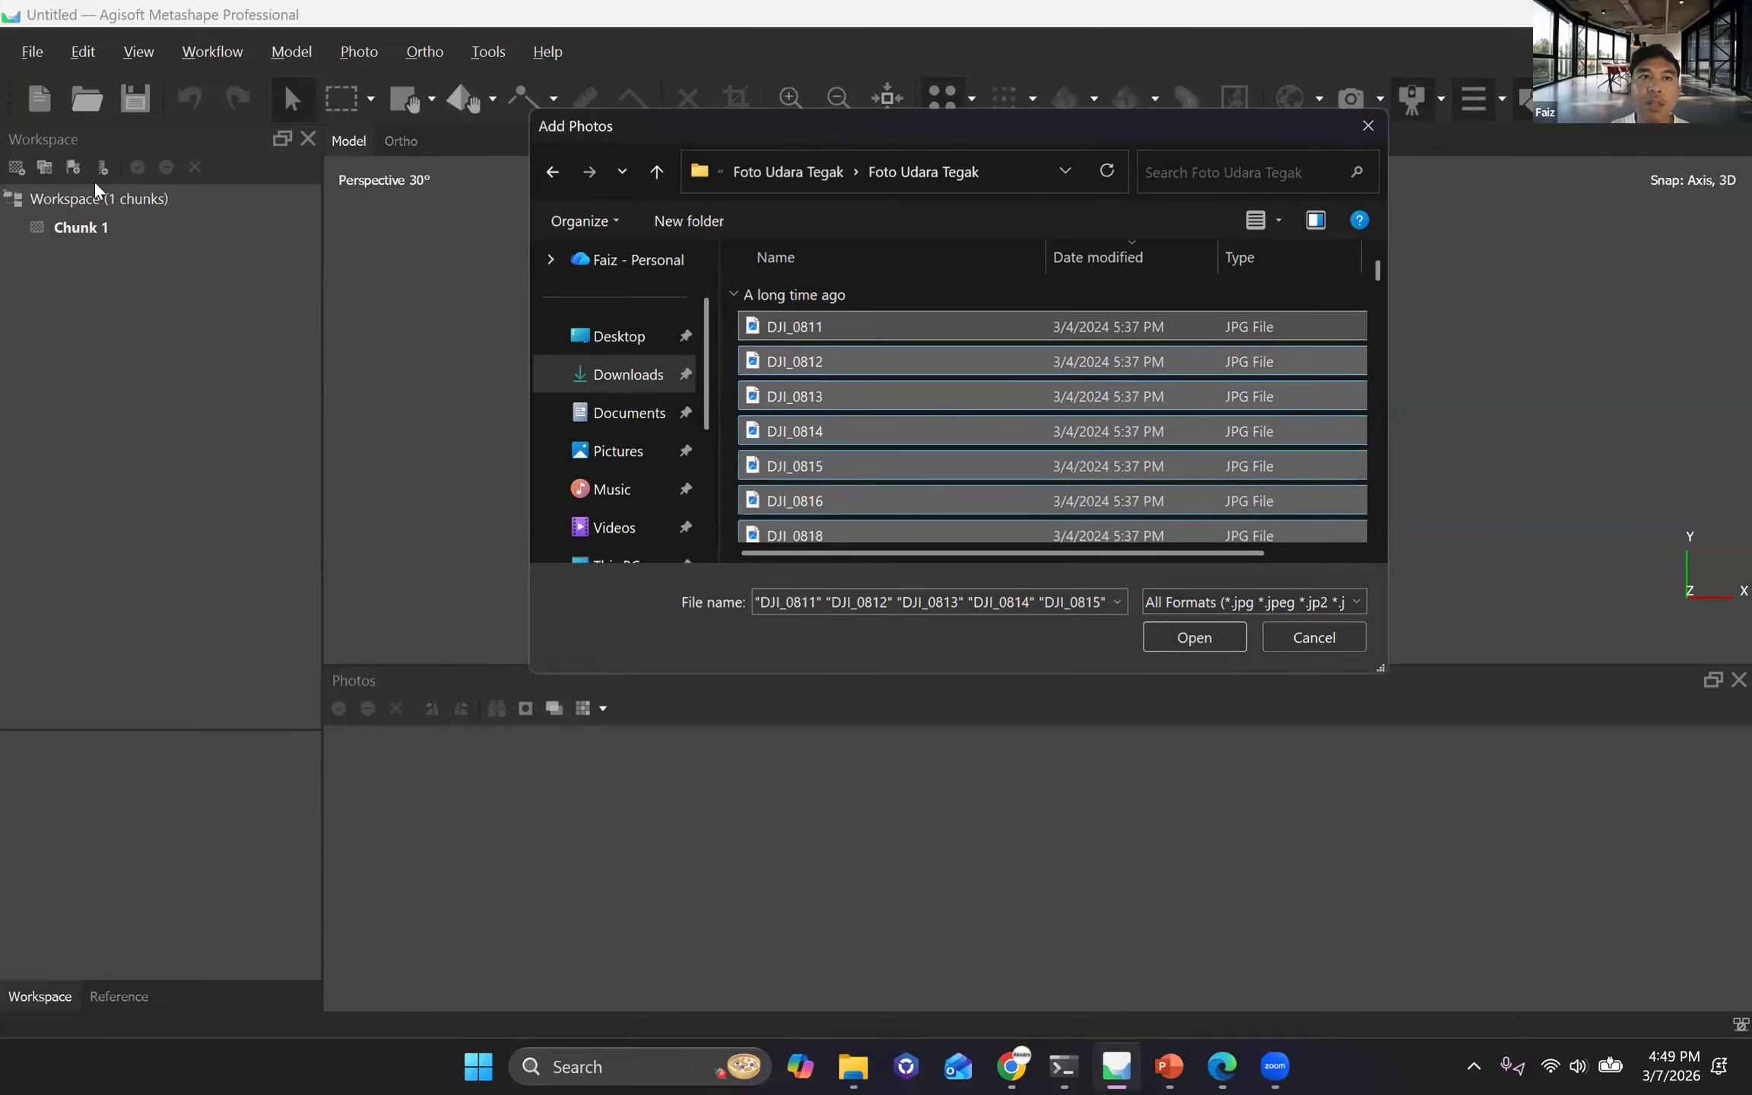
Dismiss the file selection and add the whole Foto Udara Tegak folder to Chunk 1 as single cameras.
{"action": "left_click", "coordinate": [1372, 119]}
{"action": "left_click", "coordinate": [195, 57]}
{"action": "left_click", "coordinate": [217, 133]}
{"action": "left_click", "coordinate": [817, 175]}
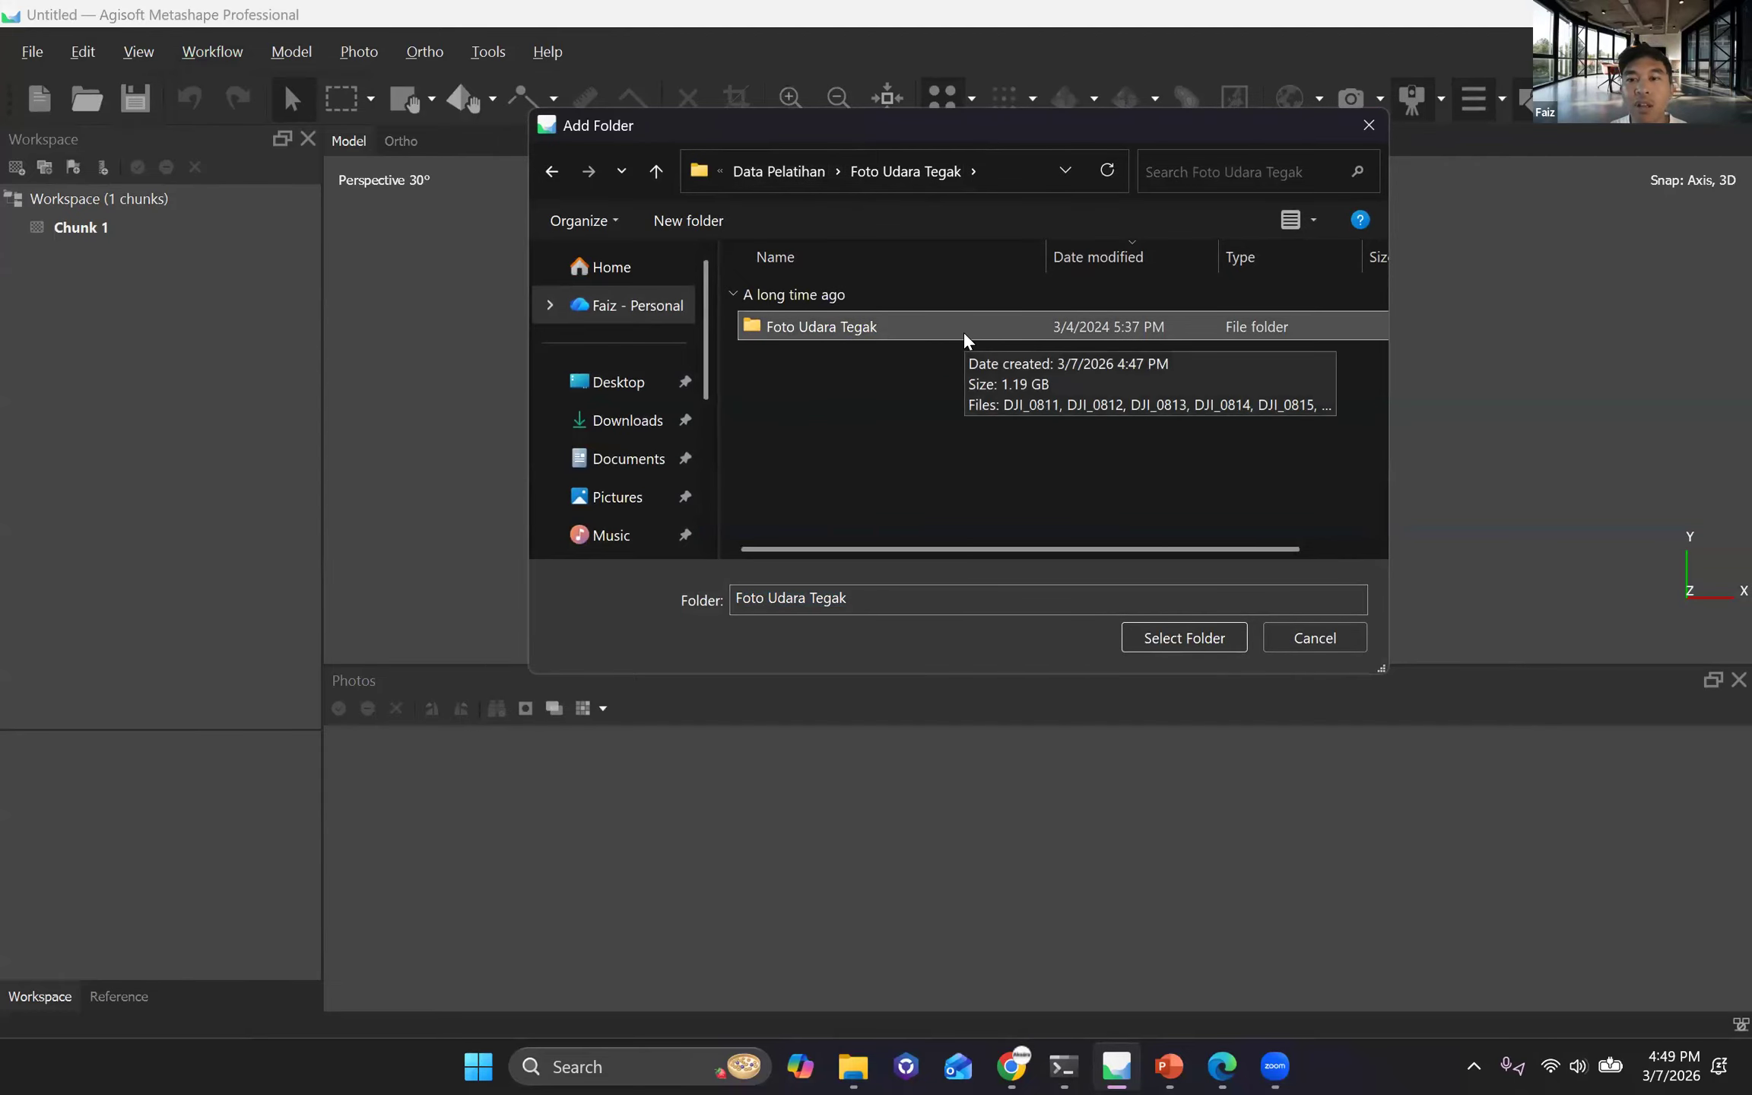
{"action": "left_click", "coordinate": [1173, 641]}
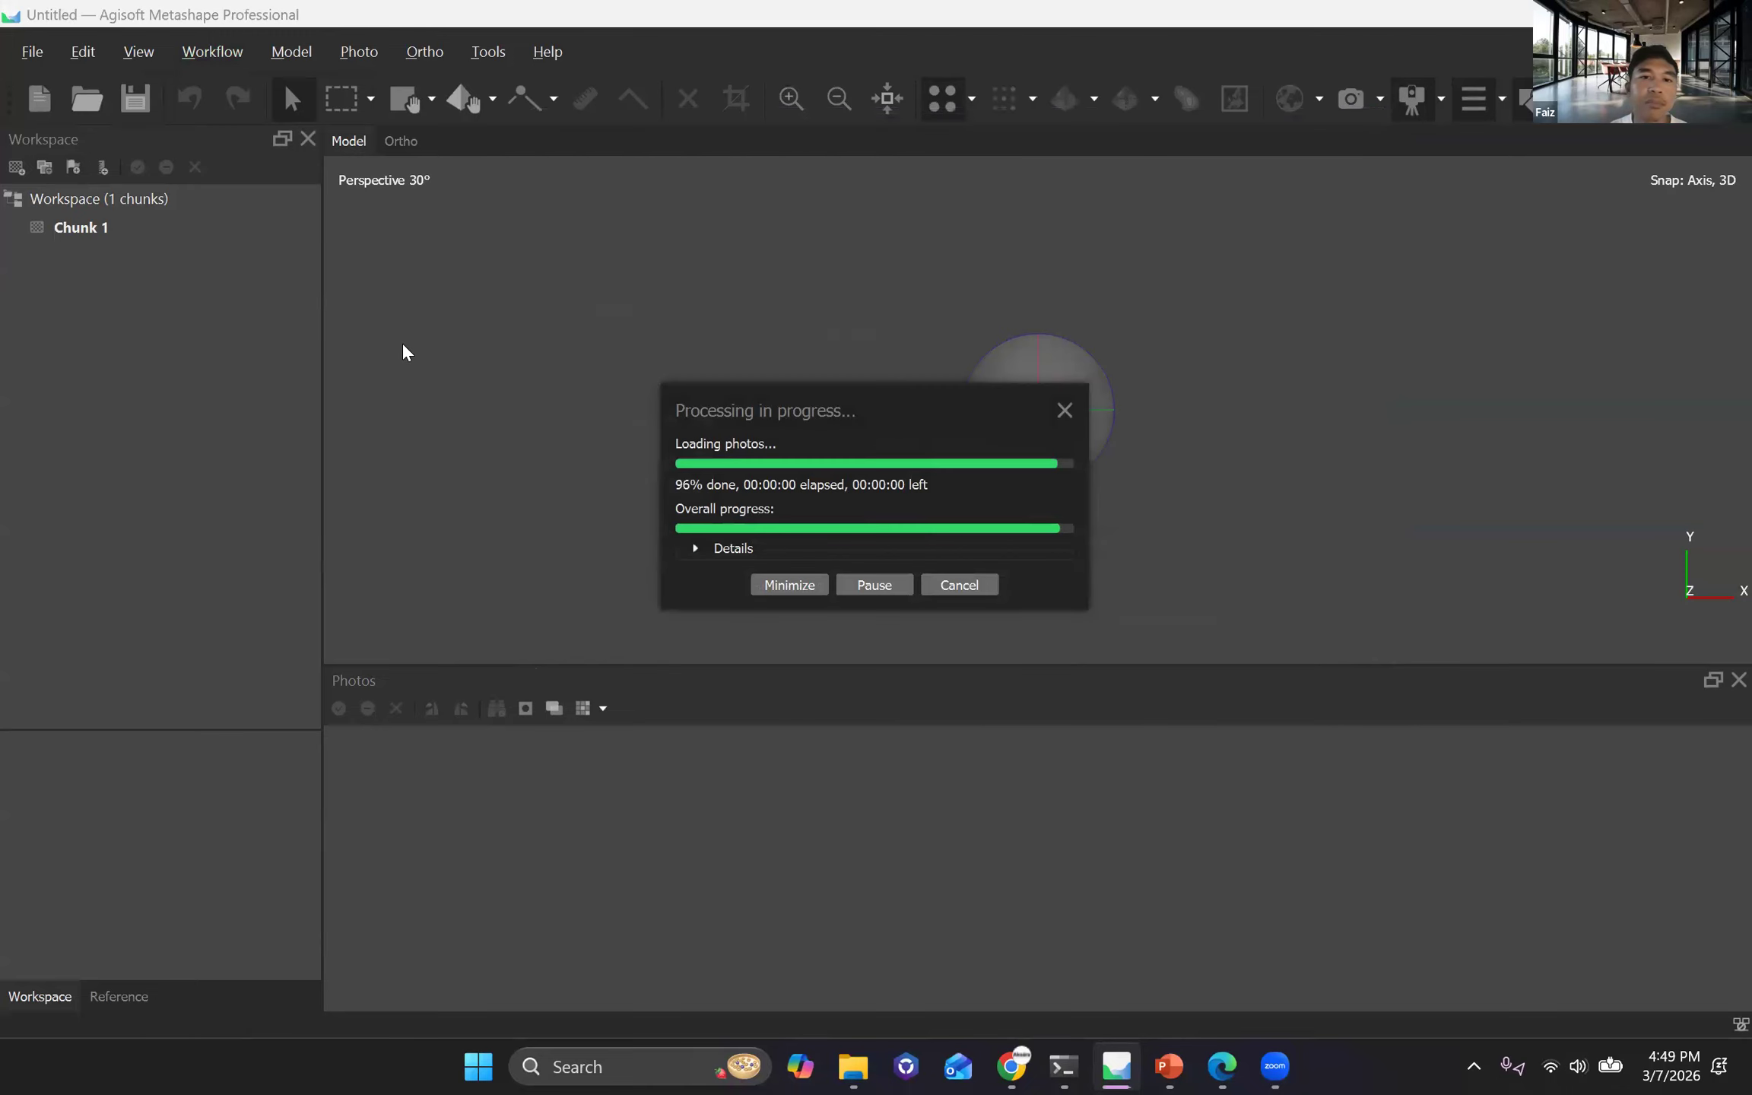
{"action": "left_click_drag", "start_coordinate": [643, 259], "coordinate": [729, 258]}
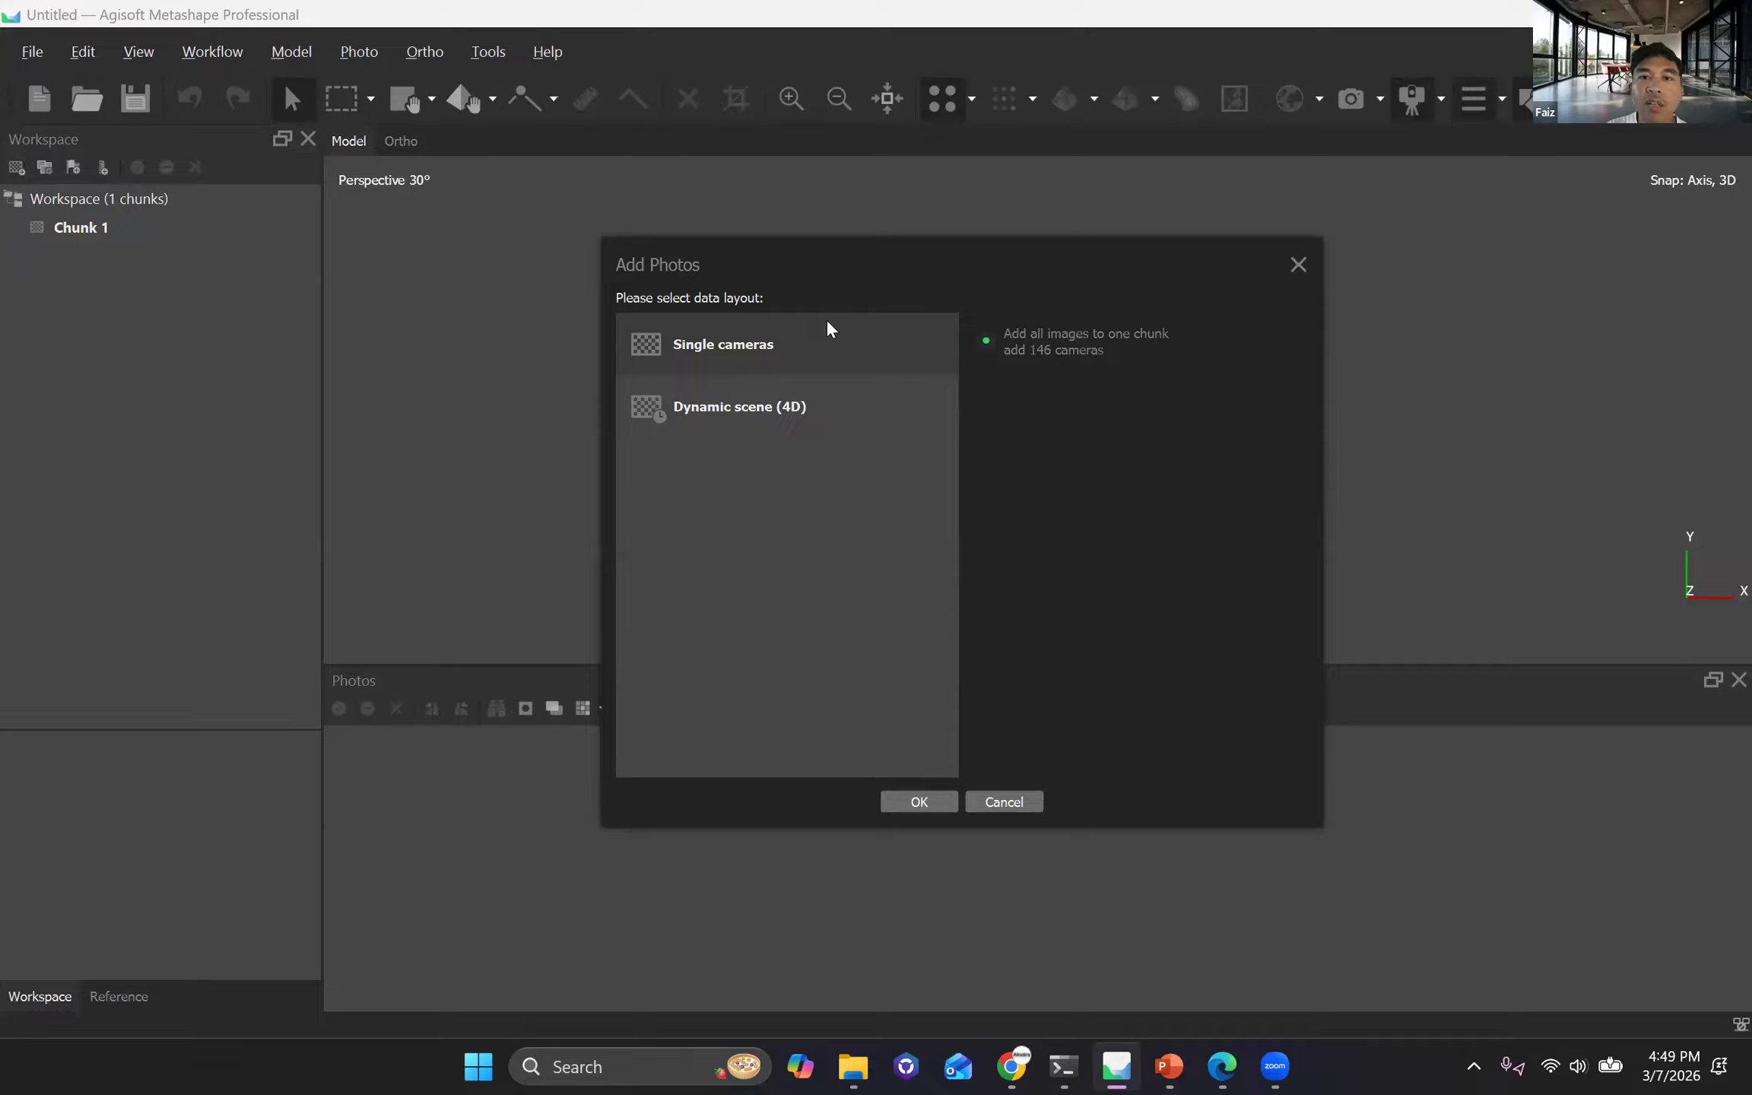
{"action": "left_click", "coordinate": [918, 802]}
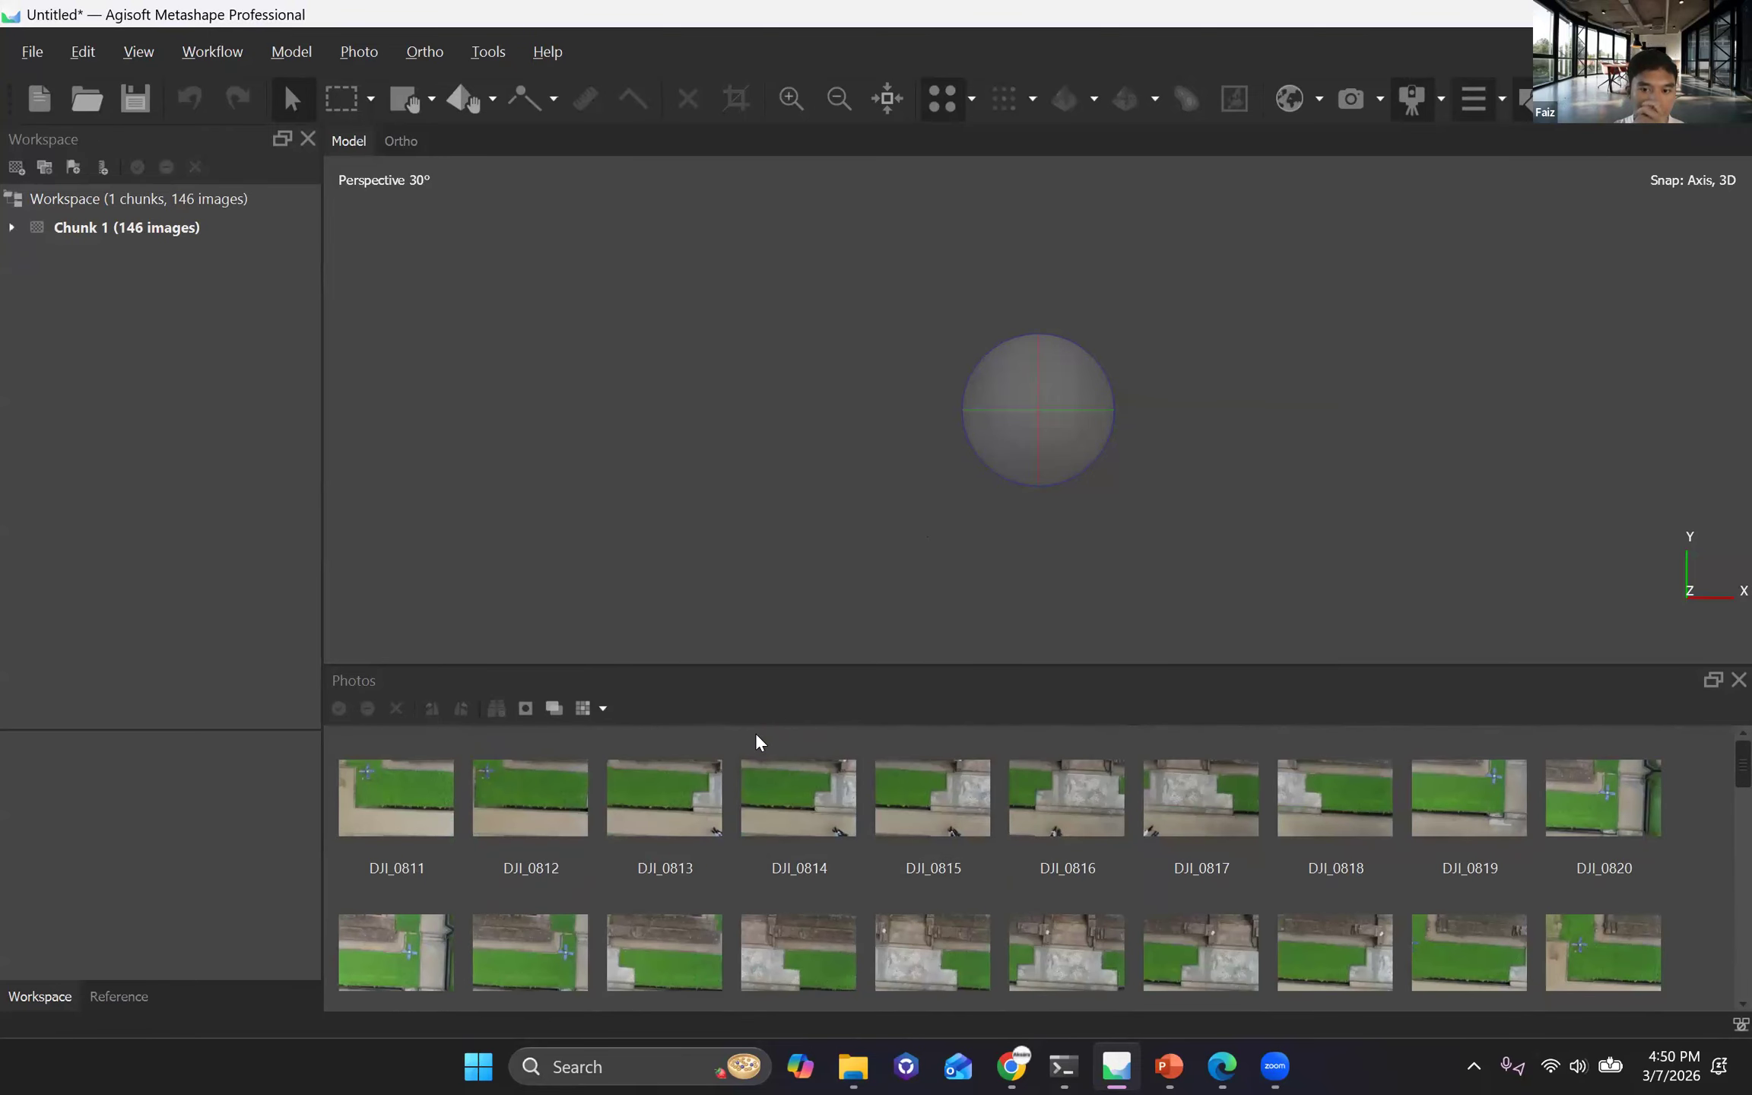
Enlarge the photo thumbnail area slightly and display the camera positions in the 3D model view.
{"action": "left_click_drag", "start_coordinate": [802, 662], "coordinate": [834, 627]}
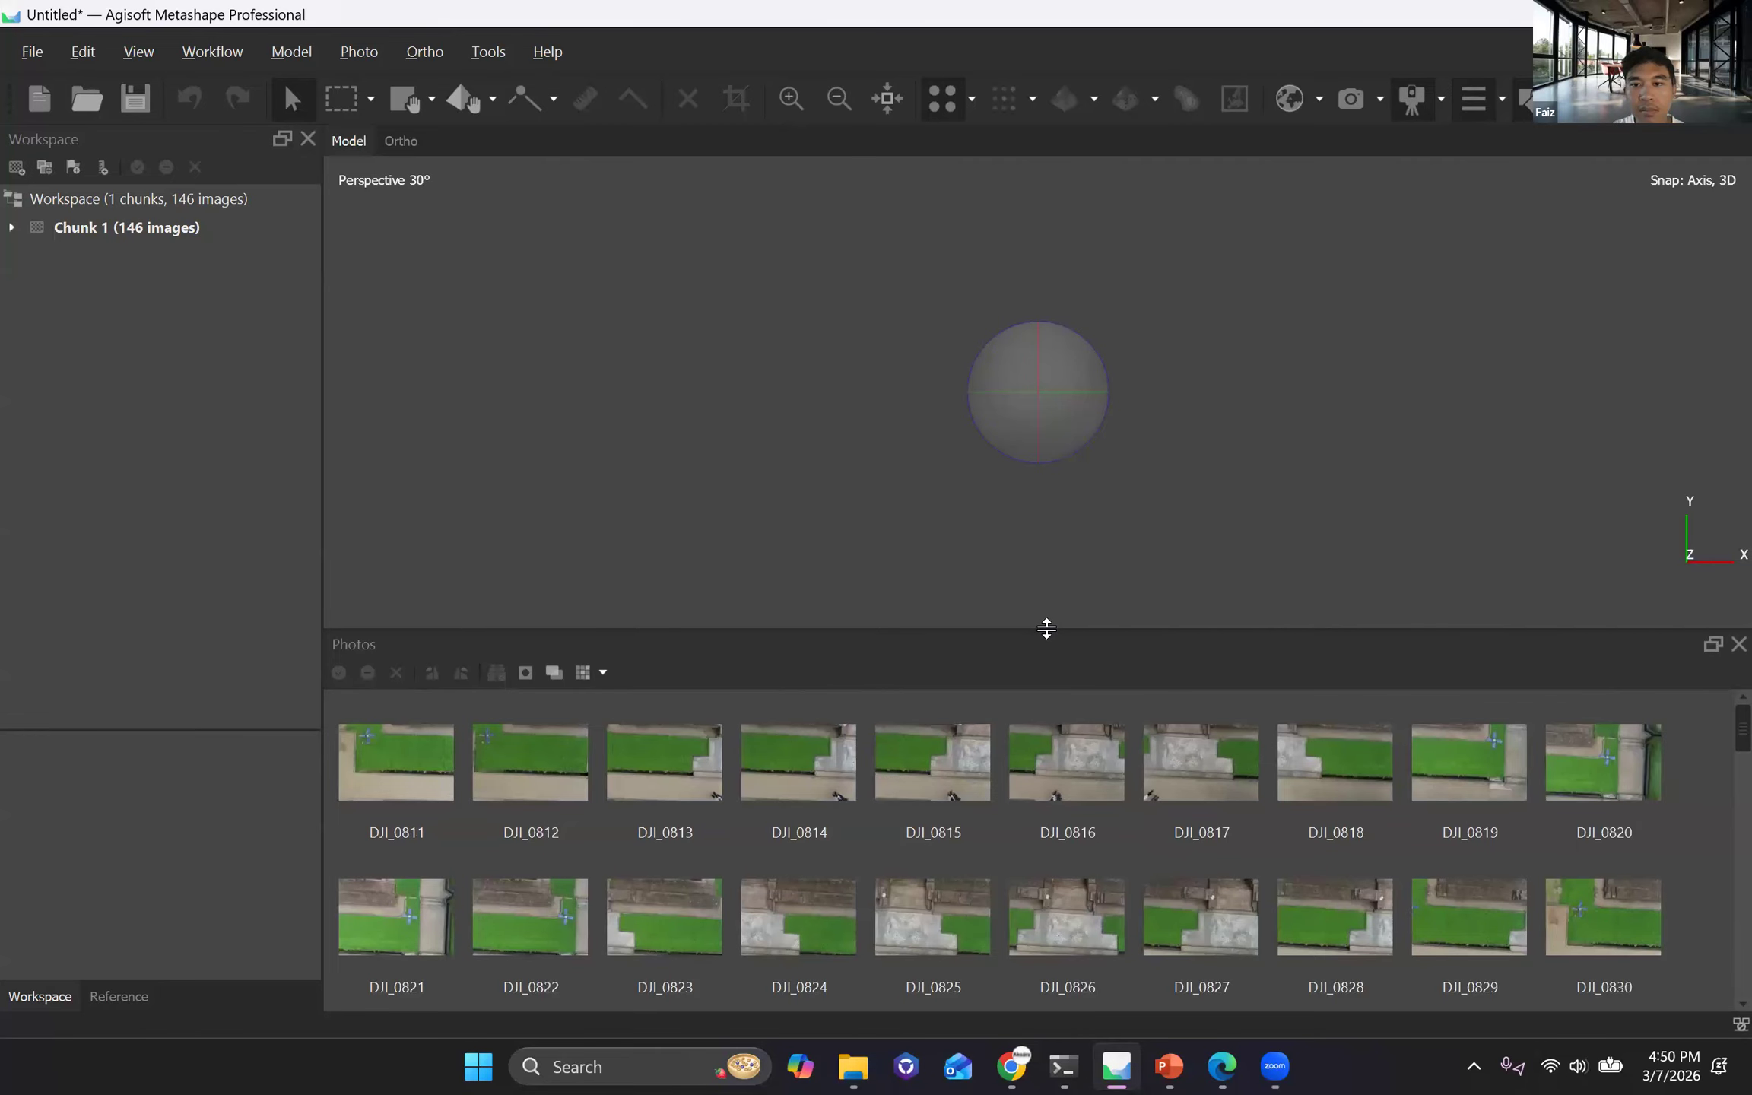
{"action": "left_click_drag", "start_coordinate": [1043, 627], "coordinate": [1041, 633]}
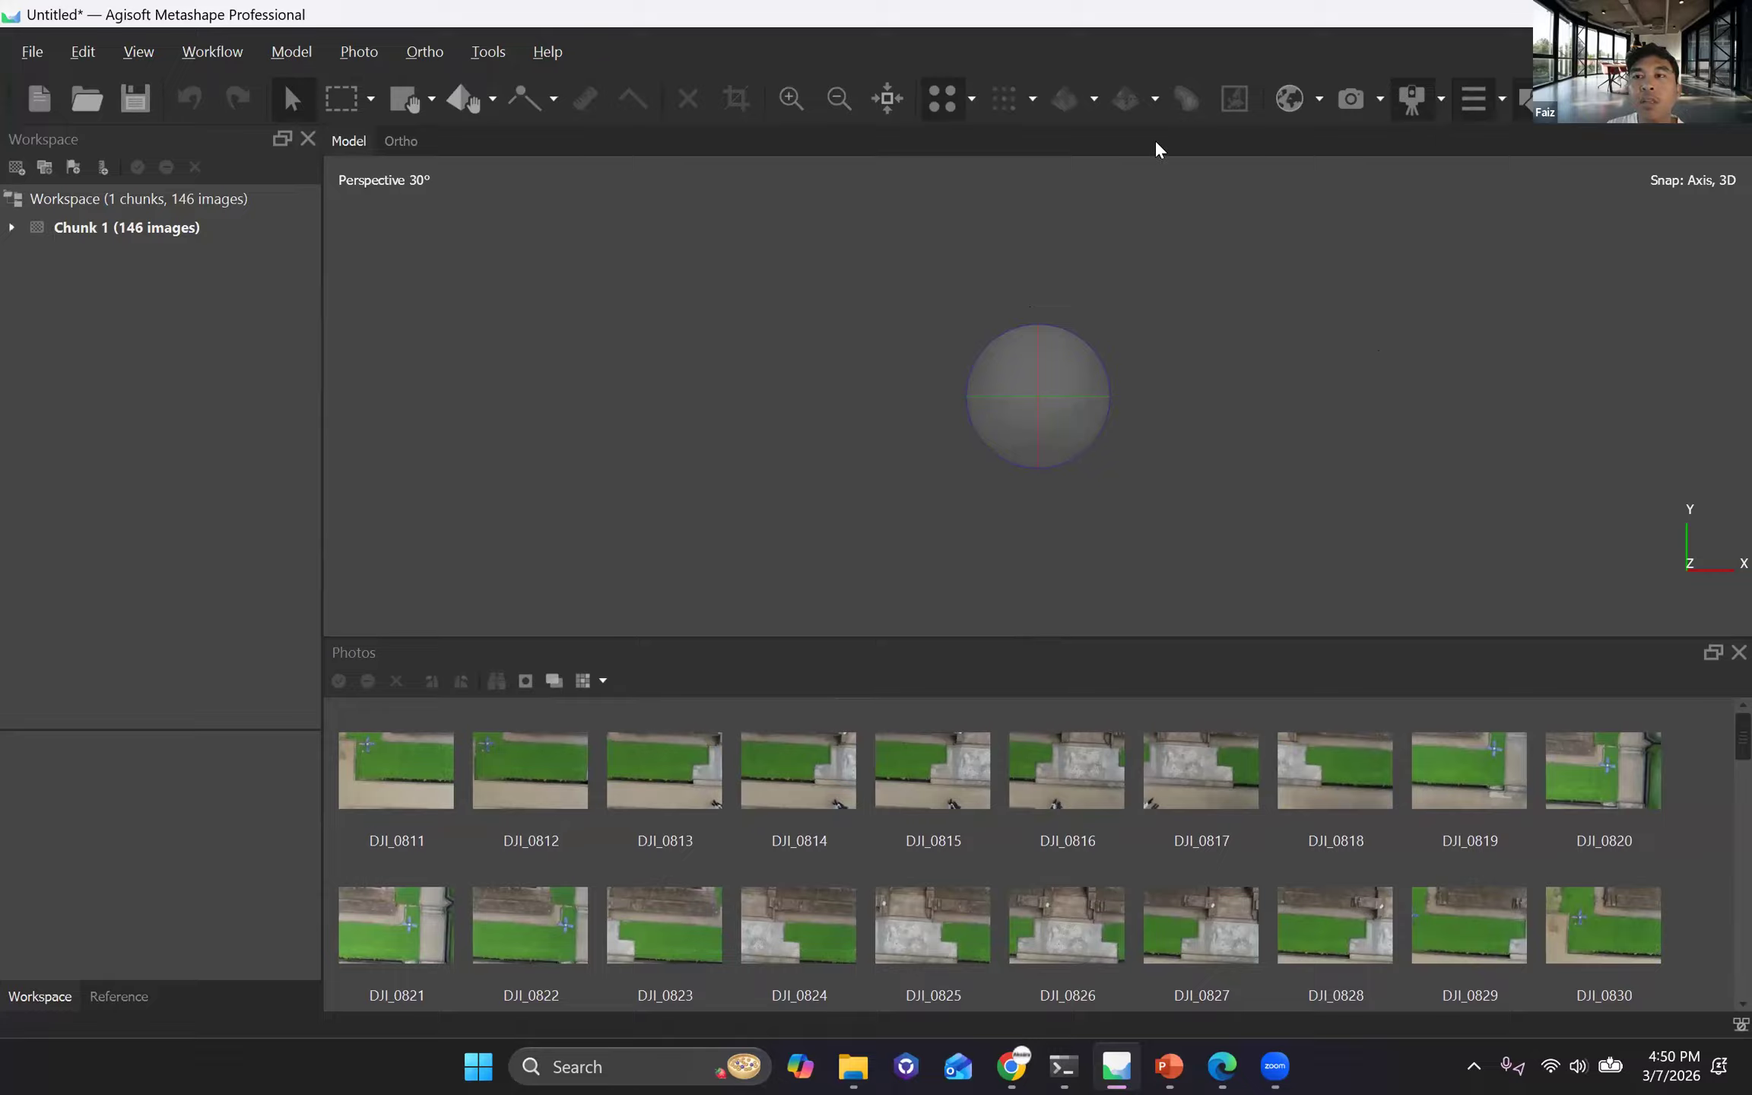
{"action": "left_click", "coordinate": [1351, 99]}
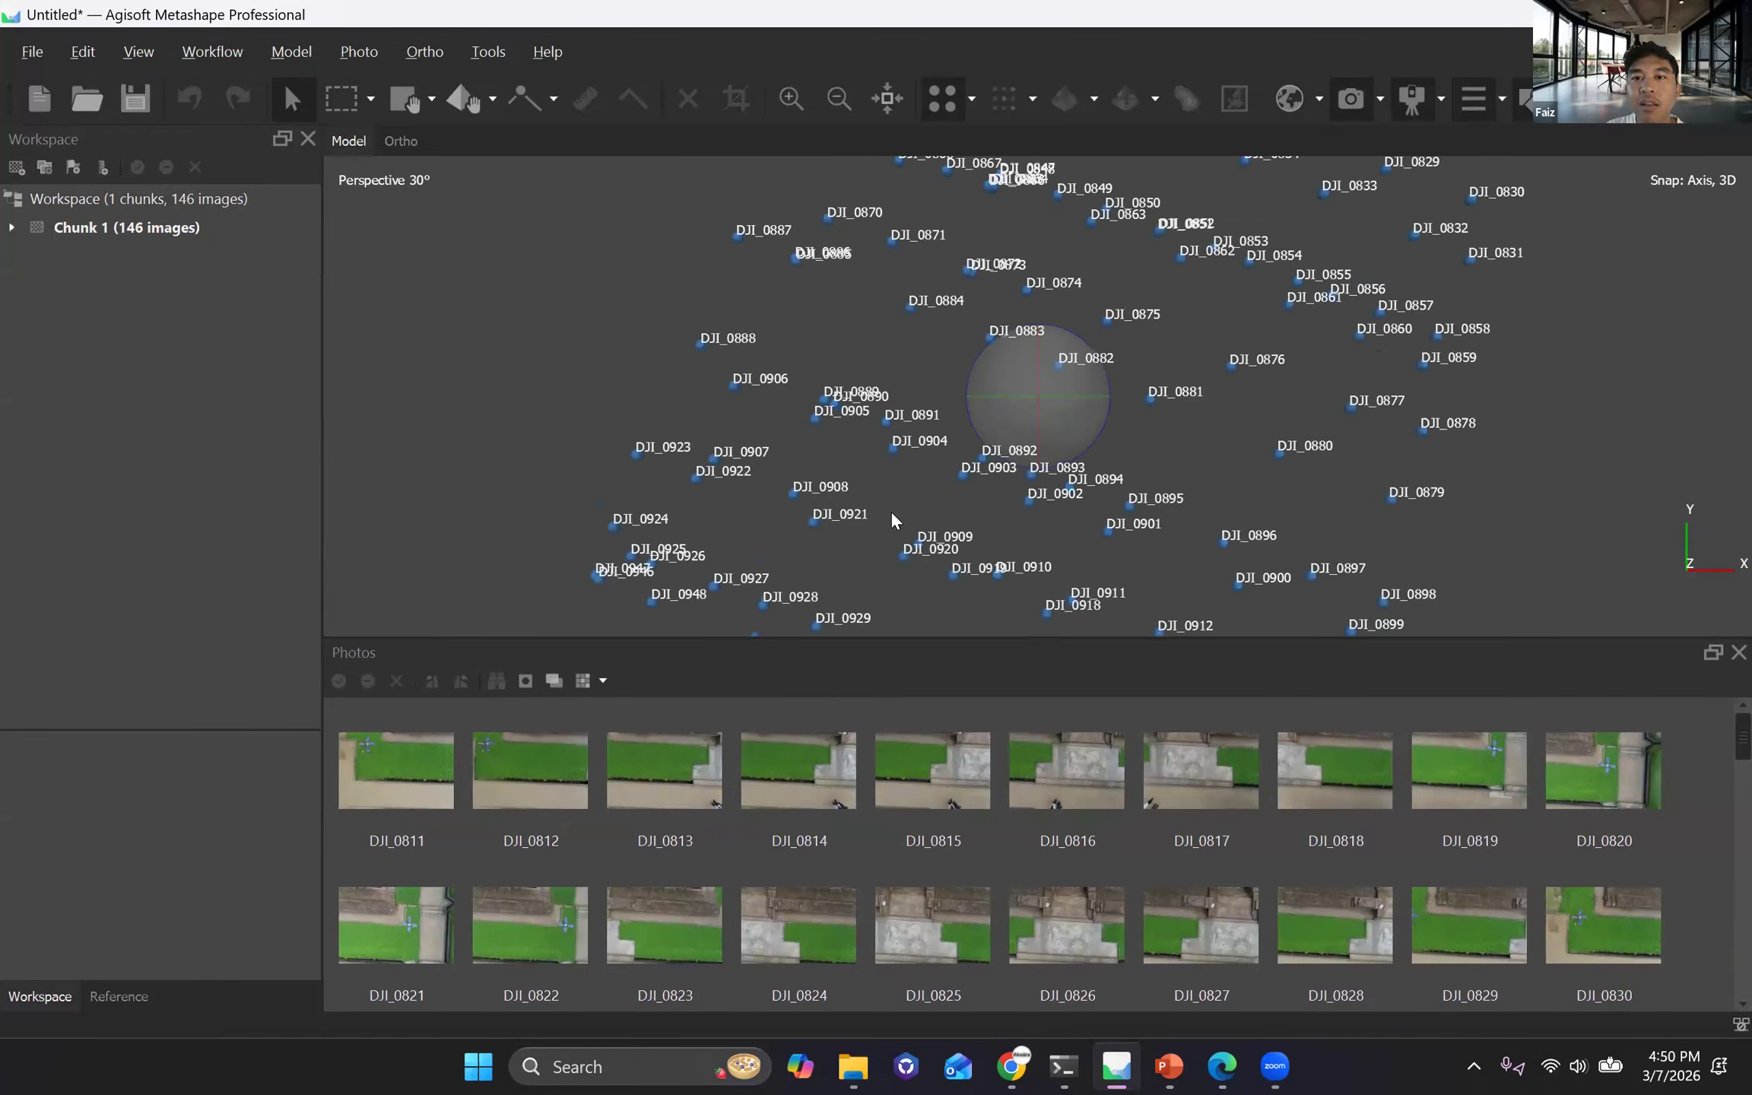
{"action": "scroll", "coordinate": [996, 324], "scroll_direction": "down", "scroll_amount": 5}
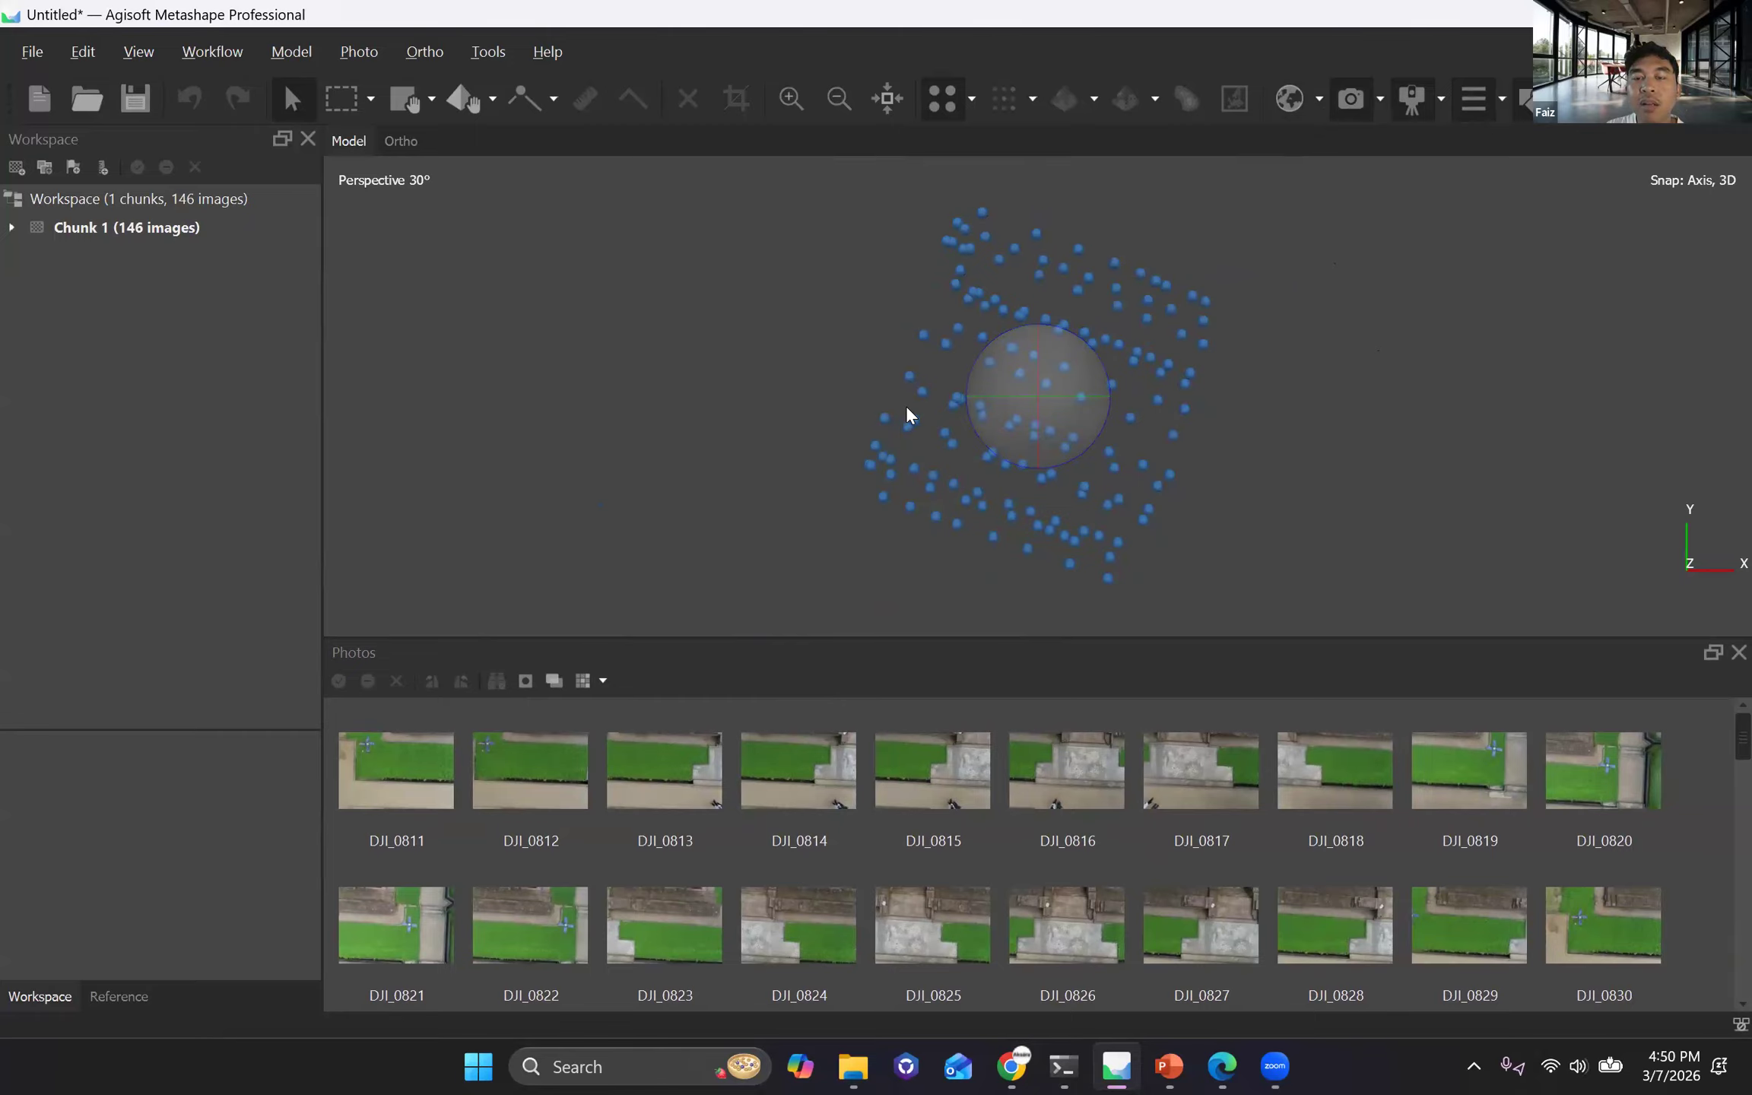
{"action": "scroll", "coordinate": [905, 412], "scroll_direction": "up", "scroll_amount": 4}
{"action": "scroll", "coordinate": [736, 365], "scroll_direction": "up", "scroll_amount": 5}
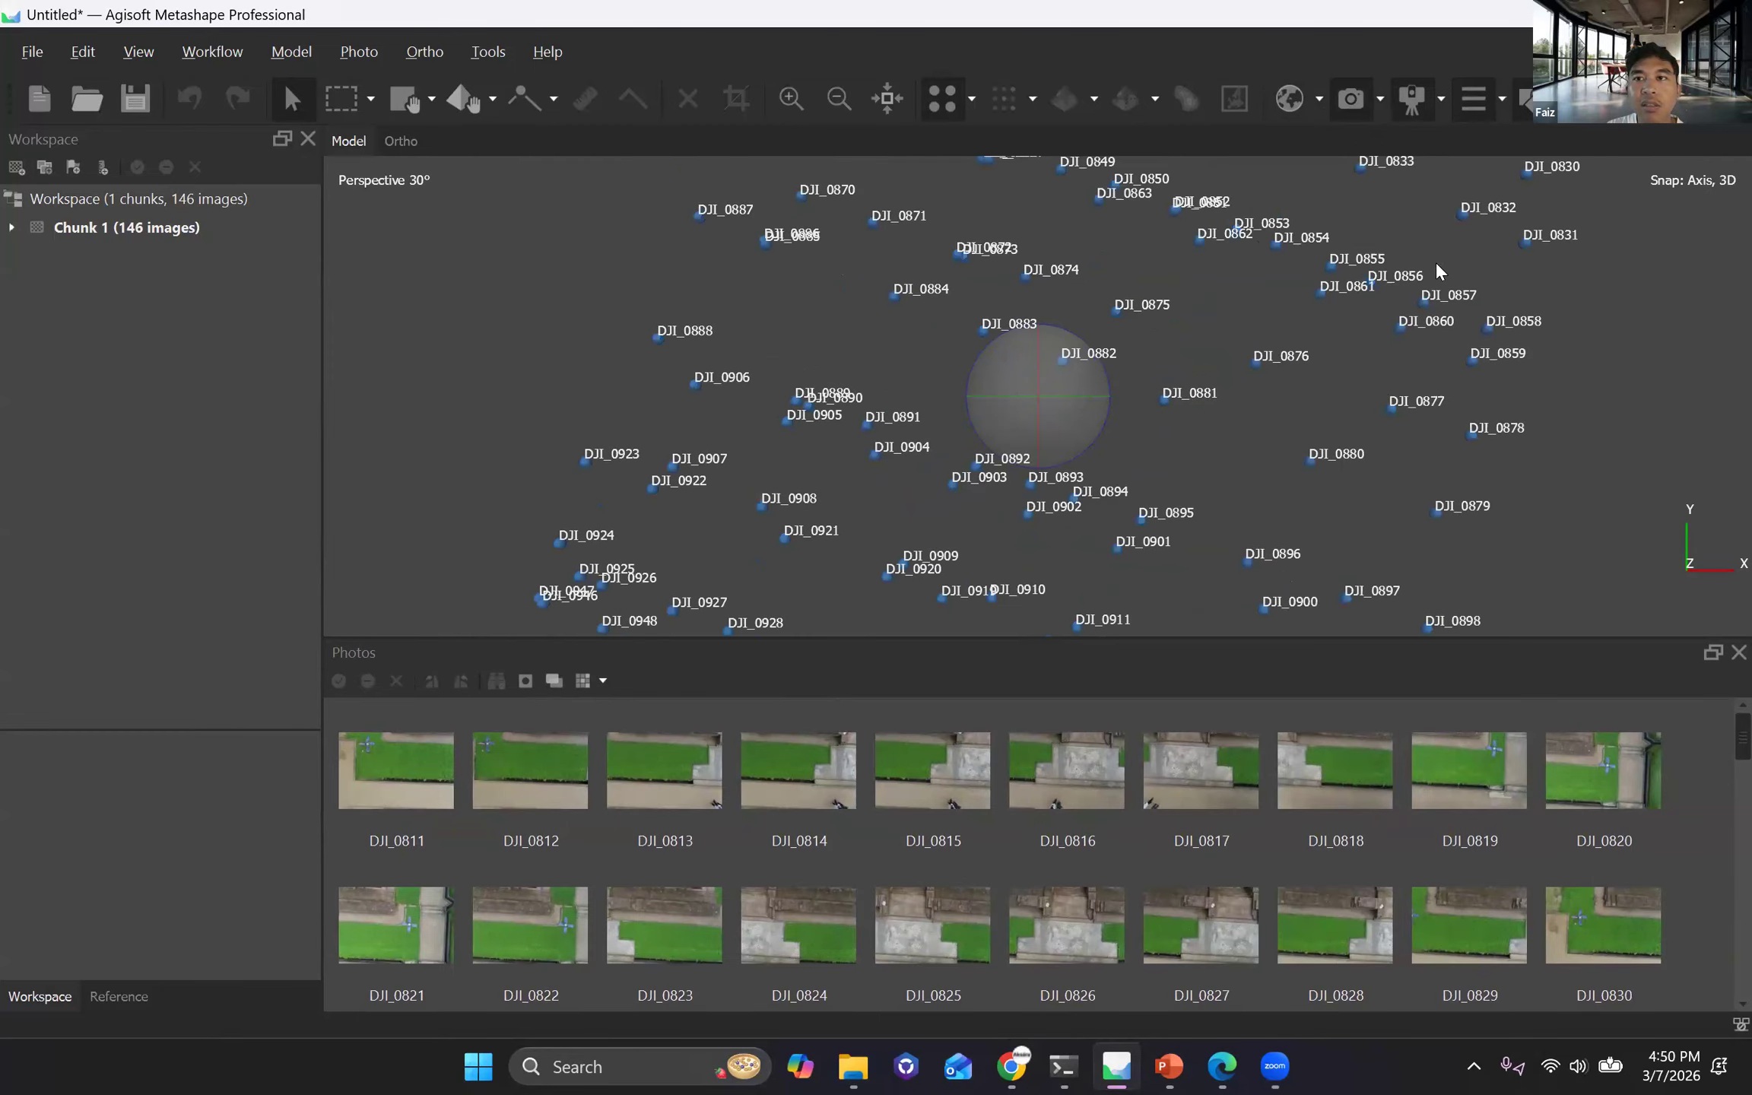
{"action": "scroll", "coordinate": [1434, 261], "scroll_direction": "down", "scroll_amount": 2}
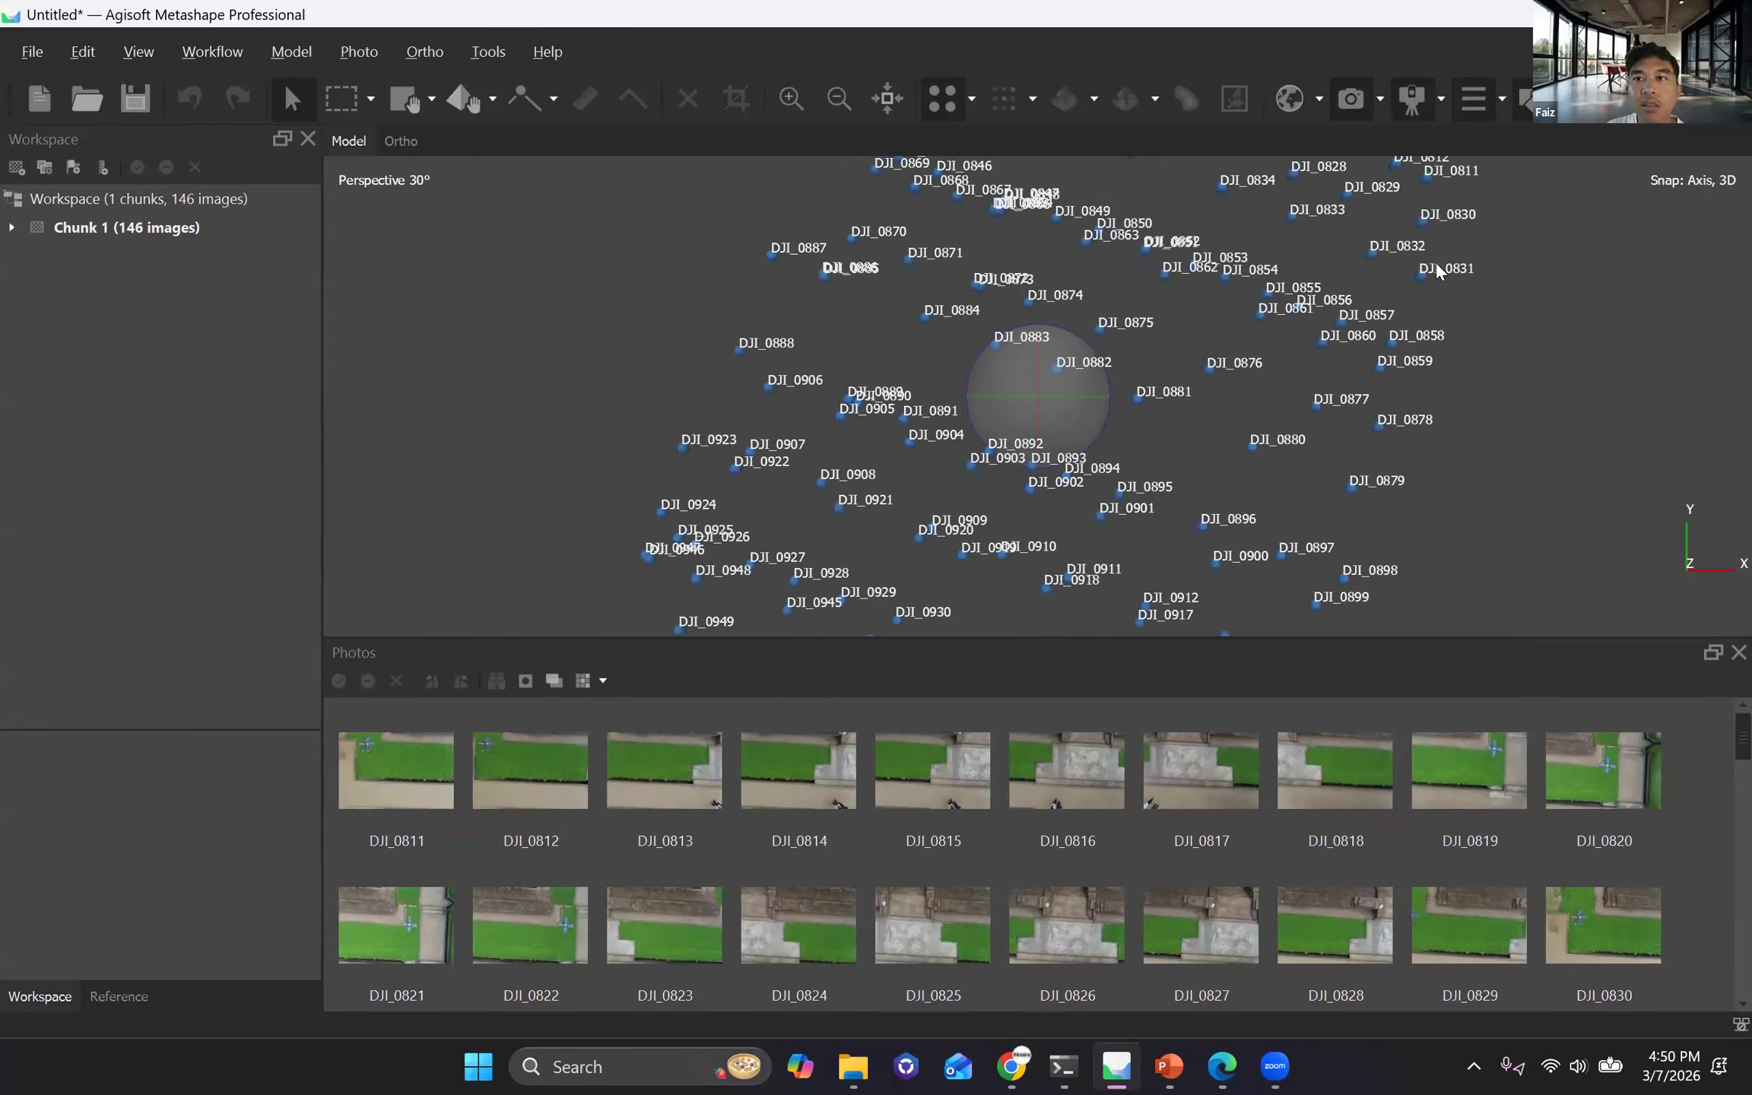
Show the basemap beneath the camera positions to check the survey location, and hide it again.
{"action": "left_click", "coordinate": [1351, 106]}
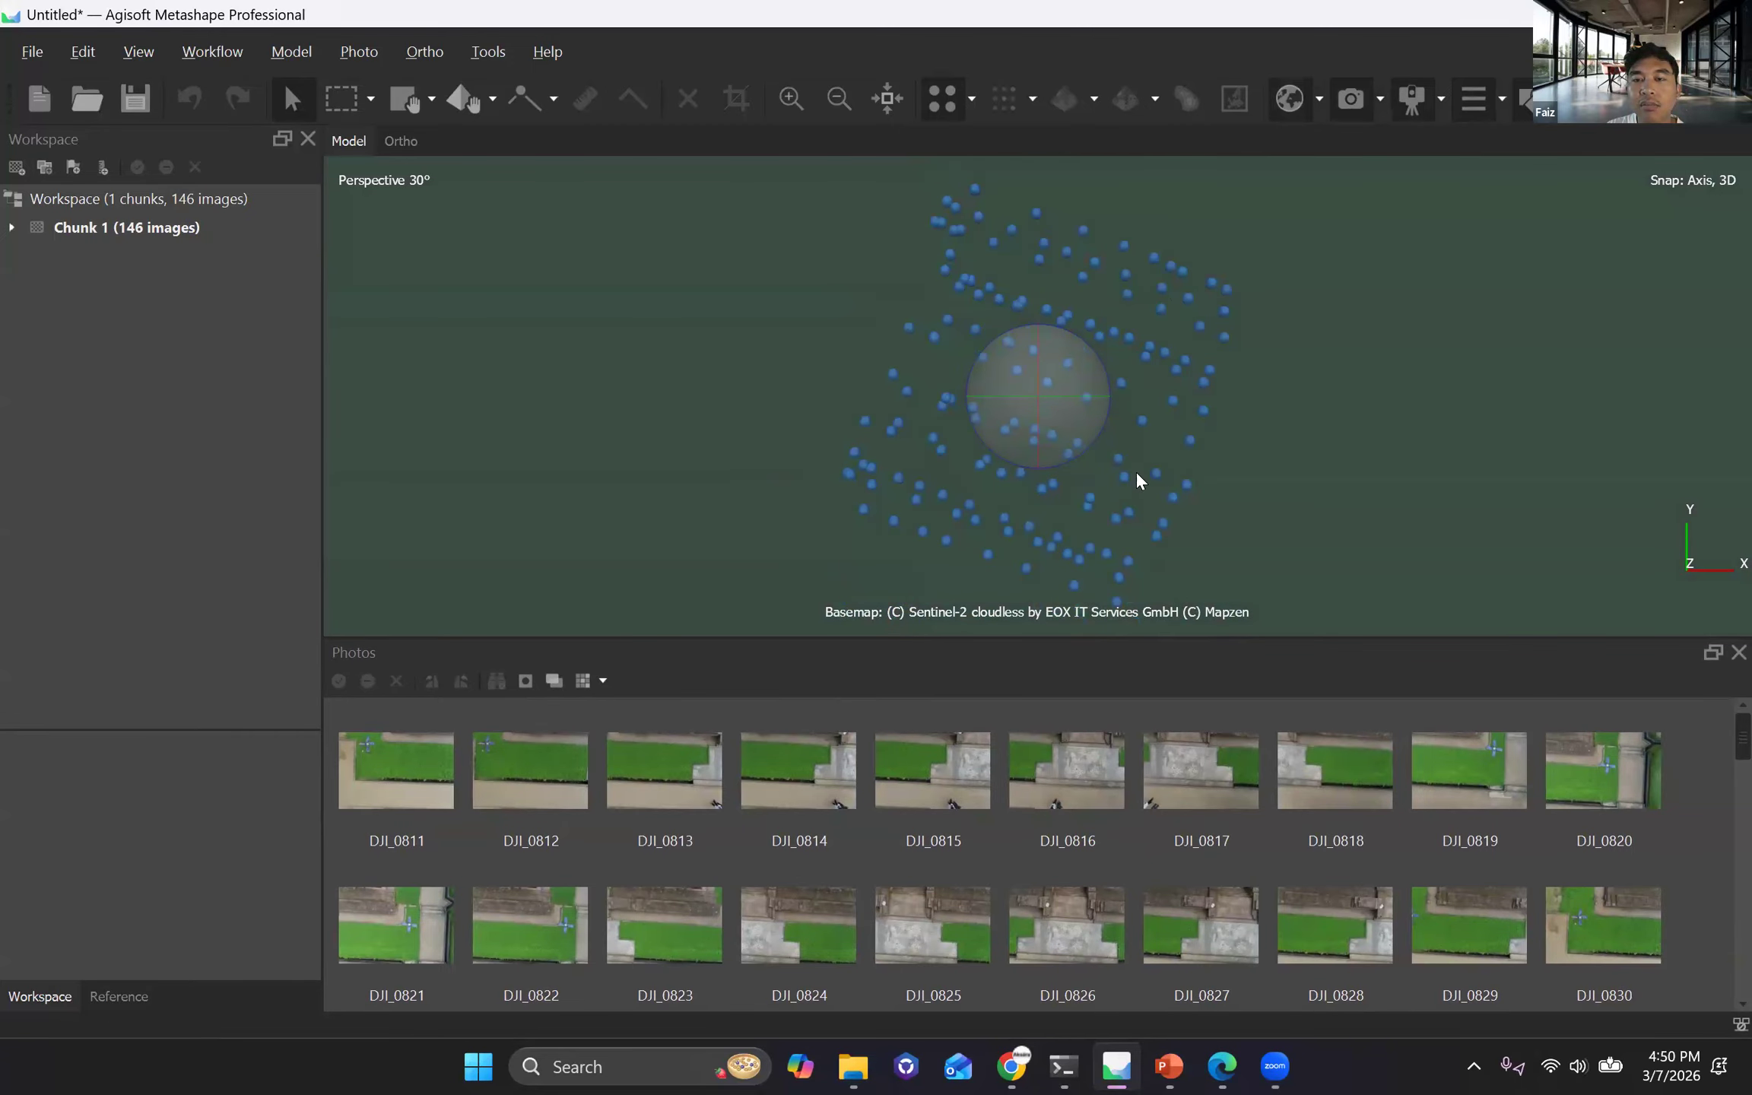
{"action": "scroll", "coordinate": [1138, 441], "scroll_direction": "up", "scroll_amount": 2}
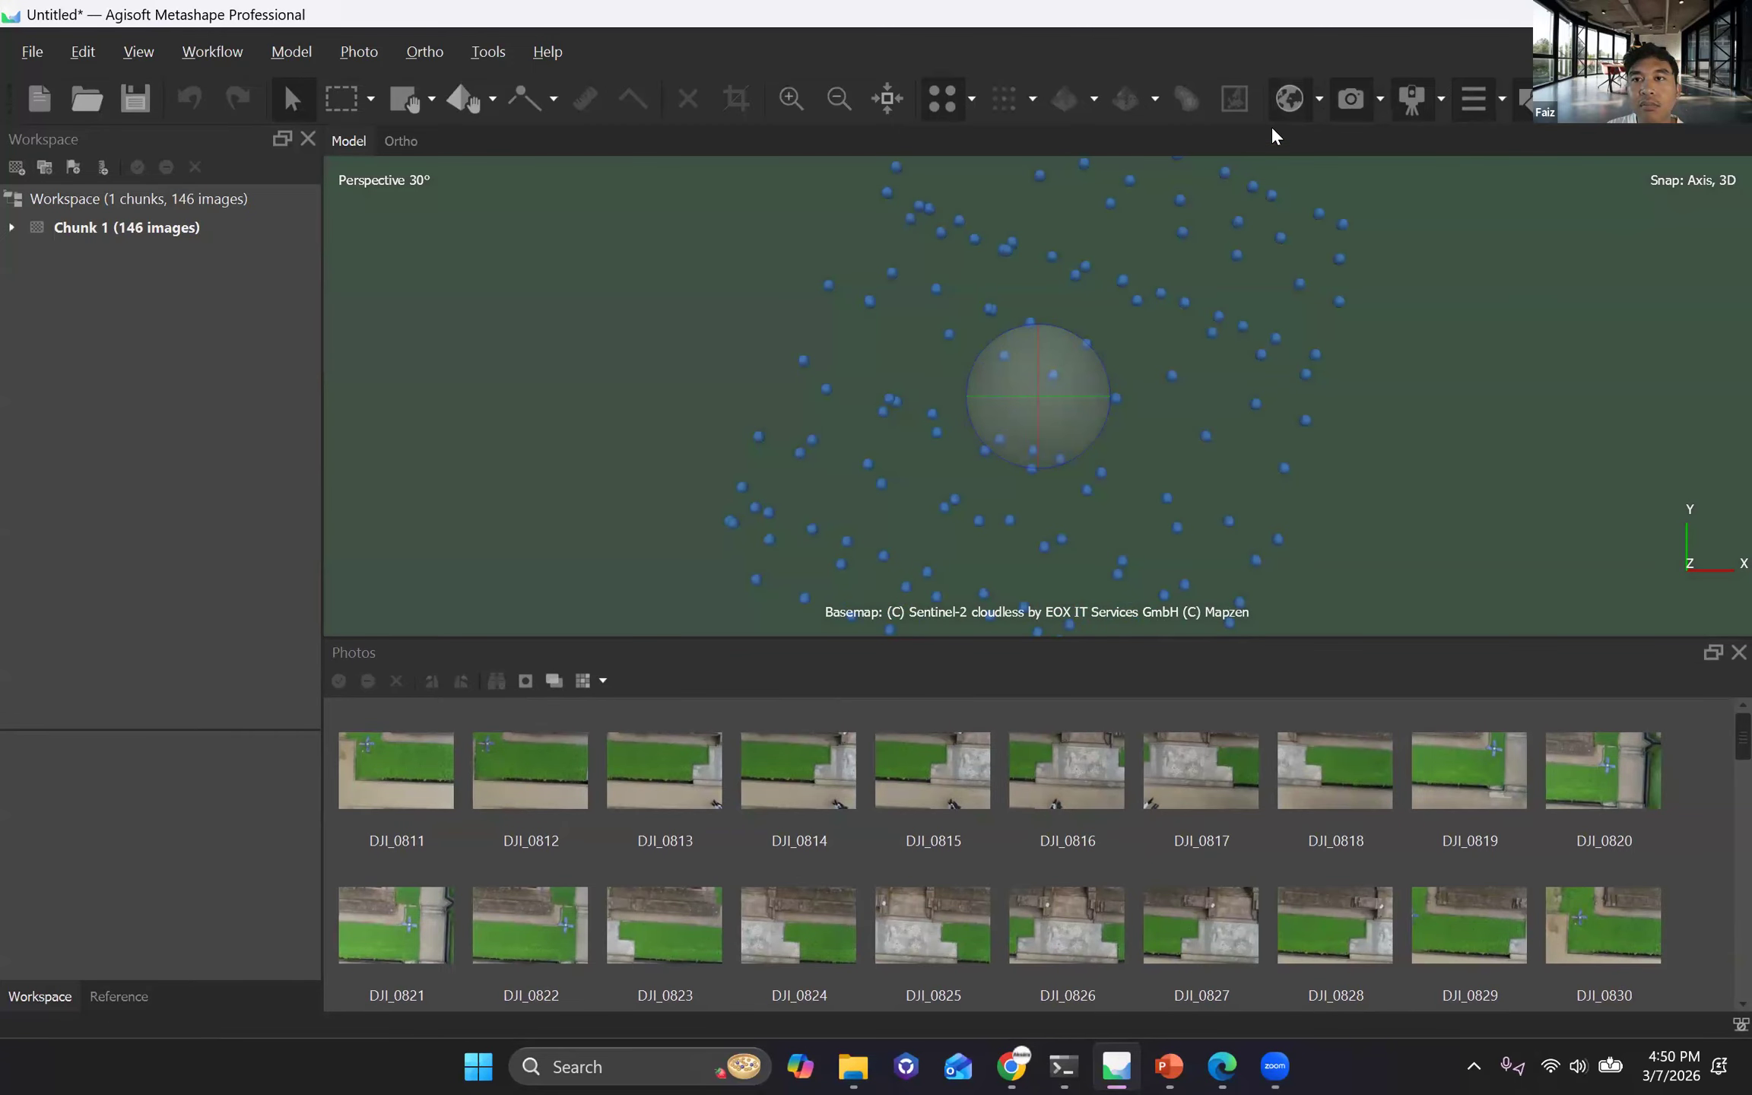
{"action": "scroll", "coordinate": [1063, 292], "scroll_direction": "down", "scroll_amount": 3}
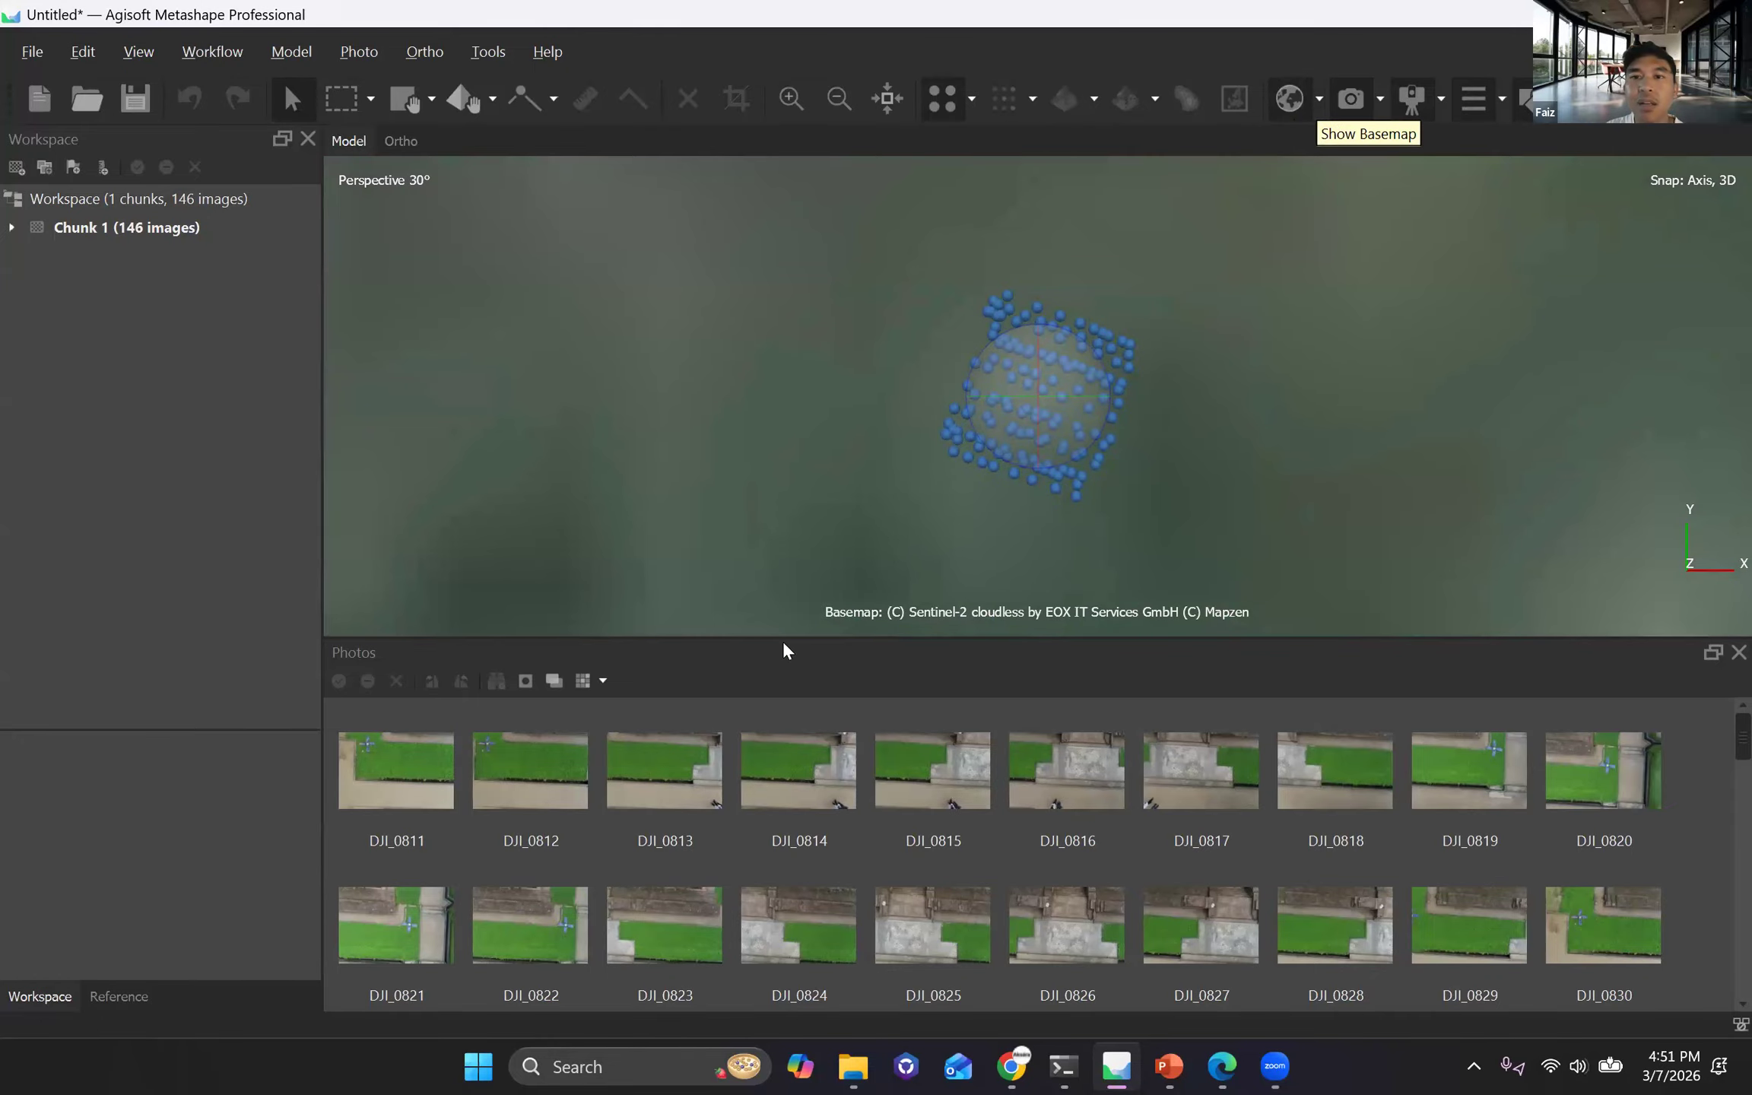
{"action": "scroll", "coordinate": [1045, 464], "scroll_direction": "down", "scroll_amount": 5}
{"action": "scroll", "coordinate": [1076, 468], "scroll_direction": "down", "scroll_amount": 5}
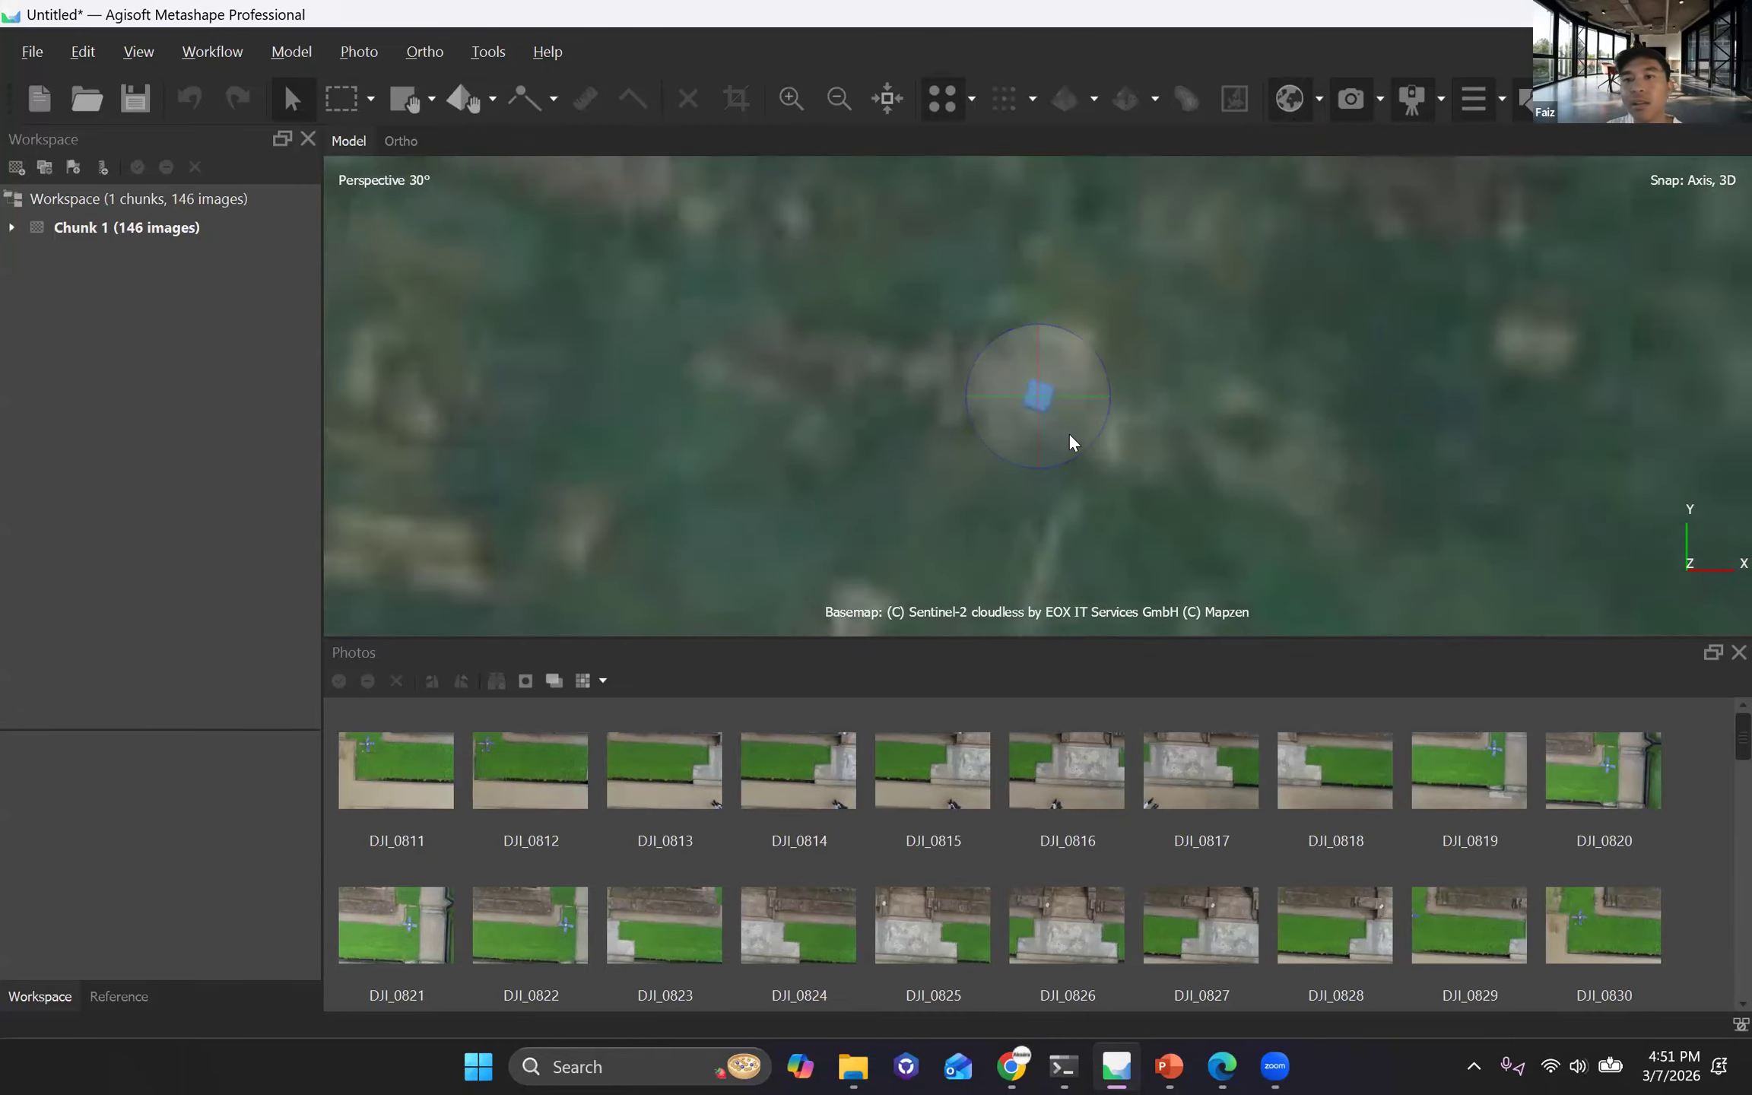
{"action": "scroll", "coordinate": [1050, 422], "scroll_direction": "up", "scroll_amount": 6}
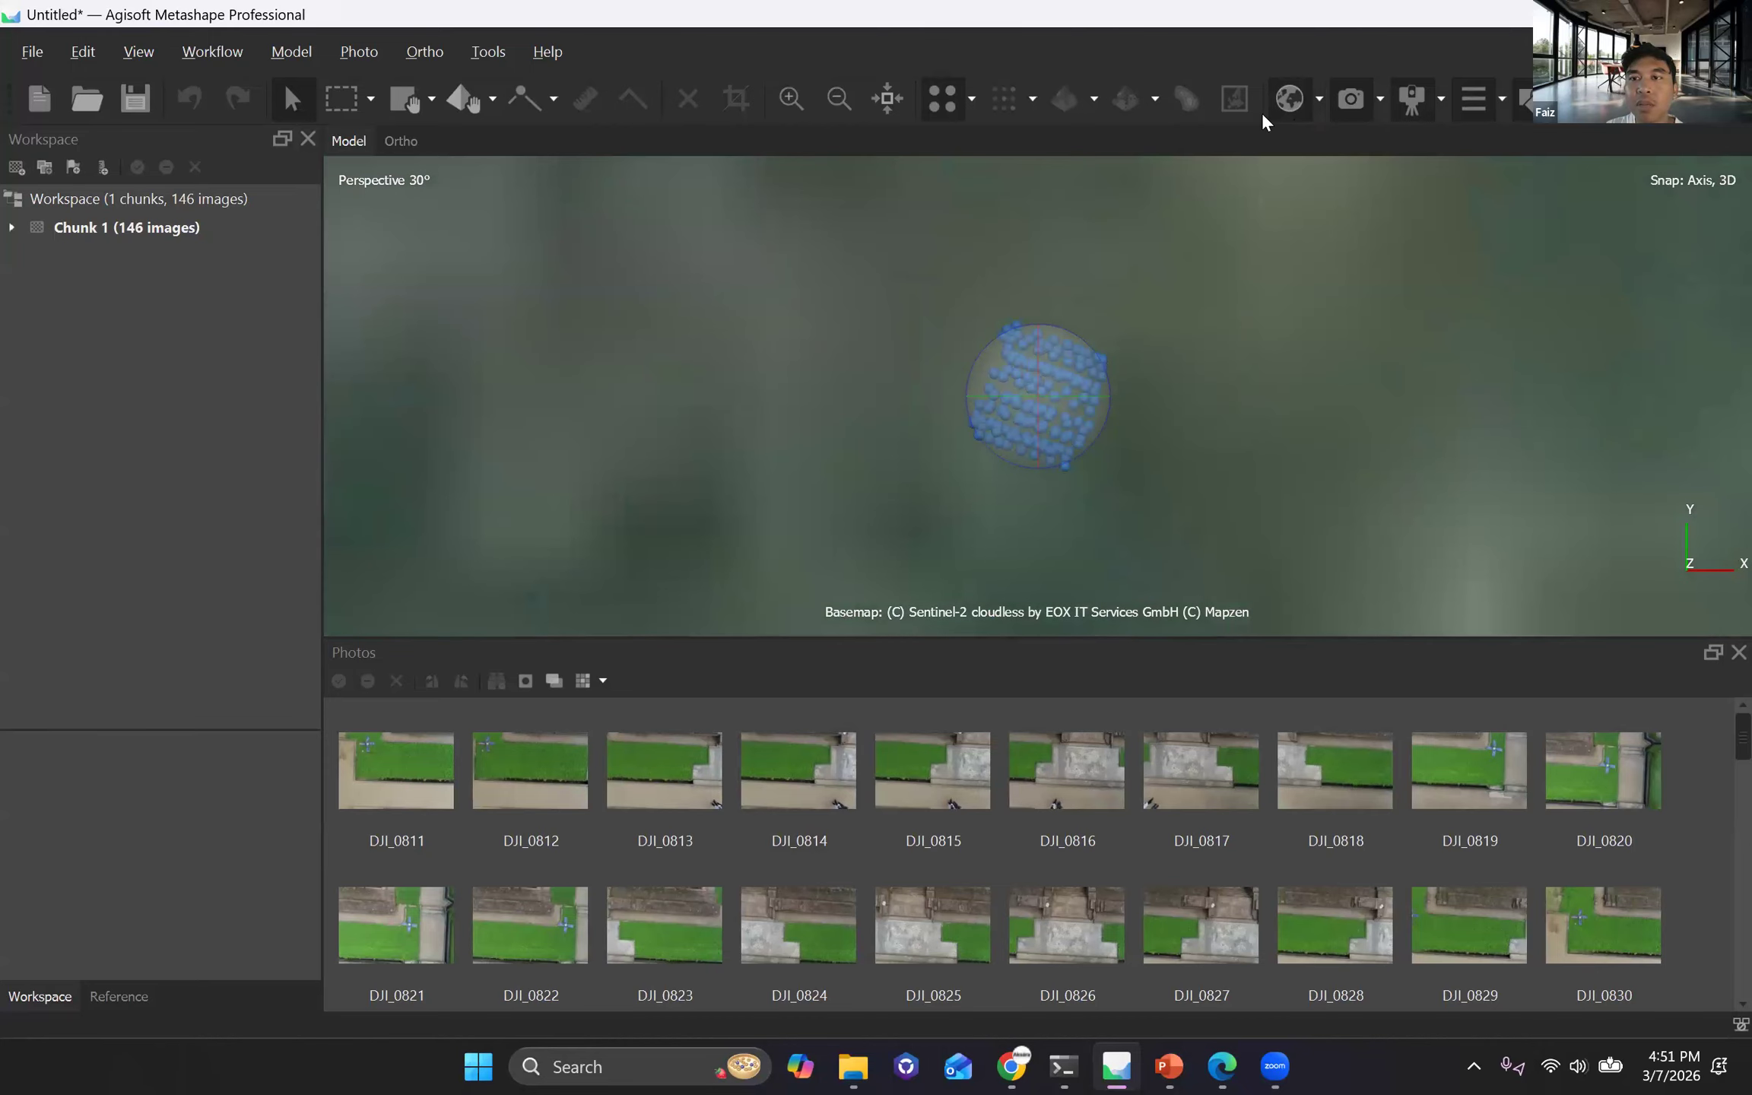
{"action": "left_click", "coordinate": [1291, 100]}
{"action": "scroll", "coordinate": [1044, 390], "scroll_direction": "up", "scroll_amount": 5}
{"action": "scroll", "coordinate": [834, 320], "scroll_direction": "up", "scroll_amount": 3}
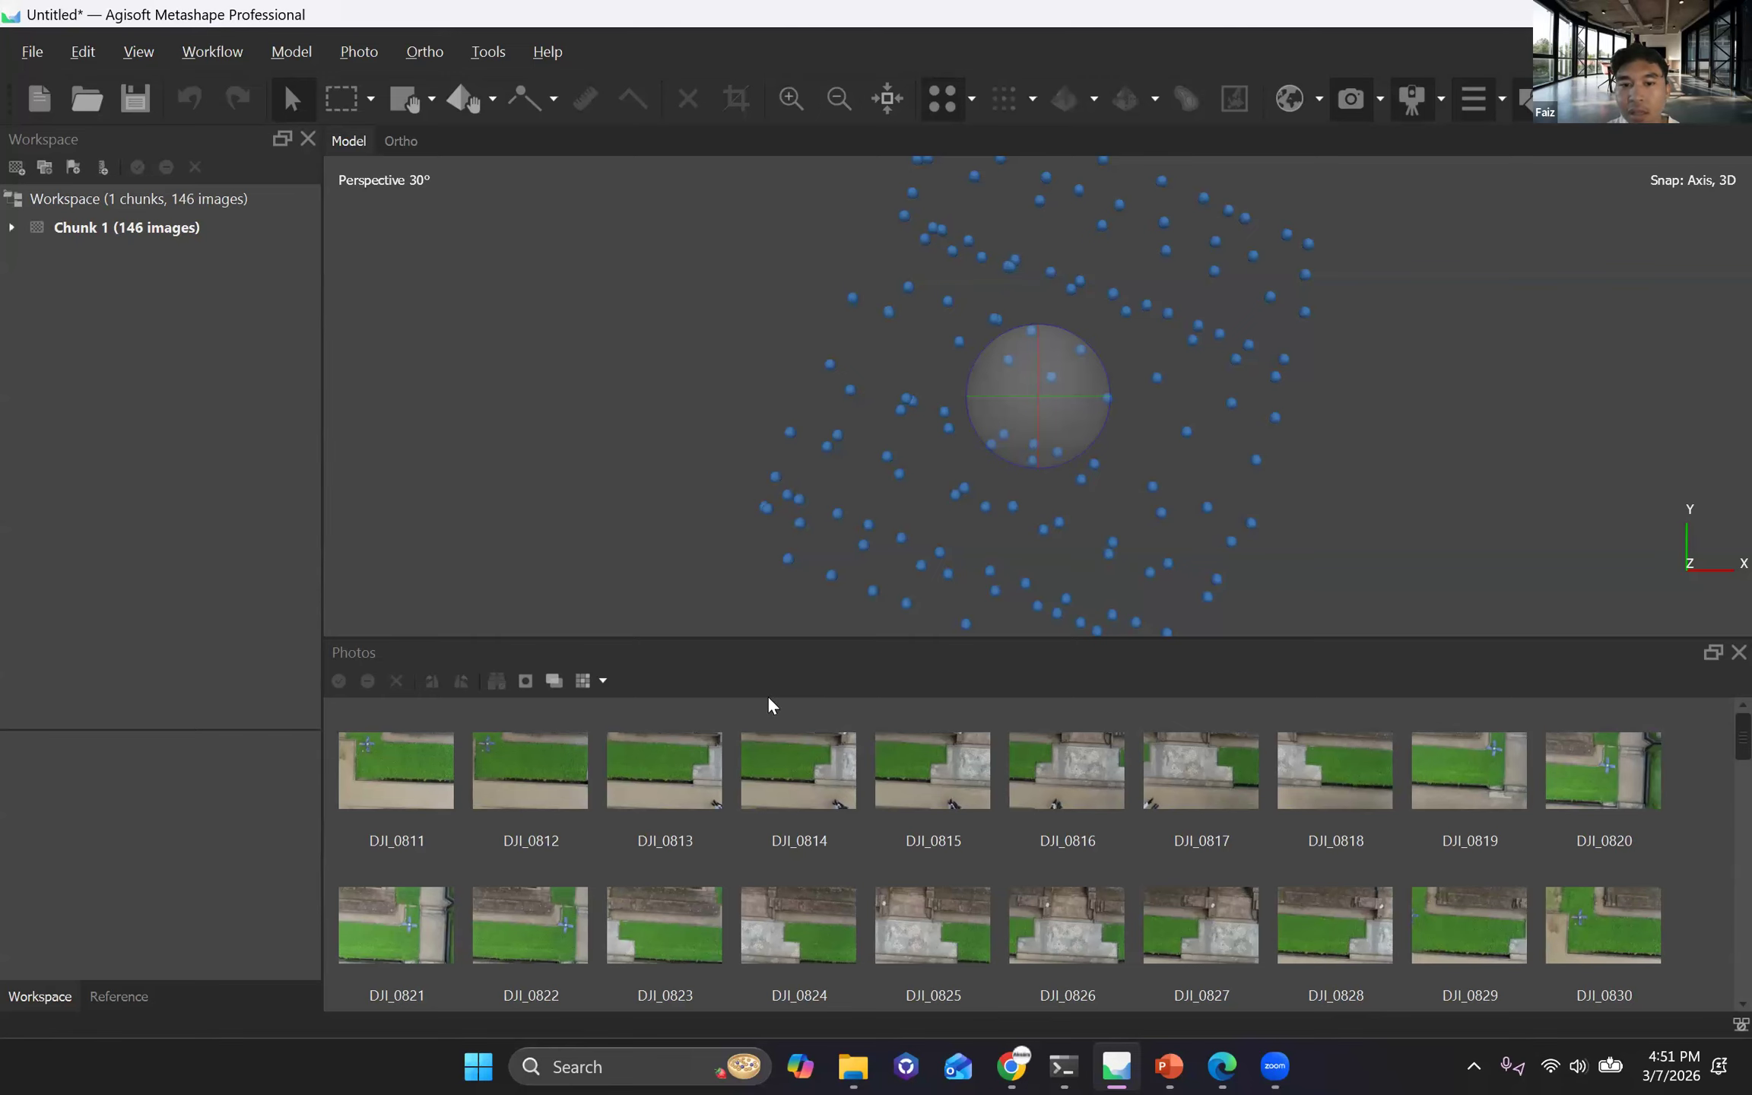
Open photo DJI_0813 for inspection, examine its ground coverage, and close it.
{"action": "double_click", "coordinate": [658, 771]}
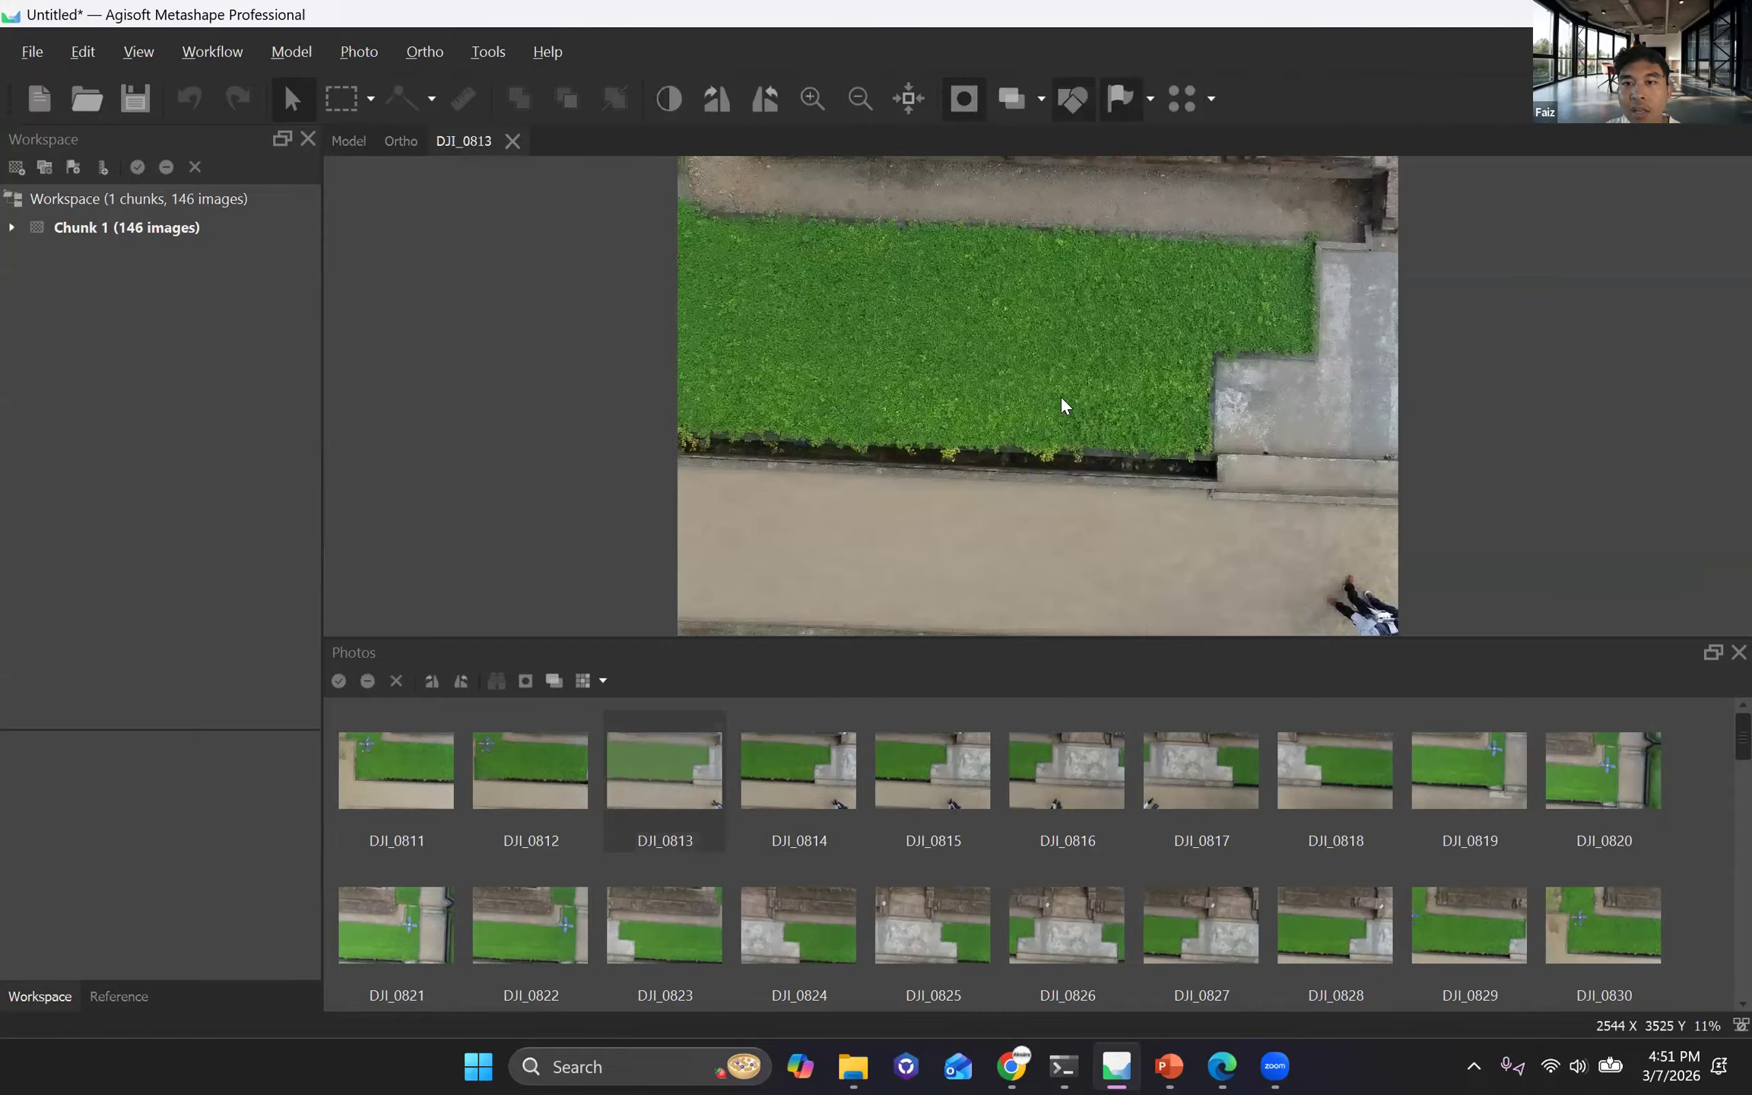
{"action": "scroll", "coordinate": [1077, 406], "scroll_direction": "down", "scroll_amount": 3}
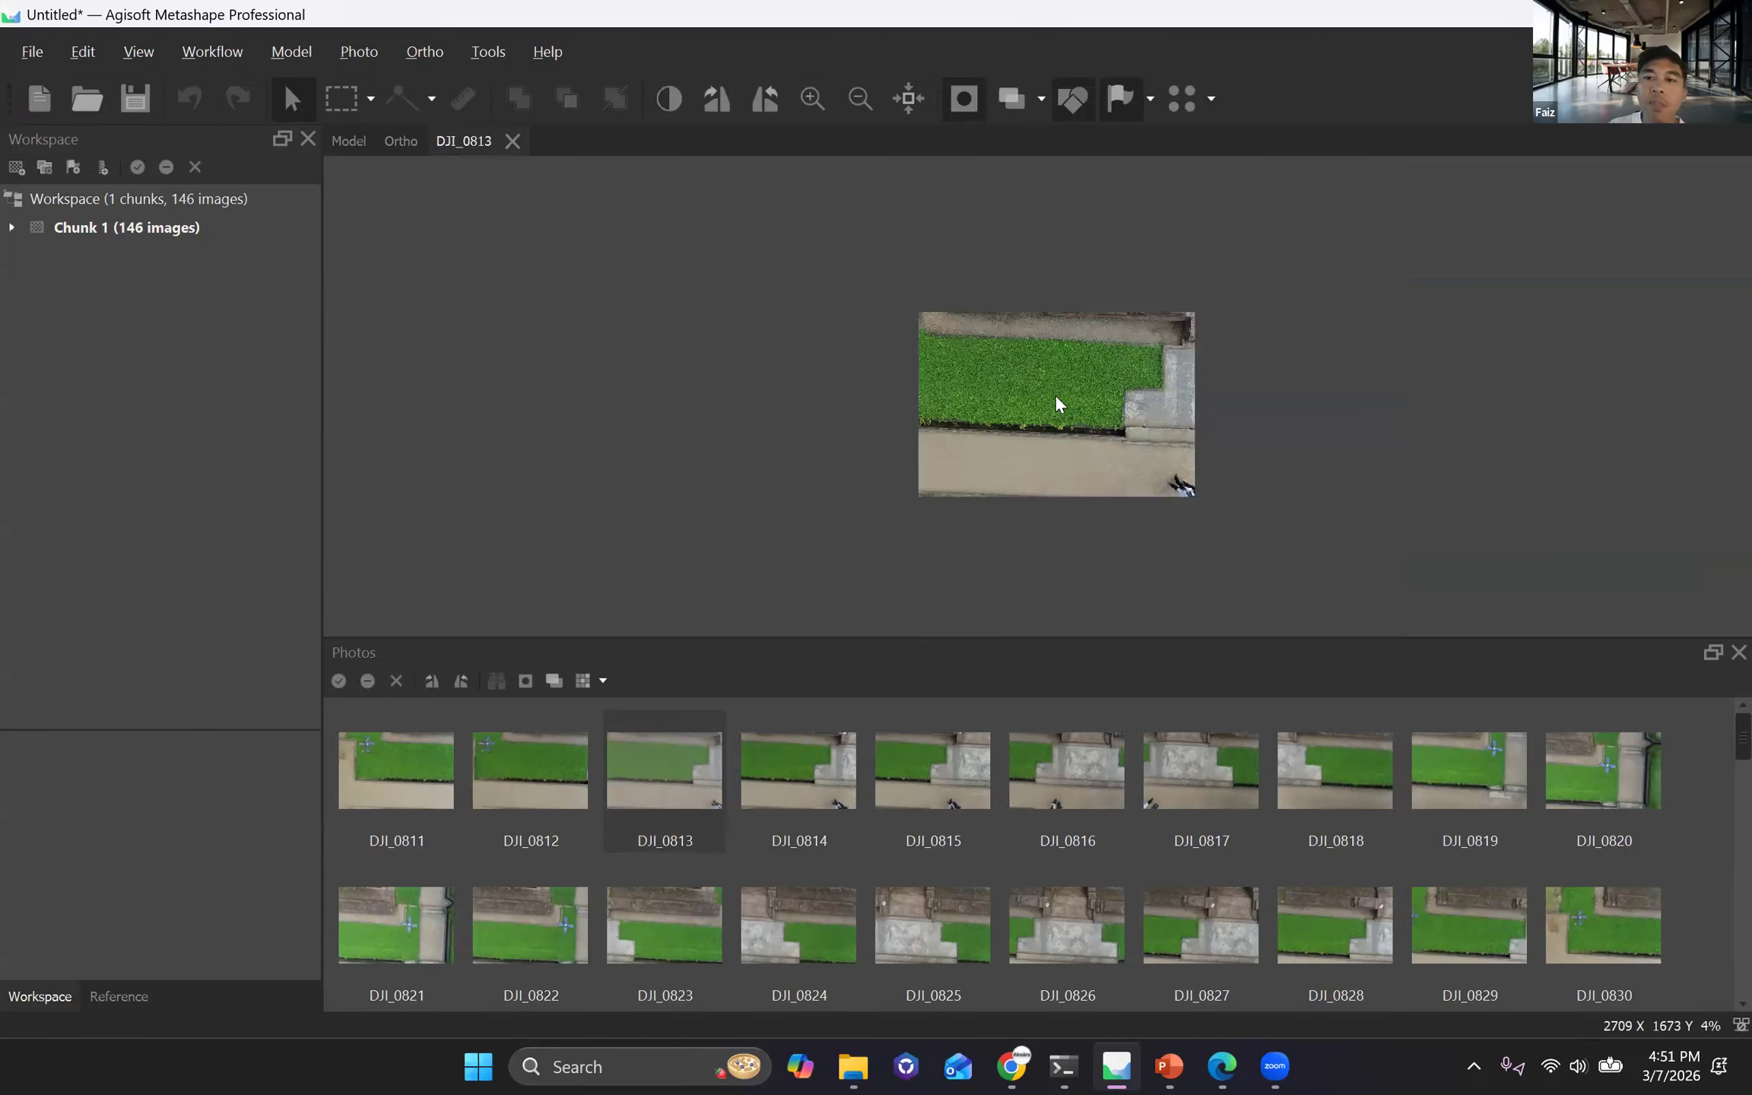
{"action": "scroll", "coordinate": [1058, 405], "scroll_direction": "up", "scroll_amount": 2}
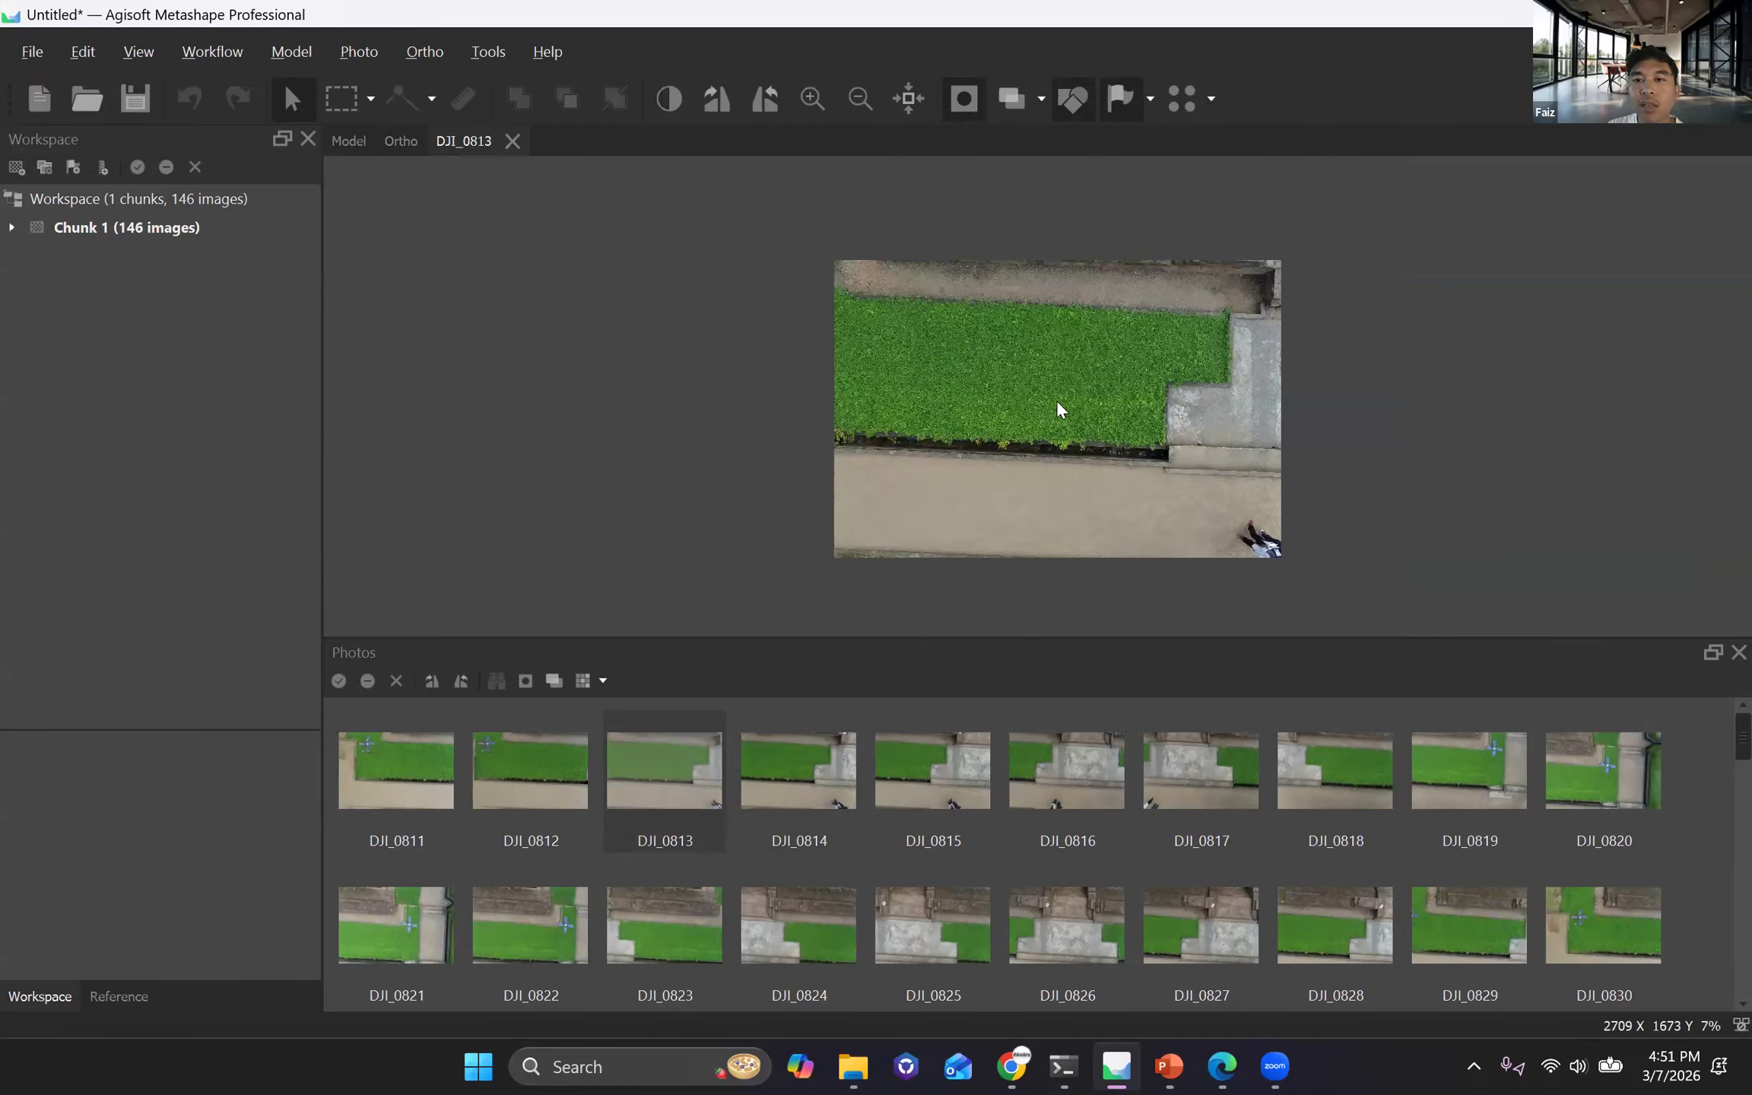
{"action": "scroll", "coordinate": [1059, 409], "scroll_direction": "up", "scroll_amount": 1}
{"action": "scroll", "coordinate": [1068, 409], "scroll_direction": "down", "scroll_amount": 1}
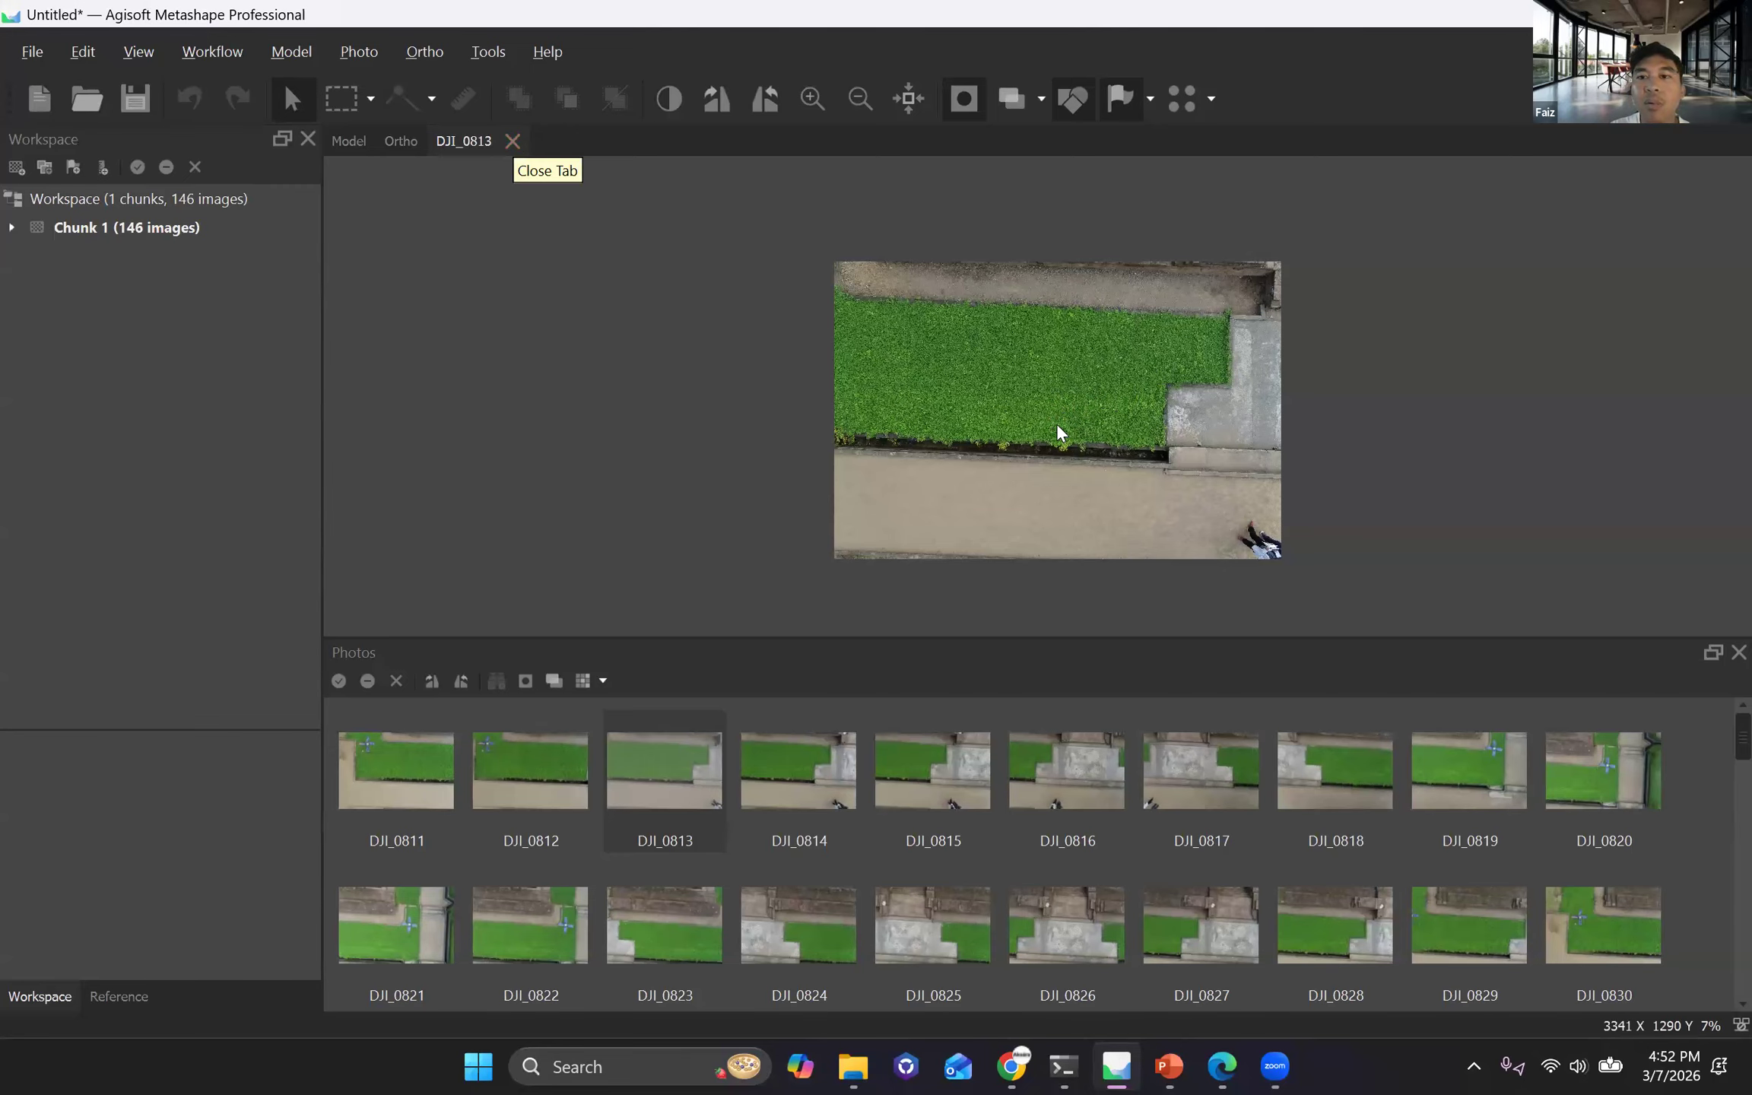
{"action": "left_click", "coordinate": [512, 141]}
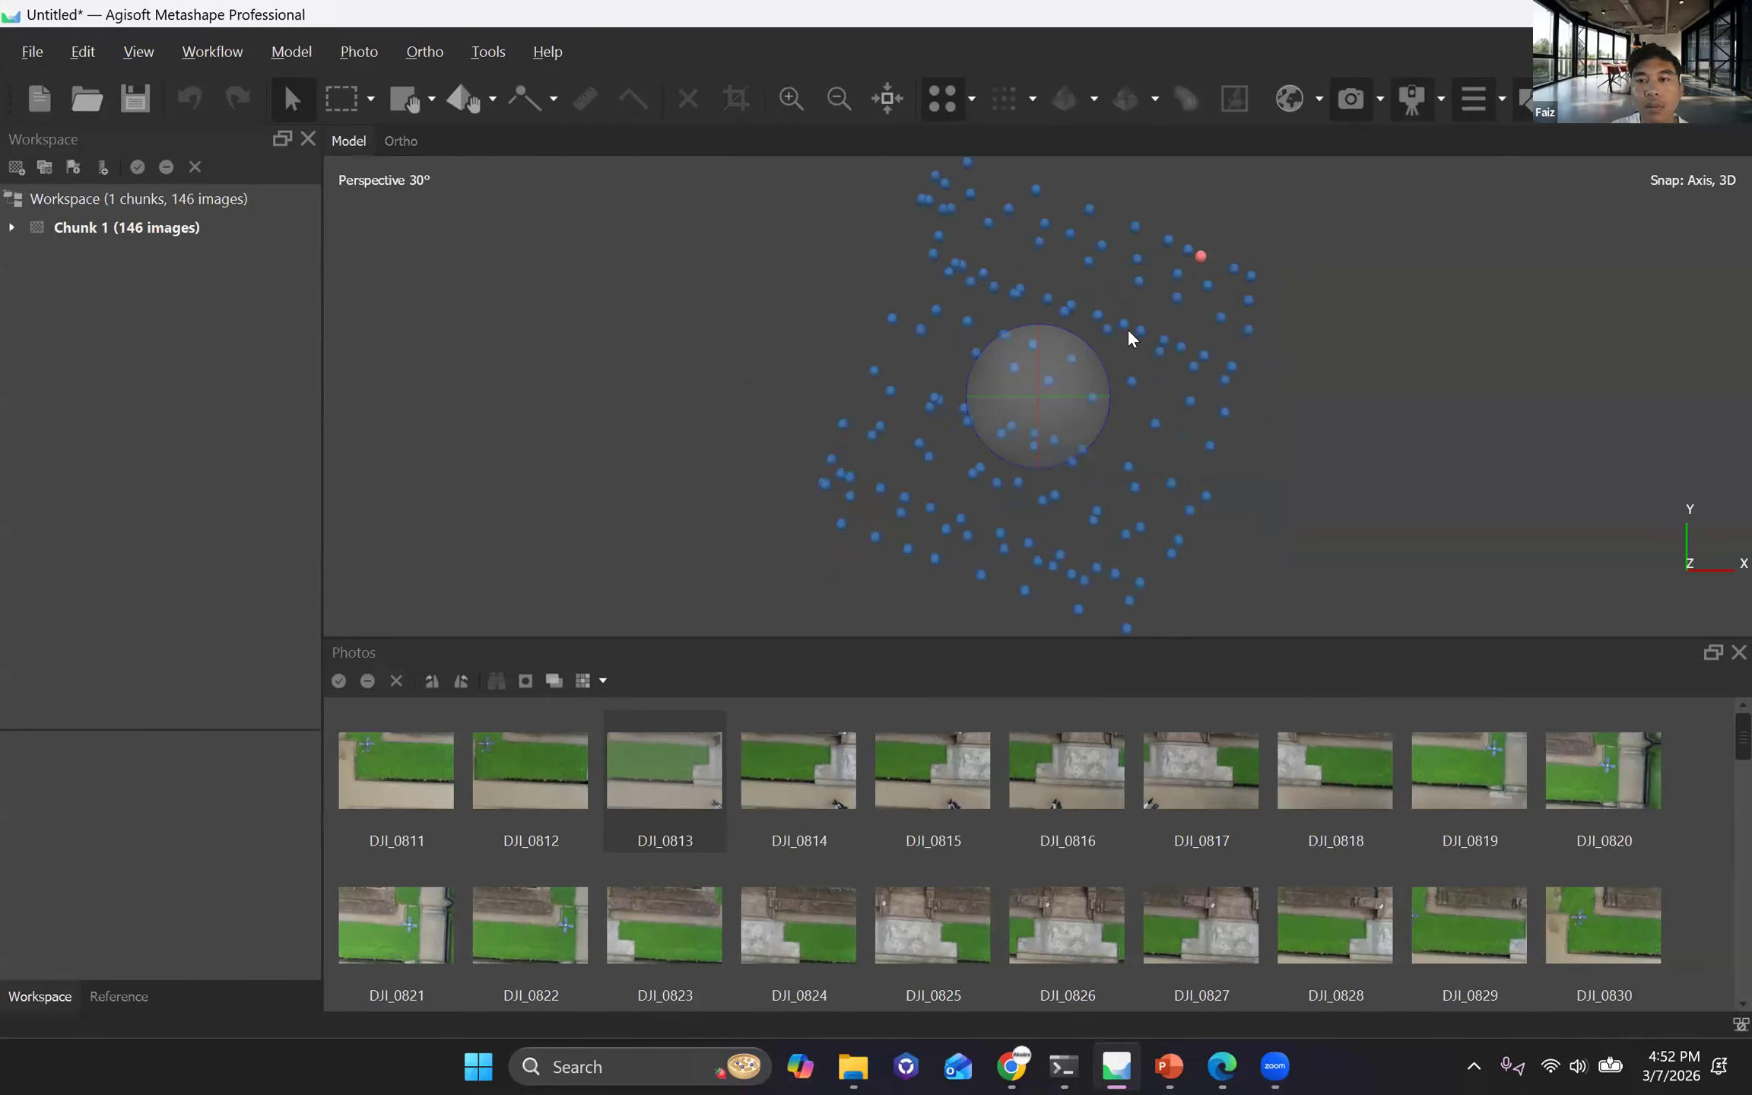
Expand Chunk 1 and its Images folder to list the individual imported photos.
{"action": "left_click_drag", "start_coordinate": [814, 432], "coordinate": [788, 393]}
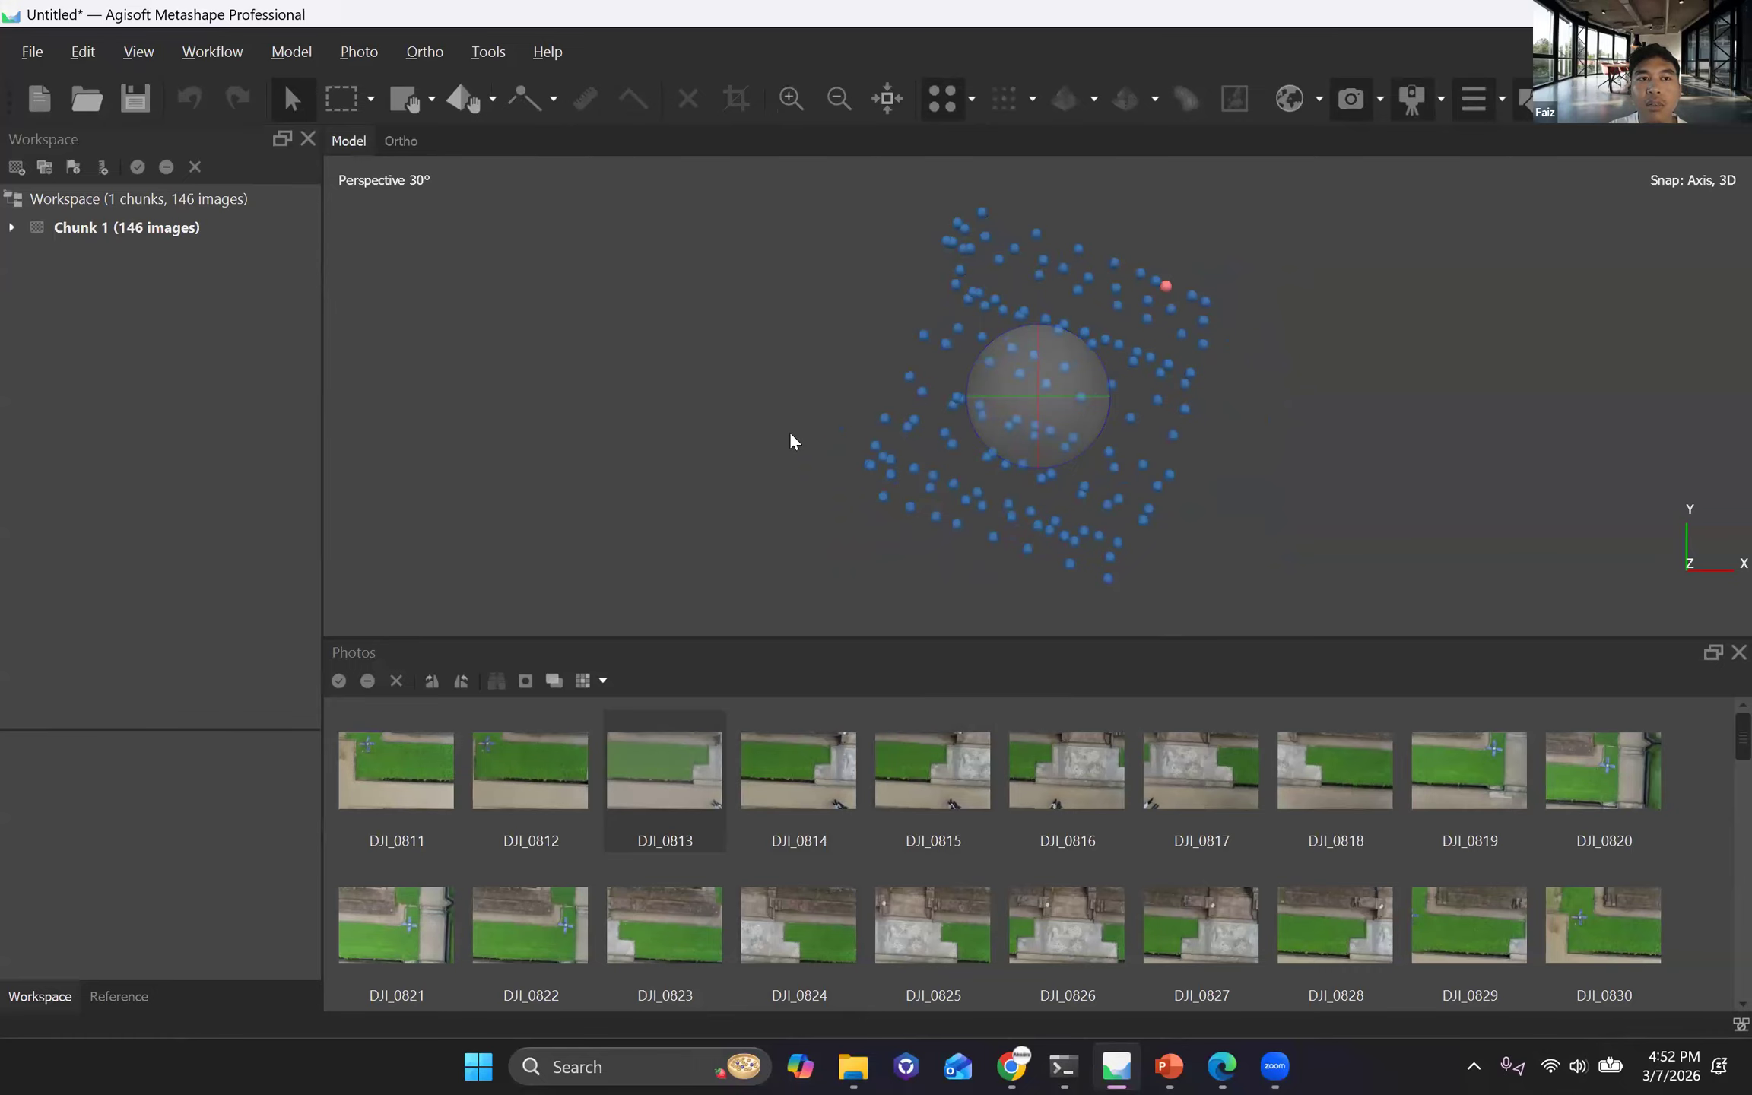
{"action": "left_click", "coordinate": [133, 995]}
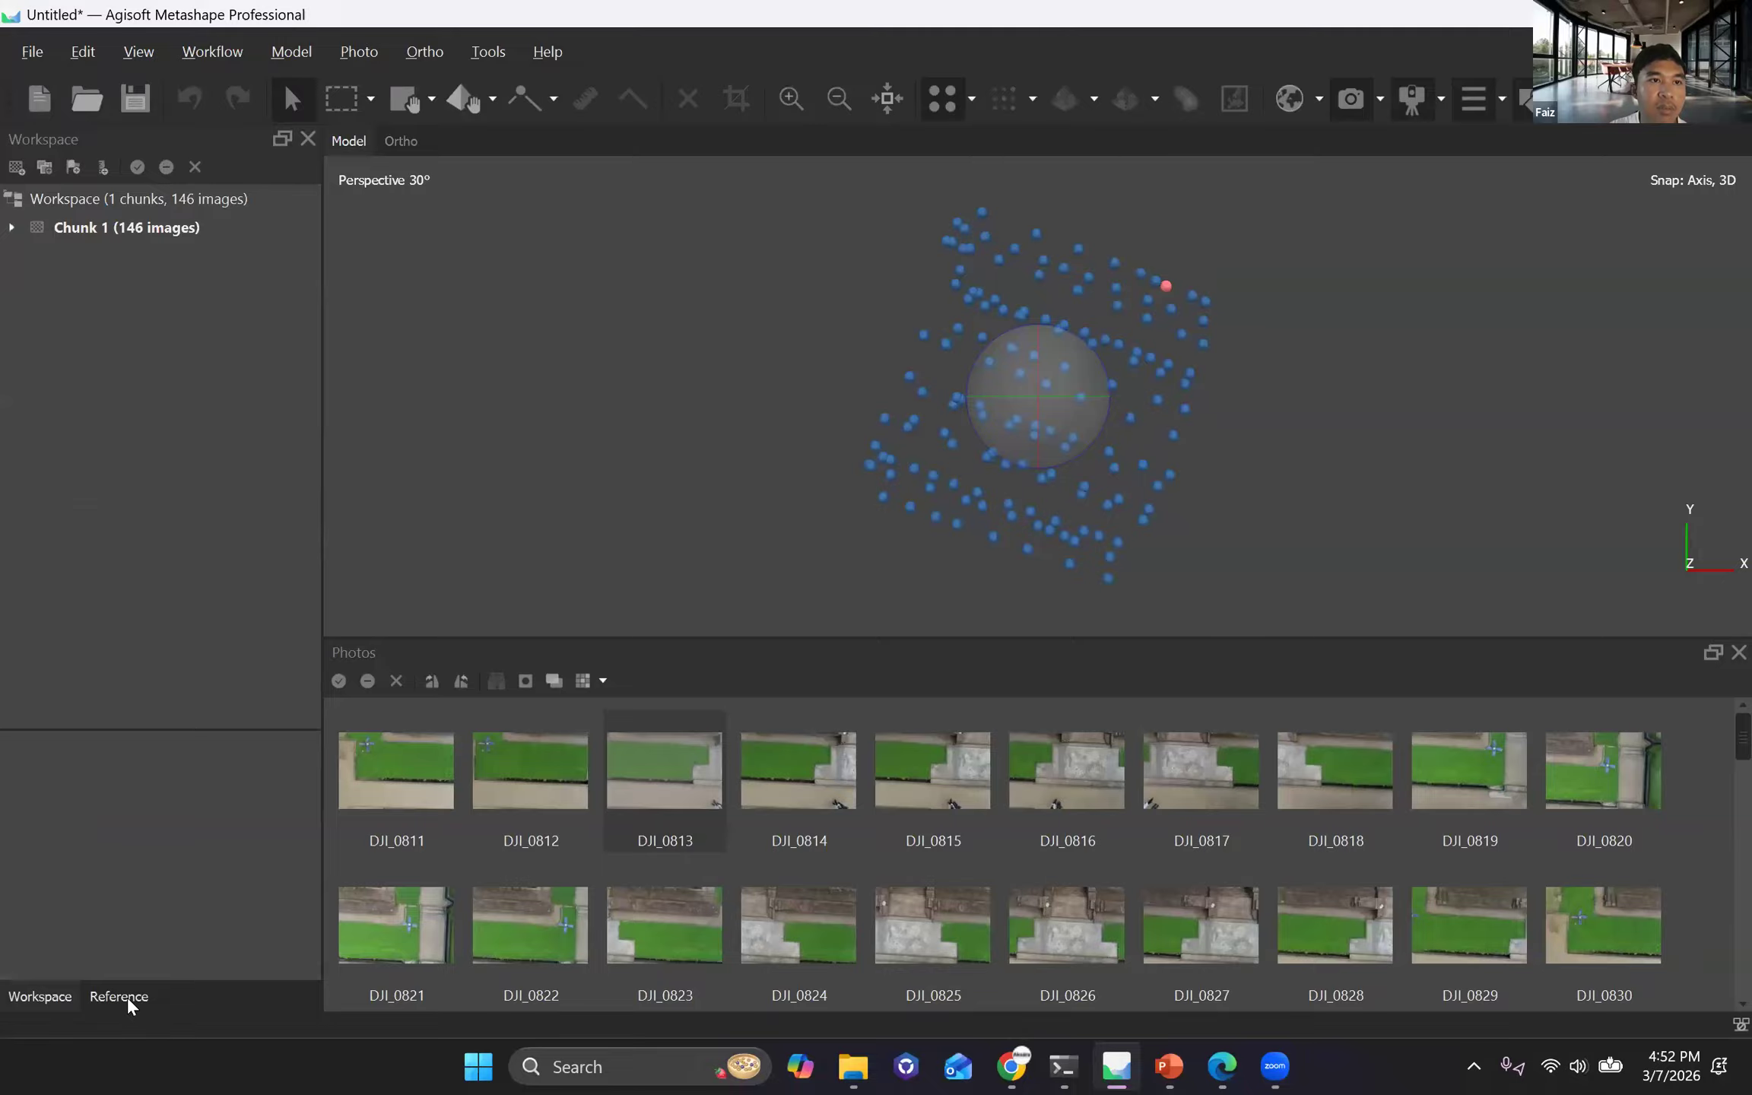
{"action": "left_click", "coordinate": [13, 227]}
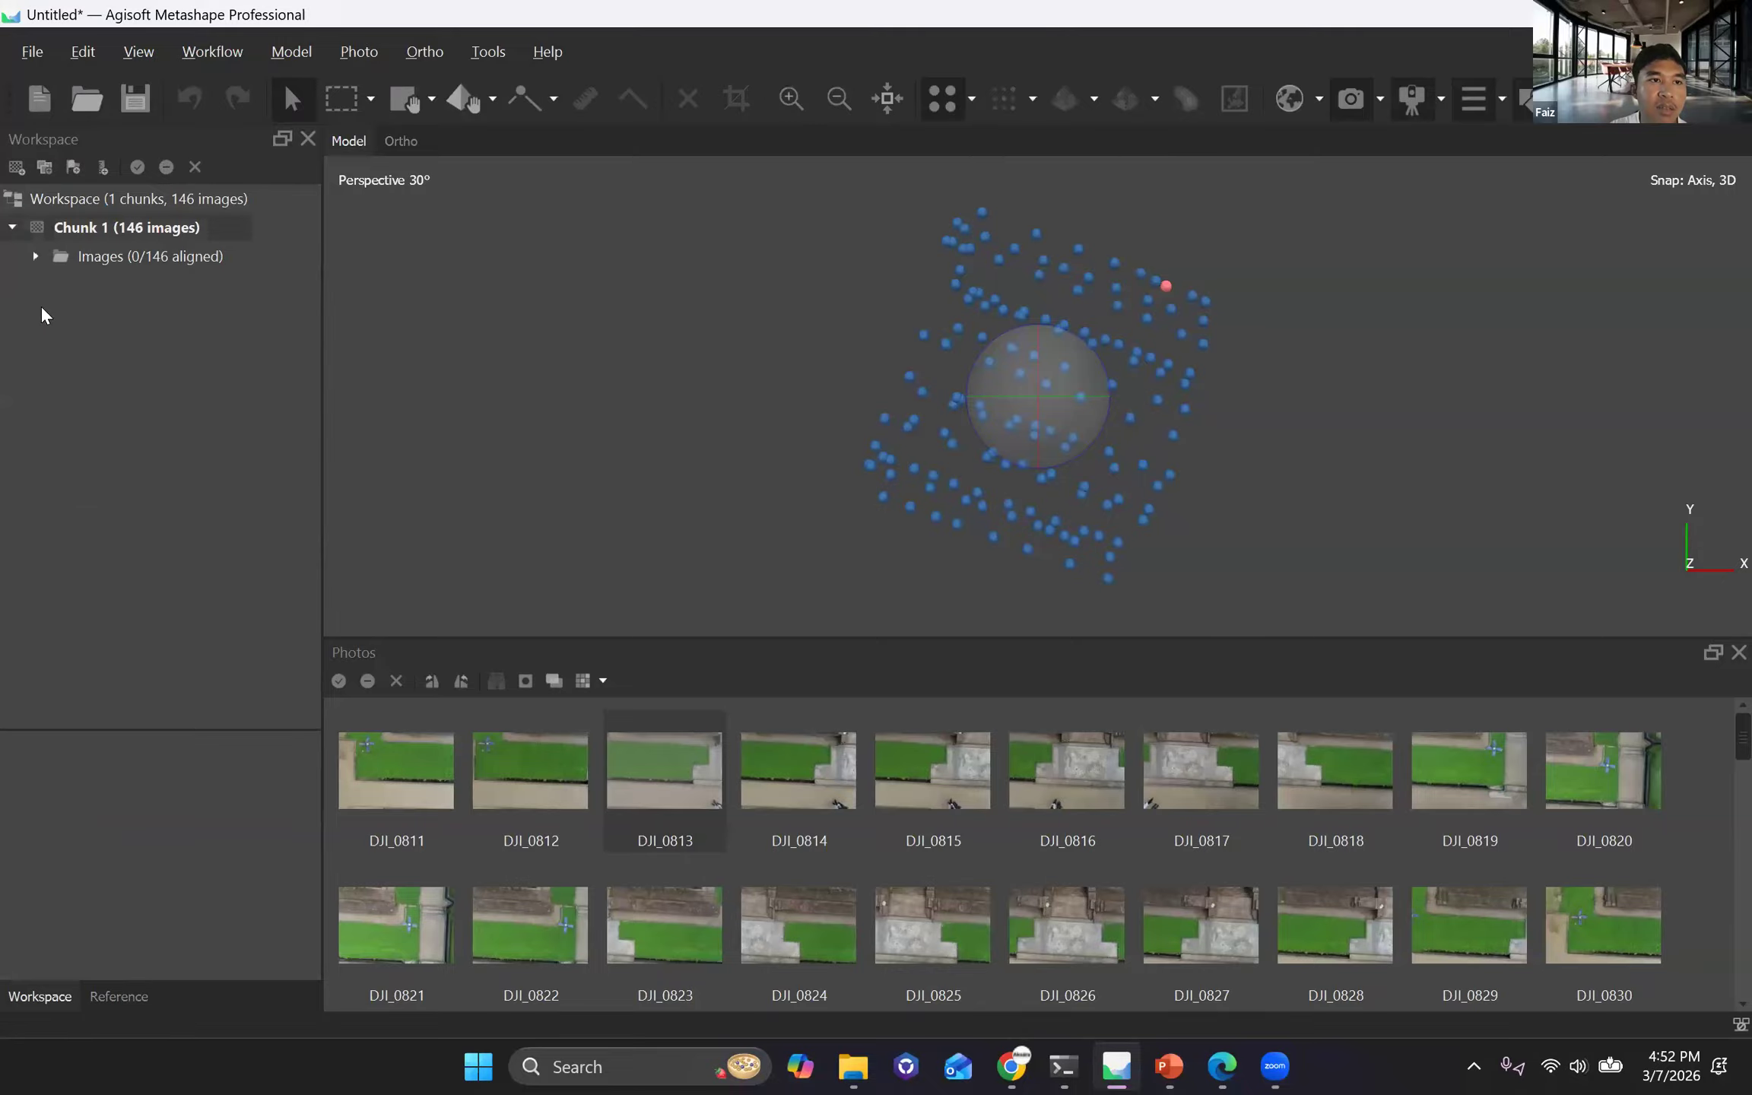
{"action": "left_click", "coordinate": [35, 256]}
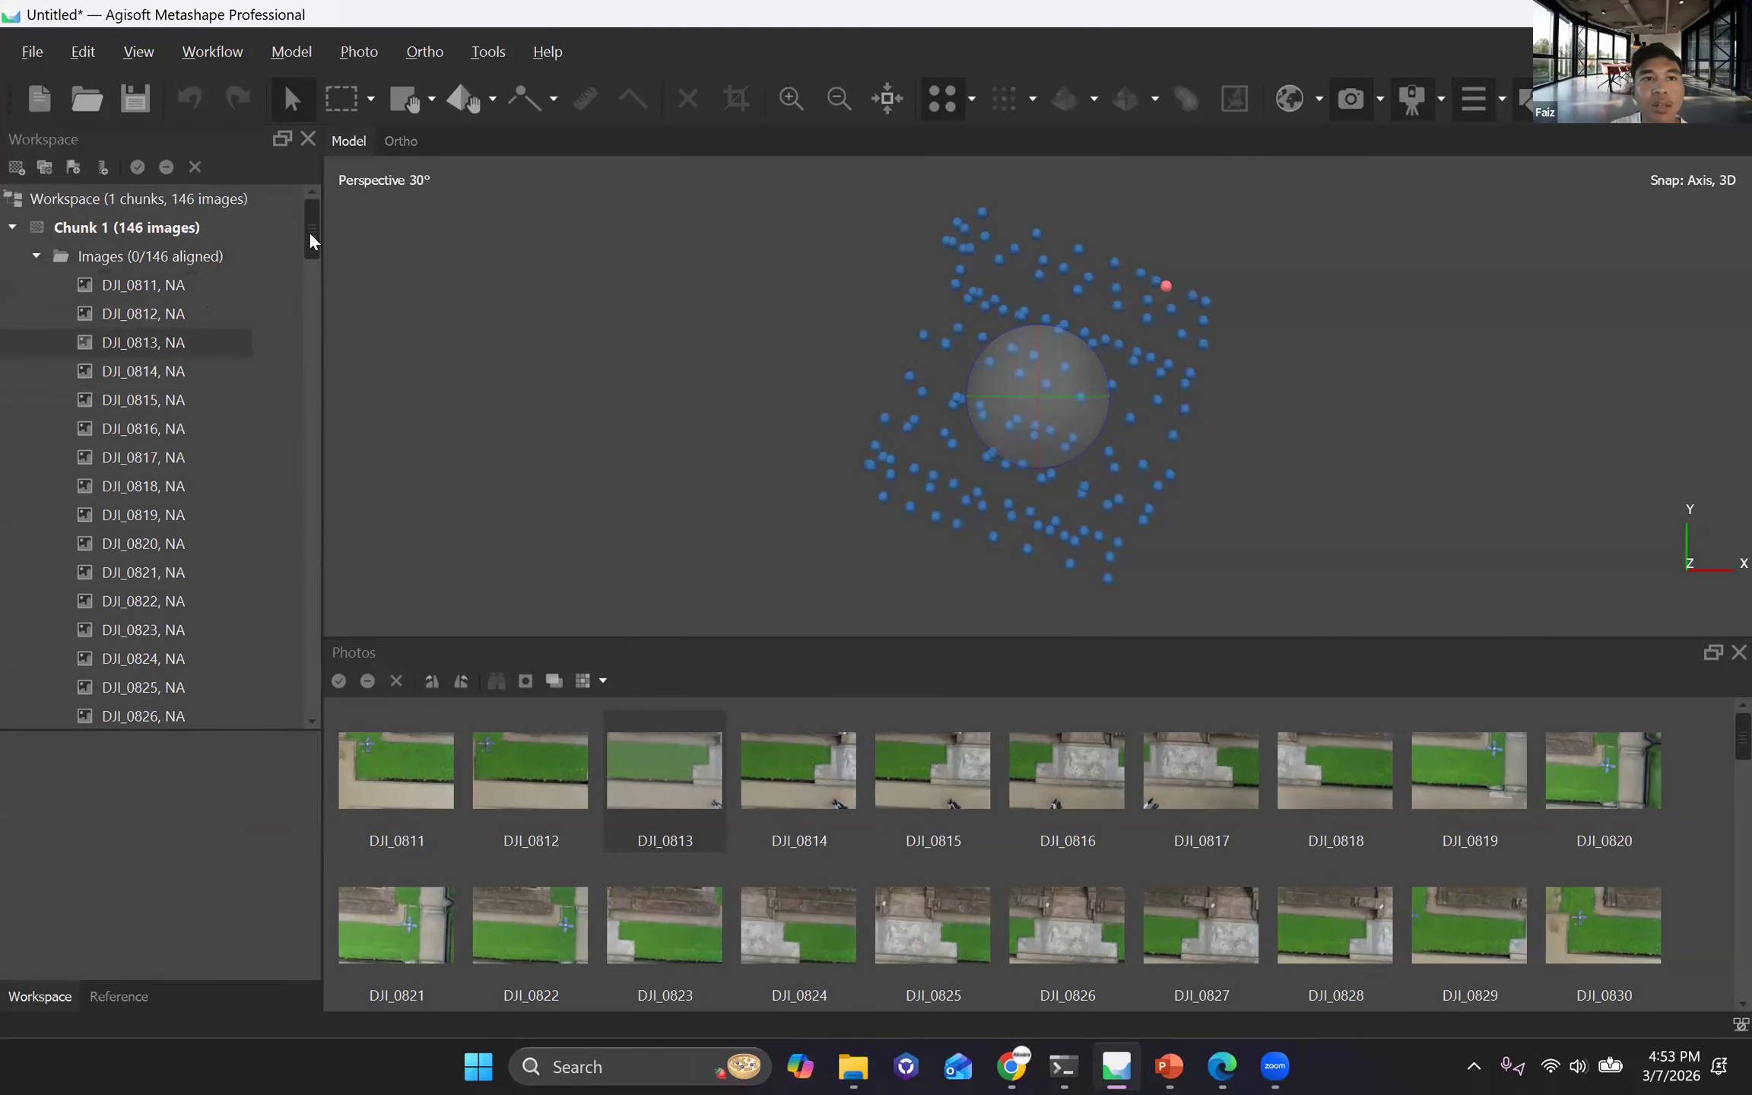
Bring up the photogrammetry workflow commands for the imported photos.
{"action": "left_click", "coordinate": [207, 50]}
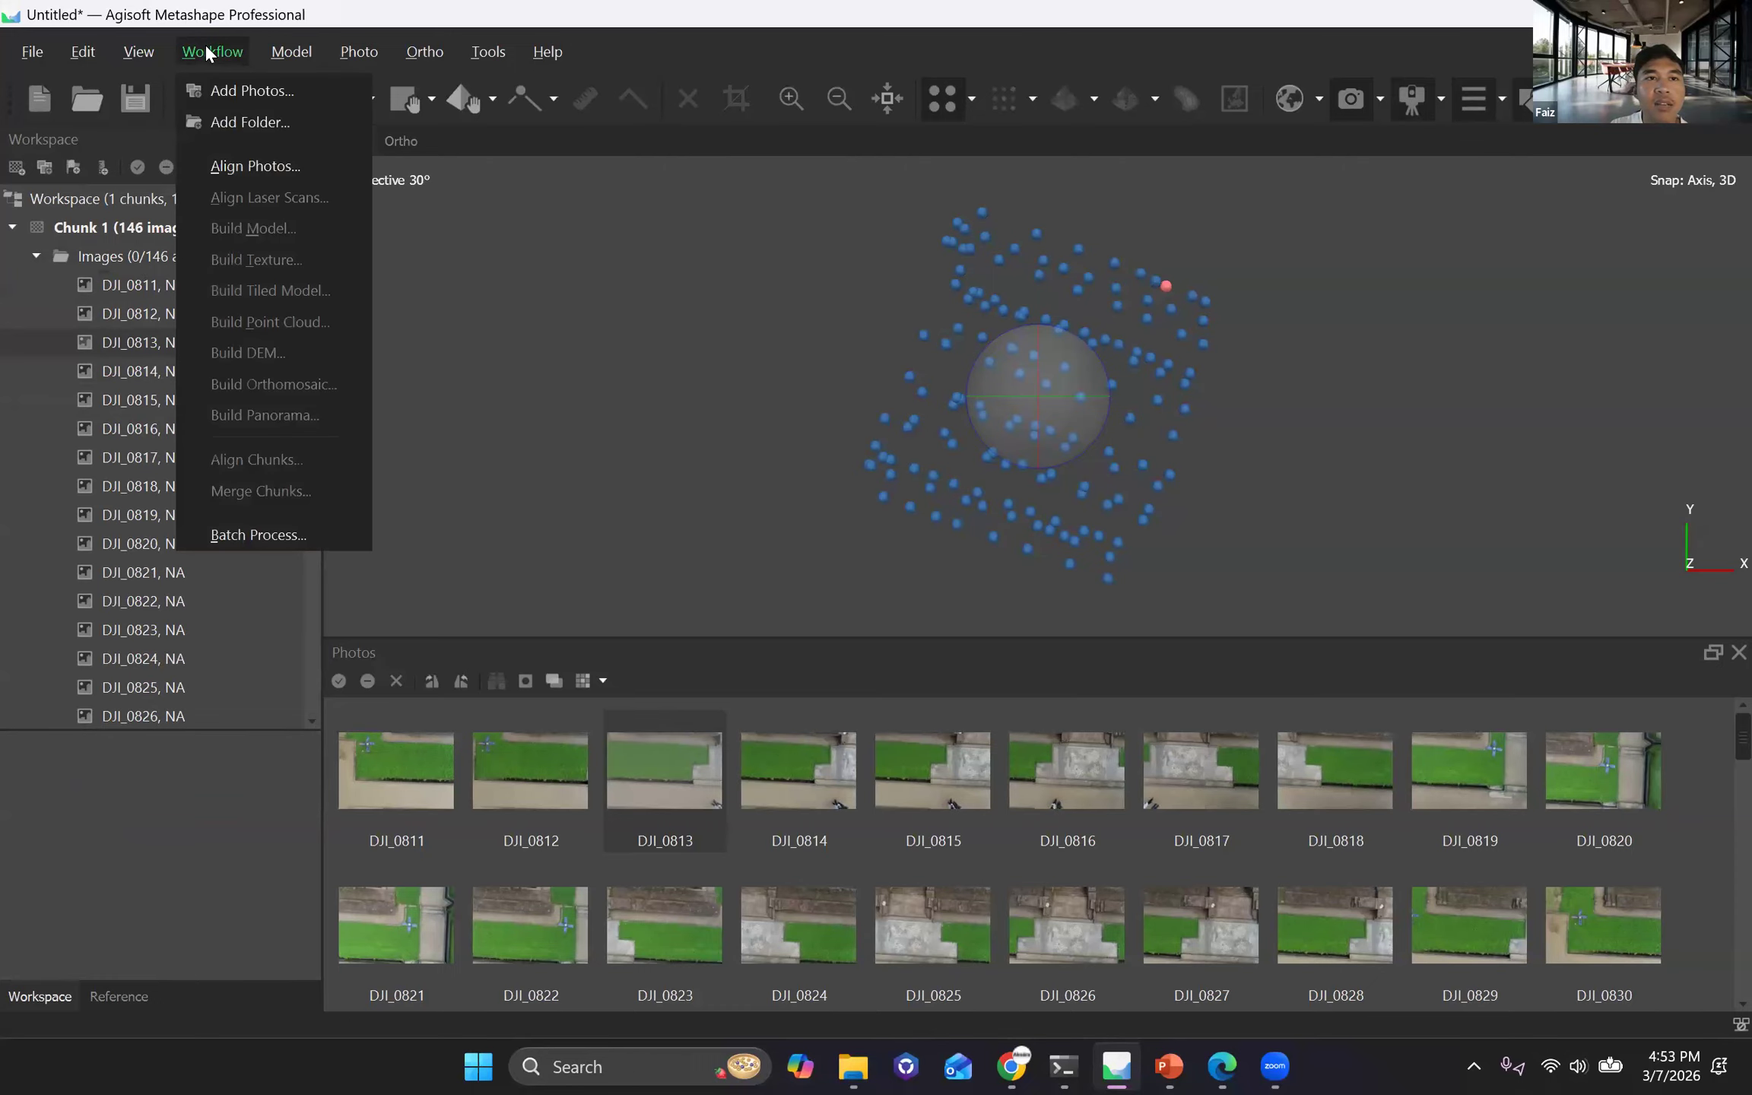
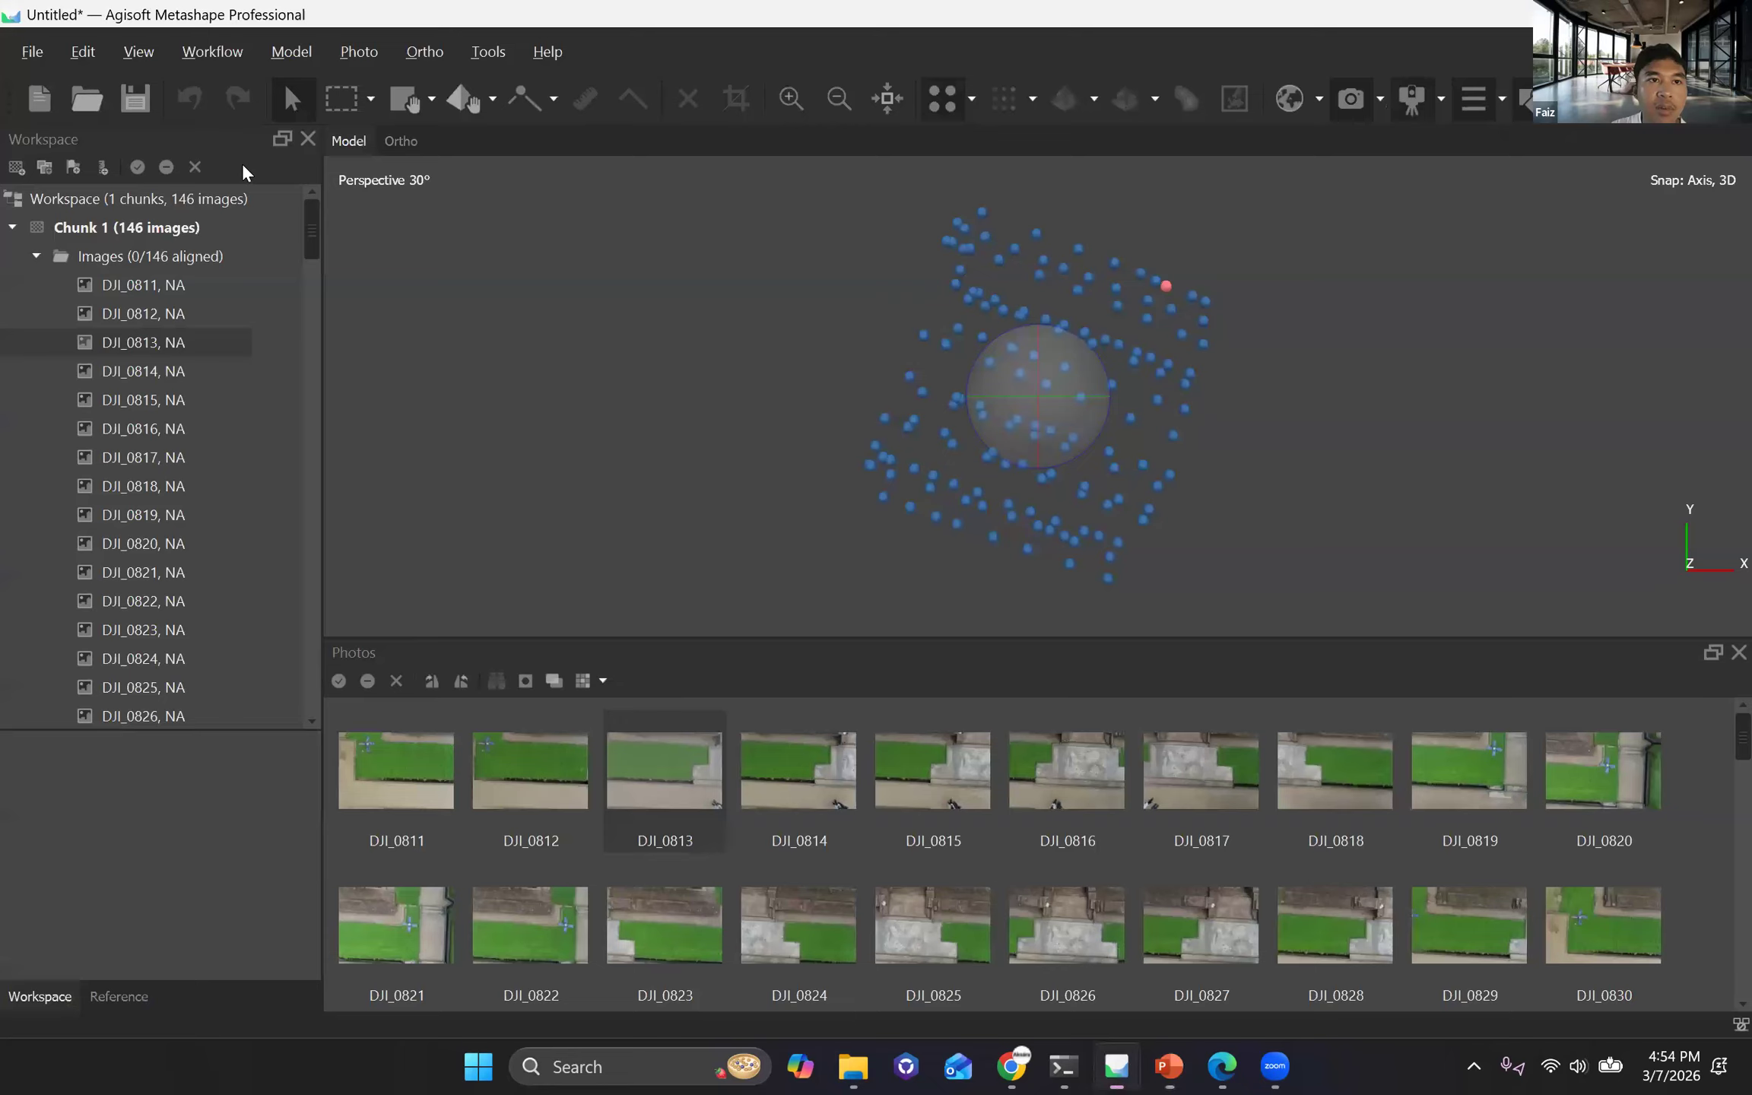
{"action": "left_click", "coordinate": [212, 52]}
{"action": "left_click", "coordinate": [242, 163]}
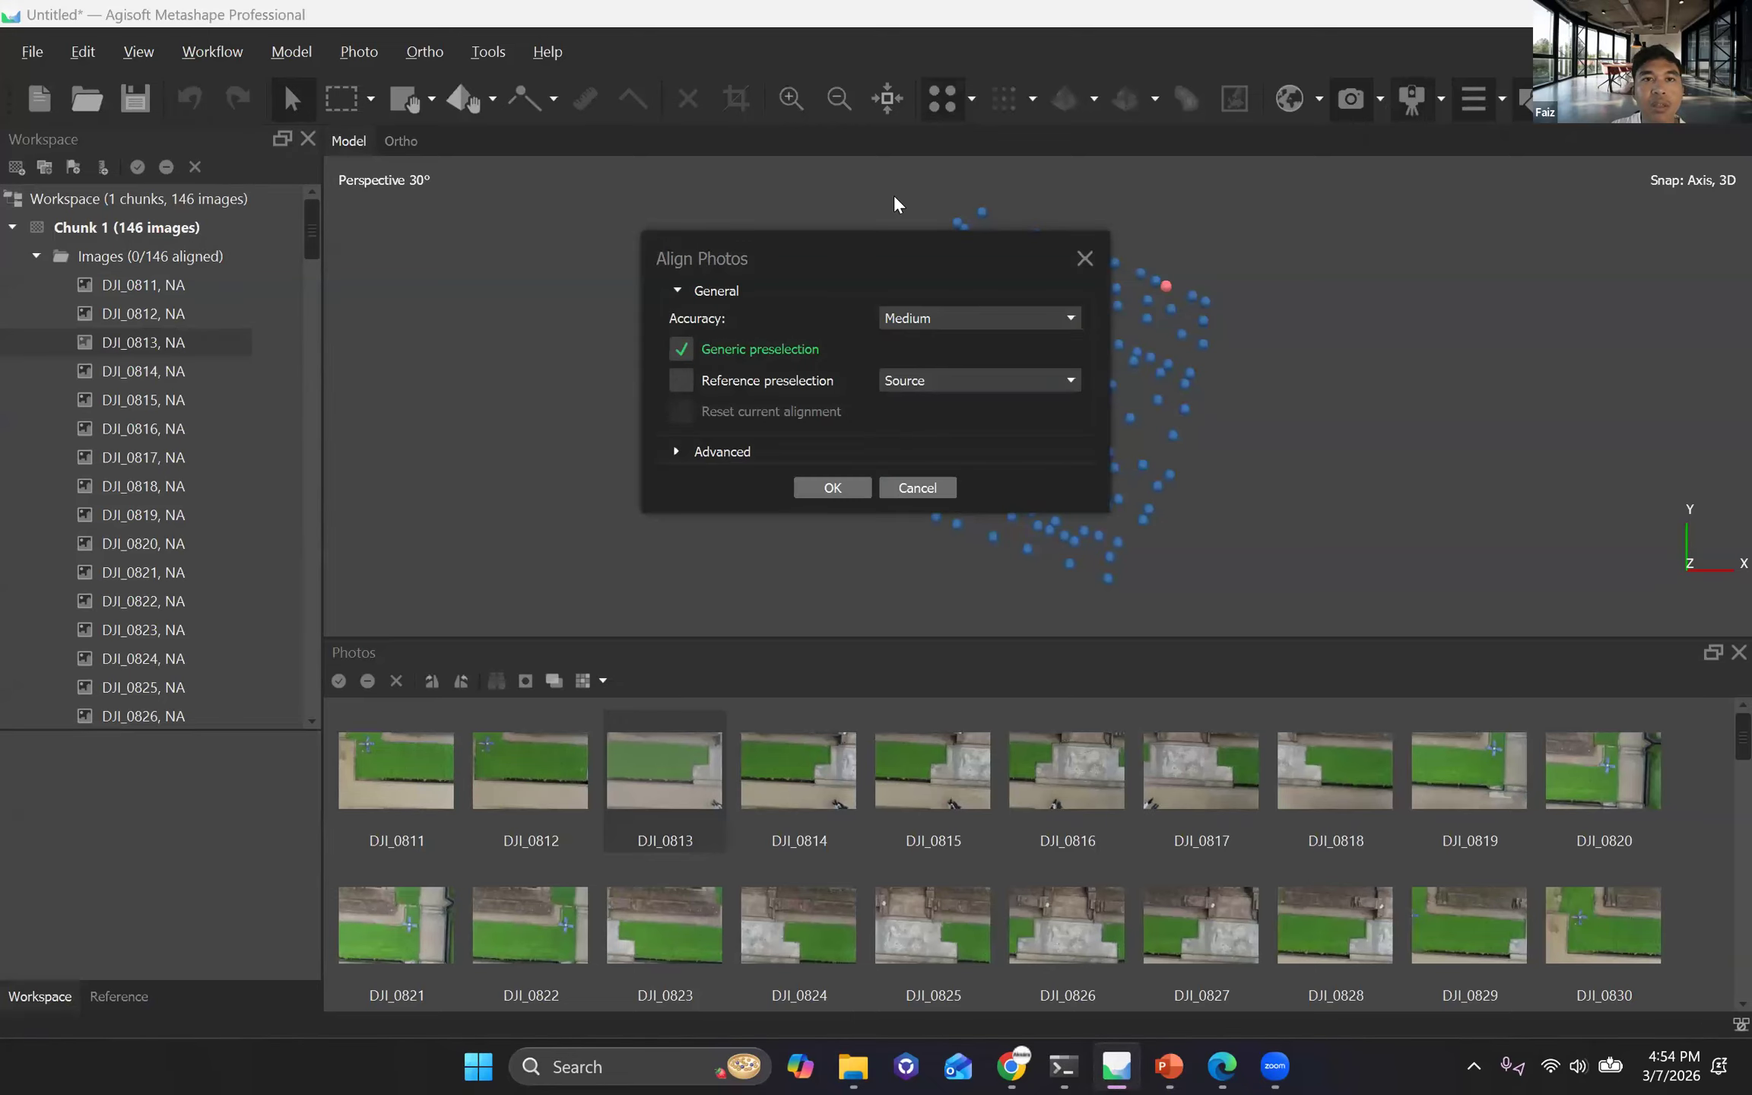
{"action": "left_click", "coordinate": [1085, 258]}
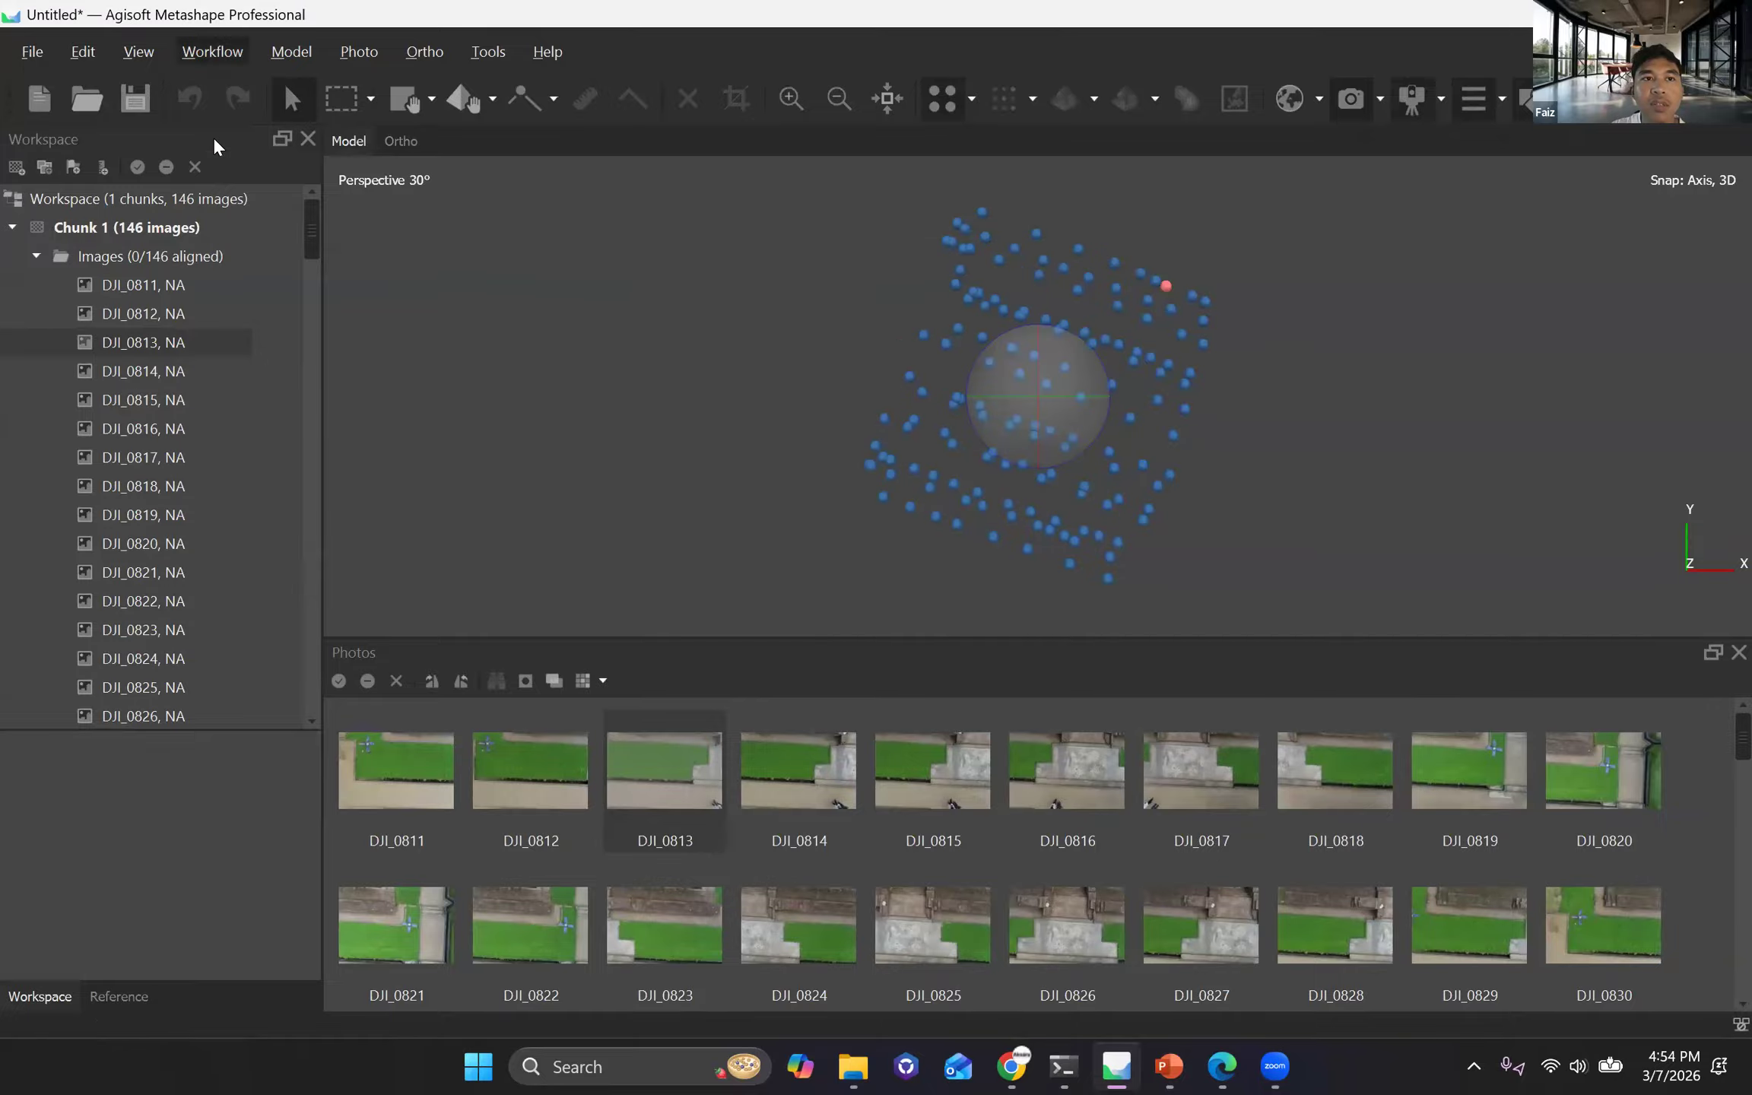
Open the Align Photos settings and review the accuracy choices and the advanced key point and tie point options.
{"action": "left_click", "coordinate": [214, 170]}
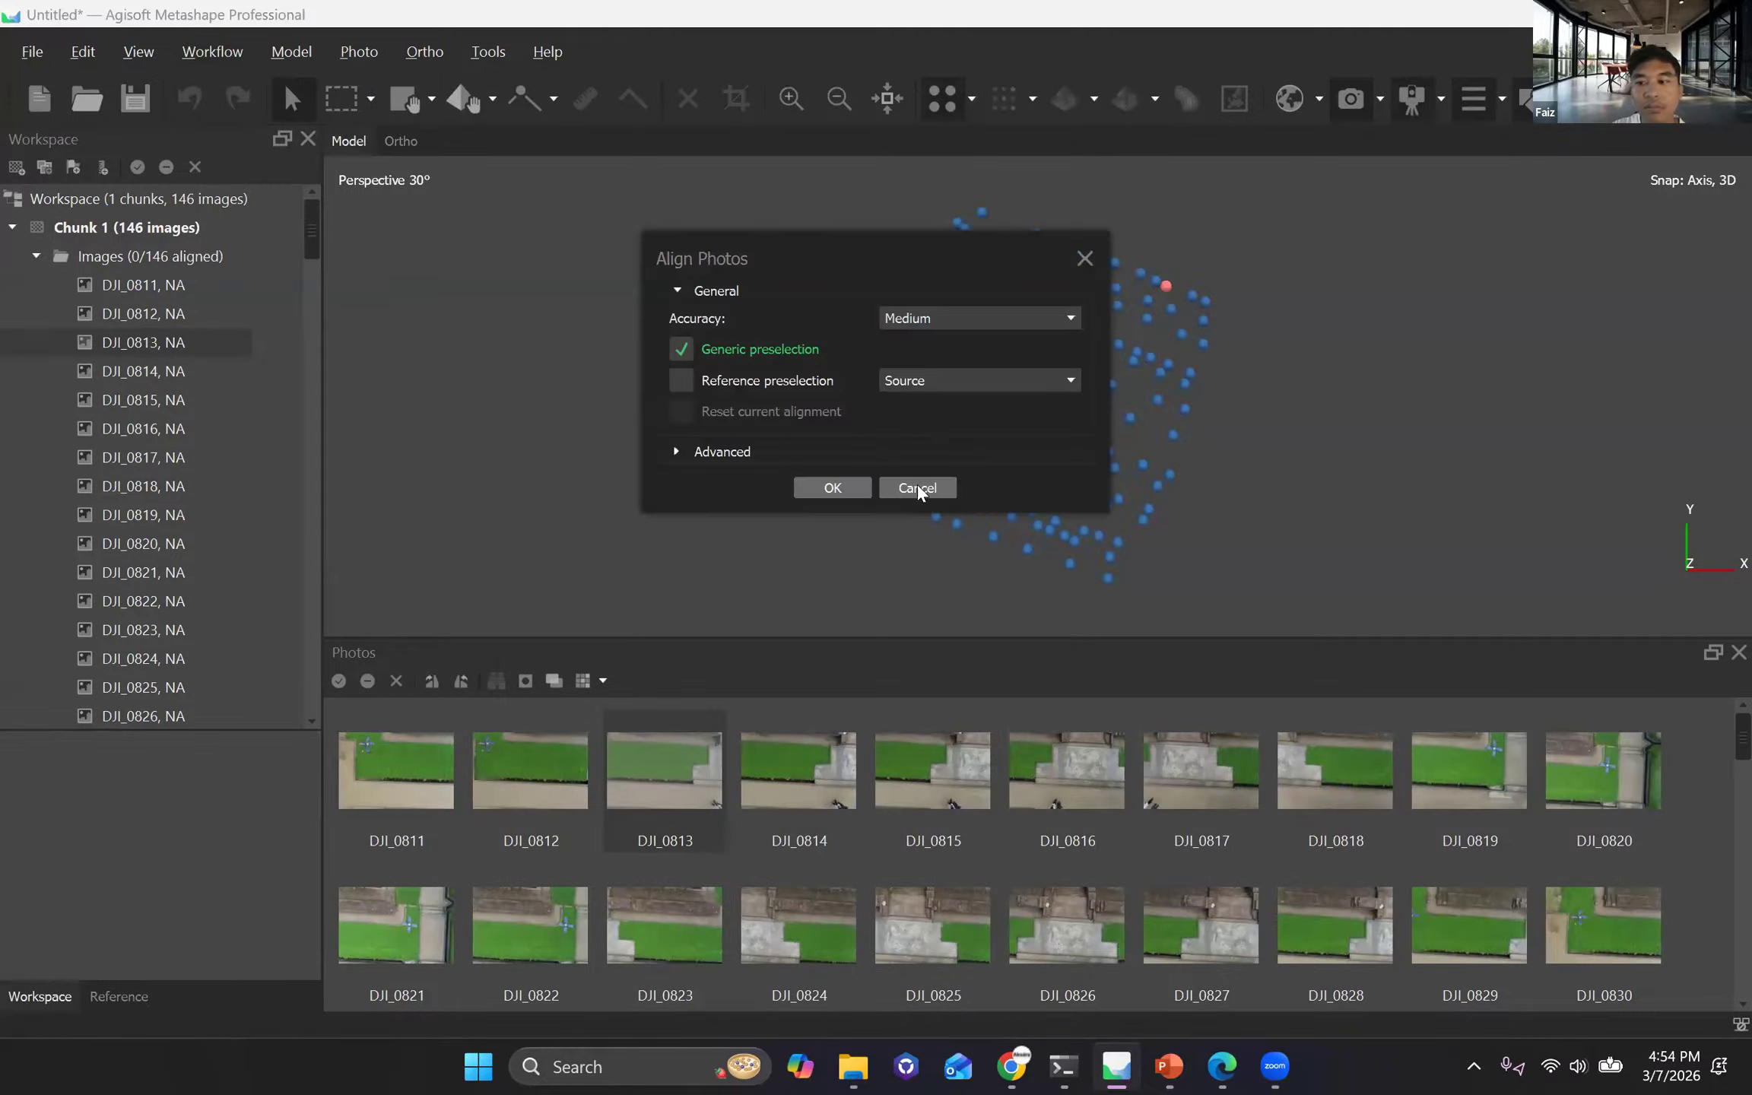
{"action": "left_click", "coordinate": [677, 451]}
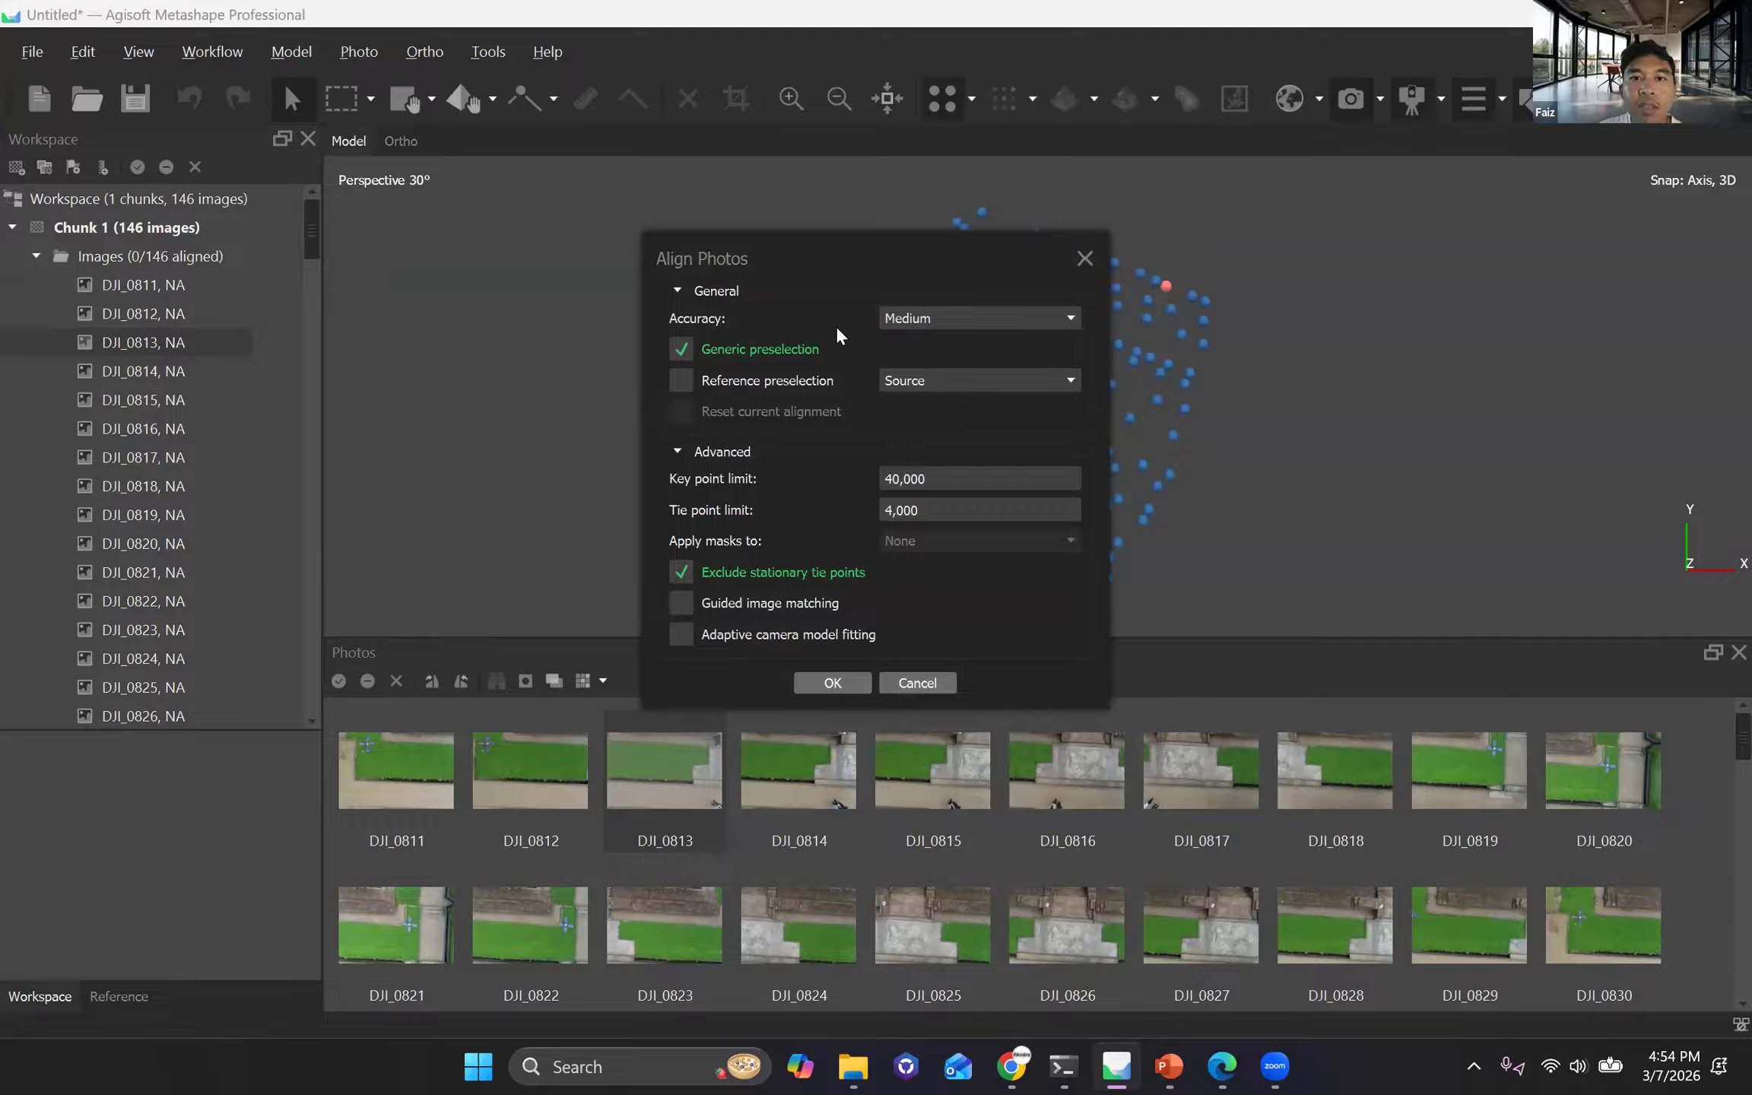
{"action": "left_click", "coordinate": [910, 319]}
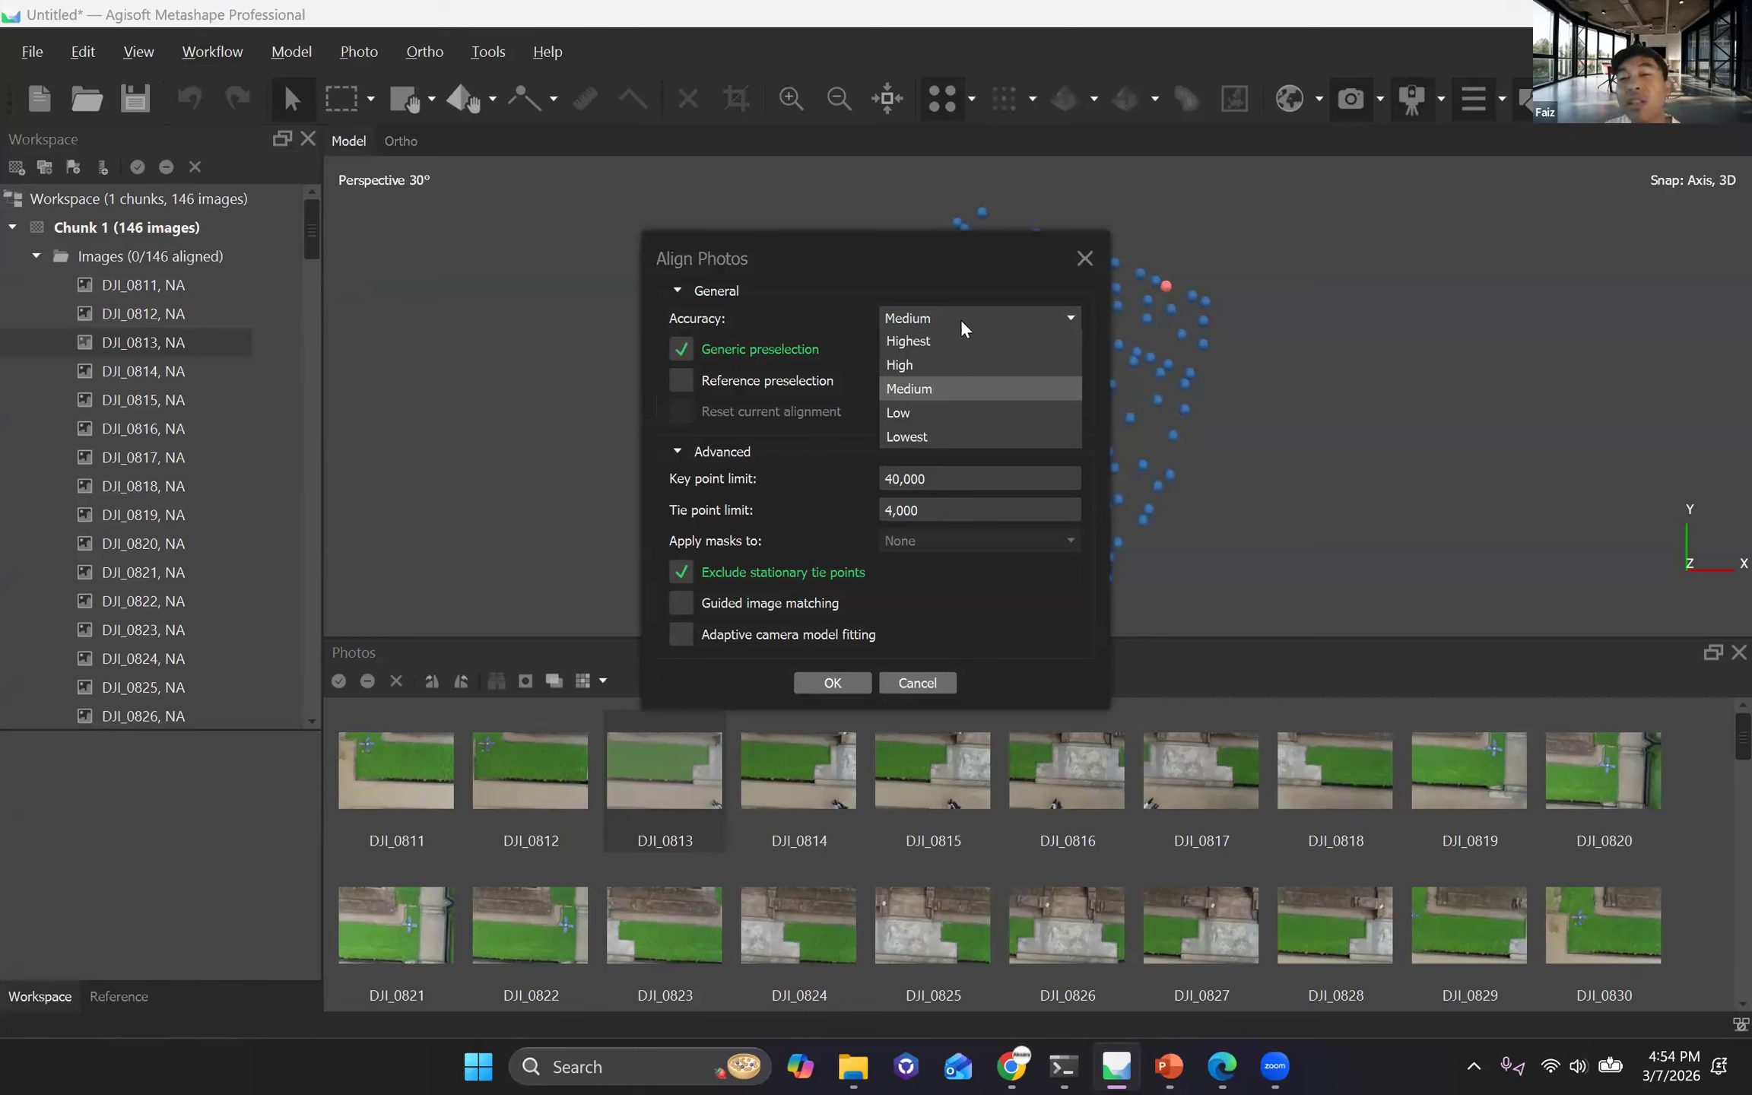
{"action": "left_click", "coordinate": [684, 450]}
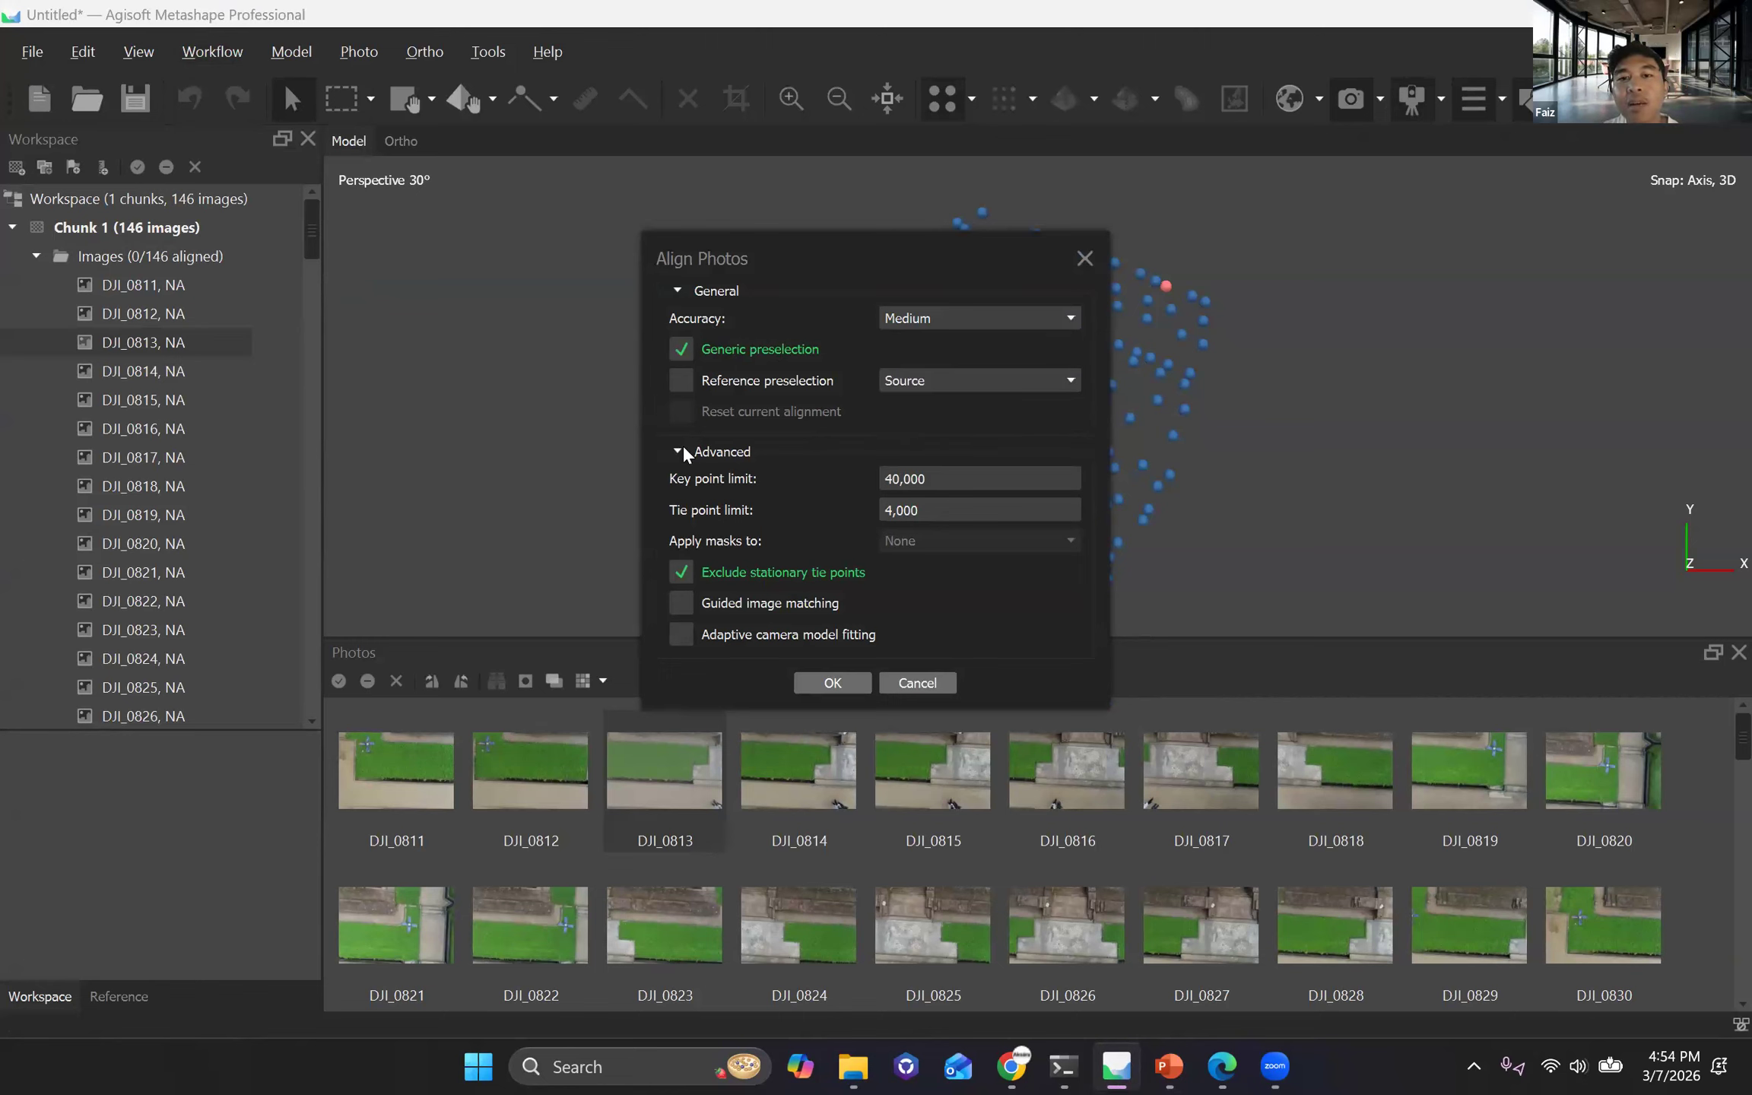
{"action": "left_click", "coordinate": [683, 449]}
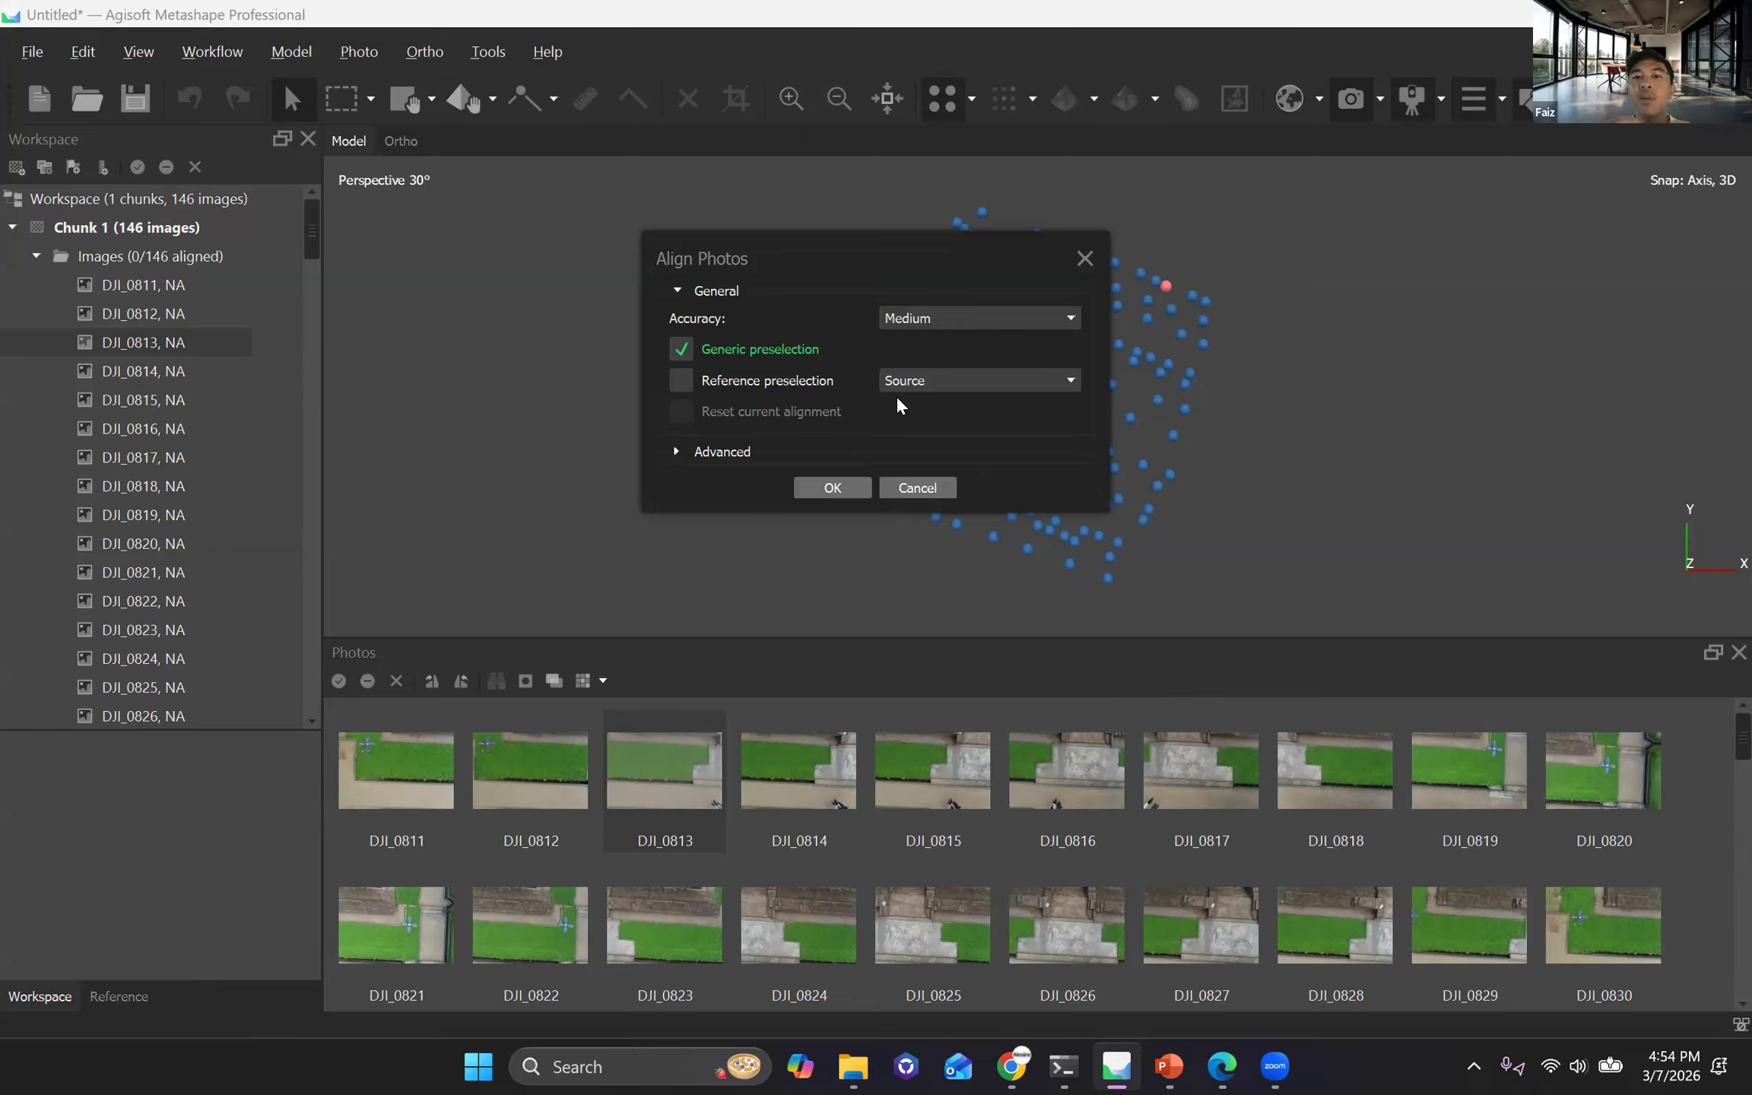
Compare the available accuracy levels for the photo alignment and choose Medium.
{"action": "left_click", "coordinate": [966, 325]}
{"action": "left_click", "coordinate": [987, 327]}
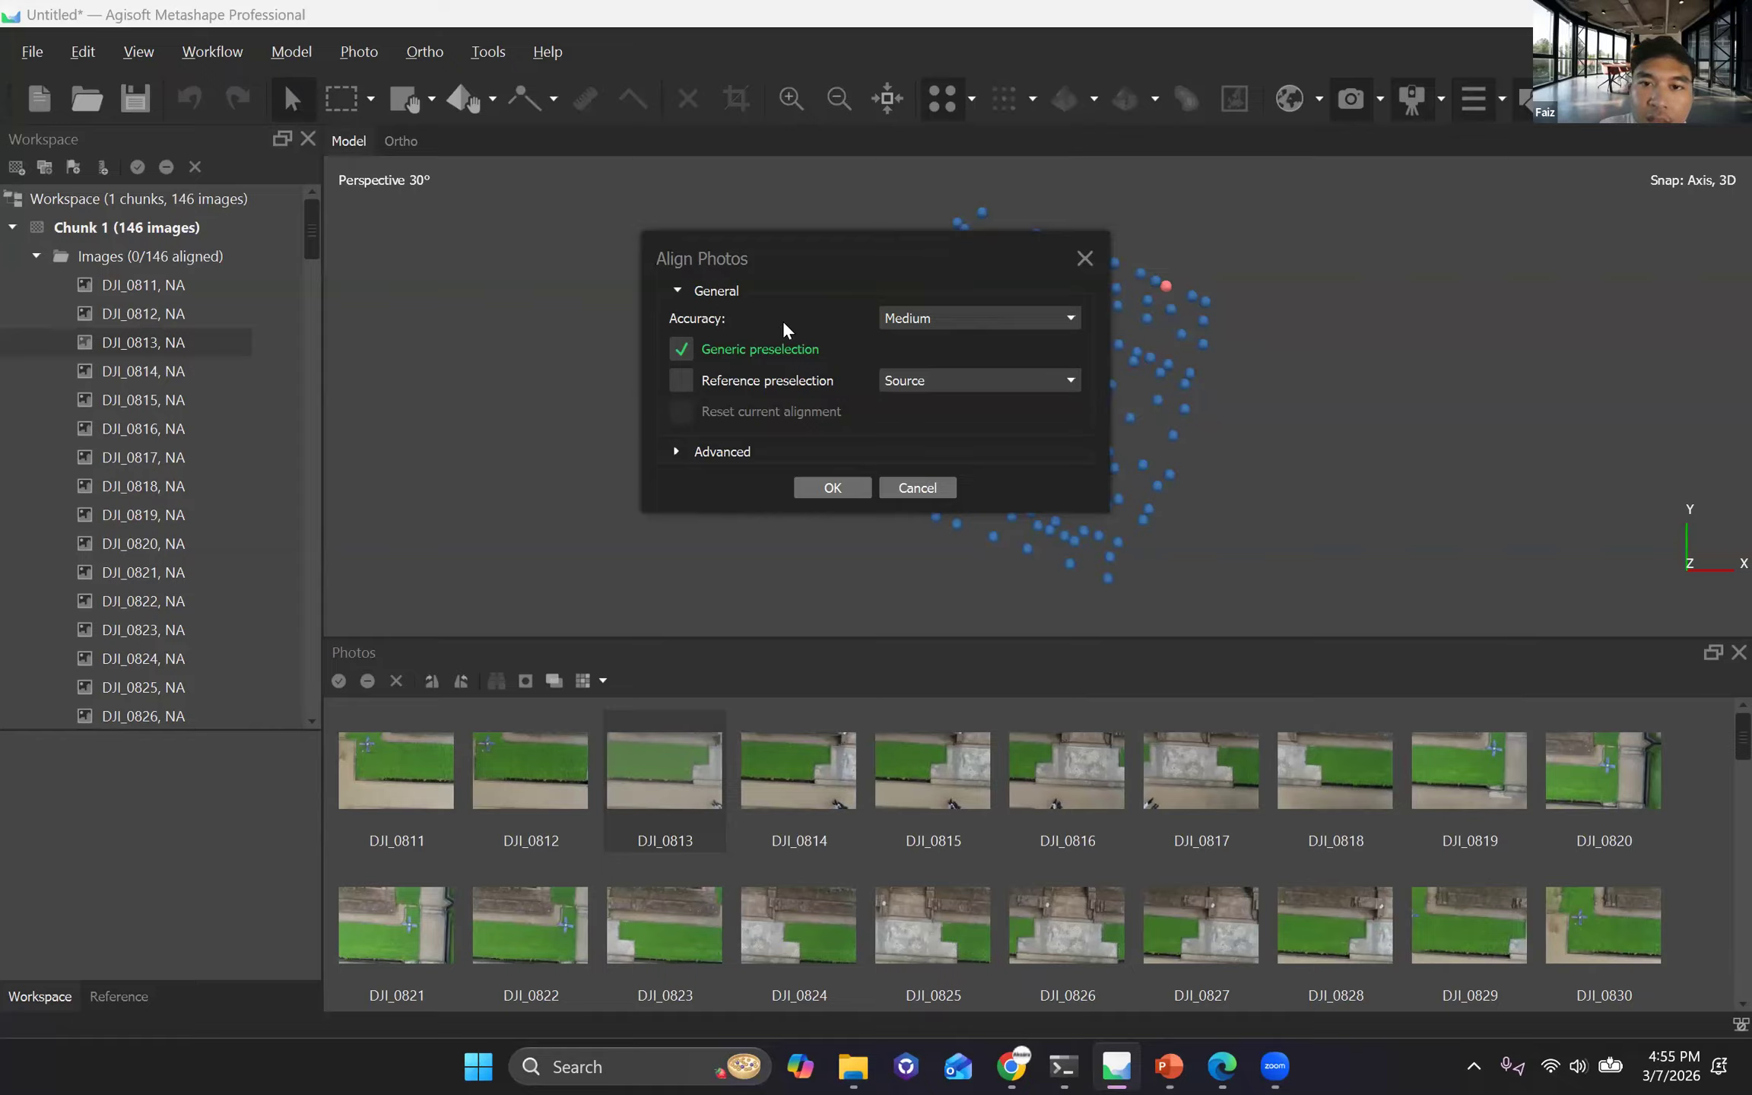
{"action": "left_click", "coordinate": [963, 318]}
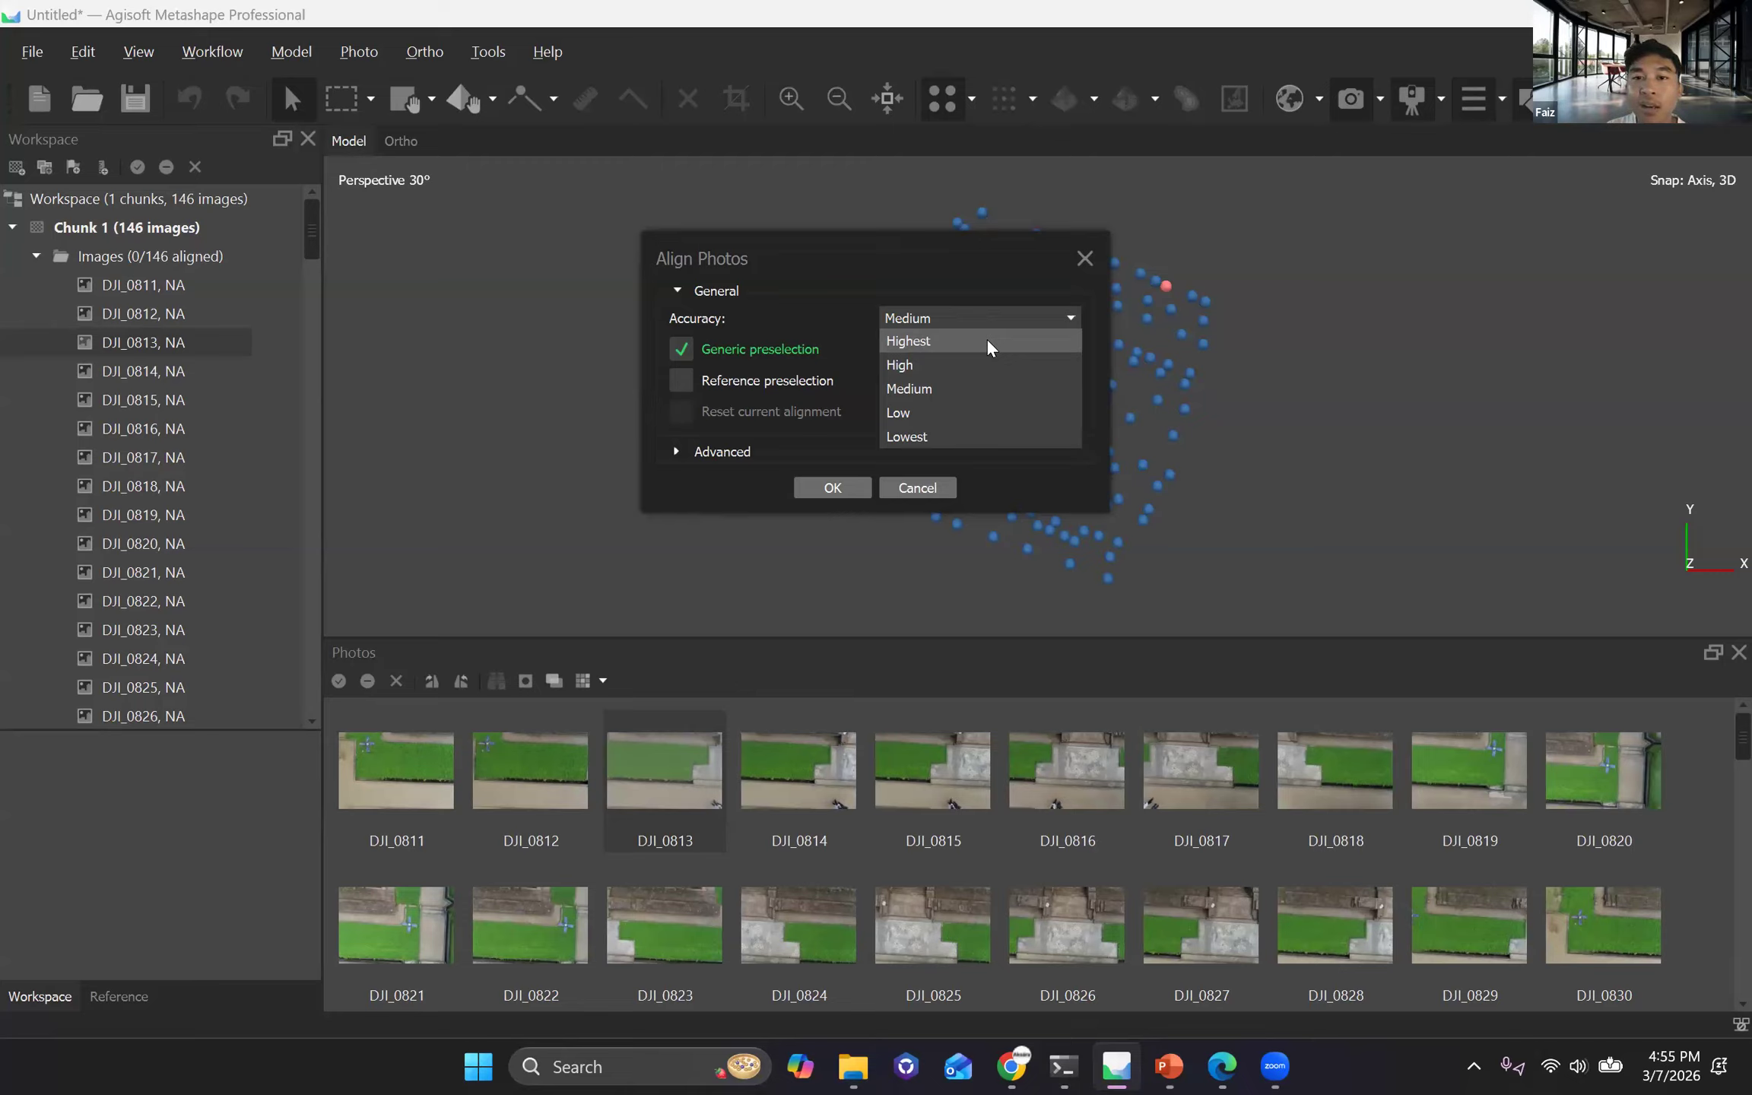
{"action": "left_click", "coordinate": [997, 319]}
{"action": "left_click", "coordinate": [997, 320]}
{"action": "left_click", "coordinate": [1008, 313]}
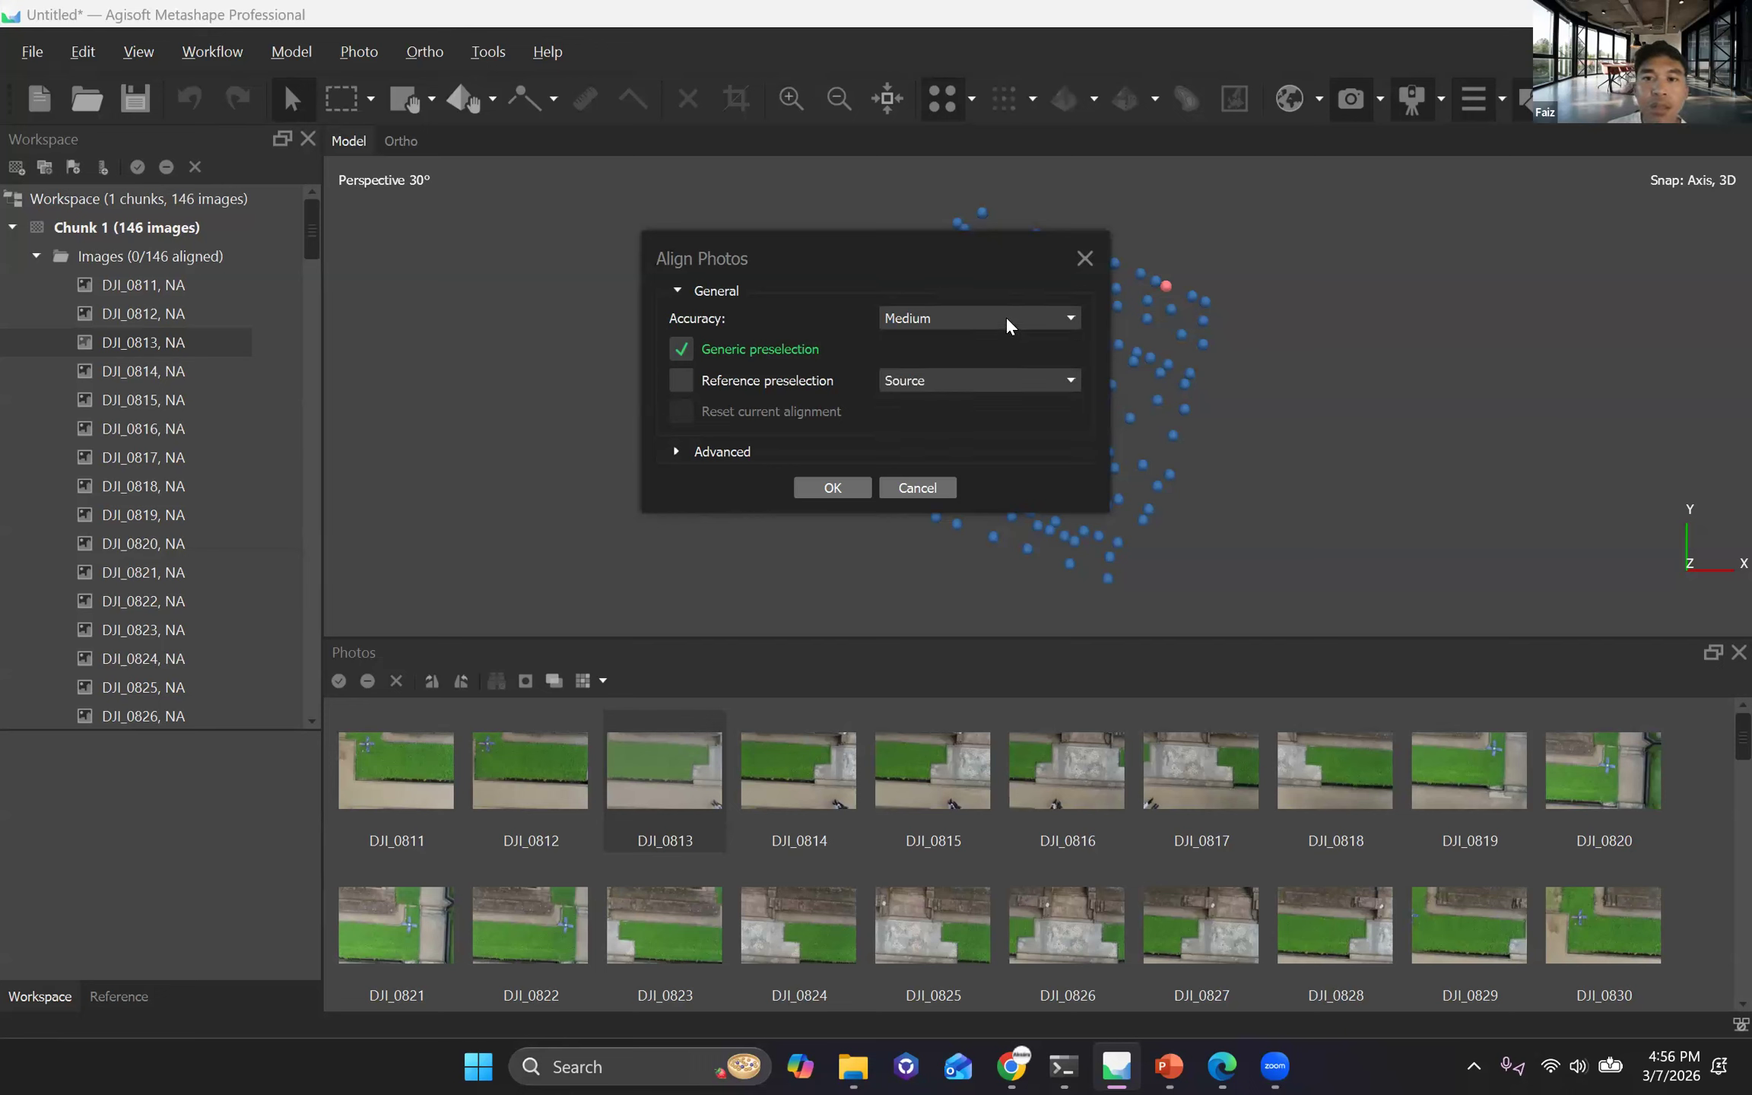
{"action": "left_click", "coordinate": [1004, 313]}
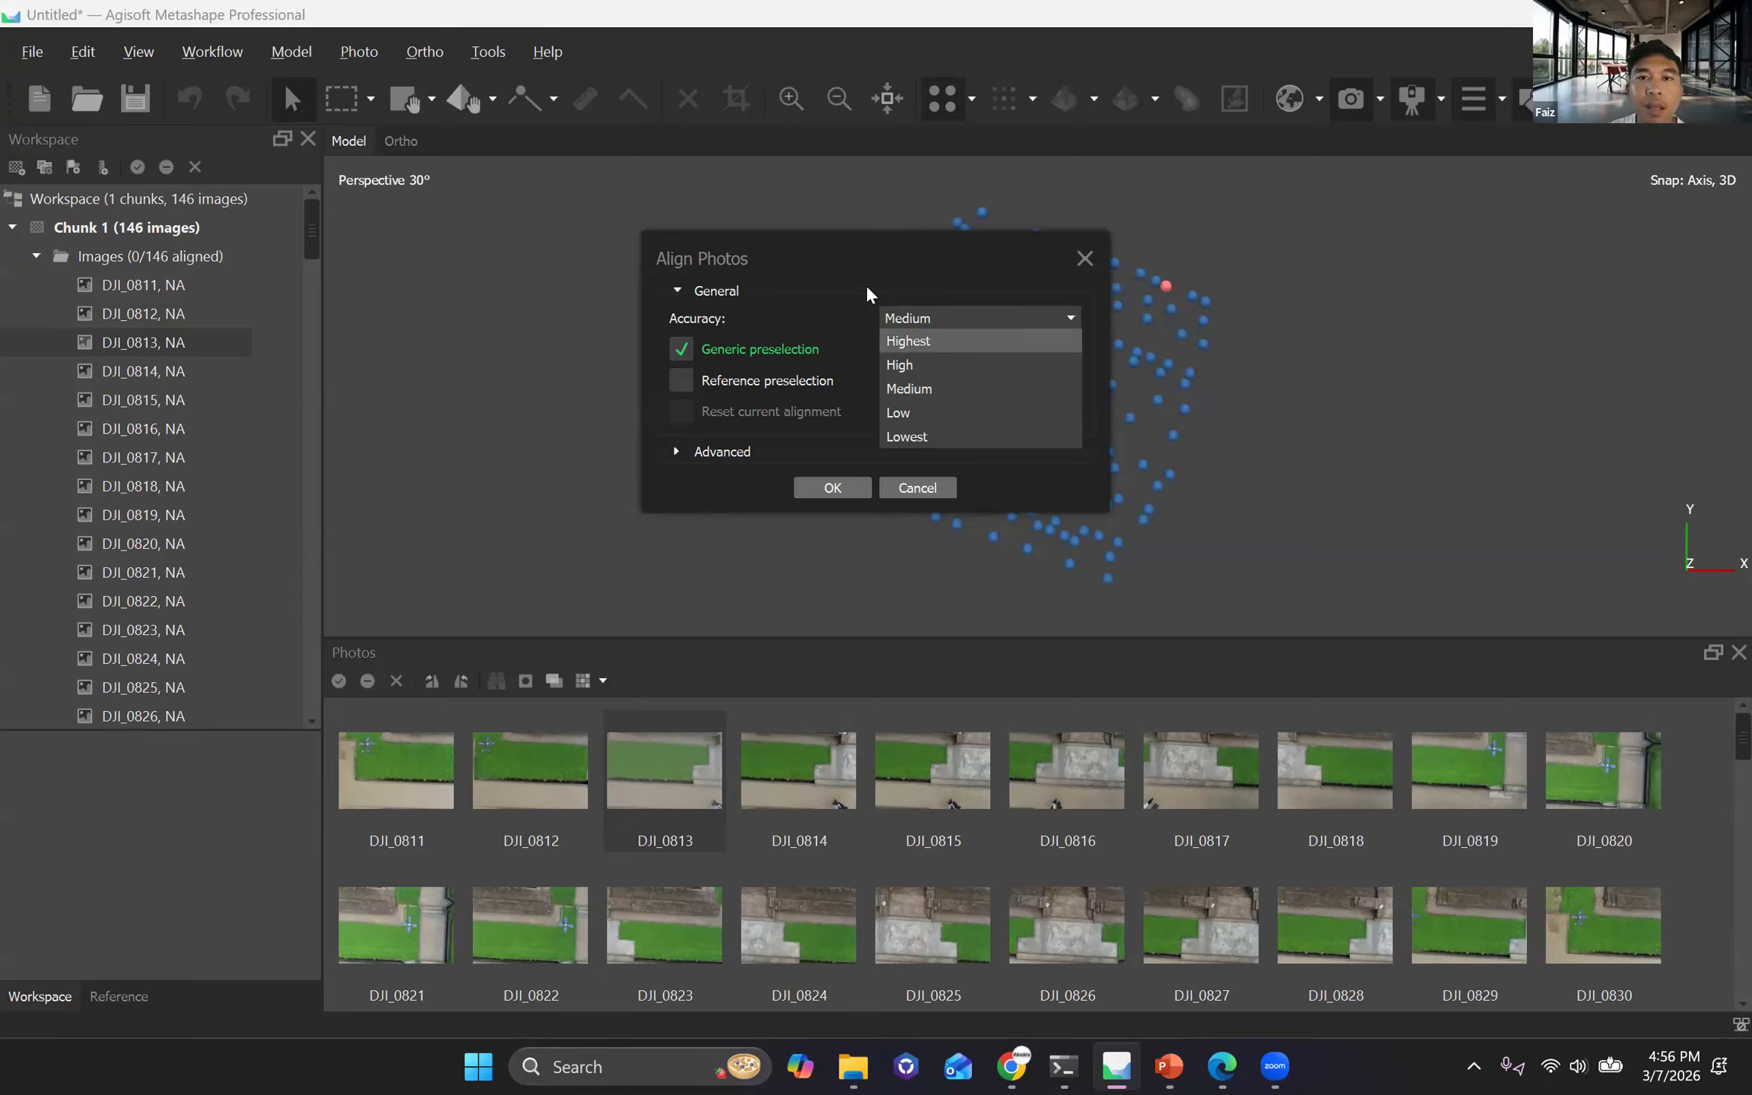
{"action": "left_click_drag", "start_coordinate": [843, 252], "coordinate": [841, 254]}
{"action": "left_click", "coordinate": [924, 319]}
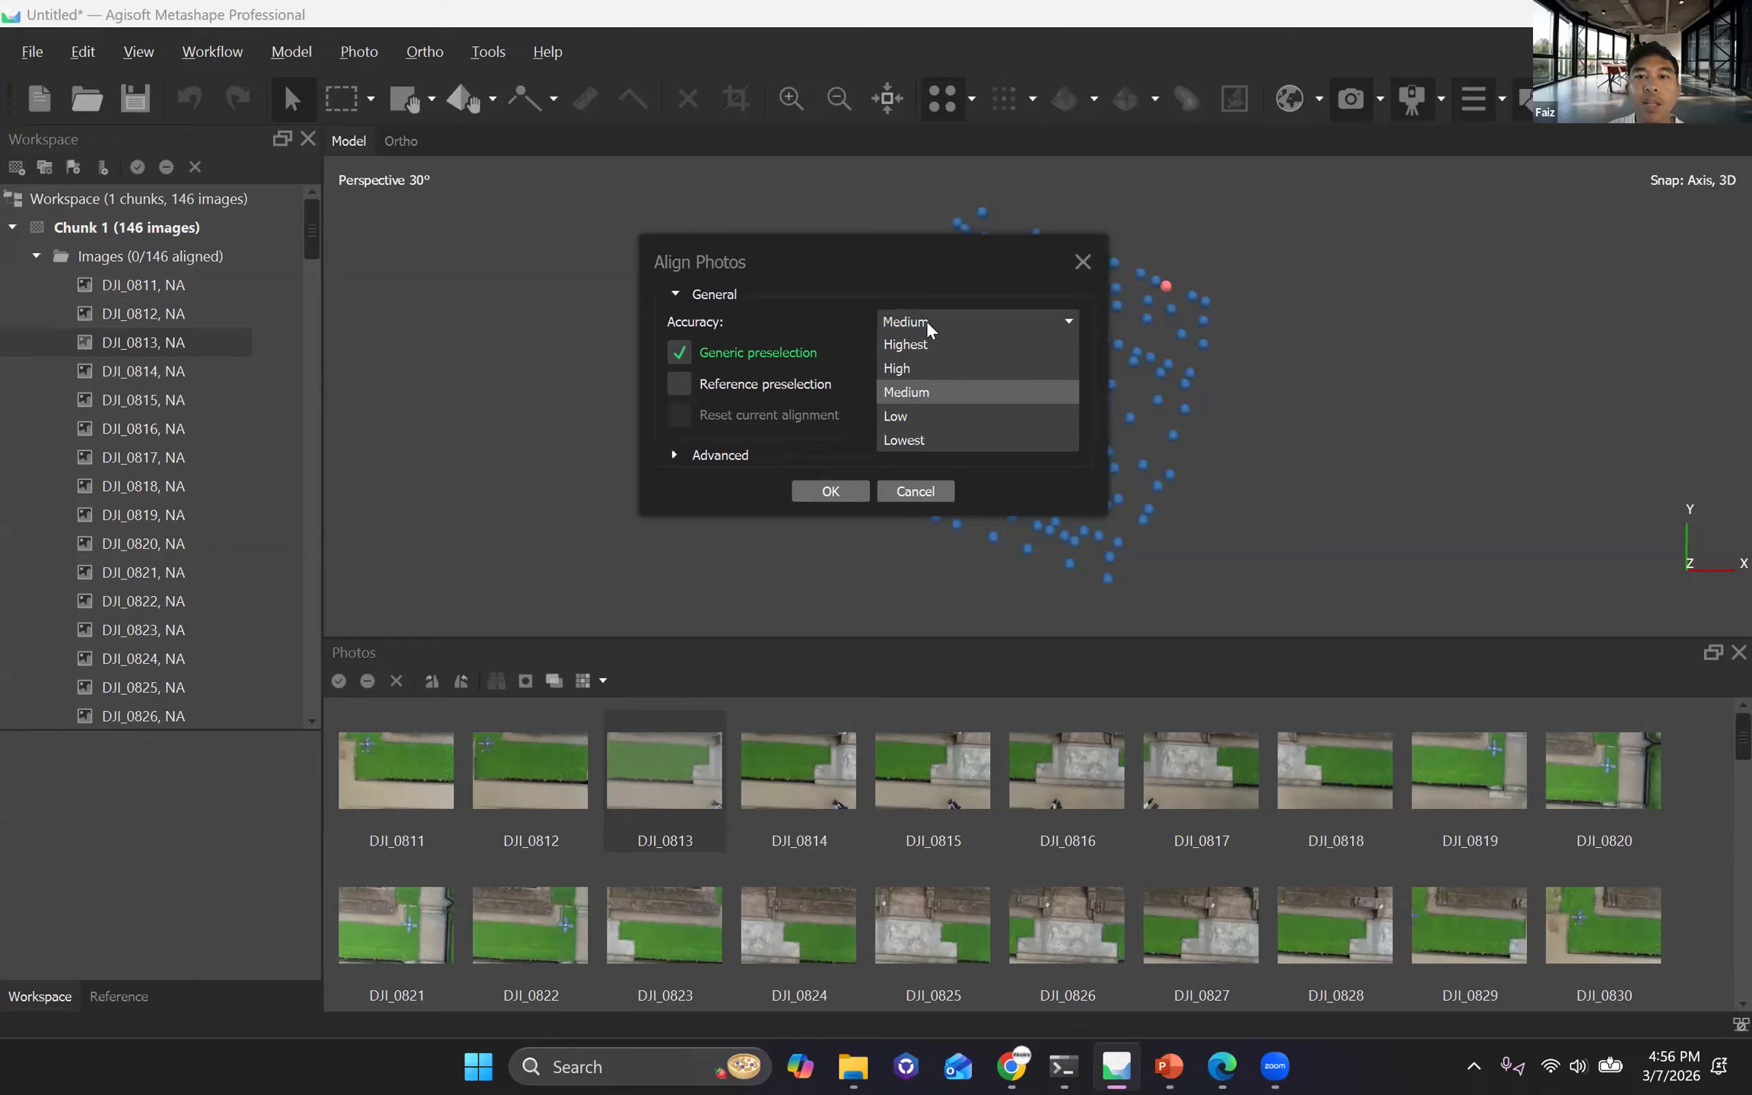
{"action": "left_click", "coordinate": [928, 394]}
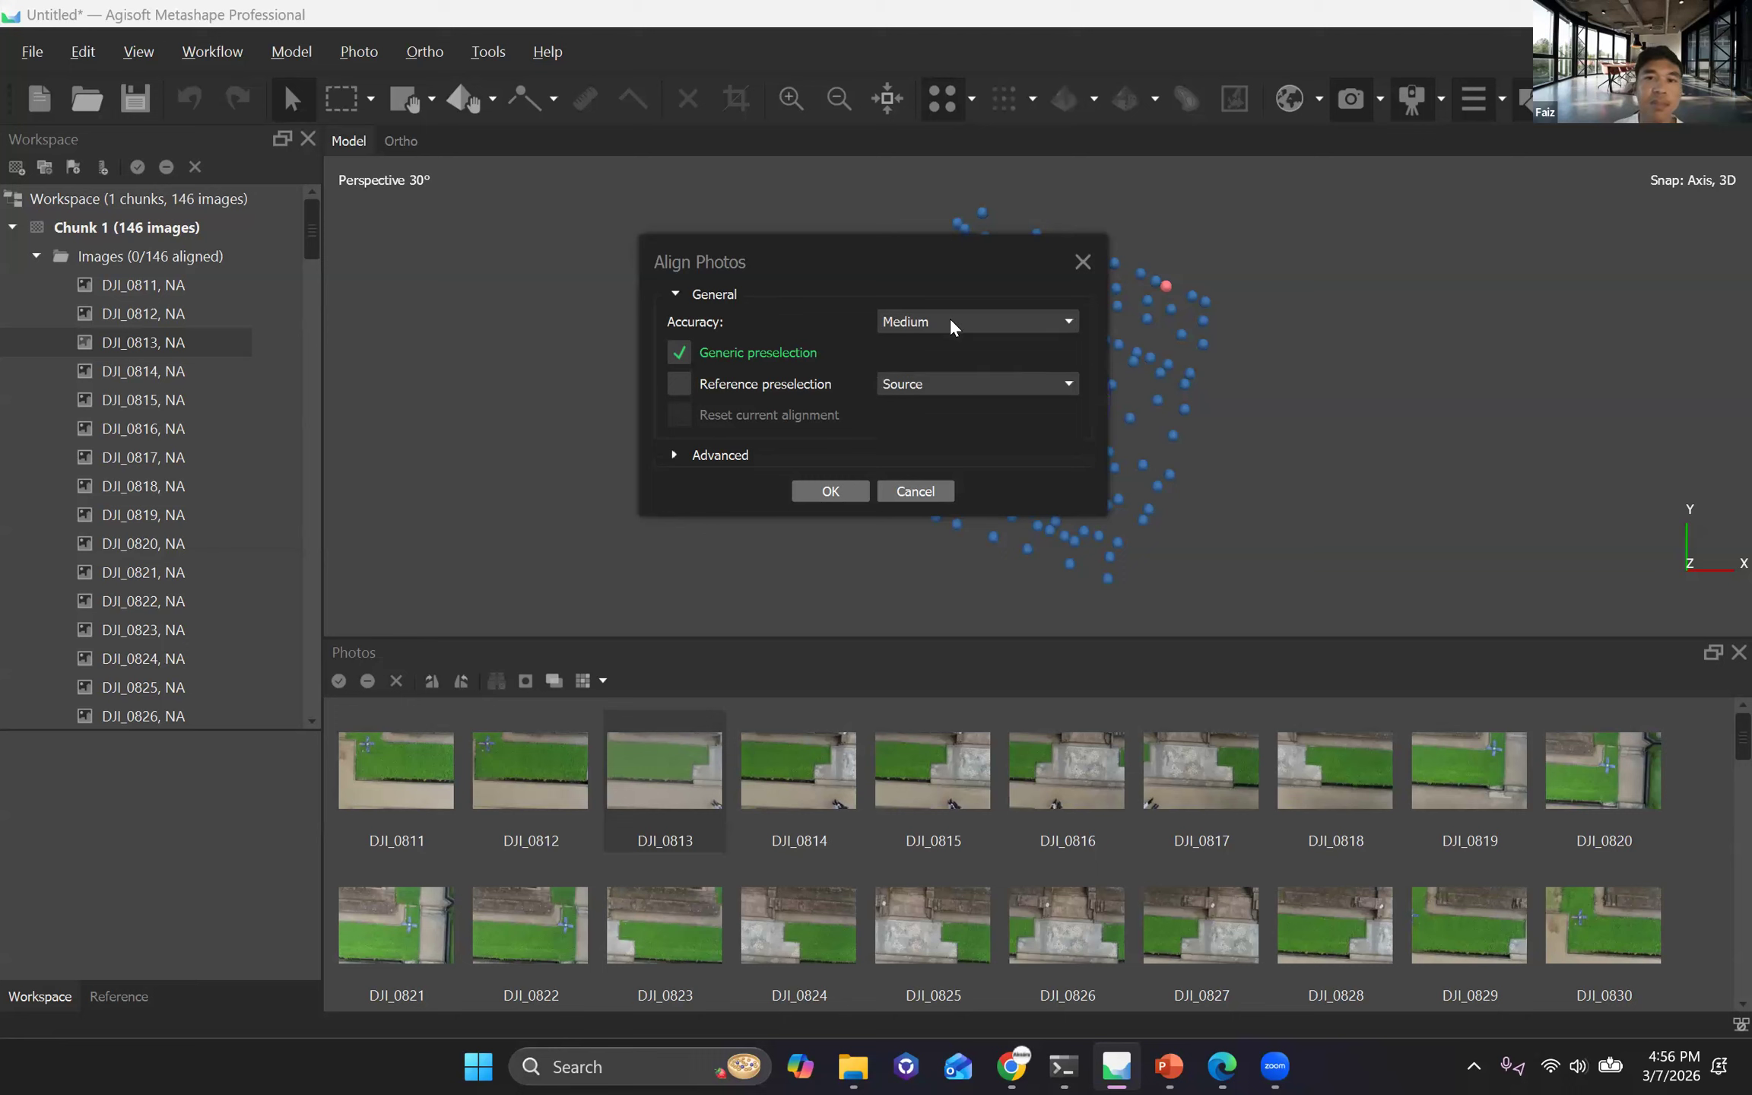
{"action": "left_click", "coordinate": [989, 322]}
{"action": "left_click", "coordinate": [989, 322]}
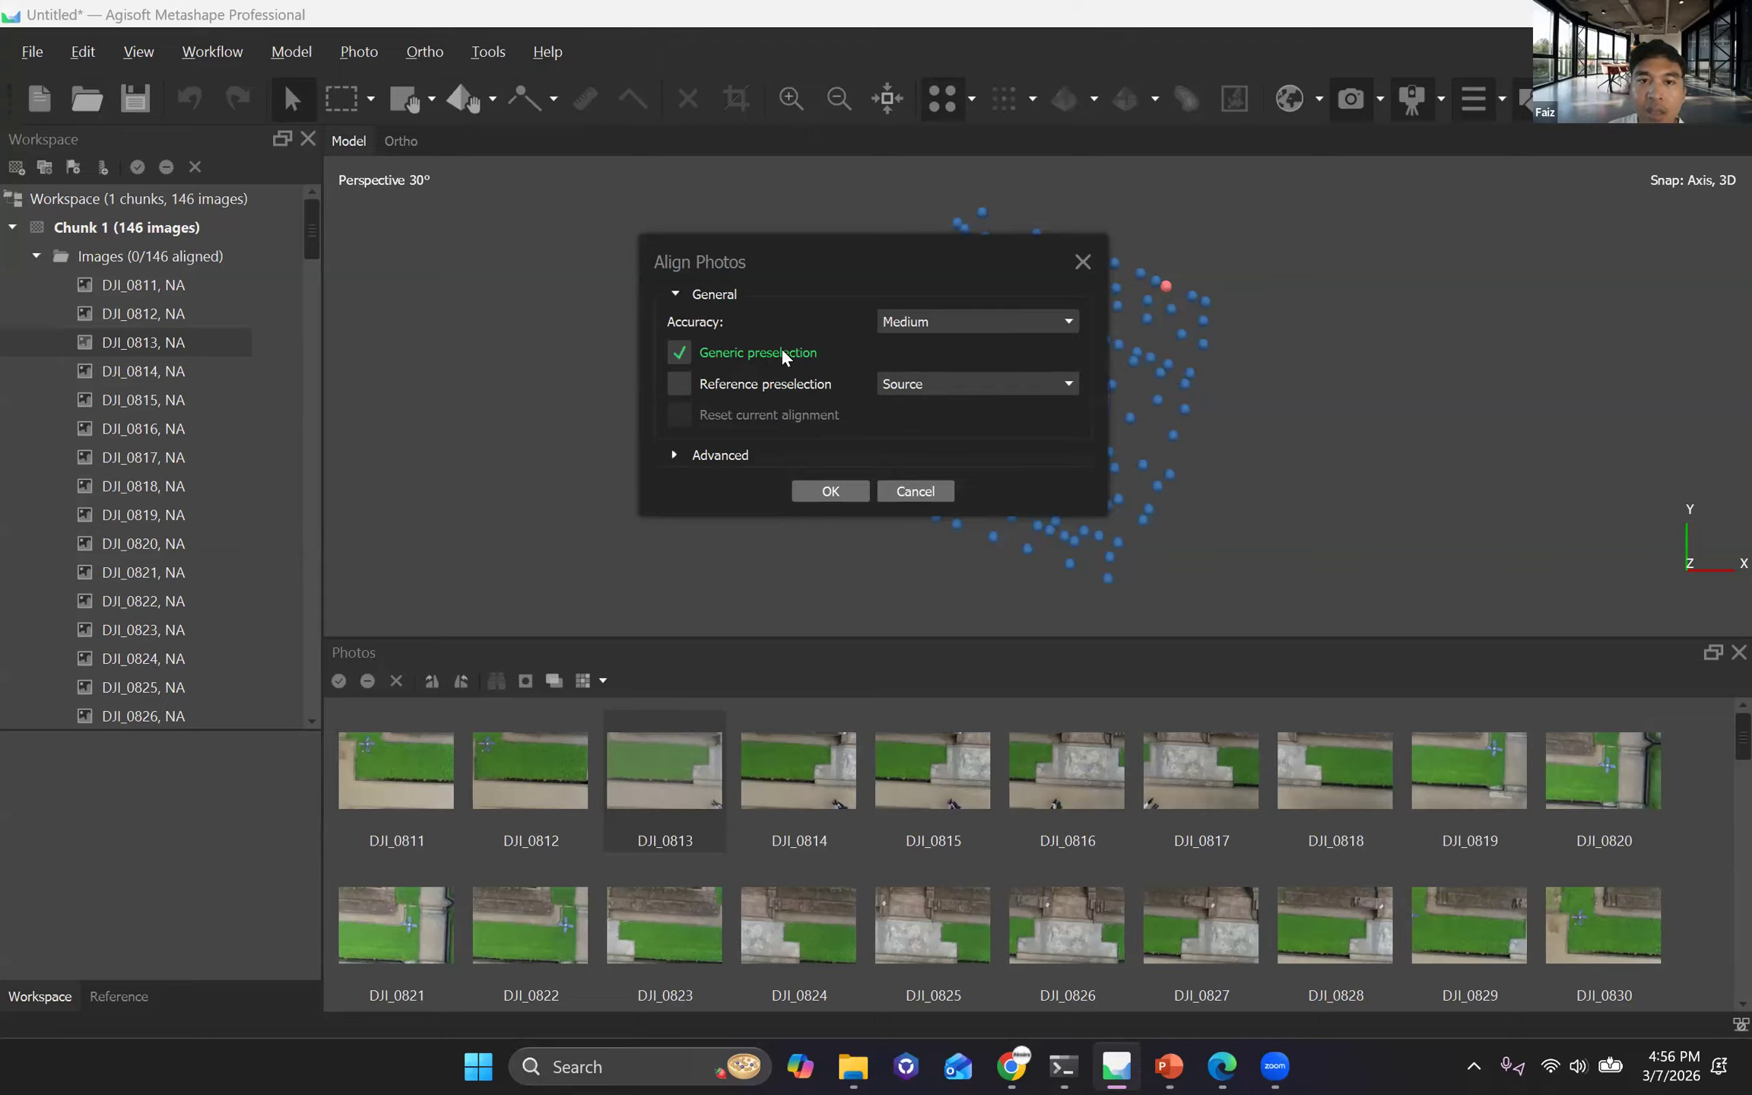
Move the Align Photos dialog clear of the camera positions, and consult the Logika Software slide in PowerPoint before returning to Metashape.
{"action": "left_click_drag", "start_coordinate": [816, 248], "coordinate": [553, 278]}
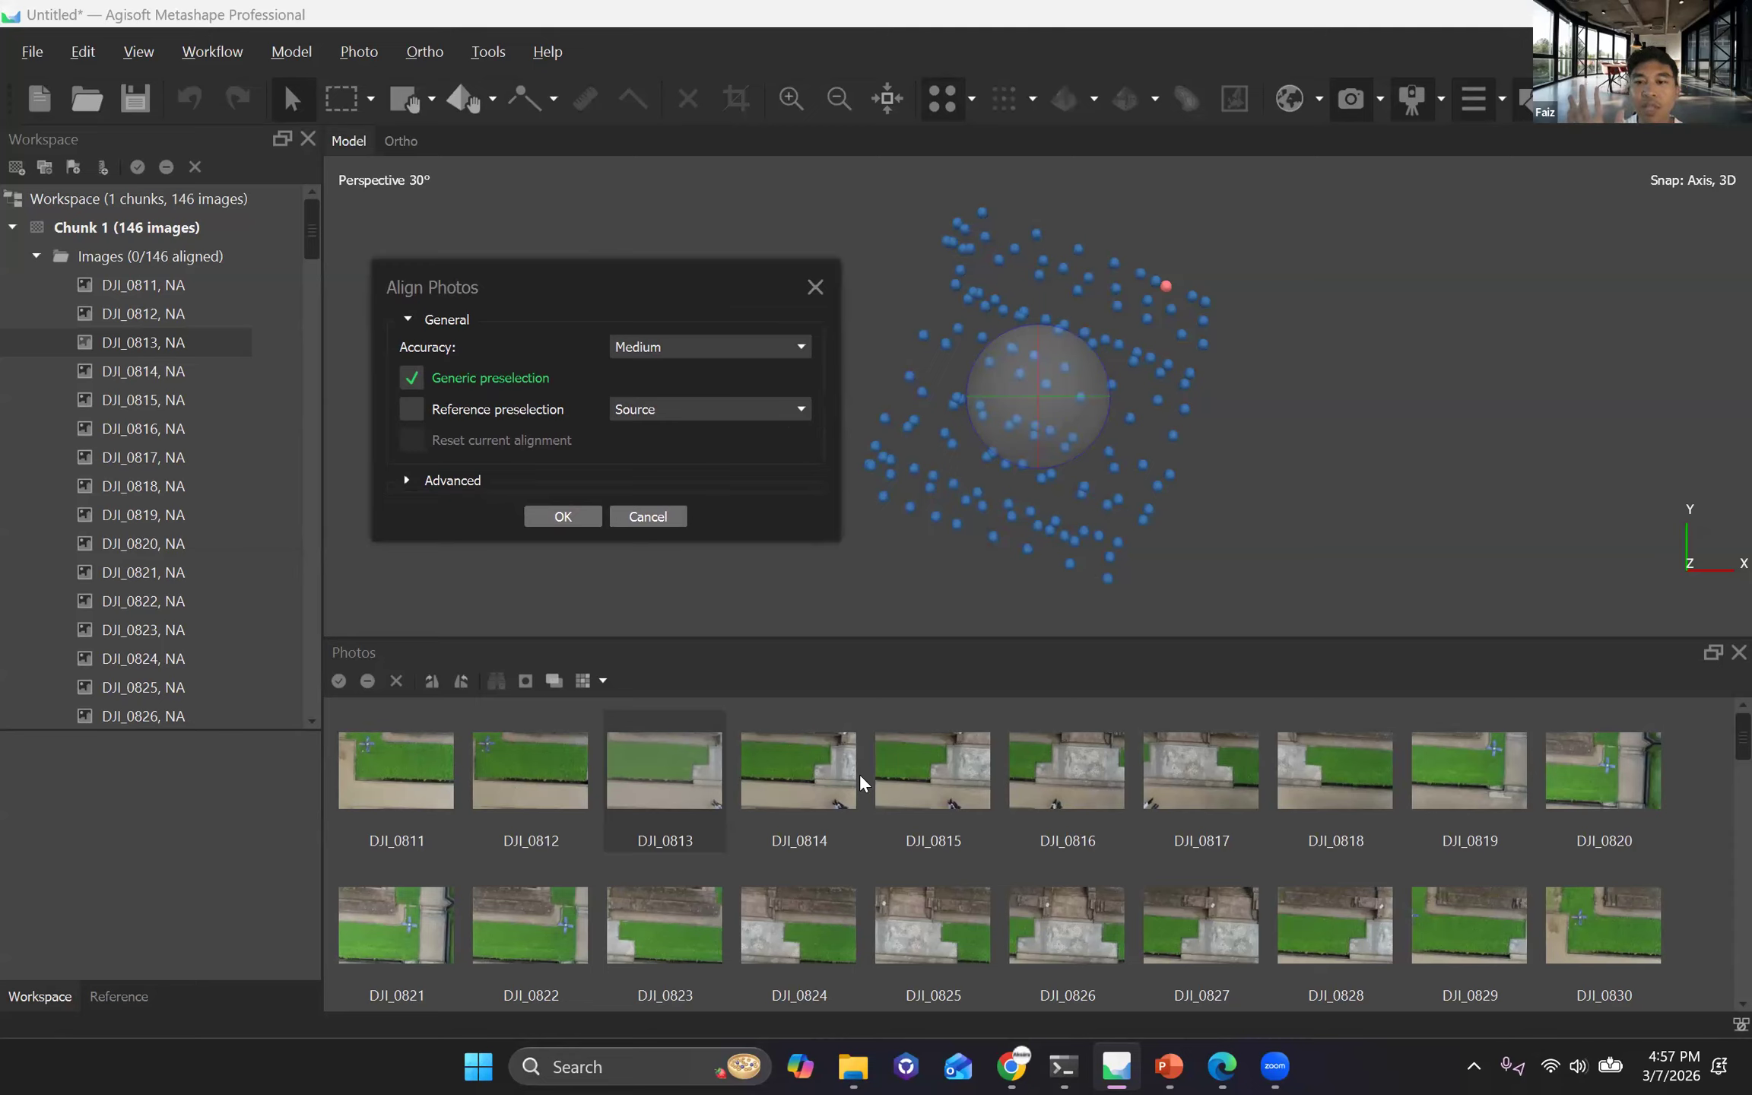
{"action": "left_click", "coordinate": [1169, 1066]}
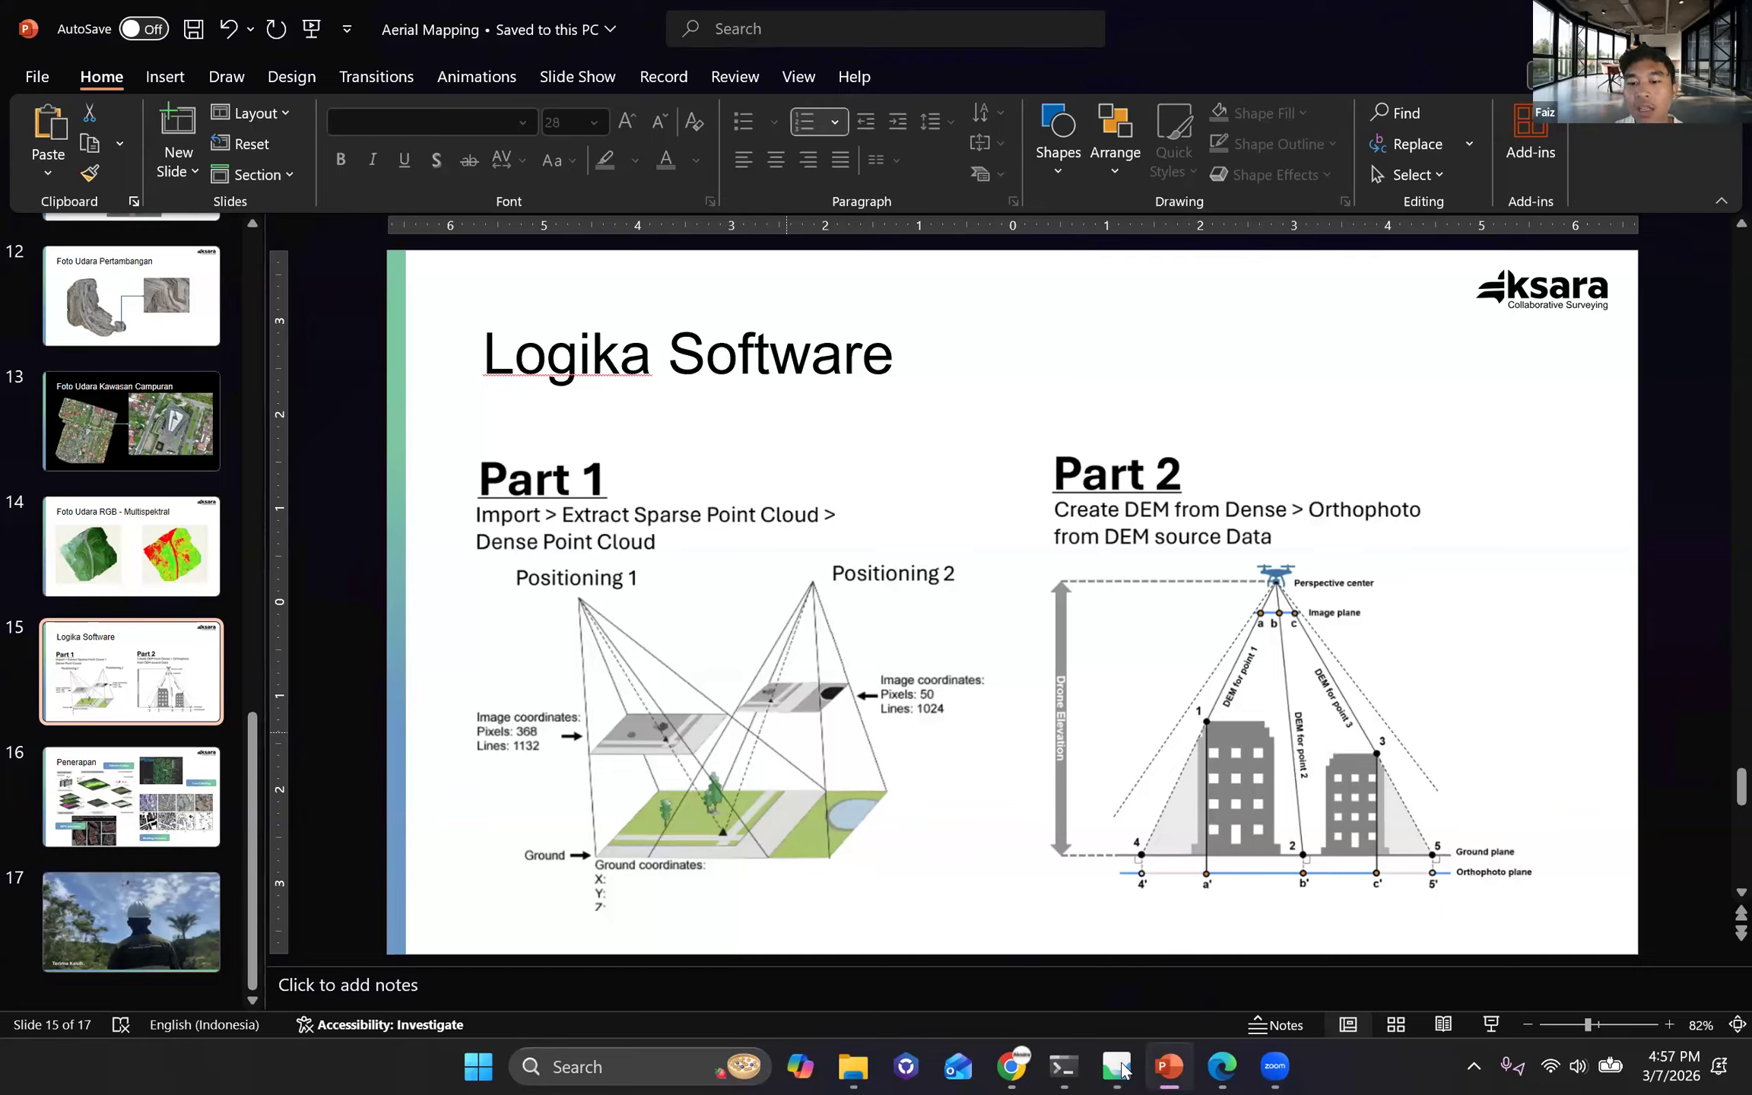
{"action": "key", "text": "alt+Tab"}
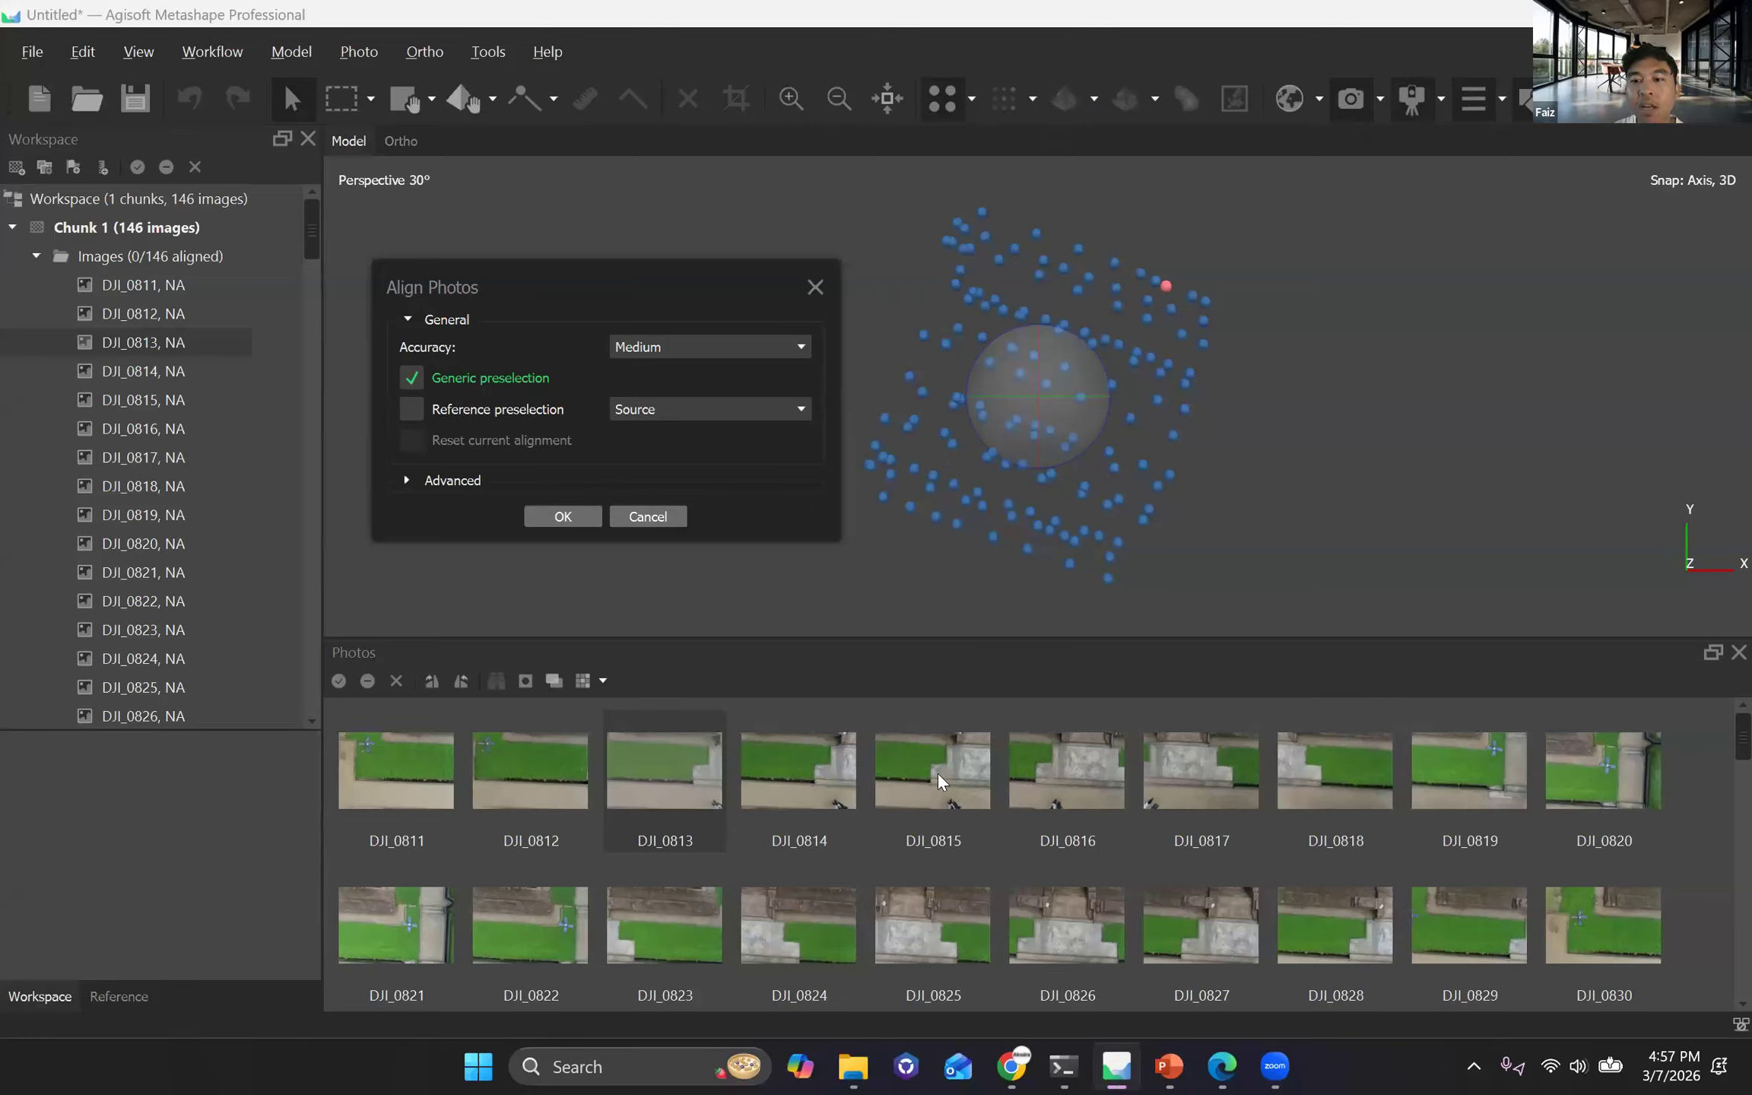
Enable Reference preselection for the alignment, and check the image positioning diagram in PowerPoint before returning to Metashape.
{"action": "left_click", "coordinate": [413, 415]}
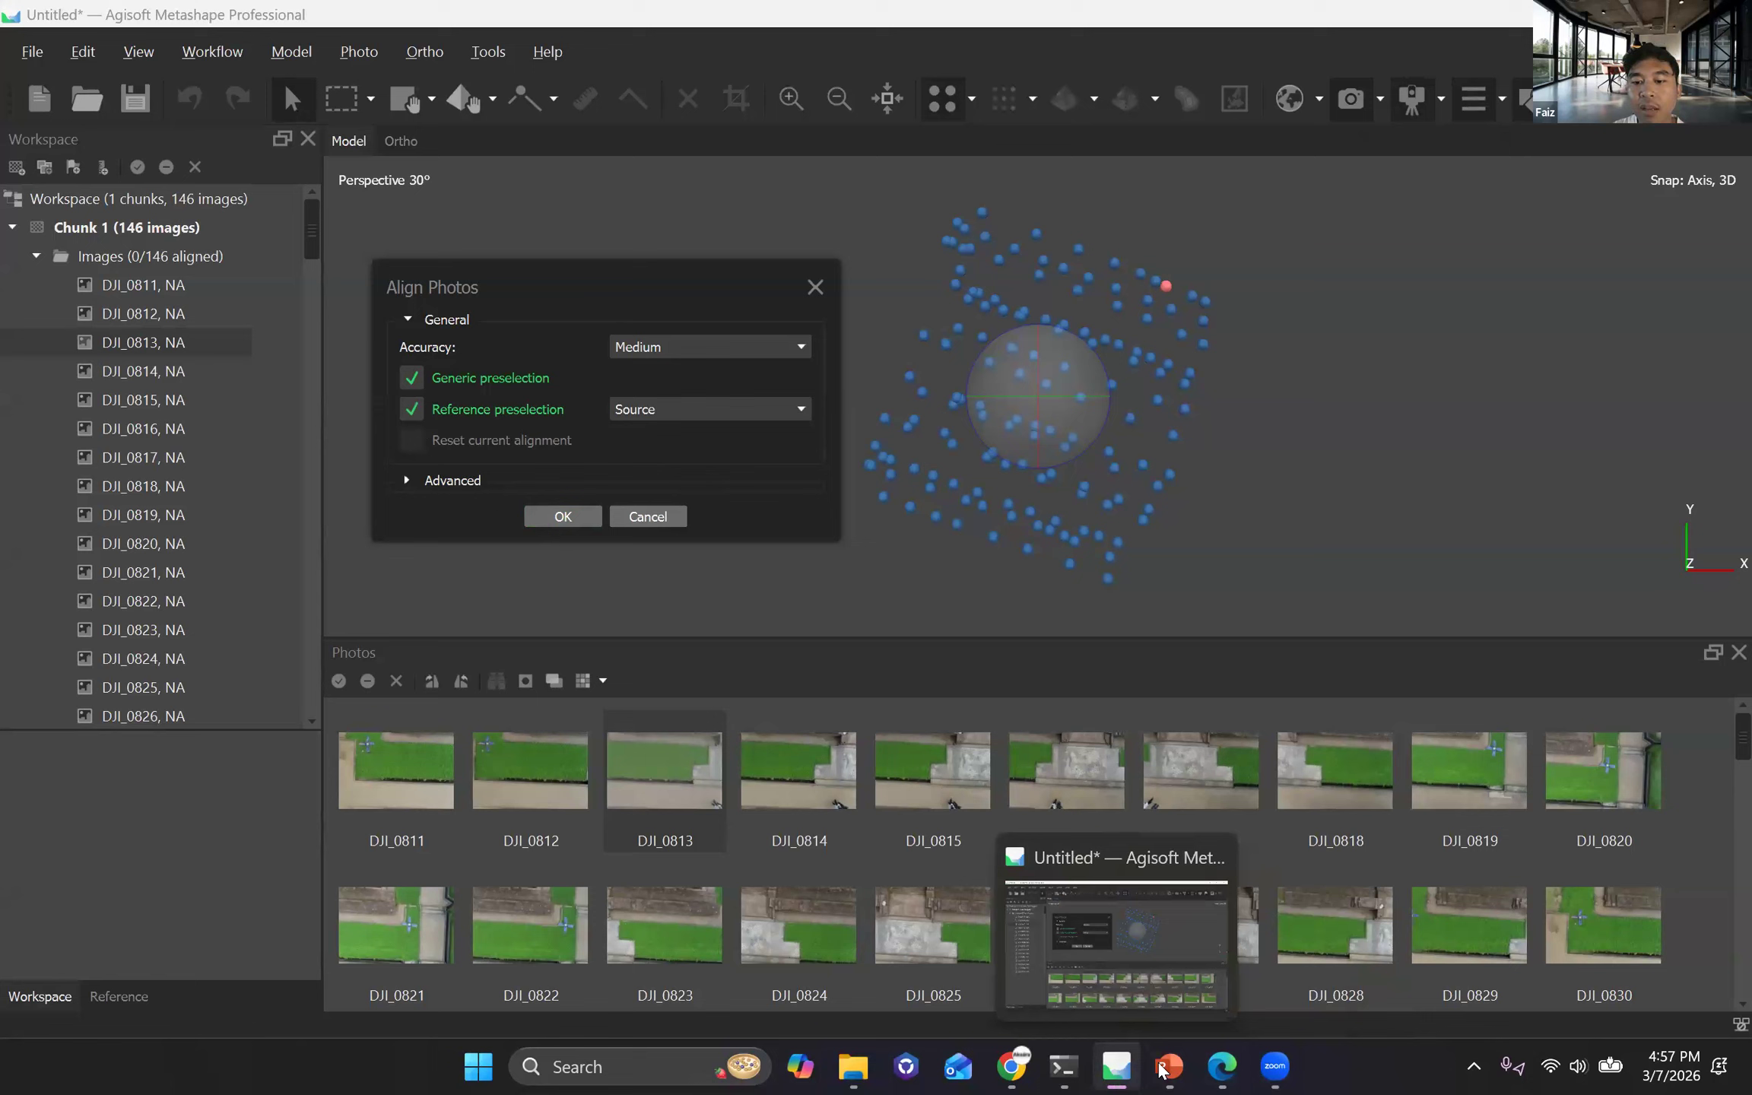
{"action": "mouse_move", "coordinate": [1163, 1069]}
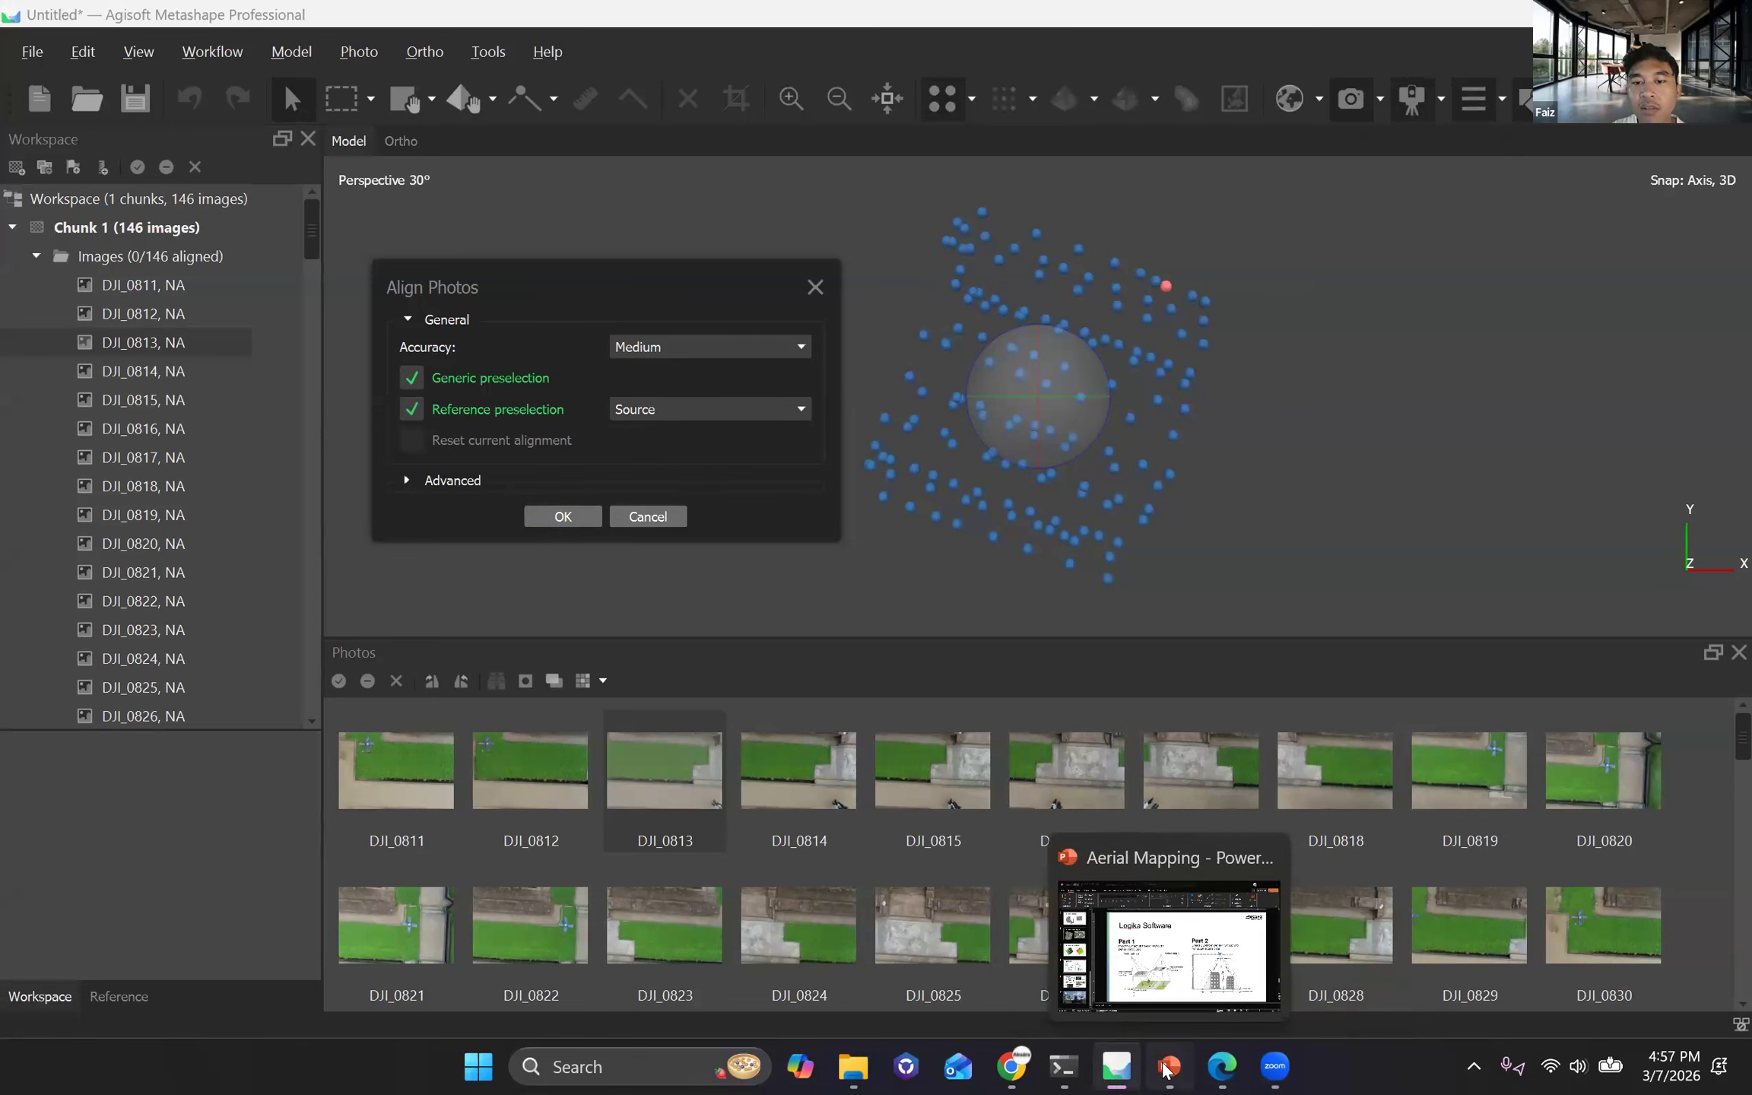
{"action": "left_click", "coordinate": [1163, 1069]}
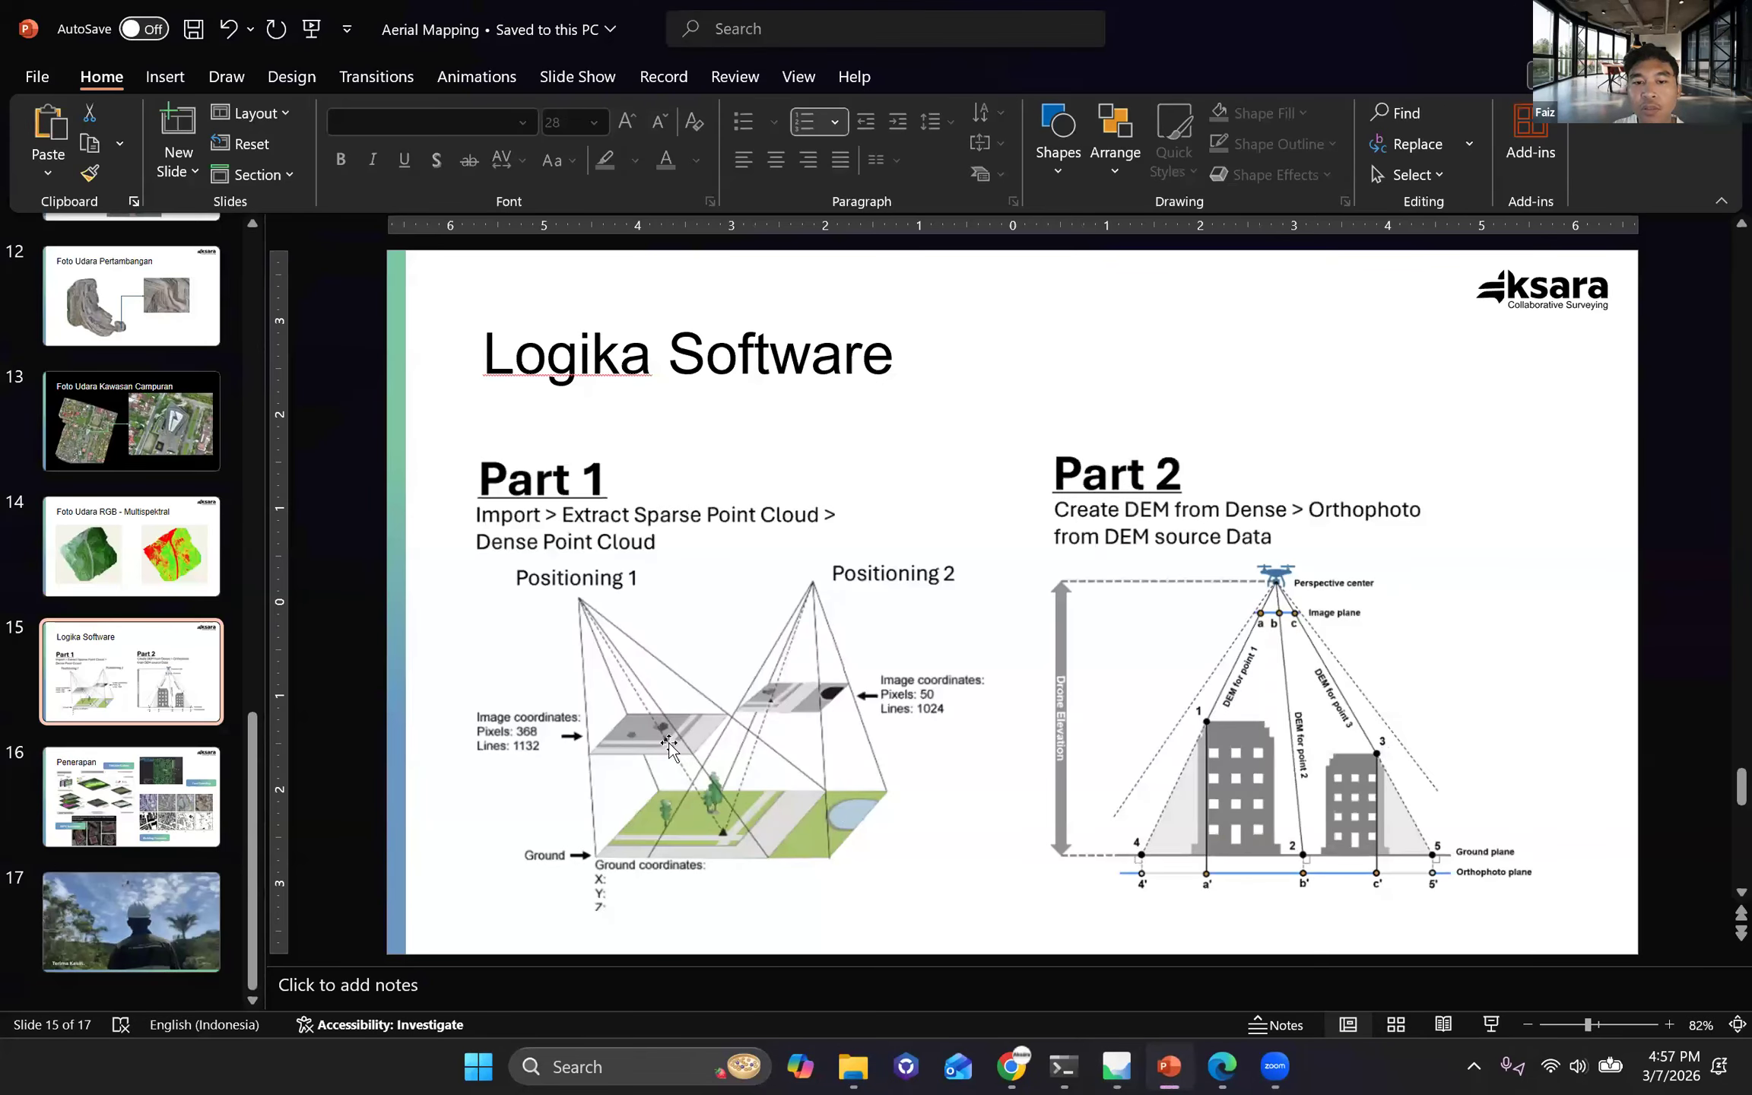
{"action": "key", "text": "alt+Tab"}
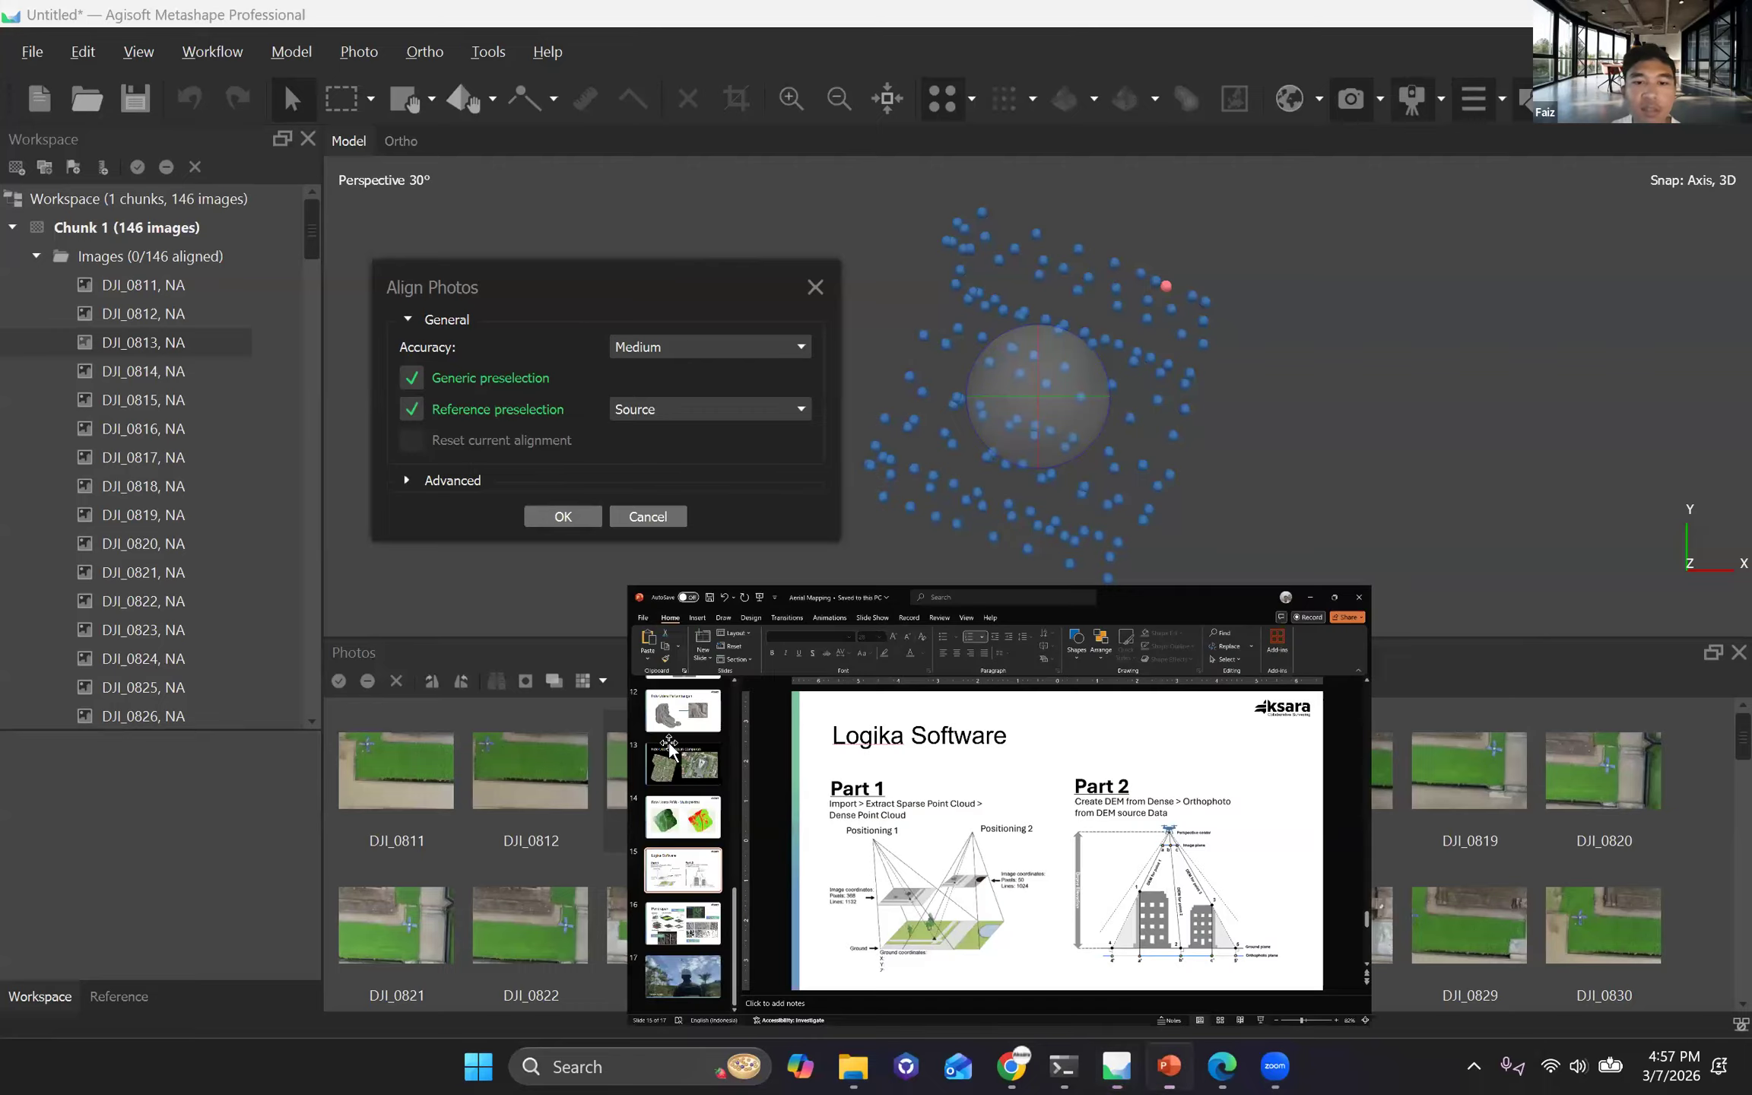
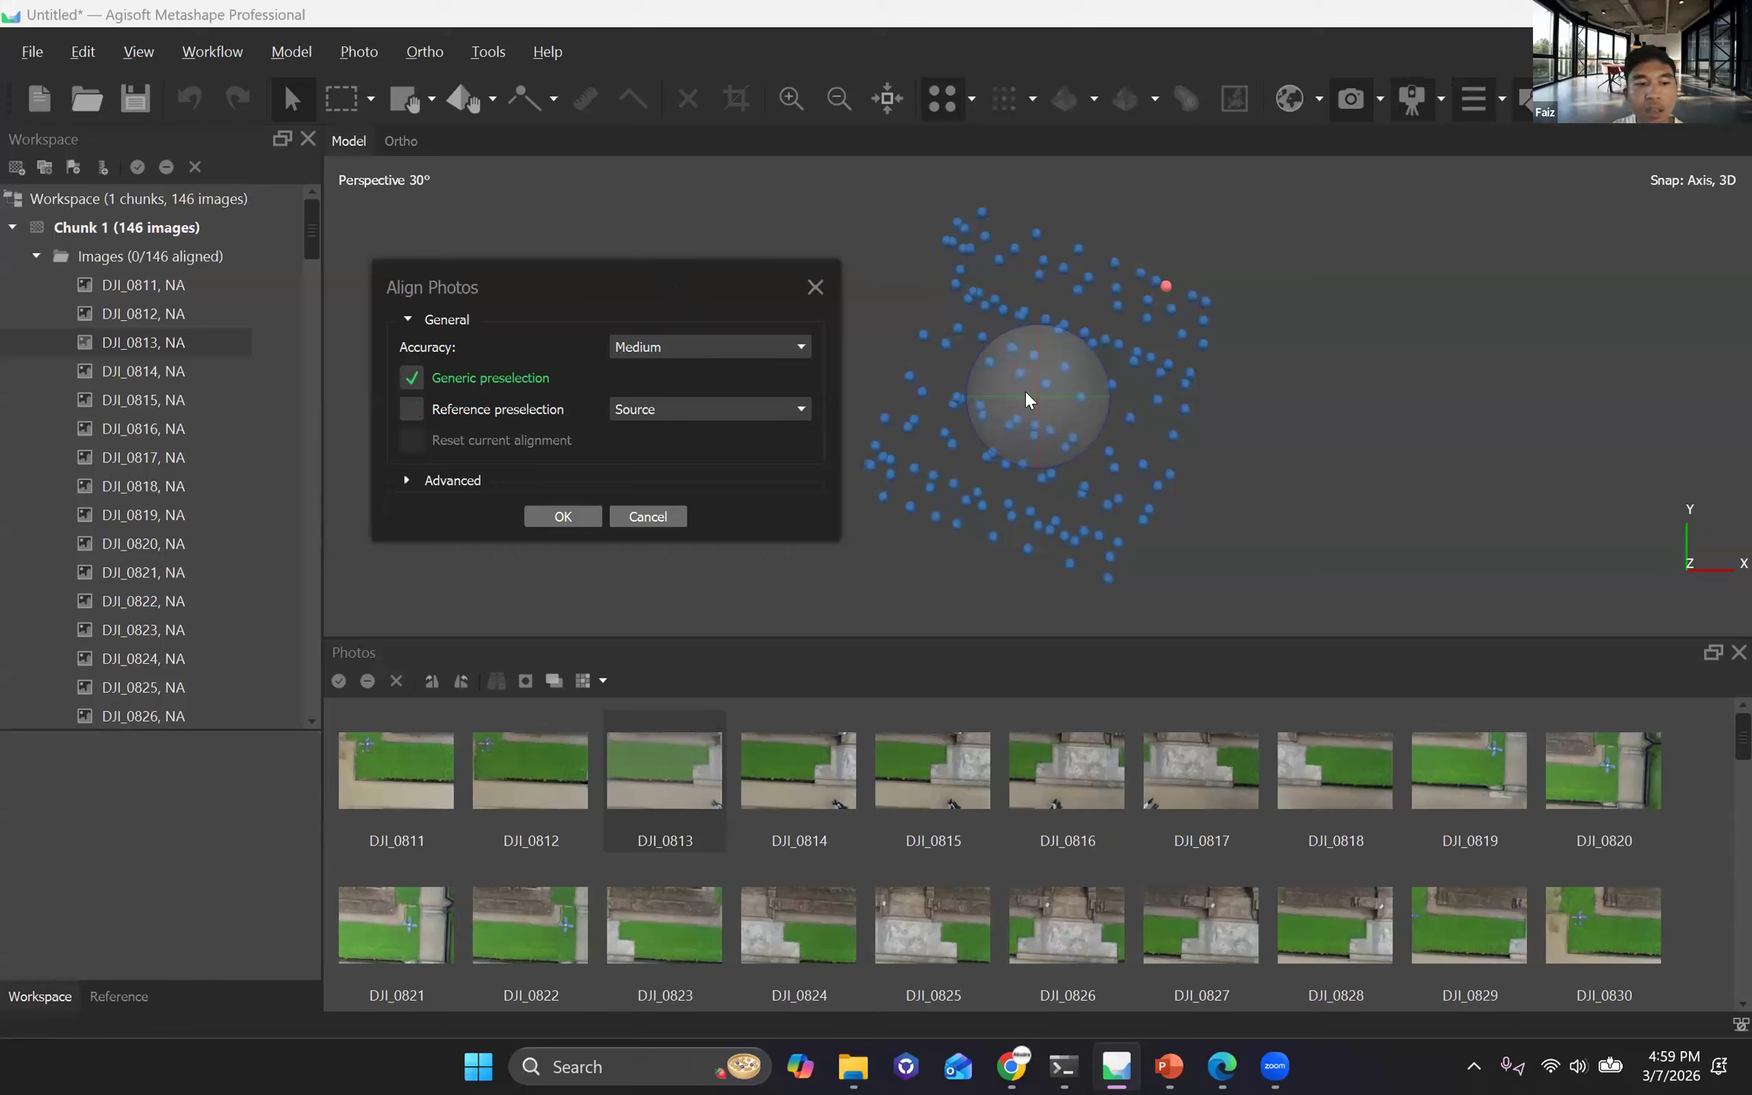
{"action": "mouse_move", "coordinate": [1199, 254]}
{"action": "left_mouse_down"}
{"action": "mouse_move", "coordinate": [894, 308]}
{"action": "mouse_move", "coordinate": [1056, 388]}
{"action": "mouse_move", "coordinate": [1232, 304]}
{"action": "left_mouse_up"}
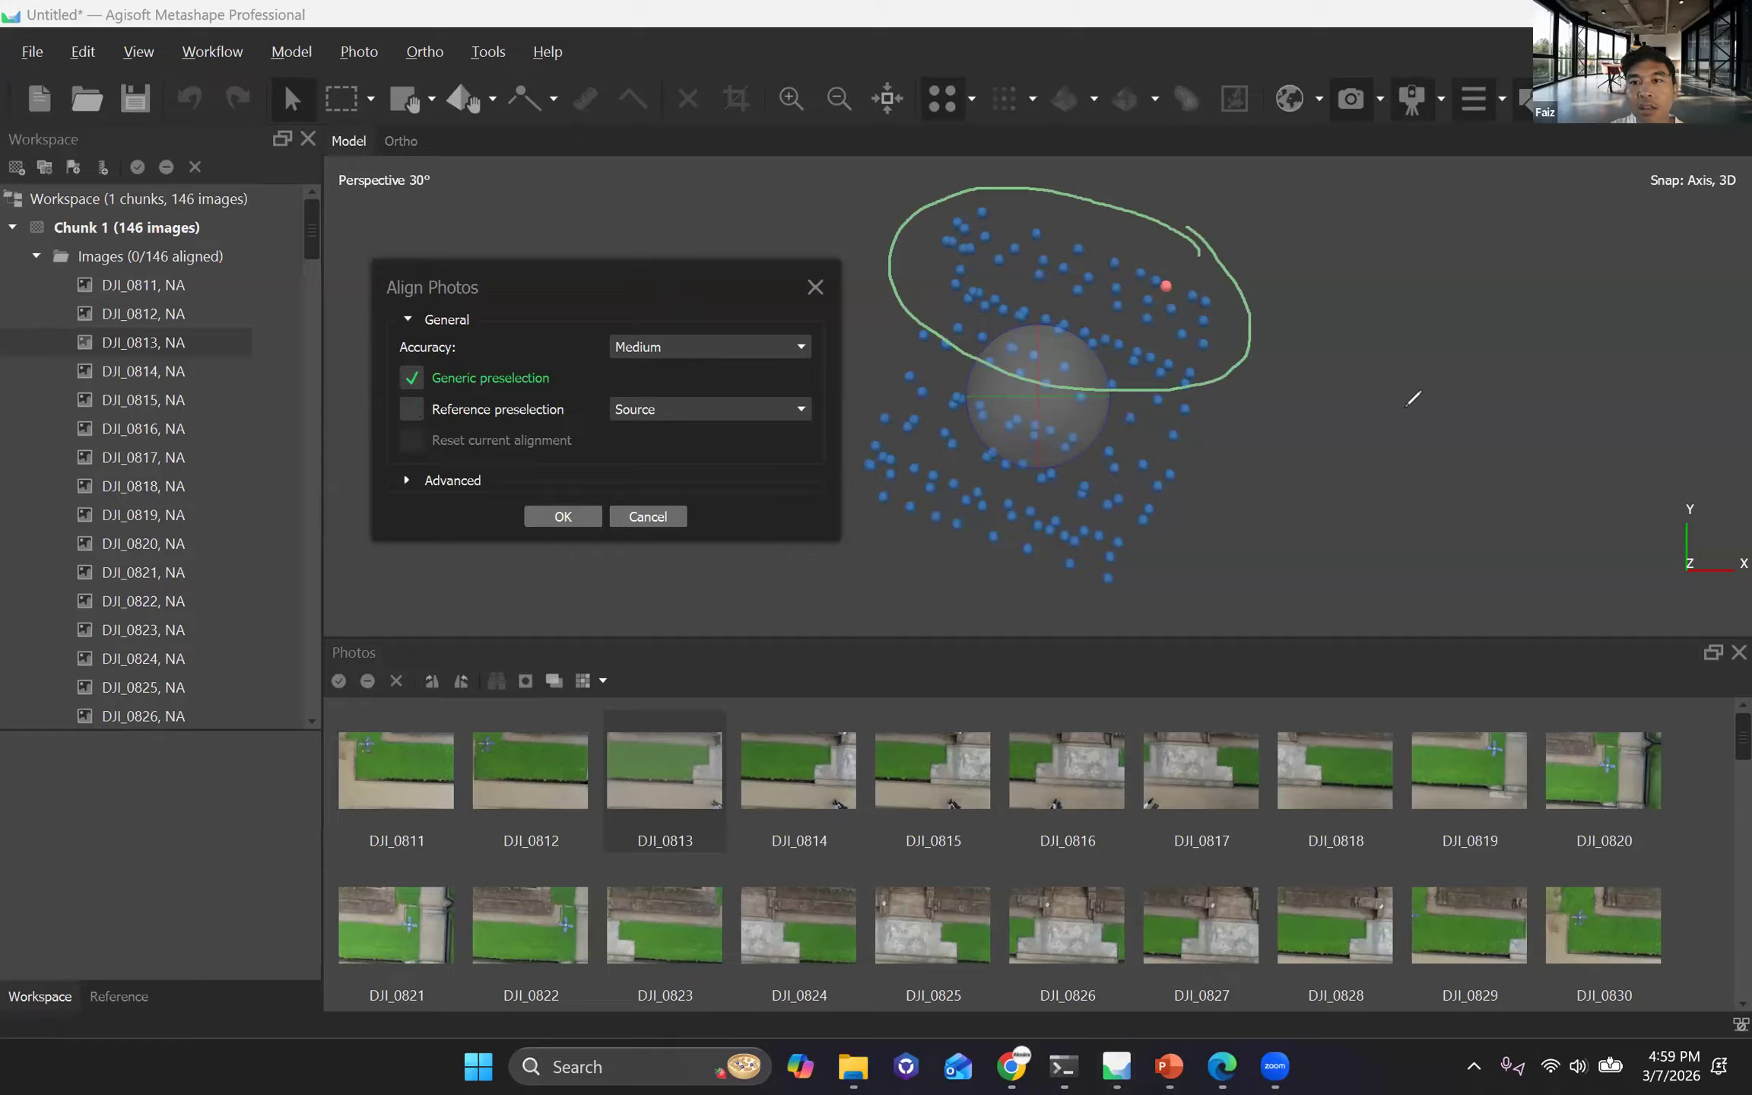
{"action": "mouse_move", "coordinate": [1355, 297]}
{"action": "left_mouse_down"}
{"action": "mouse_move", "coordinate": [1477, 297]}
{"action": "mouse_move", "coordinate": [1427, 297]}
{"action": "left_mouse_up"}
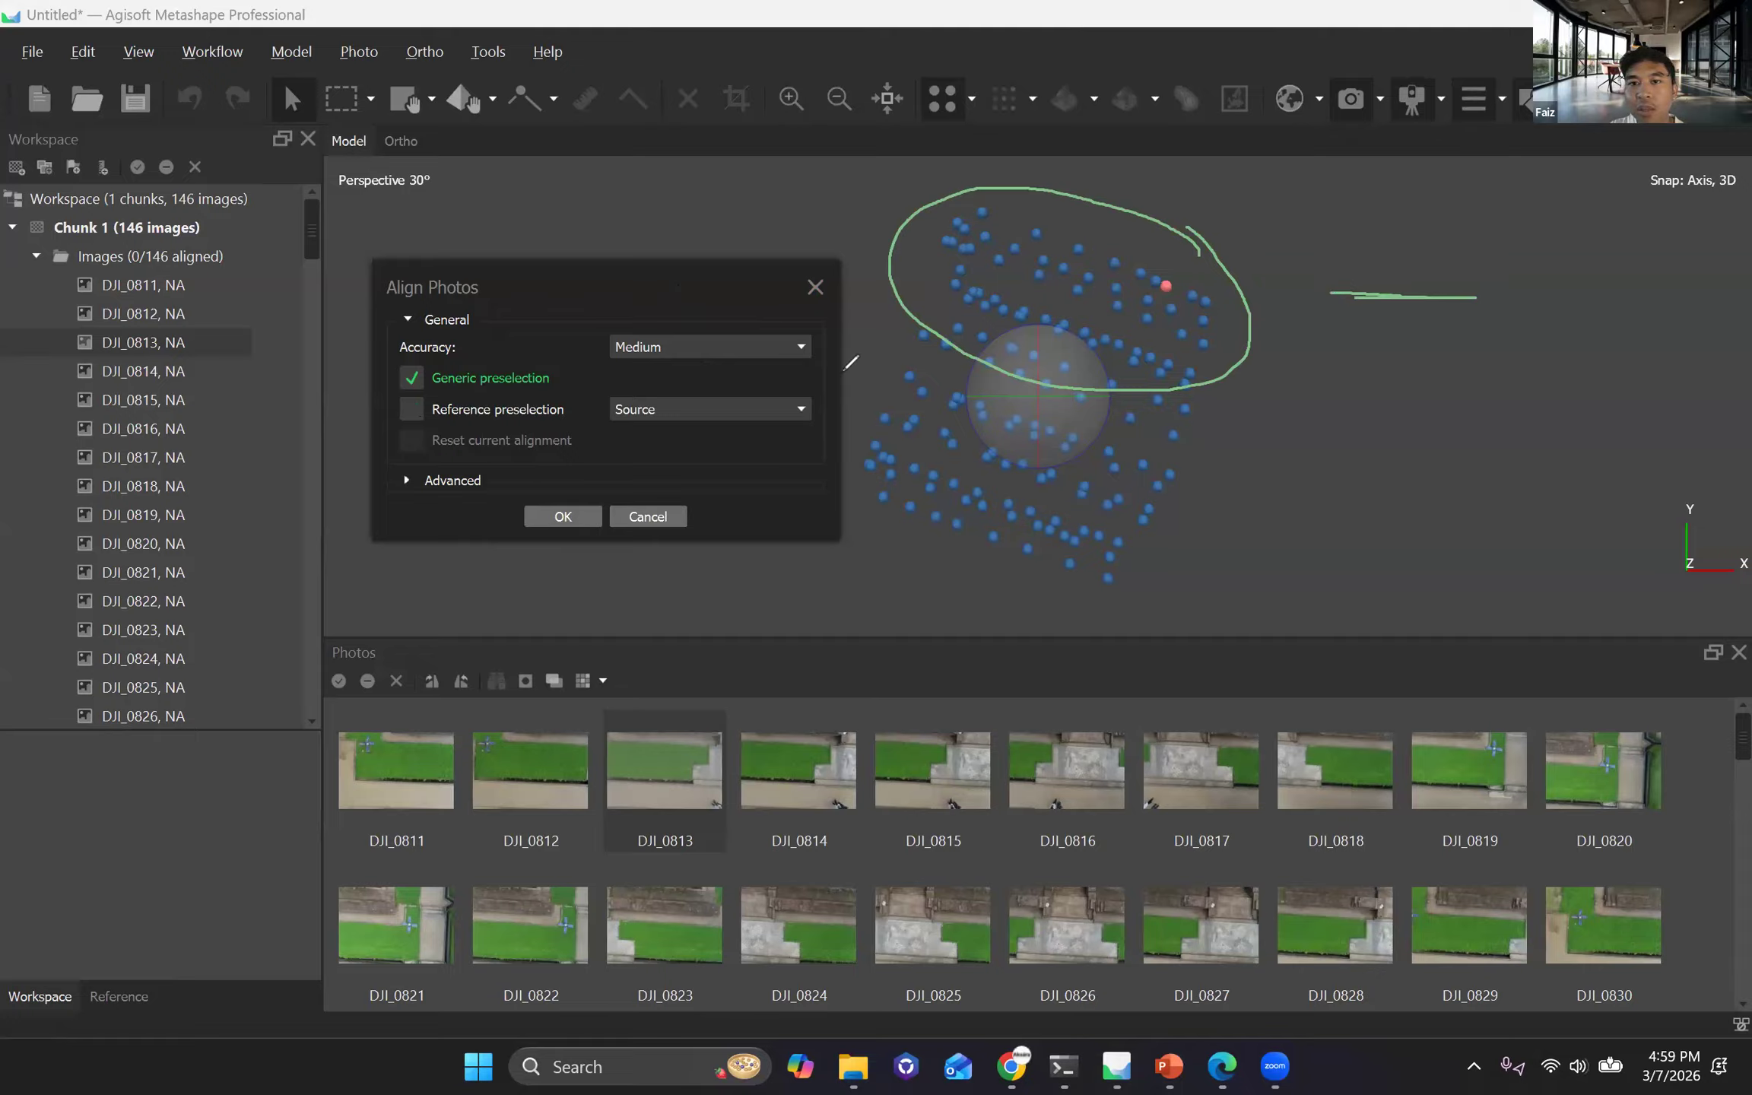
{"action": "mouse_move", "coordinate": [873, 368]}
{"action": "left_mouse_down"}
{"action": "mouse_move", "coordinate": [1049, 369]}
{"action": "mouse_move", "coordinate": [1190, 456]}
{"action": "mouse_move", "coordinate": [1004, 555]}
{"action": "left_mouse_up"}
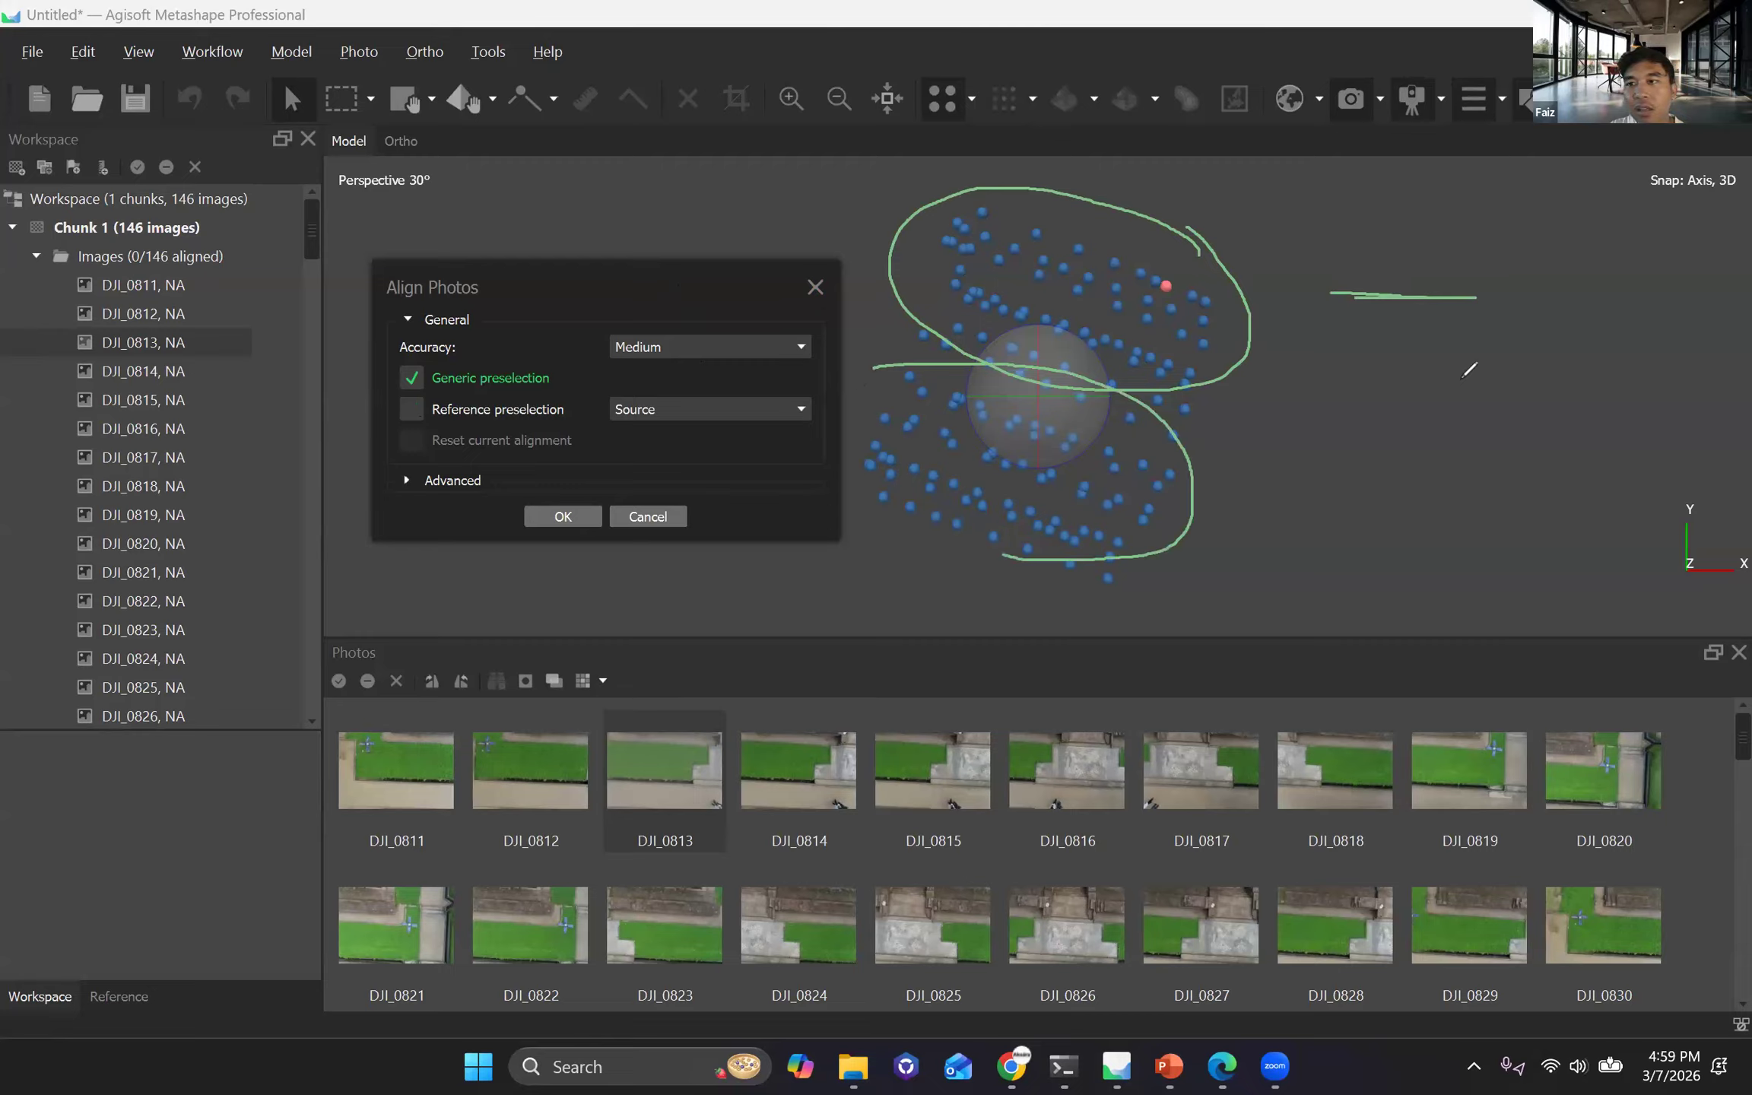
{"action": "left_click_drag", "start_coordinate": [1452, 352], "coordinate": [1575, 356]}
{"action": "left_click_drag", "start_coordinate": [1458, 346], "coordinate": [1452, 364]}
{"action": "mouse_move", "coordinate": [1447, 362]}
{"action": "left_mouse_down"}
{"action": "mouse_move", "coordinate": [1469, 363]}
{"action": "mouse_move", "coordinate": [1492, 308]}
{"action": "left_mouse_up"}
{"action": "mouse_move", "coordinate": [1495, 314]}
{"action": "left_mouse_down"}
{"action": "mouse_move", "coordinate": [1525, 329]}
{"action": "mouse_move", "coordinate": [1498, 342]}
{"action": "left_mouse_up"}
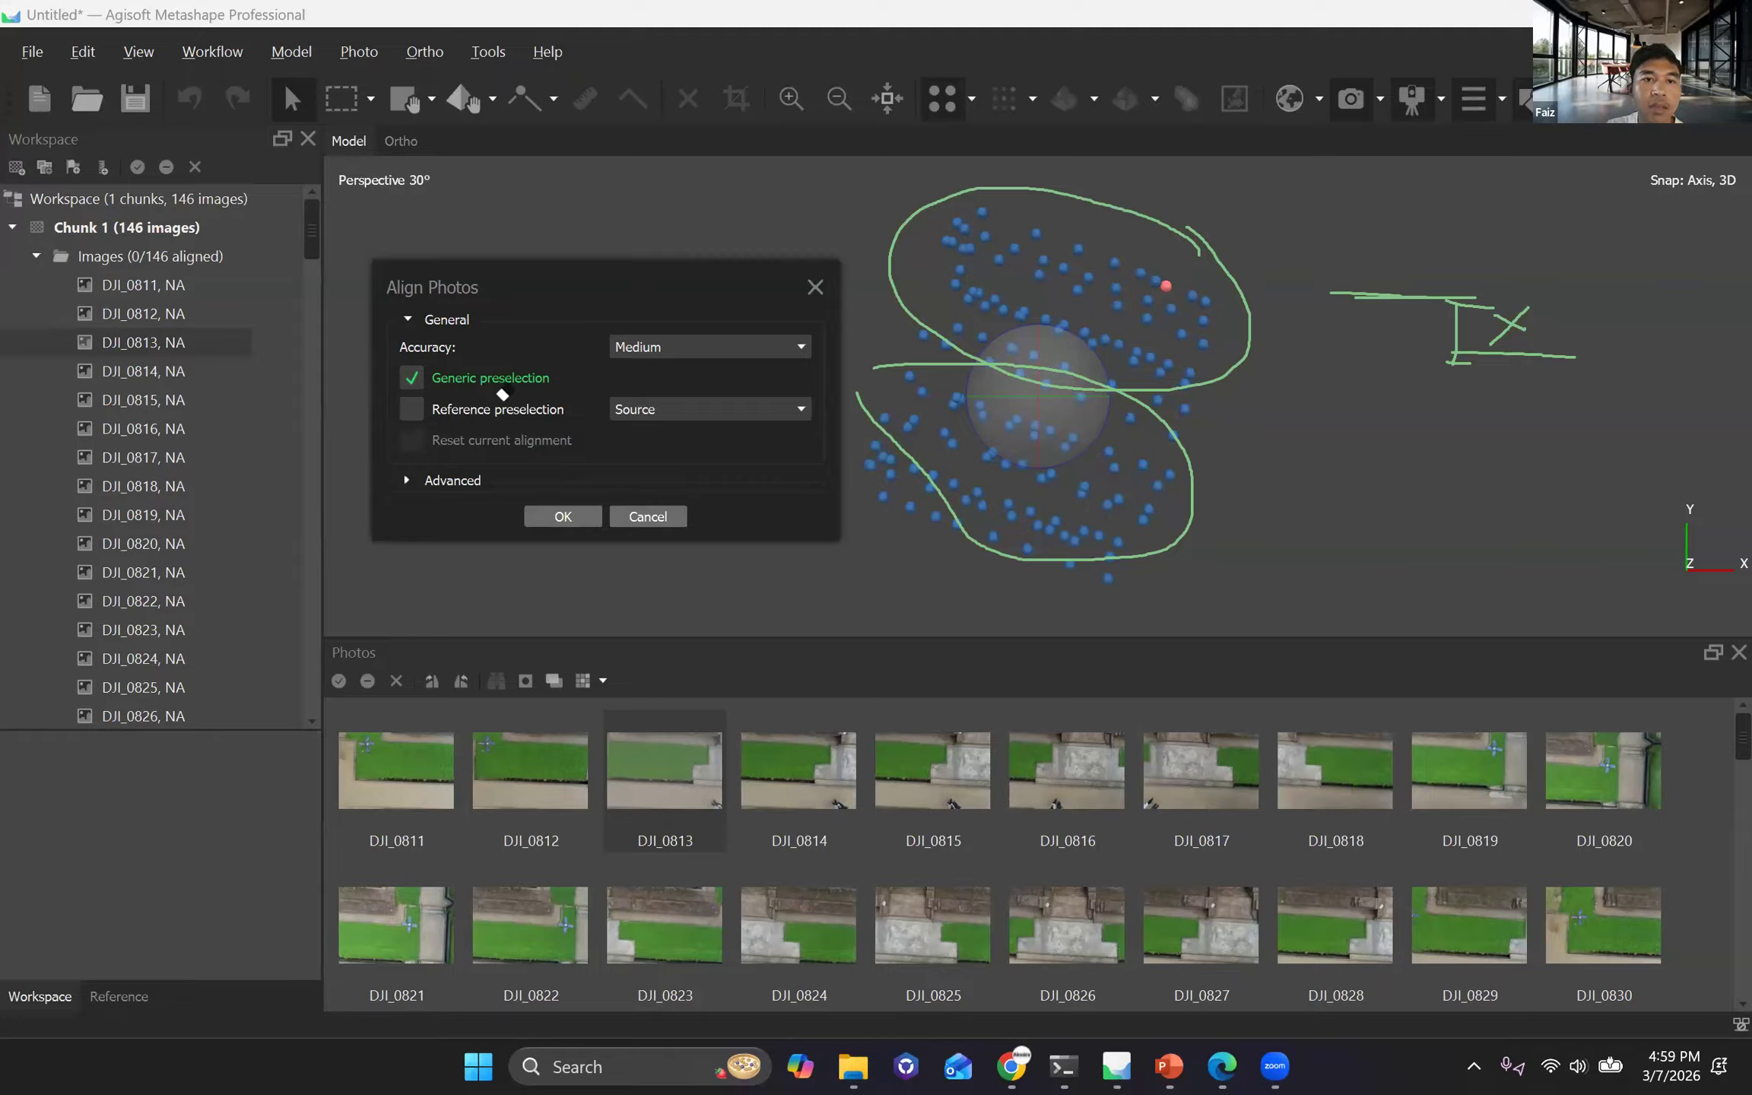
Reposition the Align Photos dialog, enable Reference preselection with Source alongside Generic preselection at Medium accuracy, and run the alignment.
{"action": "left_click_drag", "start_coordinate": [613, 282], "coordinate": [723, 217]}
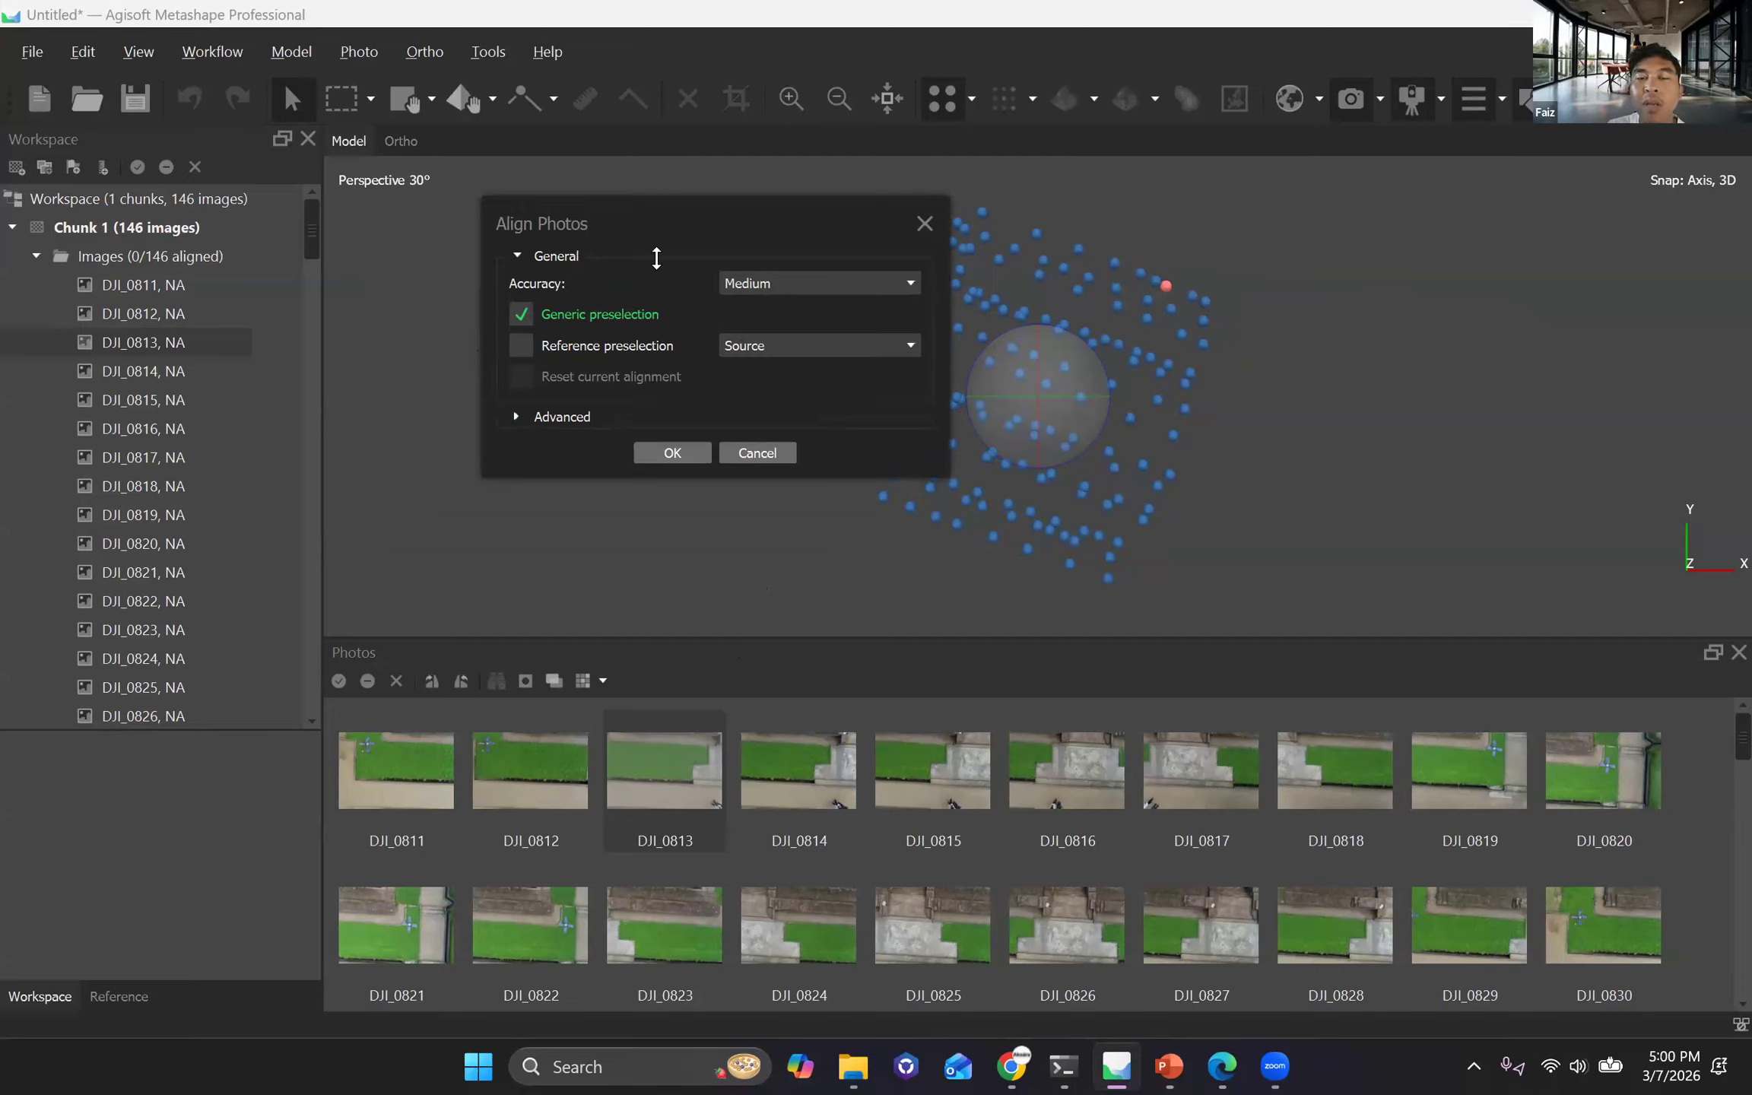
{"action": "left_click_drag", "start_coordinate": [653, 226], "coordinate": [514, 267]}
{"action": "left_click", "coordinate": [374, 391]}
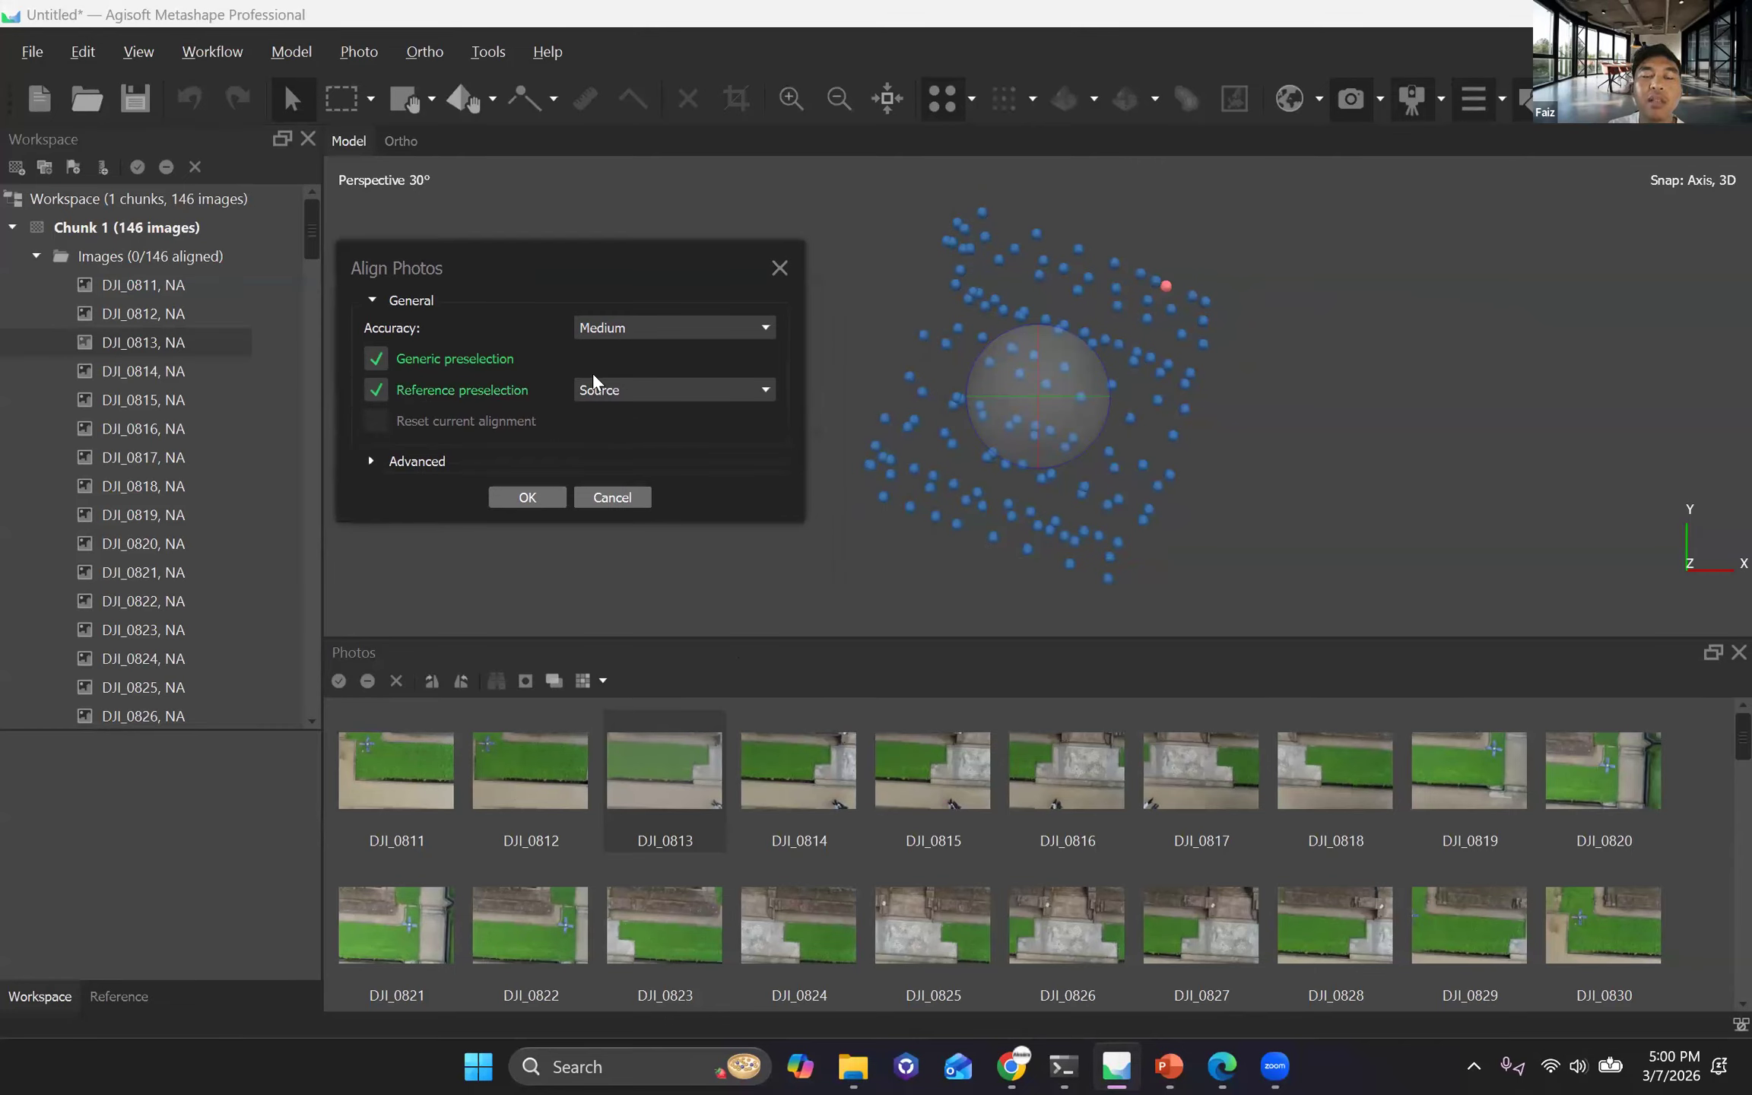
{"action": "left_click", "coordinate": [528, 499]}
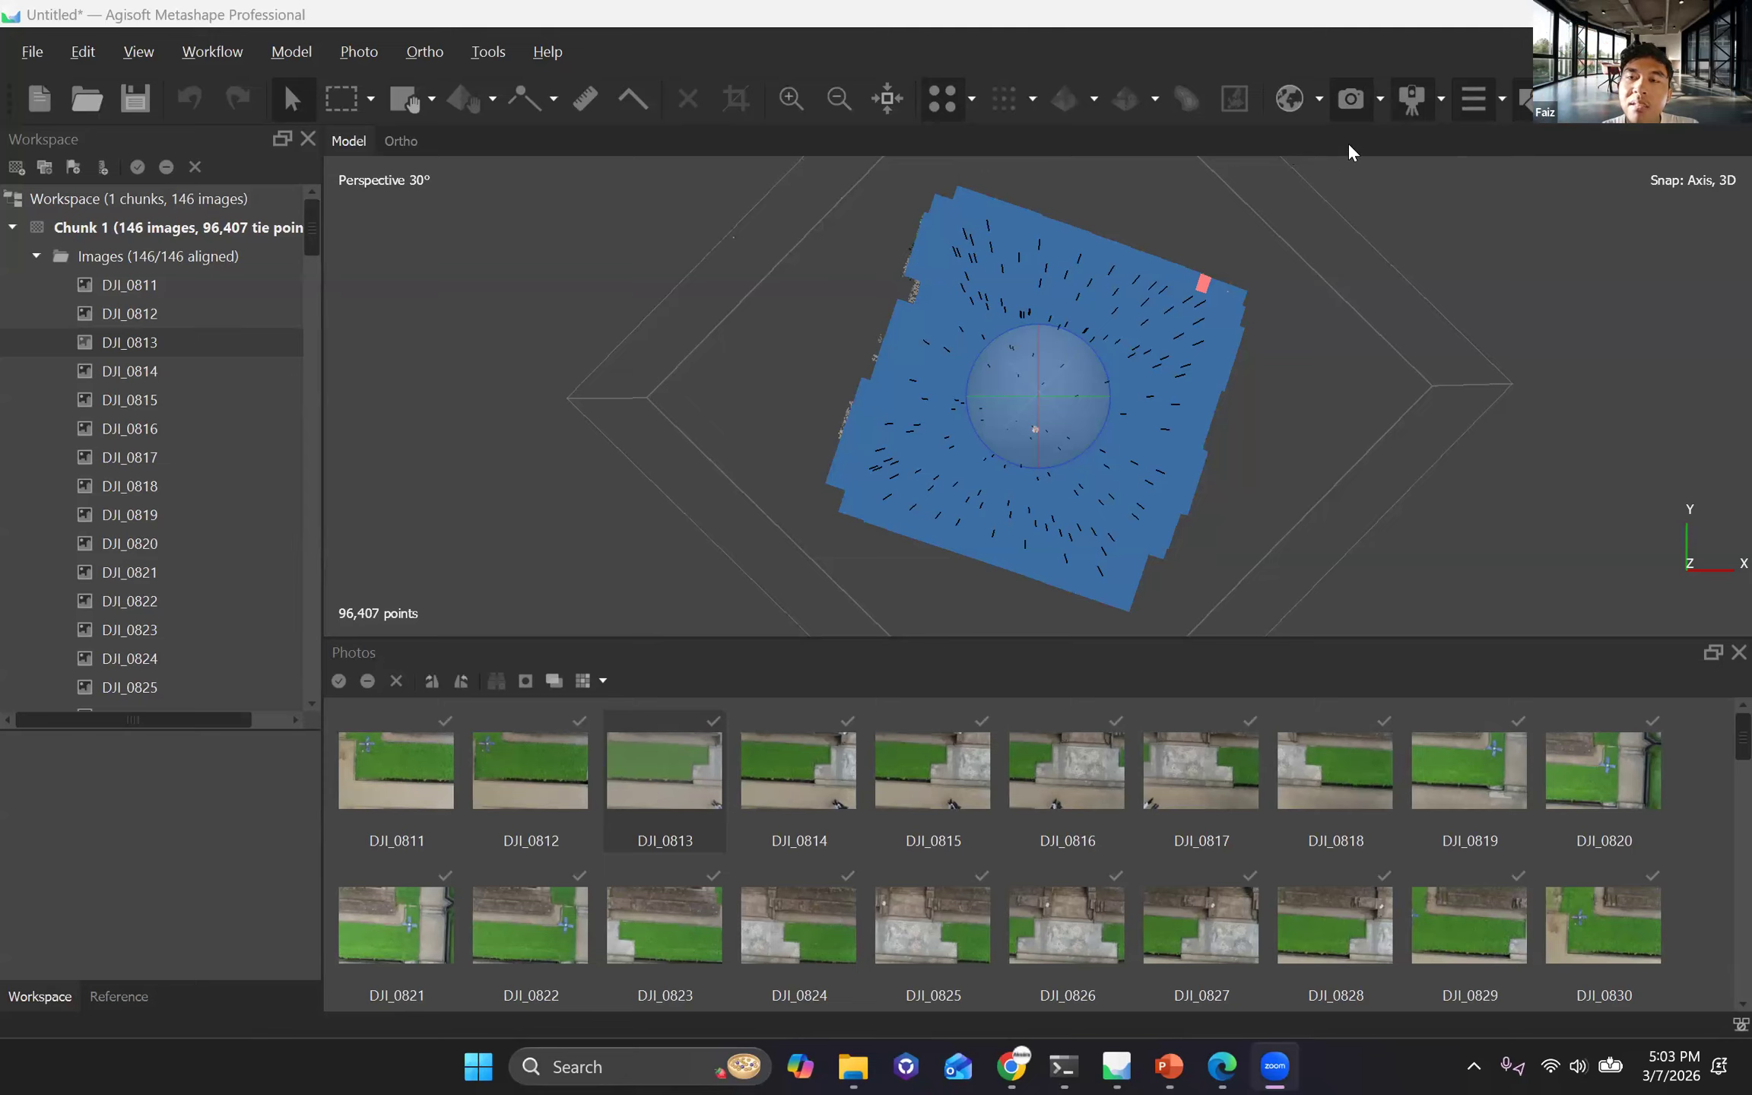
Hide the camera markers in the model view and take a closer look at the sparse tie point cloud.
{"action": "left_click", "coordinate": [1350, 103]}
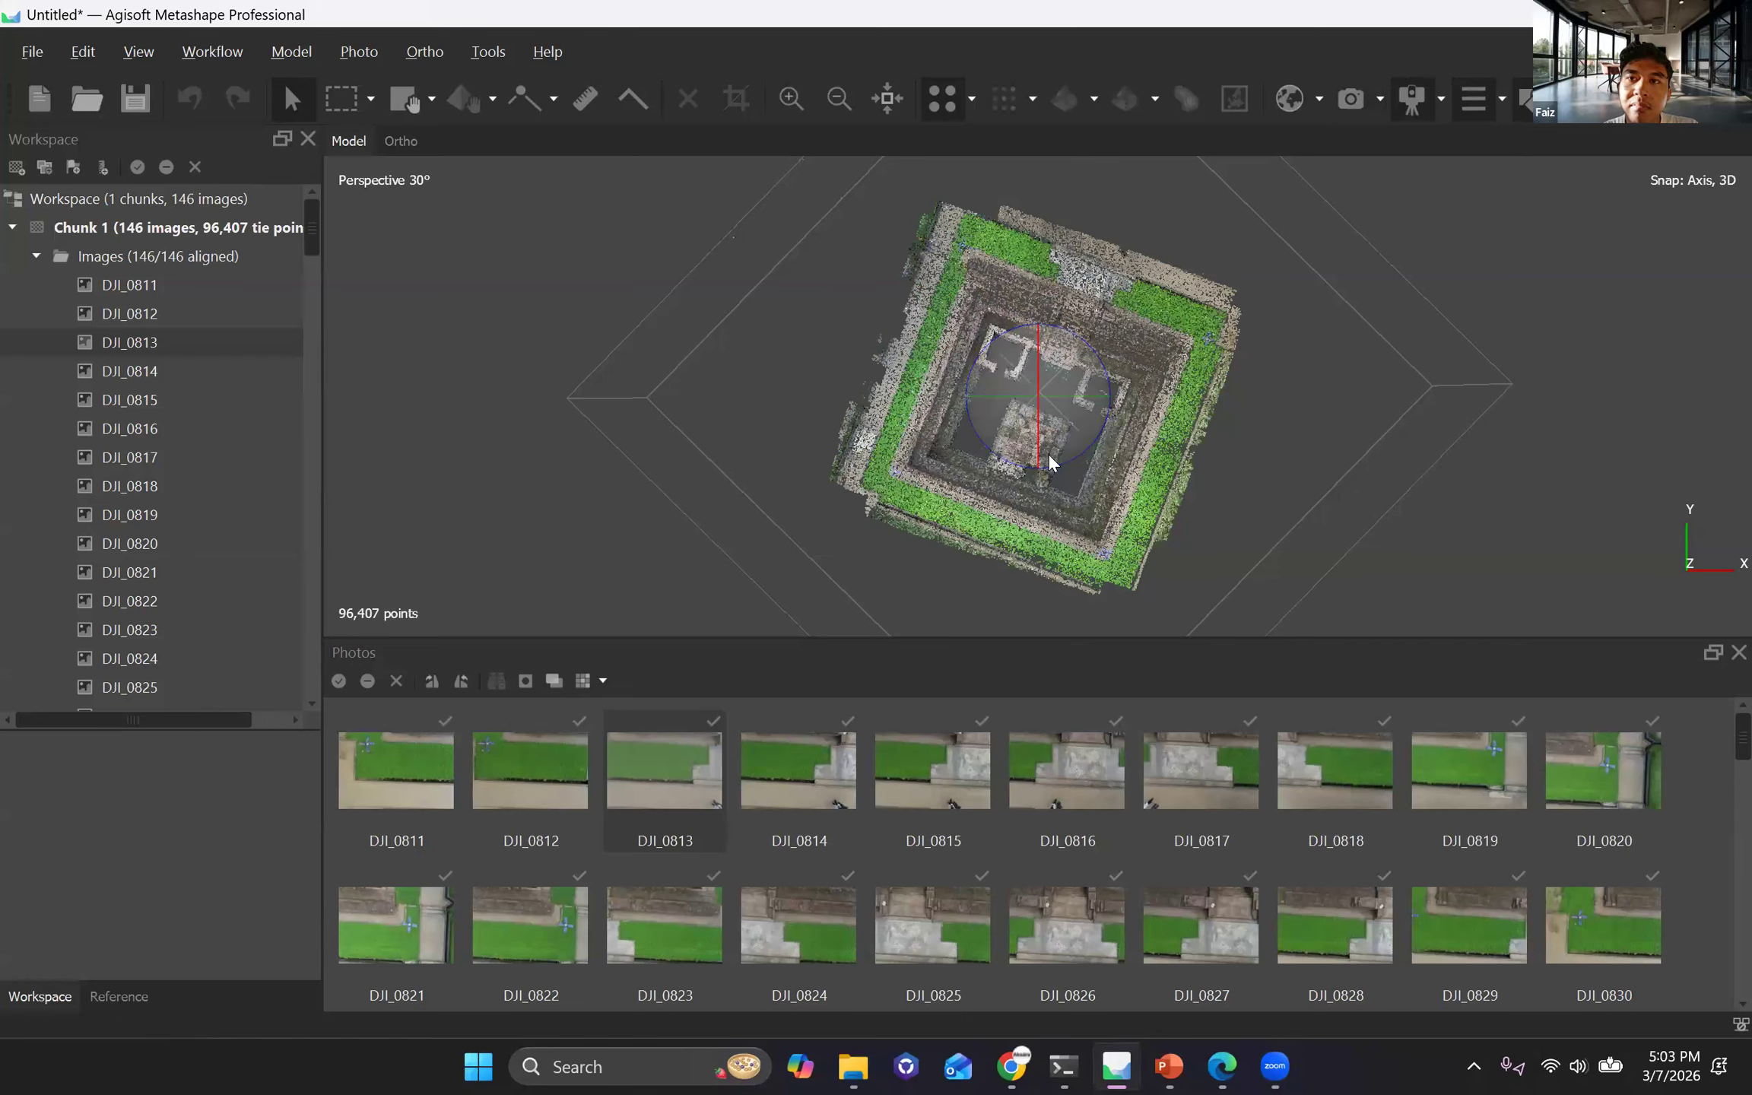
{"action": "mouse_move", "coordinate": [1043, 485]}
{"action": "left_mouse_down"}
{"action": "mouse_move", "coordinate": [1059, 521]}
{"action": "mouse_move", "coordinate": [1039, 448]}
{"action": "left_mouse_up"}
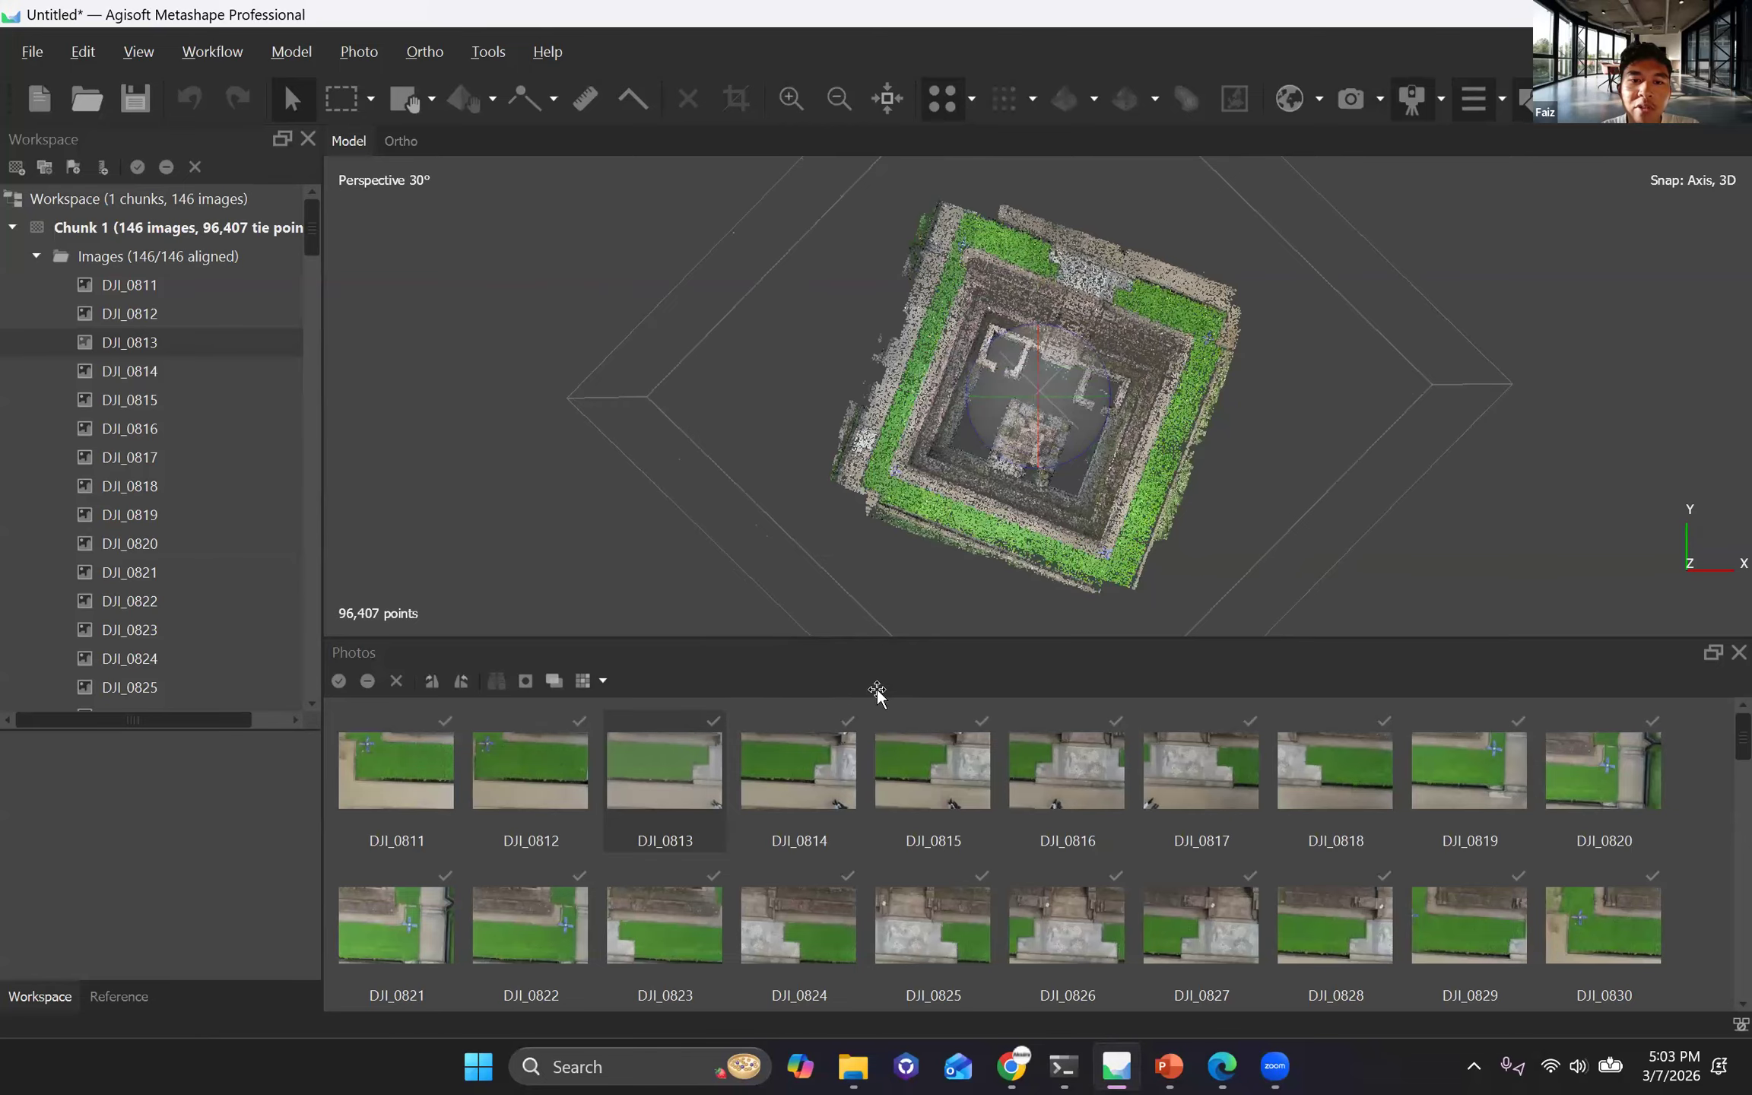
{"action": "scroll", "coordinate": [773, 693], "scroll_direction": "up", "scroll_amount": 3}
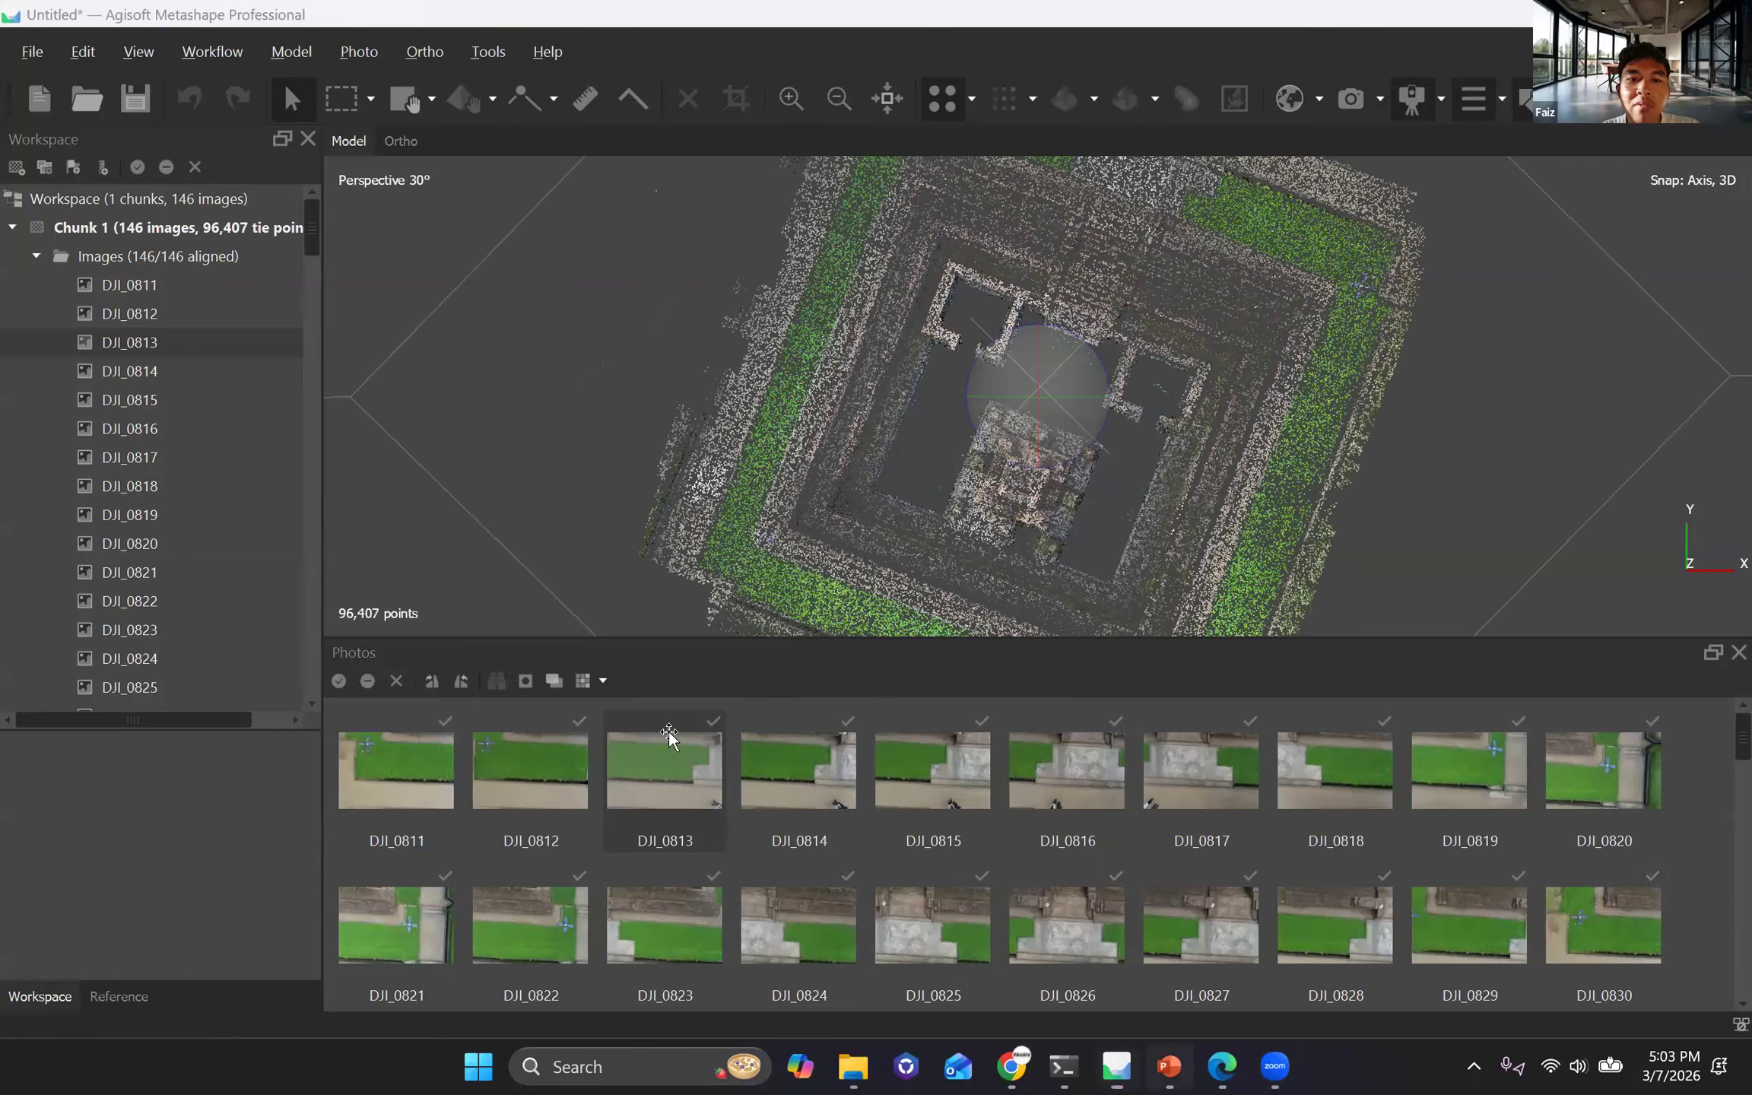
Consult the Logika Software slide in PowerPoint, return to Metashape and examine the tie point cloud from above and from oblique angles.
{"action": "key", "text": "alt+Tab"}
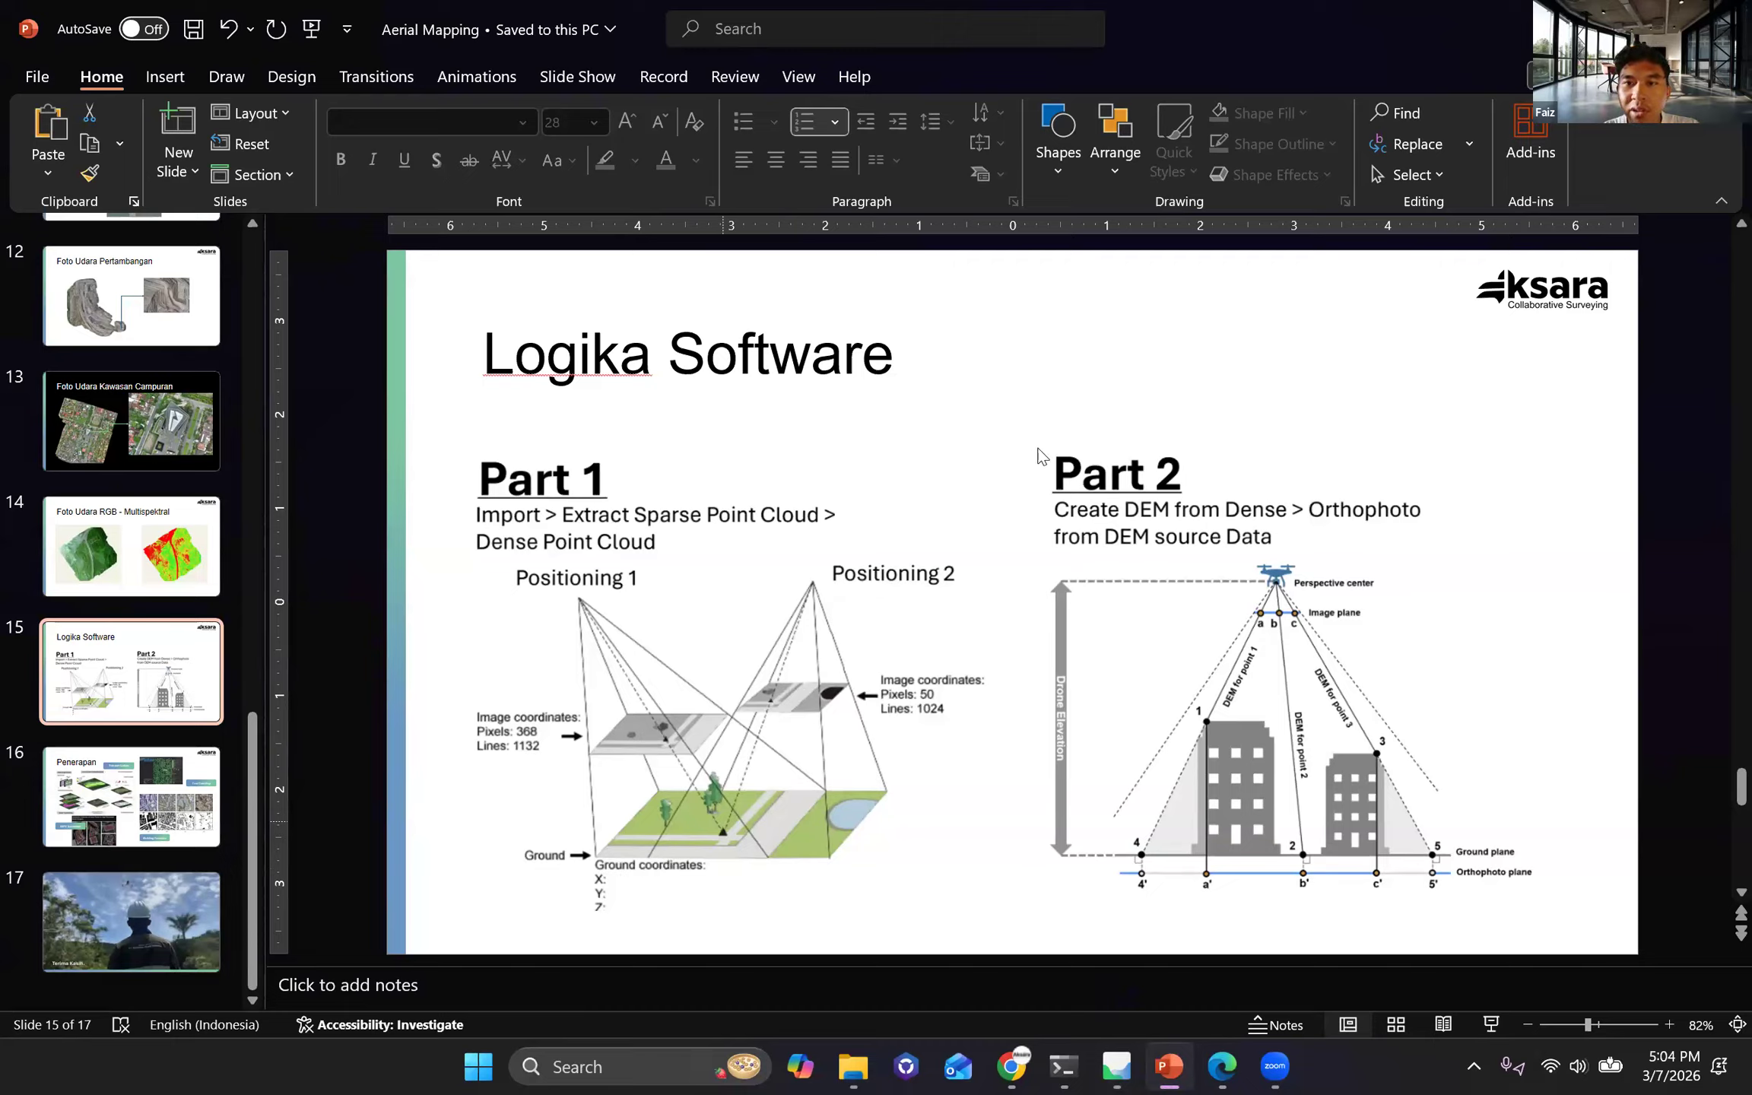
{"action": "key", "text": "alt+Tab"}
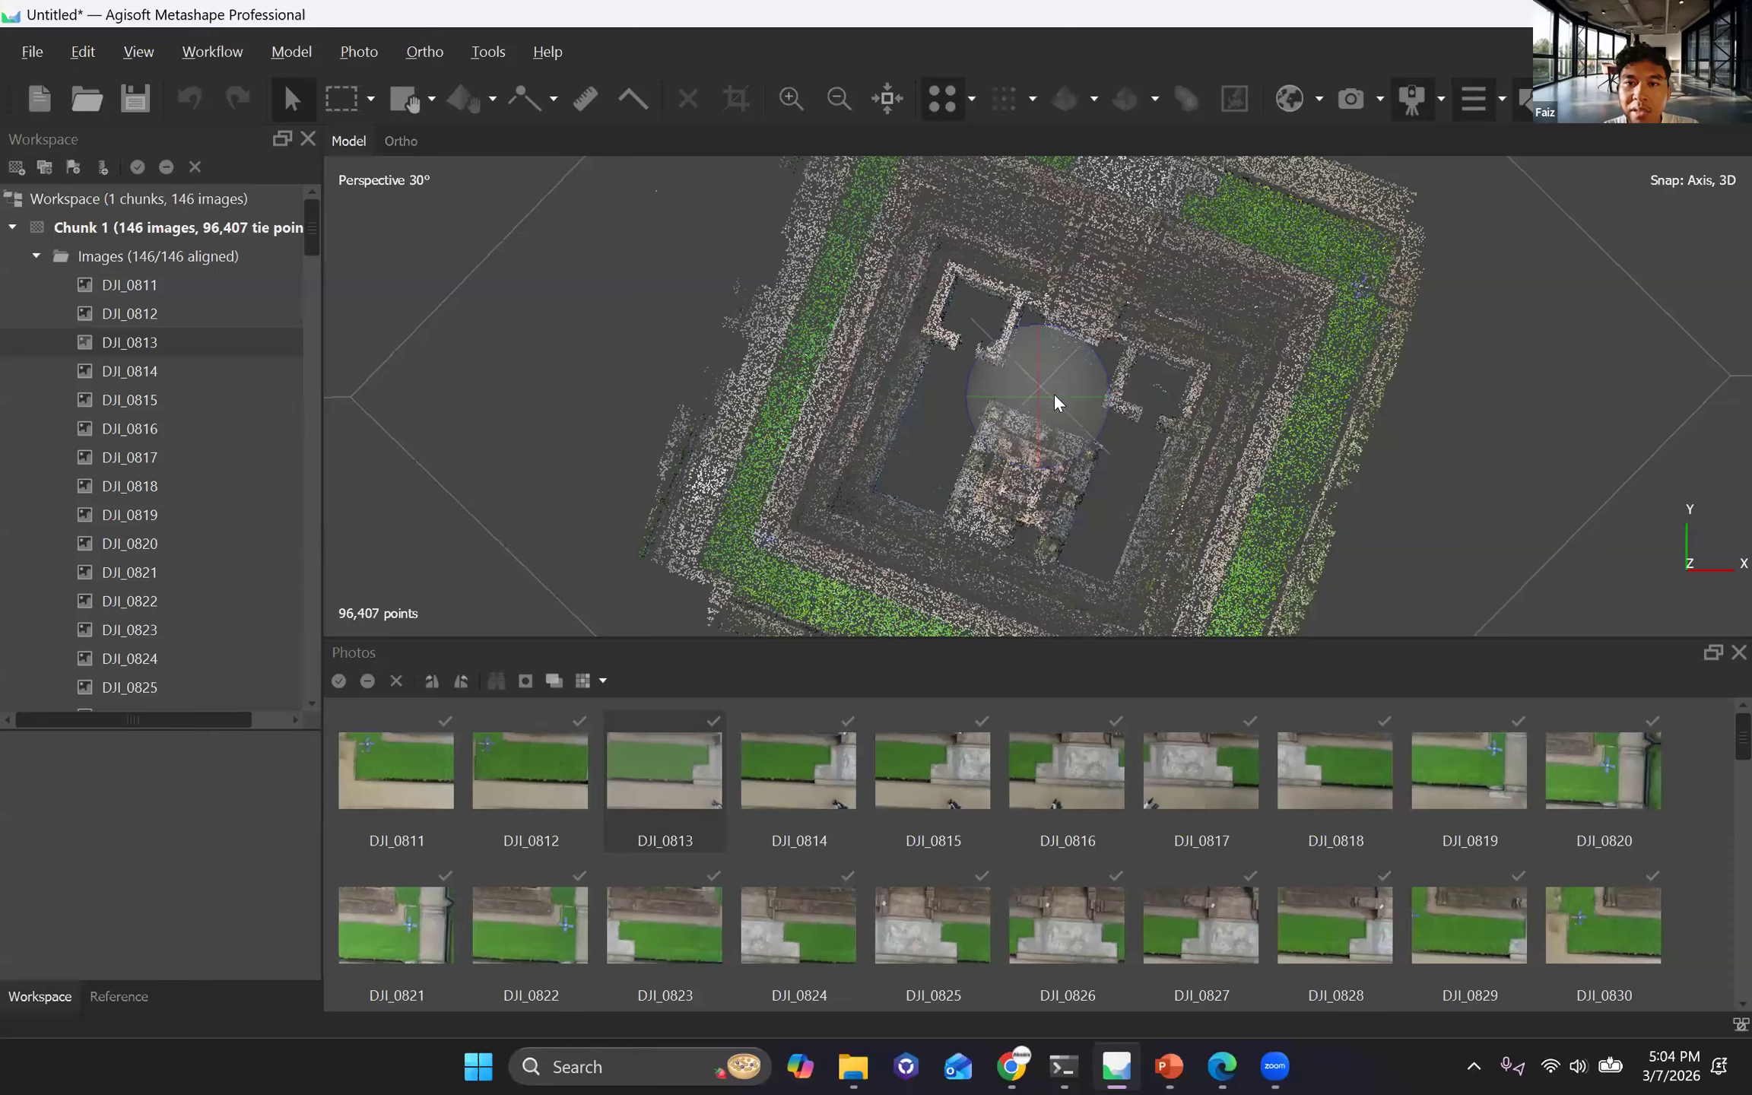
{"action": "left_click_drag", "start_coordinate": [1052, 393], "coordinate": [1100, 546]}
{"action": "left_click_drag", "start_coordinate": [1044, 391], "coordinate": [1044, 418]}
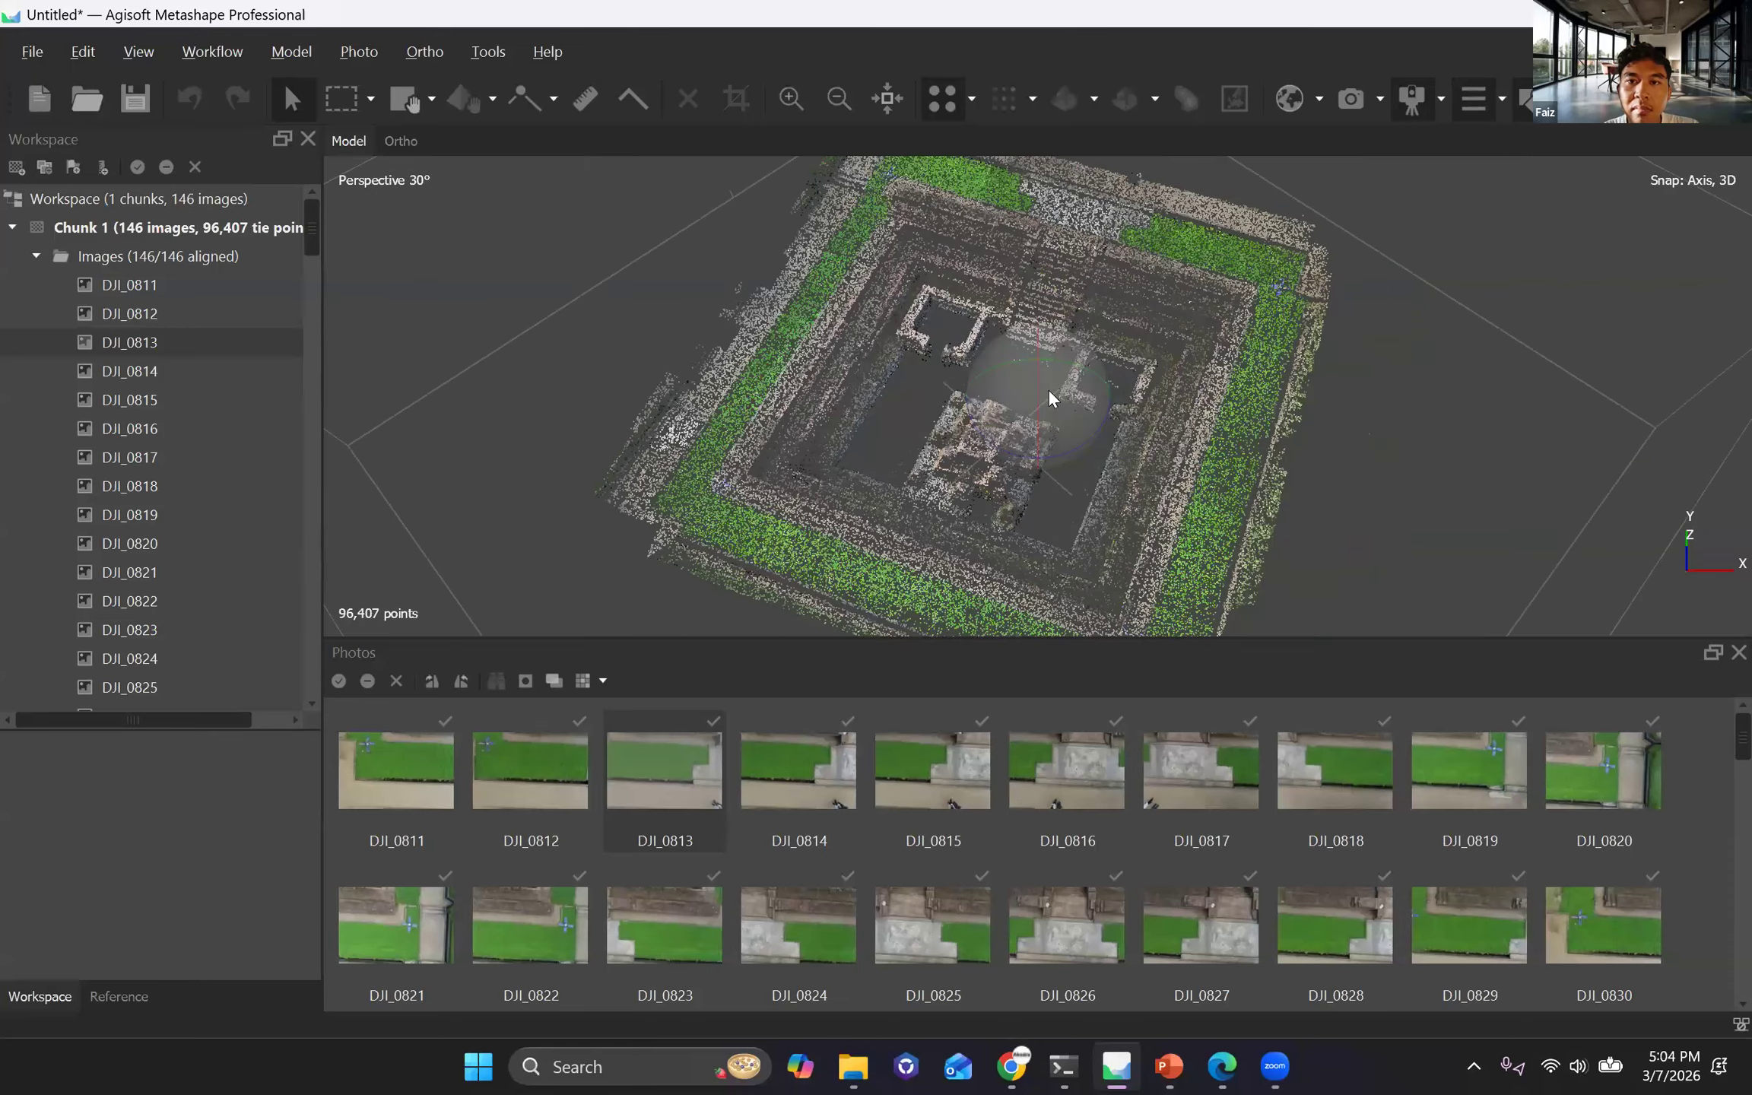
{"action": "scroll", "coordinate": [1052, 434], "scroll_direction": "up", "scroll_amount": 5}
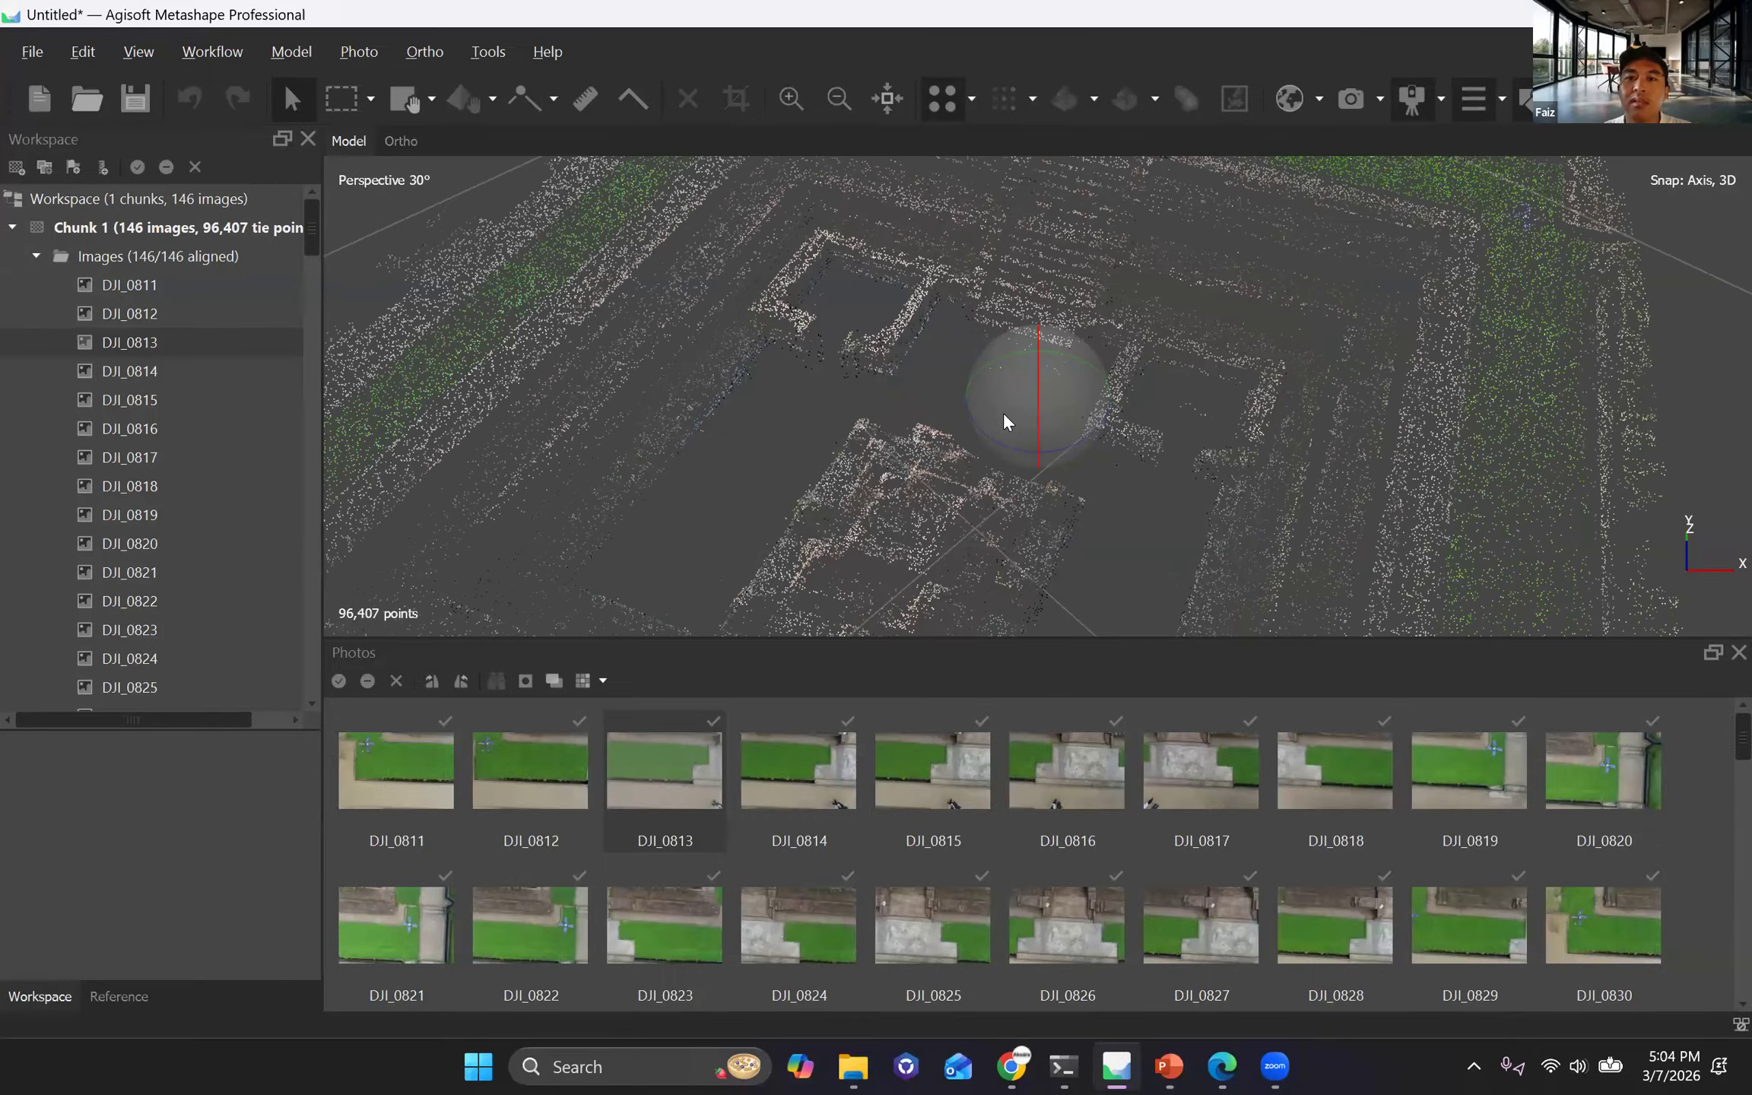
{"action": "scroll", "coordinate": [1034, 420], "scroll_direction": "down", "scroll_amount": 5}
{"action": "left_click_drag", "start_coordinate": [1046, 395], "coordinate": [1064, 373]}
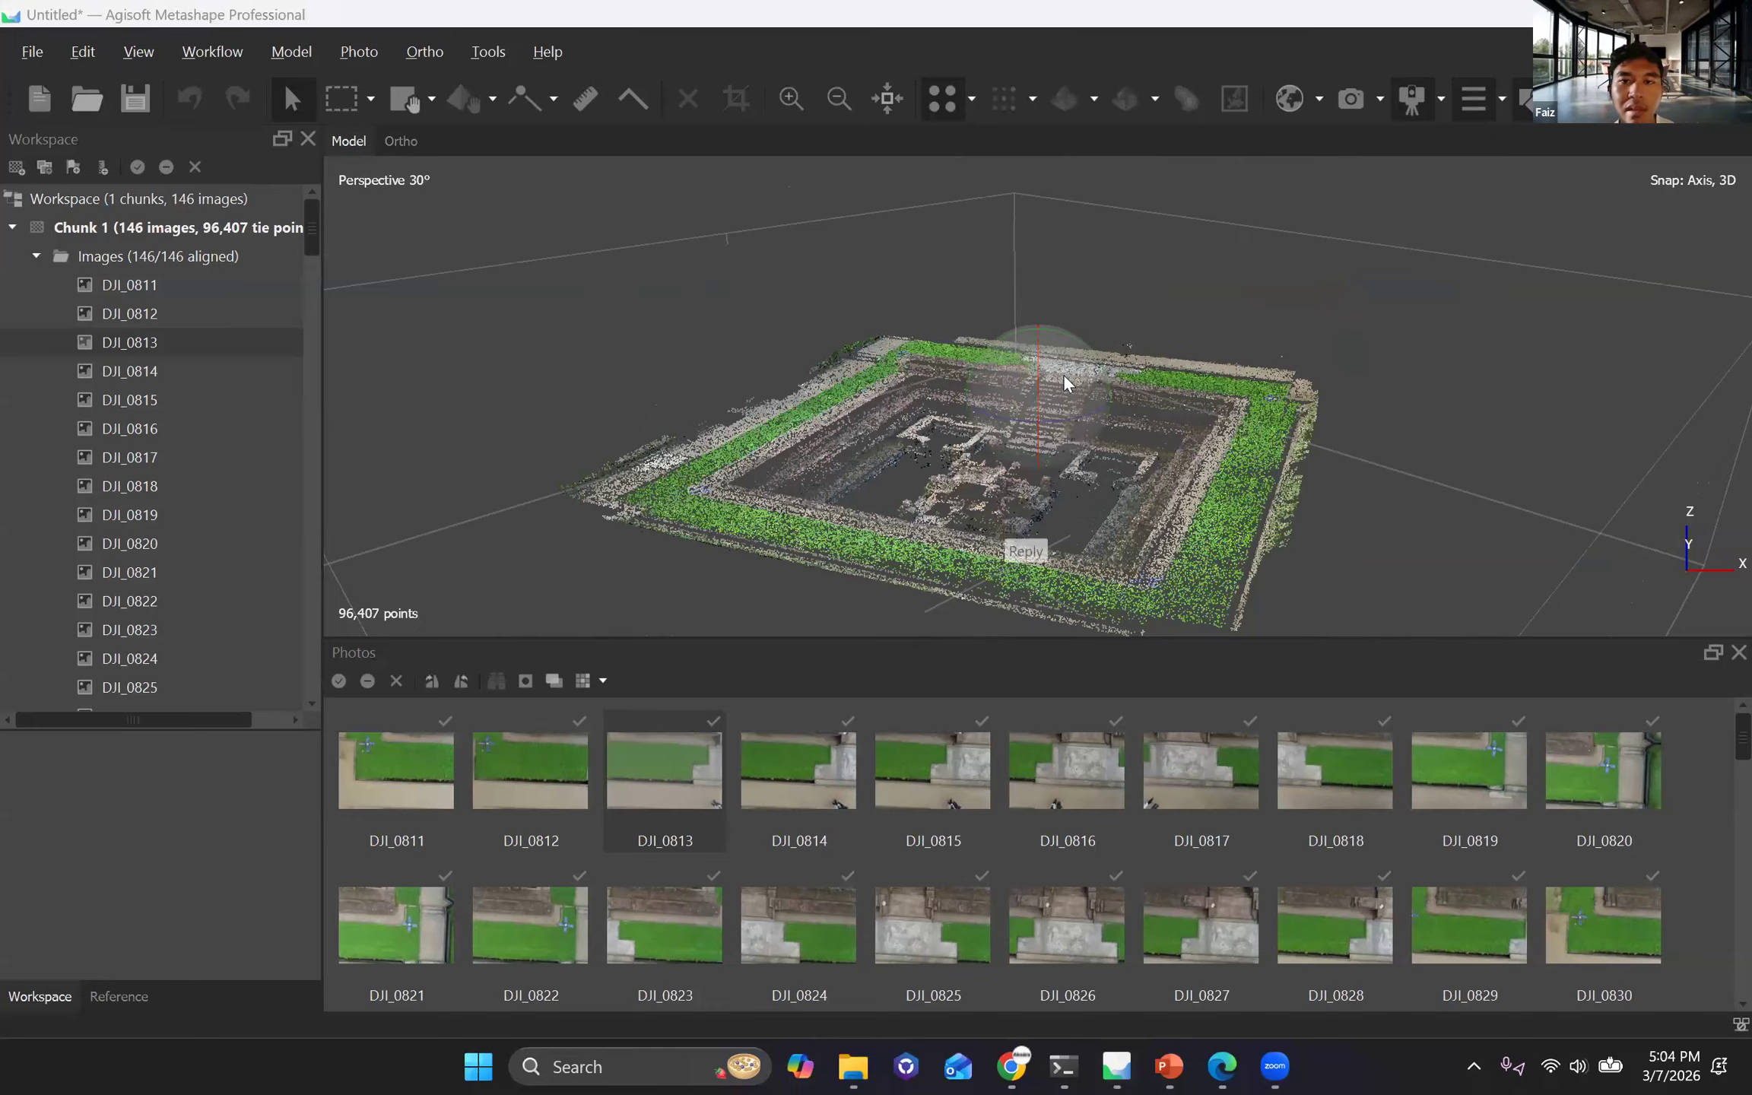
{"action": "left_click", "coordinate": [1032, 458]}
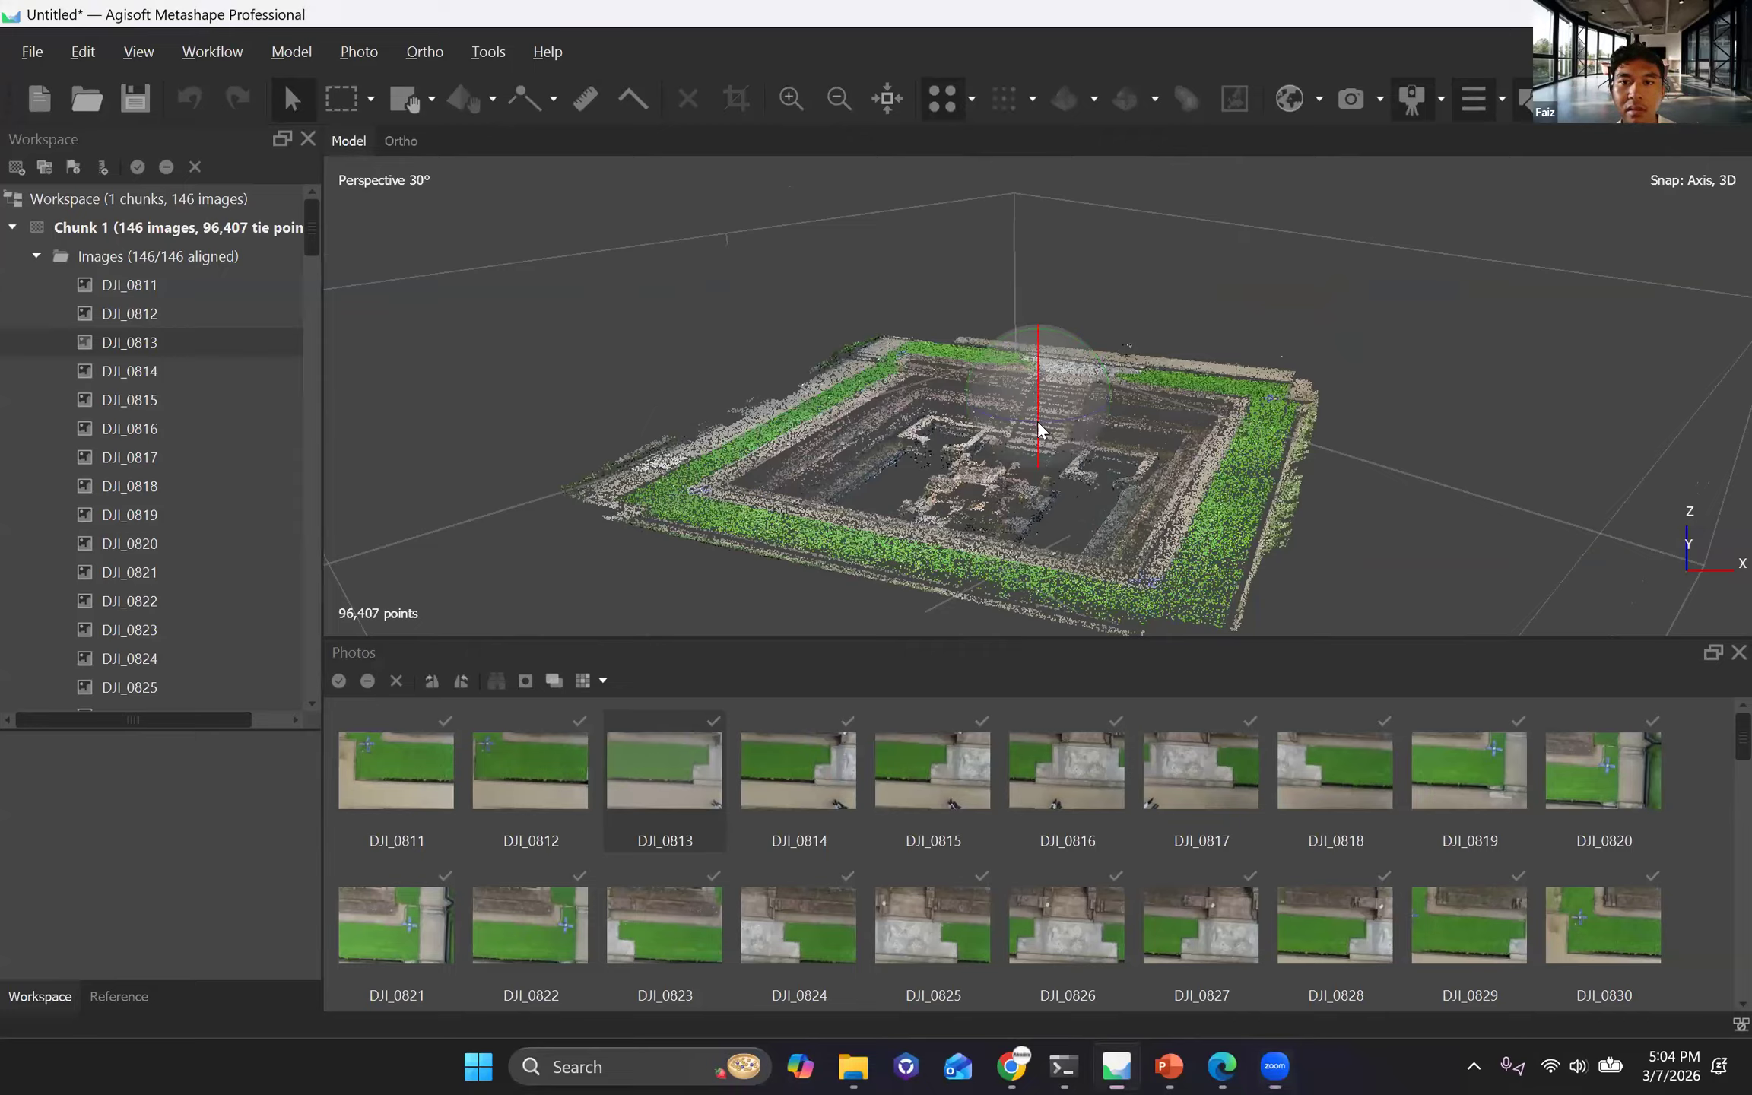
{"action": "left_click_drag", "start_coordinate": [1049, 464], "coordinate": [1042, 365]}
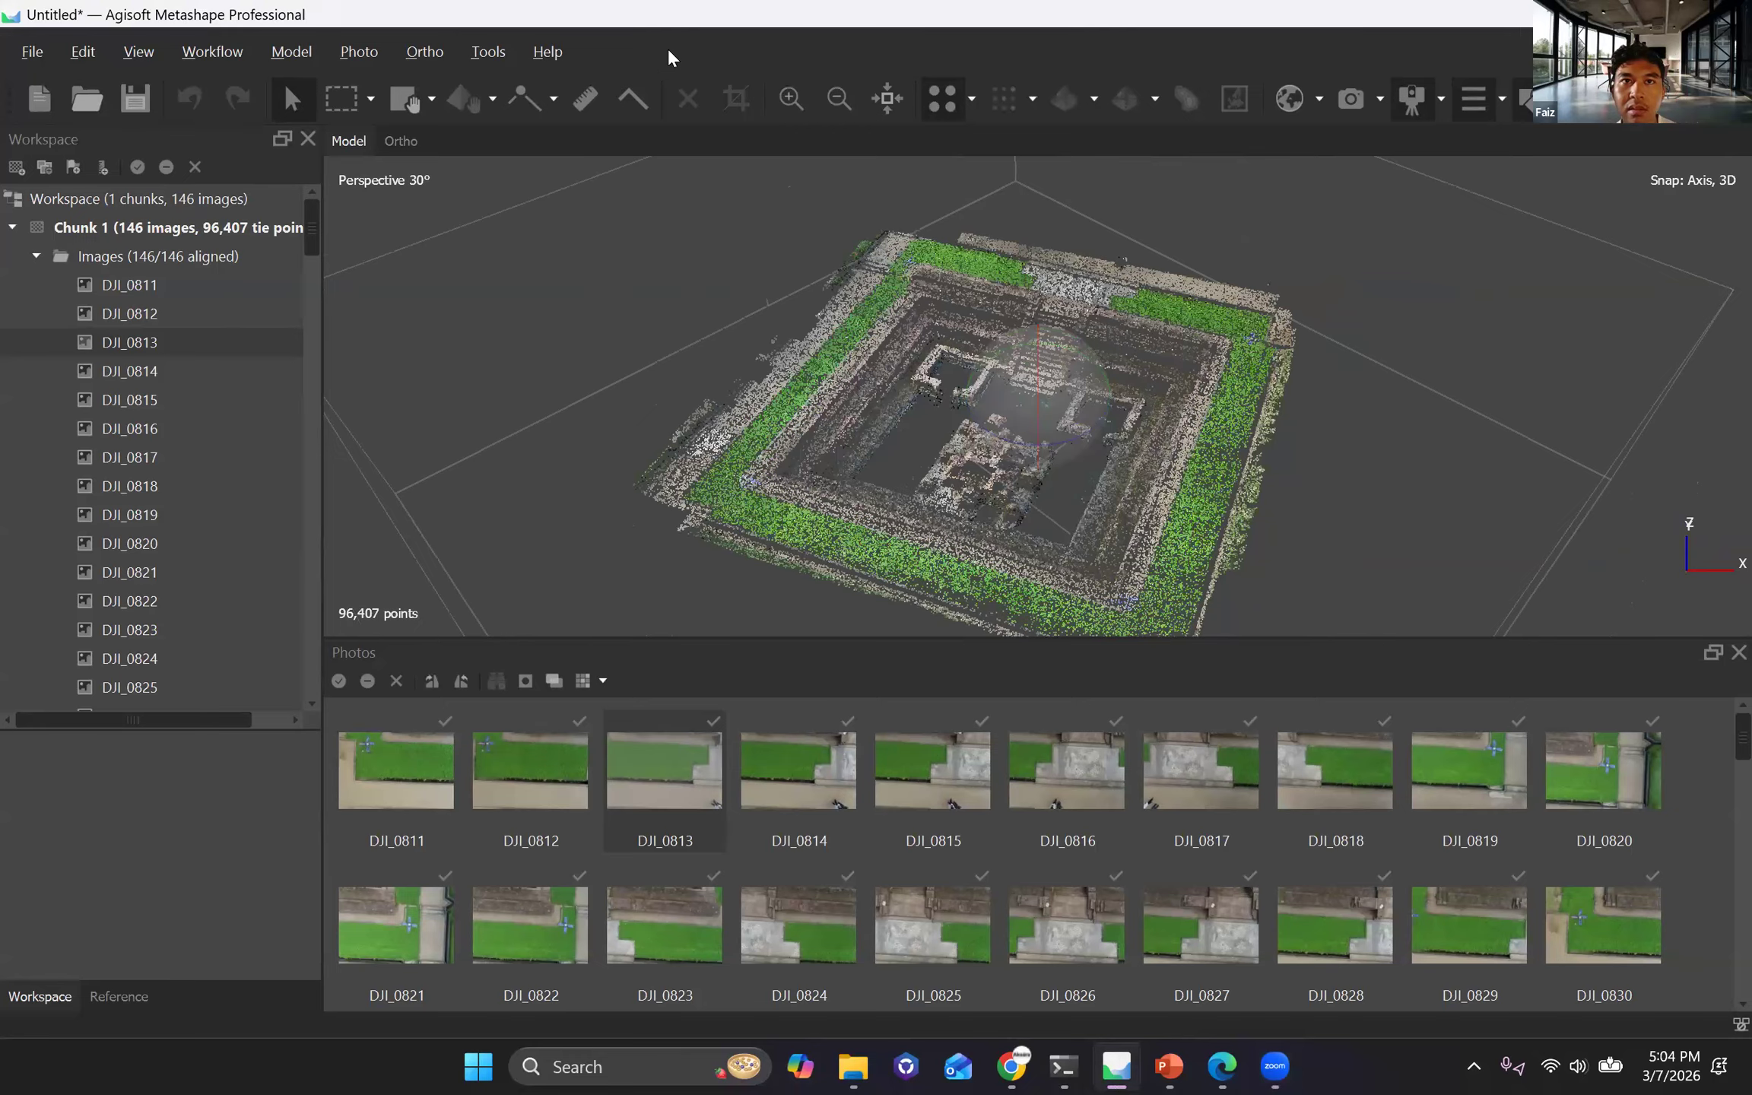
{"action": "scroll", "coordinate": [808, 255], "scroll_direction": "up", "scroll_amount": 1}
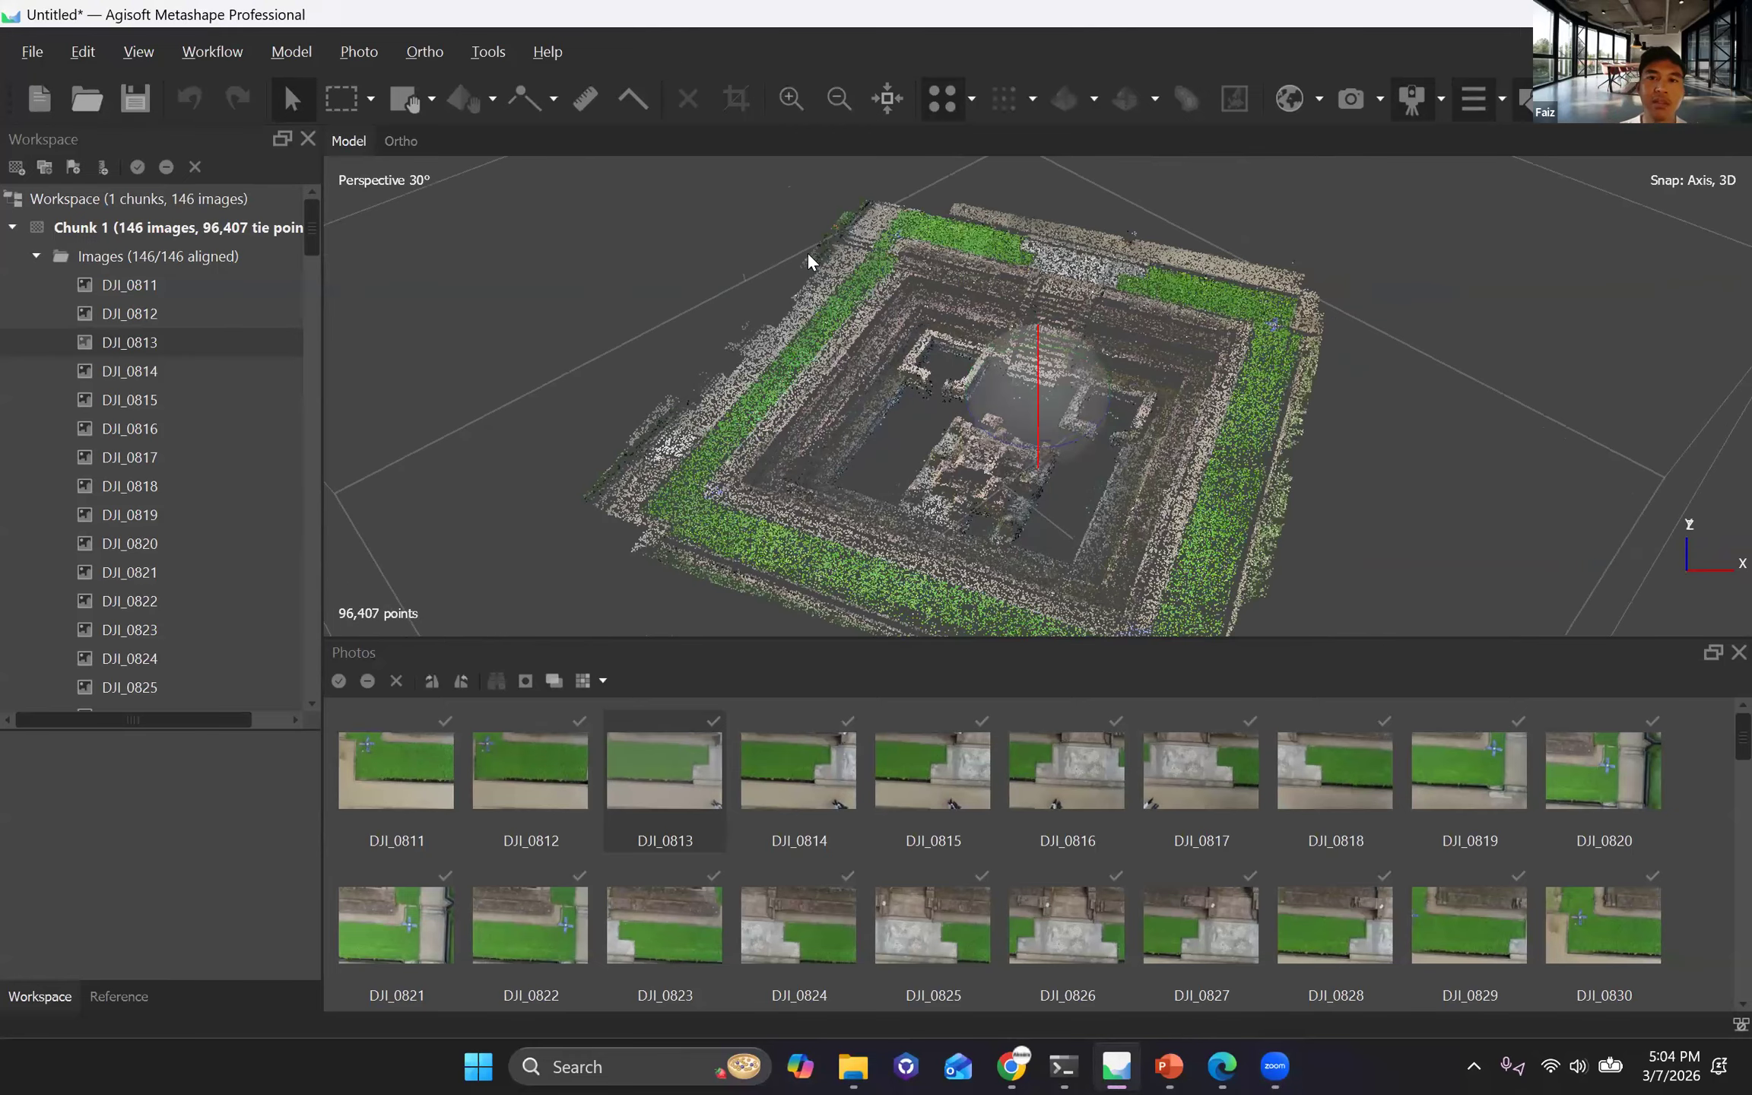
{"action": "left_click_drag", "start_coordinate": [806, 251], "coordinate": [807, 254]}
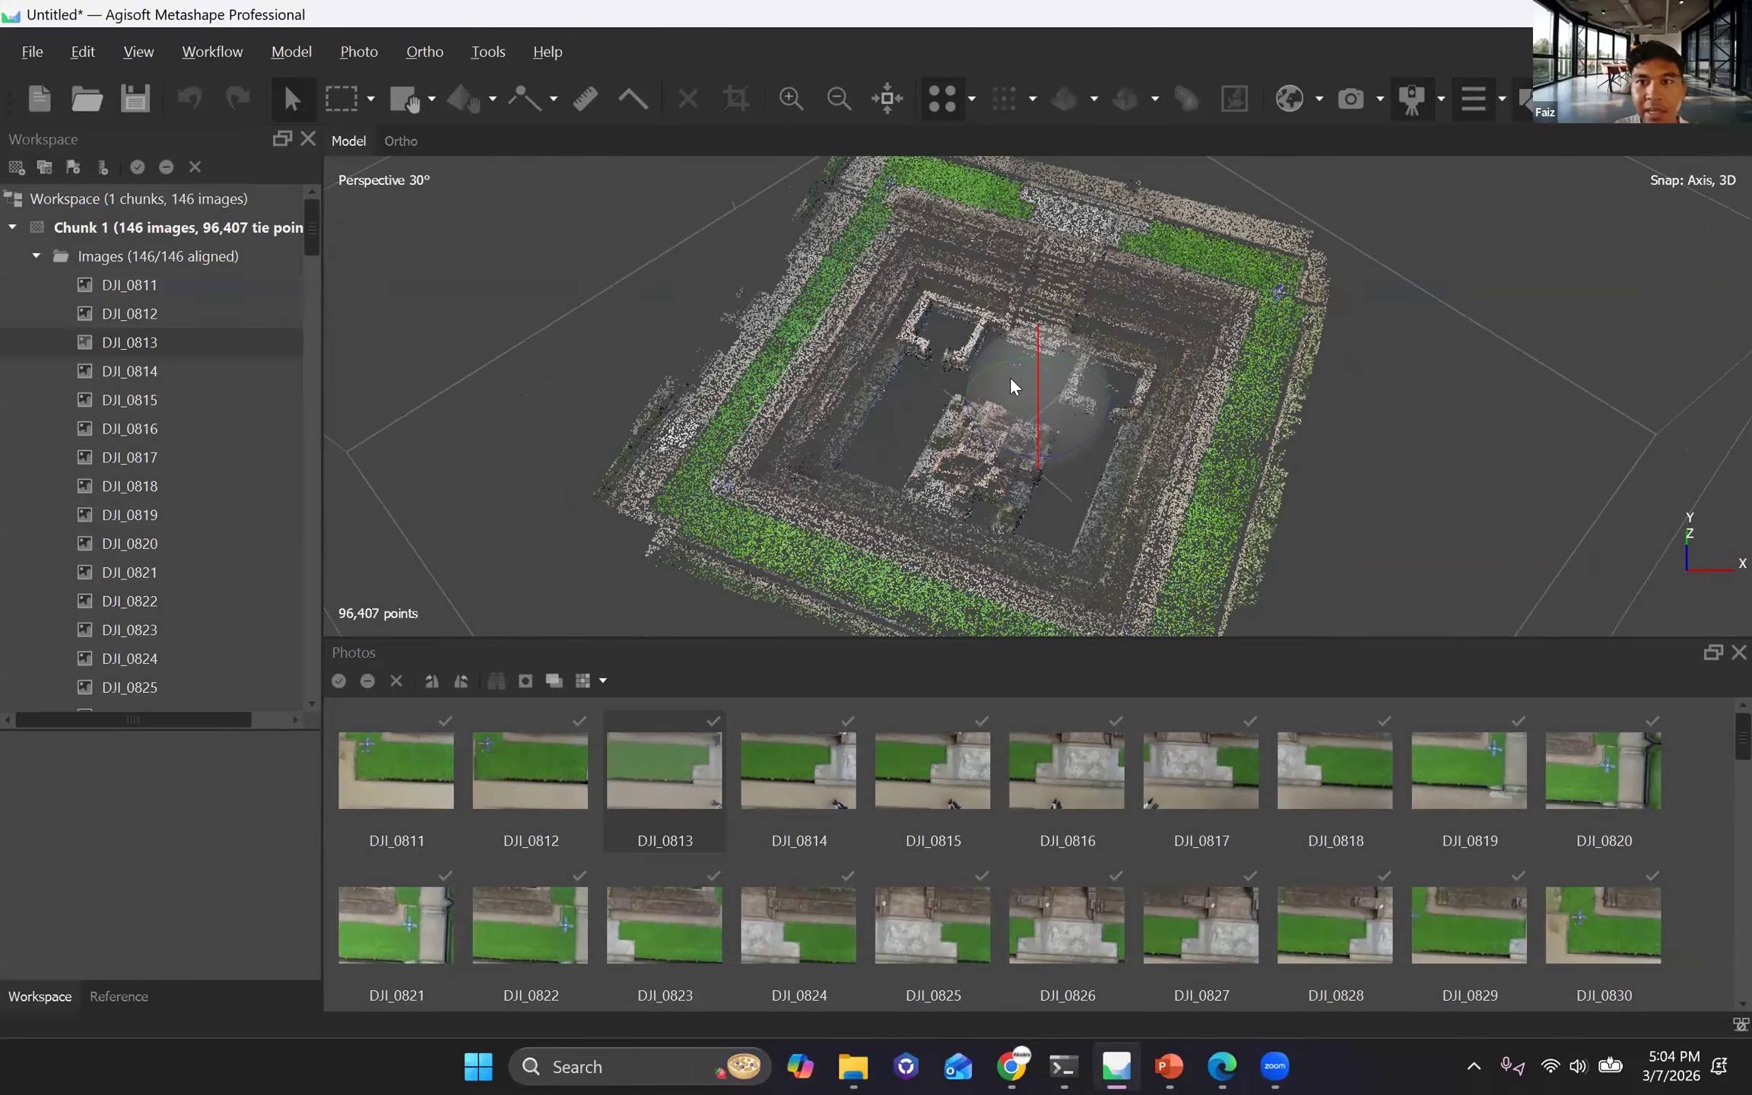
{"action": "left_click_drag", "start_coordinate": [1011, 379], "coordinate": [1046, 415]}
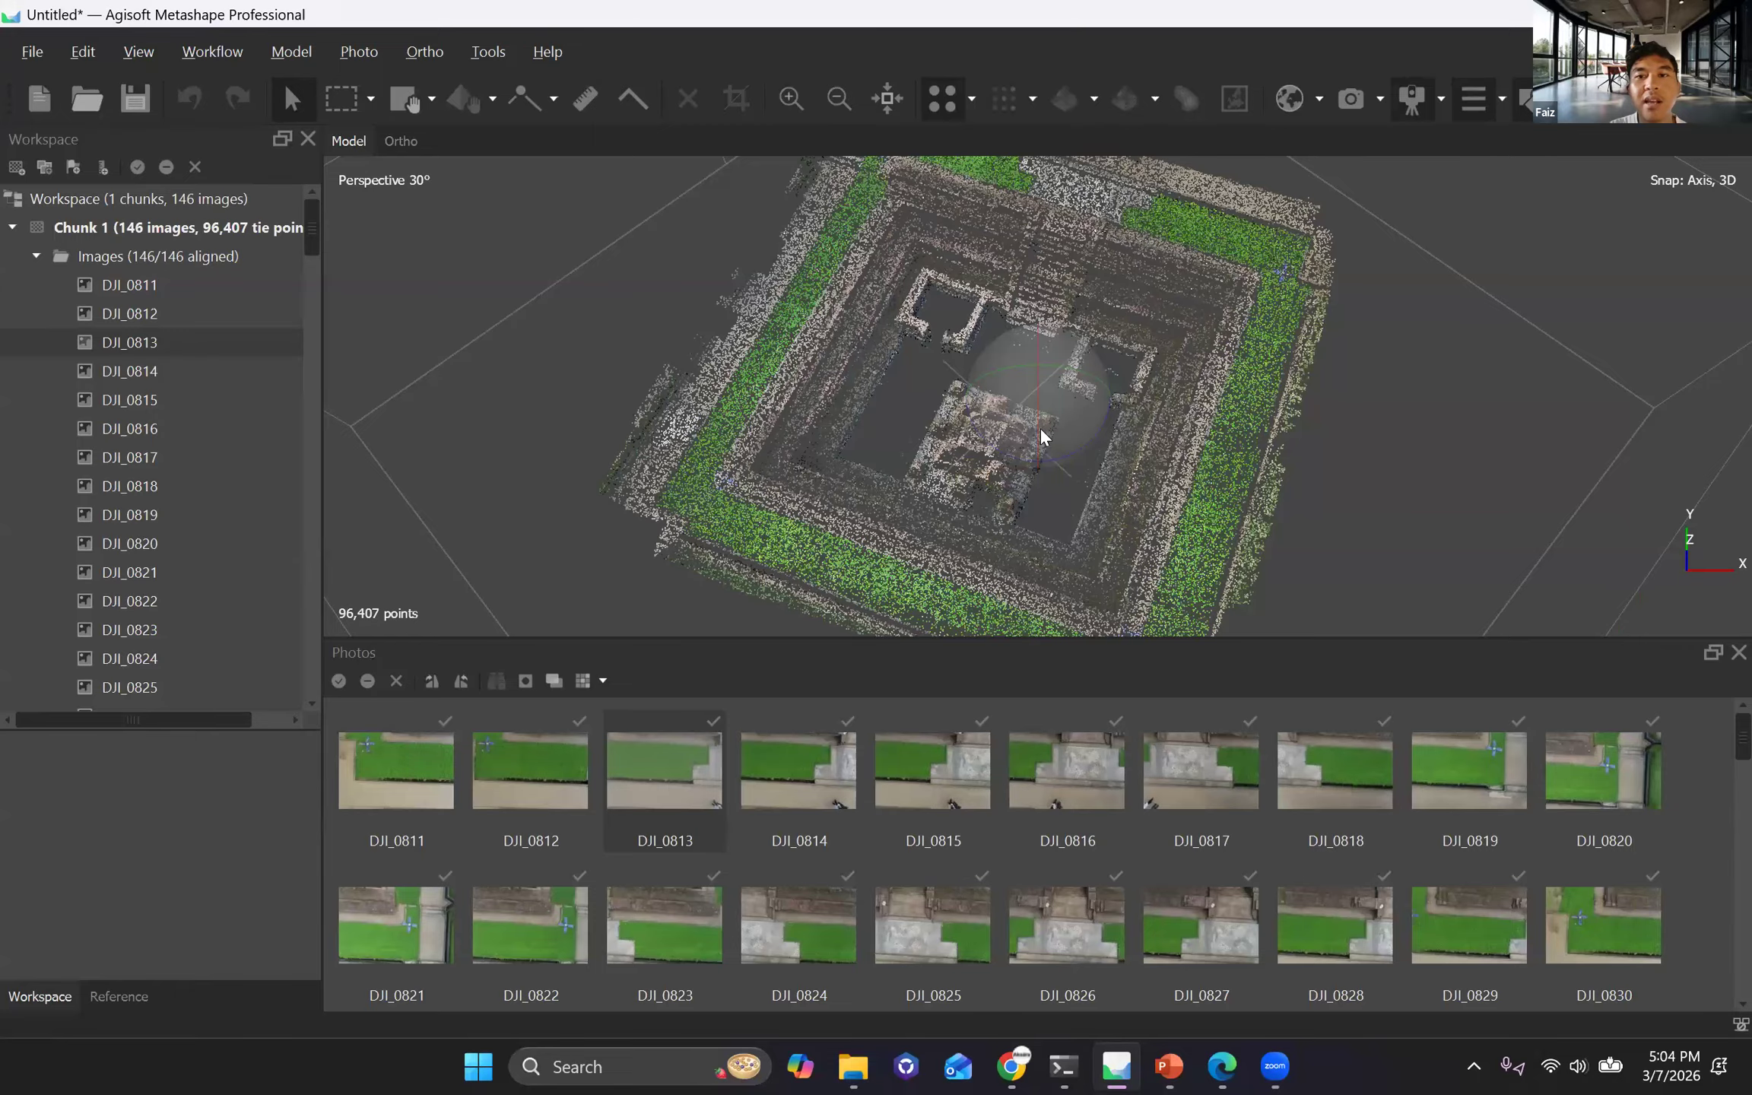
{"action": "left_click_drag", "start_coordinate": [1043, 427], "coordinate": [694, 319]}
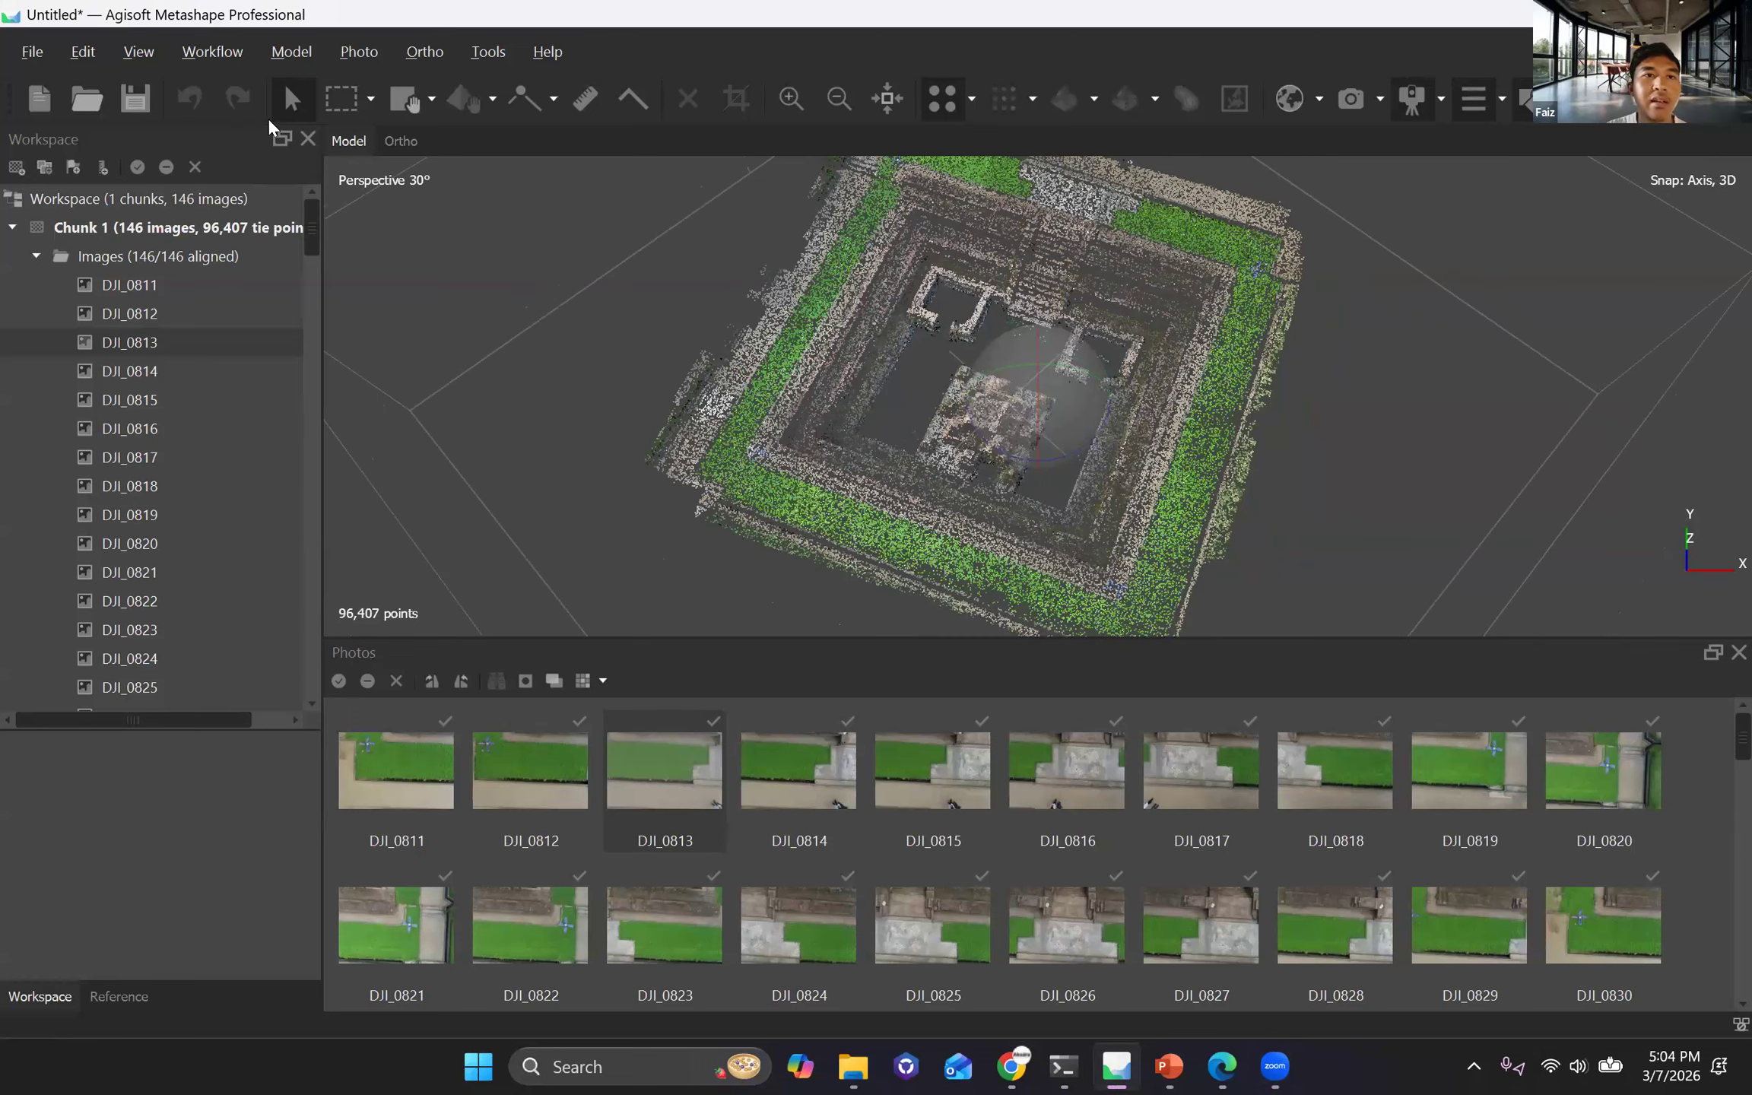
{"action": "scroll", "coordinate": [38, 256], "scroll_direction": "up", "scroll_amount": 2}
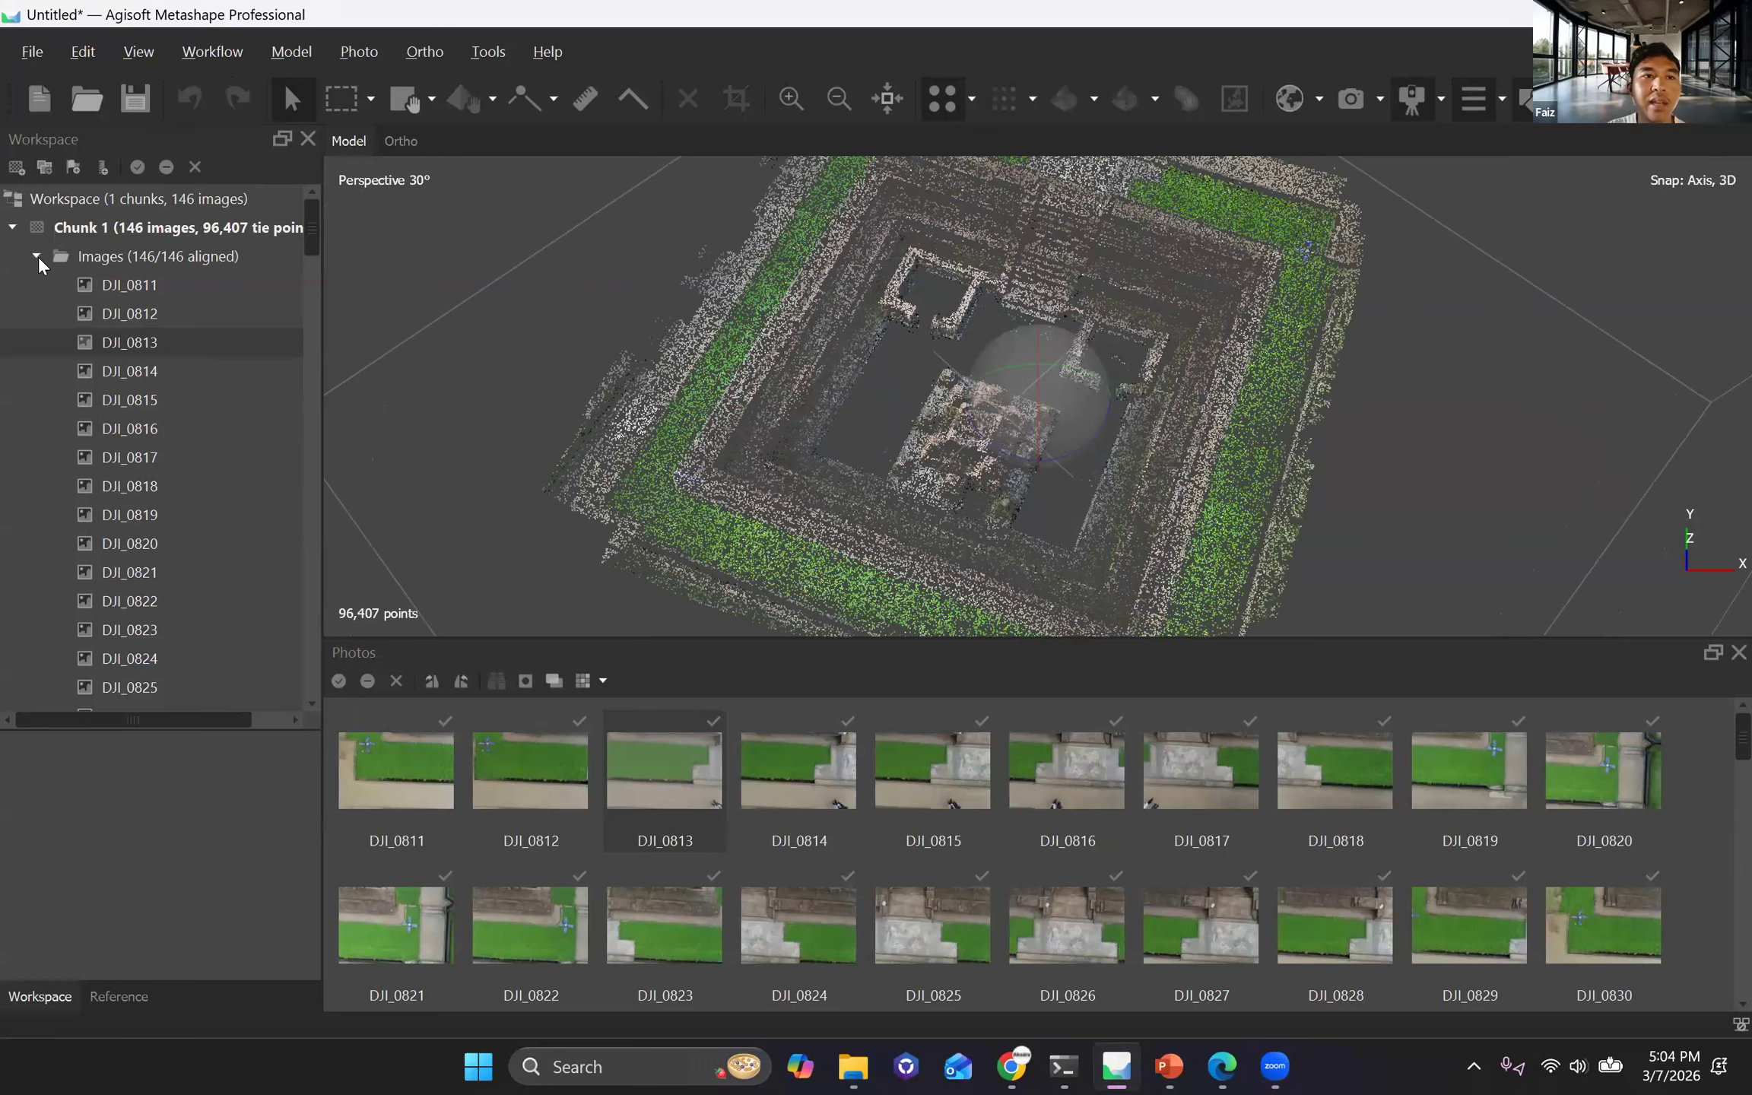
Collapse the Images group in the workspace tree and review the Components and Tie Points entries under Chunk 1.
{"action": "left_click", "coordinate": [42, 254]}
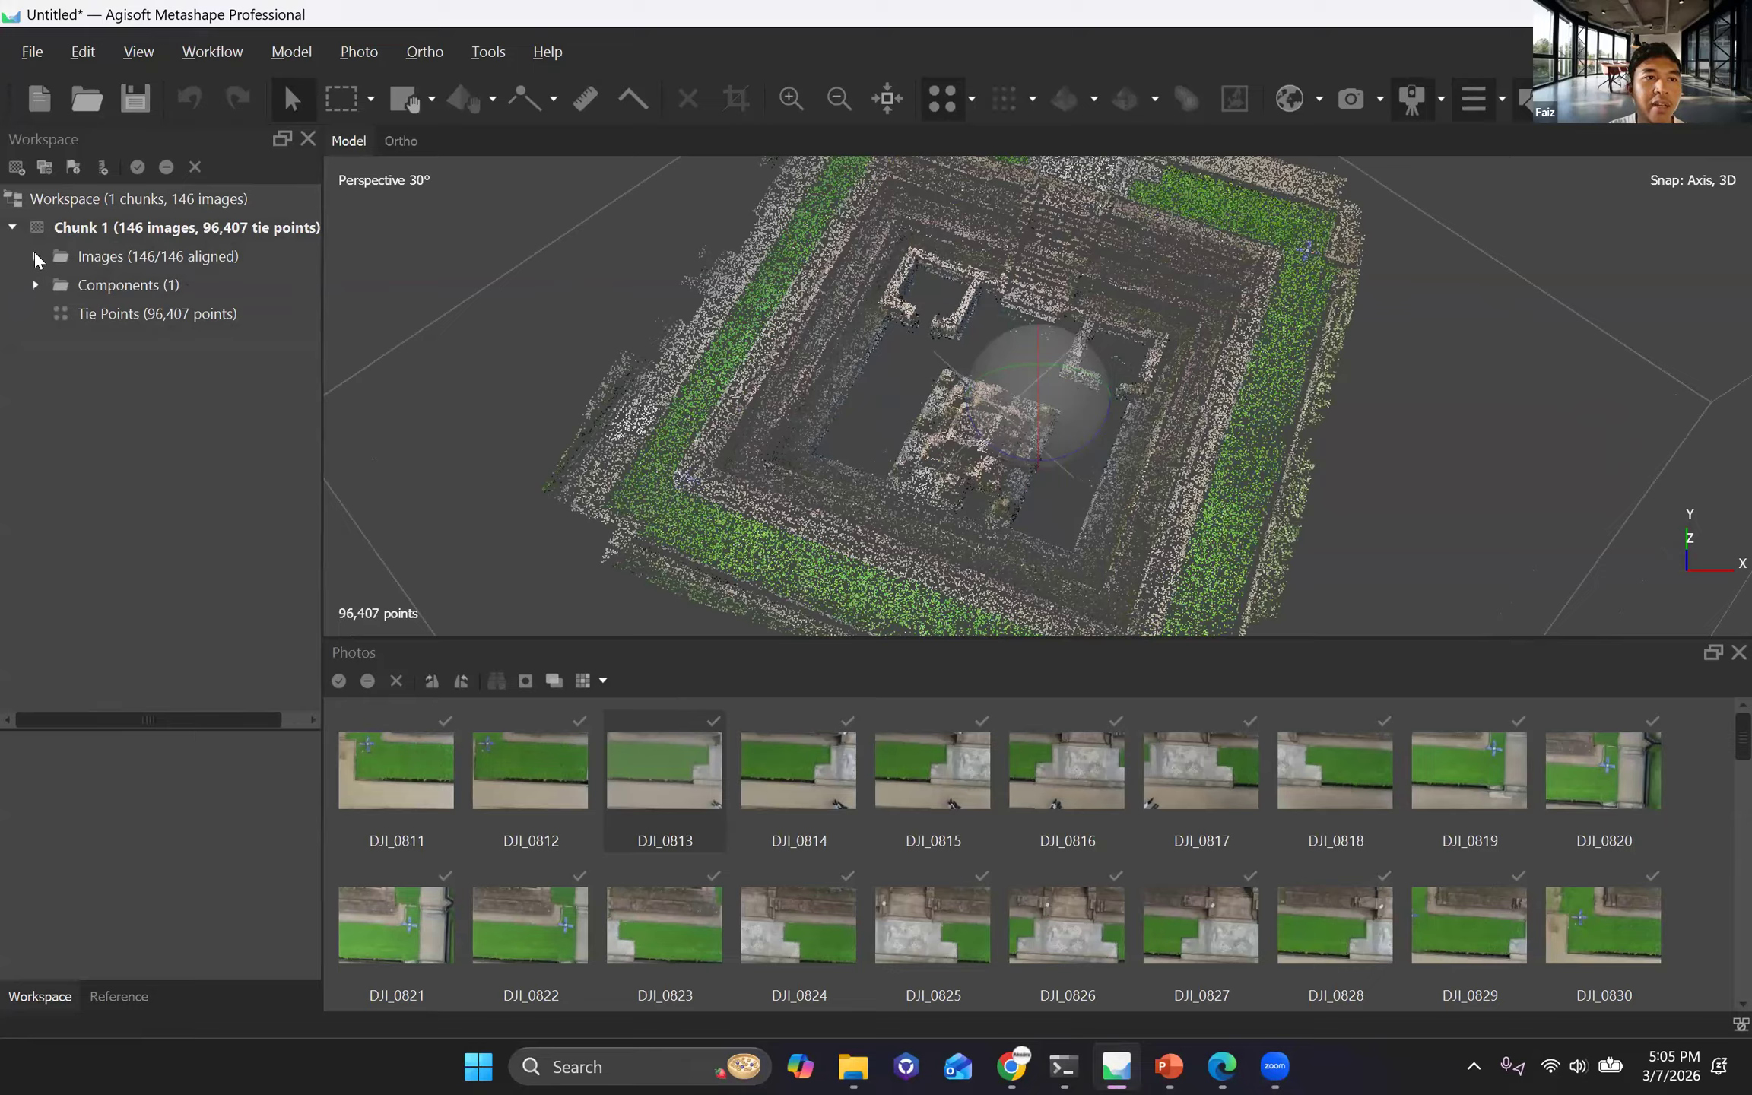
{"action": "left_click", "coordinate": [12, 228]}
{"action": "left_click", "coordinate": [12, 228]}
{"action": "left_click", "coordinate": [12, 228]}
{"action": "left_click", "coordinate": [12, 228]}
{"action": "left_click", "coordinate": [12, 228]}
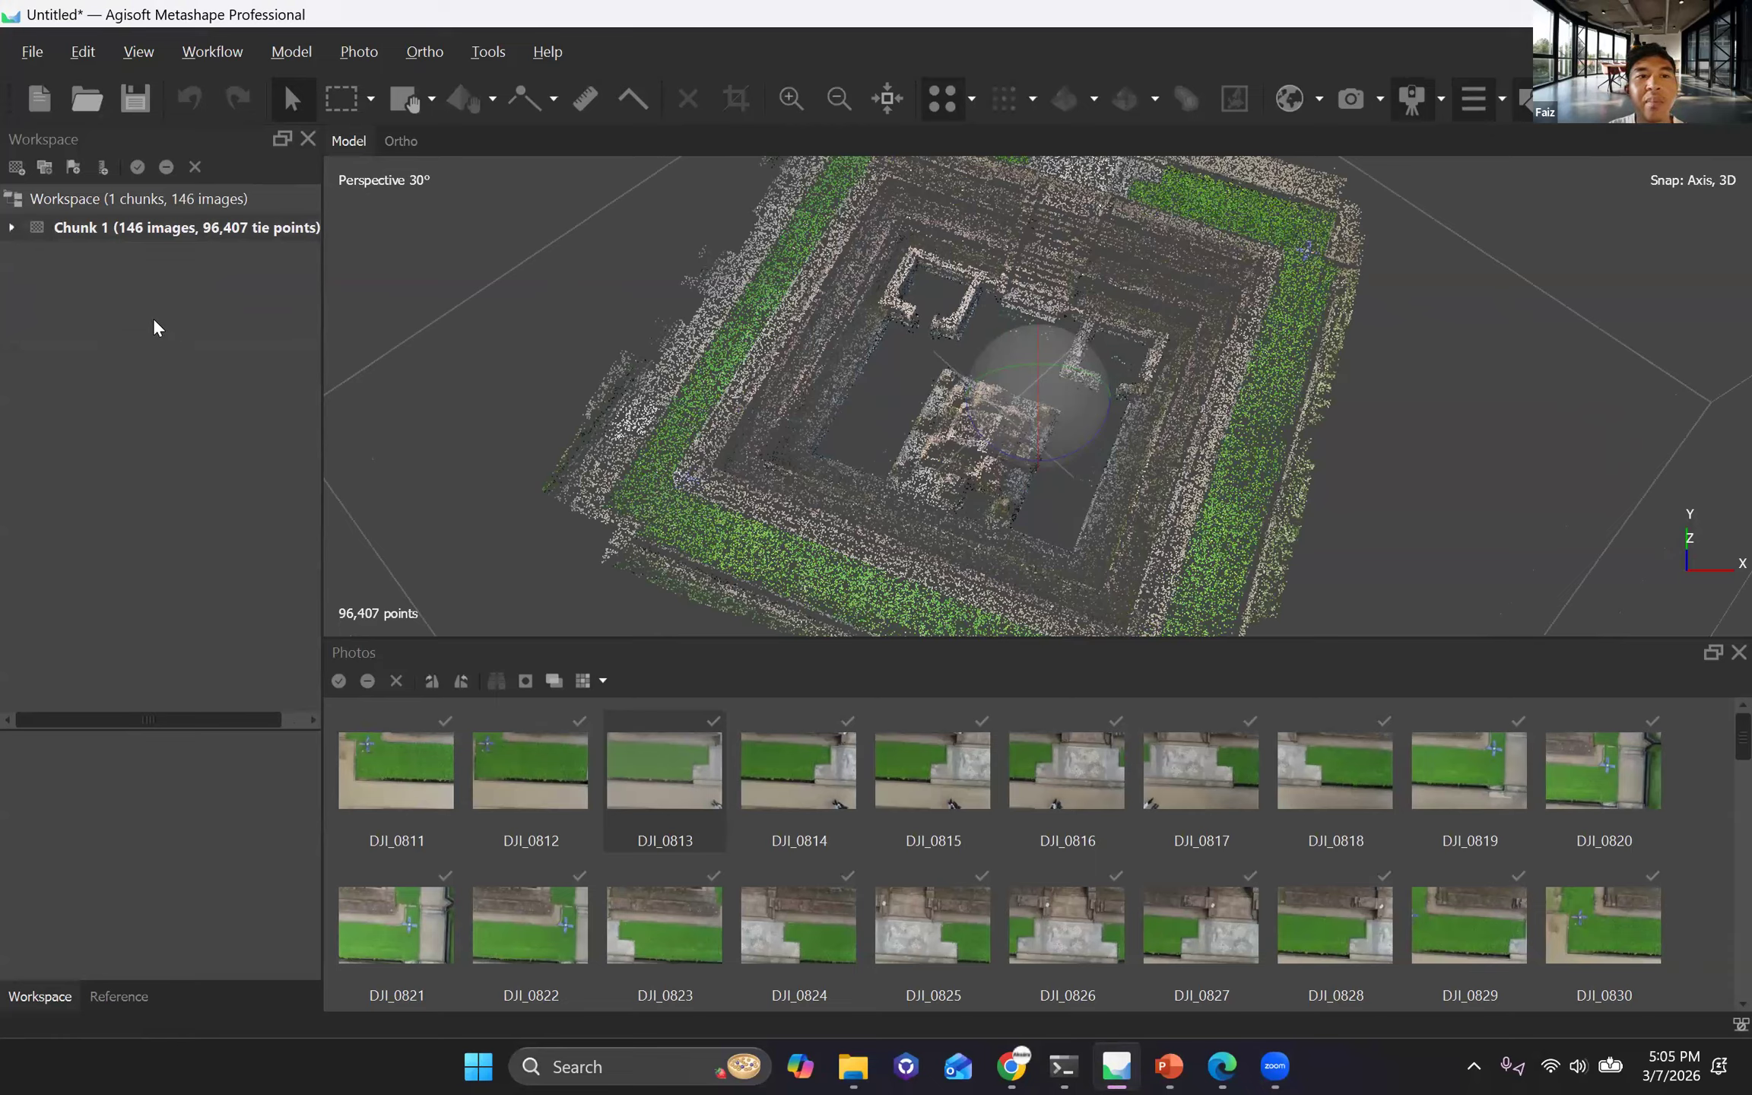
{"action": "left_click", "coordinate": [210, 320]}
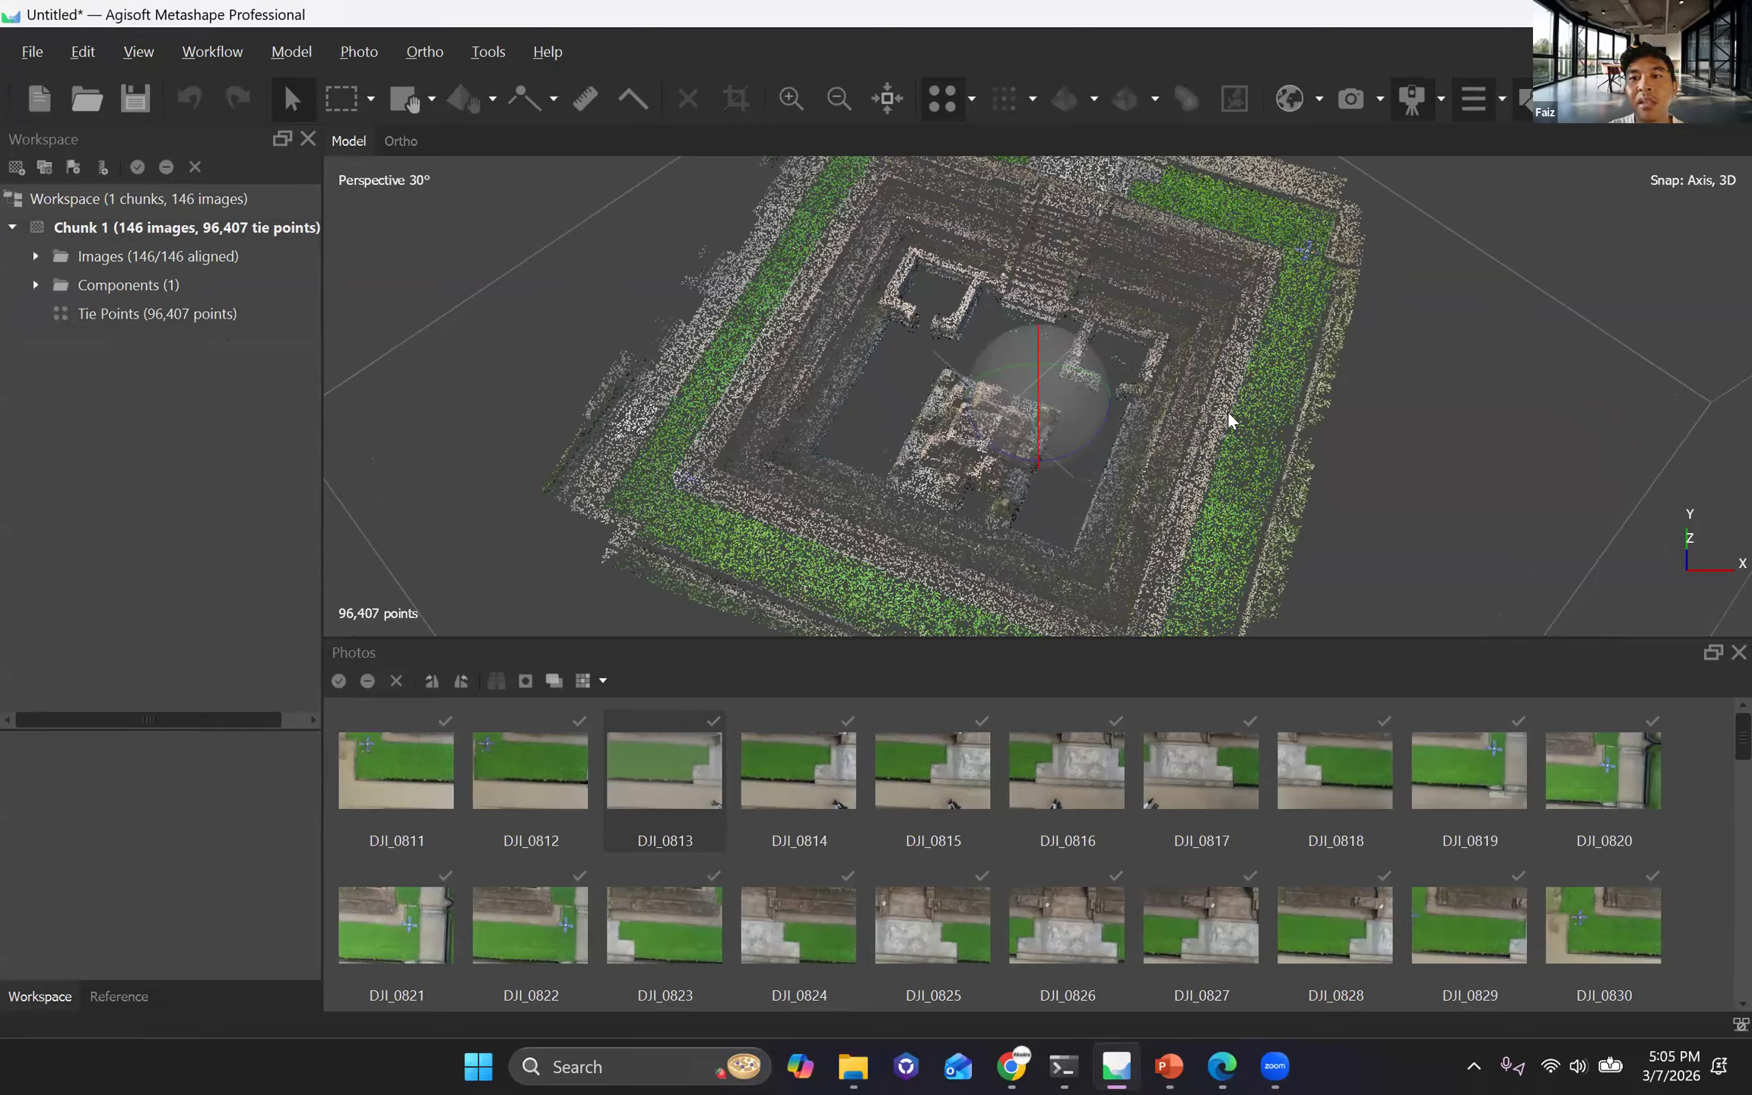
Examine the tie point cloud's density and depth up close around the central structure and as a whole from oblique views.
{"action": "left_click_drag", "start_coordinate": [996, 410], "coordinate": [1033, 442]}
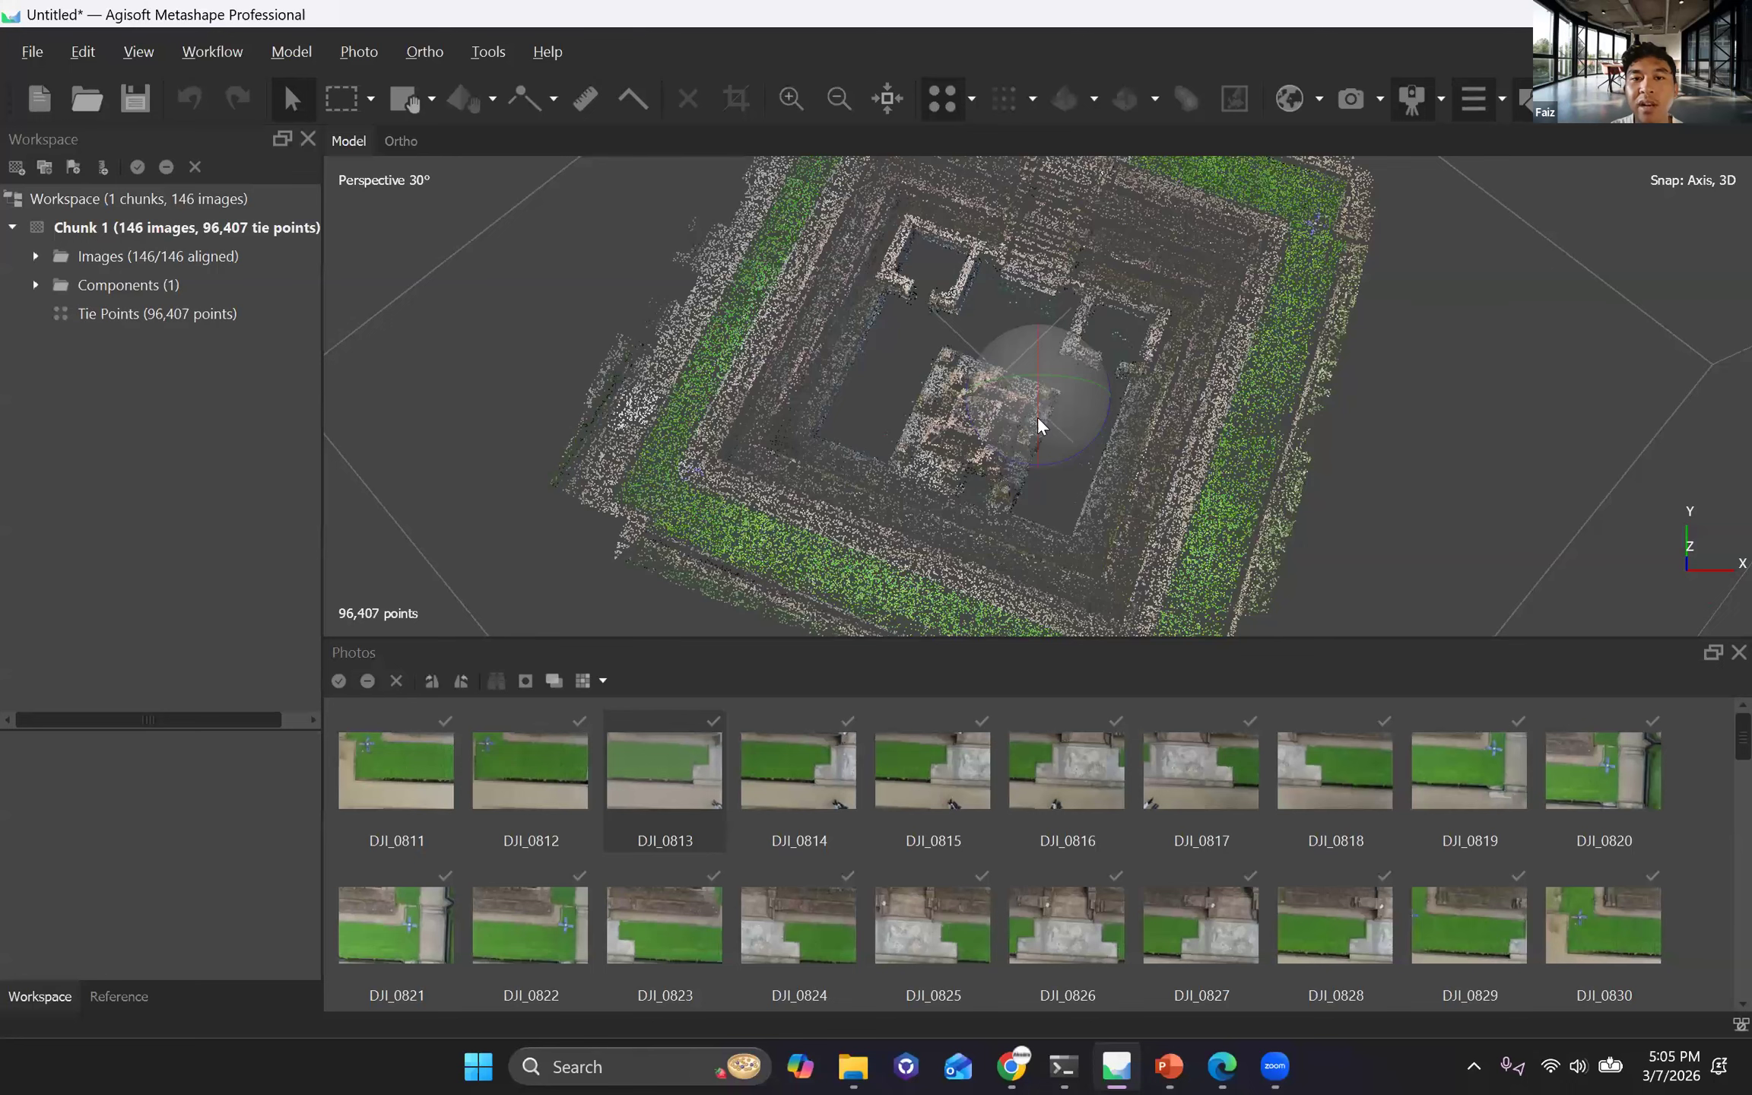
{"action": "scroll", "coordinate": [1038, 423], "scroll_direction": "up", "scroll_amount": 5}
{"action": "scroll", "coordinate": [1039, 423], "scroll_direction": "up", "scroll_amount": 3}
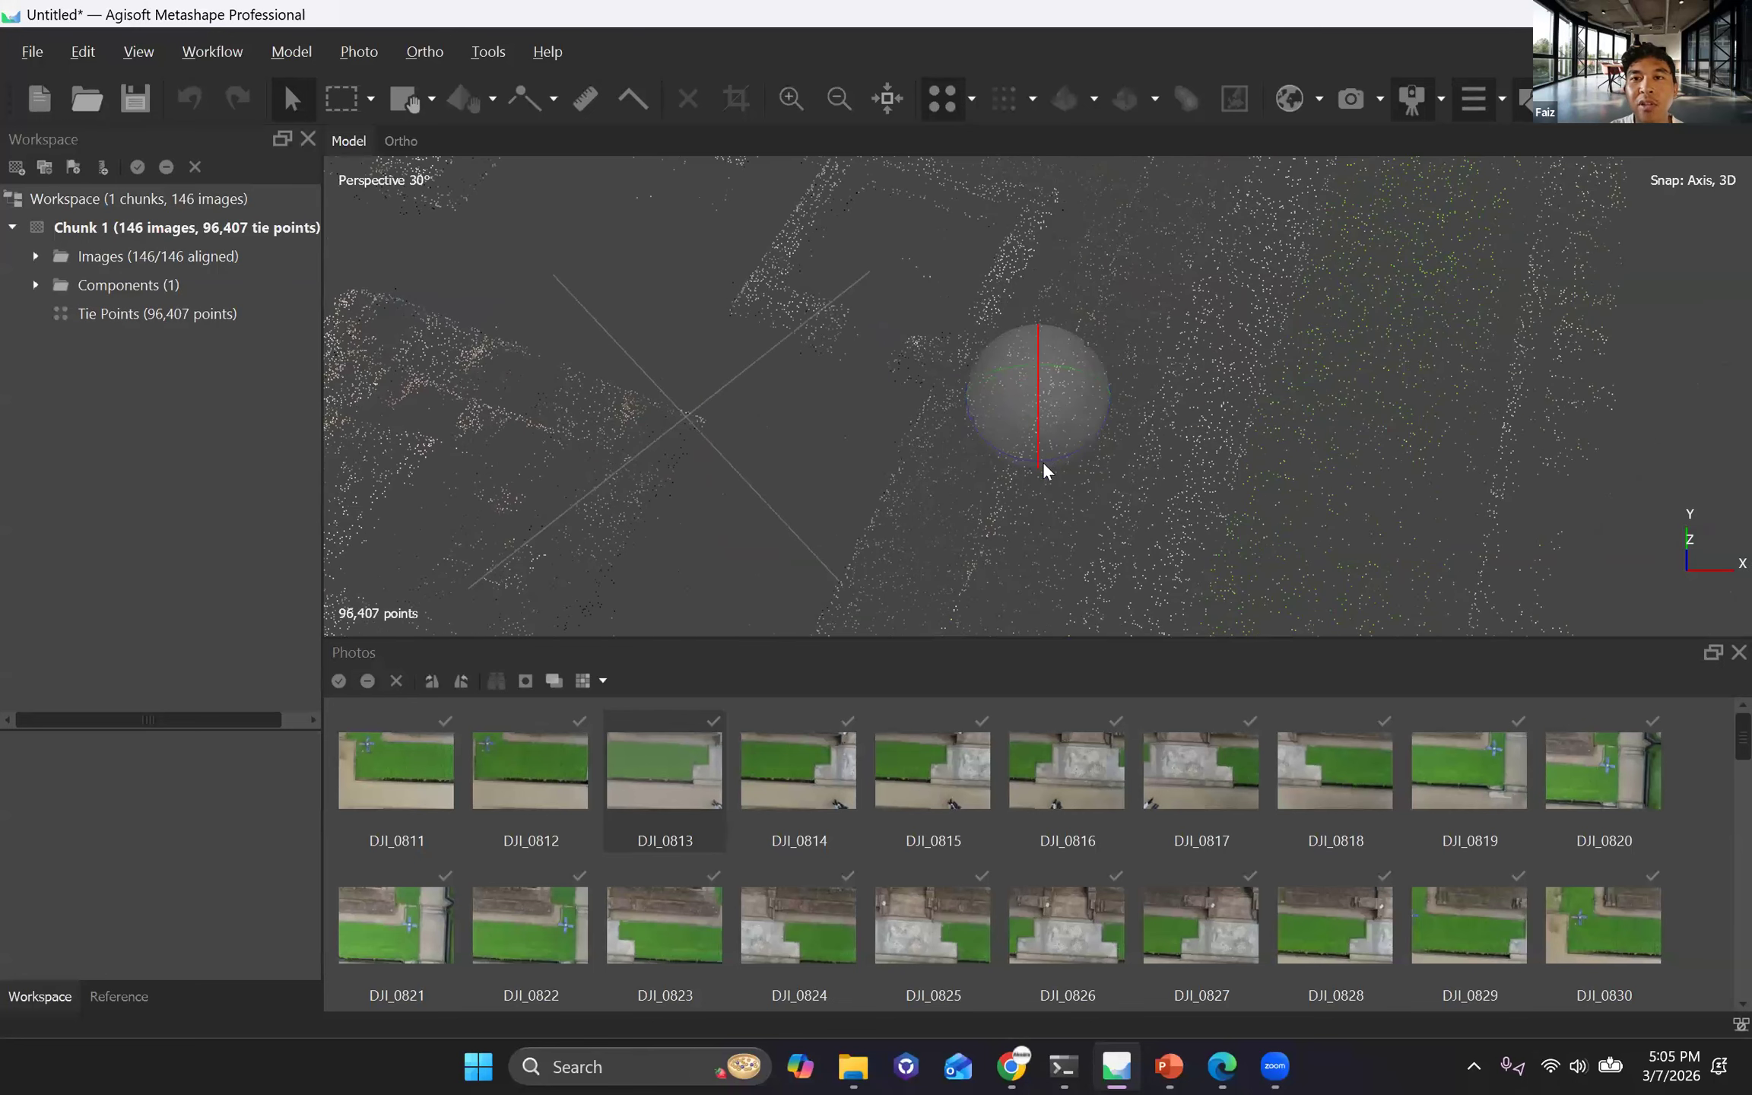
{"action": "scroll", "coordinate": [1039, 403], "scroll_direction": "down", "scroll_amount": 10}
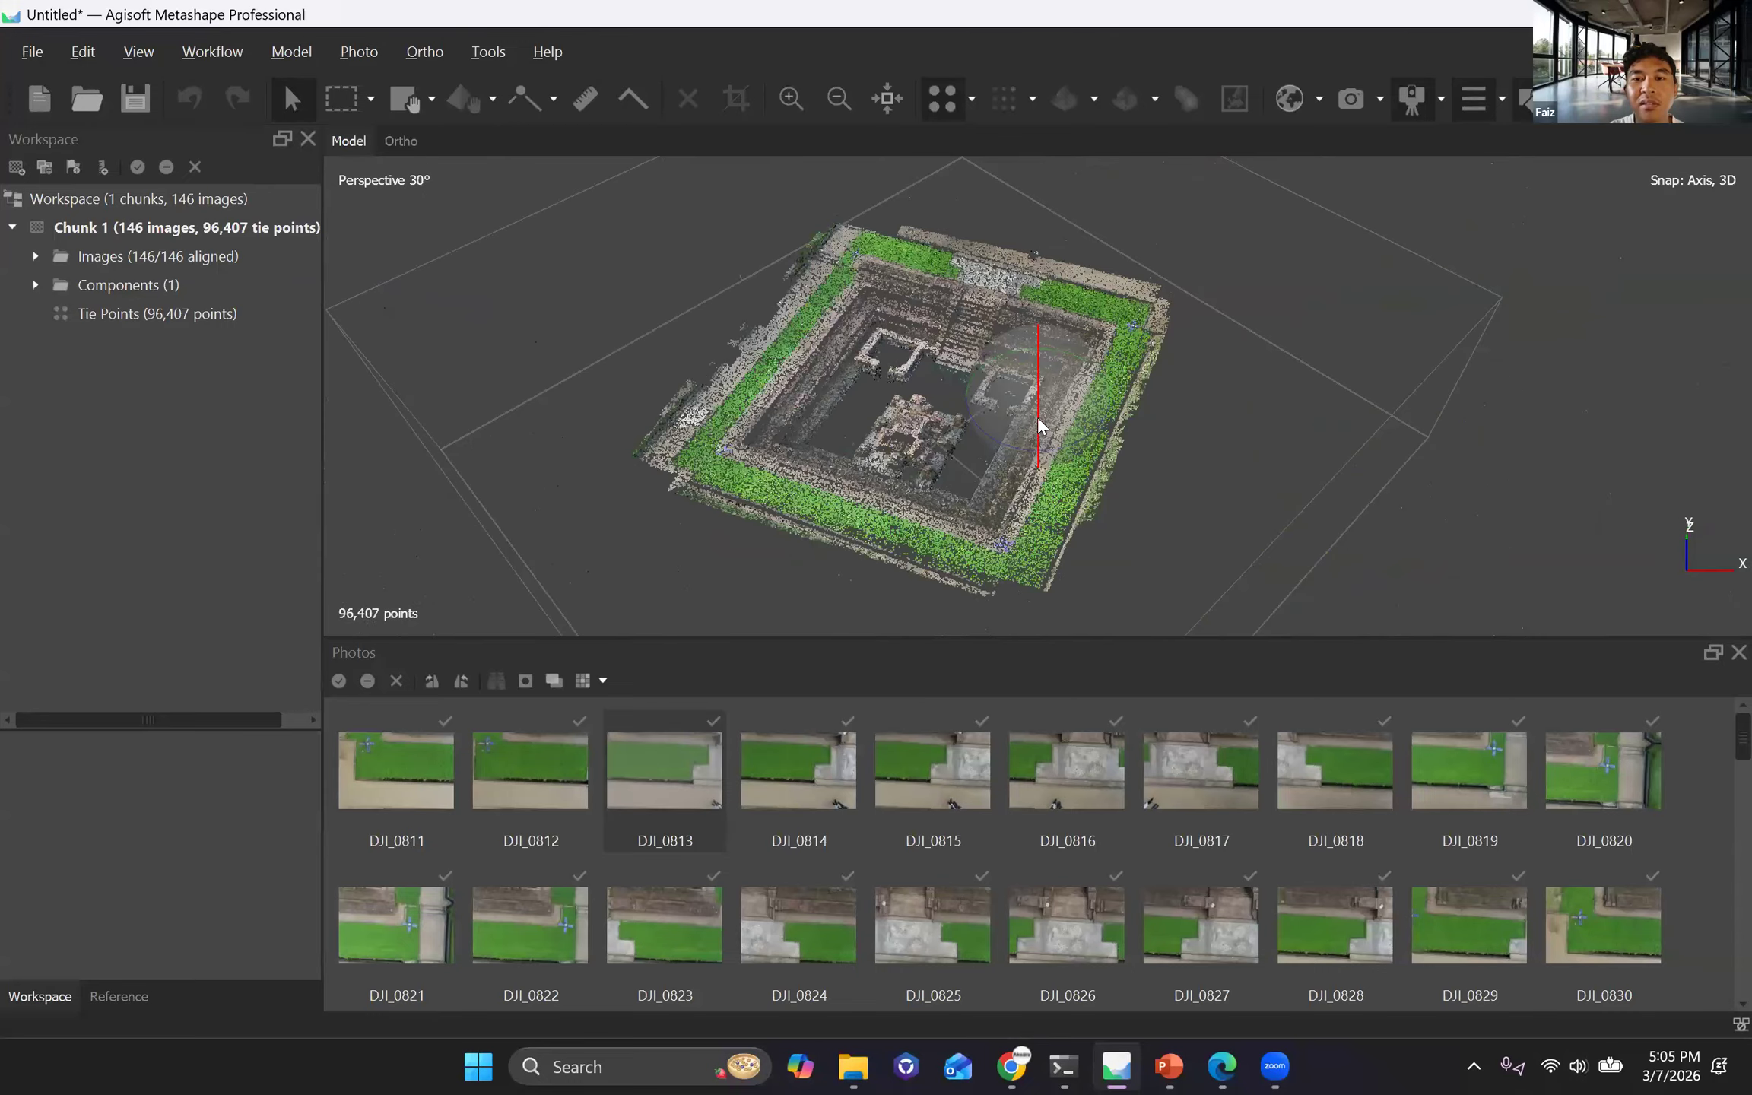
{"action": "left_click_drag", "start_coordinate": [1038, 405], "coordinate": [1044, 396]}
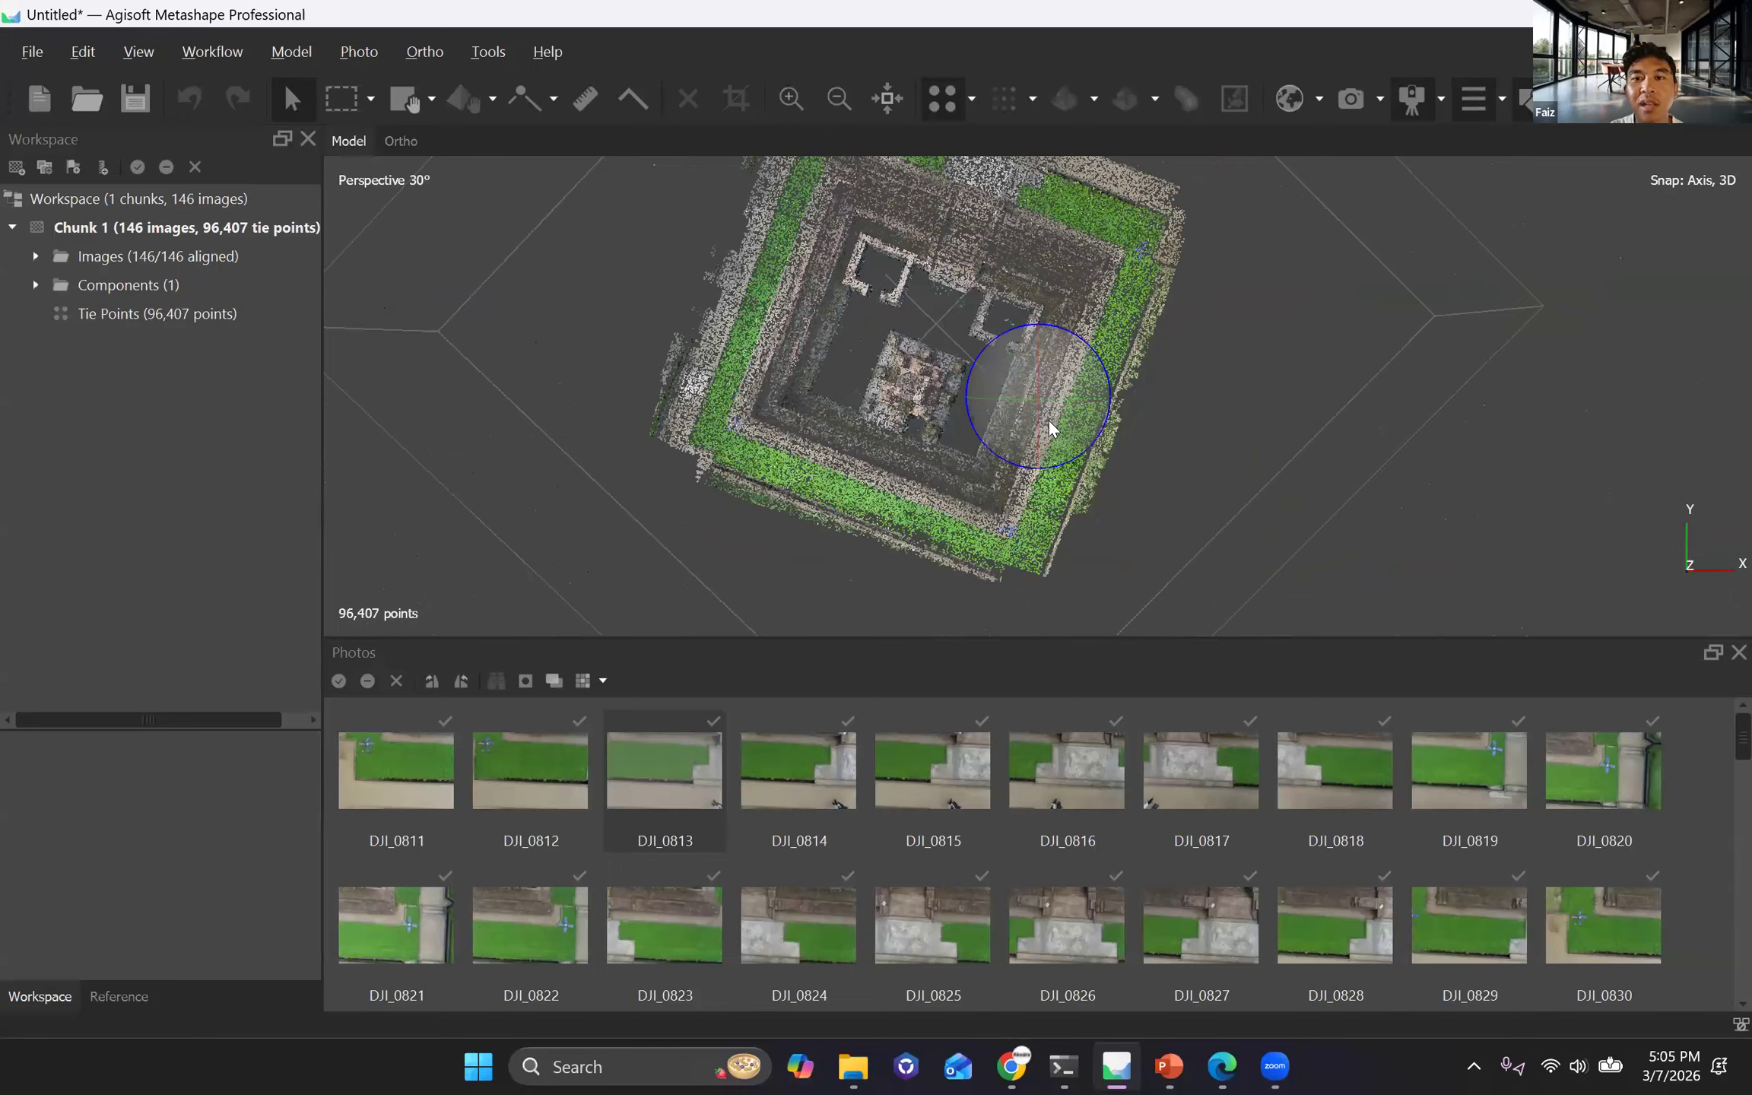
{"action": "left_click_drag", "start_coordinate": [1049, 430], "coordinate": [962, 322]}
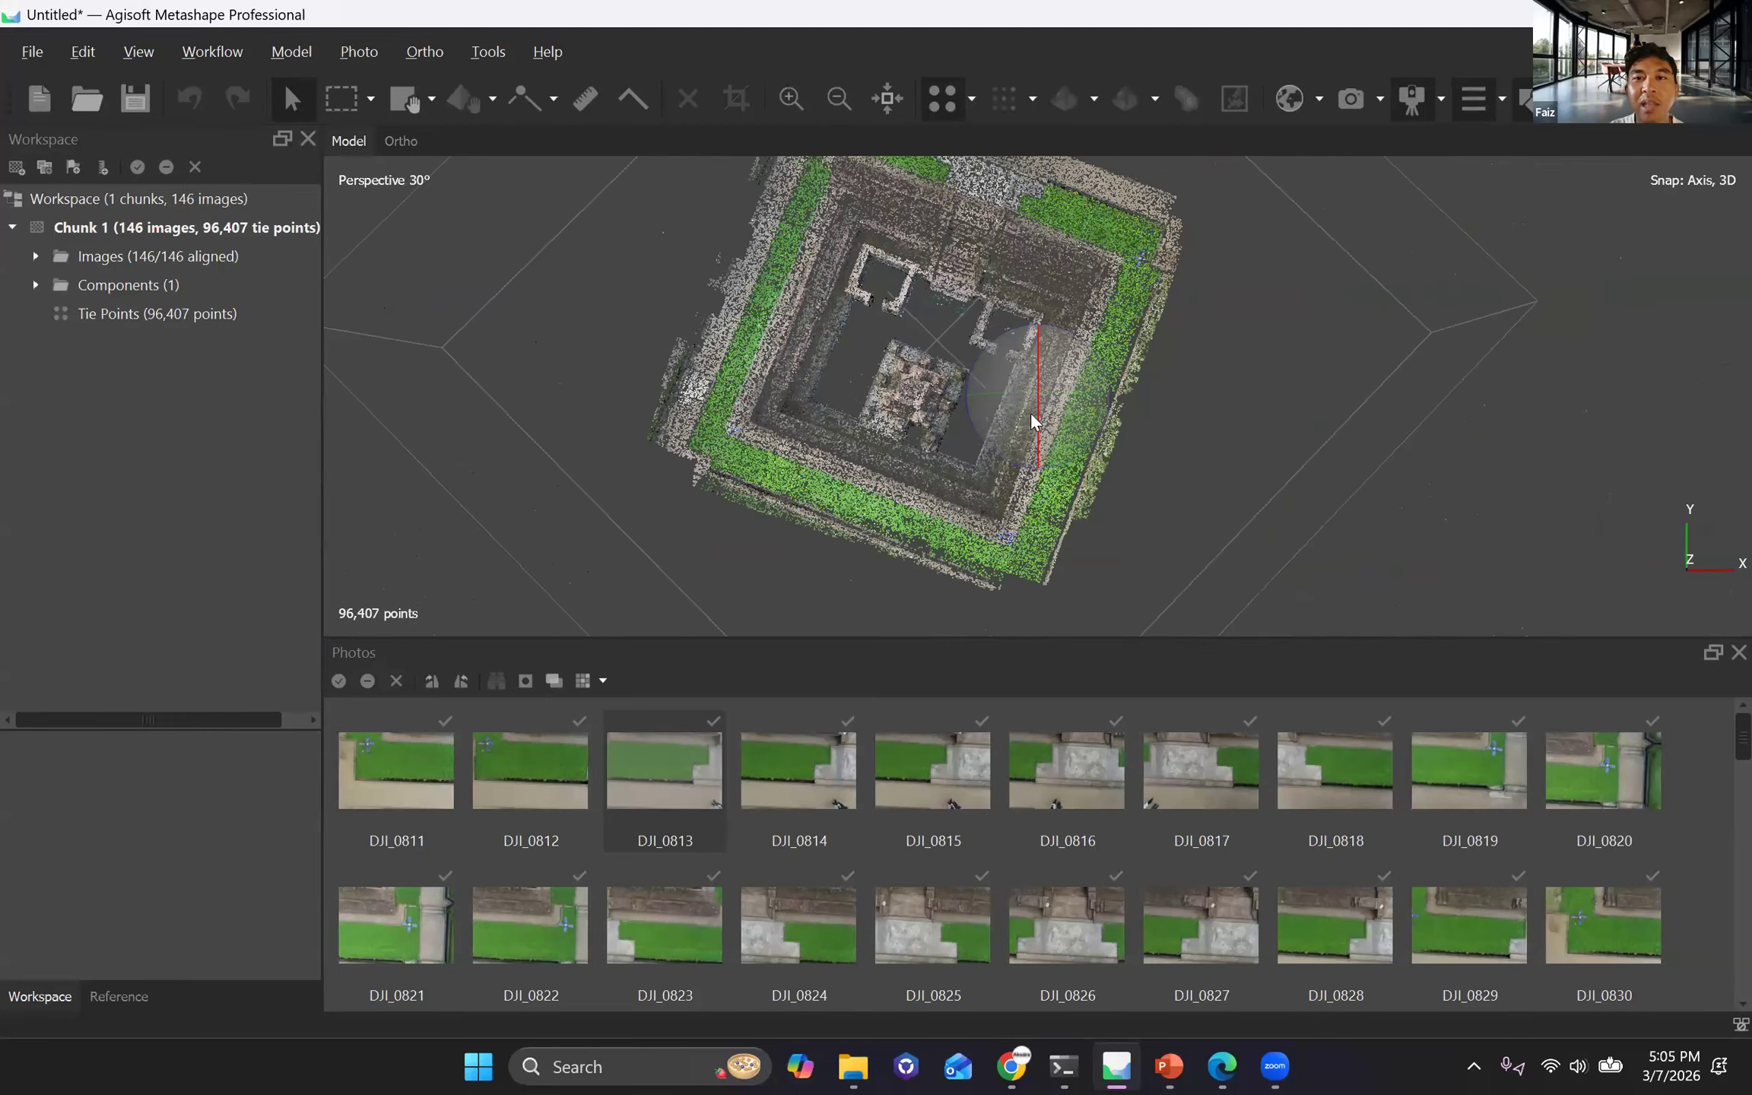
{"action": "left_click_drag", "start_coordinate": [1042, 445], "coordinate": [1039, 424]}
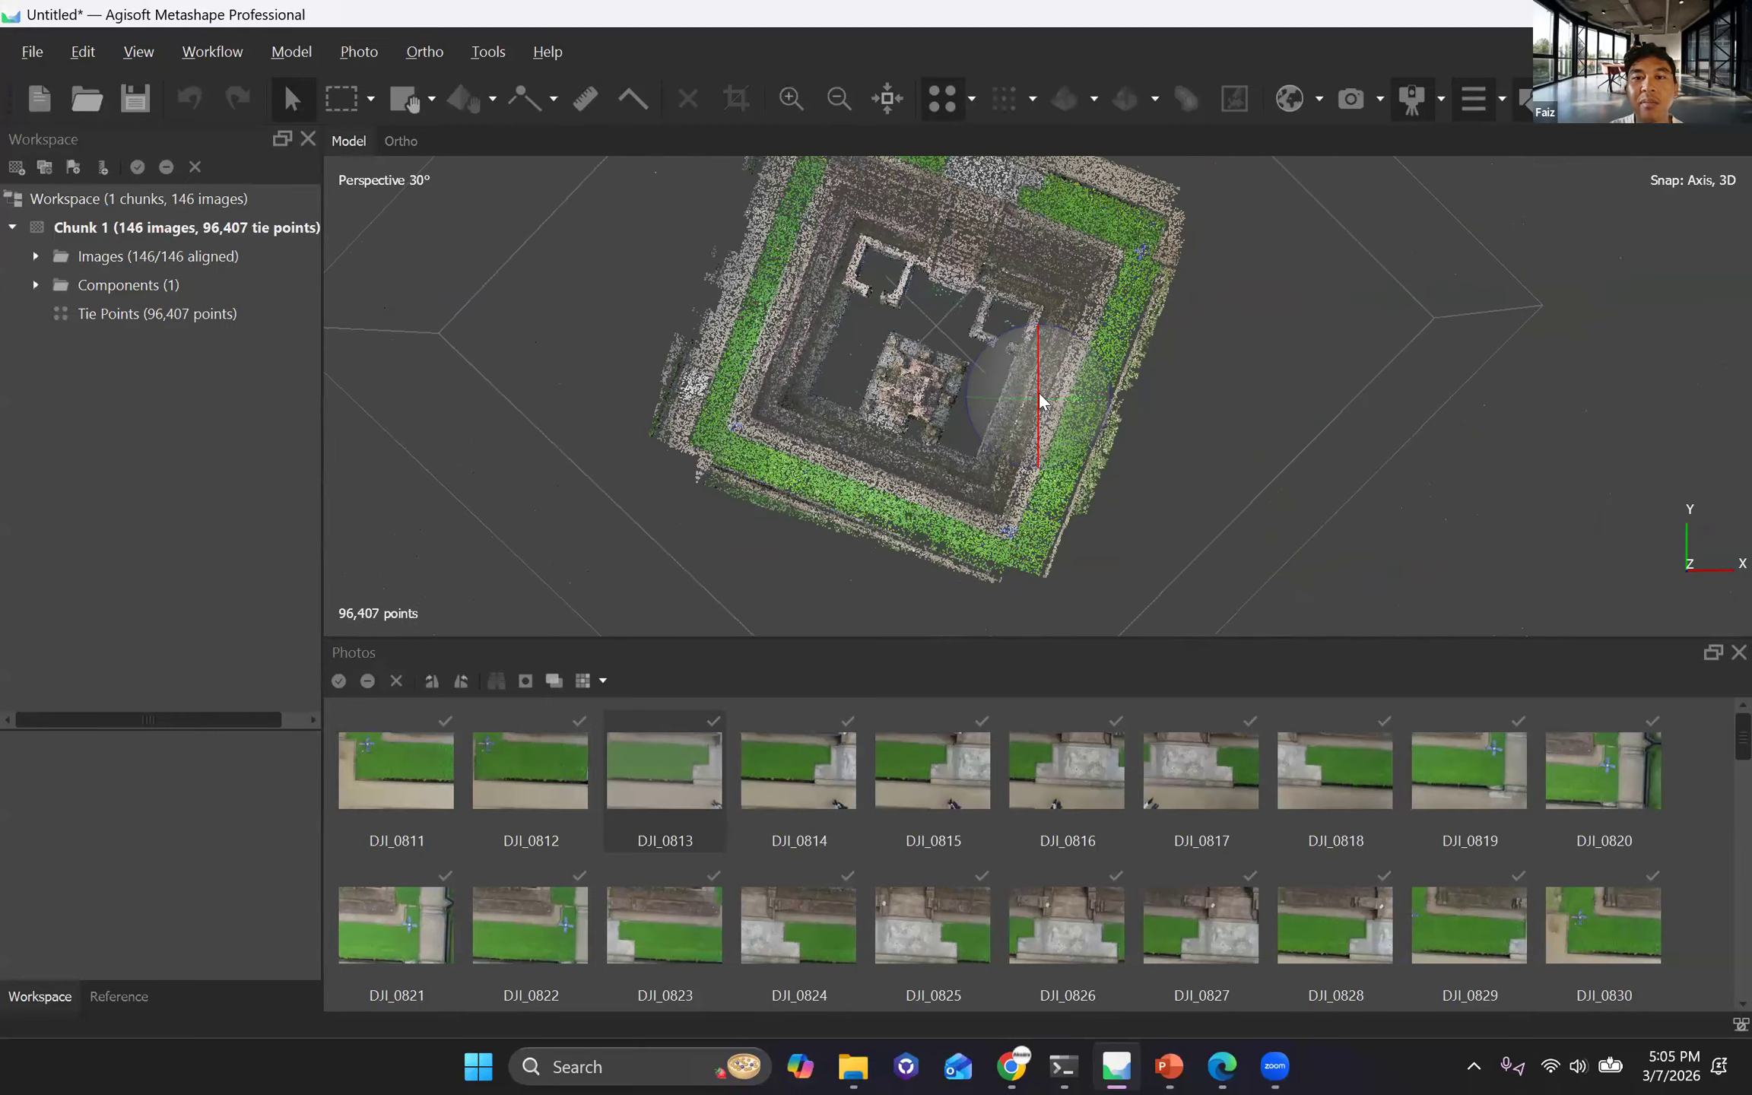
{"action": "scroll", "coordinate": [1042, 434], "scroll_direction": "up", "scroll_amount": 5}
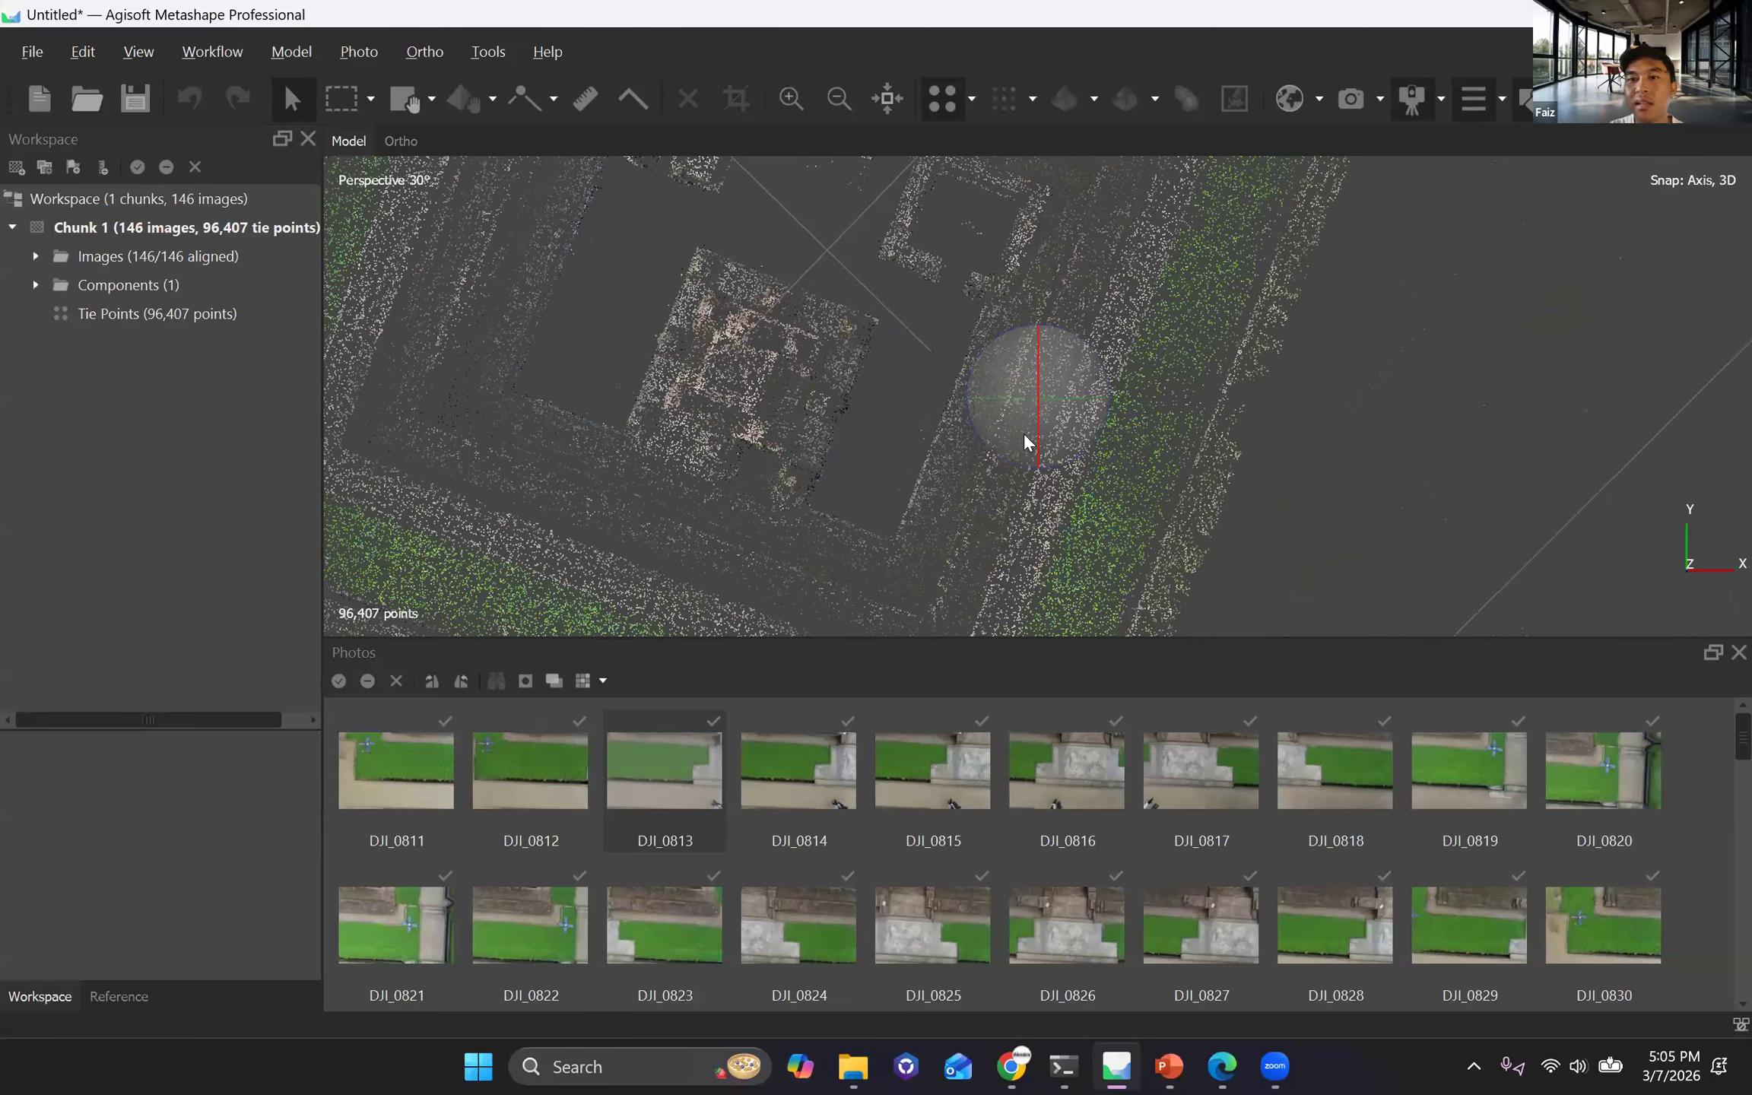
{"action": "left_click_drag", "start_coordinate": [1037, 422], "coordinate": [1036, 360]}
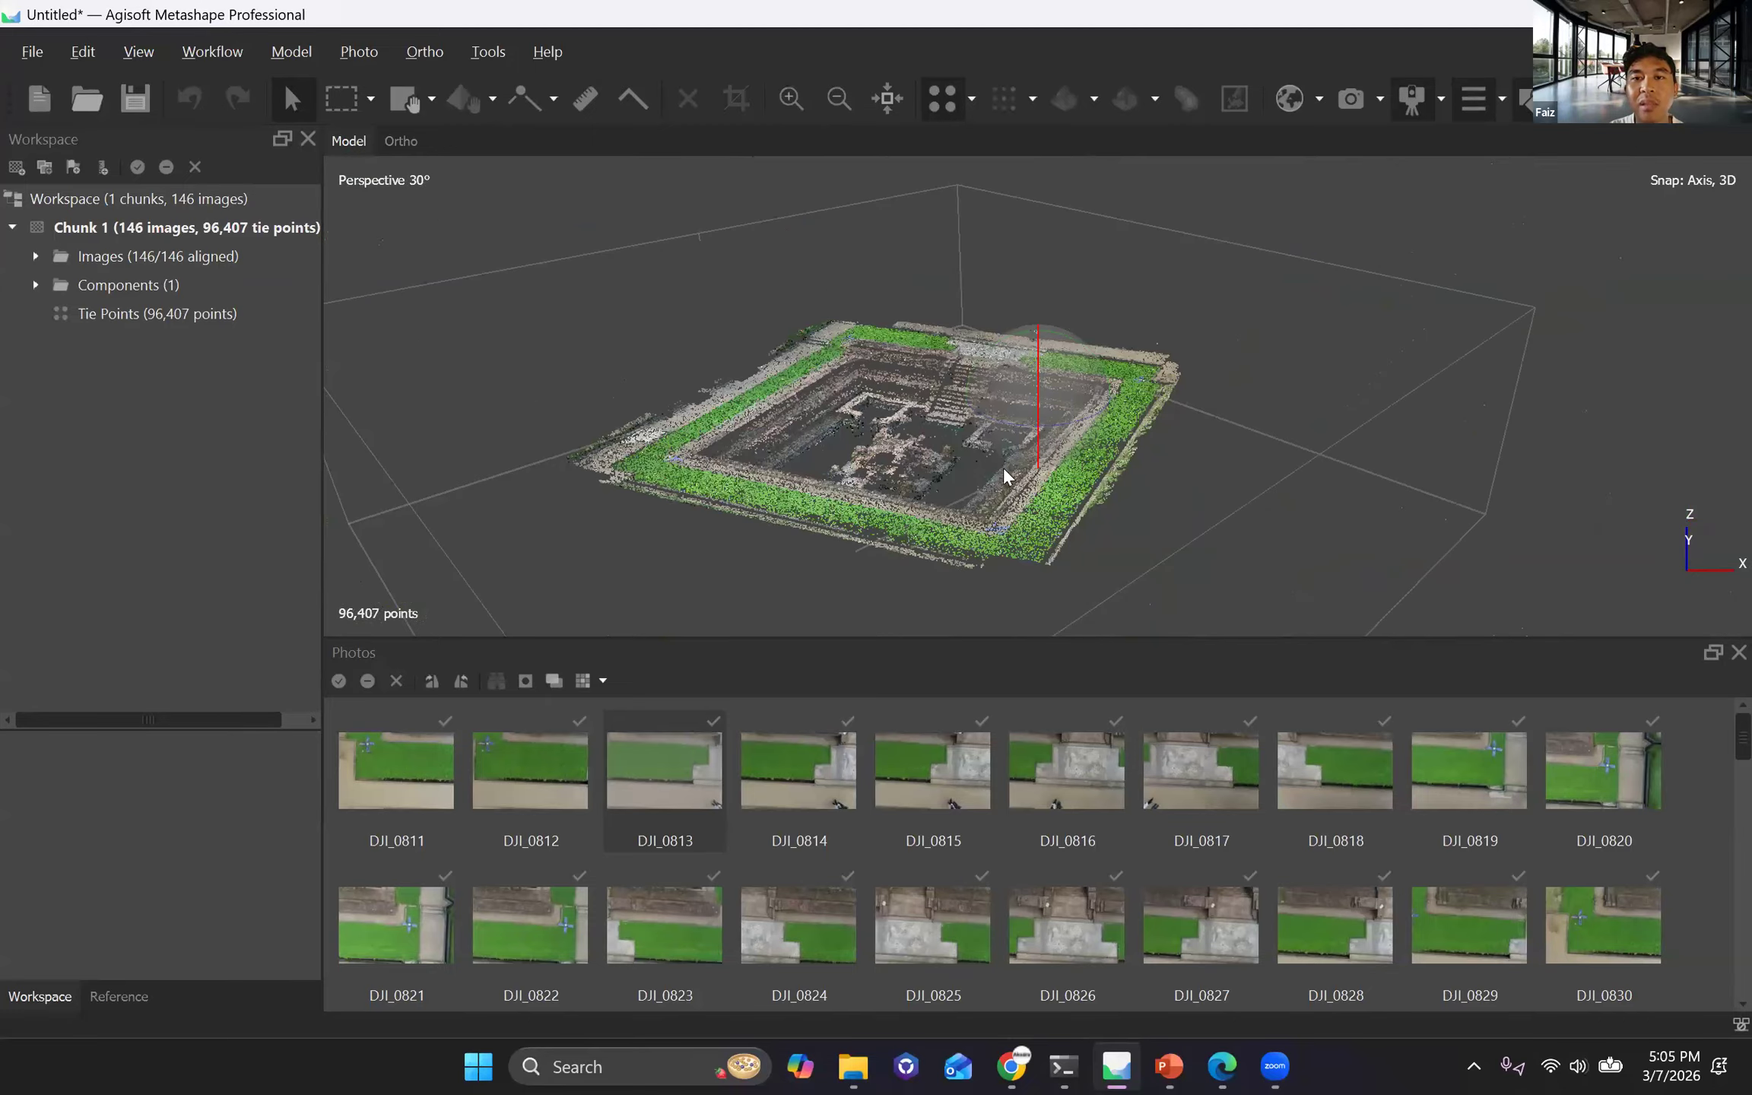
{"action": "left_click_drag", "start_coordinate": [1119, 441], "coordinate": [399, 319]}
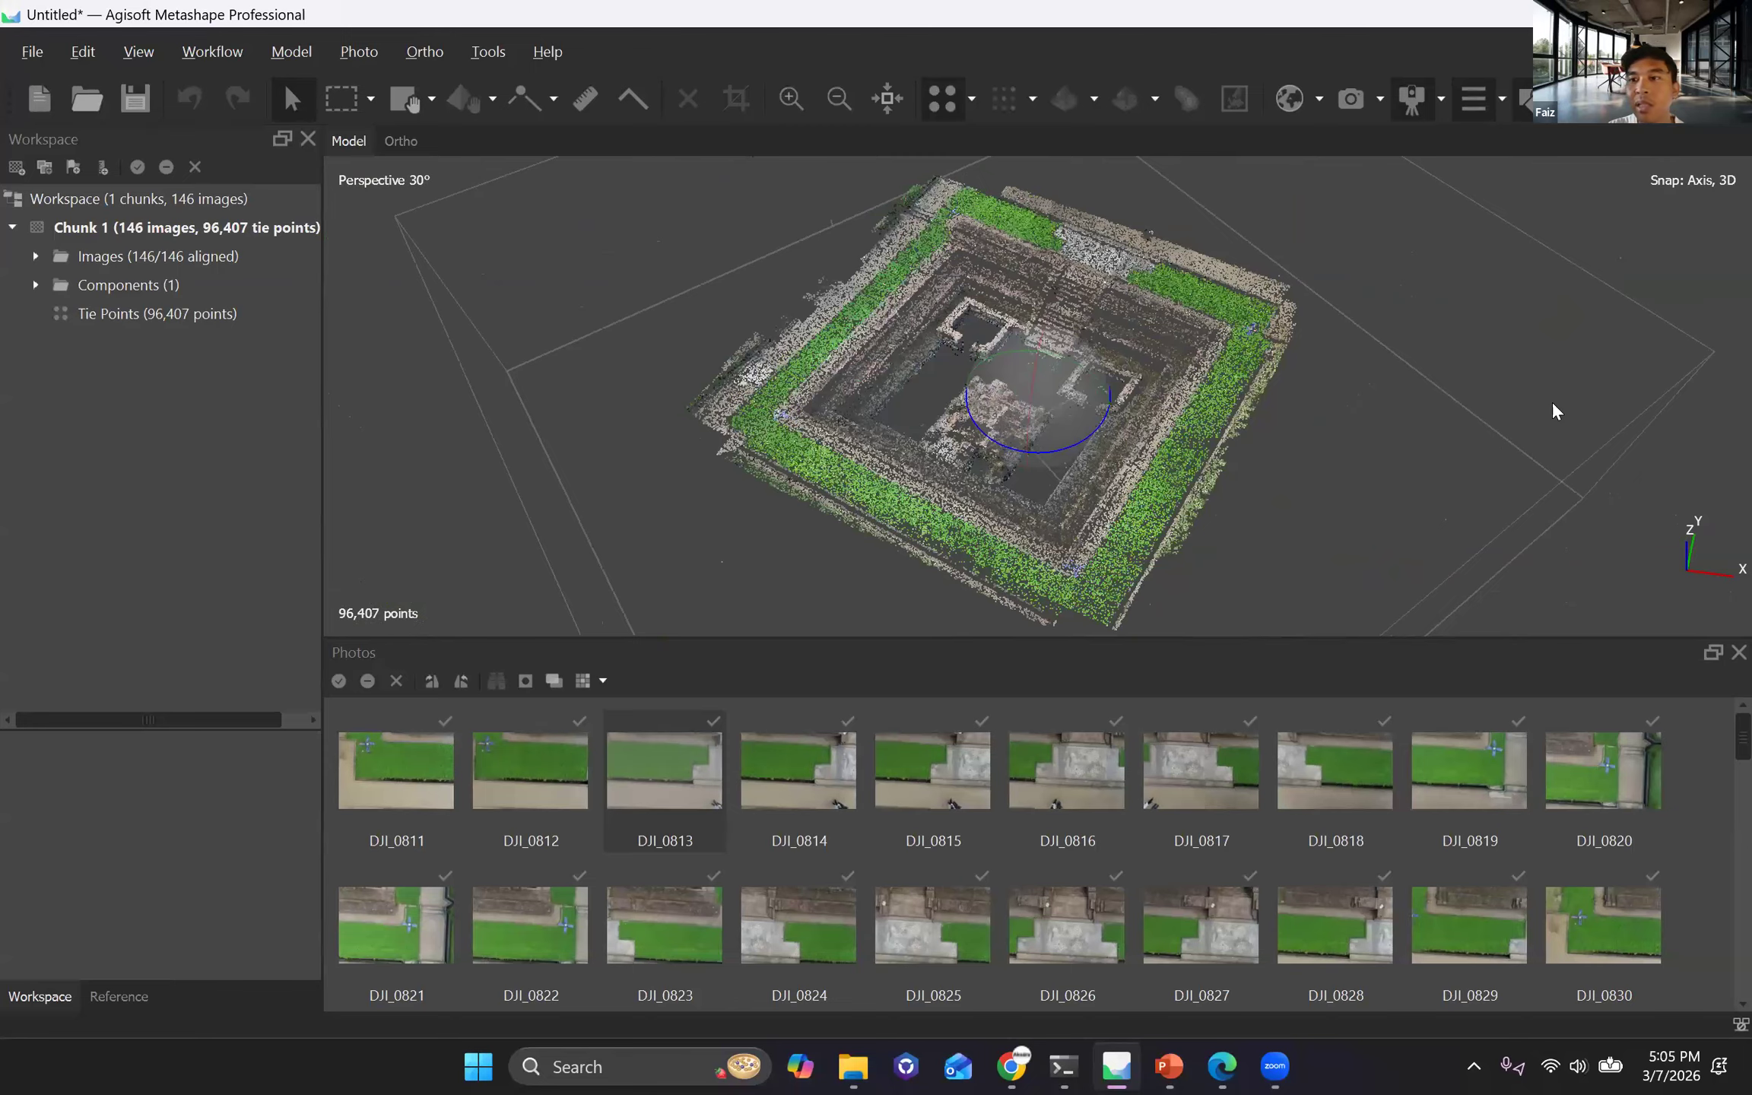
{"action": "scroll", "coordinate": [1585, 432], "scroll_direction": "down", "scroll_amount": 3}
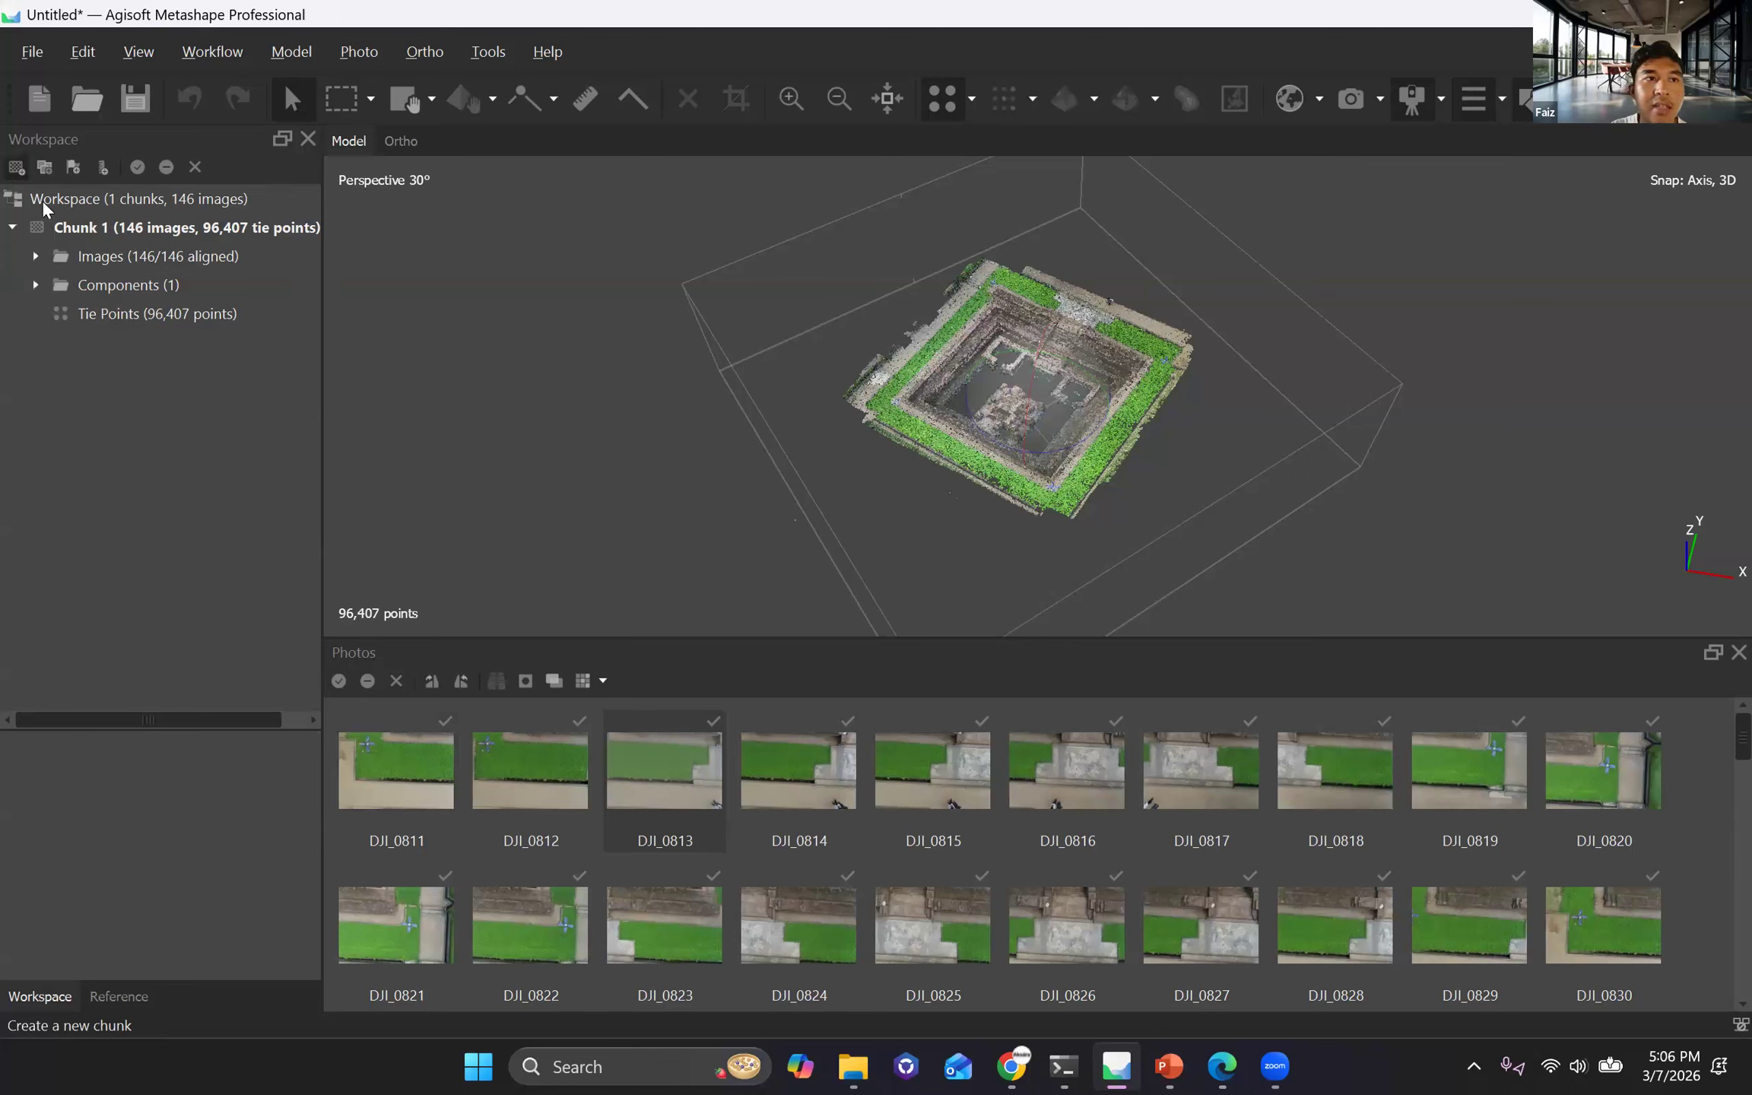
Show the Reference pane and review the cameras' longitude, latitude, accuracy and error columns.
{"action": "left_click", "coordinate": [120, 997]}
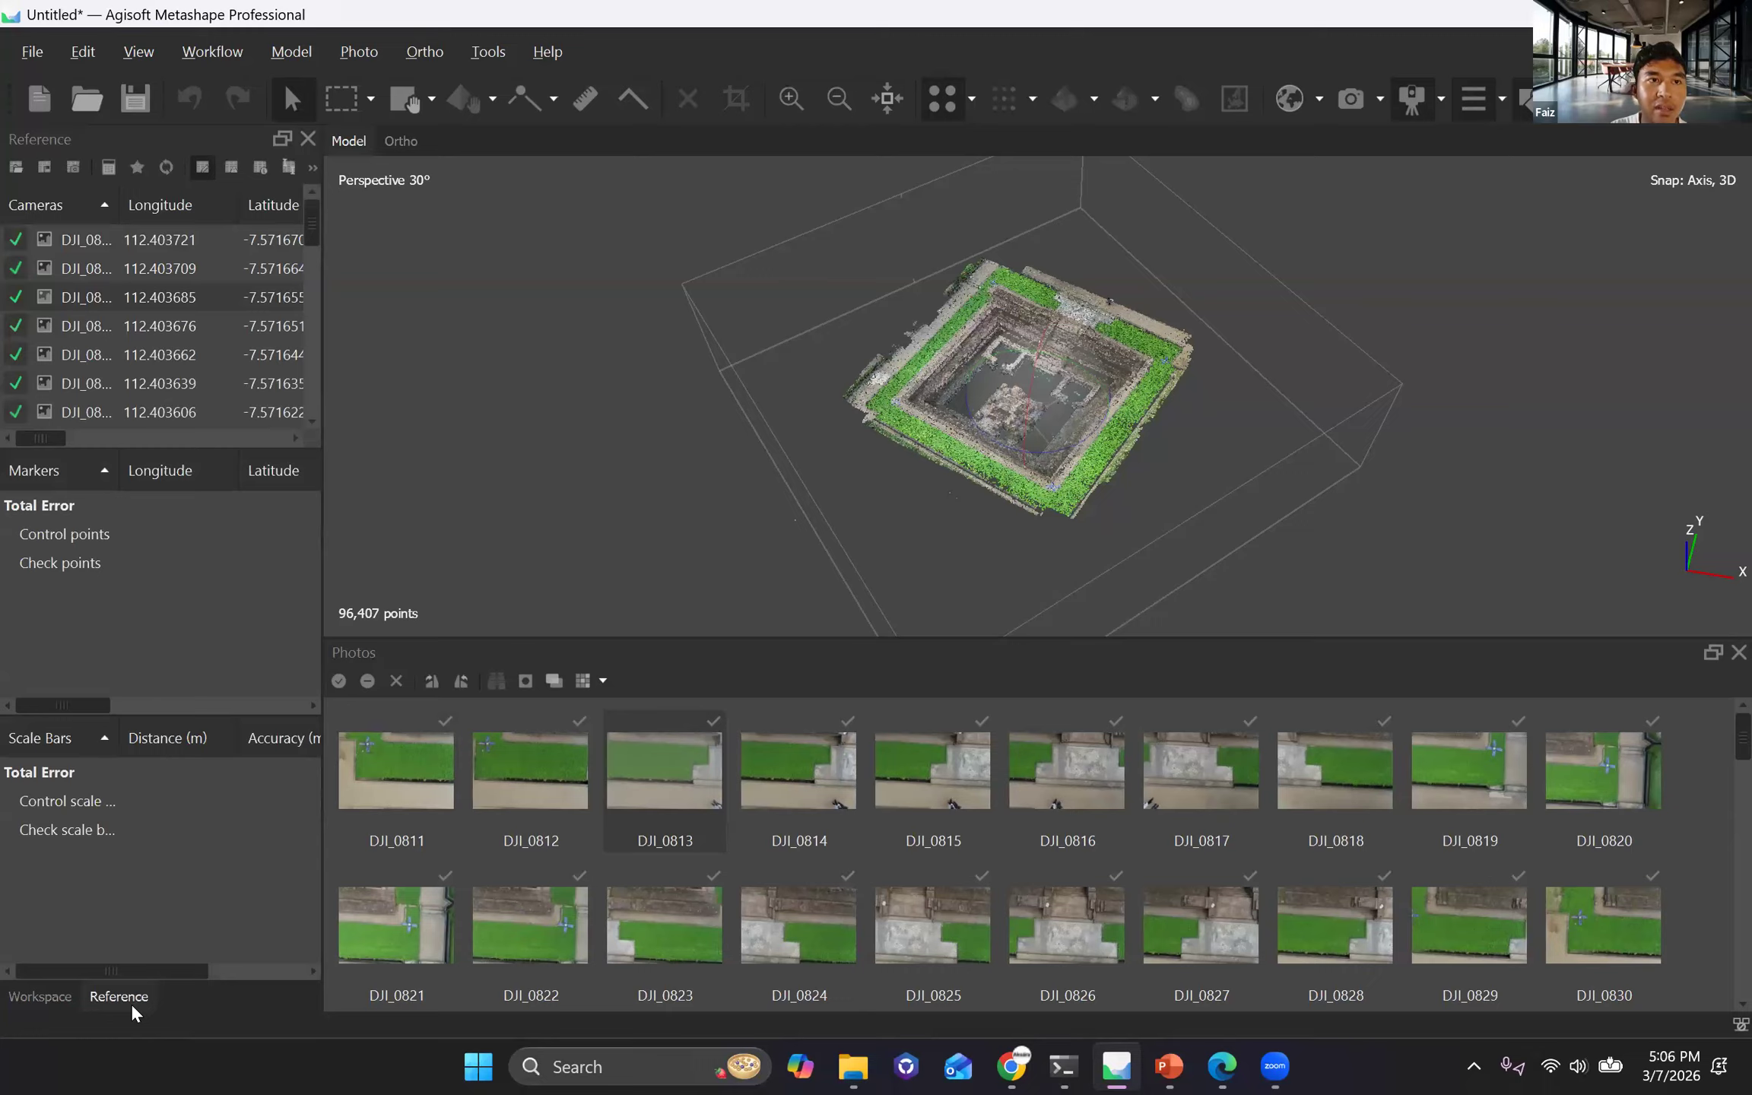
{"action": "left_click", "coordinate": [139, 50]}
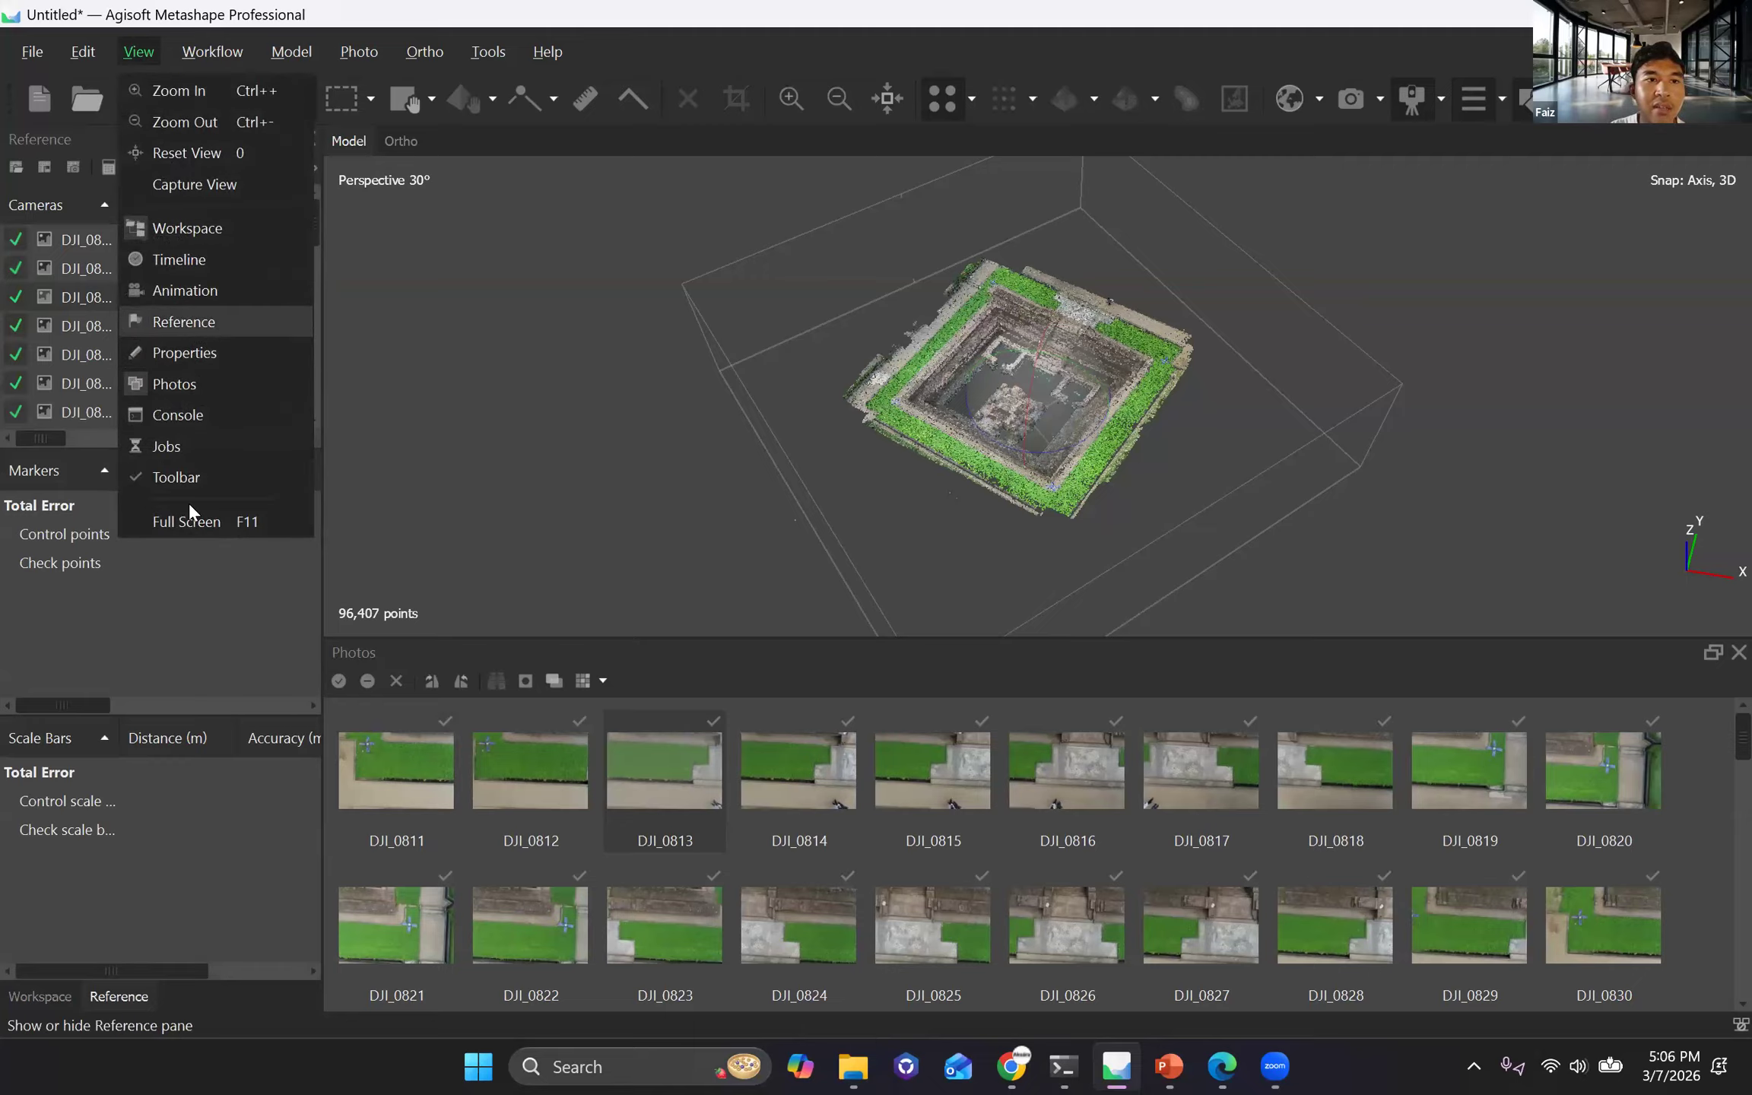
{"action": "left_click", "coordinate": [142, 1011]}
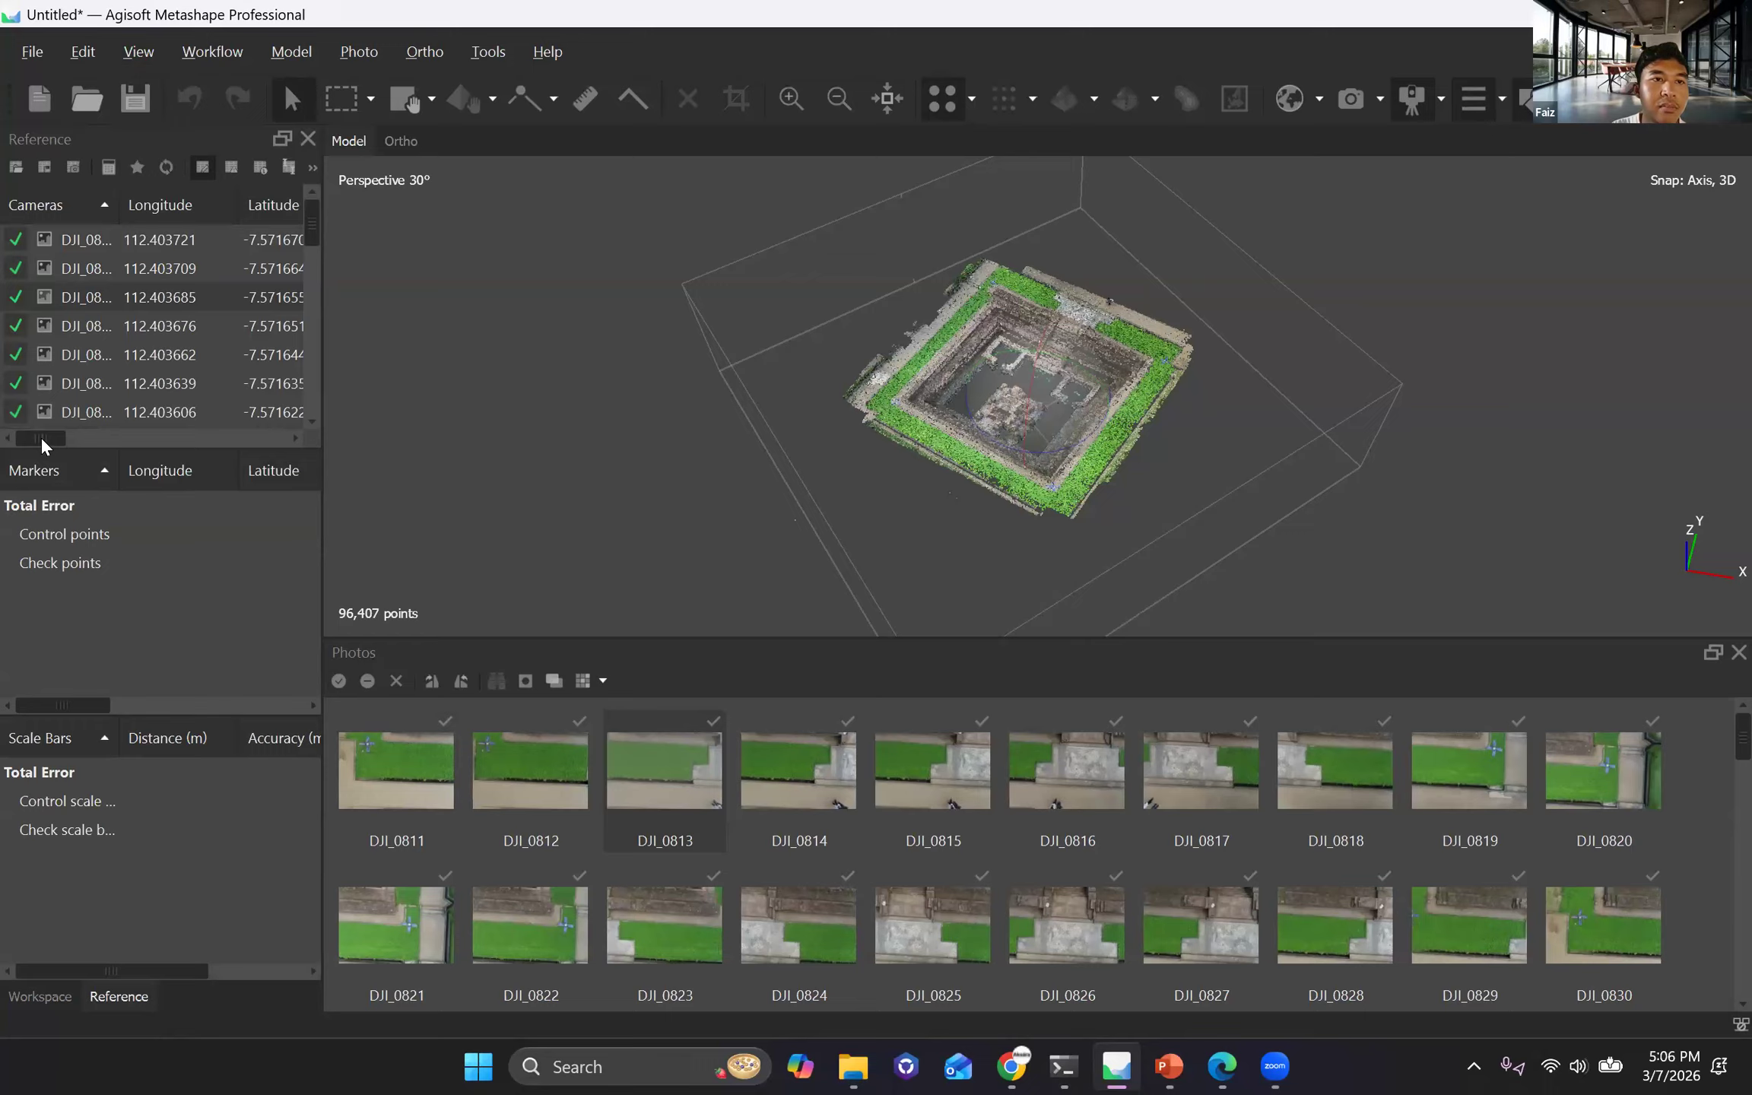
{"action": "left_click_drag", "start_coordinate": [34, 446], "coordinate": [118, 335]}
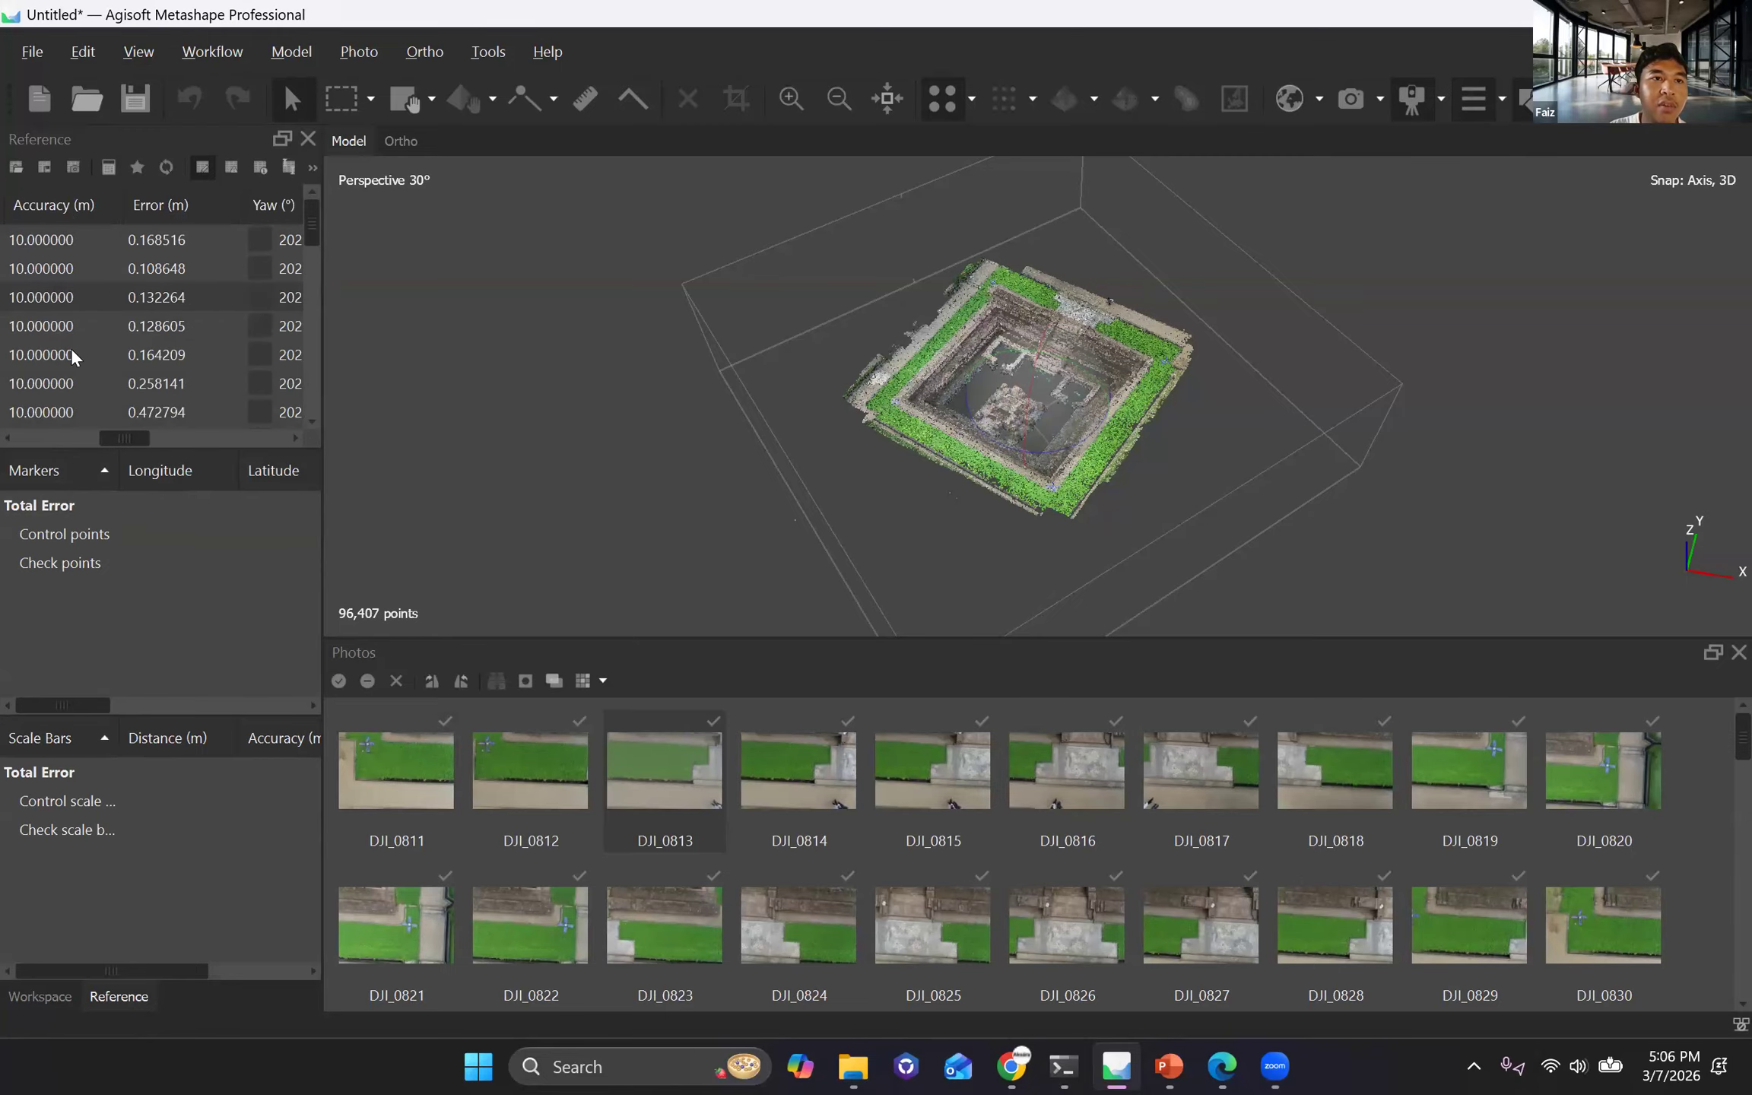
{"action": "left_click_drag", "start_coordinate": [129, 441], "coordinate": [31, 473]}
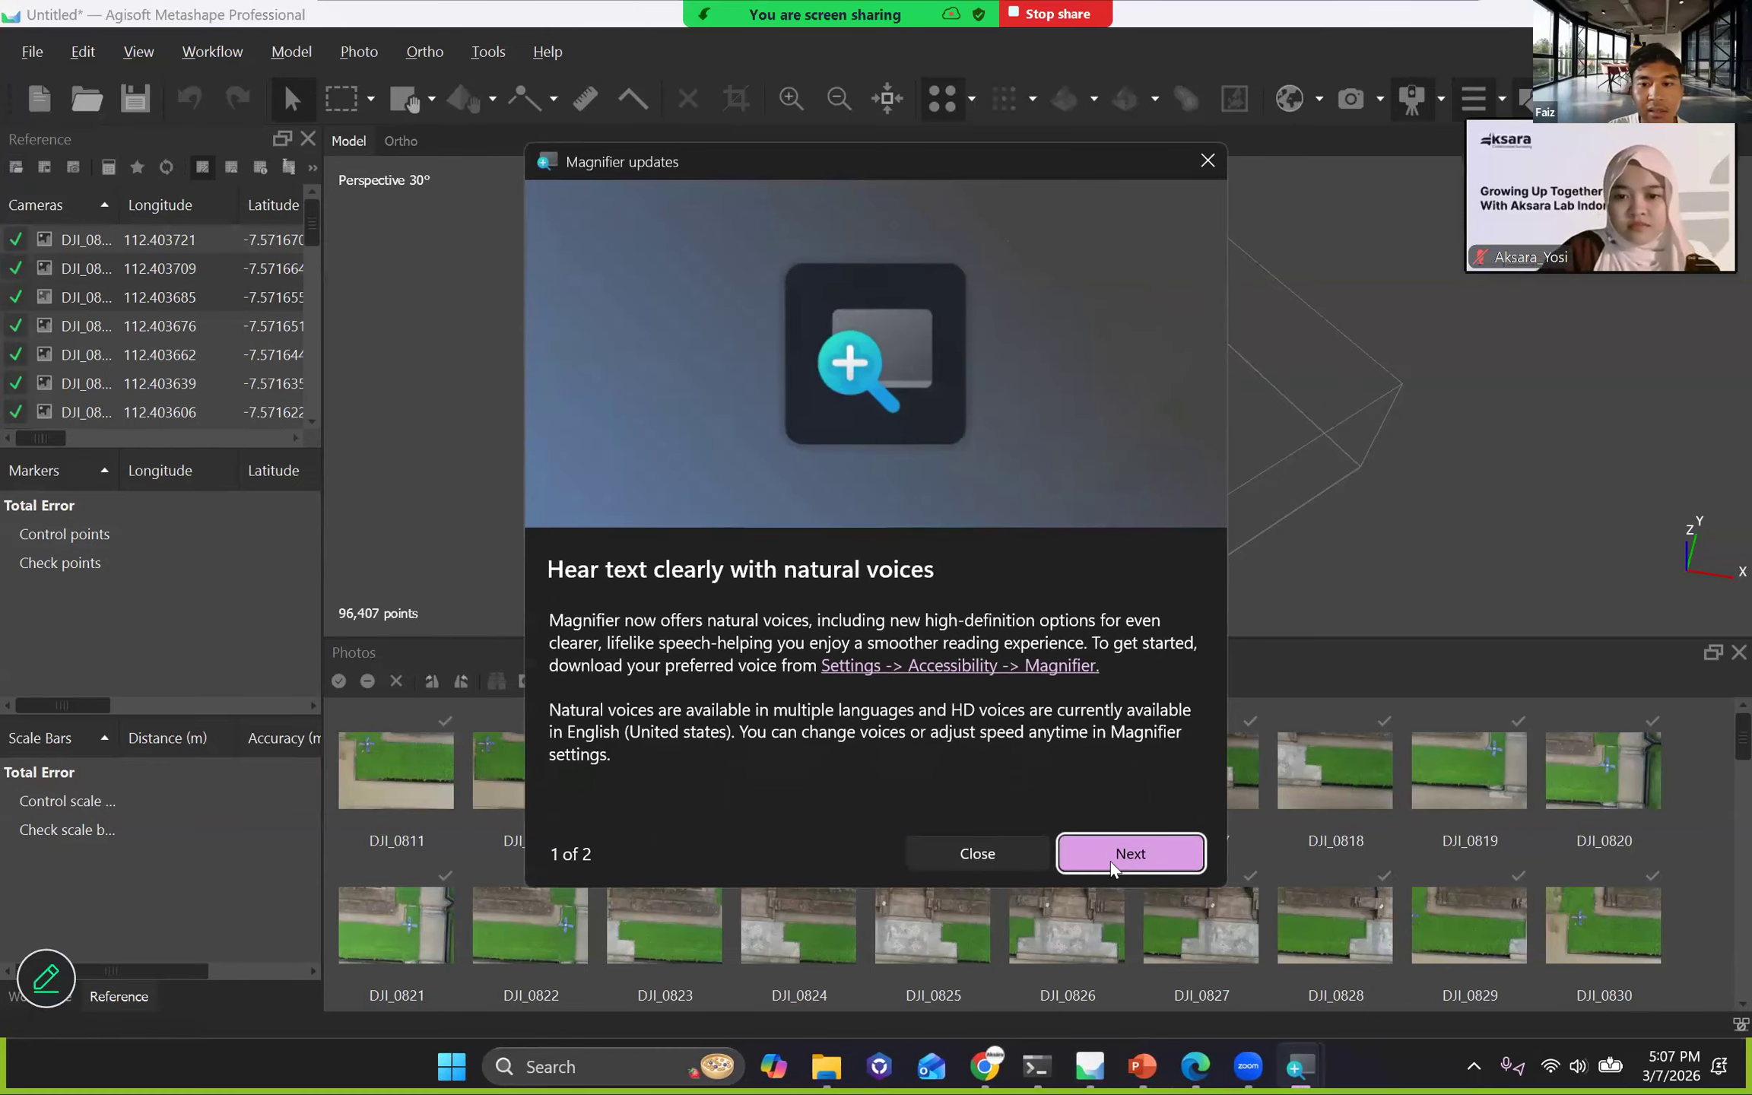
Dismiss the Magnifier update notice, enlarge the Reference pane to 200% with Magnifier, and return the screen to 100%.
{"action": "left_click", "coordinate": [996, 841]}
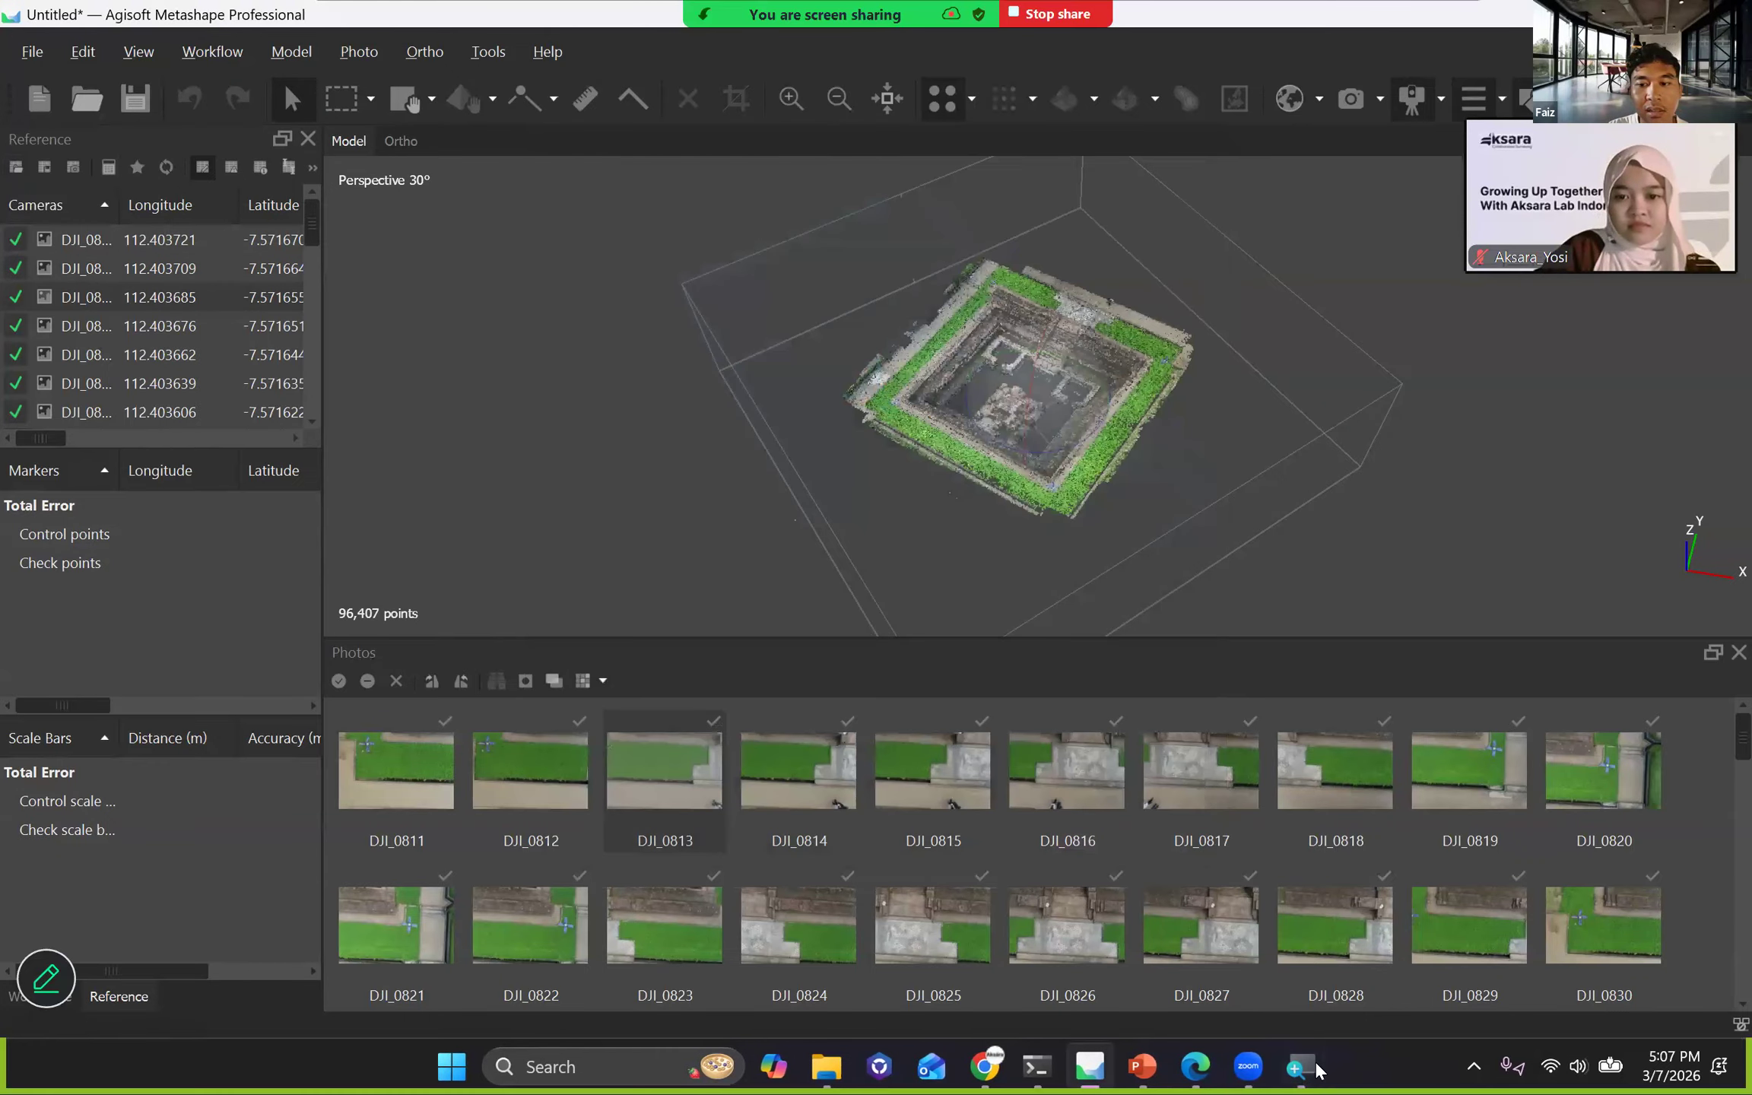
{"action": "key", "text": "super+plus"}
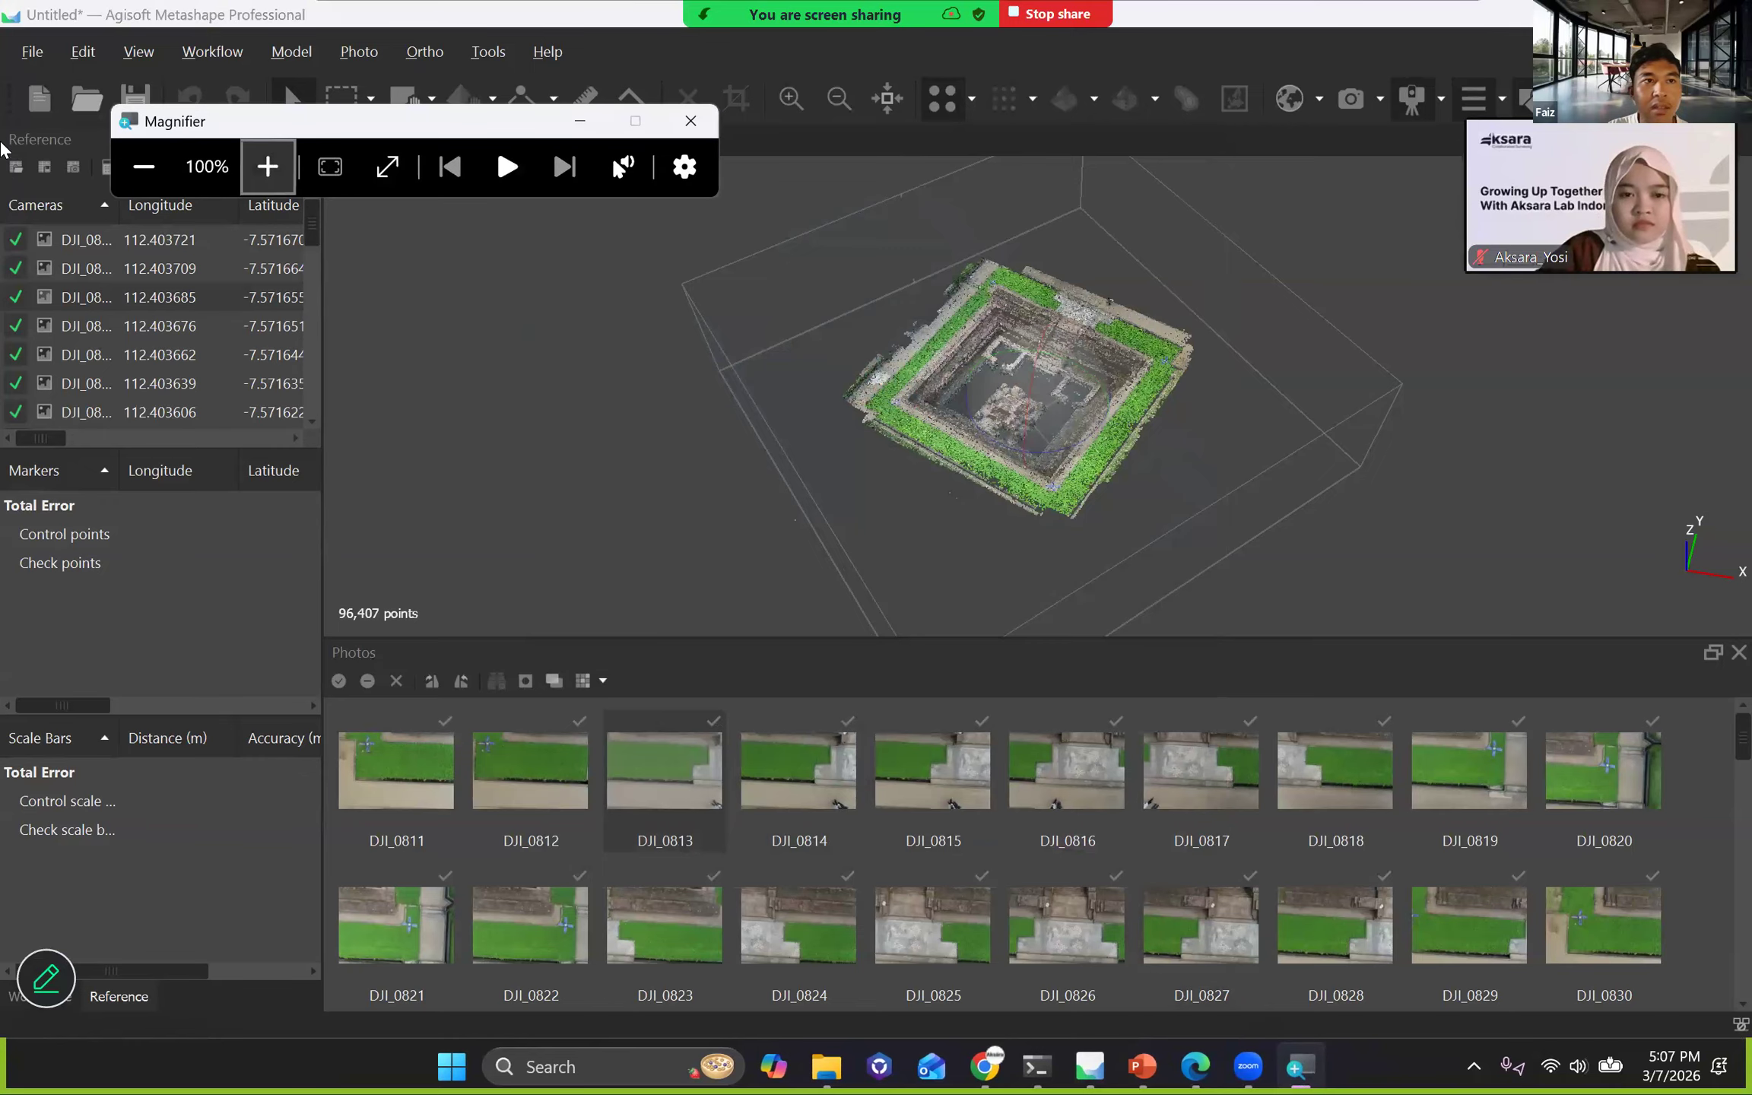
{"action": "key", "text": "super+plus"}
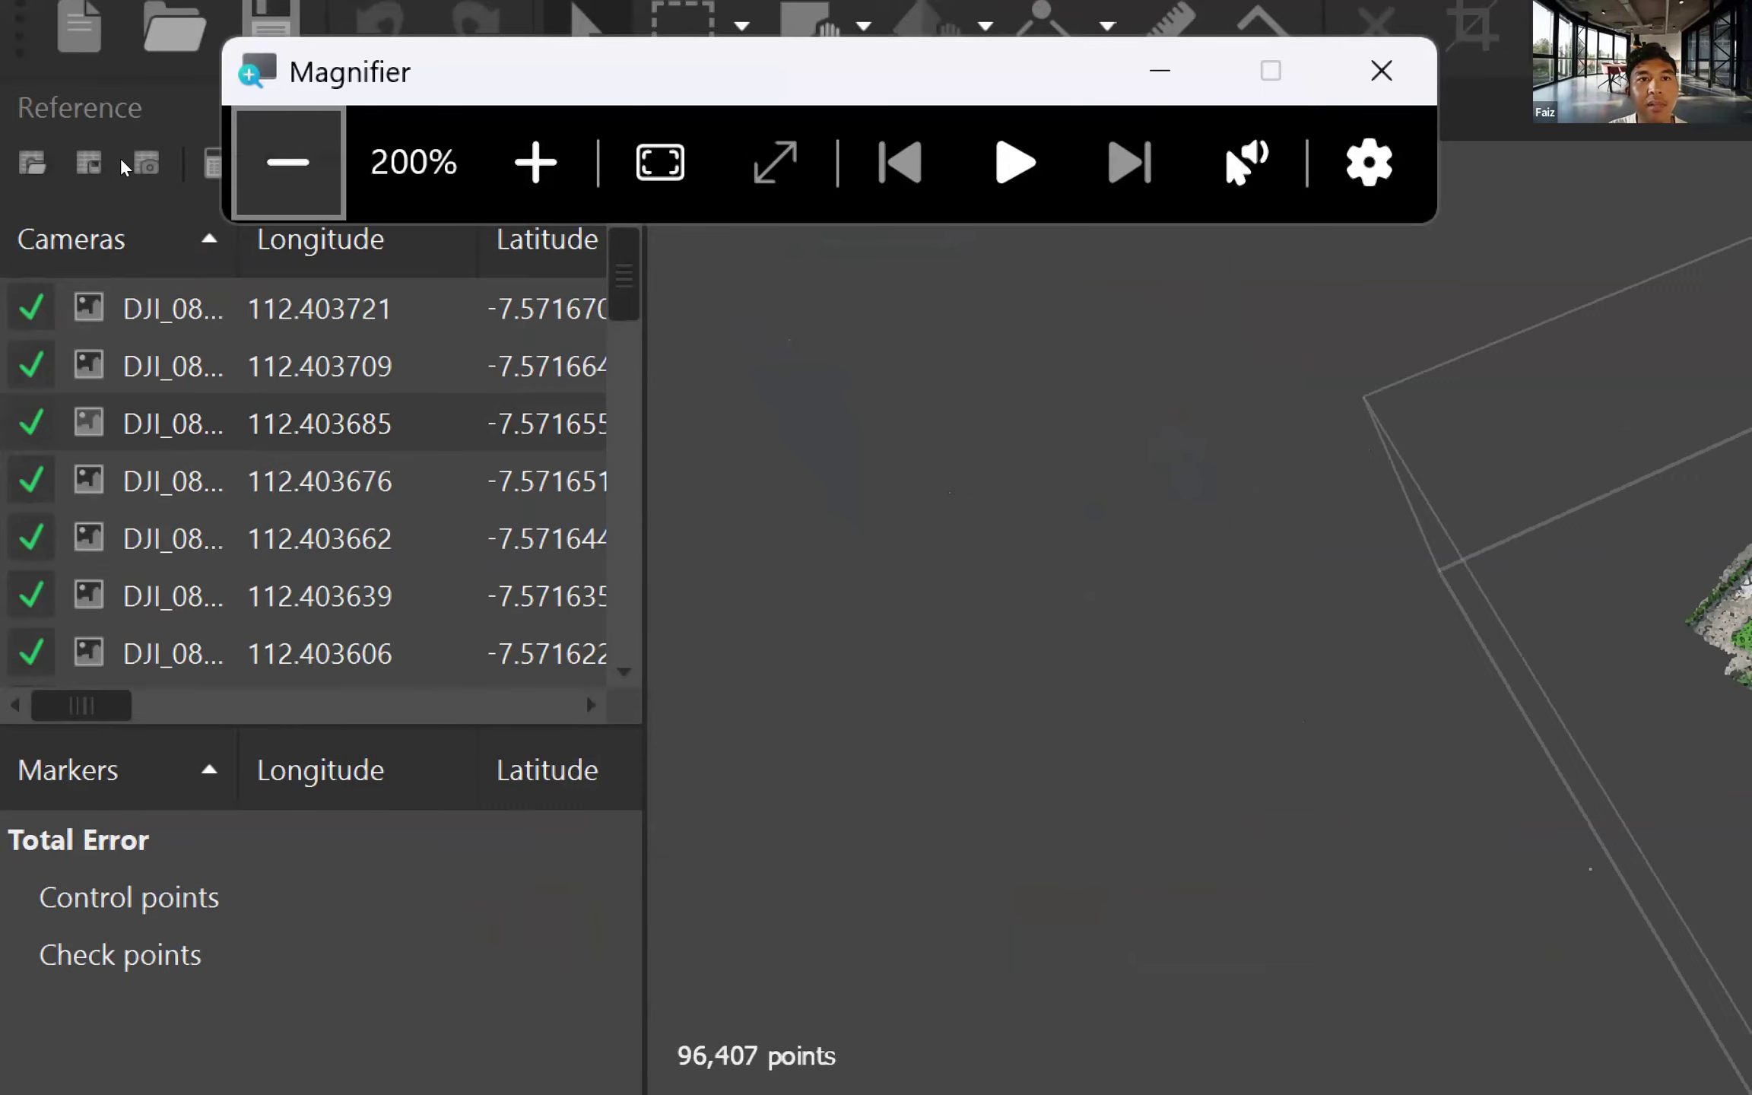
{"action": "left_click", "coordinate": [288, 163]}
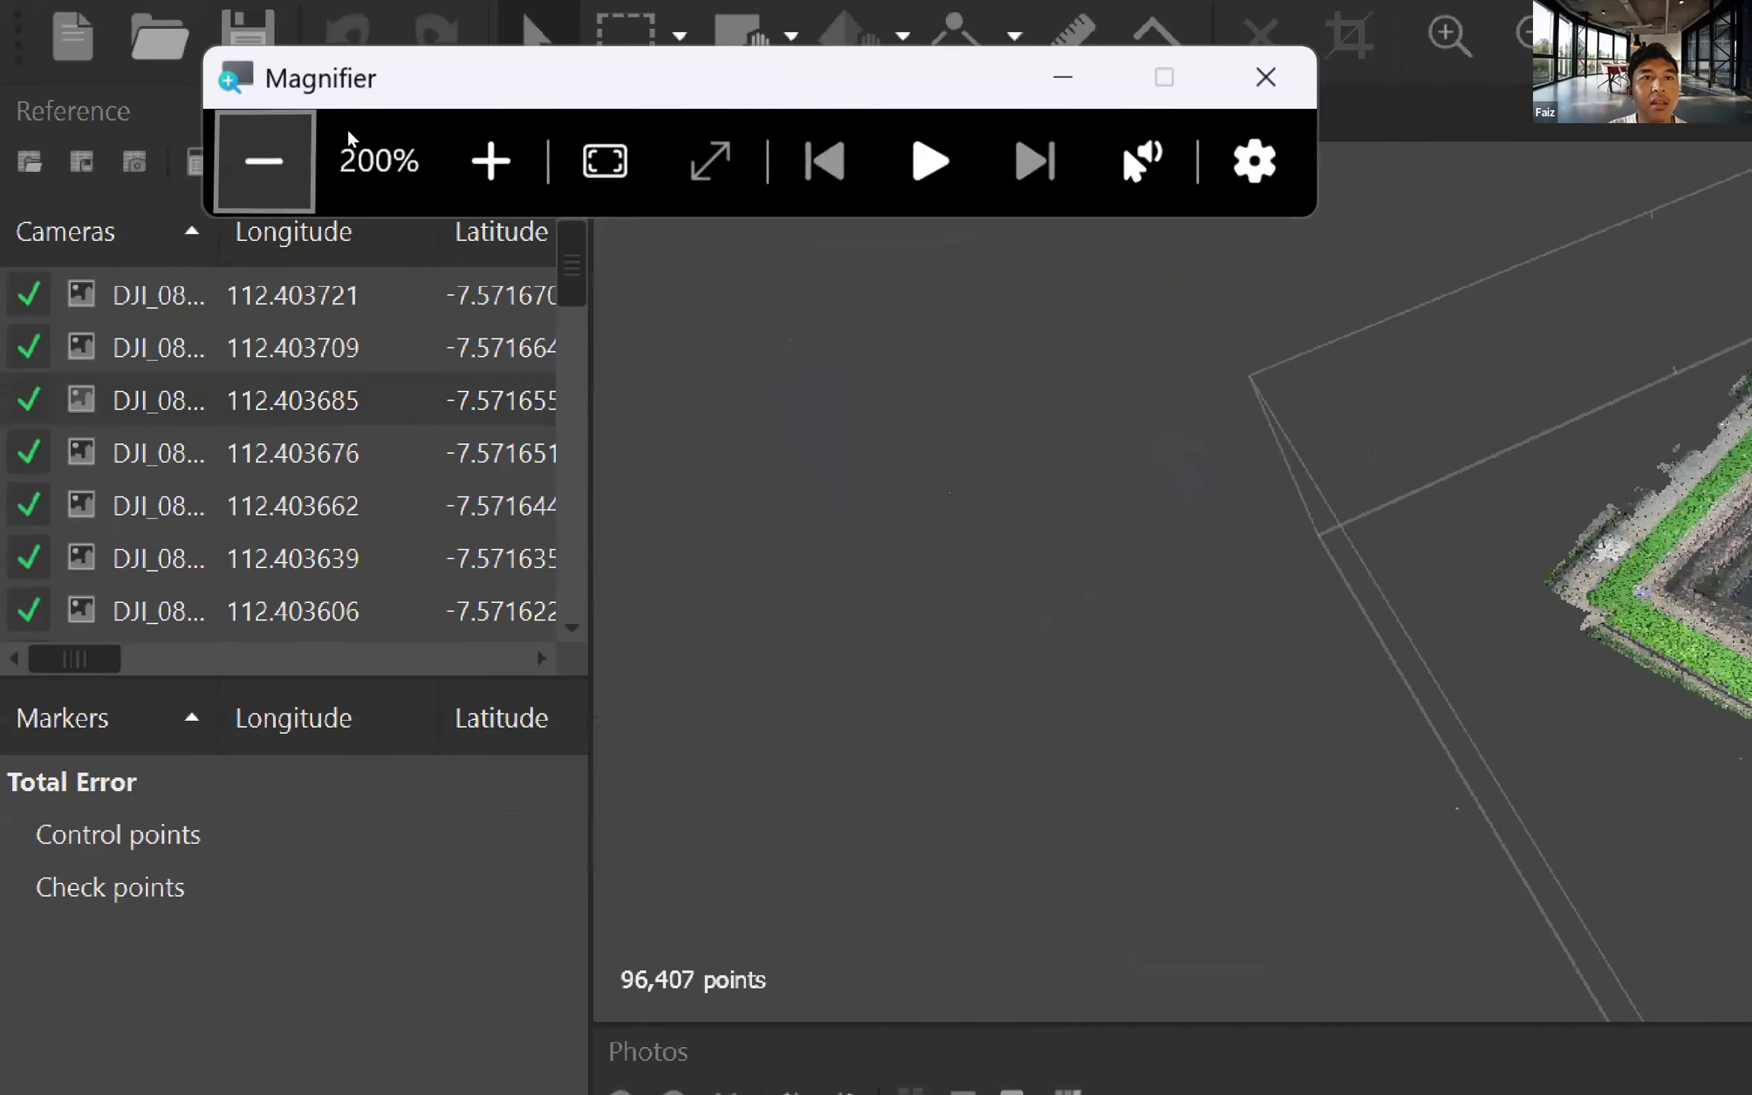
{"action": "left_click", "coordinate": [304, 160]}
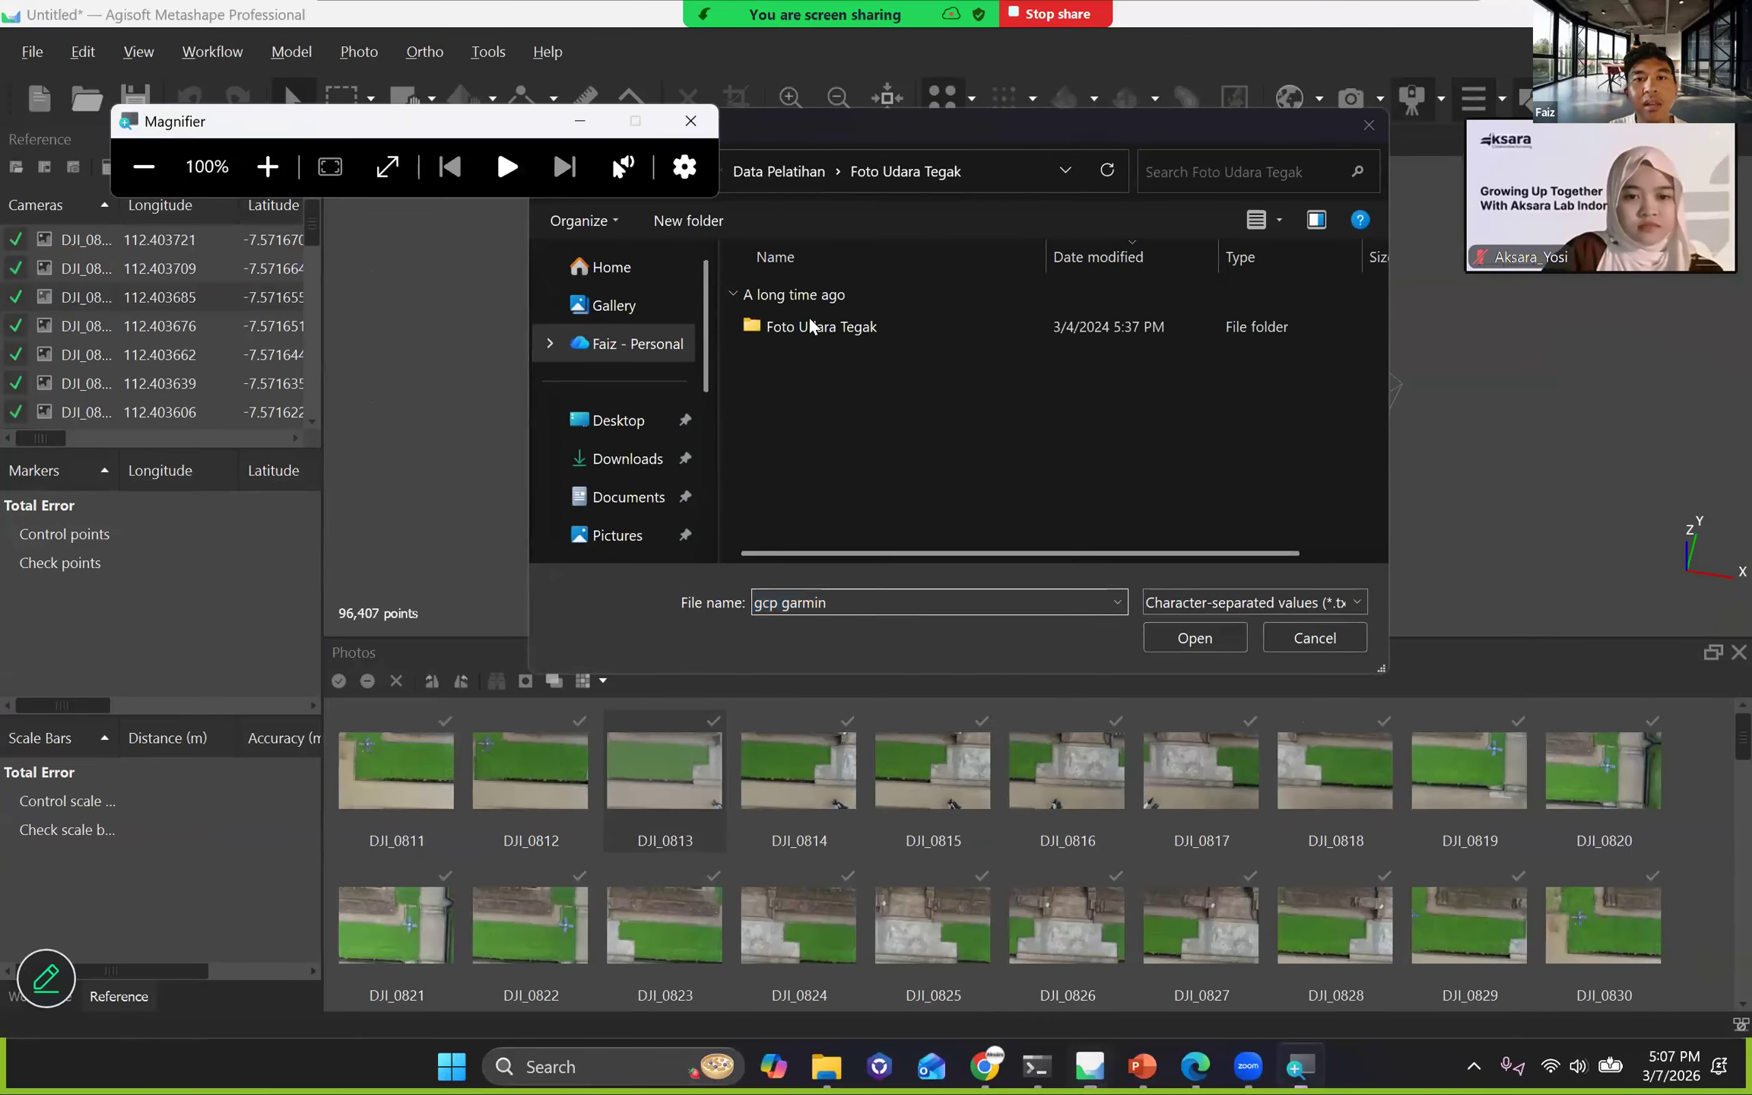
Open the 4GCP_Ortho text file from the Data Pelatihan folder as a reference import.
{"action": "left_click", "coordinate": [656, 172]}
{"action": "left_click", "coordinate": [802, 329]}
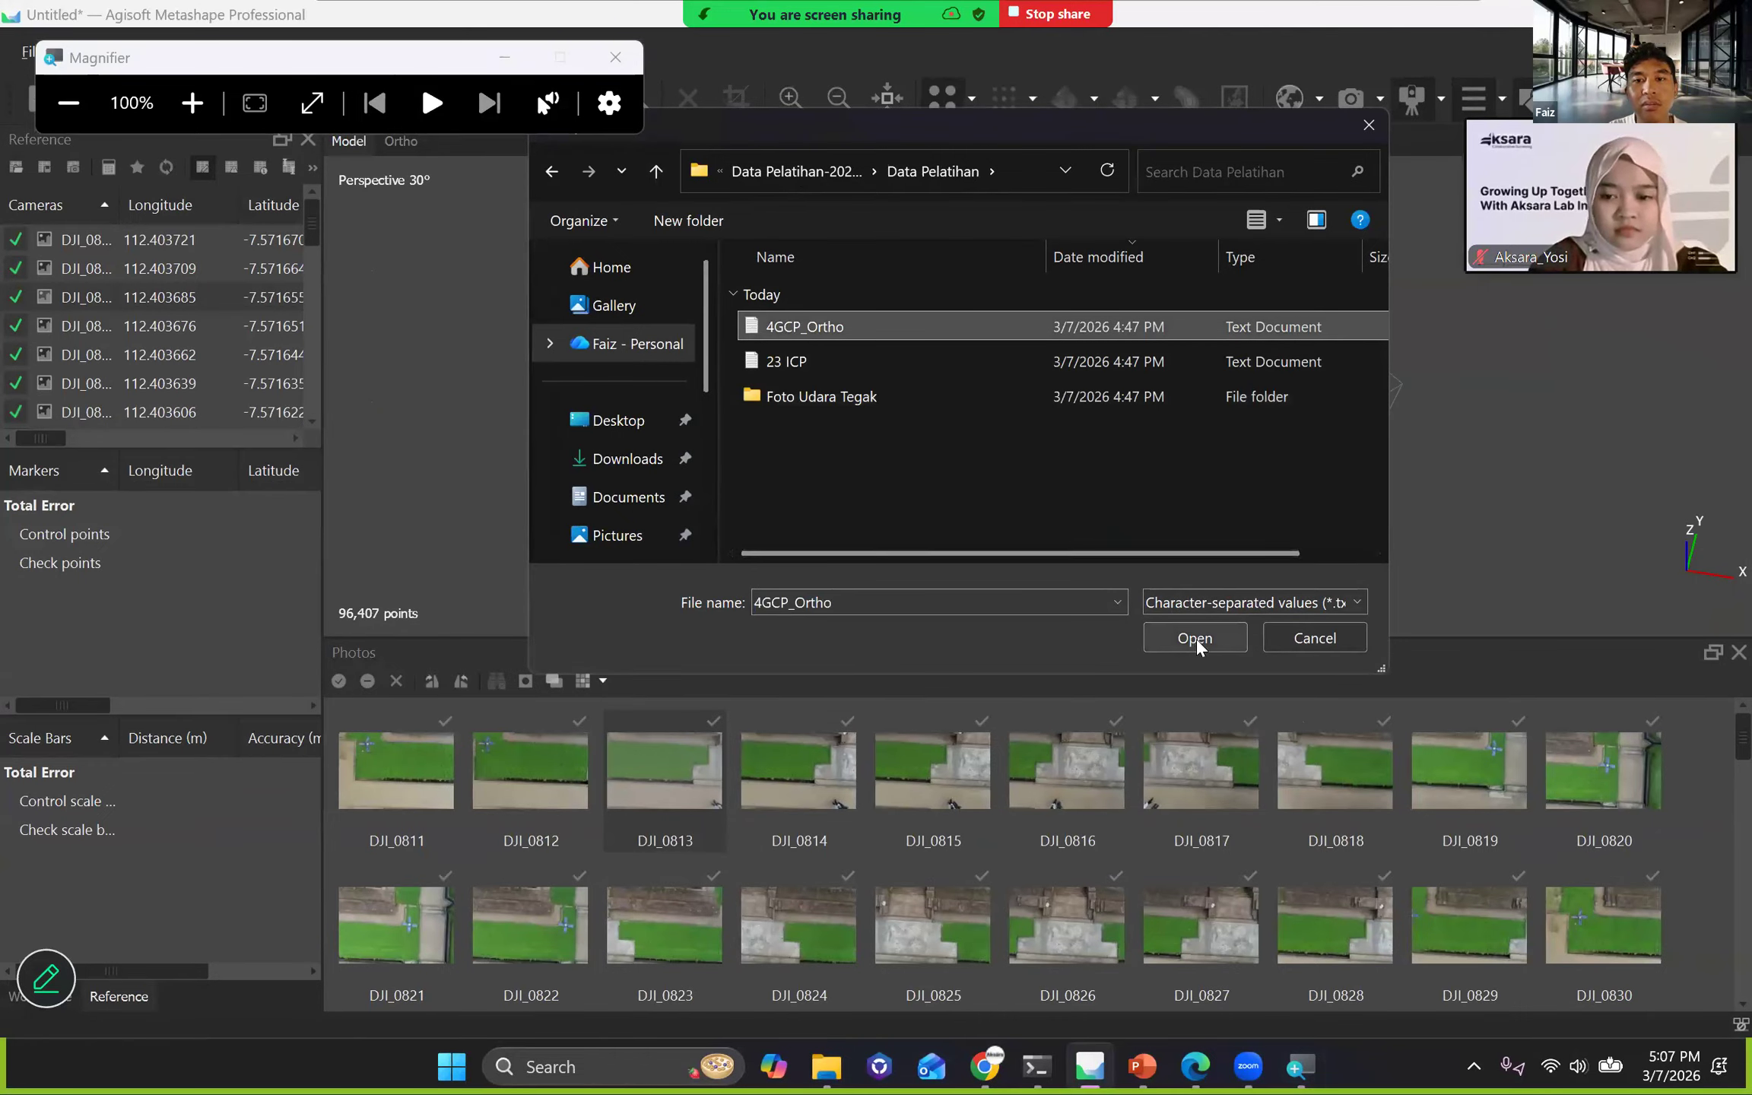
{"action": "scroll", "coordinate": [1080, 552], "scroll_direction": "right", "scroll_amount": 2}
{"action": "scroll", "coordinate": [1076, 552], "scroll_direction": "left", "scroll_amount": 2}
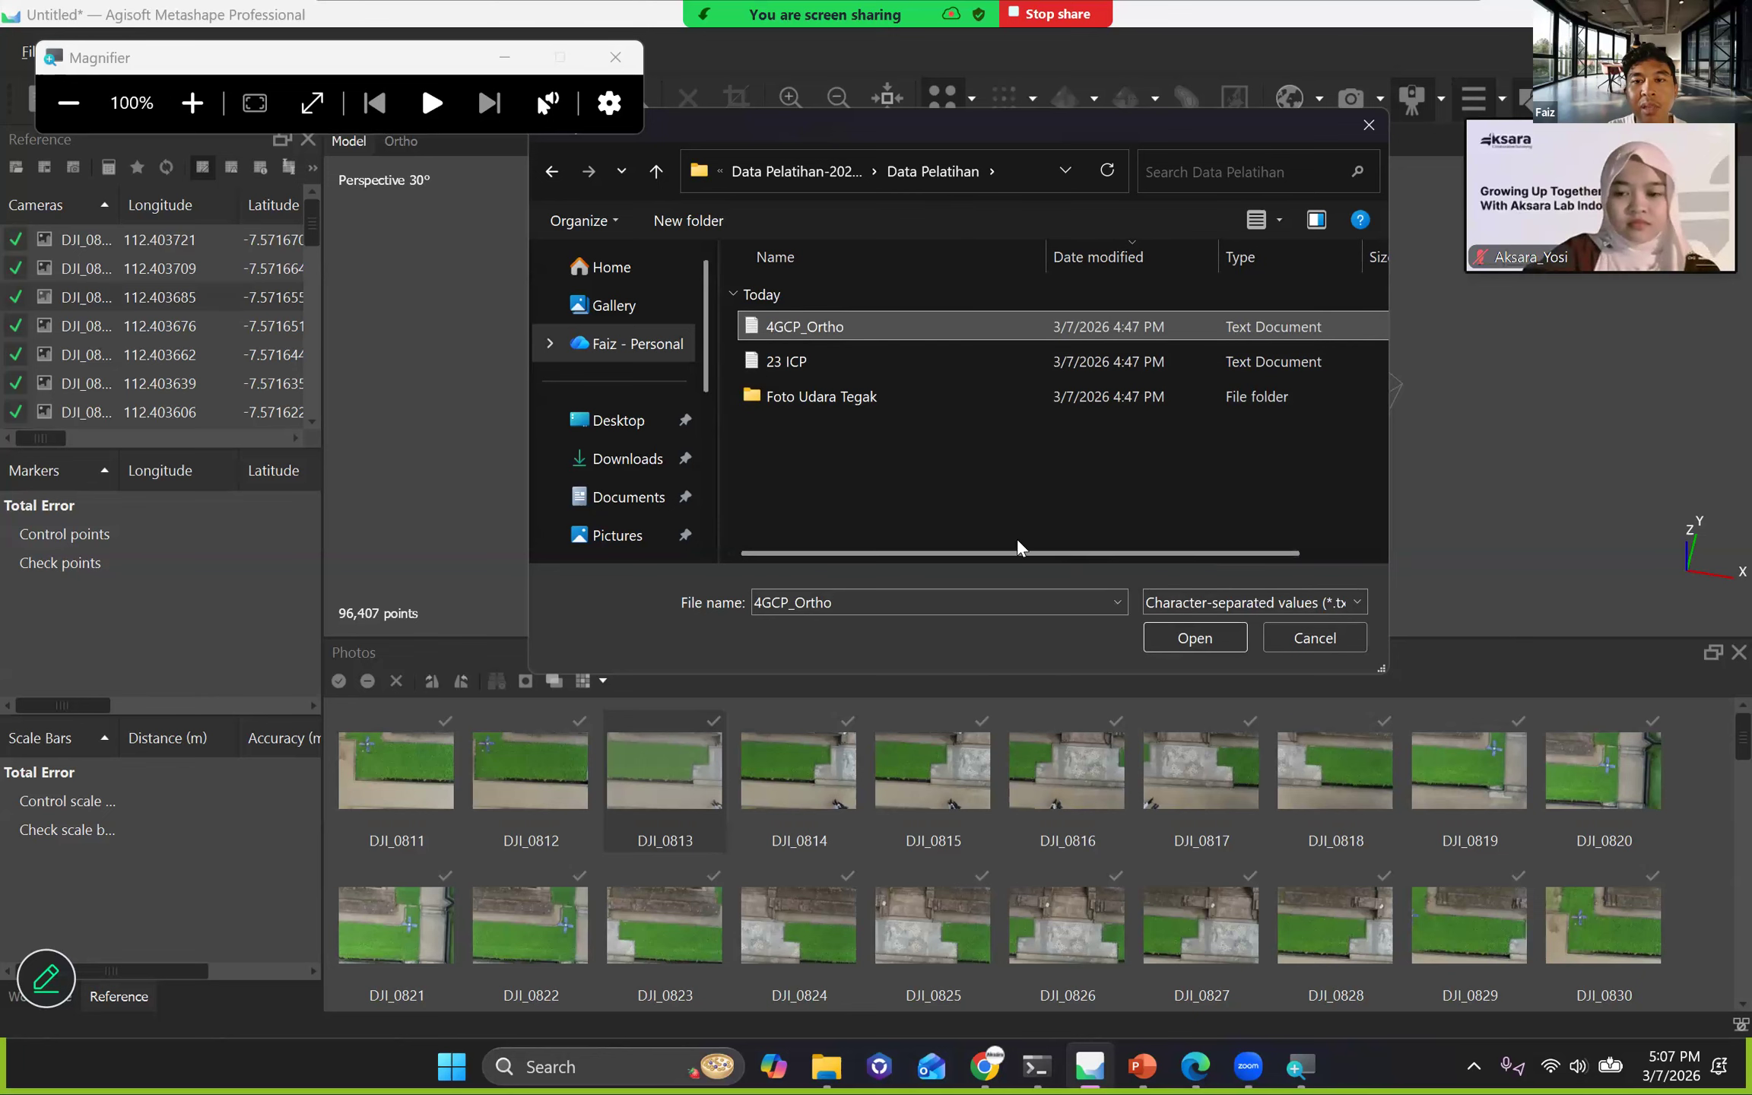
{"action": "scroll", "coordinate": [1095, 575], "scroll_direction": "right", "scroll_amount": 2}
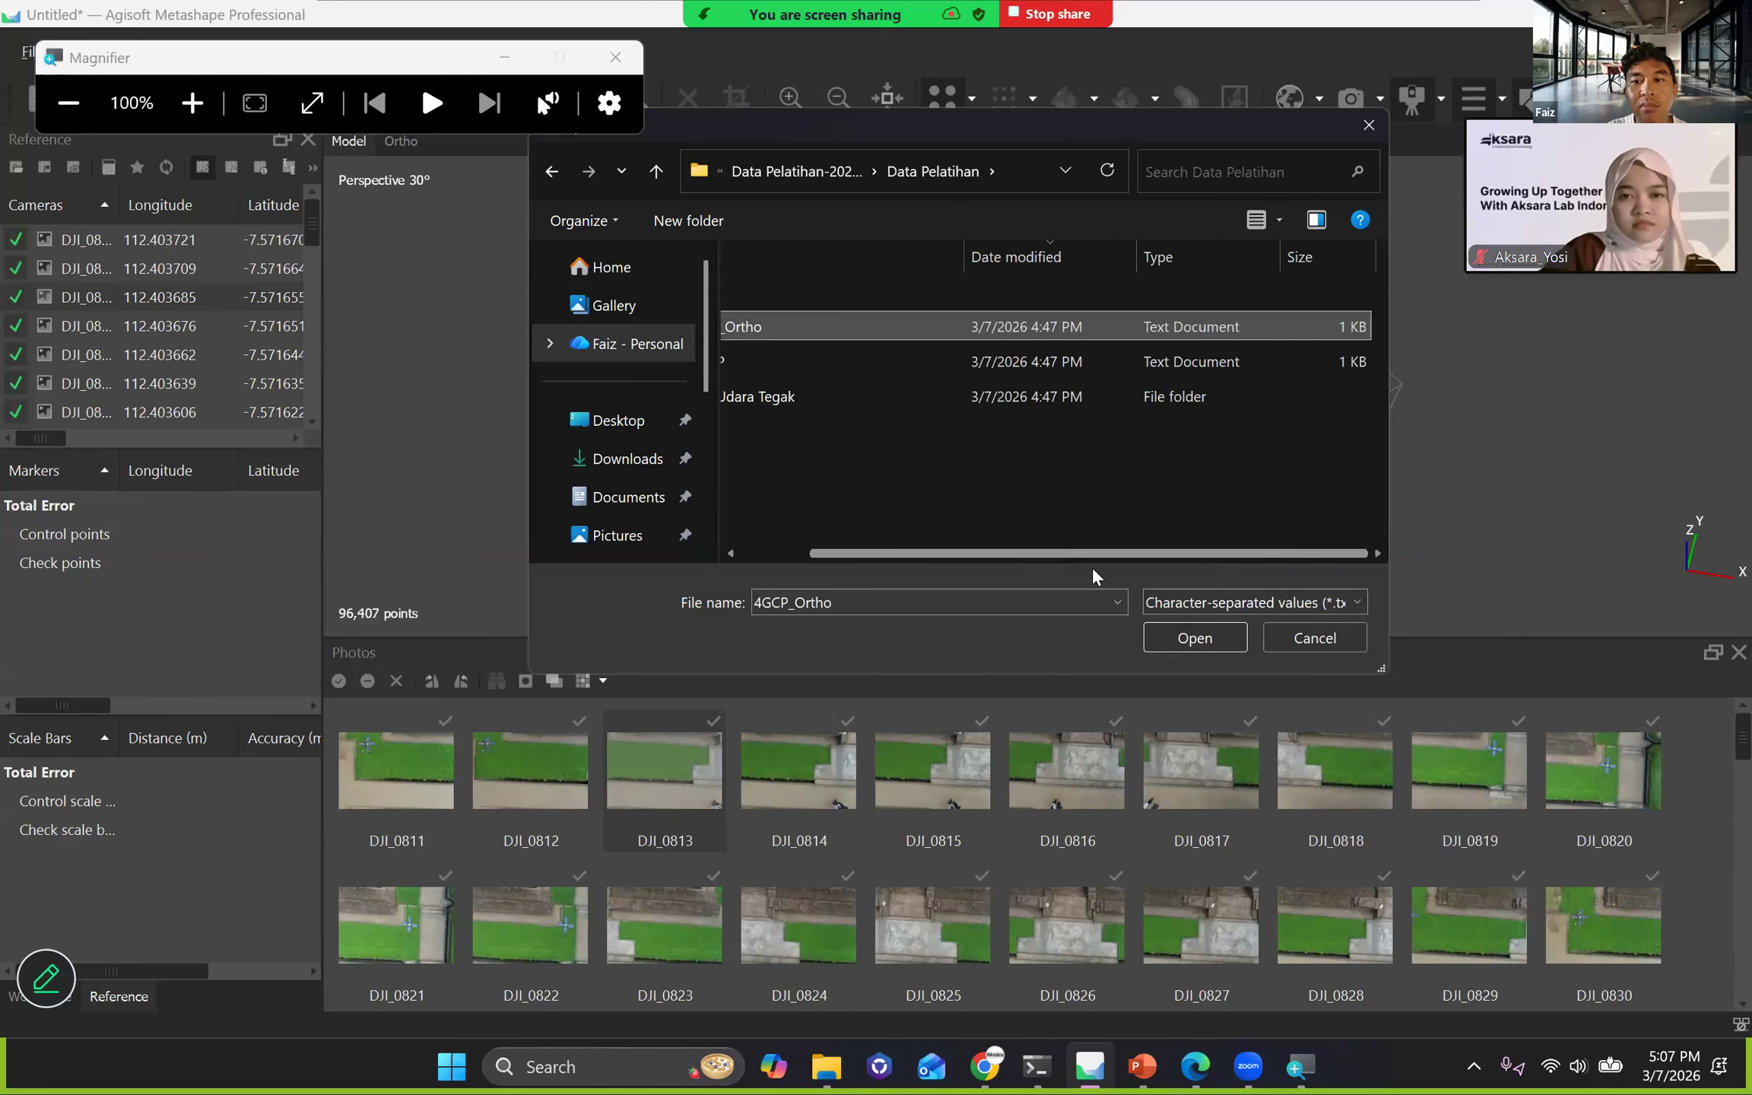
{"action": "left_click", "coordinate": [1195, 643]}
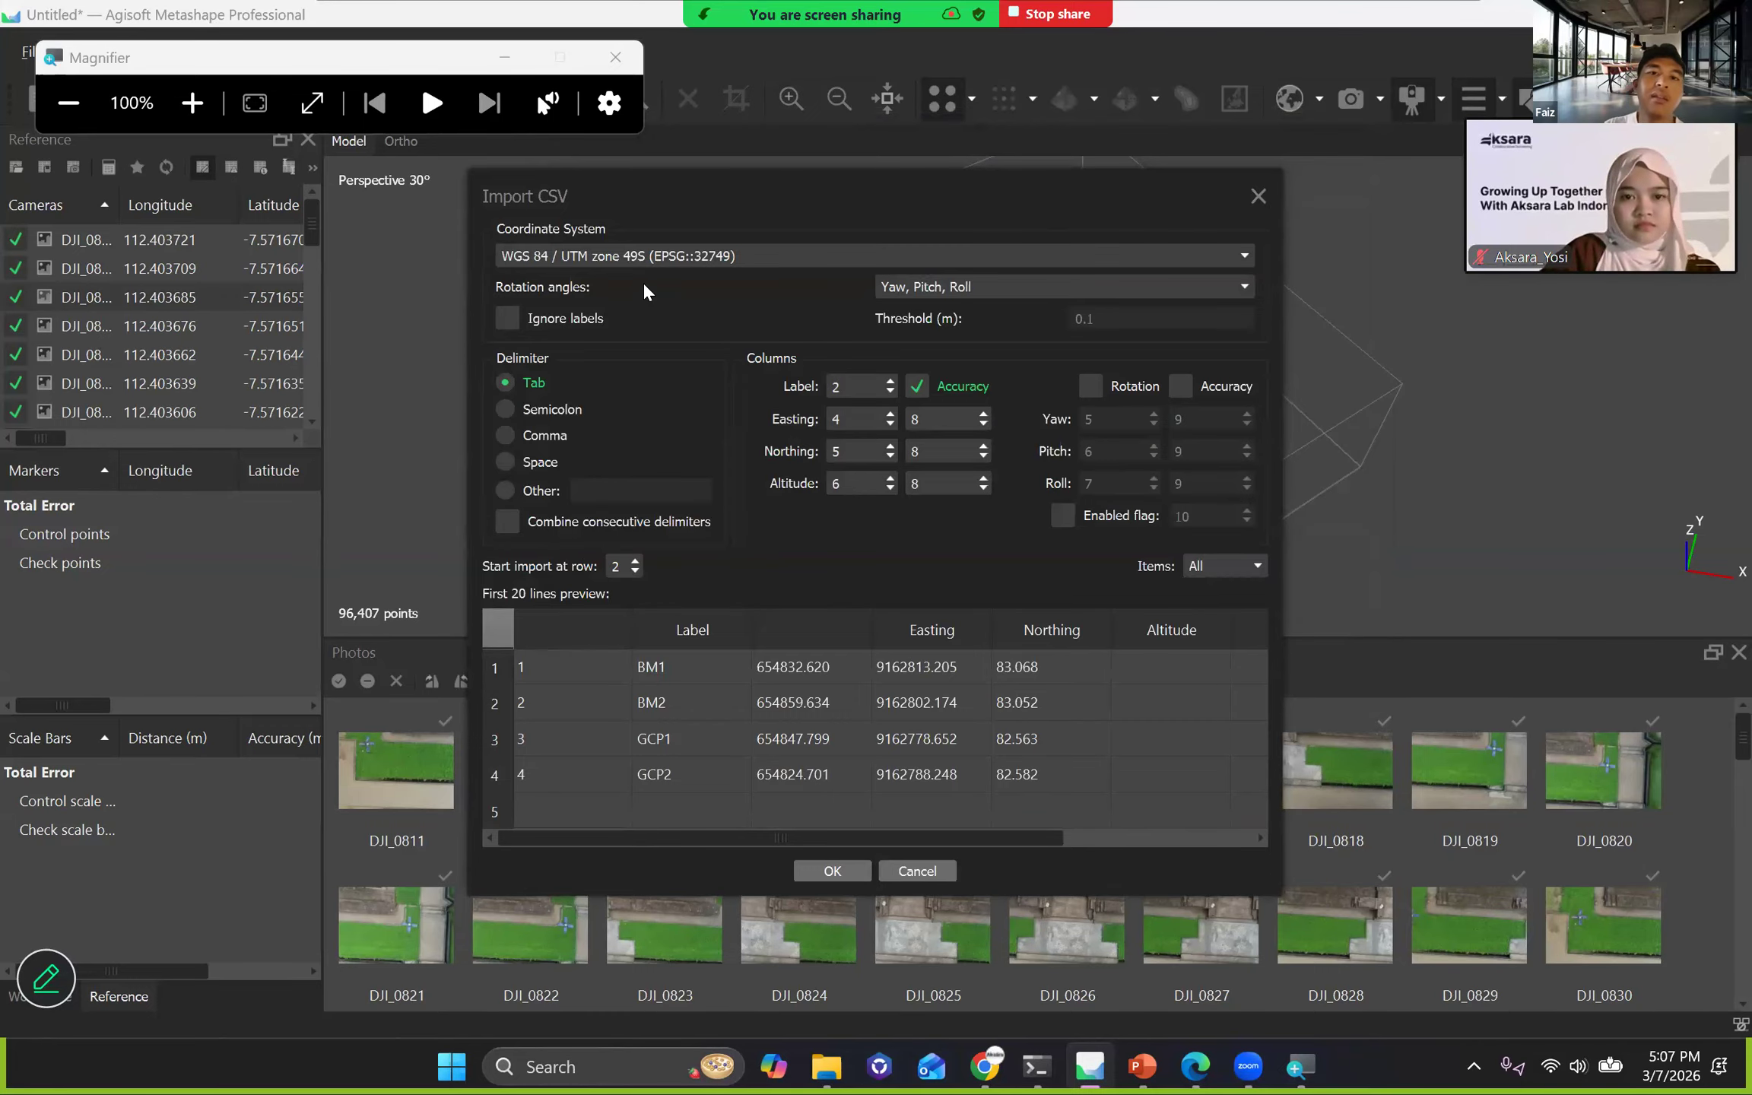
Review the coordinate system, column assignments and point preview in the Import CSV dialog, and close it without importing.
{"action": "left_click_drag", "start_coordinate": [673, 201], "coordinate": [531, 193]}
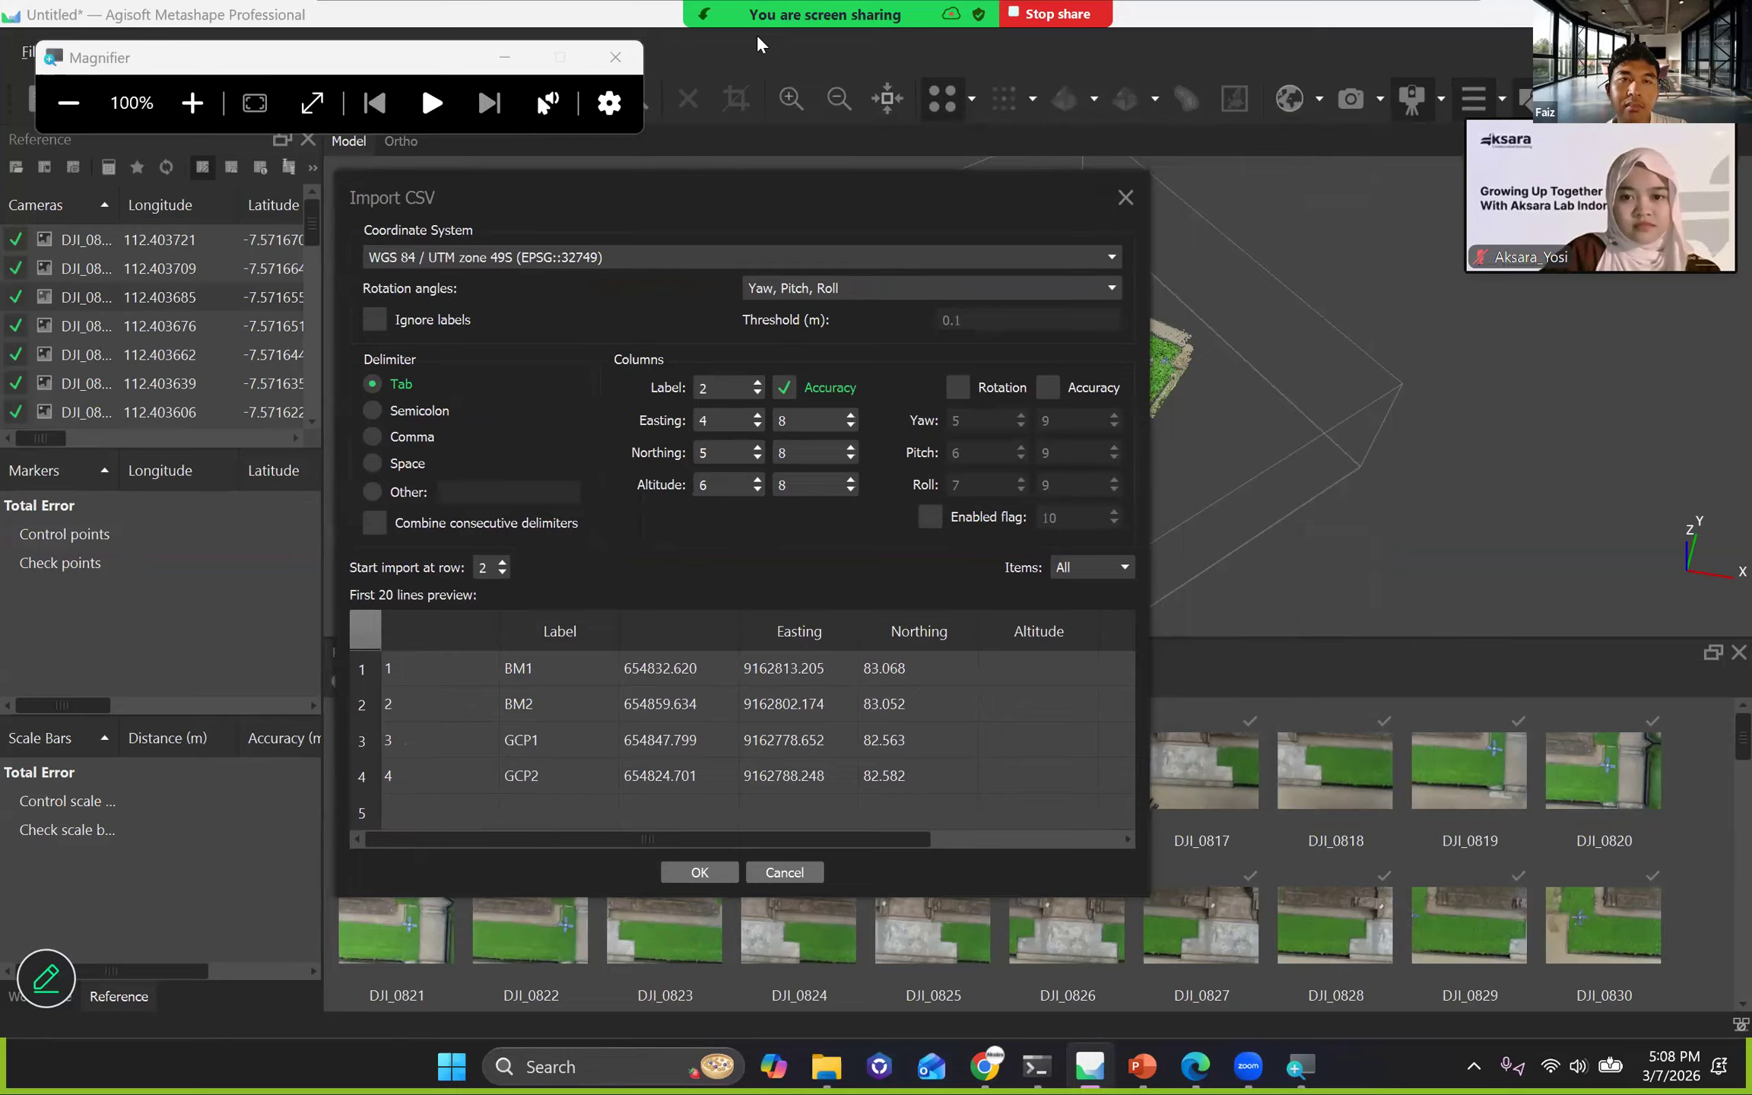
{"action": "mouse_move", "coordinate": [758, 44]}
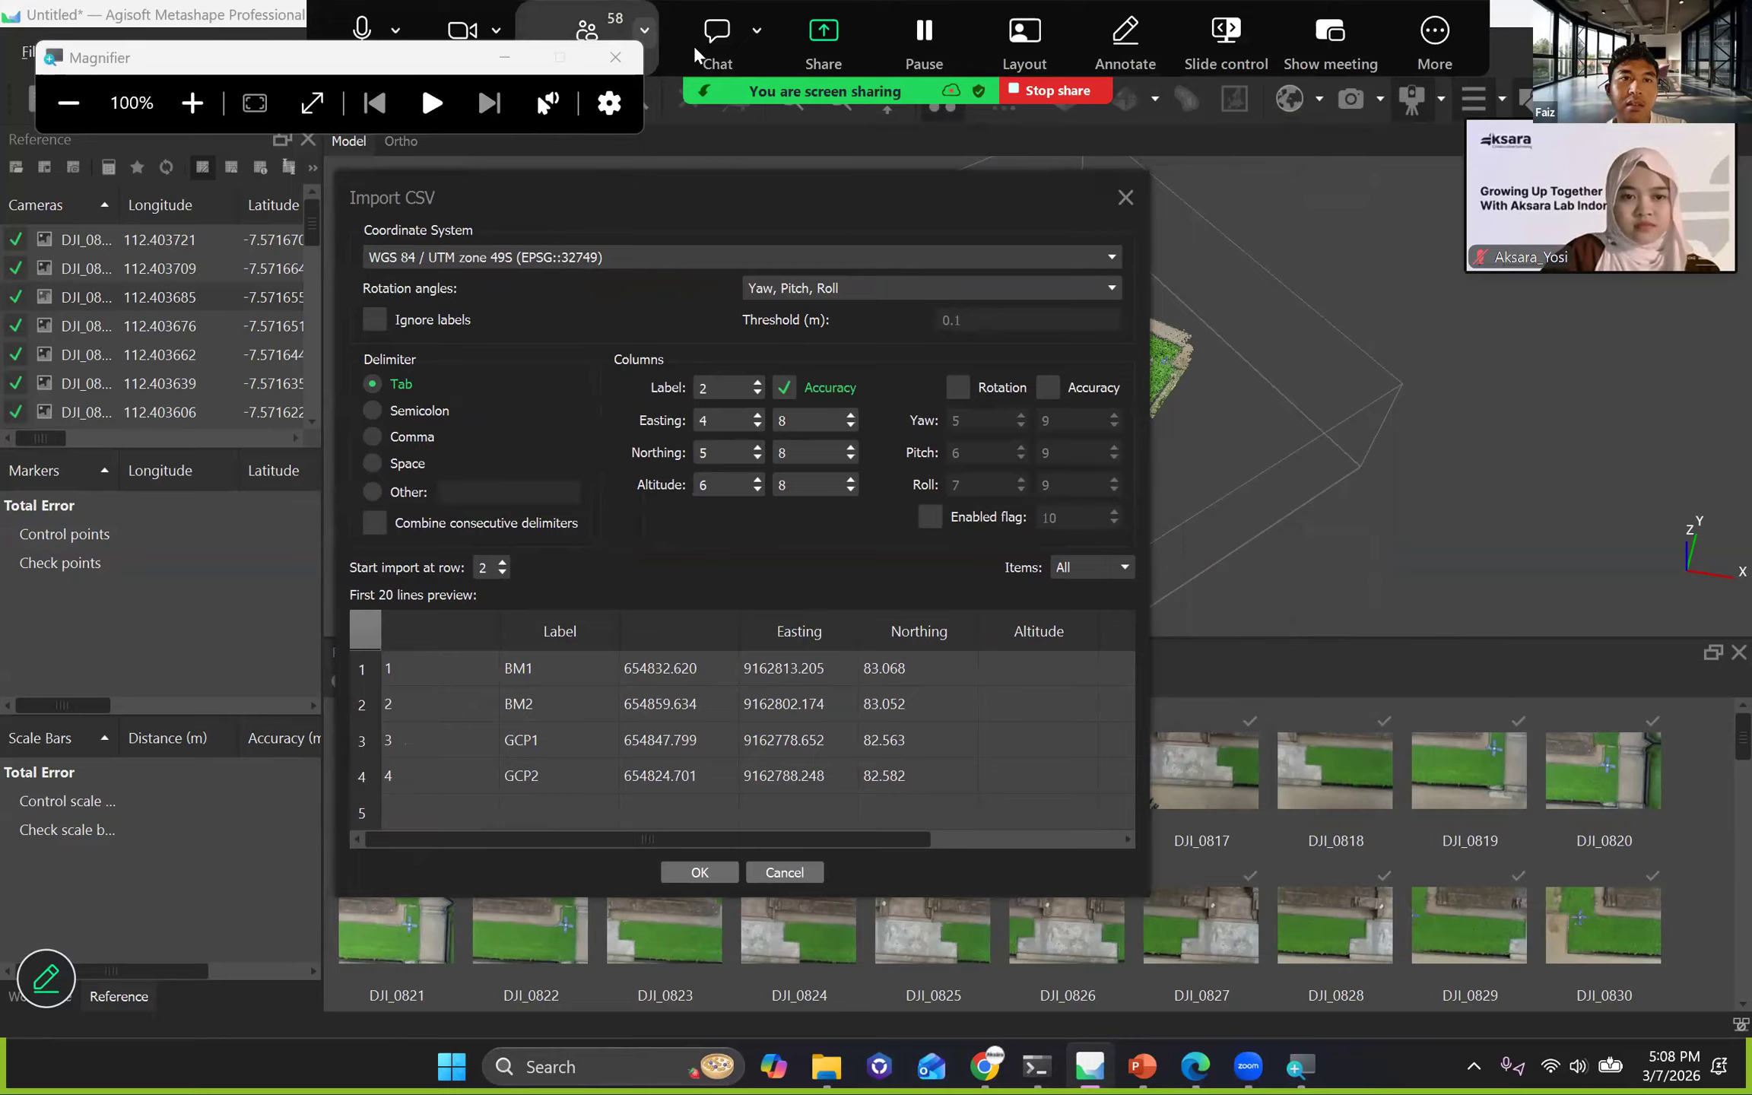
{"action": "left_click", "coordinate": [606, 251]}
{"action": "left_click", "coordinate": [584, 263]}
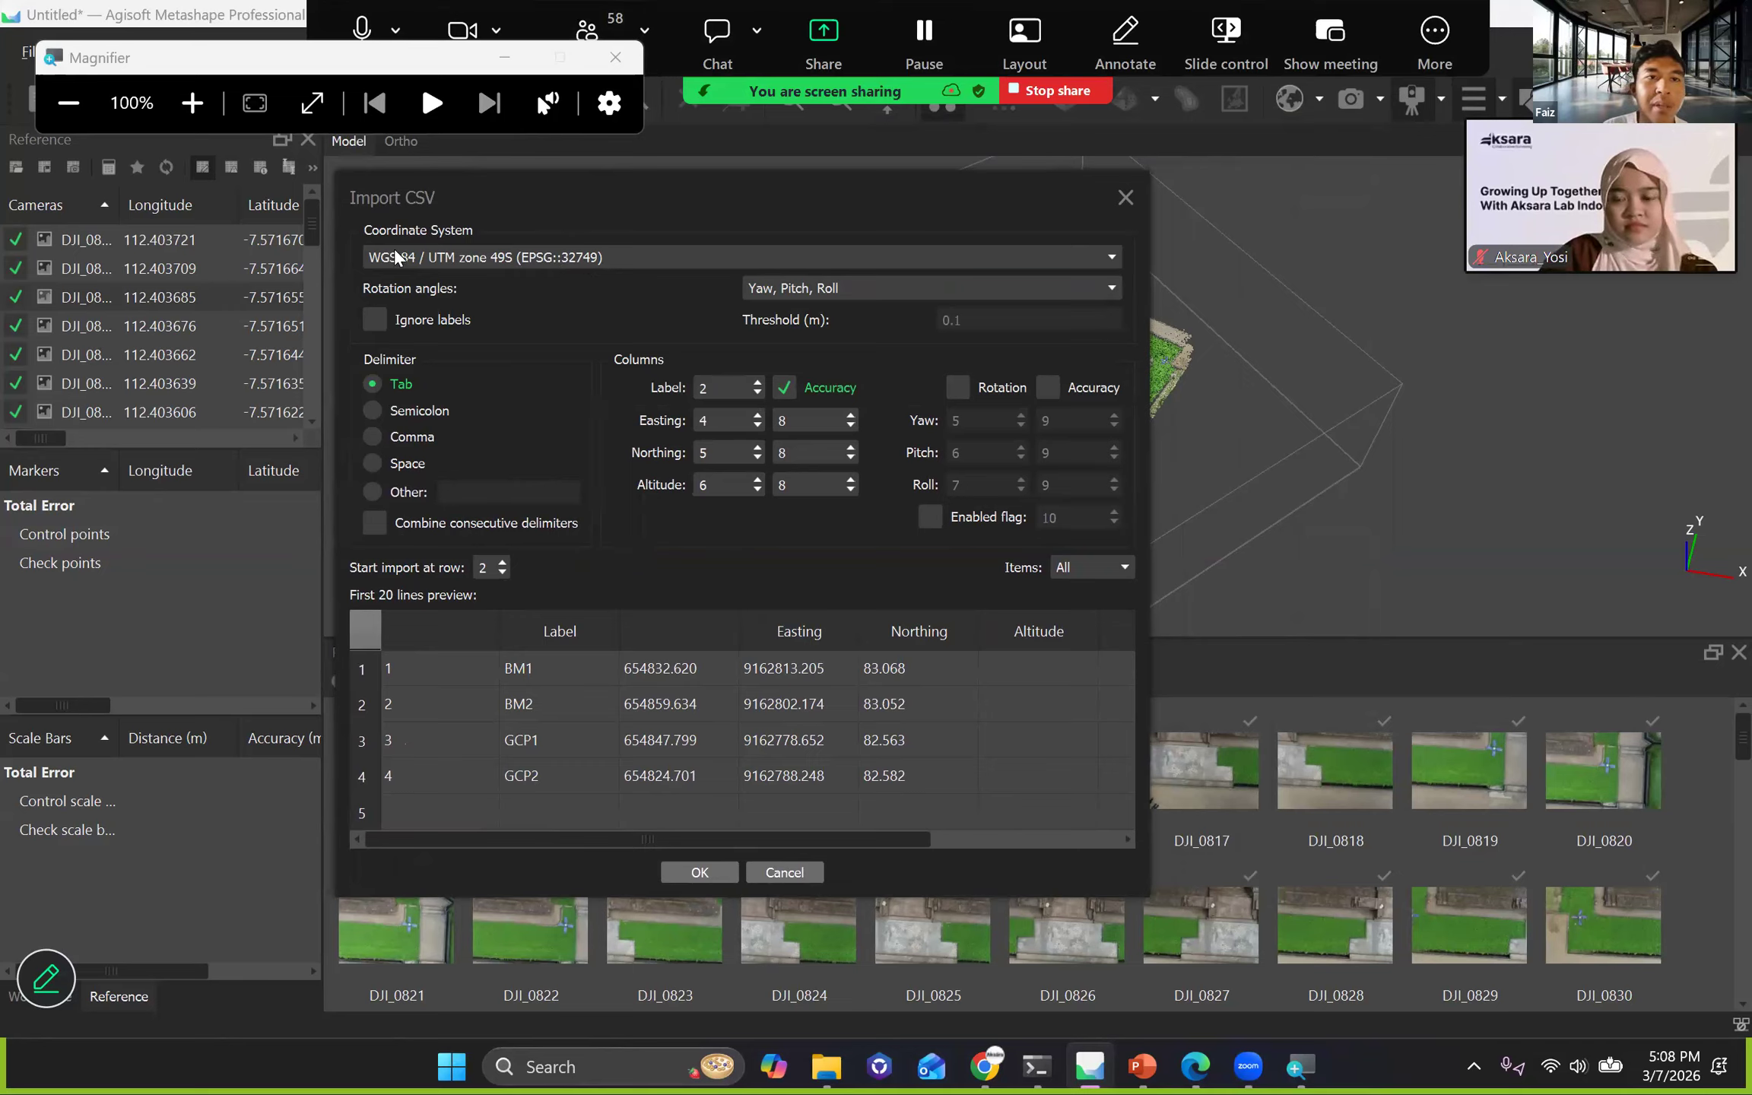
{"action": "left_click_drag", "start_coordinate": [514, 196], "coordinate": [396, 220]}
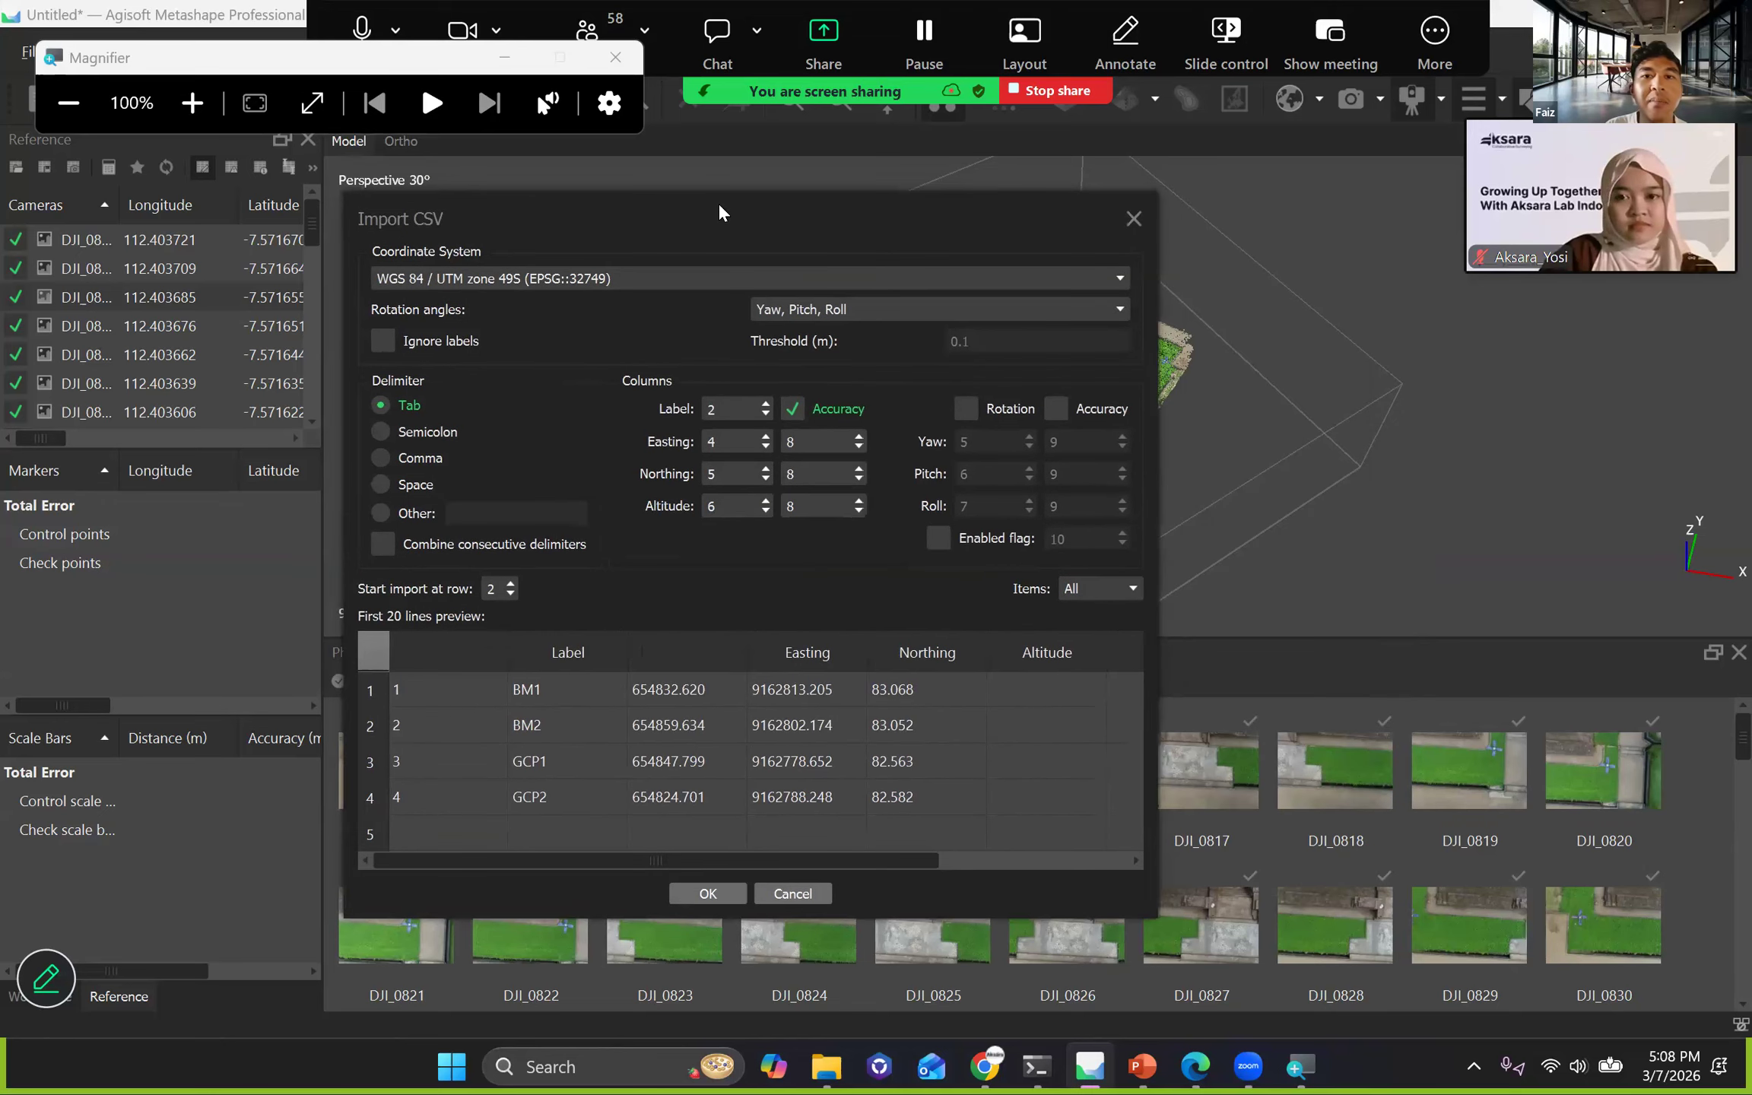
{"action": "left_click_drag", "start_coordinate": [669, 219], "coordinate": [745, 193]}
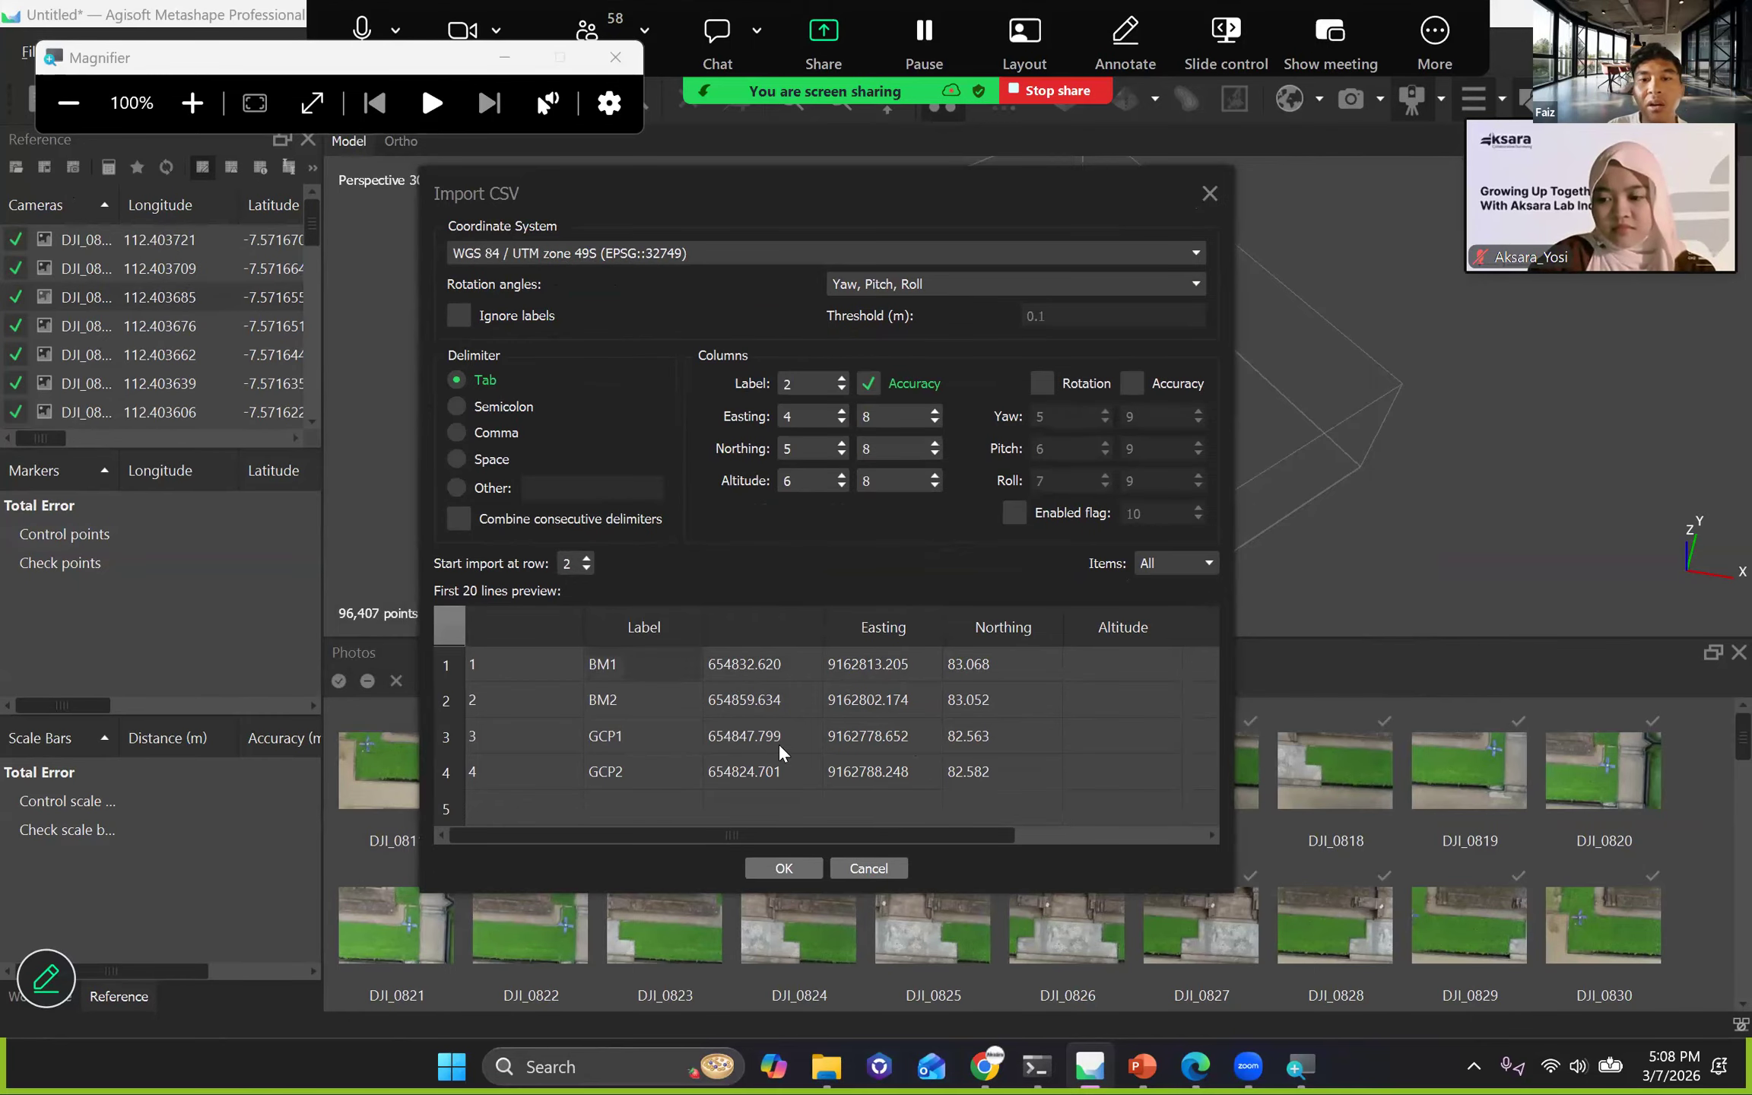
{"action": "left_click", "coordinate": [1208, 195]}
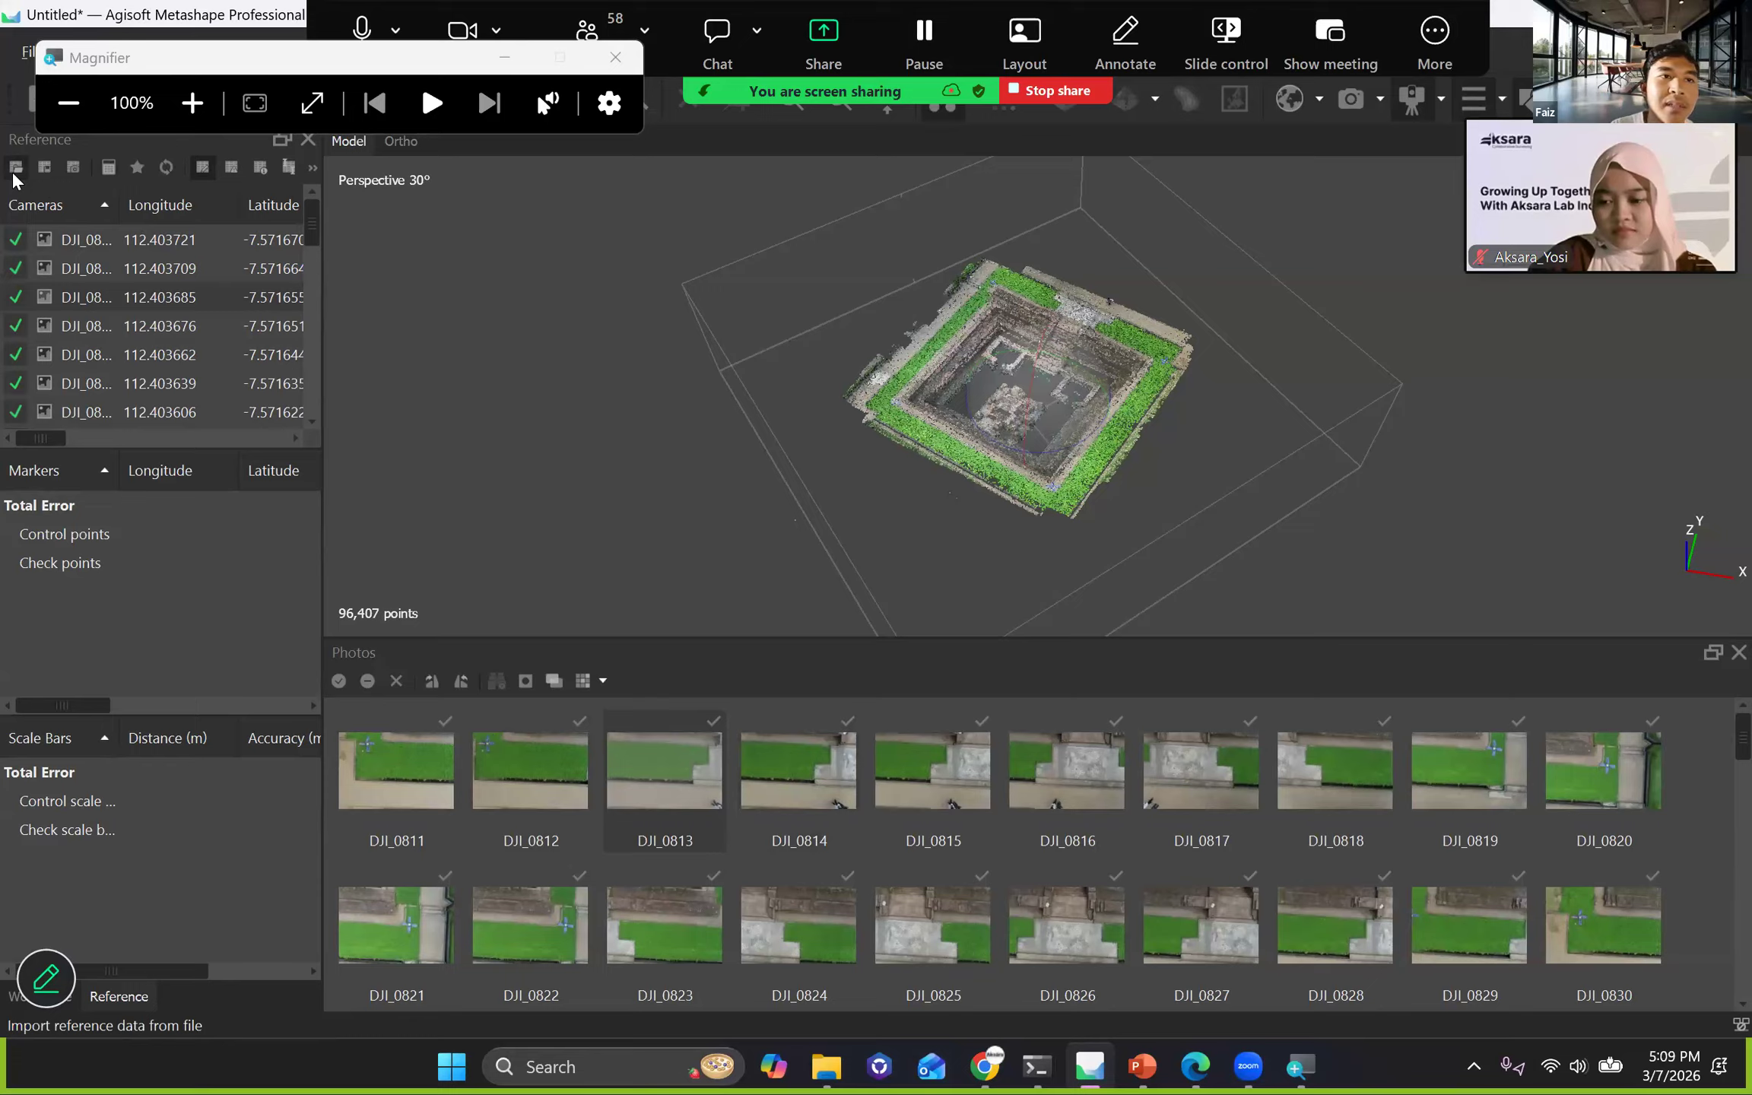
Set the Convert Reference coordinate system to WGS 84 / UTM zone 49S (EPSG::32749), finding it with the filter 49S.
{"action": "left_click", "coordinate": [108, 168]}
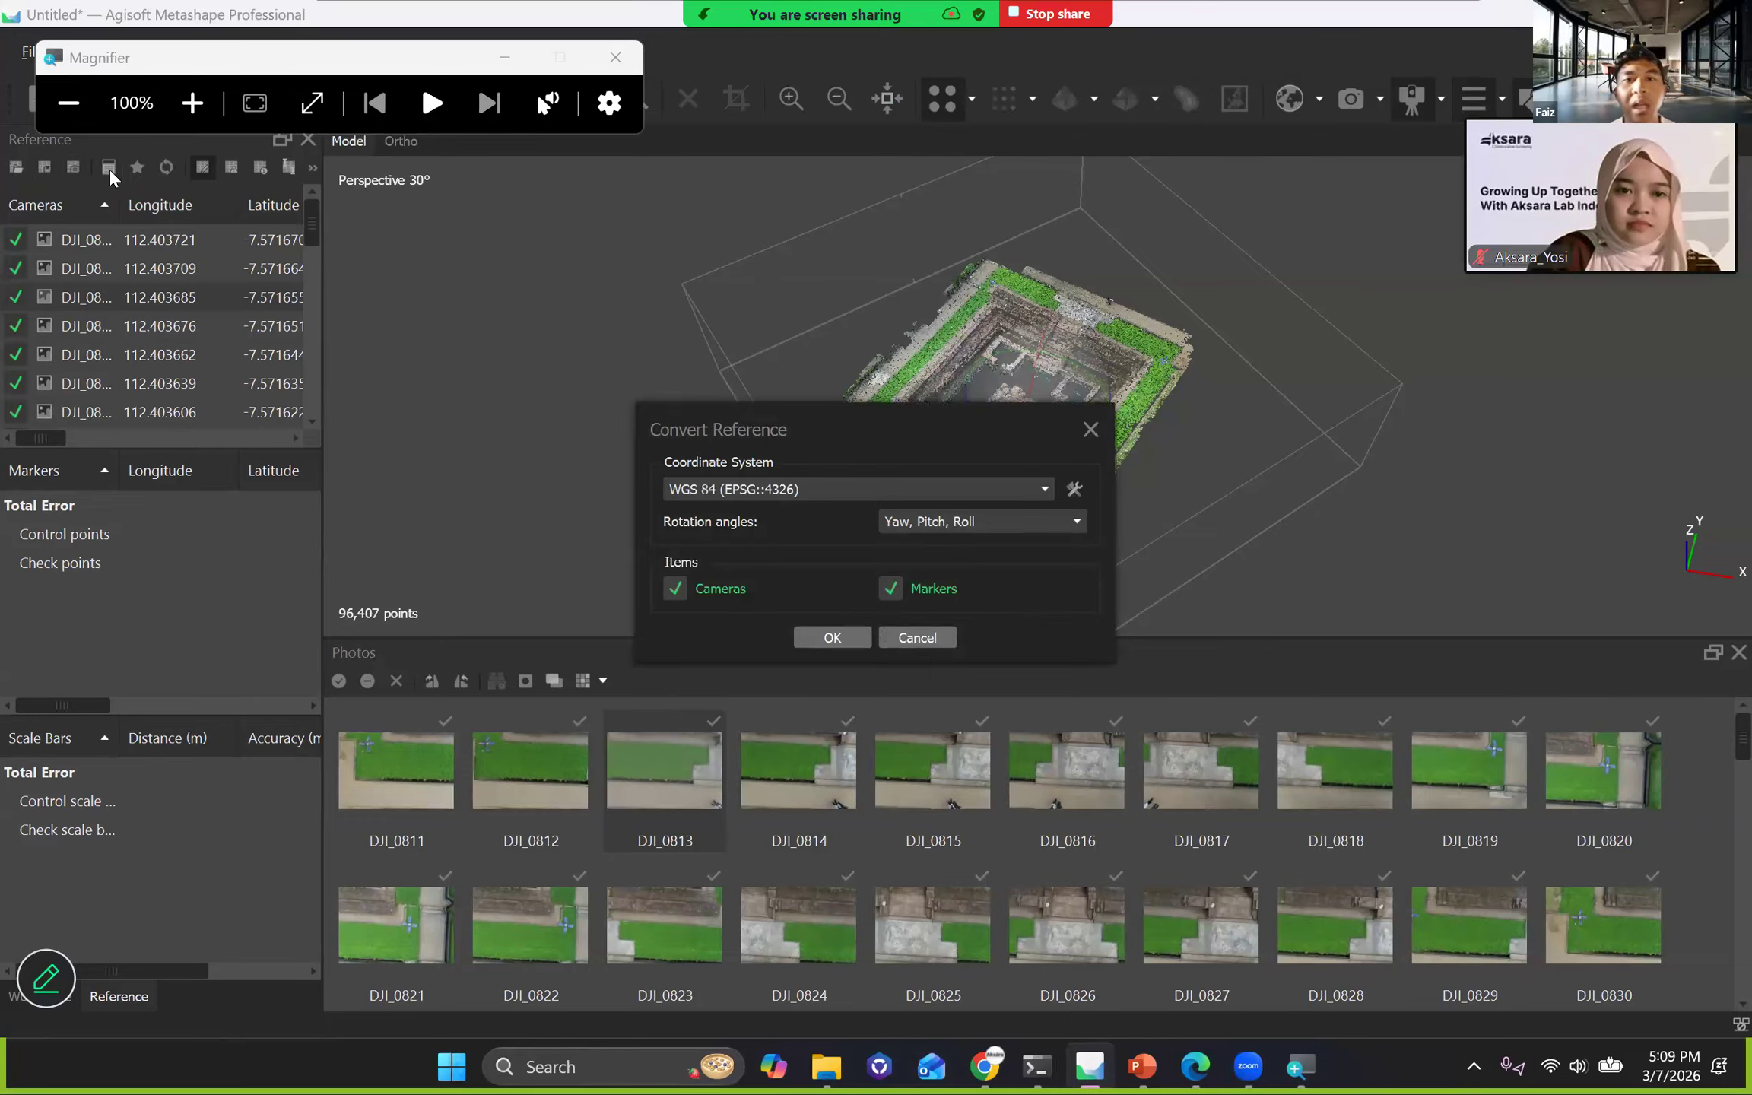
{"action": "left_click", "coordinate": [729, 487]}
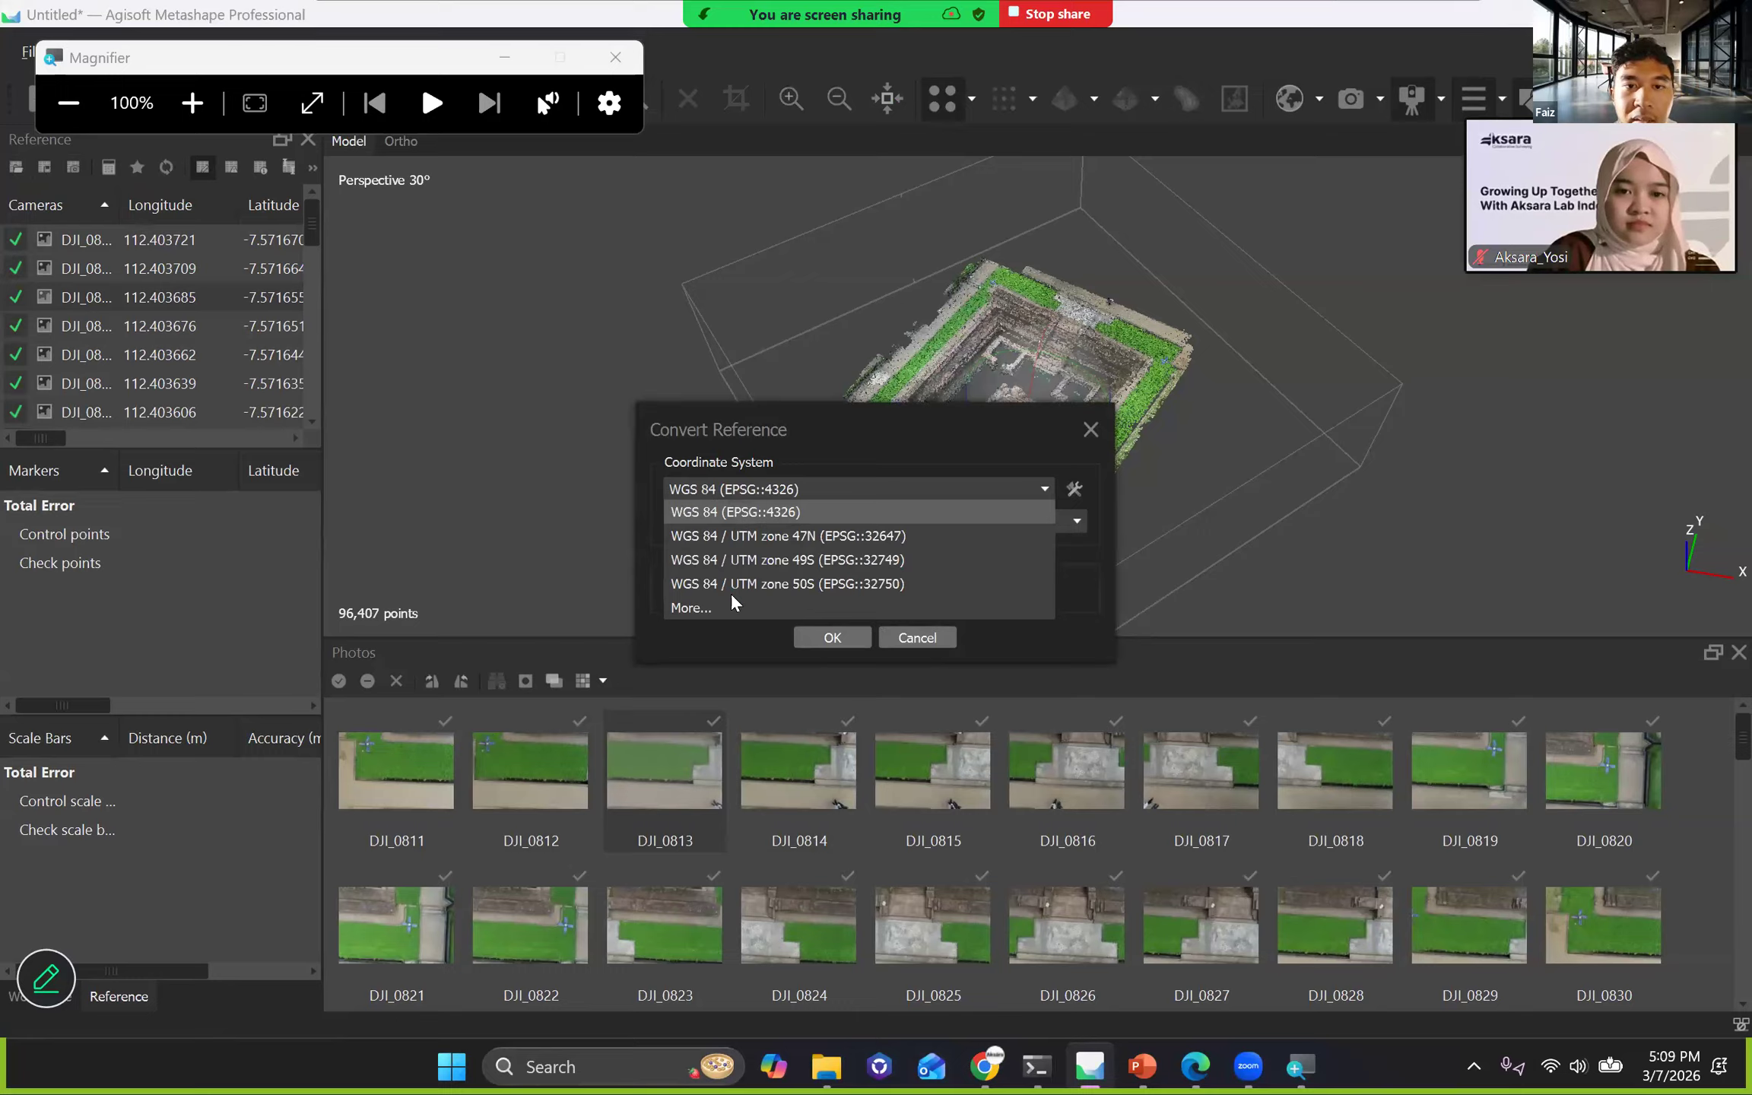
{"action": "left_click", "coordinate": [745, 487]}
{"action": "left_click", "coordinate": [746, 488]}
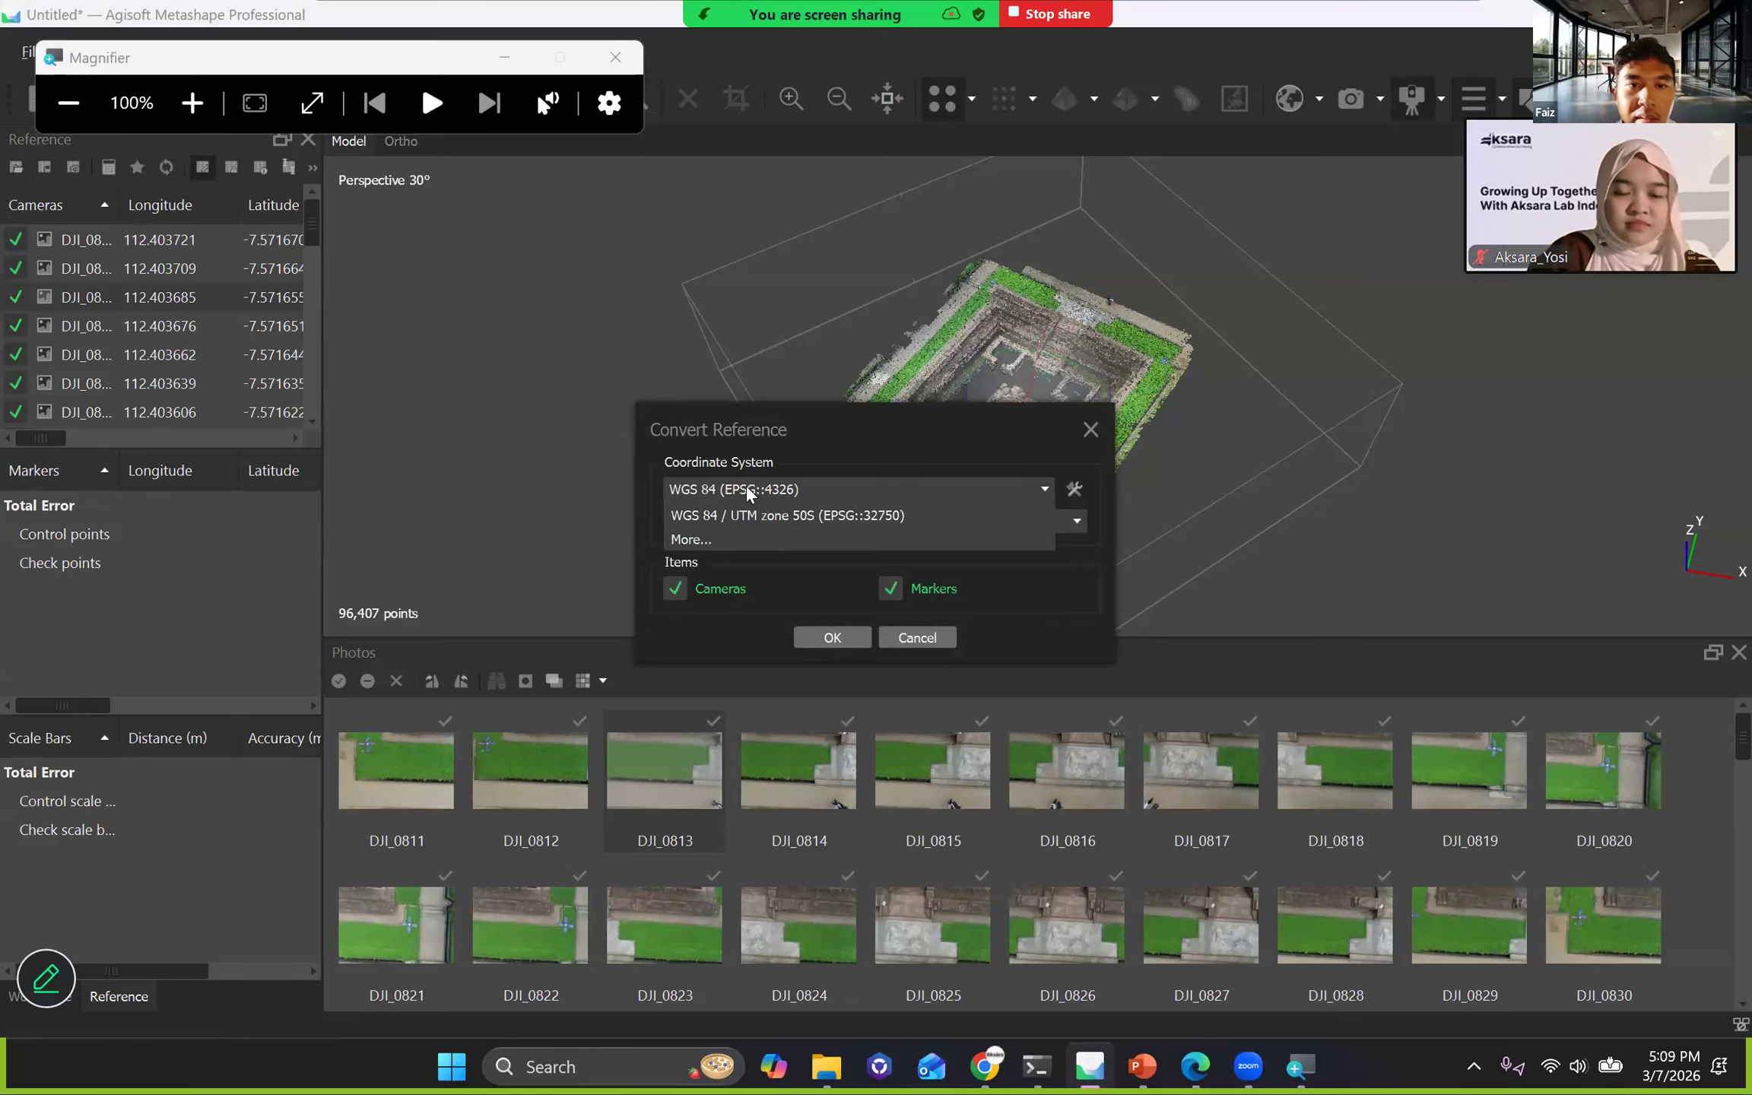
{"action": "left_click", "coordinate": [715, 606]}
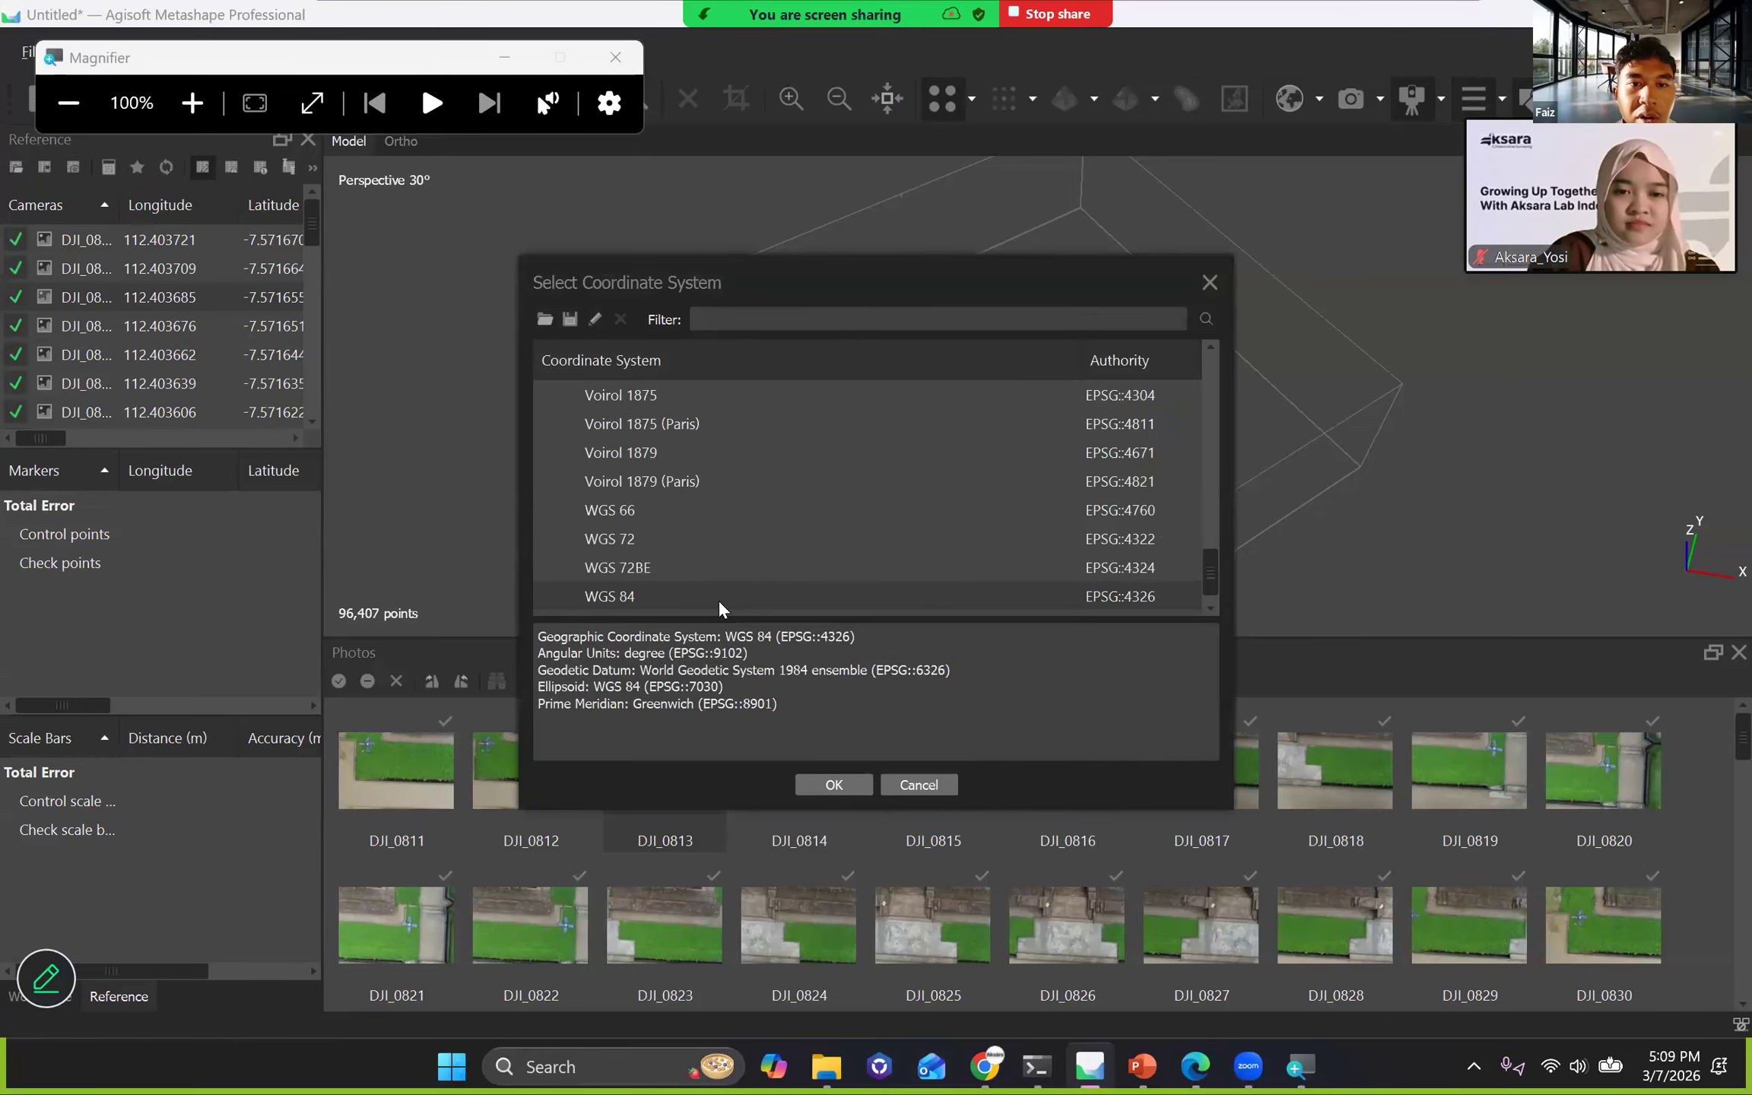
{"action": "left_click", "coordinate": [733, 319]}
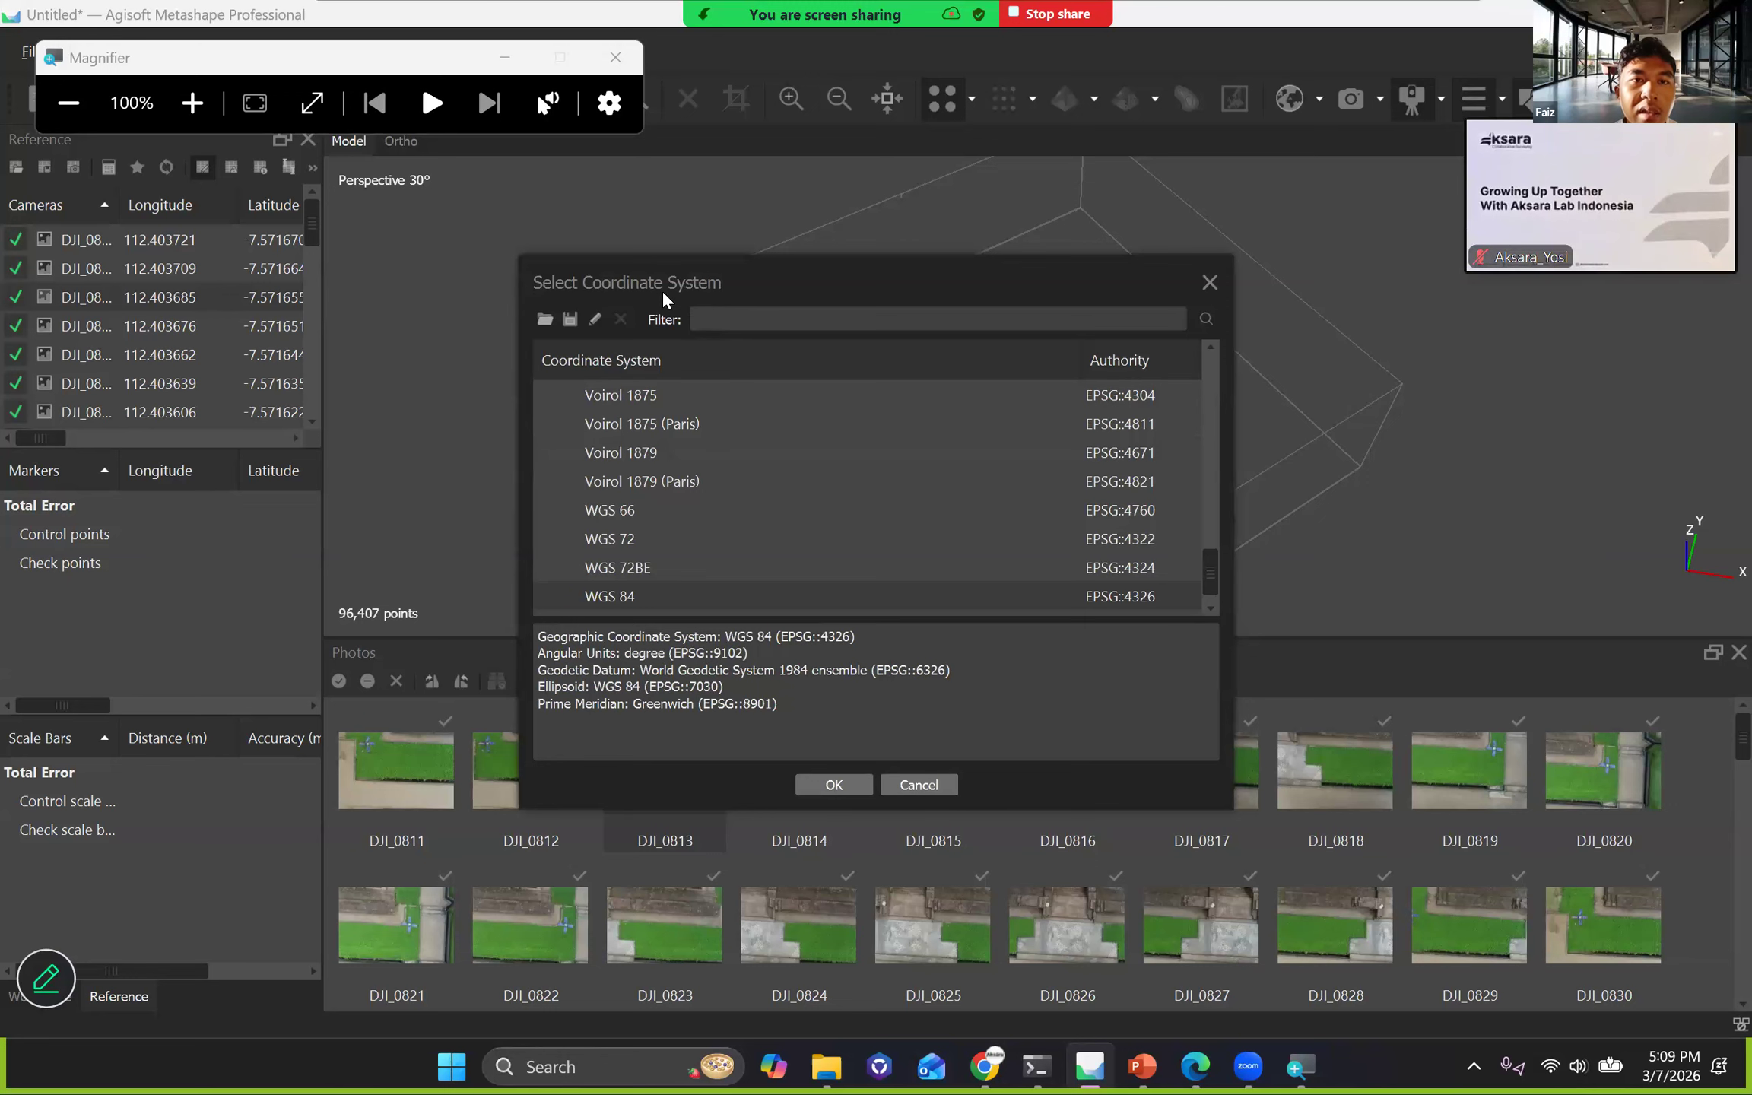
{"action": "left_click_drag", "start_coordinate": [847, 283], "coordinate": [1094, 221]}
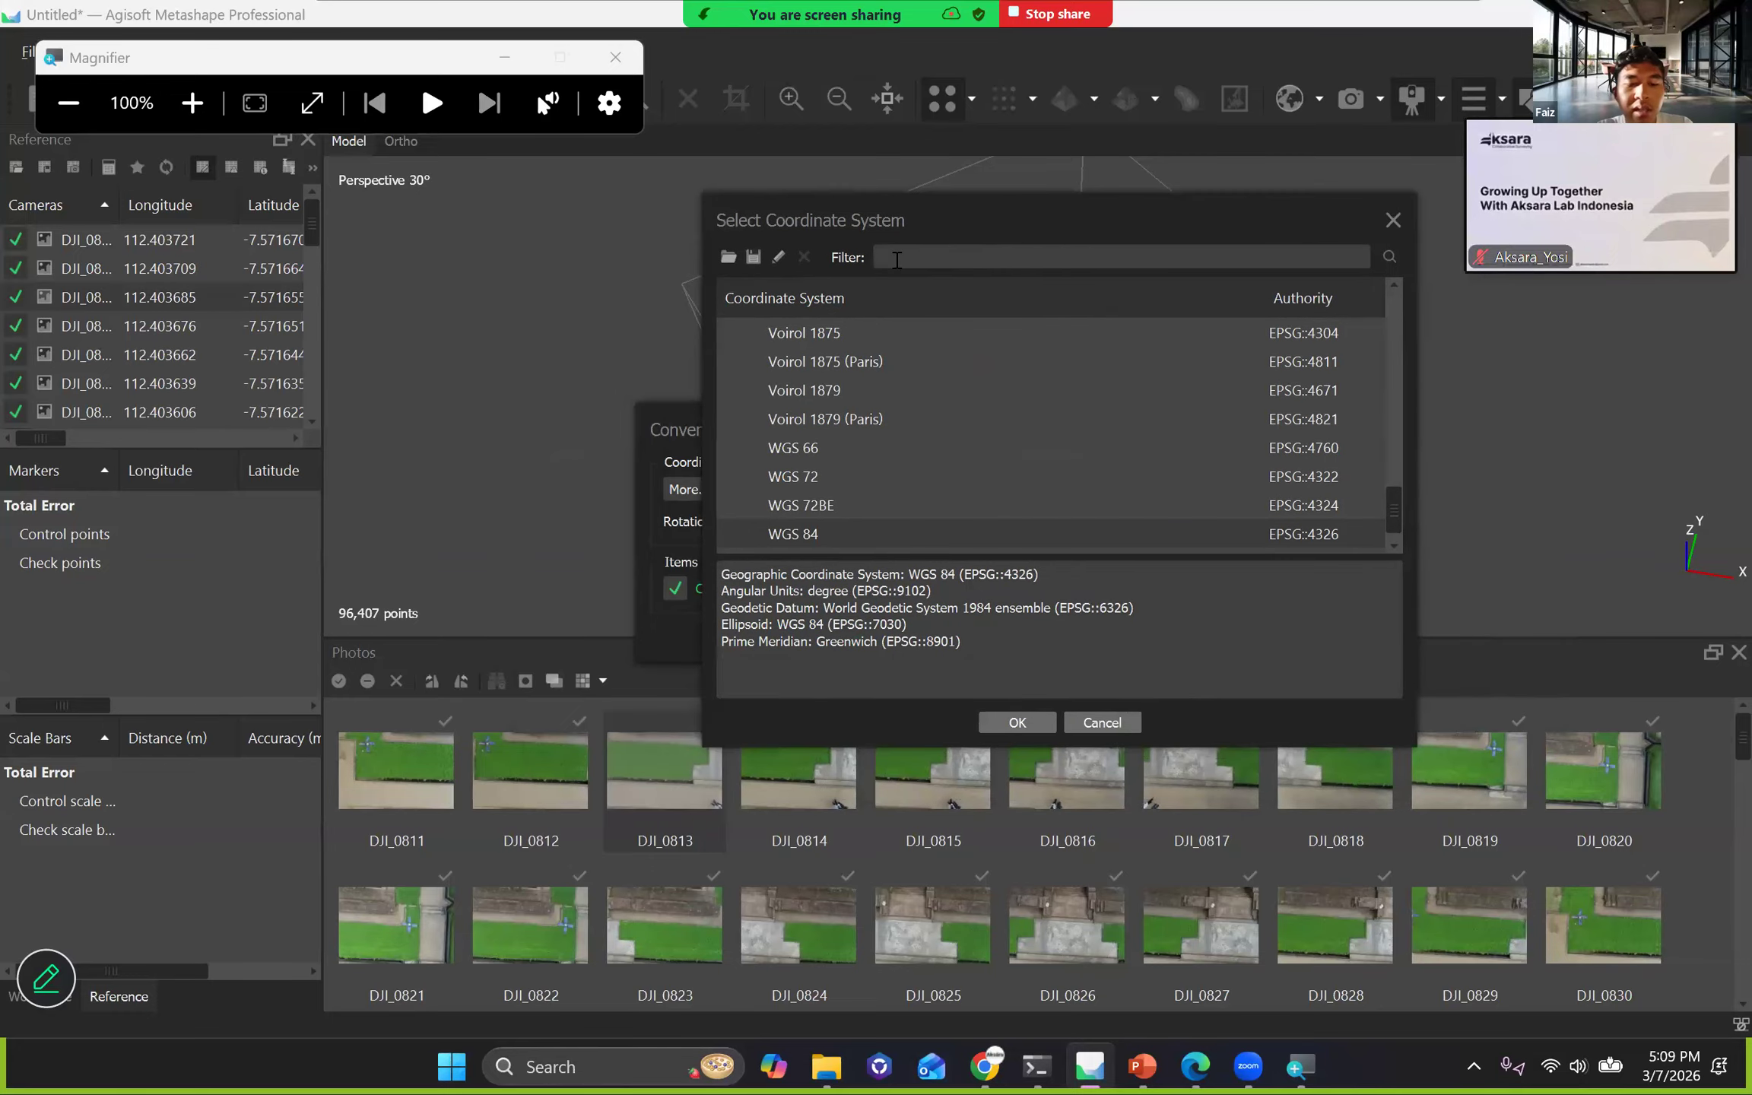
{"action": "type", "text": "49S"}
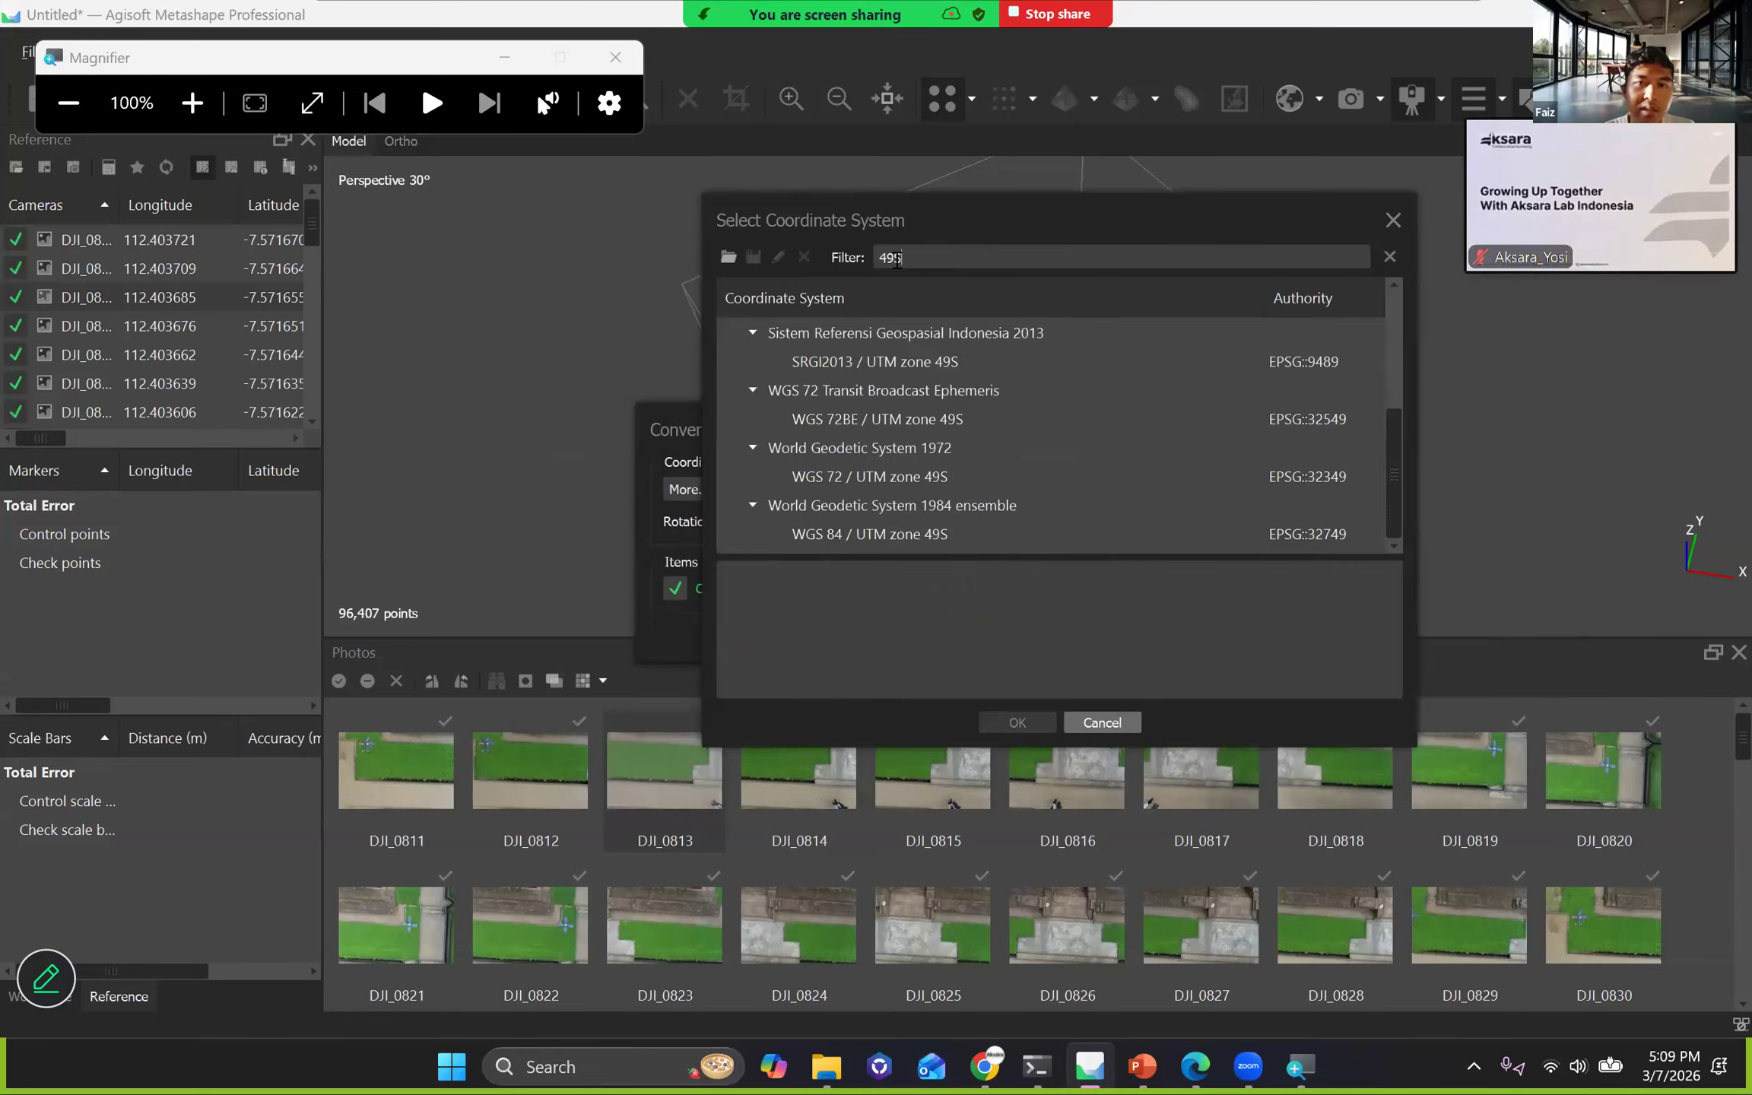
{"action": "left_click", "coordinate": [913, 539]}
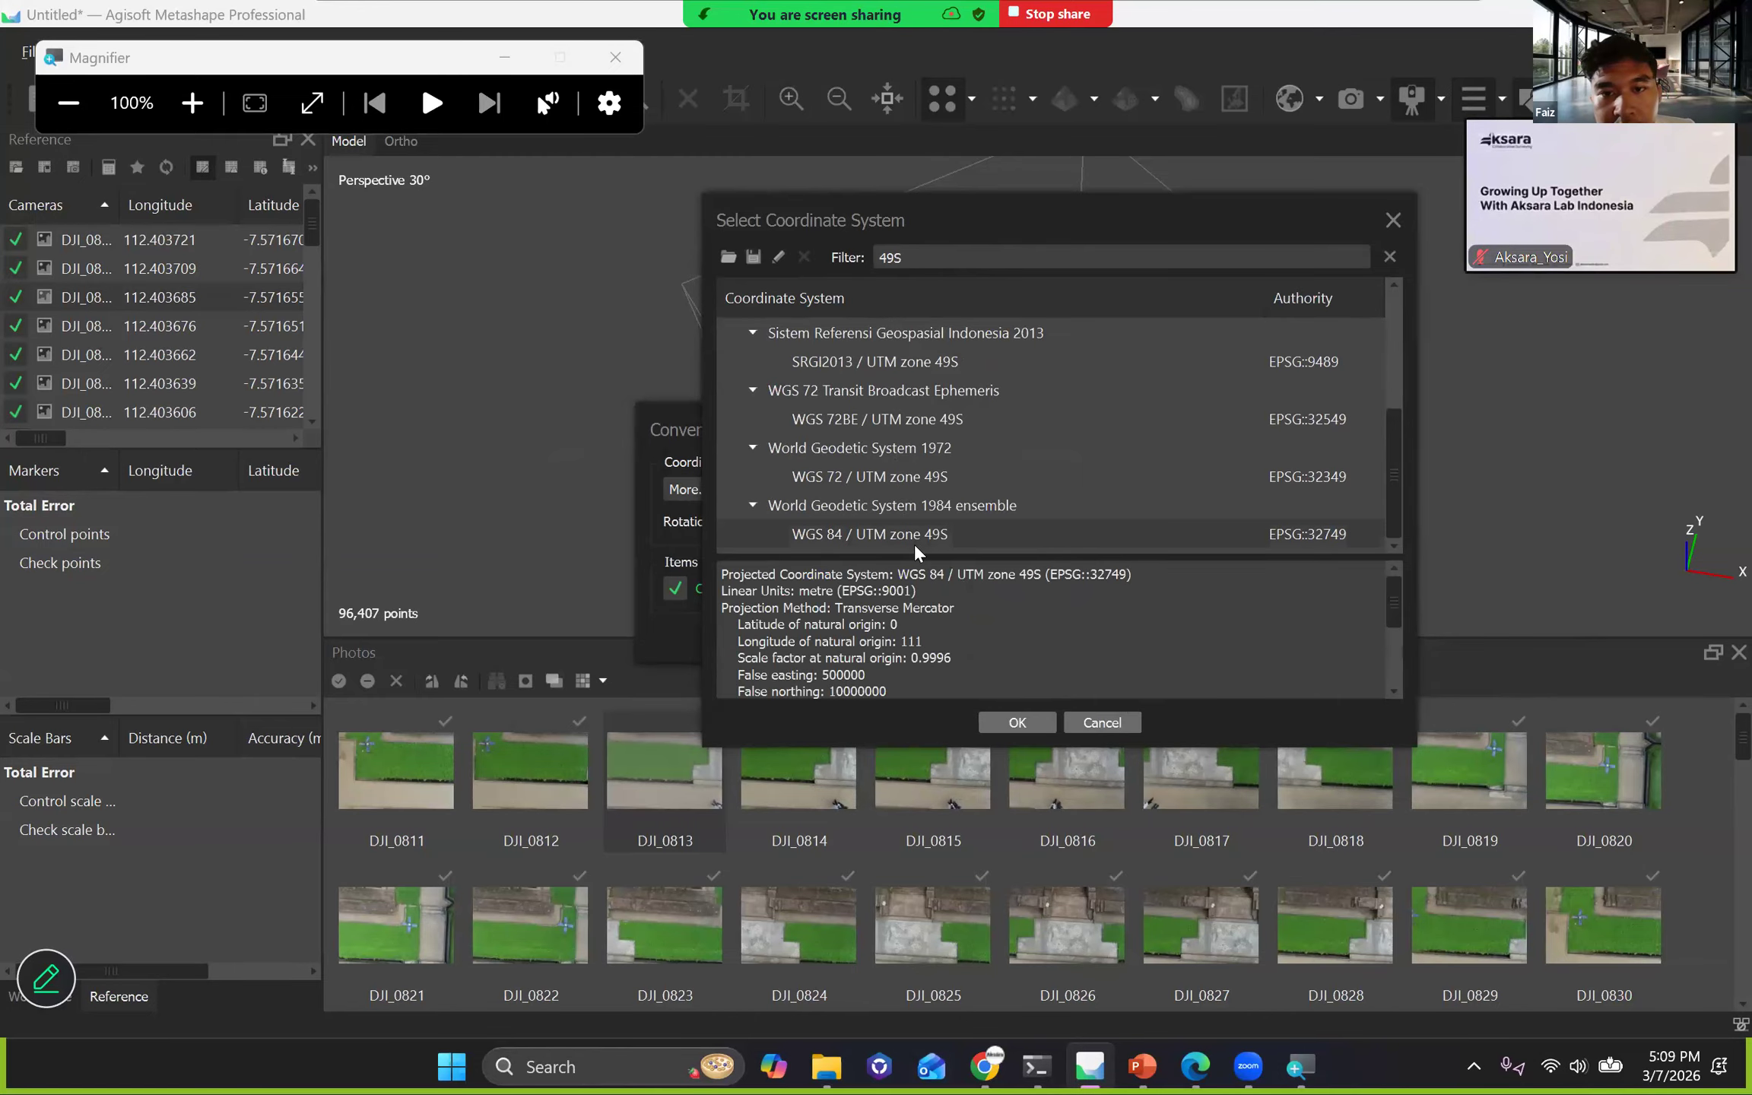
{"action": "left_click", "coordinate": [1018, 723]}
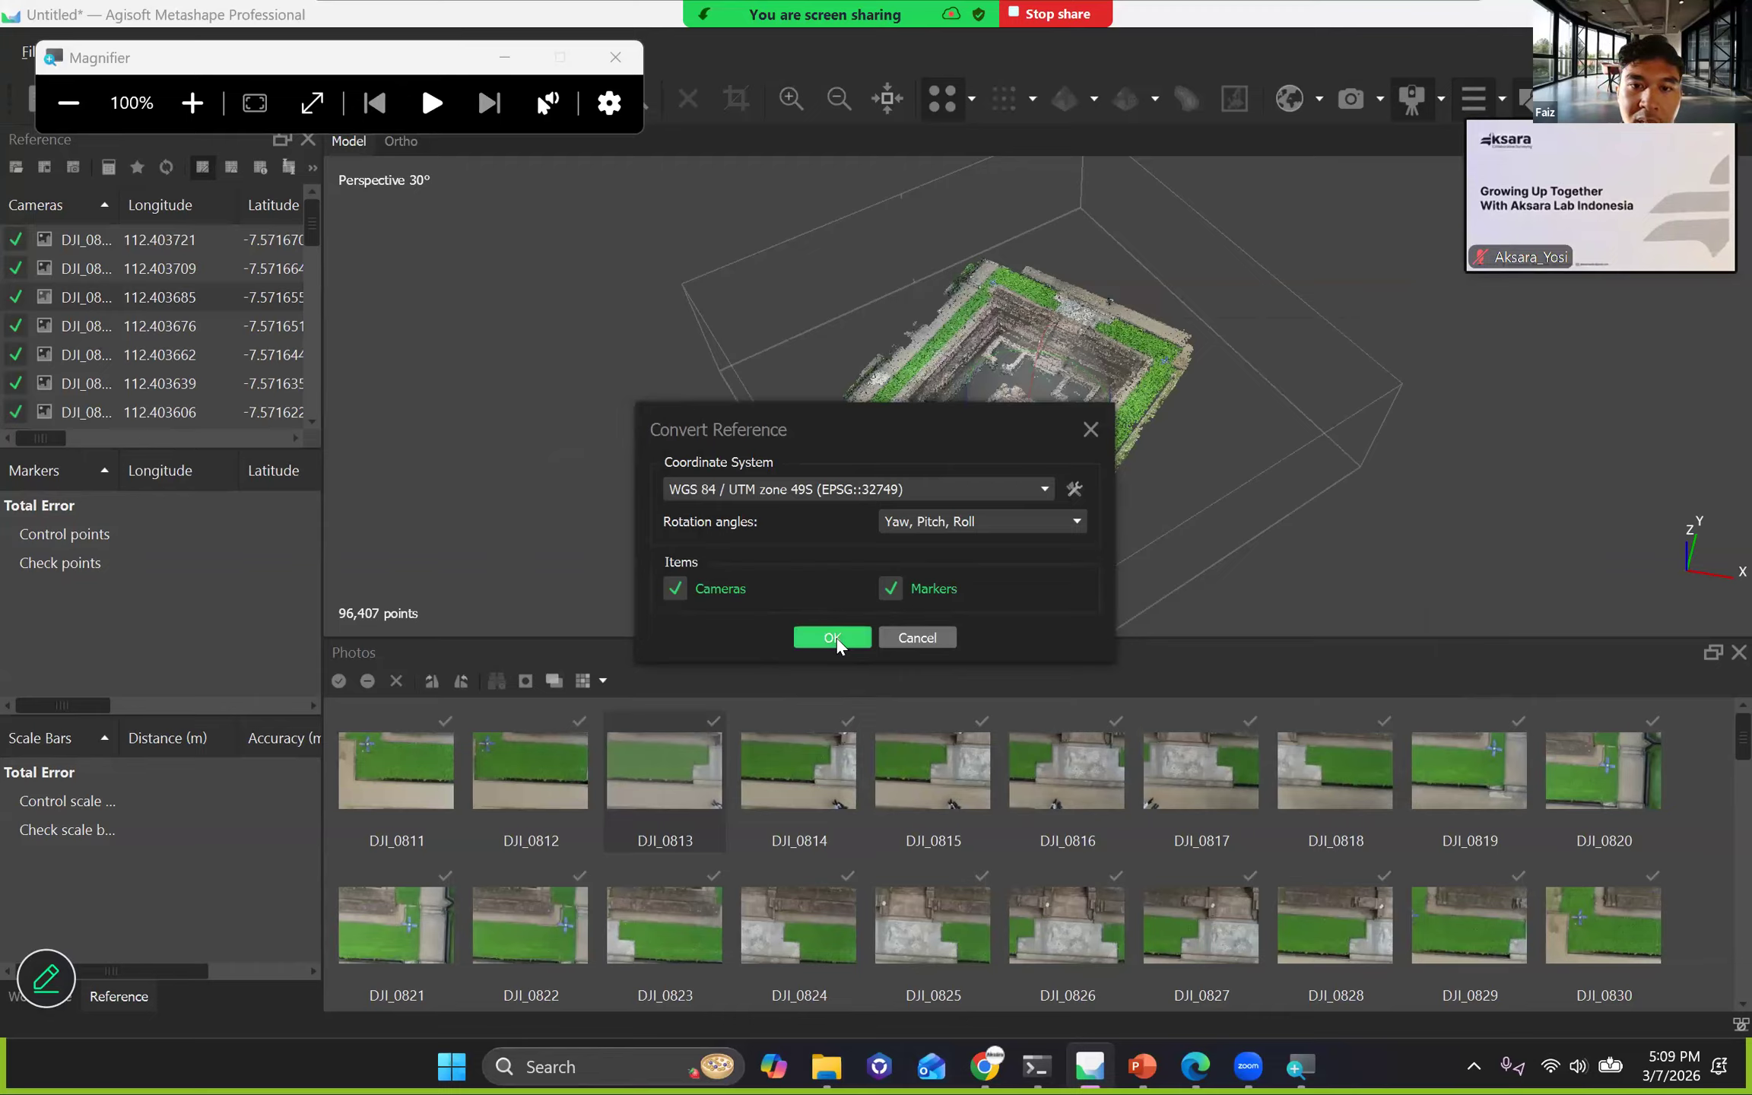
{"action": "left_click_drag", "start_coordinate": [784, 423], "coordinate": [327, 167]}
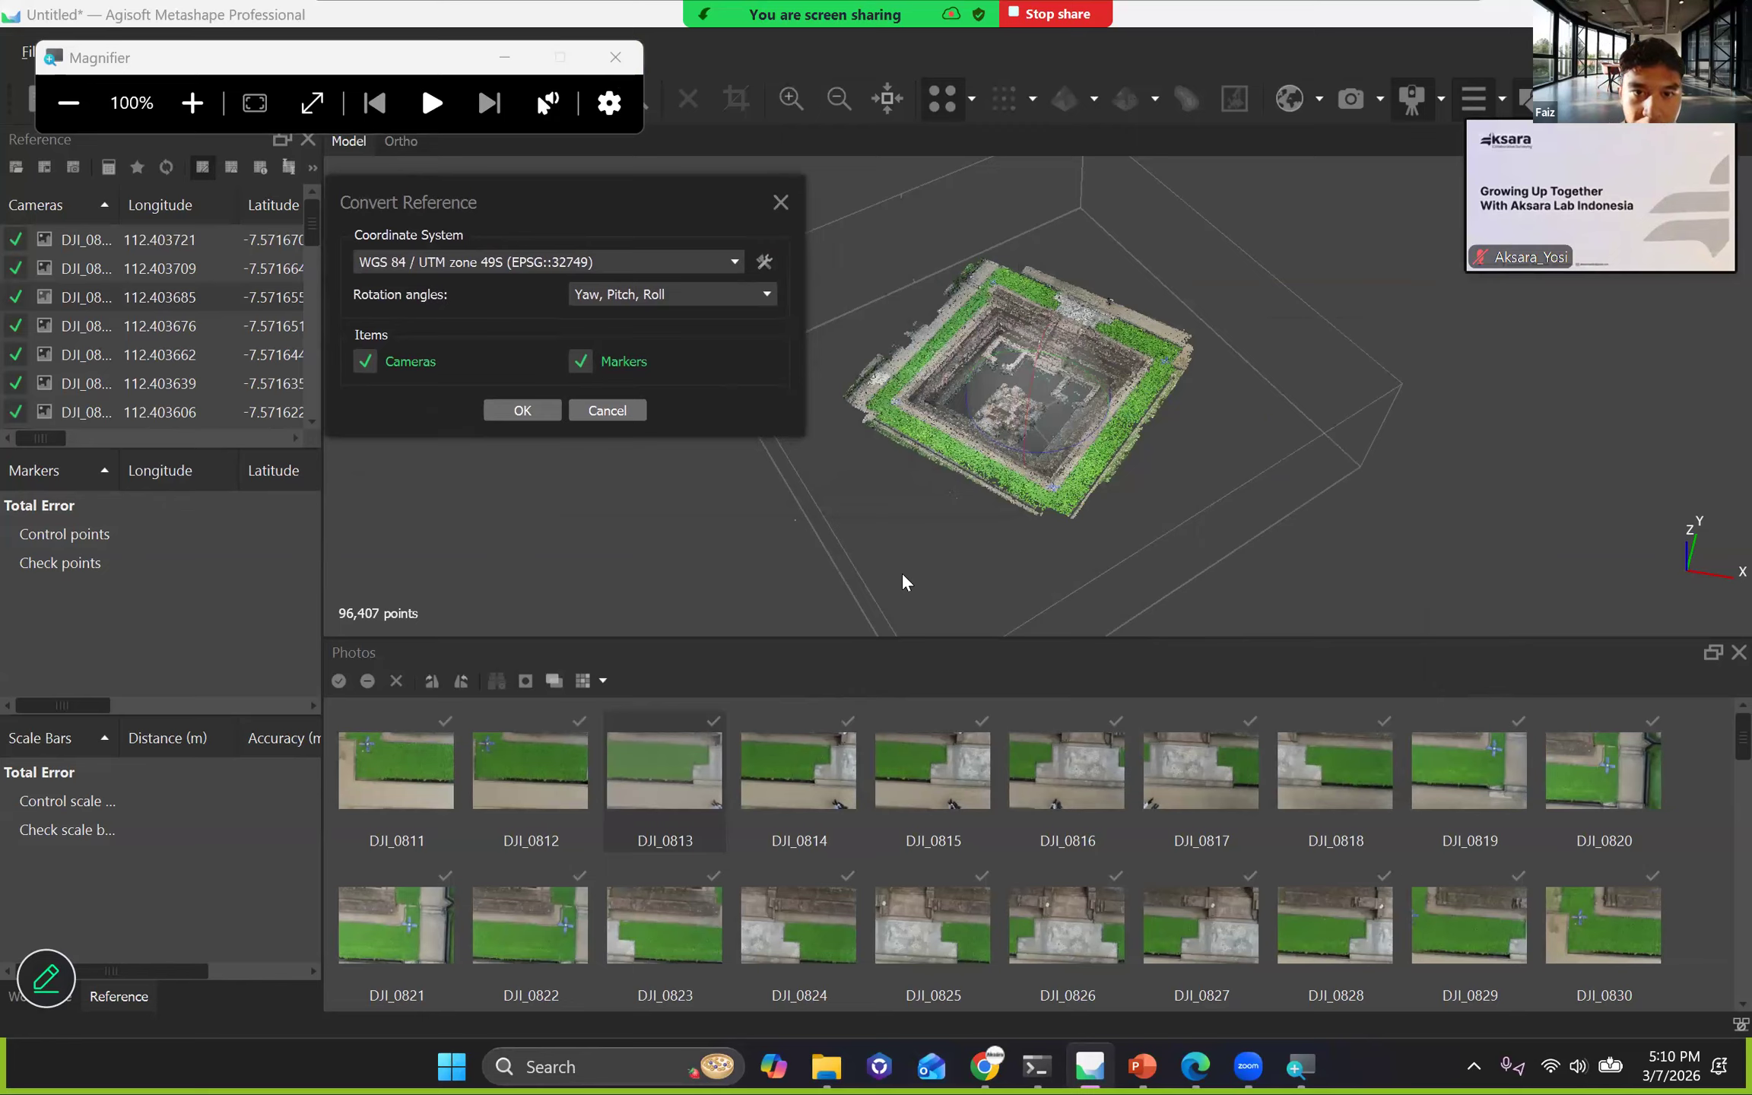
Switch to the Zoom meeting chat, close it, and reopen it to read the newest participant message.
{"action": "key", "text": "alt+Tab"}
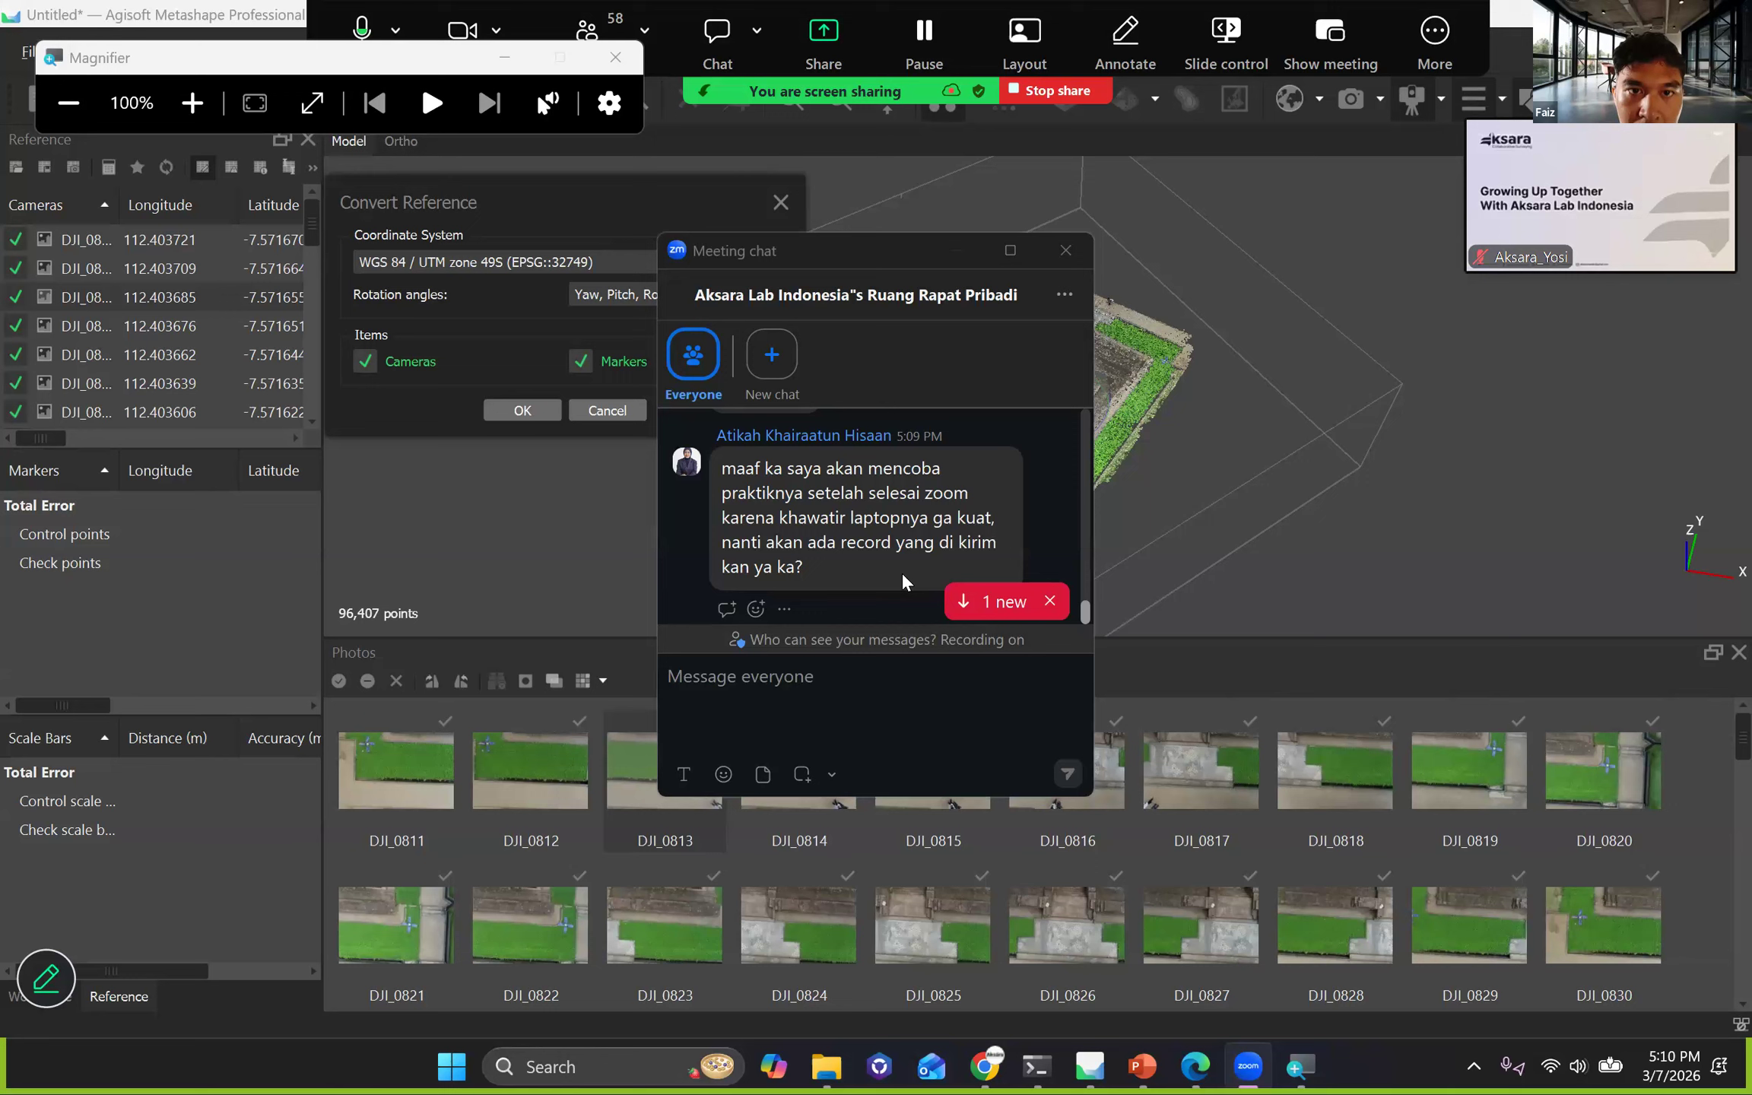
{"action": "left_click", "coordinate": [1065, 251]}
{"action": "left_click", "coordinate": [1065, 250]}
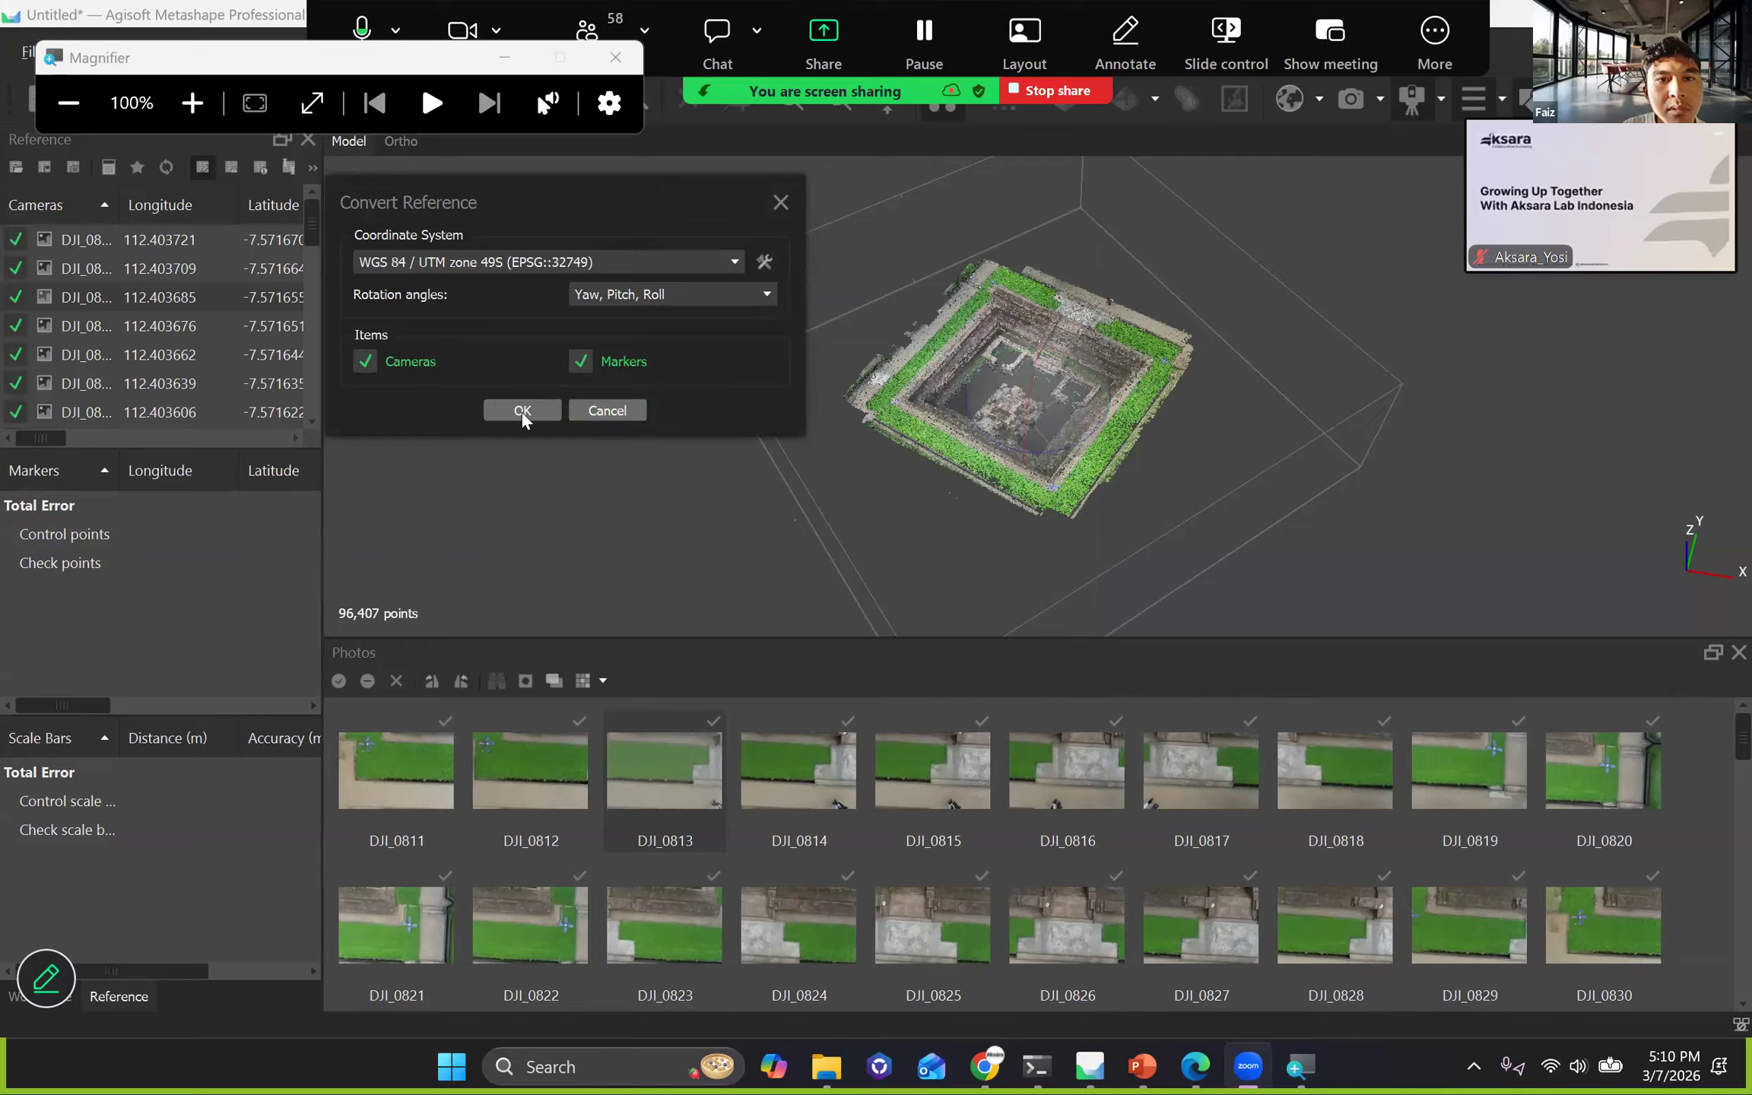
{"action": "left_click", "coordinate": [582, 132]}
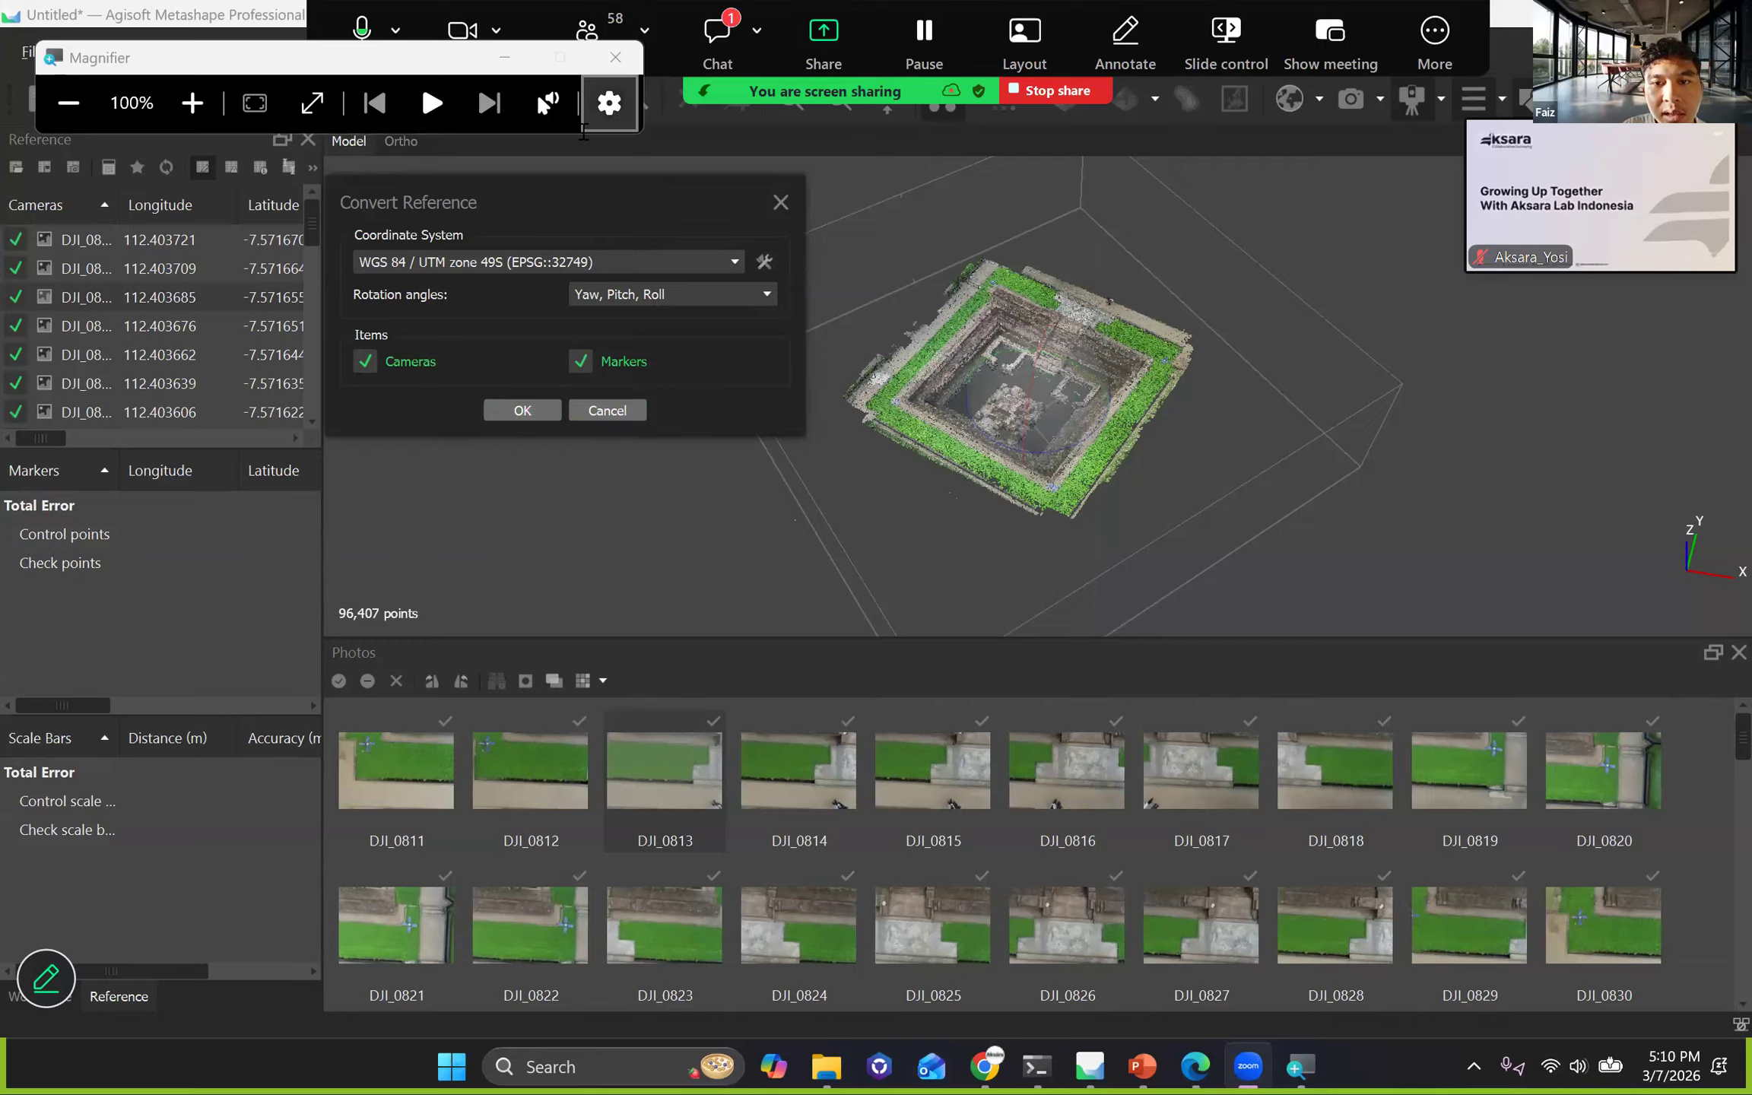
{"action": "left_click", "coordinate": [717, 42]}
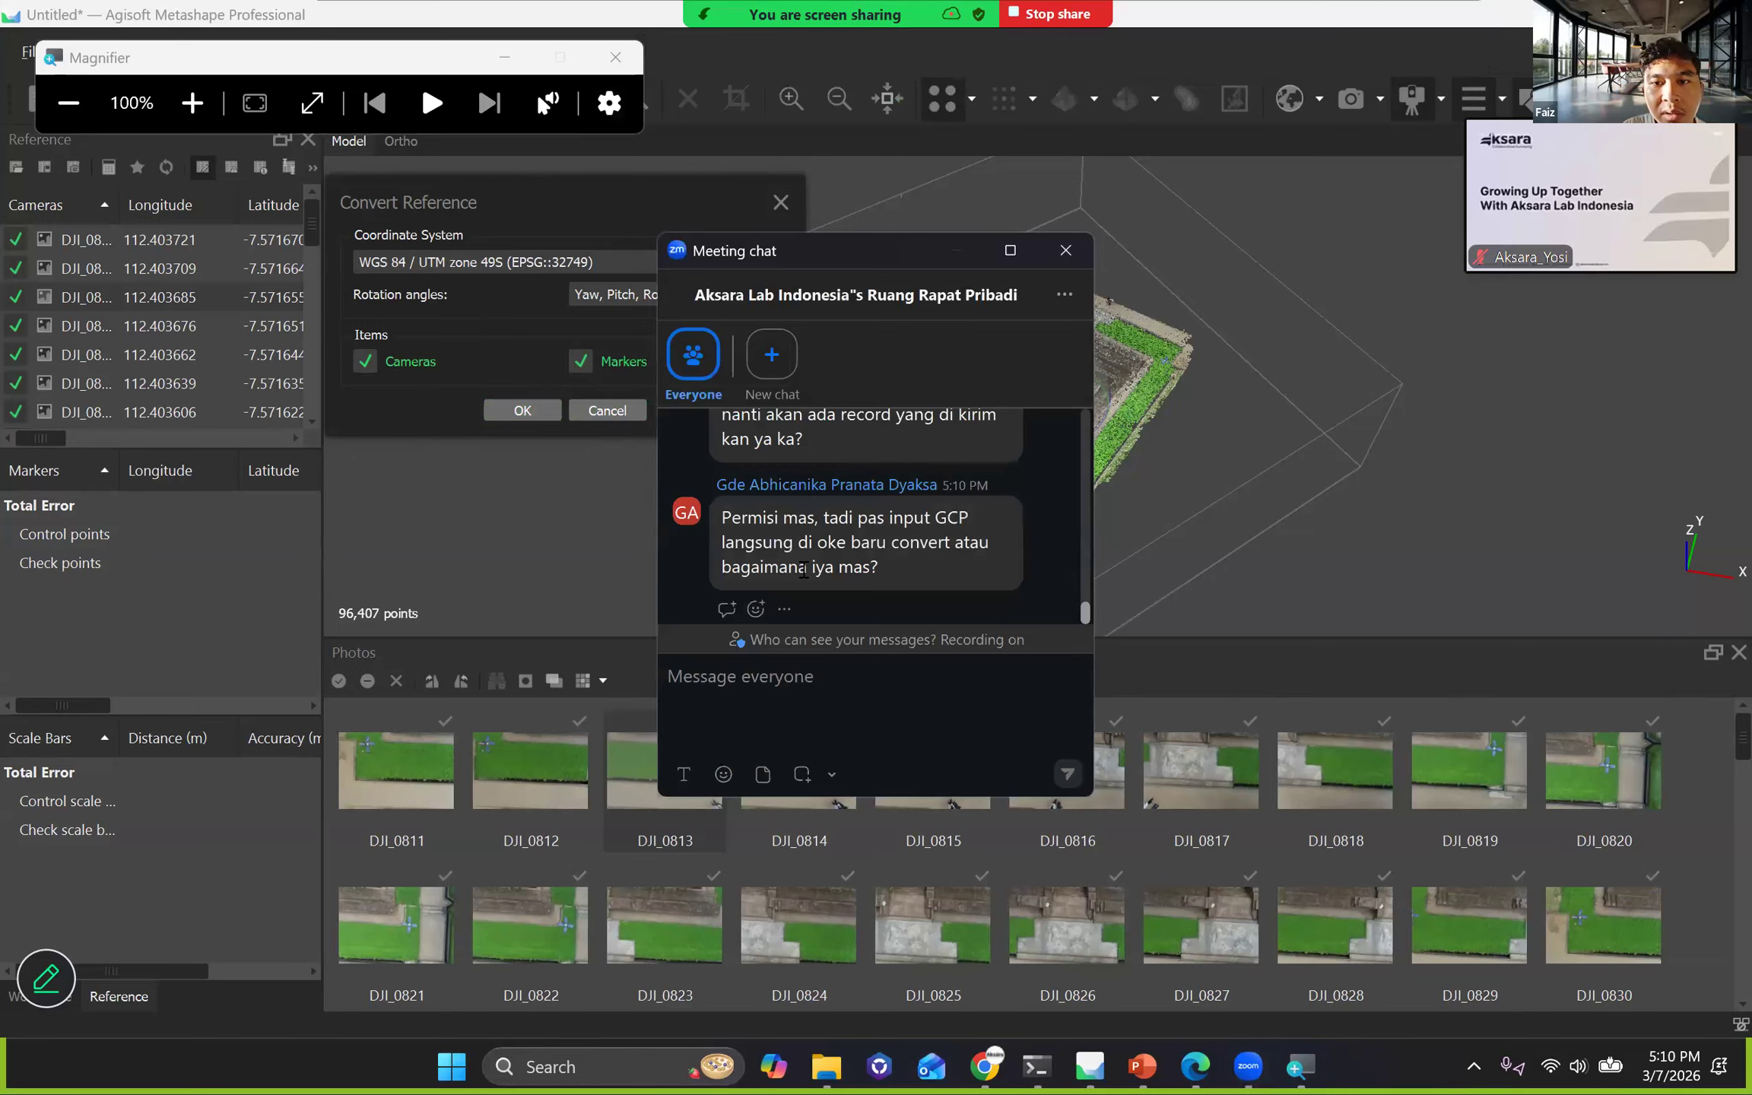
{"action": "mouse_move", "coordinate": [804, 569]}
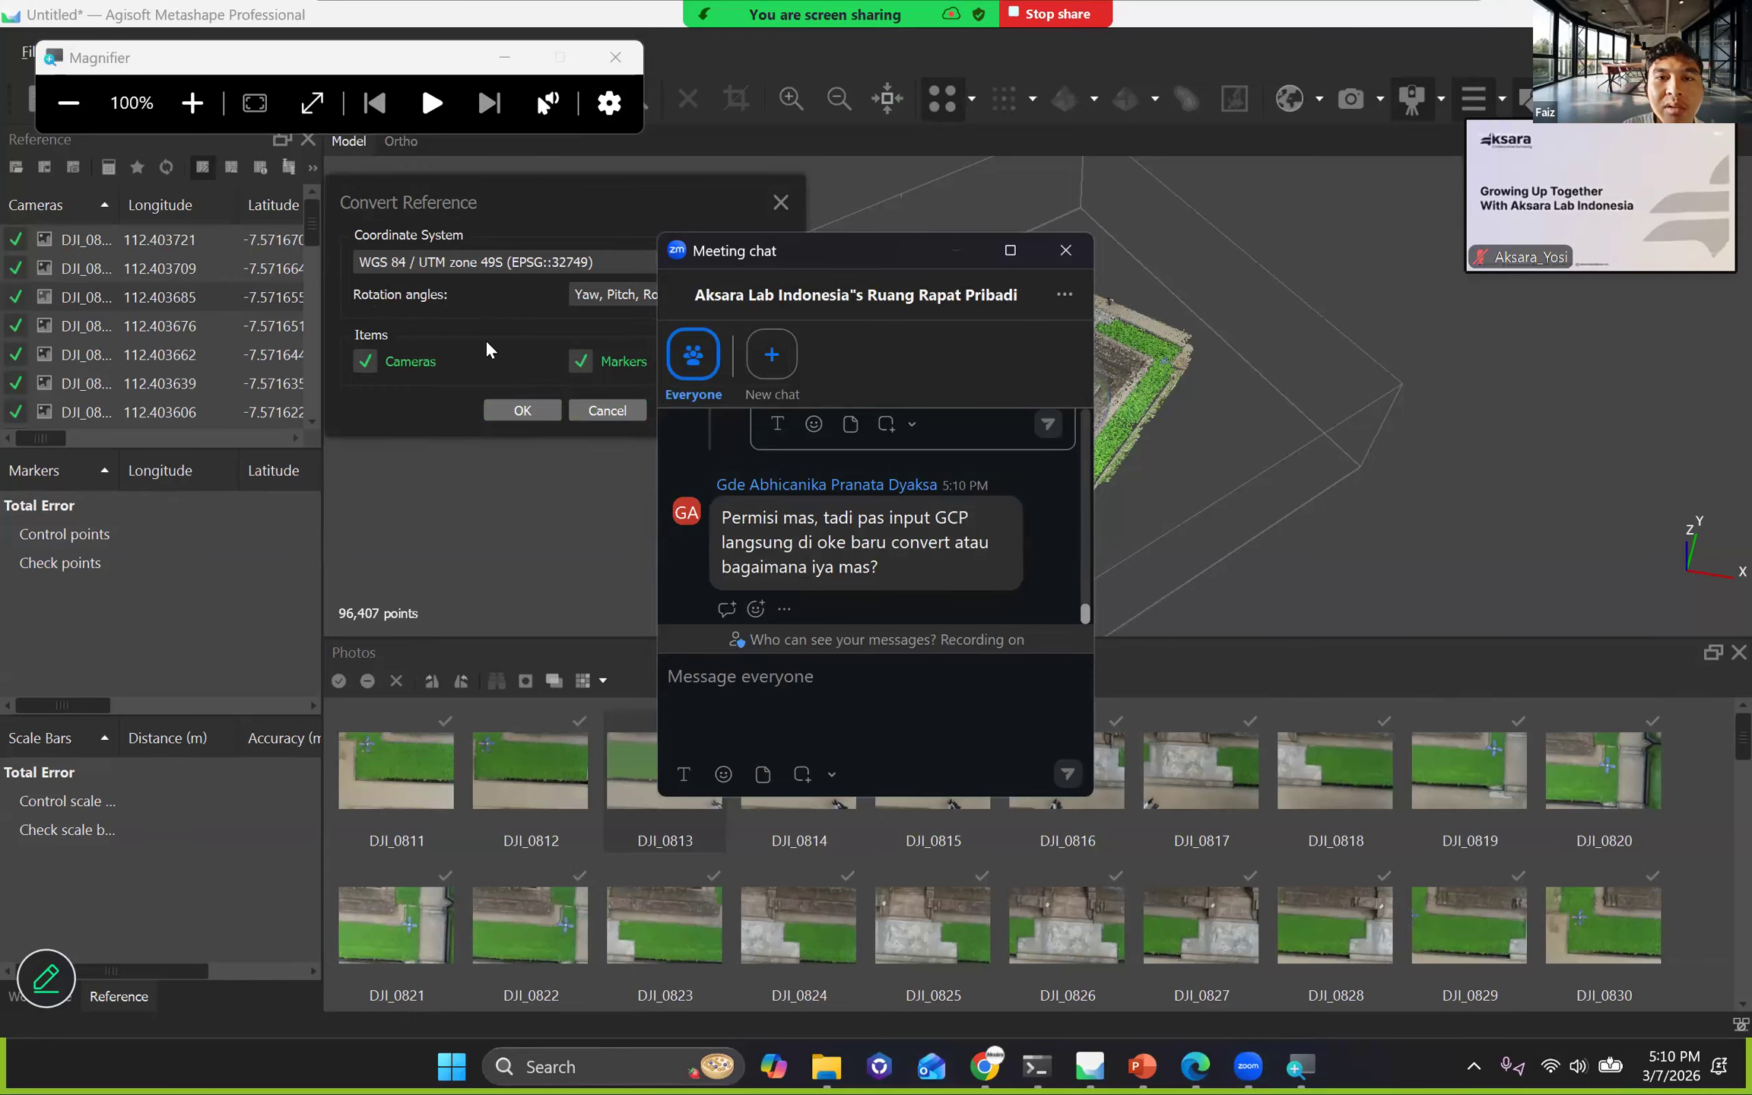
Close the Zoom meeting chat, reopen it to read the newest participant questions, and close it again.
{"action": "left_click", "coordinate": [1065, 250]}
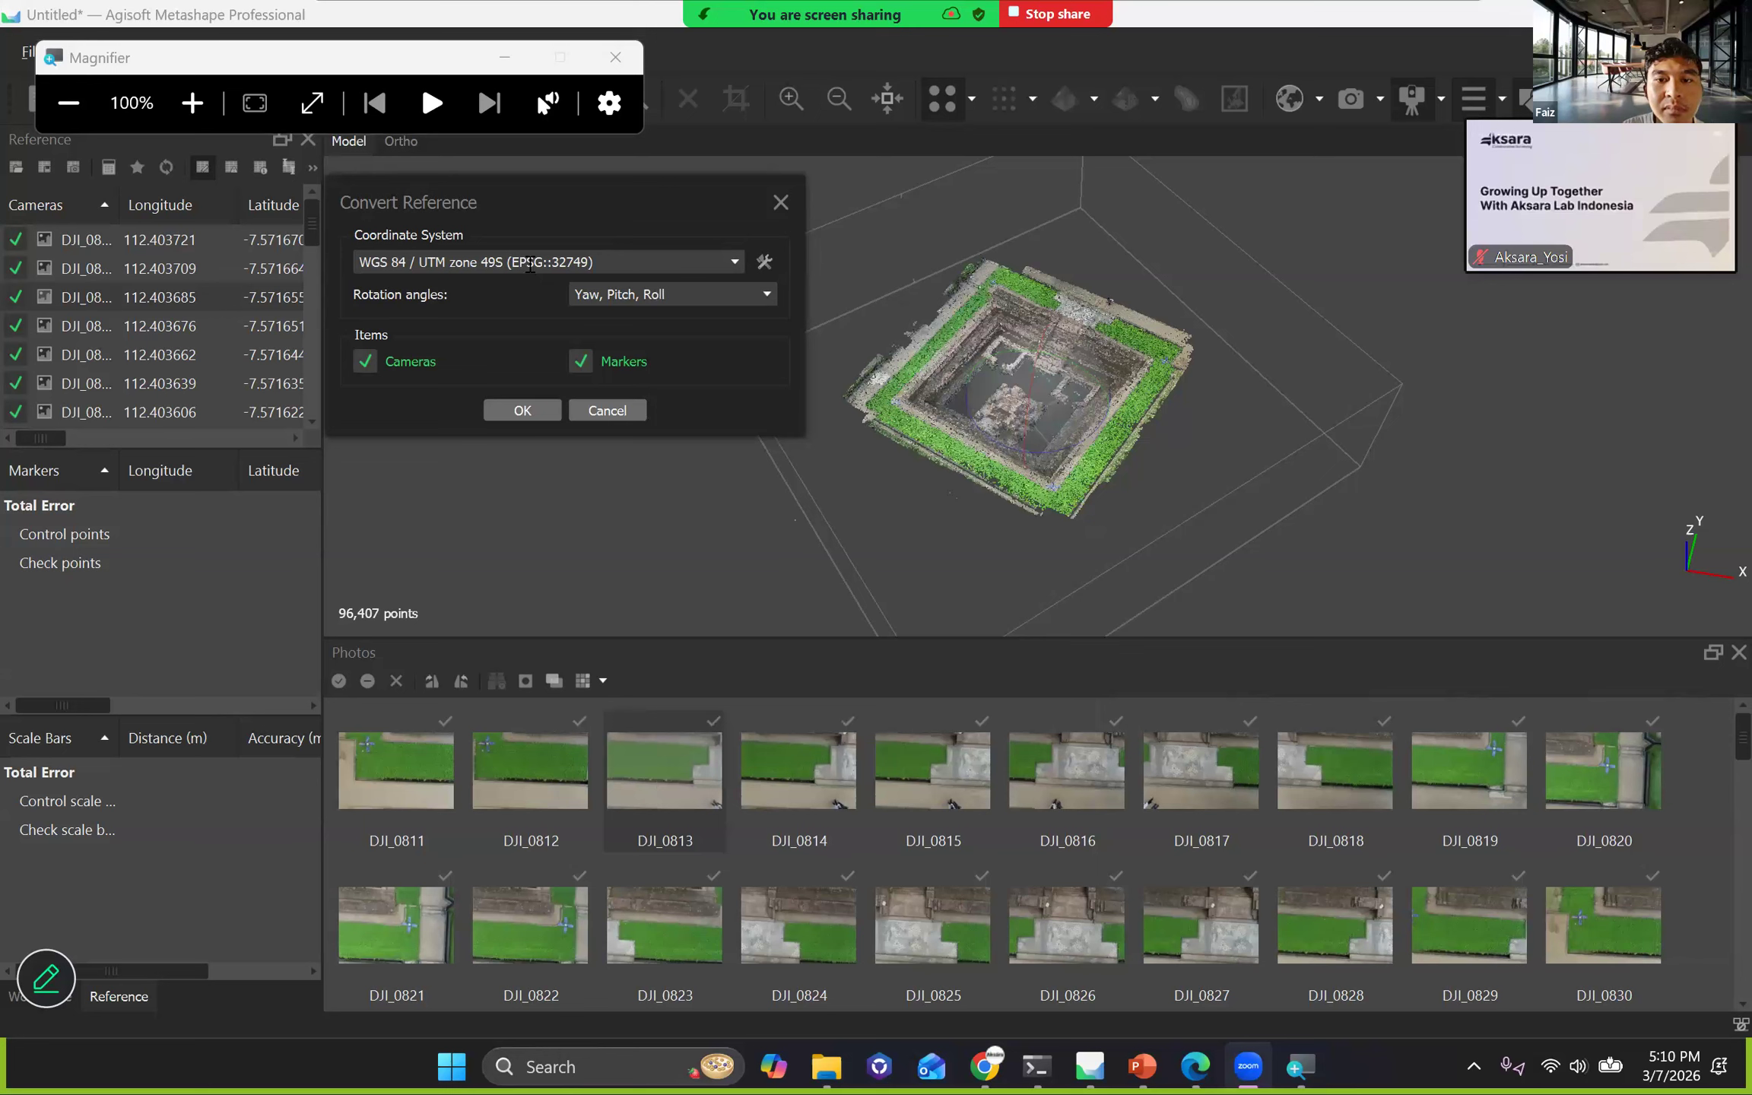
{"action": "key", "text": "alt+h"}
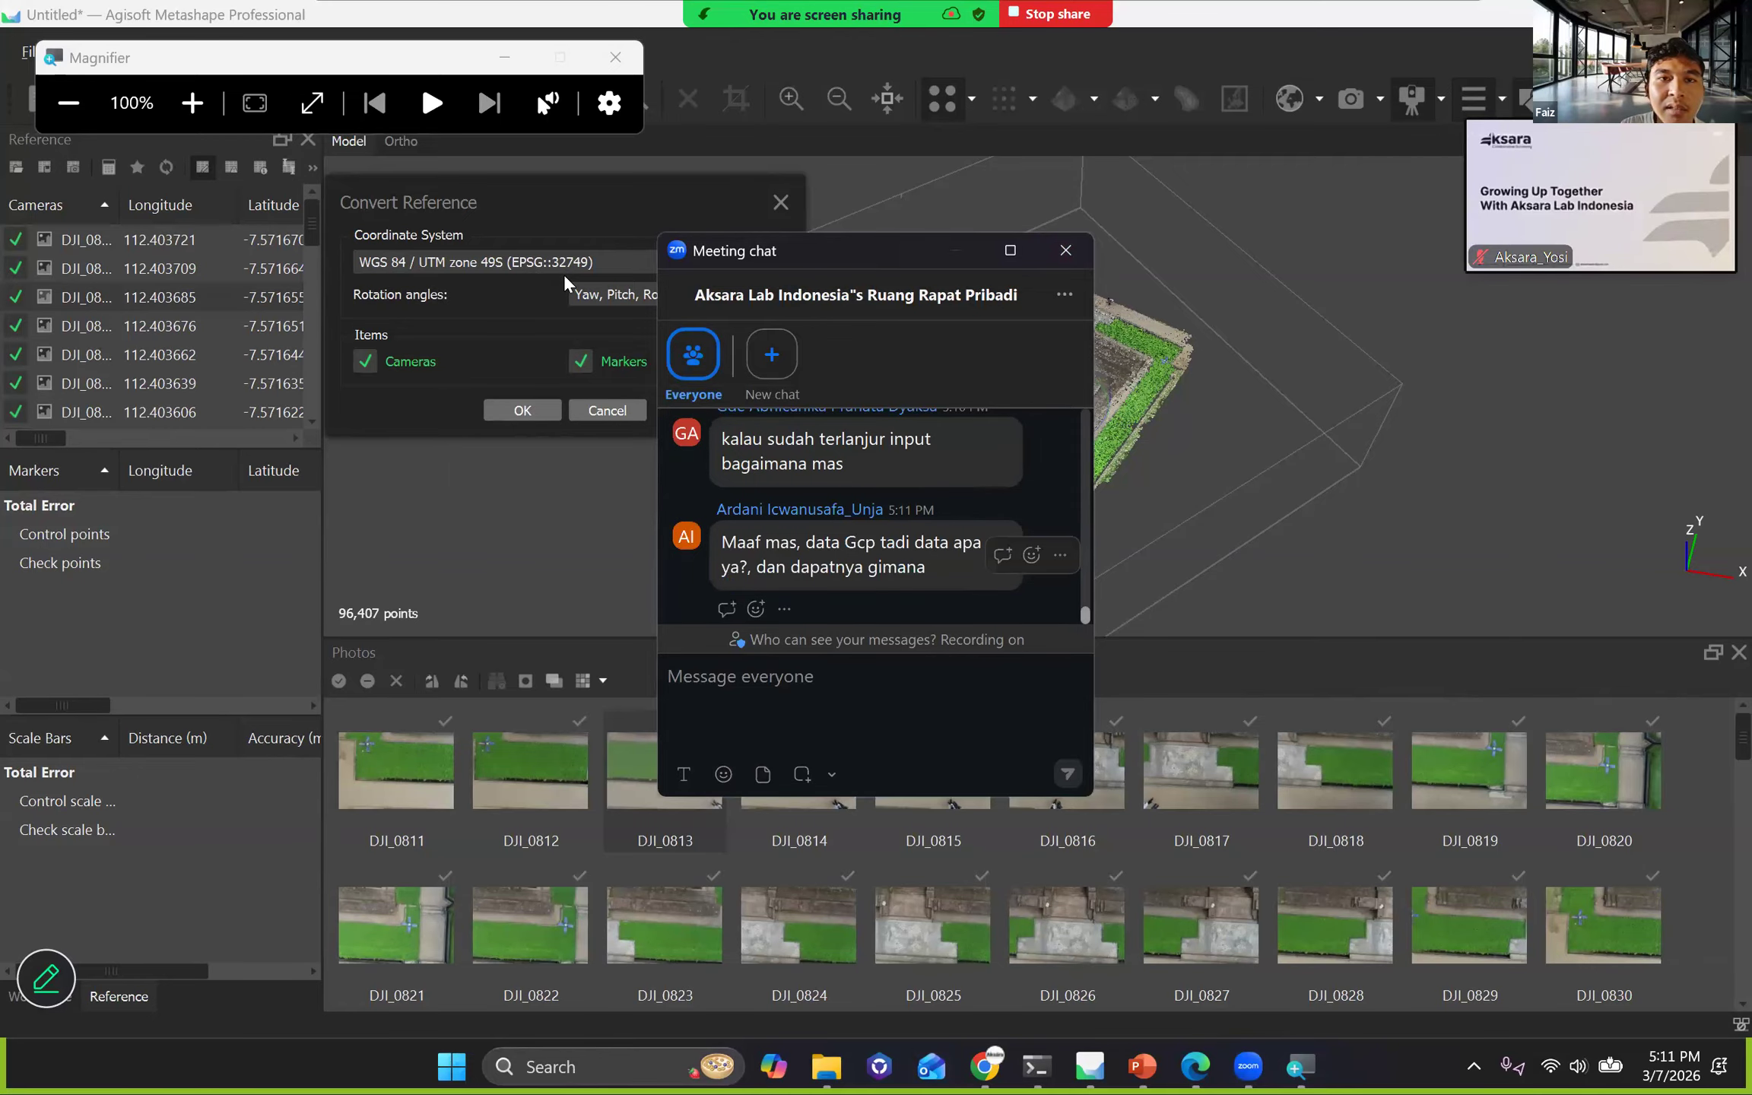
{"action": "left_click", "coordinate": [1065, 249]}
{"action": "left_click", "coordinate": [780, 203]}
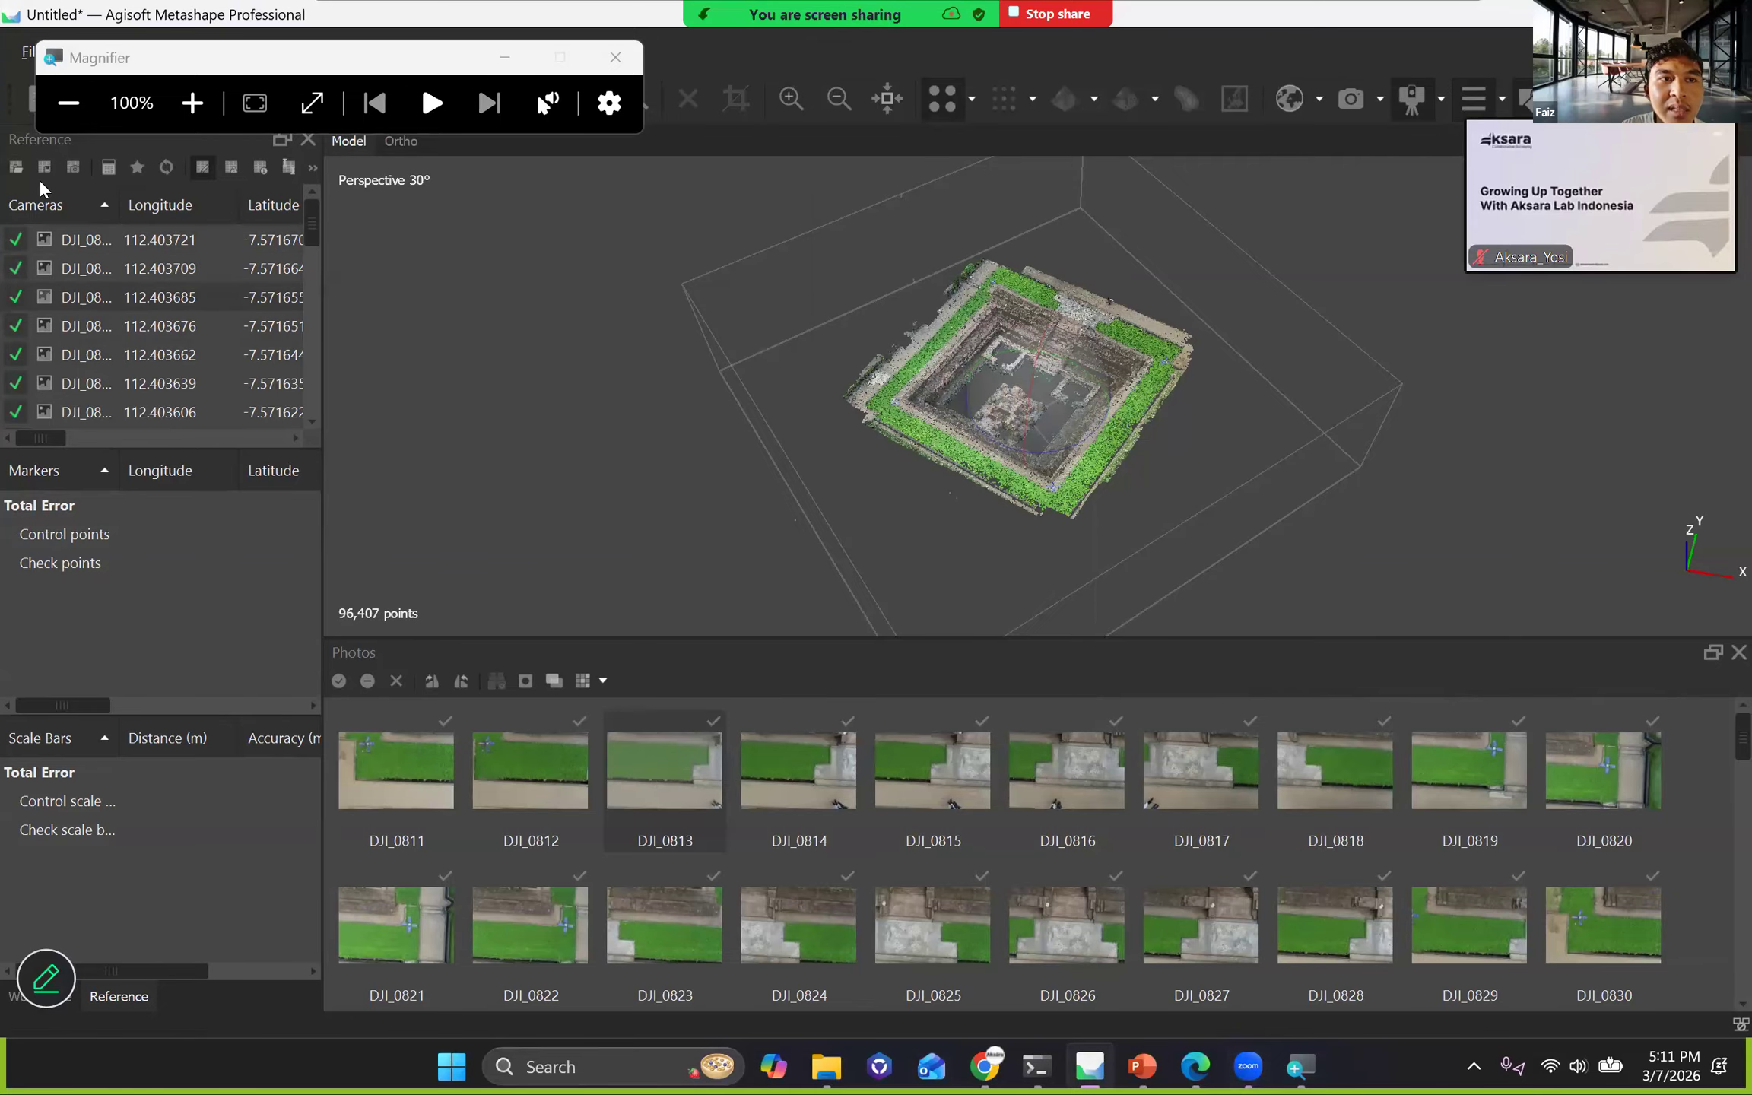
{"action": "left_click", "coordinate": [17, 170]}
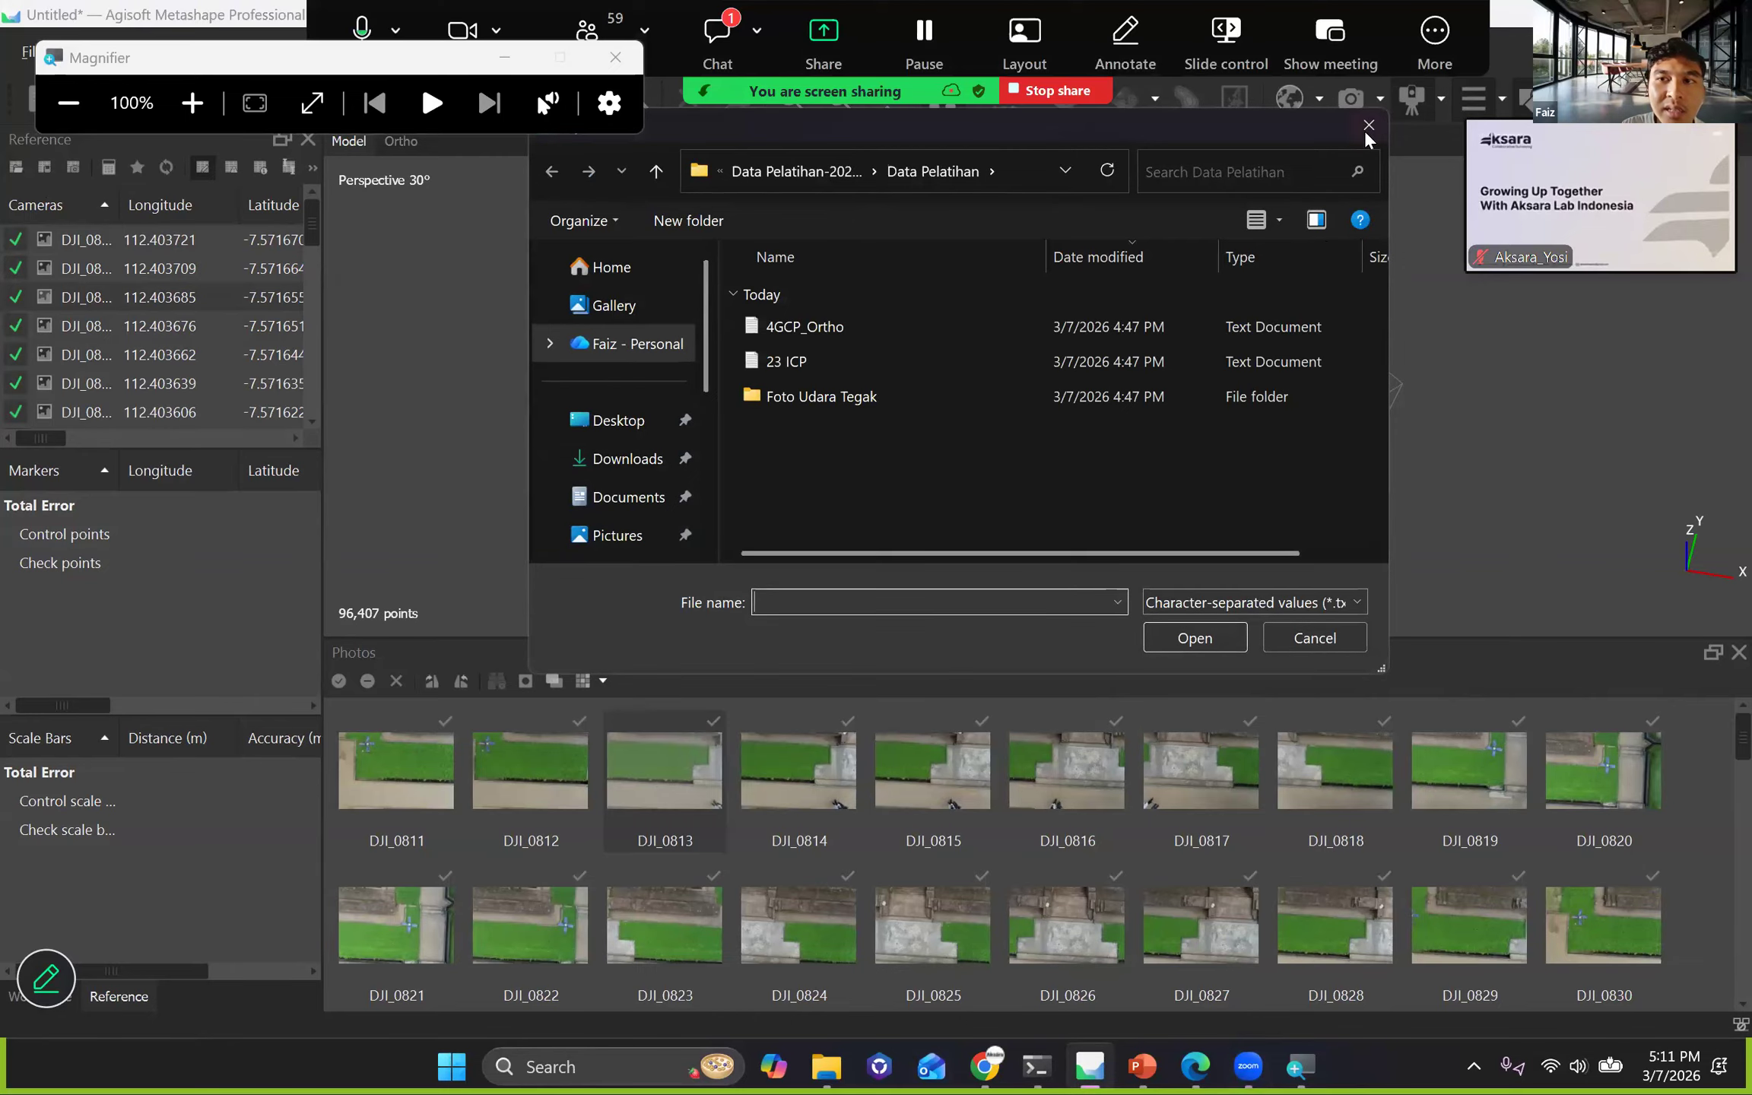
{"action": "key", "text": "Escape"}
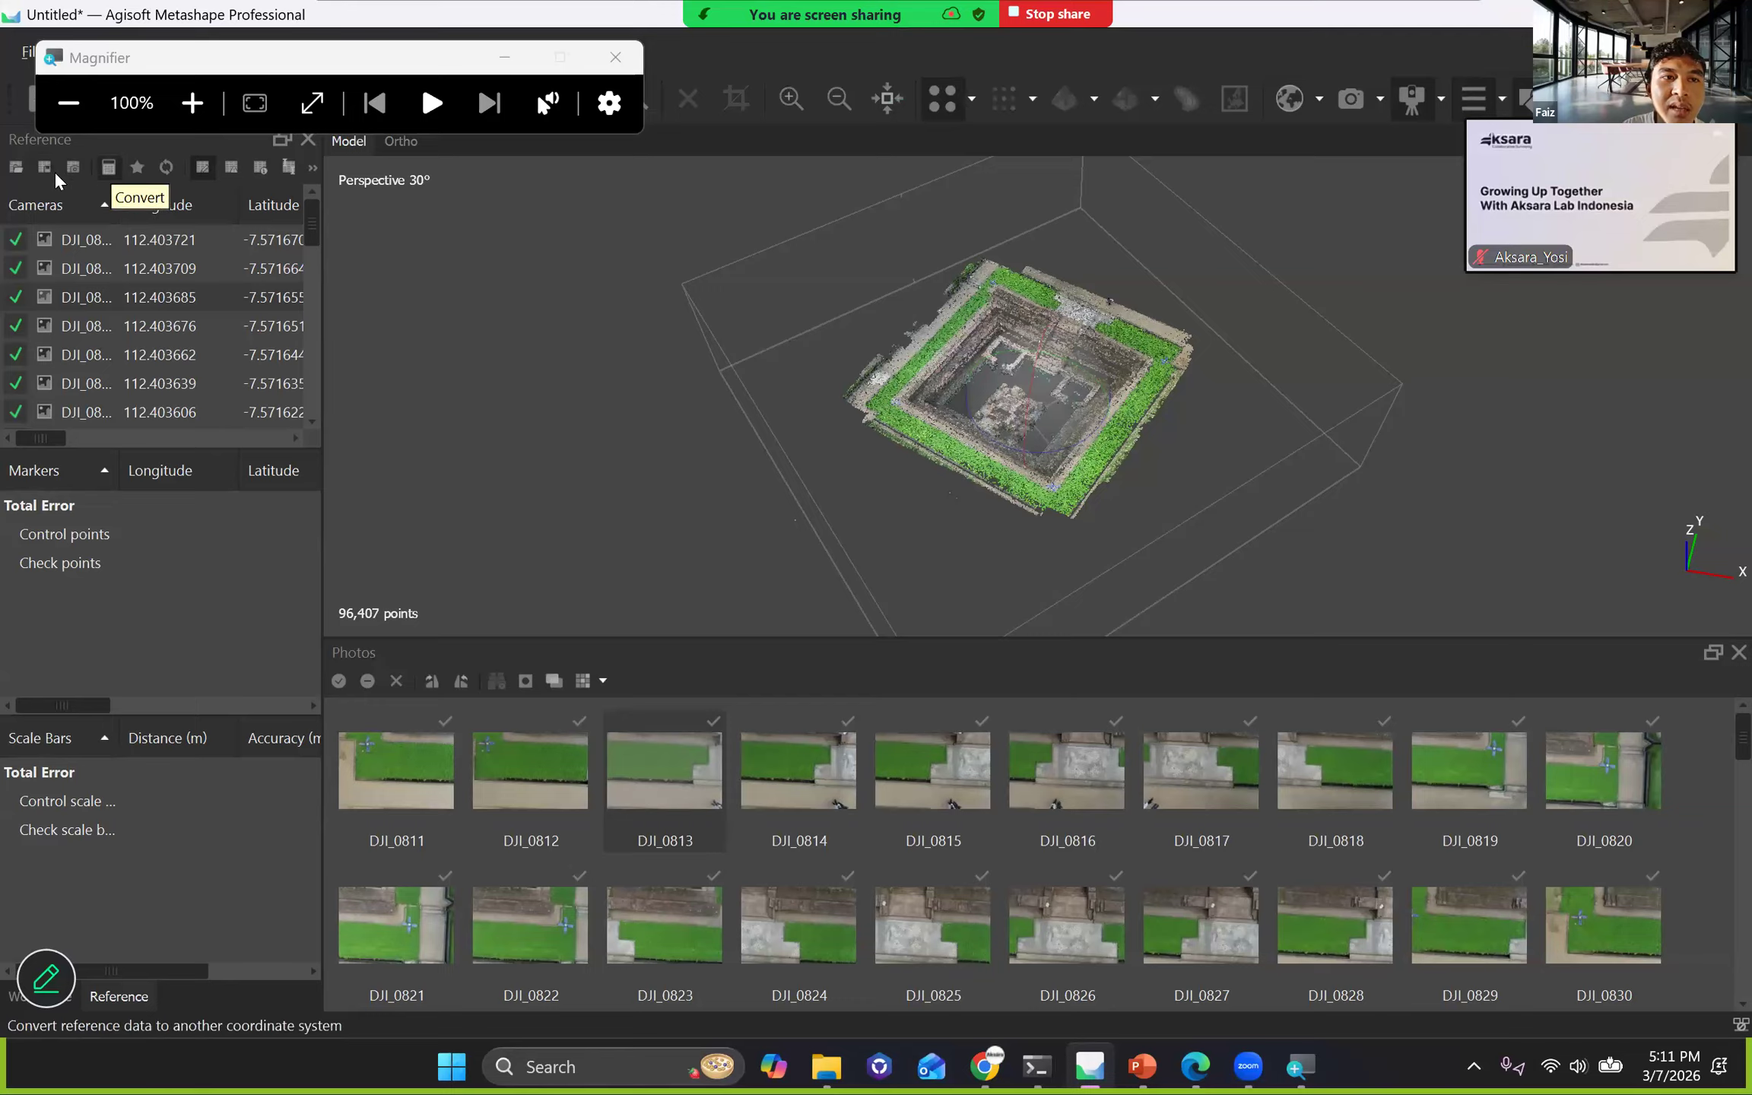
Reopen Convert Reference and choose WGS 84 / UTM zone 49S (EPSG::32749) as the target coordinate system, found with the filter 49S.
{"action": "left_click", "coordinate": [109, 169]}
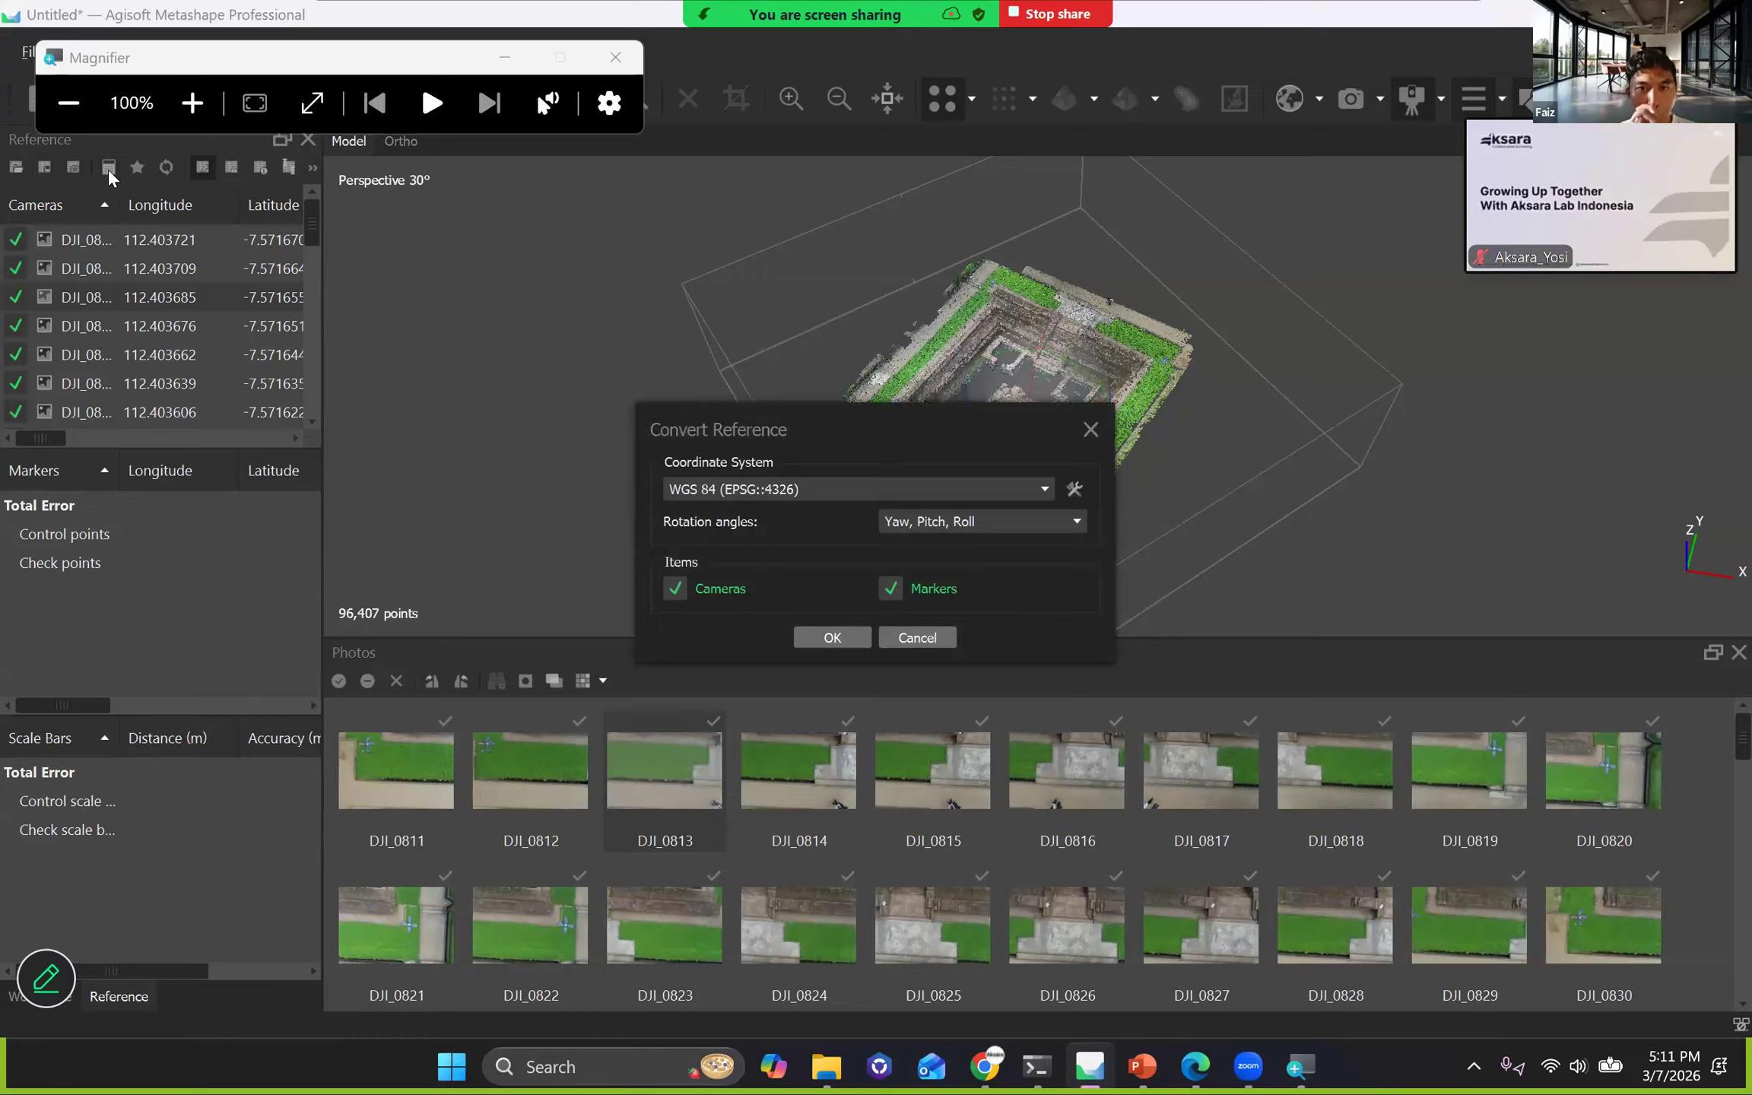
{"action": "left_click", "coordinate": [776, 487]}
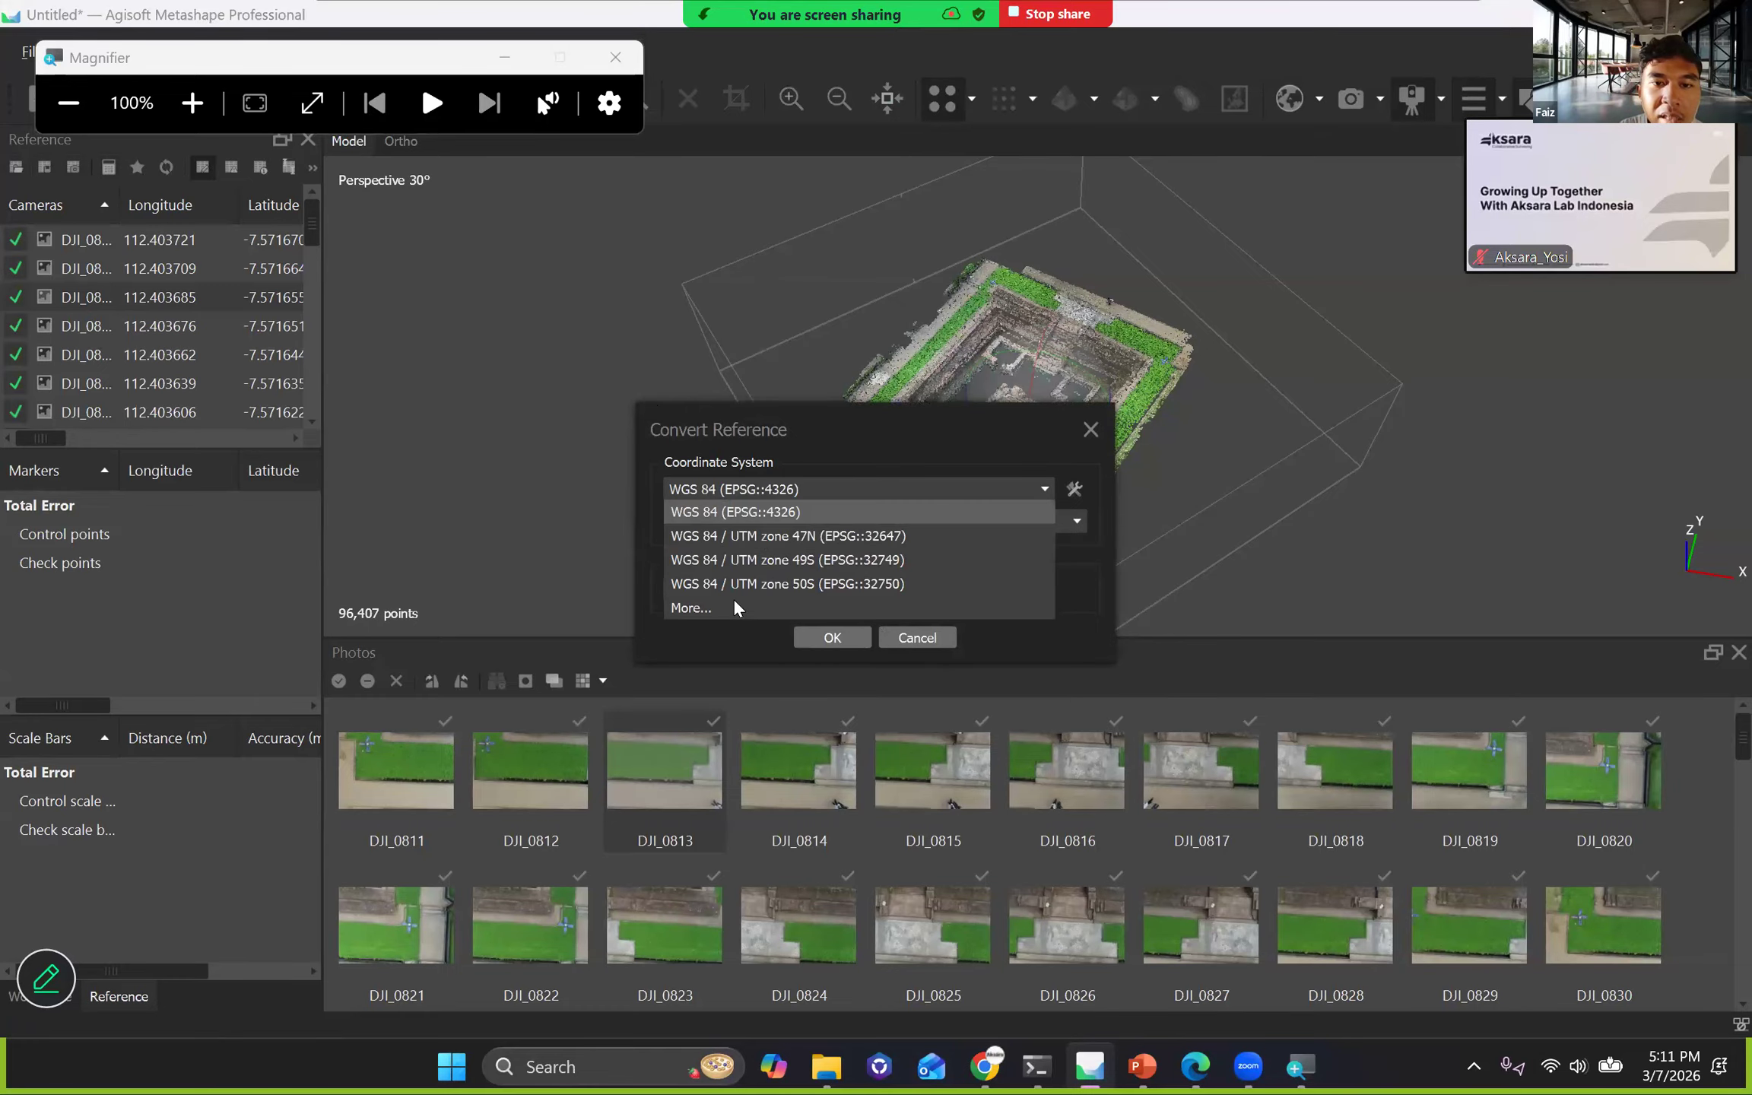
{"action": "left_click", "coordinate": [729, 612]}
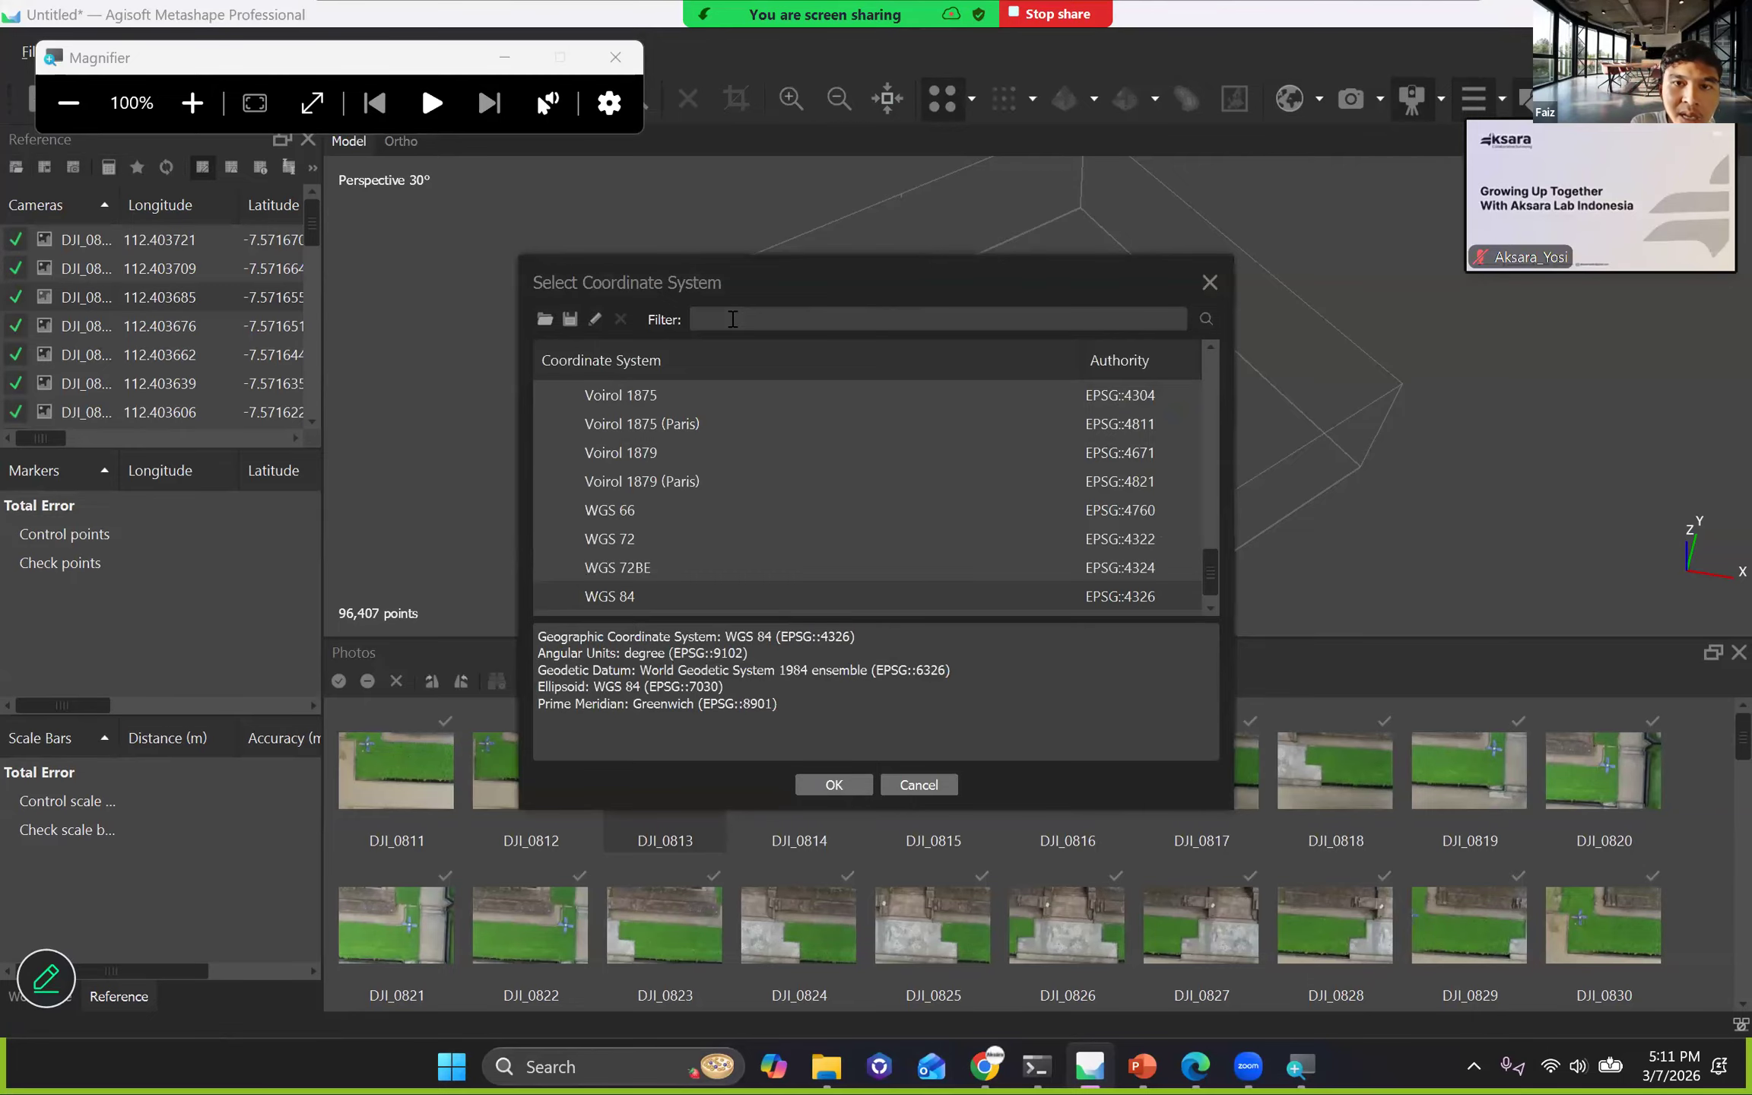
{"action": "left_click", "coordinate": [732, 318]}
{"action": "type", "text": "49S"}
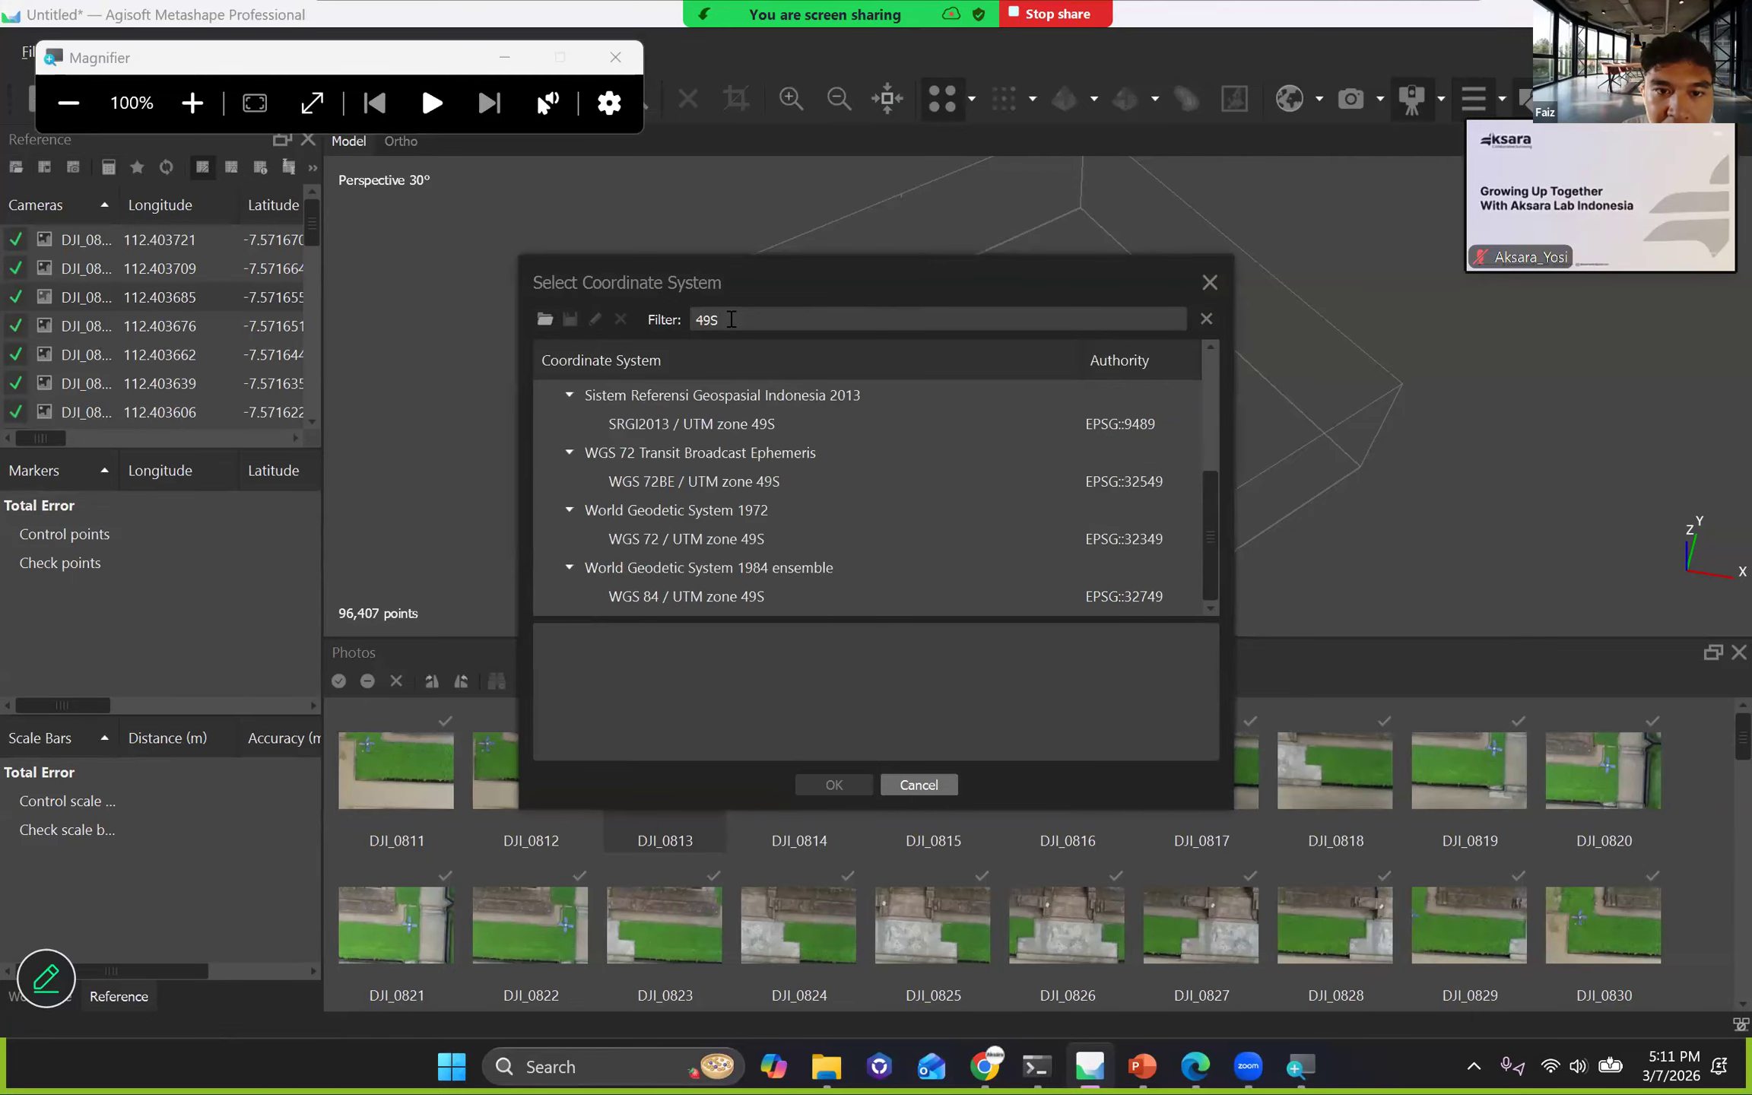
{"action": "left_click", "coordinate": [742, 596]}
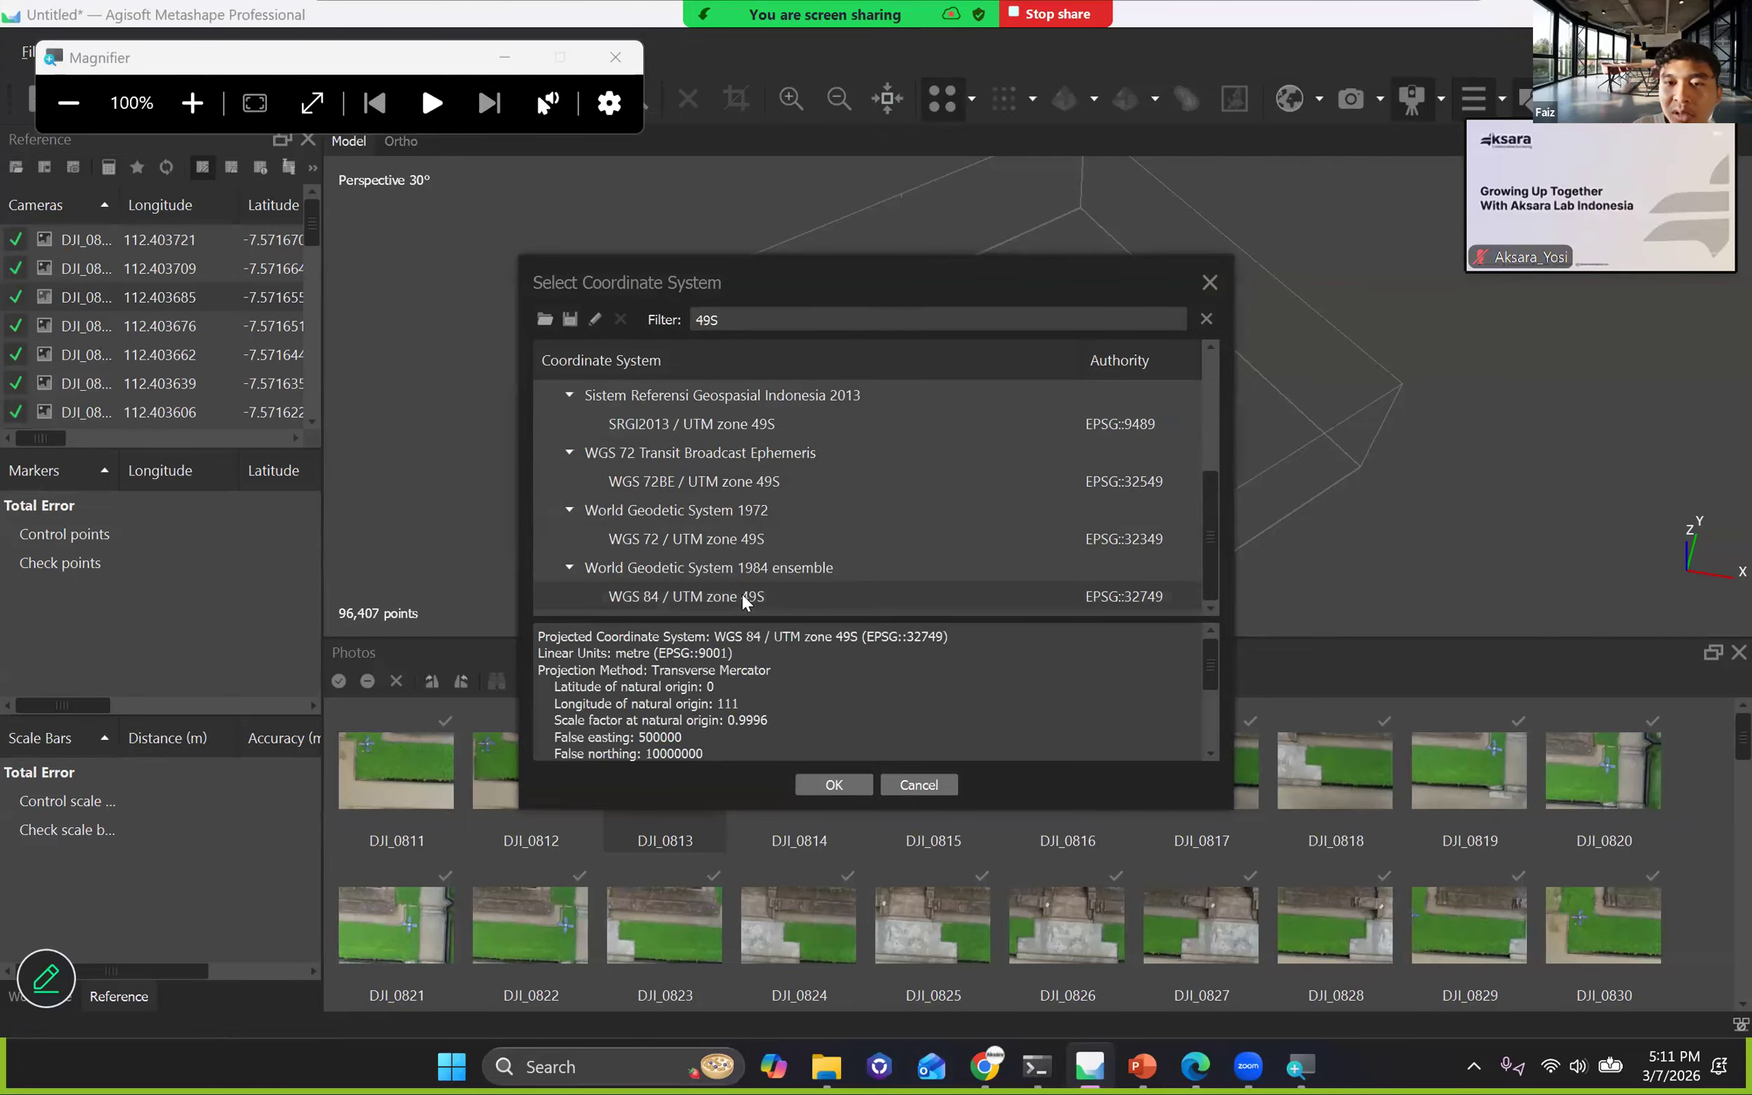
{"action": "left_click", "coordinate": [834, 783]}
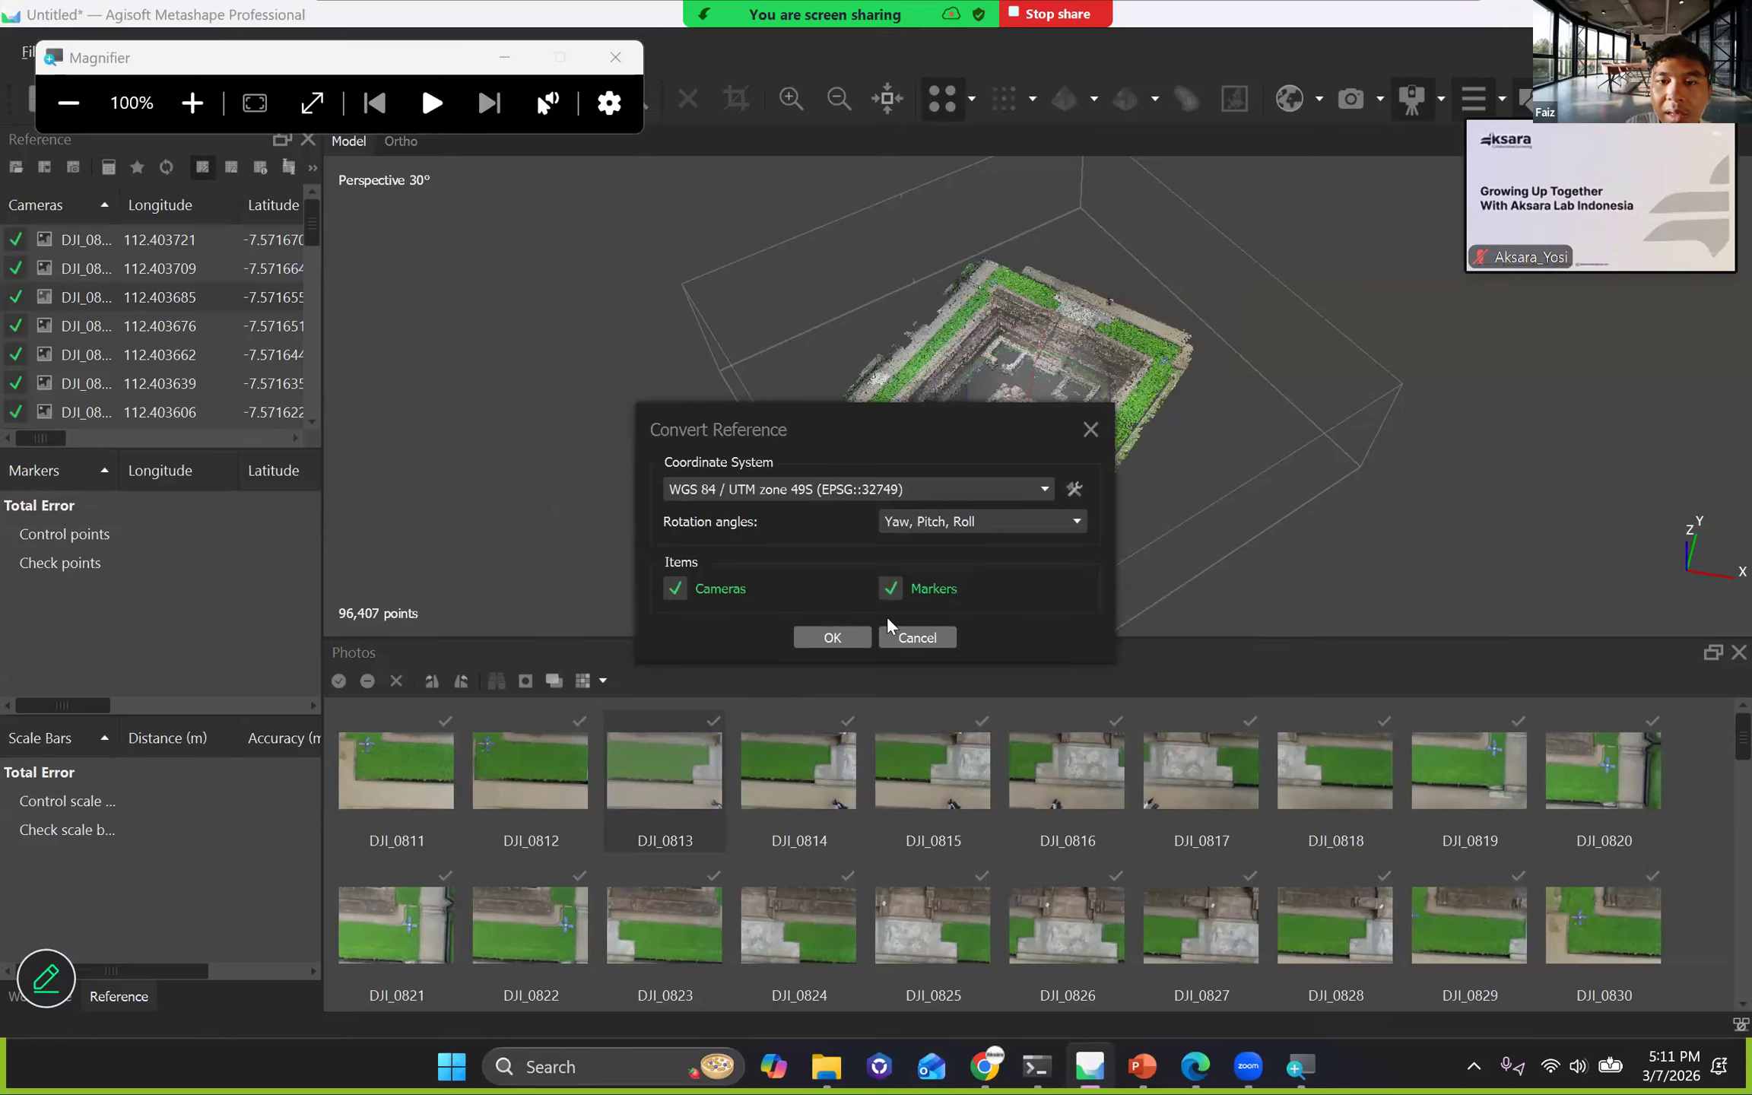
Switch to the Zoom meeting chat and read back through the participants' recent messages about the conversion and GCP input.
{"action": "key", "text": "alt+h"}
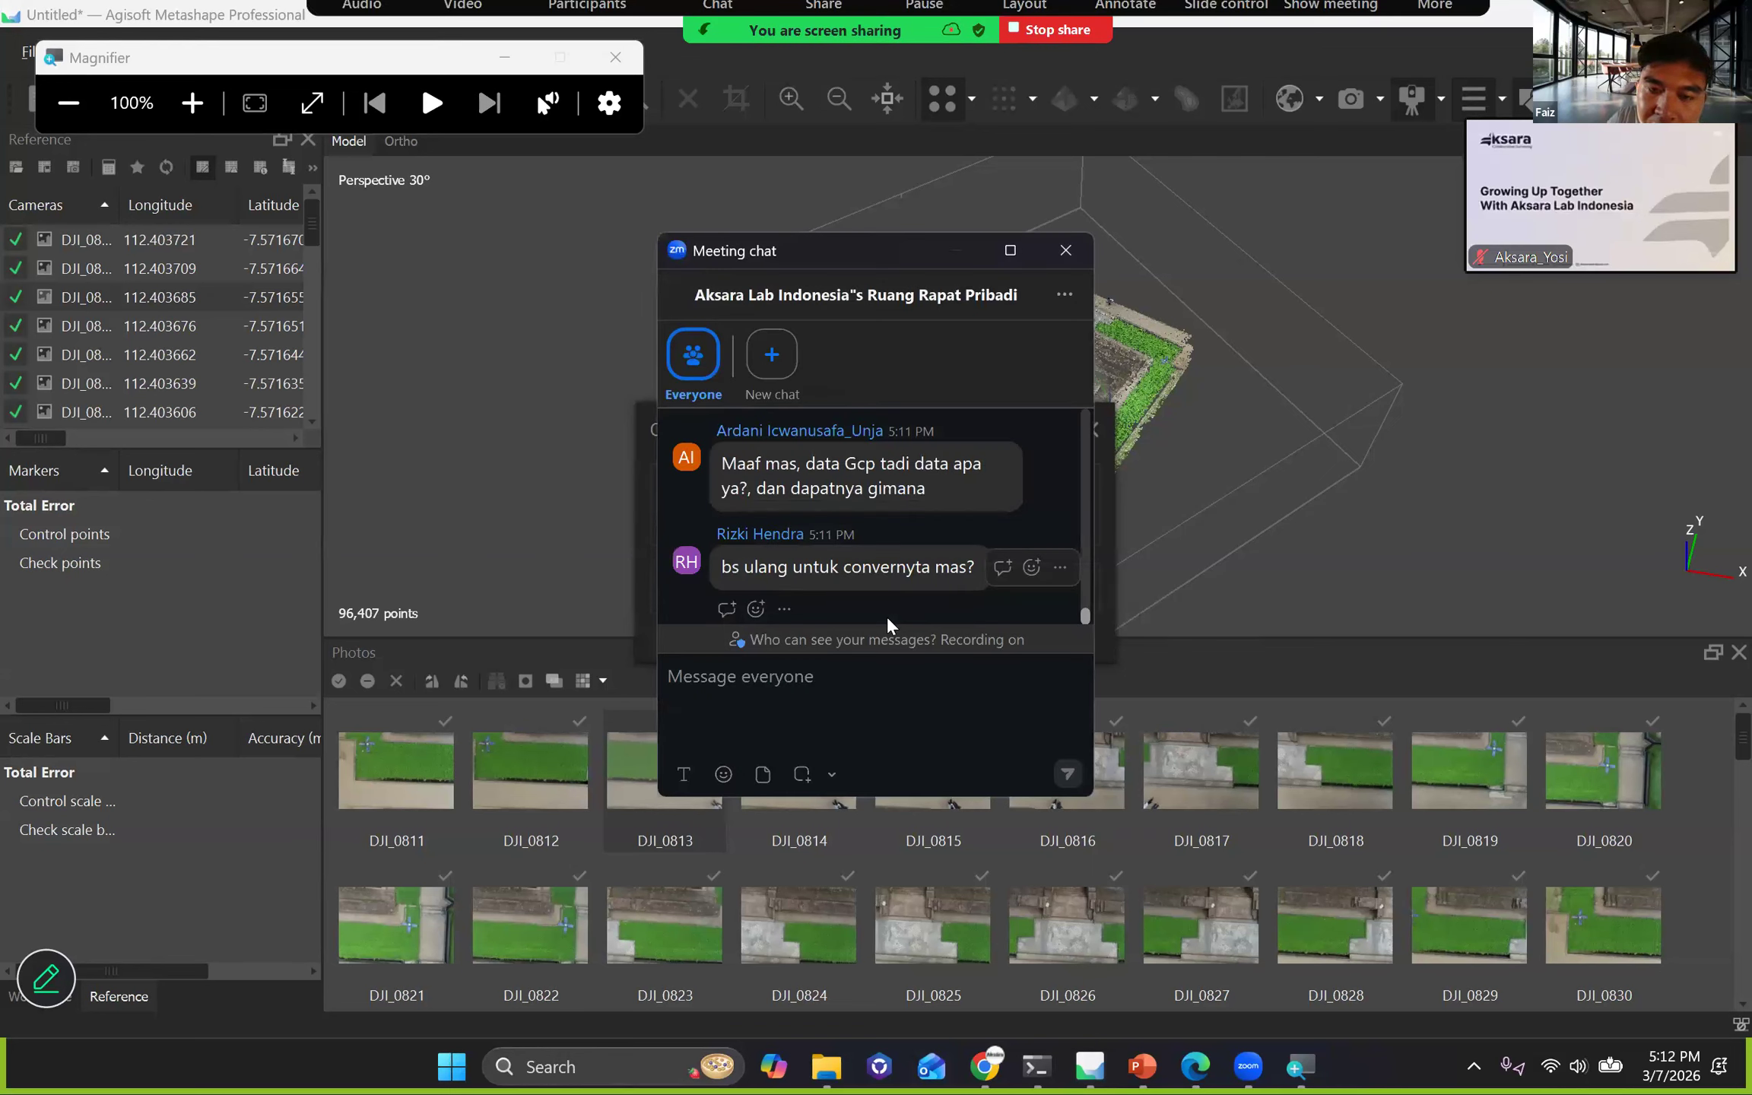
{"action": "scroll", "coordinate": [887, 616], "scroll_direction": "up", "scroll_amount": 2}
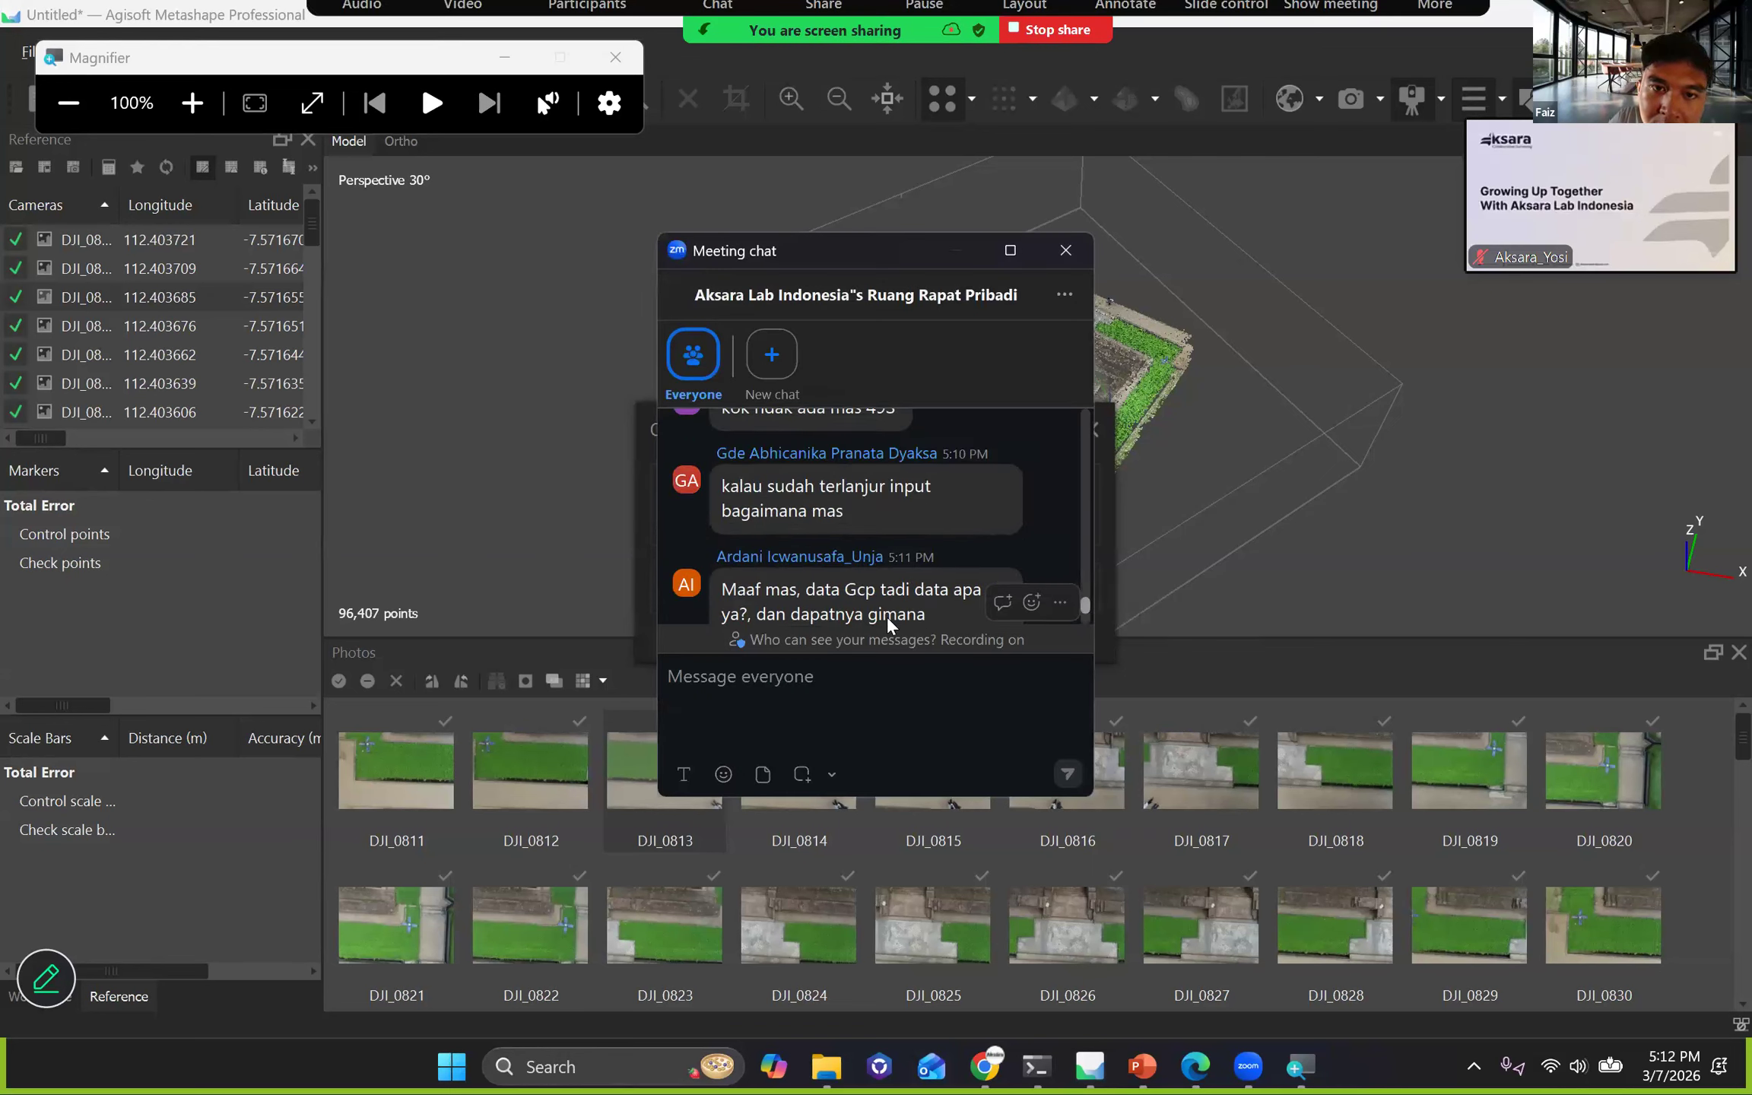
{"action": "scroll", "coordinate": [887, 620], "scroll_direction": "up", "scroll_amount": 1}
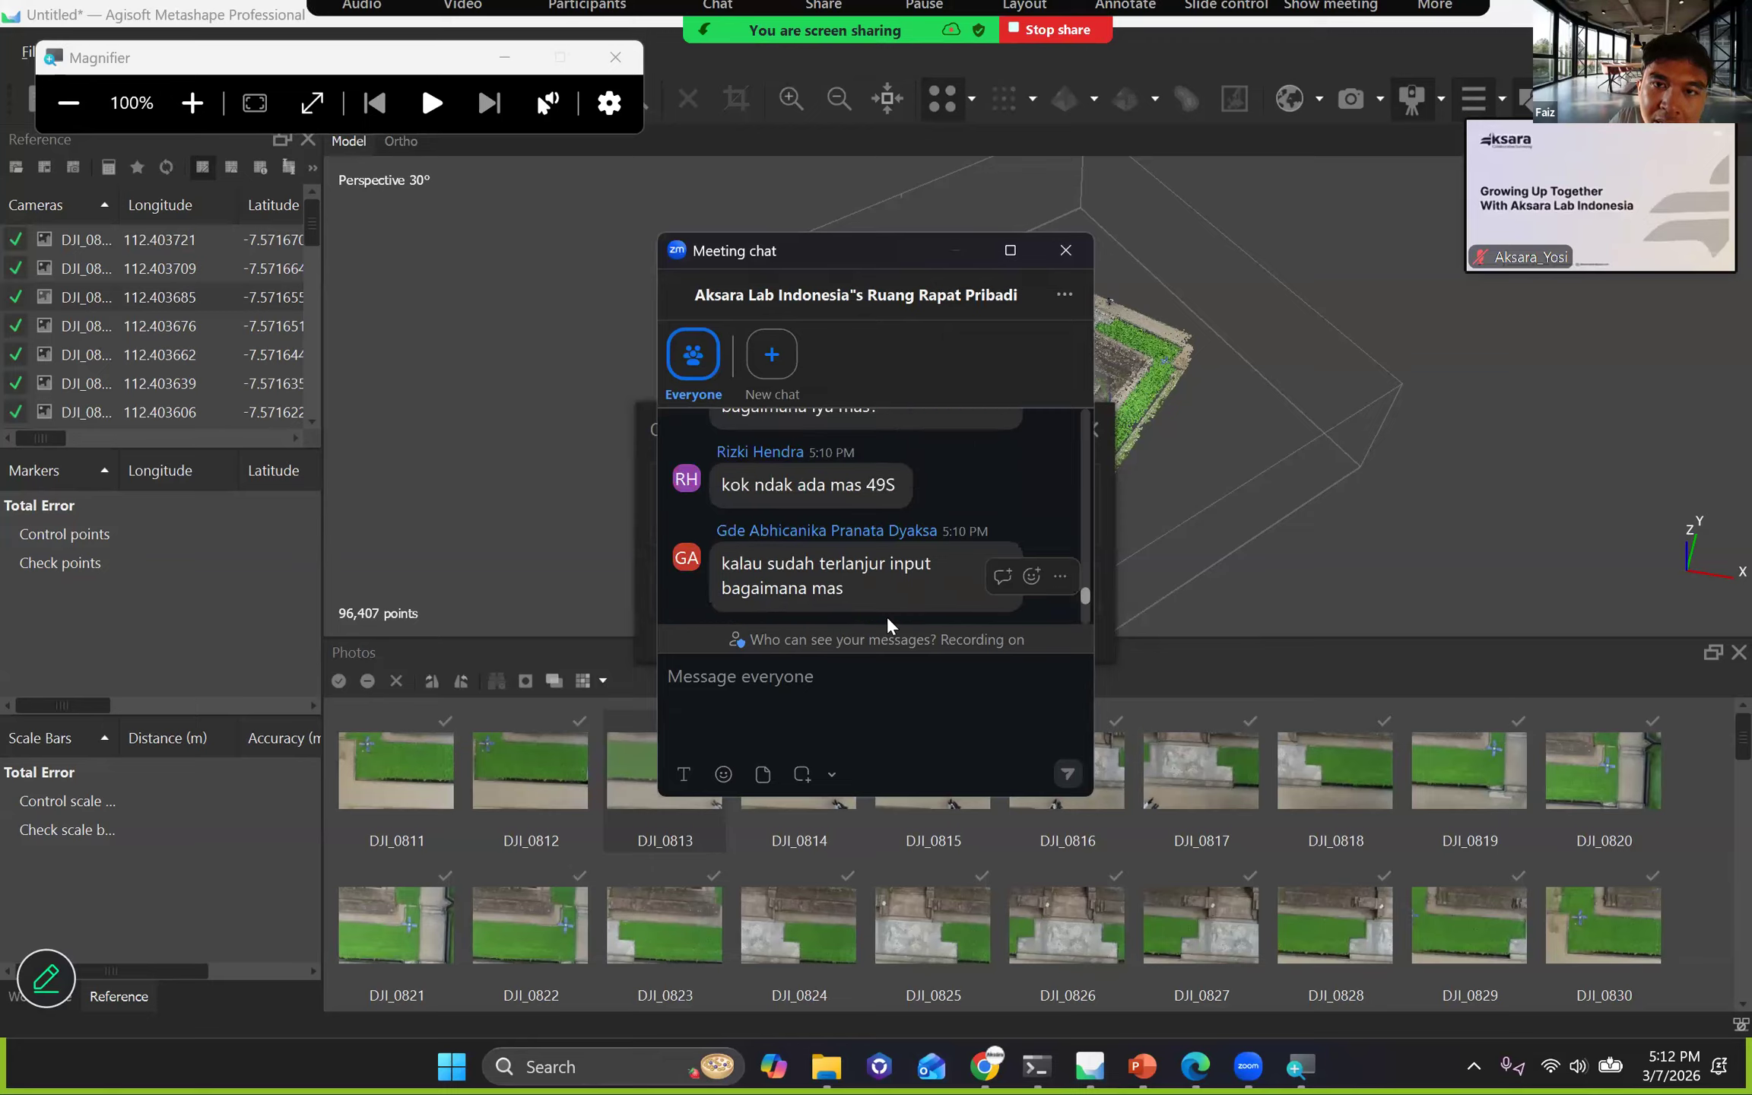
{"action": "key", "text": "alt+h"}
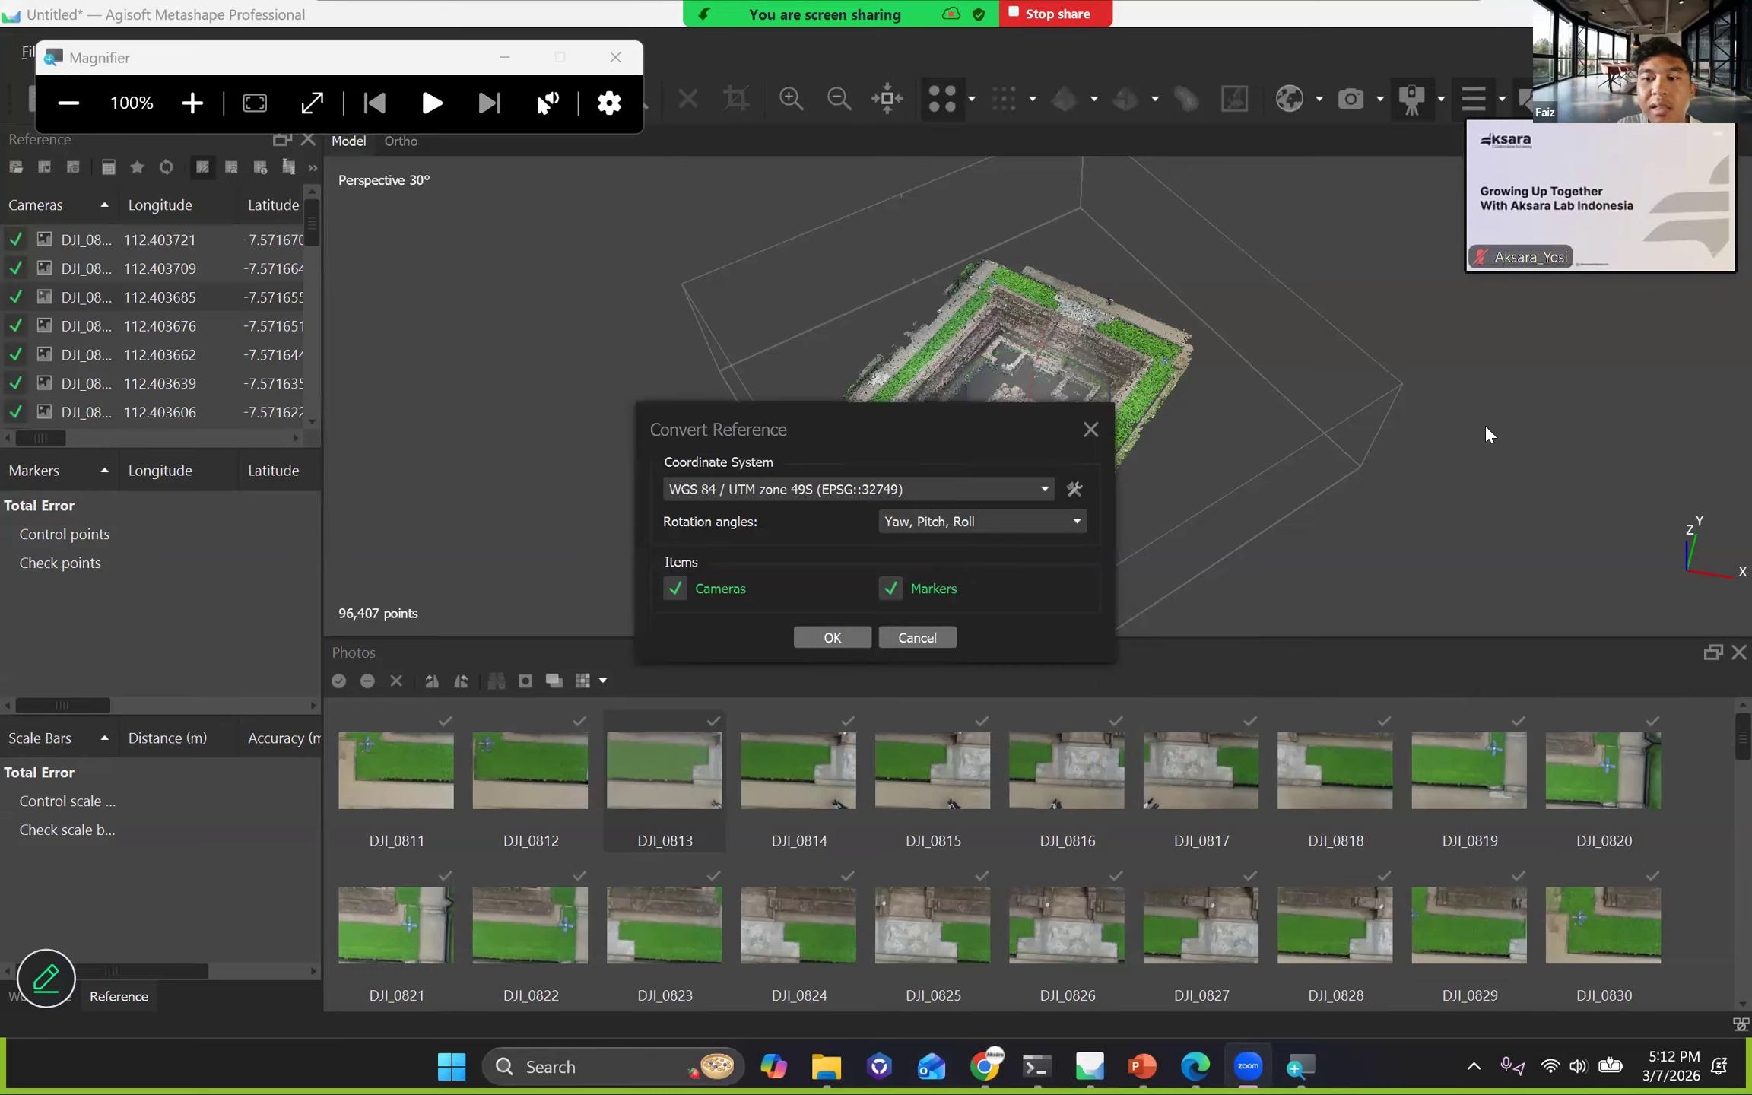
{"action": "left_click", "coordinate": [717, 14]}
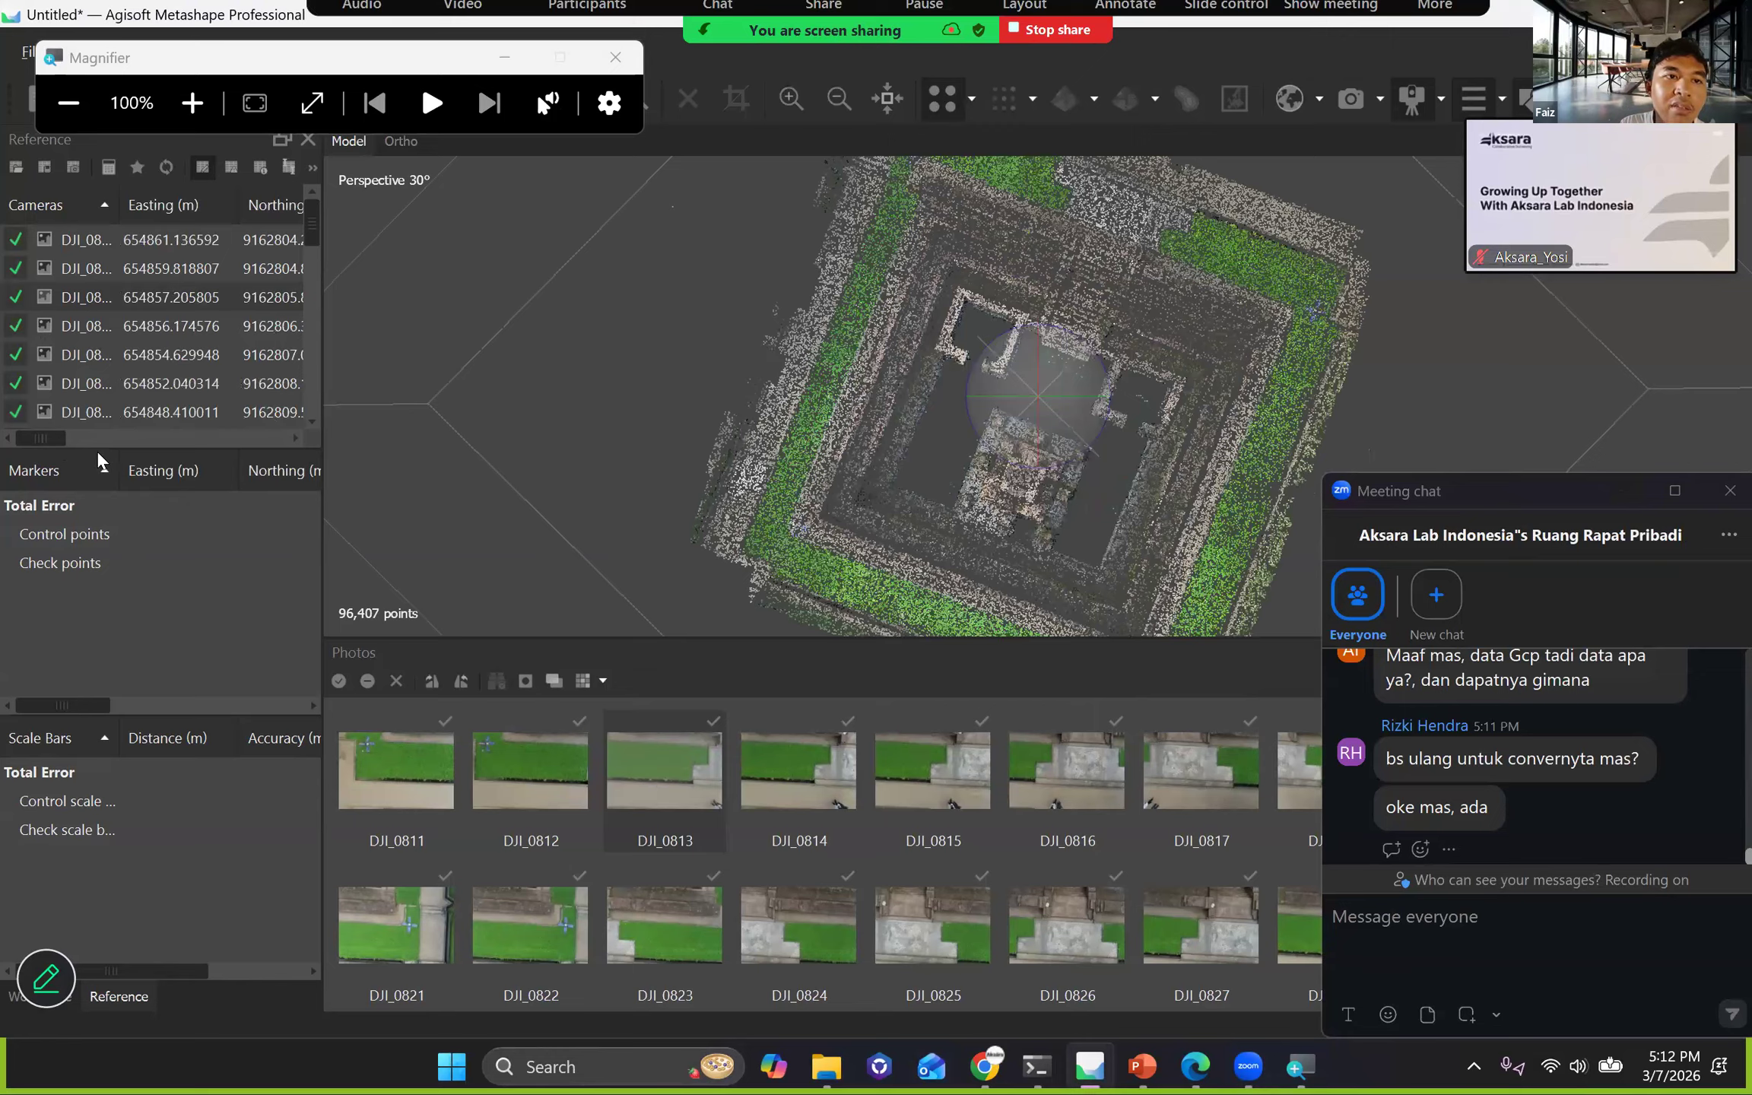
Open the 4GCP_Ortho text file from the Data Pelatihan folder as a reference import.
{"action": "scroll", "coordinate": [195, 242], "scroll_direction": "right", "scroll_amount": 3}
{"action": "scroll", "coordinate": [196, 242], "scroll_direction": "left", "scroll_amount": 3}
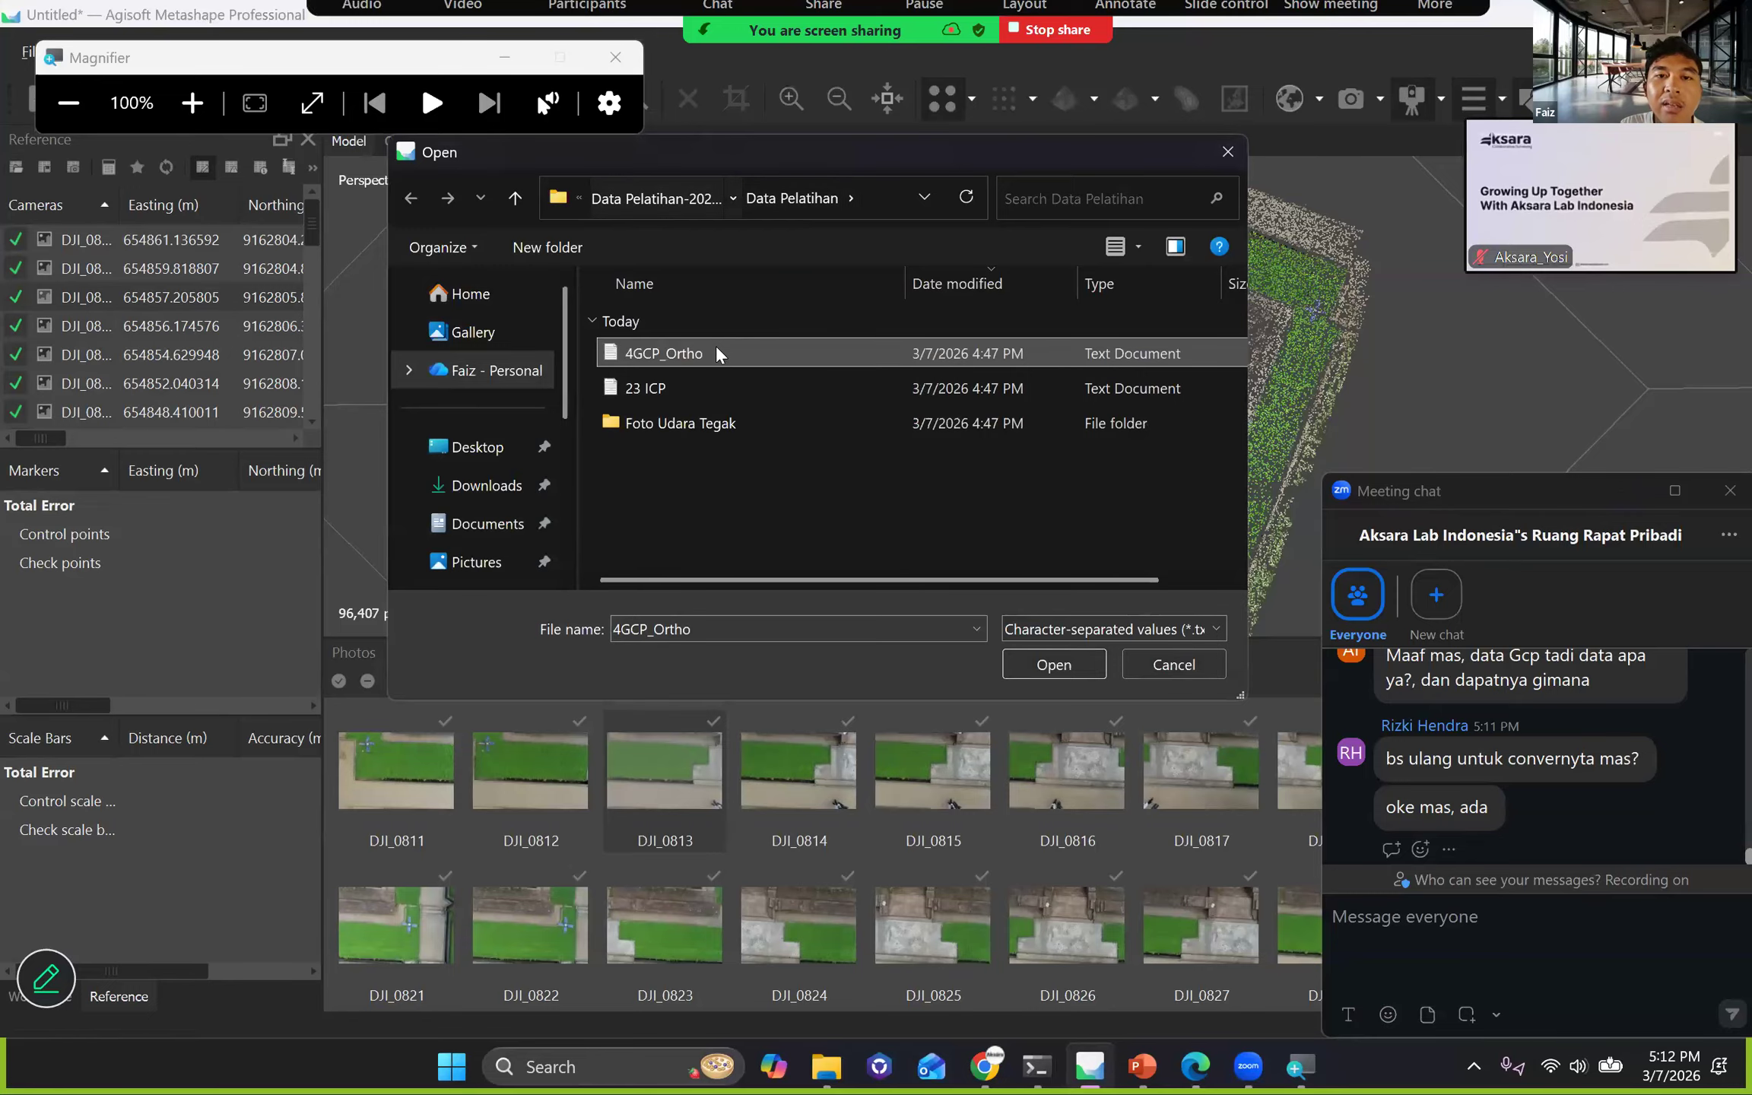
{"action": "key", "text": "alt+Up"}
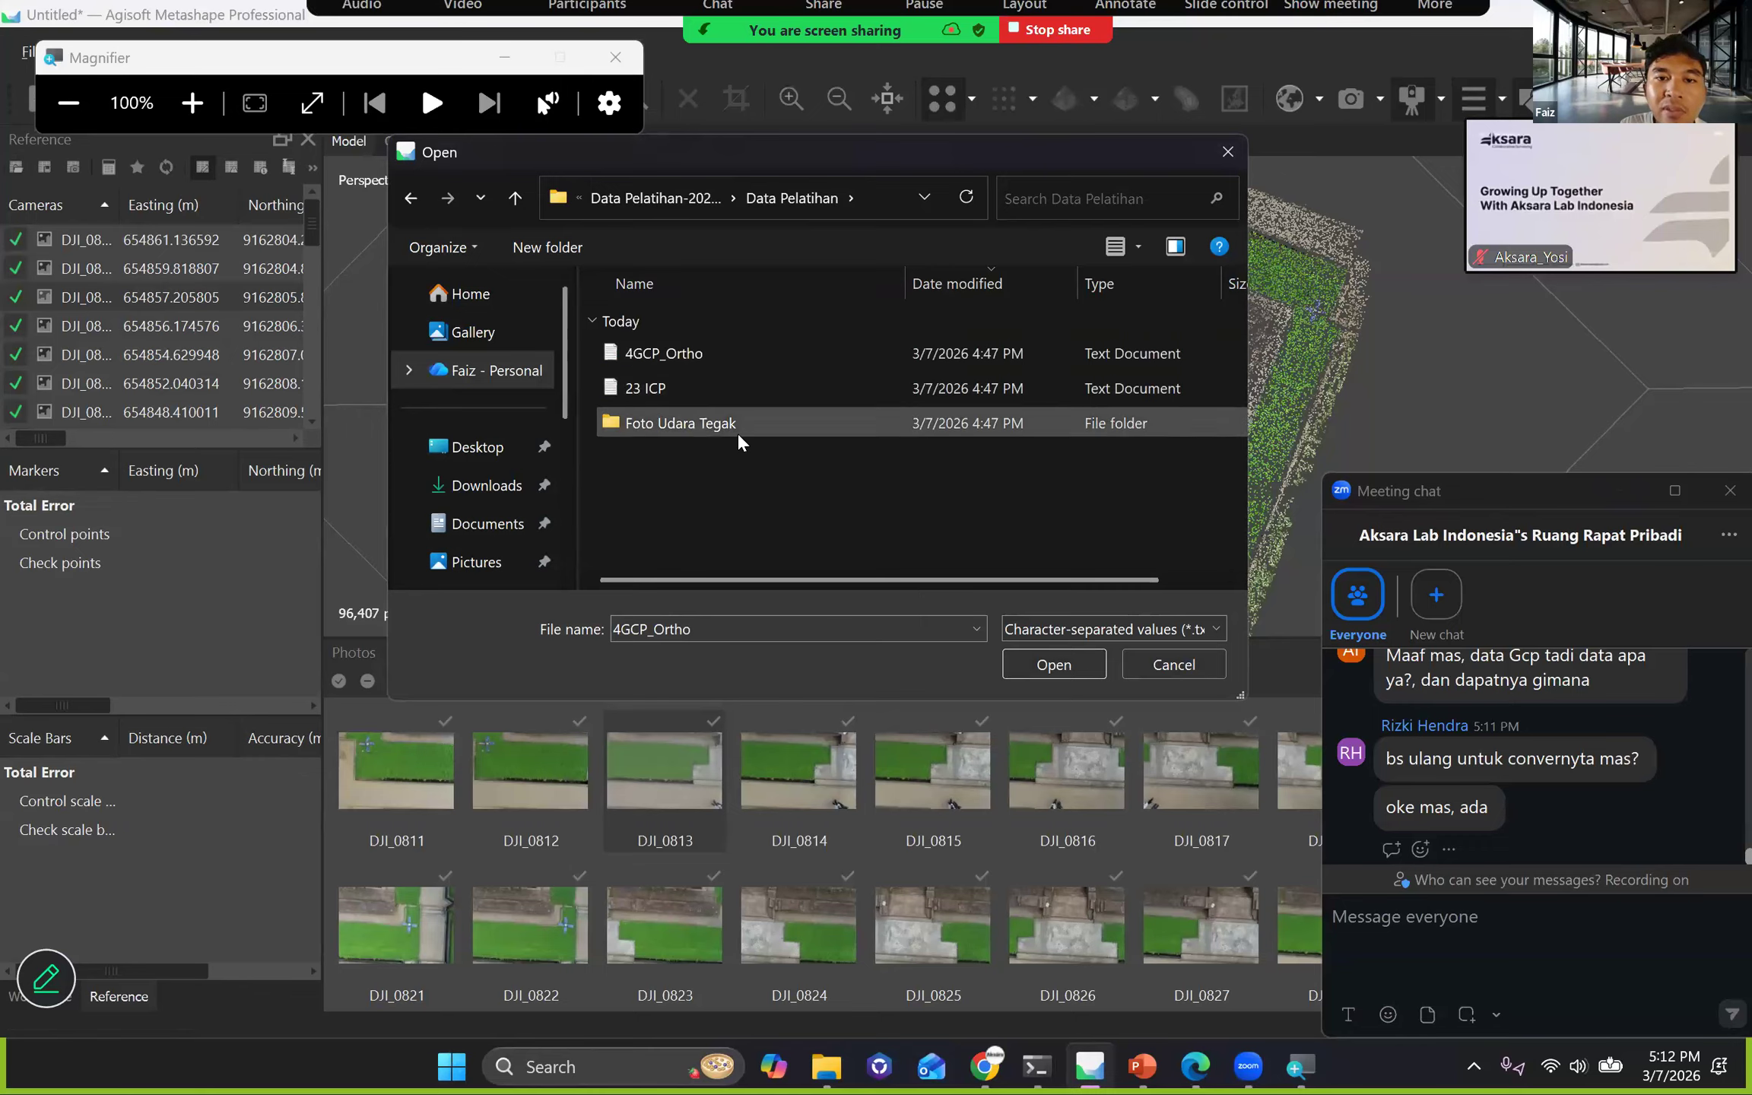
{"action": "left_click", "coordinate": [514, 197]}
{"action": "double_click", "coordinate": [653, 354]}
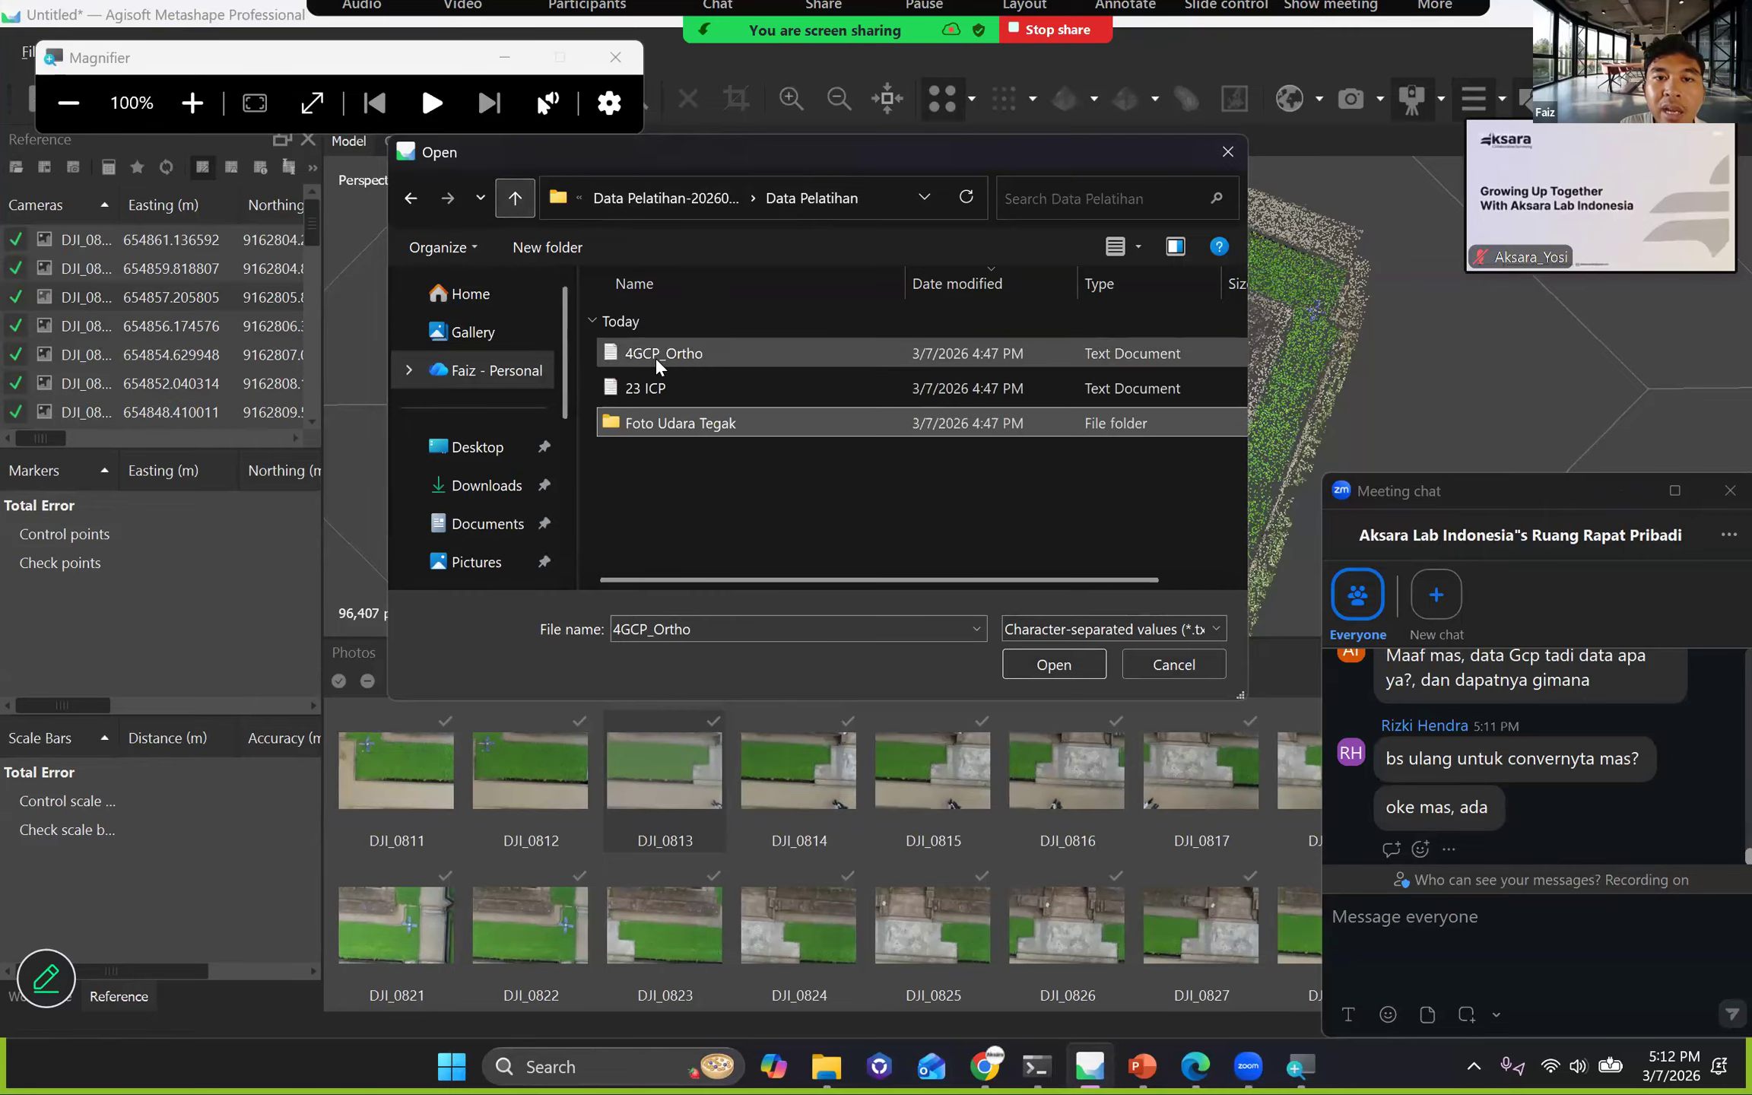
{"action": "left_click", "coordinate": [688, 352]}
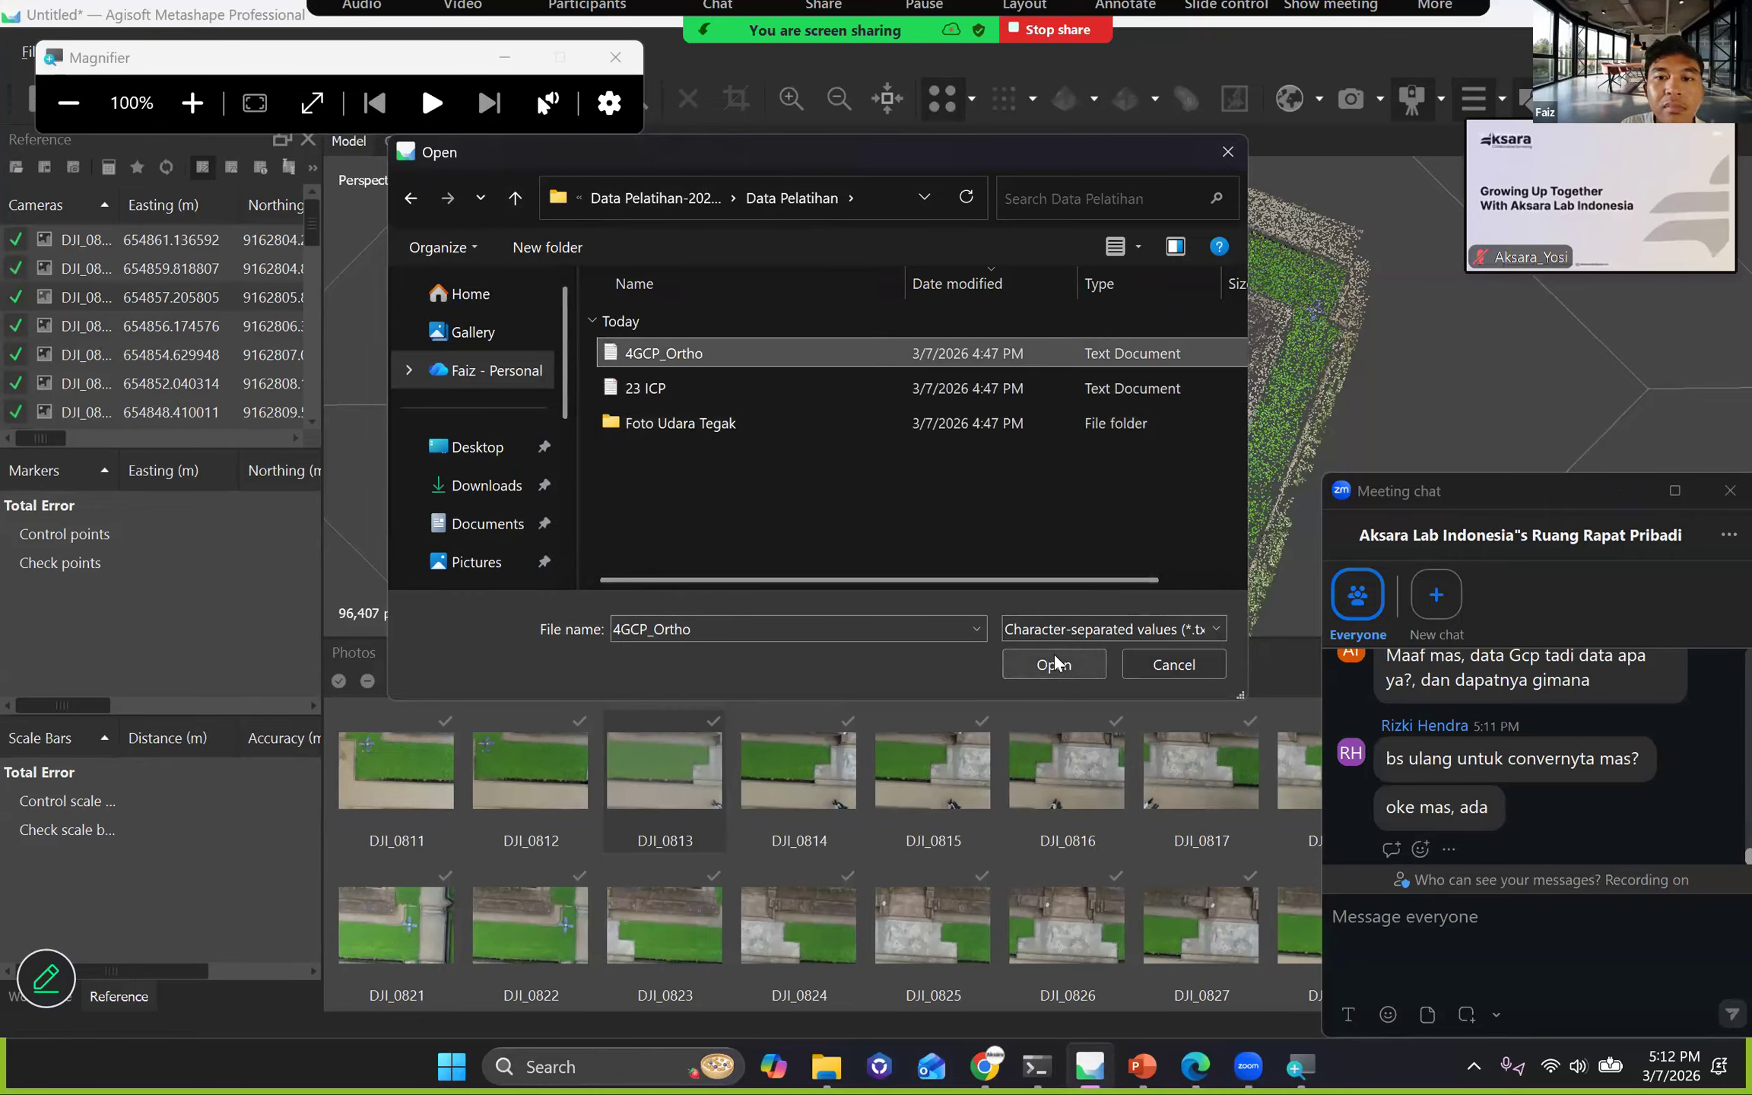
{"action": "left_click", "coordinate": [1054, 659]}
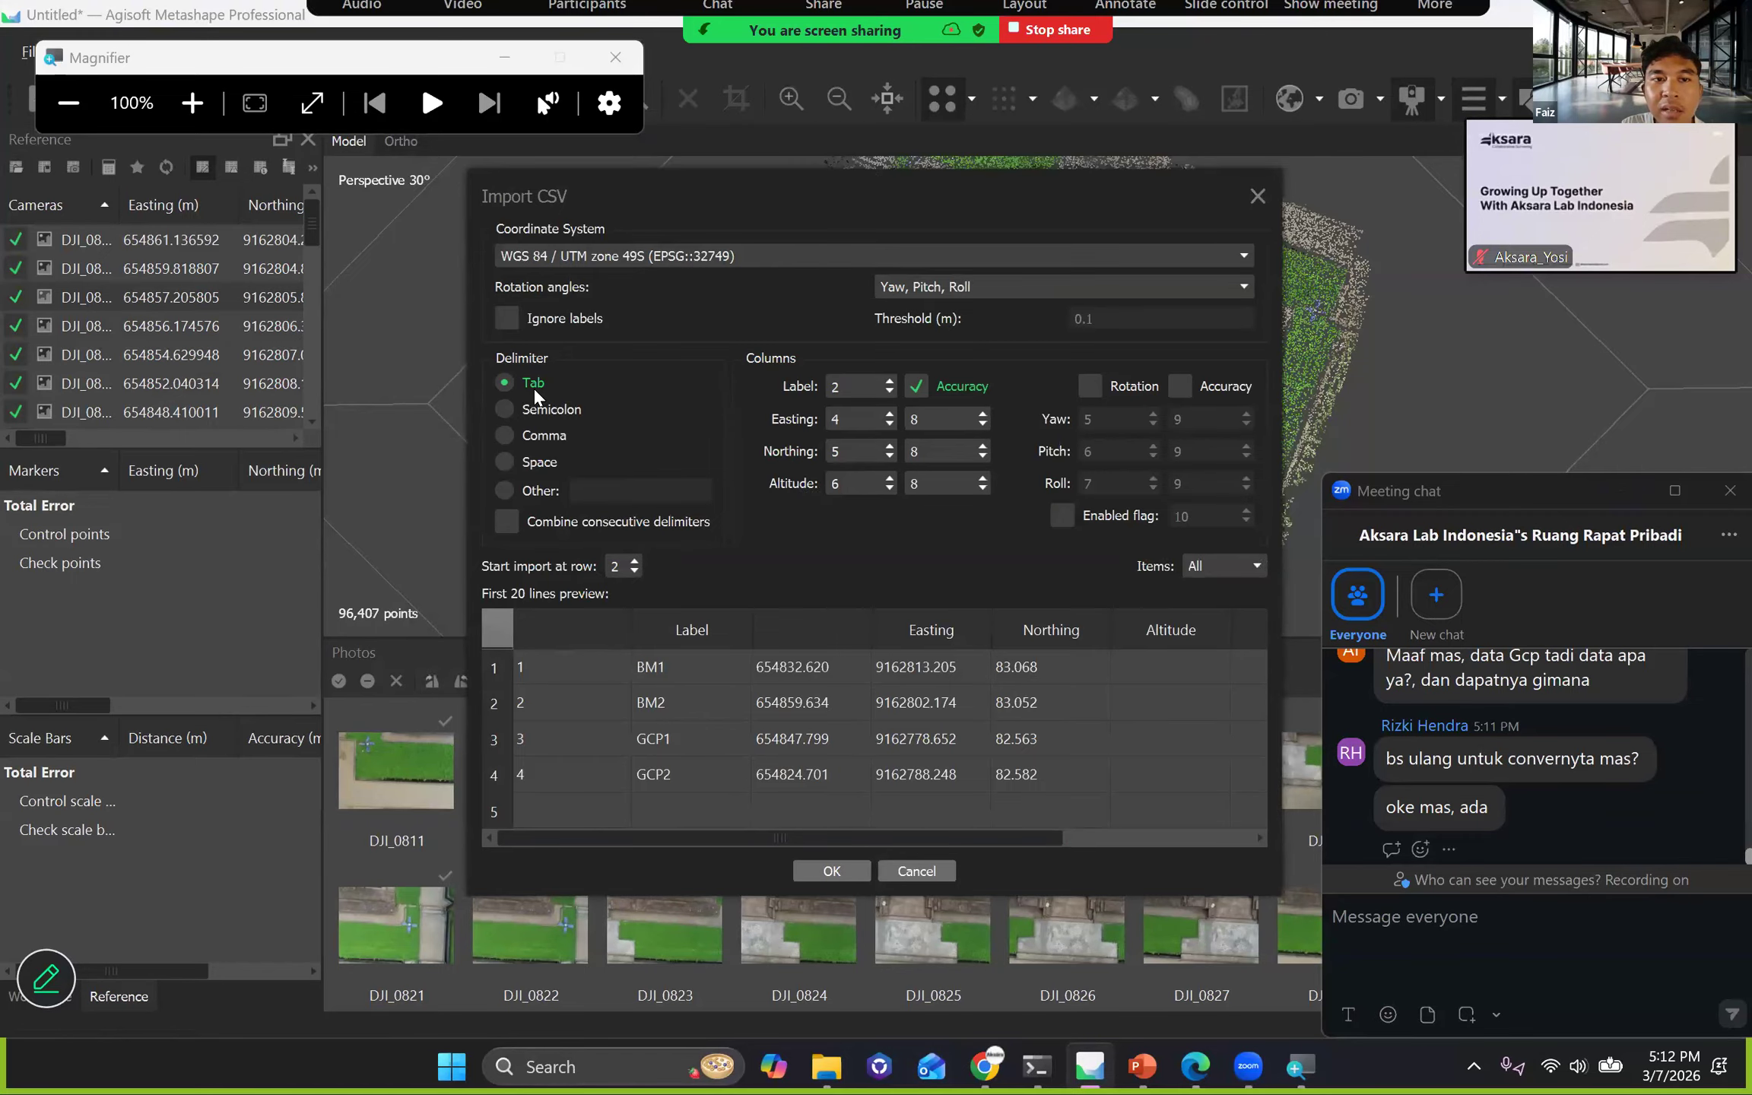
Set the Import CSV coordinate system to WGS 84 / UTM zone 49S (EPSG::32749), found with the filter 49S.
{"action": "left_click_drag", "start_coordinate": [674, 195], "coordinate": [640, 187]}
{"action": "left_click", "coordinate": [639, 248]}
{"action": "left_click", "coordinate": [639, 360]}
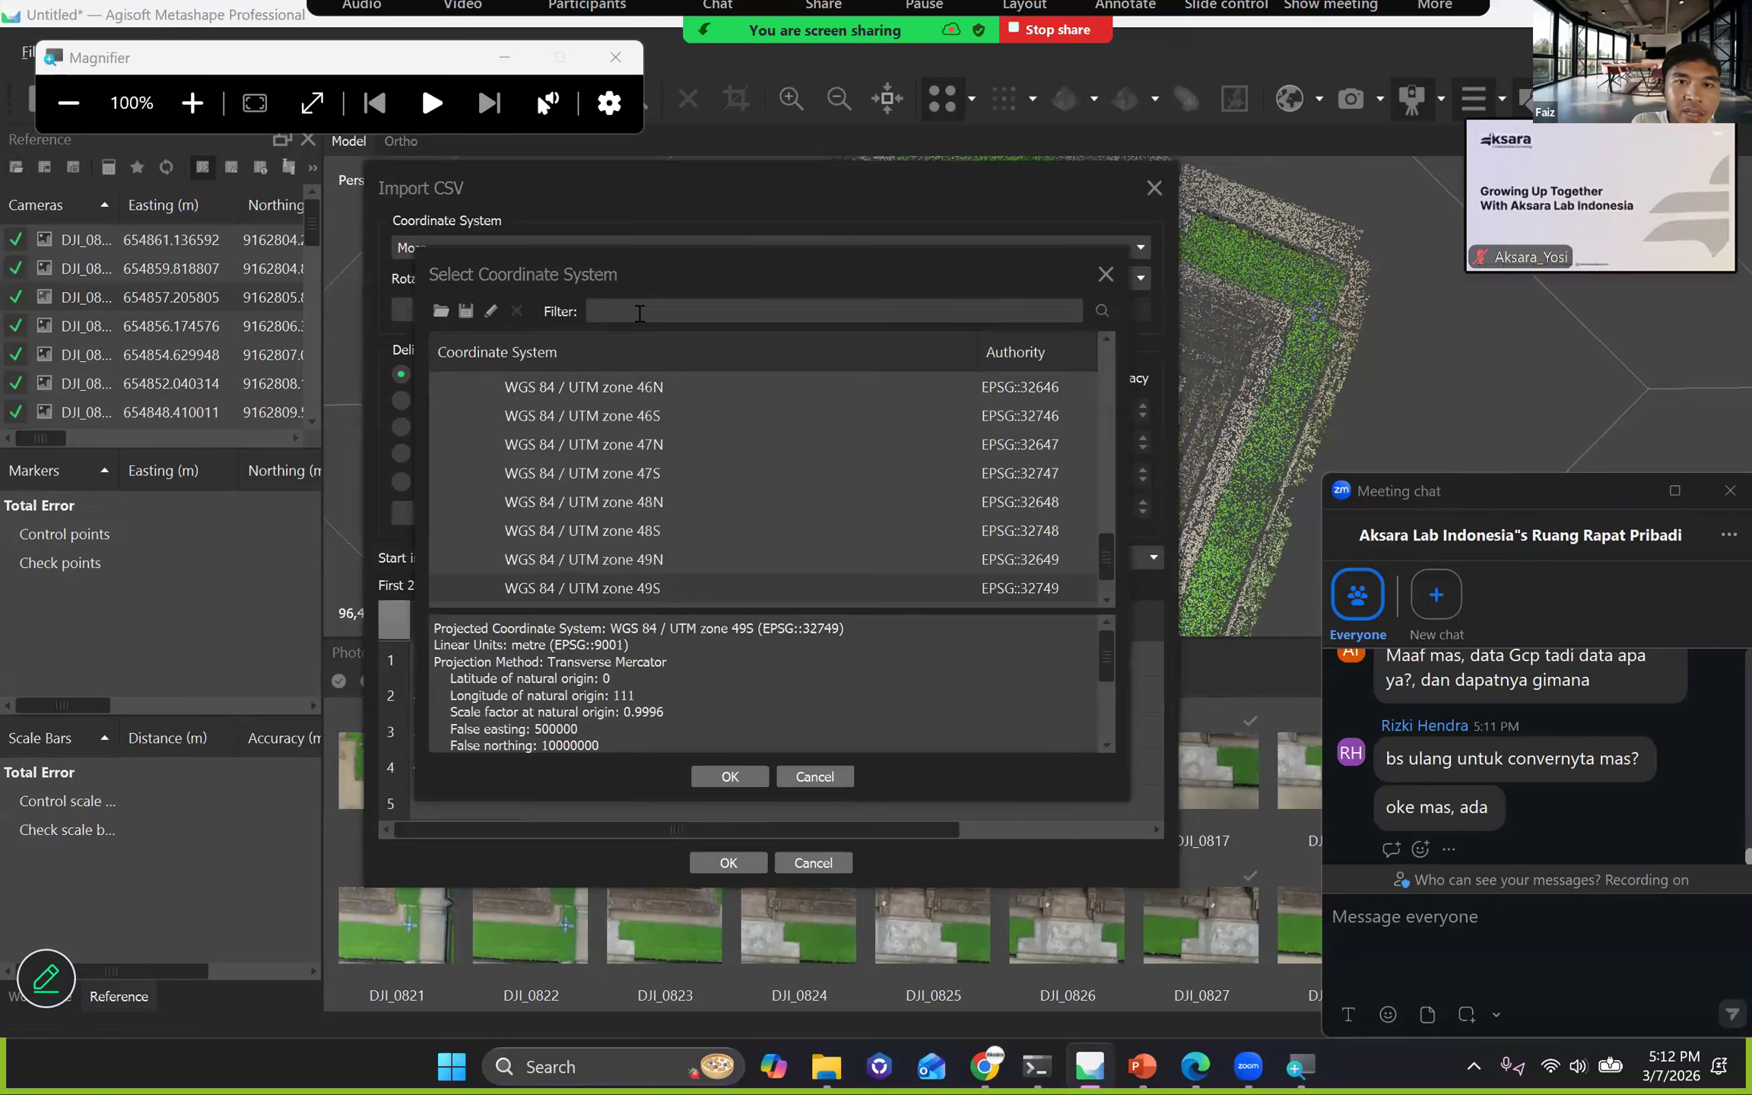
{"action": "type", "text": "49S"}
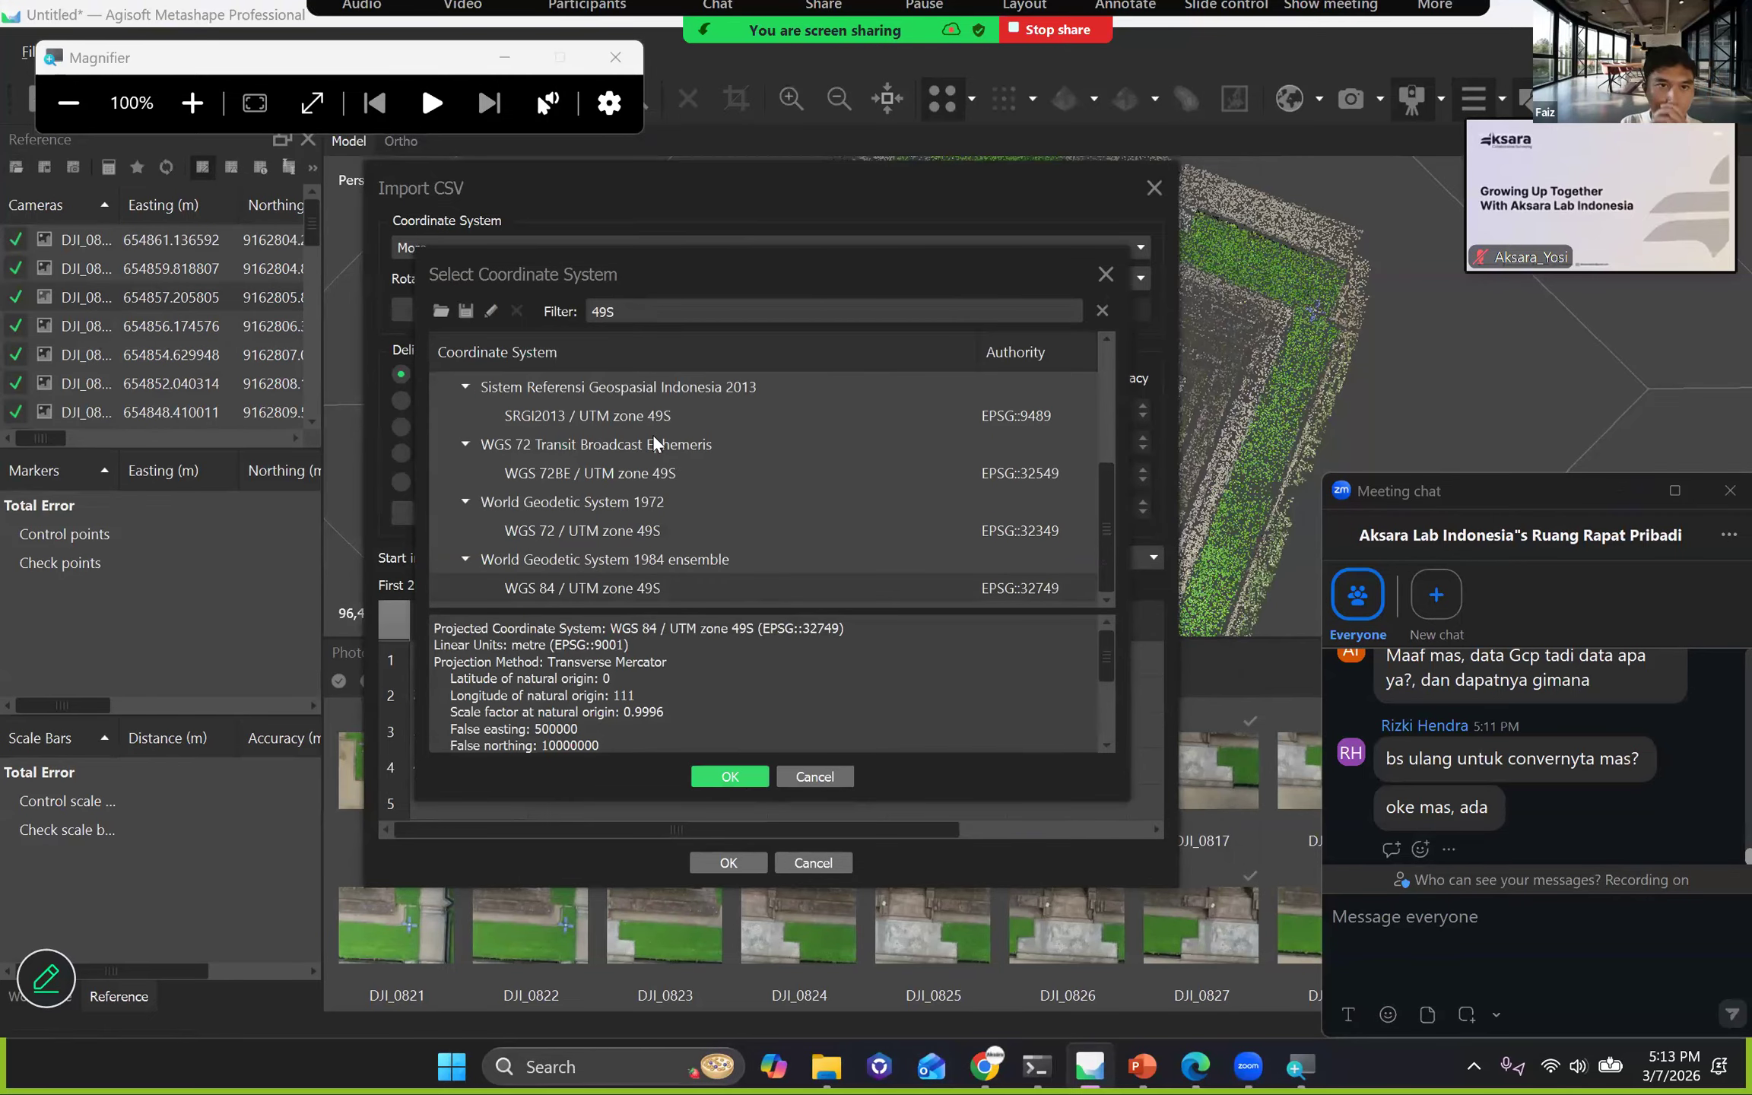
{"action": "key", "text": "Return"}
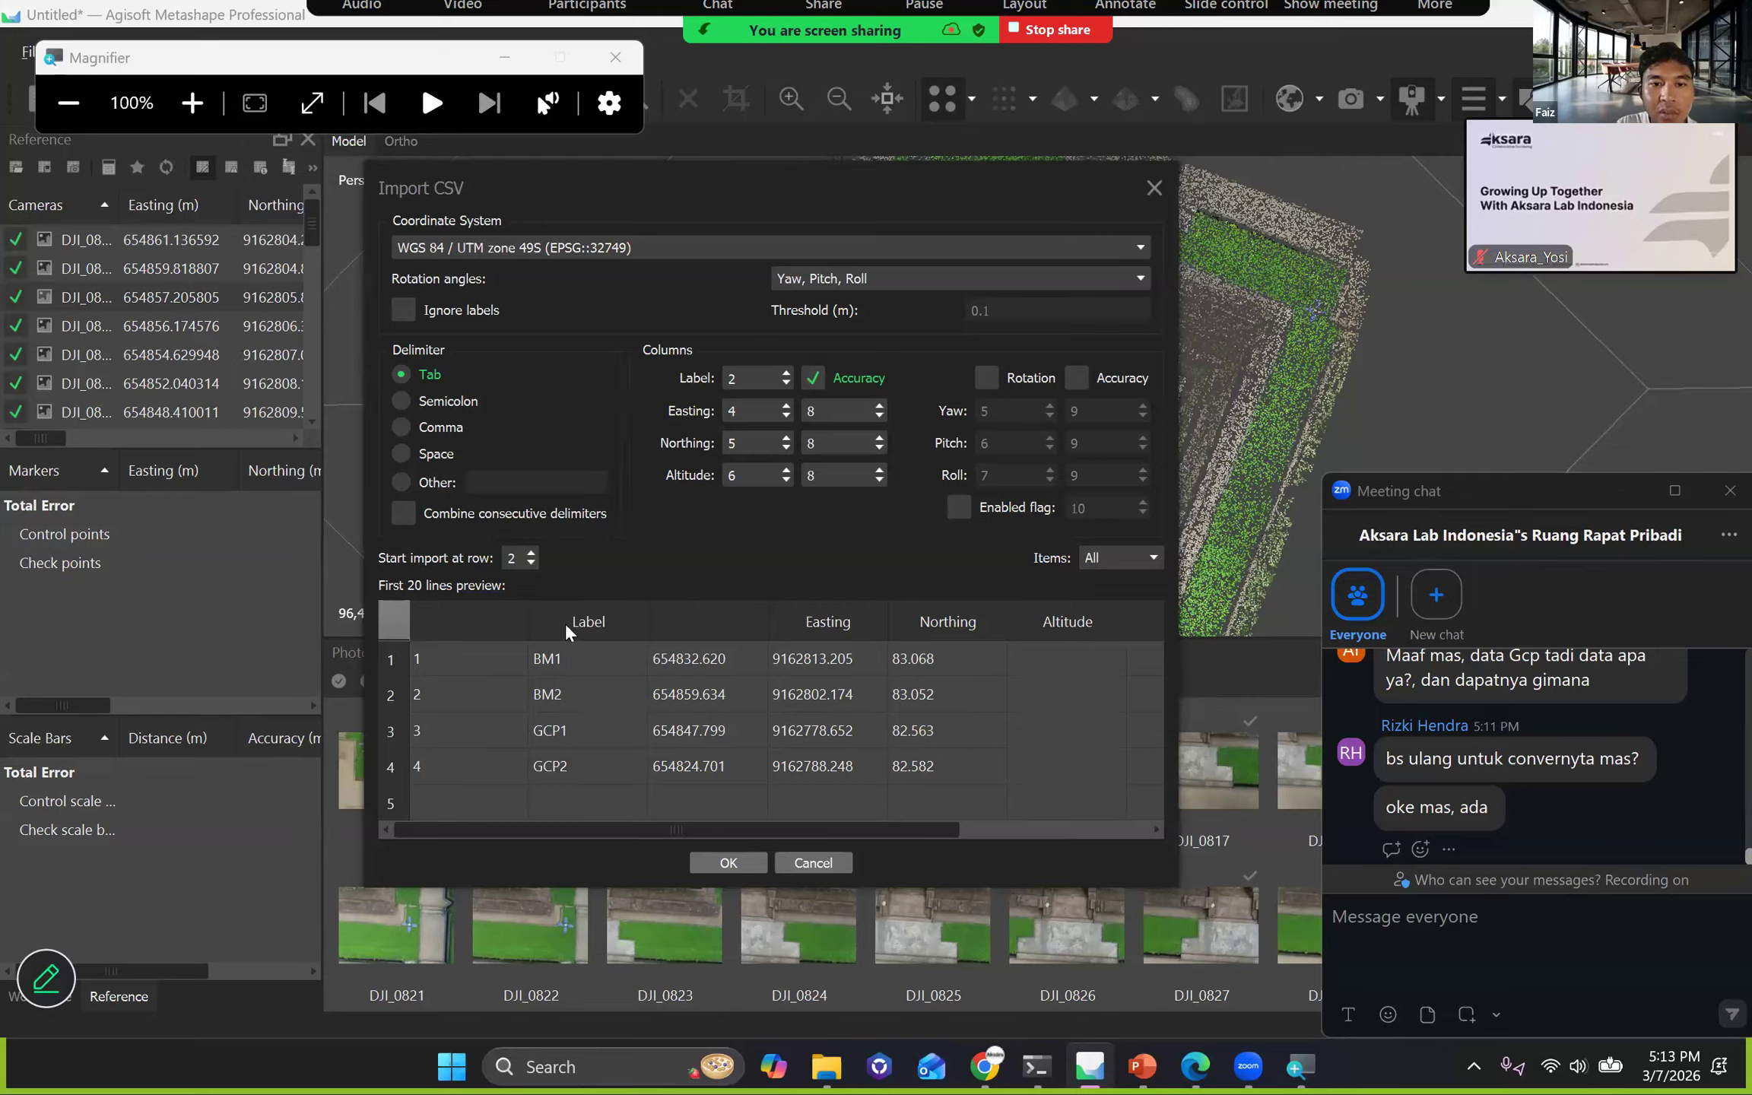
Assign the import columns as Easting 3, Northing 4 and Altitude 5.
{"action": "double_click", "coordinate": [734, 410]}
{"action": "type", "text": "32"}
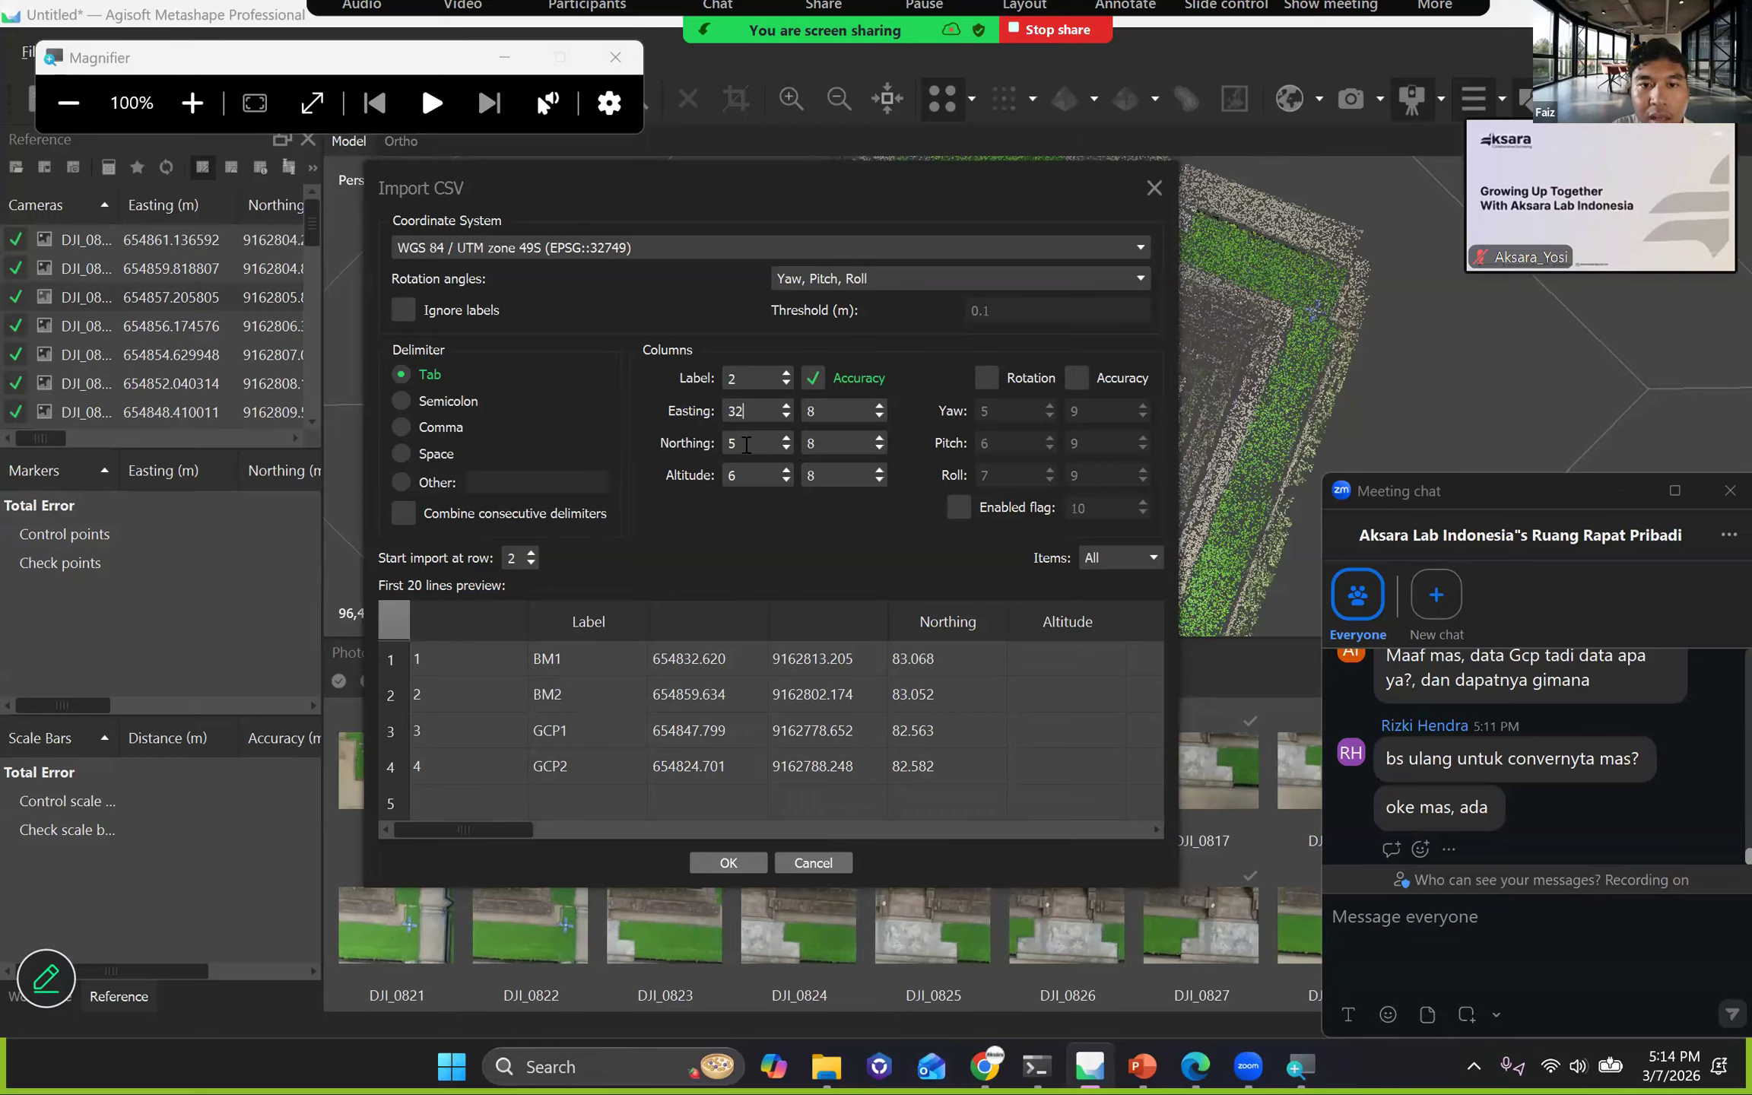
{"action": "key", "text": "BackSpace"}
{"action": "key", "text": "Tab"}
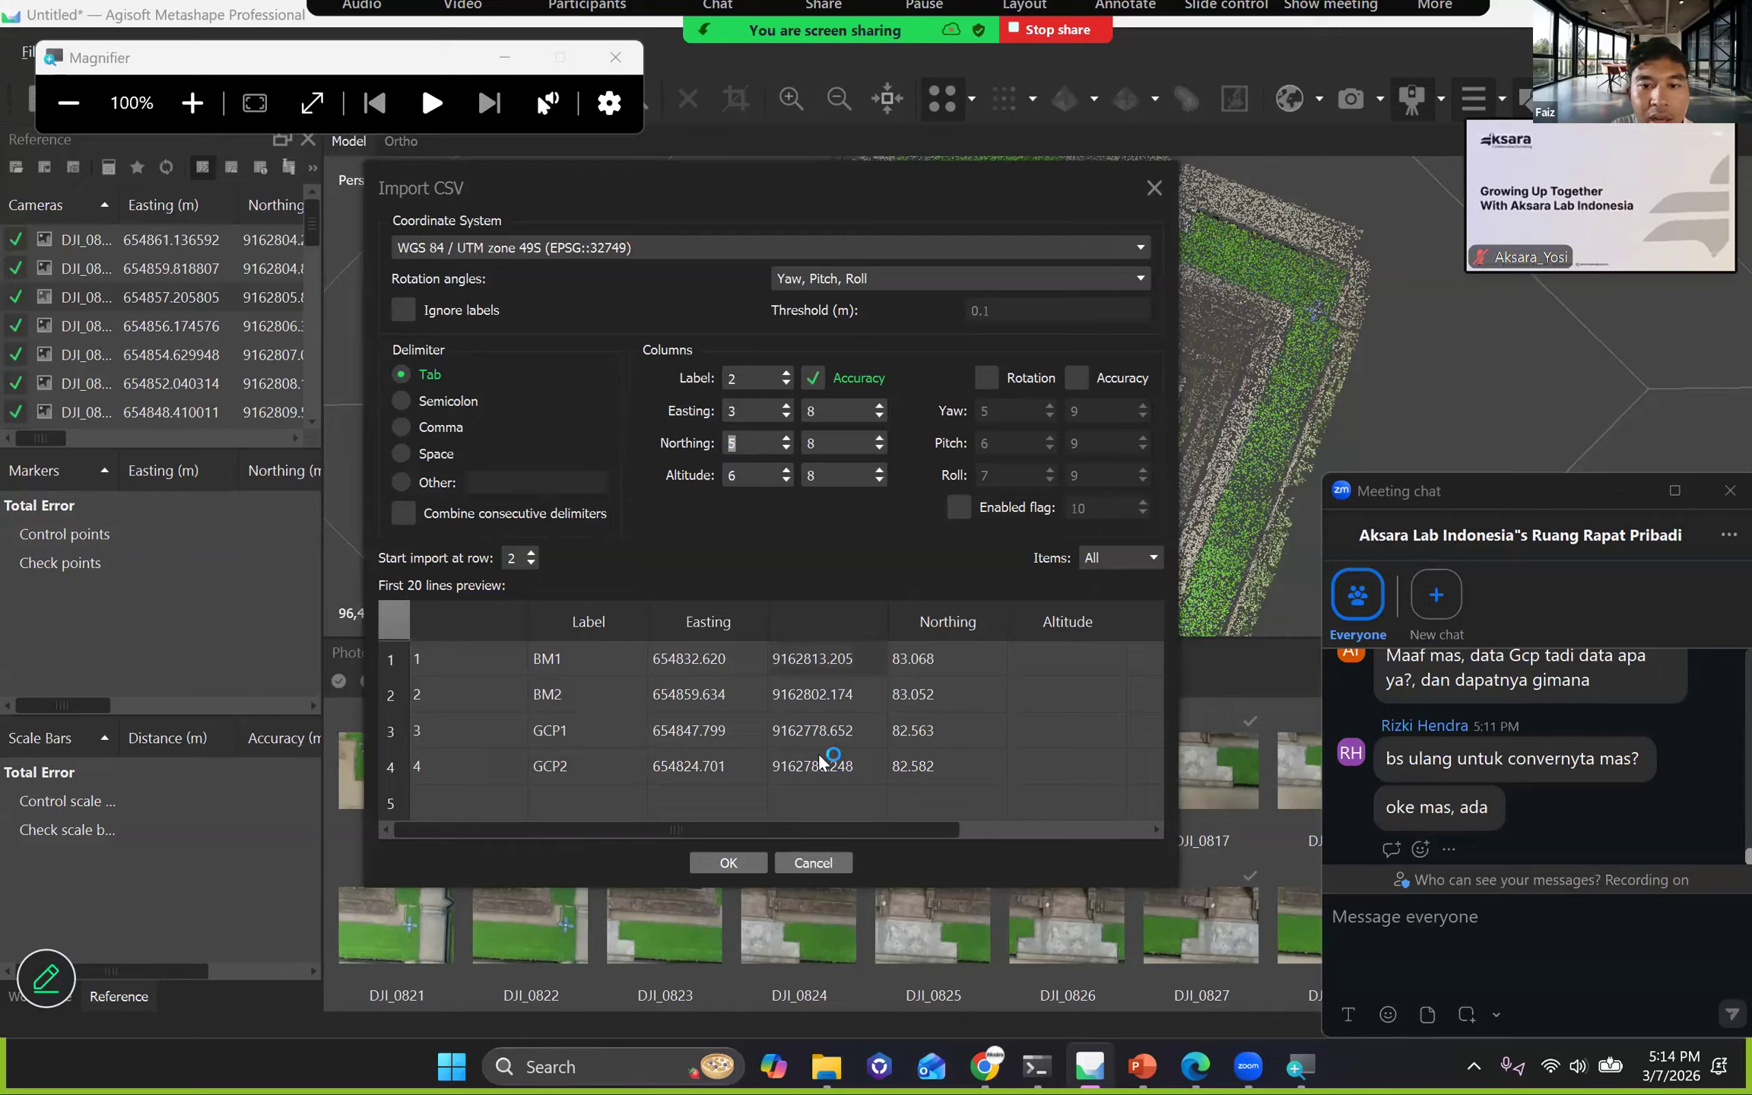
{"action": "type", "text": "4"}
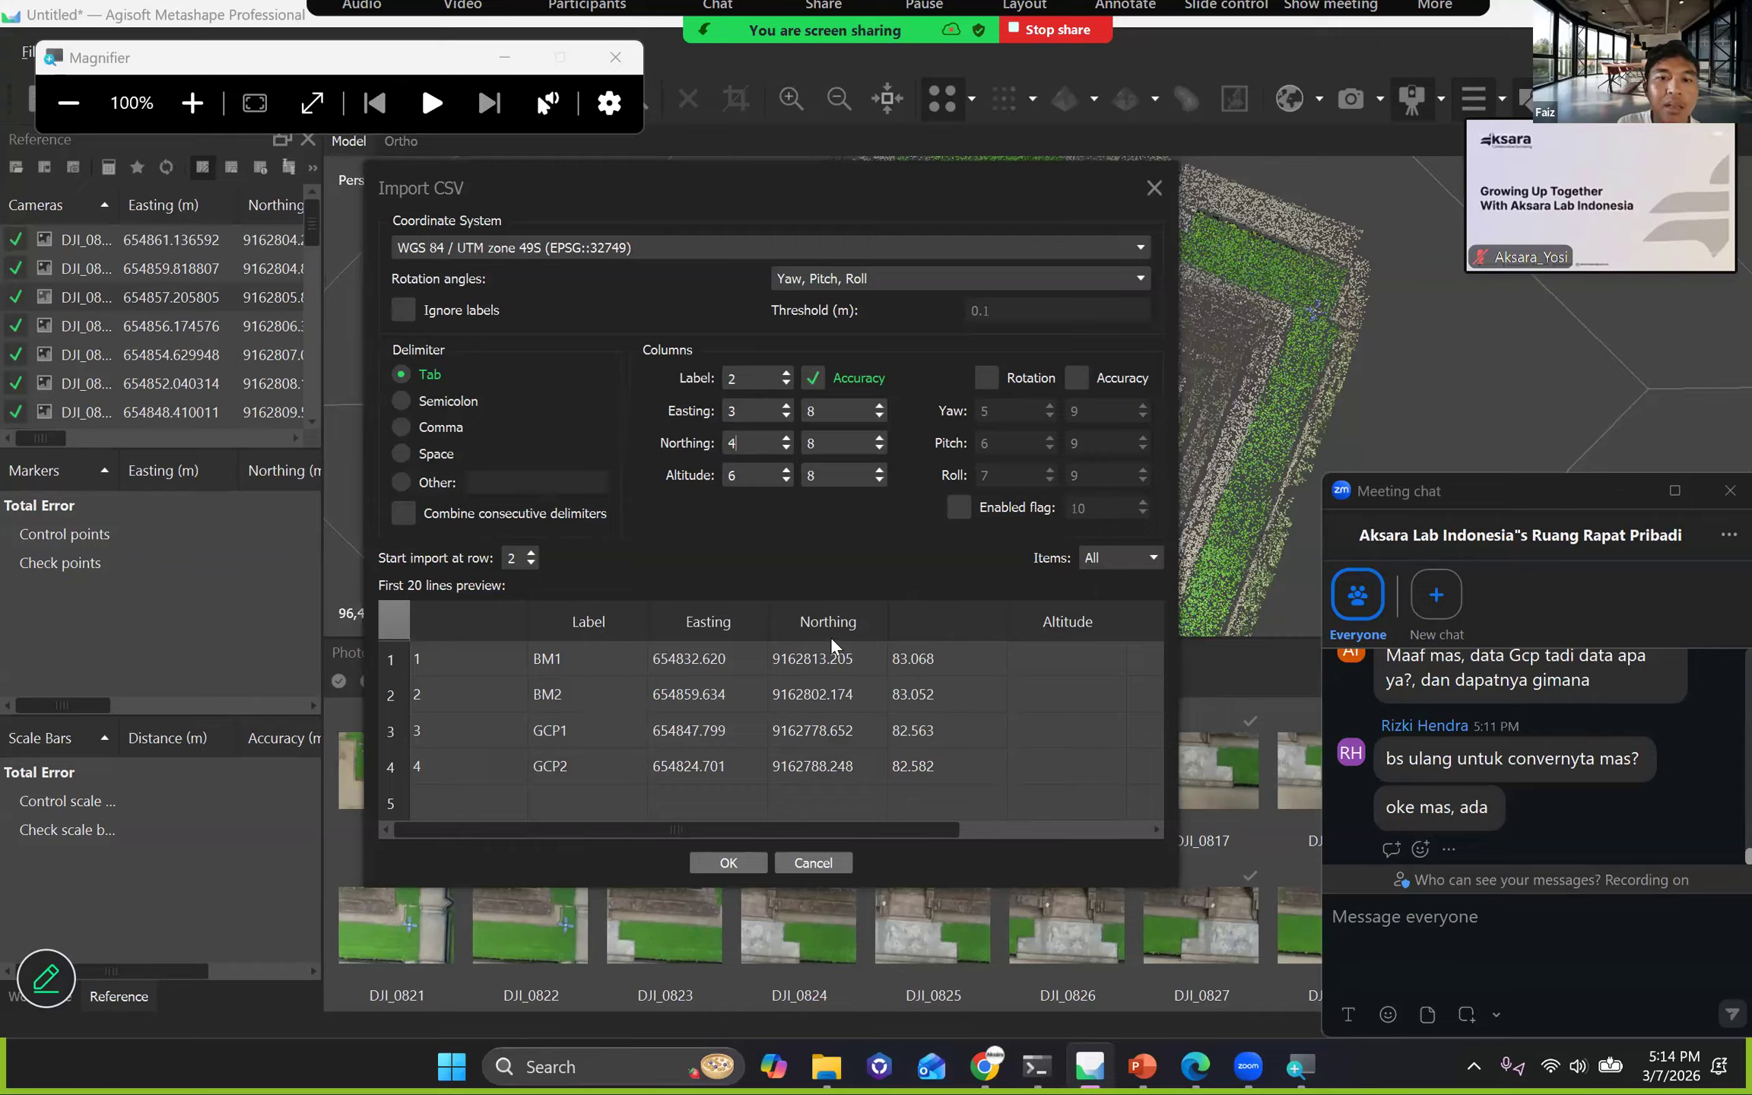
{"action": "double_click", "coordinate": [747, 477]}
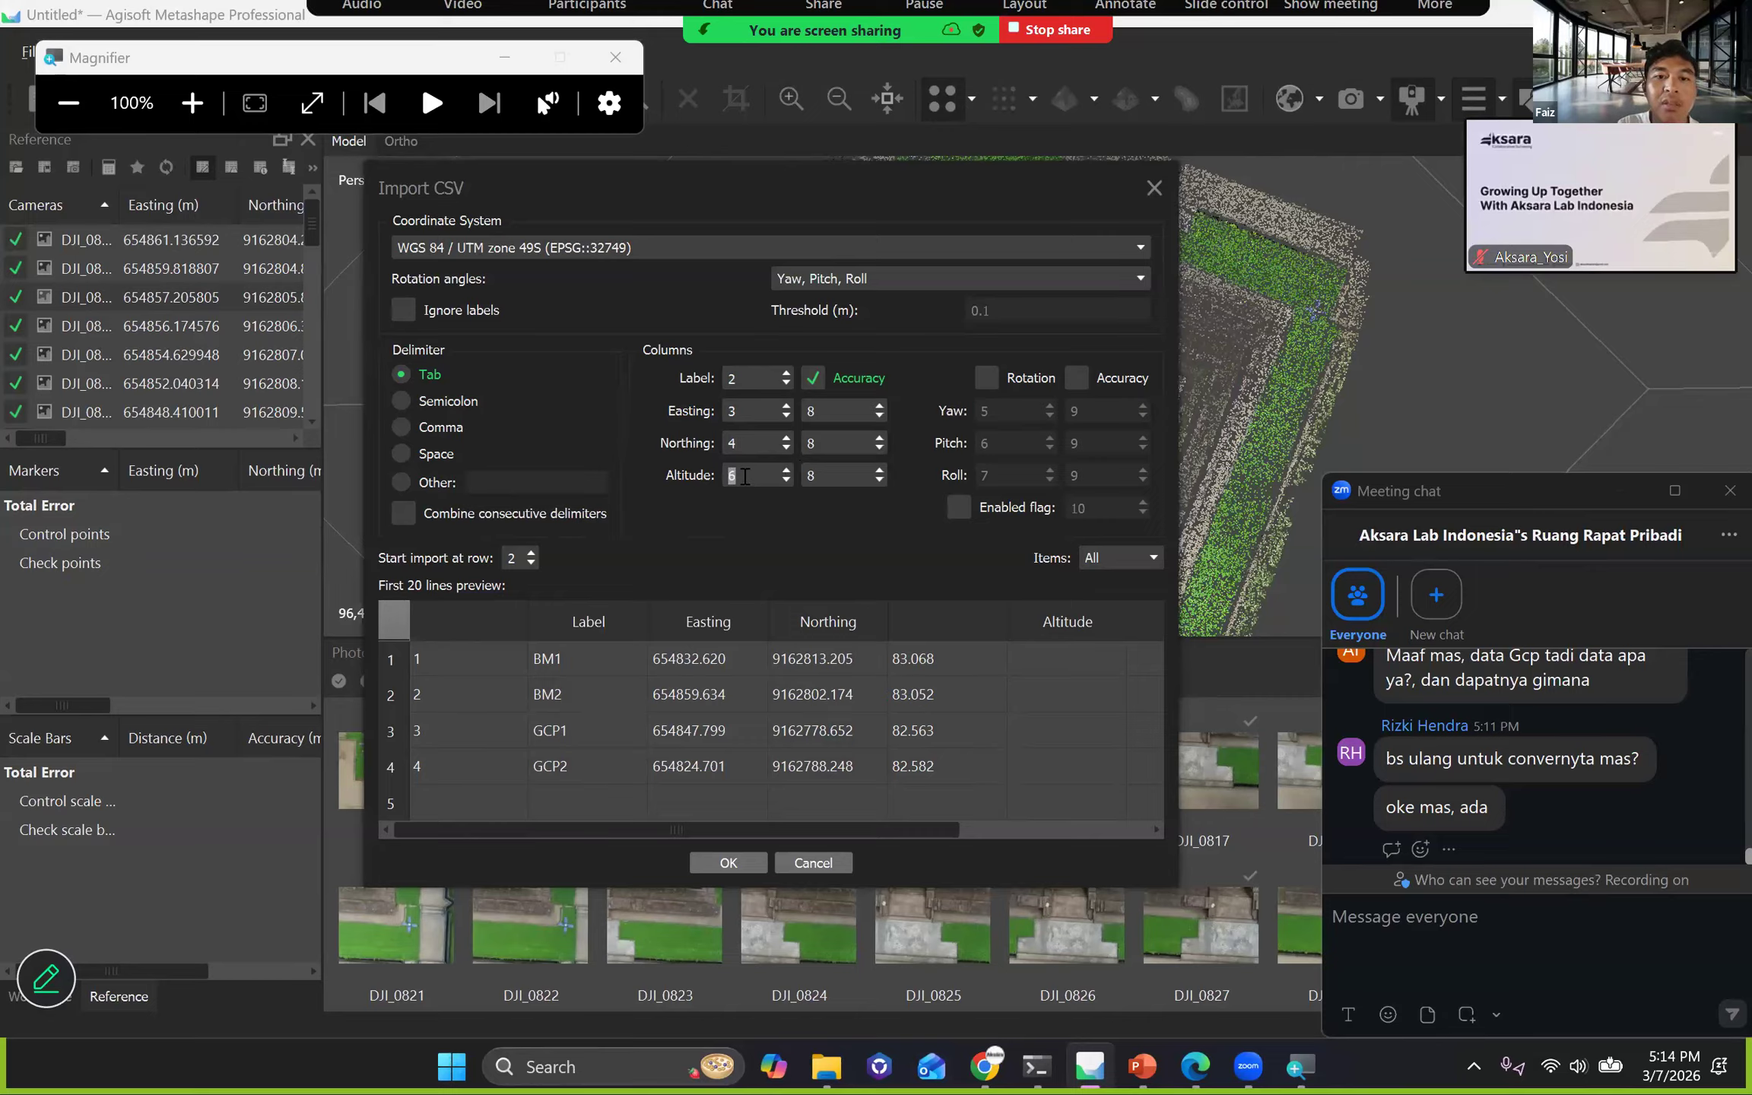
{"action": "type", "text": "5"}
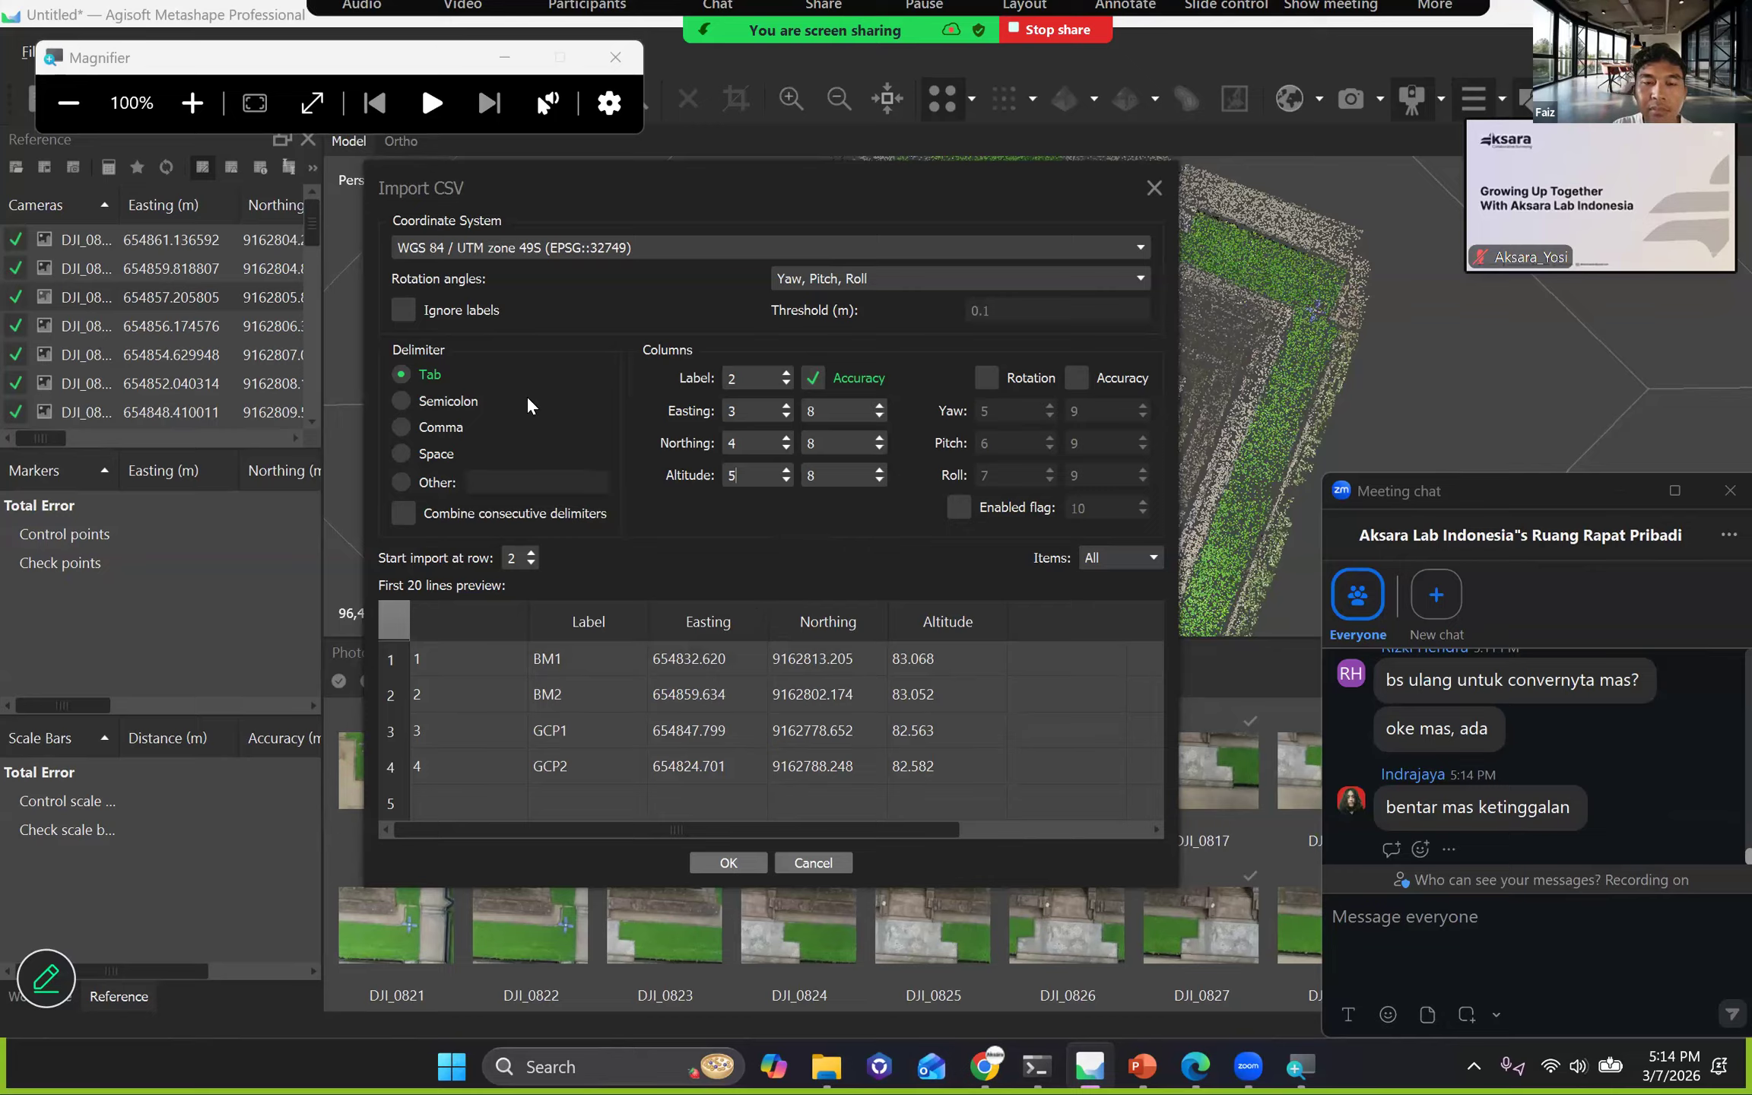
{"action": "left_click", "coordinate": [829, 442]}
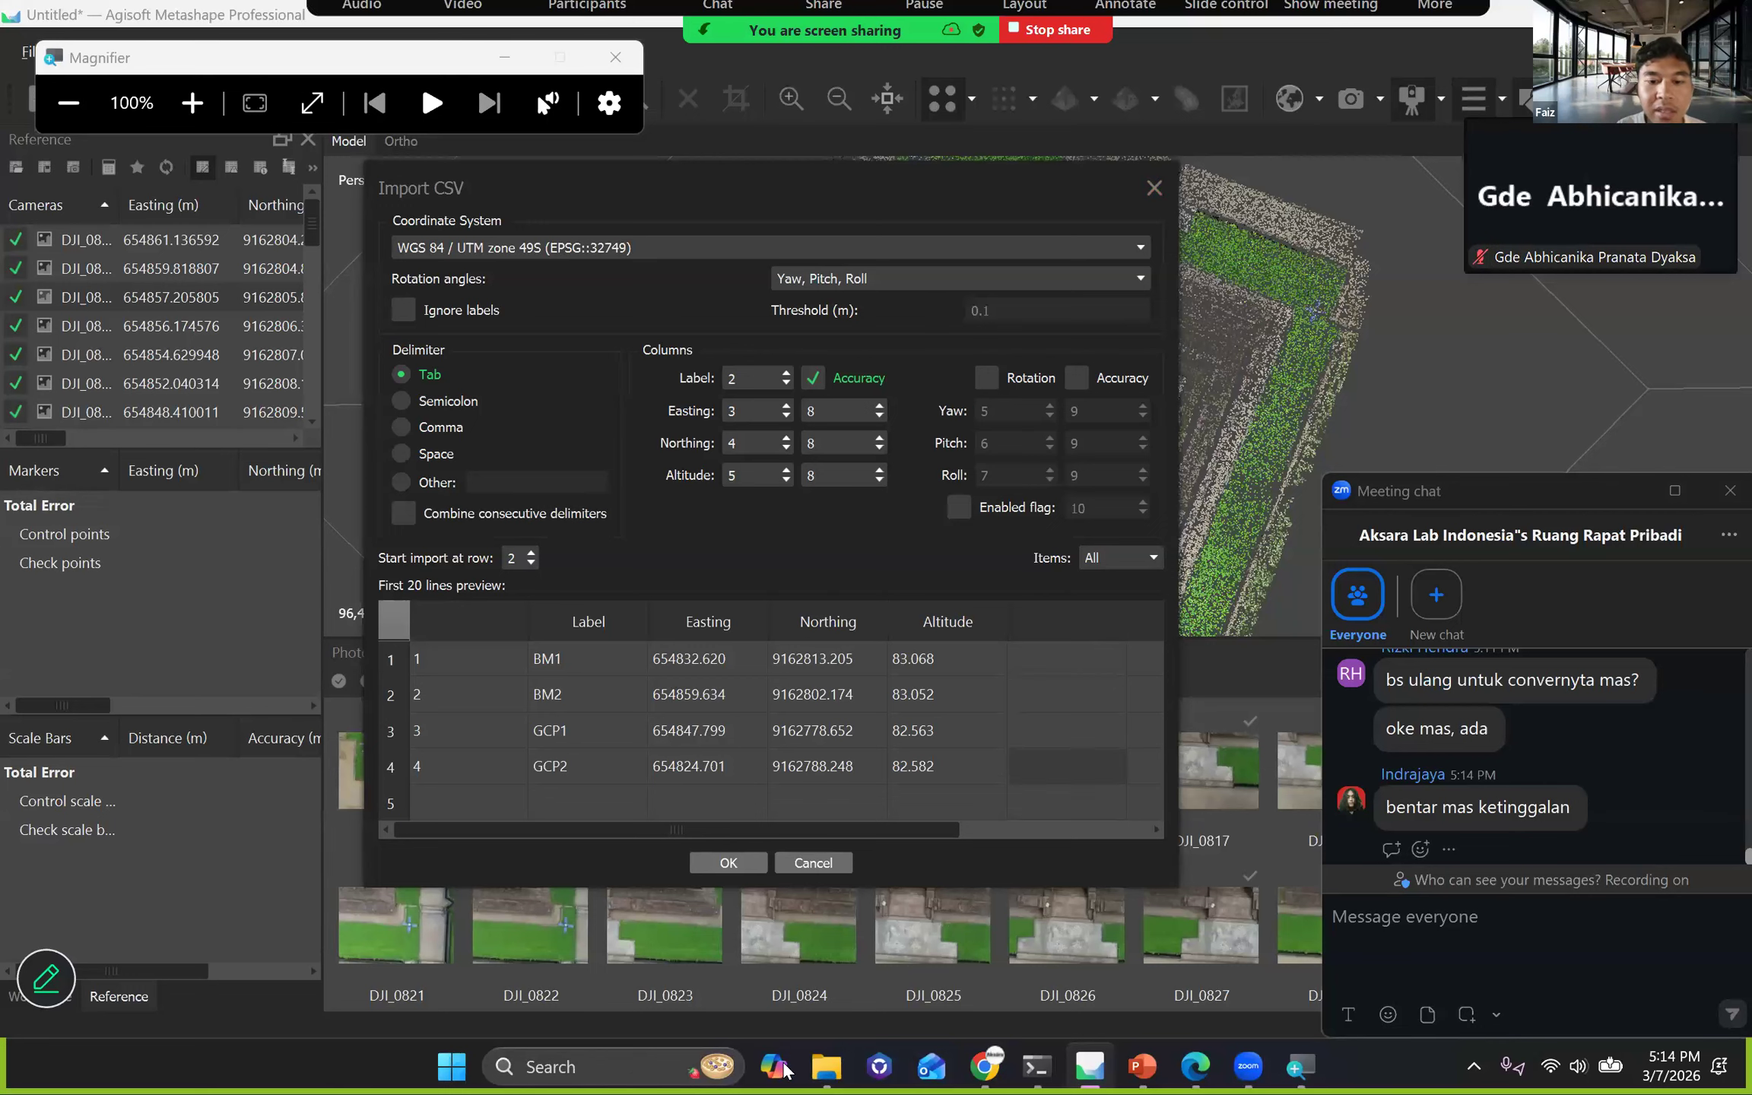
Capture the Import CSV dialog with Snipping Tool and send the screenshot to everyone in the Zoom meeting chat.
{"action": "left_click", "coordinate": [466, 1071]}
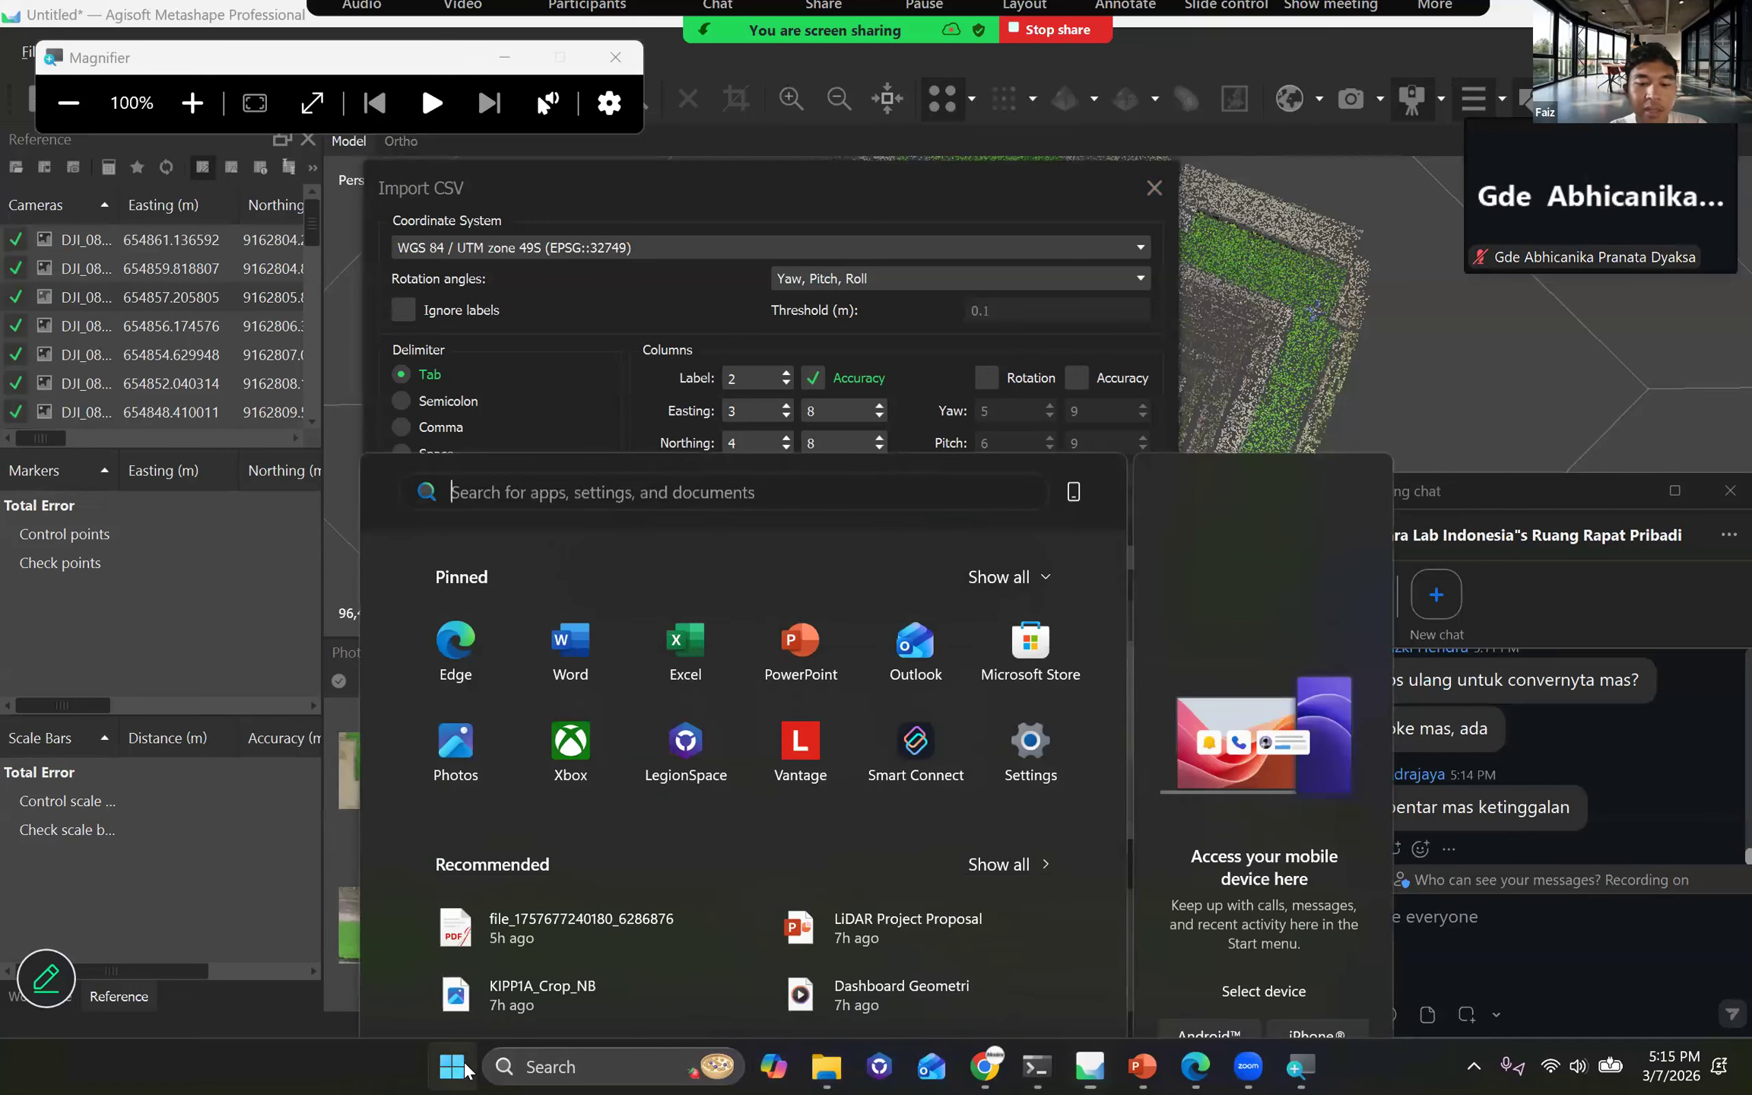
{"action": "type", "text": "sn"}
{"action": "key", "text": "Return"}
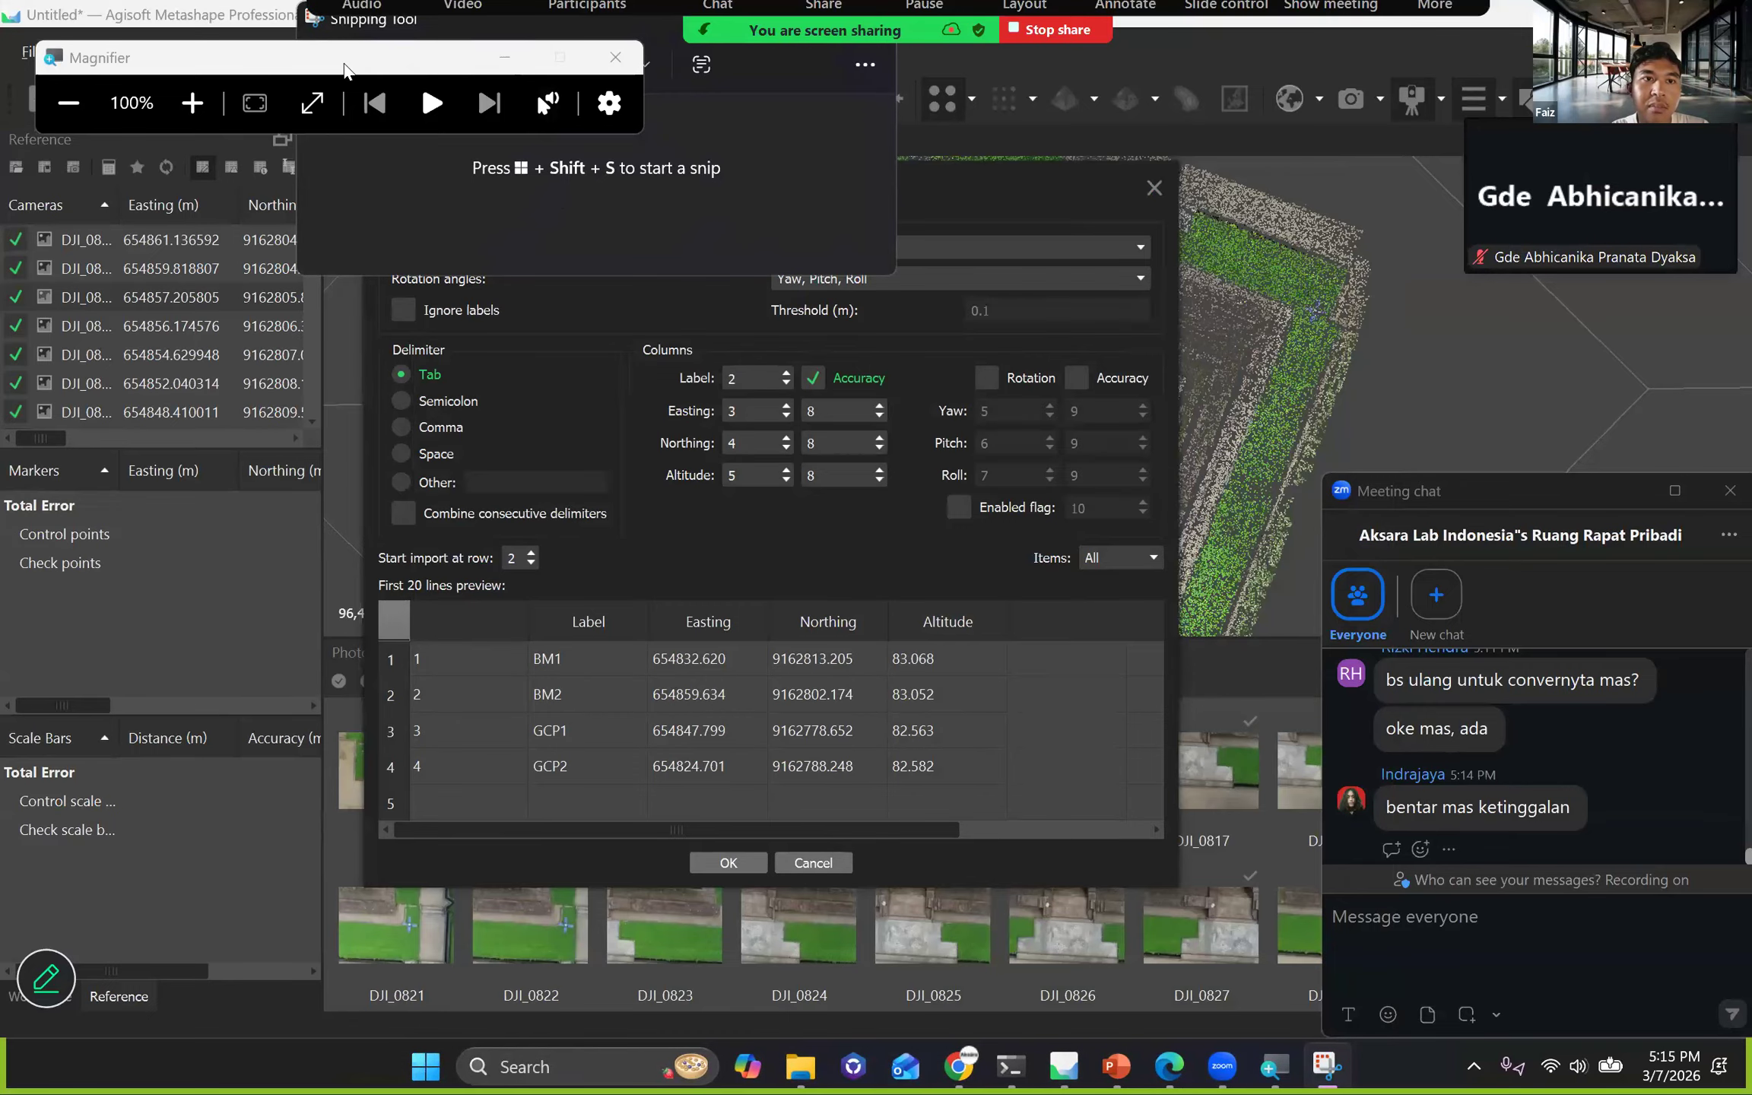
{"action": "key", "text": "super+shift+s"}
{"action": "left_click_drag", "start_coordinate": [378, 175], "coordinate": [1163, 752]}
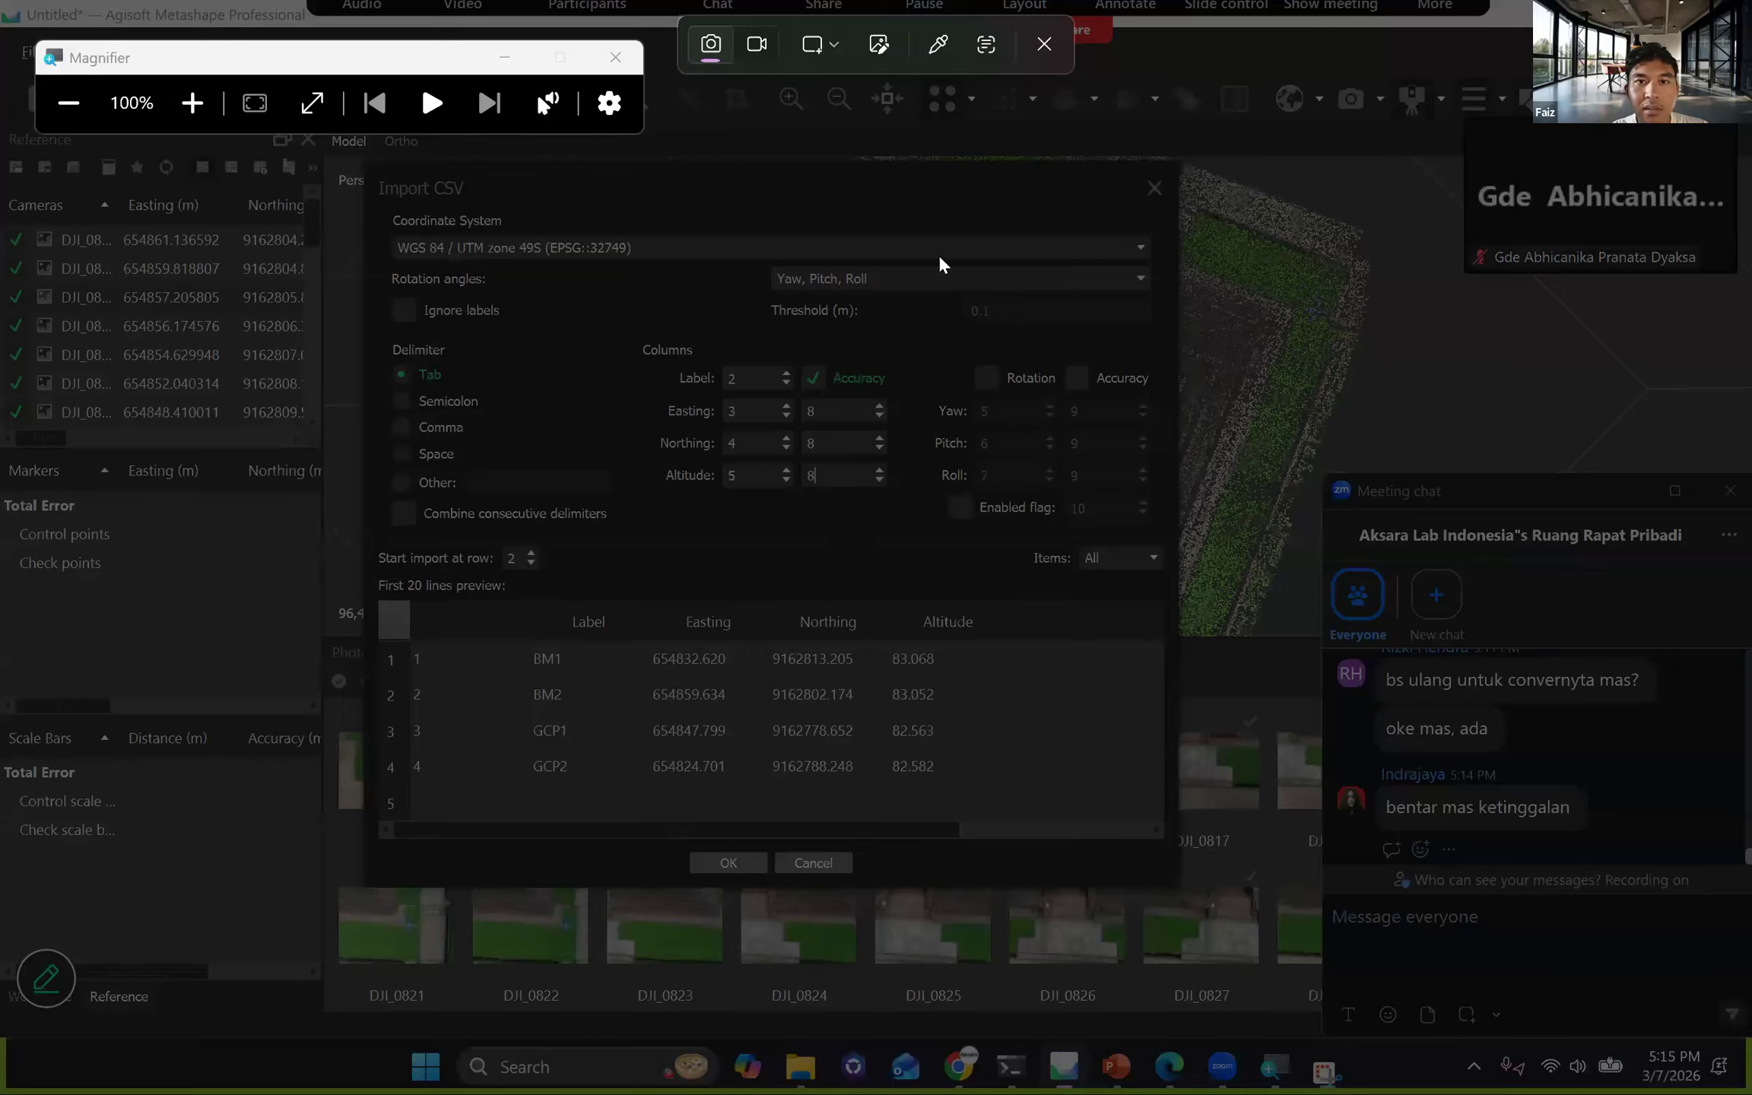
{"action": "left_click_drag", "start_coordinate": [375, 173], "coordinate": [1216, 835]}
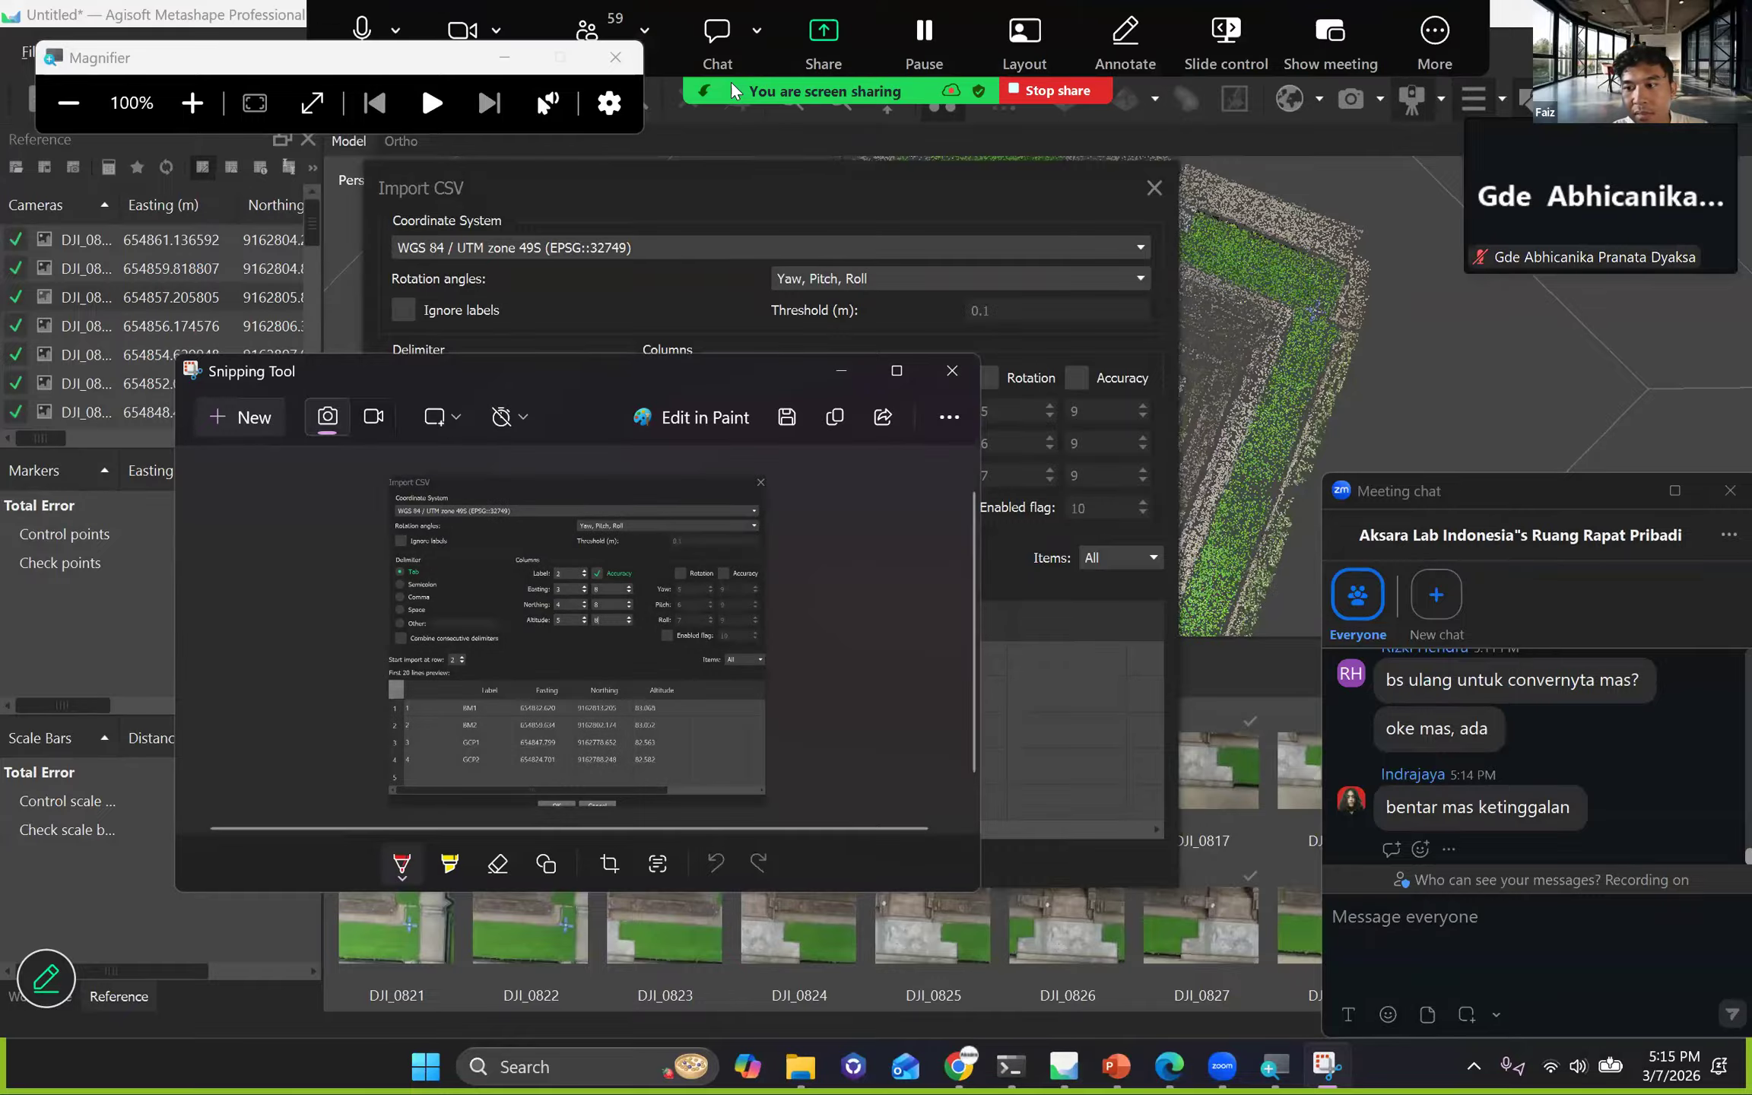
{"action": "key", "text": "ctrl+v"}
{"action": "key", "text": "Return"}
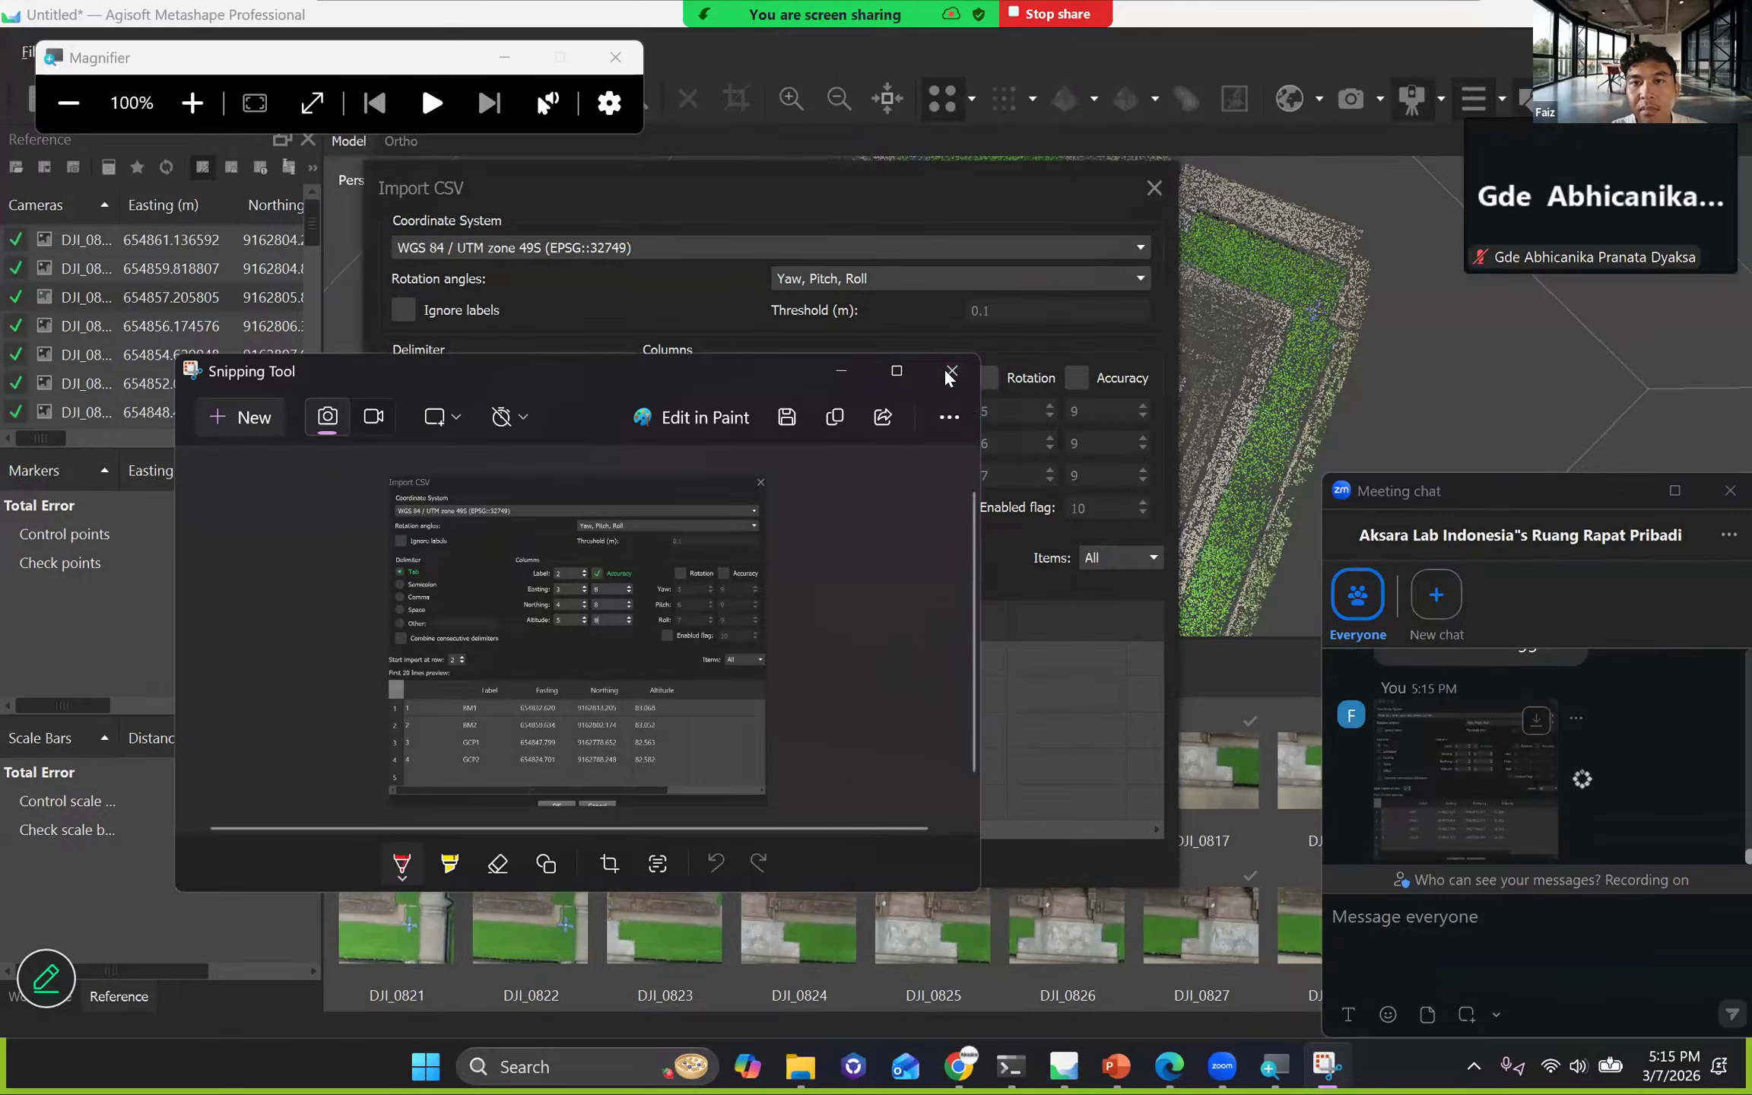
Minimise the Snipping Tool window and import the 4GCP_Ortho control points as markers.
{"action": "left_click", "coordinate": [841, 372]}
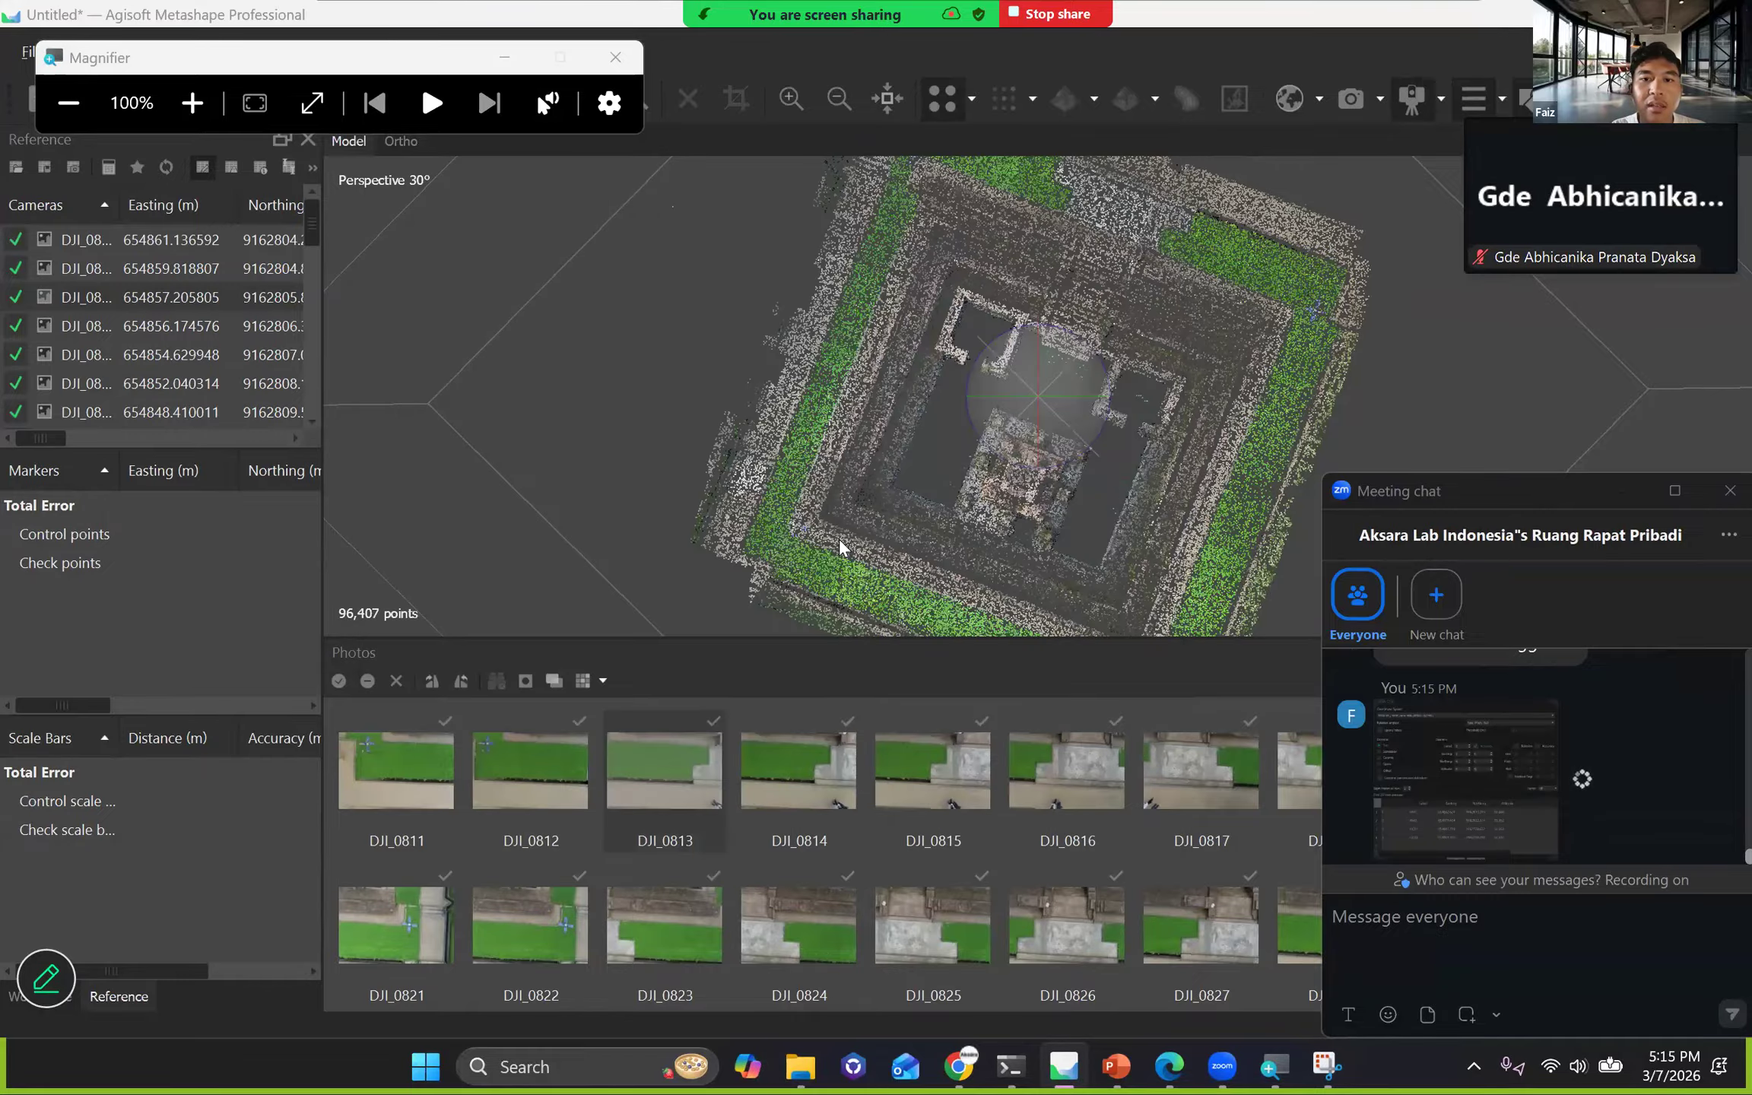
{"action": "left_click", "coordinate": [840, 539]}
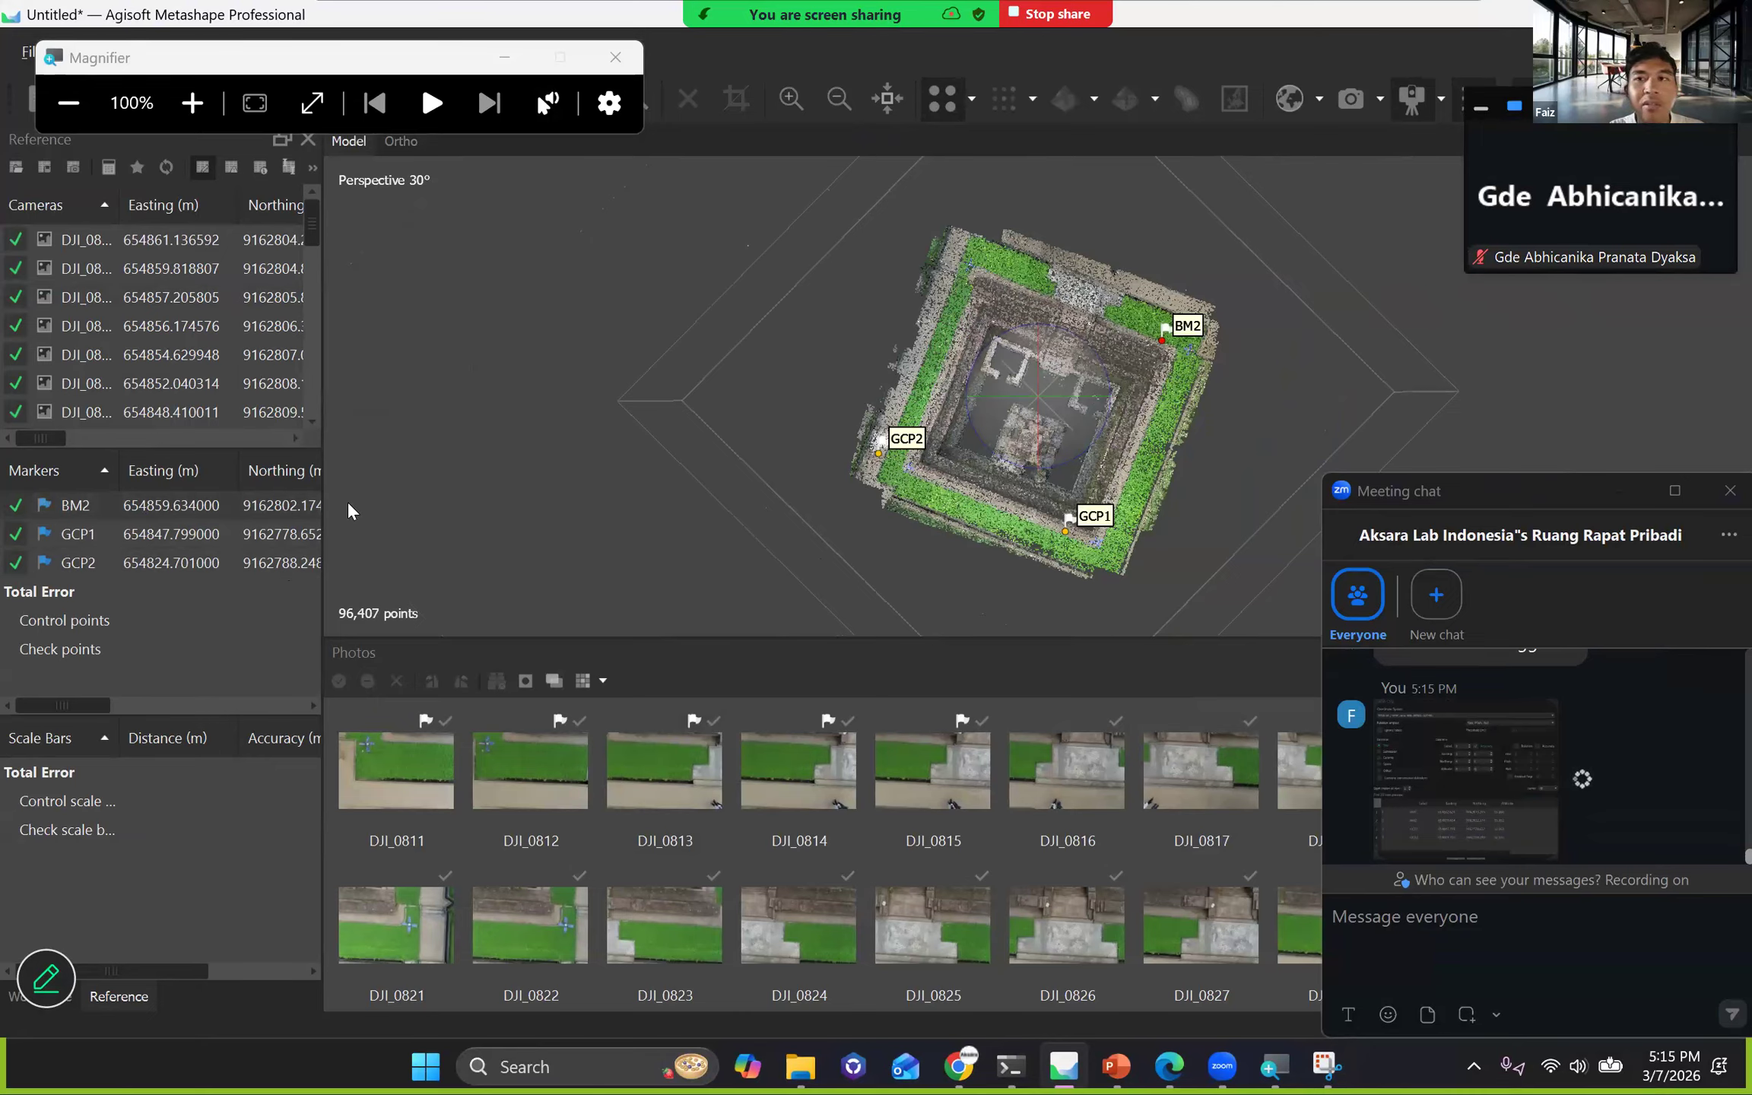
{"action": "left_click", "coordinate": [701, 44]}
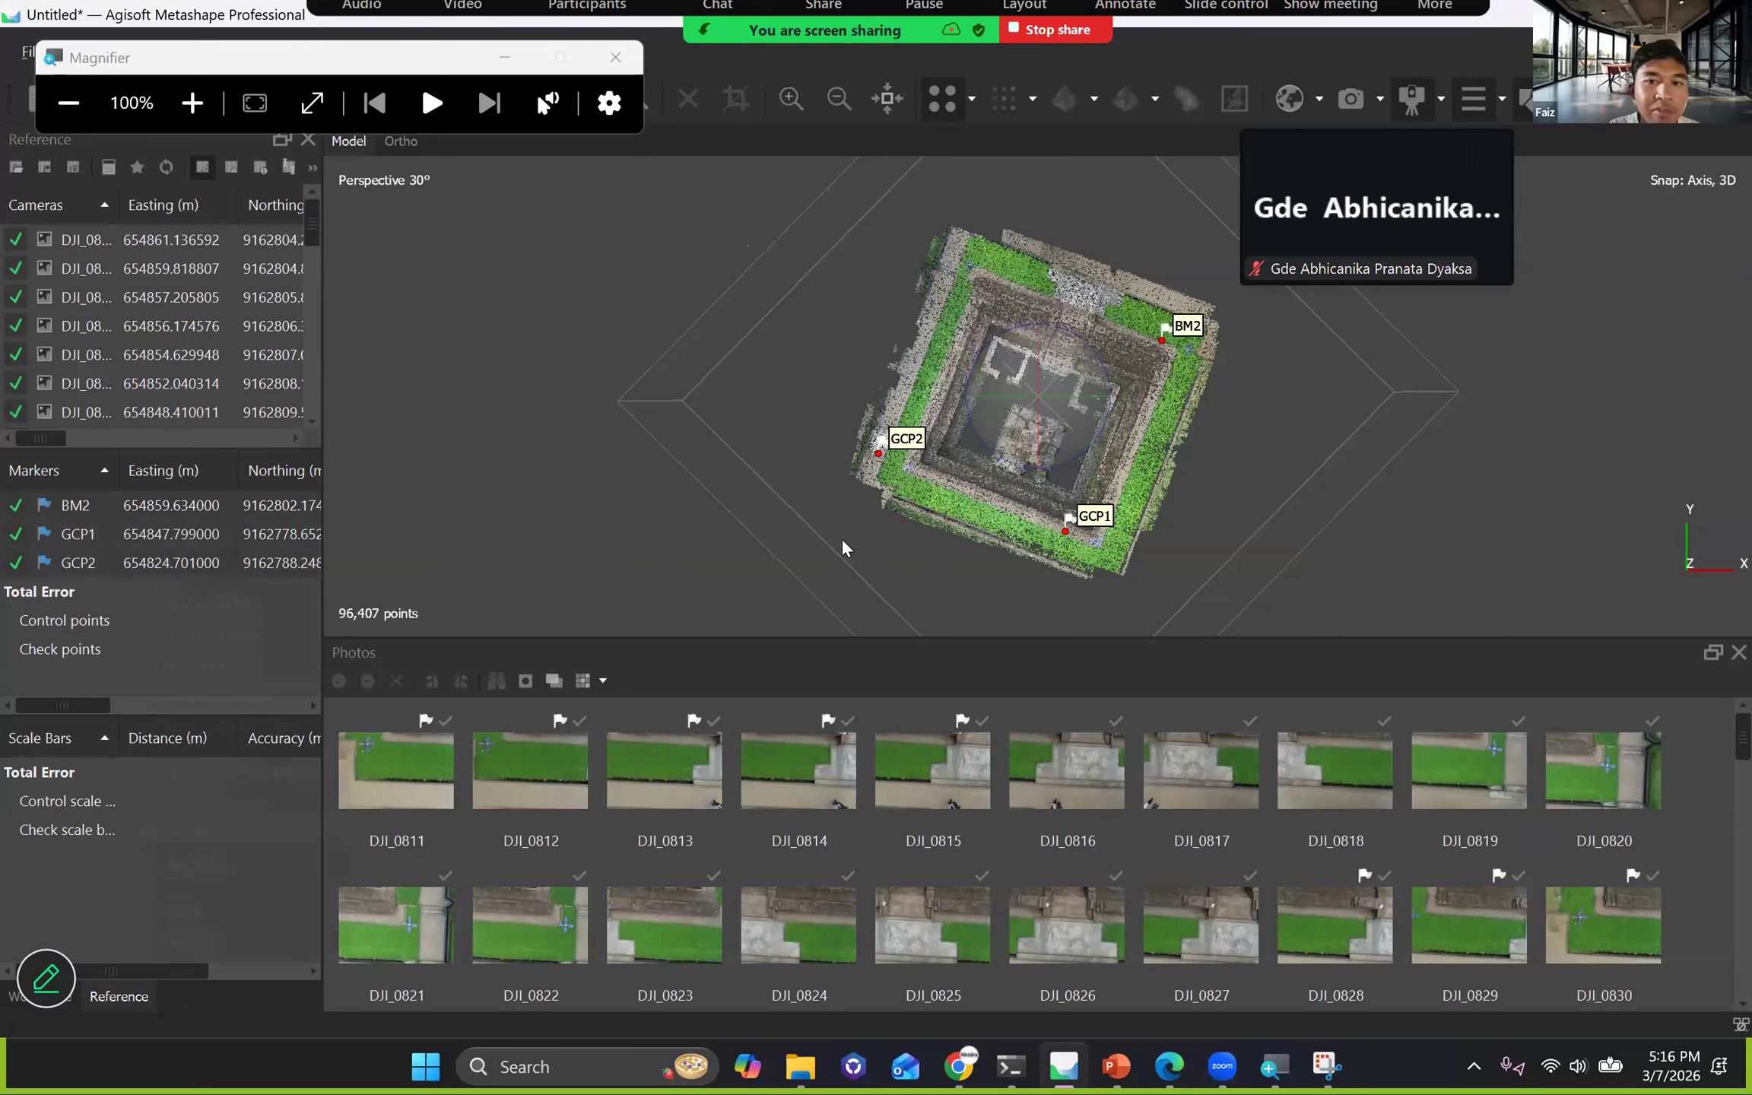
Remove the three imported markers BM2, GCP1 and GCP2 from the marker list.
{"action": "right_click", "coordinate": [127, 525]}
{"action": "left_click", "coordinate": [215, 696]}
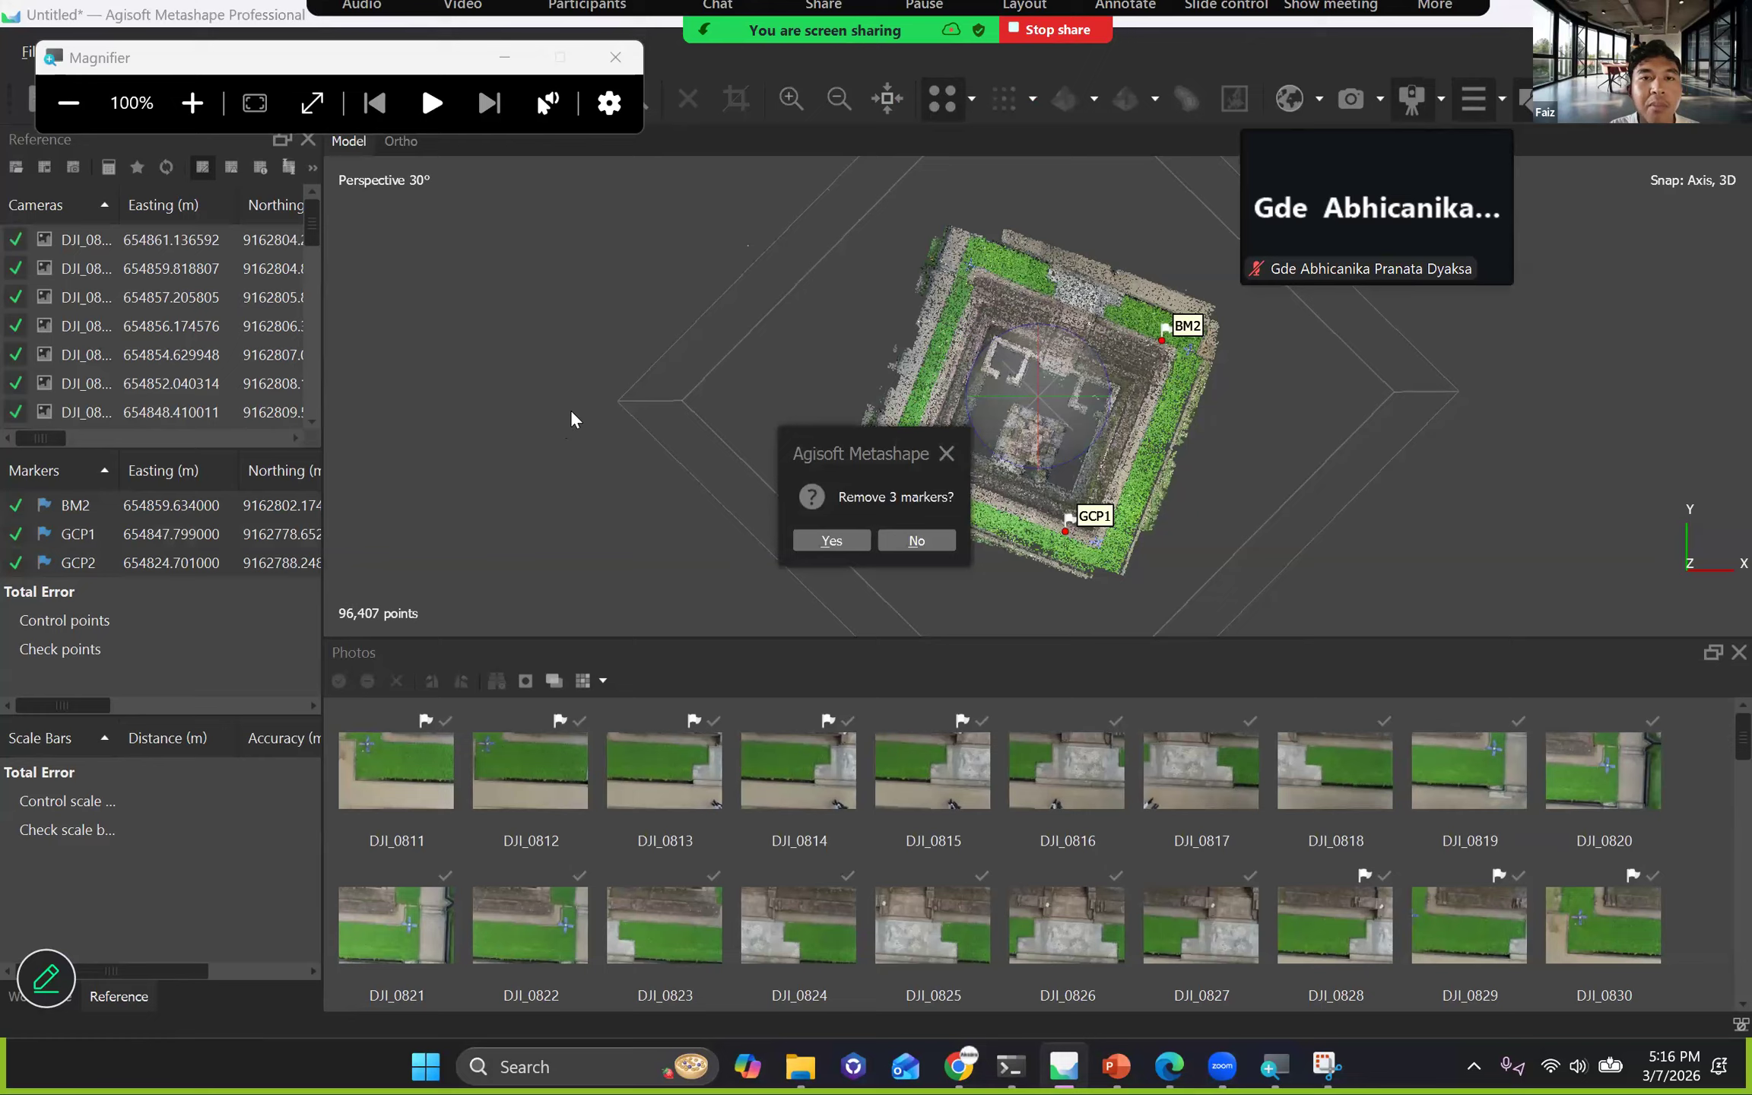
{"action": "left_click", "coordinate": [831, 540]}
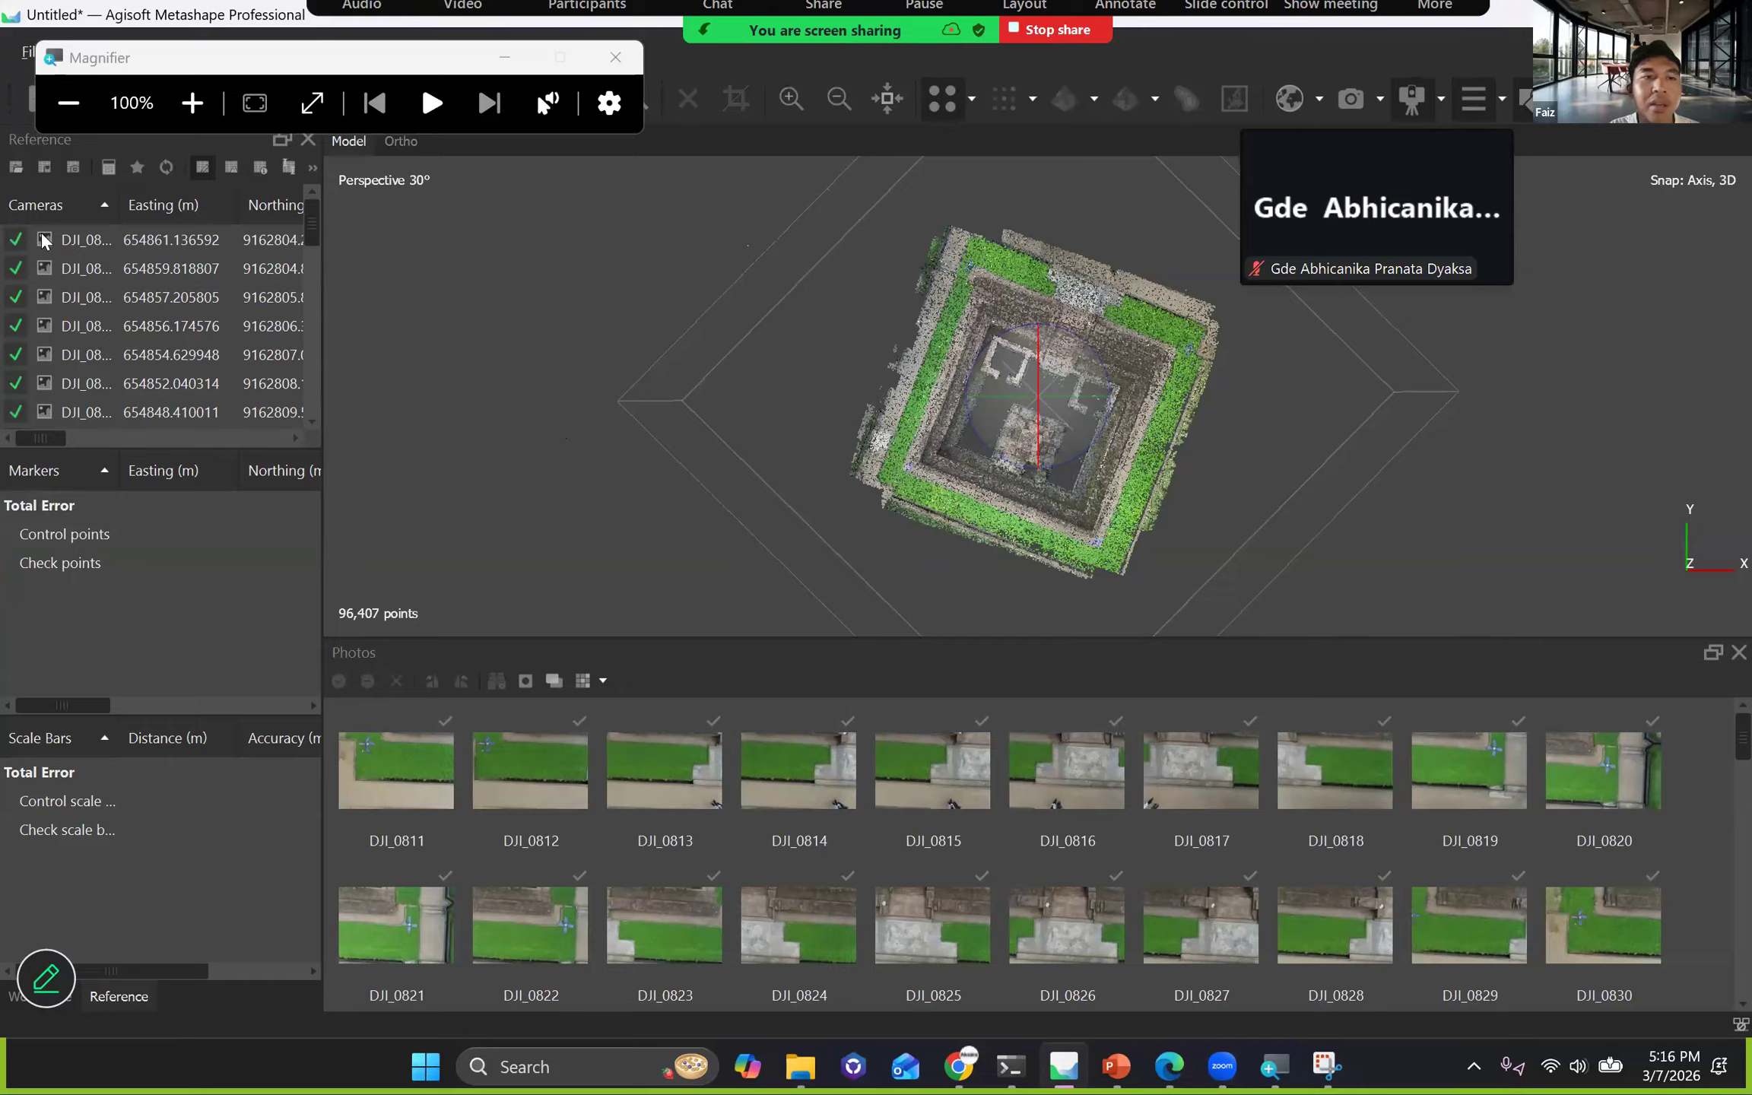
Move Magnifier away from the Reference tools, review the Convert Reference settings and close them without converting.
{"action": "left_click", "coordinate": [141, 70]}
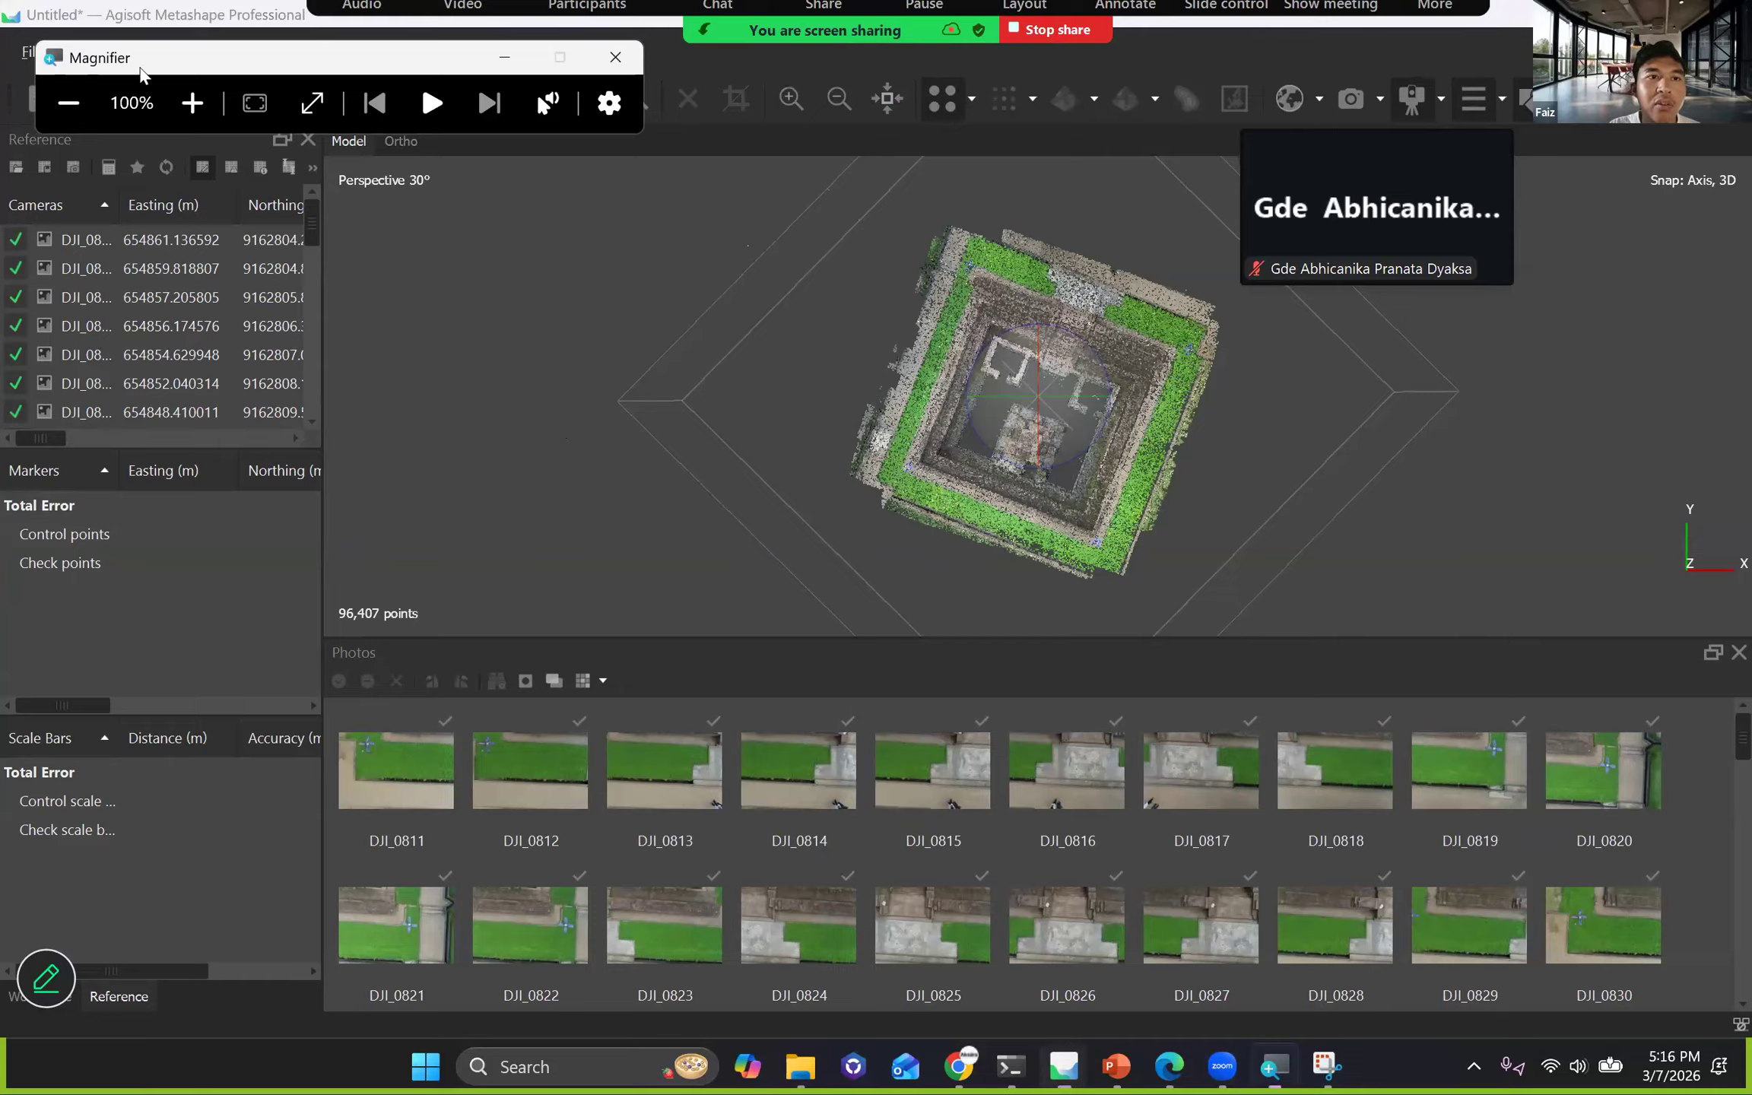
{"action": "left_click_drag", "start_coordinate": [140, 68], "coordinate": [565, 287]}
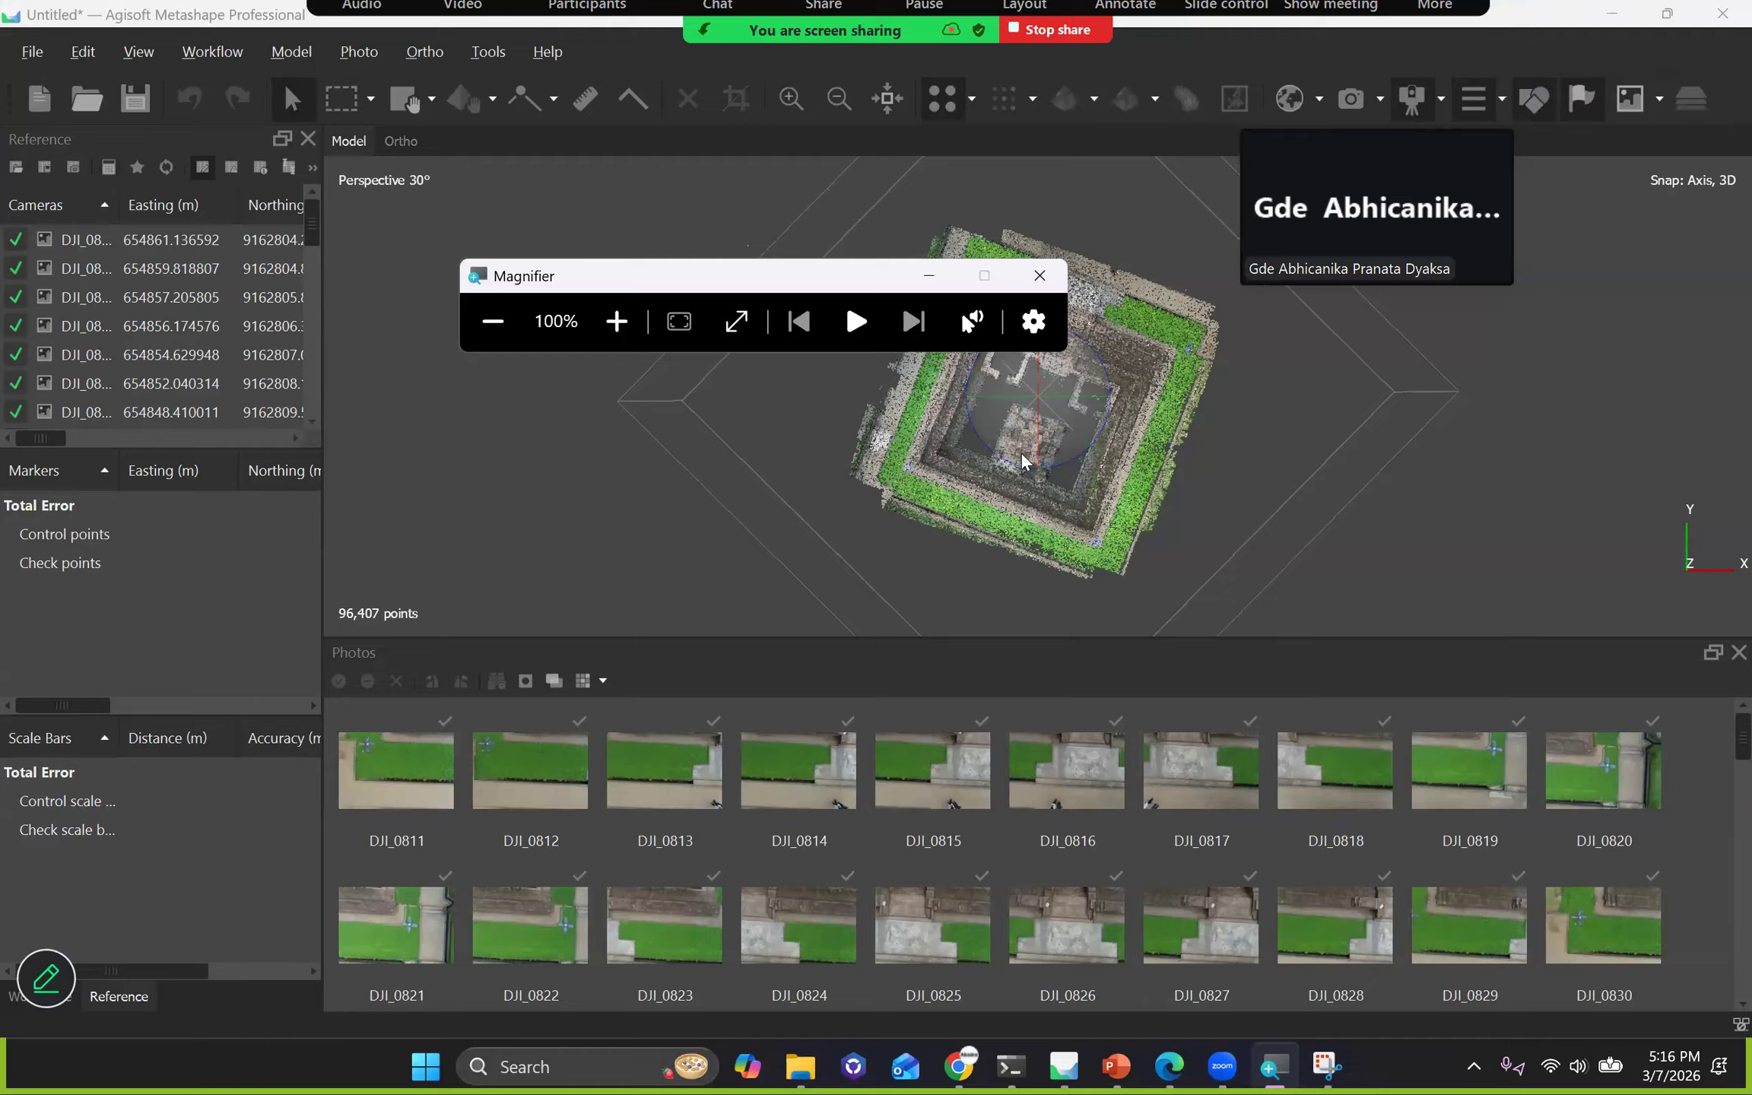
{"action": "left_click", "coordinate": [108, 167]}
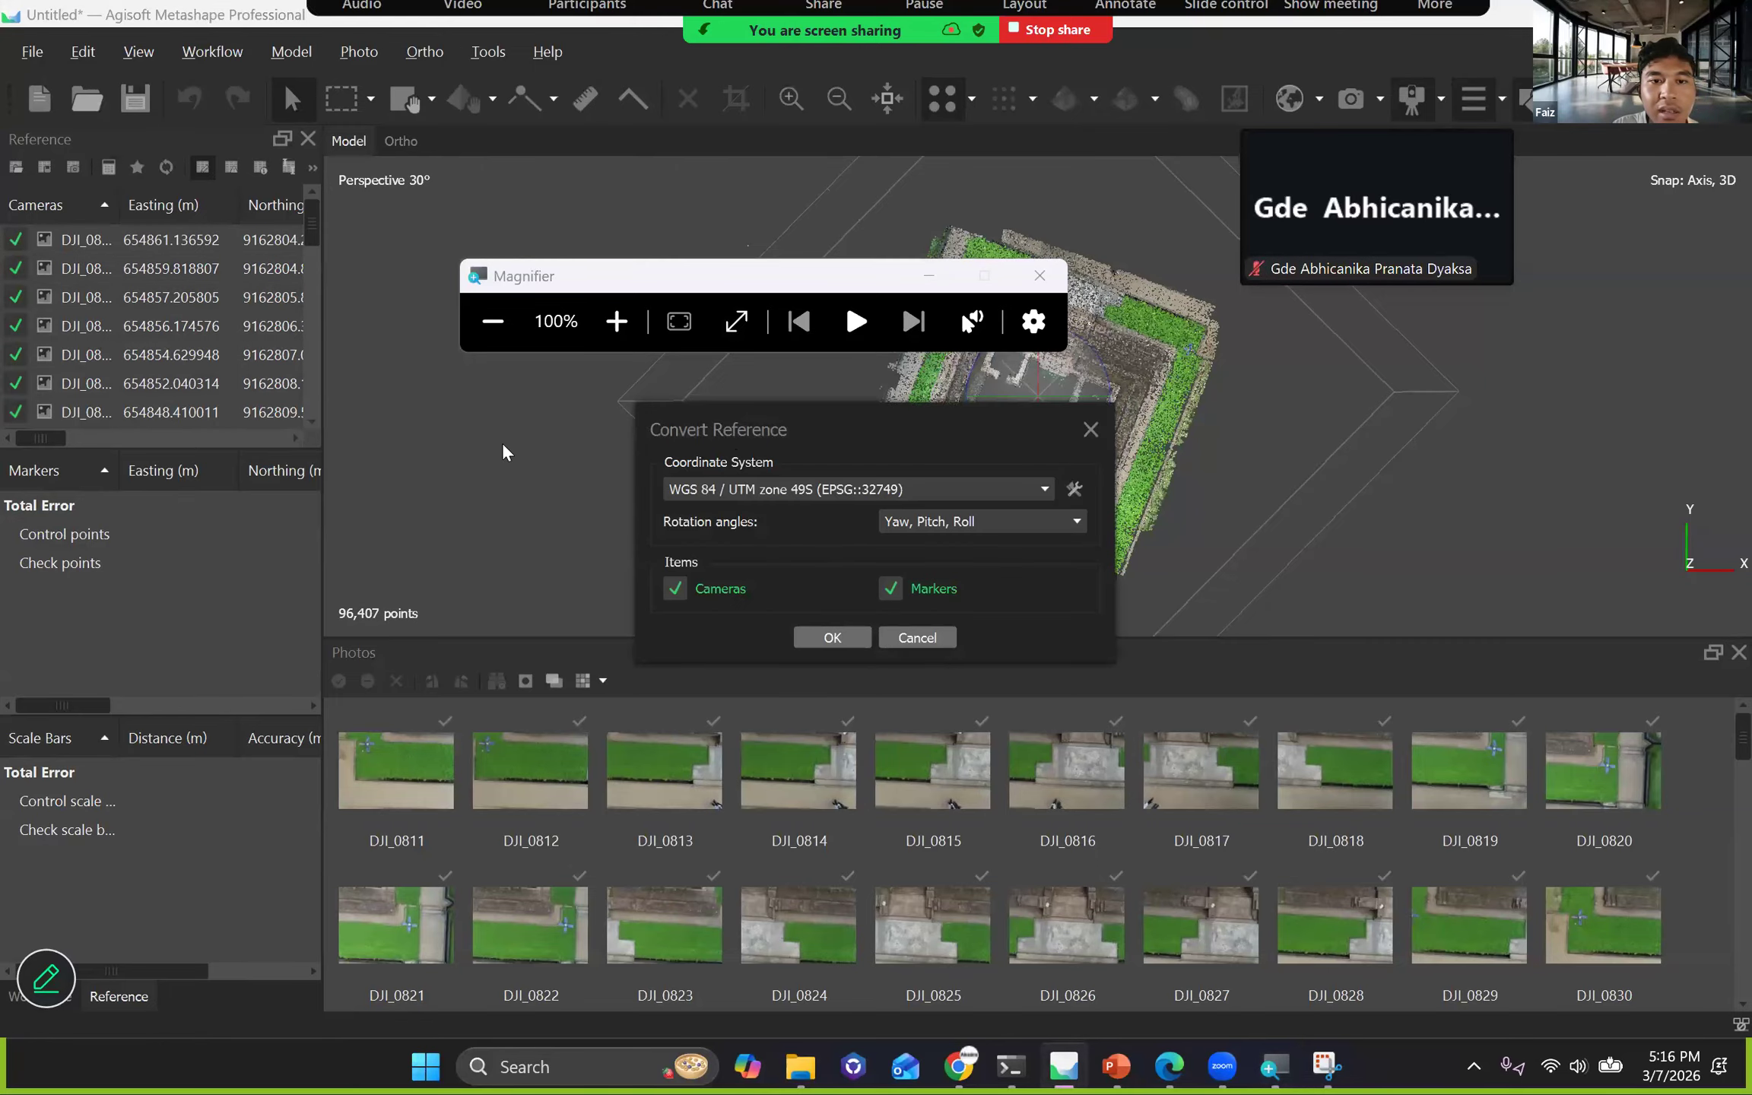
{"action": "left_click_drag", "start_coordinate": [766, 435], "coordinate": [537, 419]}
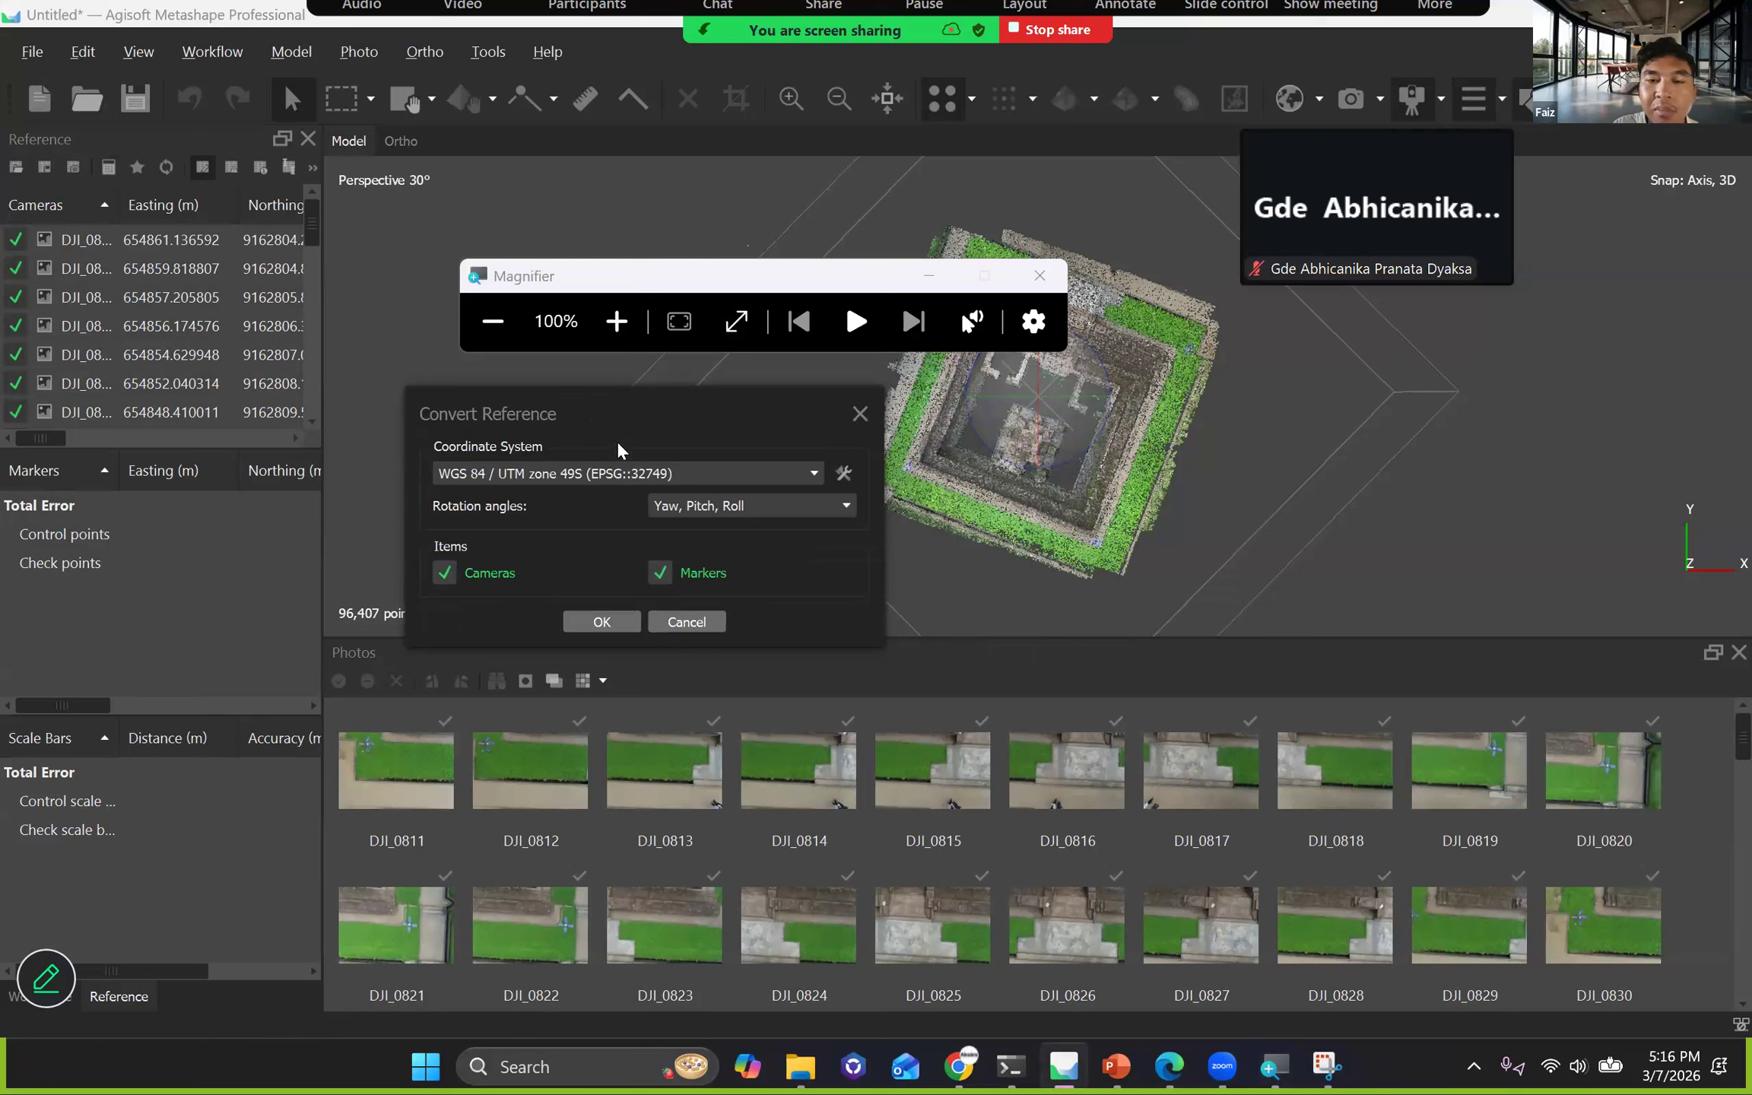
{"action": "left_click_drag", "start_coordinate": [674, 394], "coordinate": [713, 387]}
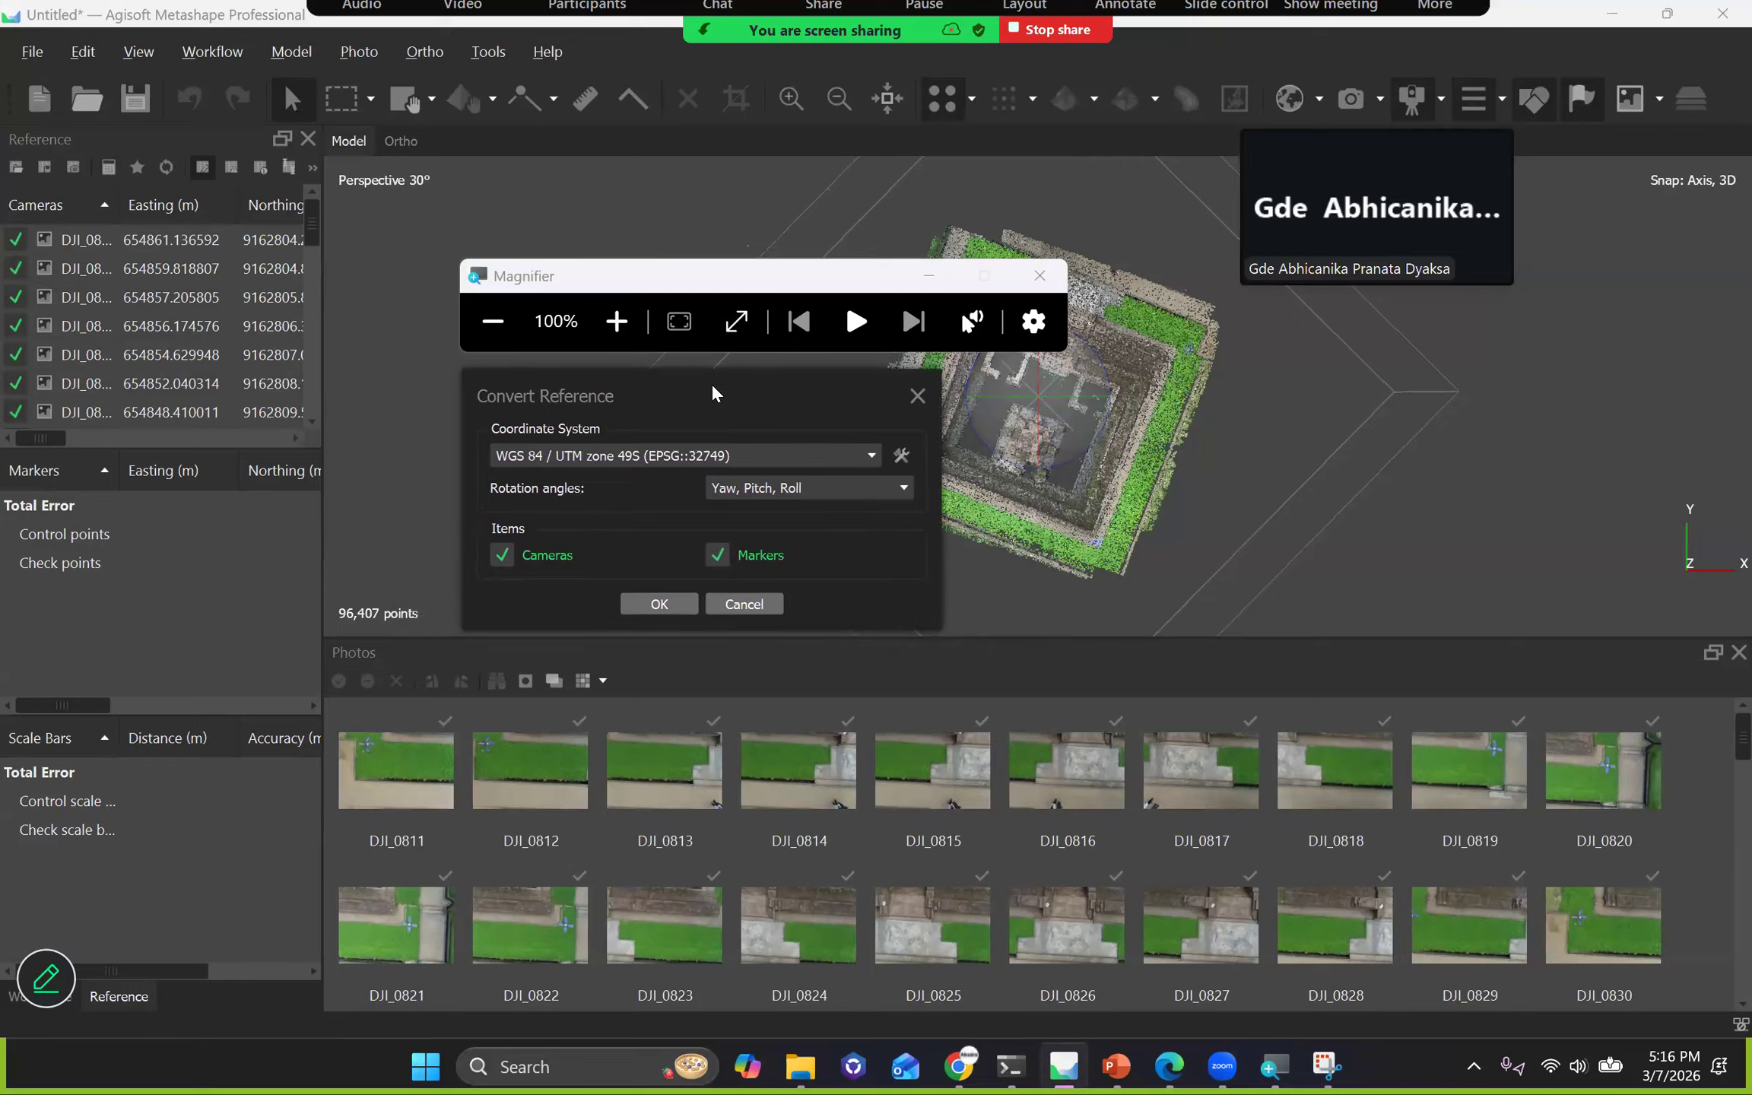
{"action": "left_click", "coordinate": [917, 396]}
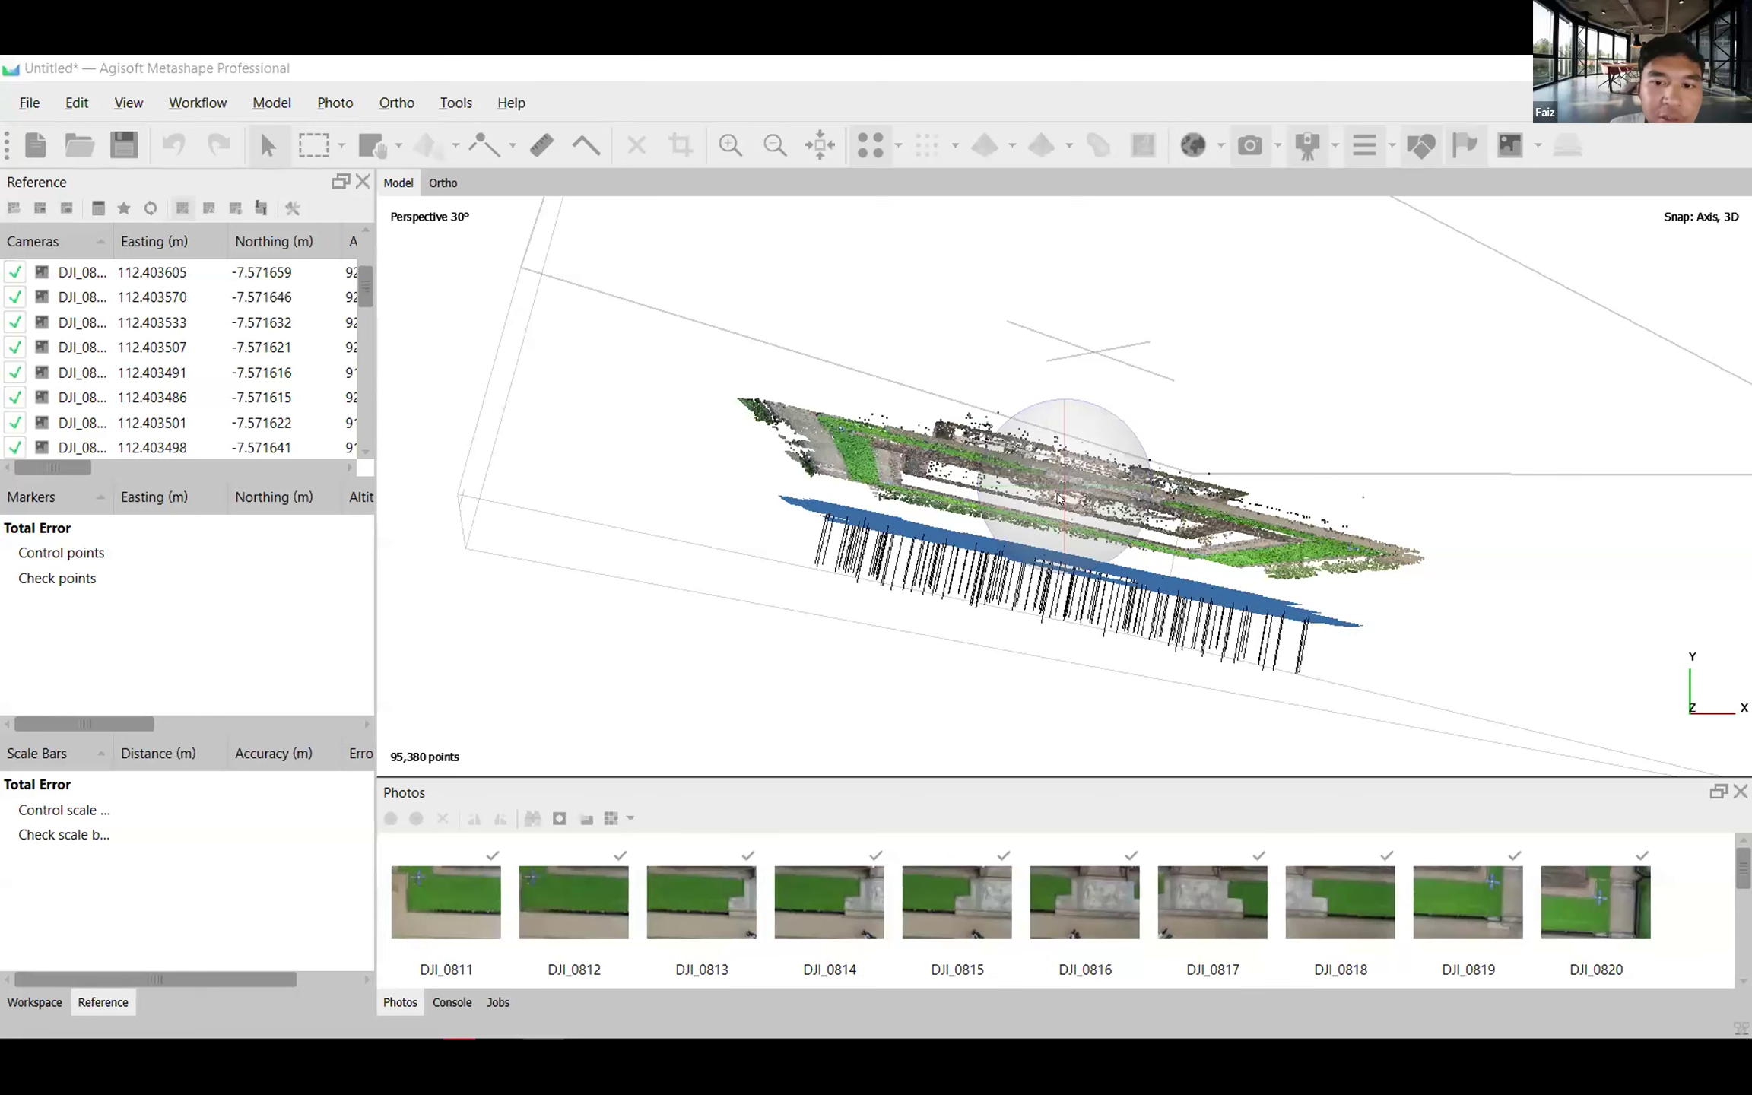
Try to convert the camera and marker reference to WGS 84 / UTM zone 49S (EPSG::32749) with Yaw, Pitch, Roll angles.
{"action": "left_click_drag", "start_coordinate": [1072, 463], "coordinate": [1053, 557]}
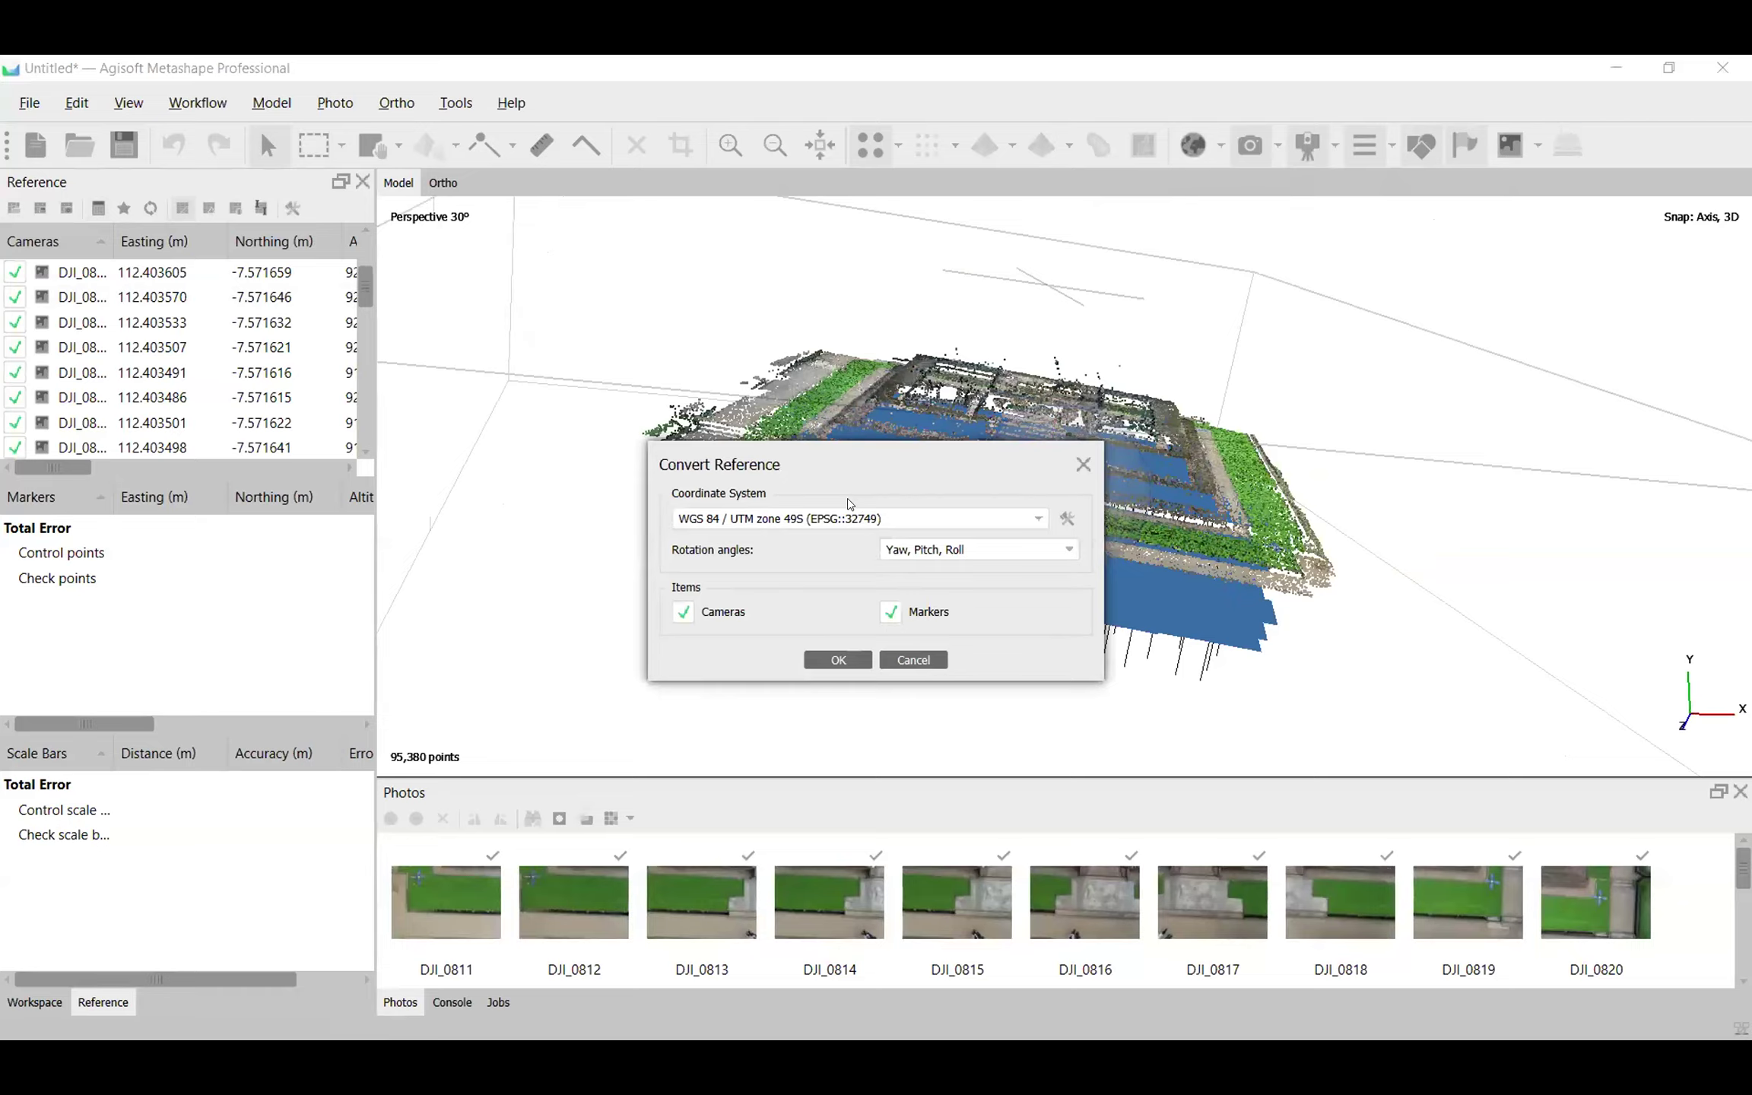
{"action": "left_click", "coordinate": [822, 520]}
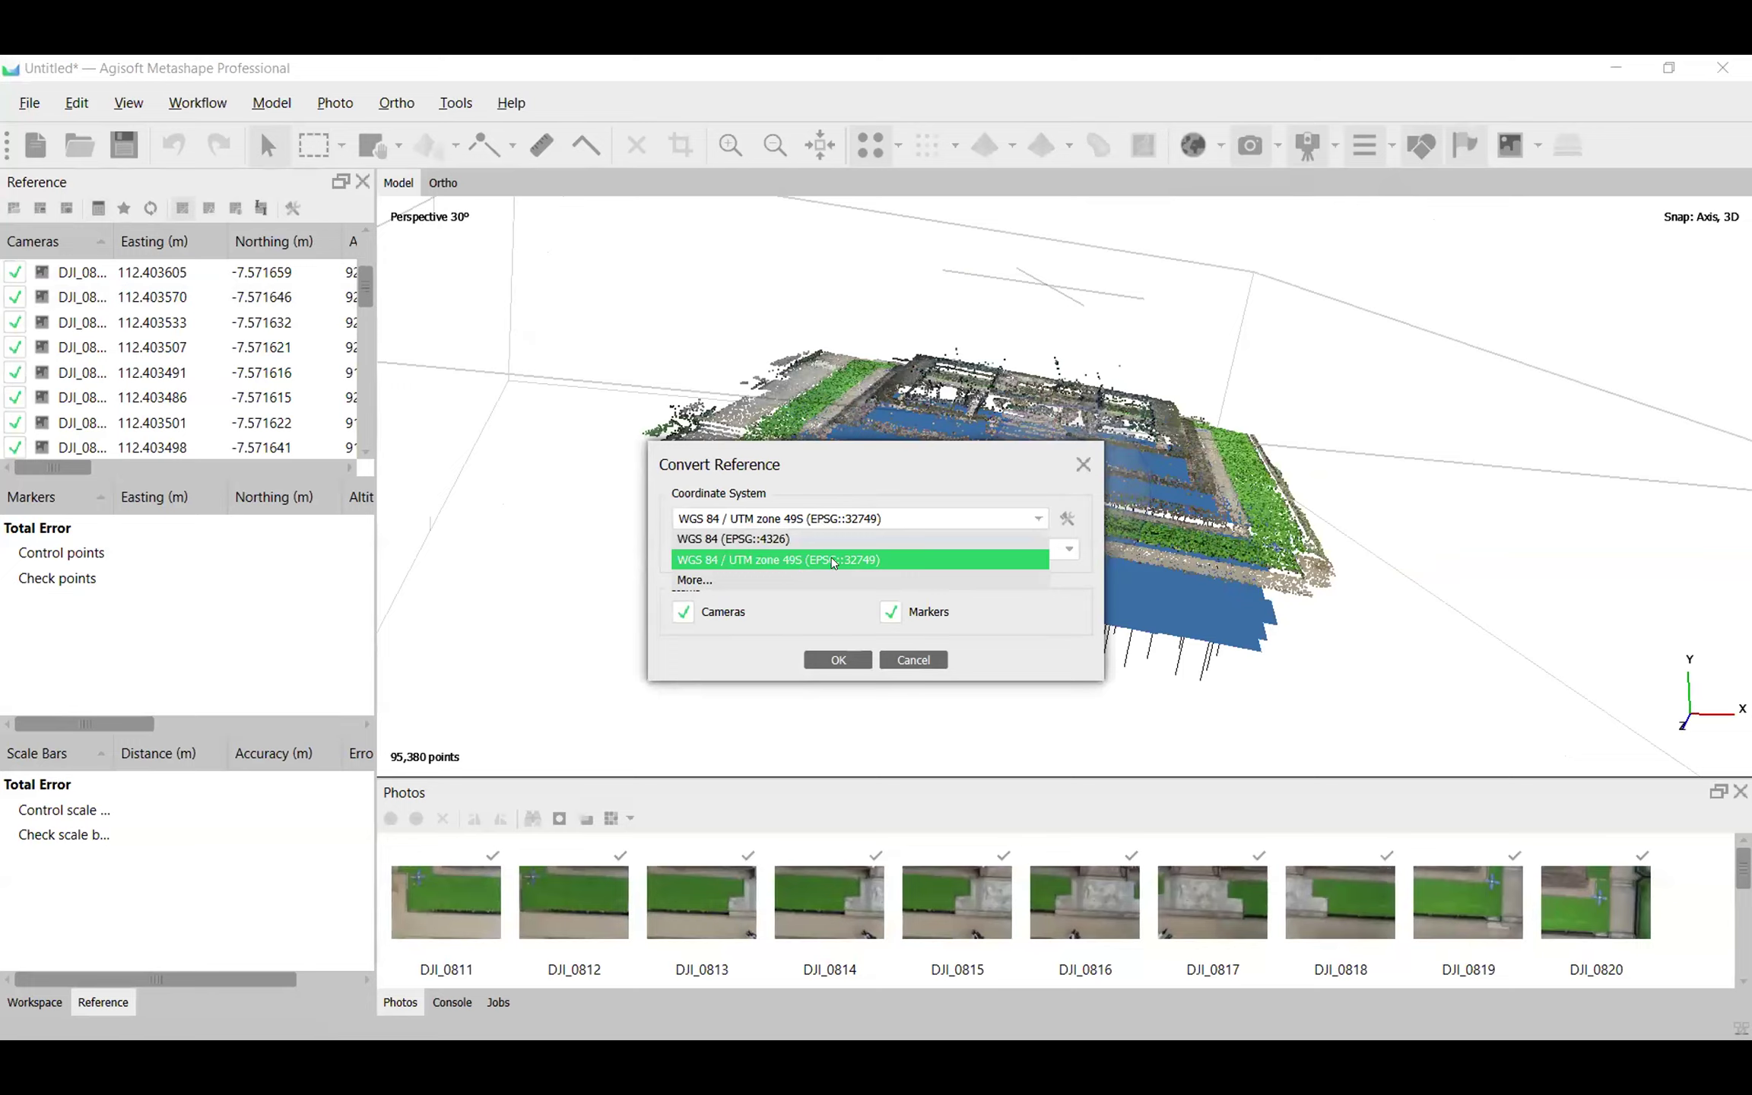
{"action": "left_click", "coordinate": [834, 562]}
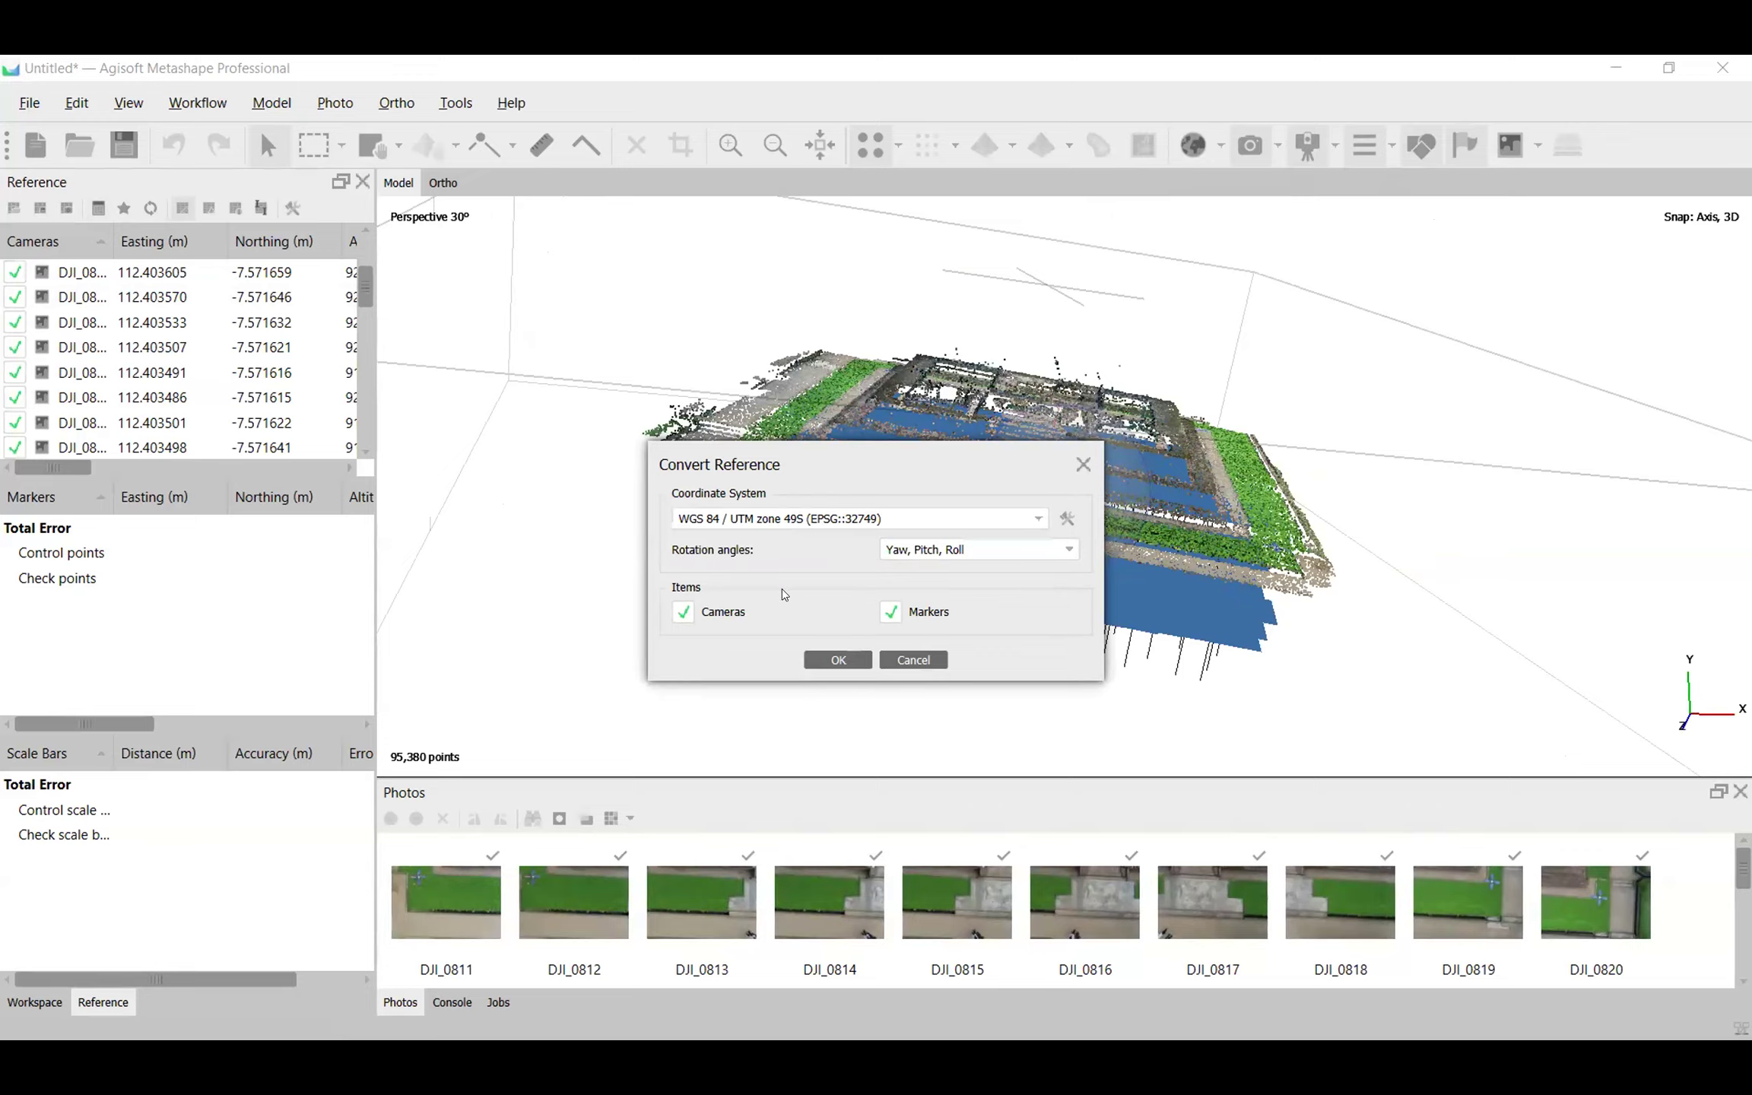
{"action": "left_click", "coordinate": [837, 660]}
Examine the Easting and Northing values of the cameras in the reference list.
{"action": "scroll", "coordinate": [172, 329], "scroll_direction": "down", "scroll_amount": 1}
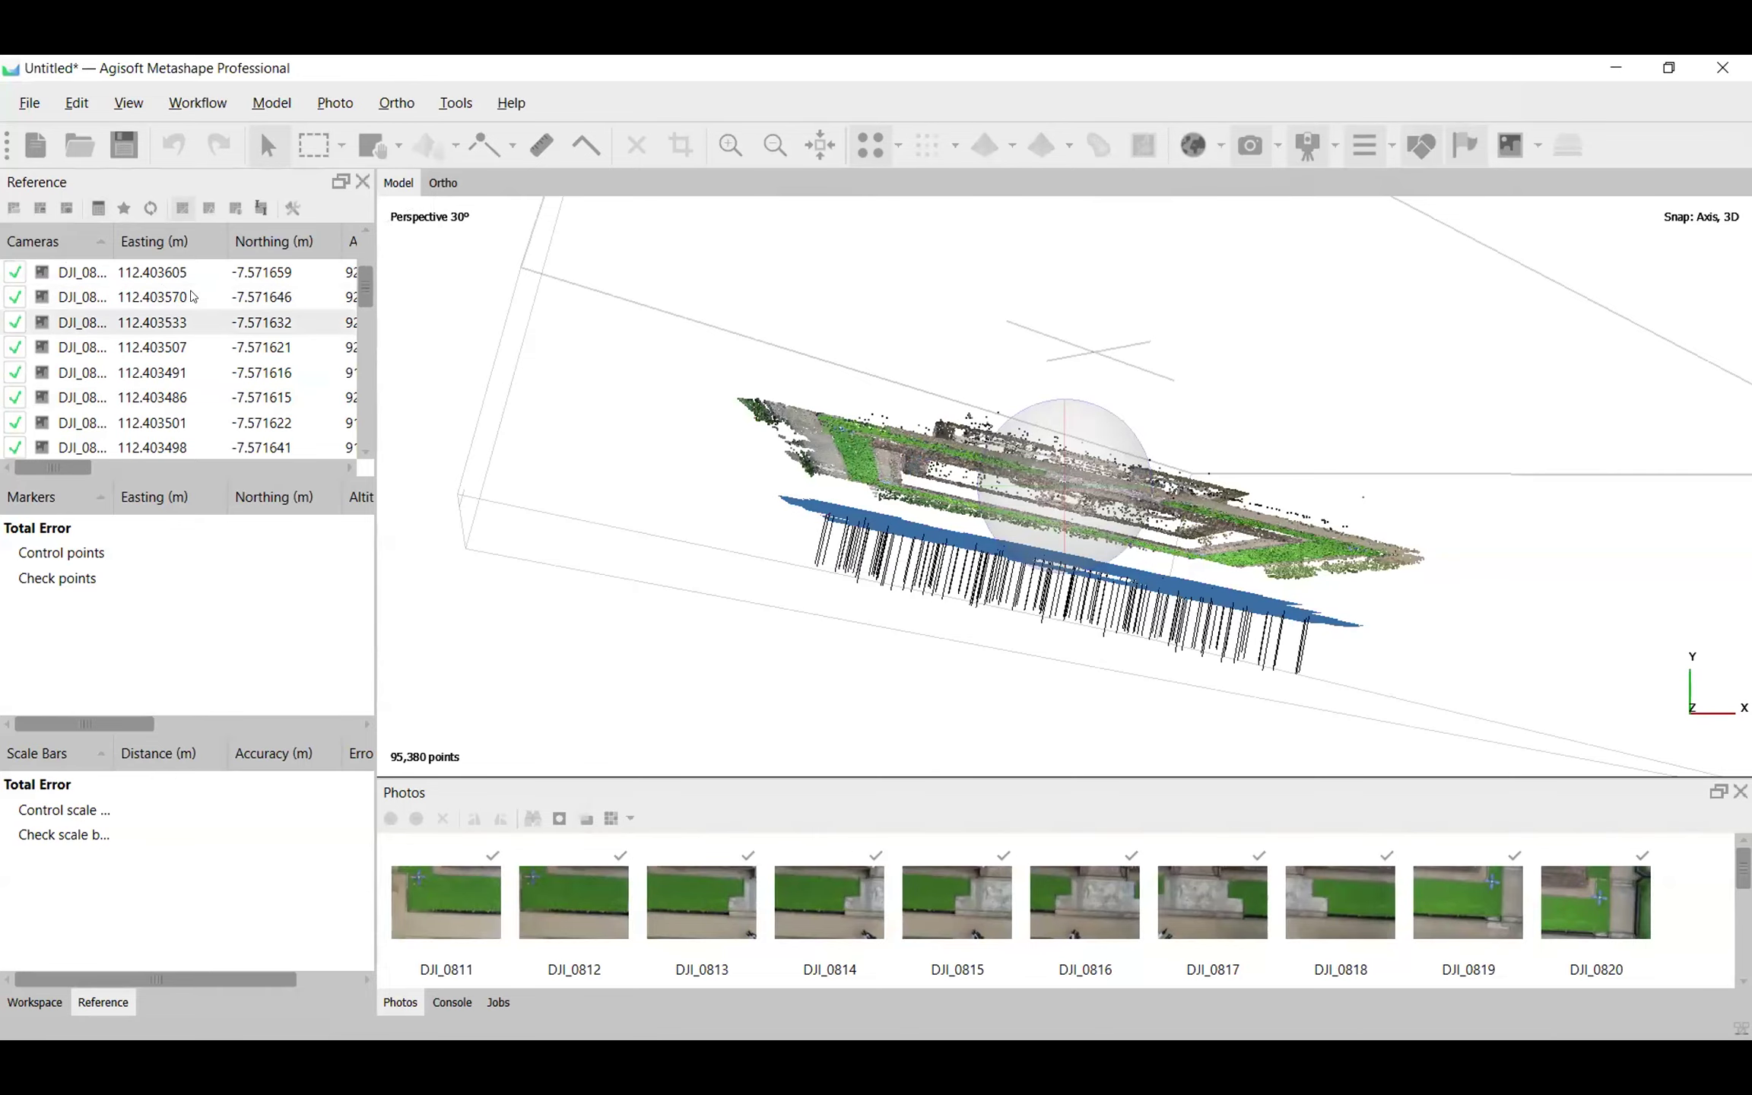
{"action": "scroll", "coordinate": [205, 289], "scroll_direction": "up", "scroll_amount": 3}
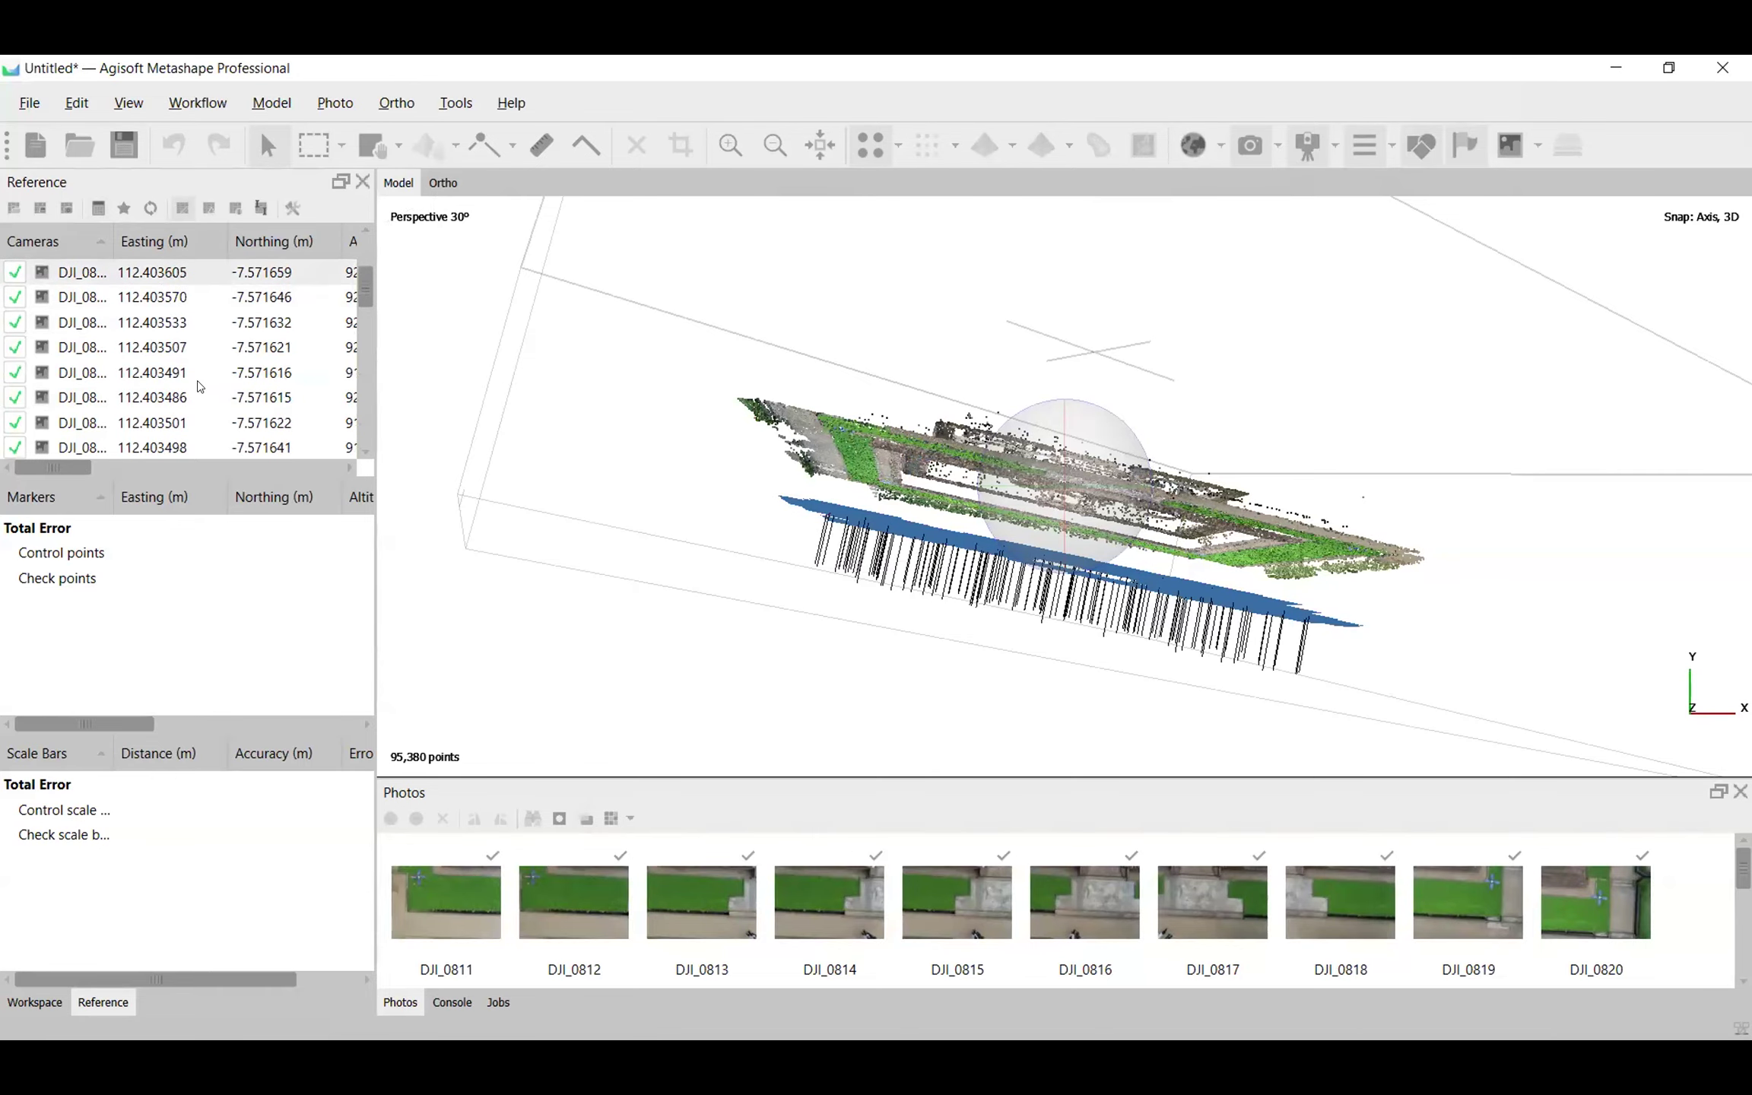
{"action": "scroll", "coordinate": [228, 315], "scroll_direction": "up", "scroll_amount": 3}
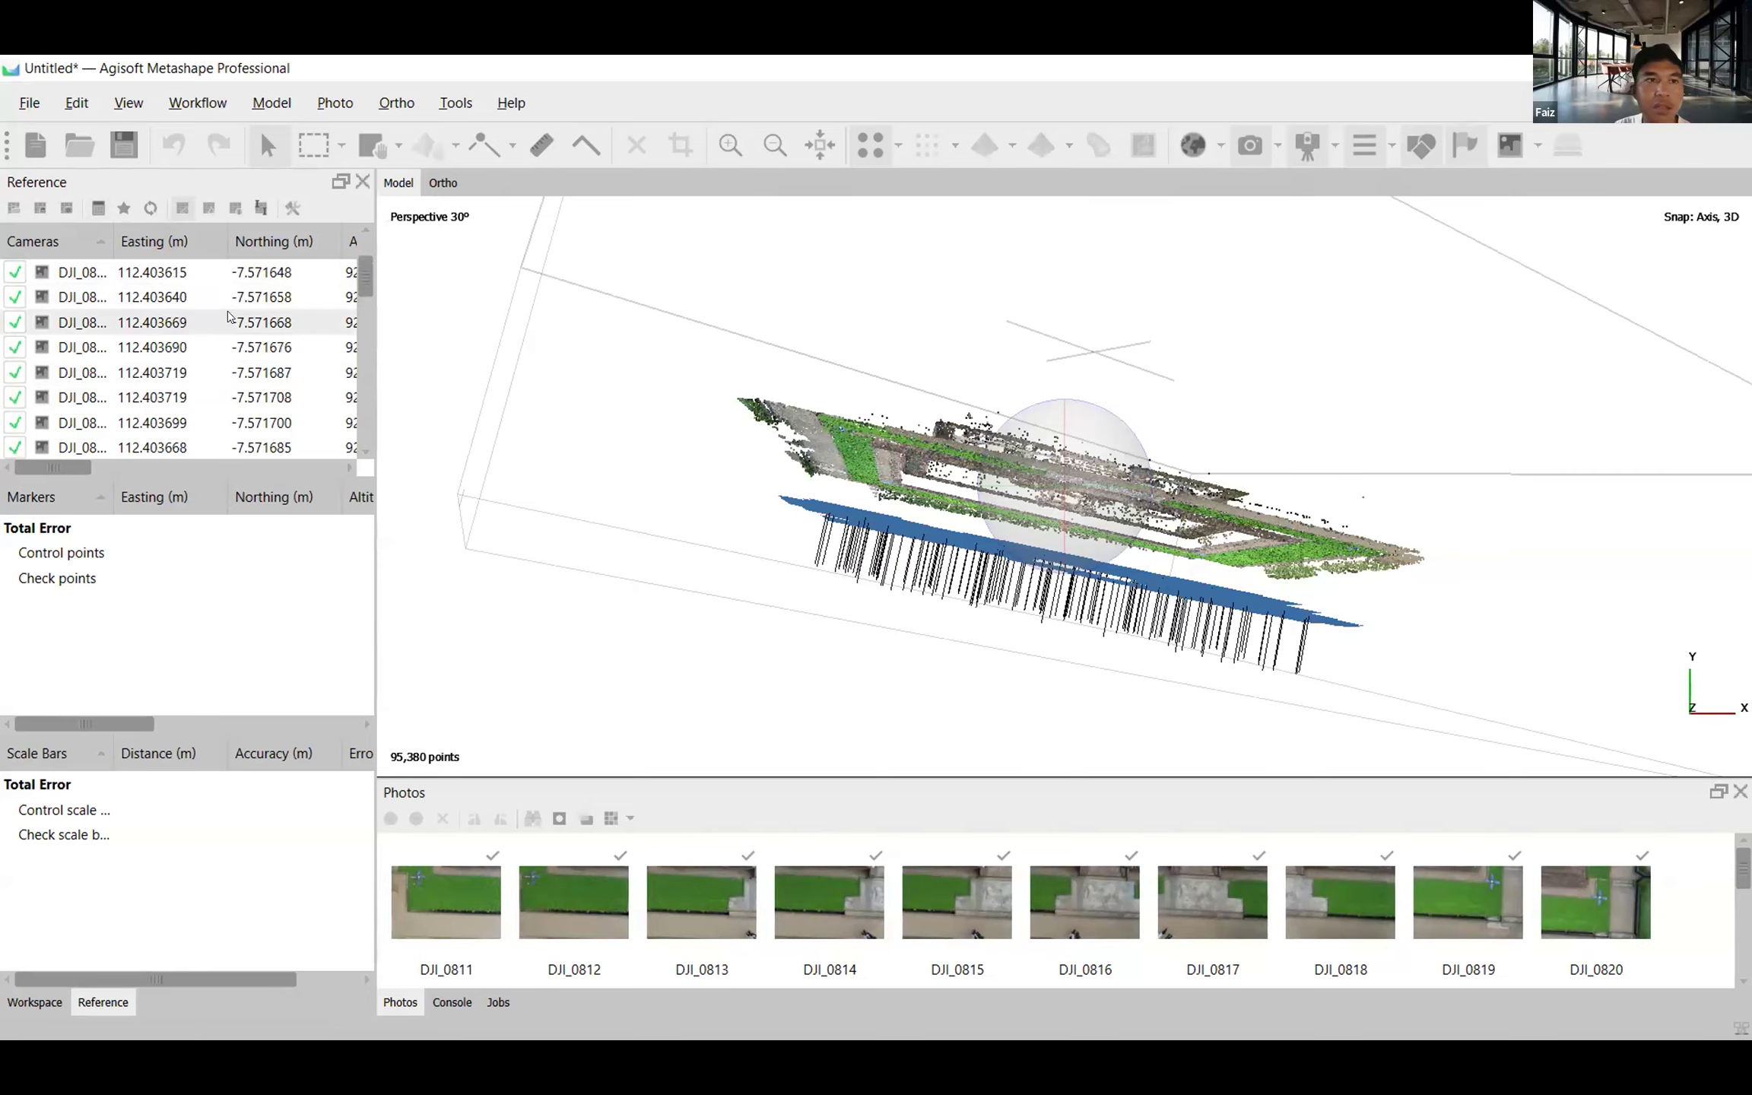
{"action": "scroll", "coordinate": [91, 449], "scroll_direction": "up", "scroll_amount": 3}
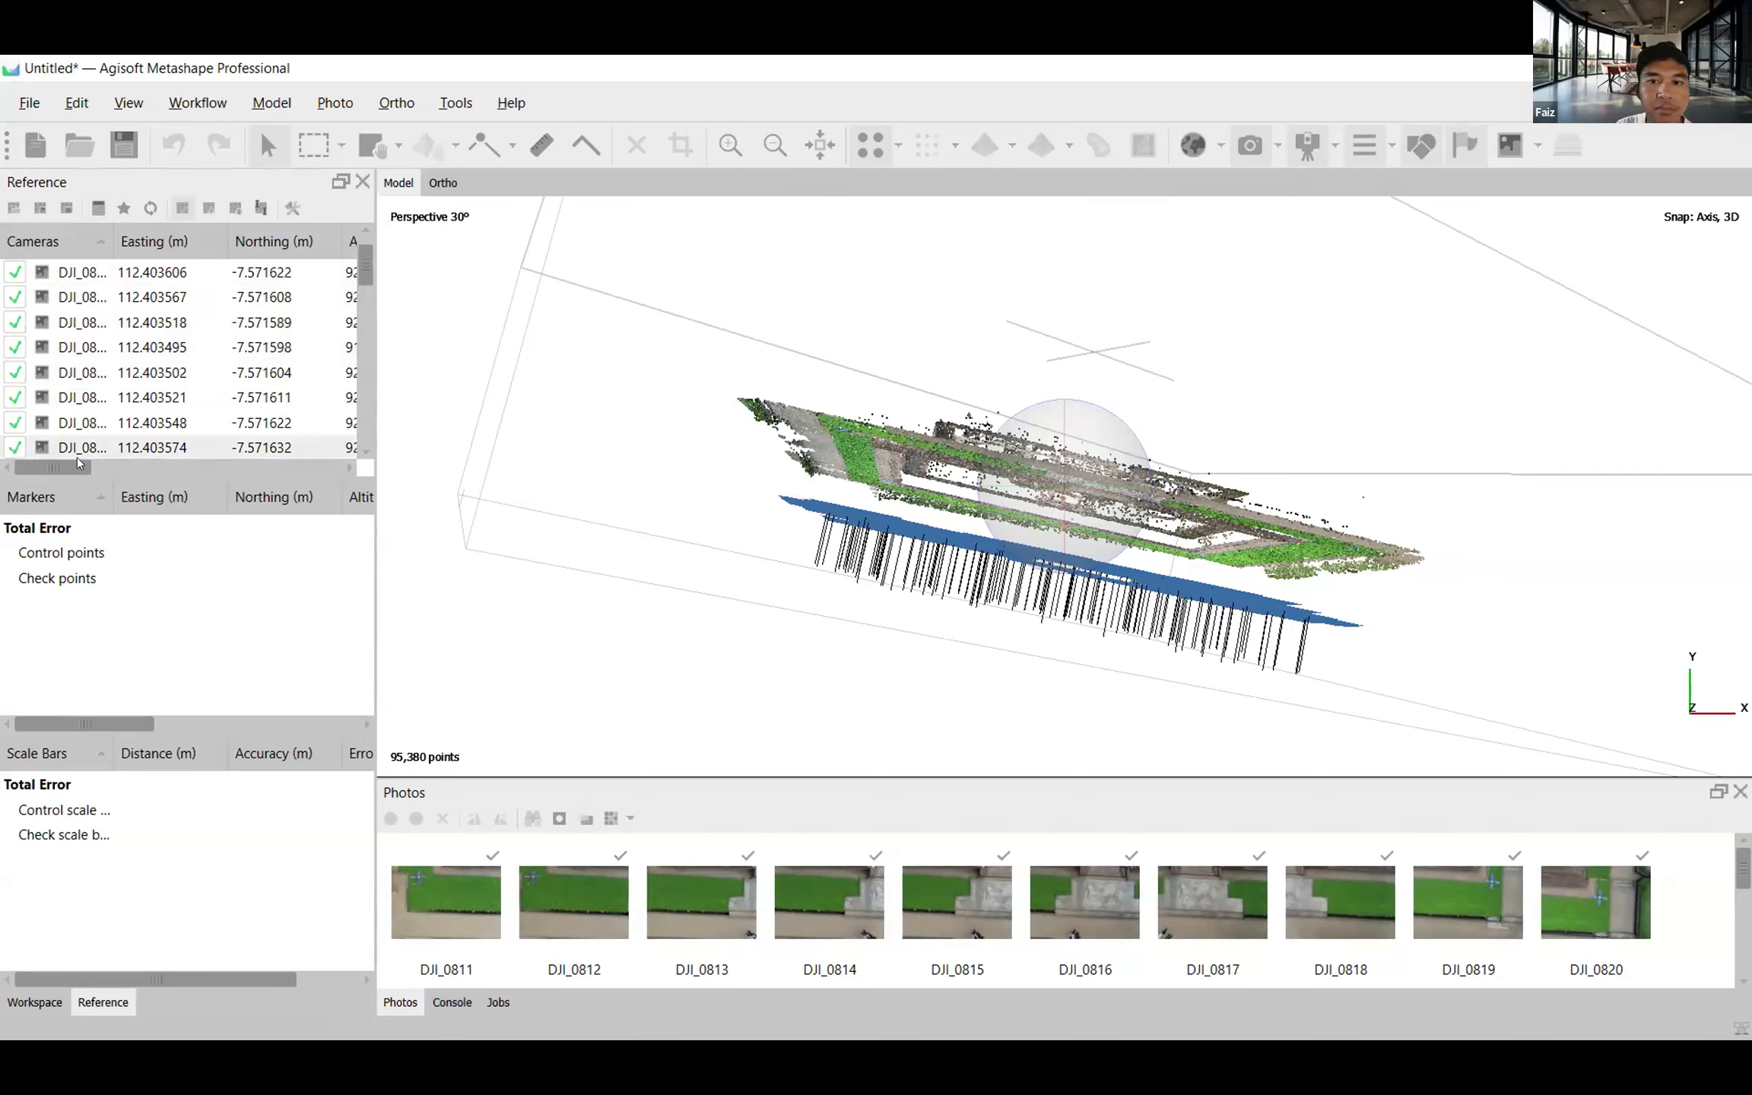
{"action": "left_click_drag", "start_coordinate": [77, 464], "coordinate": [61, 454]}
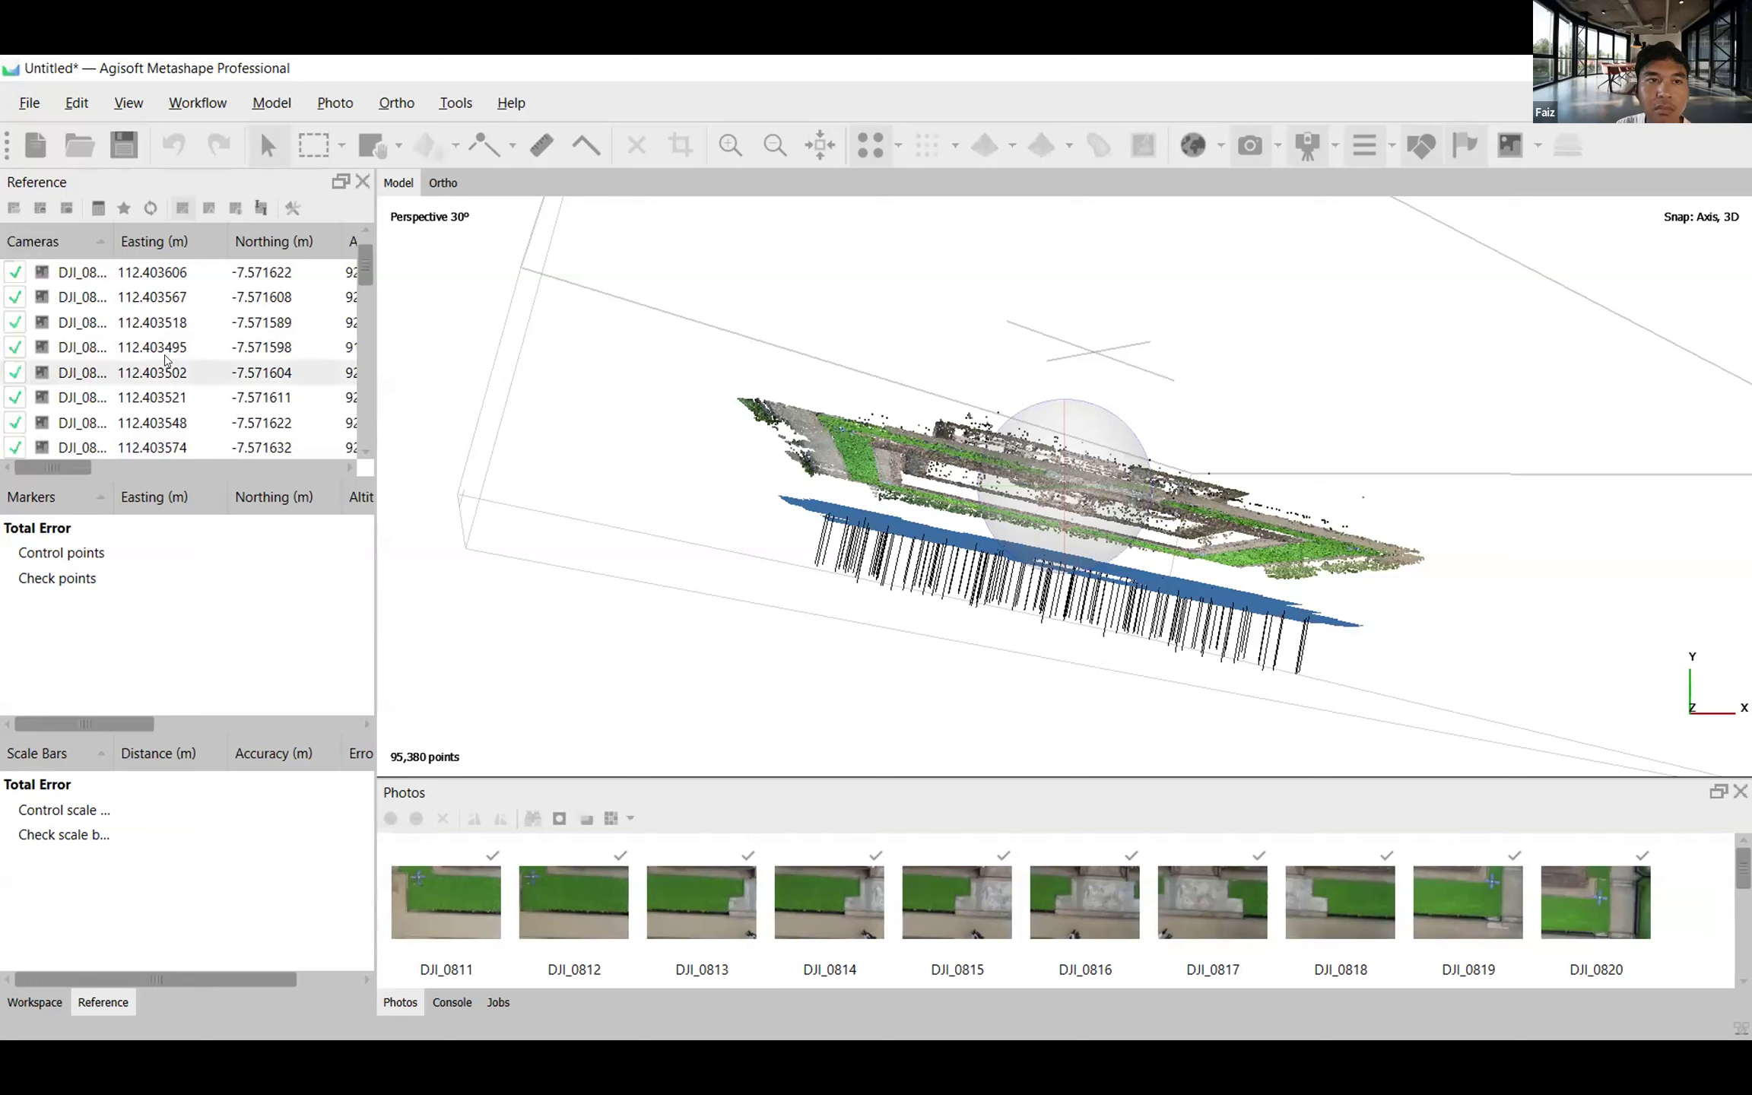
{"action": "scroll", "coordinate": [167, 362], "scroll_direction": "up", "scroll_amount": 2}
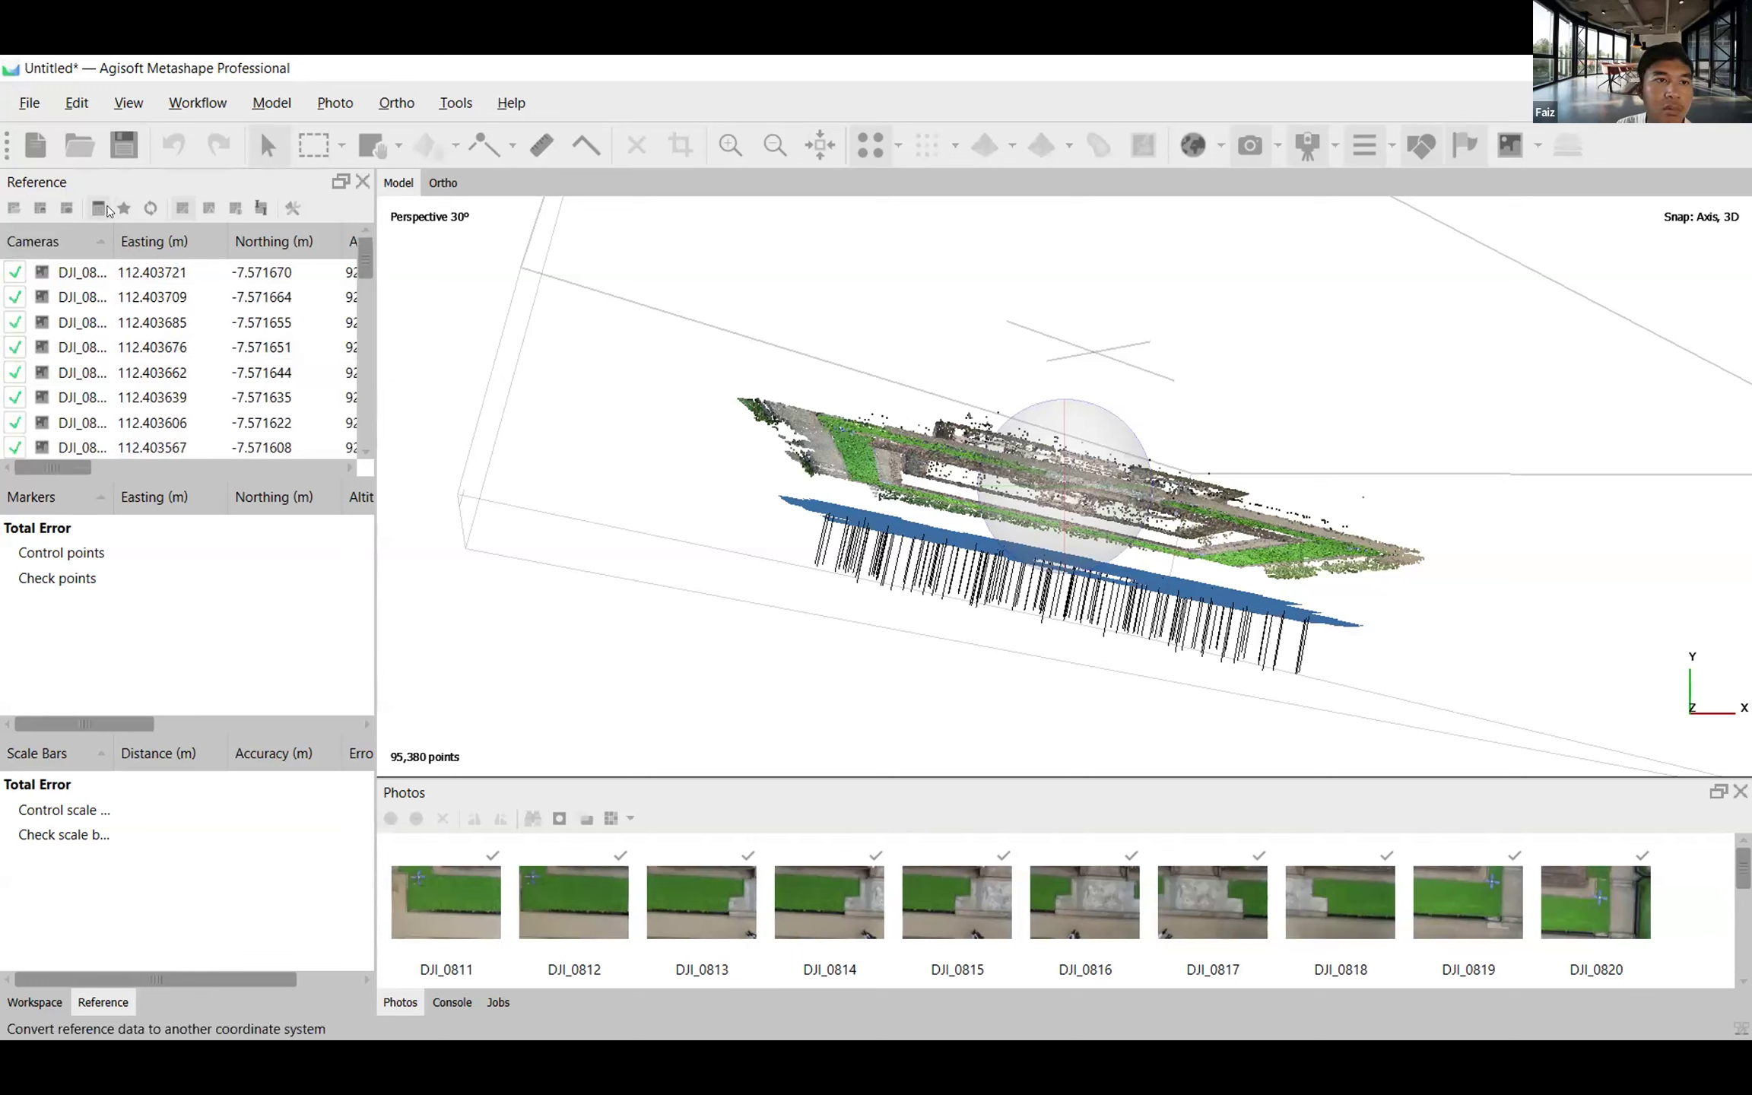
Look up WGS 84 / UTM zone 49S among the conversion coordinate systems with the filter 49S, and cancel without converting.
{"action": "left_click", "coordinate": [92, 208]}
{"action": "left_click", "coordinate": [912, 523]}
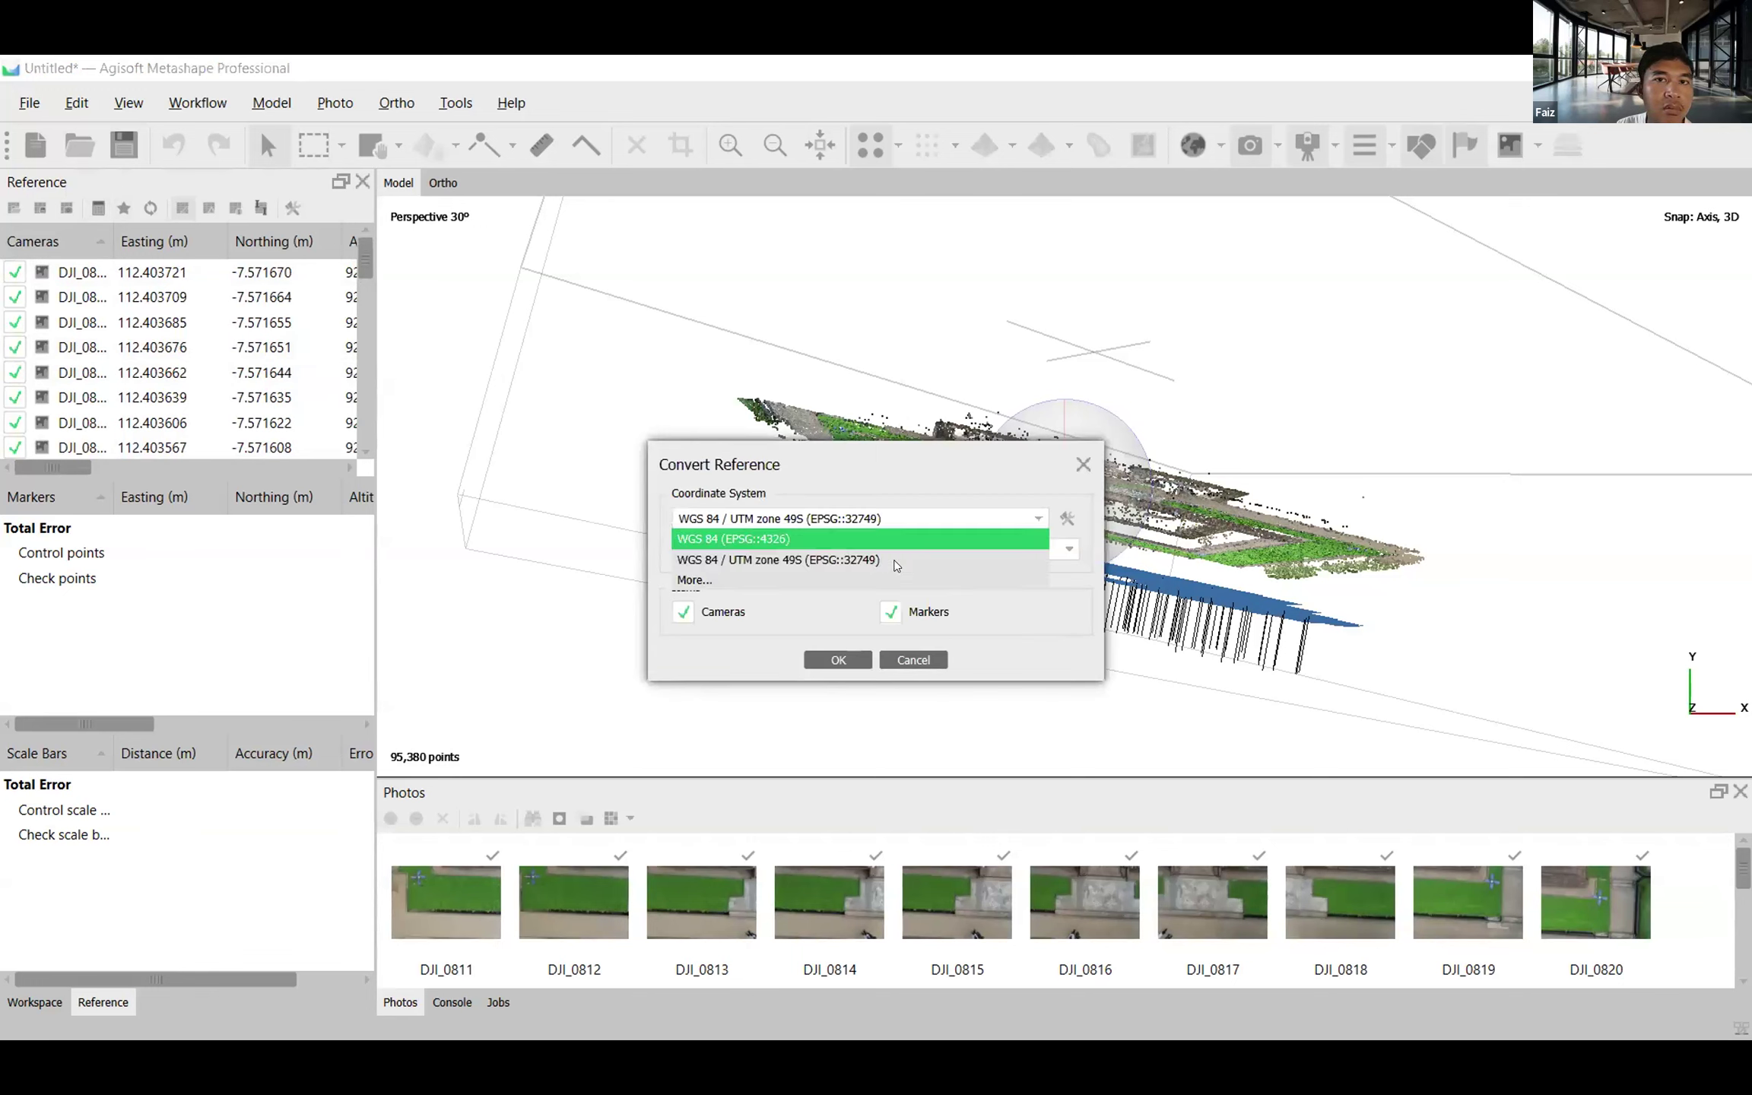
{"action": "left_click", "coordinate": [885, 585]}
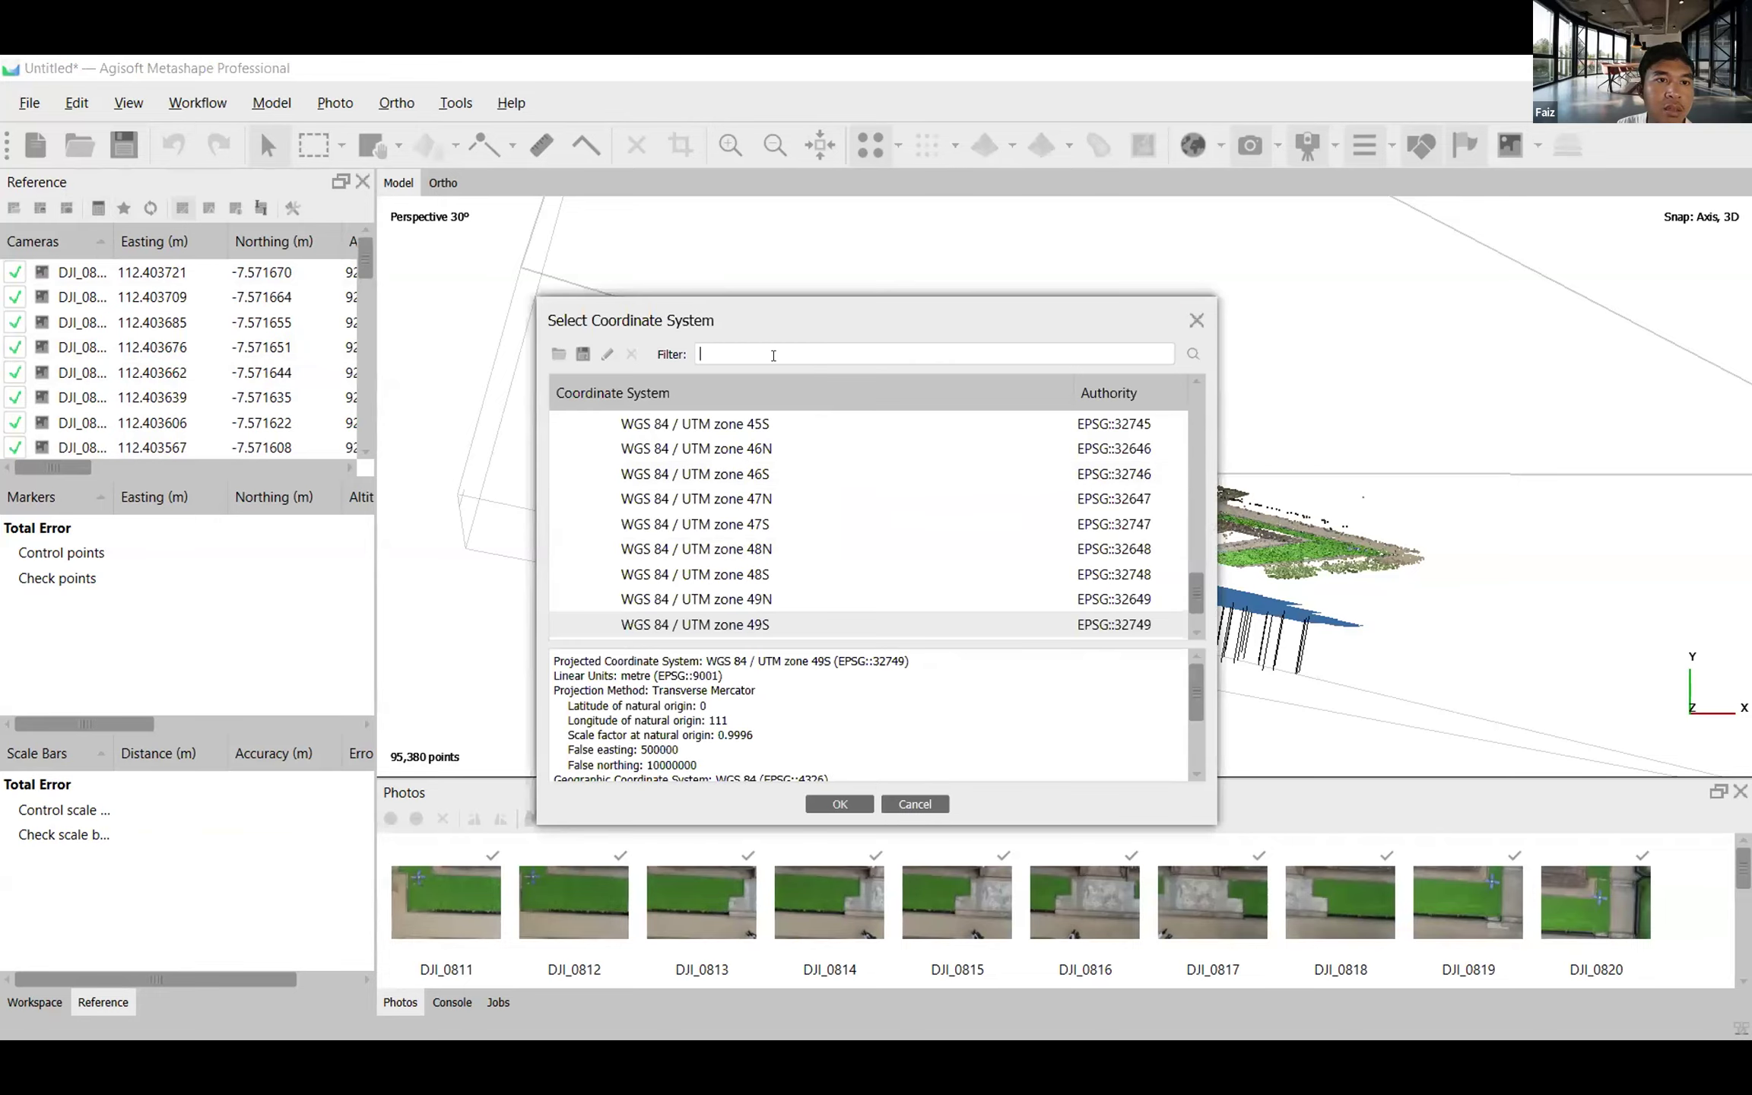
{"action": "type", "text": "49S"}
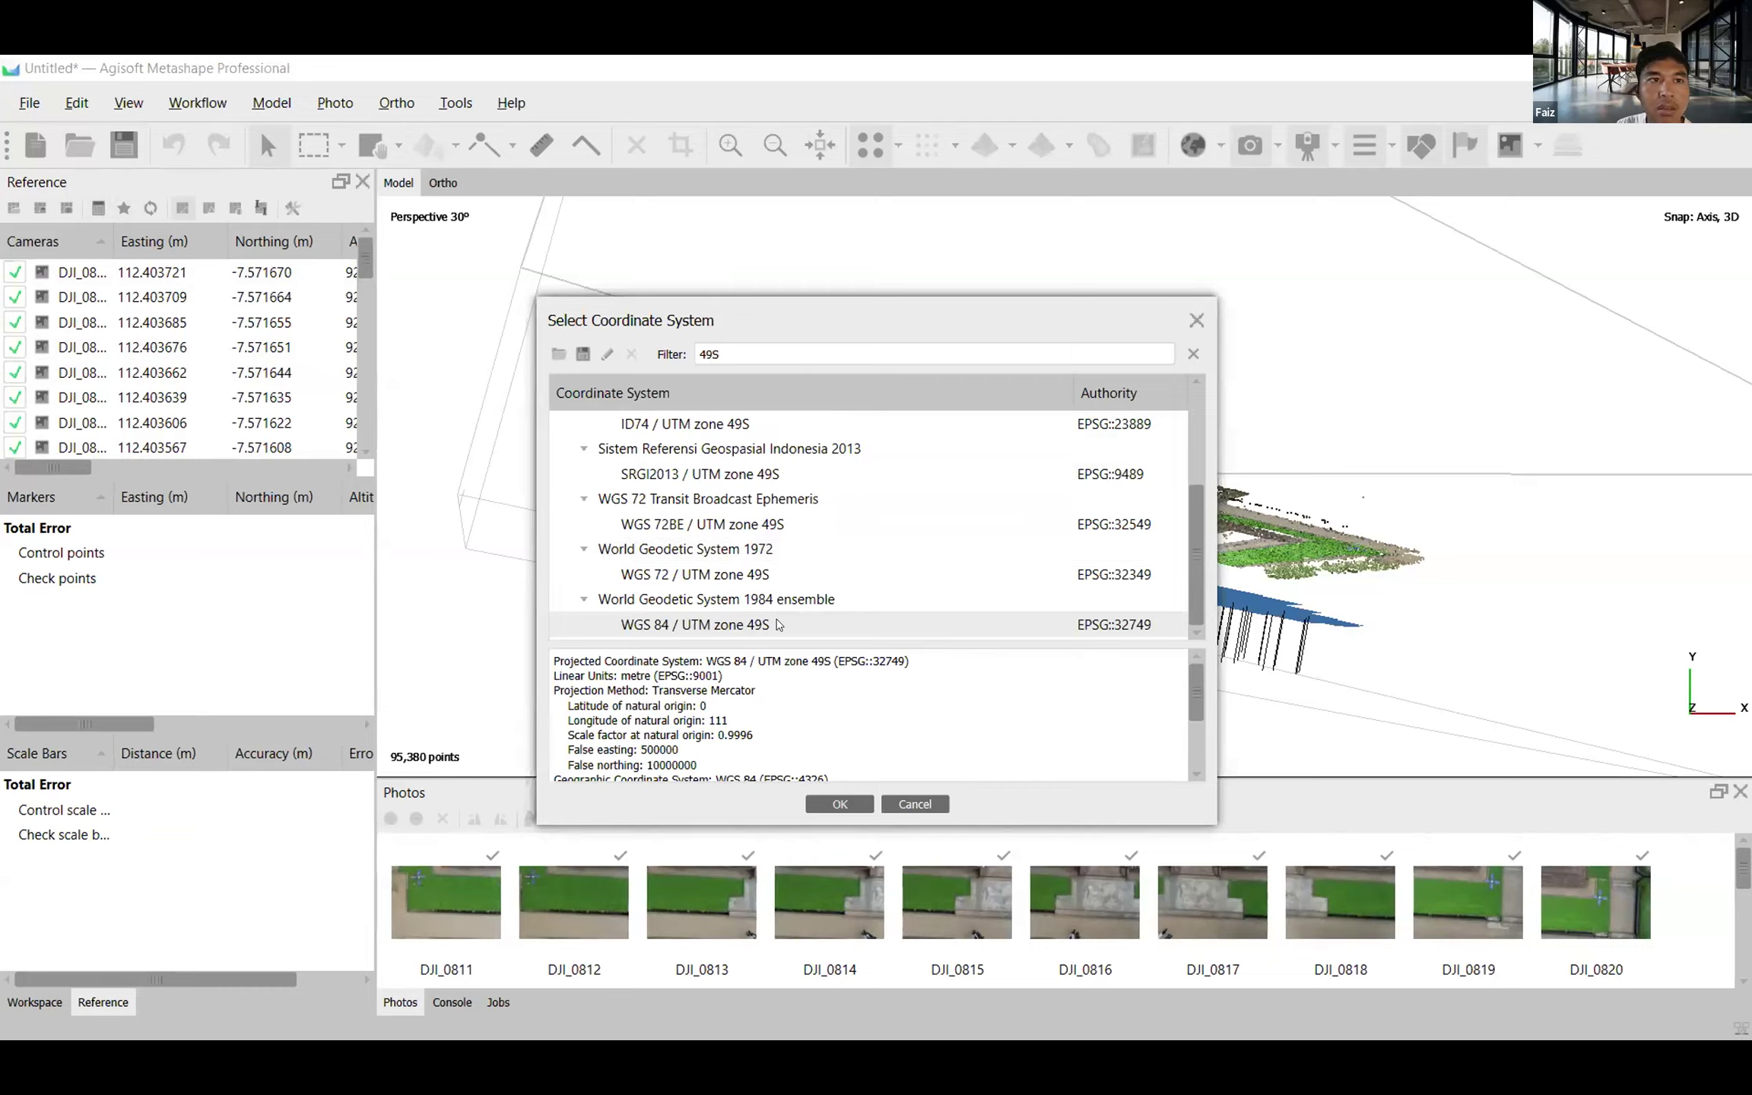
{"action": "scroll", "coordinate": [838, 694], "scroll_direction": "down", "scroll_amount": 1}
{"action": "scroll", "coordinate": [837, 694], "scroll_direction": "up", "scroll_amount": 1}
{"action": "left_click", "coordinate": [913, 803]}
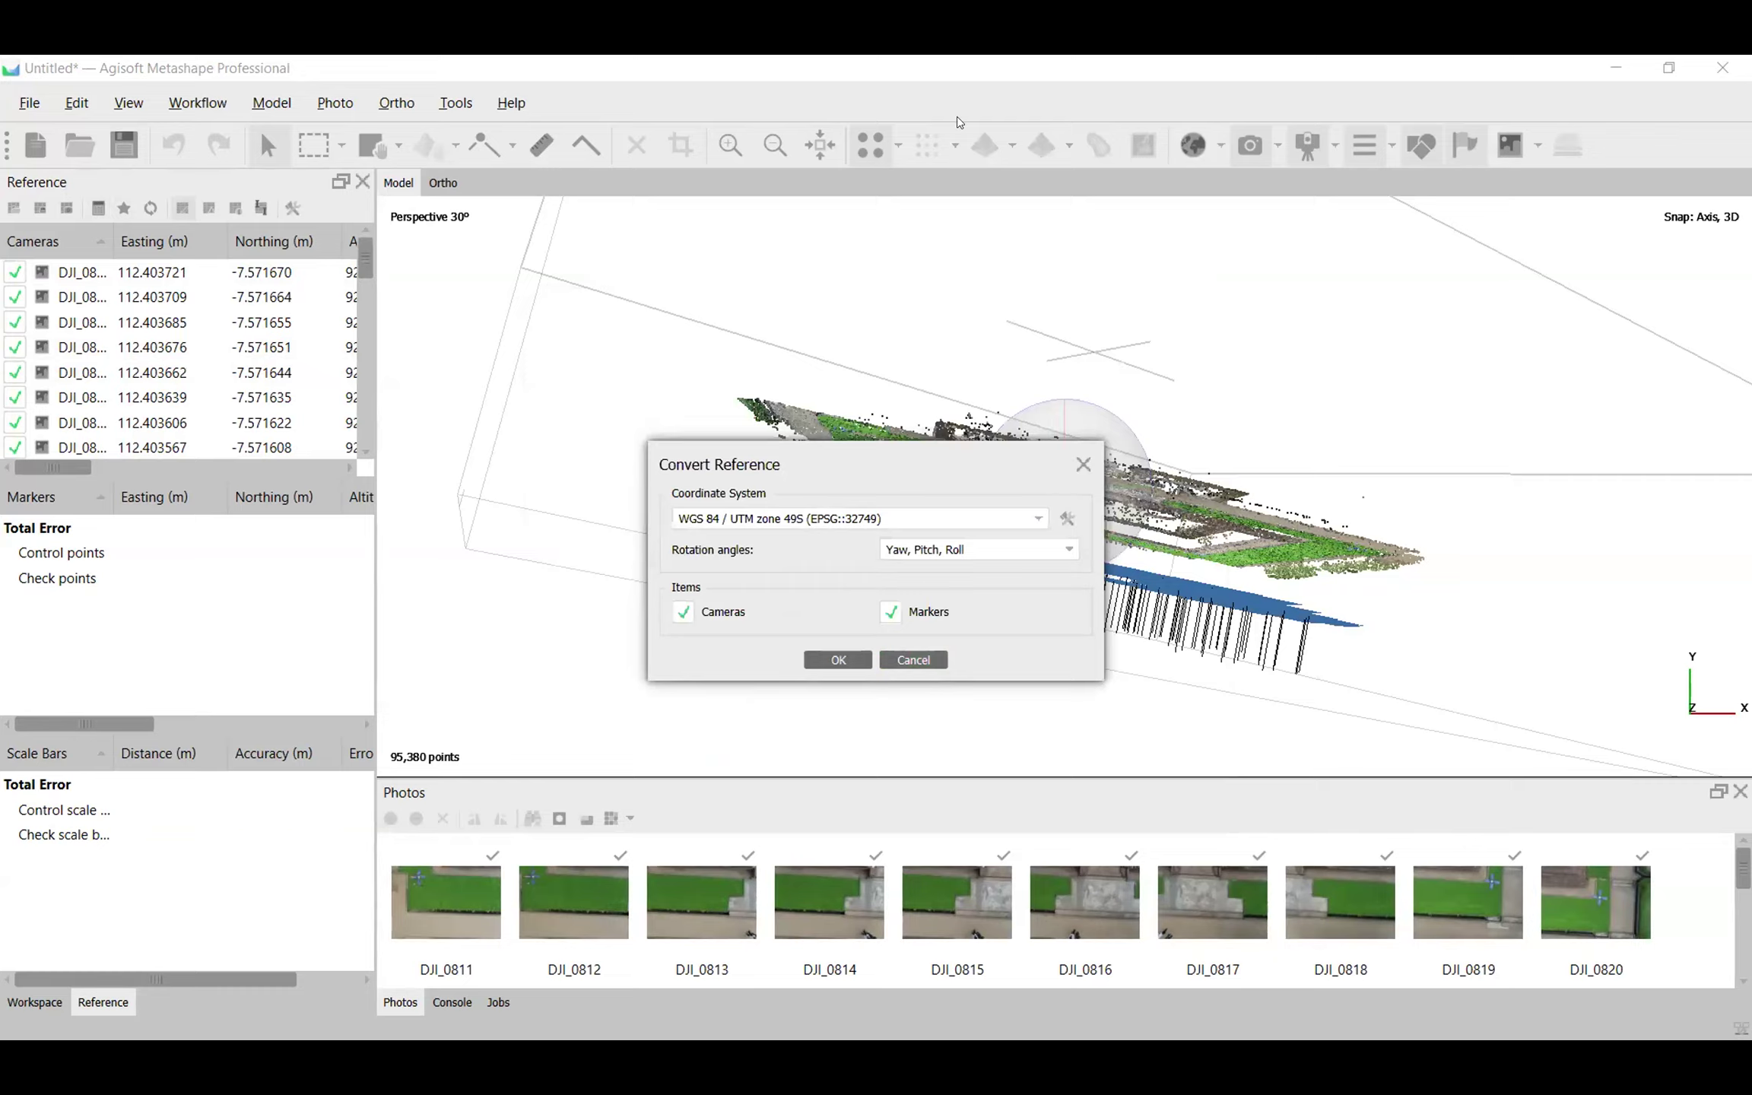
{"action": "left_click", "coordinate": [913, 660]}
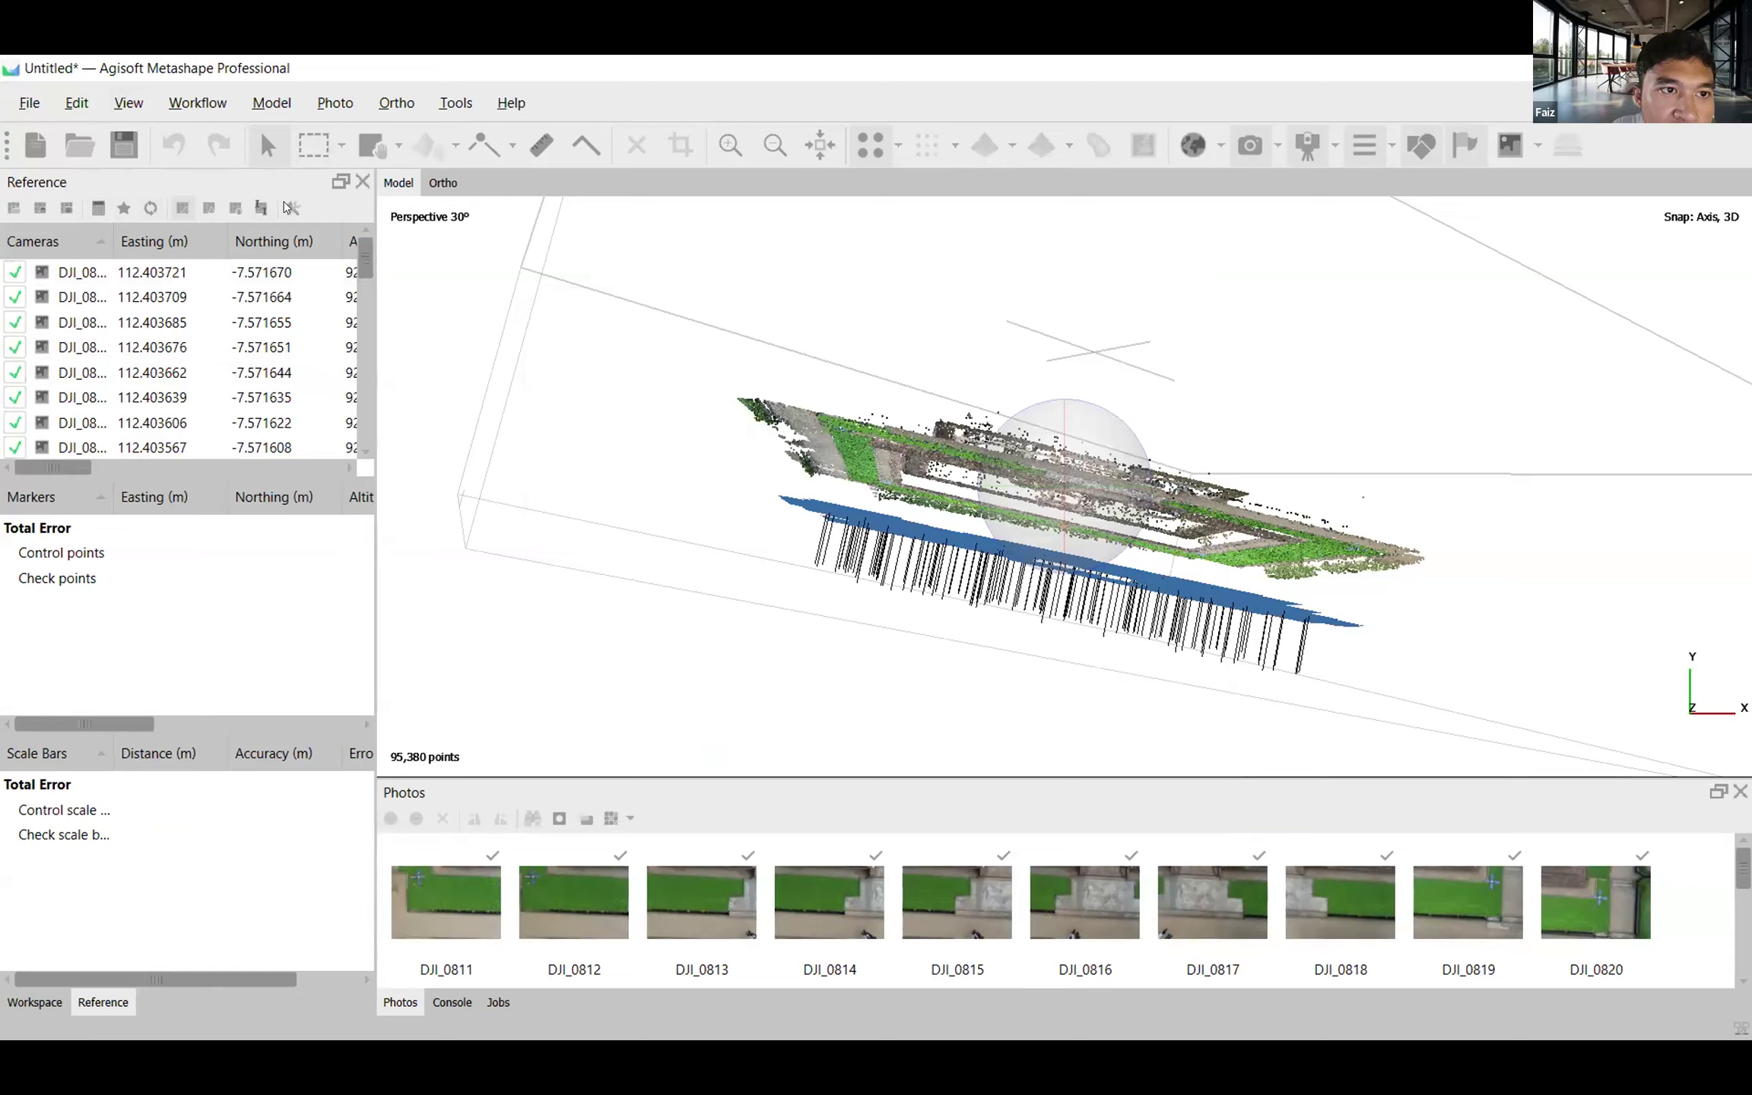
Check the coordinate system and accuracy values in Reference Settings, and close them without changes.
{"action": "left_click", "coordinate": [292, 208]}
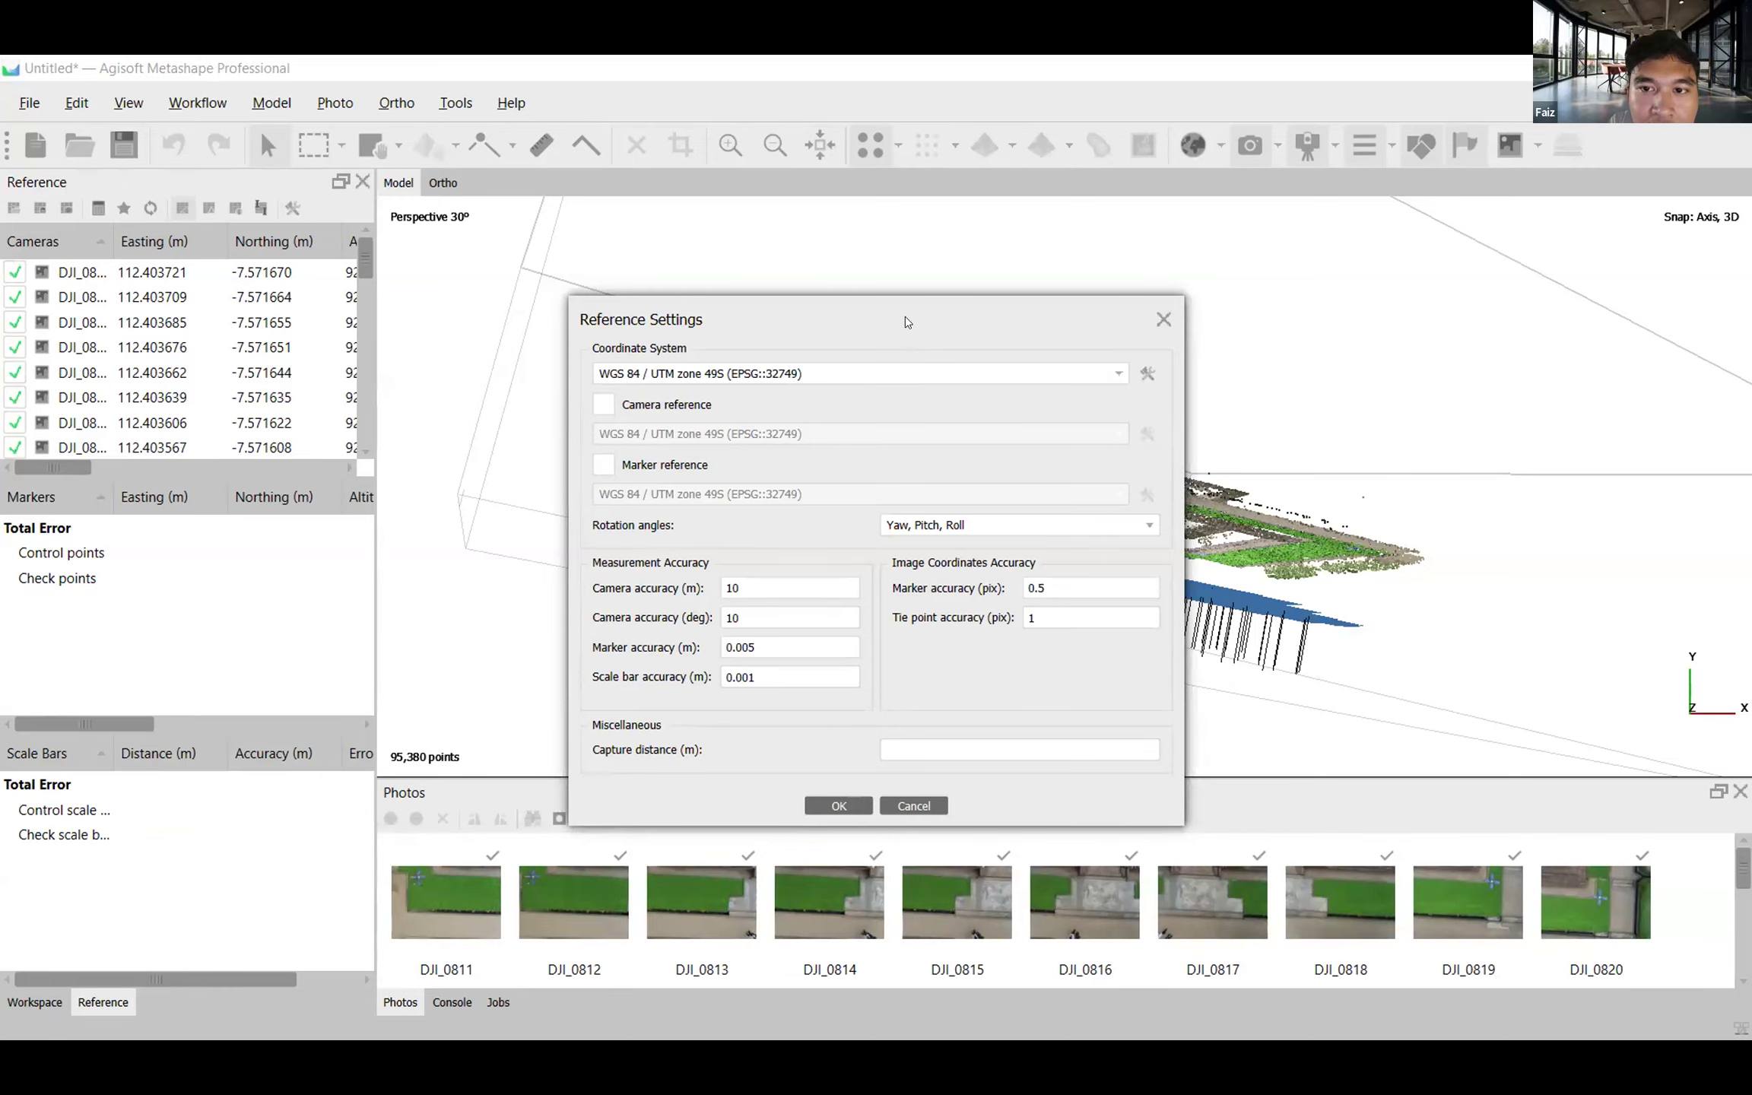
{"action": "left_click_drag", "start_coordinate": [903, 319], "coordinate": [898, 320]}
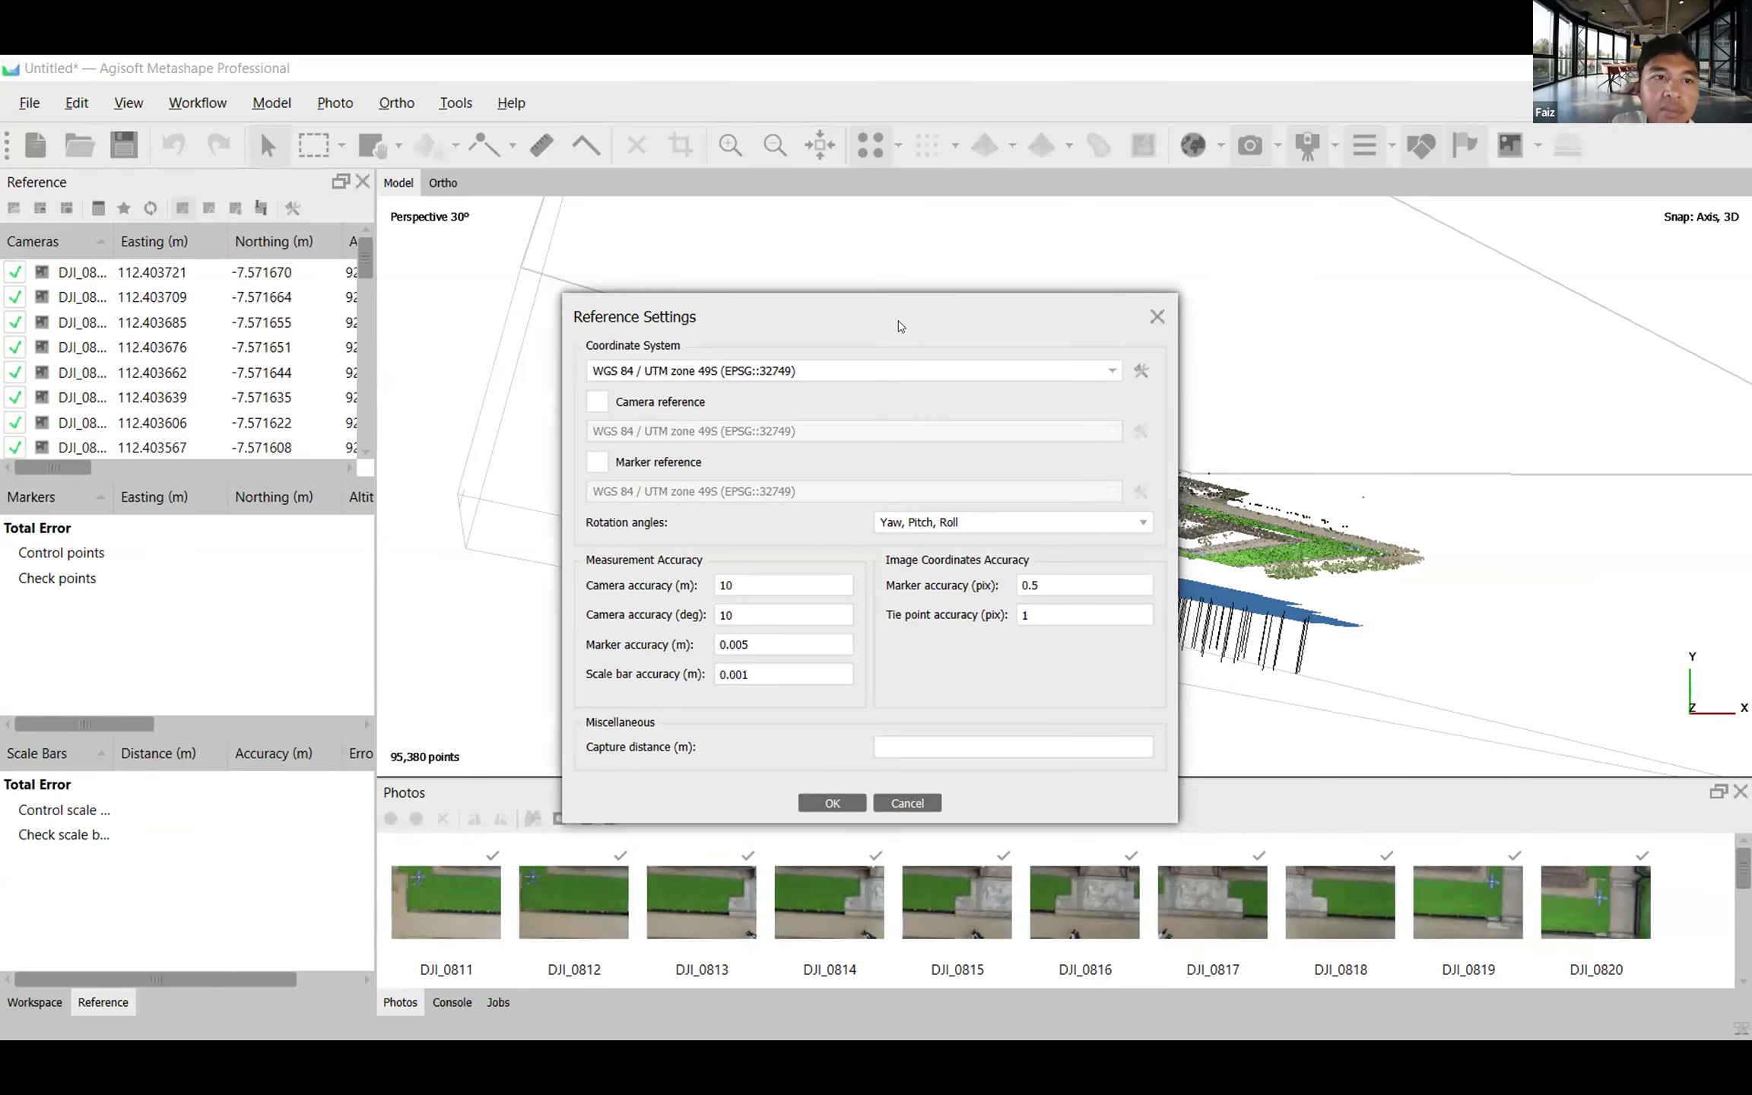
{"action": "left_click", "coordinate": [909, 804]}
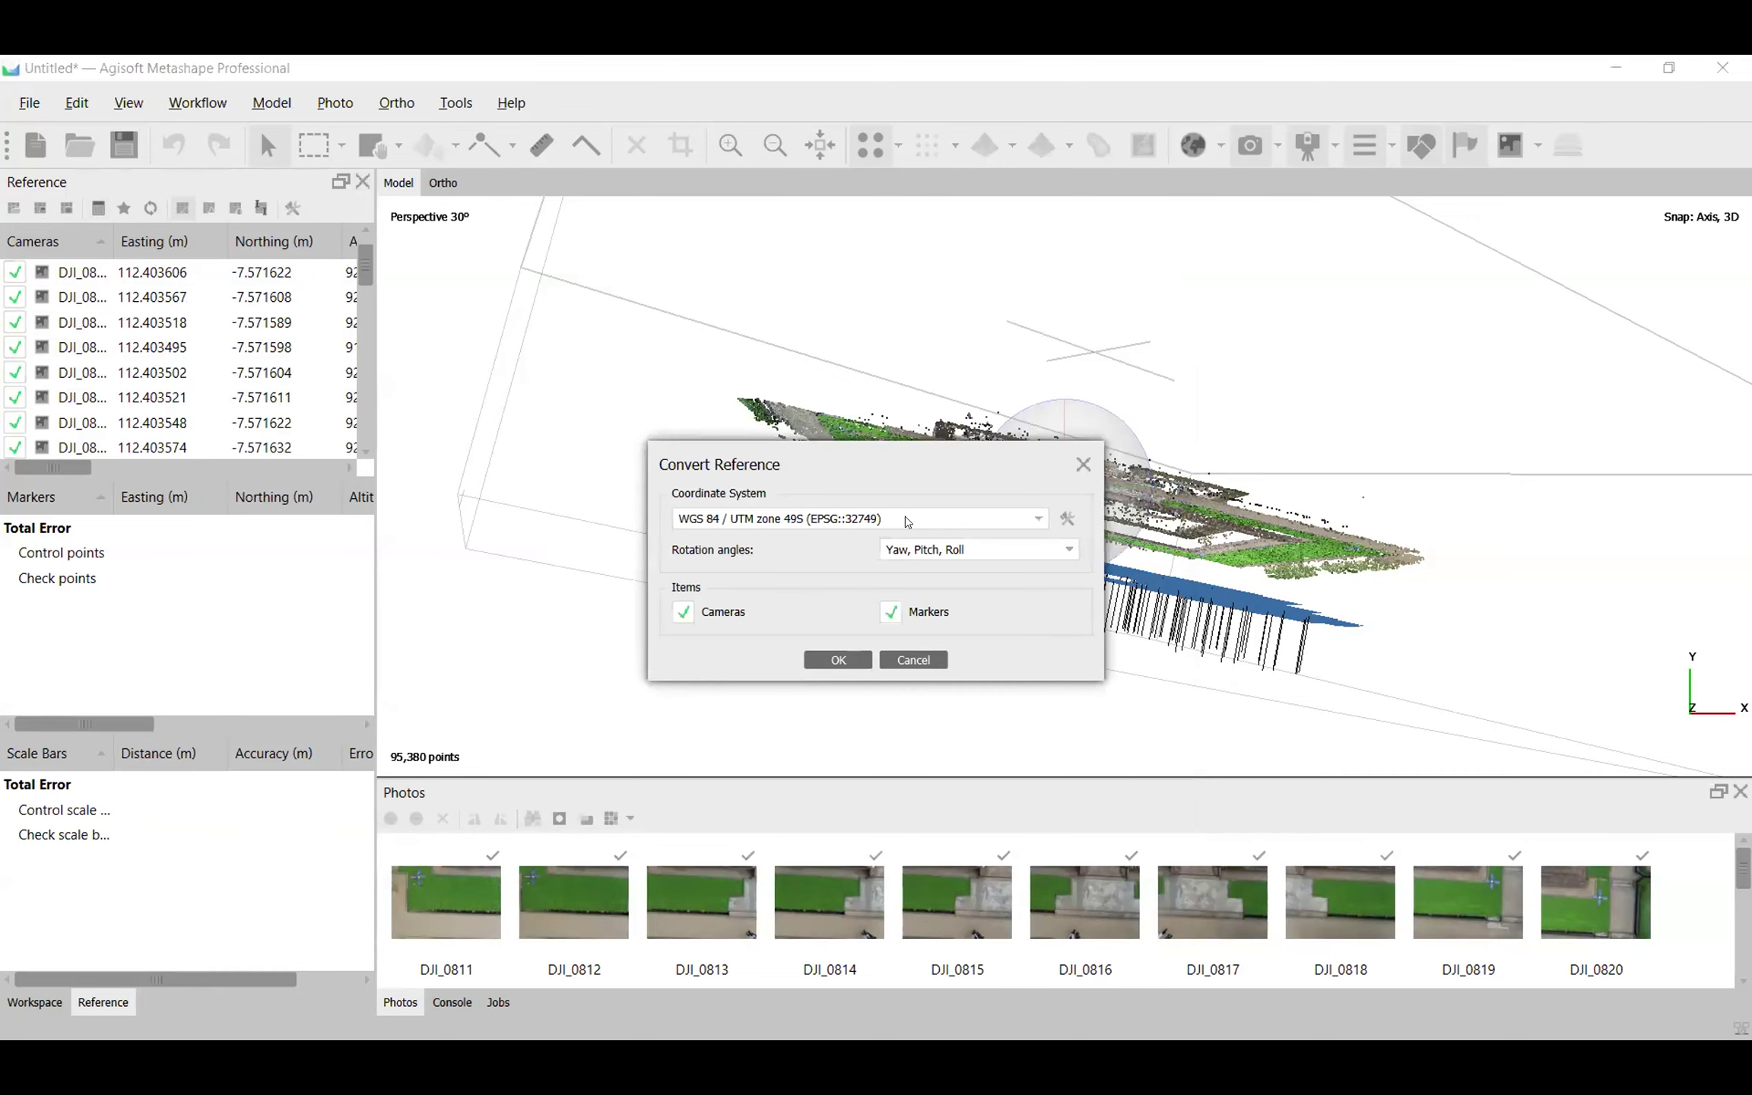
Convert the camera and marker reference to WGS 84 (EPSG::4326).
{"action": "left_click", "coordinate": [907, 522]}
{"action": "left_click", "coordinate": [839, 540]}
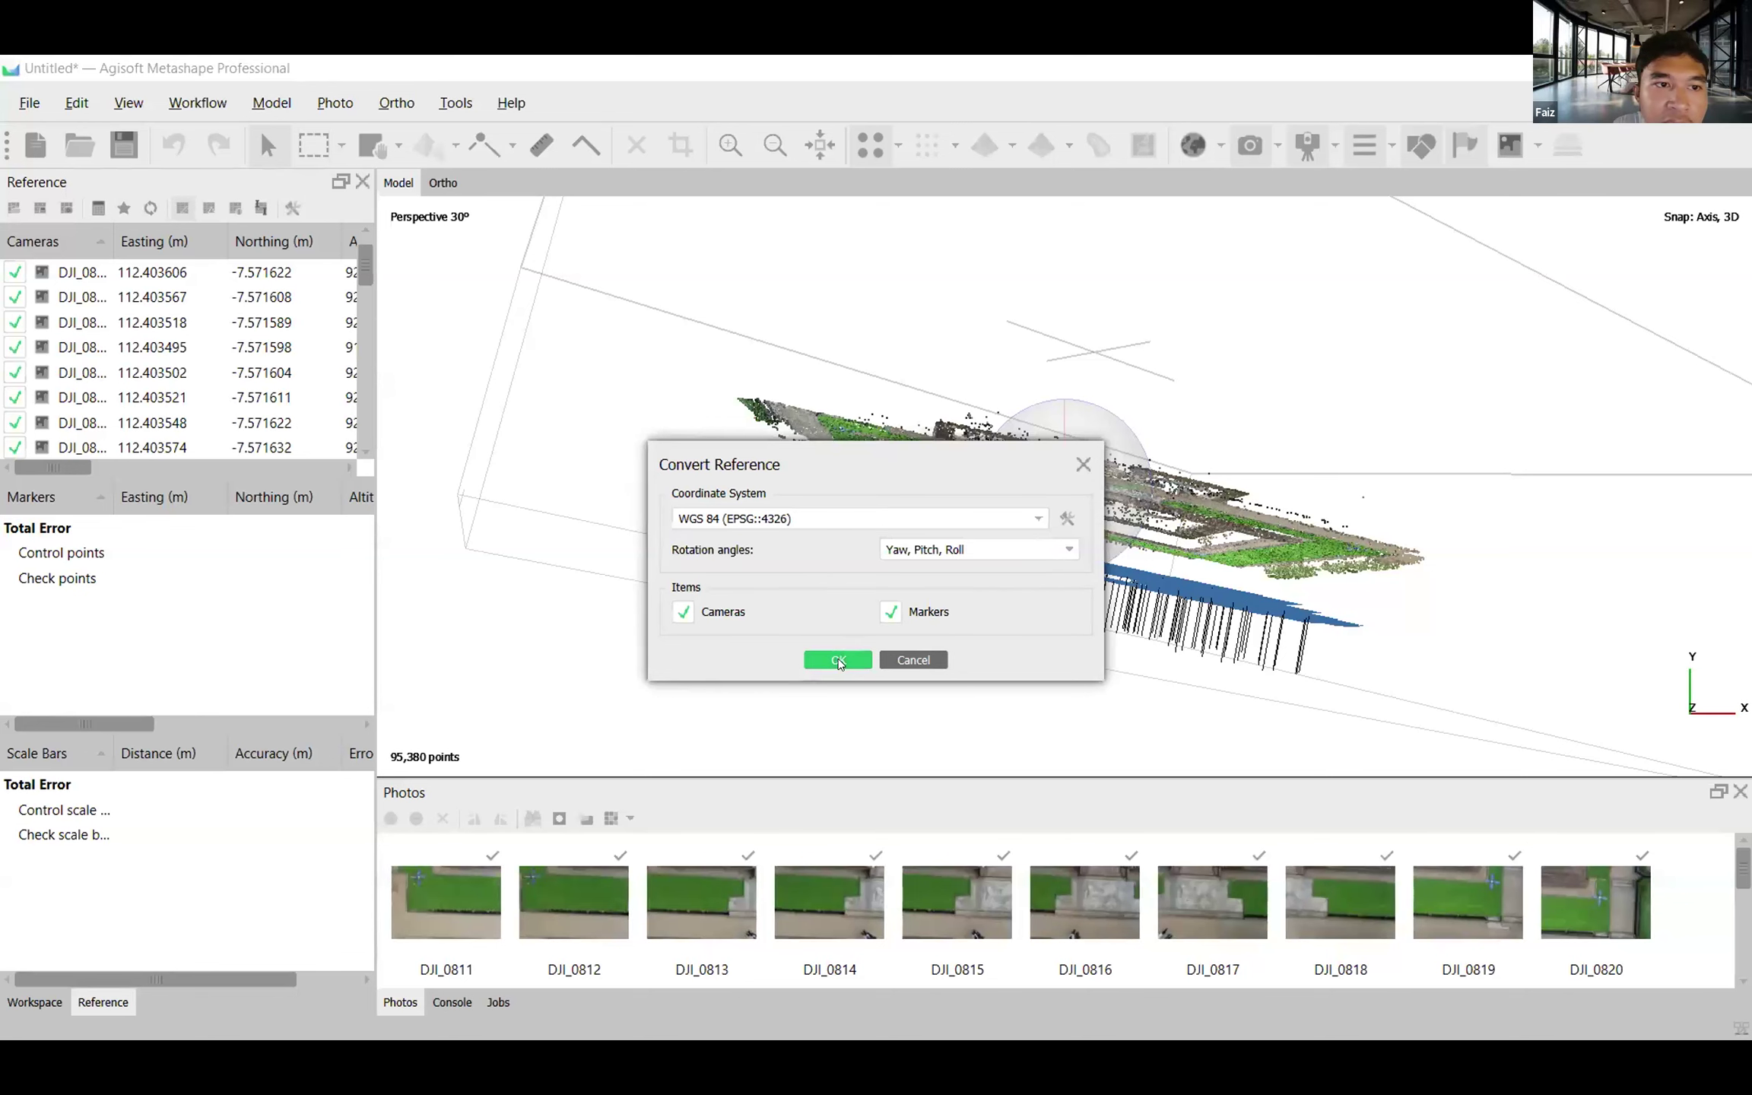
{"action": "left_click", "coordinate": [838, 661]}
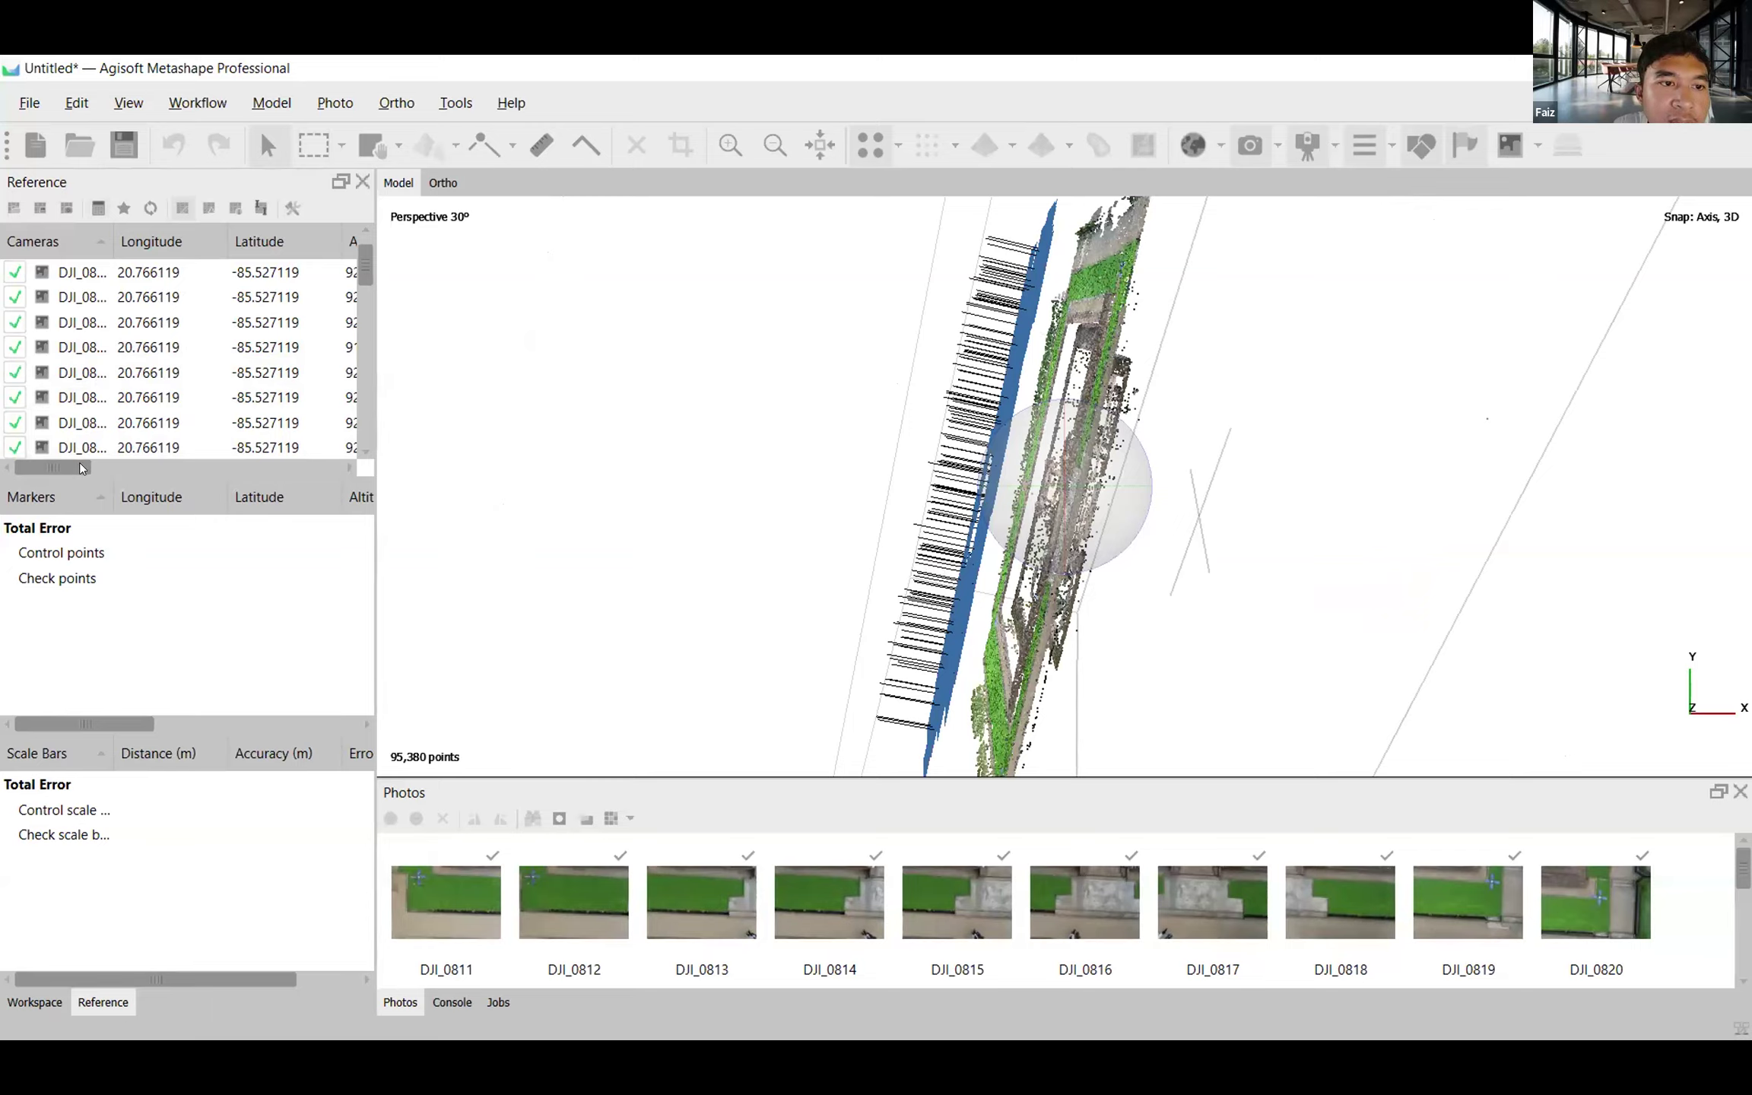
{"action": "mouse_move", "coordinate": [79, 462]}
{"action": "left_mouse_down"}
{"action": "mouse_move", "coordinate": [149, 454]}
{"action": "mouse_move", "coordinate": [63, 453]}
{"action": "left_mouse_up"}
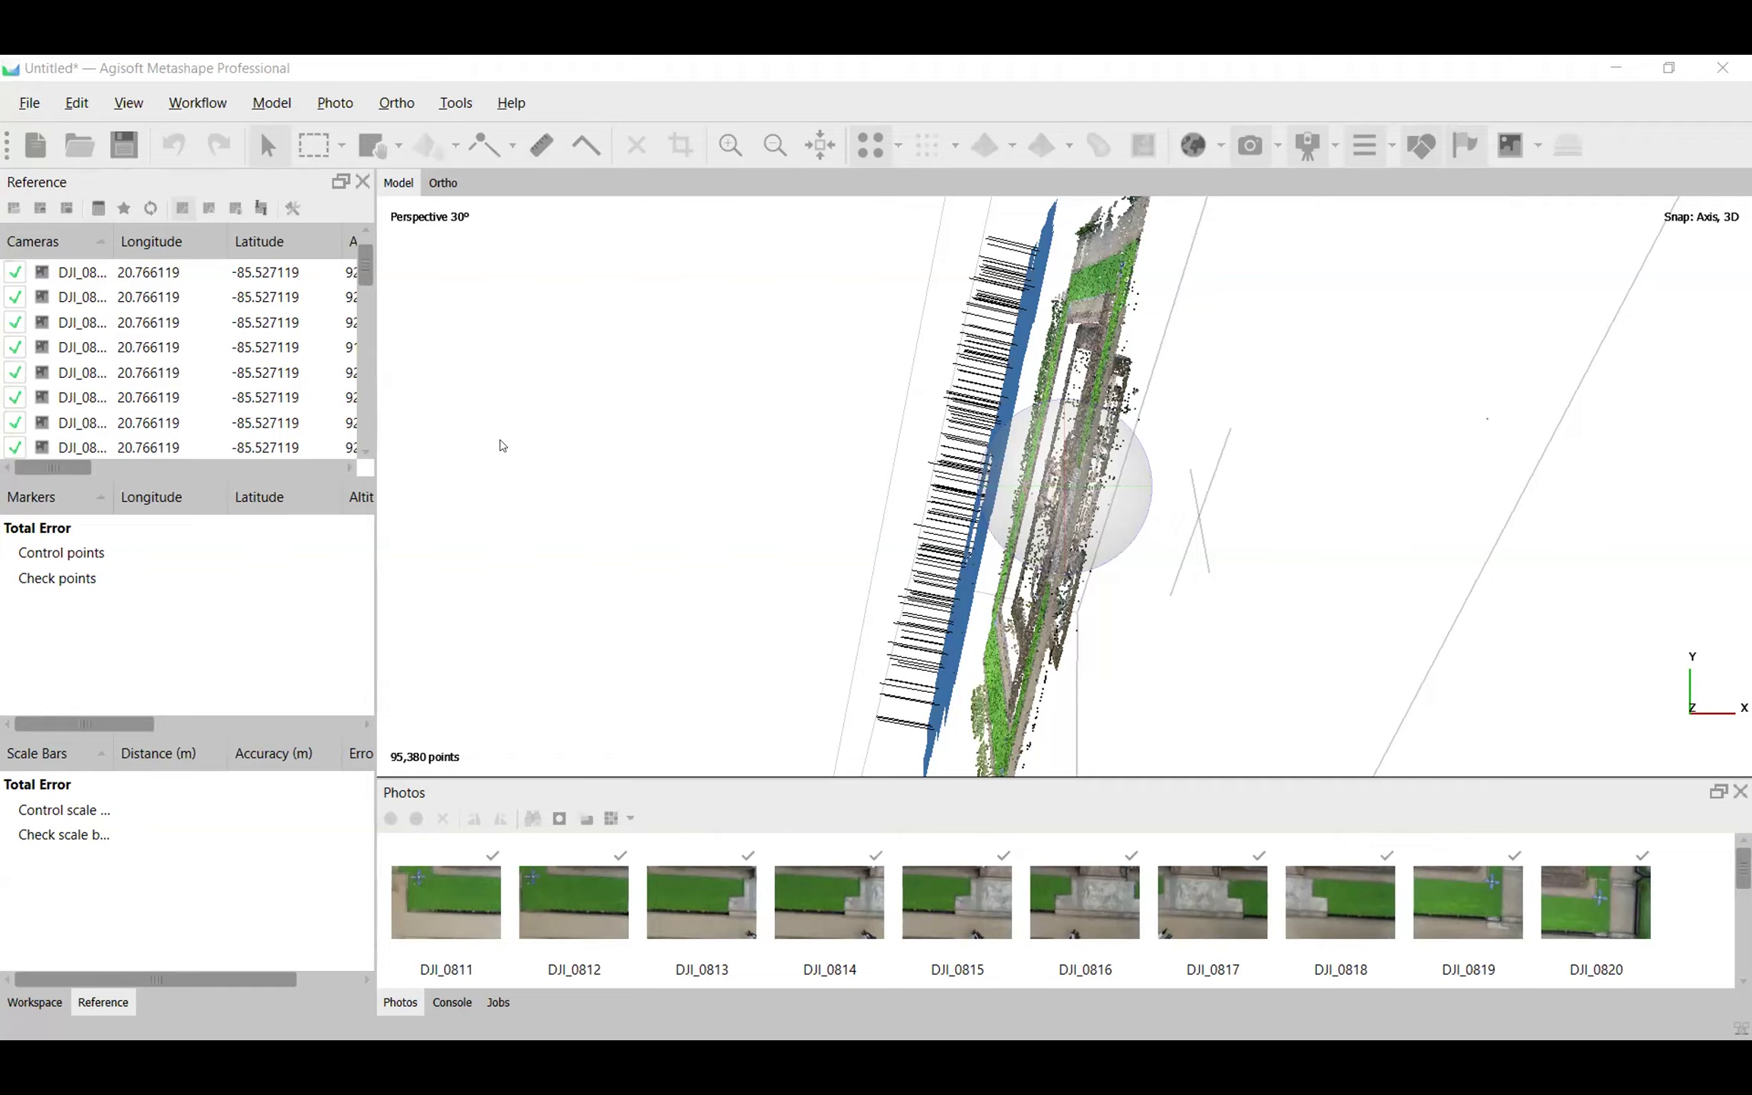
{"action": "left_click", "coordinate": [201, 103]}
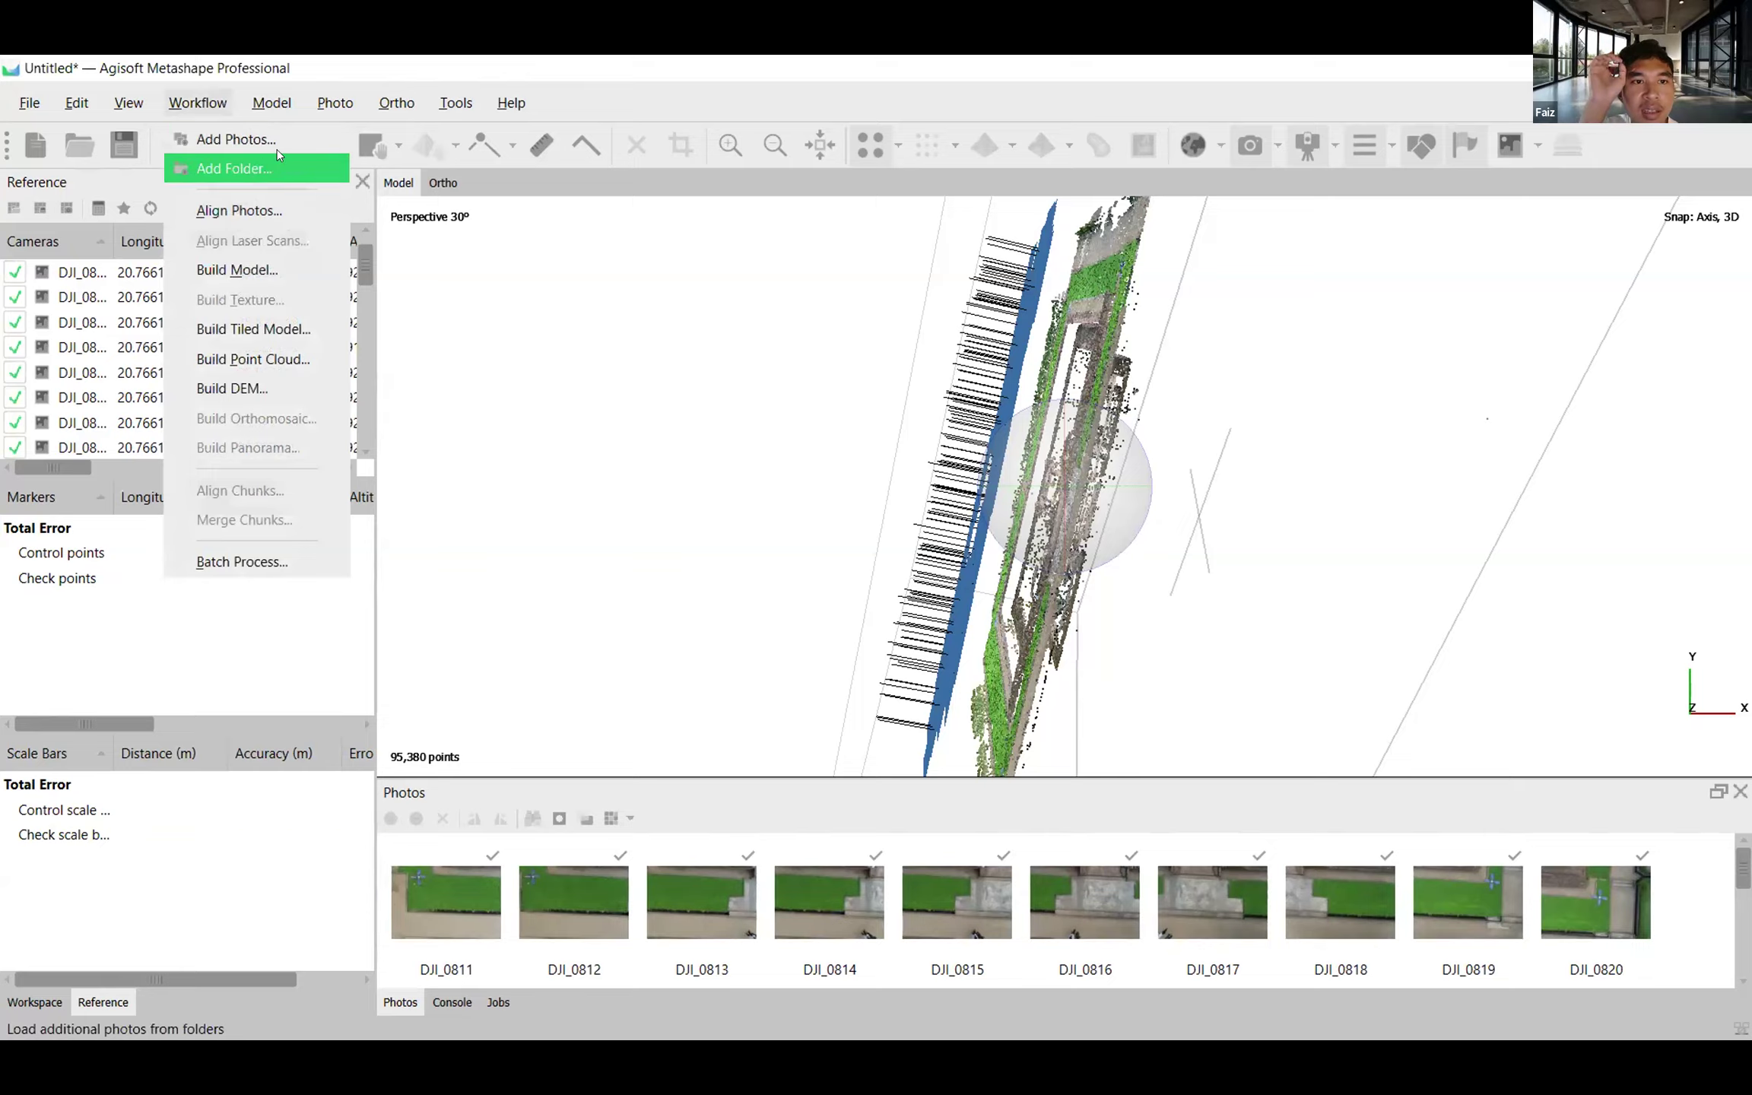
{"action": "left_click", "coordinate": [825, 528]}
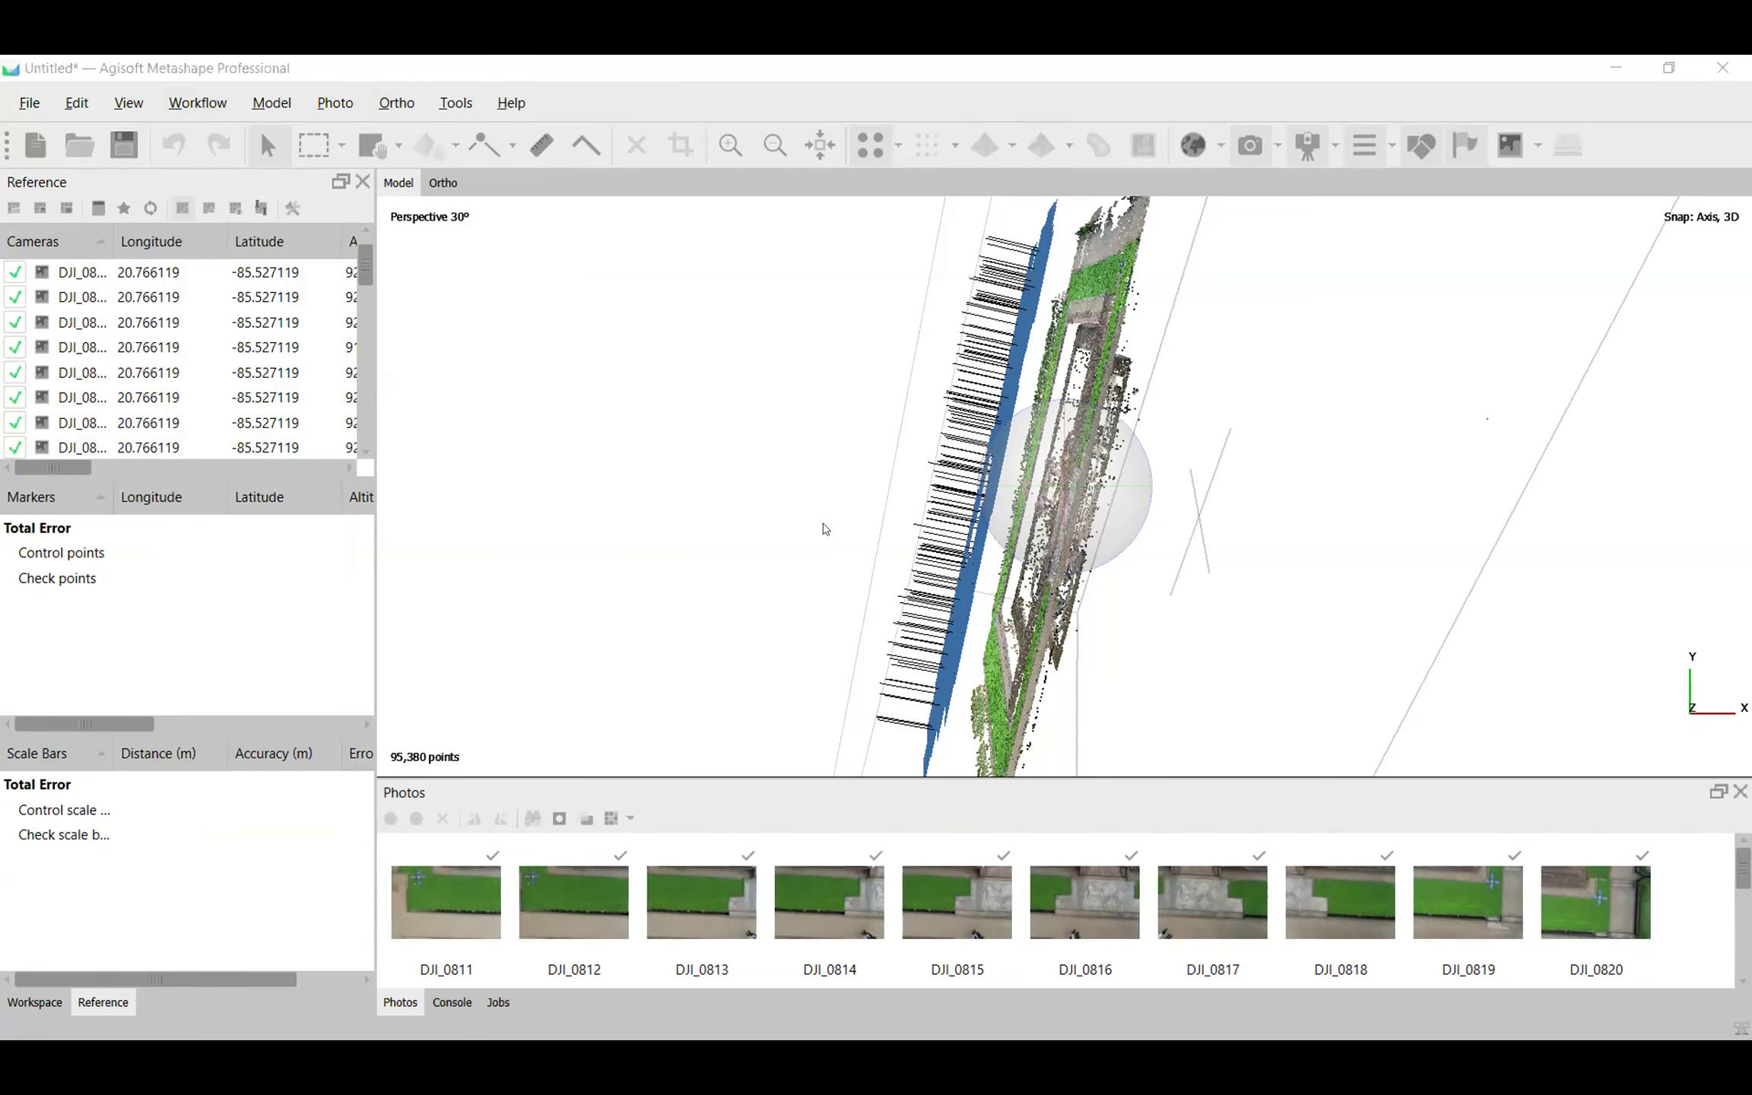
{"action": "left_click", "coordinate": [213, 103]}
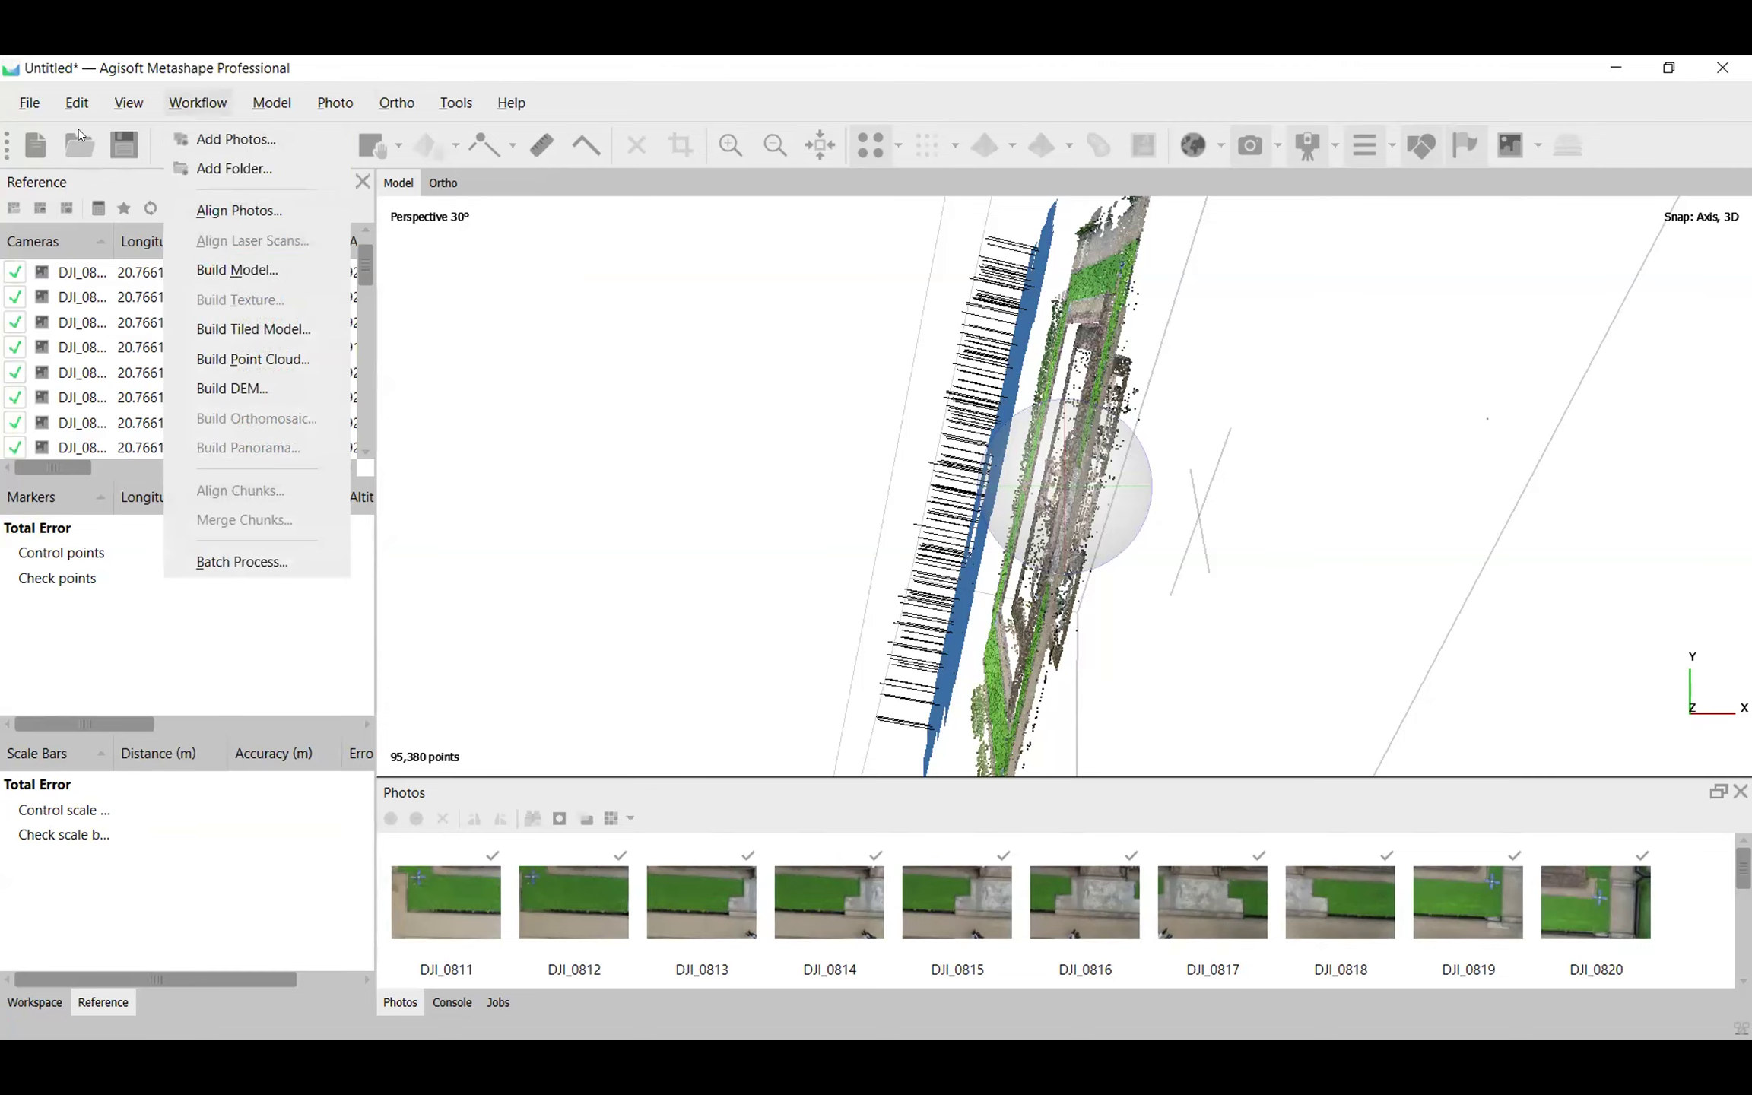
{"action": "left_click", "coordinate": [31, 104]}
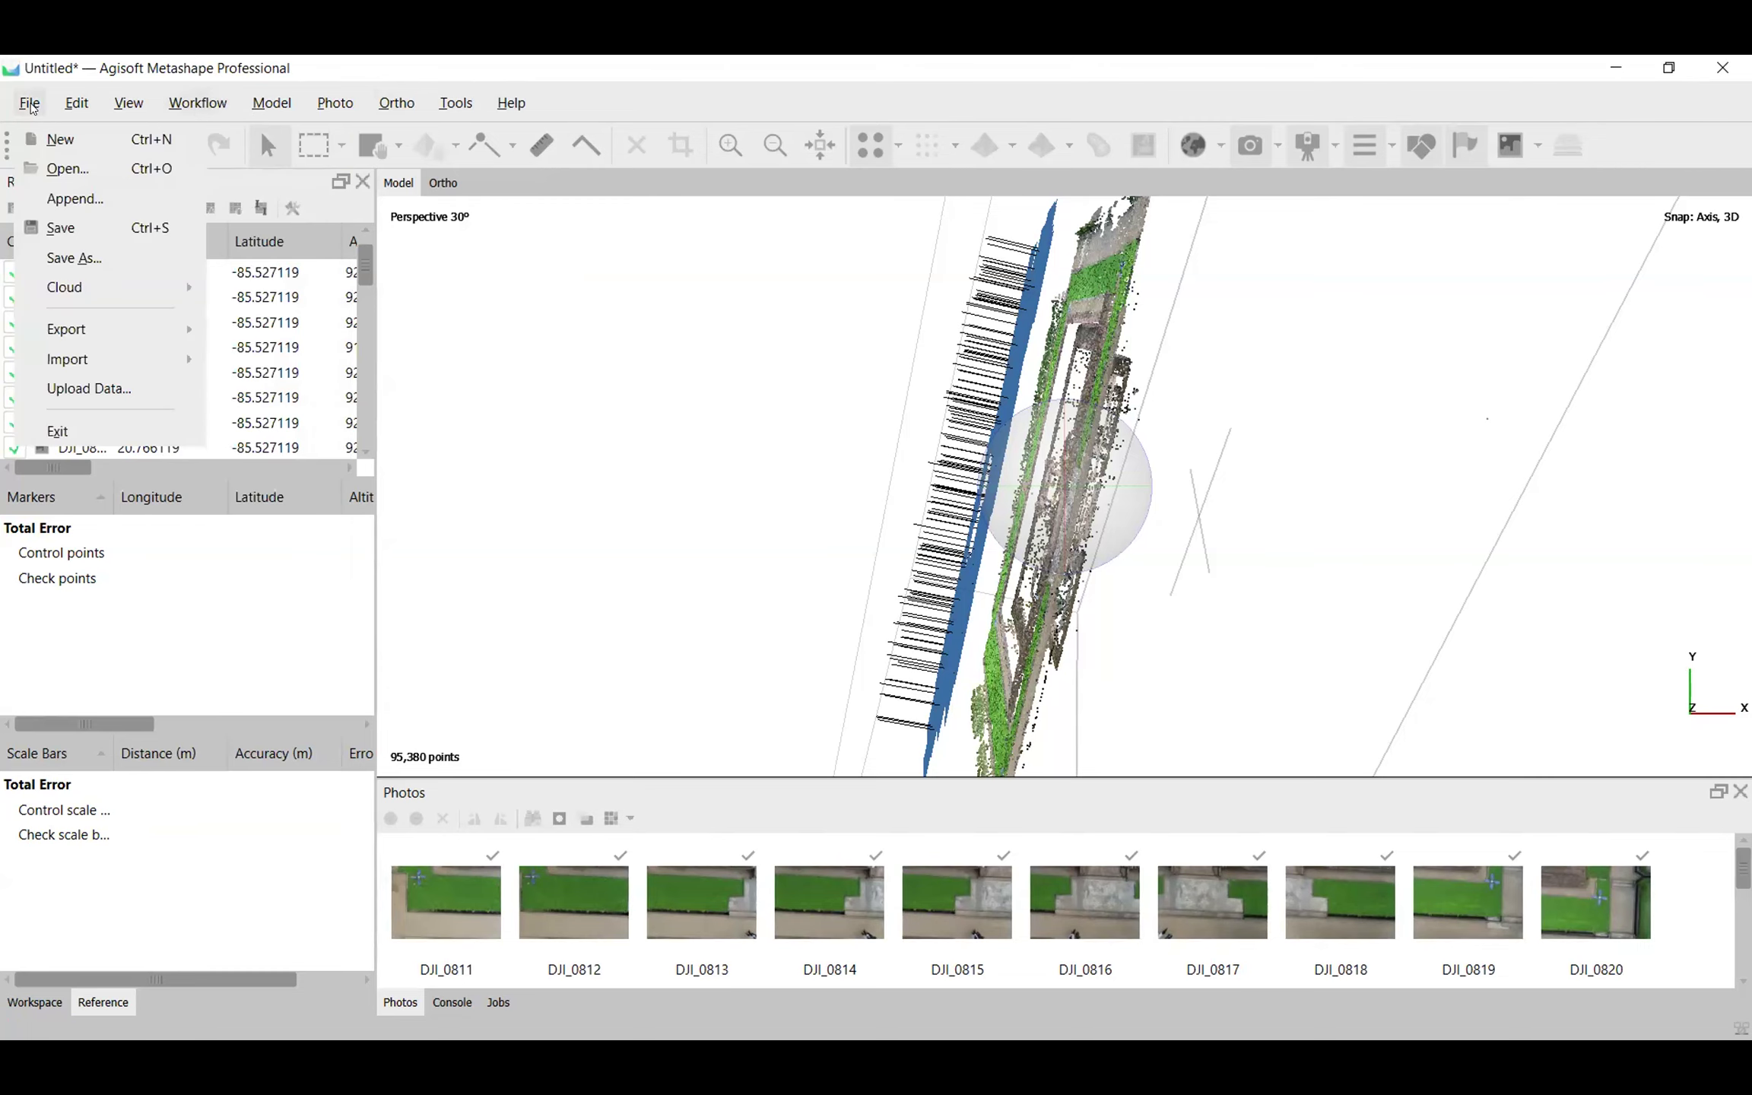
Start a new project without saving the current one, and add the drone photo folder from 01. Pelatihan Aksara as single cameras.
{"action": "left_click", "coordinate": [61, 140]}
{"action": "left_click", "coordinate": [875, 568]}
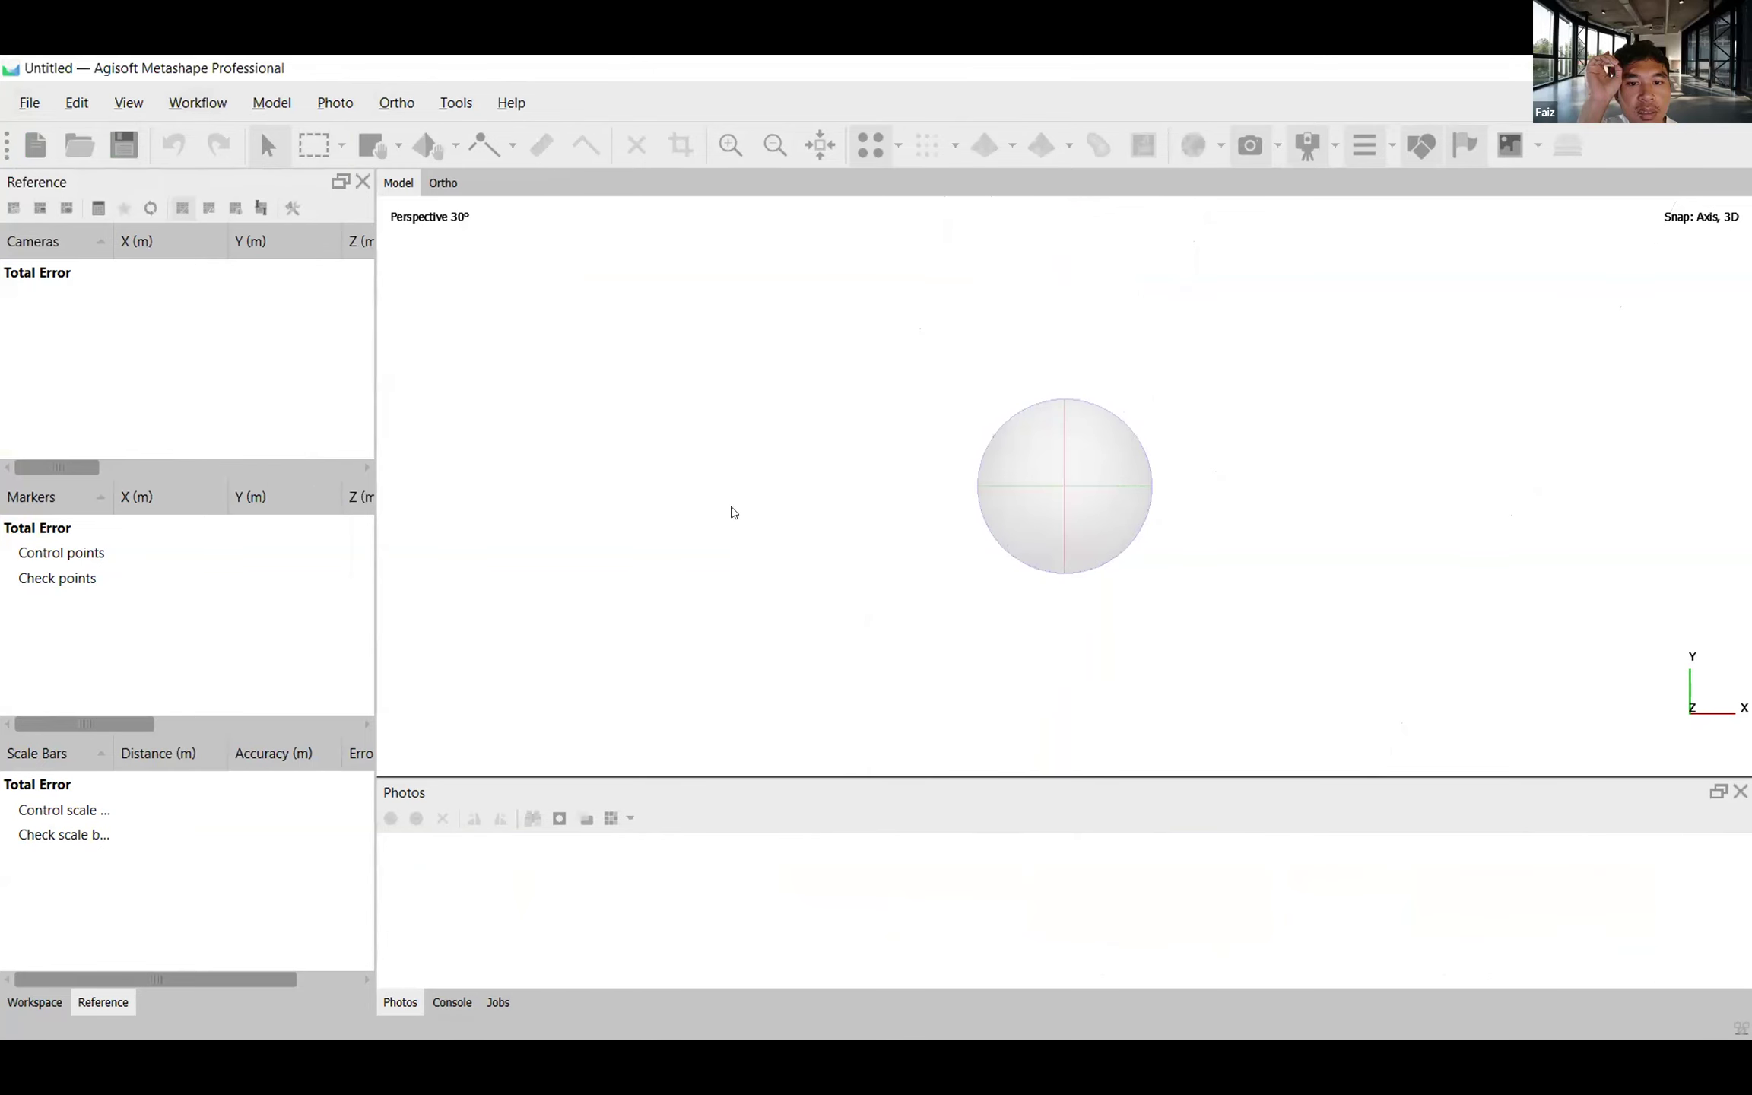
{"action": "left_click", "coordinate": [199, 103]}
{"action": "left_click", "coordinate": [221, 164]}
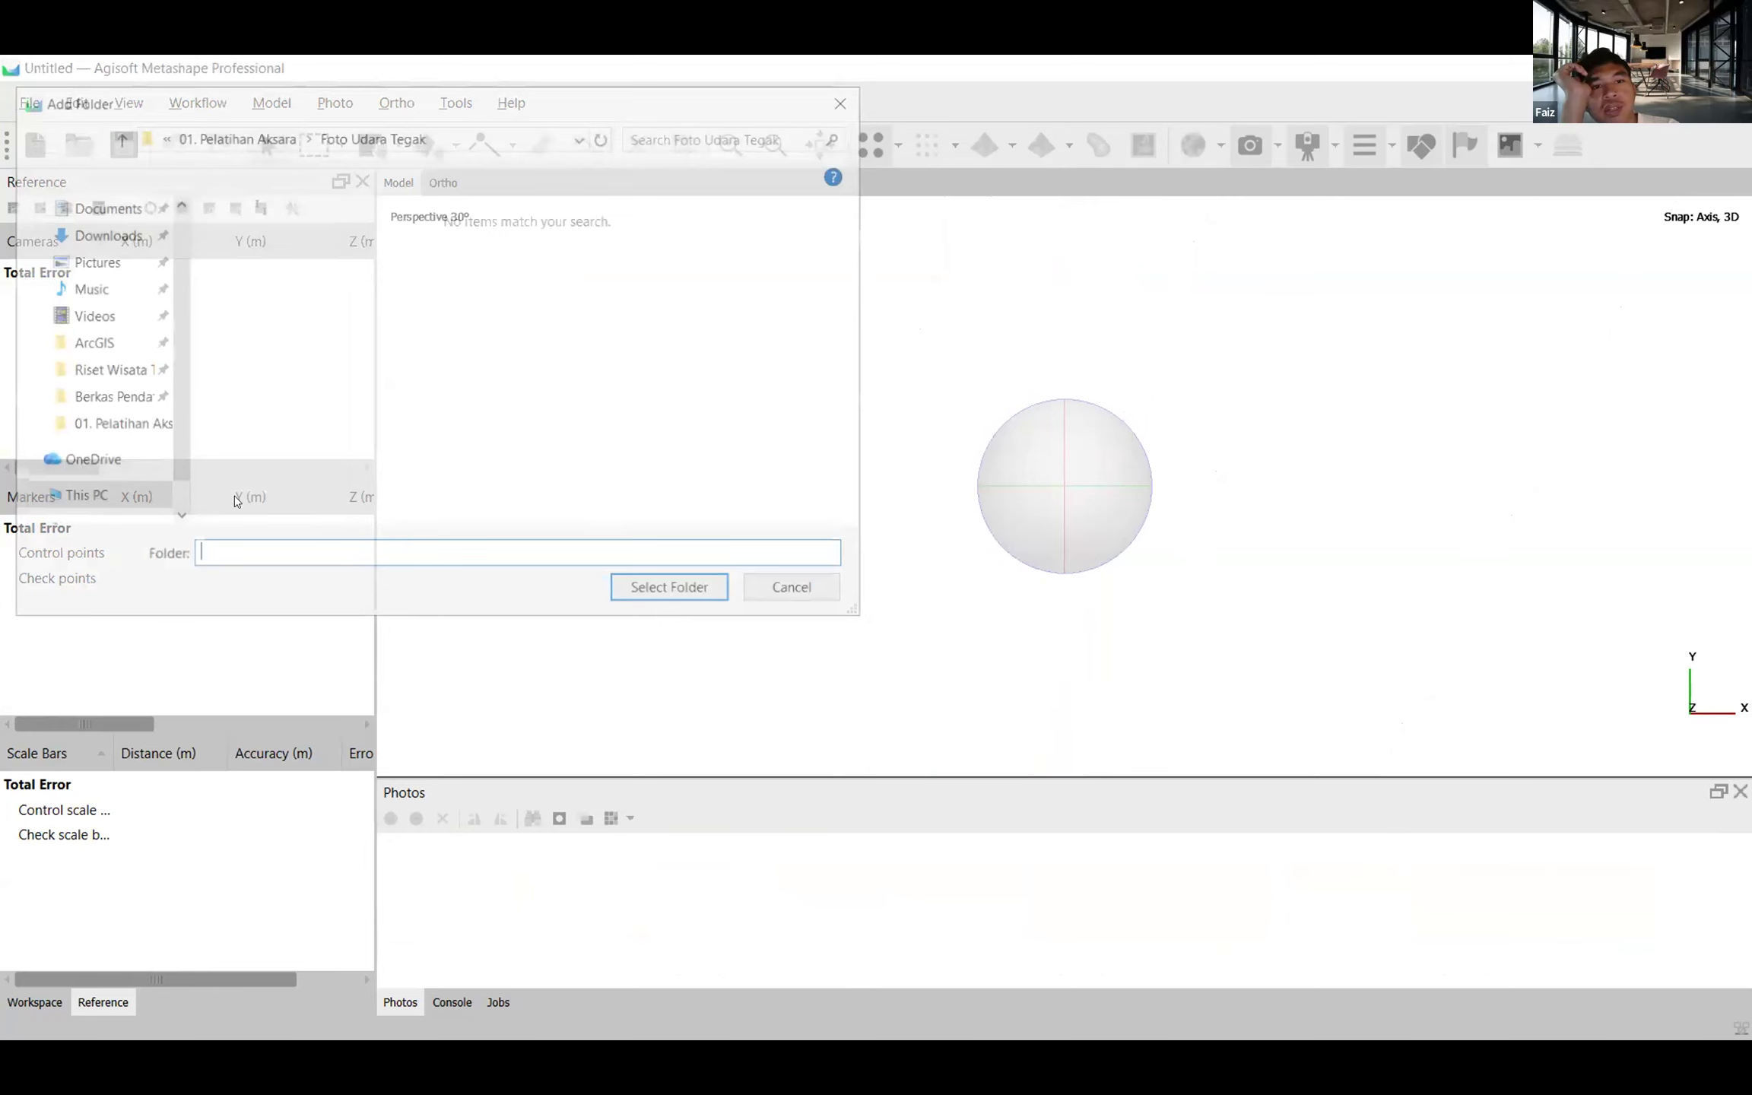
{"action": "left_click", "coordinate": [130, 429]}
{"action": "left_click", "coordinate": [533, 268]}
{"action": "left_click", "coordinate": [653, 591]}
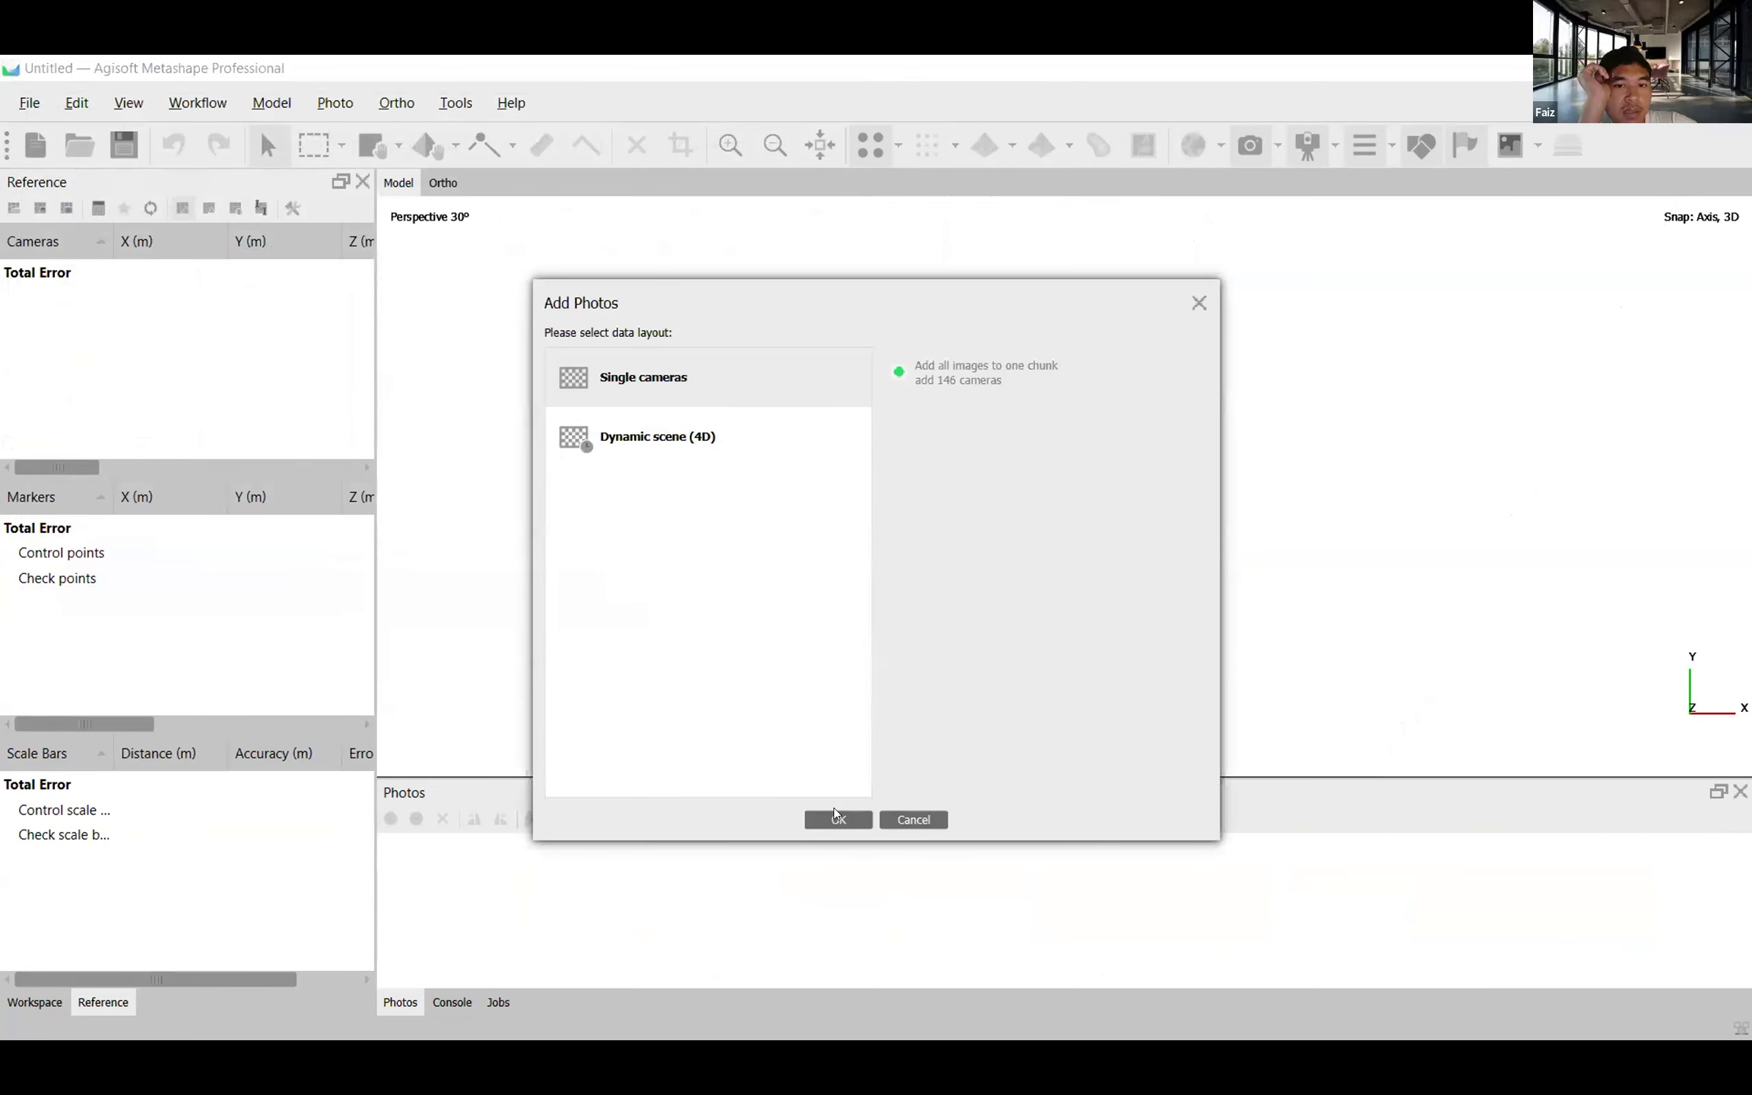
{"action": "left_click", "coordinate": [836, 818]}
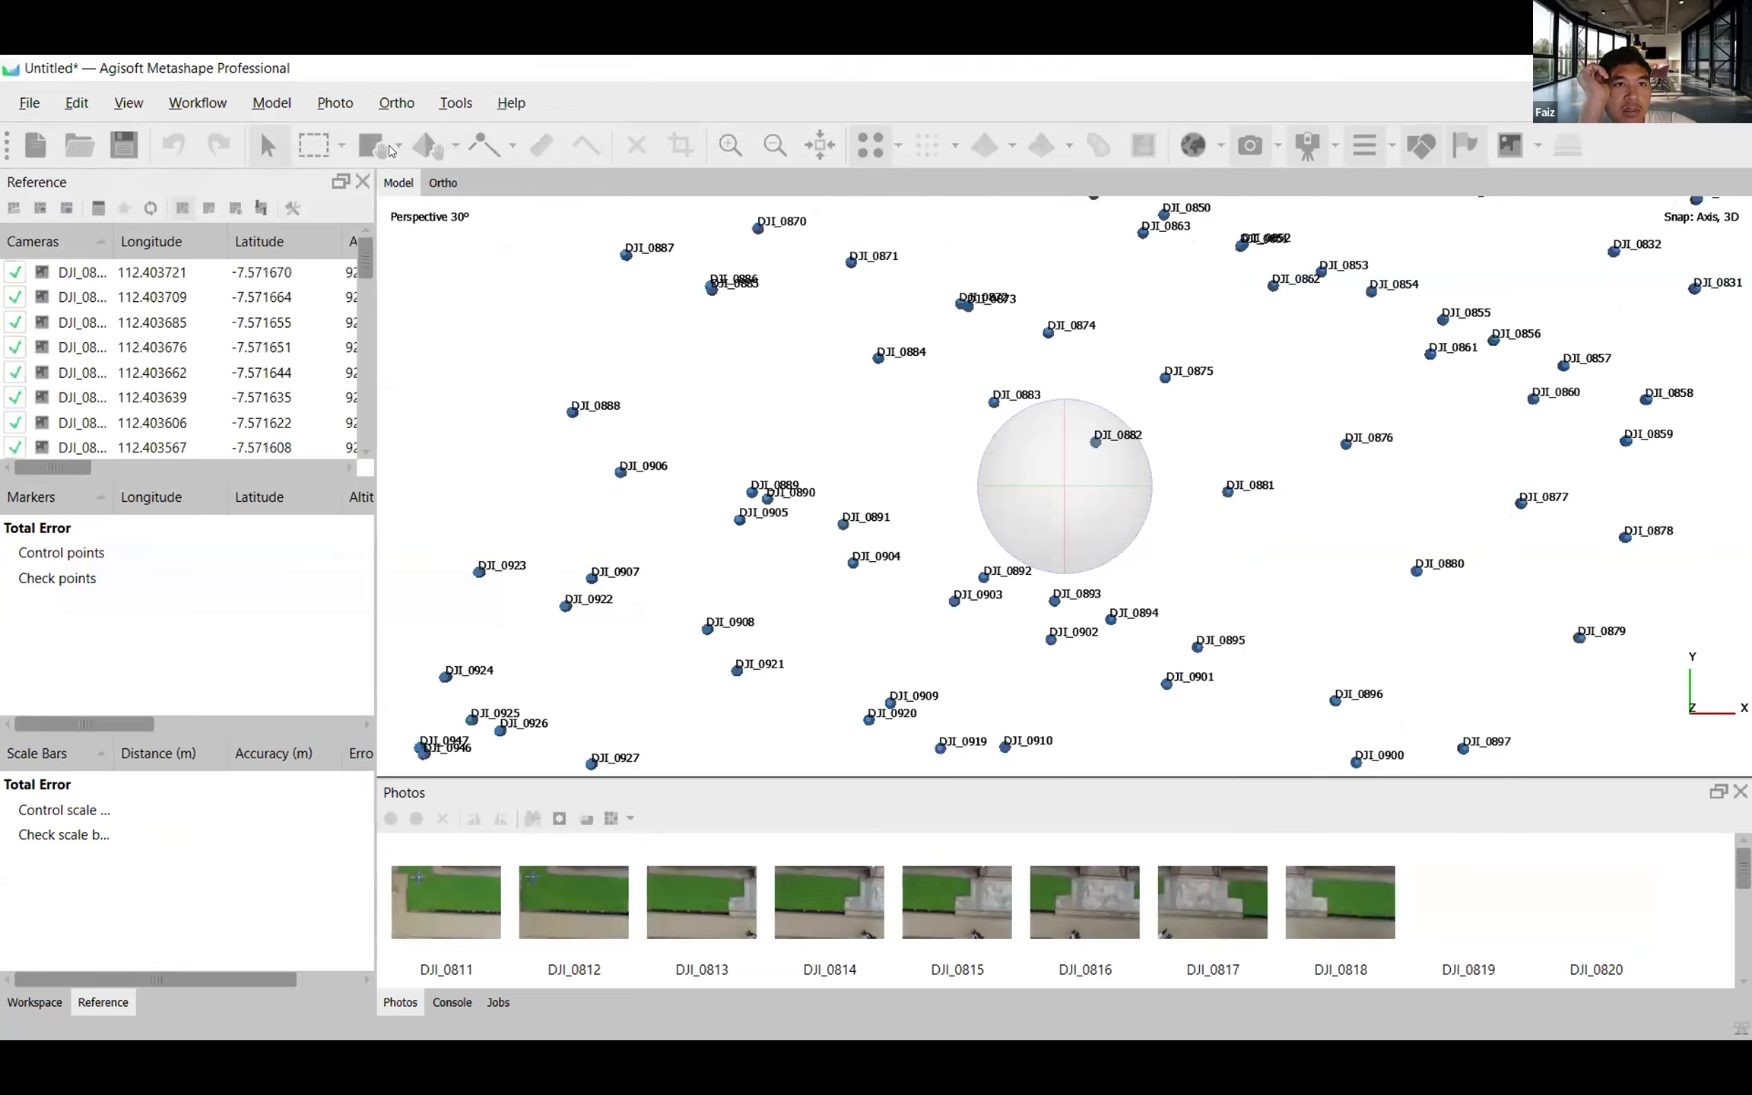
Convert the camera and marker reference to WGS 84 / UTM zone 49S (EPSG::32749) with Yaw, Pitch, Roll rotation angles.
{"action": "left_click", "coordinate": [213, 104]}
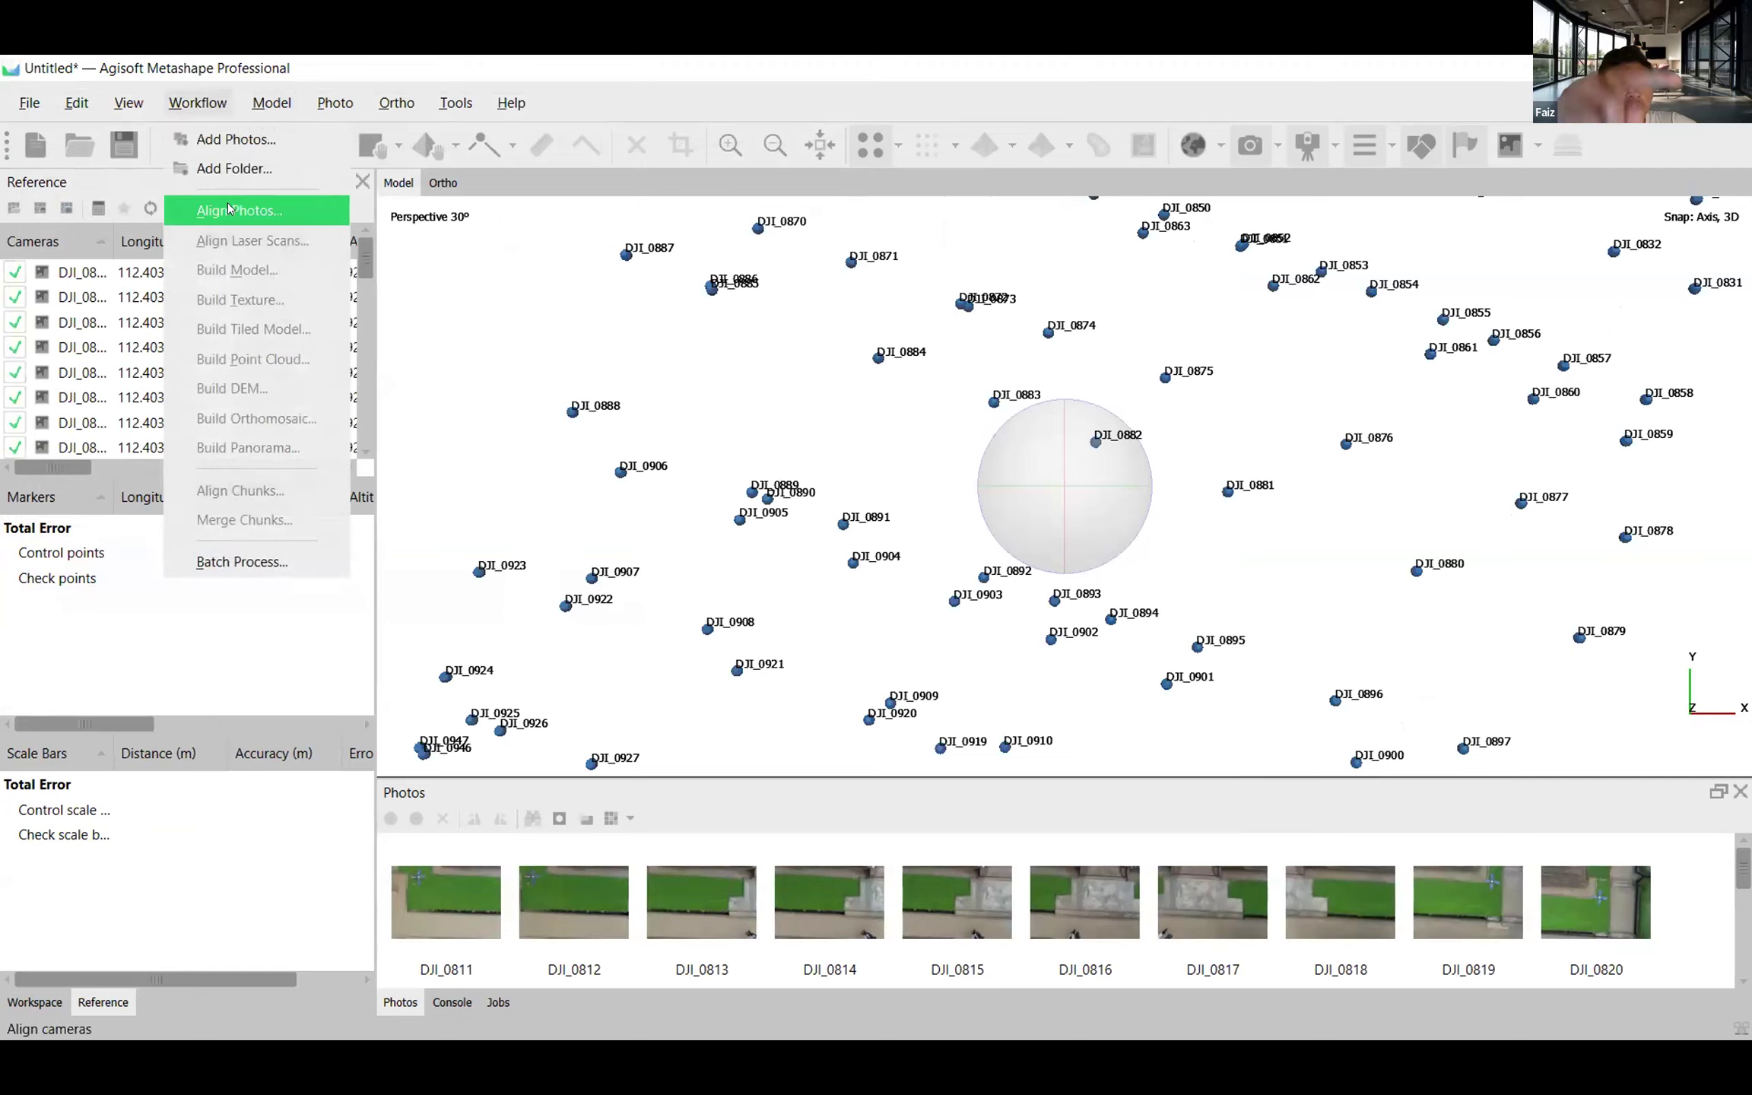
{"action": "left_click", "coordinate": [571, 98]}
{"action": "left_click", "coordinate": [100, 208]}
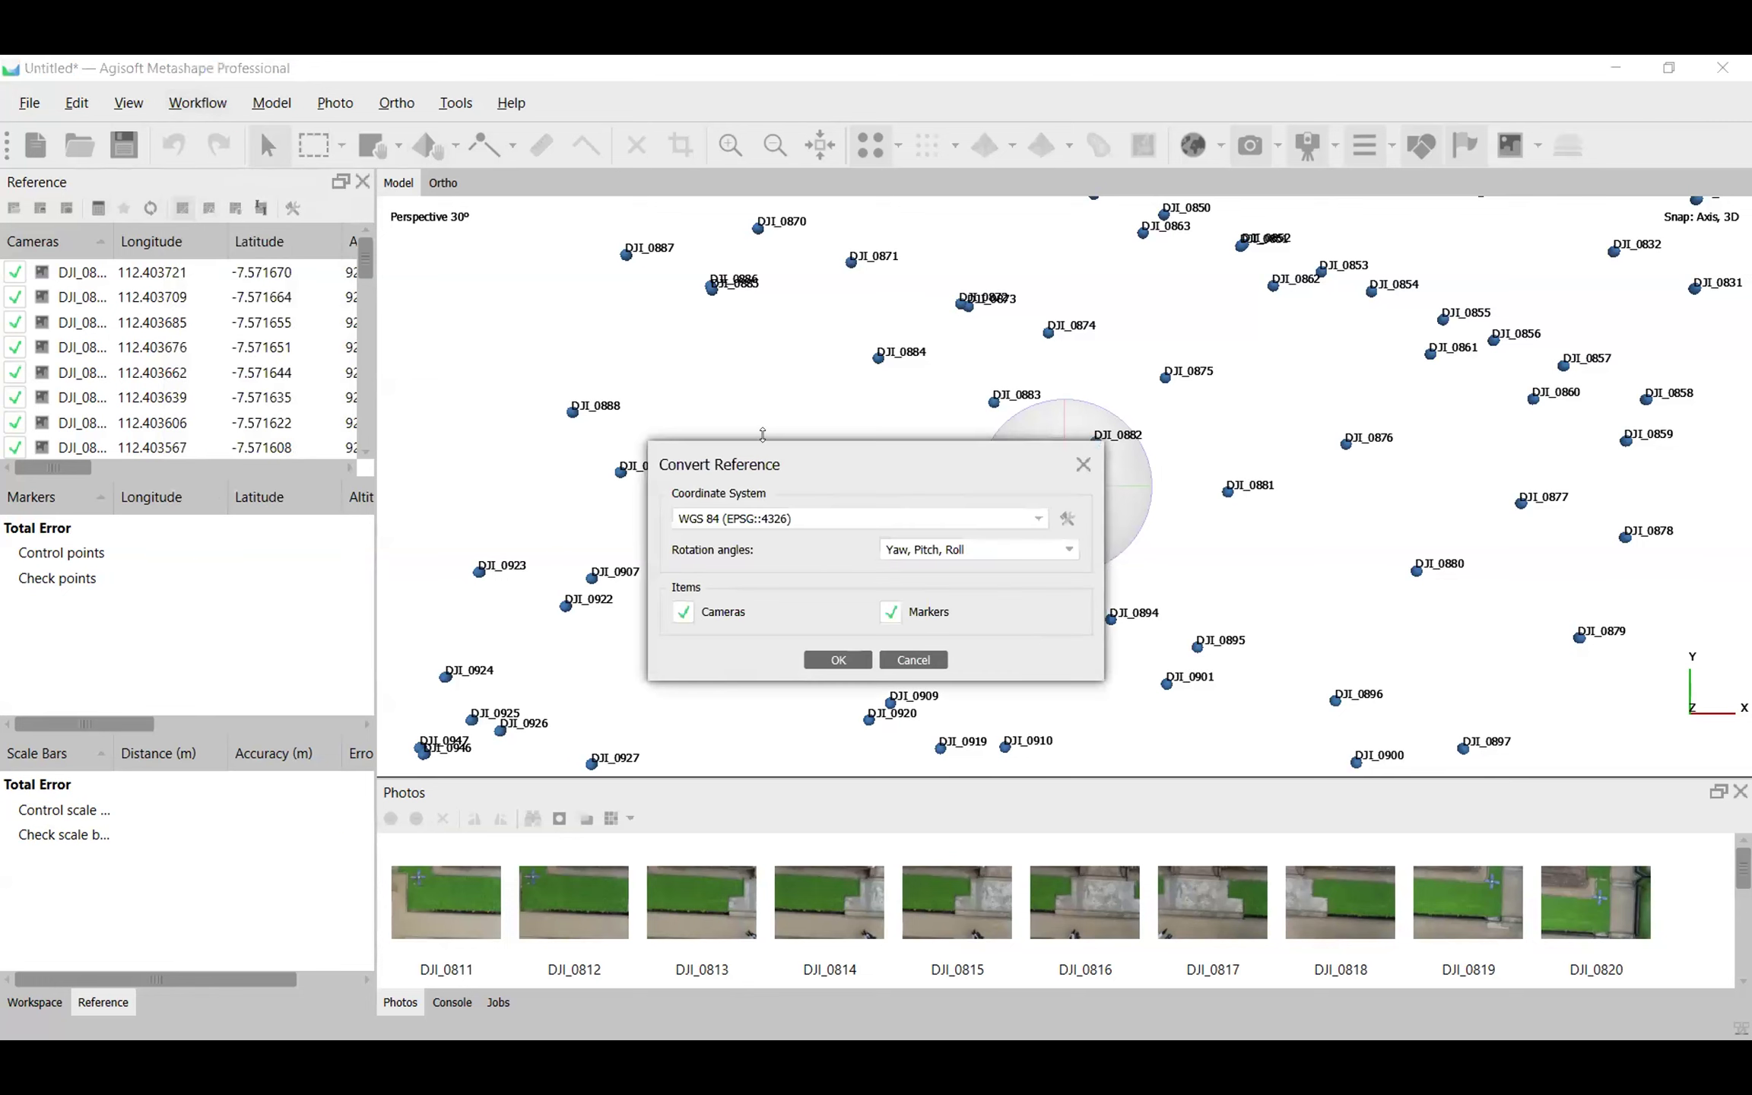
{"action": "left_click", "coordinate": [808, 517]}
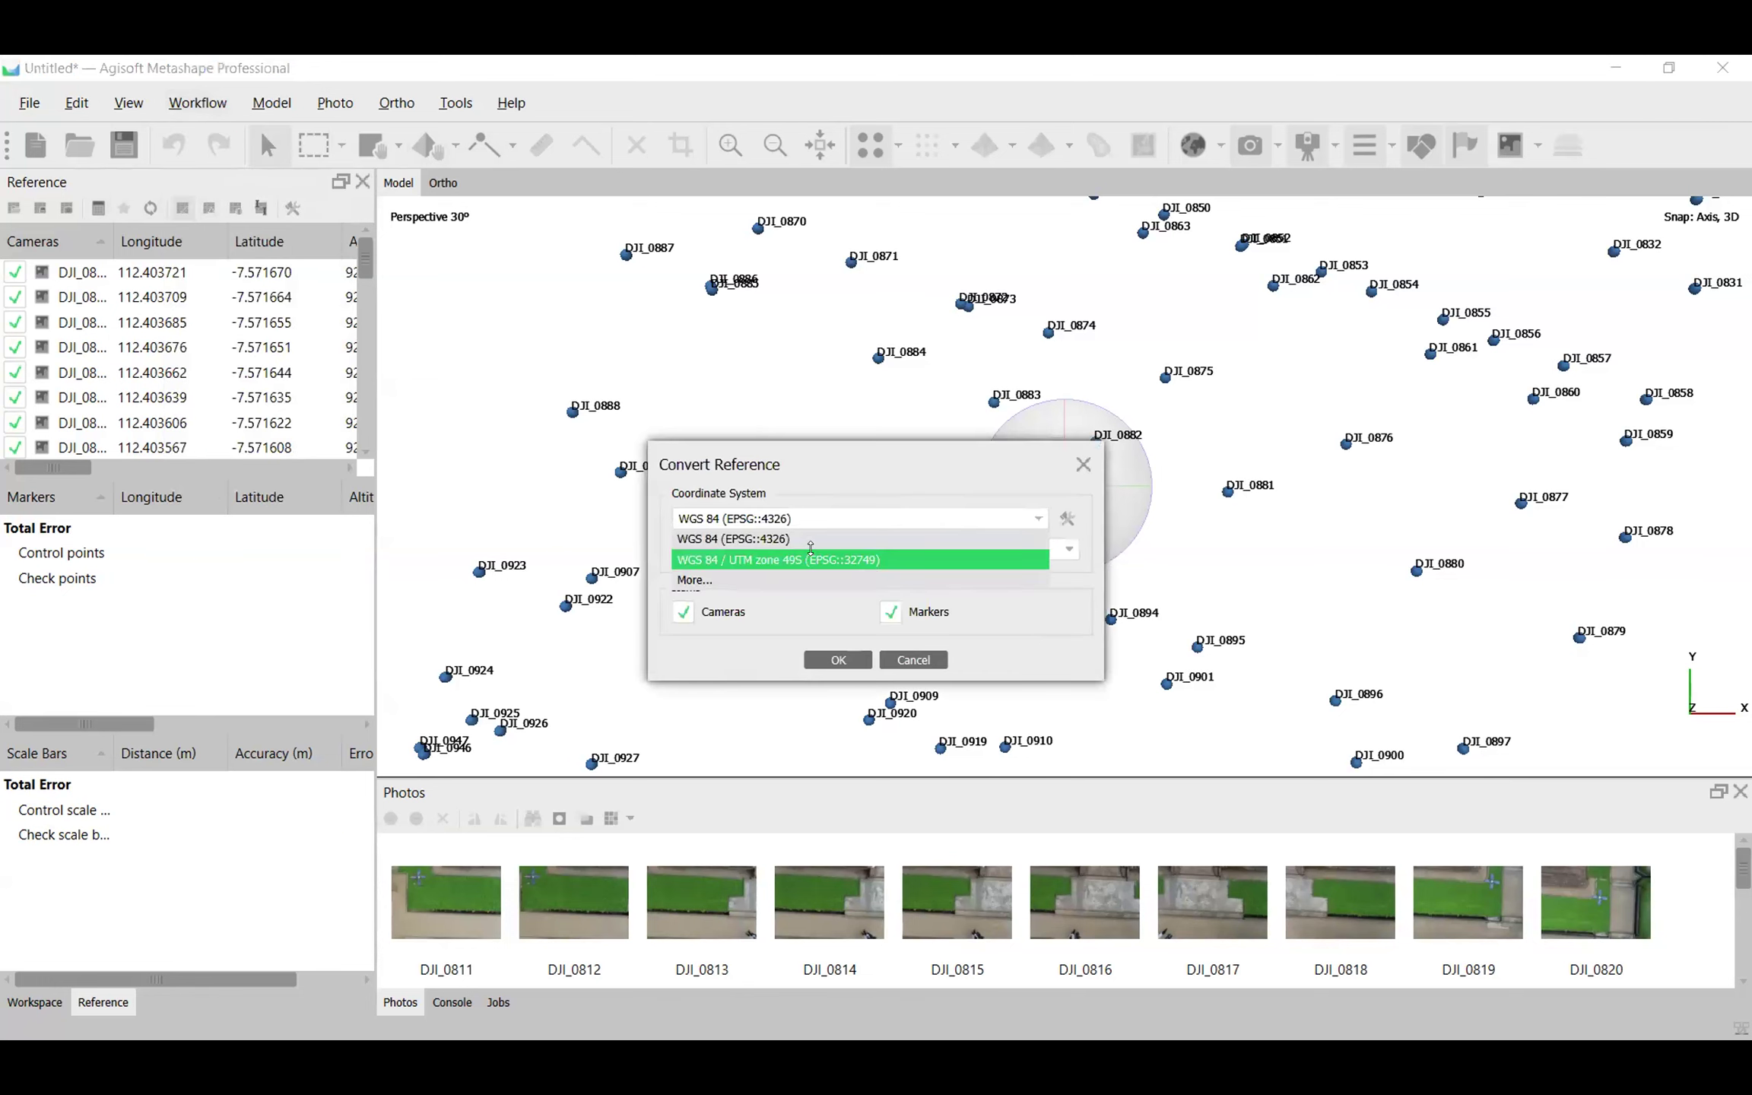
{"action": "left_click", "coordinate": [810, 550]}
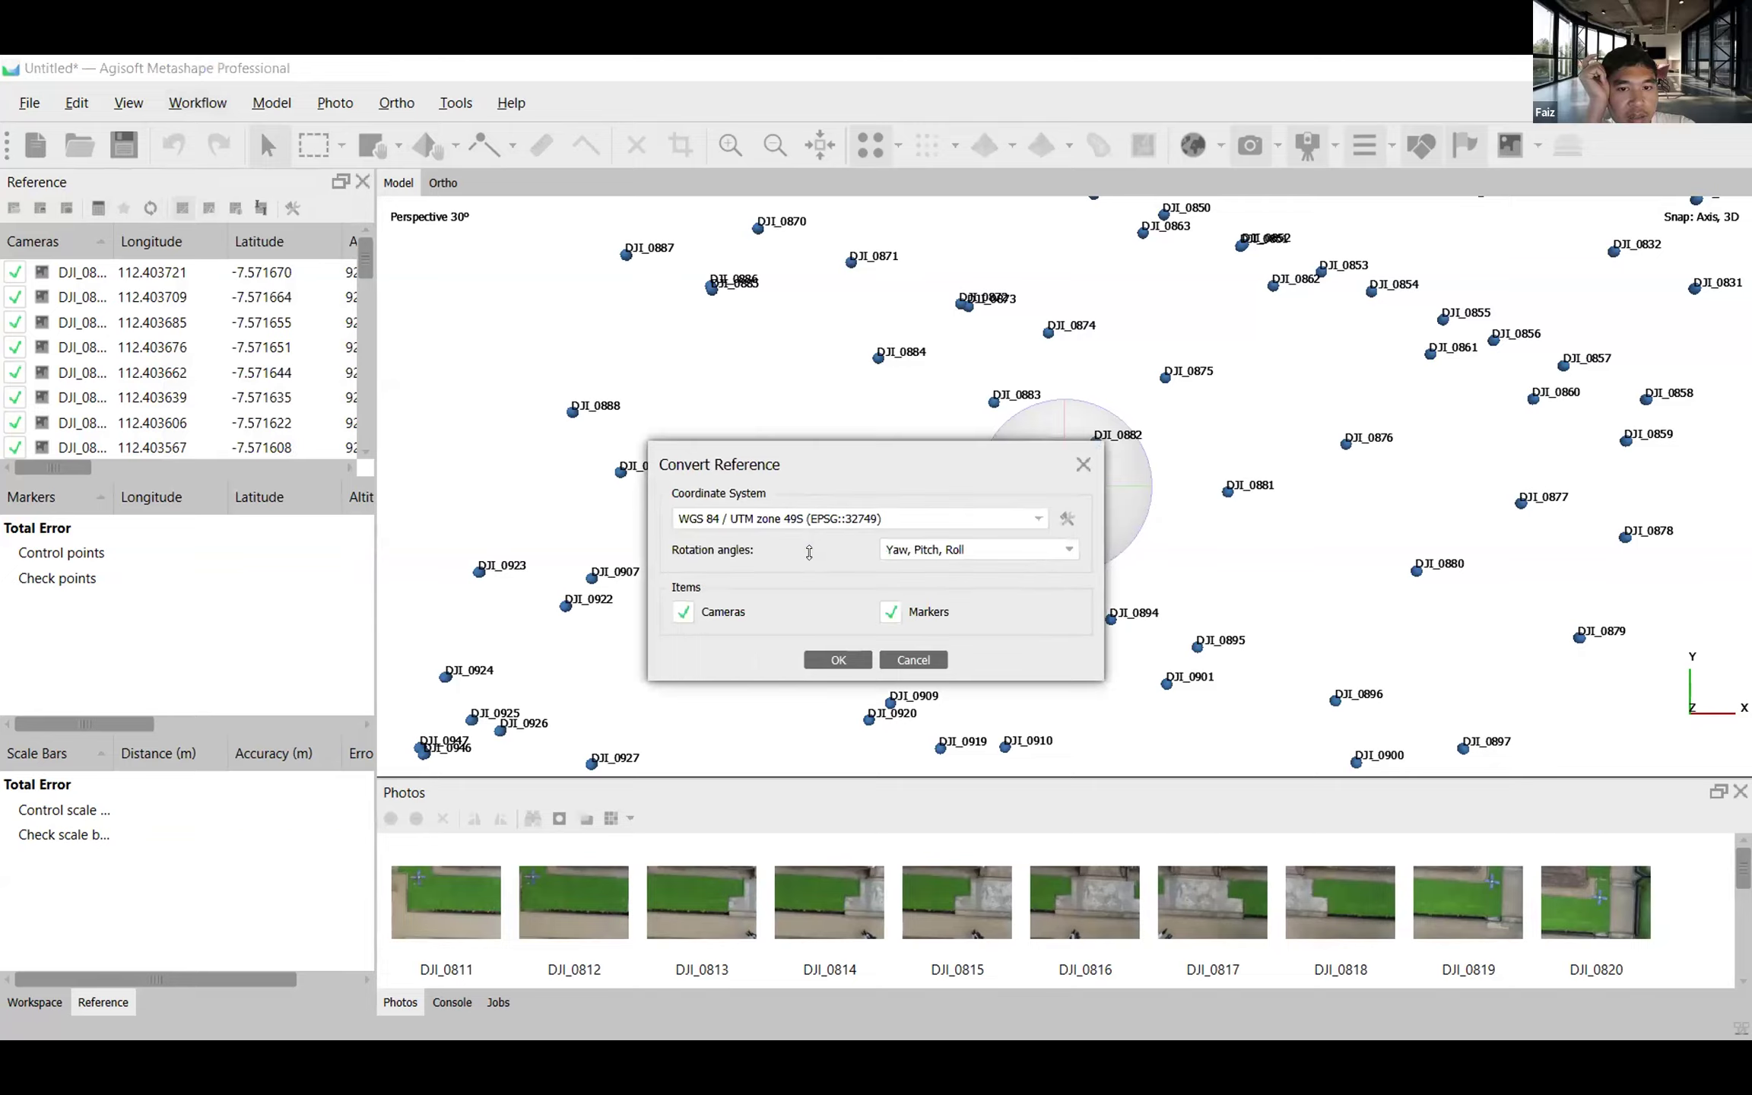
{"action": "left_click", "coordinate": [823, 656]}
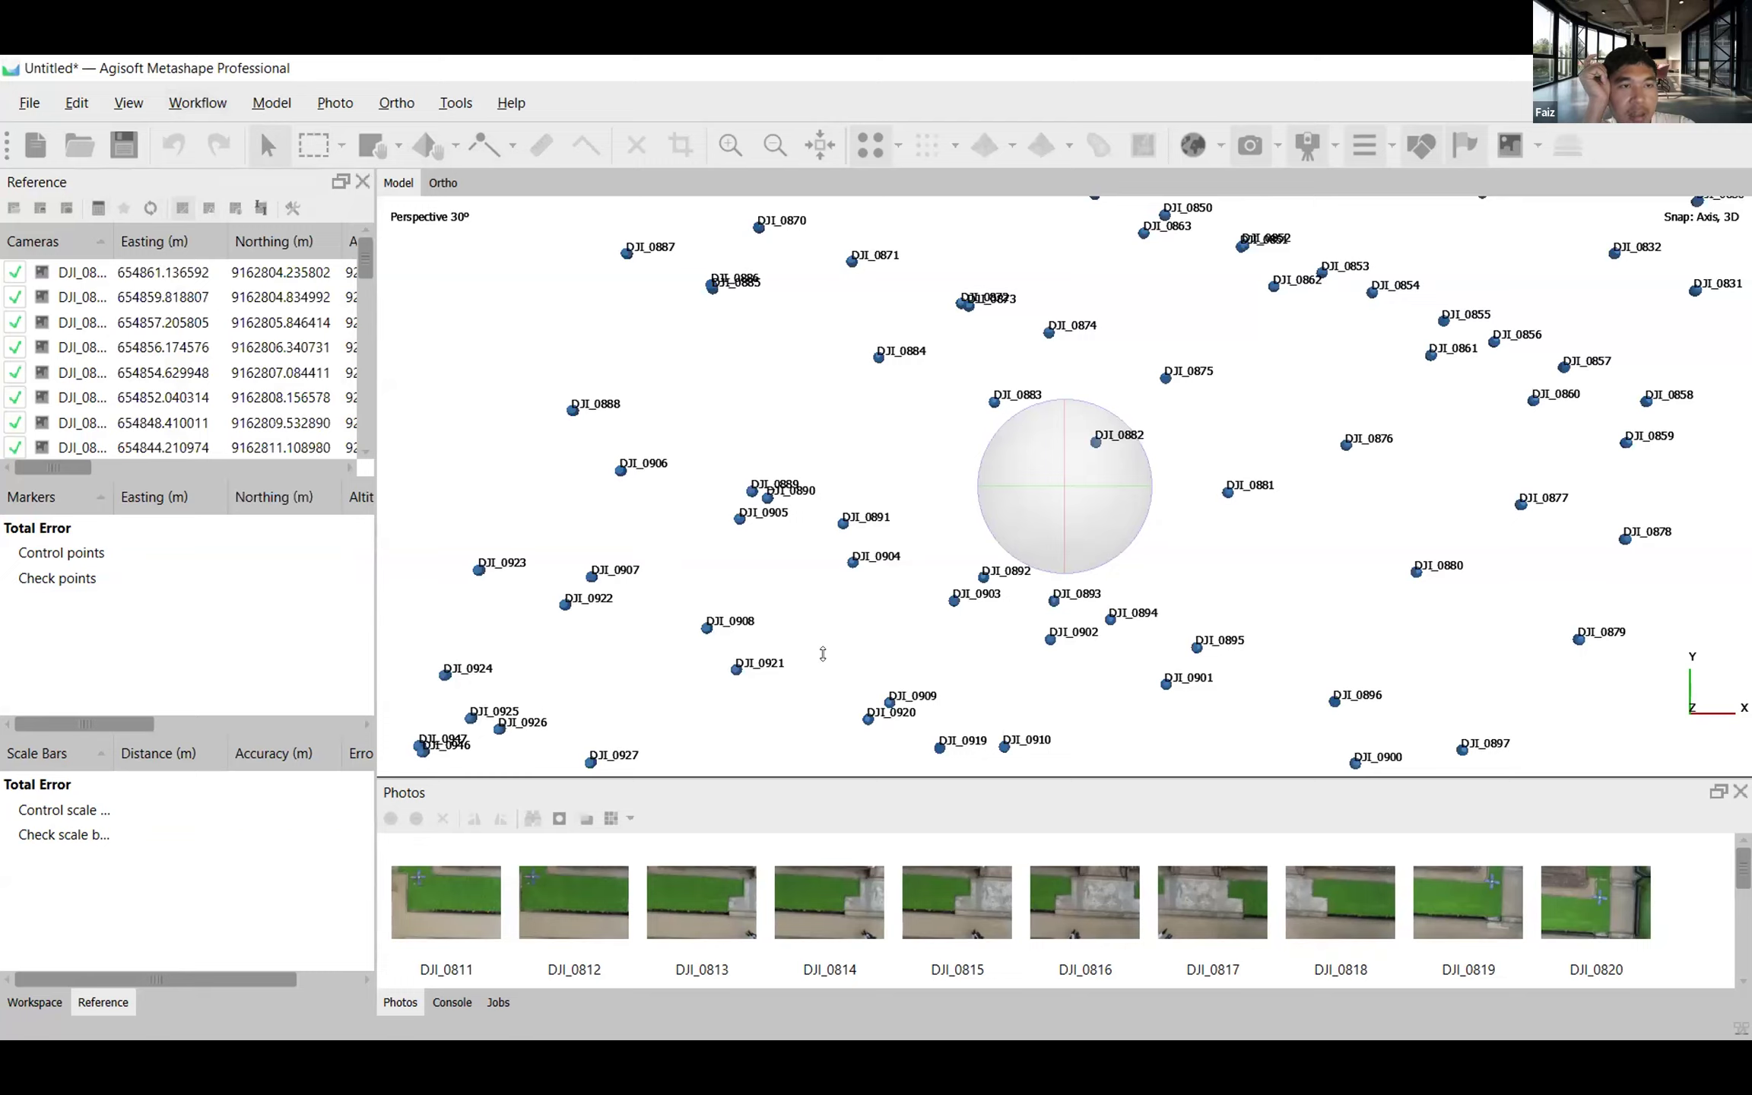
Open the Align Photos settings for the added drone photos.
{"action": "left_click", "coordinate": [206, 101]}
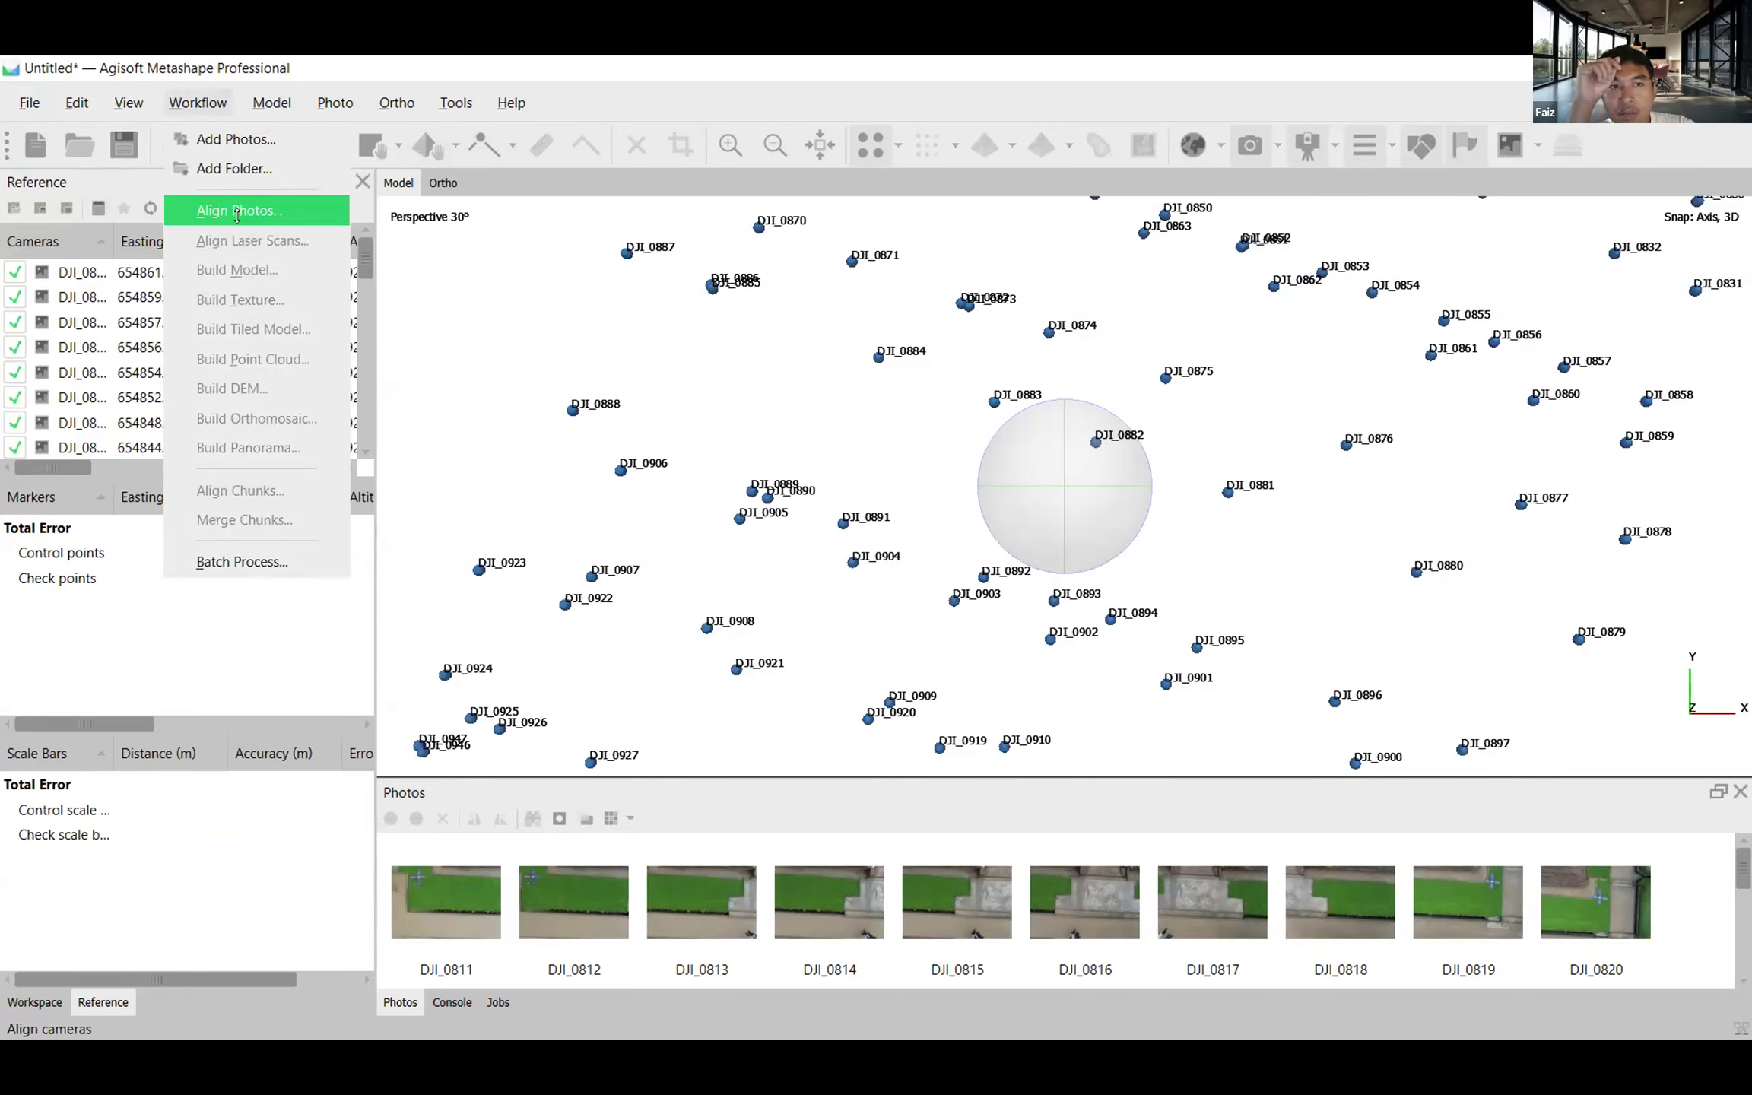
{"action": "left_click", "coordinate": [270, 212]}
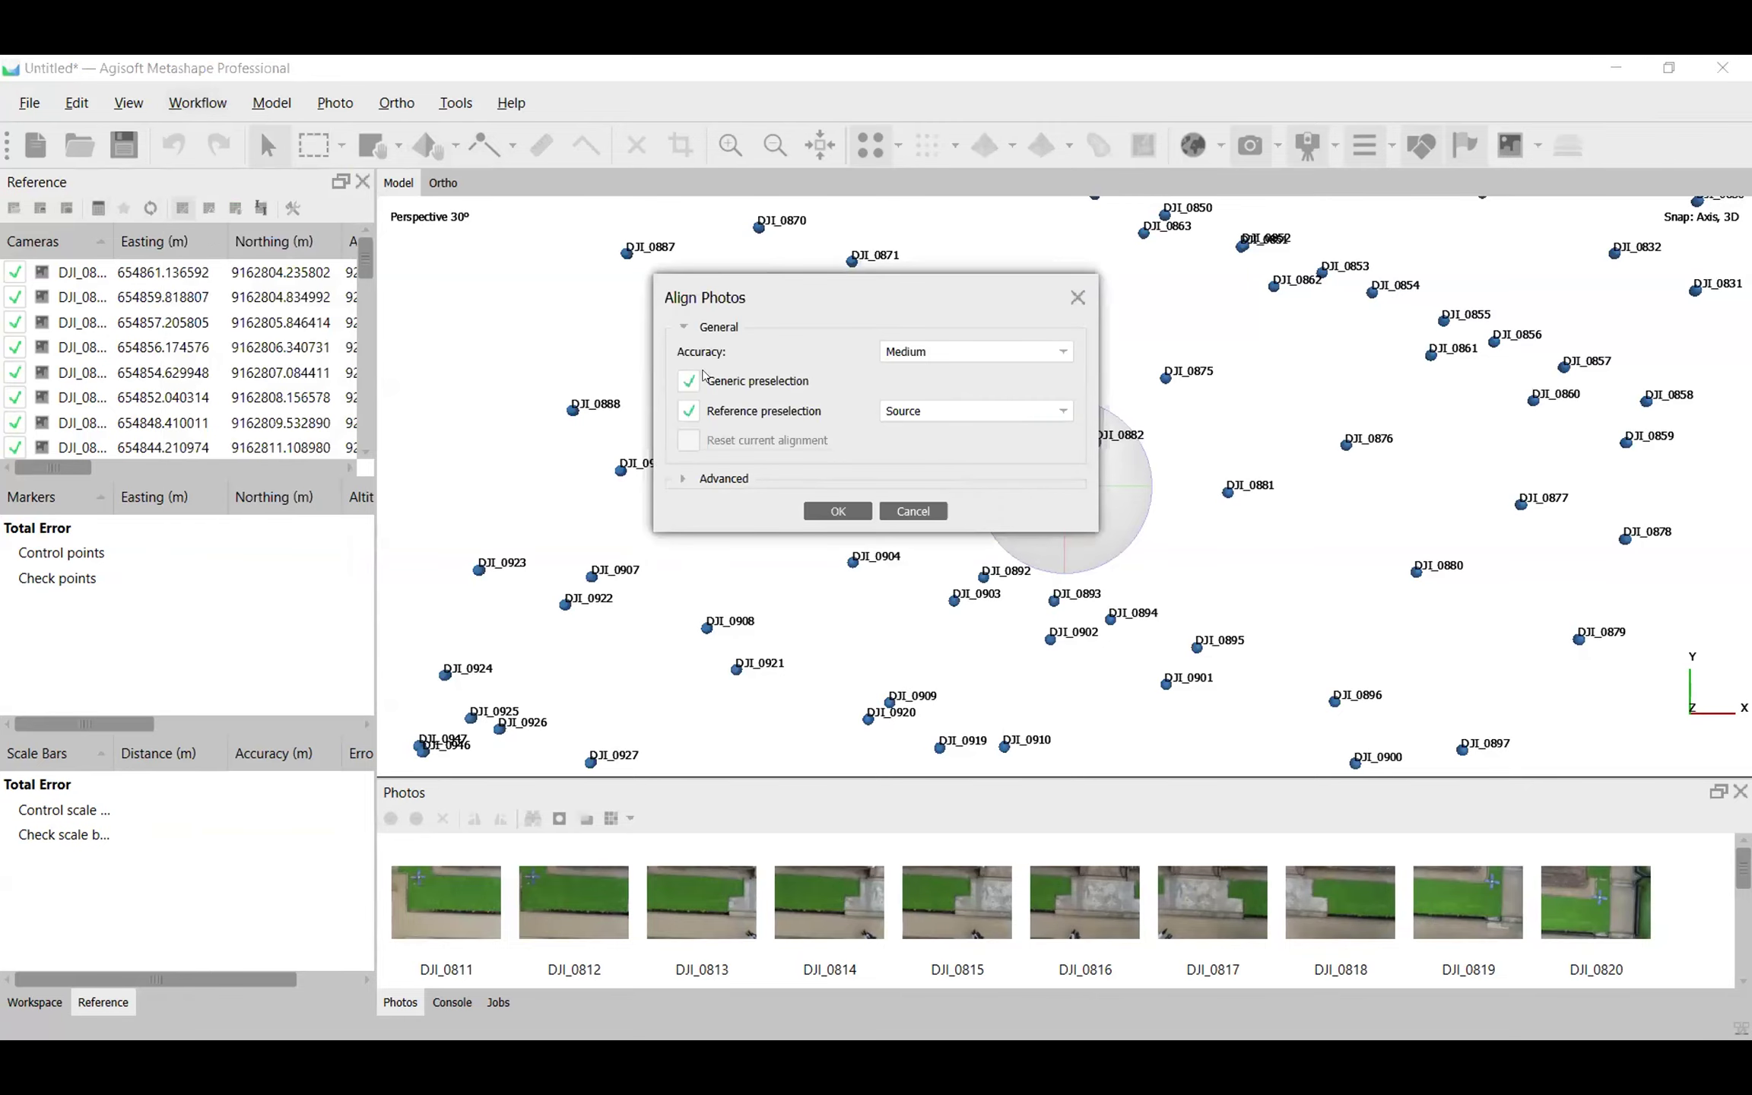
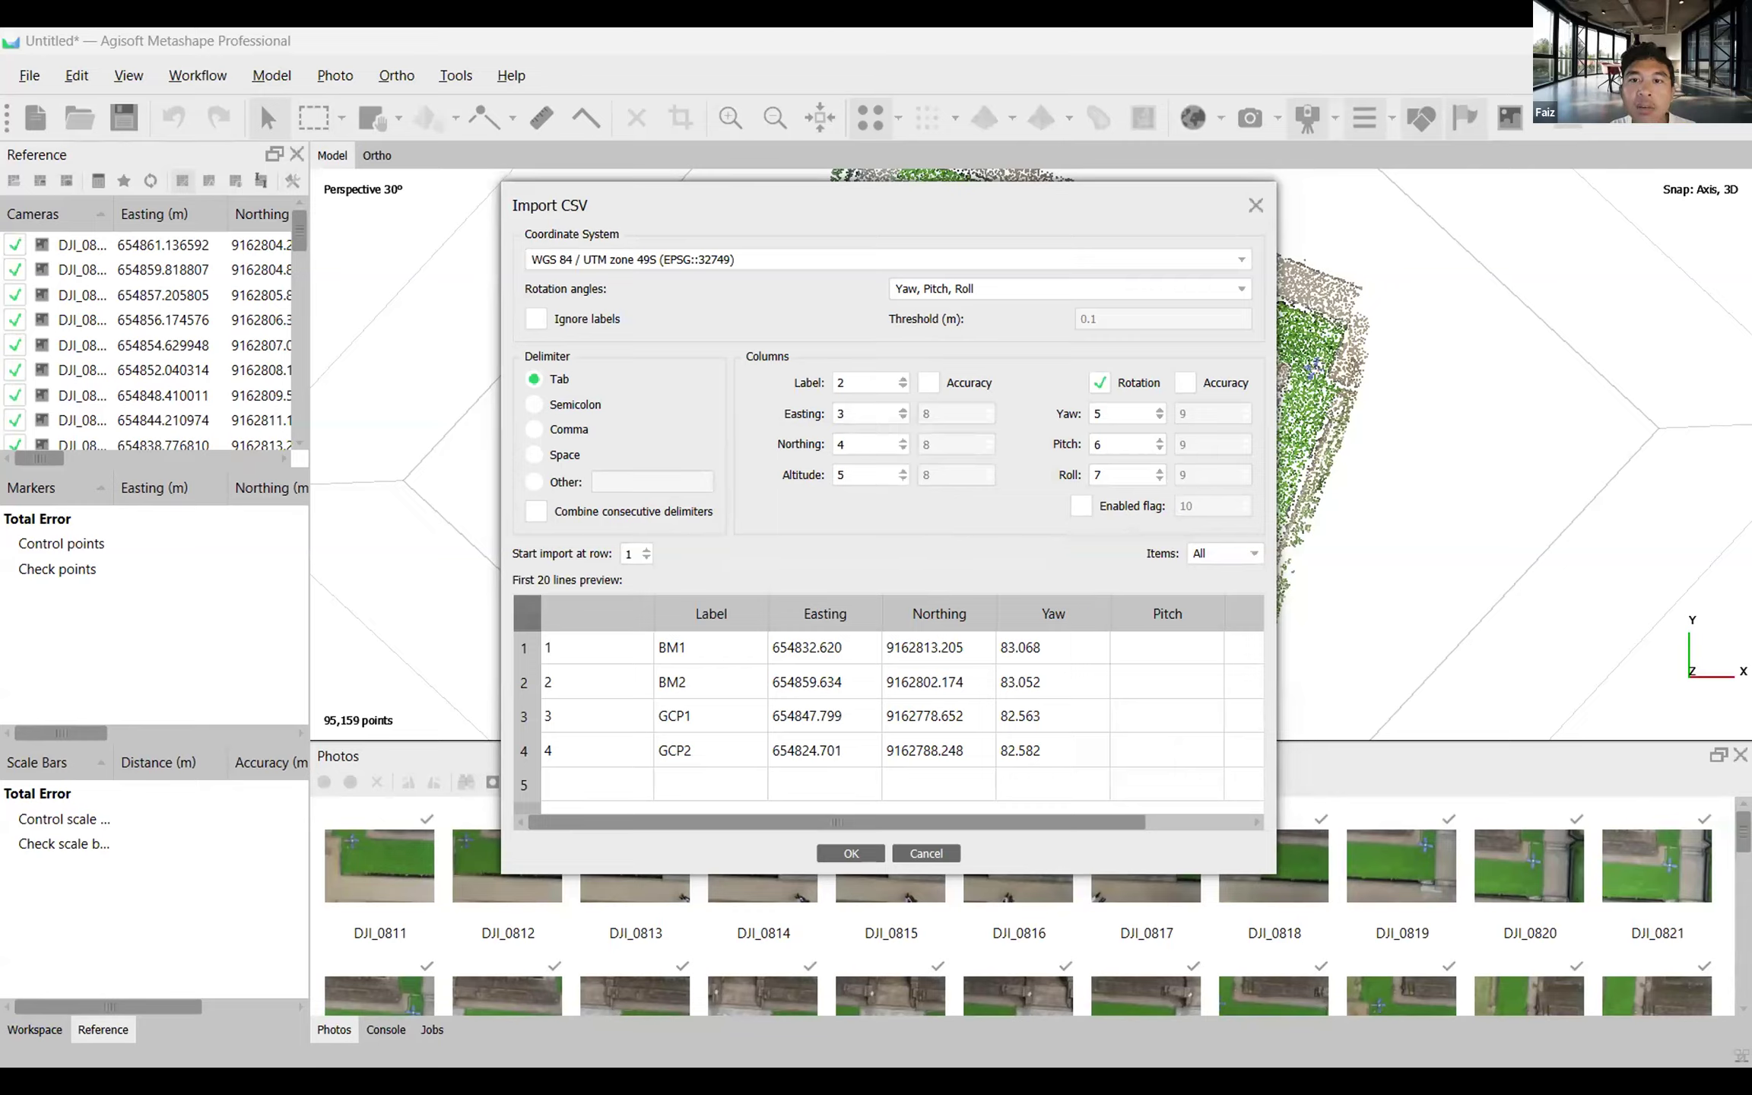
Import the marker coordinates from the tab-delimited CSV in WGS 84 / UTM zone 49S, with rotation disabled and import starting at row 1.
{"action": "left_click", "coordinate": [1100, 382]}
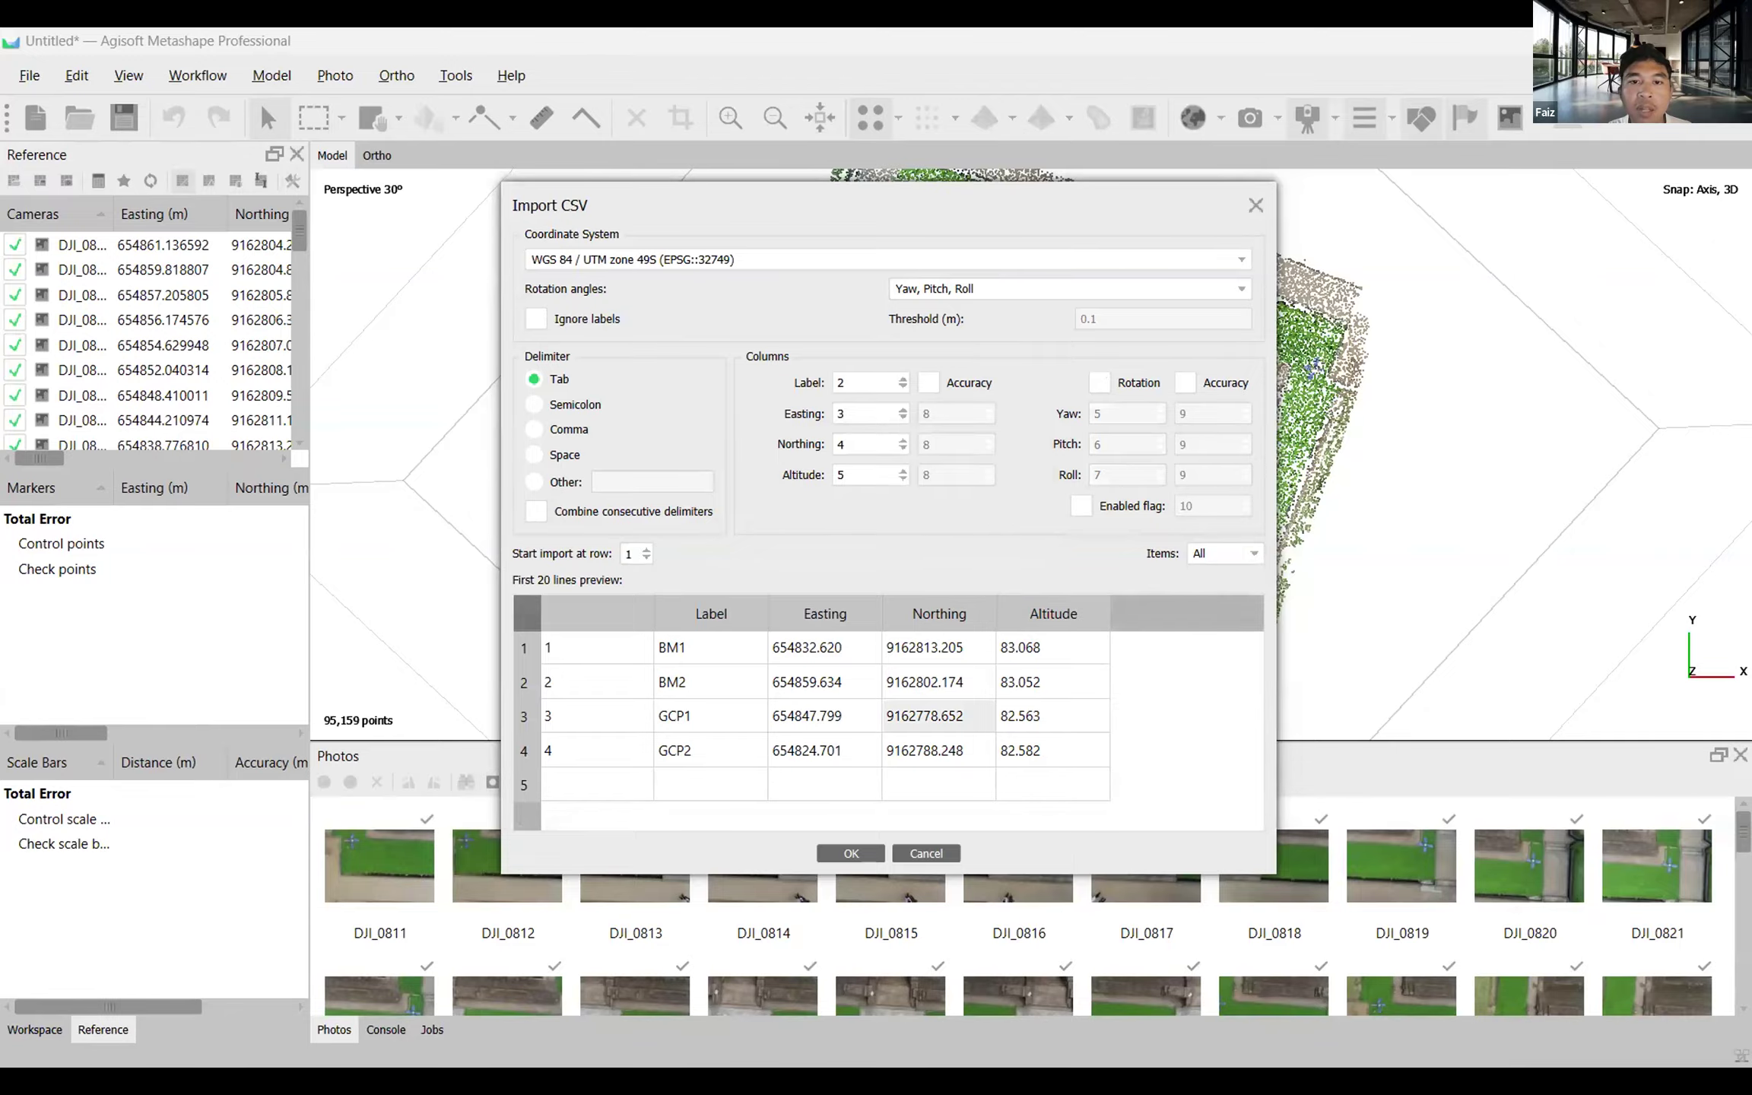
{"action": "left_click", "coordinate": [851, 853]}
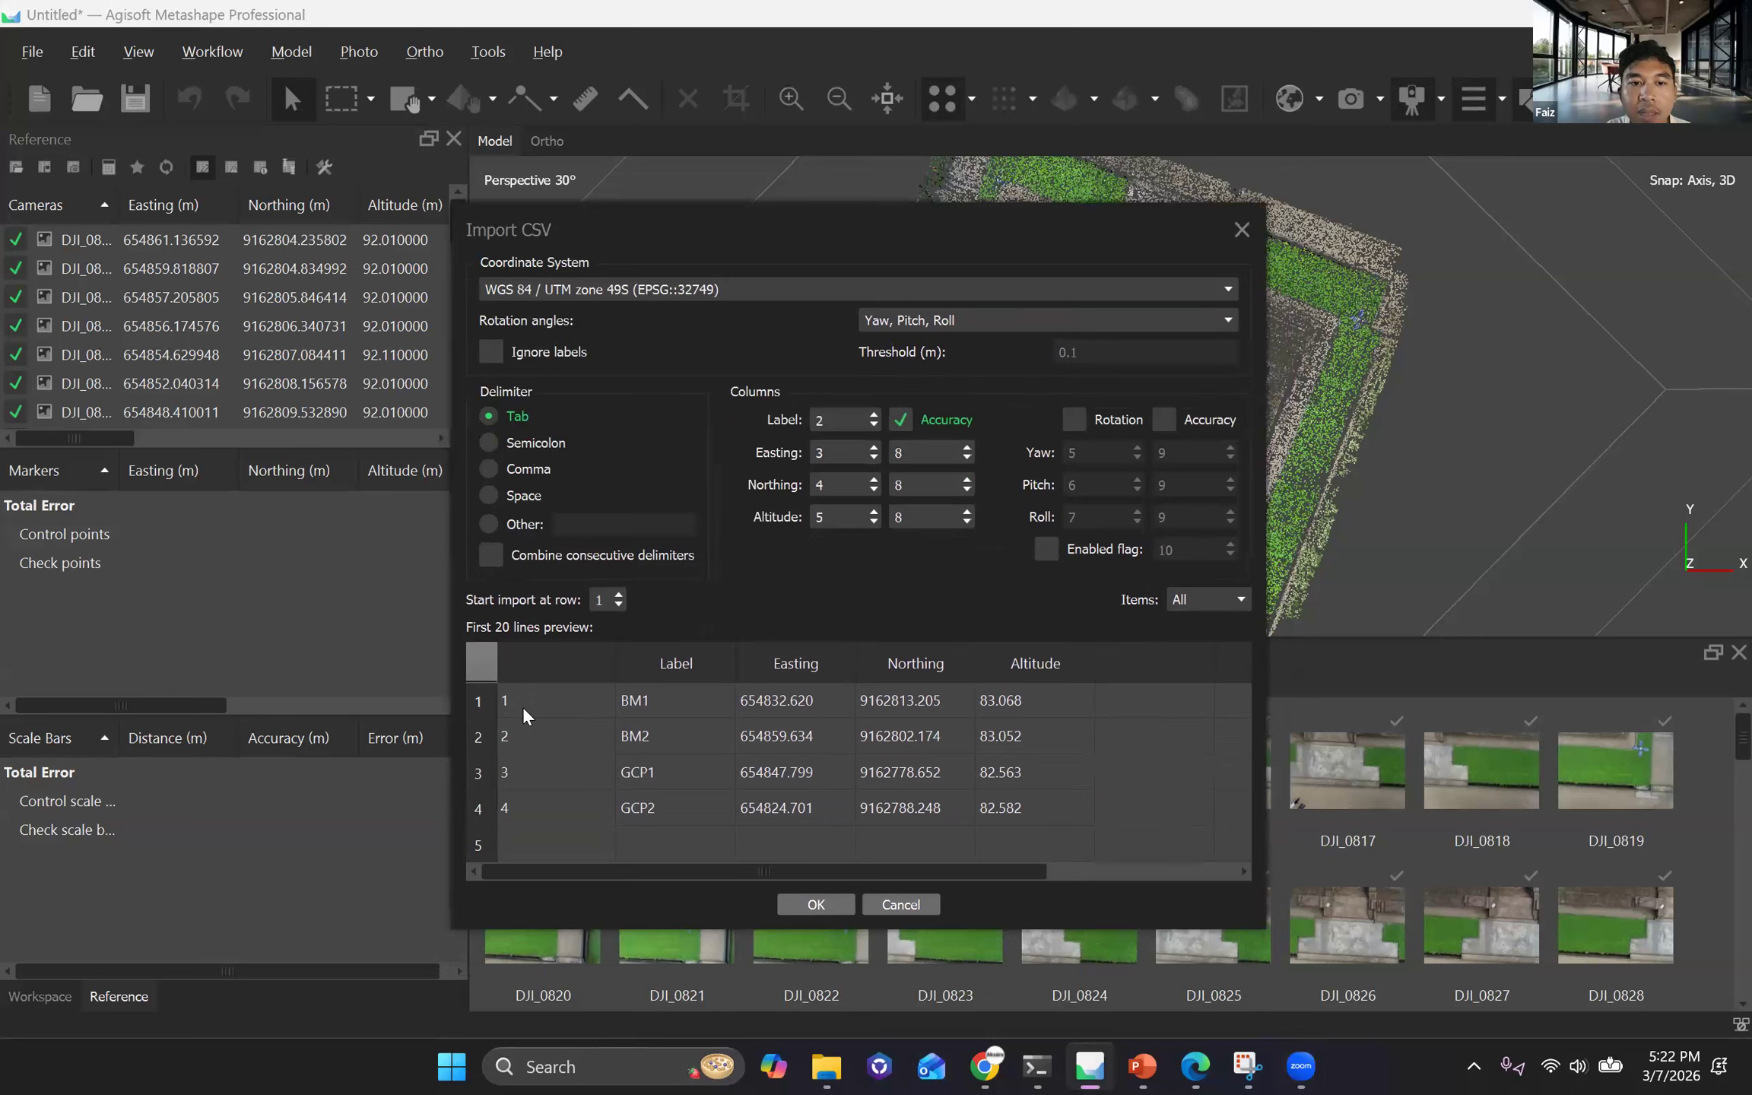
{"action": "double_click", "coordinate": [598, 601]}
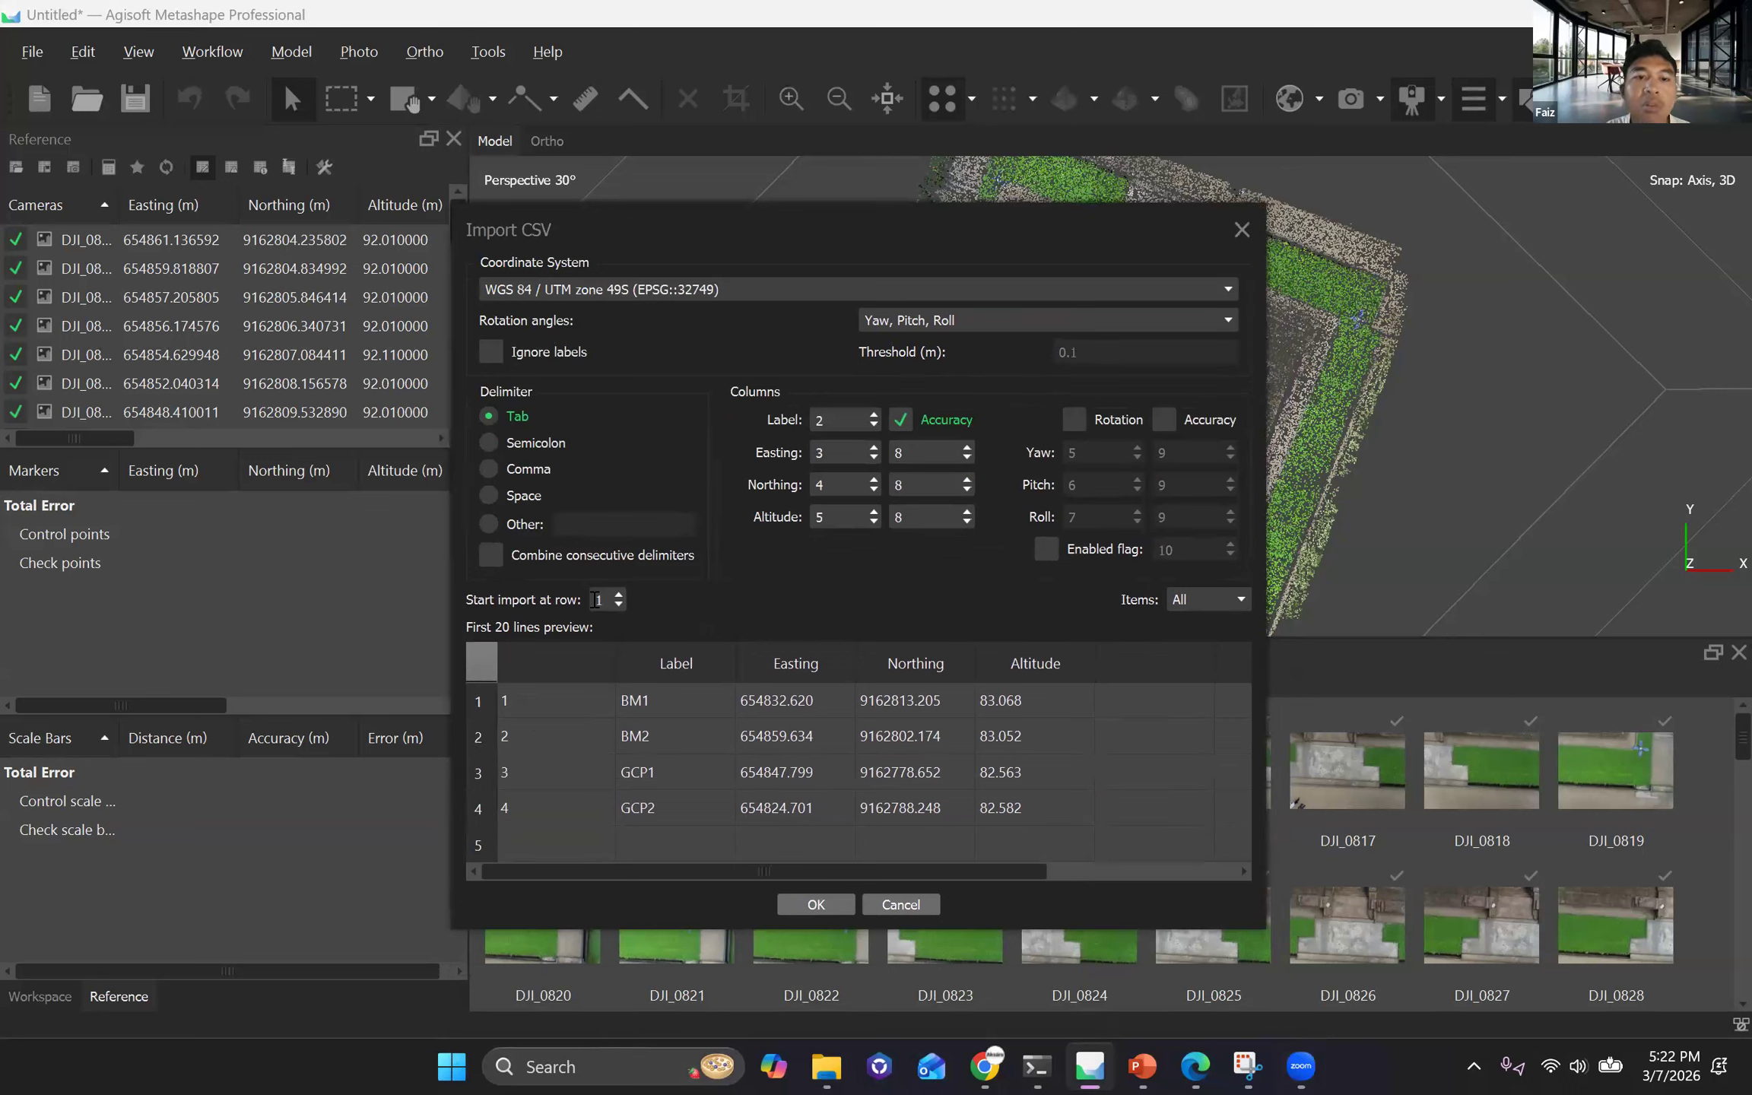
{"action": "left_click", "coordinate": [597, 601]}
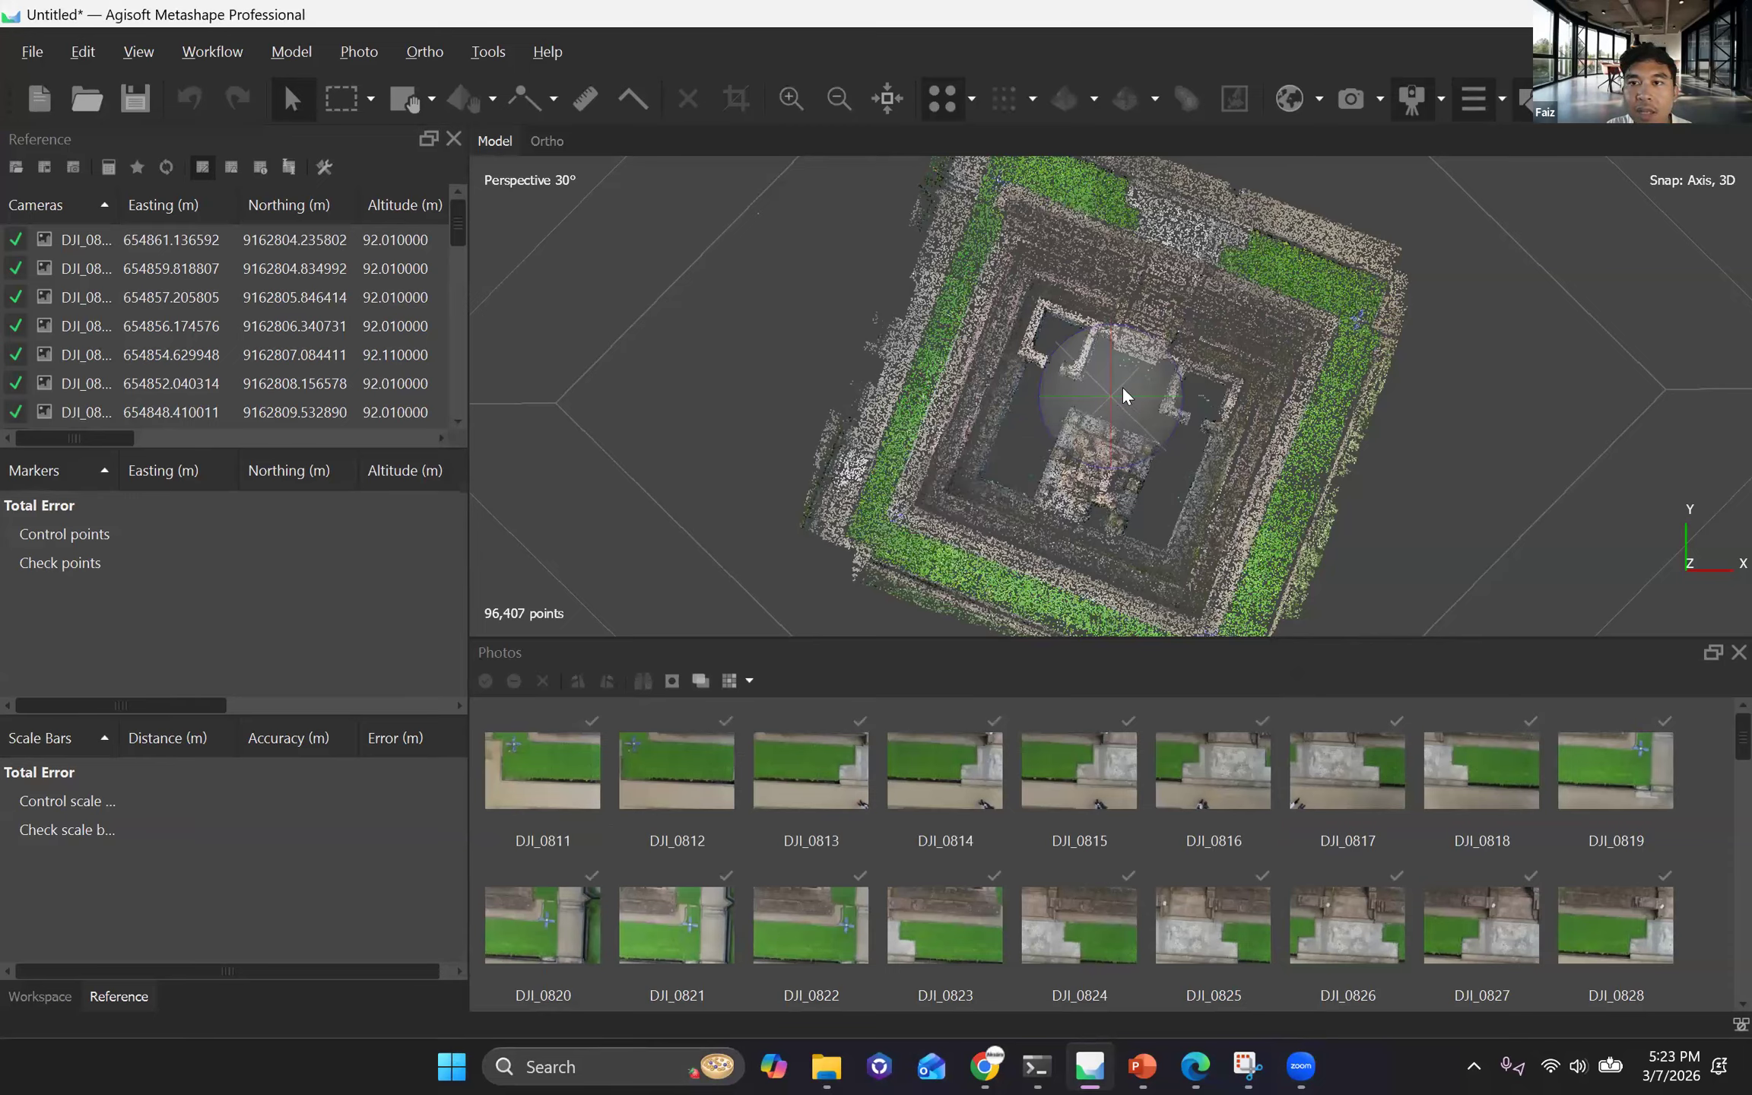
Examine the positions of the imported BM2 and GCP1 markers relative to their ground targets in the point cloud.
{"action": "scroll", "coordinate": [987, 350], "scroll_direction": "down", "scroll_amount": 3}
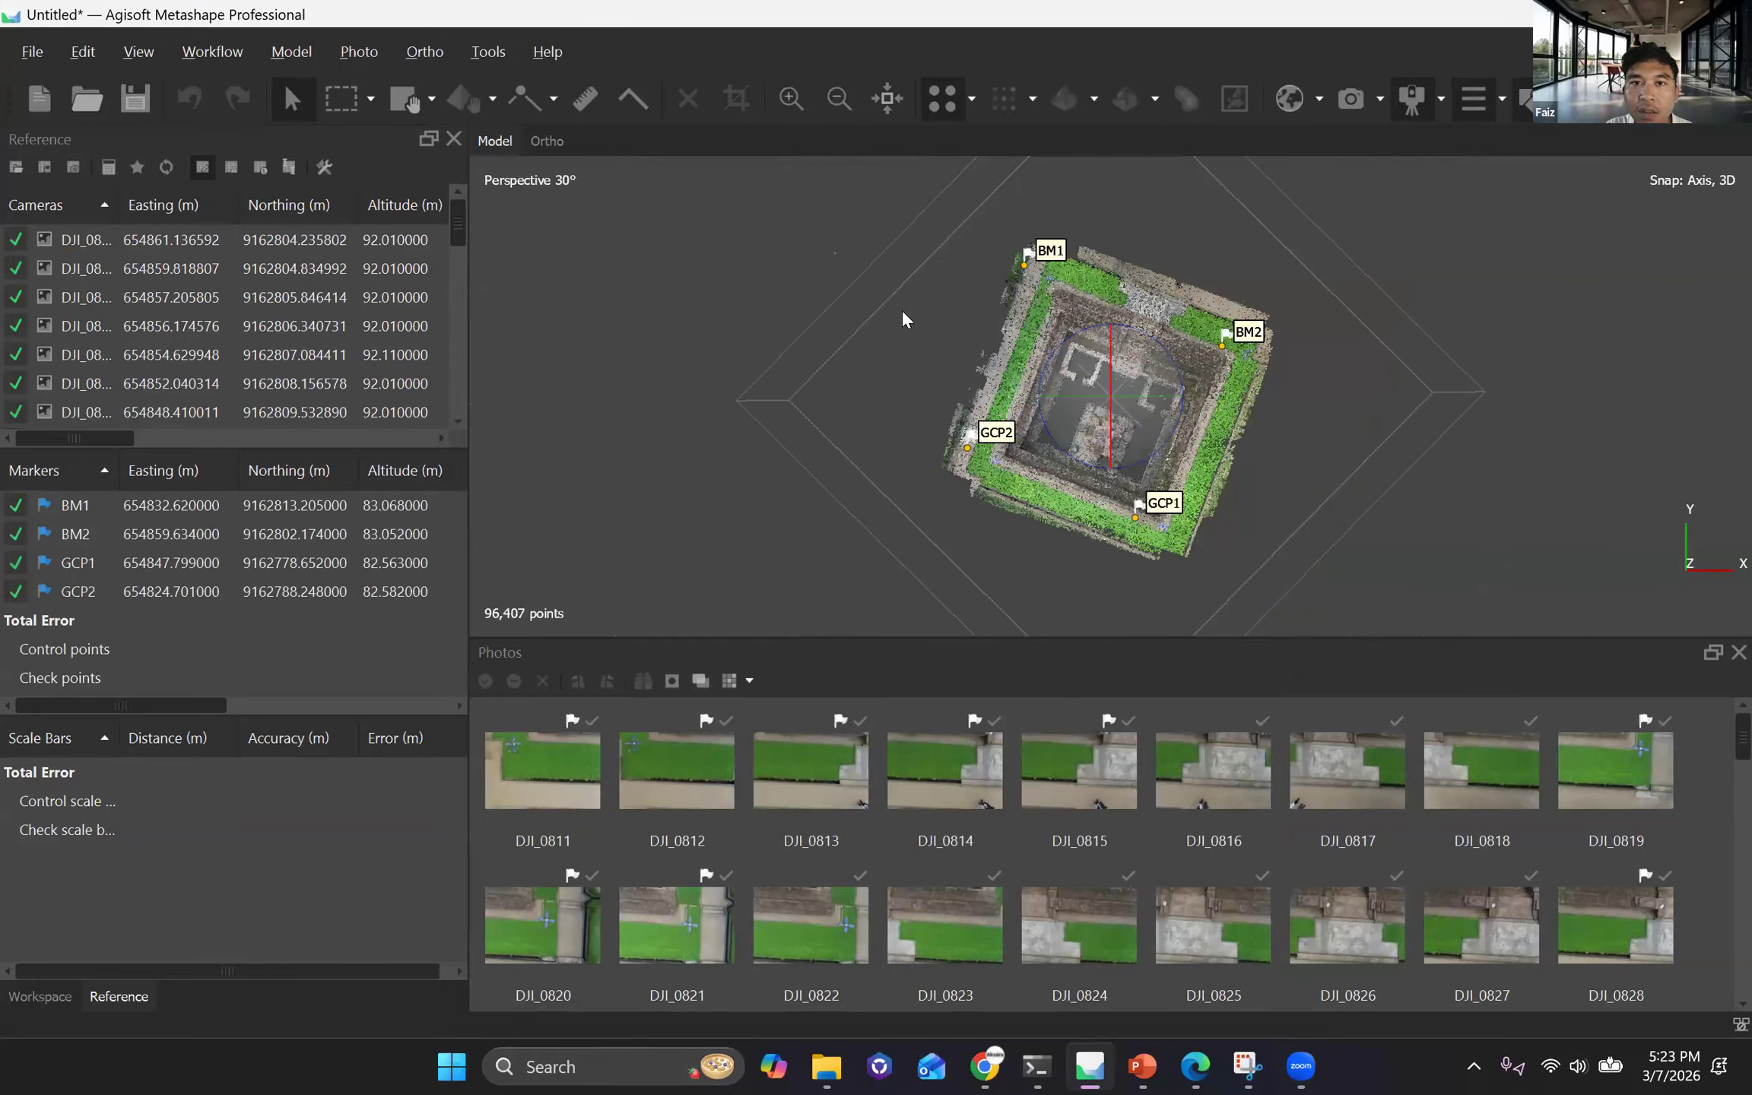
{"action": "scroll", "coordinate": [1090, 405], "scroll_direction": "up", "scroll_amount": 5}
{"action": "left_click_drag", "start_coordinate": [1118, 434], "coordinate": [1126, 355]}
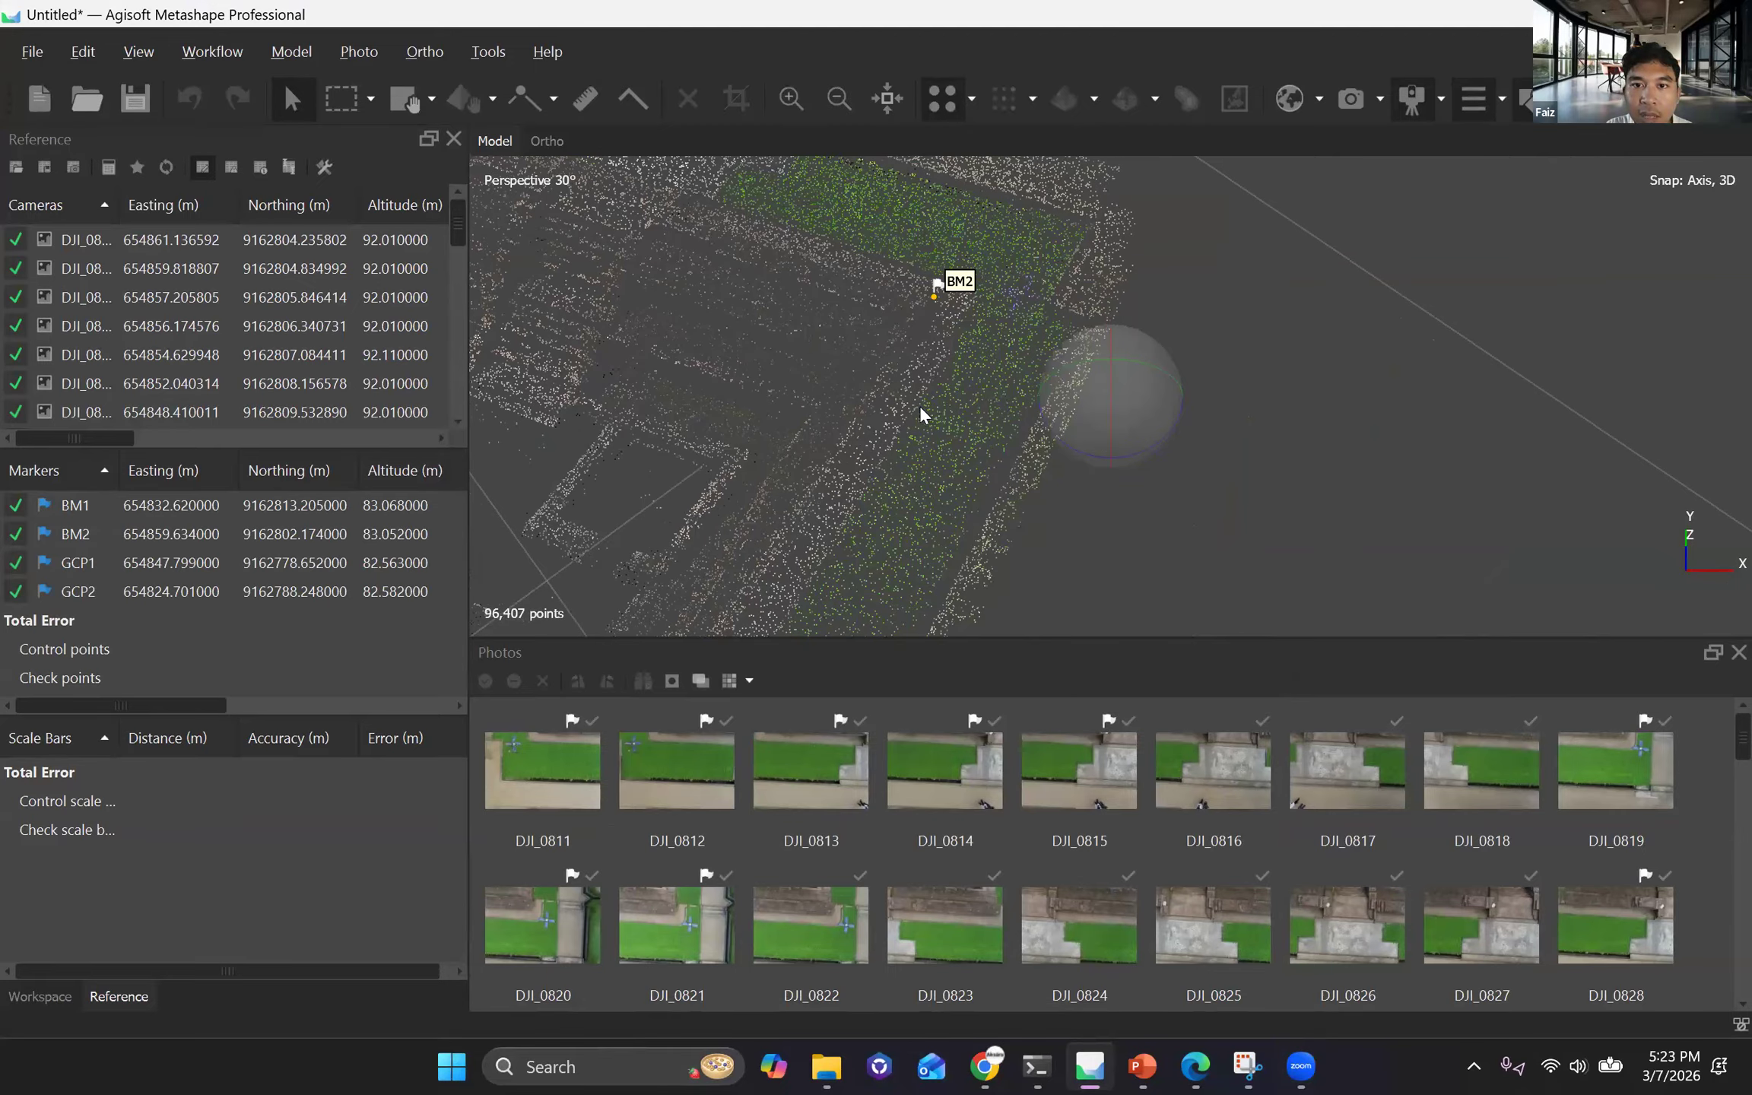
{"action": "left_click_drag", "start_coordinate": [1062, 476], "coordinate": [984, 380]}
{"action": "left_click_drag", "start_coordinate": [1064, 325], "coordinate": [920, 389]}
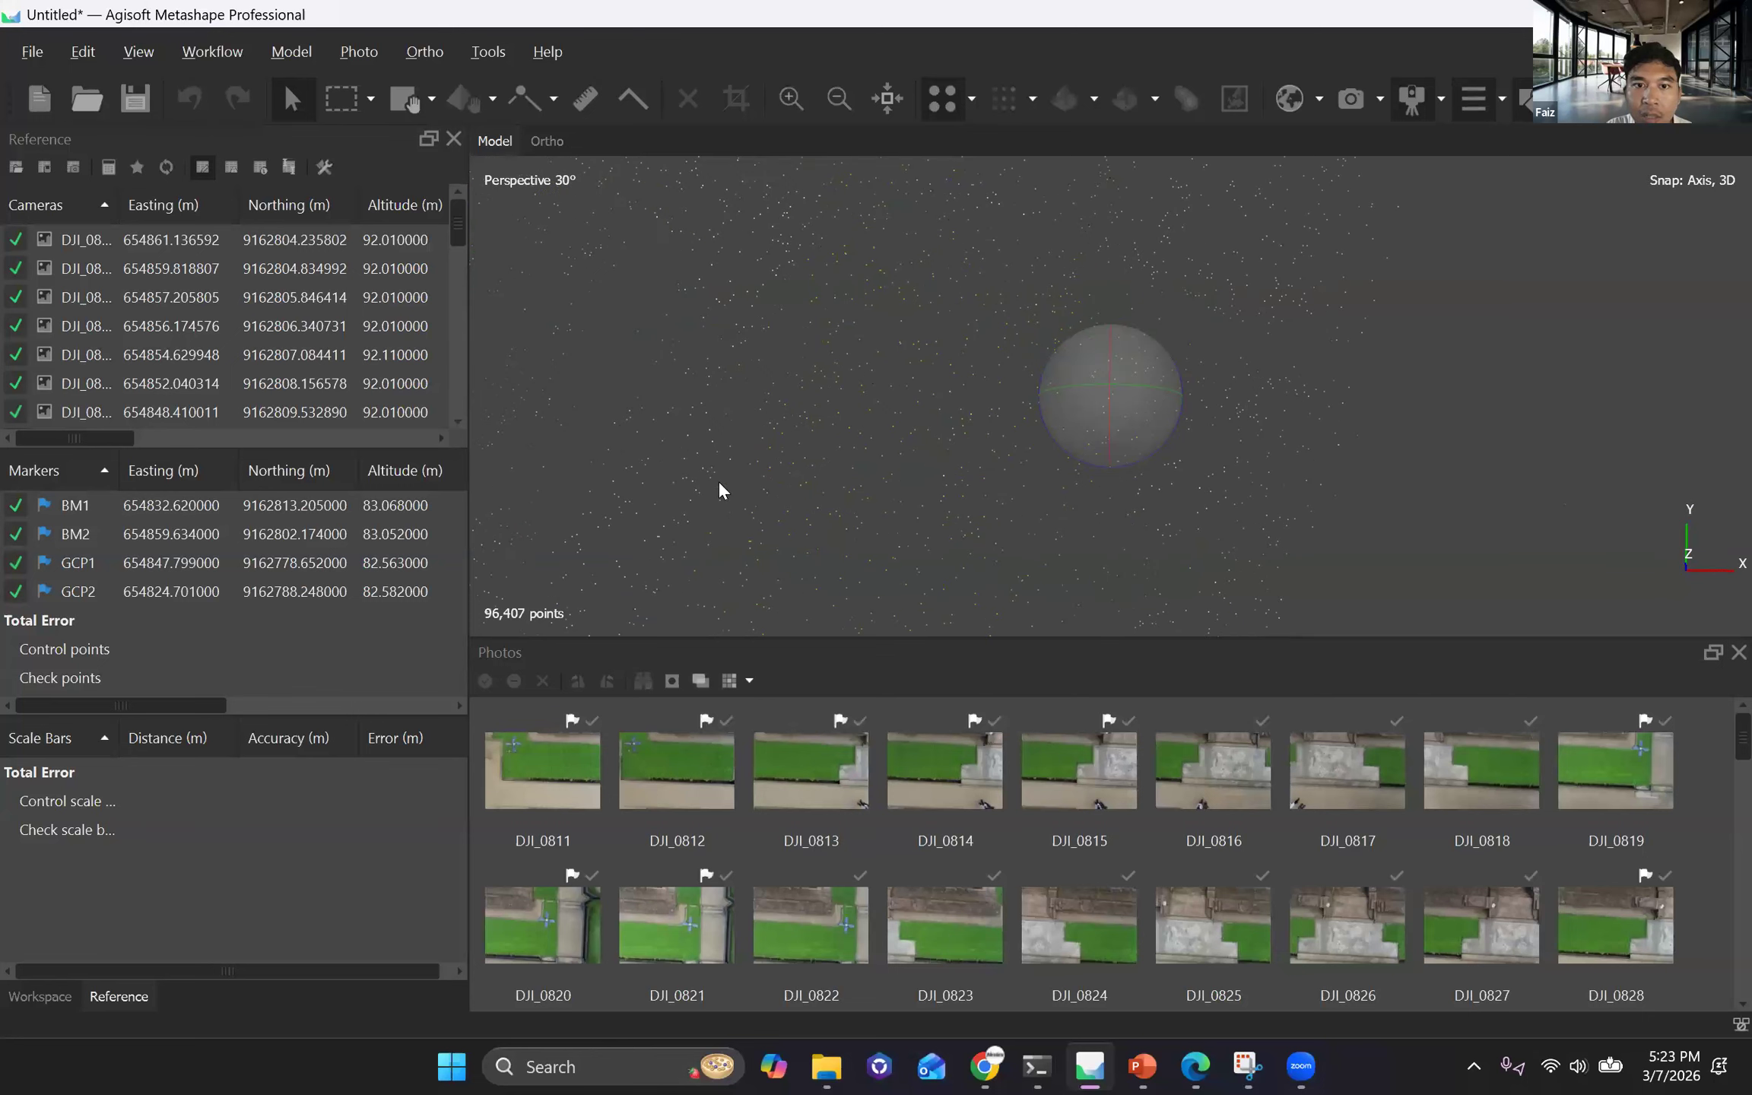
{"action": "scroll", "coordinate": [791, 492], "scroll_direction": "down", "scroll_amount": 5}
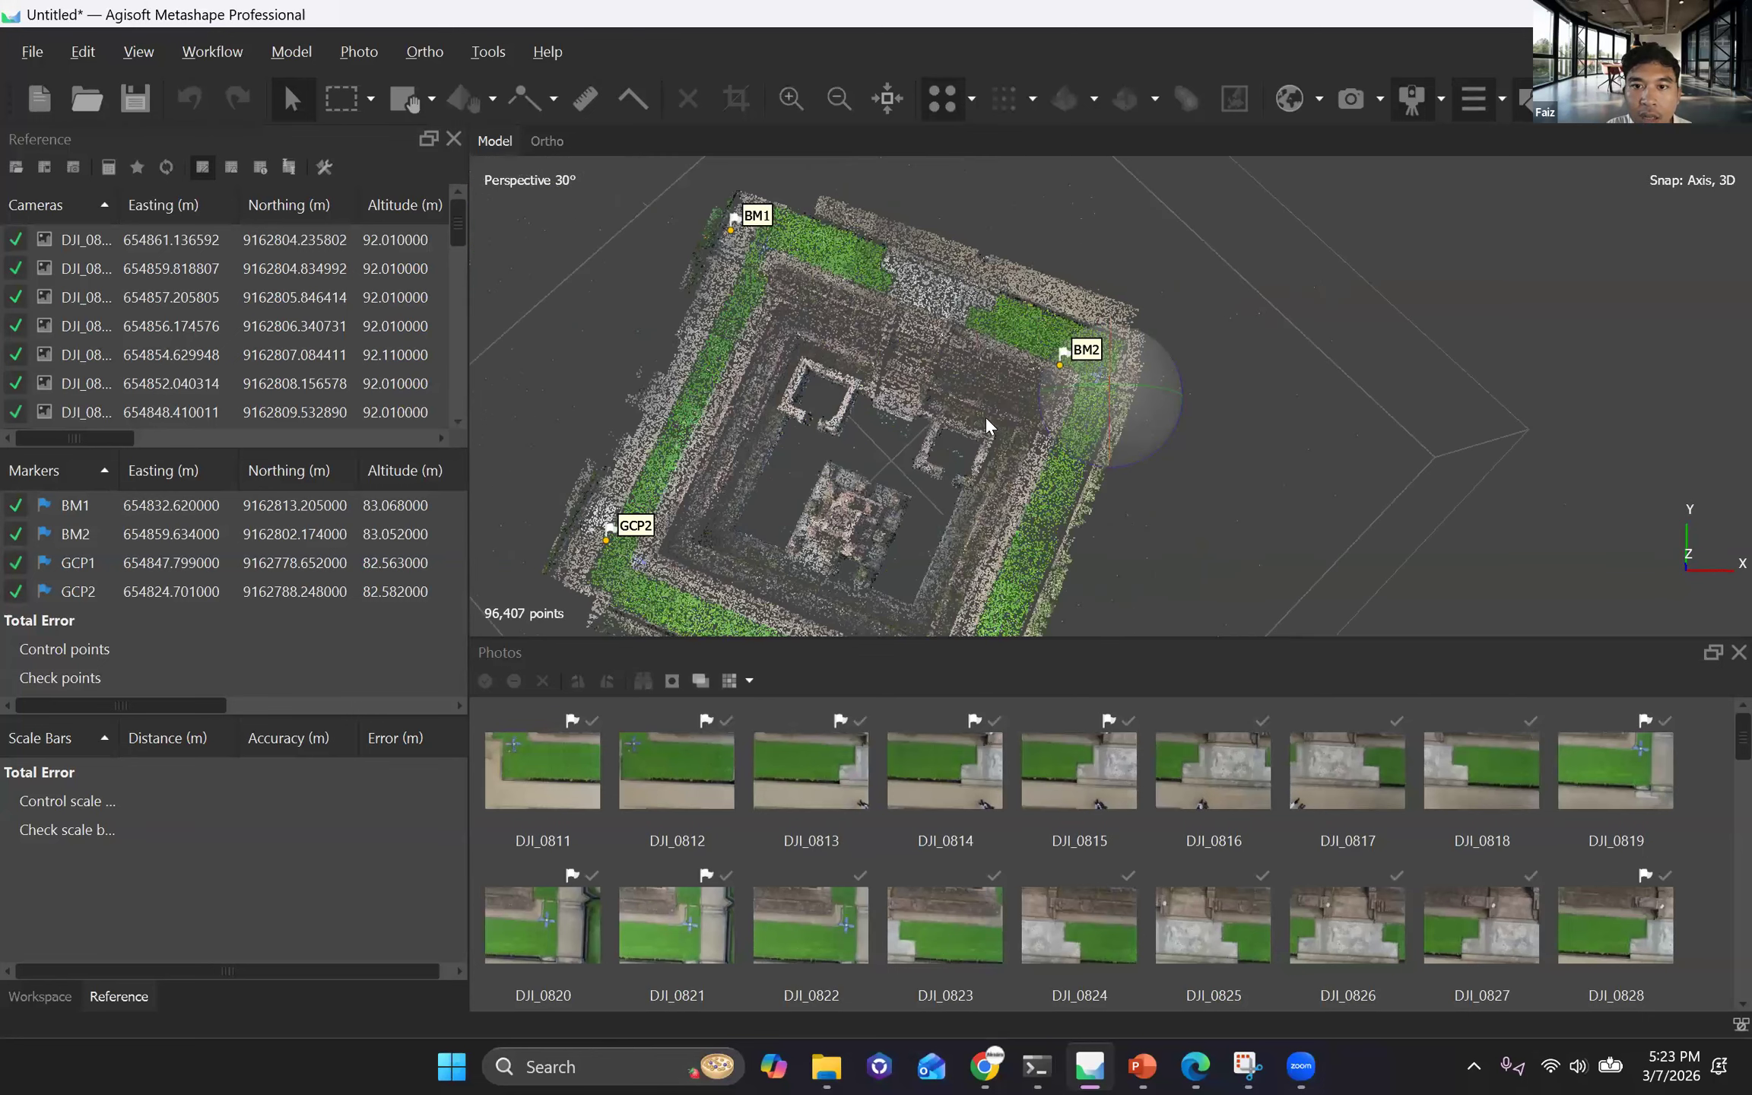
{"action": "scroll", "coordinate": [973, 403], "scroll_direction": "up", "scroll_amount": 5}
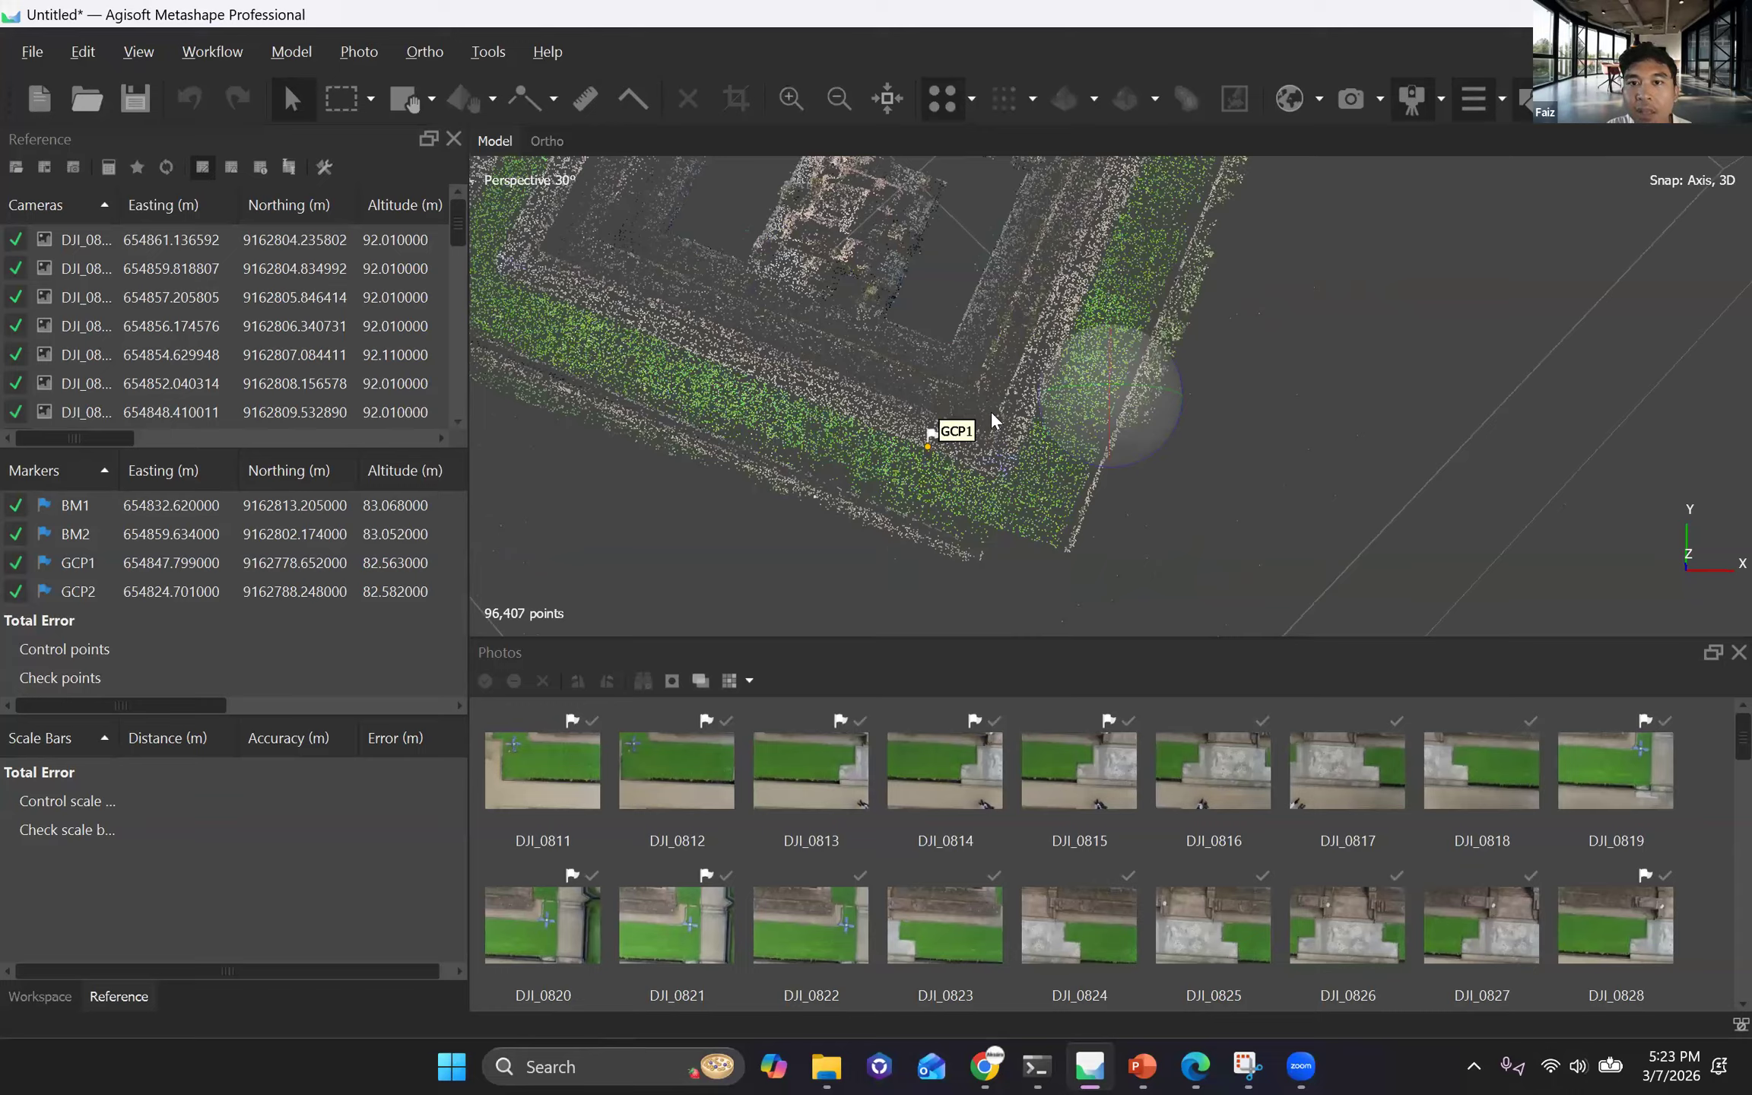
{"action": "scroll", "coordinate": [970, 423], "scroll_direction": "up", "scroll_amount": 3}
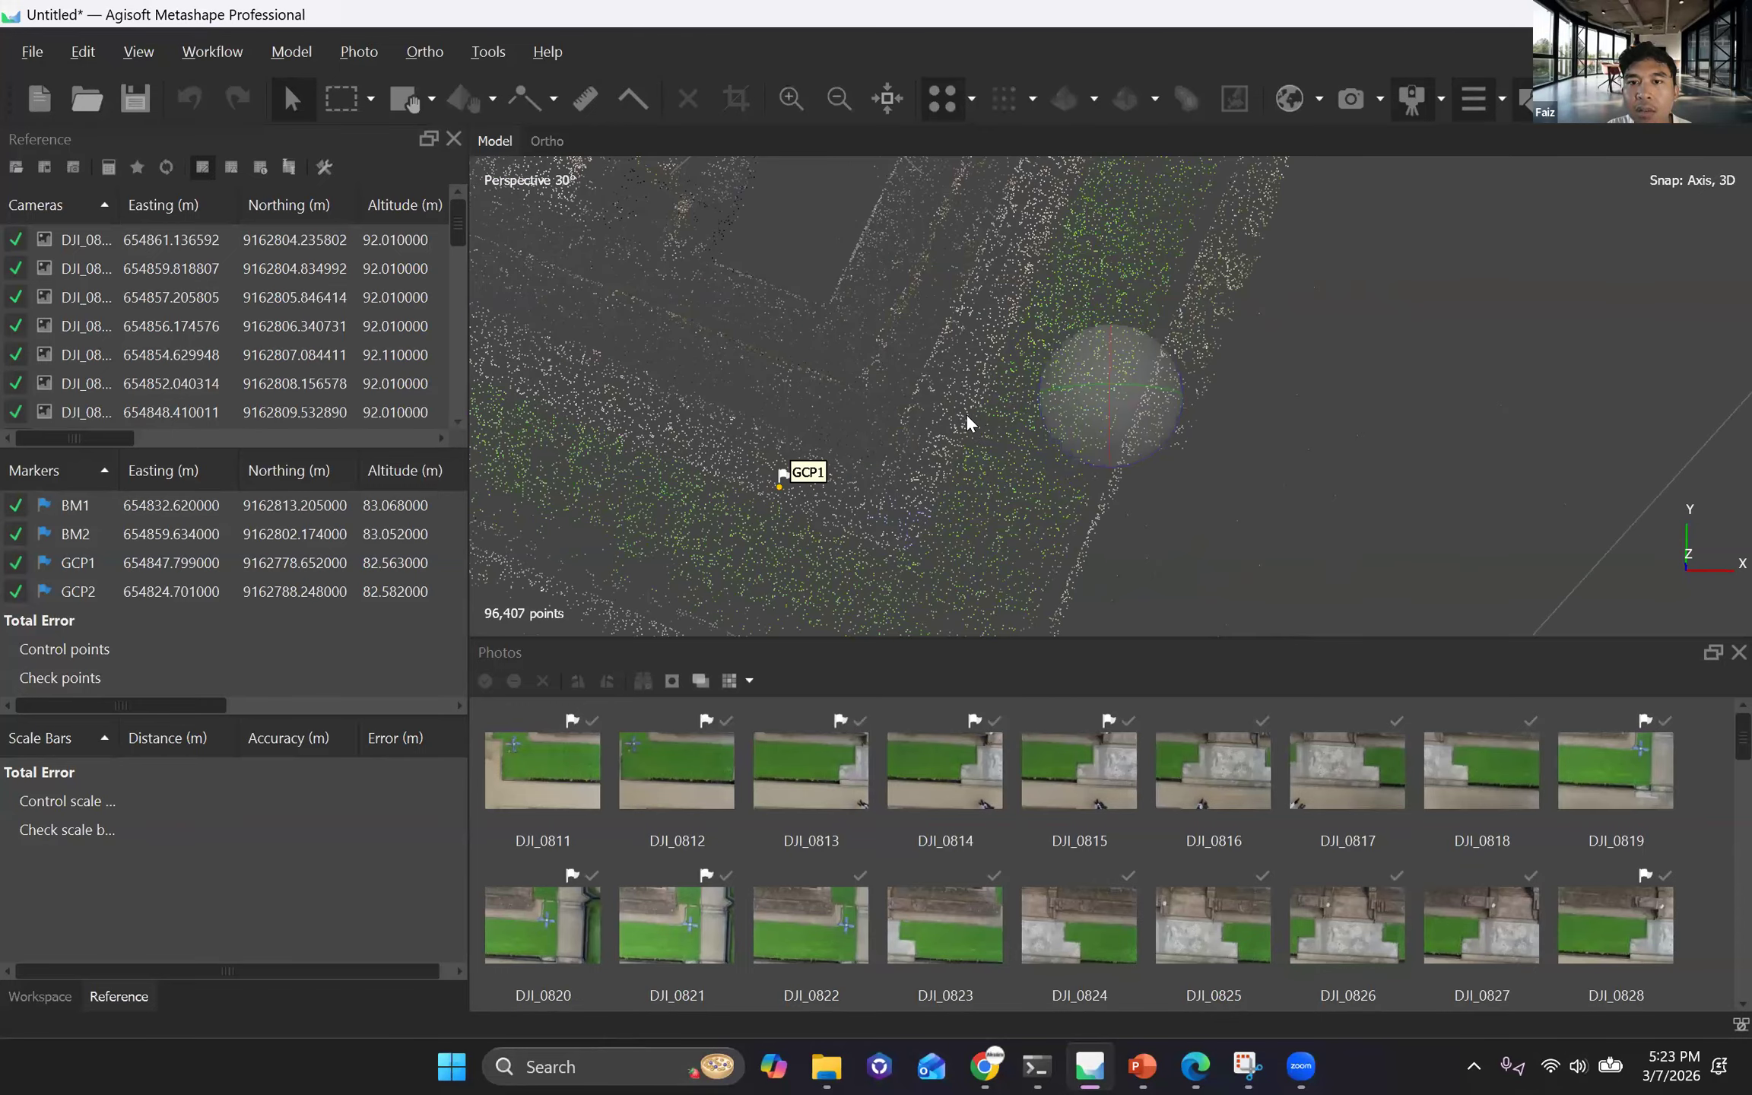
{"action": "scroll", "coordinate": [970, 422], "scroll_direction": "up", "scroll_amount": 2}
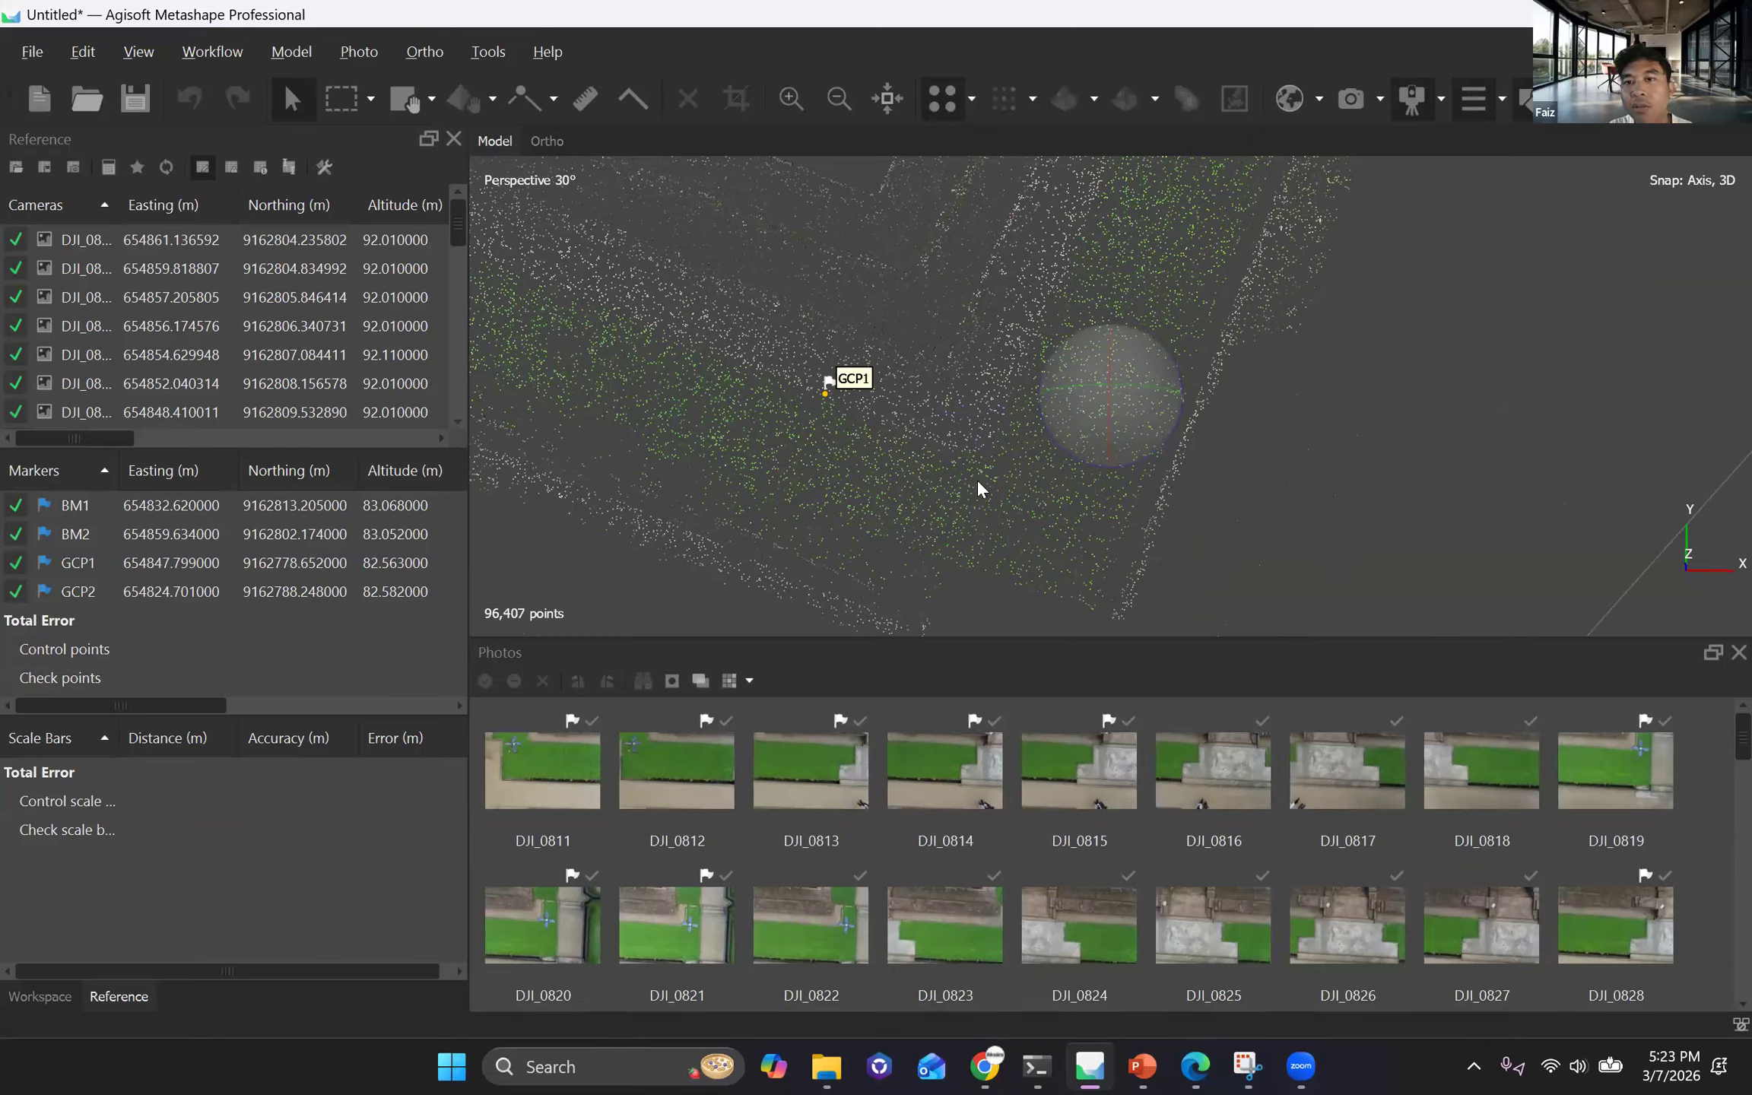
{"action": "mouse_move", "coordinate": [962, 558]}
{"action": "left_mouse_down"}
{"action": "mouse_move", "coordinate": [966, 582]}
{"action": "mouse_move", "coordinate": [970, 526]}
{"action": "left_mouse_up"}
{"action": "scroll", "coordinate": [981, 530], "scroll_direction": "down", "scroll_amount": 2}
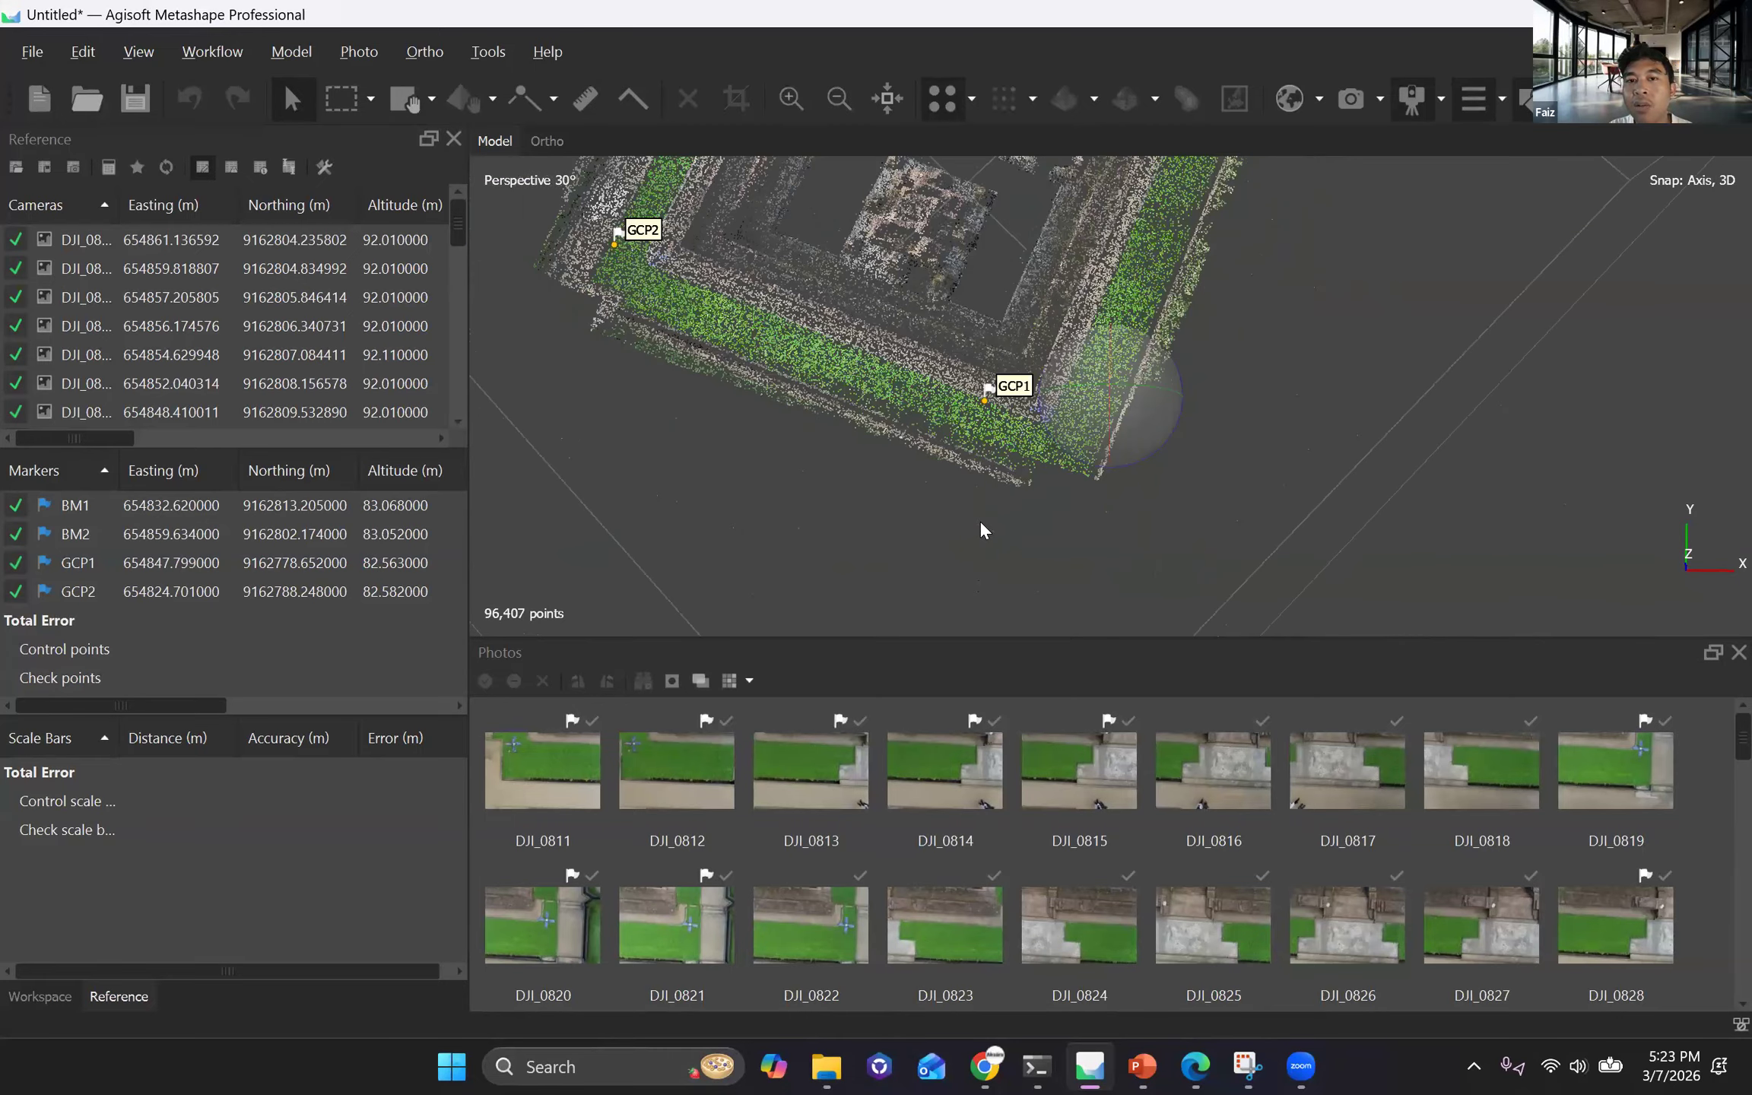
{"action": "left_click_drag", "start_coordinate": [980, 519], "coordinate": [980, 522]}
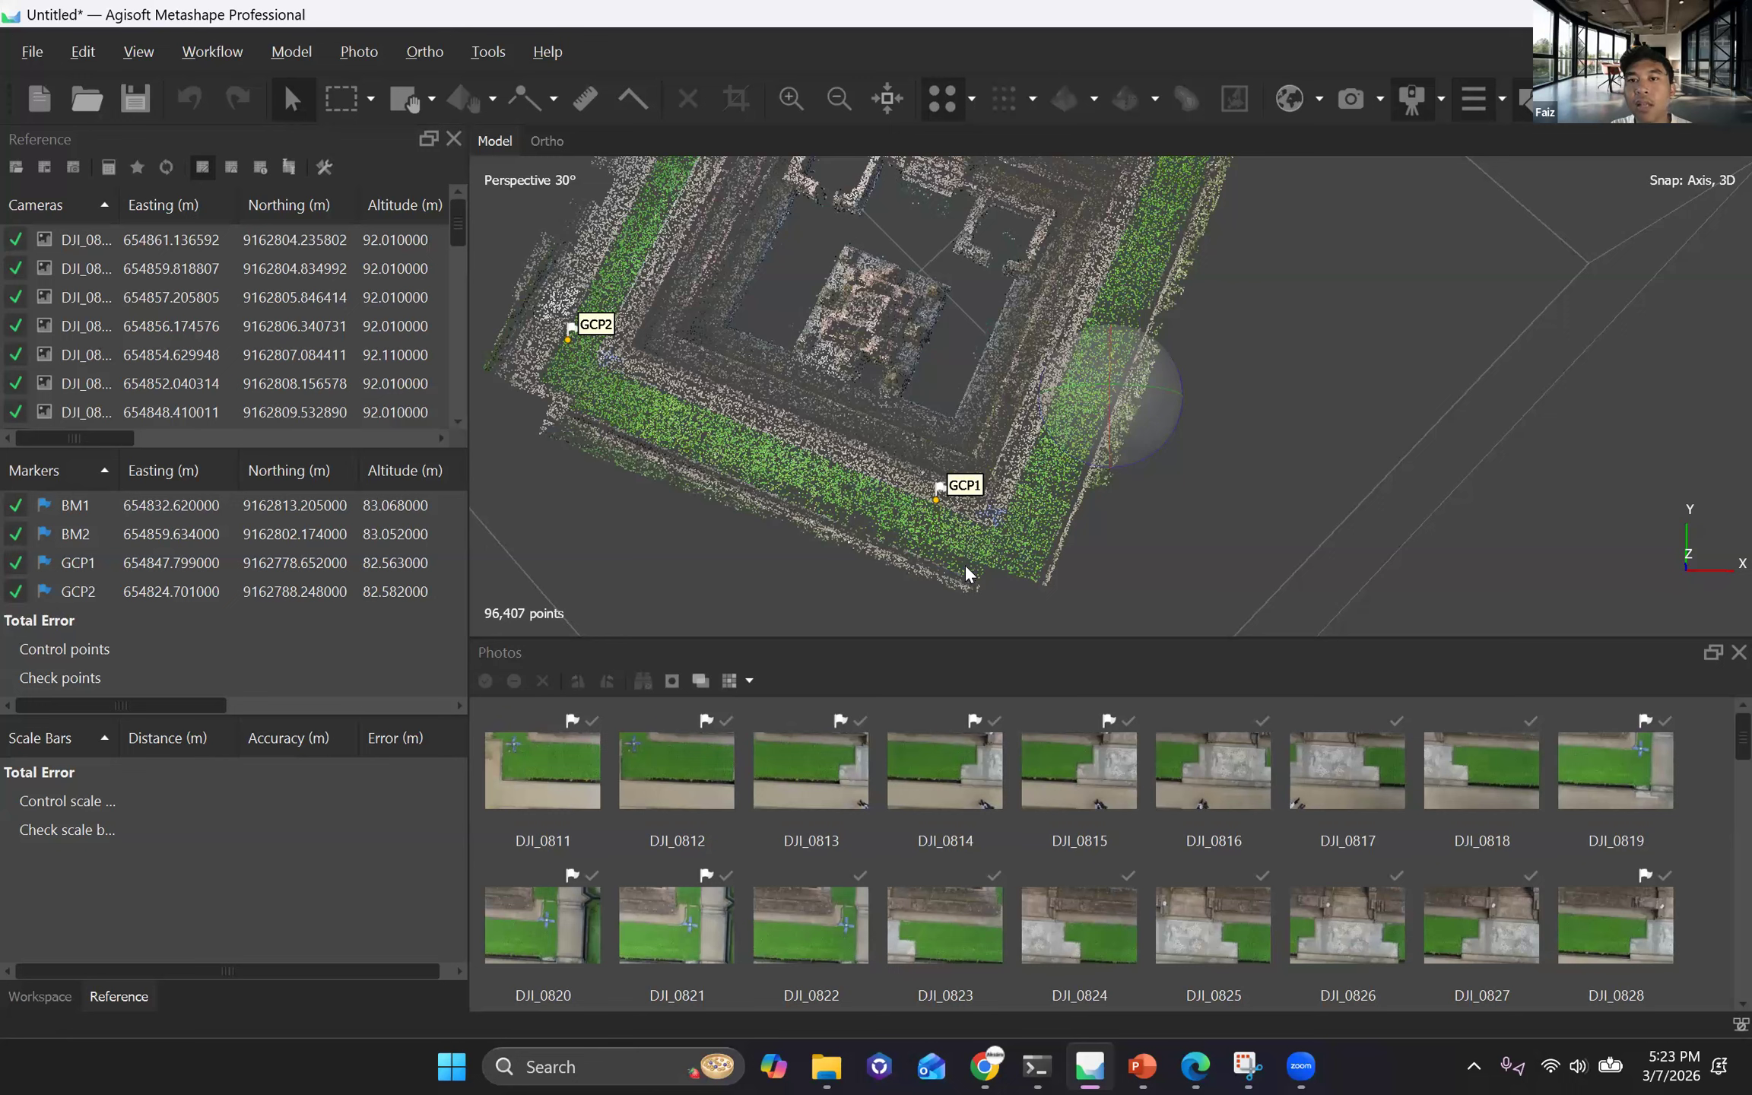
Review the placement of all four markers, BM1, BM2, GCP1 and GCP2, around the site's point cloud.
{"action": "scroll", "coordinate": [1068, 429], "scroll_direction": "down", "scroll_amount": 3}
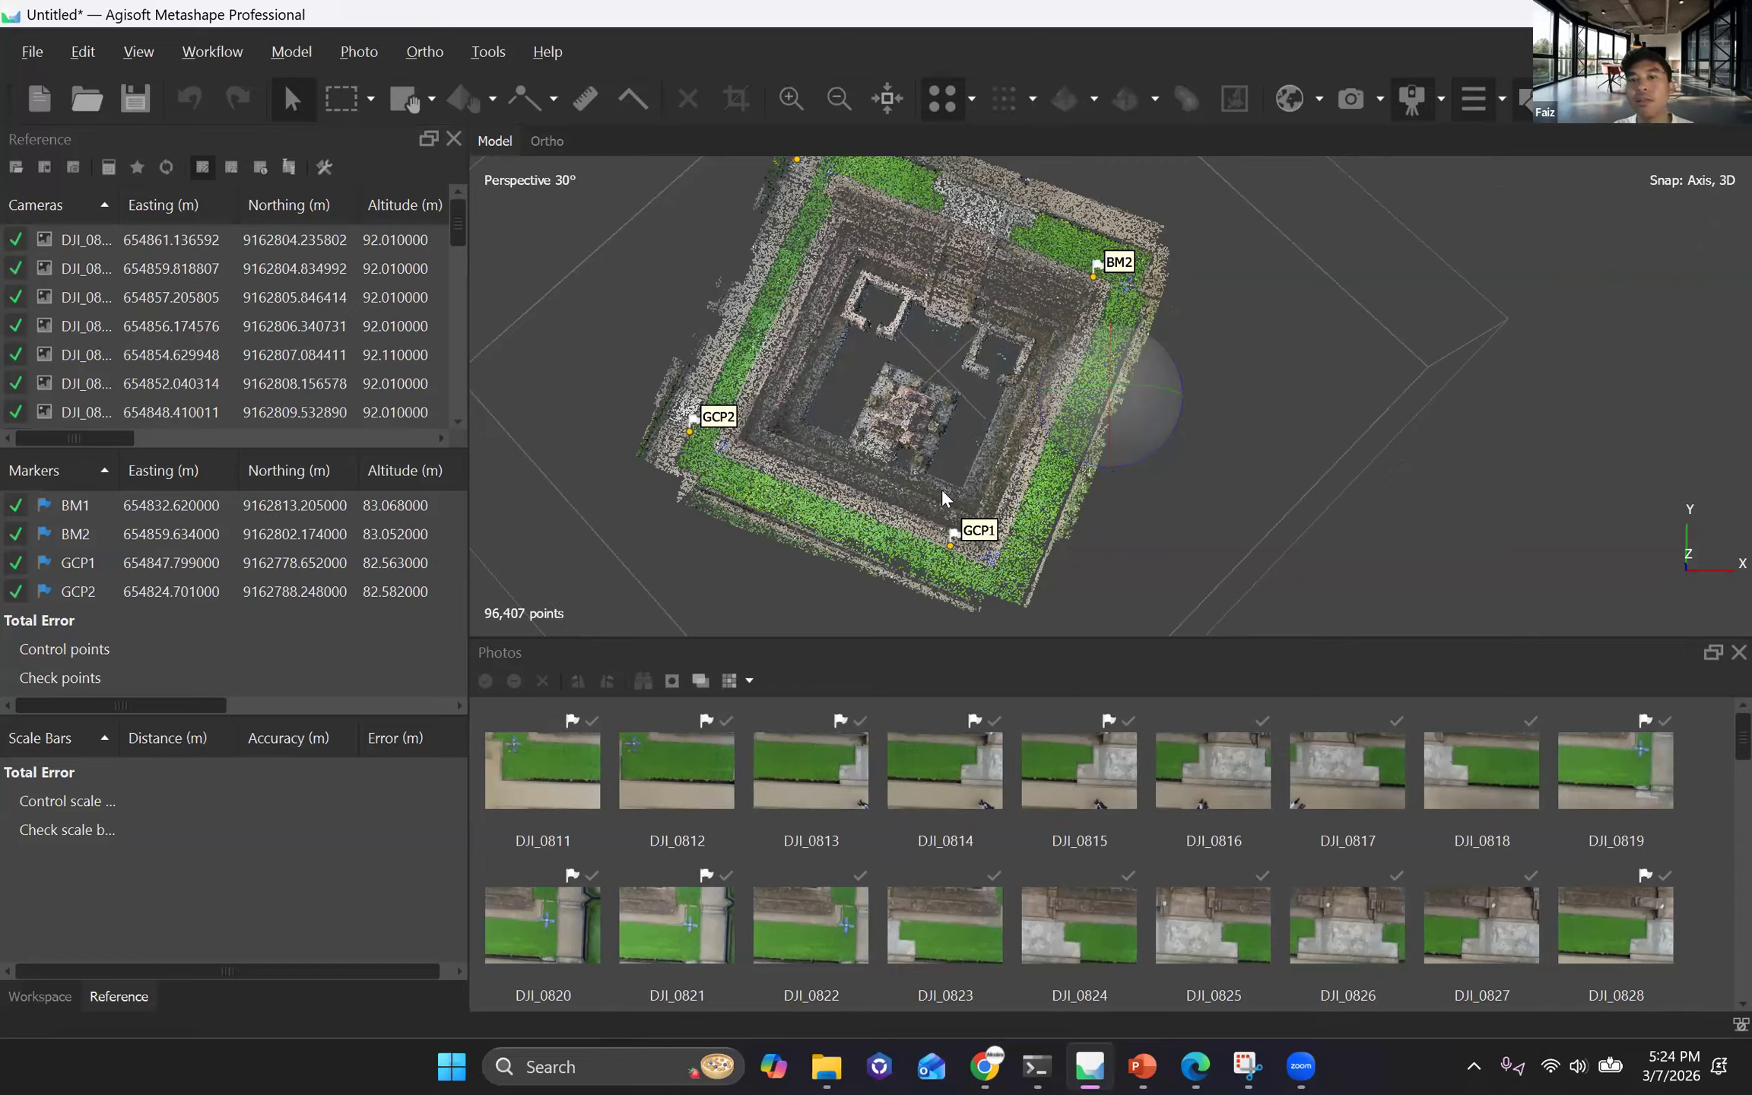
{"action": "double_click", "coordinate": [1032, 554]}
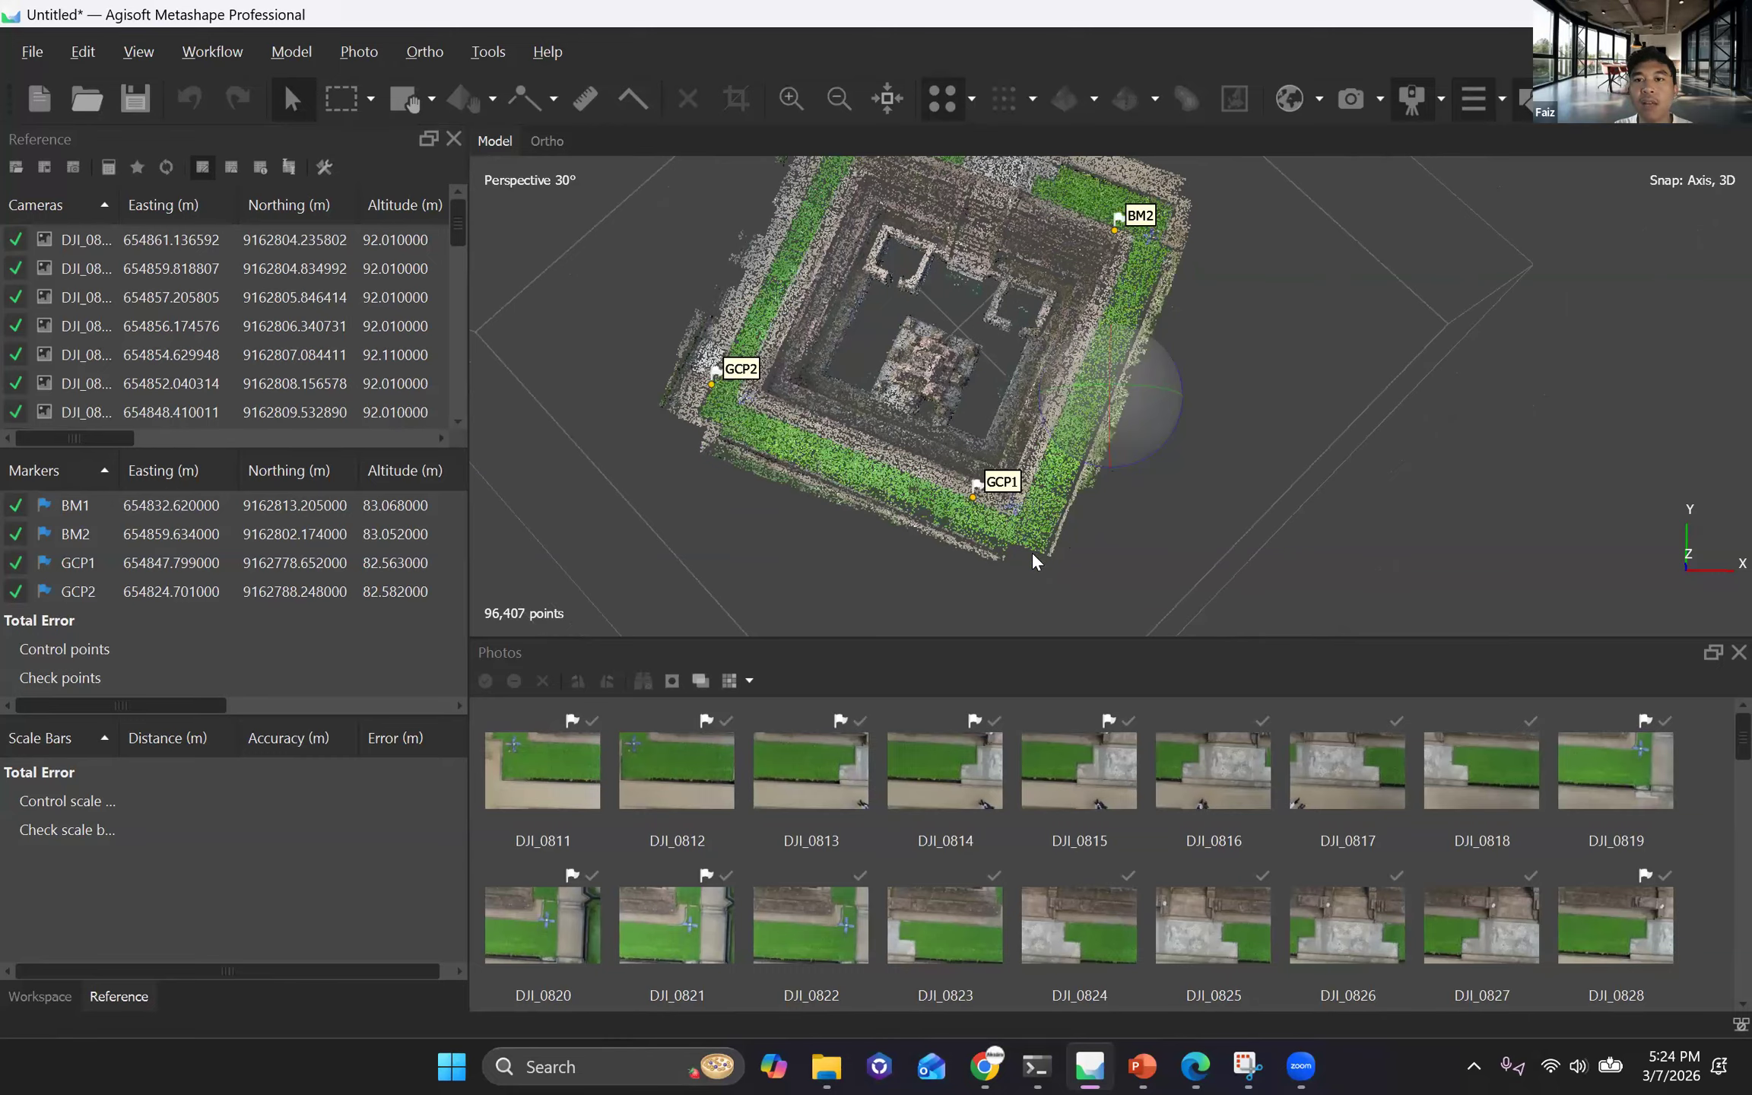
{"action": "left_click_drag", "start_coordinate": [1274, 508], "coordinate": [1294, 489]}
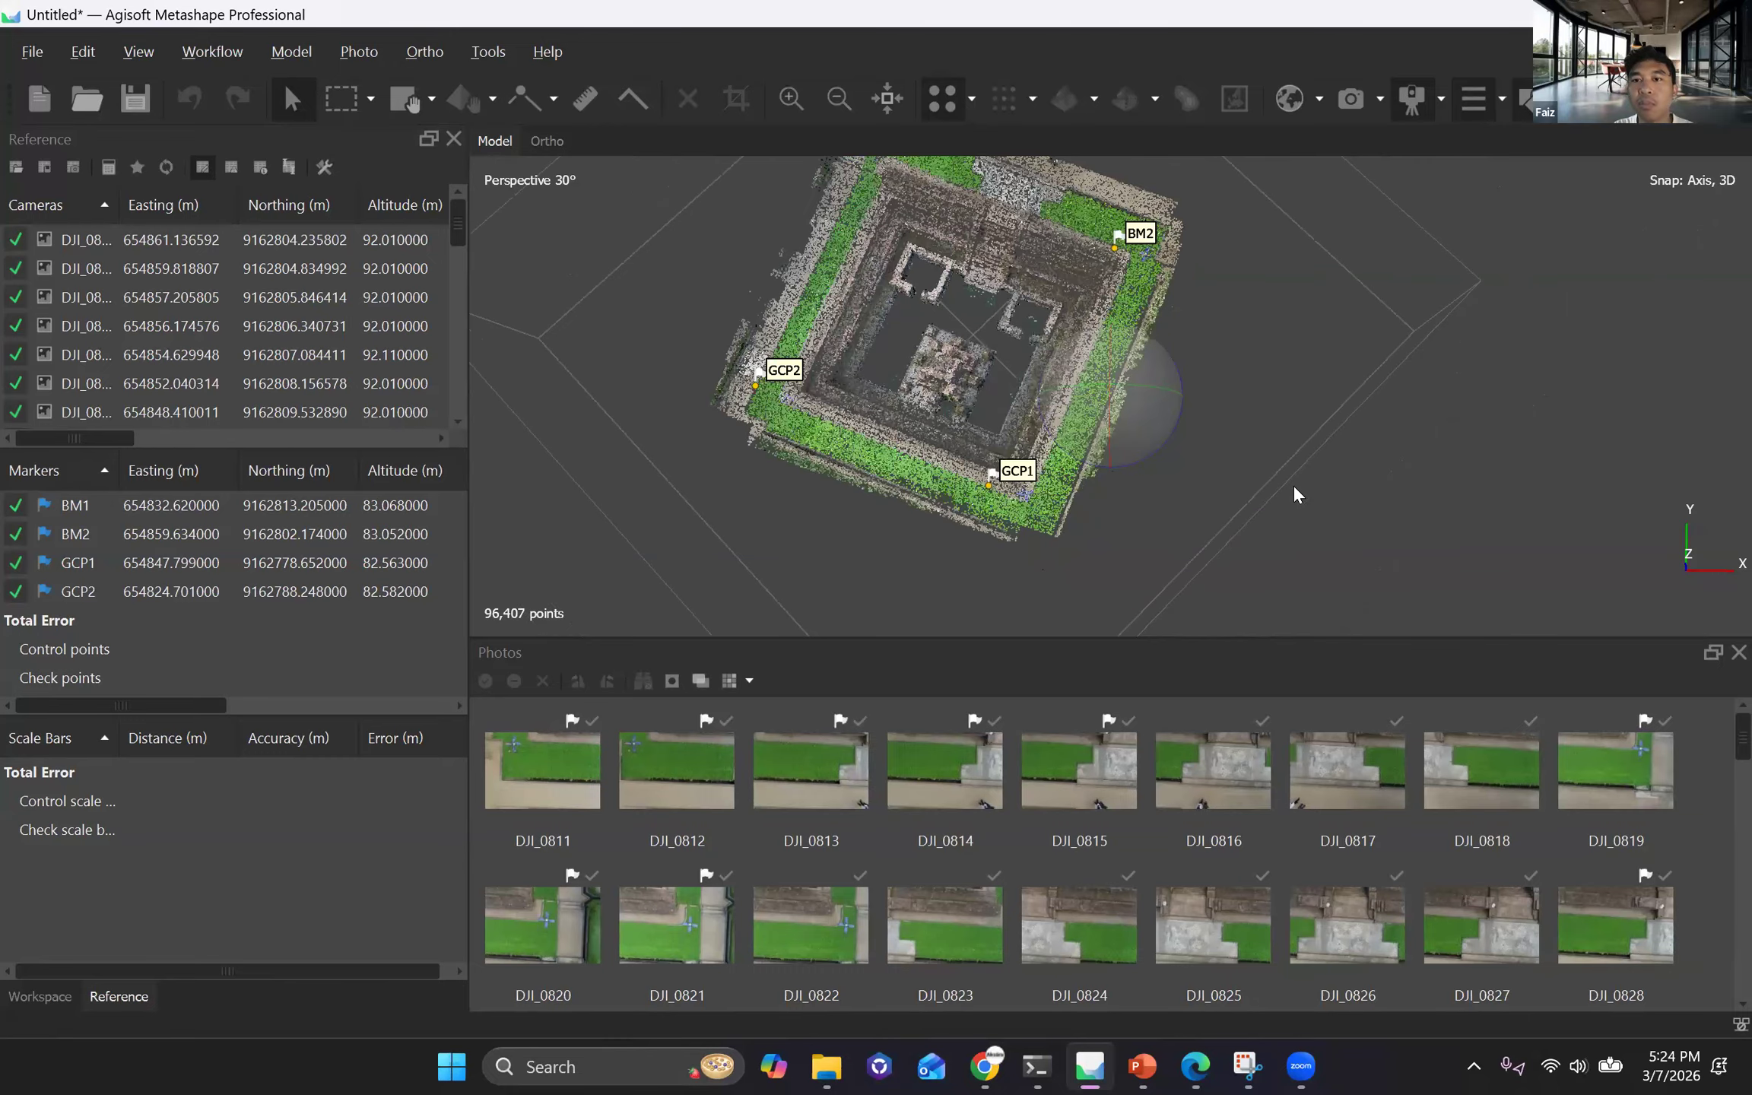
{"action": "scroll", "coordinate": [1291, 471], "scroll_direction": "down", "scroll_amount": 3}
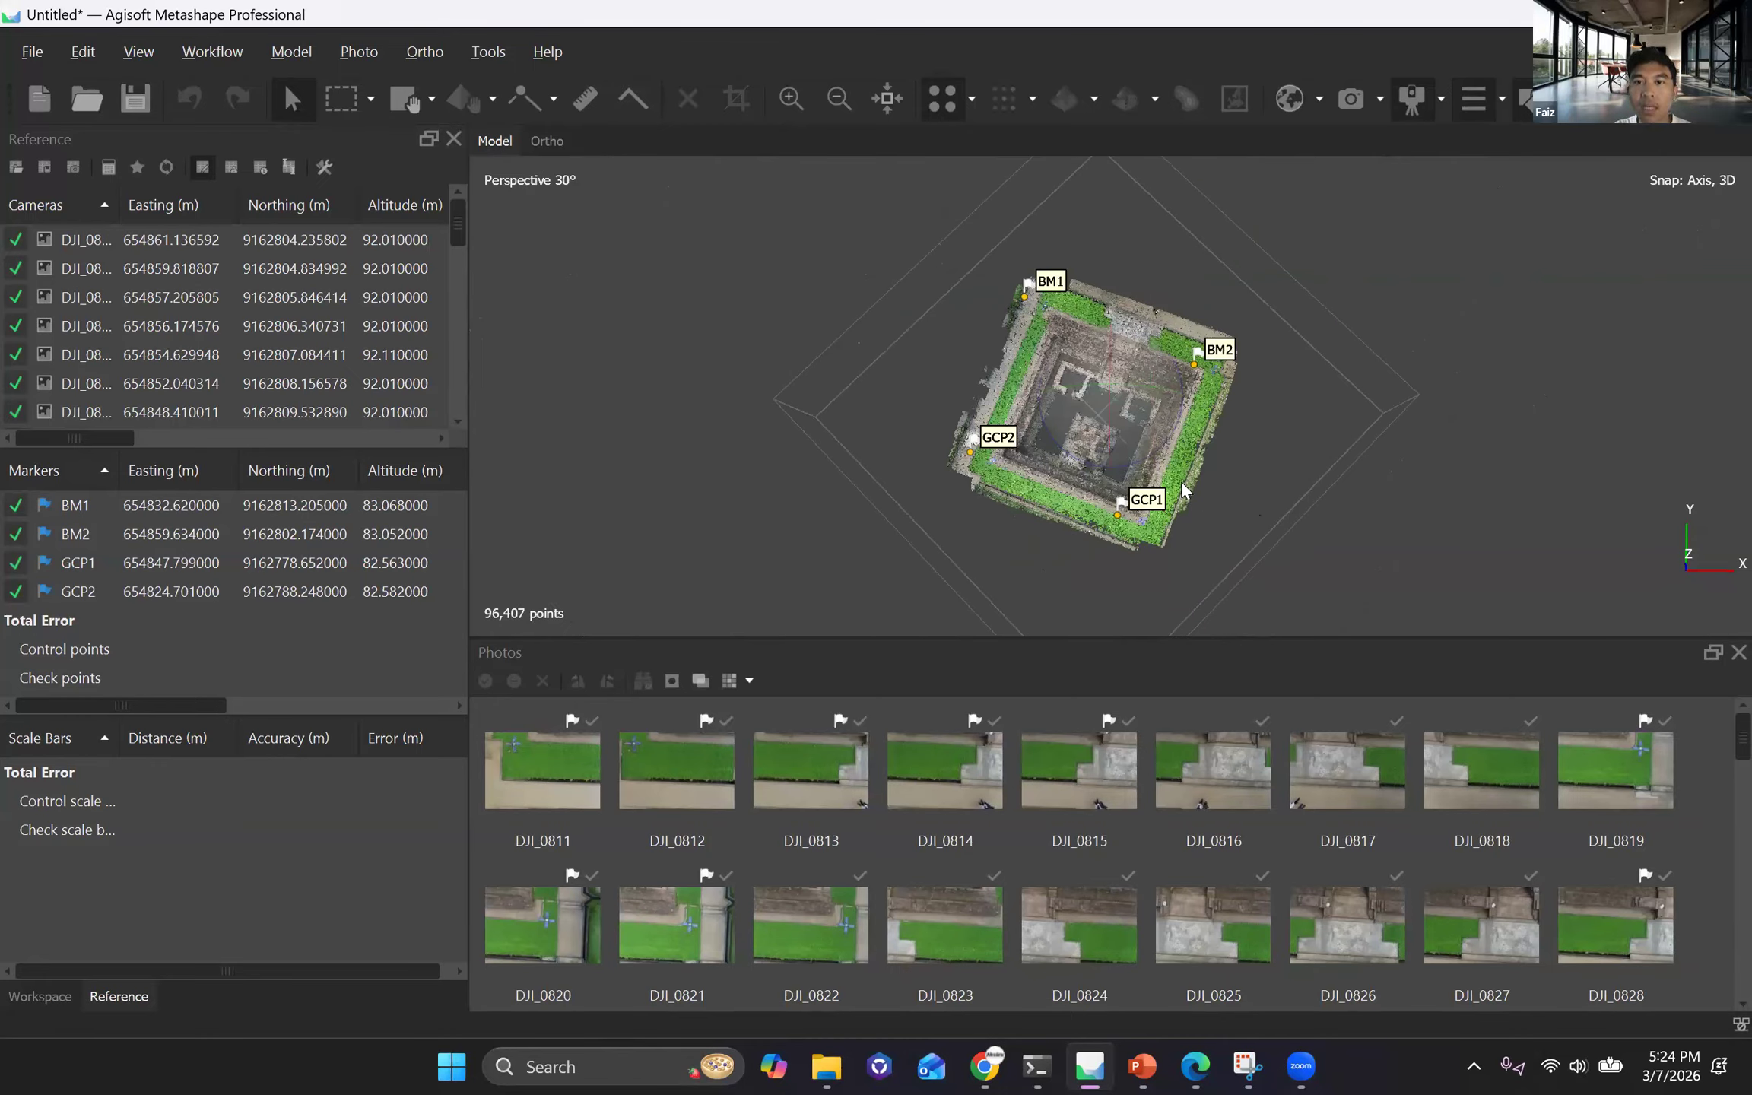
{"action": "middle_click_drag", "start_coordinate": [947, 524], "coordinate": [941, 508]}
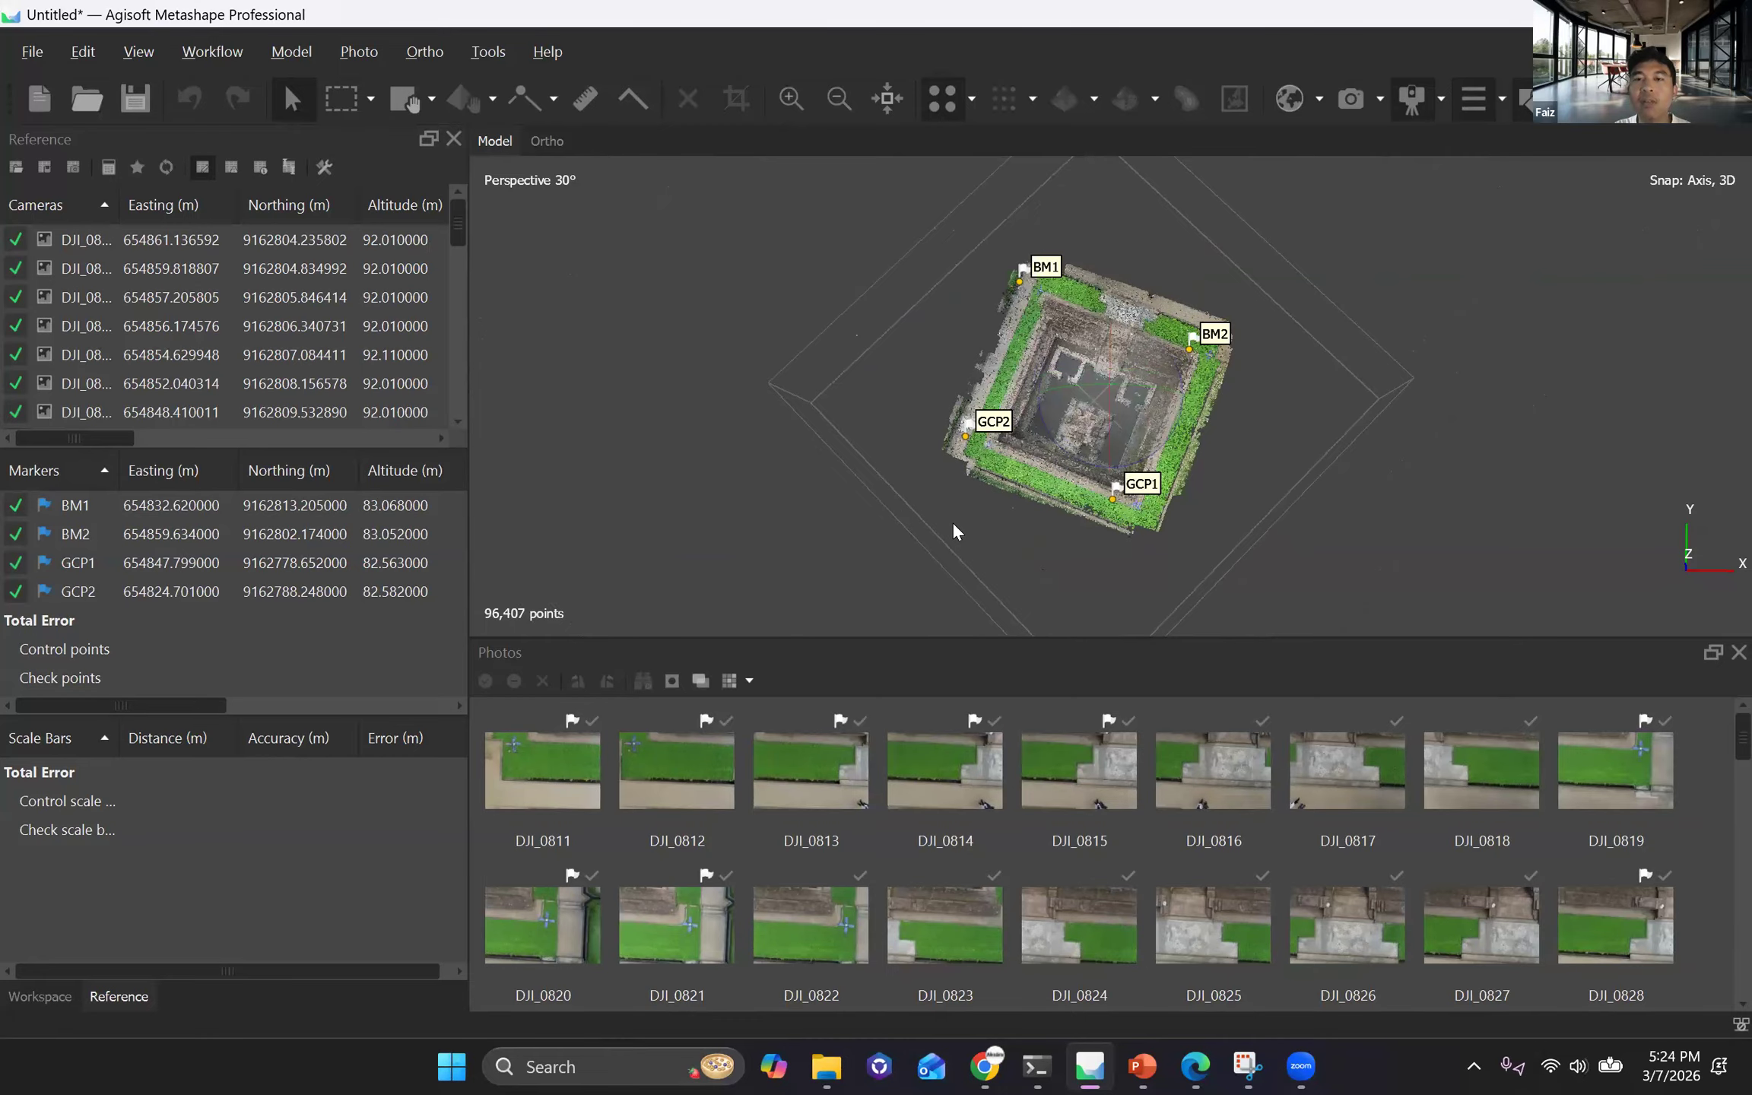
{"action": "scroll", "coordinate": [953, 523], "scroll_direction": "up", "scroll_amount": 3}
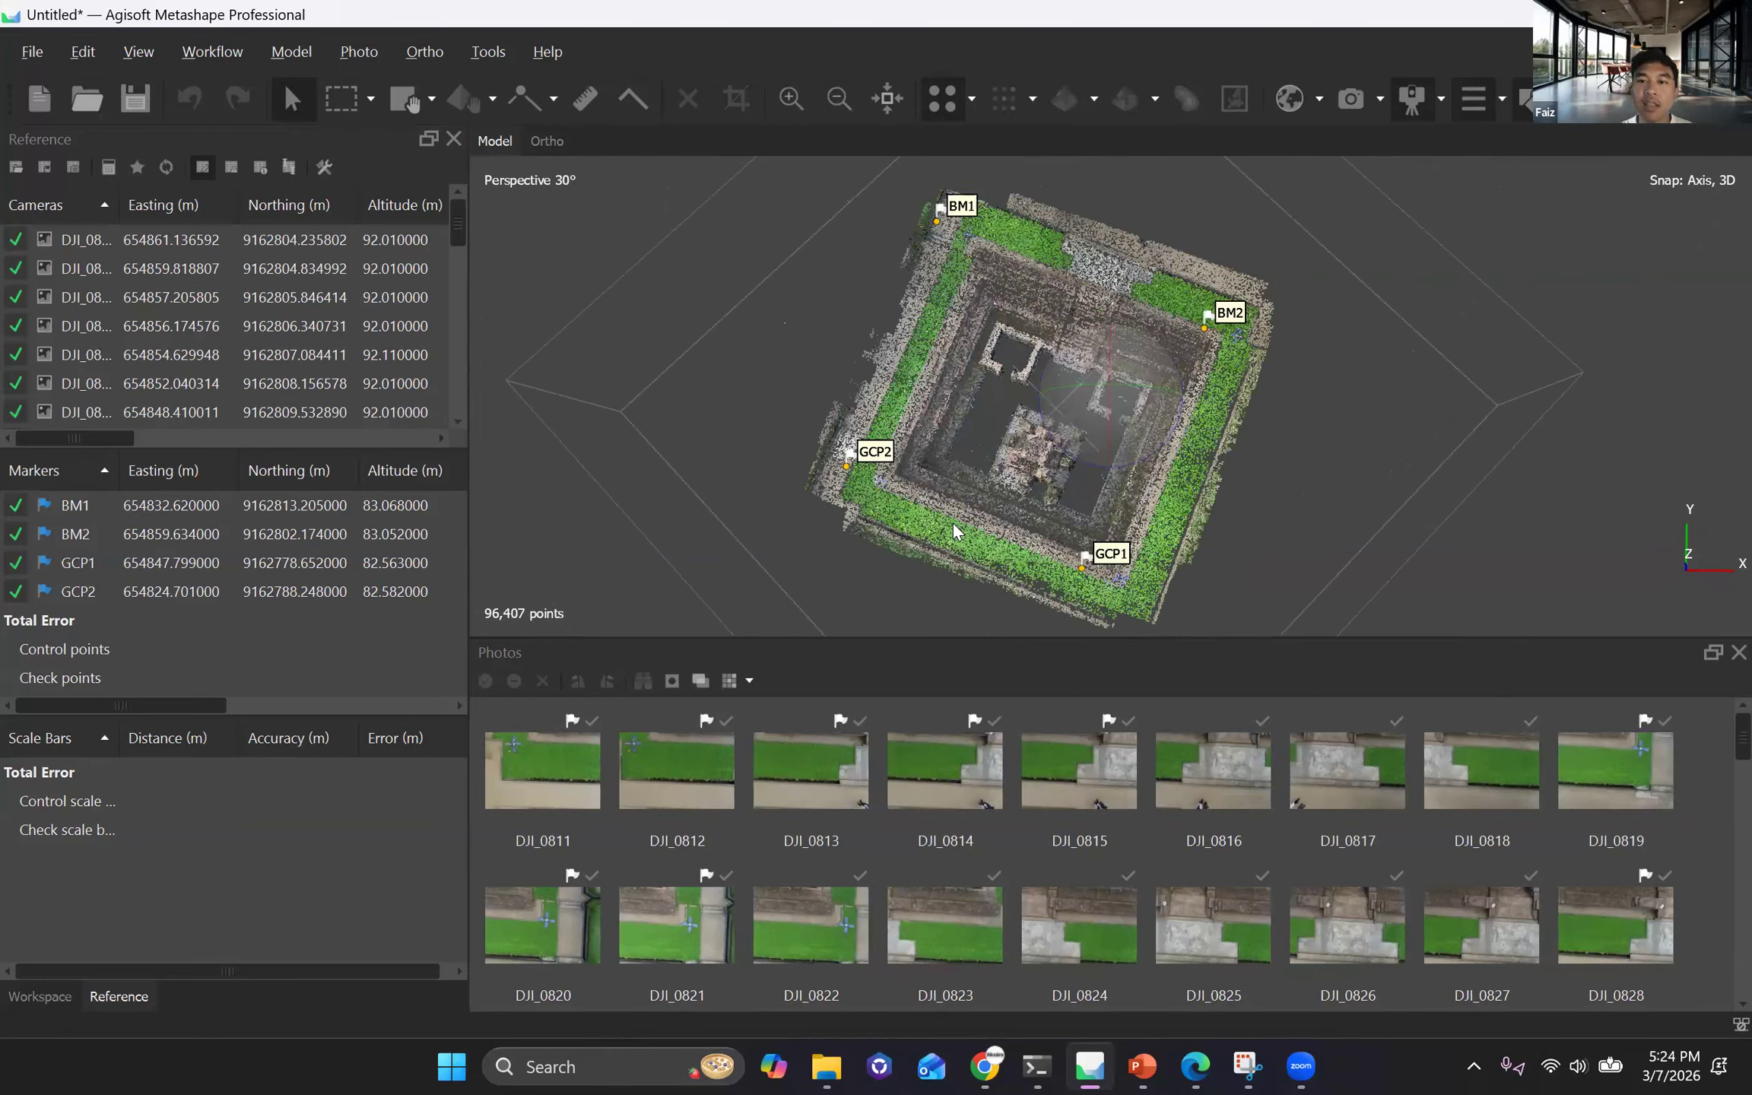
{"action": "middle_click_drag", "start_coordinate": [952, 523], "coordinate": [955, 523]}
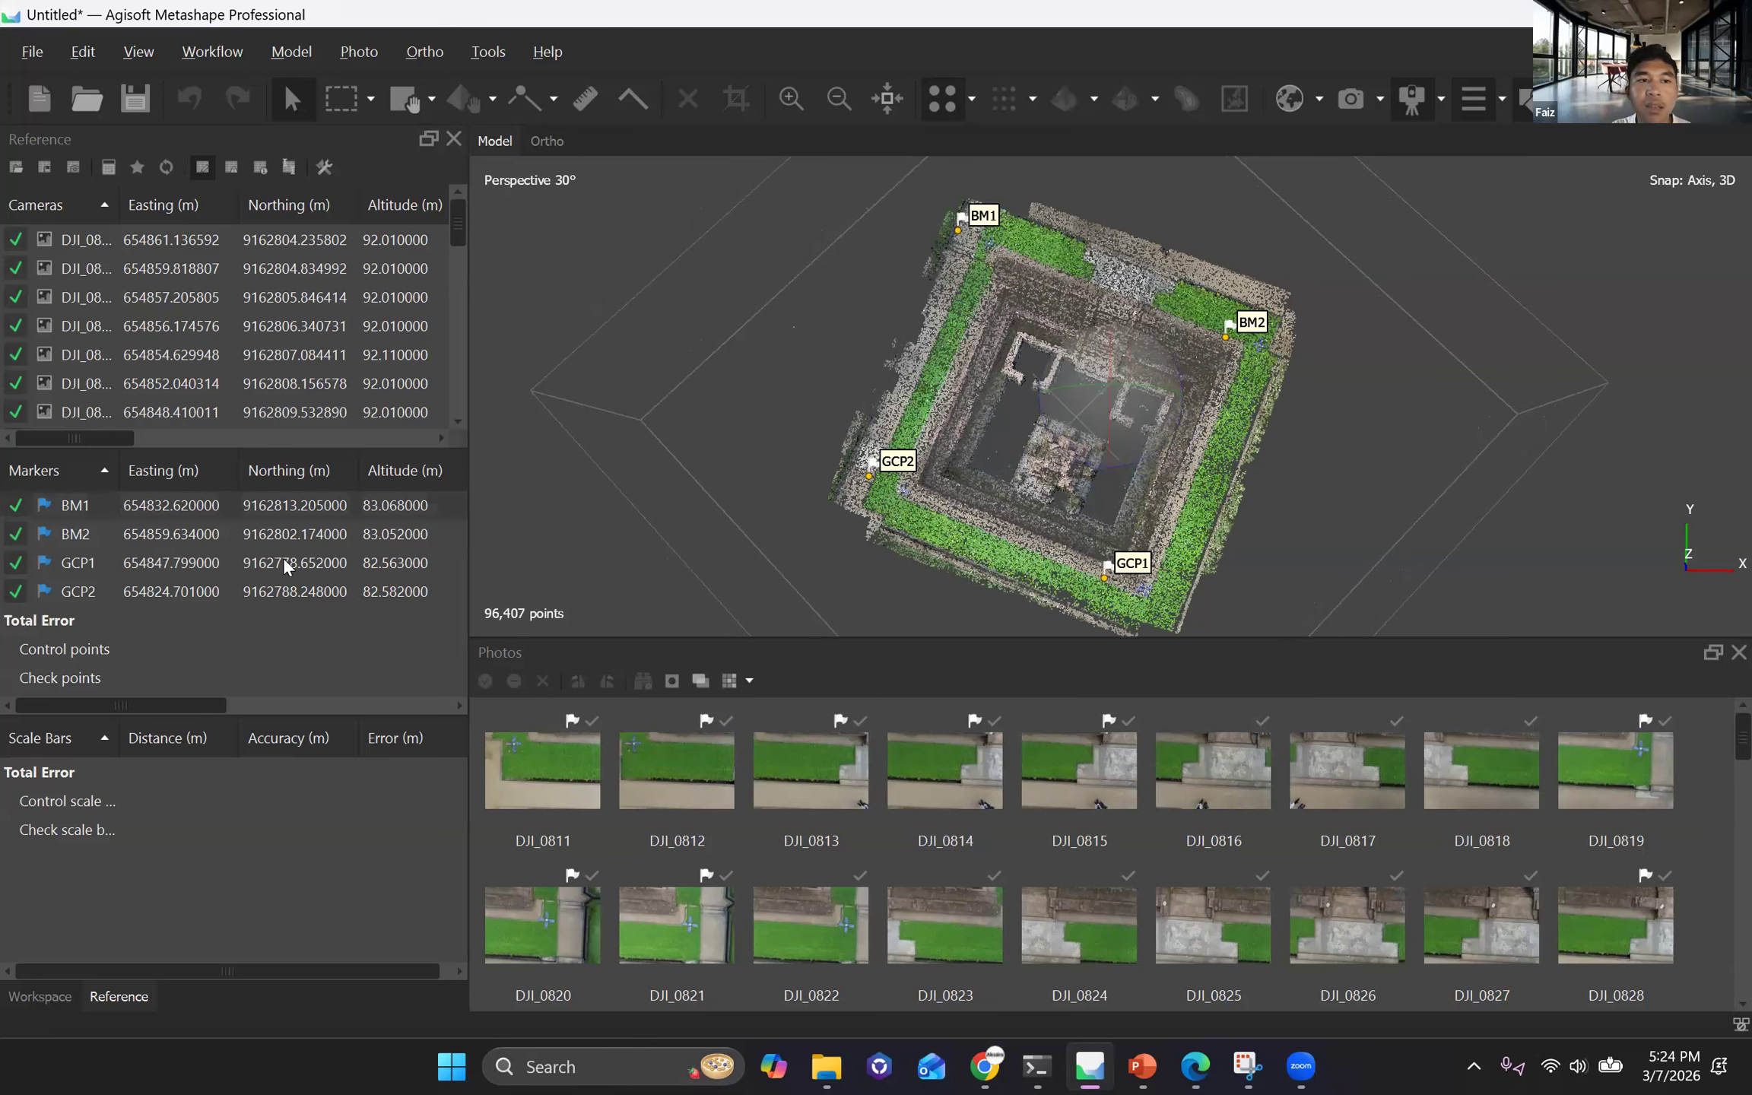
Filter the photos by marker BM1.
{"action": "right_click", "coordinate": [174, 501]}
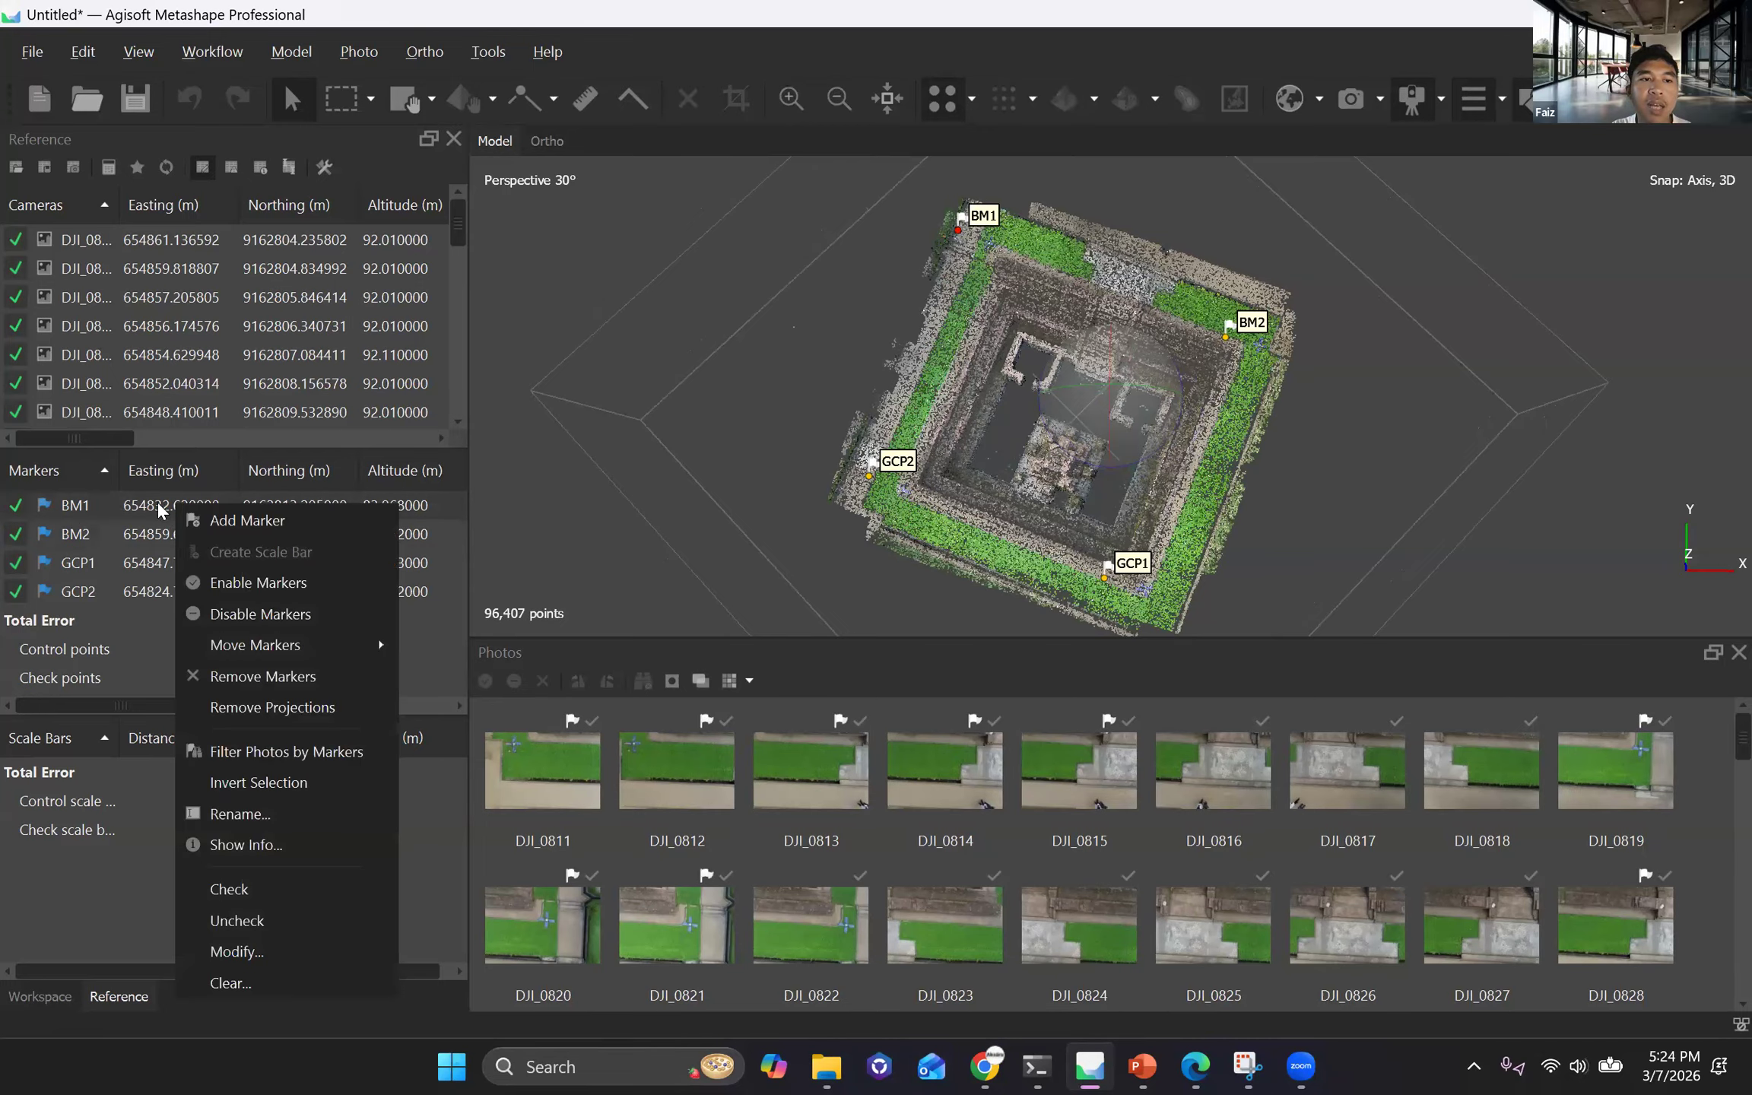
{"action": "left_click", "coordinate": [70, 505]}
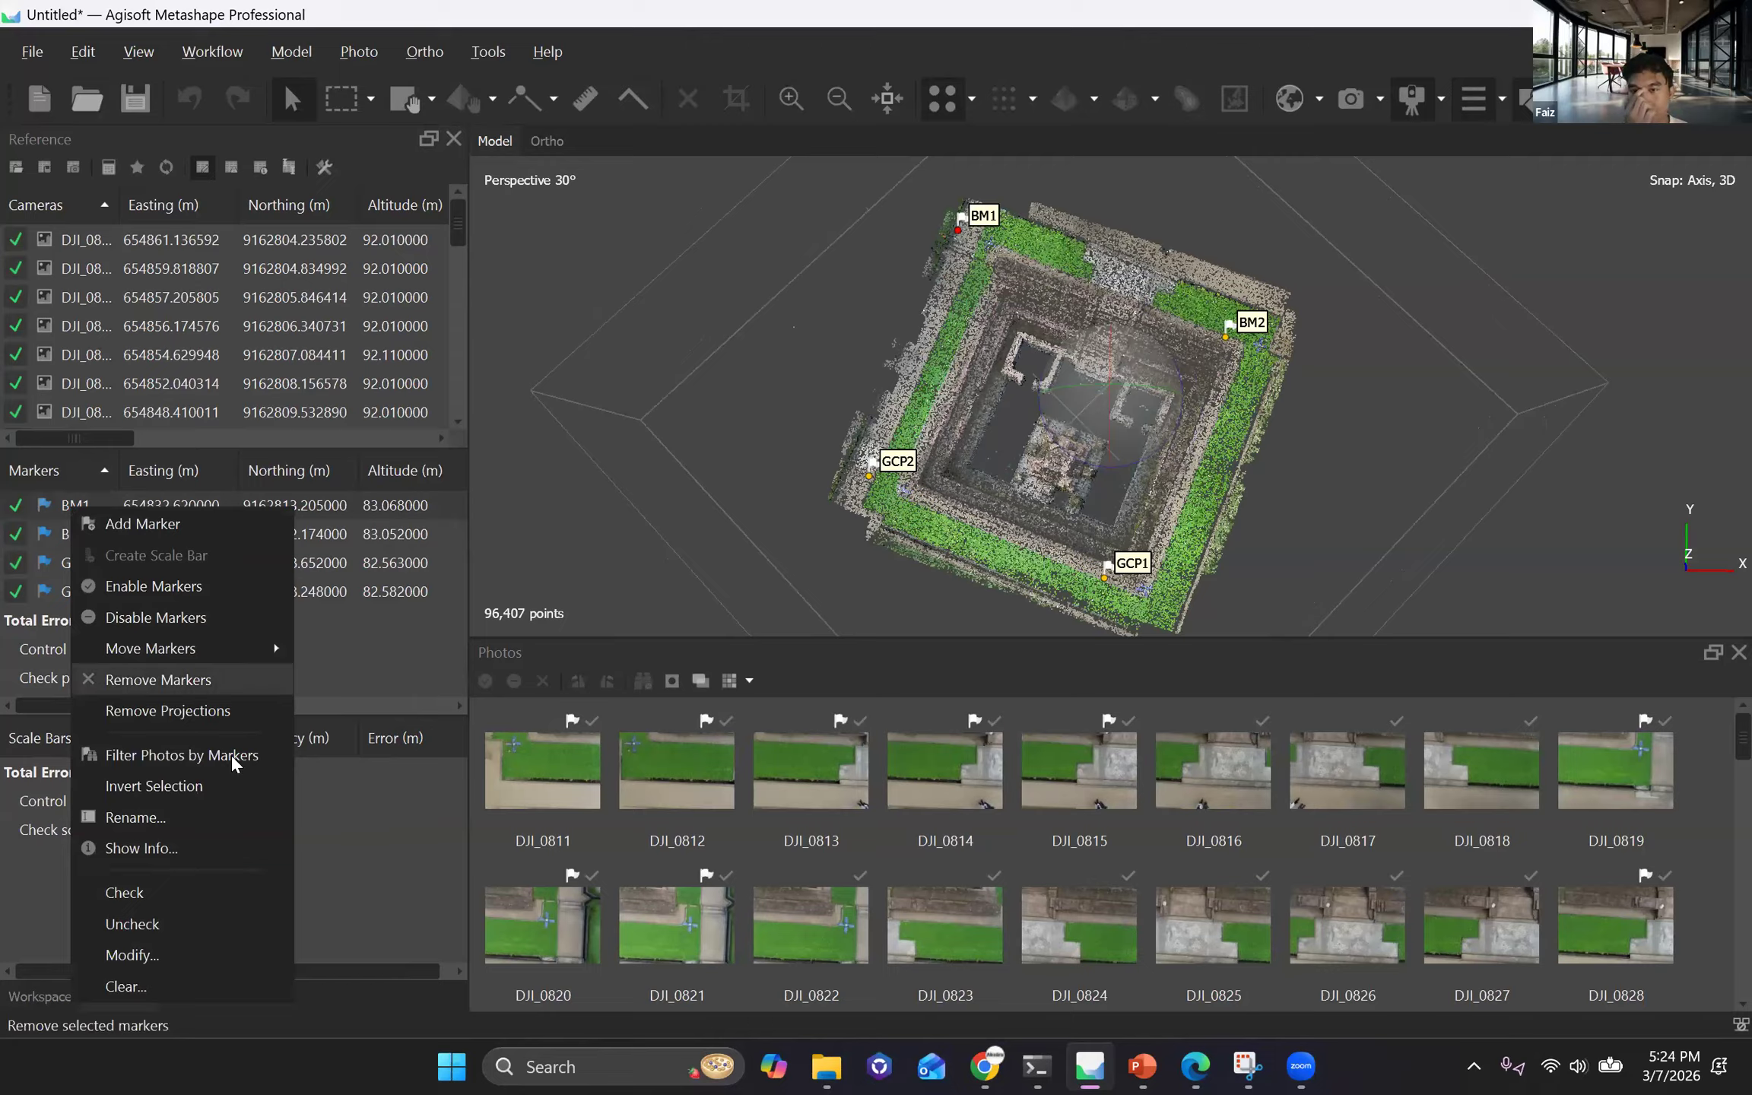
{"action": "left_click", "coordinate": [176, 756]}
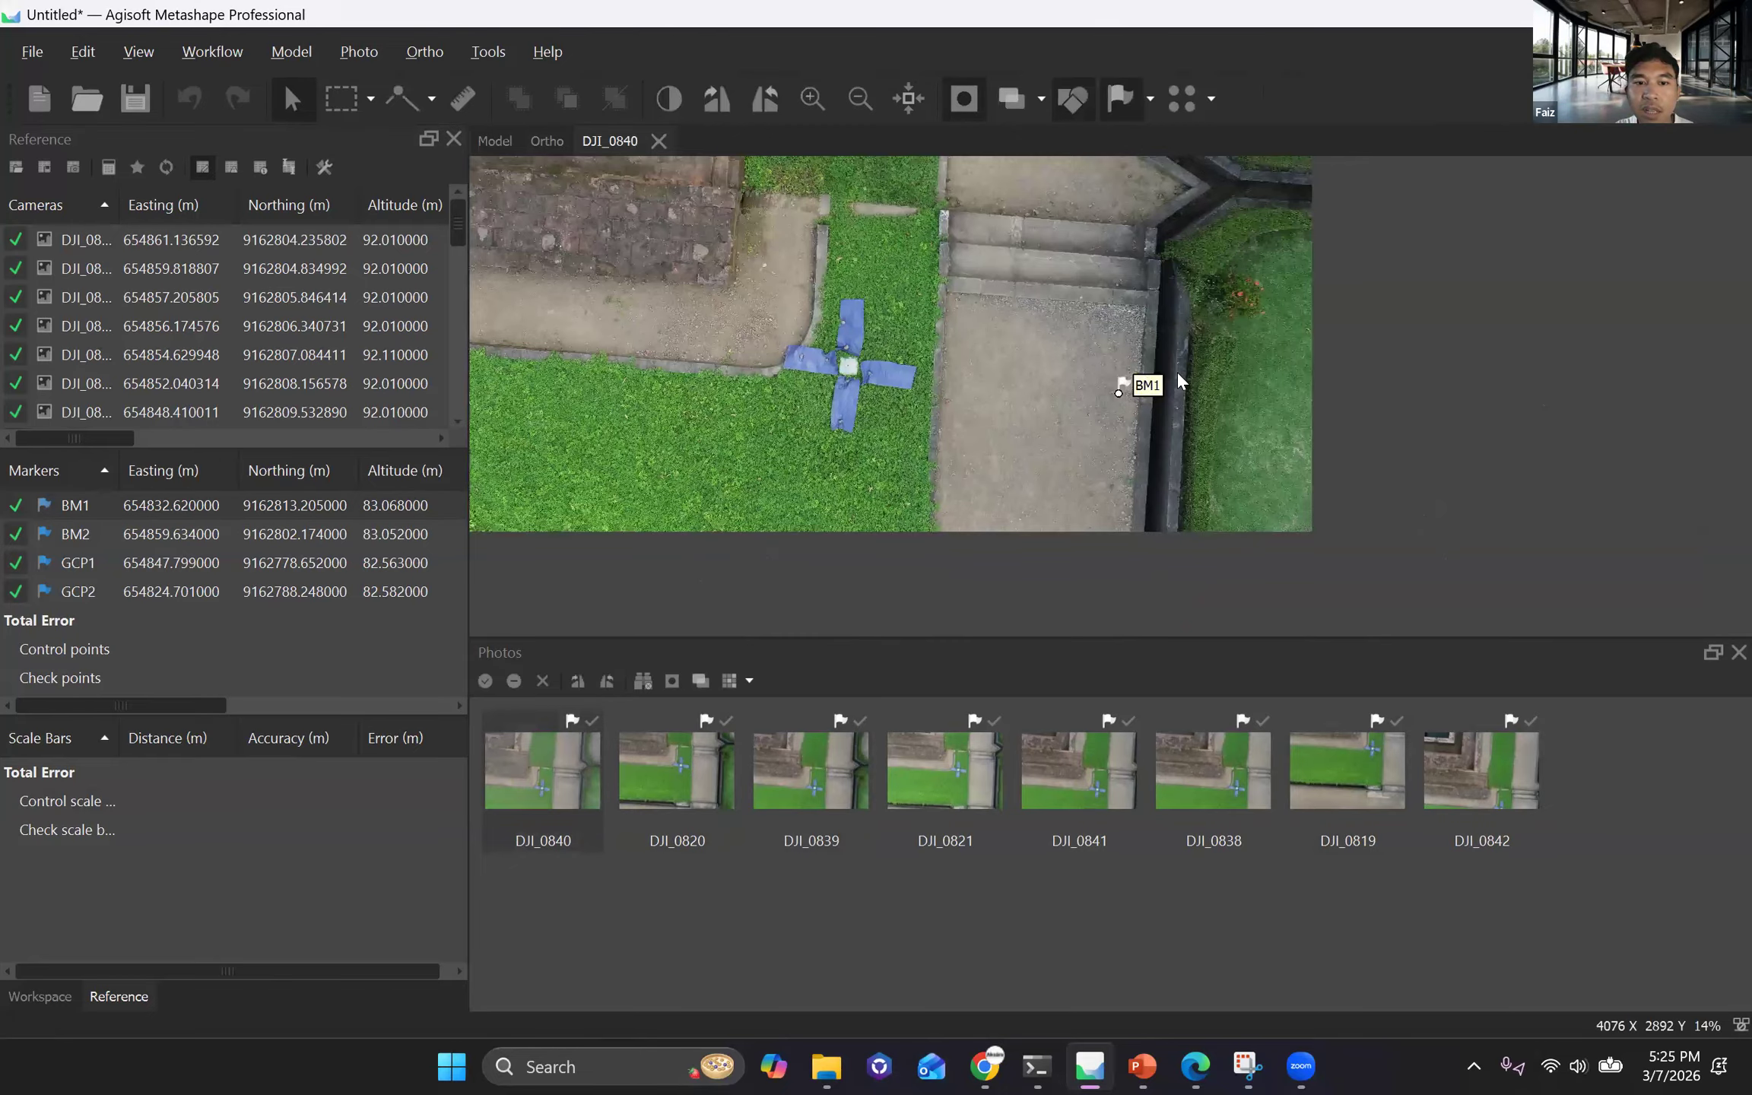
In photo DJI_0840, move the BM1 marker onto the dark centre point of the white plate between the blue tarps and check its placement.
{"action": "scroll", "coordinate": [1177, 374], "scroll_direction": "up", "scroll_amount": 3}
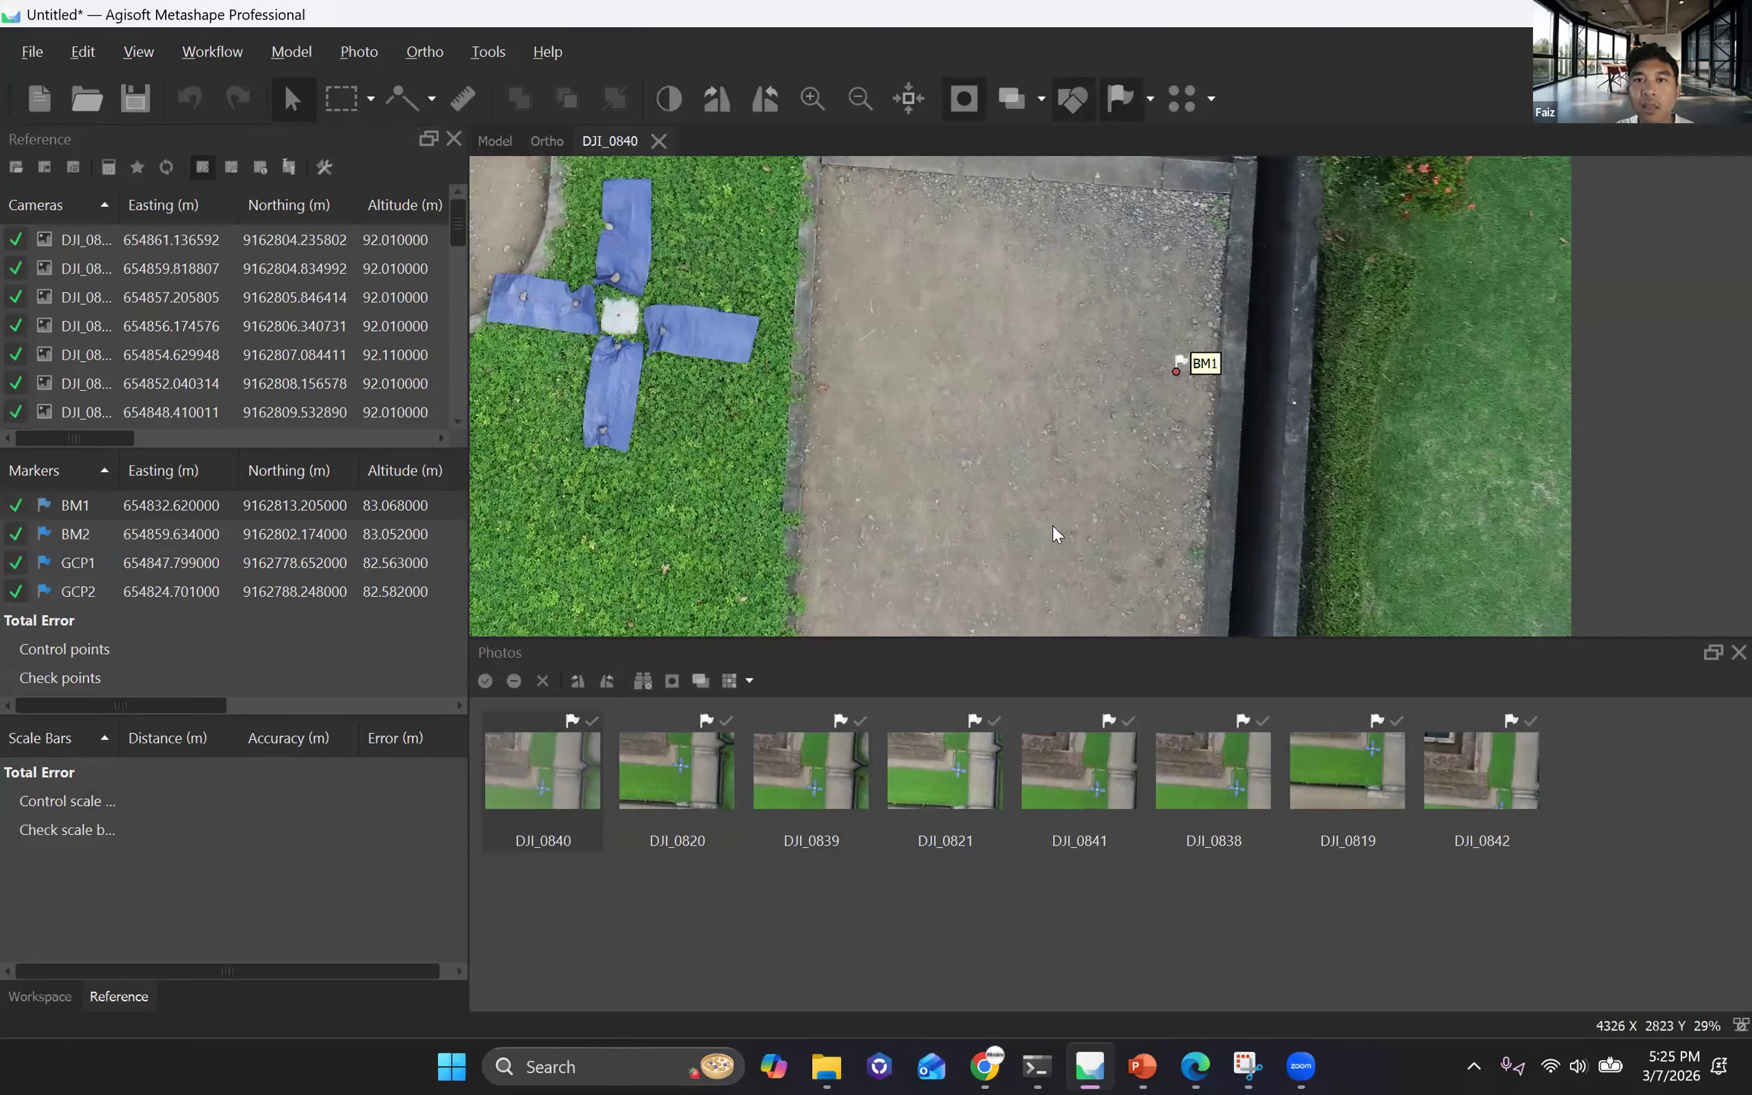
{"action": "scroll", "coordinate": [1052, 526], "scroll_direction": "down", "scroll_amount": 8}
{"action": "scroll", "coordinate": [1032, 462], "scroll_direction": "up", "scroll_amount": 2}
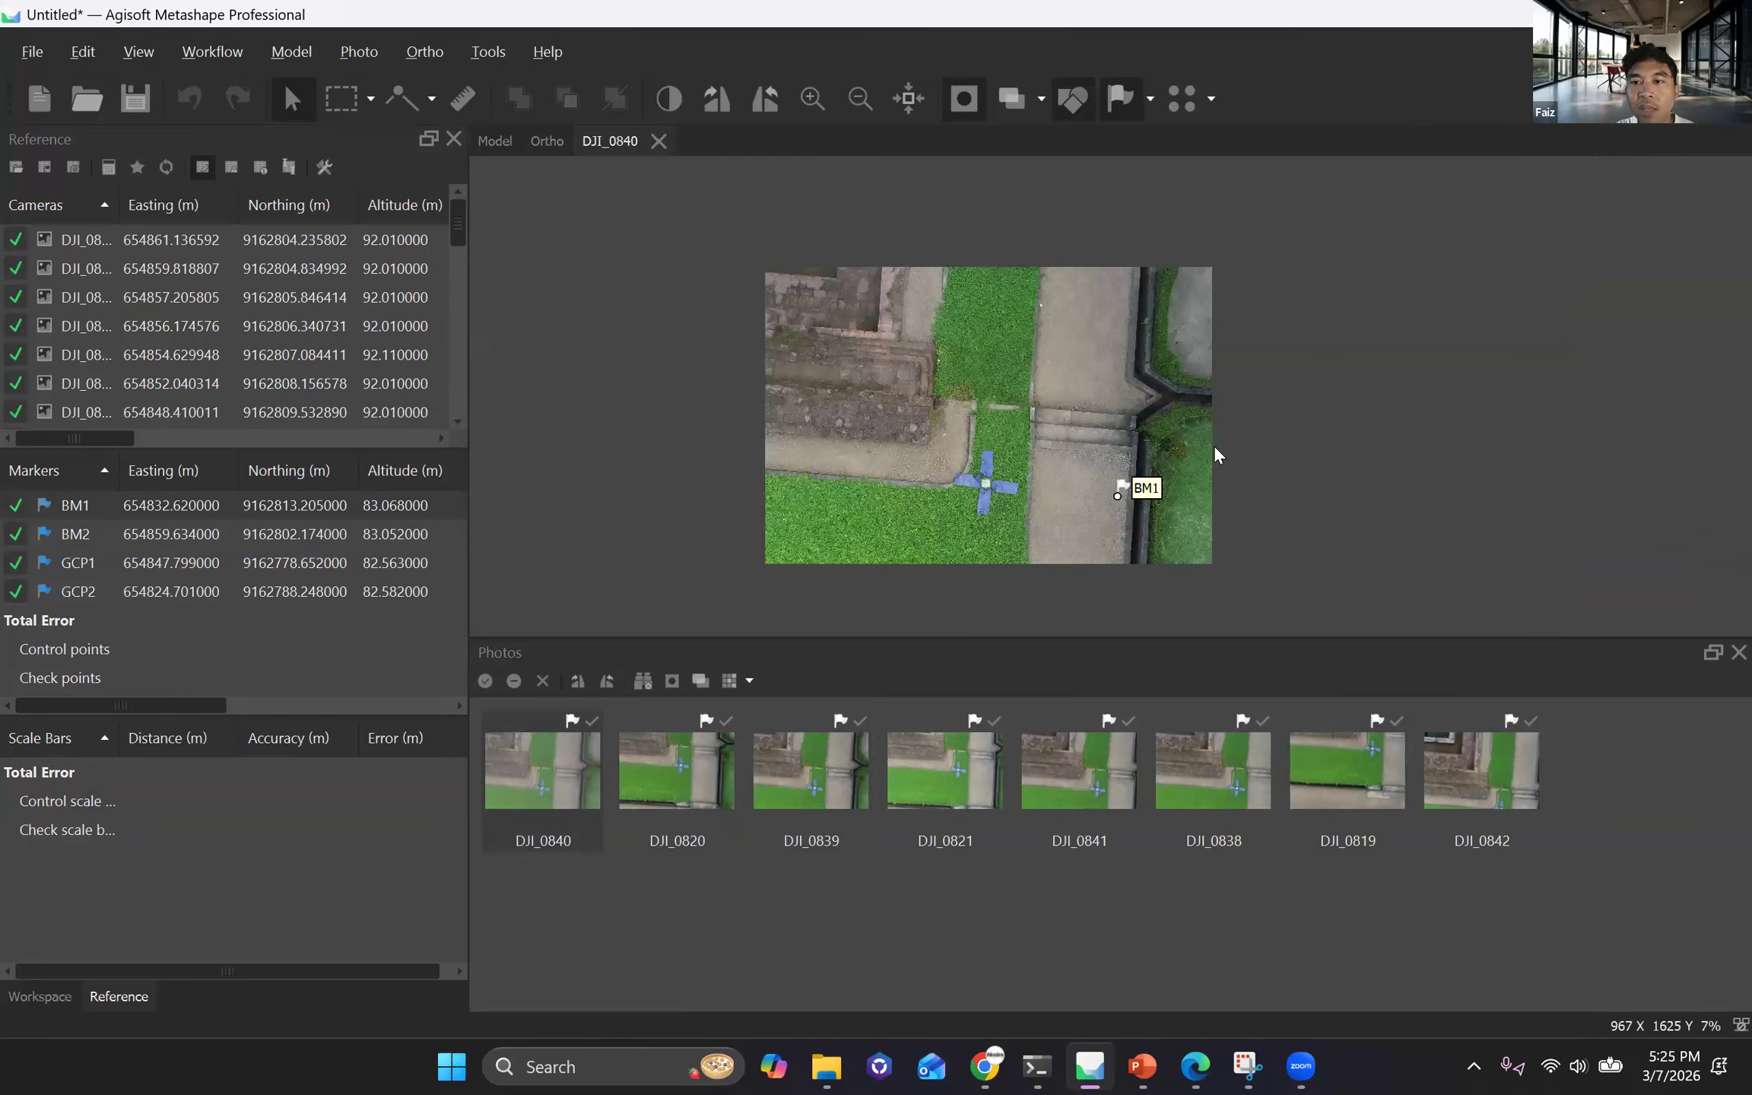
{"action": "scroll", "coordinate": [1214, 447], "scroll_direction": "up", "scroll_amount": 3}
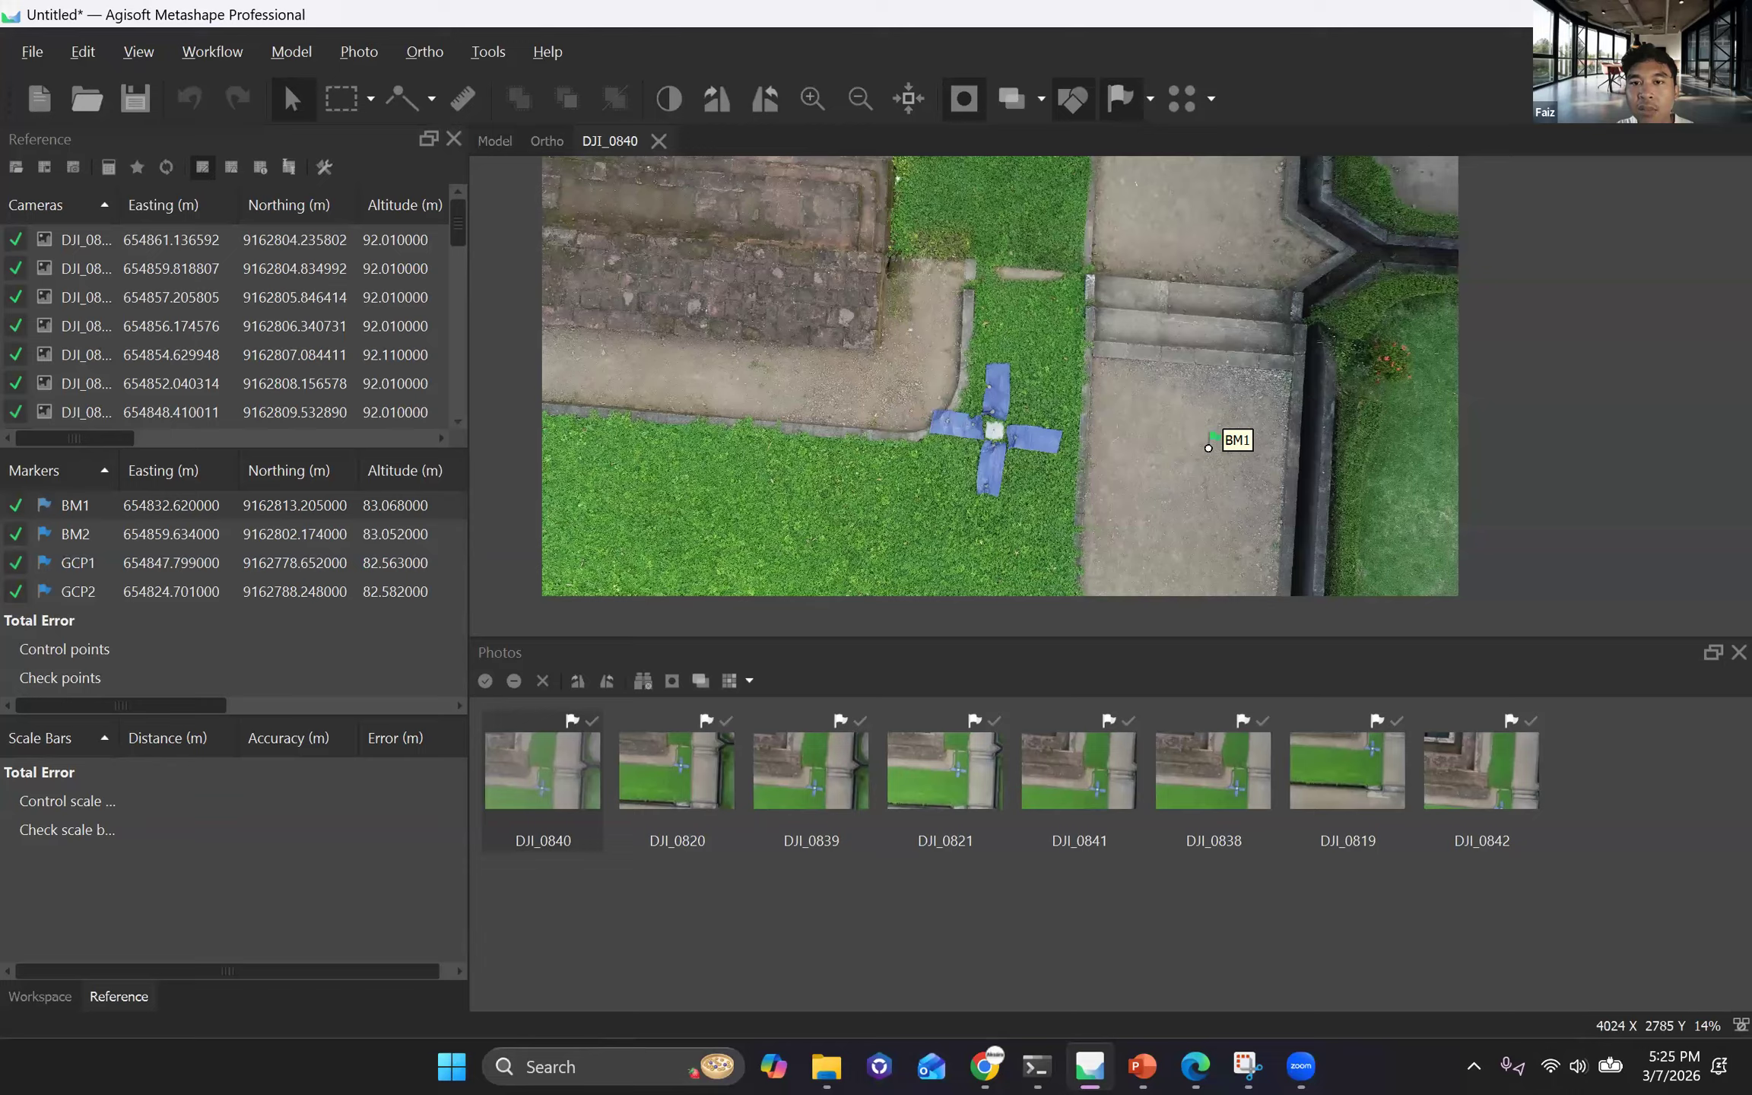
{"action": "left_click_drag", "start_coordinate": [1208, 448], "coordinate": [996, 430]}
{"action": "scroll", "coordinate": [992, 433], "scroll_direction": "up", "scroll_amount": 5}
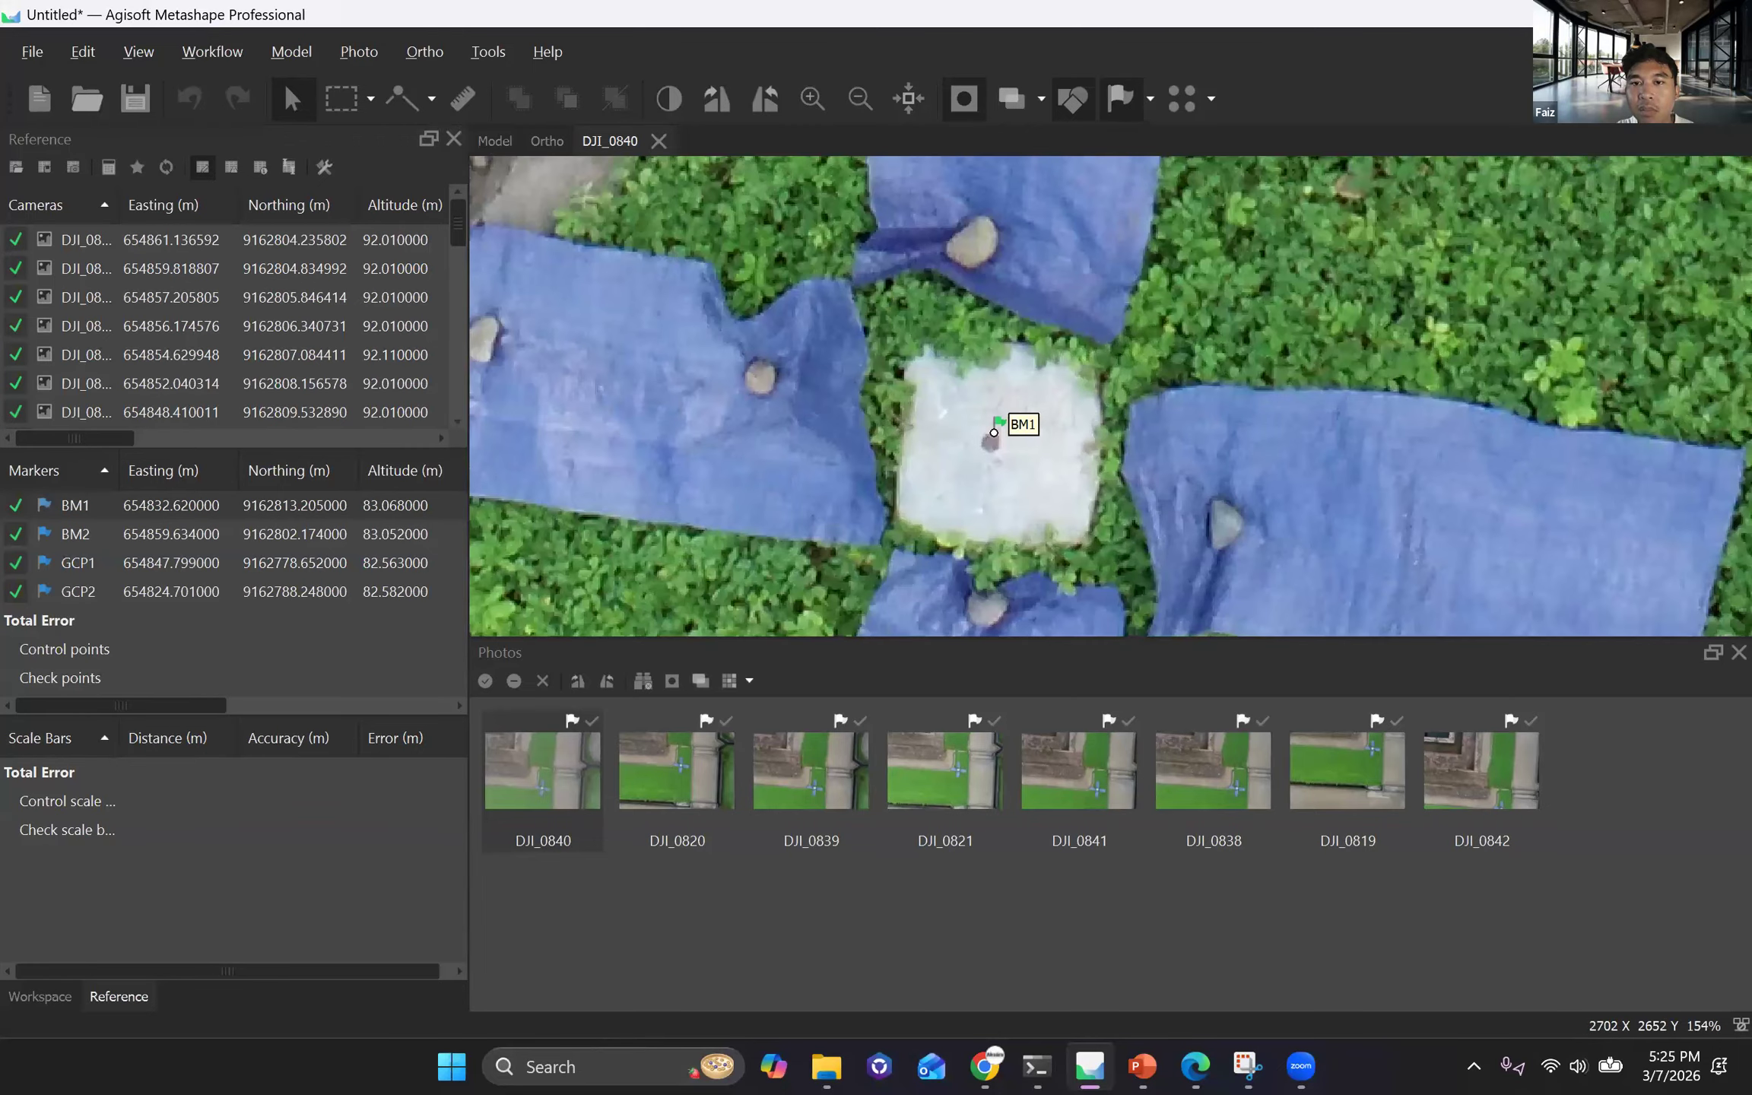
{"action": "left_click_drag", "start_coordinate": [994, 432], "coordinate": [994, 435]}
{"action": "scroll", "coordinate": [999, 436], "scroll_direction": "up", "scroll_amount": 3}
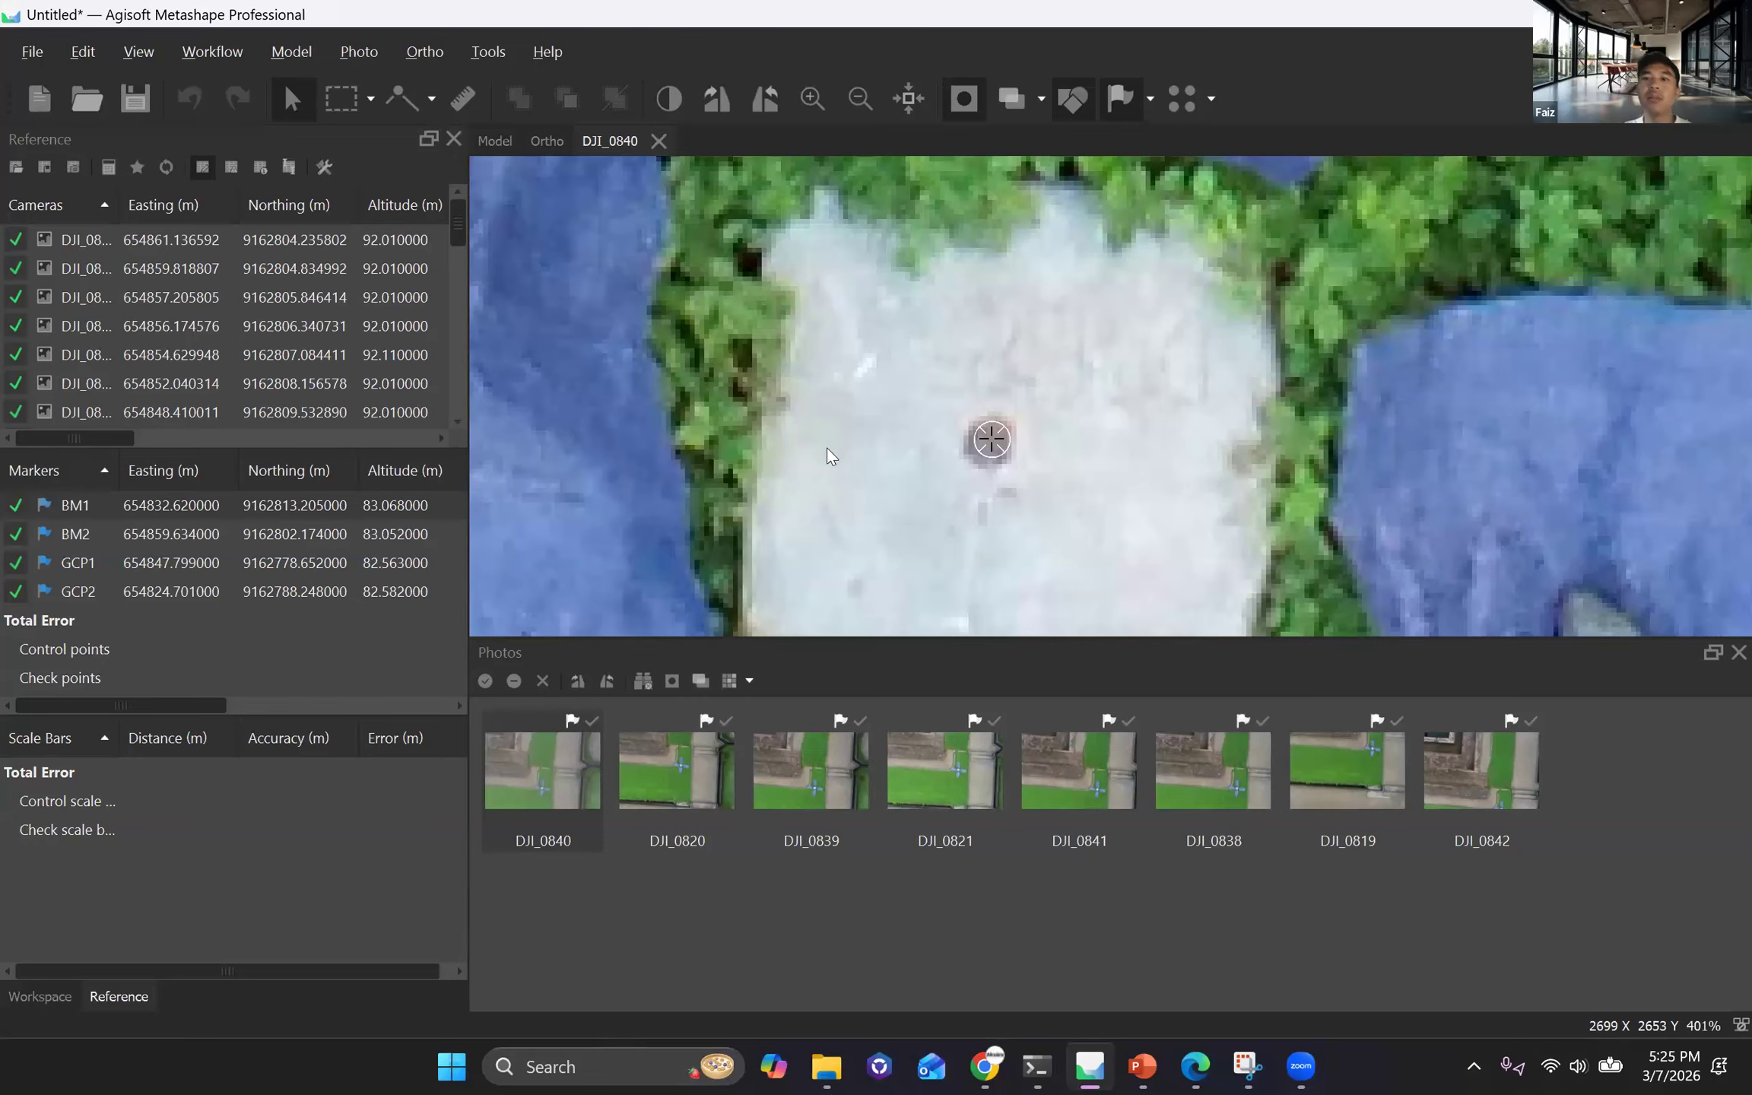
{"action": "scroll", "coordinate": [915, 489], "scroll_direction": "down", "scroll_amount": 3}
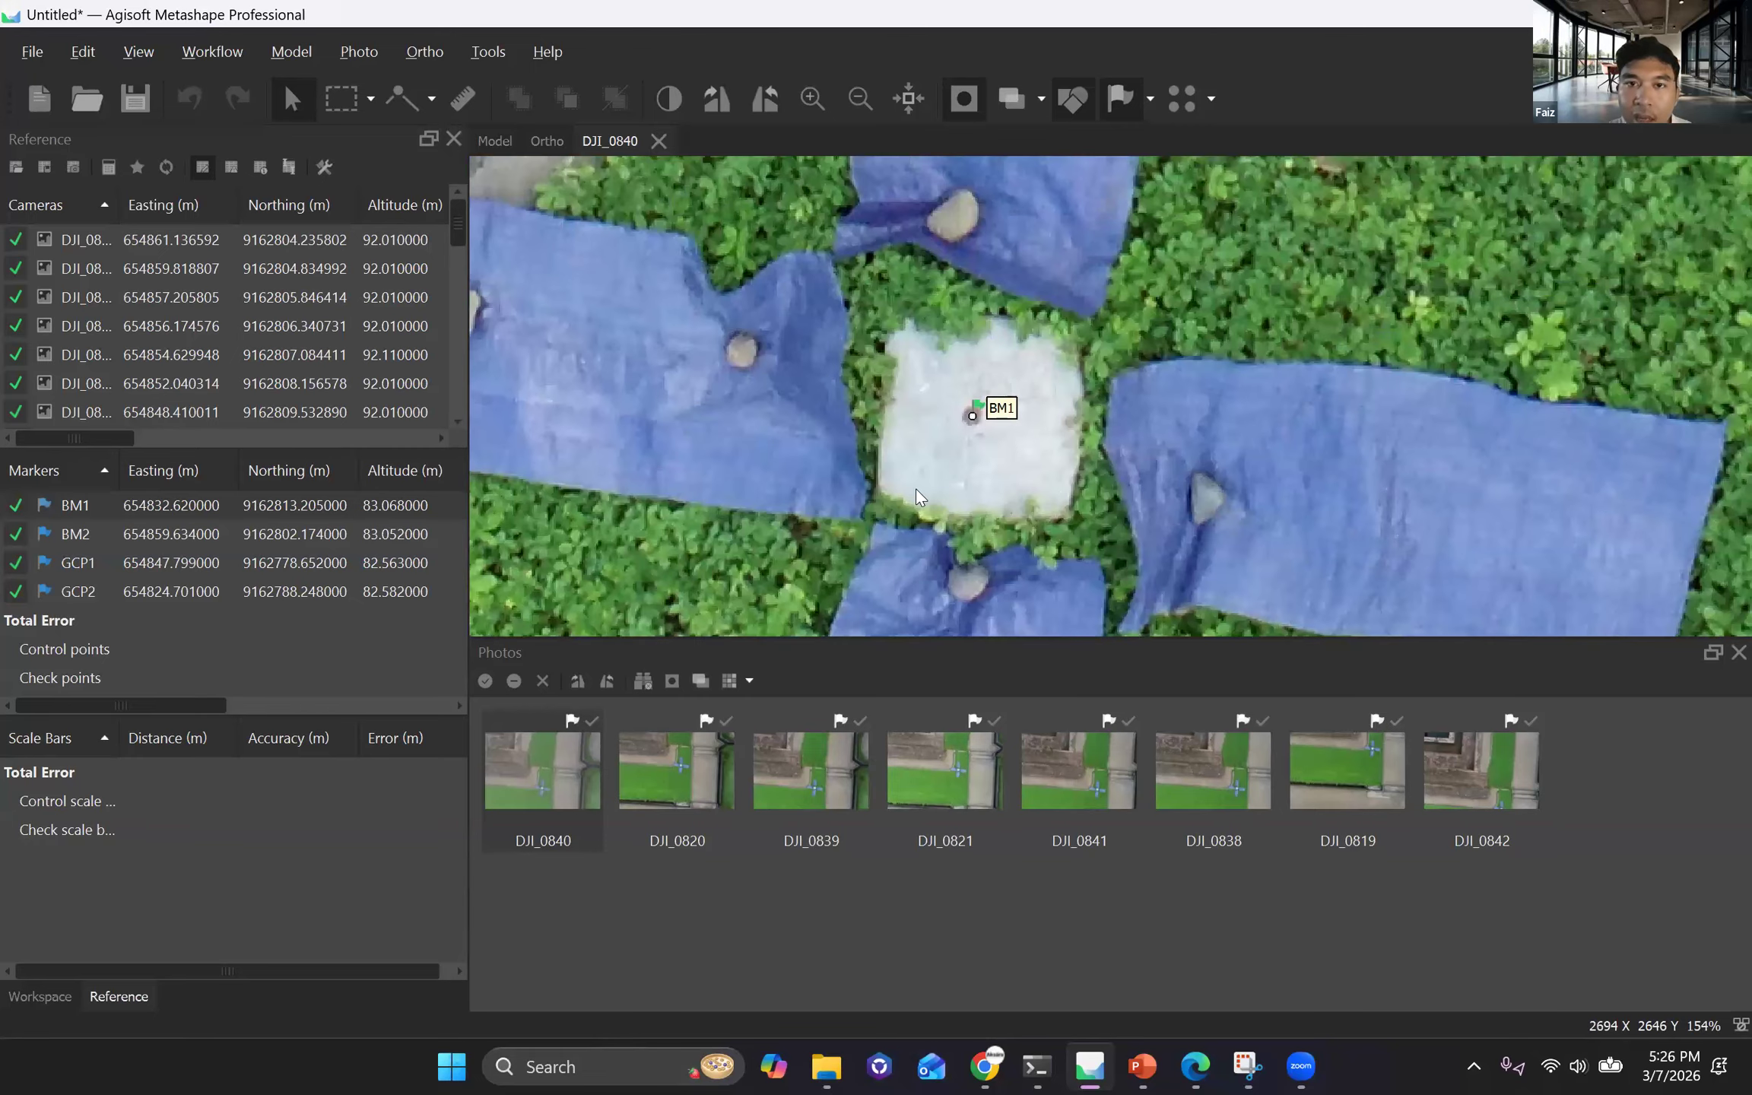
{"action": "scroll", "coordinate": [915, 489], "scroll_direction": "down", "scroll_amount": 5}
{"action": "scroll", "coordinate": [916, 490], "scroll_direction": "up", "scroll_amount": 1}
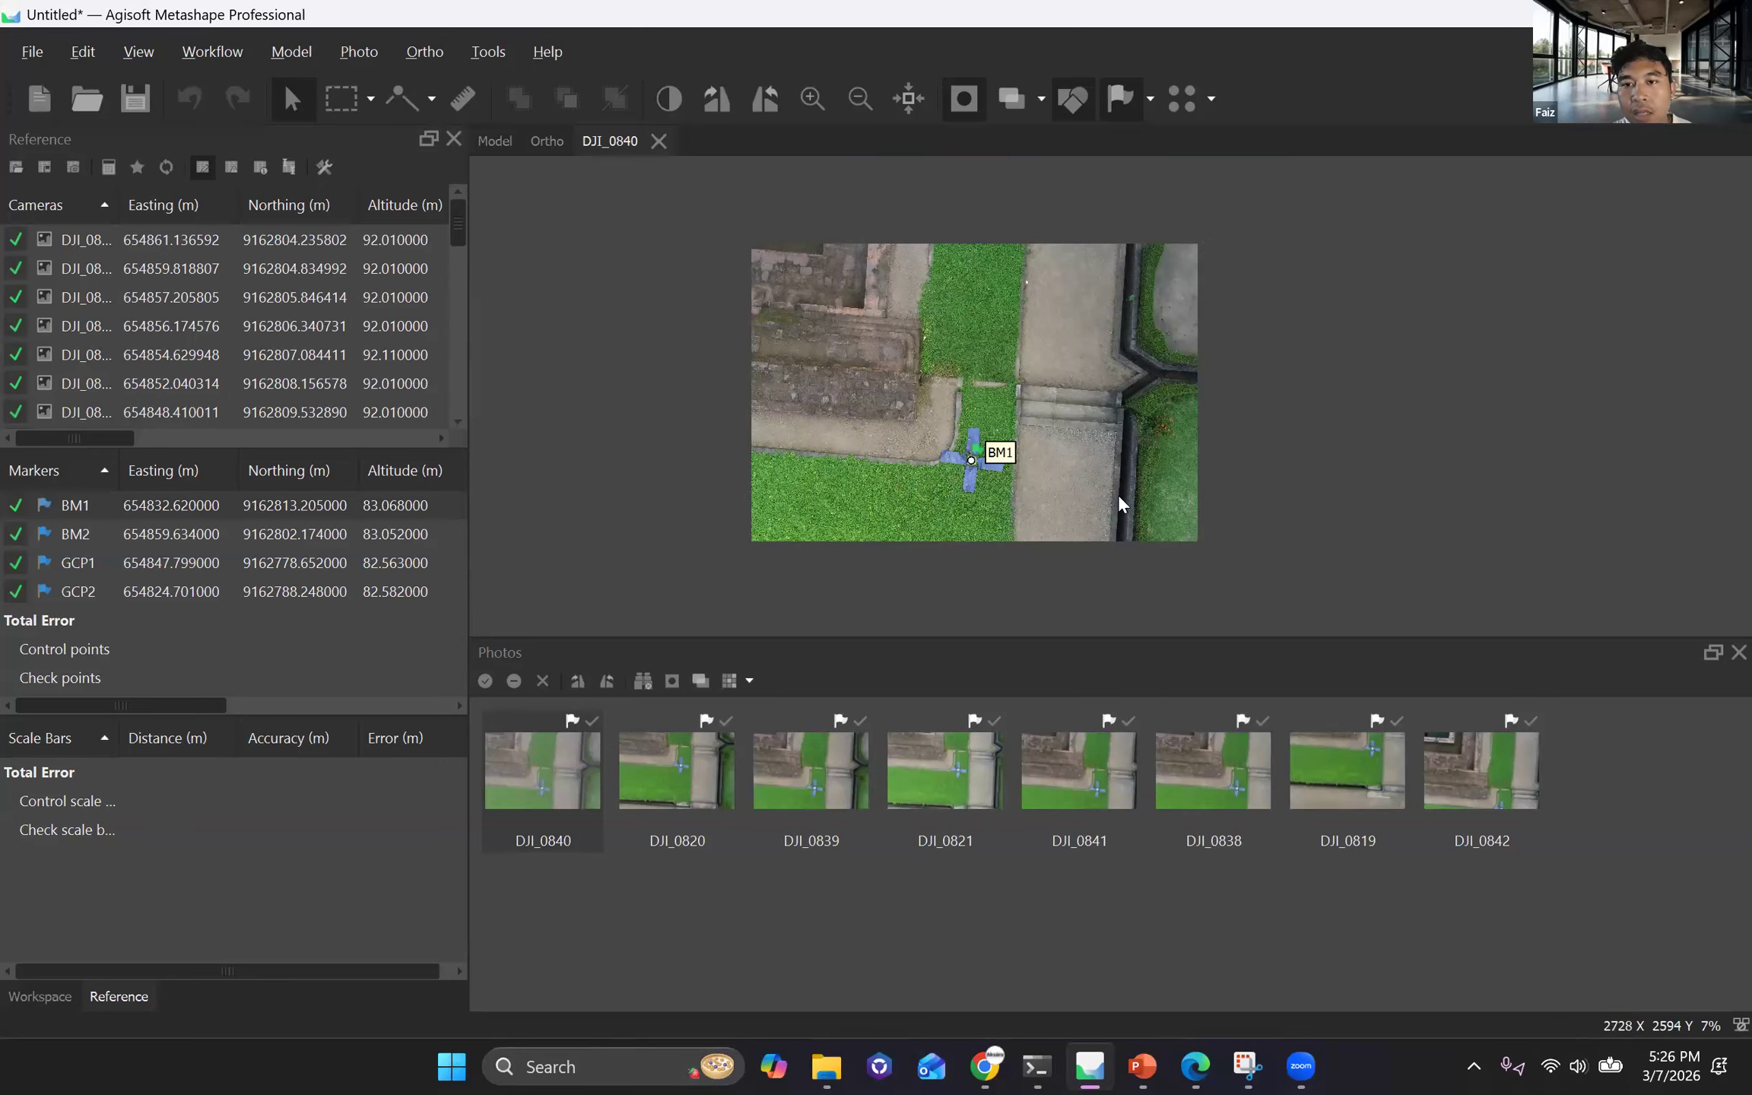
{"action": "double_click", "coordinate": [563, 792]}
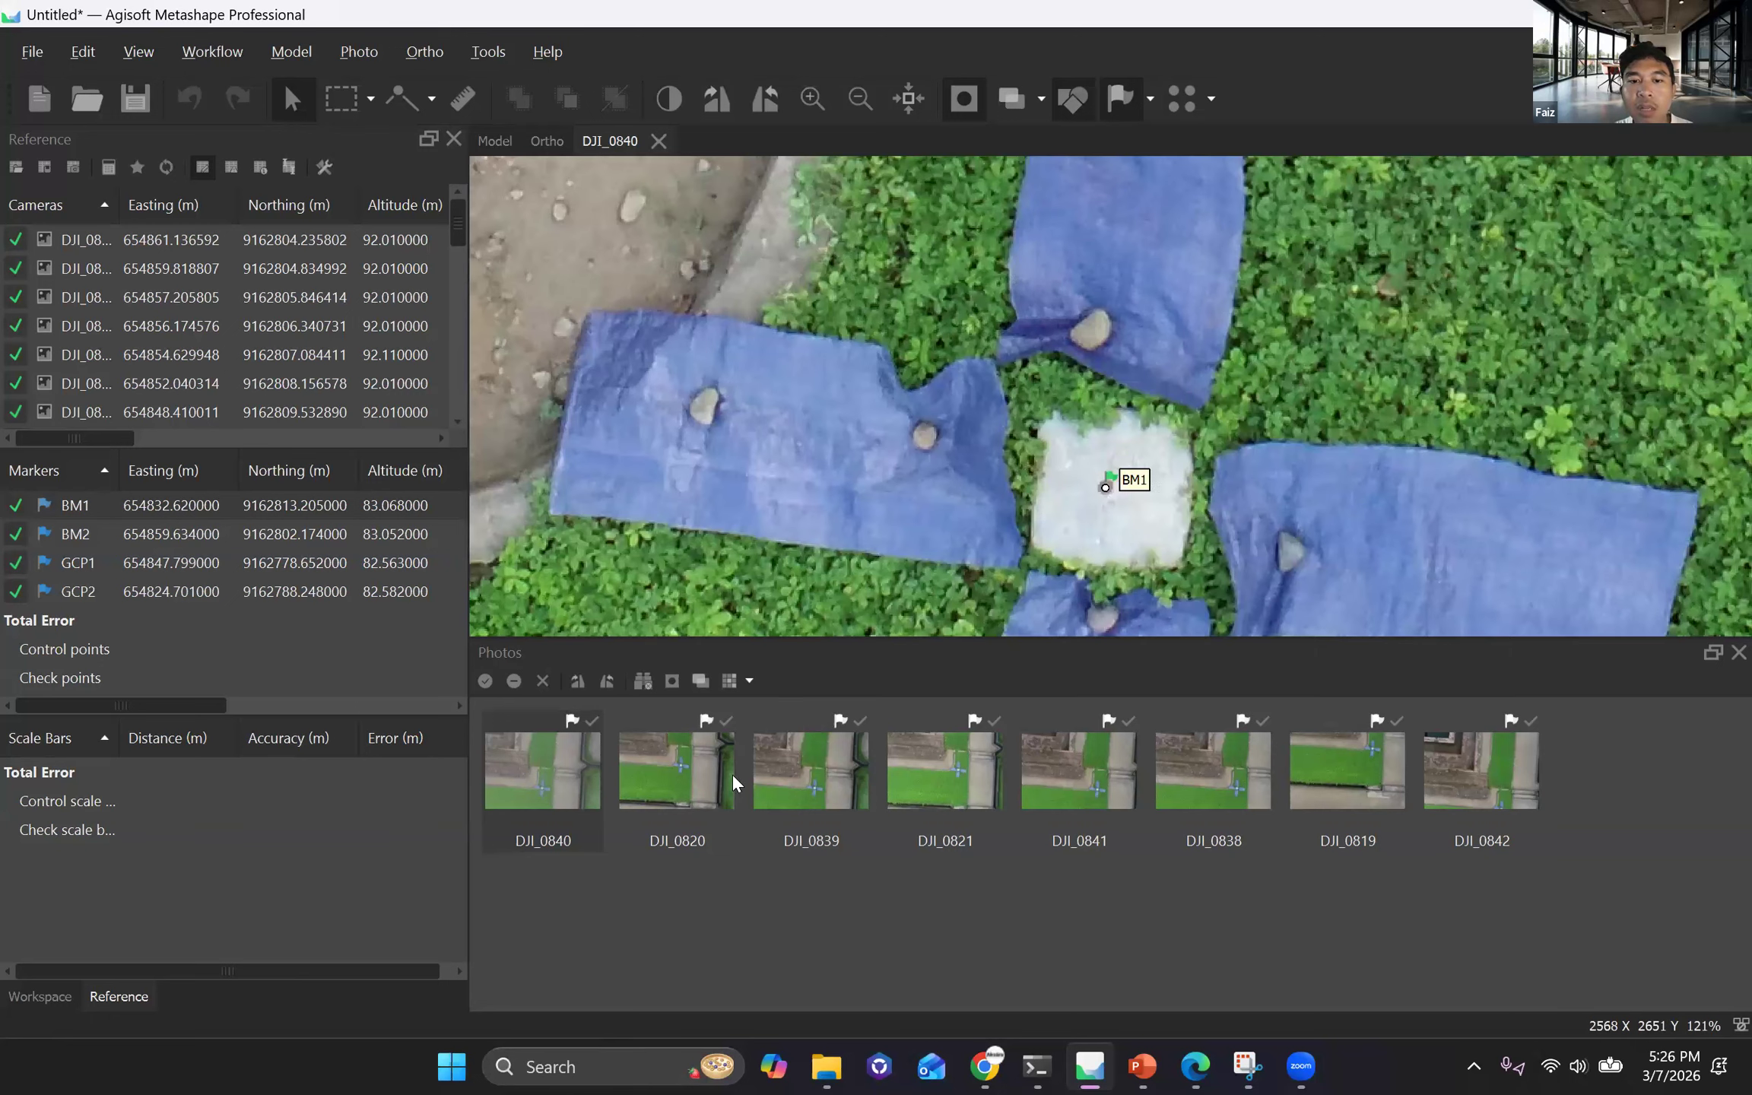
{"action": "scroll", "coordinate": [1118, 495], "scroll_direction": "up", "scroll_amount": 5}
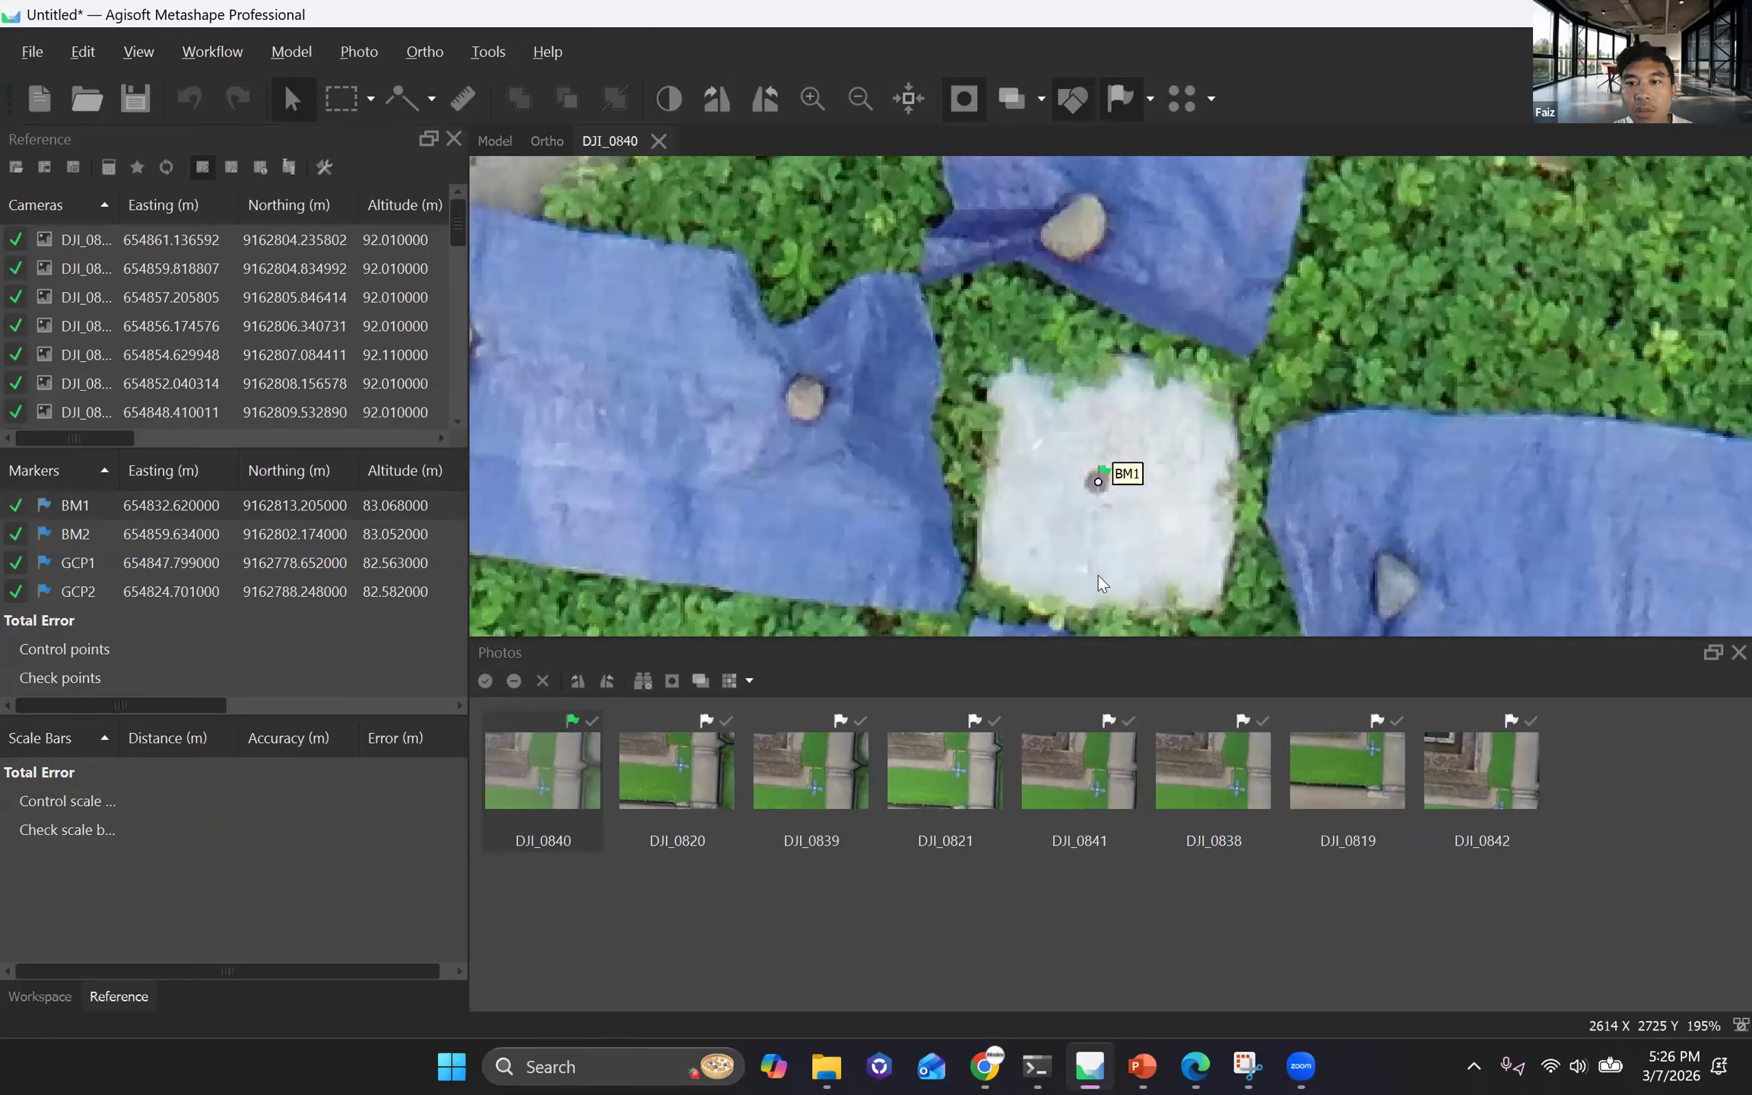
In photo DJI_0820, move the BM1 marker onto the centre of the white plate between the blue tarps.
{"action": "key", "text": "Page_Down"}
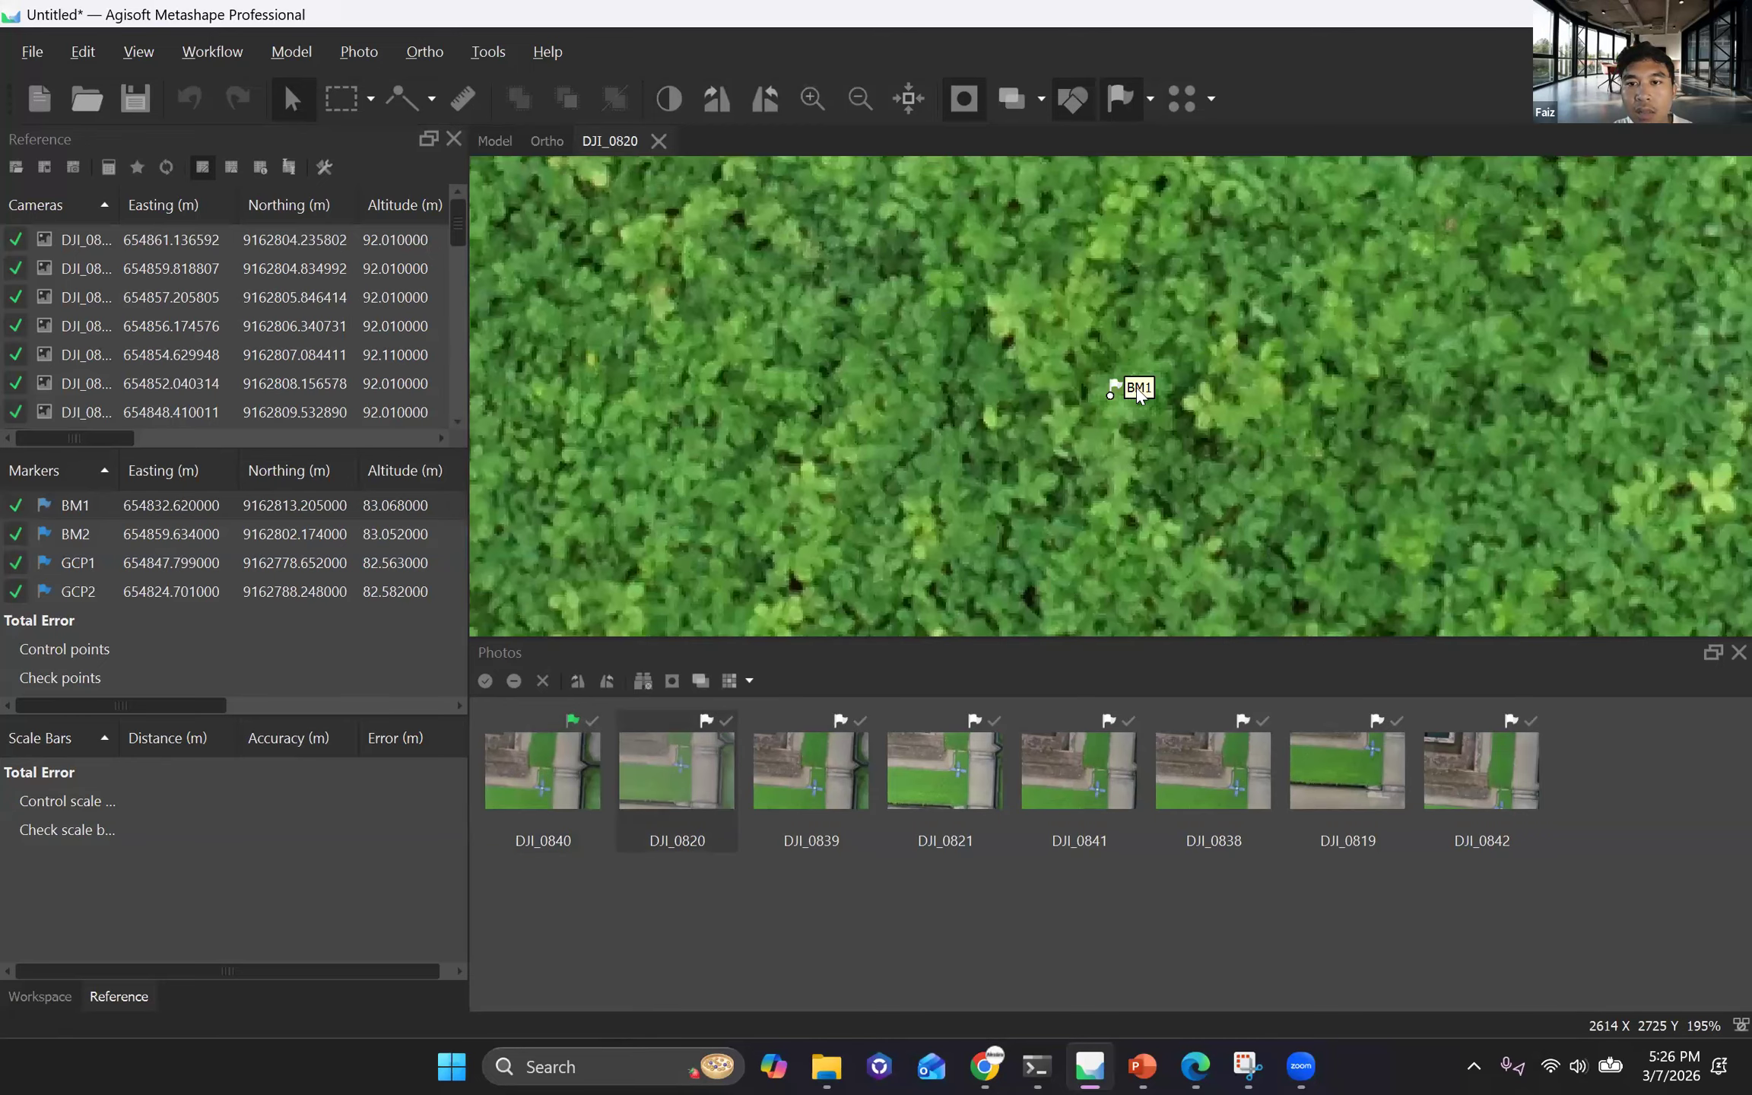
{"action": "scroll", "coordinate": [1118, 389], "scroll_direction": "down", "scroll_amount": 10}
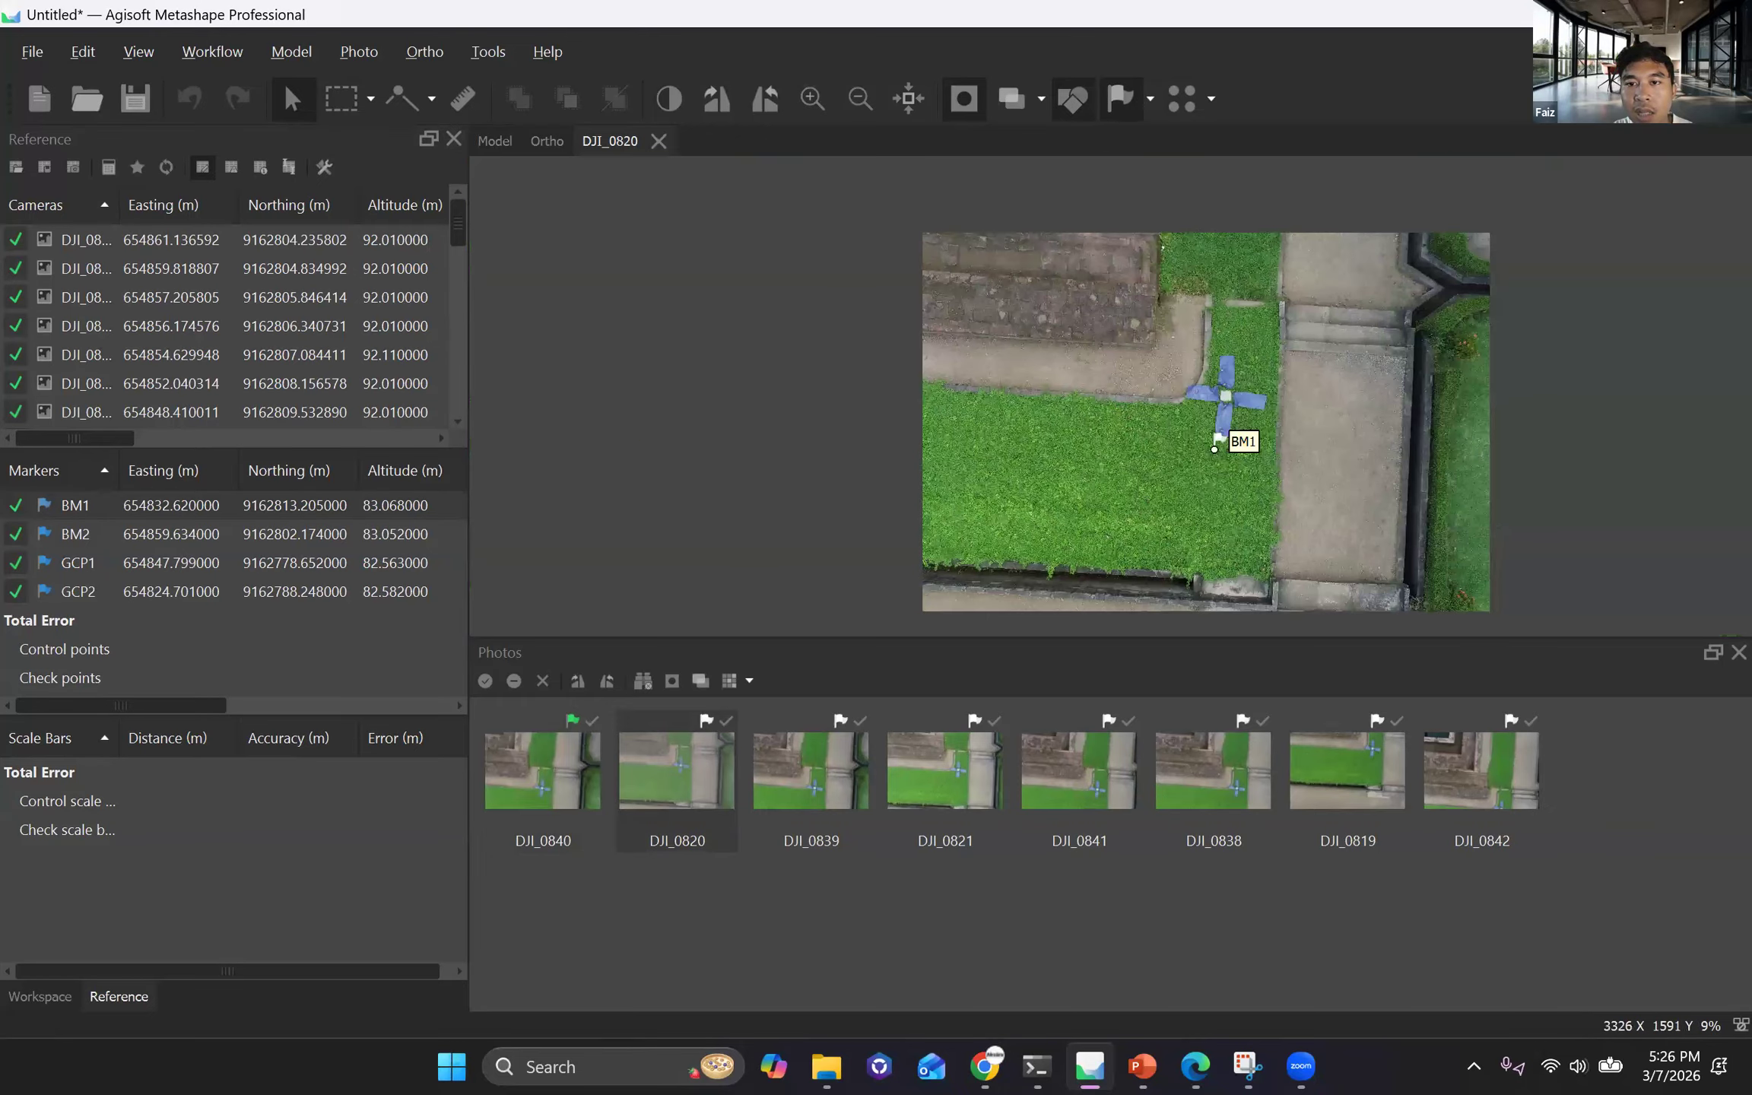
{"action": "scroll", "coordinate": [1266, 398], "scroll_direction": "up", "scroll_amount": 5}
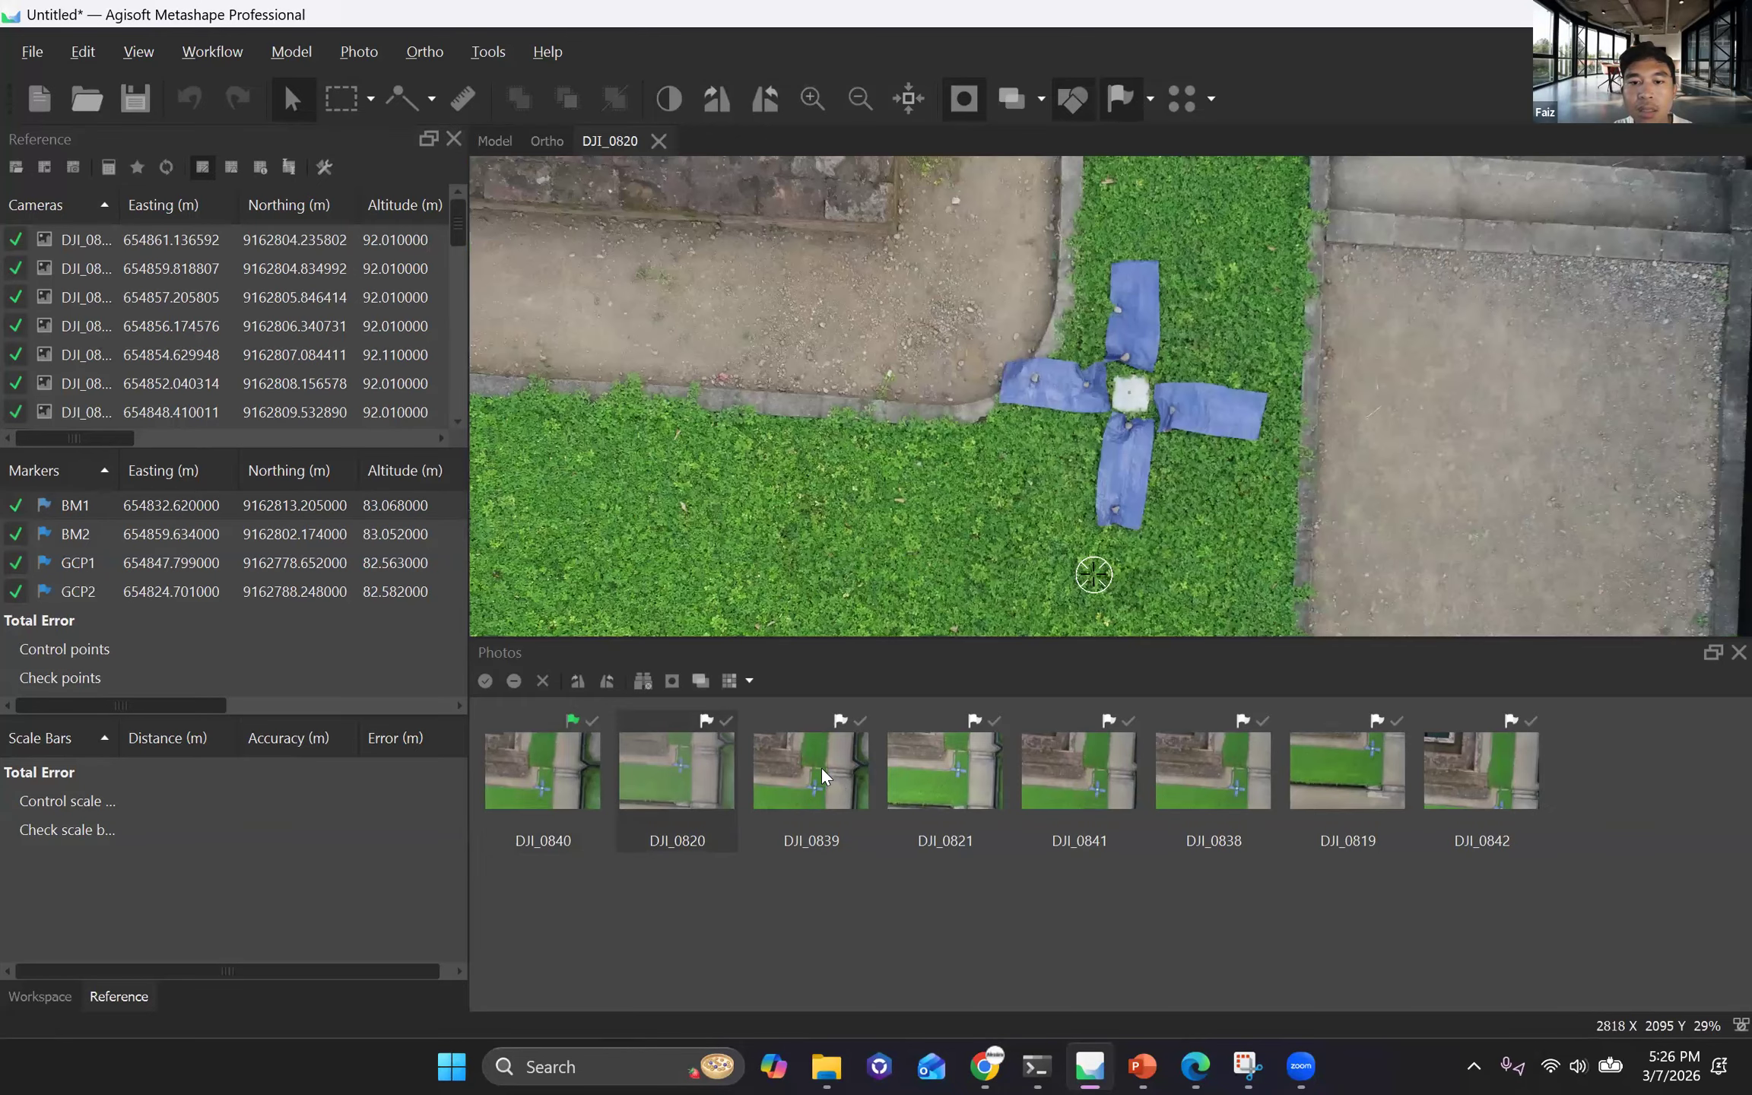
{"action": "left_click_drag", "start_coordinate": [1091, 574], "coordinate": [1131, 385]}
{"action": "scroll", "coordinate": [1132, 385], "scroll_direction": "up", "scroll_amount": 8}
In photo DJI_0839, fine-tune the BM1 marker onto the plate's dark centre point and check its placement.
{"action": "key", "text": "Page_Down"}
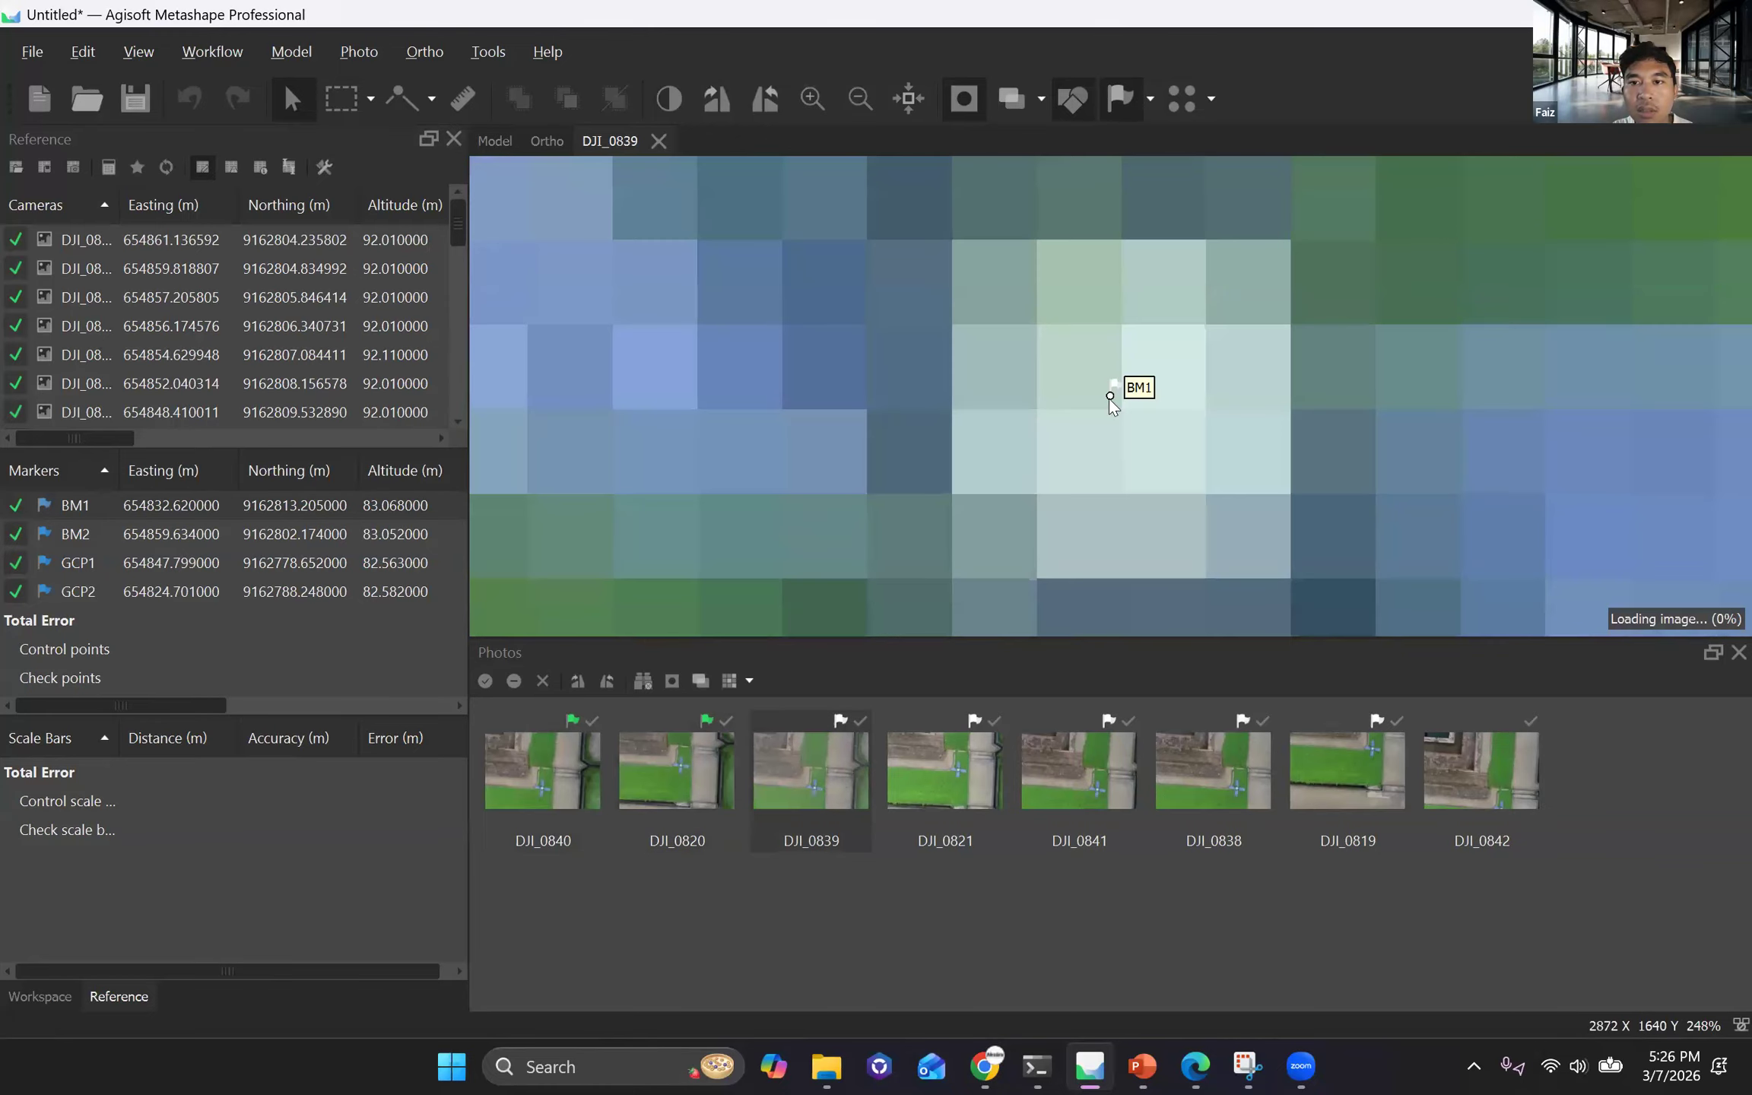
{"action": "left_click_drag", "start_coordinate": [1110, 395], "coordinate": [1111, 393]}
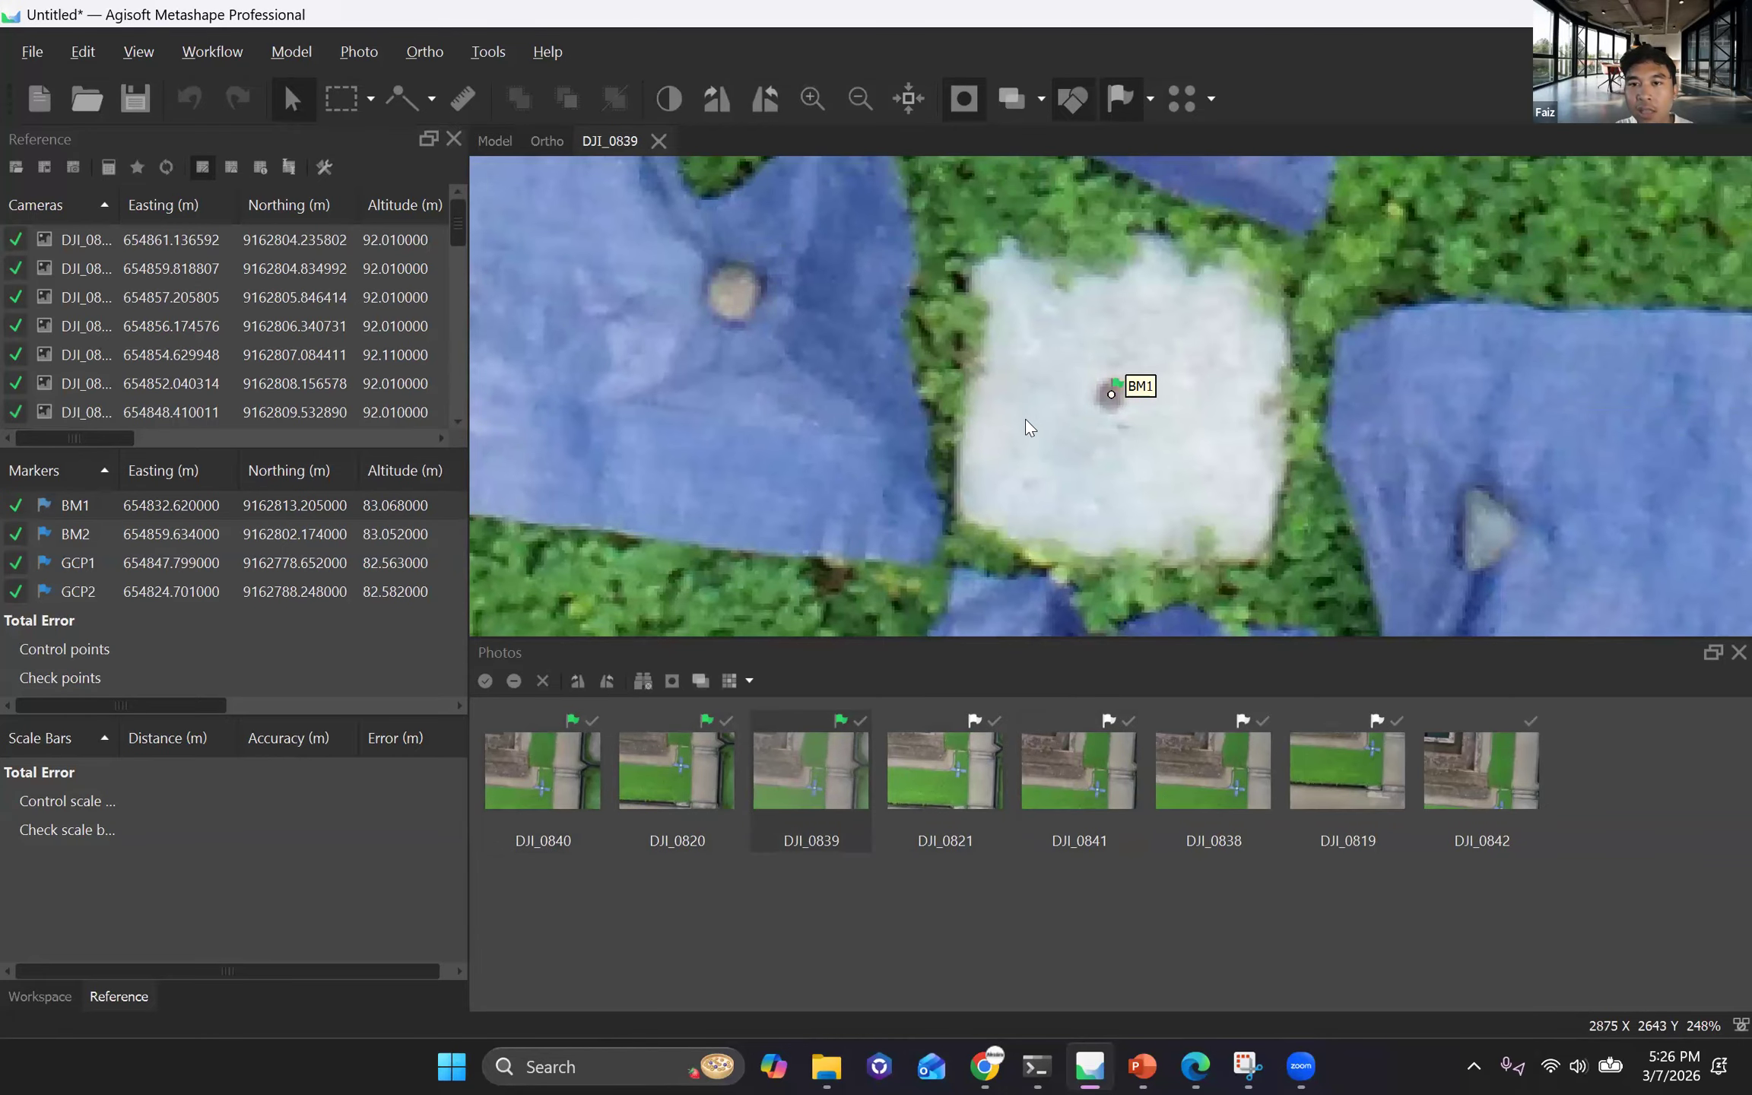
{"action": "scroll", "coordinate": [1012, 474], "scroll_direction": "down", "scroll_amount": 5}
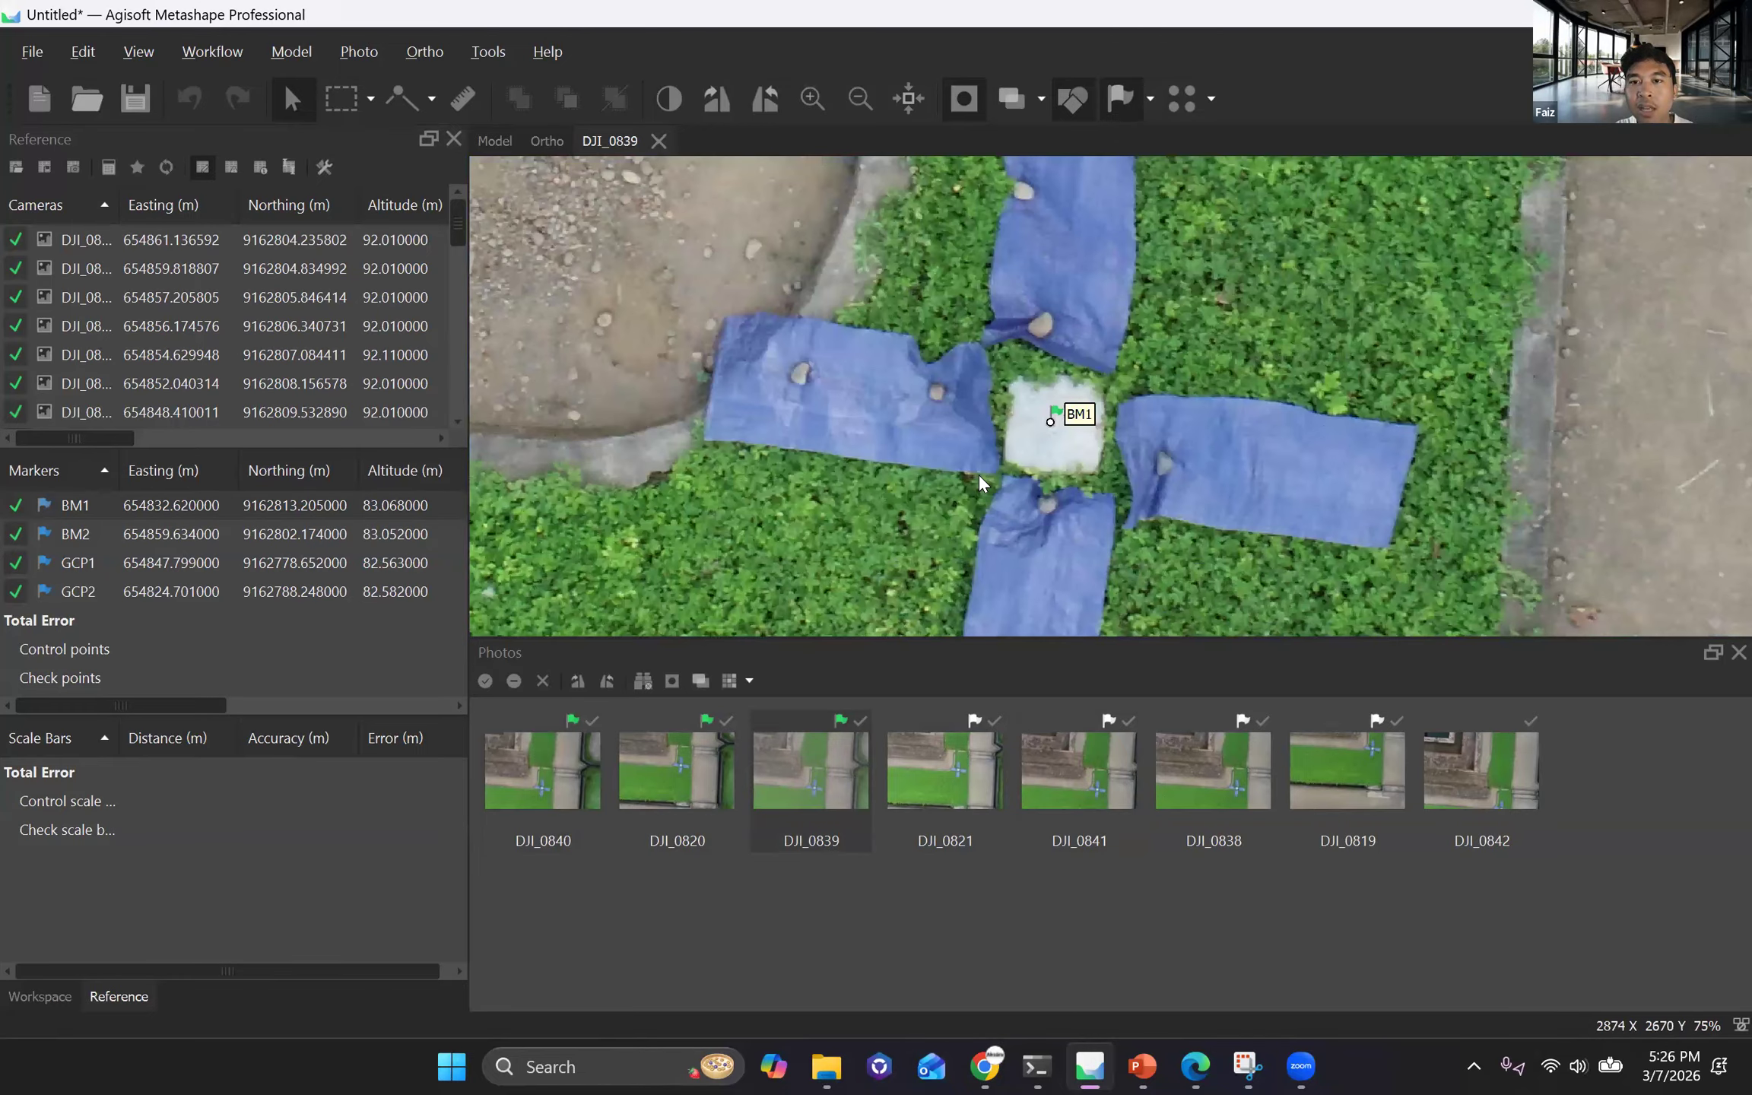
{"action": "scroll", "coordinate": [940, 487], "scroll_direction": "down", "scroll_amount": 4}
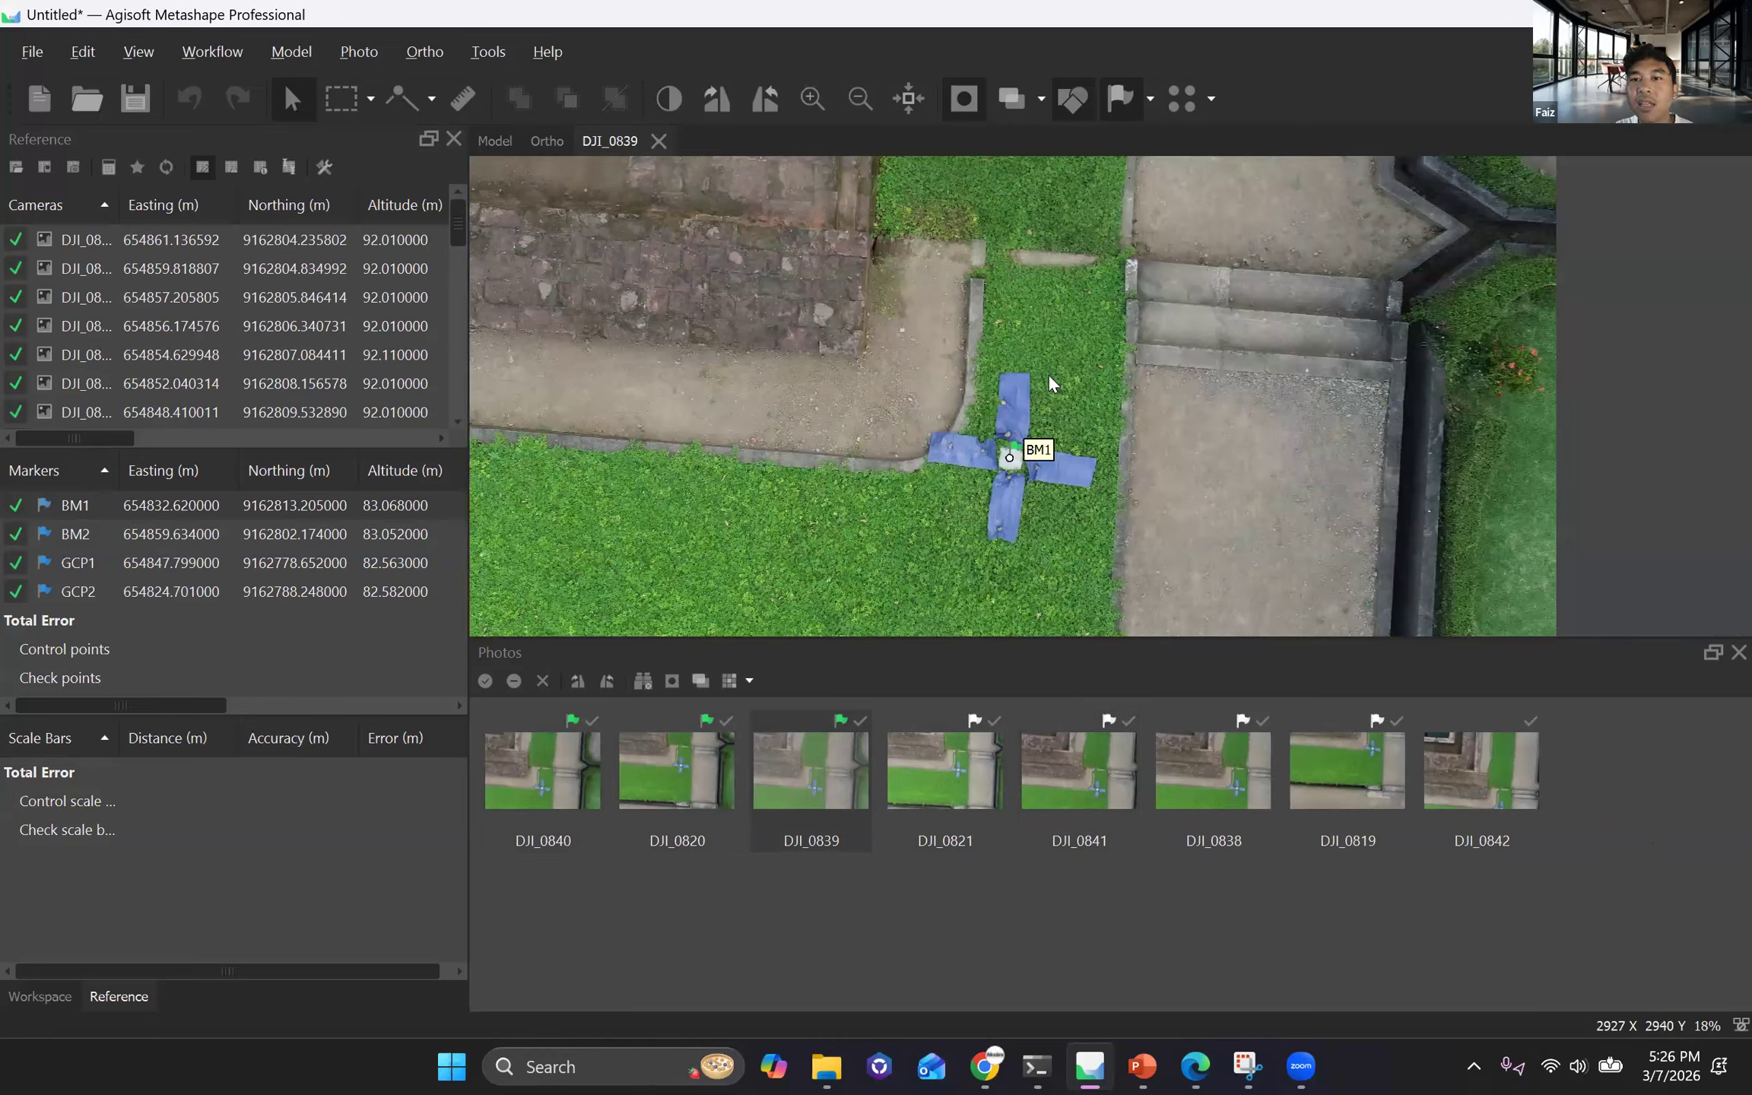
Place the BM1 marker on the dark centre point of the white plate in photos DJI_0821, DJI_0841 and DJI_0838.
{"action": "scroll", "coordinate": [1223, 401], "scroll_direction": "up", "scroll_amount": 5}
{"action": "scroll", "coordinate": [1016, 363], "scroll_direction": "up", "scroll_amount": 4}
{"action": "left_click_drag", "start_coordinate": [1099, 340], "coordinate": [1109, 396]}
{"action": "double_click", "coordinate": [1078, 760]}
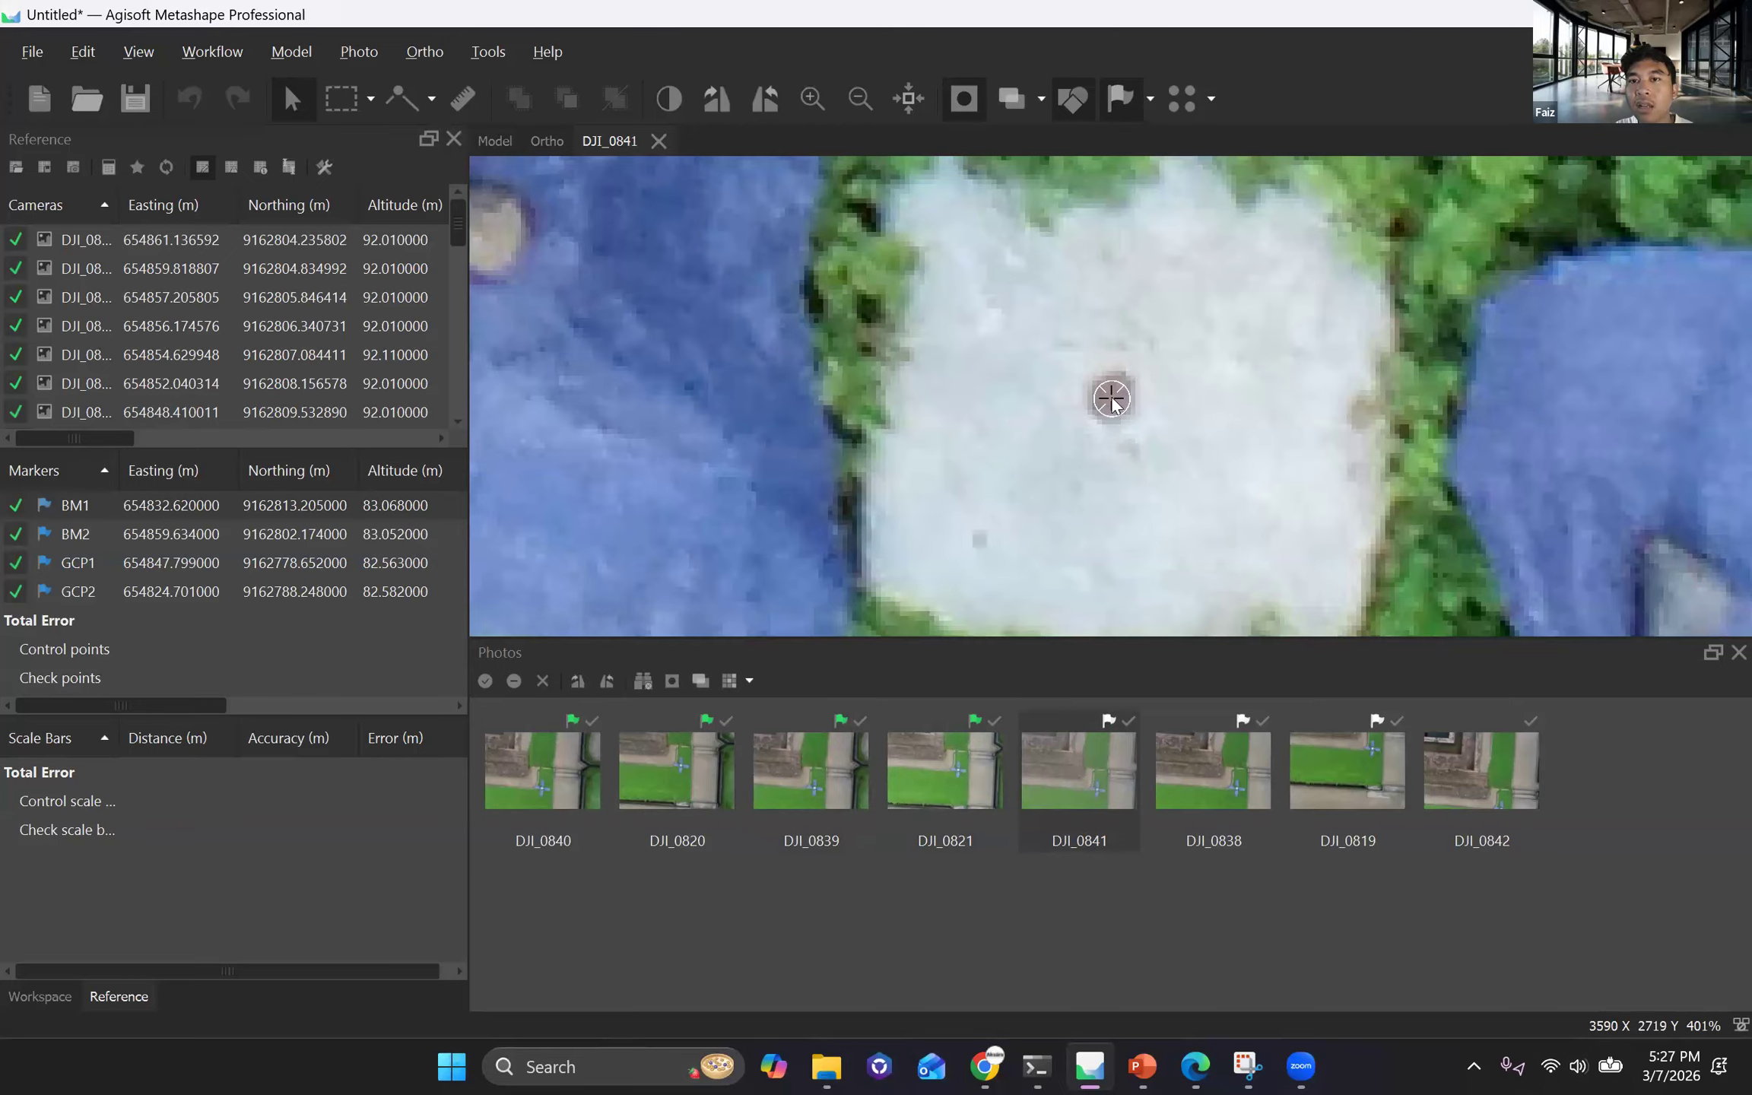
{"action": "key", "text": "Page_Down"}
In photo DJI_0819, set the BM1 marker on the plate's dark centre point and check it against the whole photo.
{"action": "double_click", "coordinate": [1369, 760]}
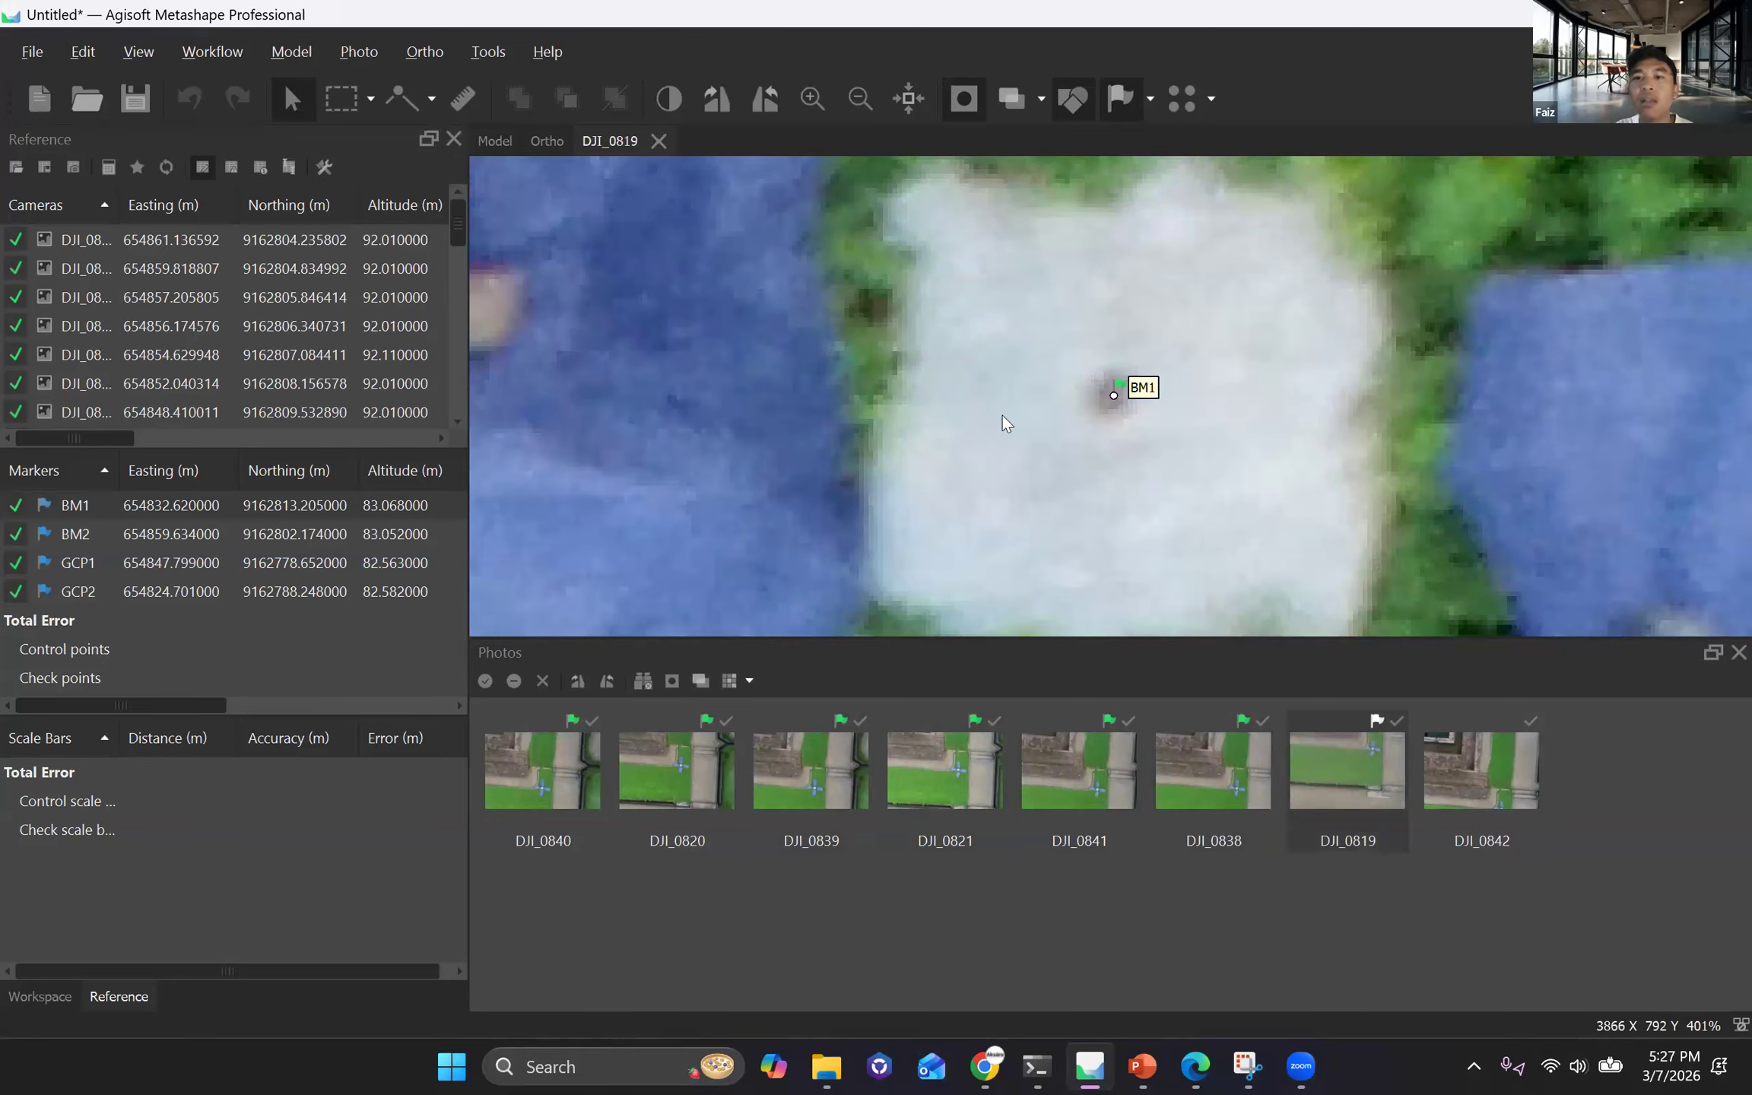
{"action": "scroll", "coordinate": [1002, 414], "scroll_direction": "down", "scroll_amount": 5}
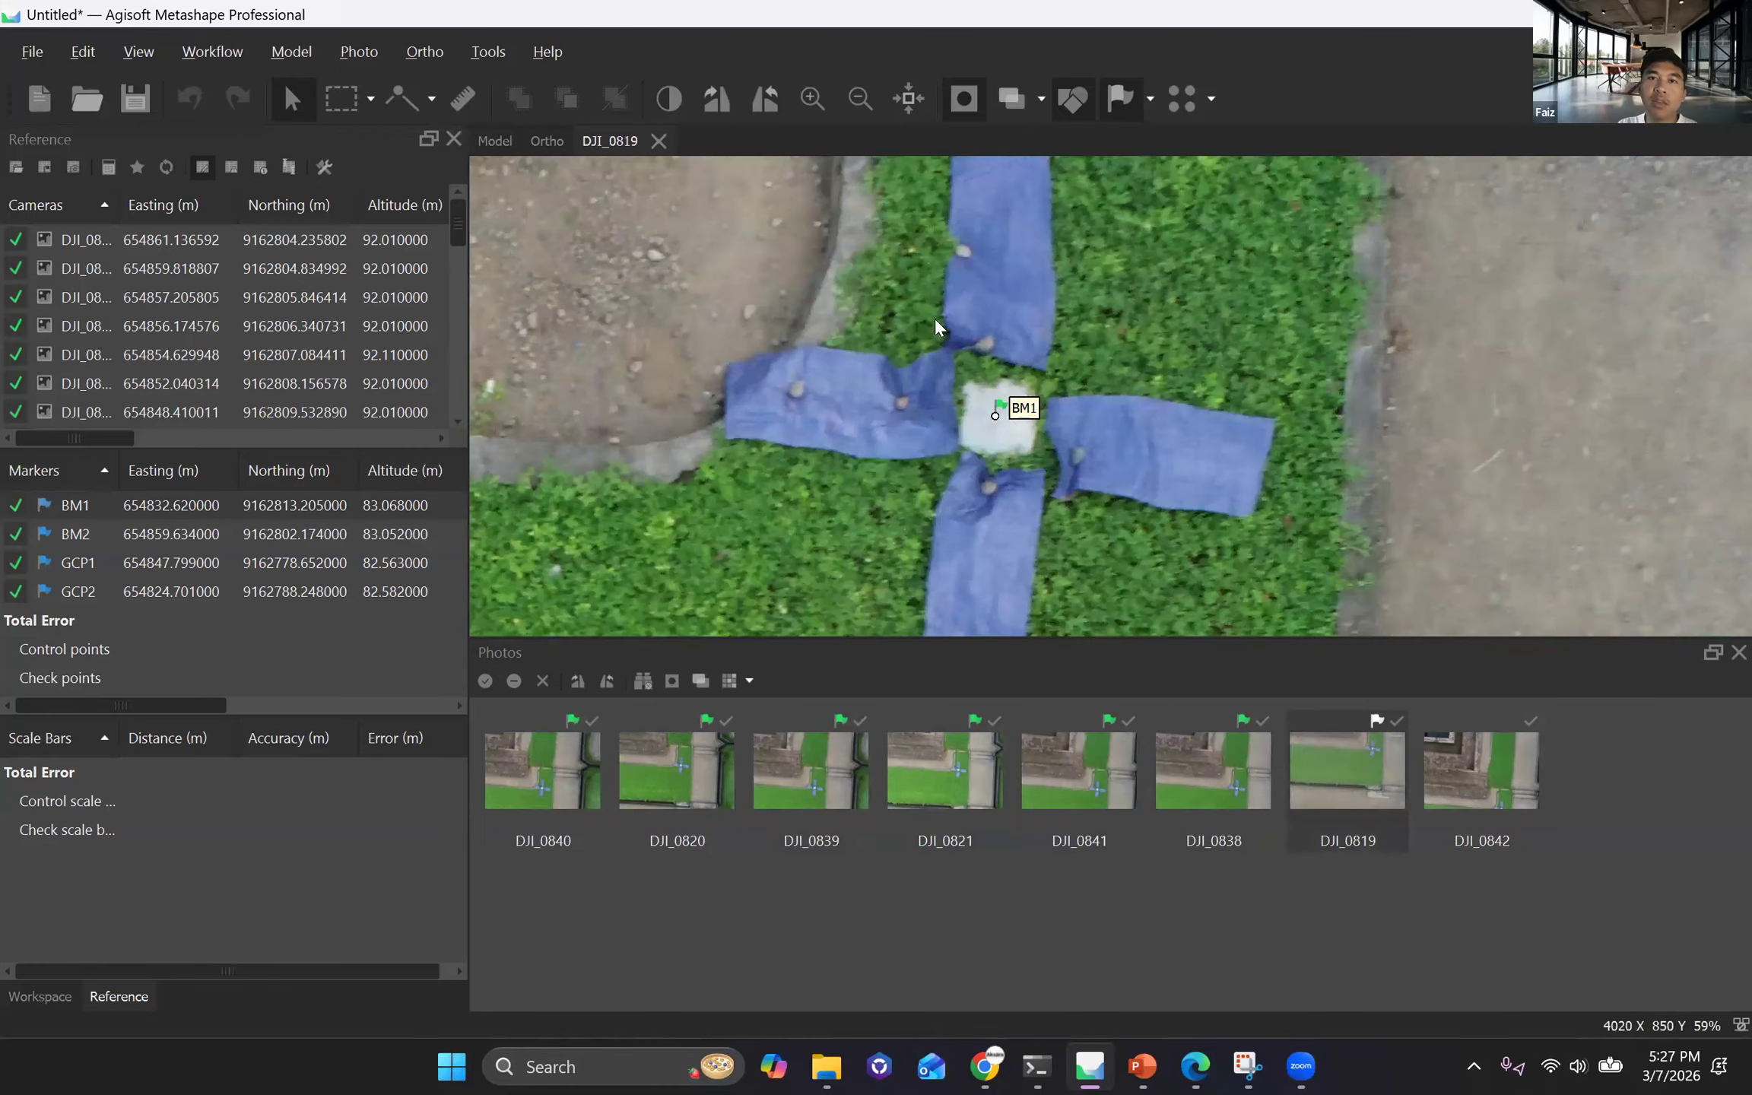
{"action": "left_click", "coordinate": [860, 98]}
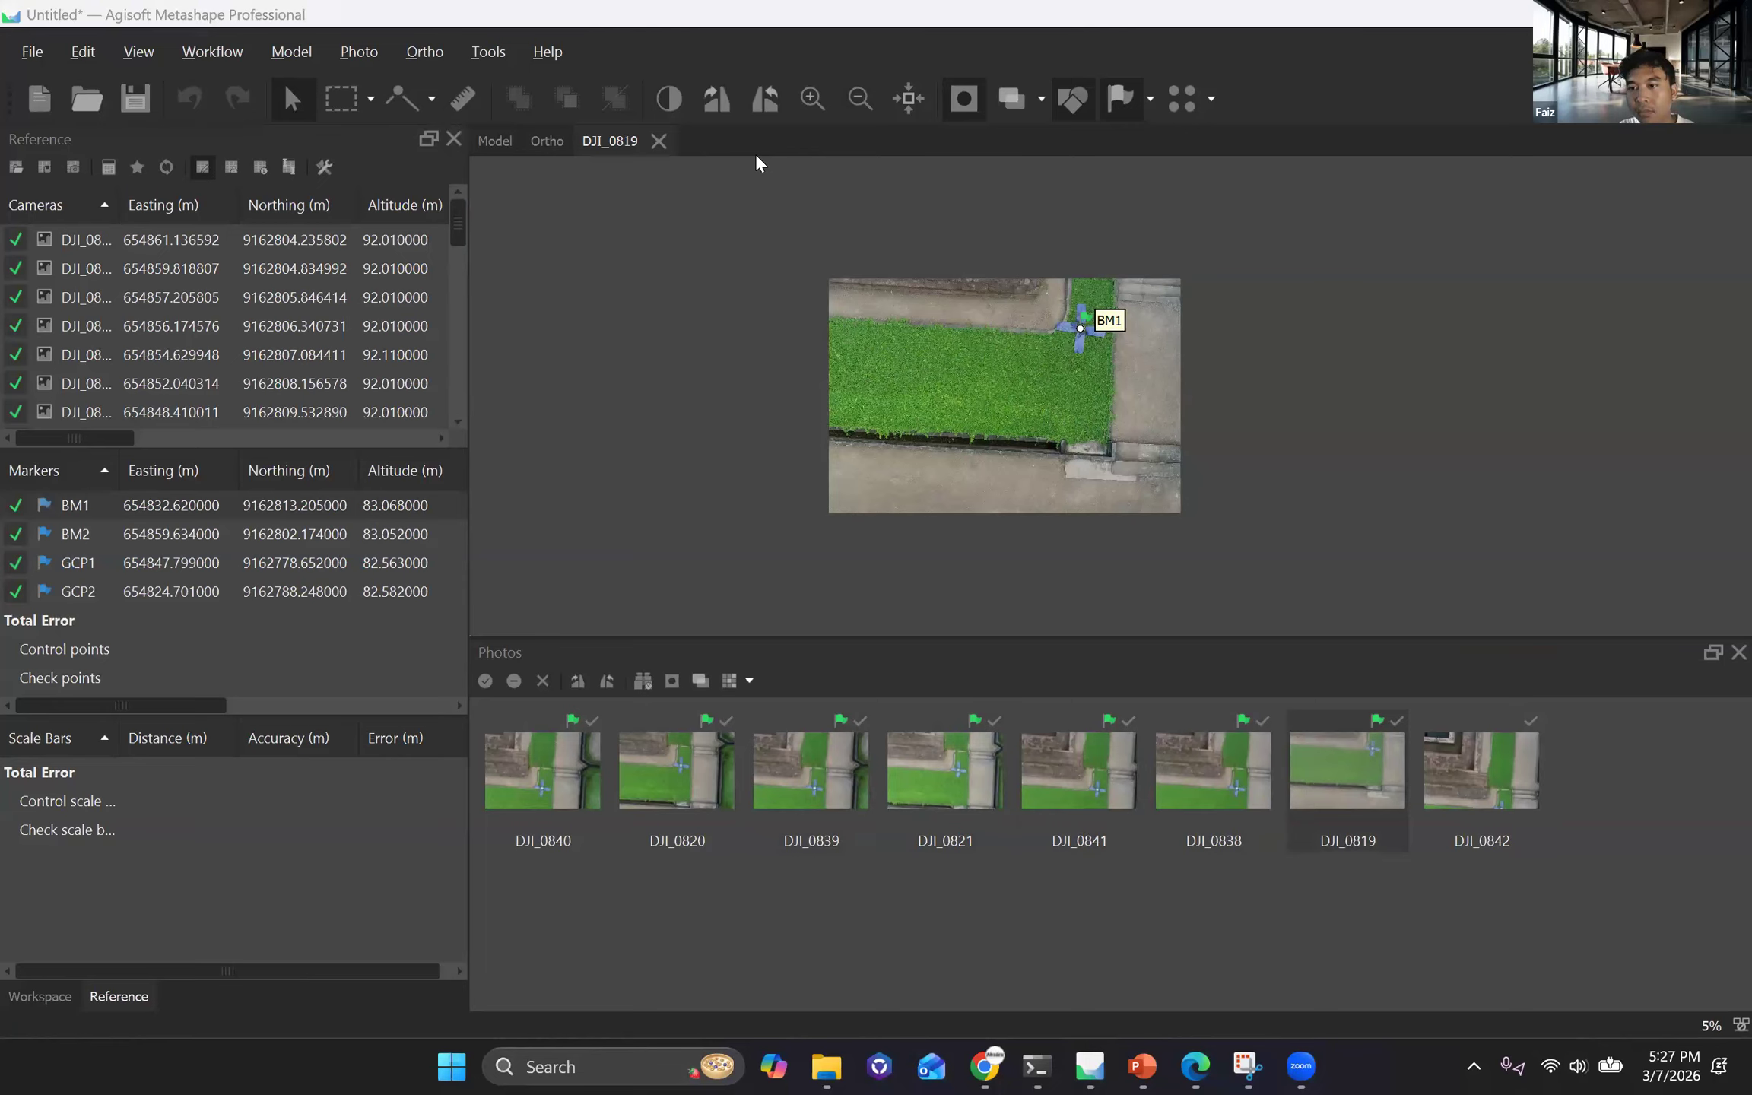
{"action": "left_click", "coordinate": [130, 61]}
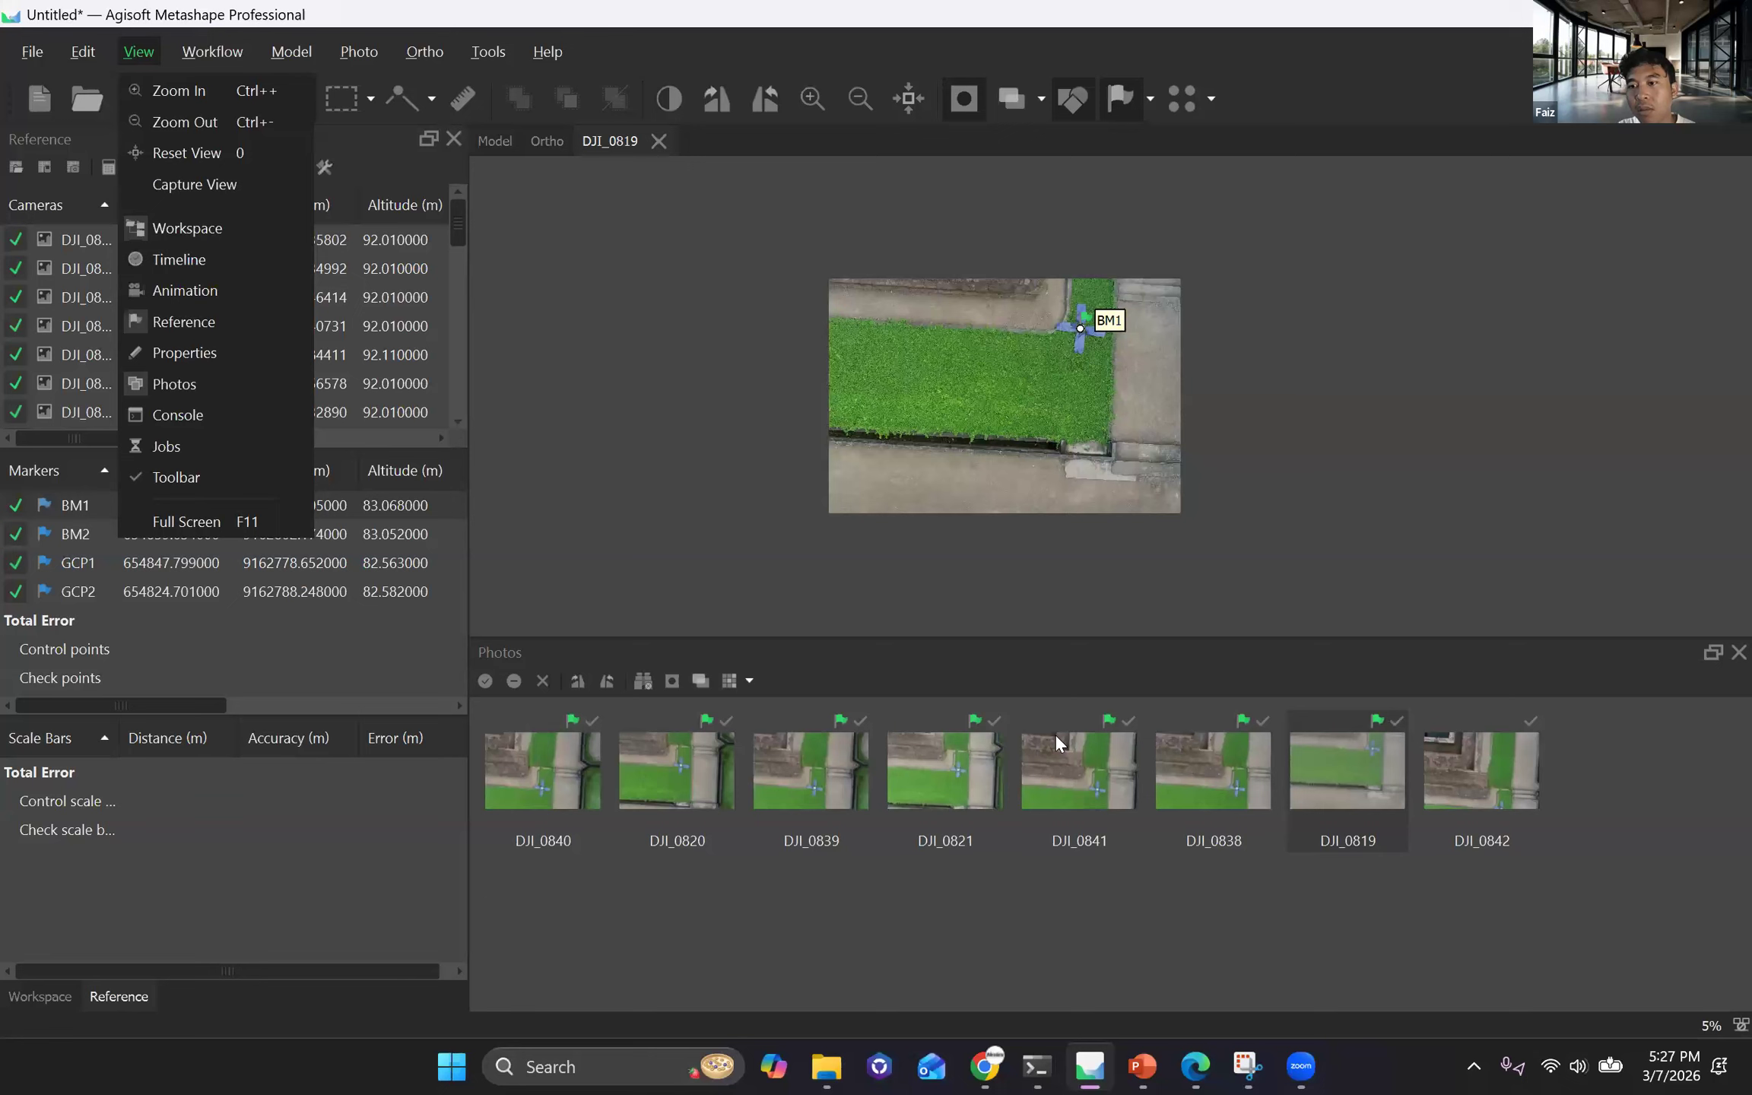
{"action": "key", "text": "Escape"}
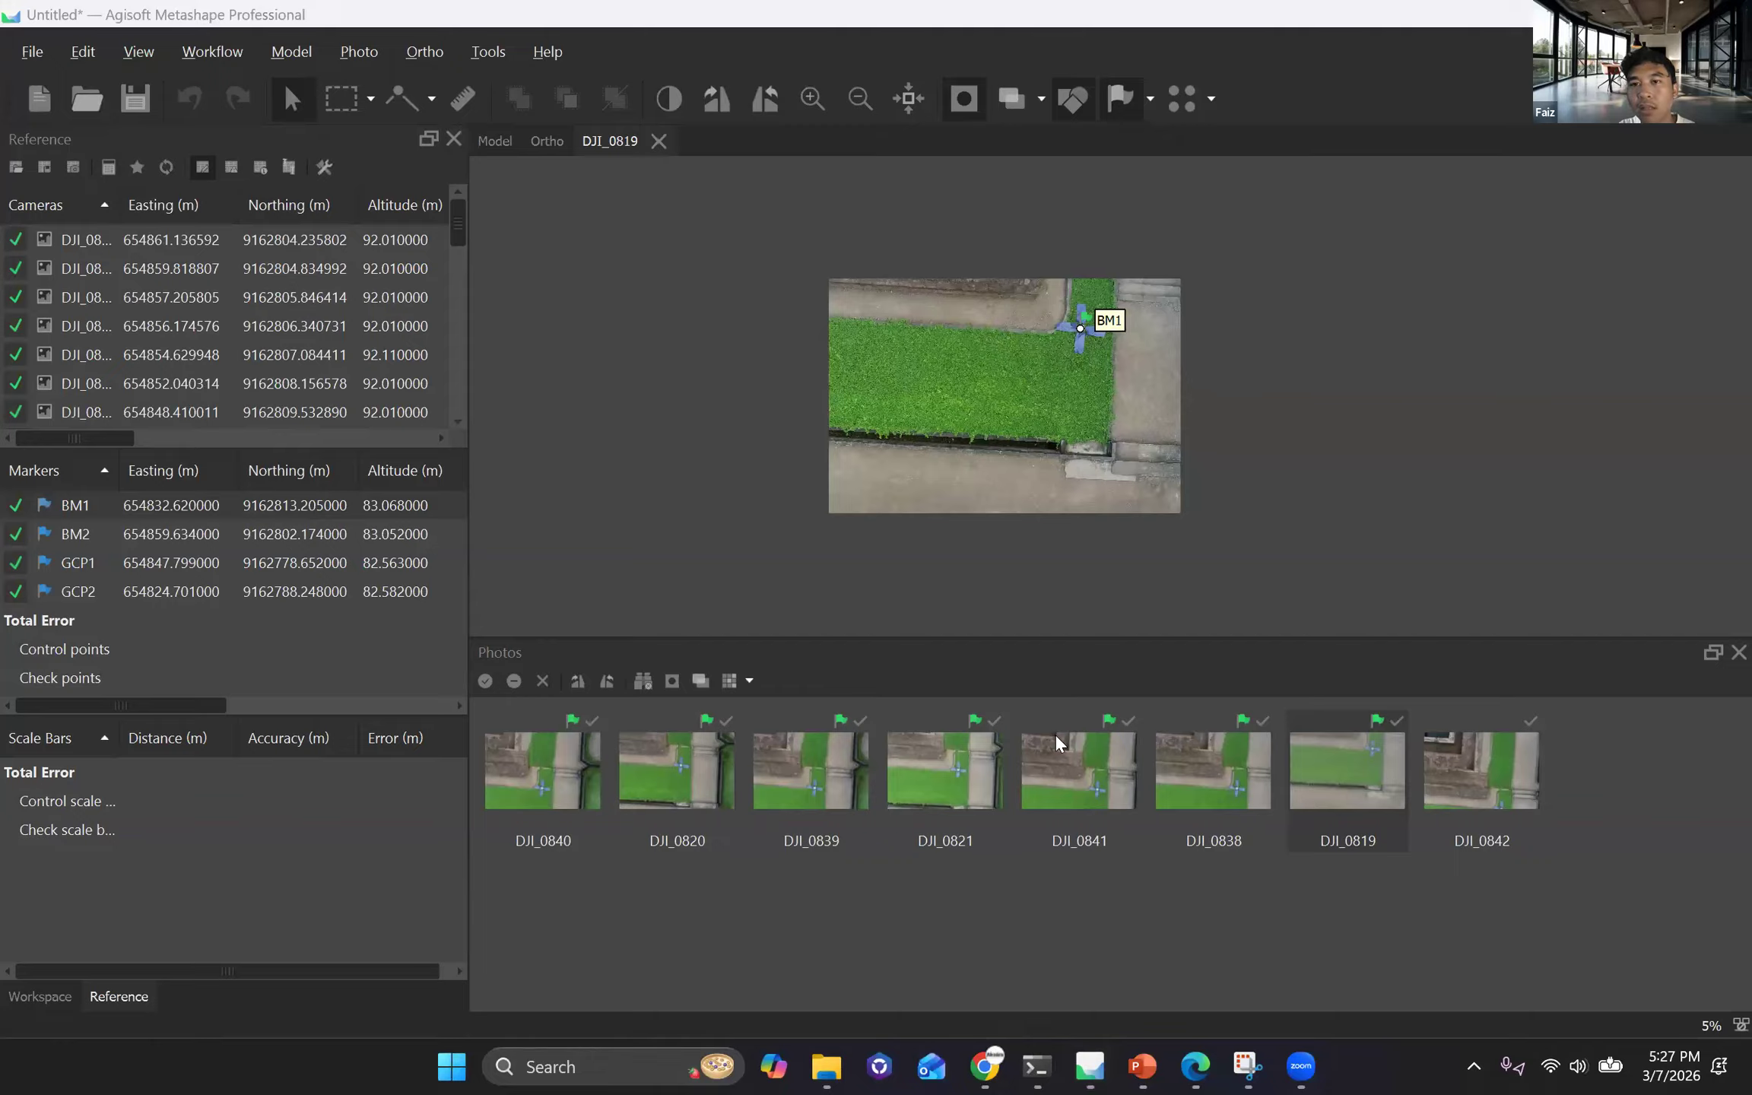
Examine the placement of BM1 on the point cloud in the 3D model and compare it with the other three markers.
{"action": "left_click", "coordinate": [490, 141]}
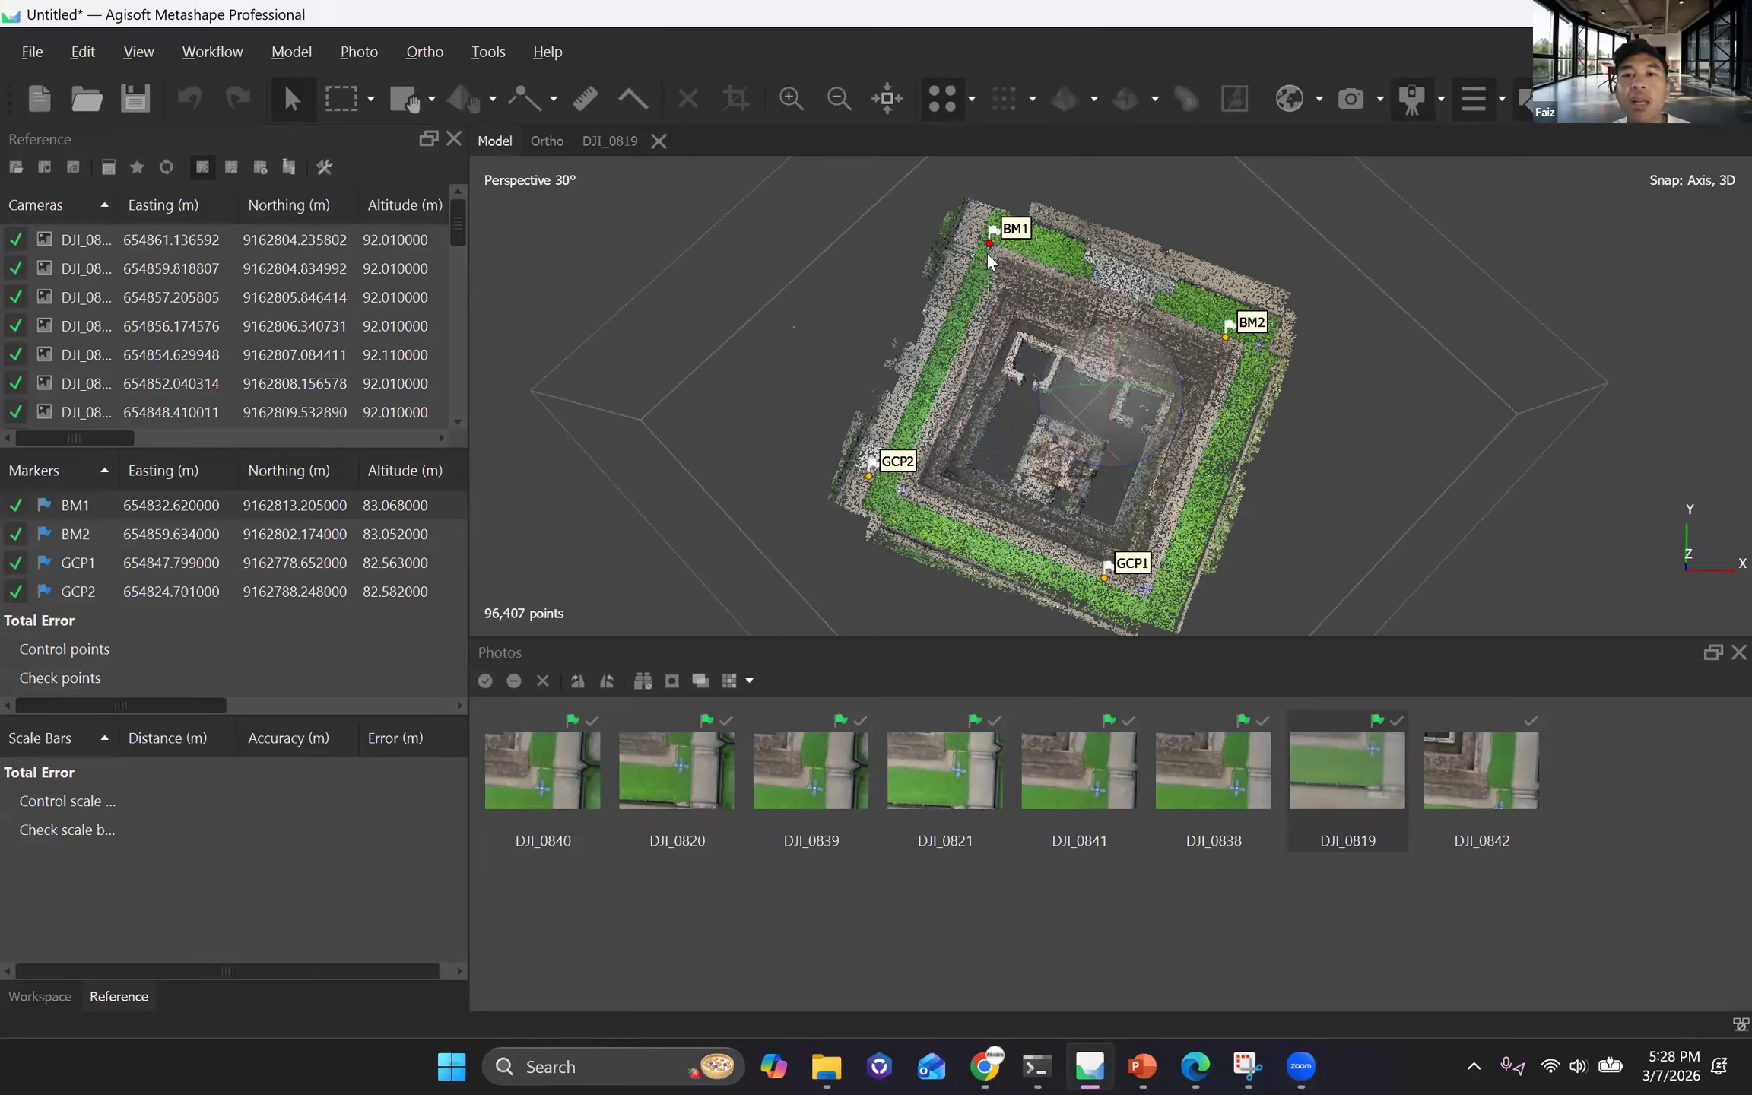
{"action": "scroll", "coordinate": [1106, 333], "scroll_direction": "down", "scroll_amount": 2}
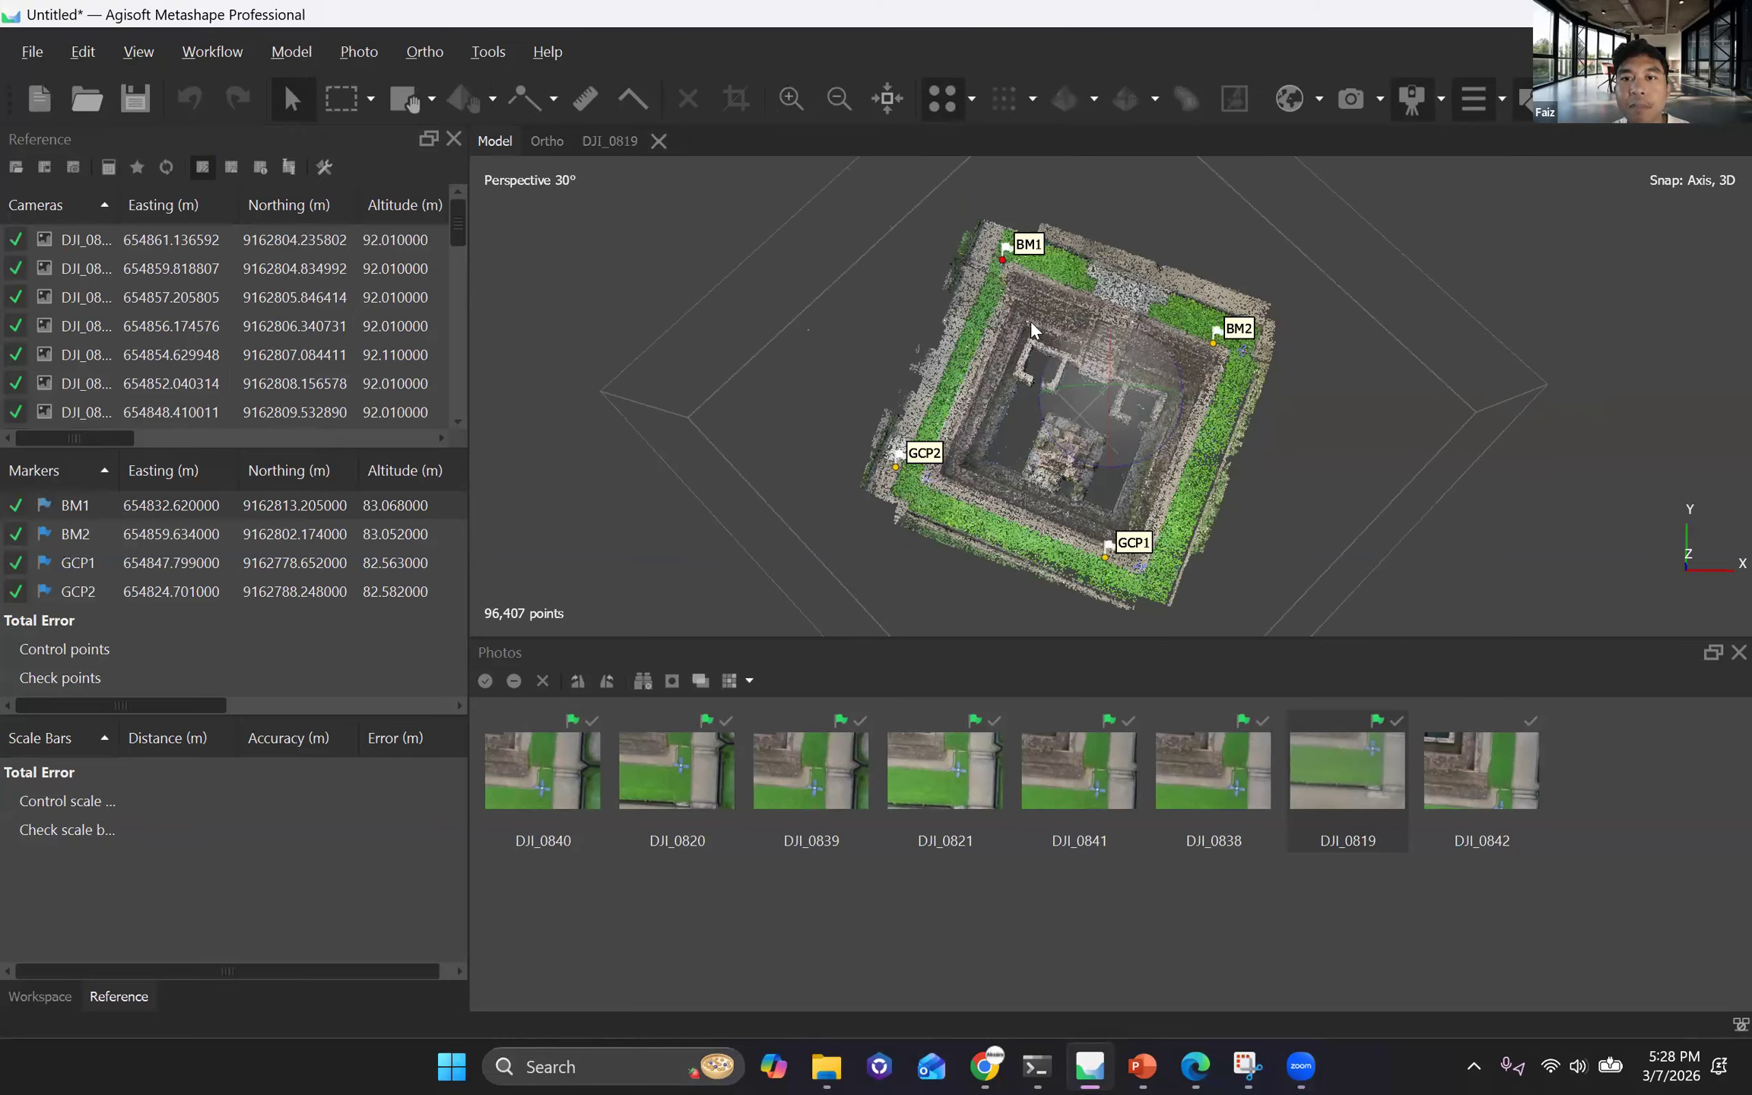
{"action": "scroll", "coordinate": [994, 476], "scroll_direction": "up", "scroll_amount": 2}
{"action": "scroll", "coordinate": [940, 300], "scroll_direction": "up", "scroll_amount": 2}
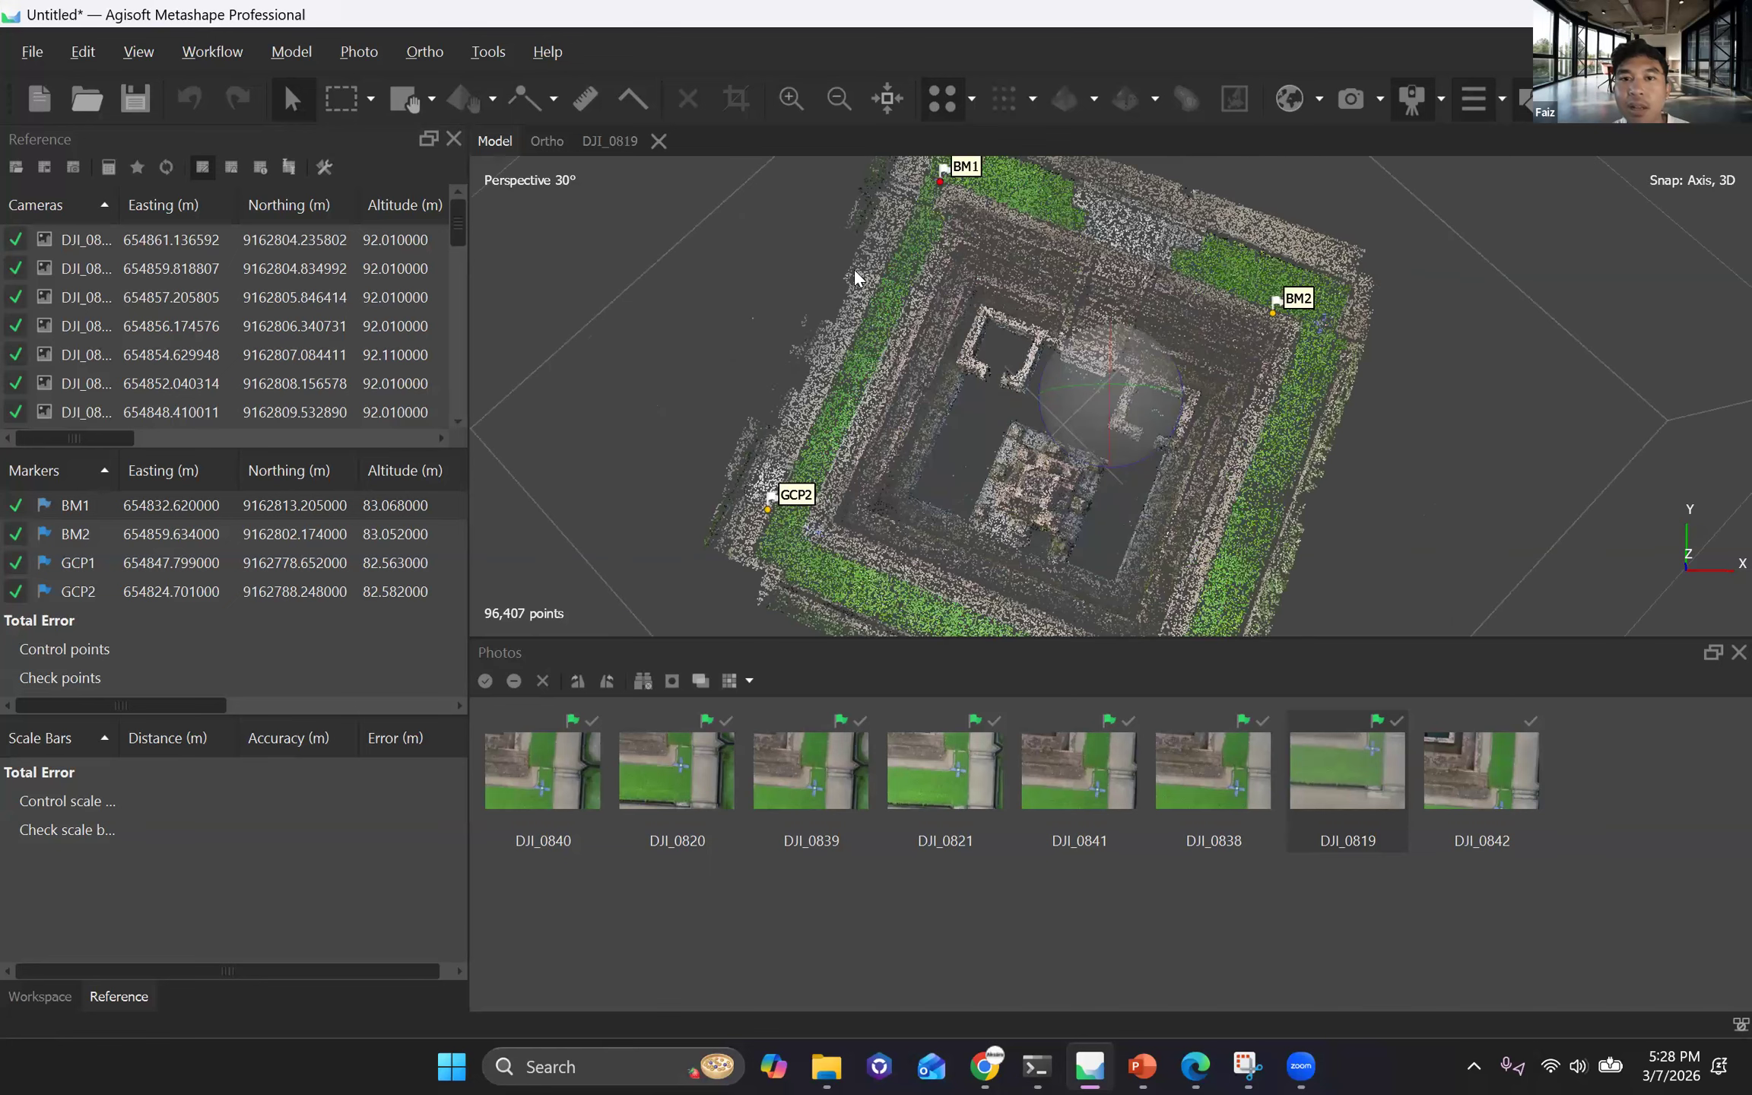
{"action": "scroll", "coordinate": [925, 357], "scroll_direction": "up", "scroll_amount": 2}
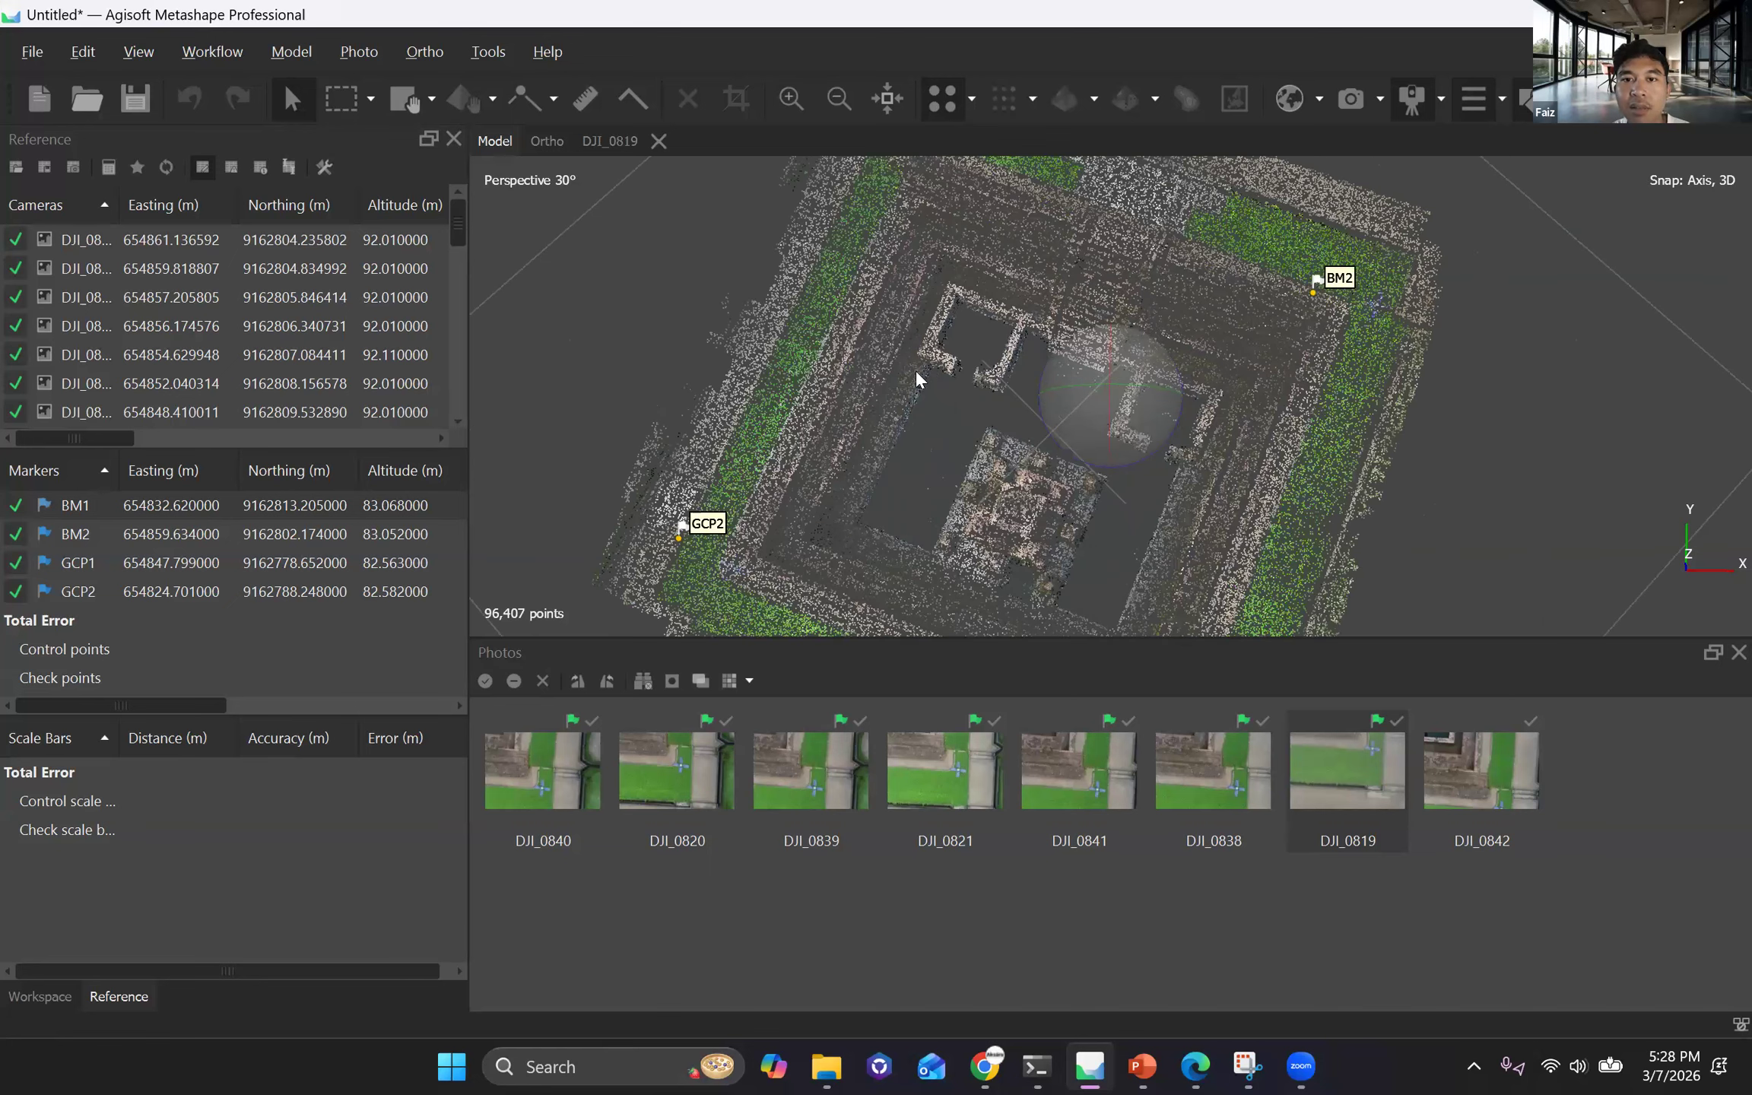
{"action": "scroll", "coordinate": [917, 368], "scroll_direction": "up", "scroll_amount": 4}
{"action": "scroll", "coordinate": [978, 373], "scroll_direction": "up", "scroll_amount": 2}
{"action": "scroll", "coordinate": [985, 376], "scroll_direction": "up", "scroll_amount": 1}
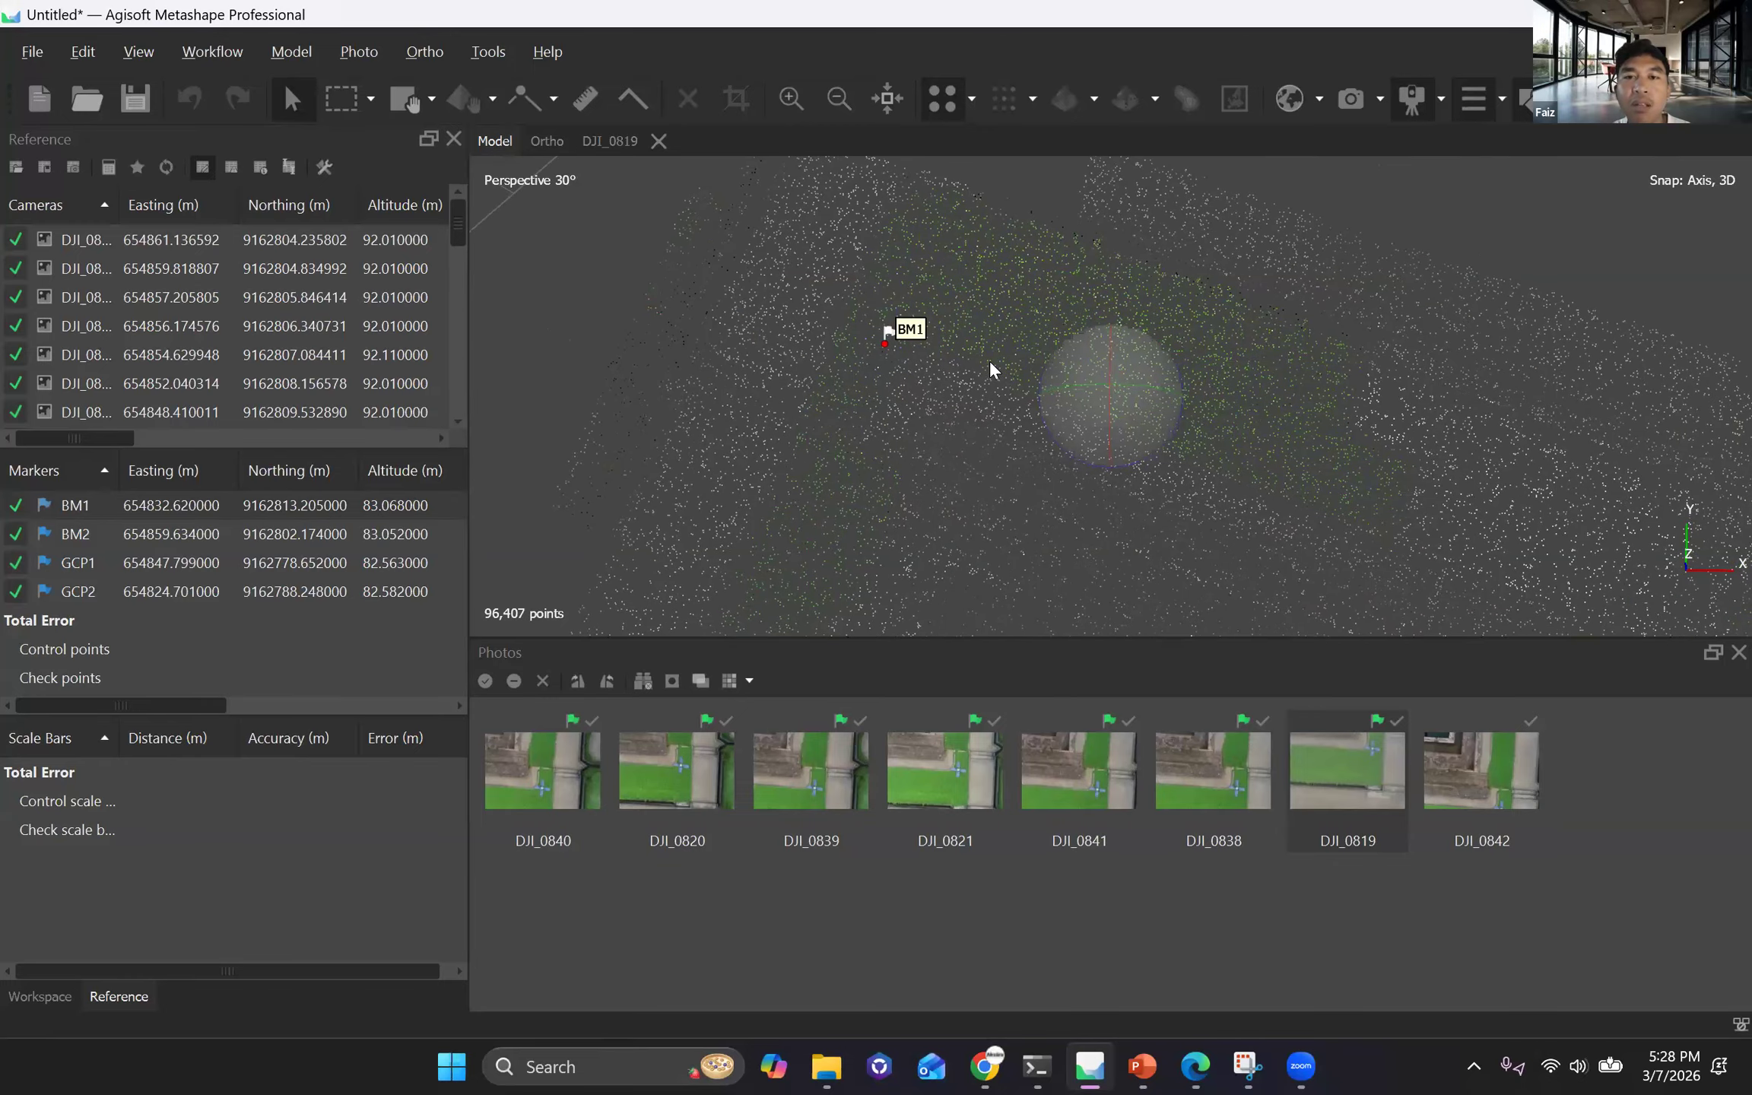
{"action": "left_click_drag", "start_coordinate": [989, 361], "coordinate": [829, 335]}
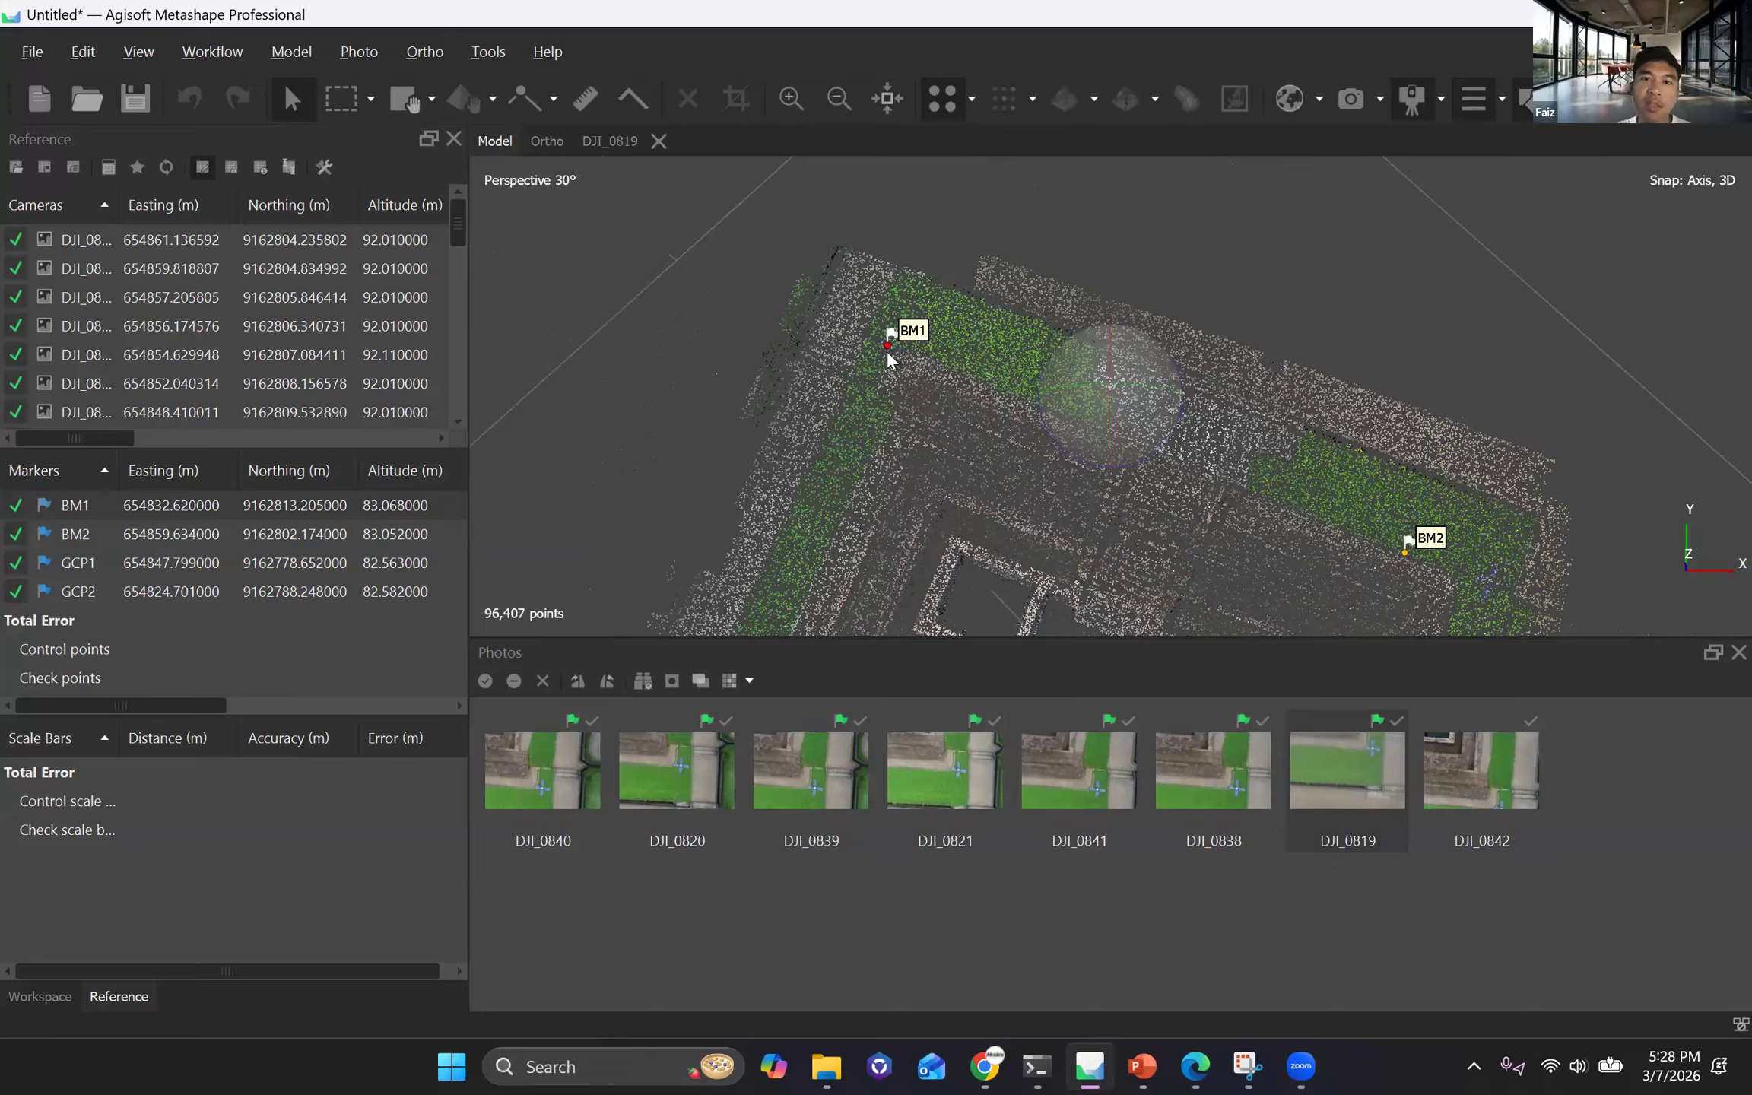
{"action": "scroll", "coordinate": [876, 258], "scroll_direction": "down", "scroll_amount": 2}
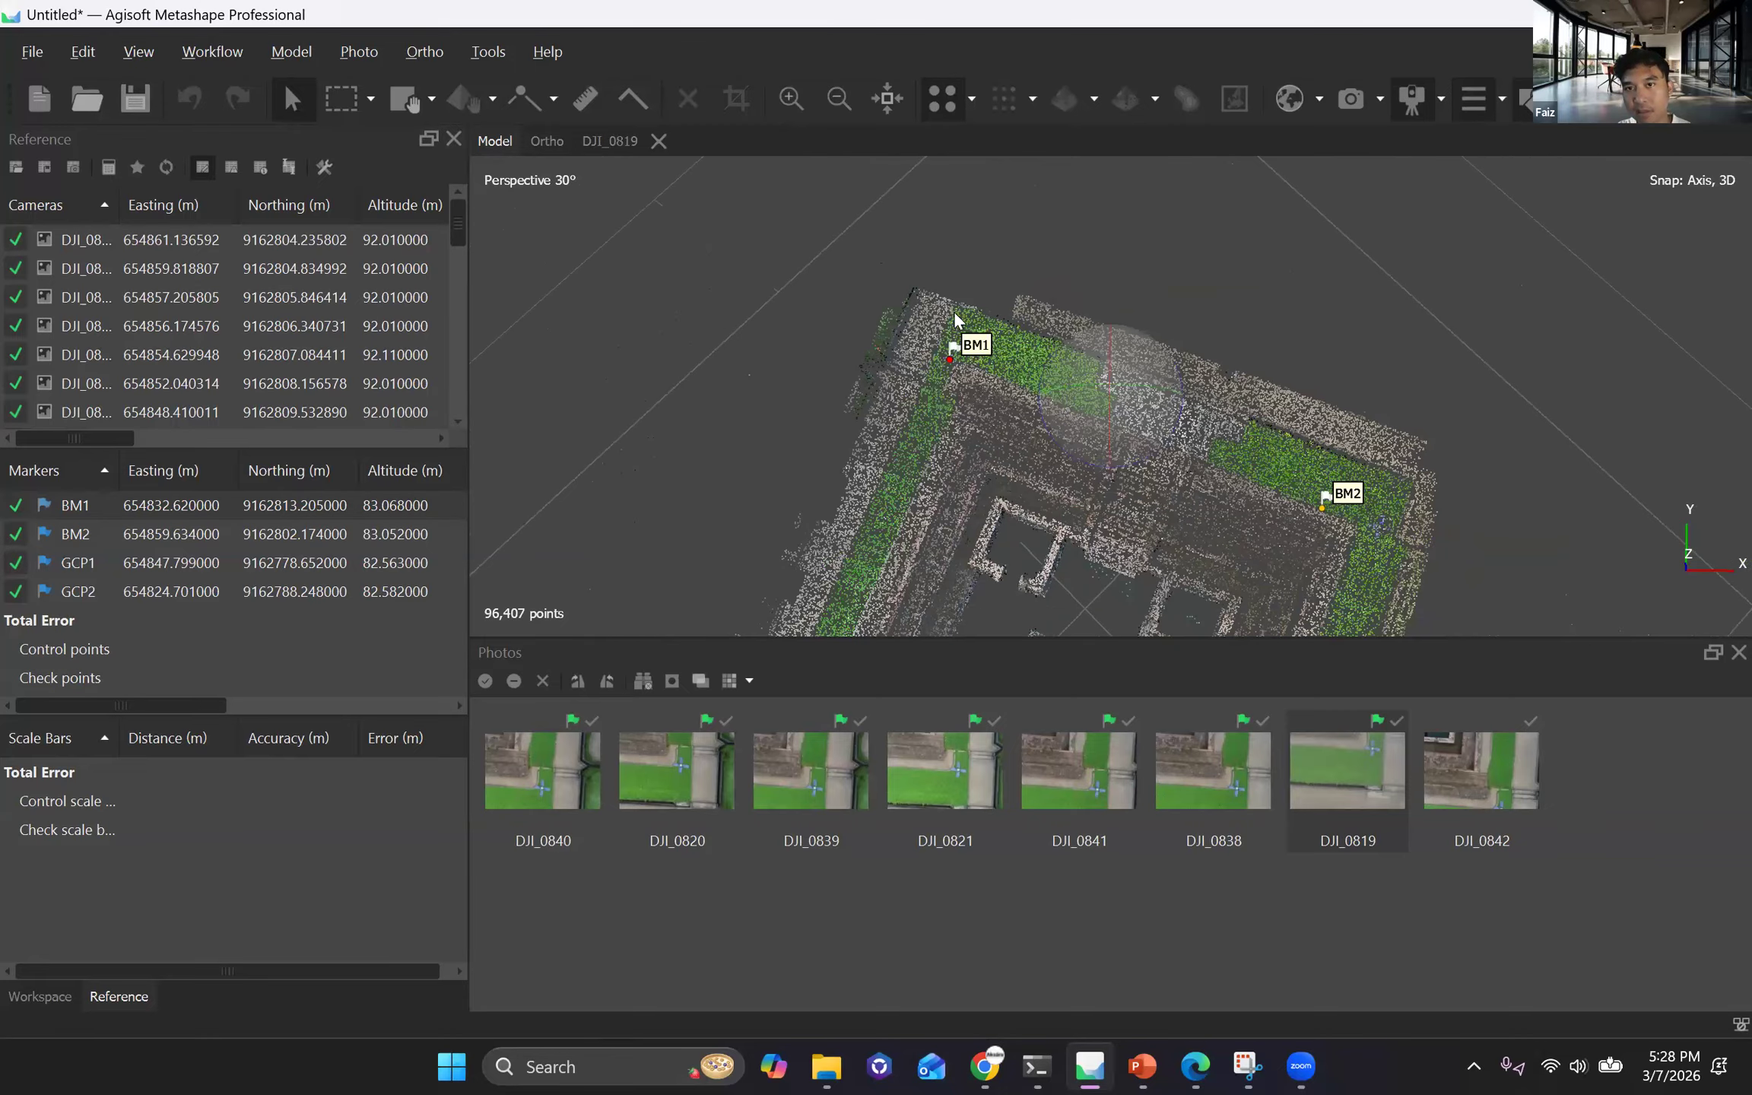
{"action": "scroll", "coordinate": [1228, 325], "scroll_direction": "down", "scroll_amount": 3}
{"action": "middle_click_drag", "start_coordinate": [946, 364], "coordinate": [886, 232]}
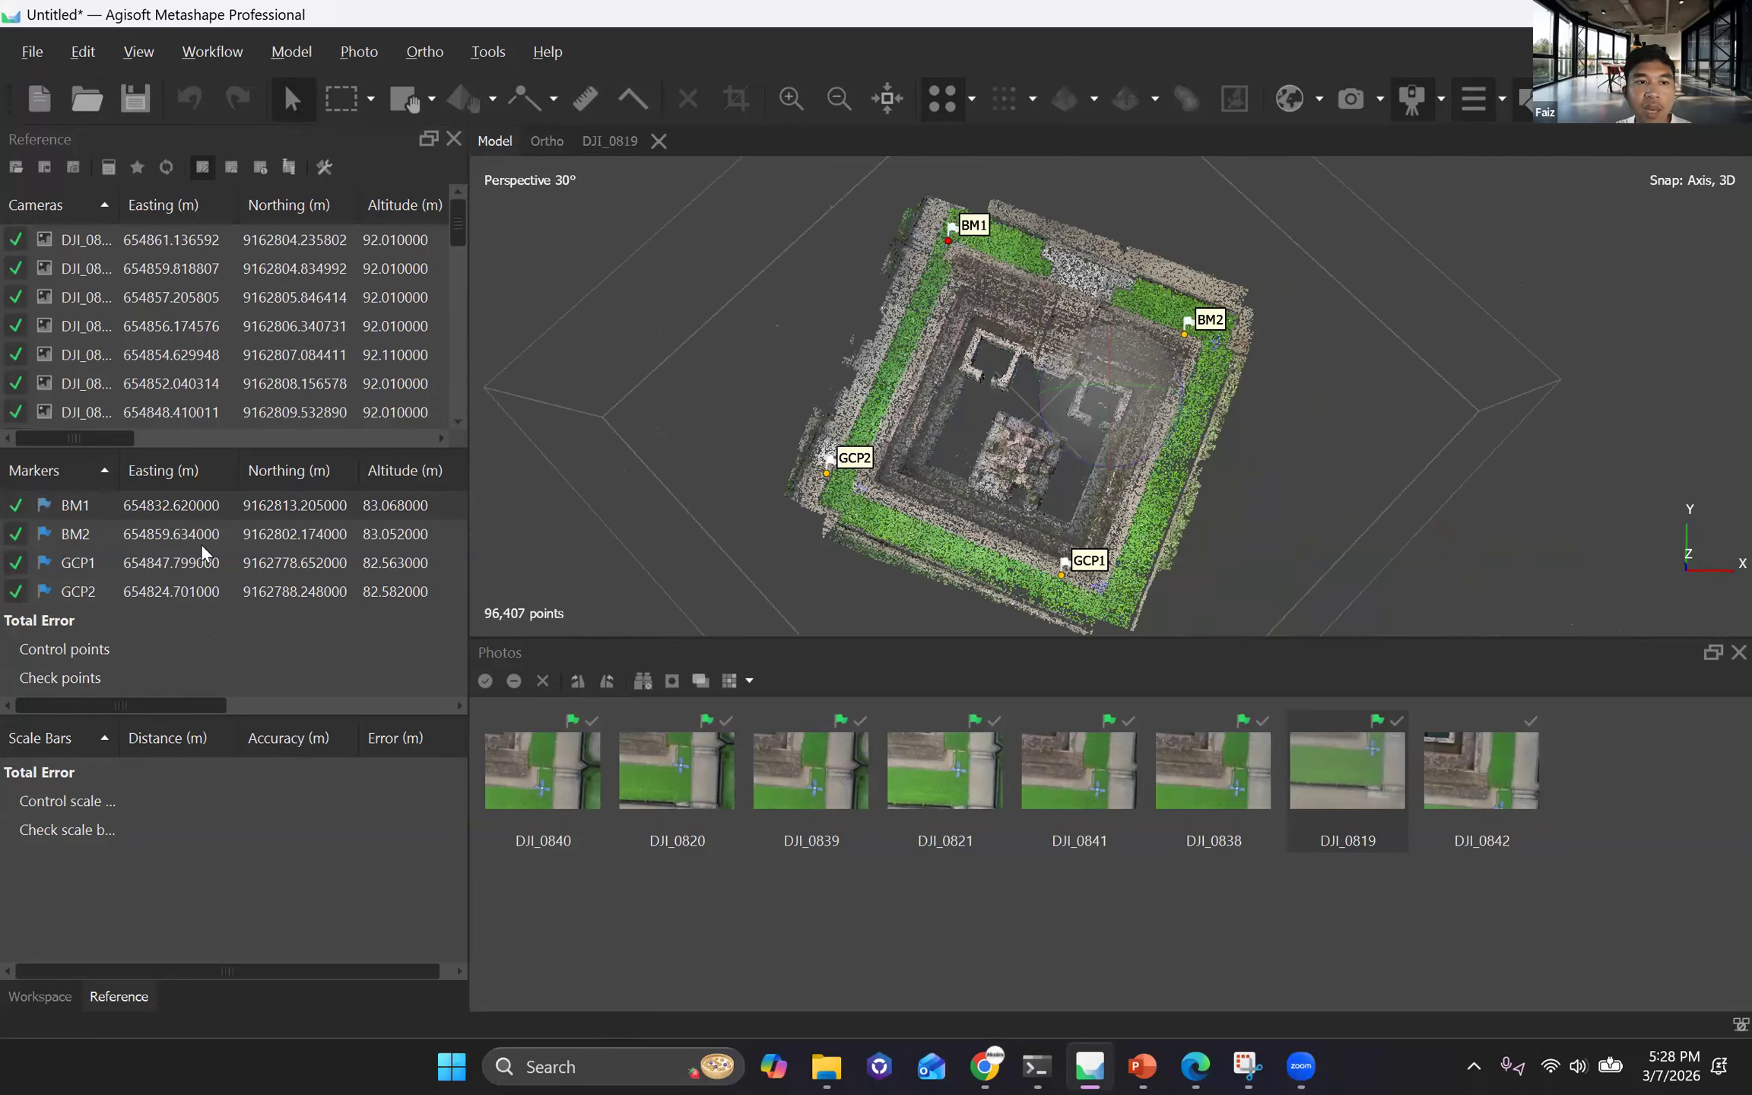
{"action": "scroll", "coordinate": [811, 51], "scroll_direction": "up", "scroll_amount": 1}
{"action": "scroll", "coordinate": [810, 51], "scroll_direction": "down", "scroll_amount": 2}
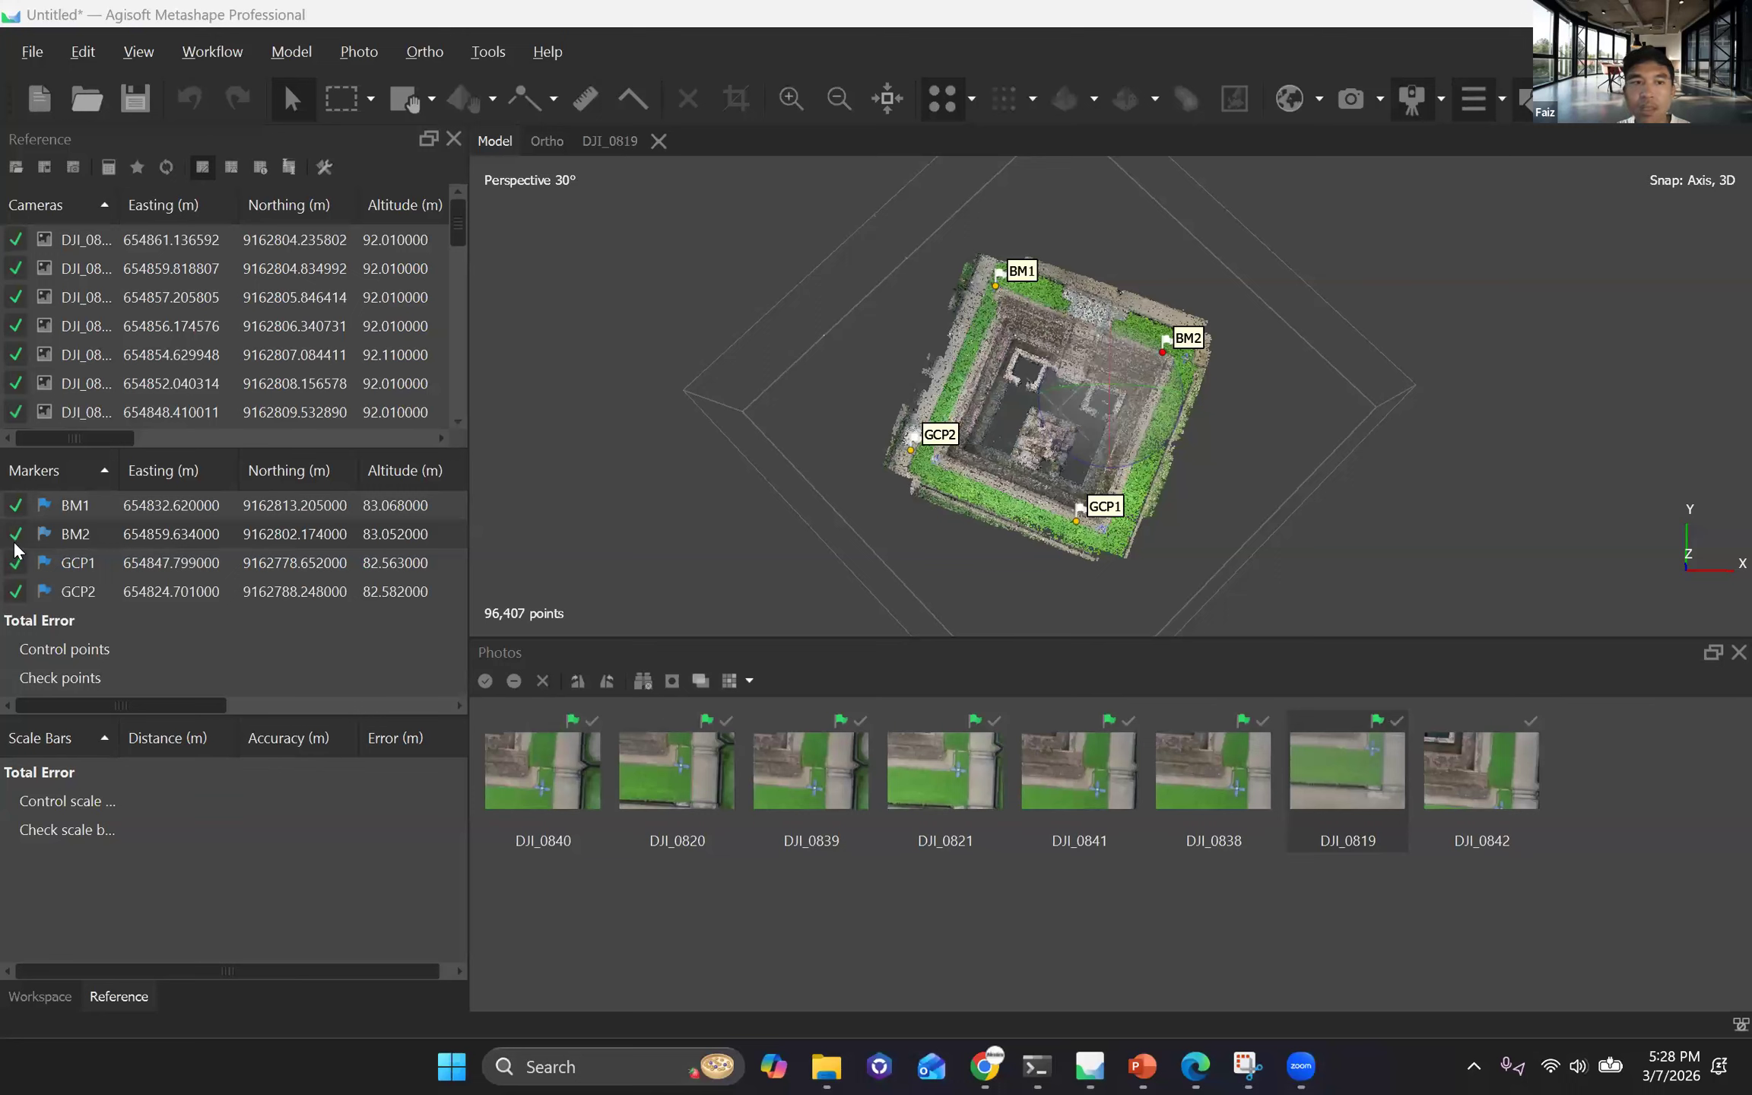
Filter the photos by marker BM2.
{"action": "left_click", "coordinate": [116, 536]}
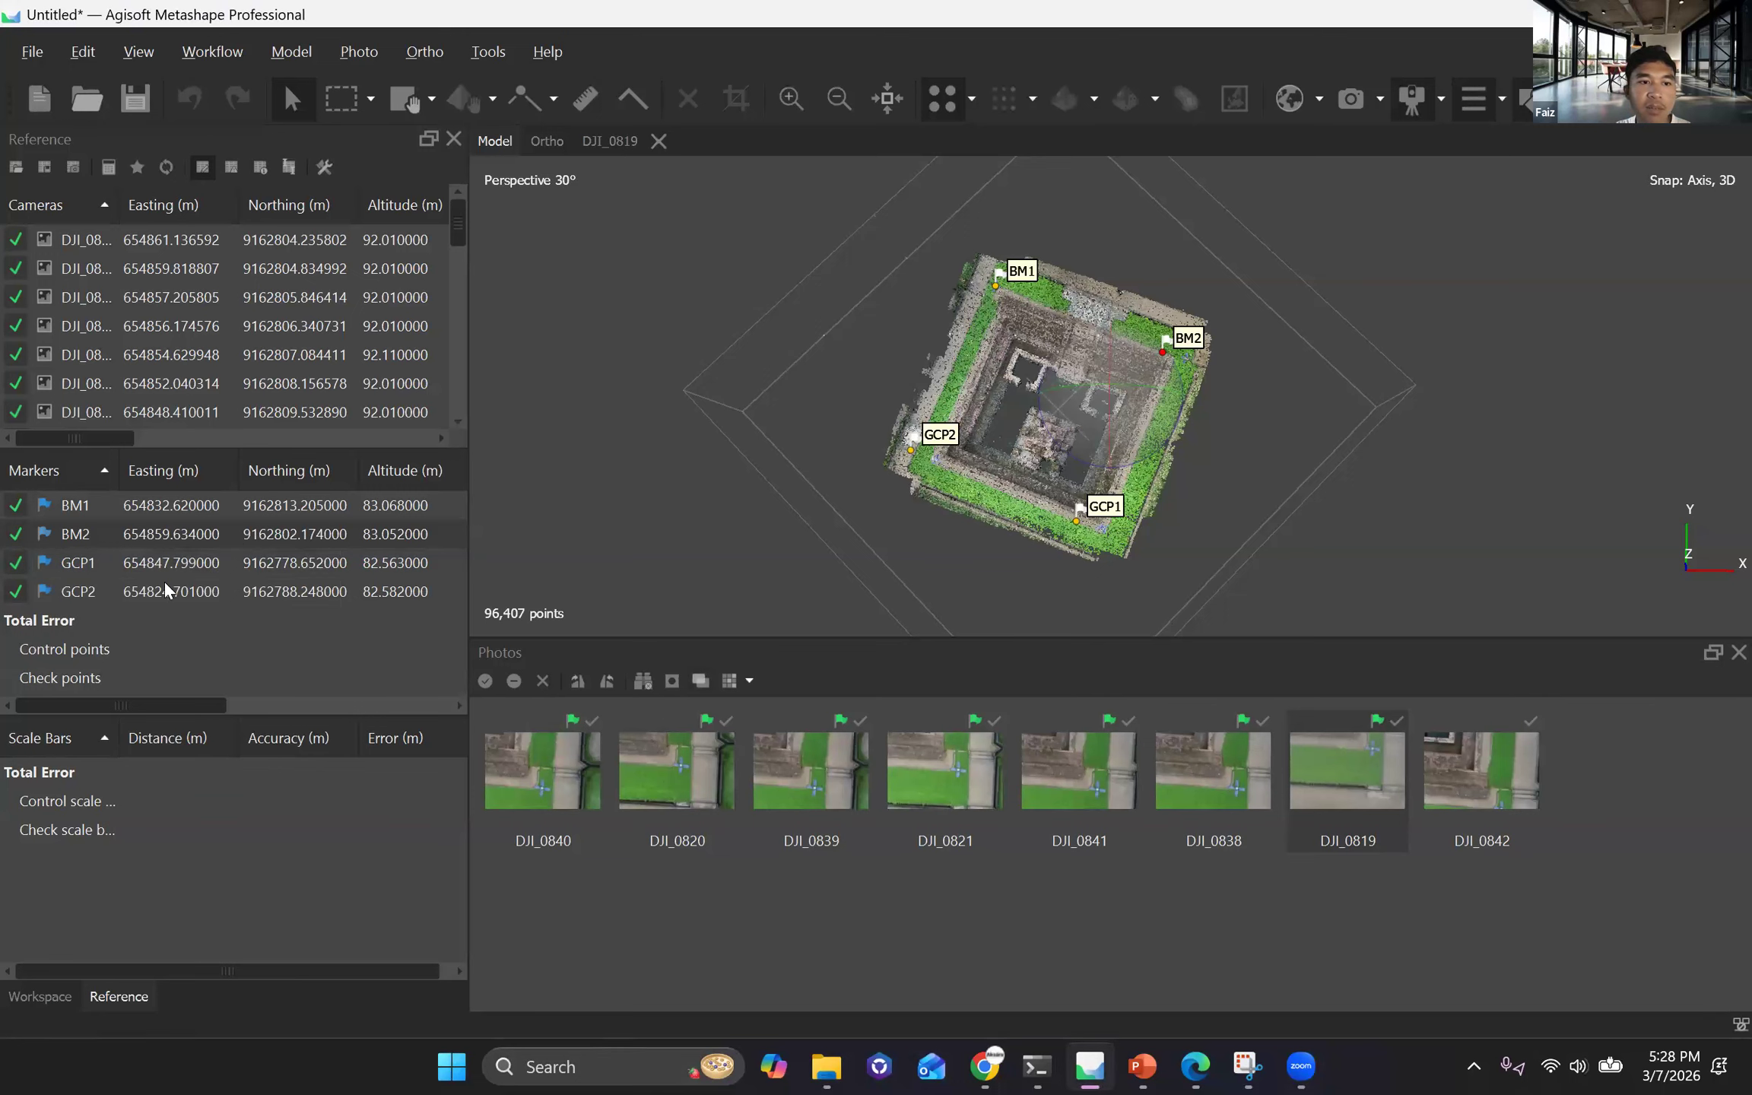
{"action": "right_click", "coordinate": [116, 536]}
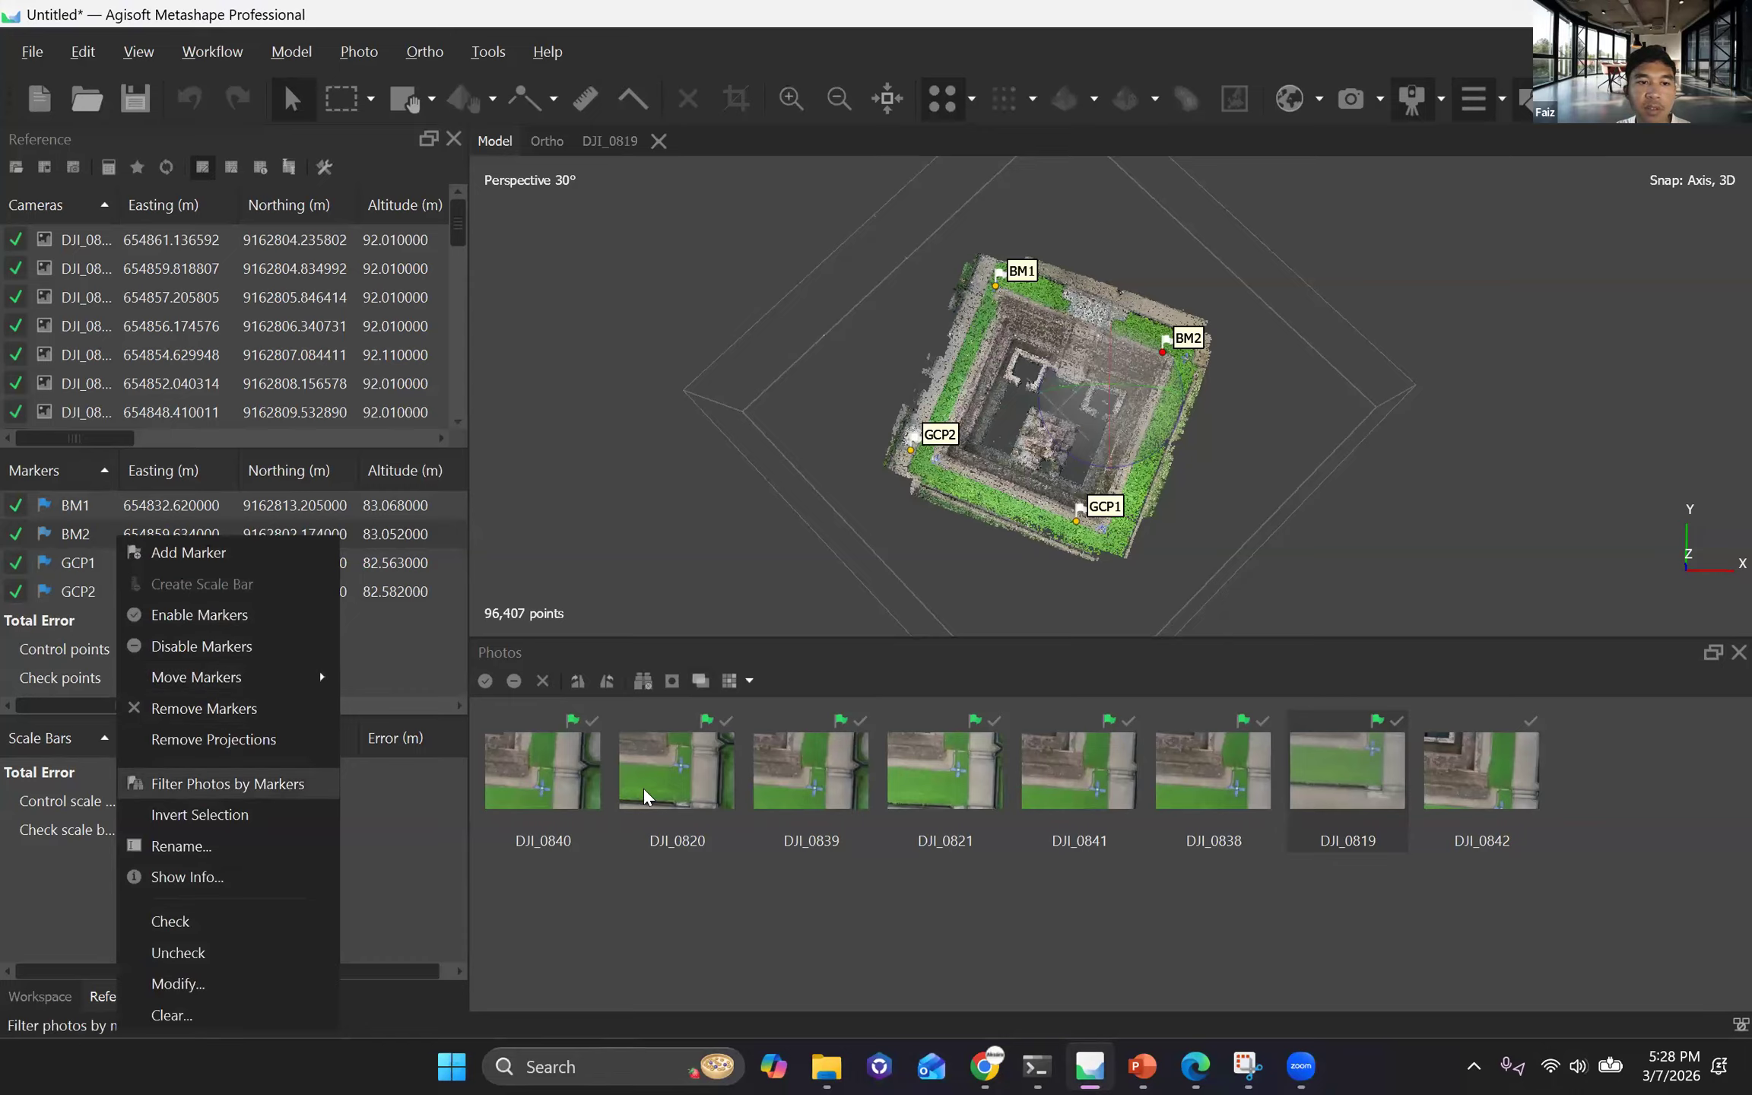
{"action": "left_click", "coordinate": [208, 777]}
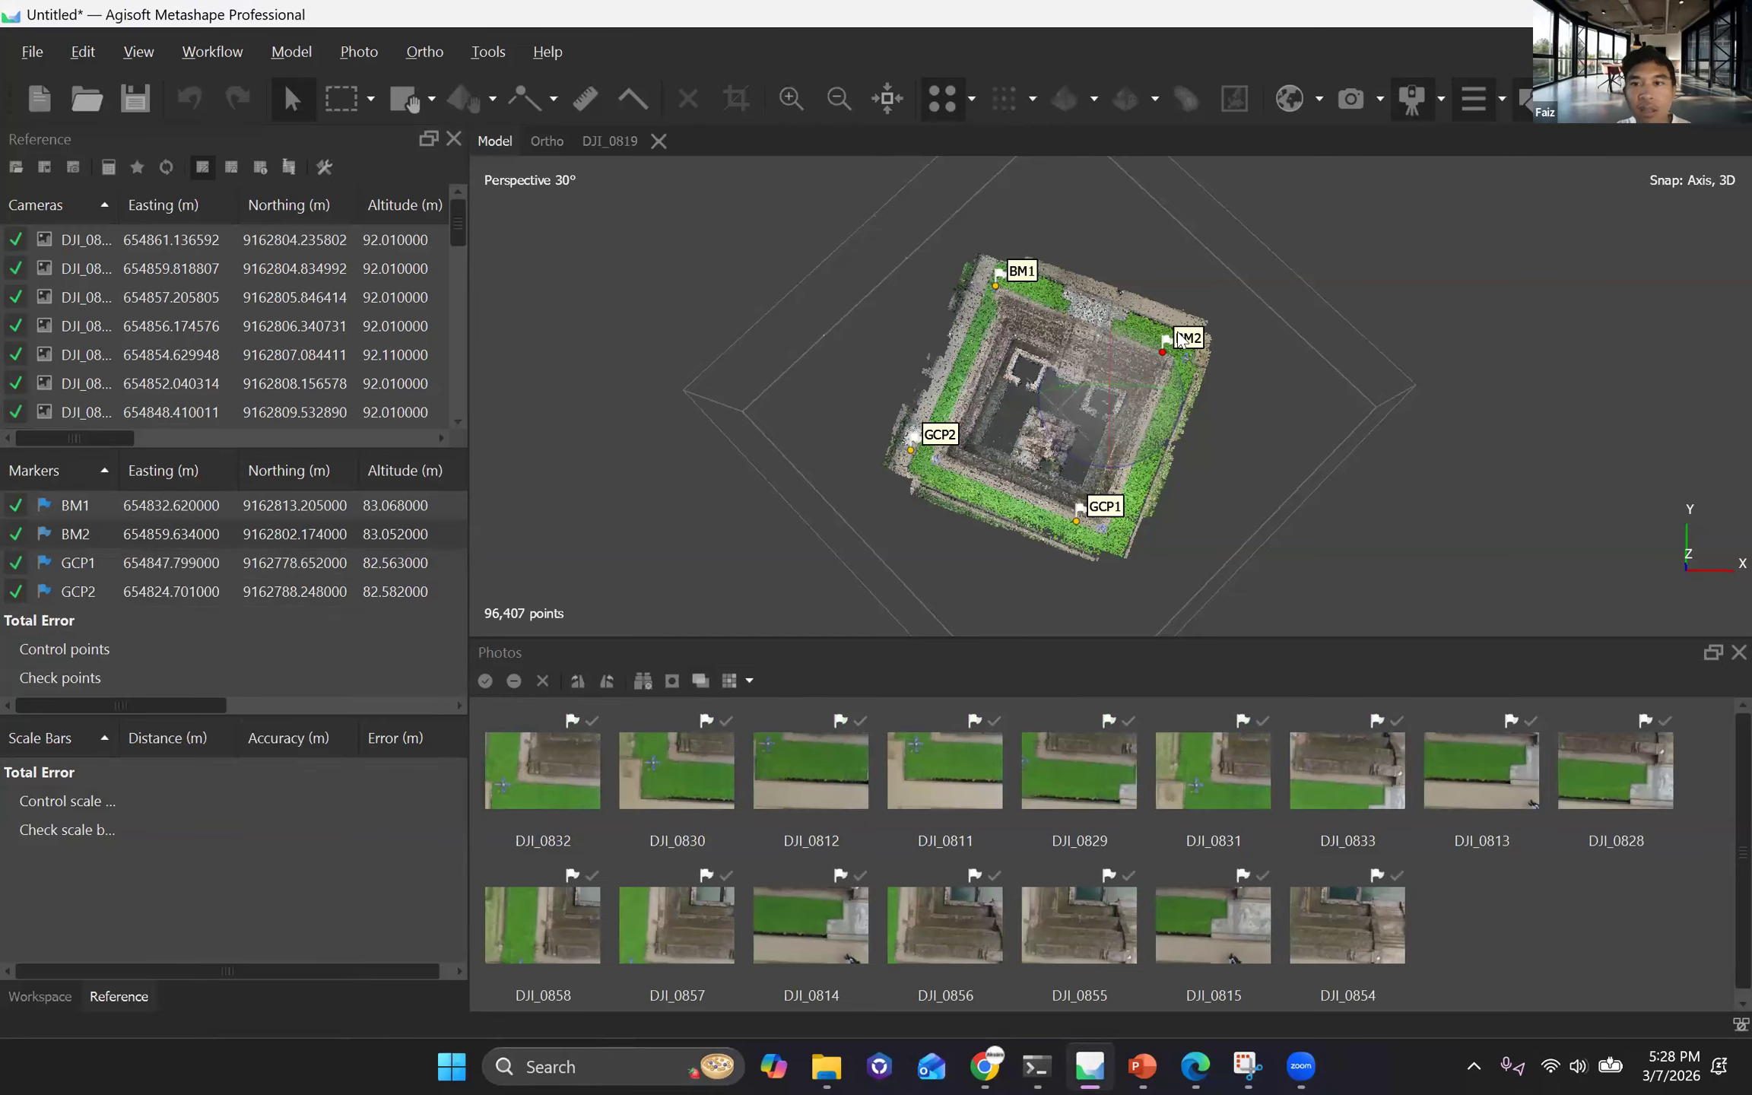
{"action": "right_click", "coordinate": [141, 534]}
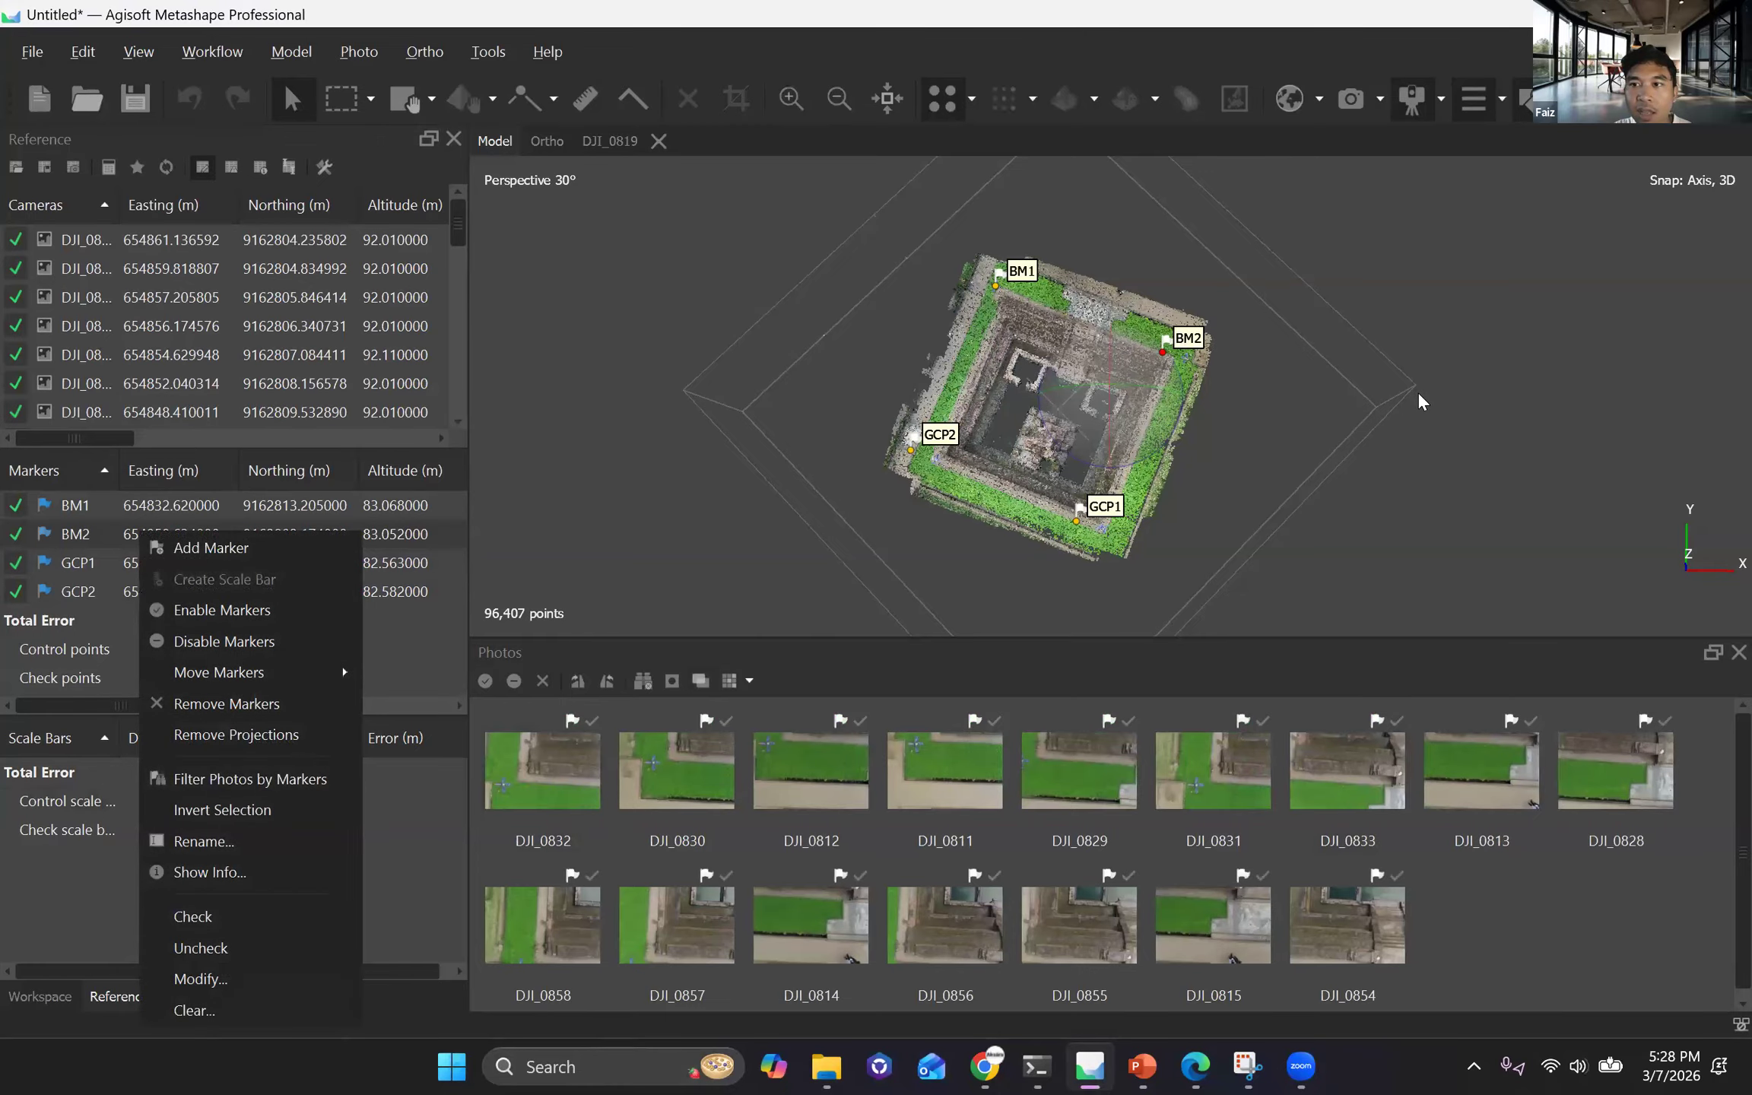
In photo DJI_0832, move the BM2 marker onto the dark centre point of the white plate and check its placement.
{"action": "double_click", "coordinate": [543, 770]}
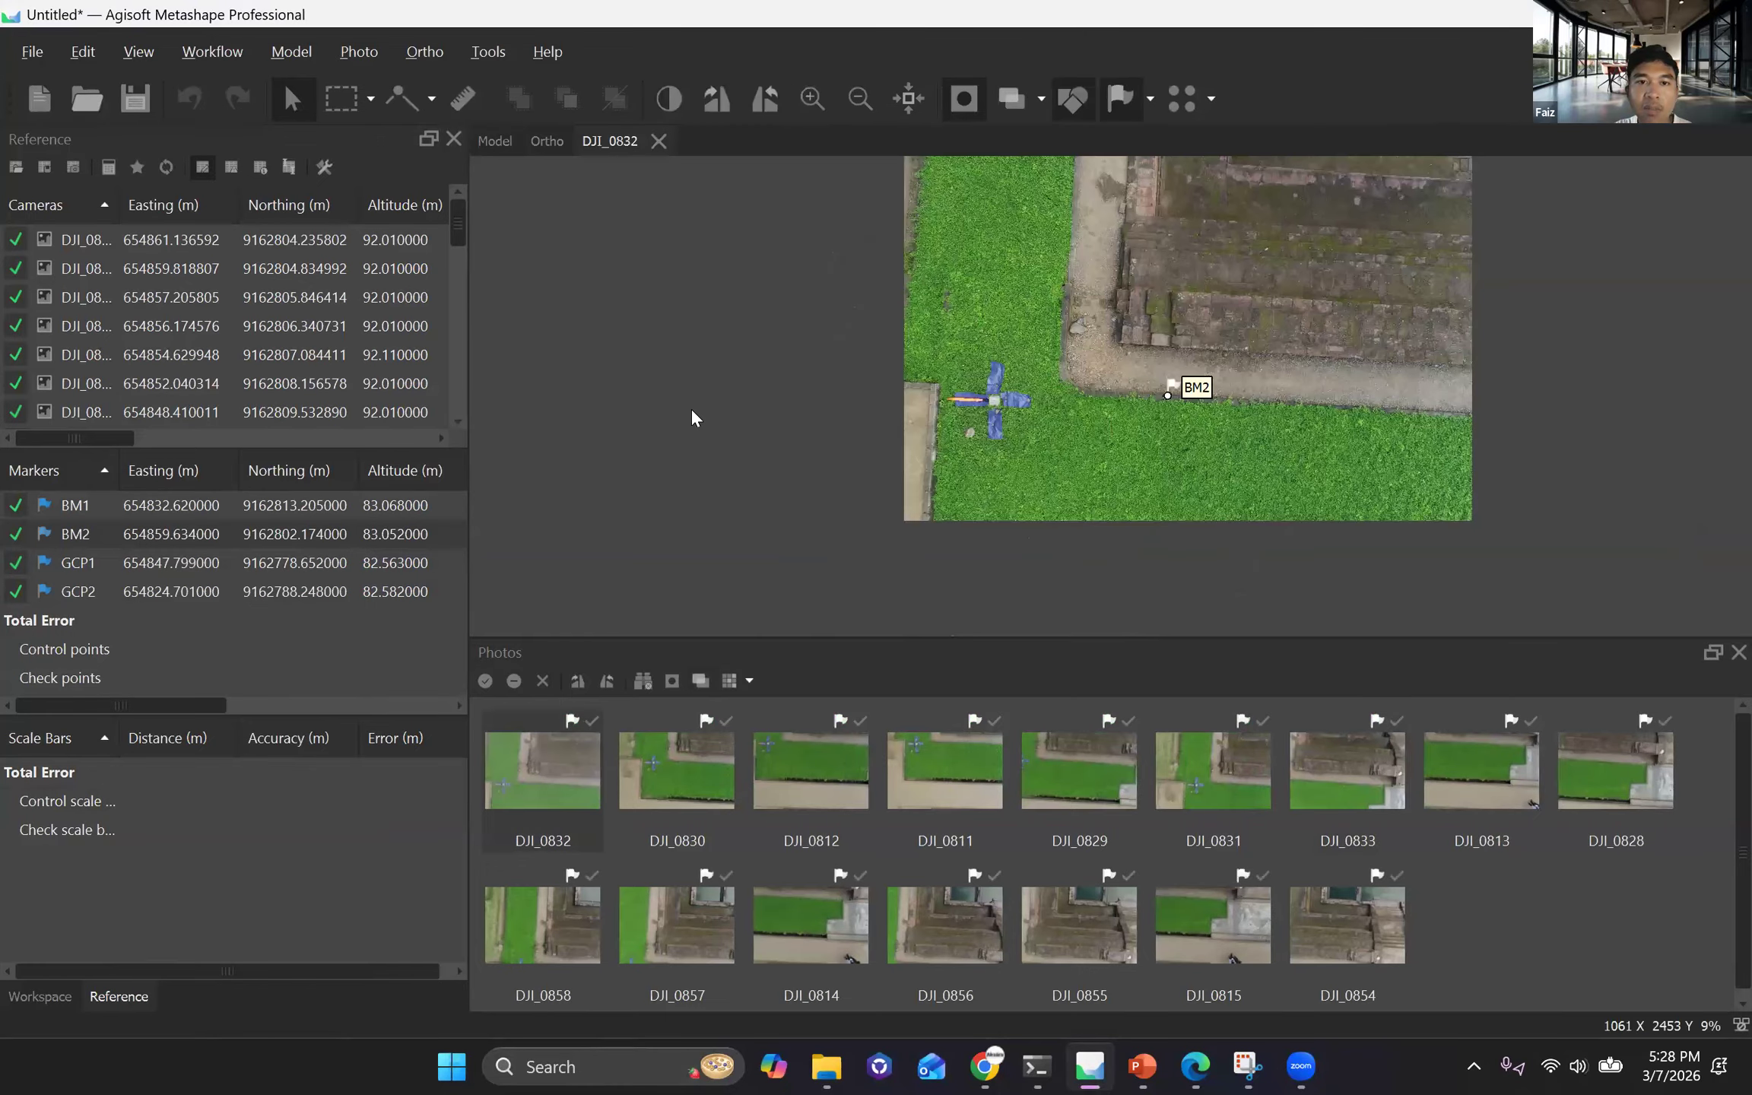
{"action": "scroll", "coordinate": [689, 407], "scroll_direction": "up", "scroll_amount": 2}
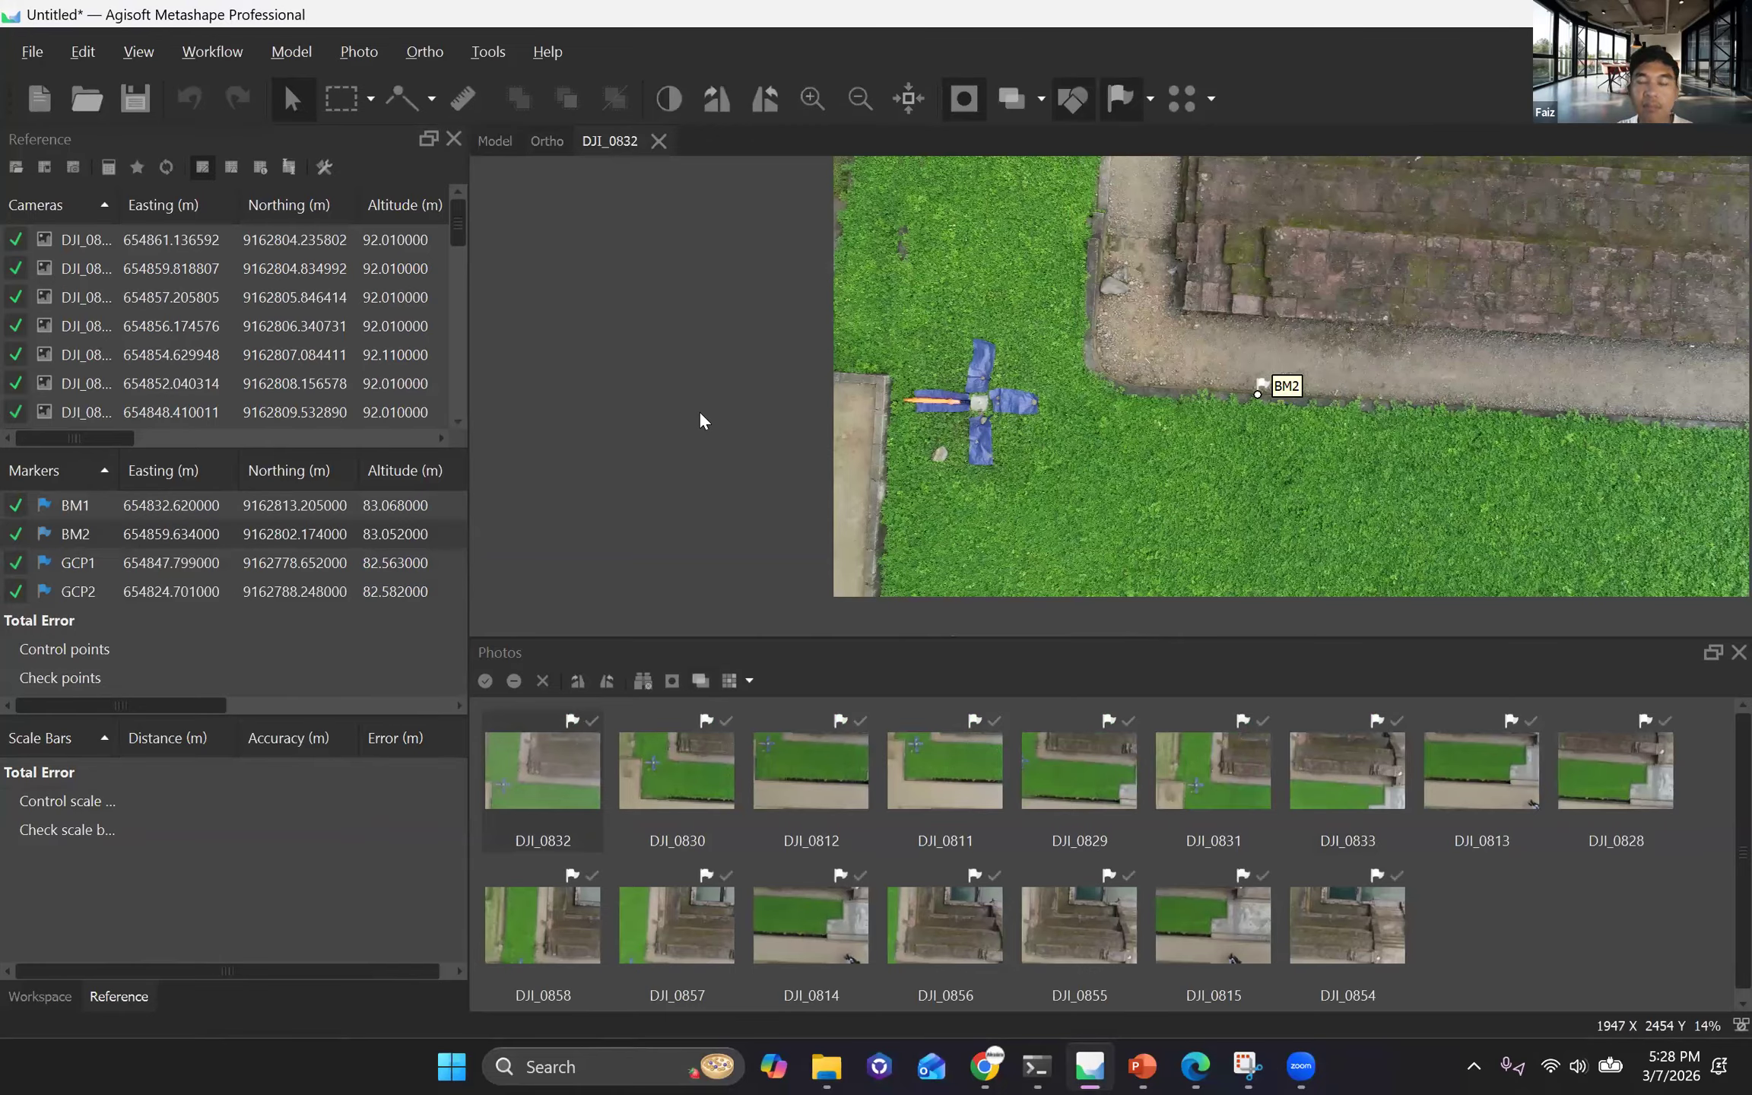
{"action": "scroll", "coordinate": [700, 411], "scroll_direction": "up", "scroll_amount": 4}
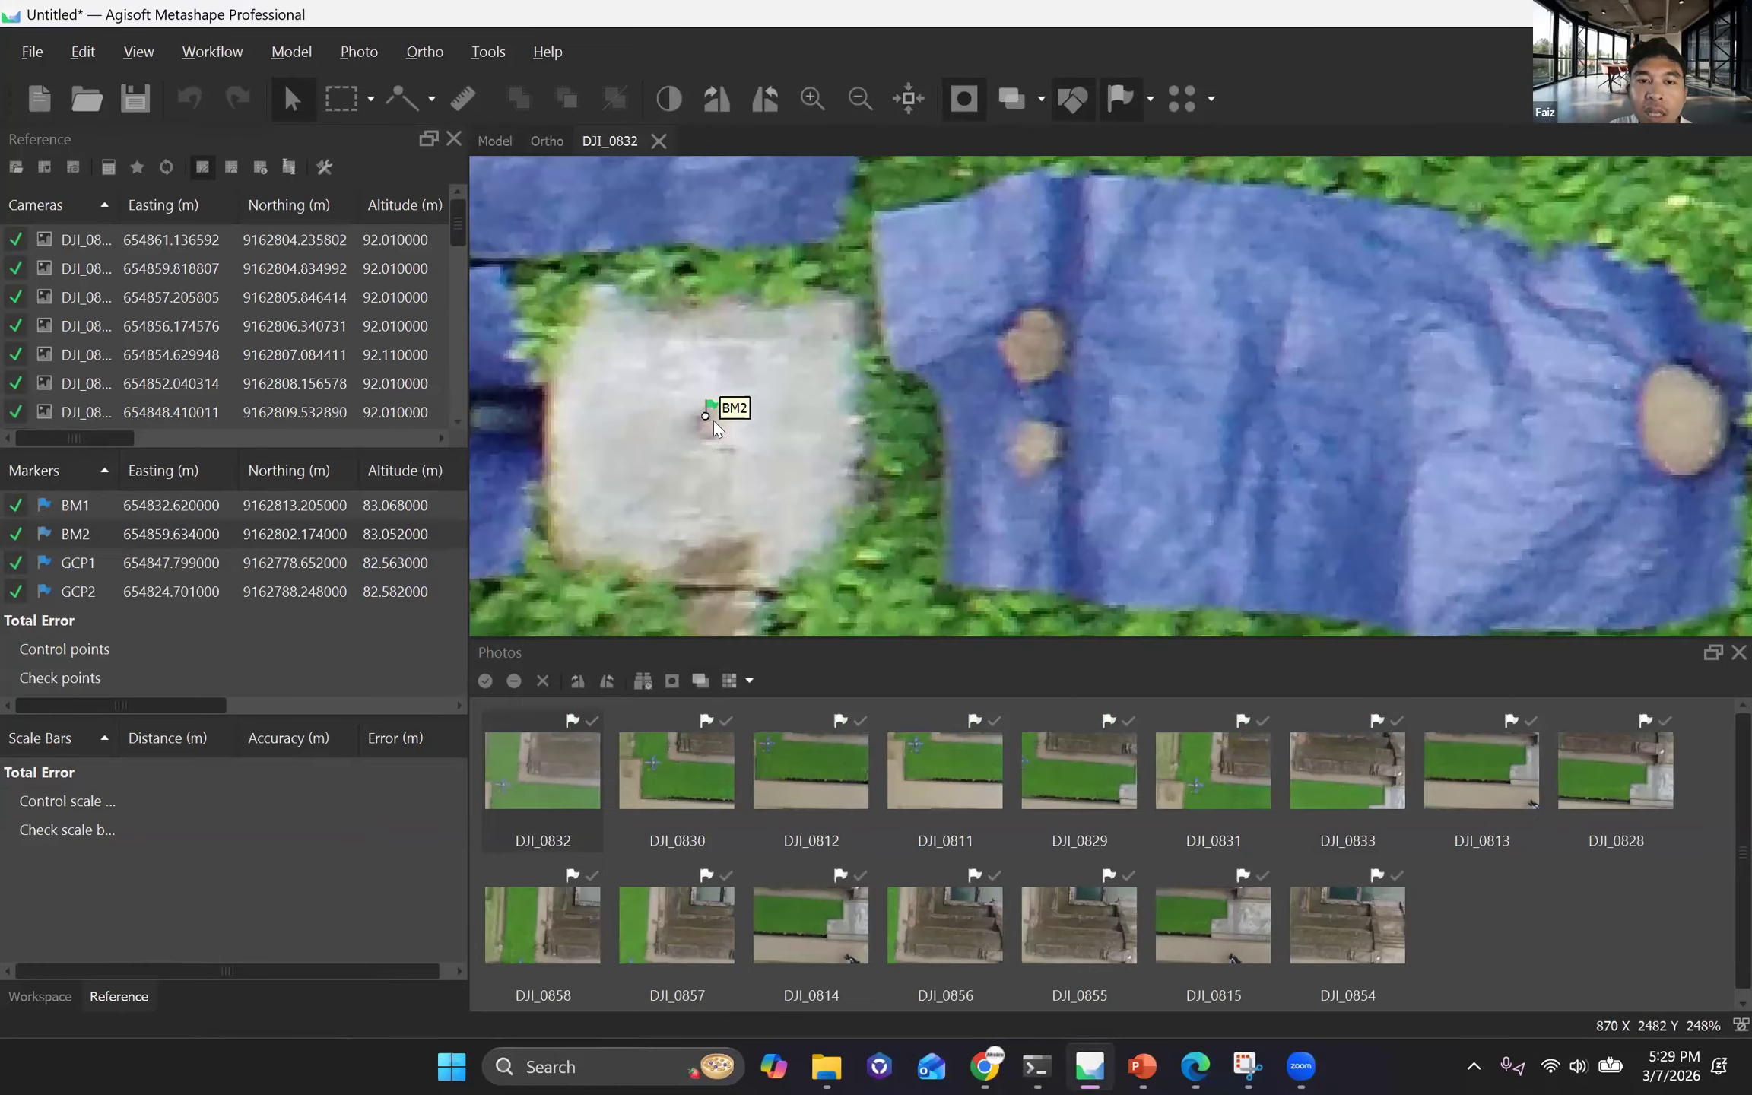
{"action": "scroll", "coordinate": [694, 437], "scroll_direction": "down", "scroll_amount": 4}
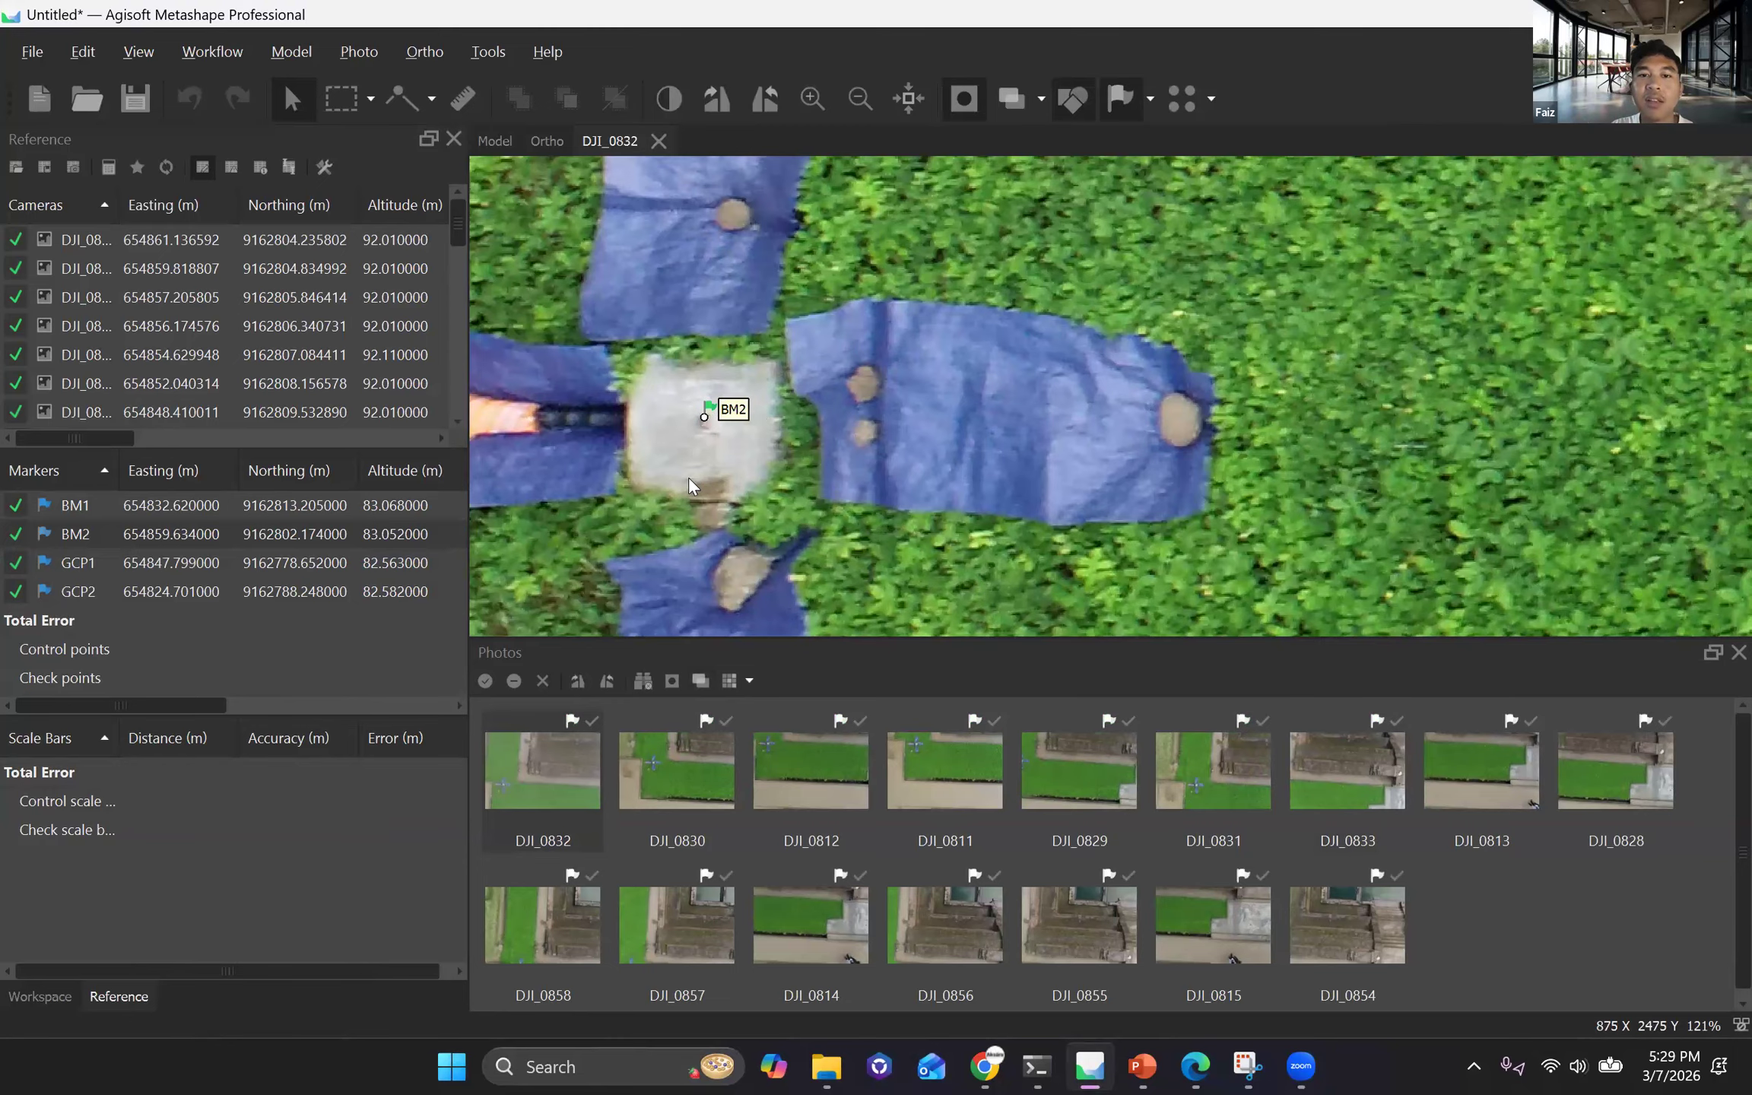
{"action": "scroll", "coordinate": [758, 453], "scroll_direction": "up", "scroll_amount": 7}
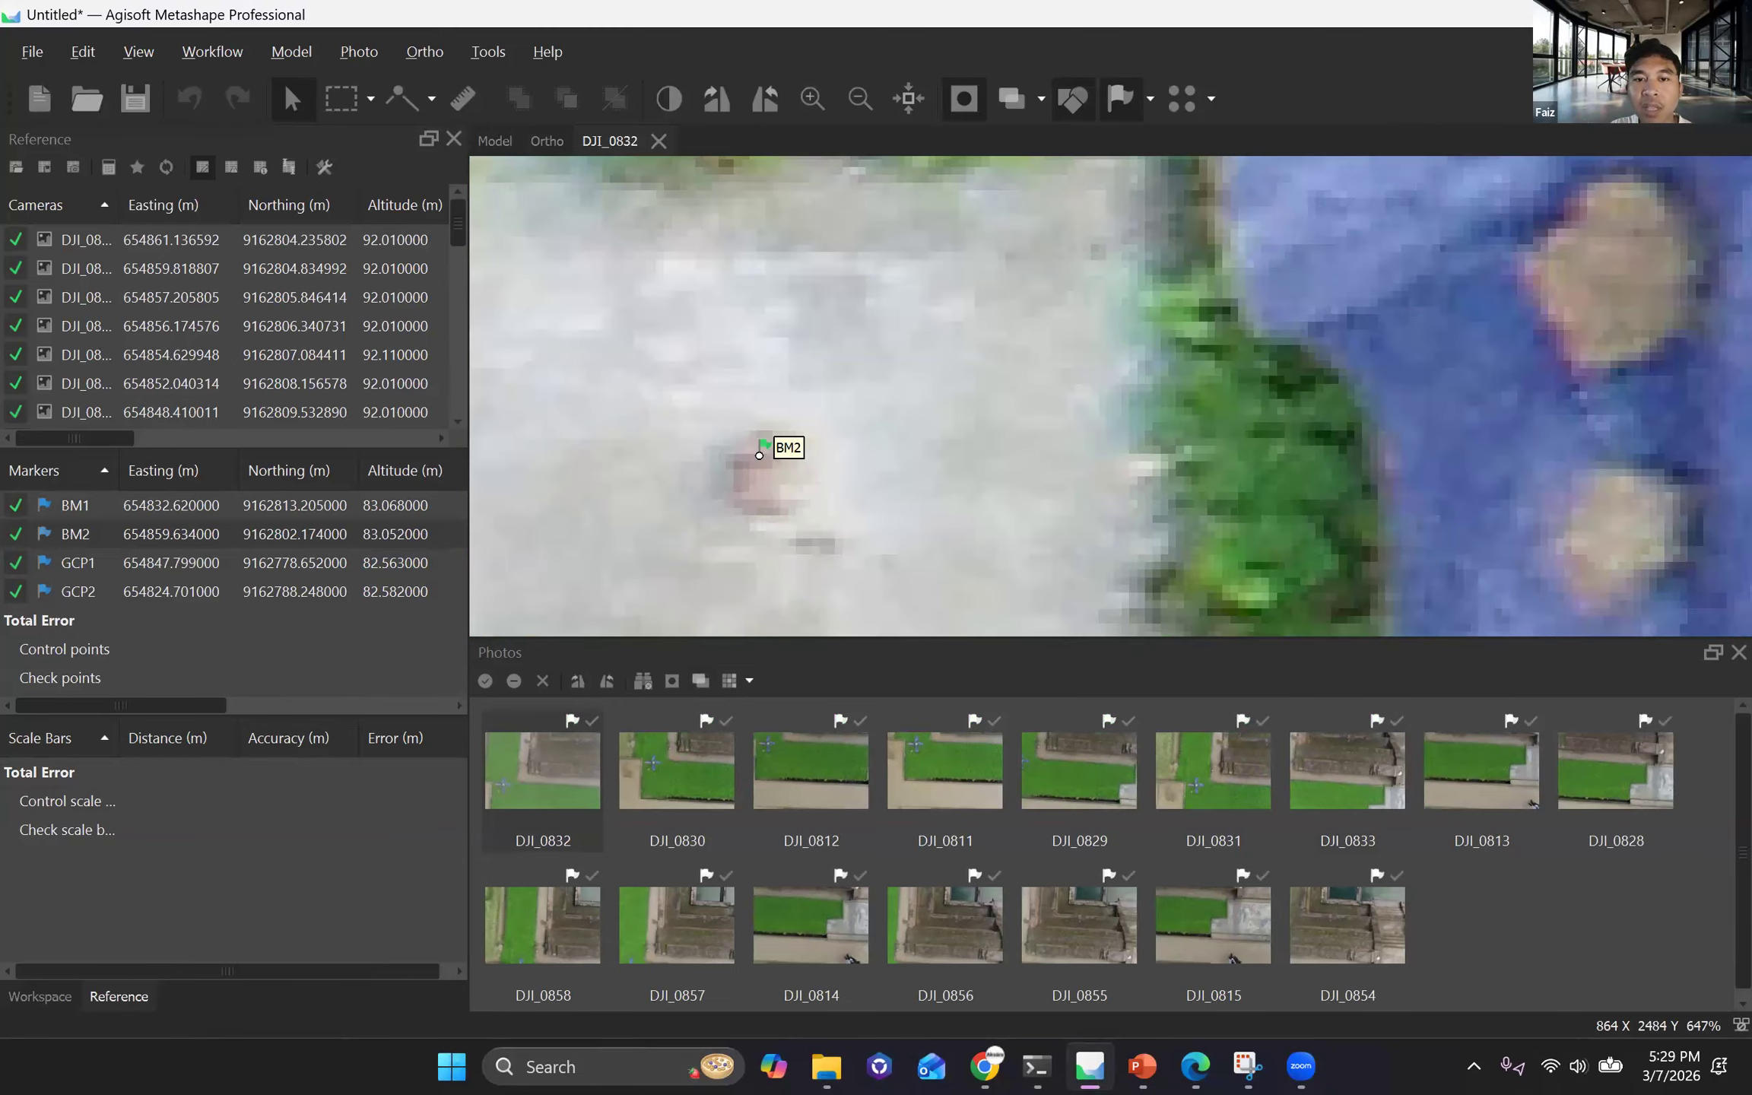
{"action": "left_click_drag", "start_coordinate": [759, 455], "coordinate": [764, 469]}
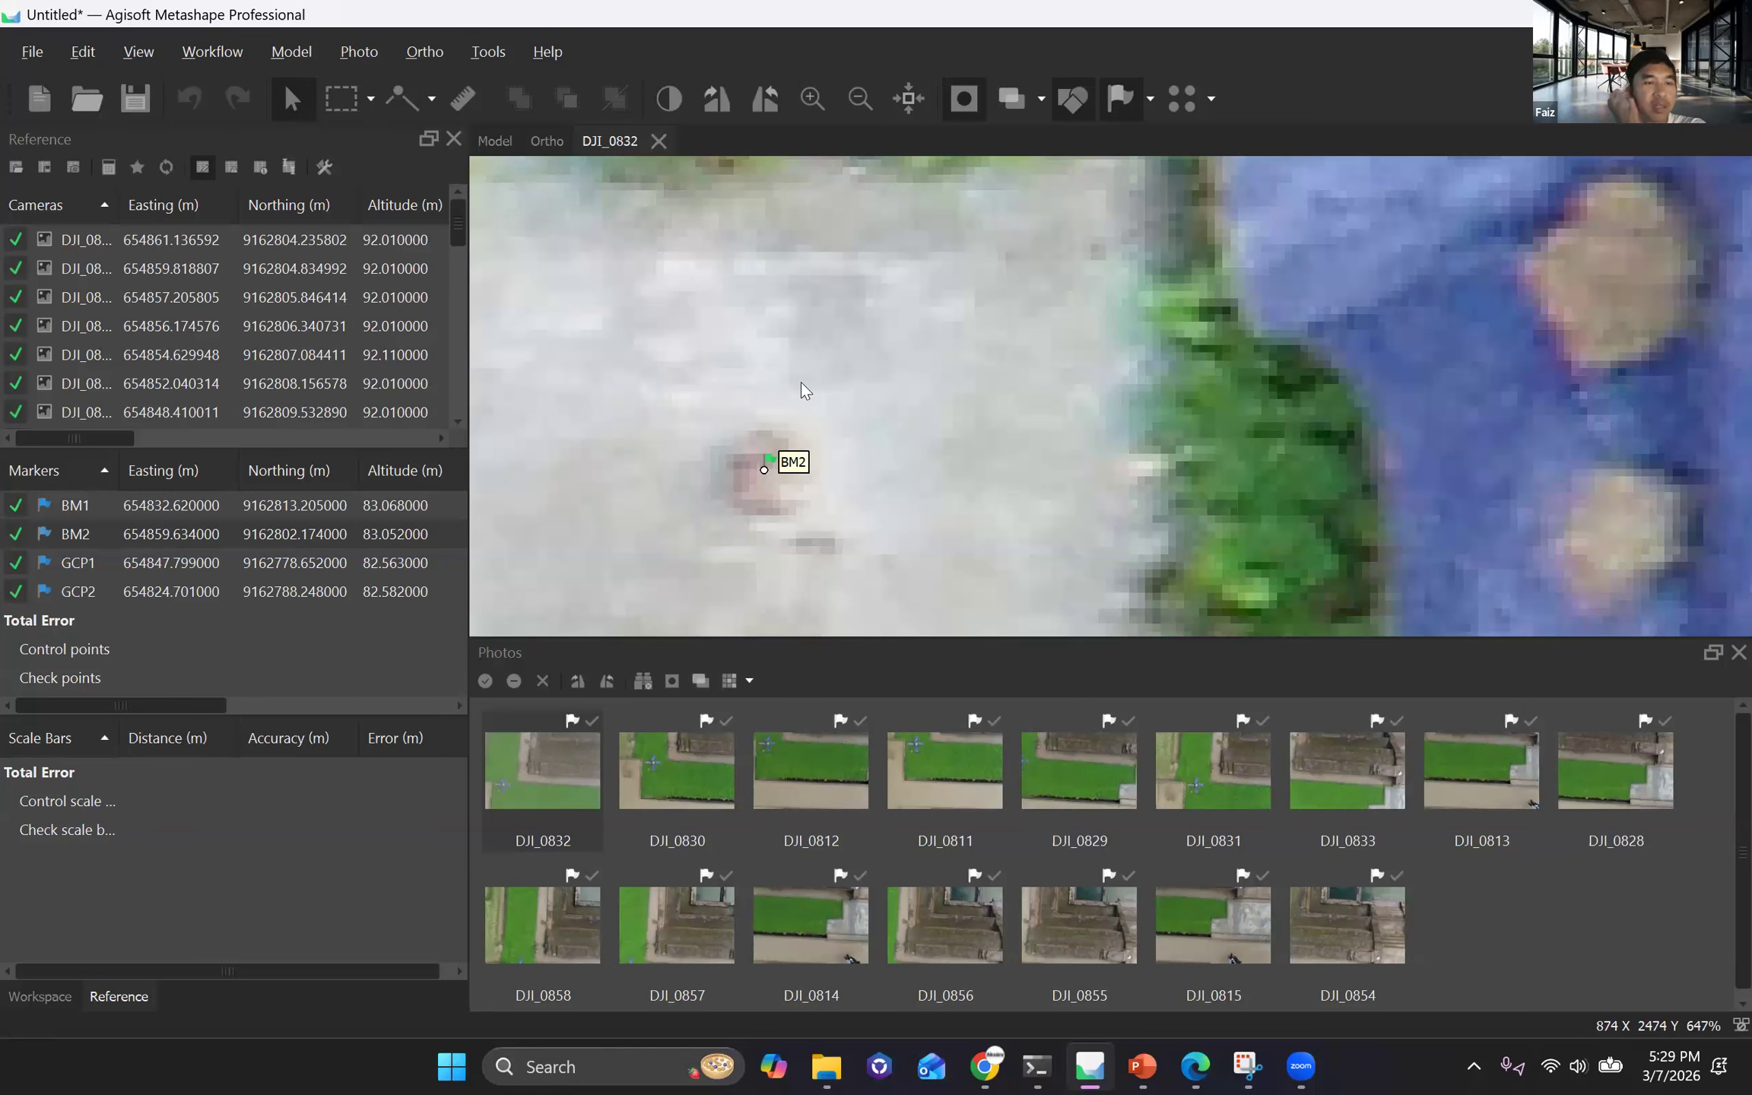
{"action": "scroll", "coordinate": [800, 380], "scroll_direction": "down", "scroll_amount": 5}
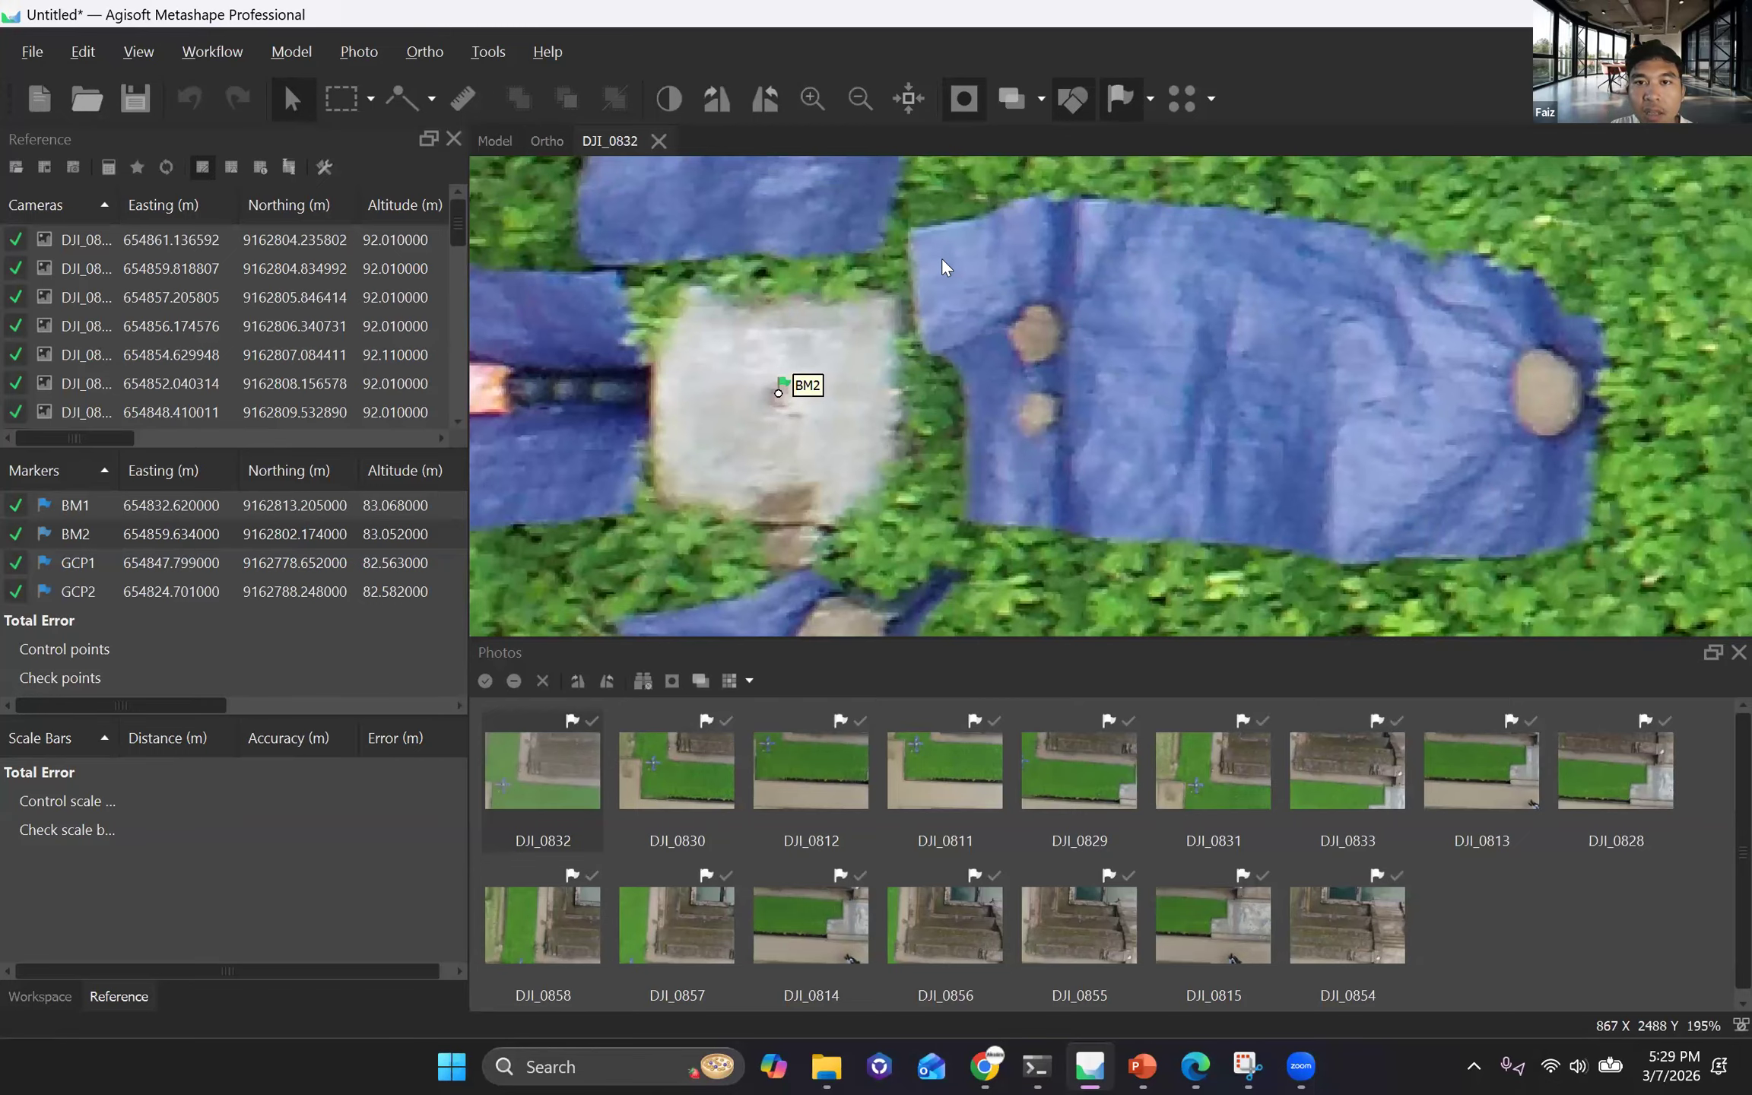
In photo DJI_0830, move the BM2 marker onto the centre of the white plate beside the orange umbrella.
{"action": "key", "text": "Page_Down"}
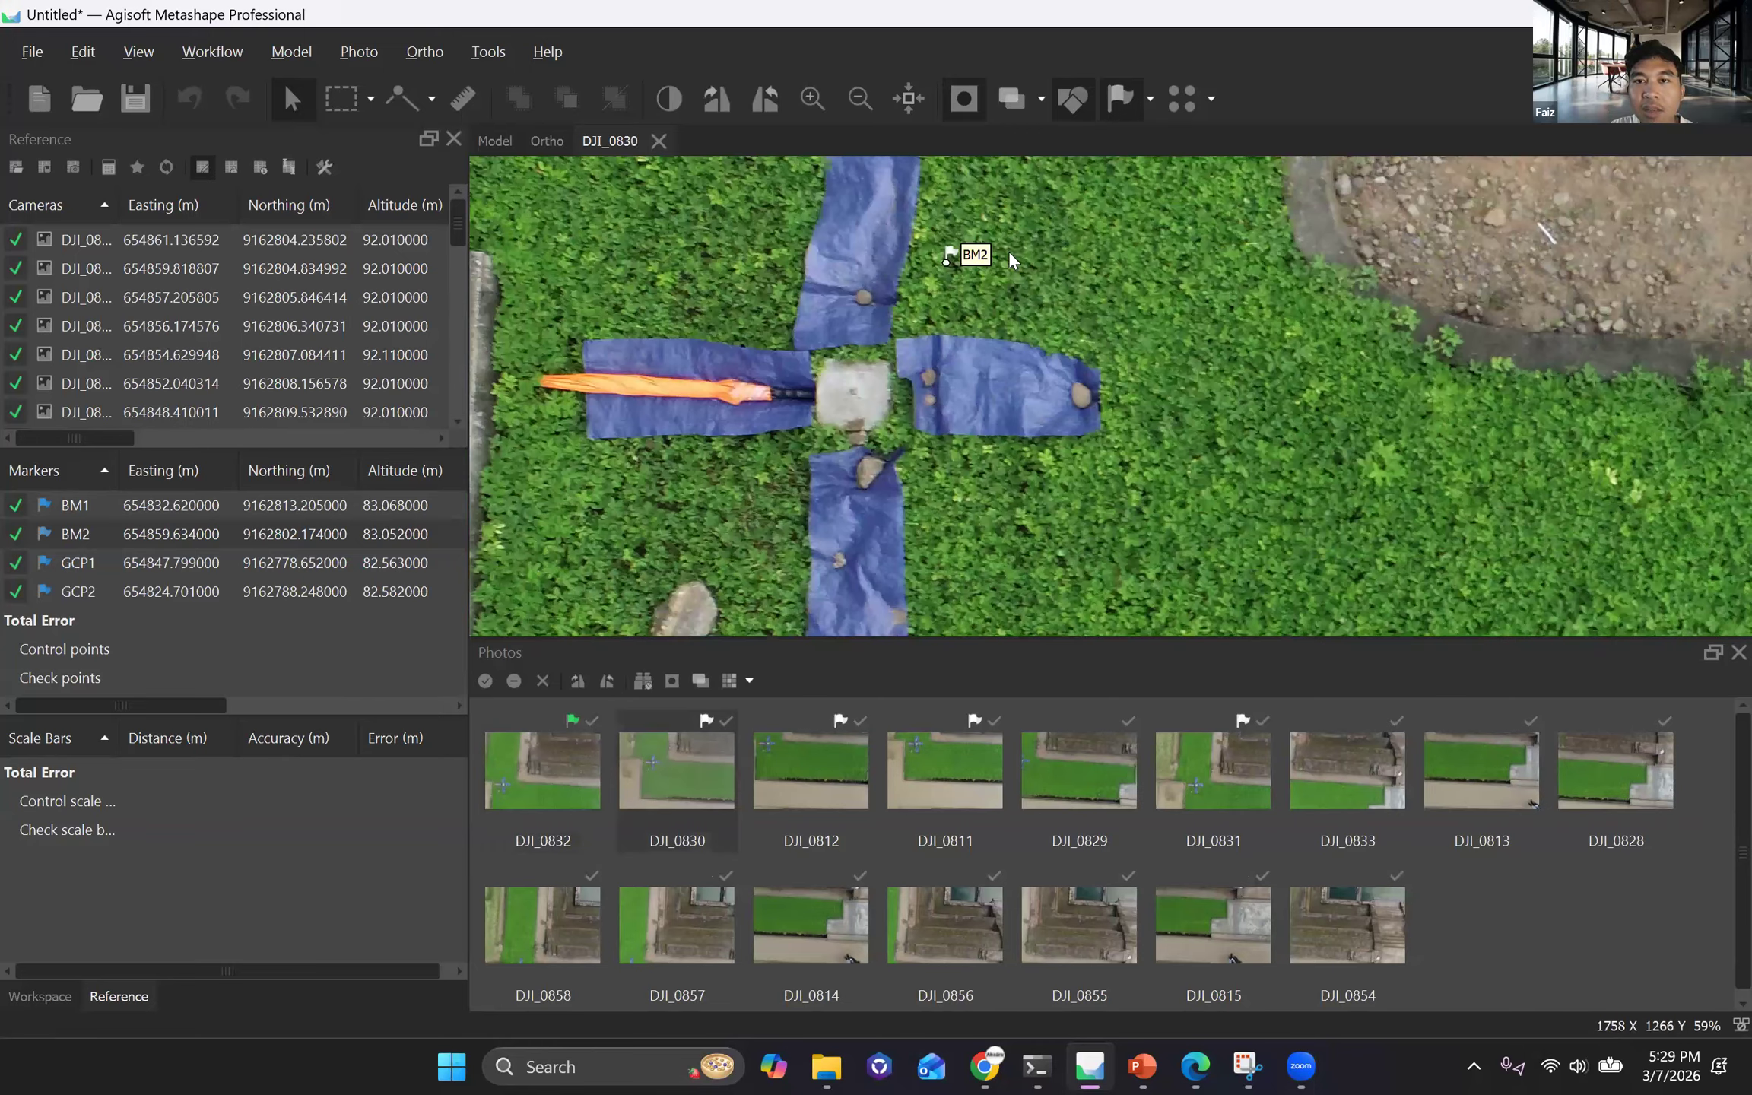
{"action": "left_click_drag", "start_coordinate": [946, 260], "coordinate": [852, 396]}
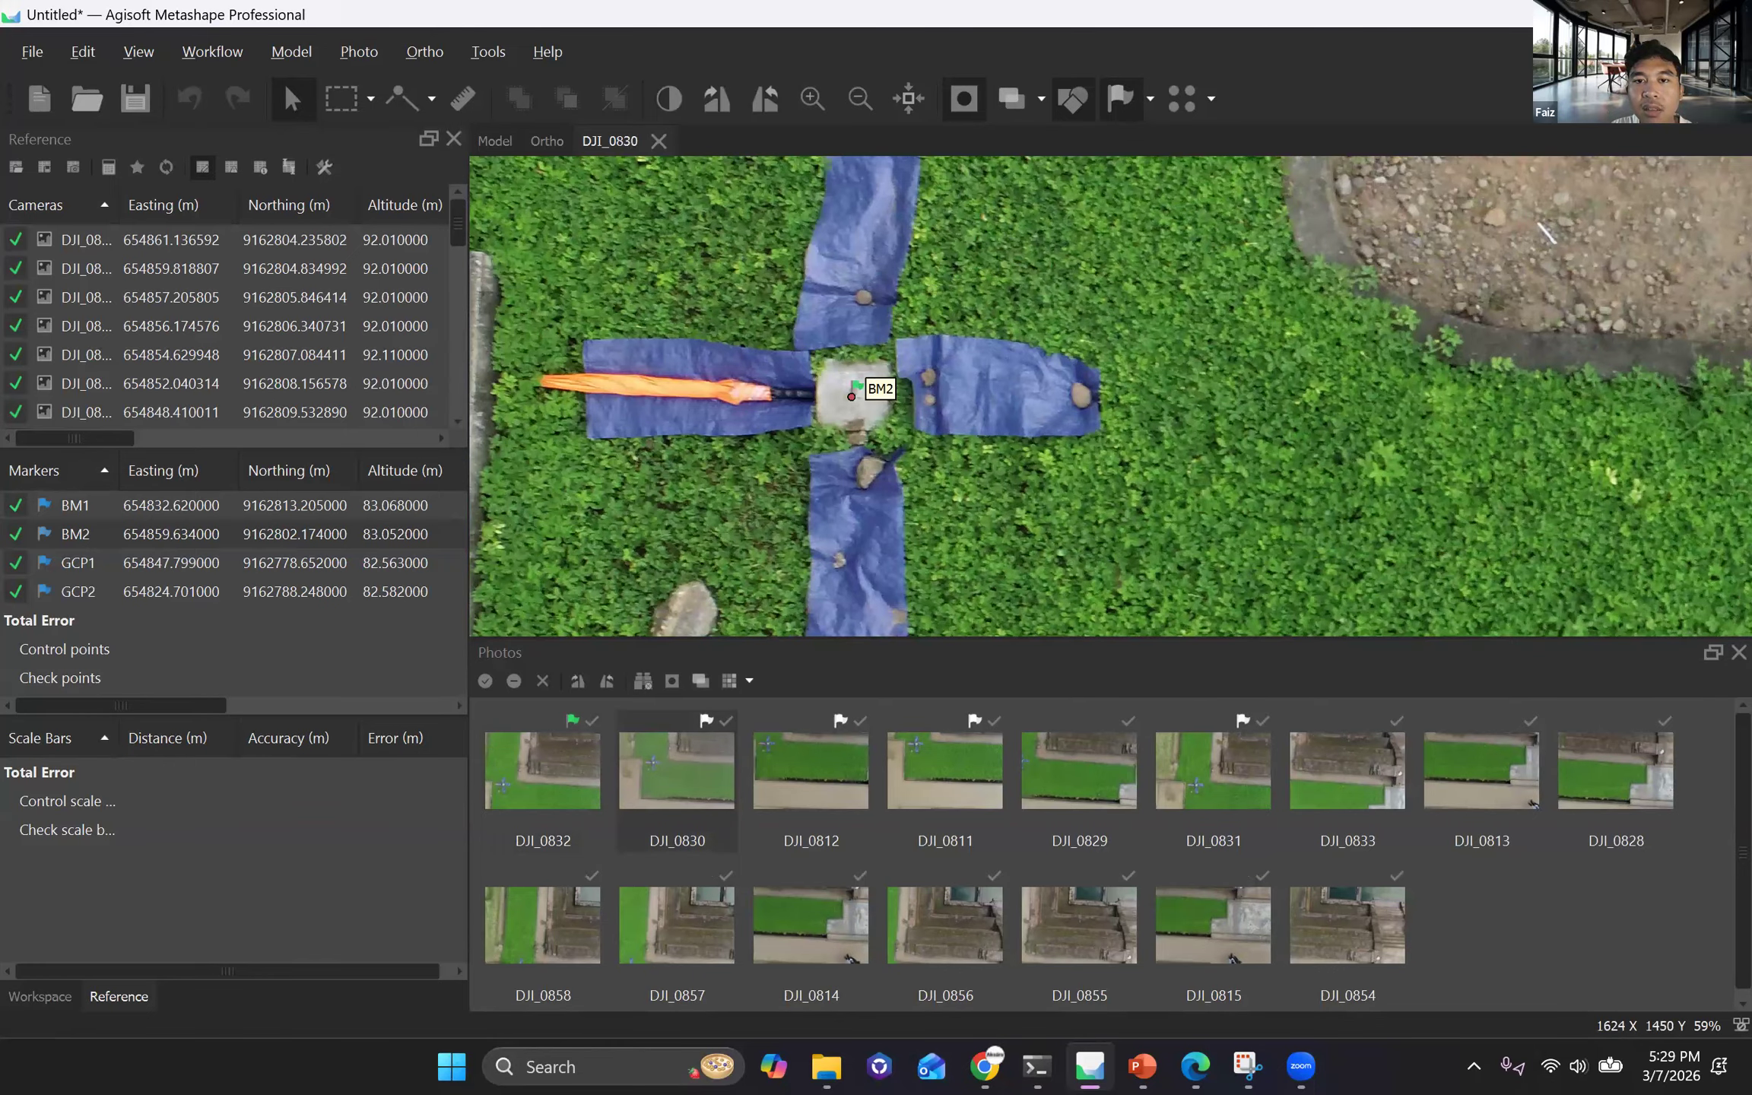
Refine the BM2 marker in photo DJI_0830 and place it on the plate's dark centre point in DJI_0812, DJI_0811 and DJI_0831.
{"action": "scroll", "coordinate": [851, 396], "scroll_direction": "up", "scroll_amount": 10}
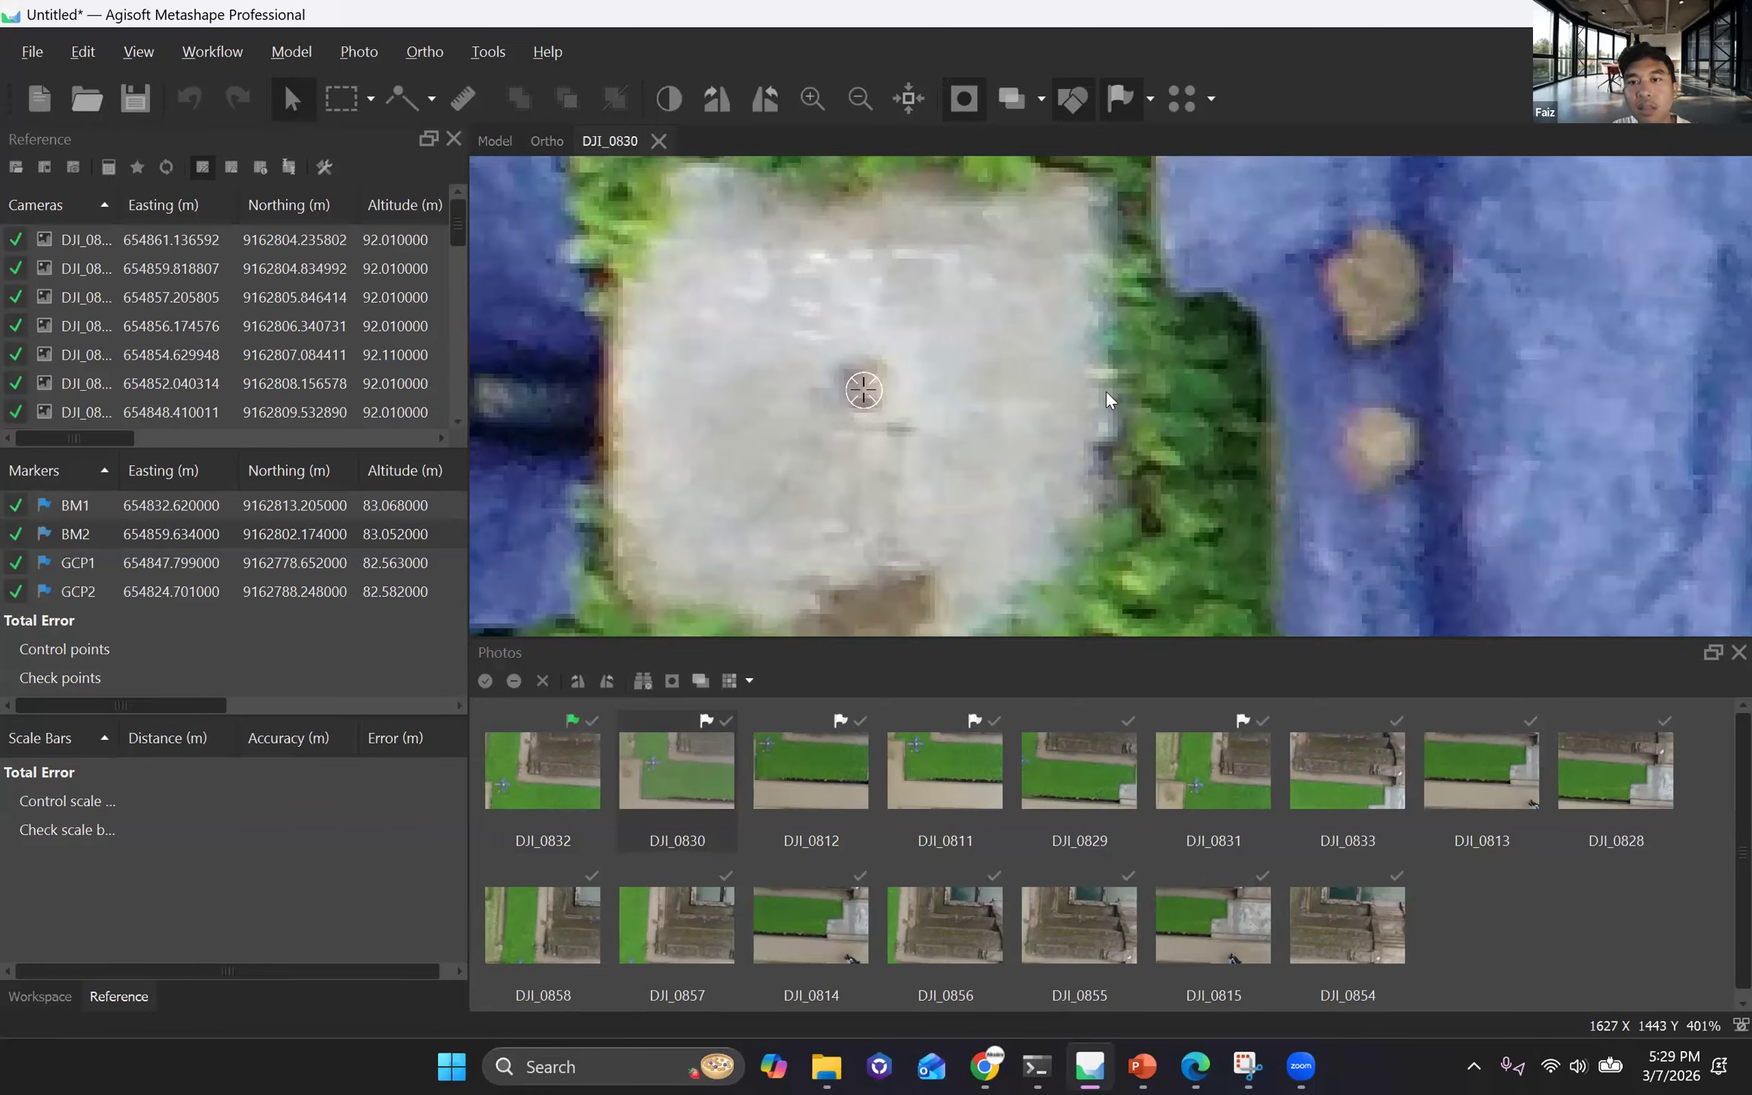
{"action": "left_click_drag", "start_coordinate": [863, 390], "coordinate": [863, 384]}
{"action": "double_click", "coordinate": [811, 770]}
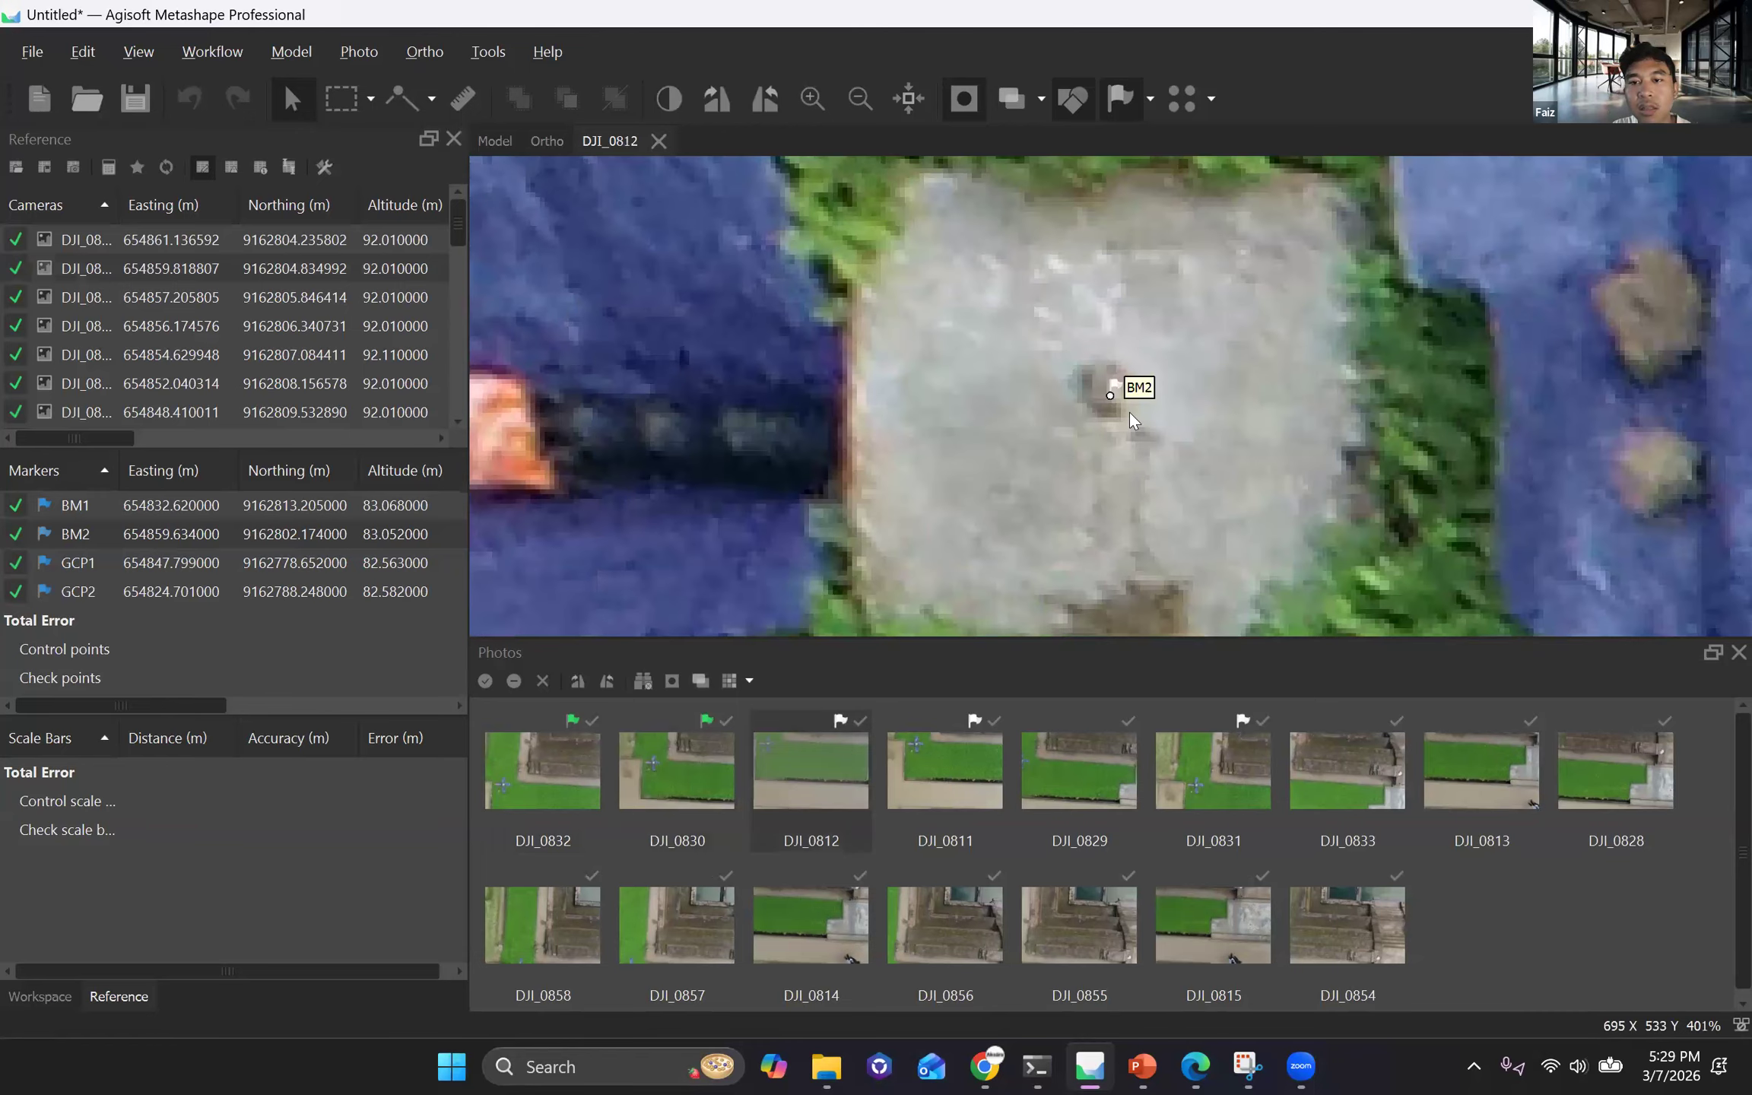
{"action": "left_click_drag", "start_coordinate": [1110, 394], "coordinate": [1110, 392]}
{"action": "key", "text": "Page_Down"}
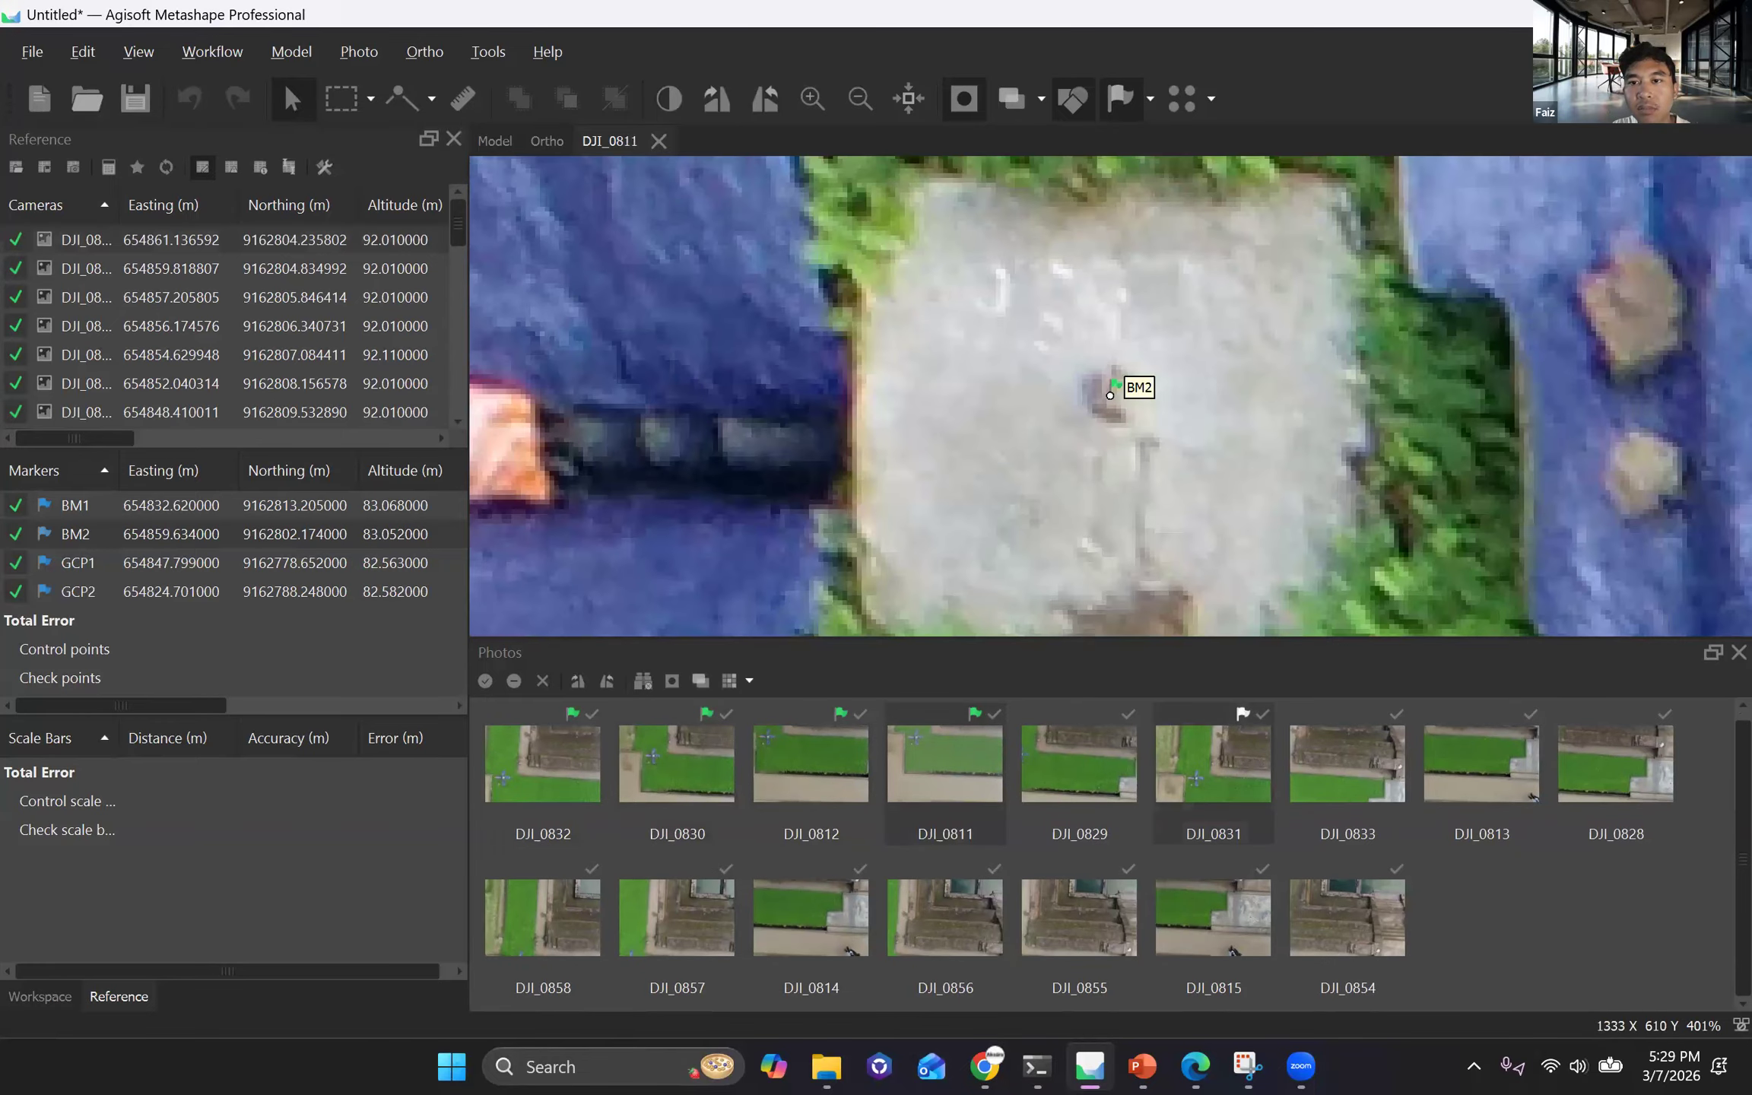
{"action": "key", "text": "Page_Down"}
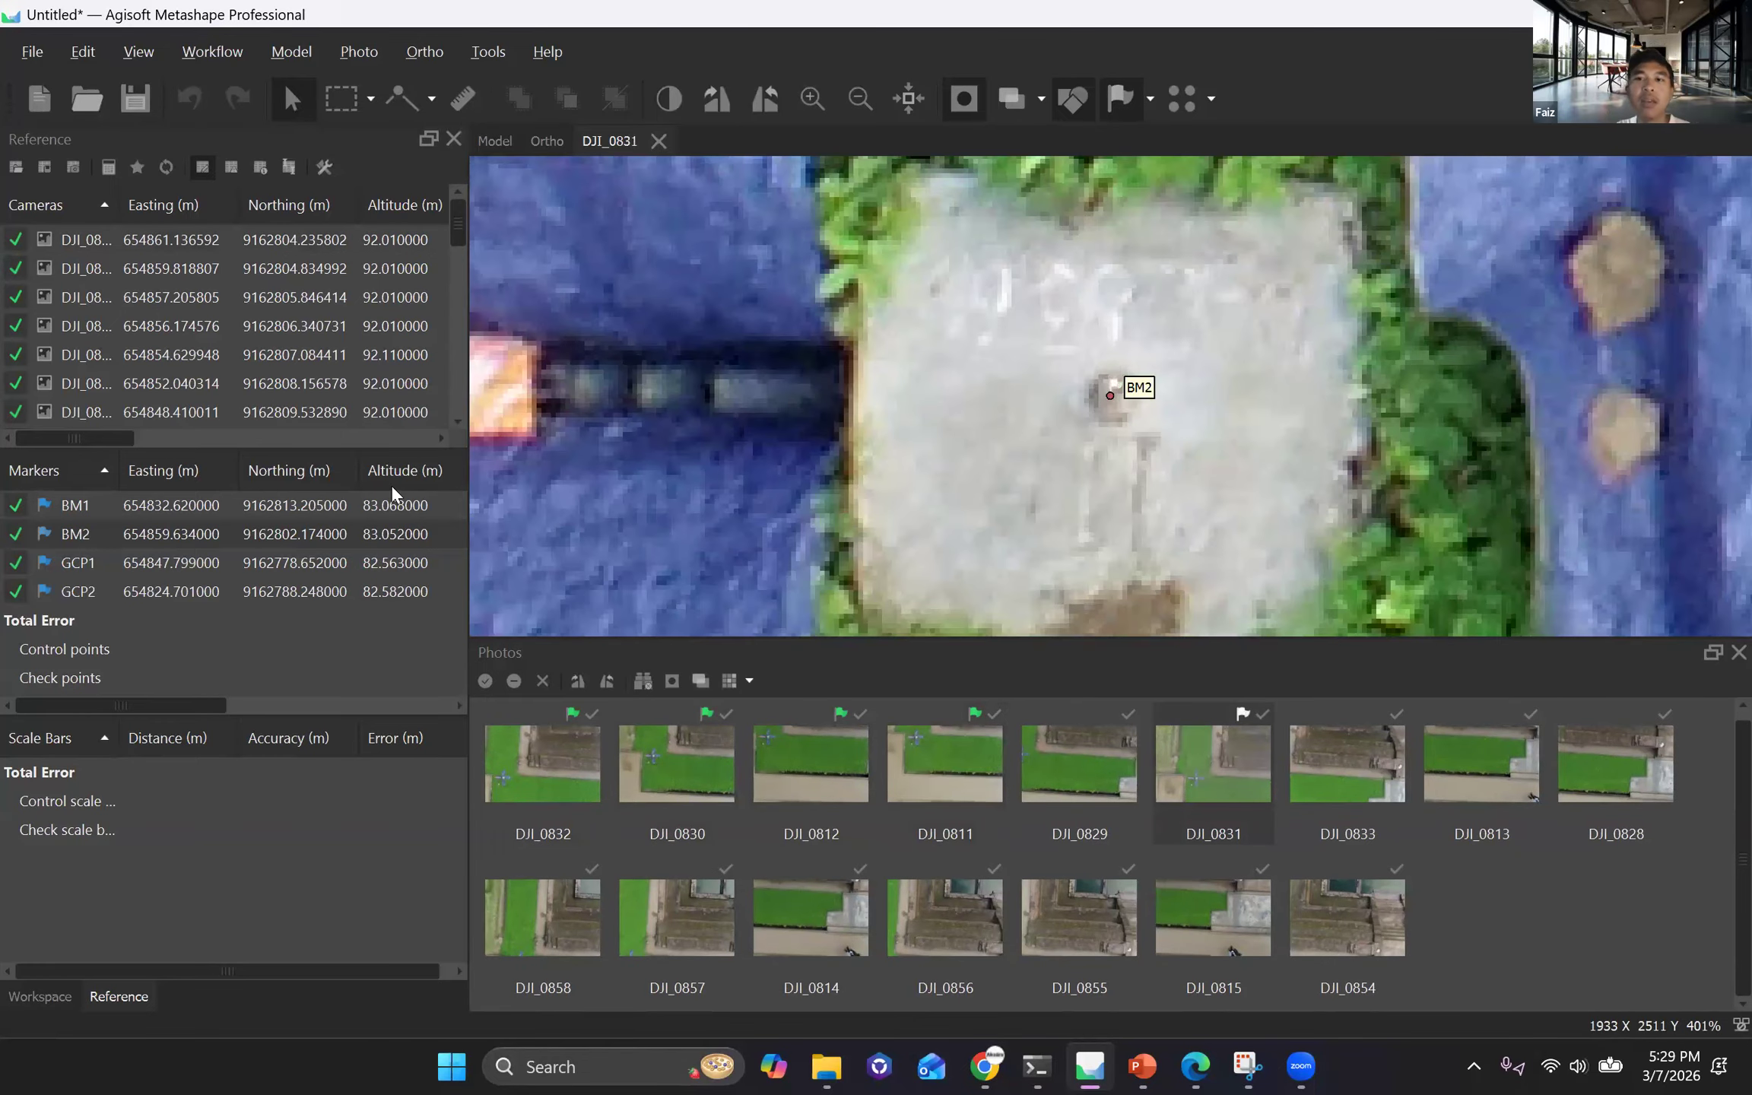
Filter the photos by marker GCP1 and move the marker onto the centre of its checkerboard target in DJI_0955.
{"action": "right_click", "coordinate": [161, 570]}
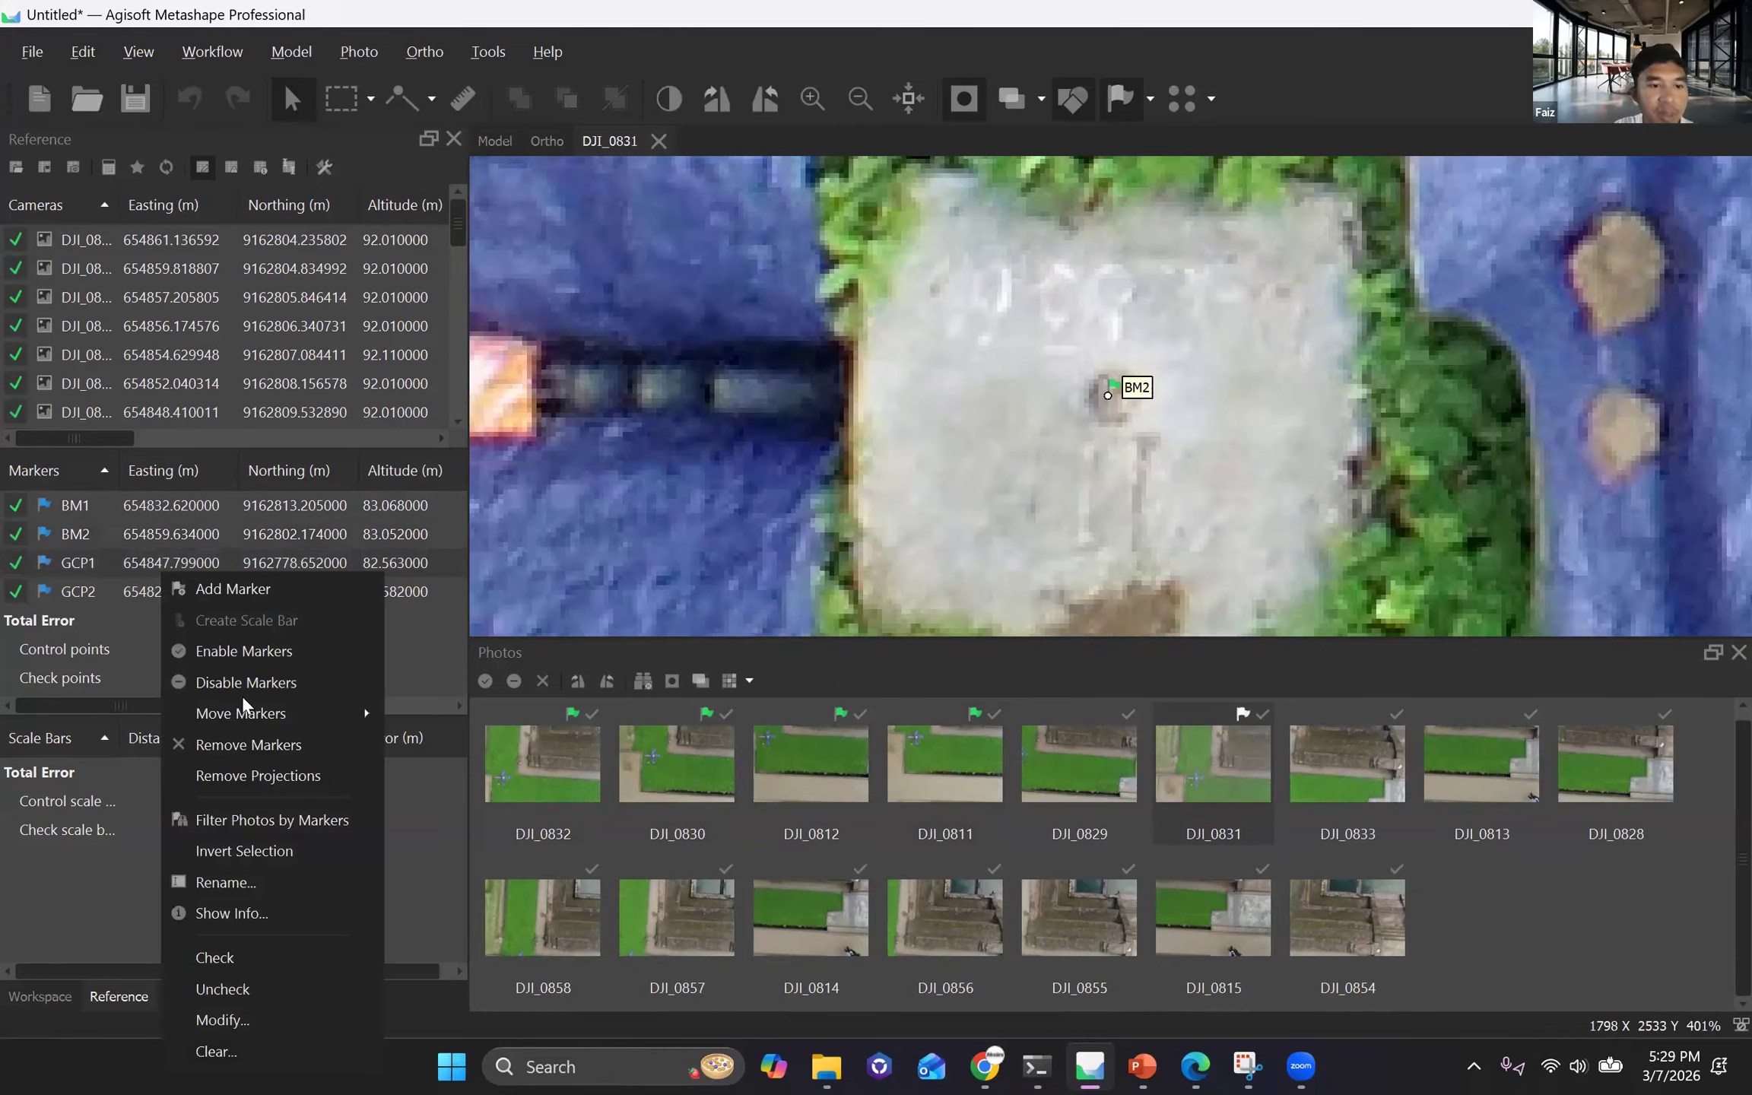
{"action": "left_click", "coordinate": [270, 820]}
{"action": "double_click", "coordinate": [541, 765]}
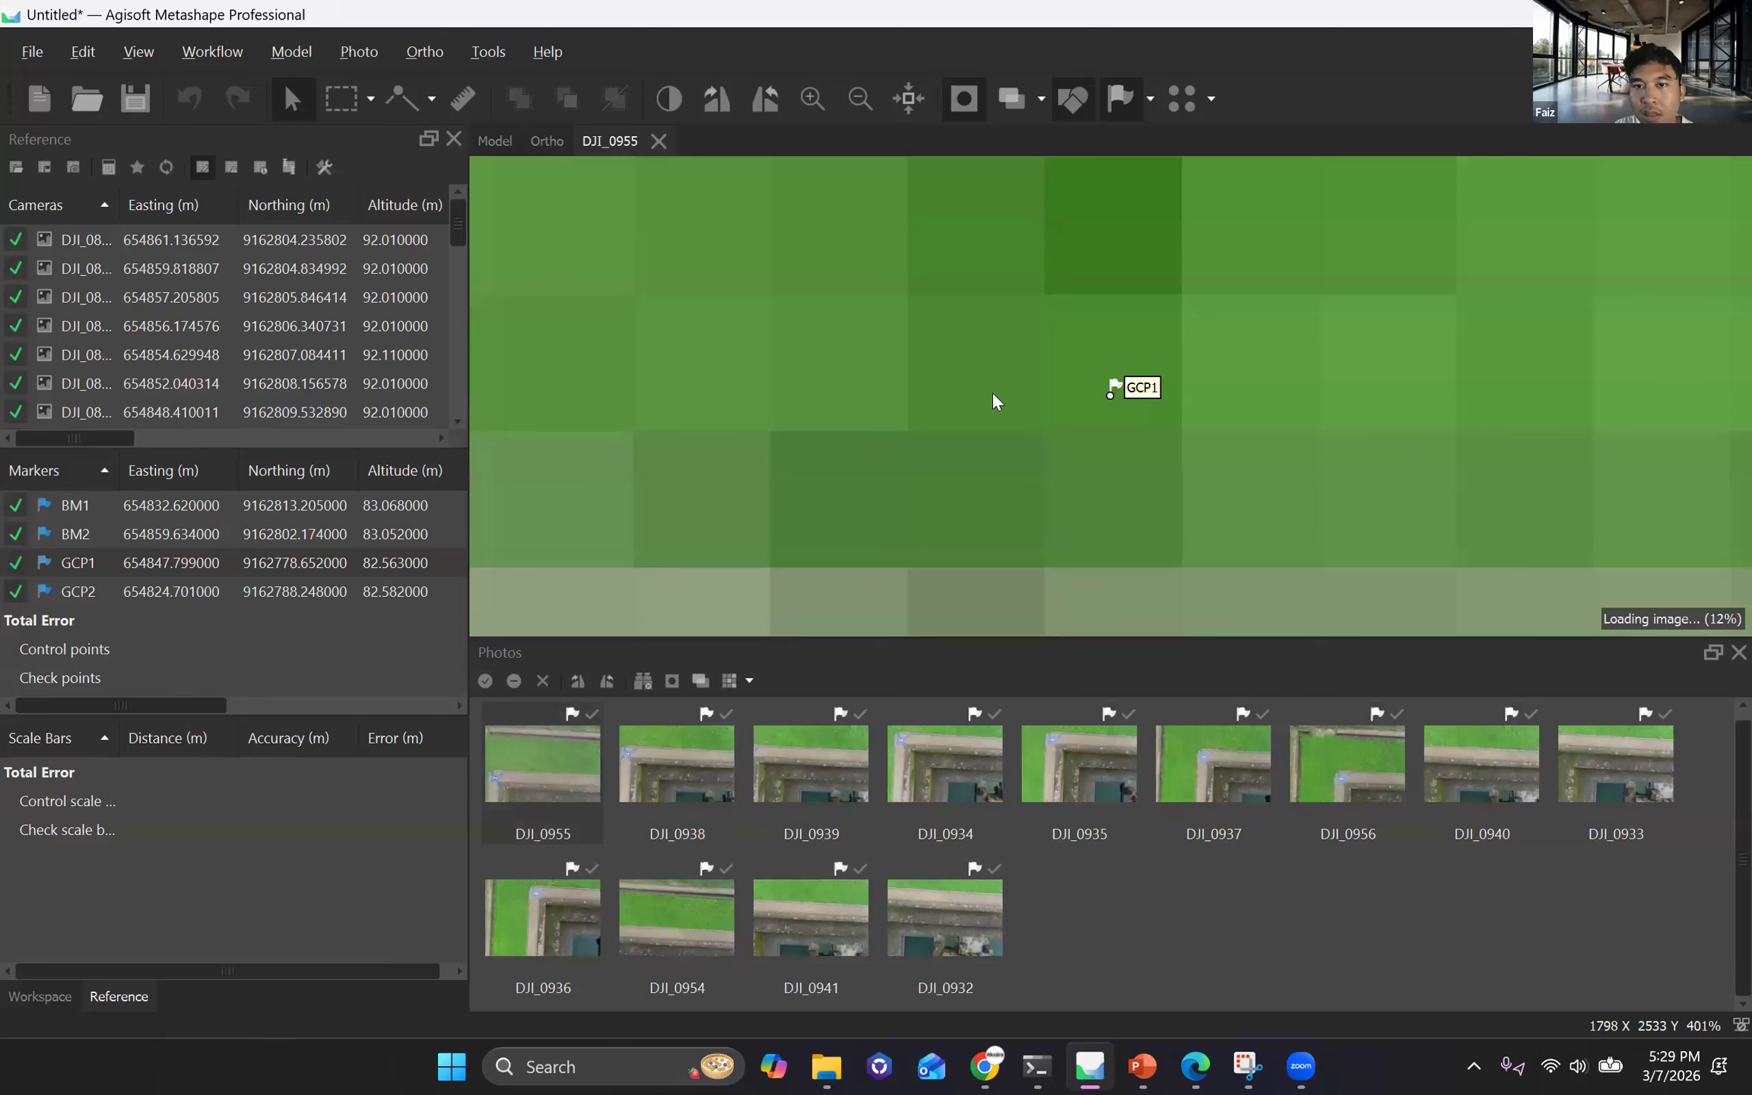
{"action": "left_click_drag", "start_coordinate": [966, 399], "coordinate": [1004, 419]}
{"action": "scroll", "coordinate": [993, 398], "scroll_direction": "up", "scroll_amount": 13}
Locate the checkerboard target in photo DJI_0938, and move the GCP1 marker onto the target's centre in DJI_0937.
{"action": "double_click", "coordinate": [688, 761]}
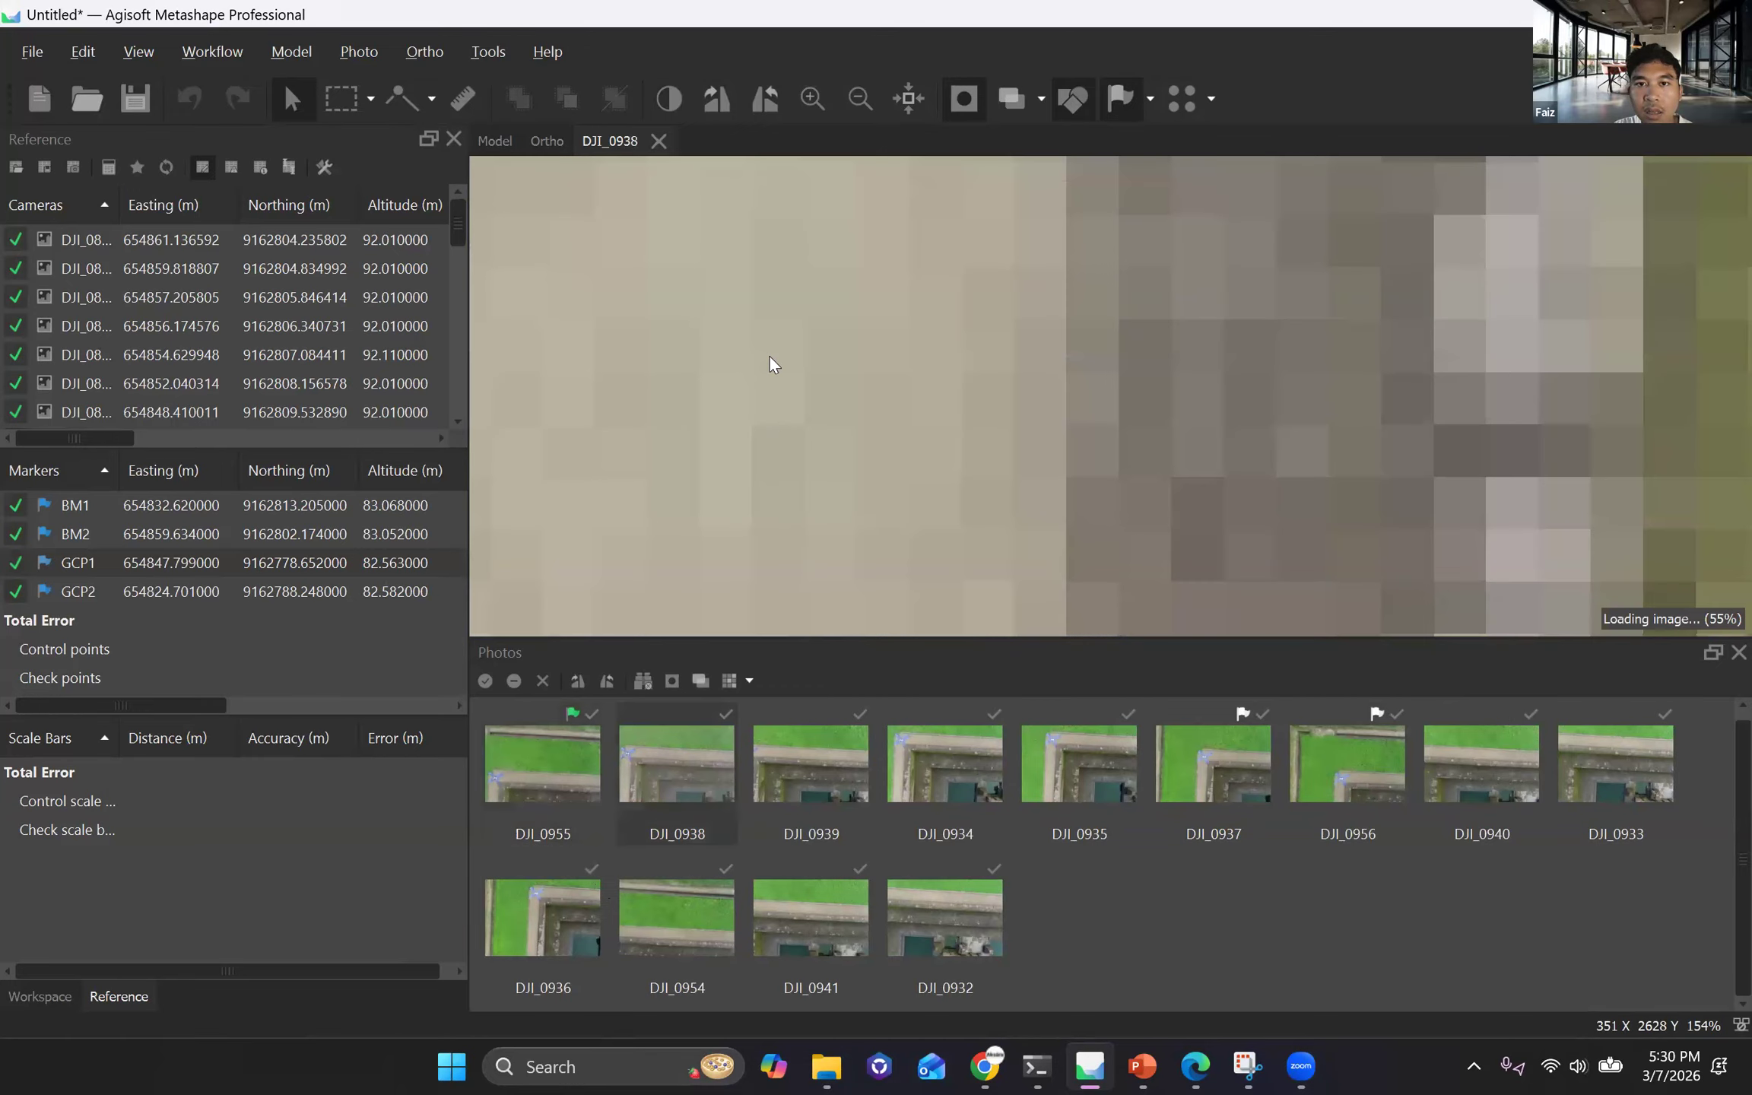
{"action": "scroll", "coordinate": [804, 476], "scroll_direction": "down", "scroll_amount": 15}
{"action": "scroll", "coordinate": [783, 353], "scroll_direction": "up", "scroll_amount": 12}
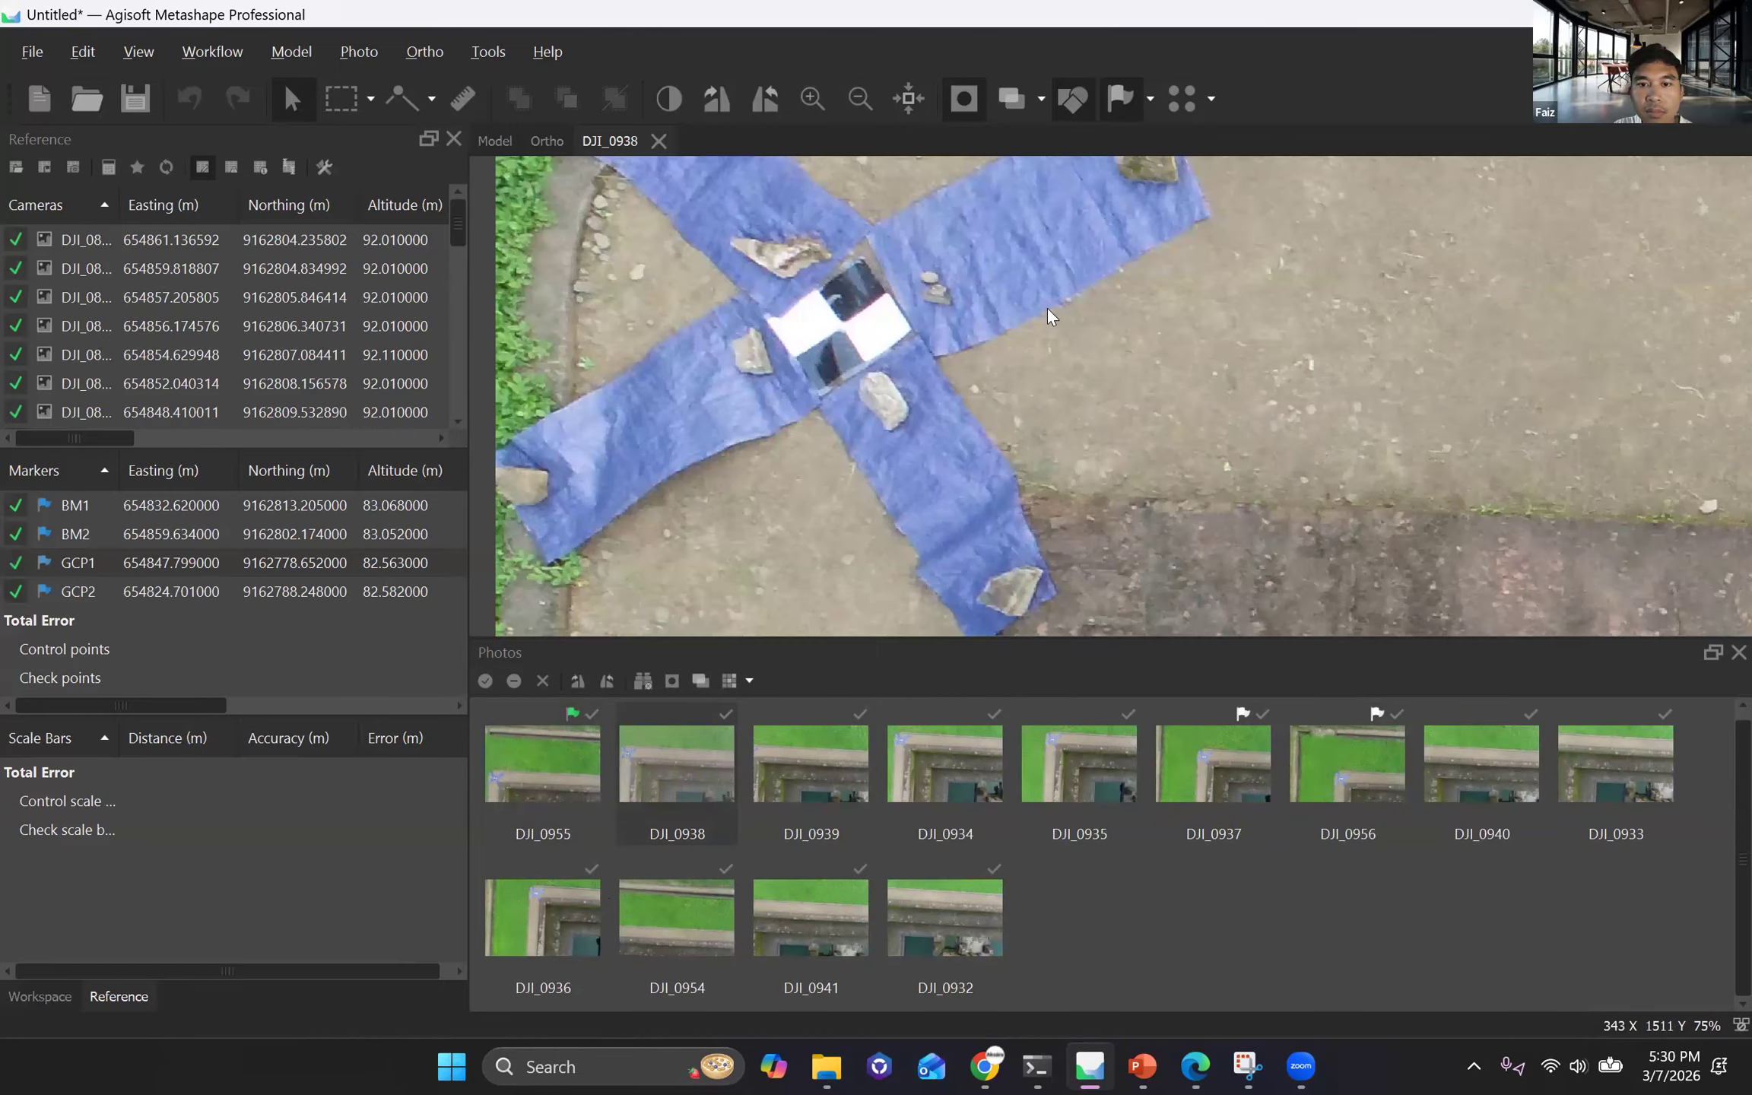
{"action": "double_click", "coordinate": [1214, 767]}
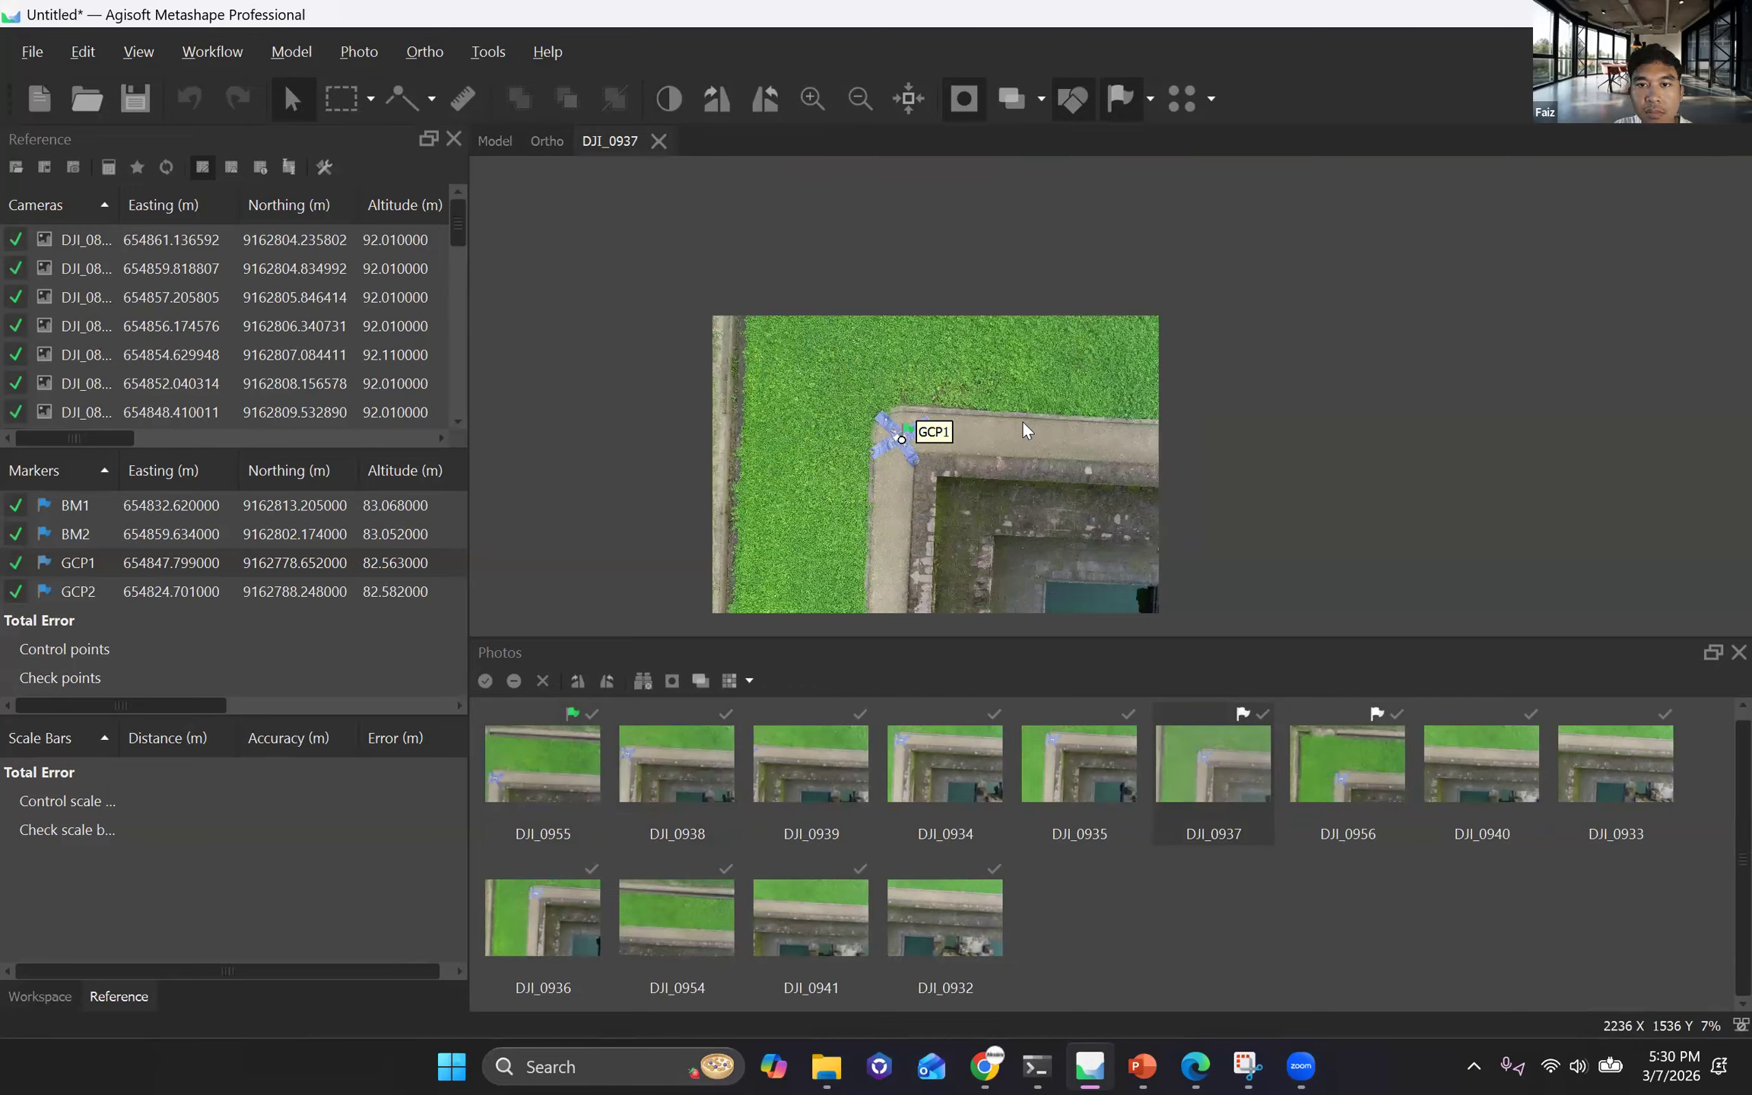
{"action": "scroll", "coordinate": [1020, 420], "scroll_direction": "up", "scroll_amount": 15}
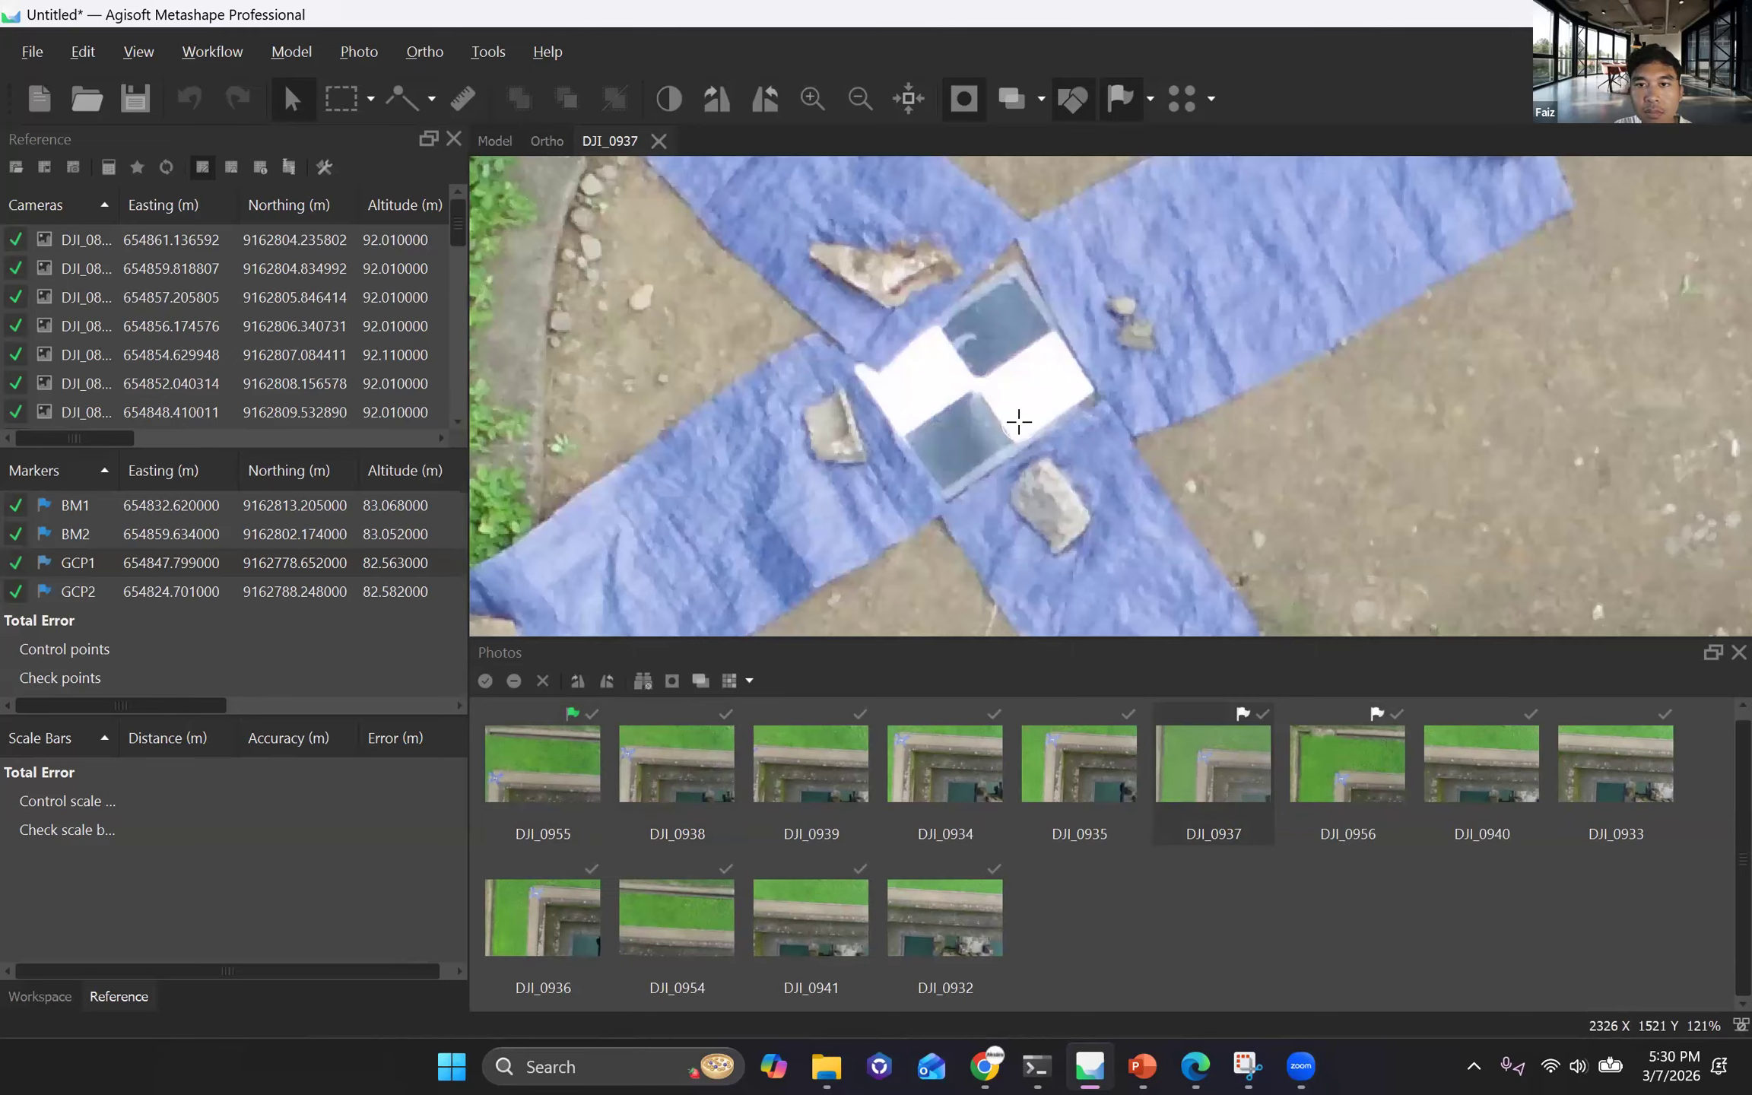
{"action": "left_click", "coordinate": [976, 386]}
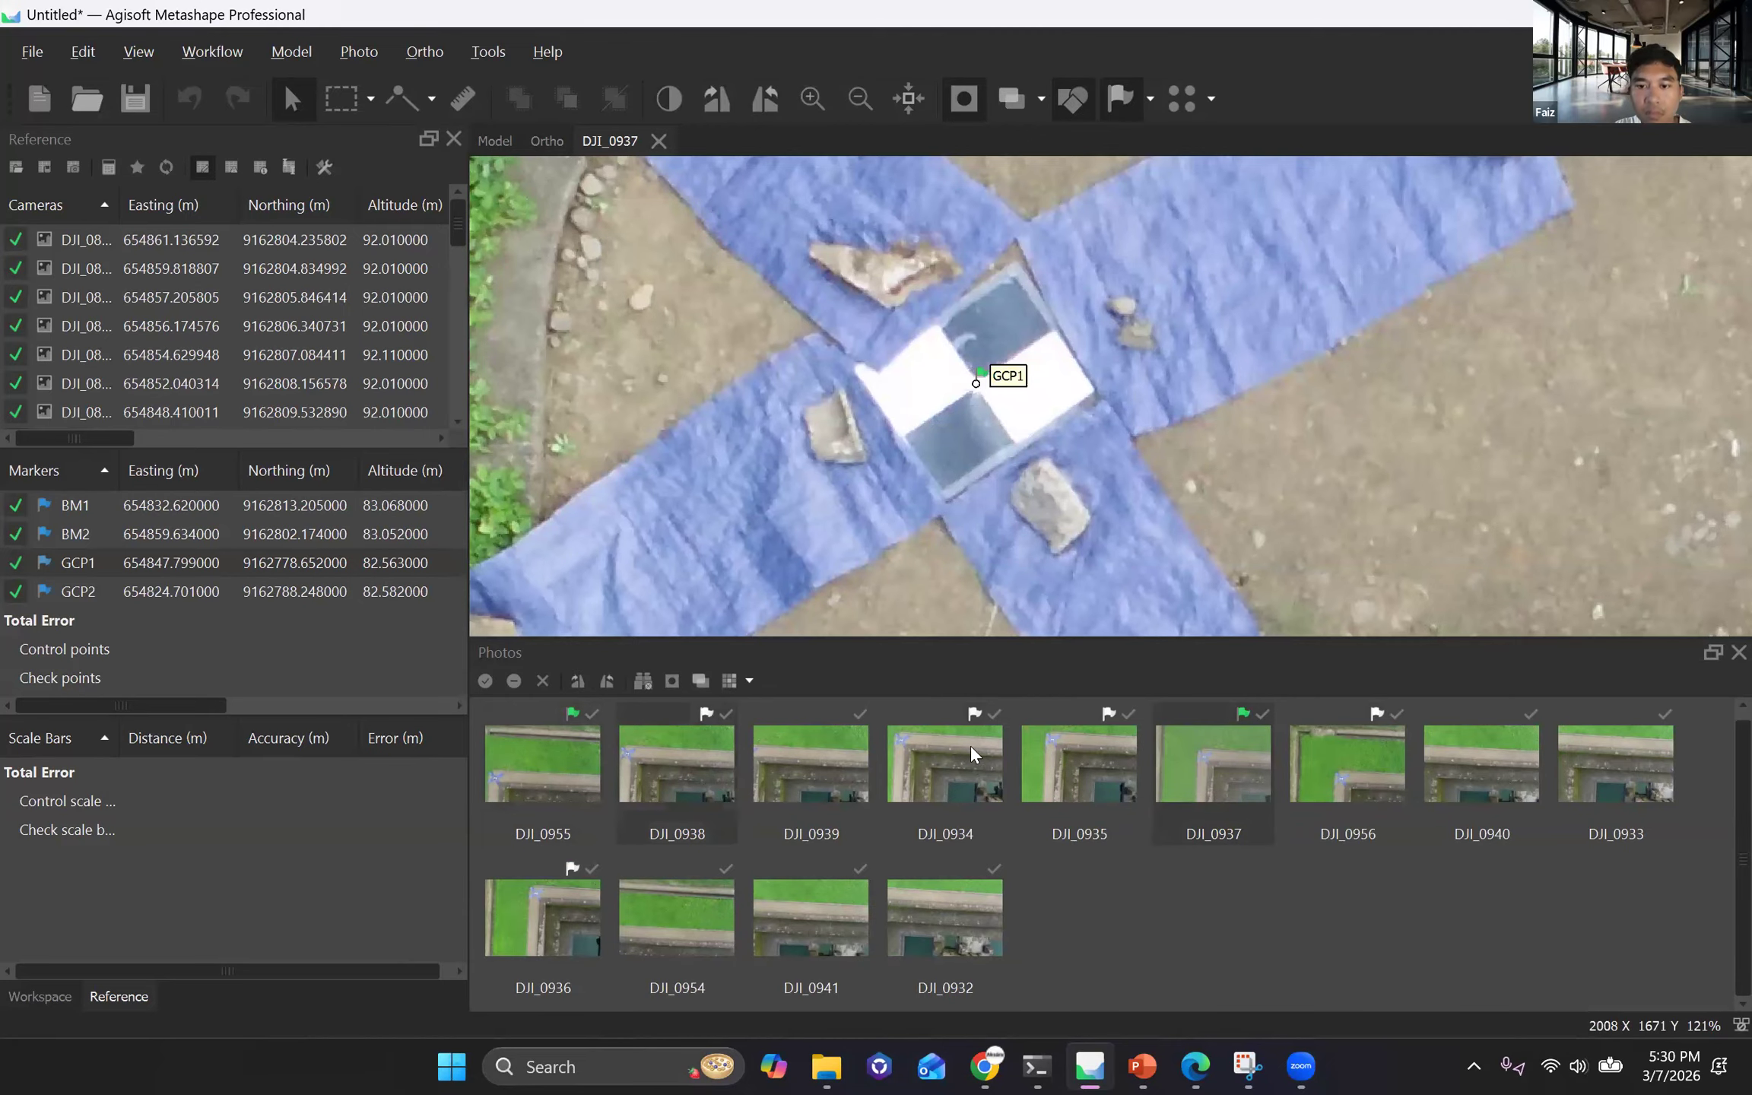
Adjust the GCP1 marker onto the checkerboard centre in photos DJI_0934, DJI_0938 and DJI_0936.
{"action": "double_click", "coordinate": [943, 744]}
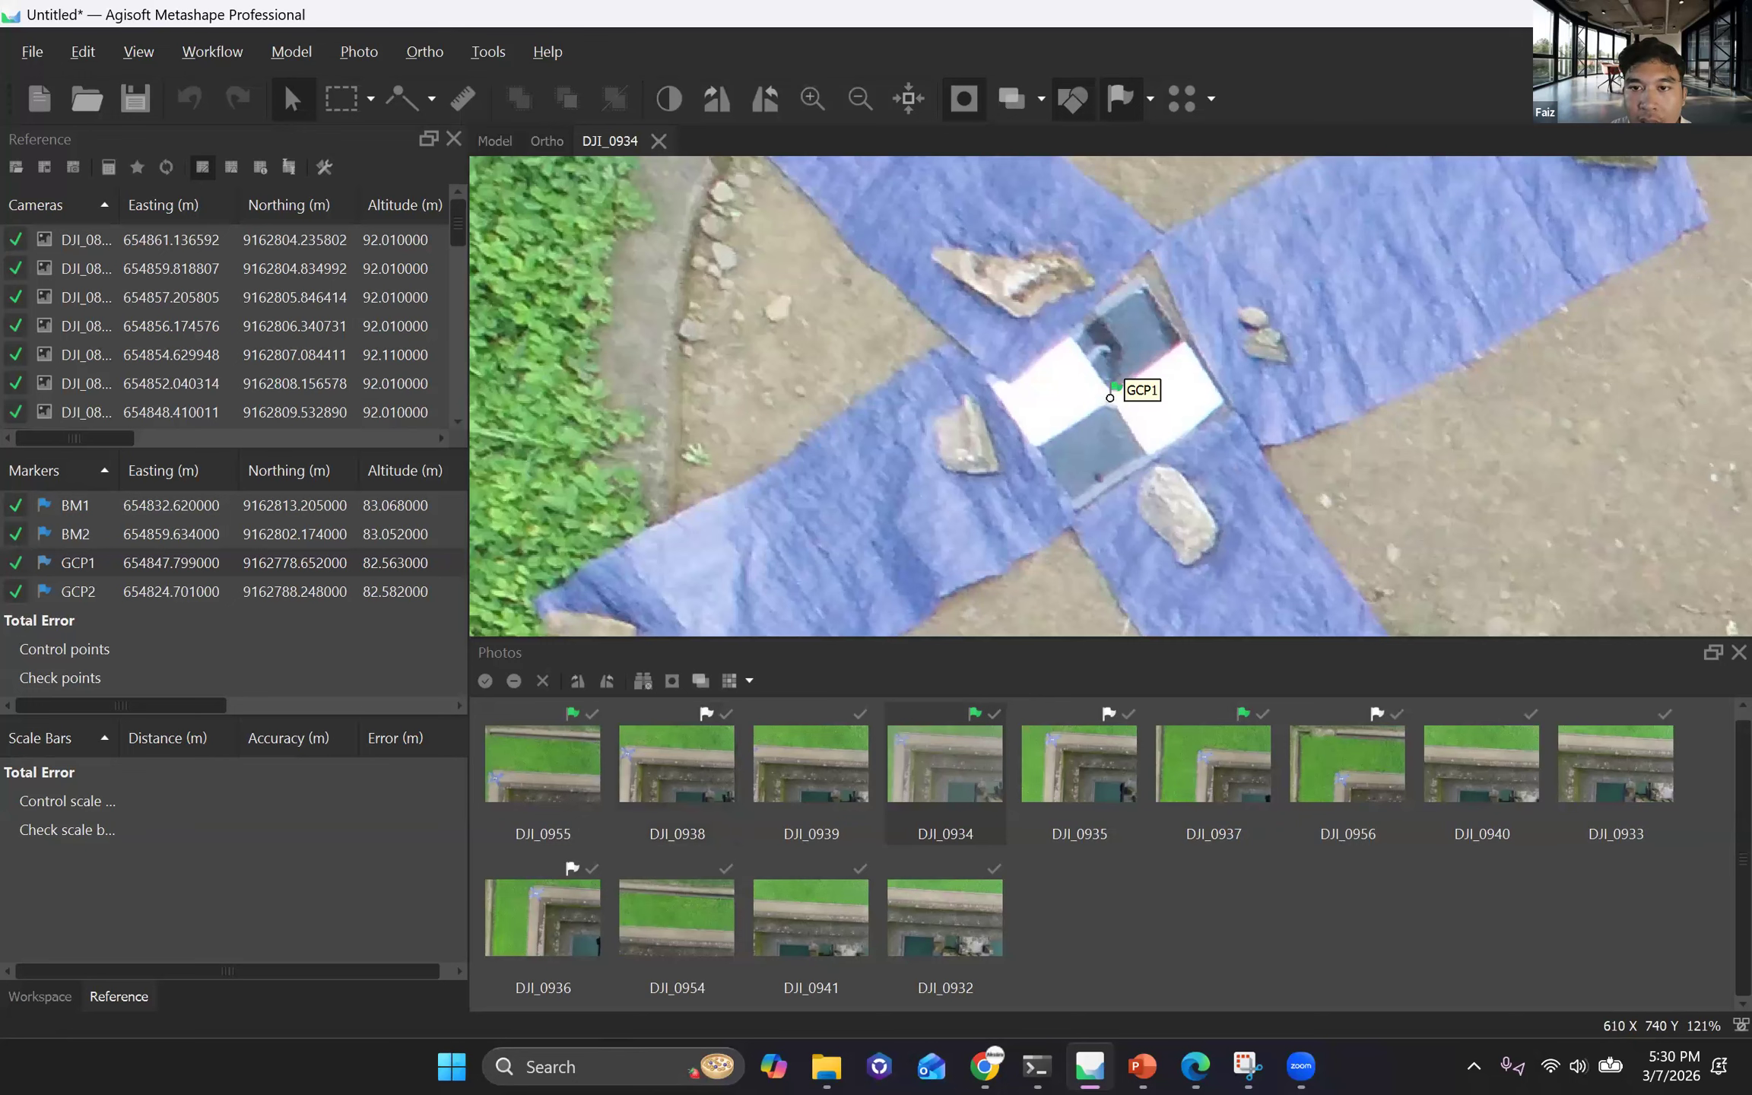
{"action": "key", "text": "Page_Up"}
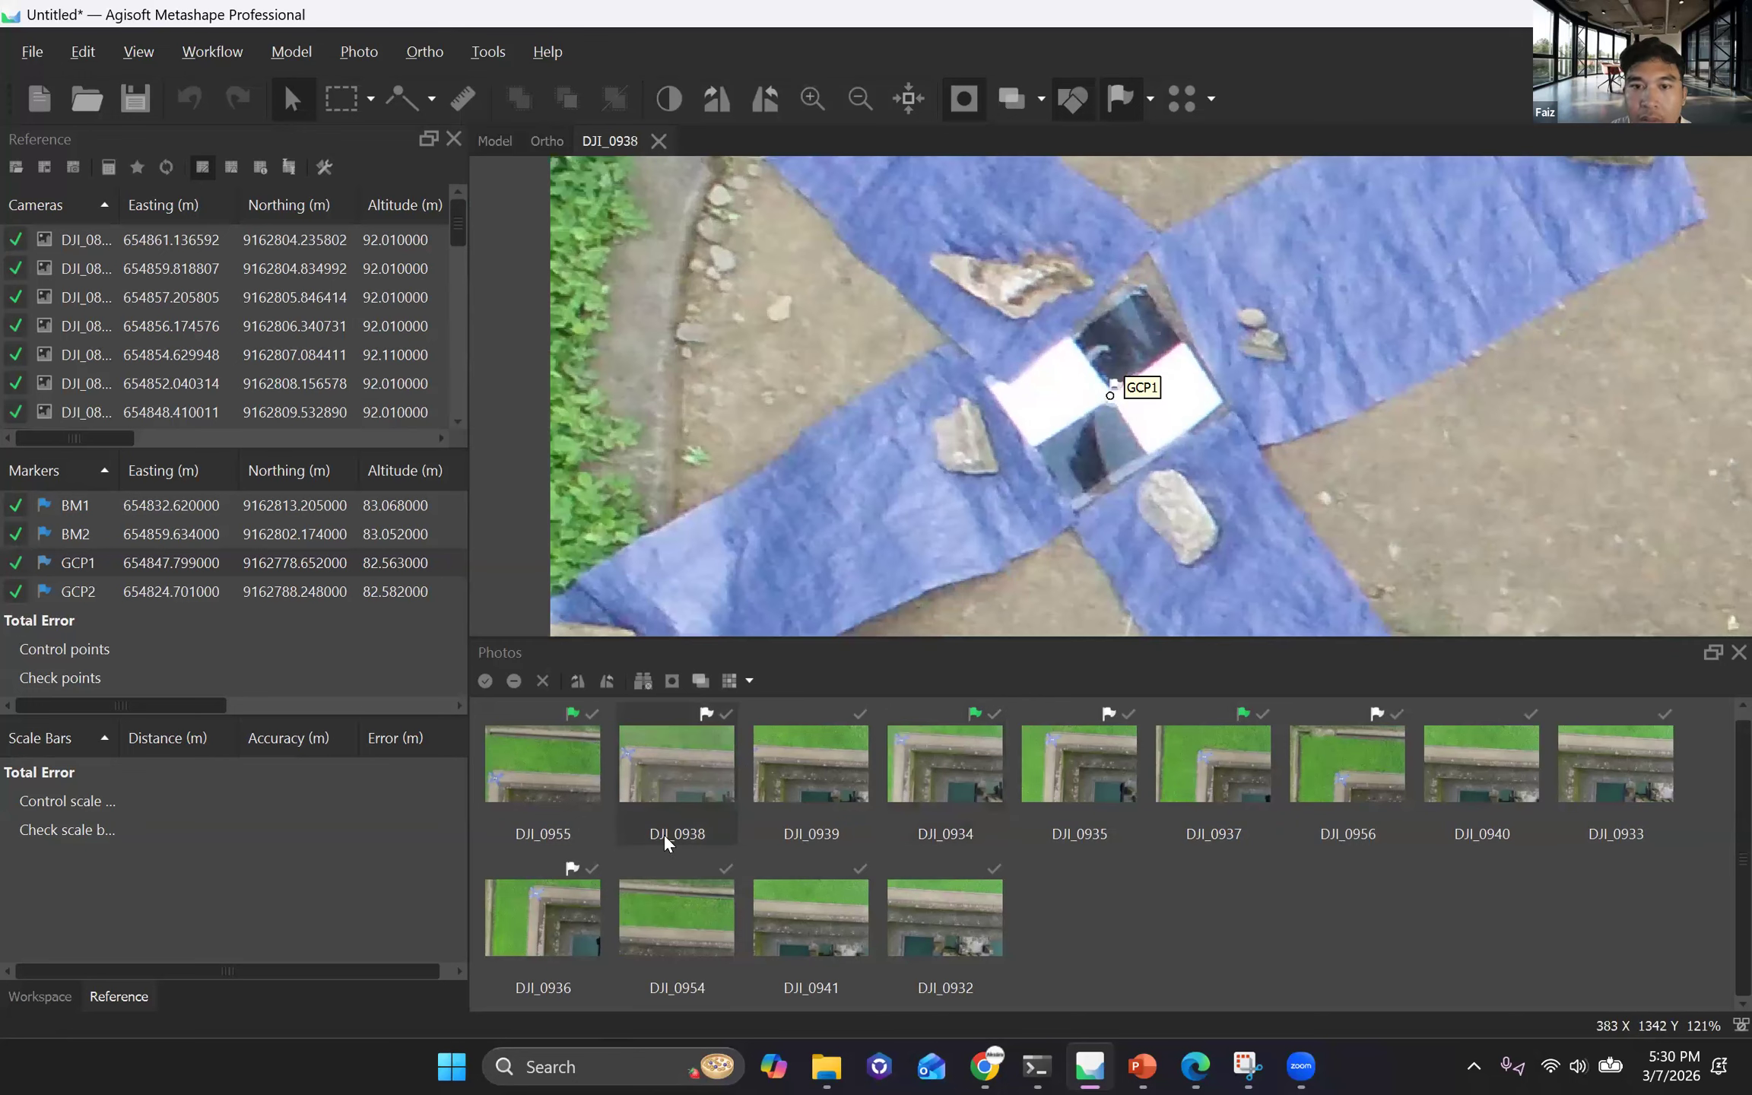
{"action": "left_click_drag", "start_coordinate": [1110, 394], "coordinate": [1115, 396]}
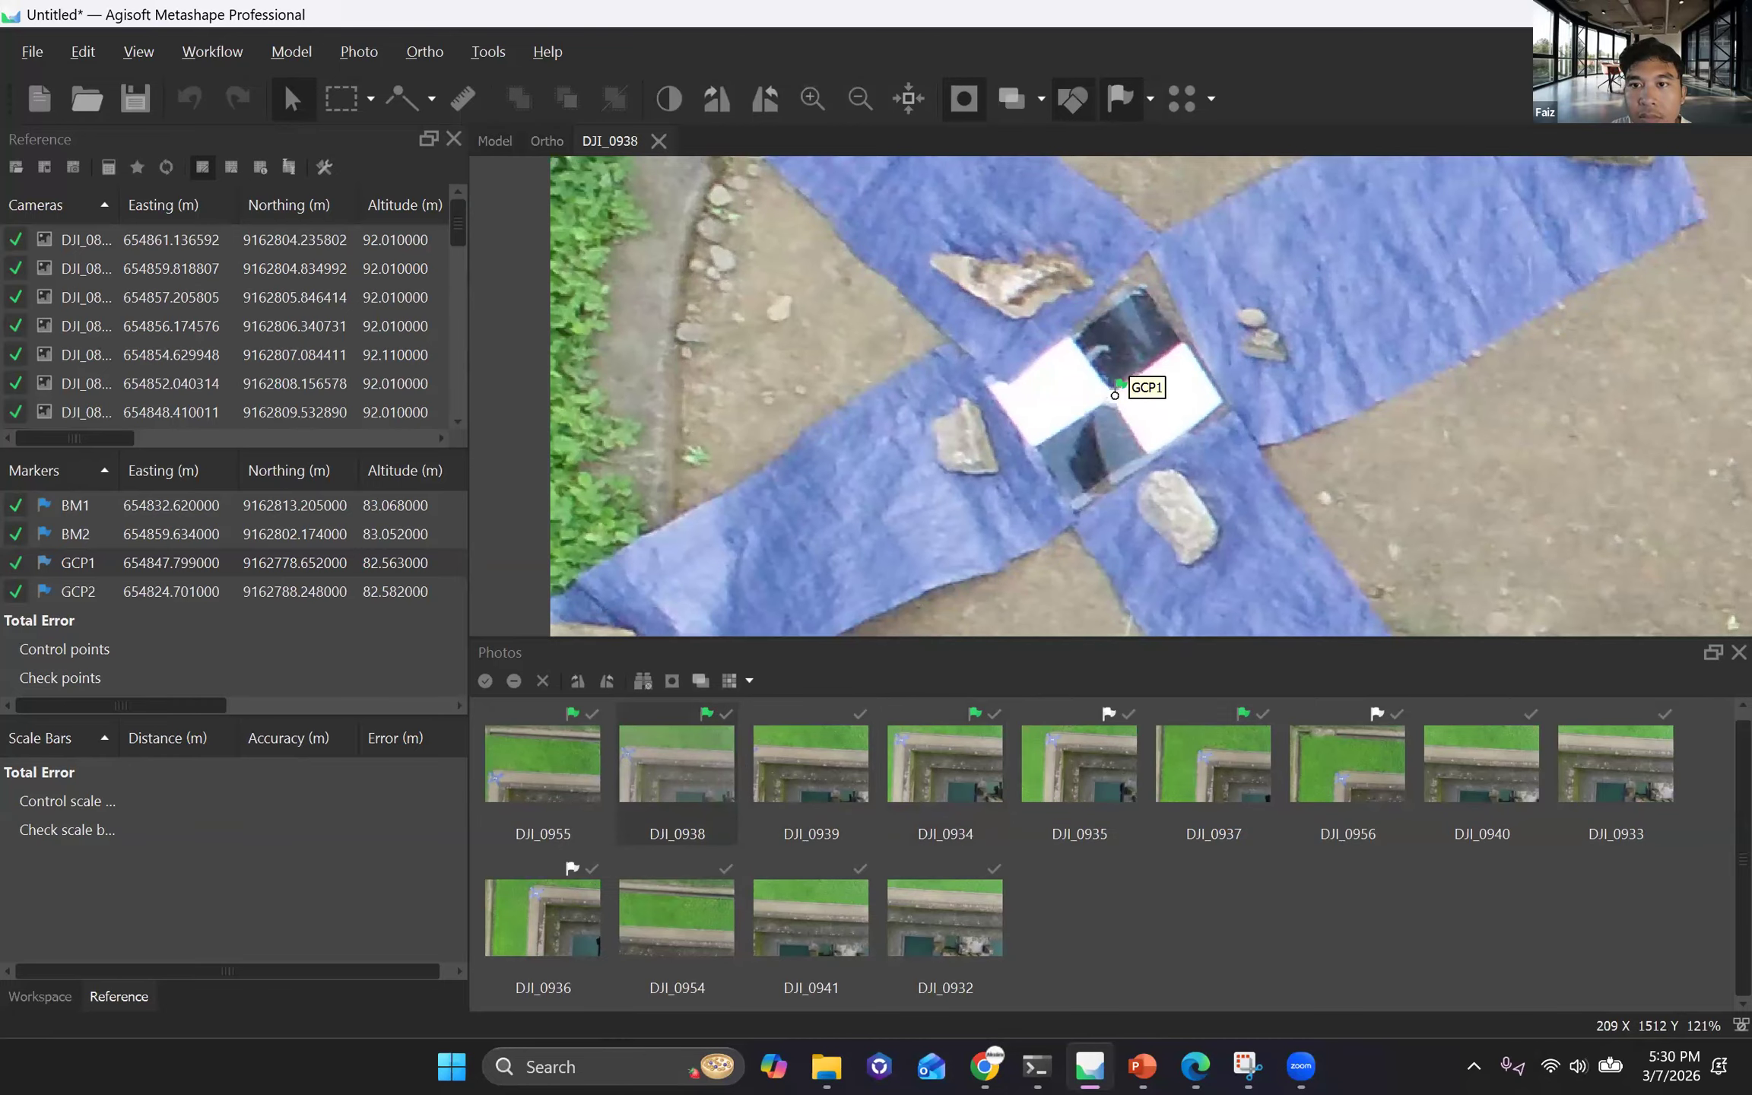
{"action": "key", "text": "Page_Up"}
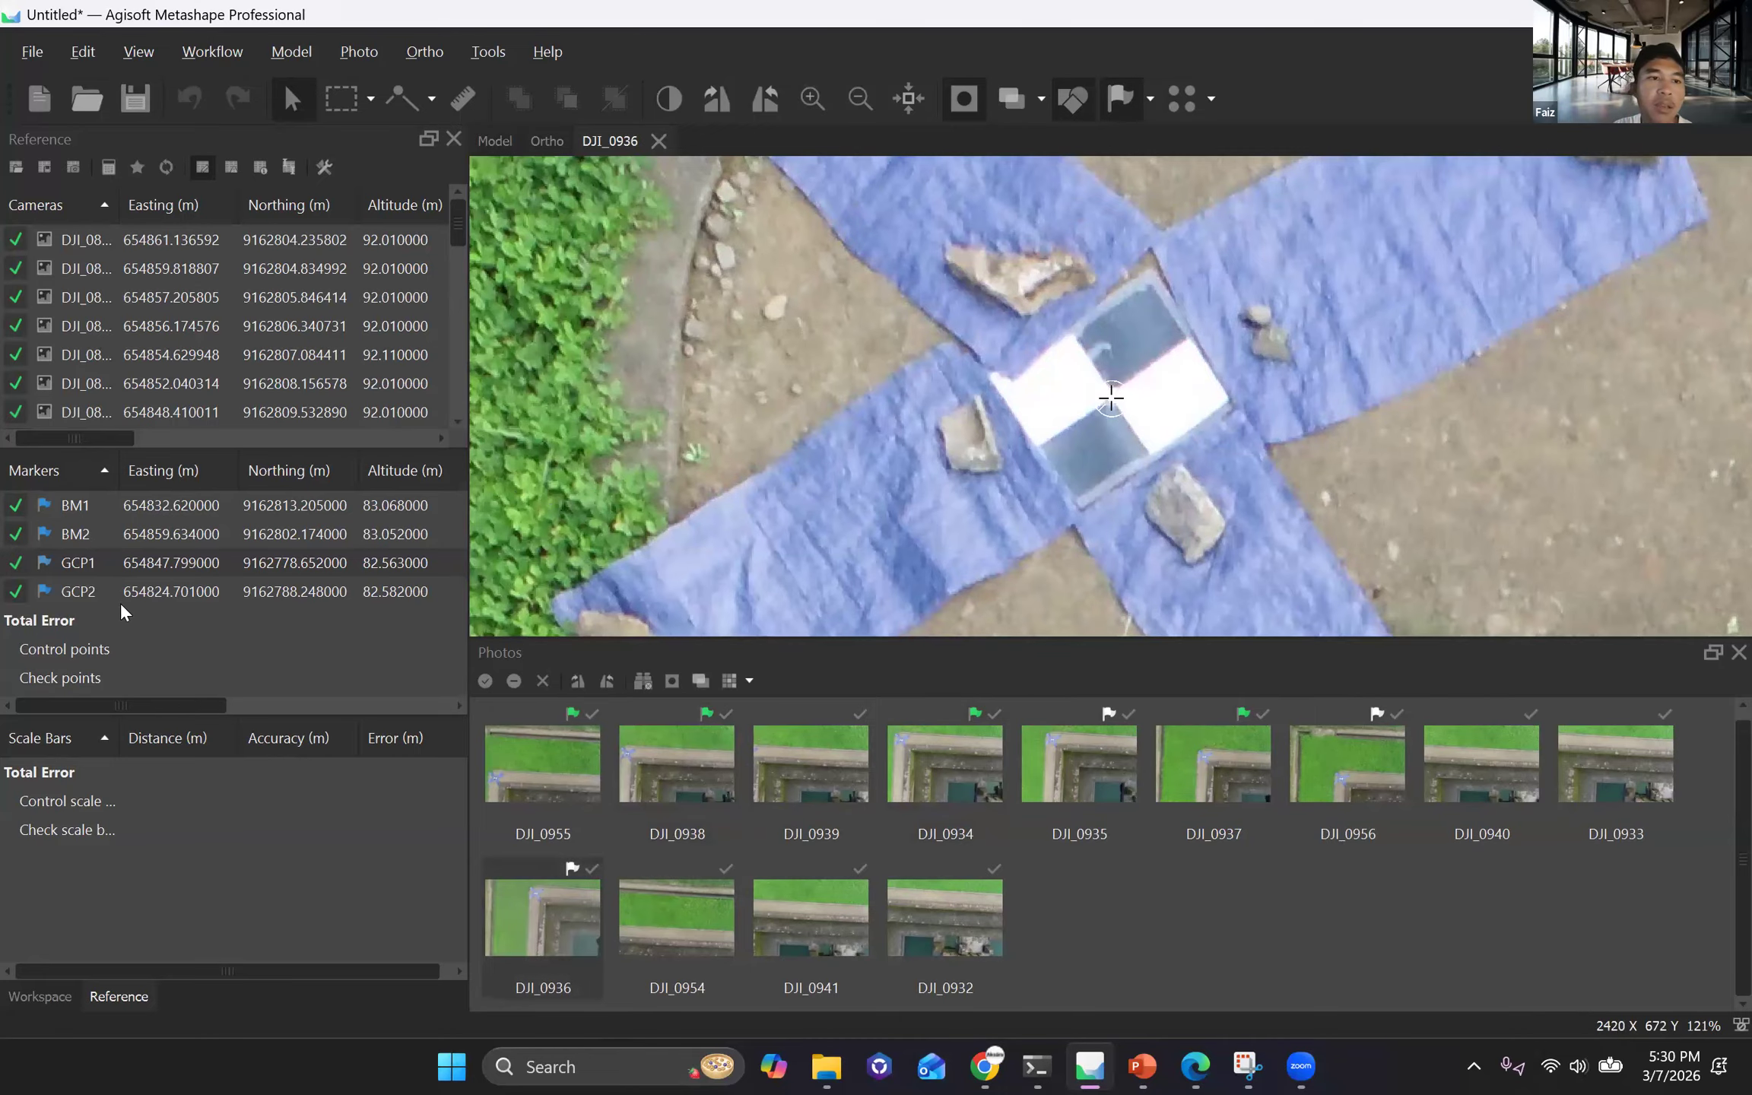
Filter the photos by marker GCP2 and move the marker onto the centre of its checkerboard target in DJI_0947.
{"action": "right_click", "coordinate": [159, 845]}
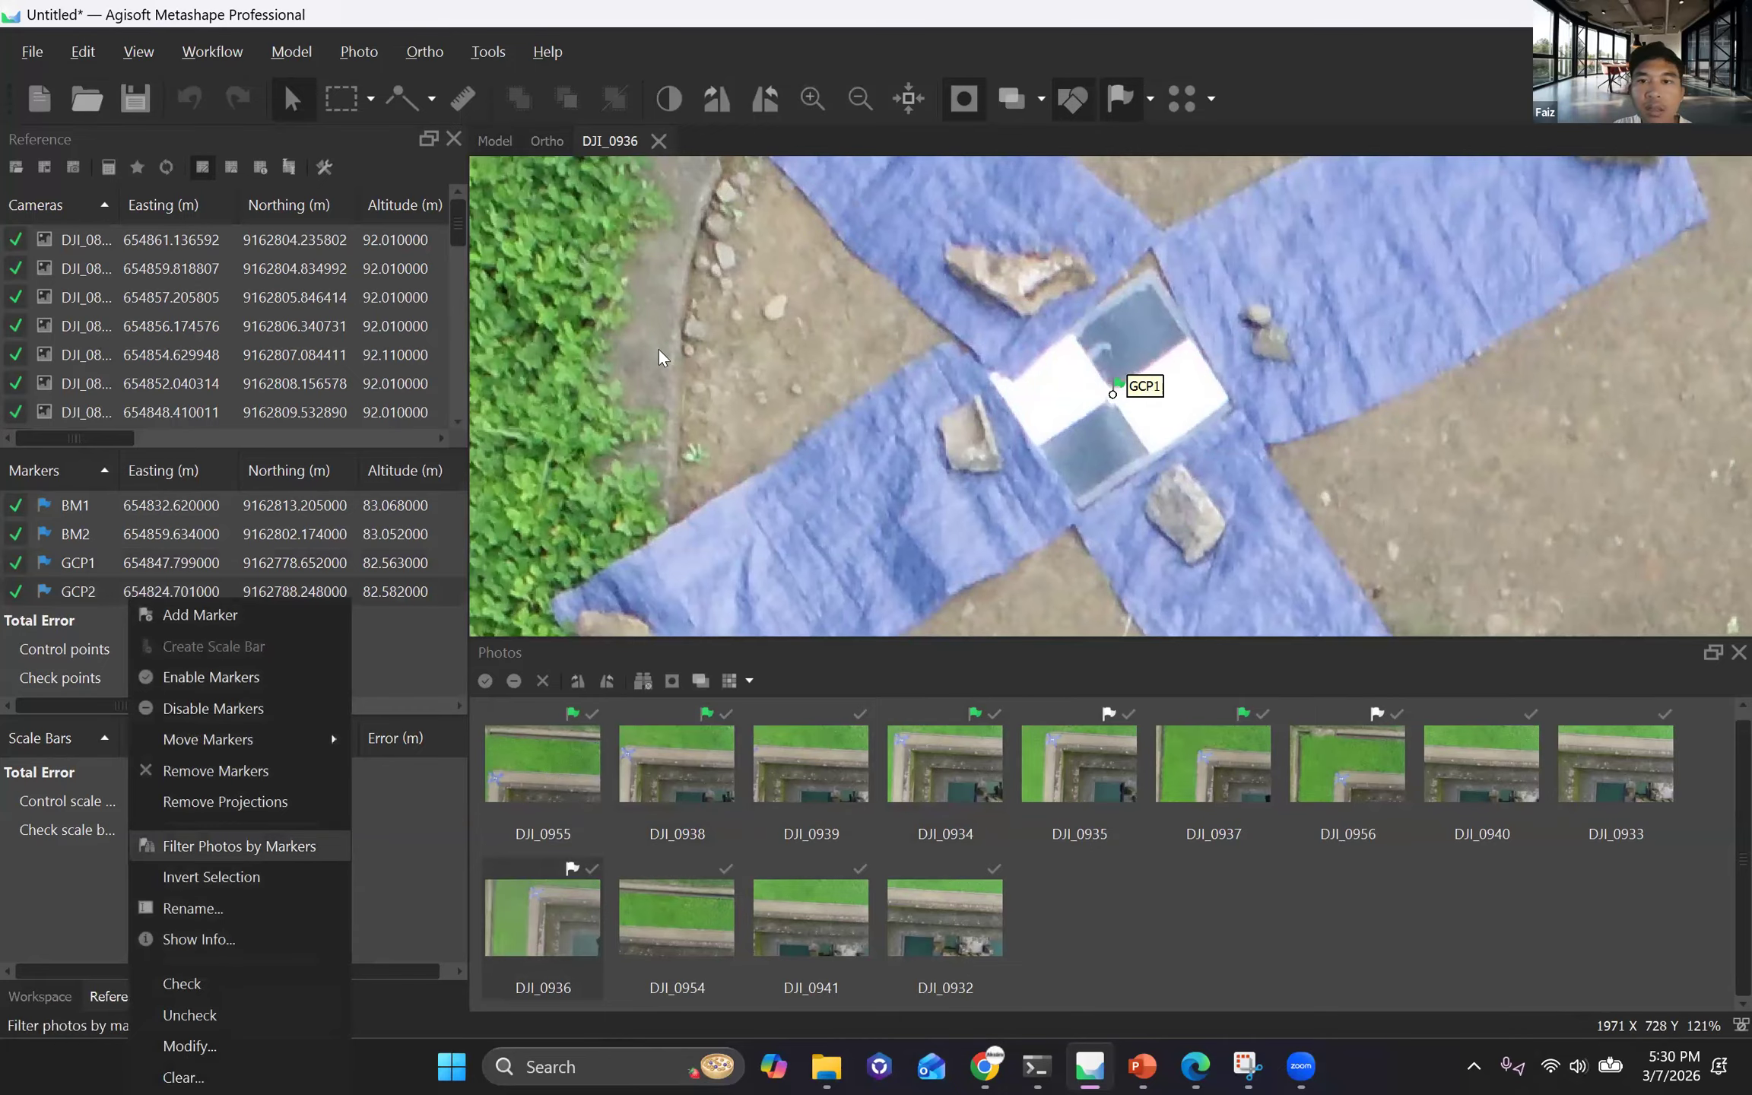
{"action": "key", "text": "Return"}
{"action": "key", "text": "Page_Down"}
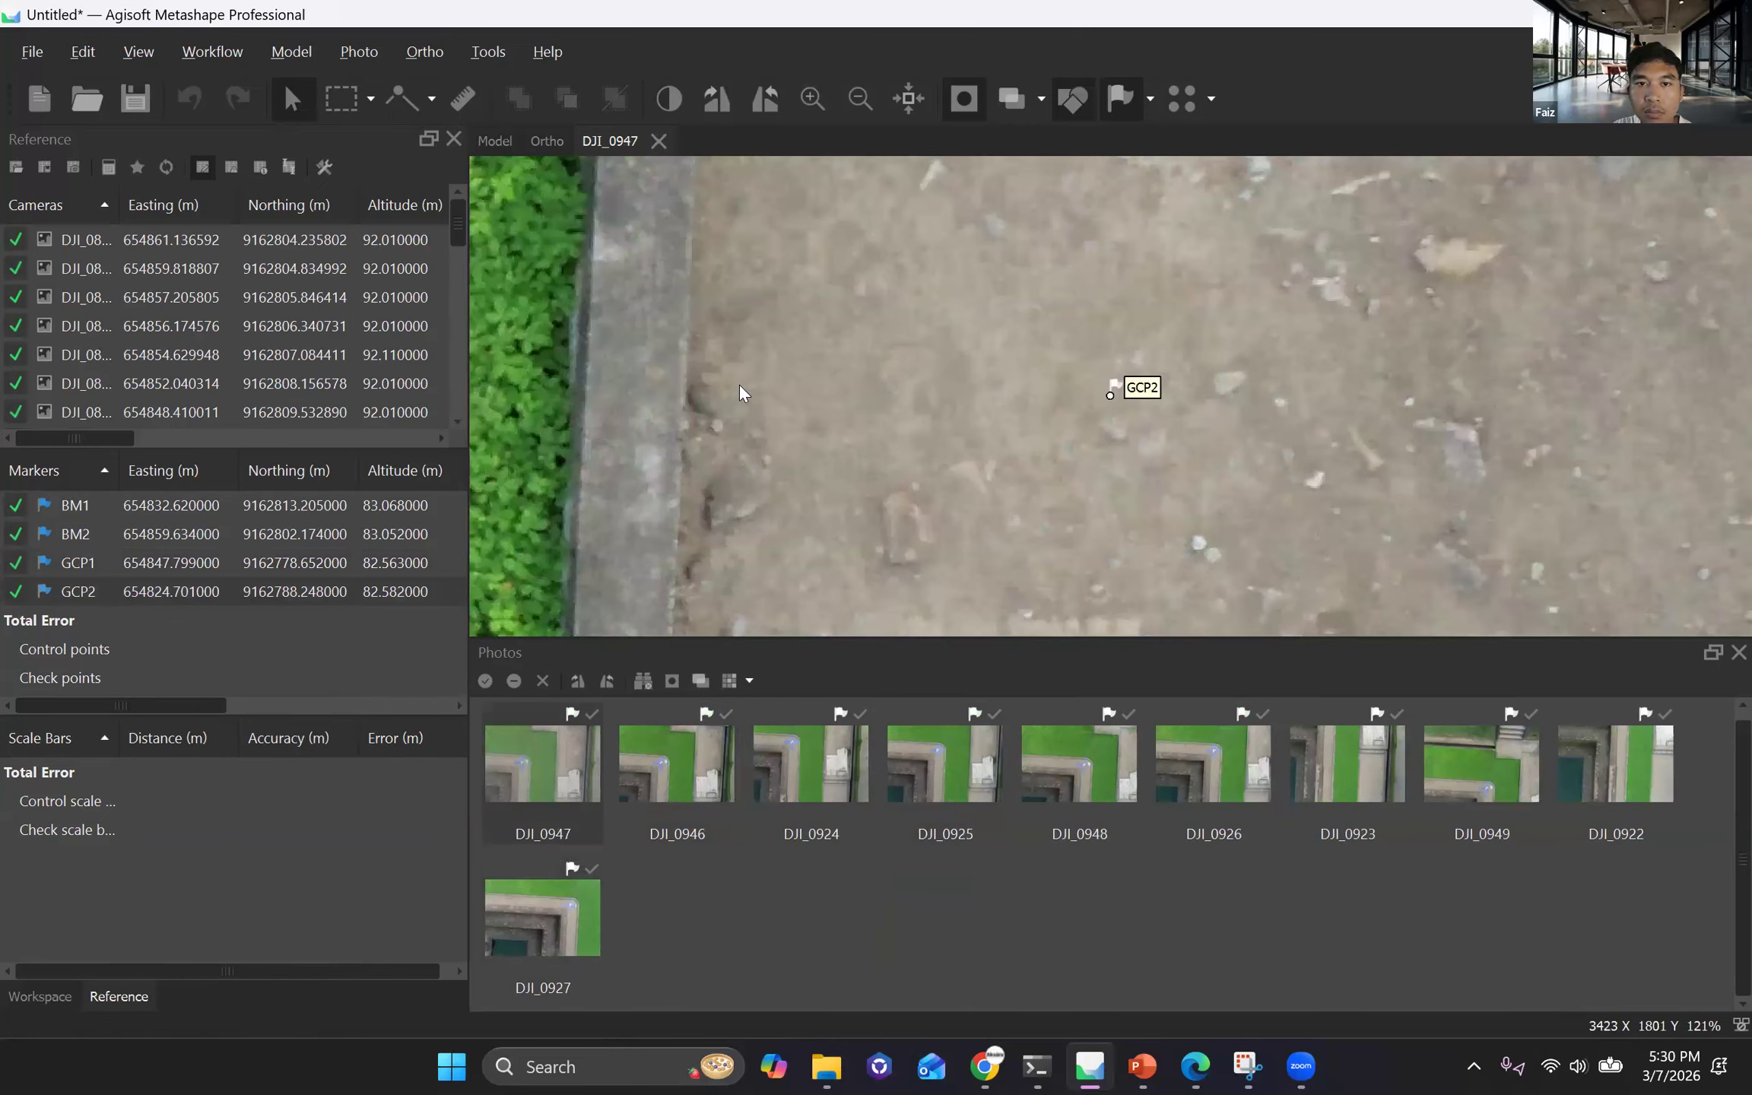
{"action": "scroll", "coordinate": [939, 391], "scroll_direction": "down", "scroll_amount": 5}
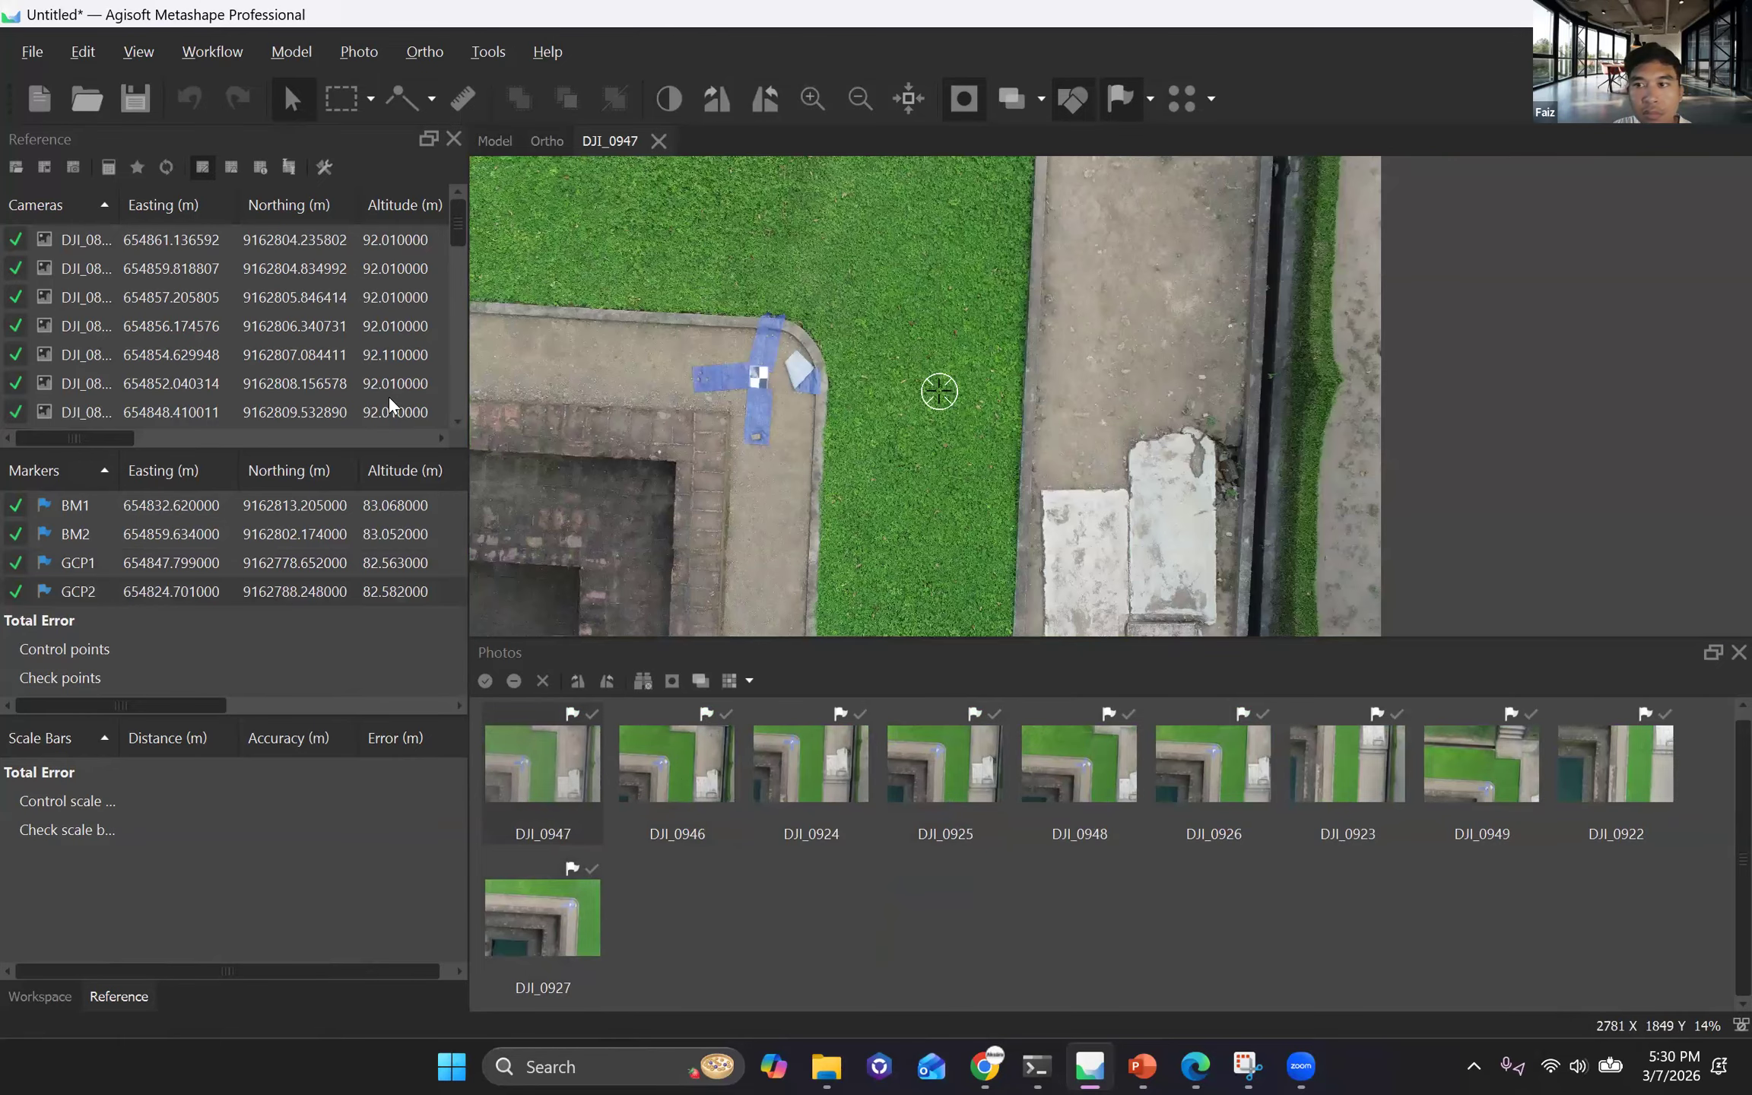
{"action": "scroll", "coordinate": [679, 375], "scroll_direction": "up", "scroll_amount": 6}
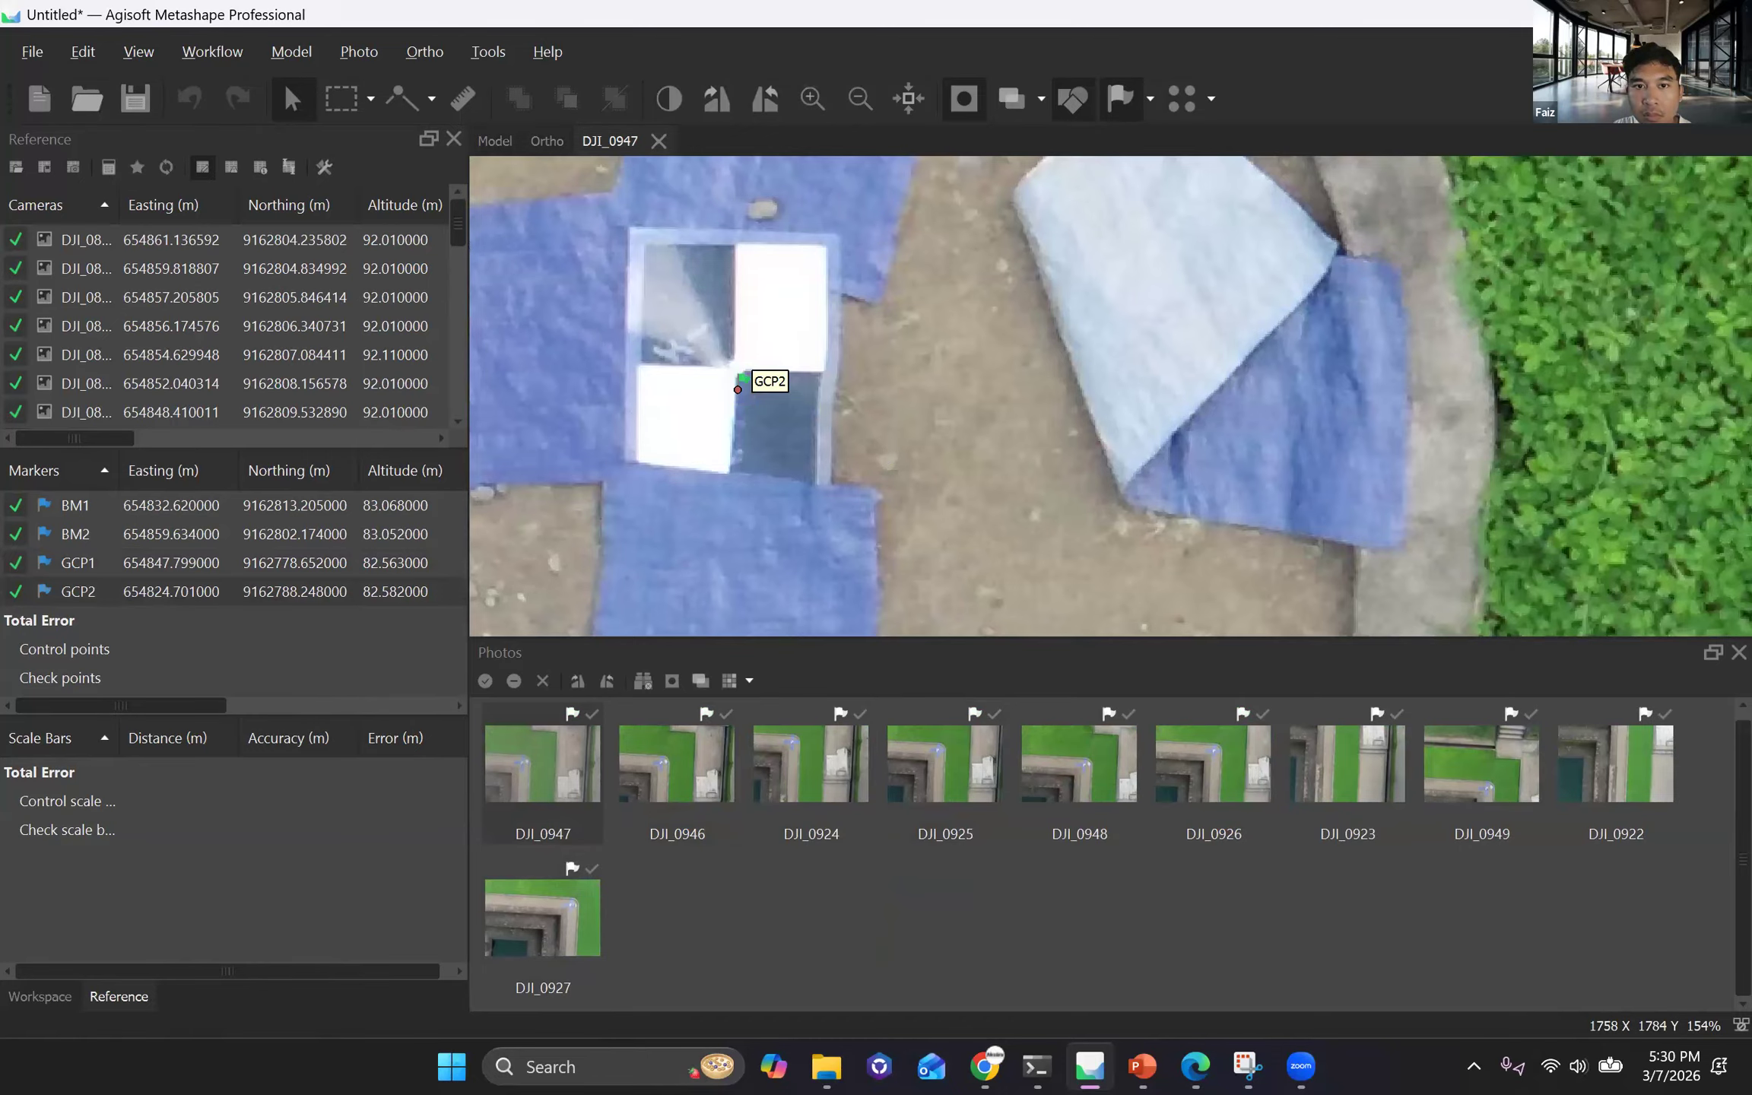
Place the GCP2 marker on the checkerboard centre in photos DJI_0946, DJI_0924 and DJI_0925.
{"action": "key", "text": "Page_Down"}
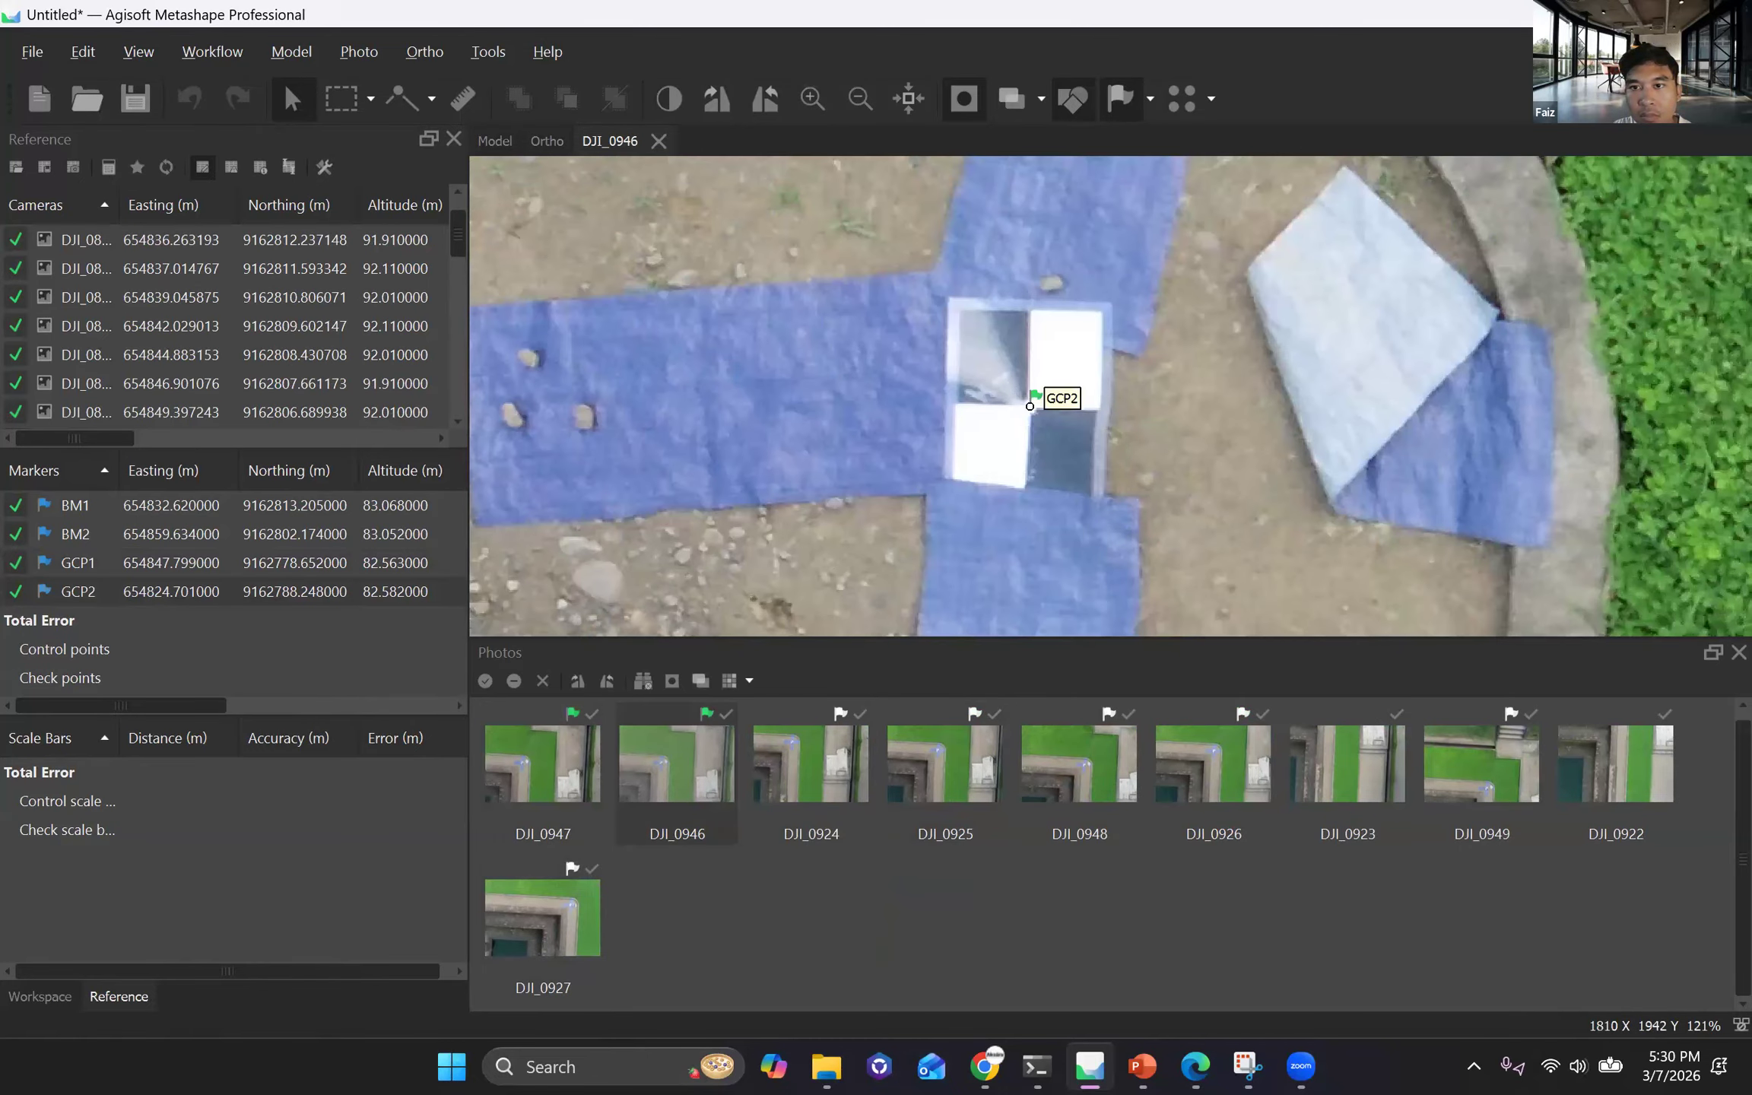
{"action": "key", "text": "Page_Down"}
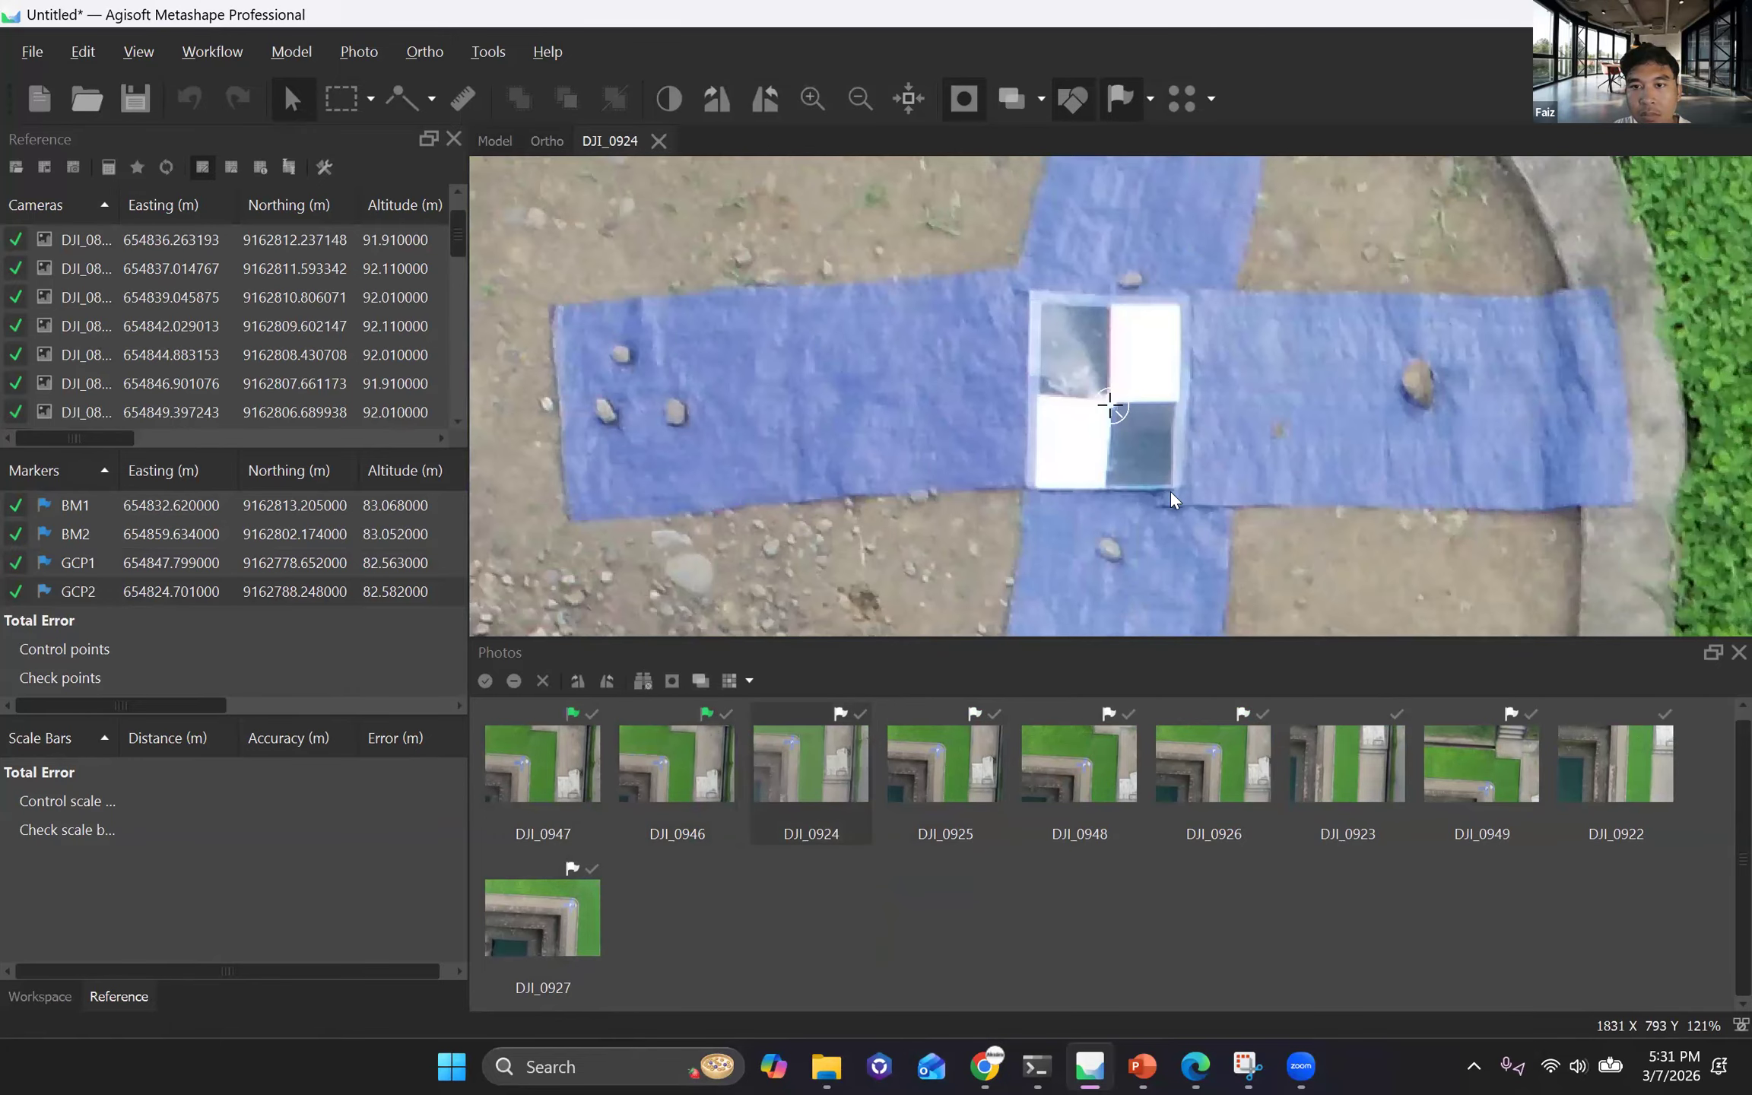
{"action": "left_click", "coordinate": [1110, 401]}
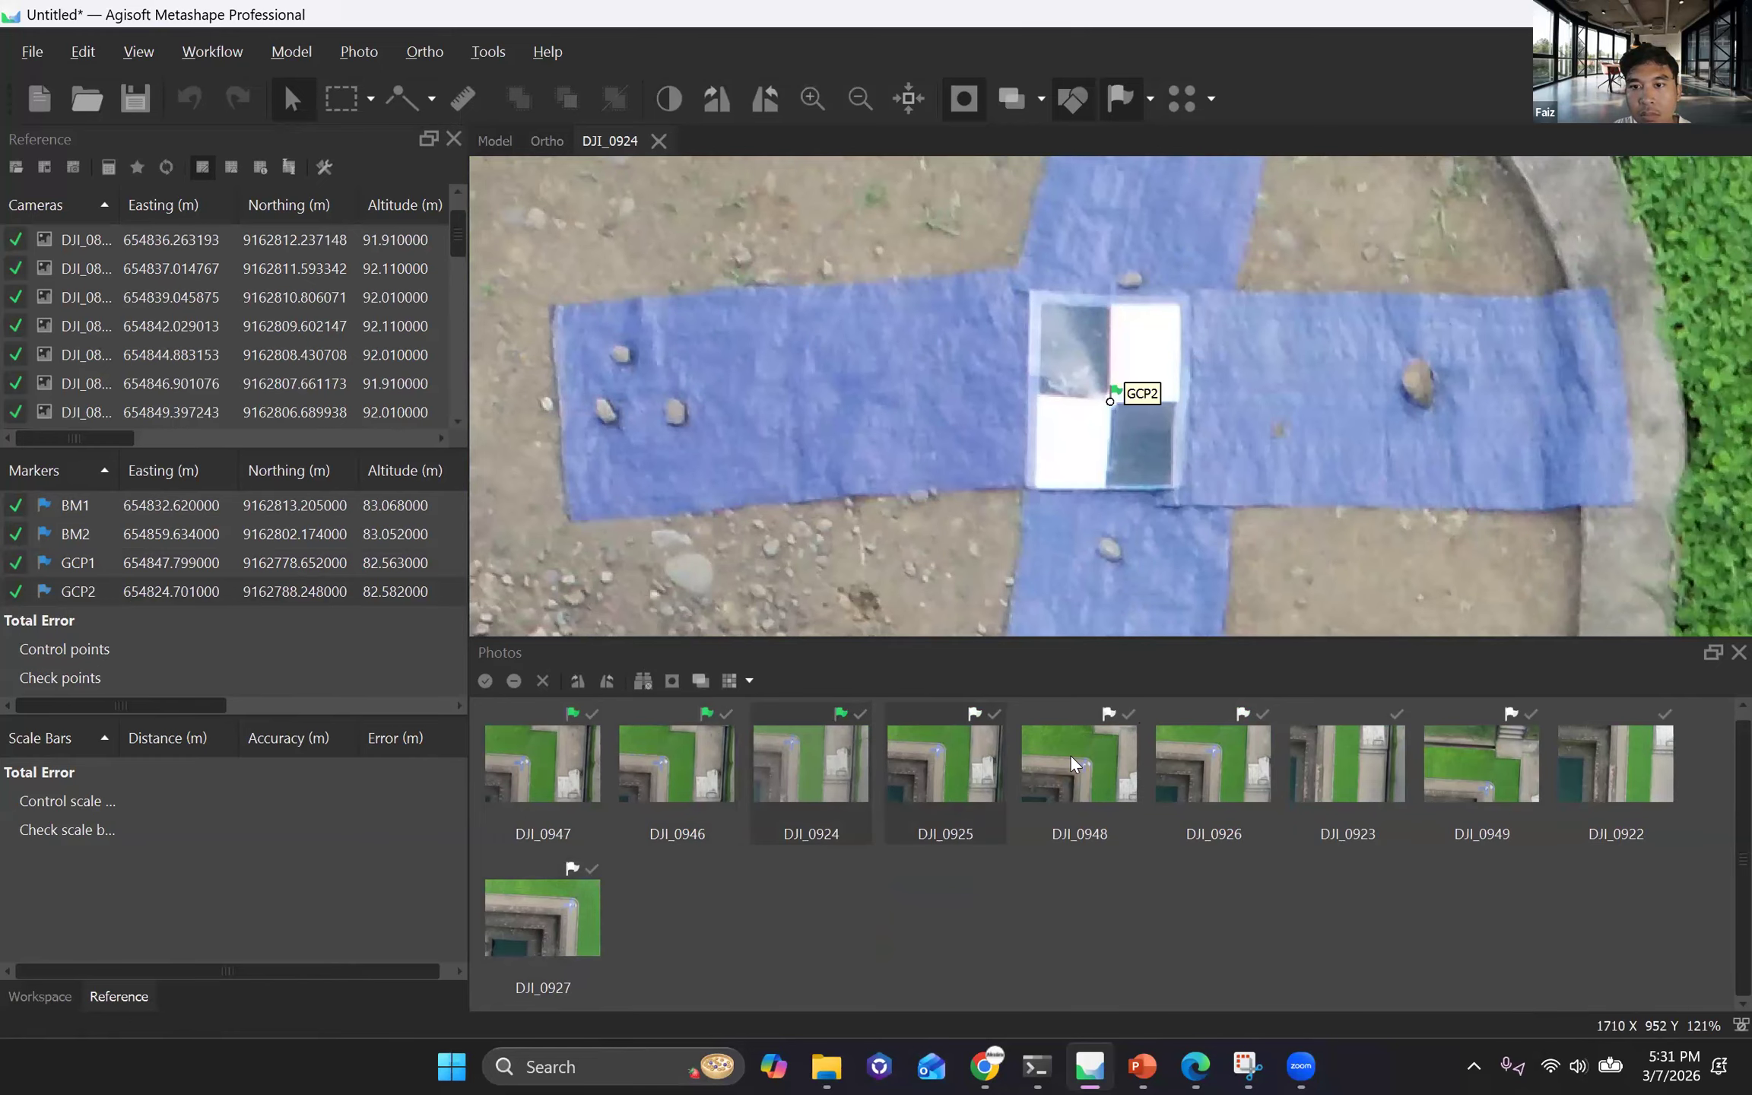
{"action": "key", "text": "Page_Down"}
{"action": "left_click", "coordinate": [1110, 394]}
Fix the GCP2 marker at the checkerboard centre in photos DJI_0948, DJI_0926 and DJI_0927.
{"action": "key", "text": "Page_Down"}
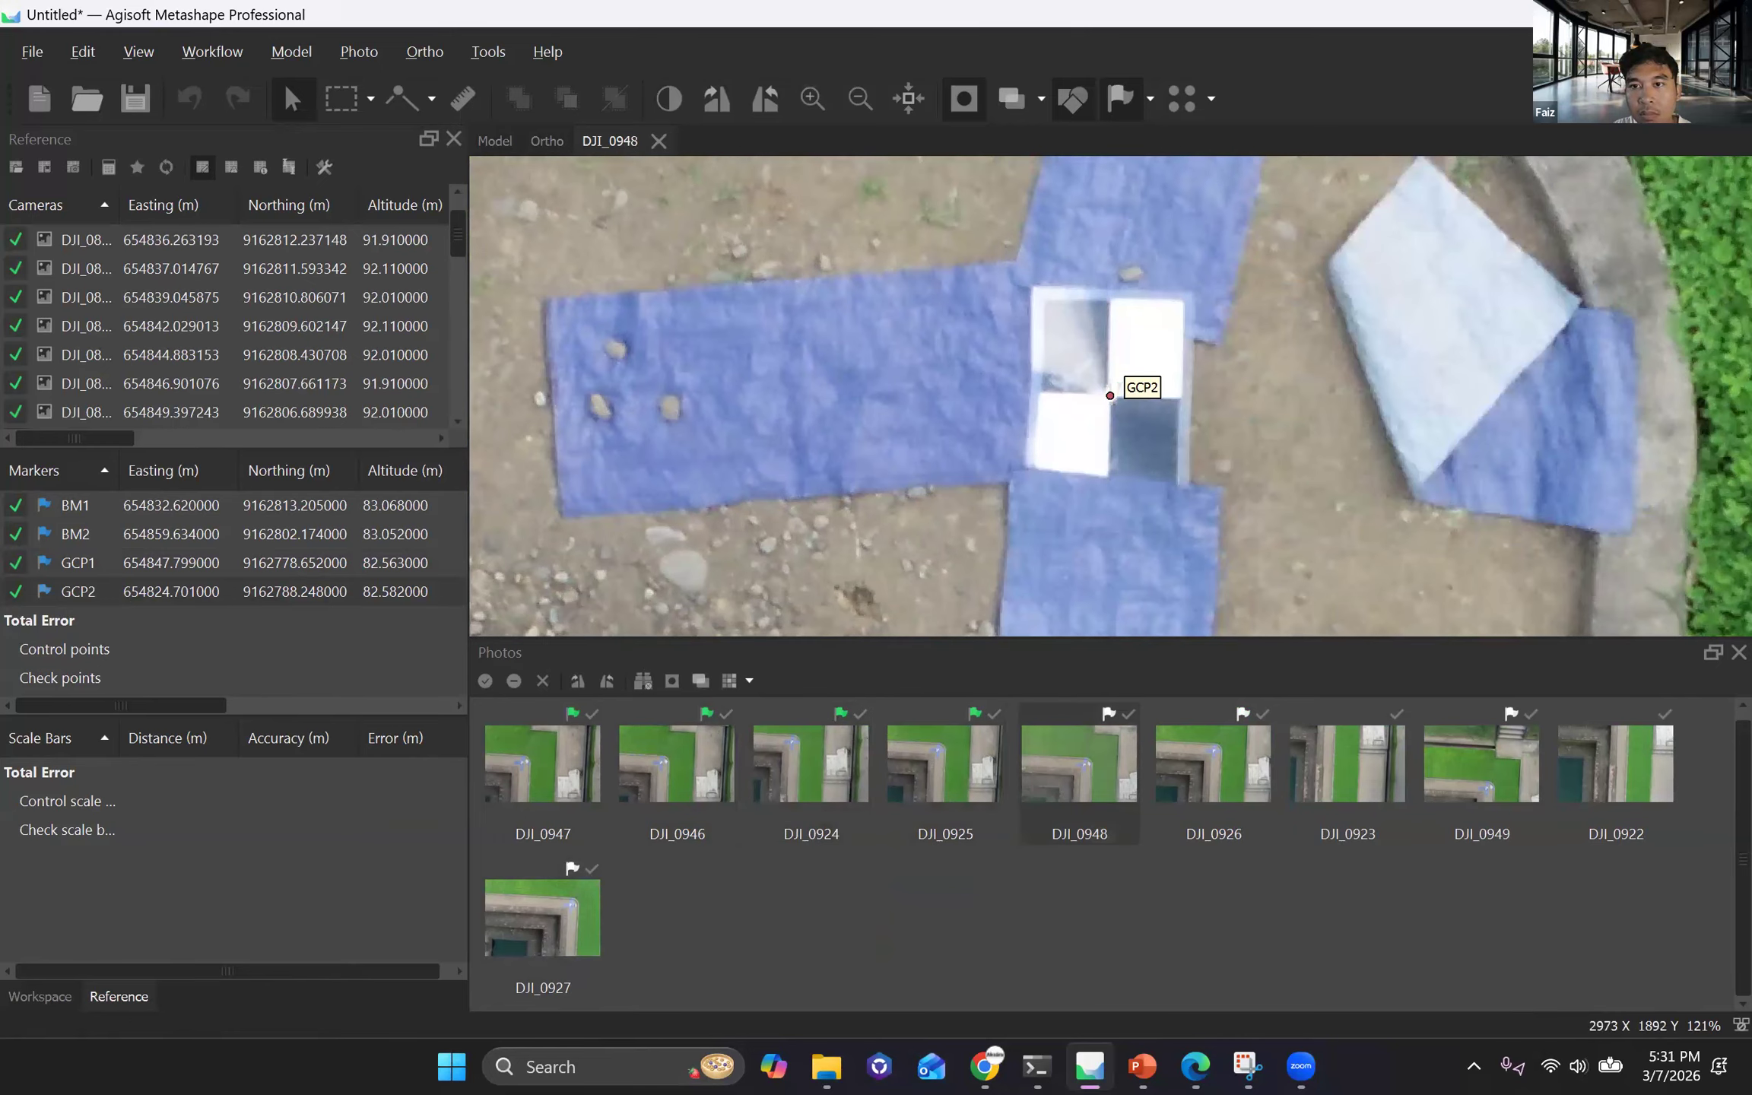
{"action": "left_click", "coordinate": [1109, 395]}
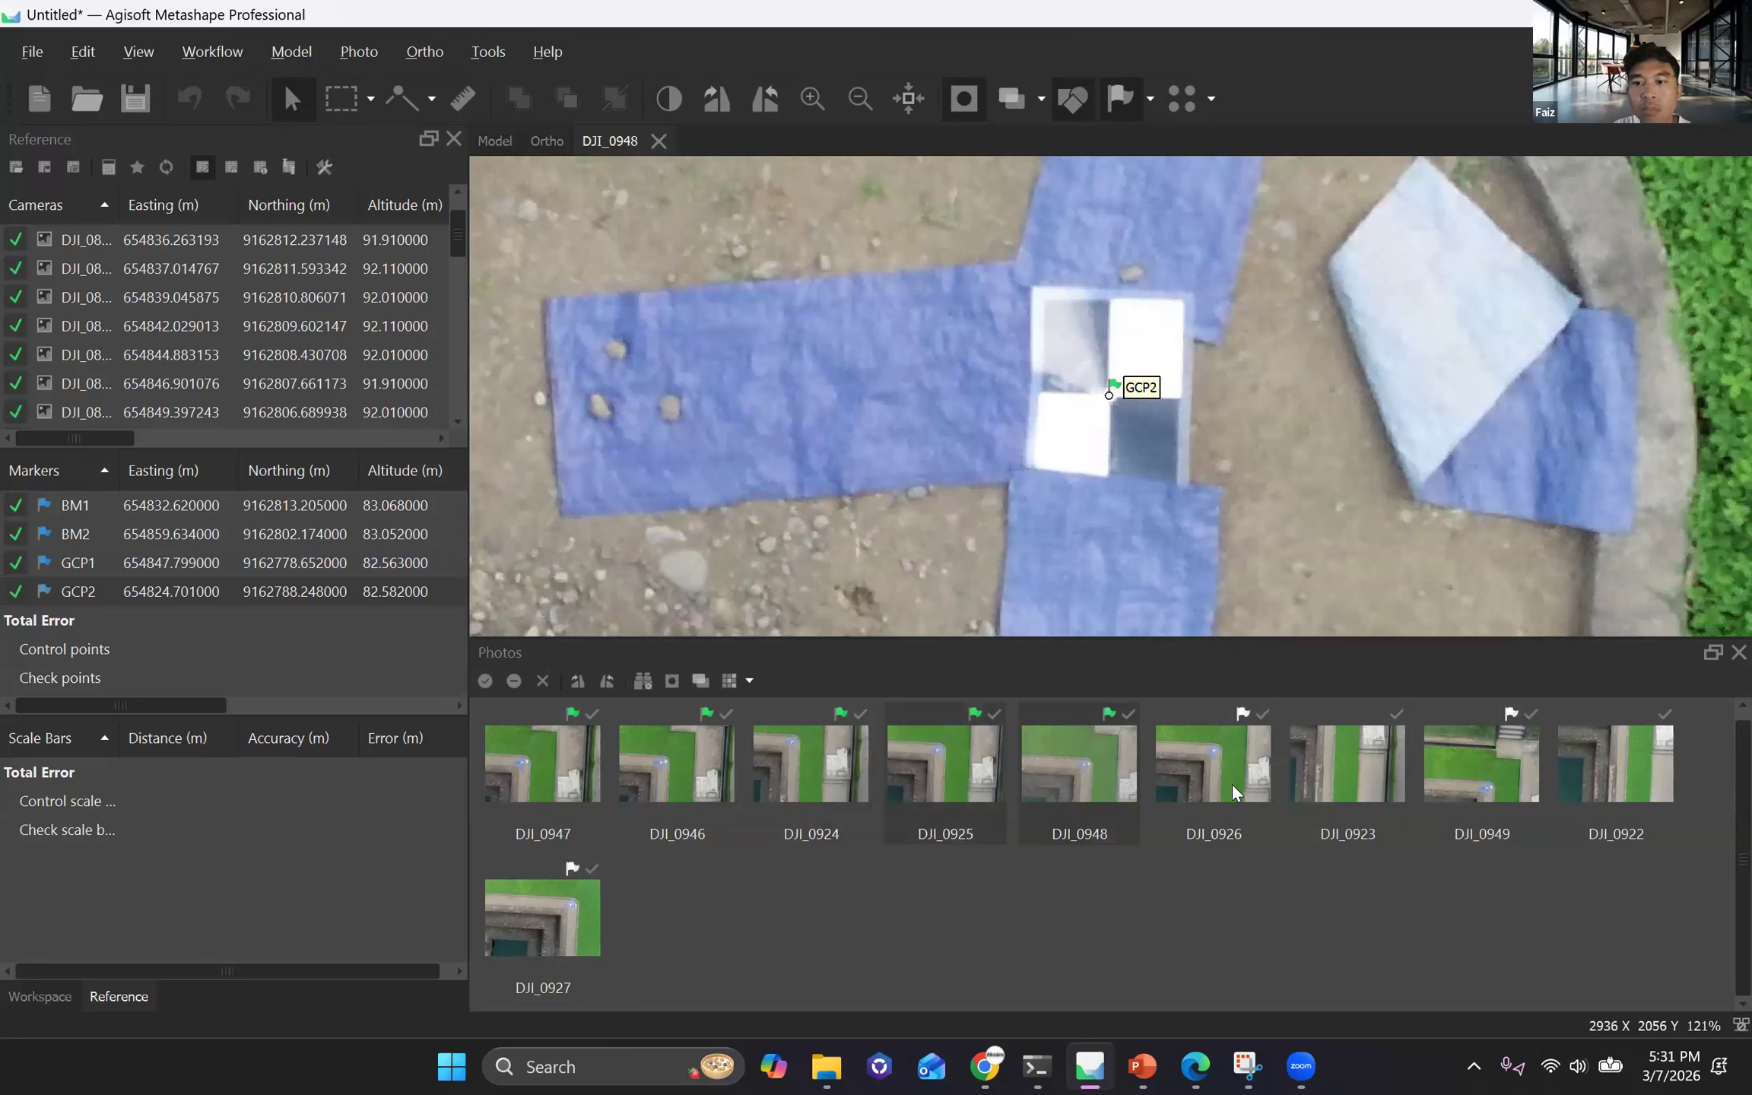
{"action": "key", "text": "Page_Down"}
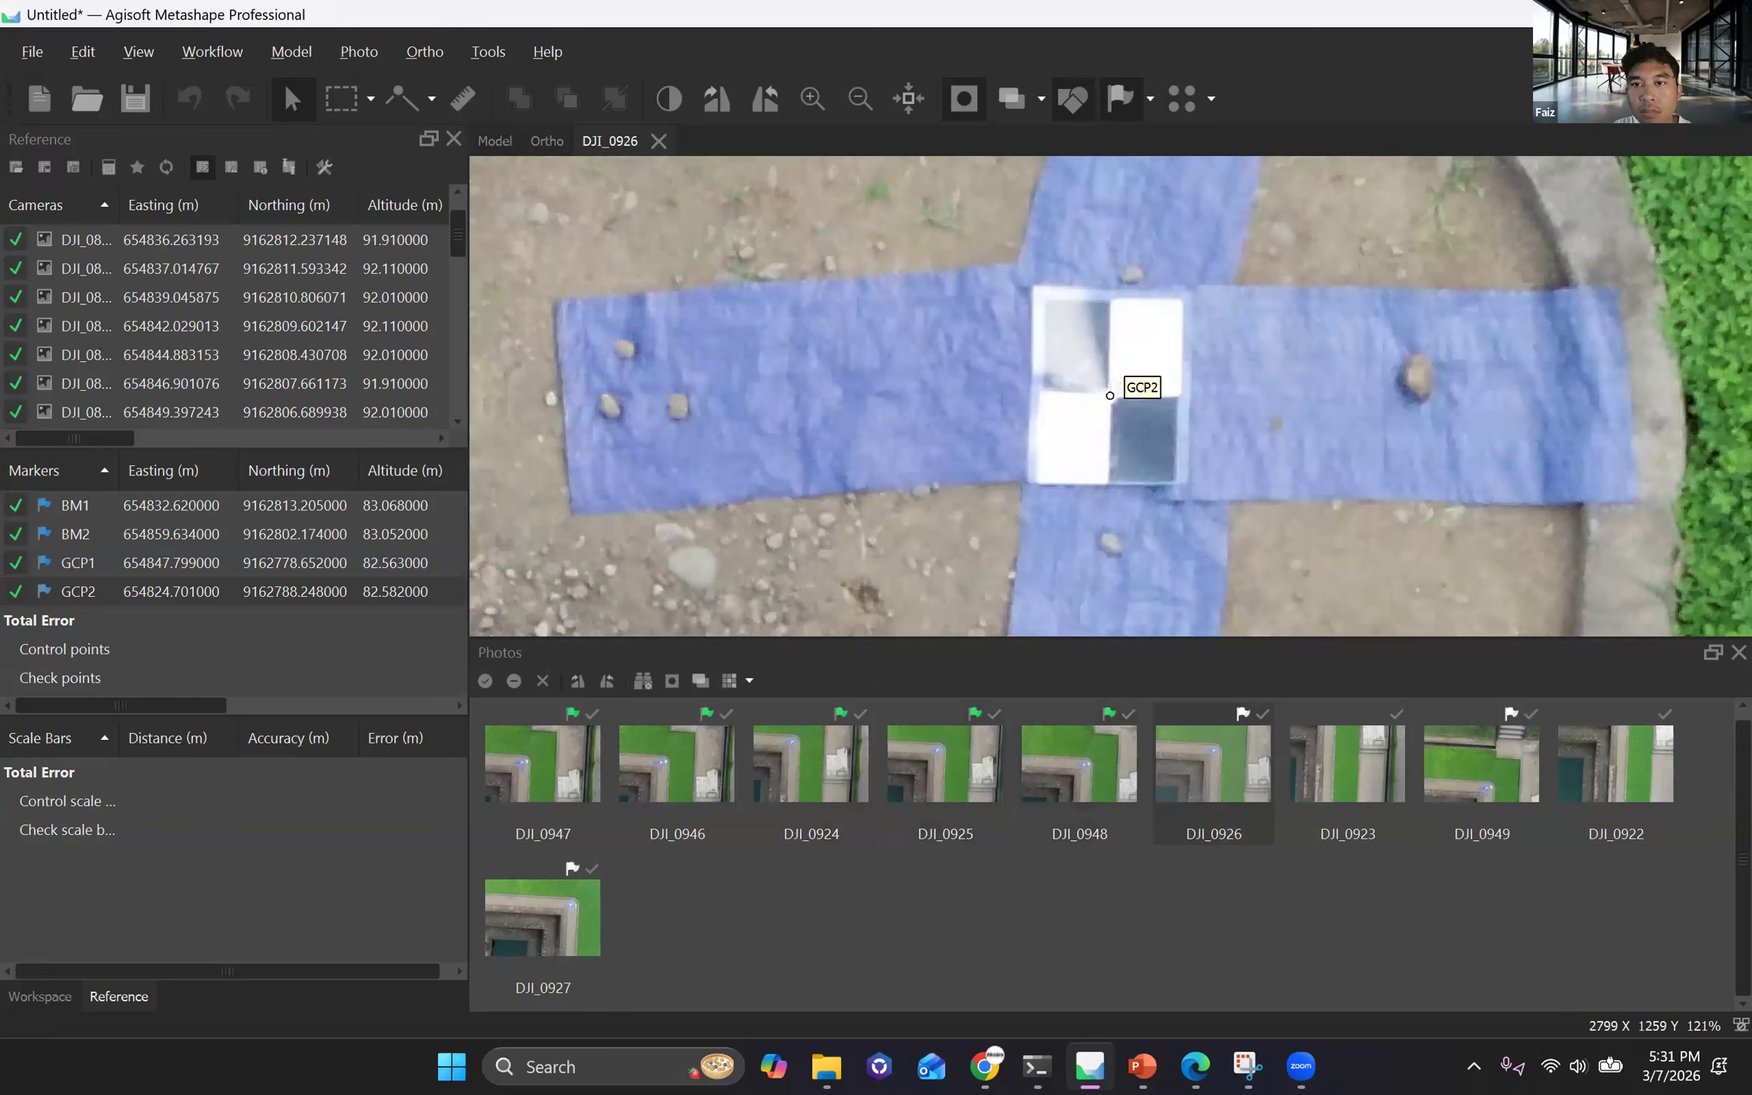
{"action": "left_click_drag", "start_coordinate": [1110, 395], "coordinate": [1108, 396]}
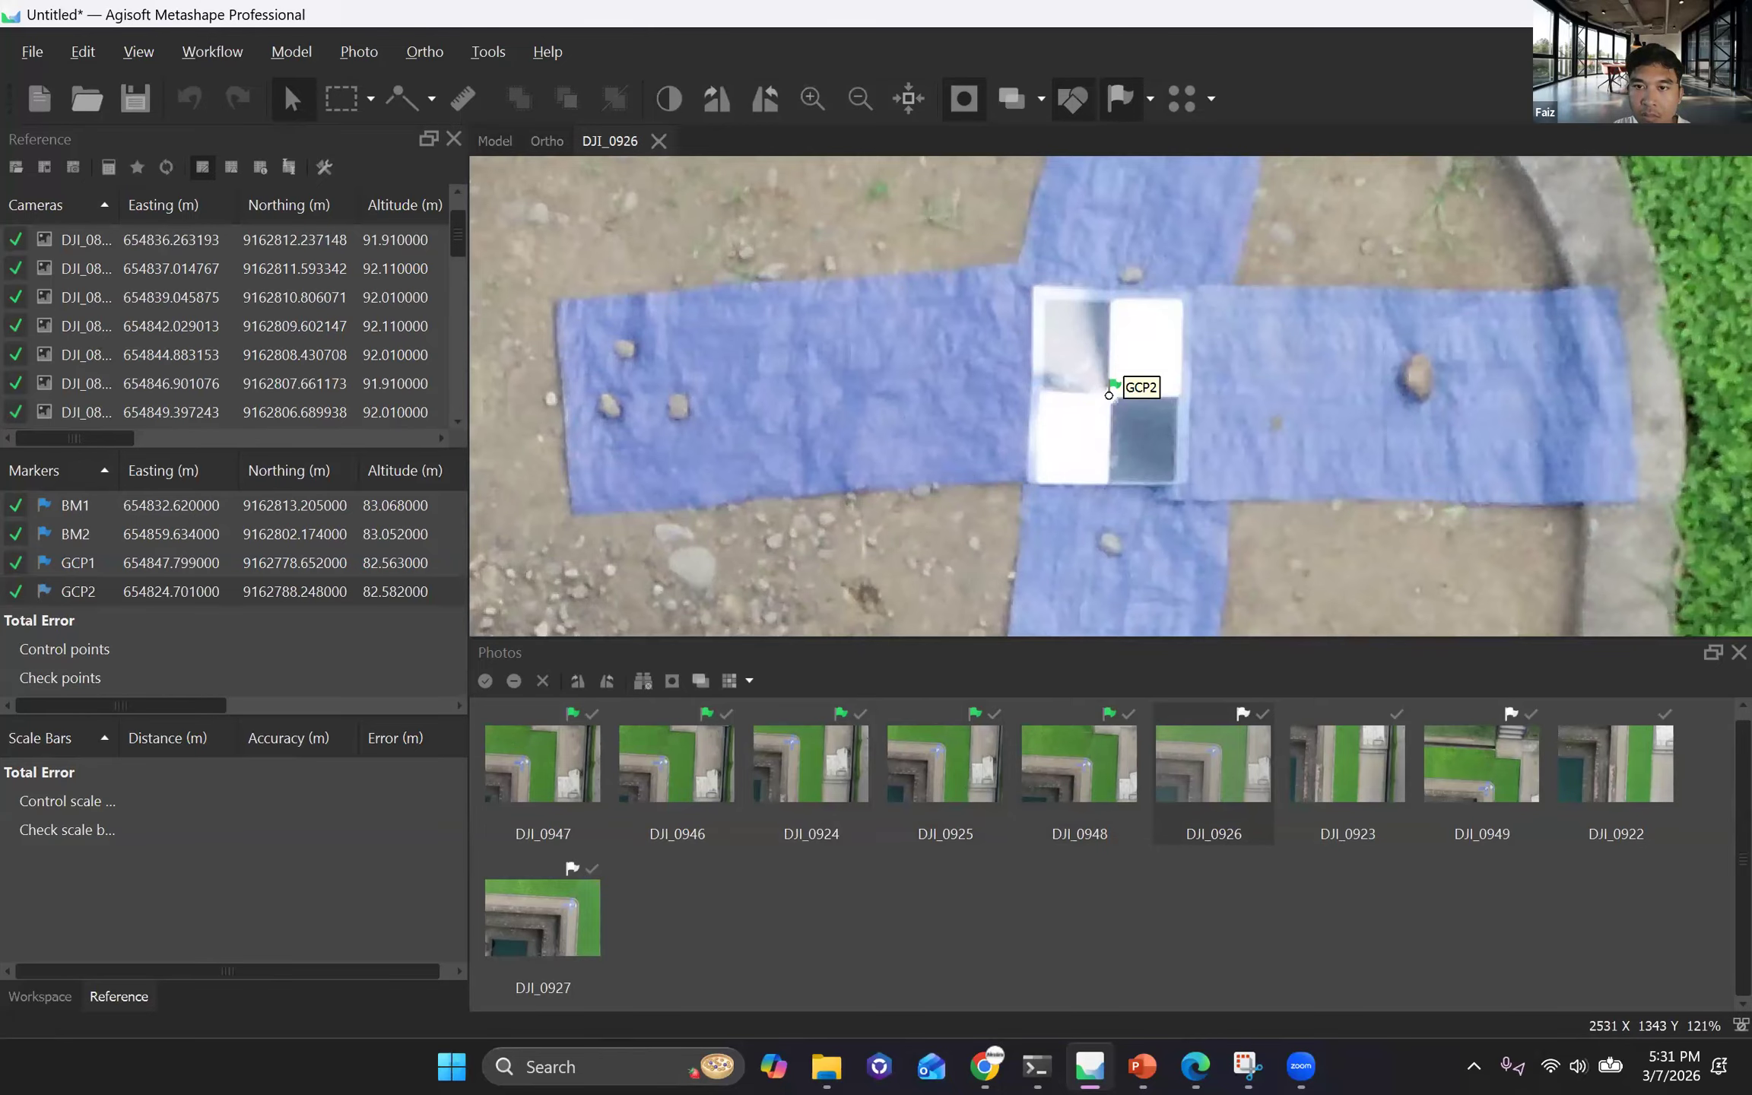
{"action": "key", "text": "Page_Down"}
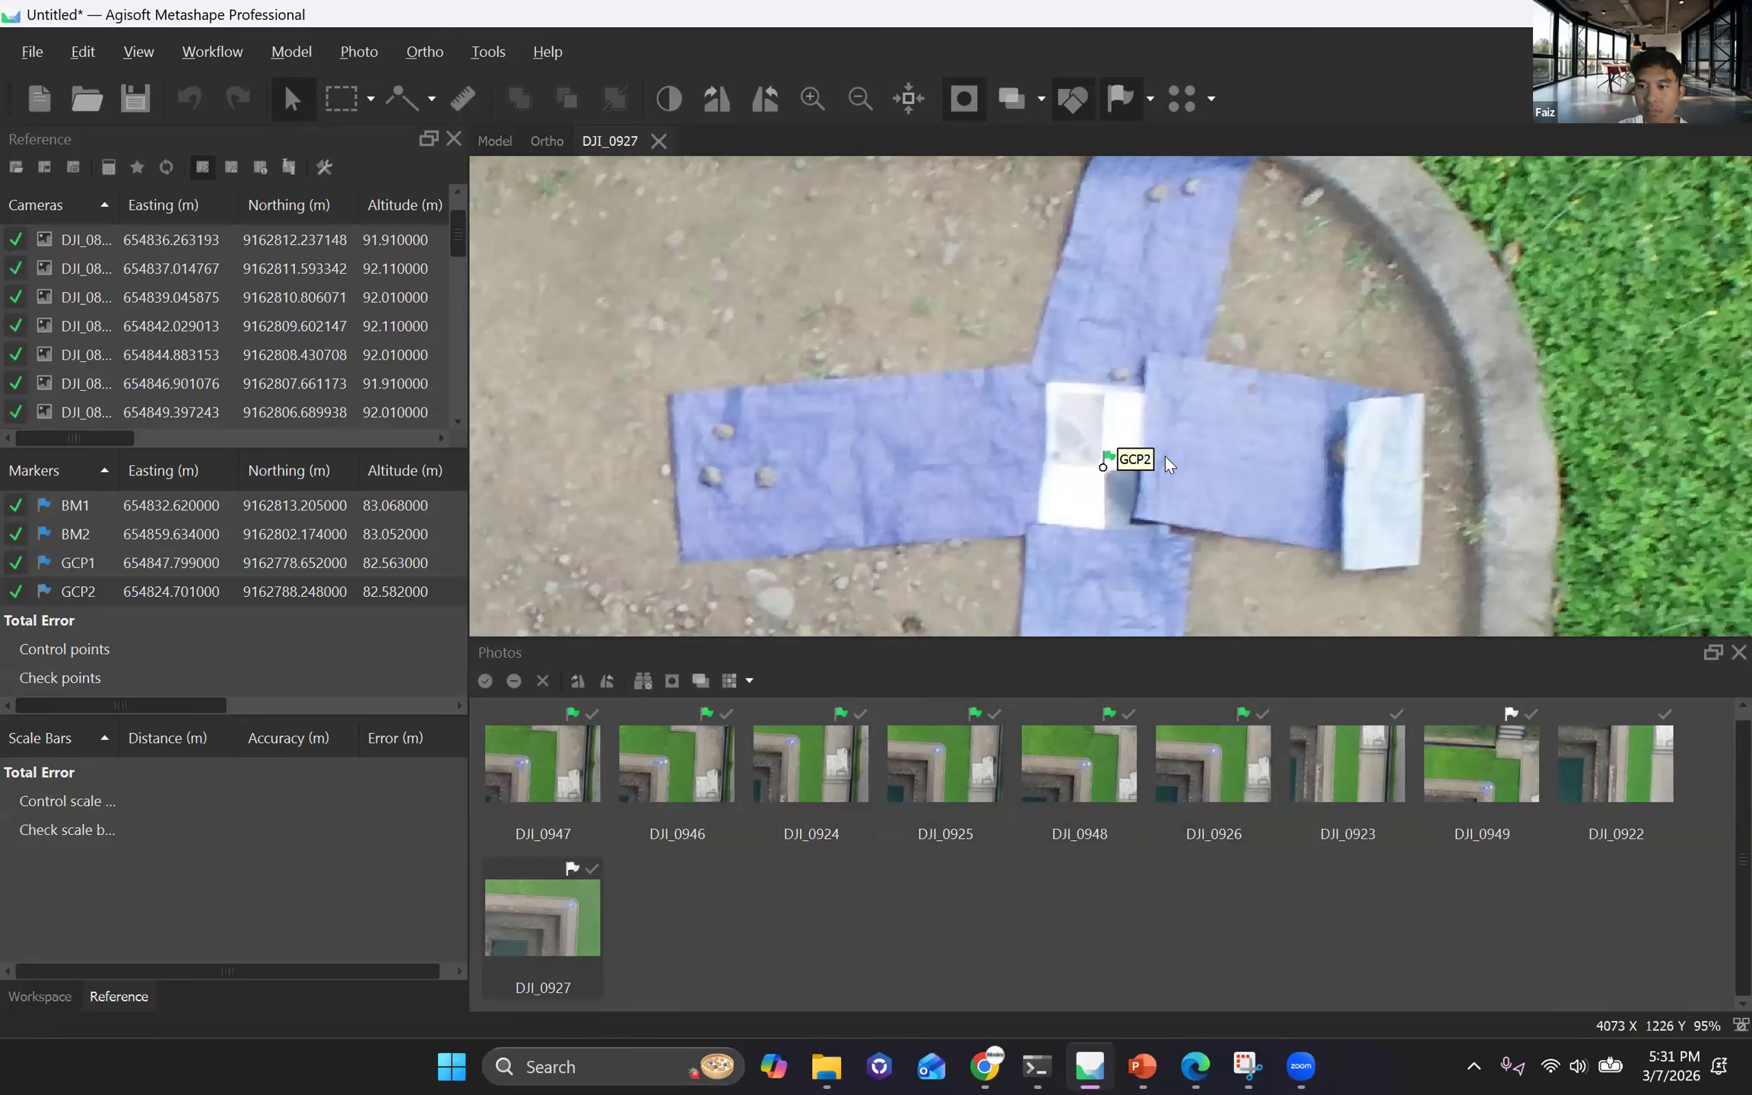
{"action": "scroll", "coordinate": [1165, 455], "scroll_direction": "down", "scroll_amount": 5}
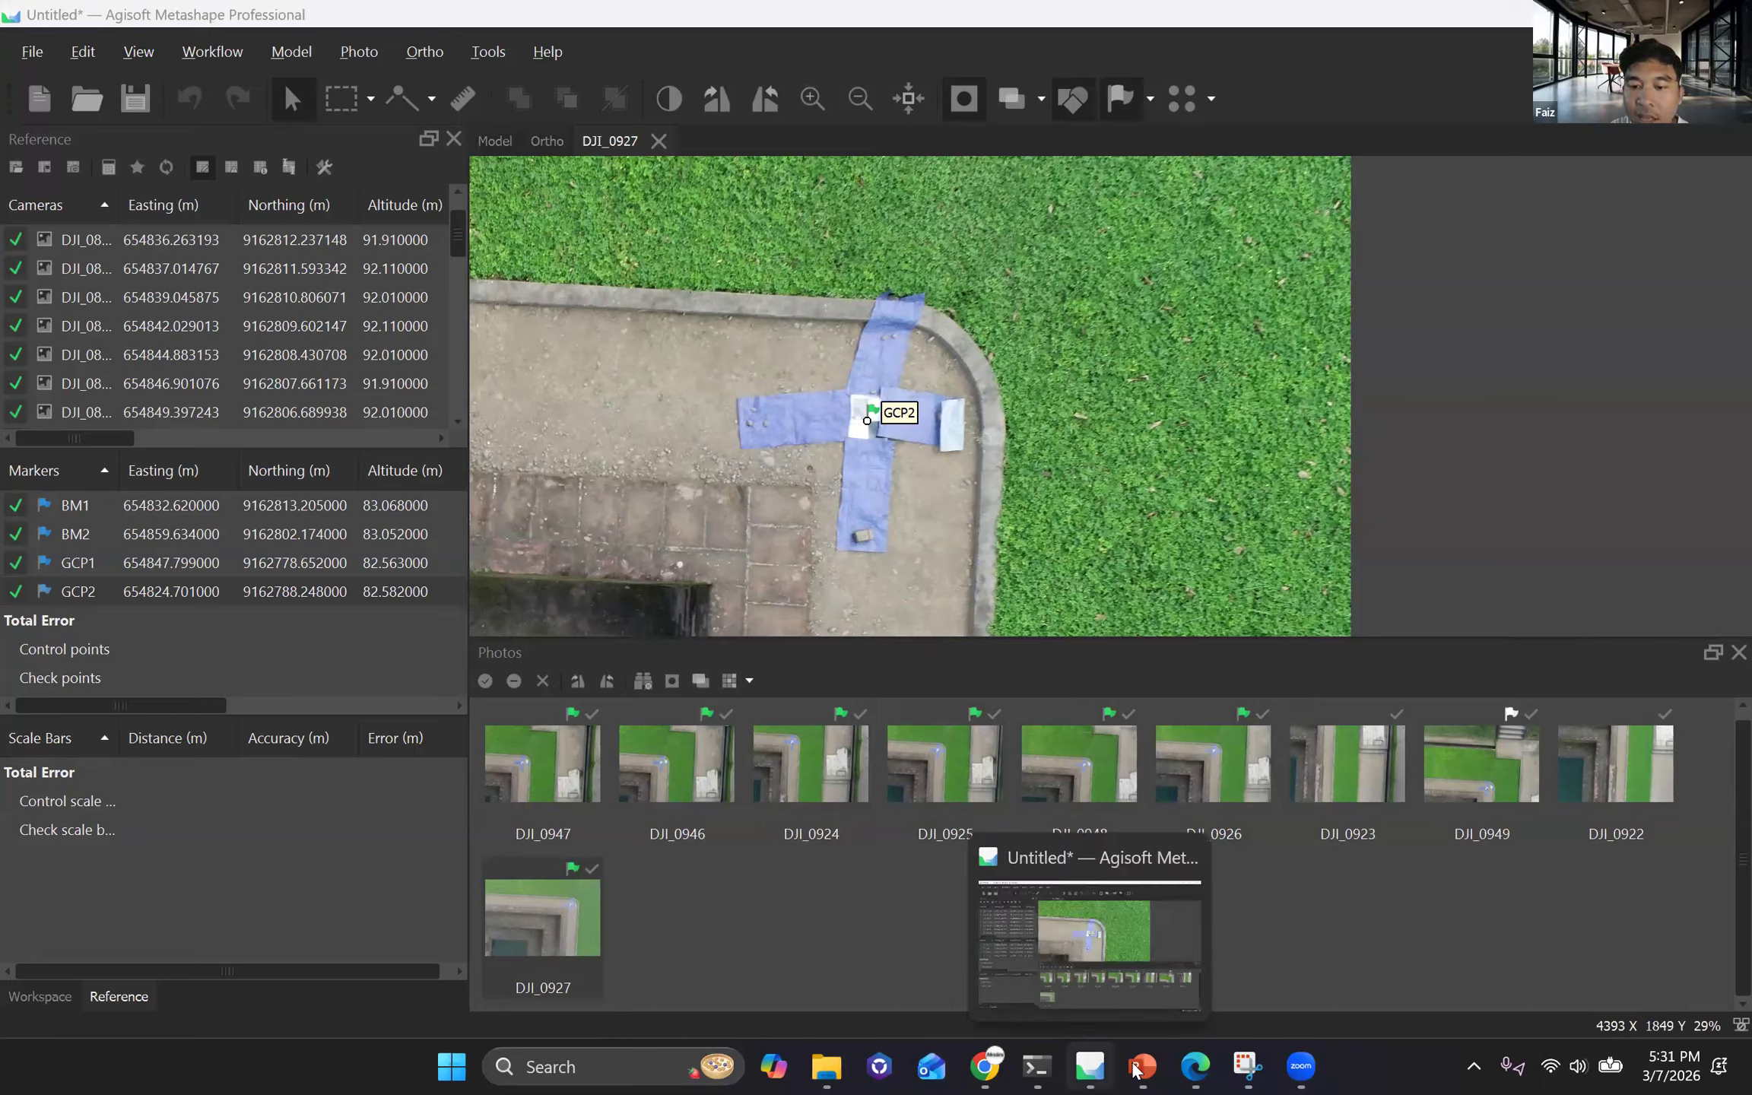
Switch to File Explorer, open the Pelatihan Dasar Pengolahan GNSS presentation from 05. Training > A_Pelatihan GNSS, and show the Jenis-Jenis Receiver slide.
{"action": "mouse_move", "coordinate": [1160, 1069]}
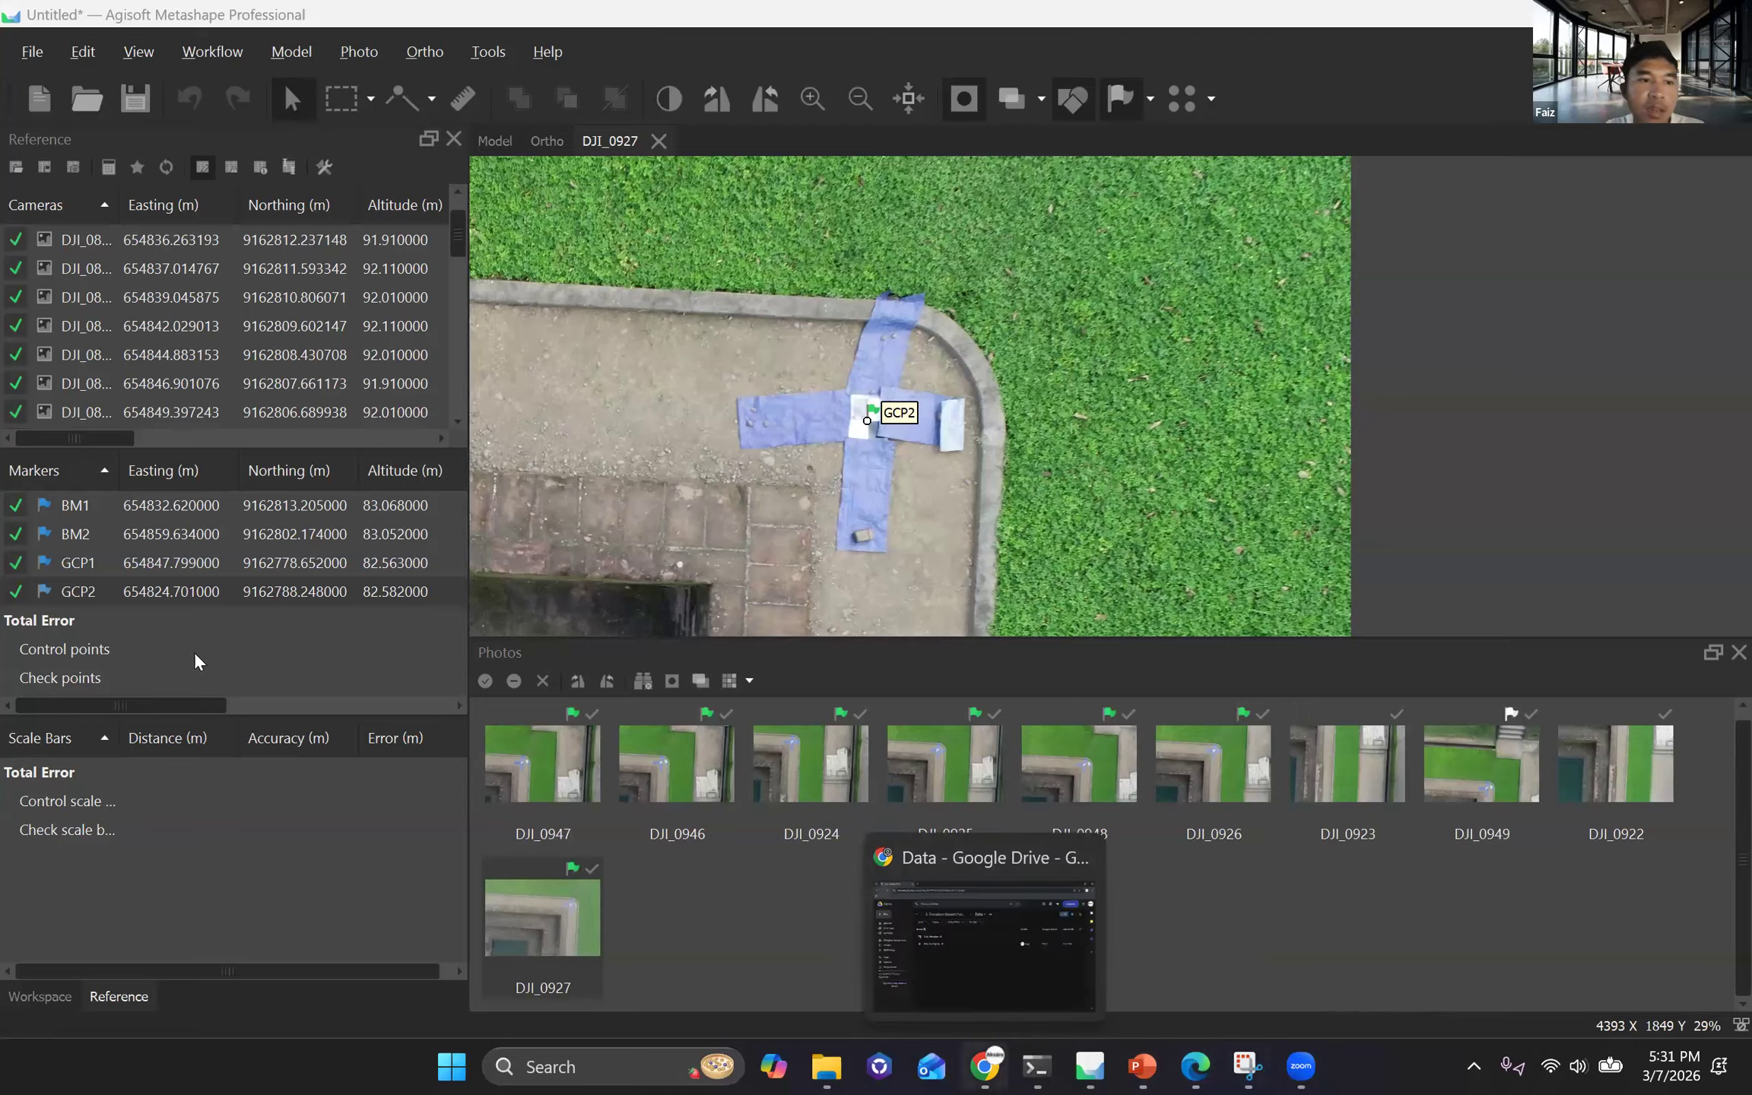
{"action": "left_click", "coordinate": [152, 706]}
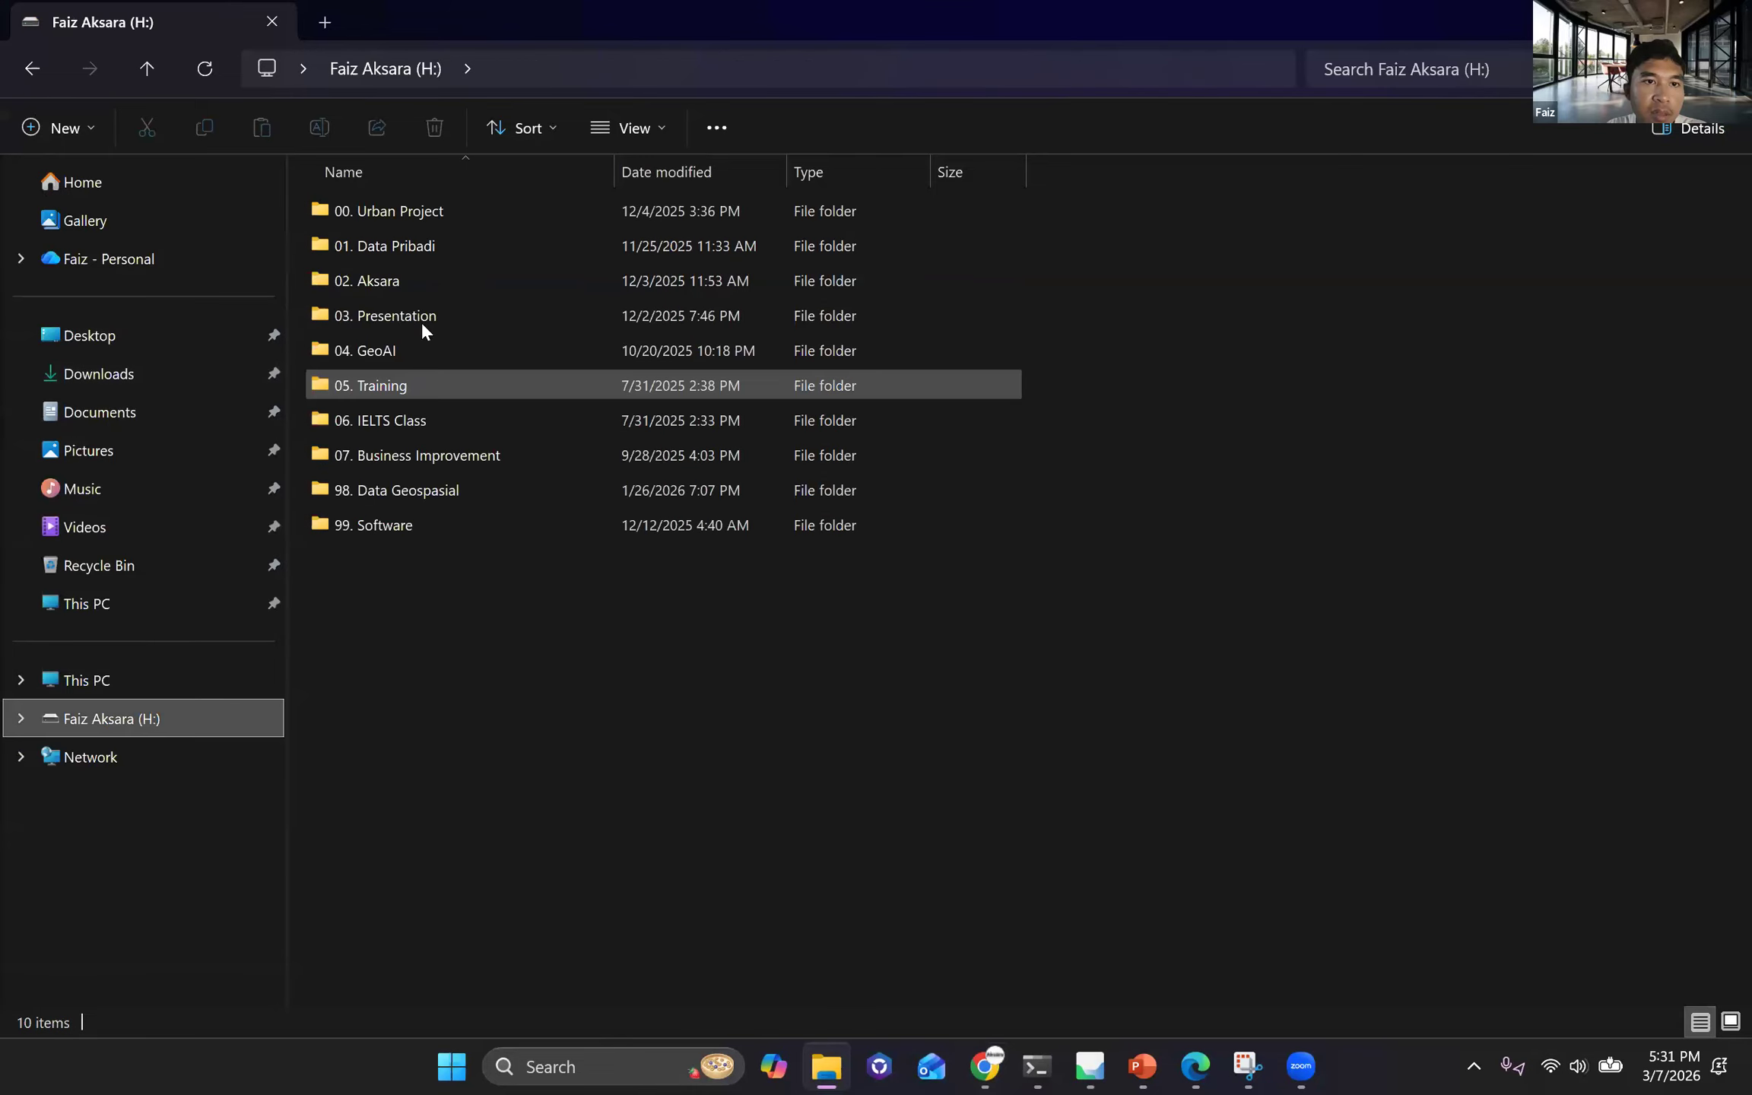
{"action": "double_click", "coordinate": [422, 322]}
{"action": "key", "text": "alt+Left"}
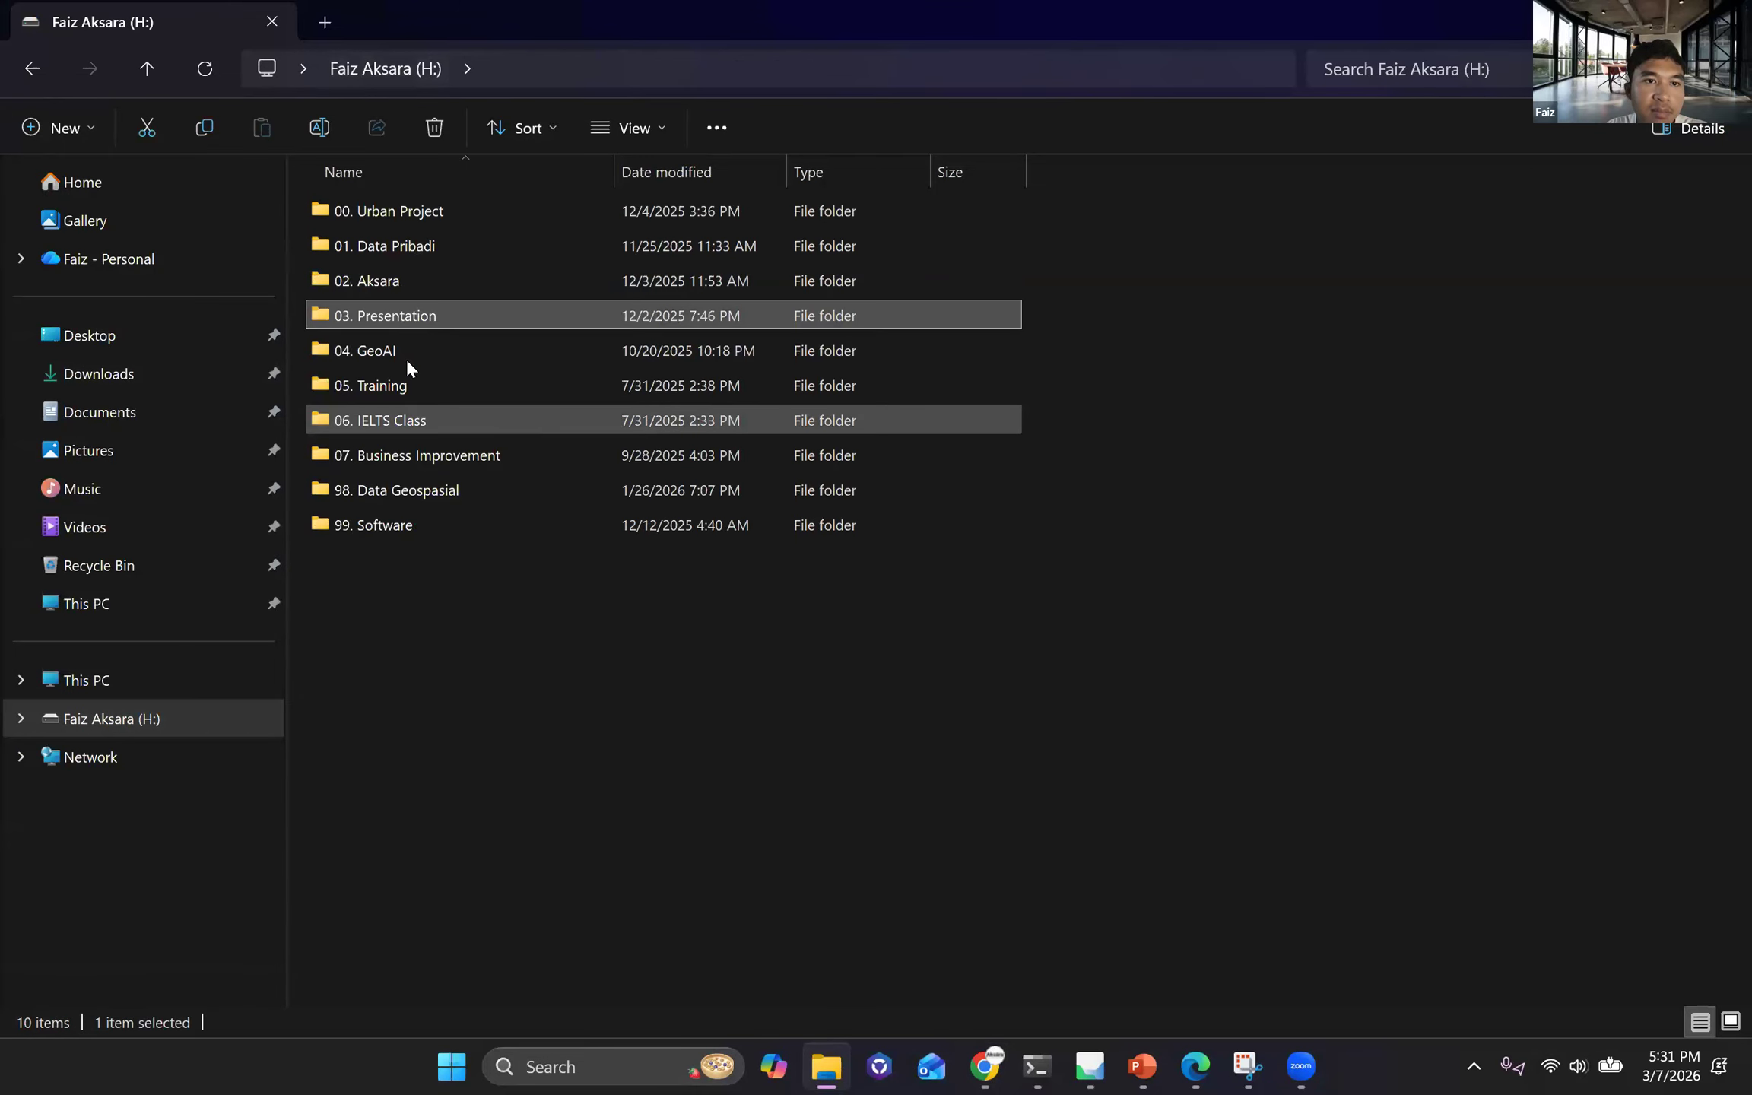
{"action": "double_click", "coordinate": [407, 384]}
{"action": "double_click", "coordinate": [425, 282]}
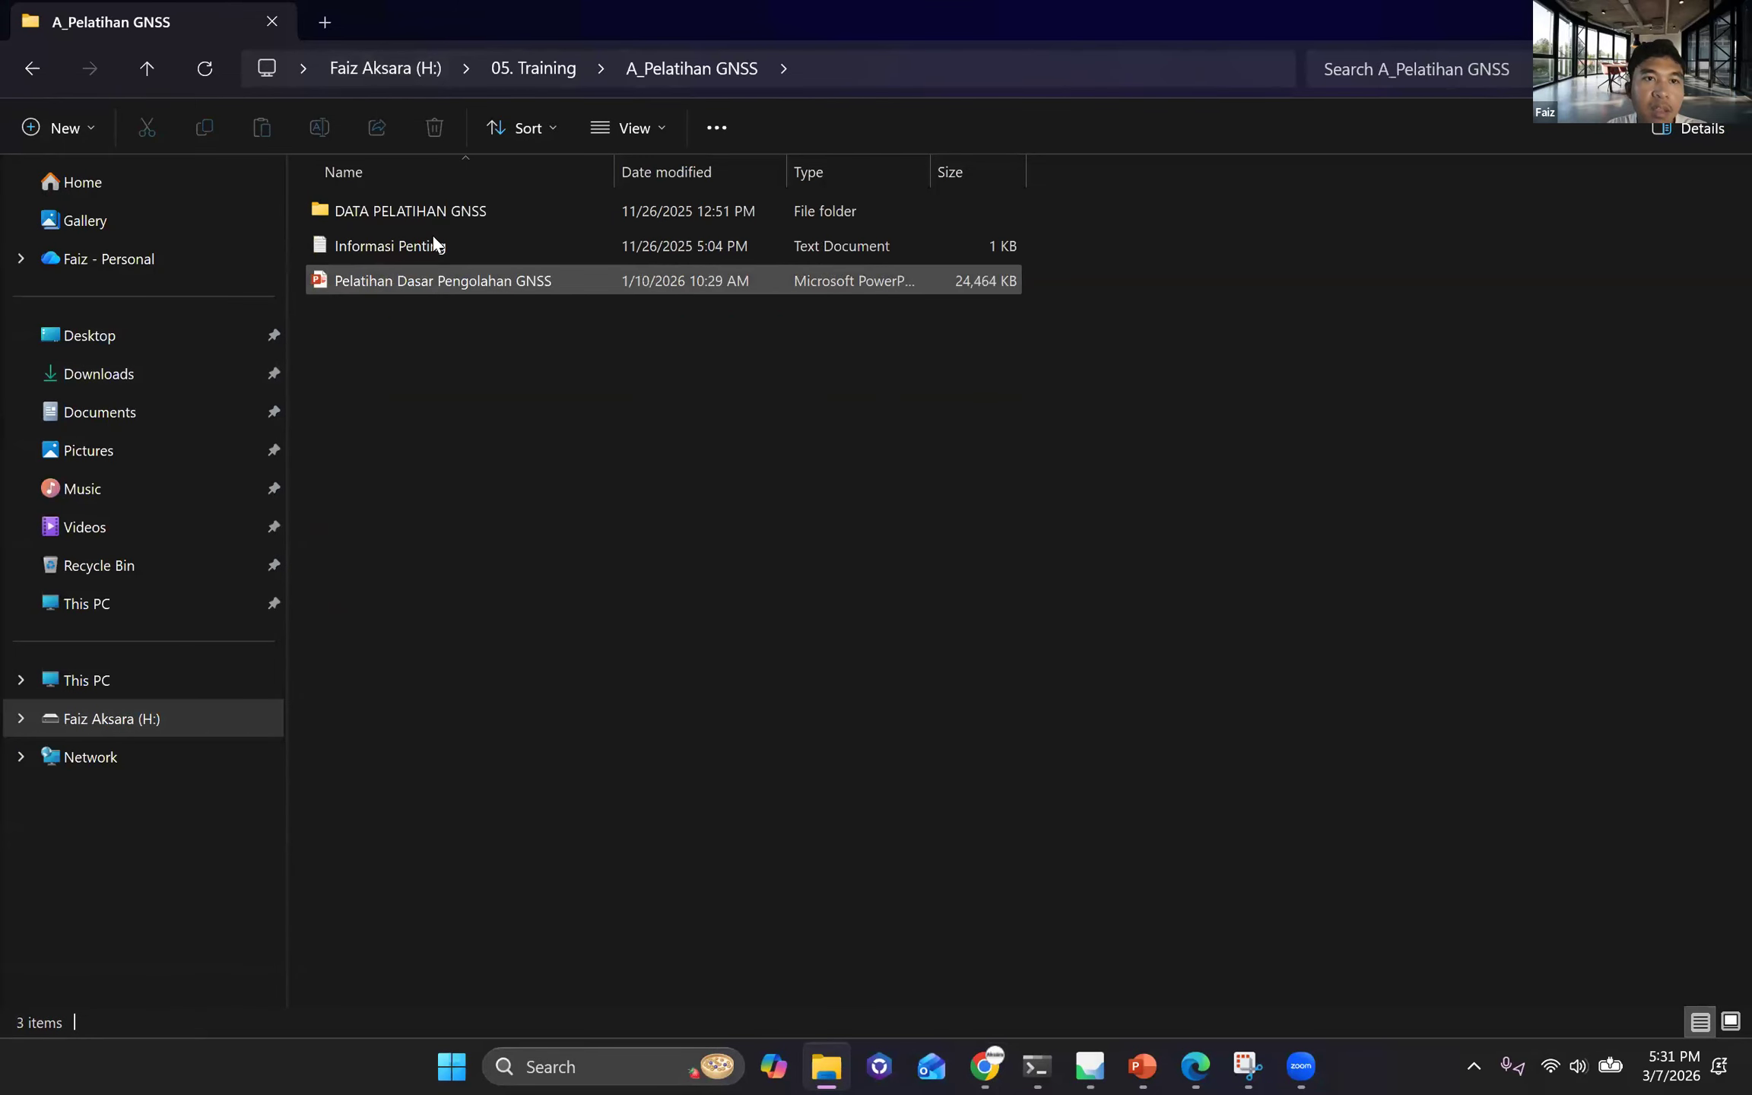
{"action": "double_click", "coordinate": [461, 289]}
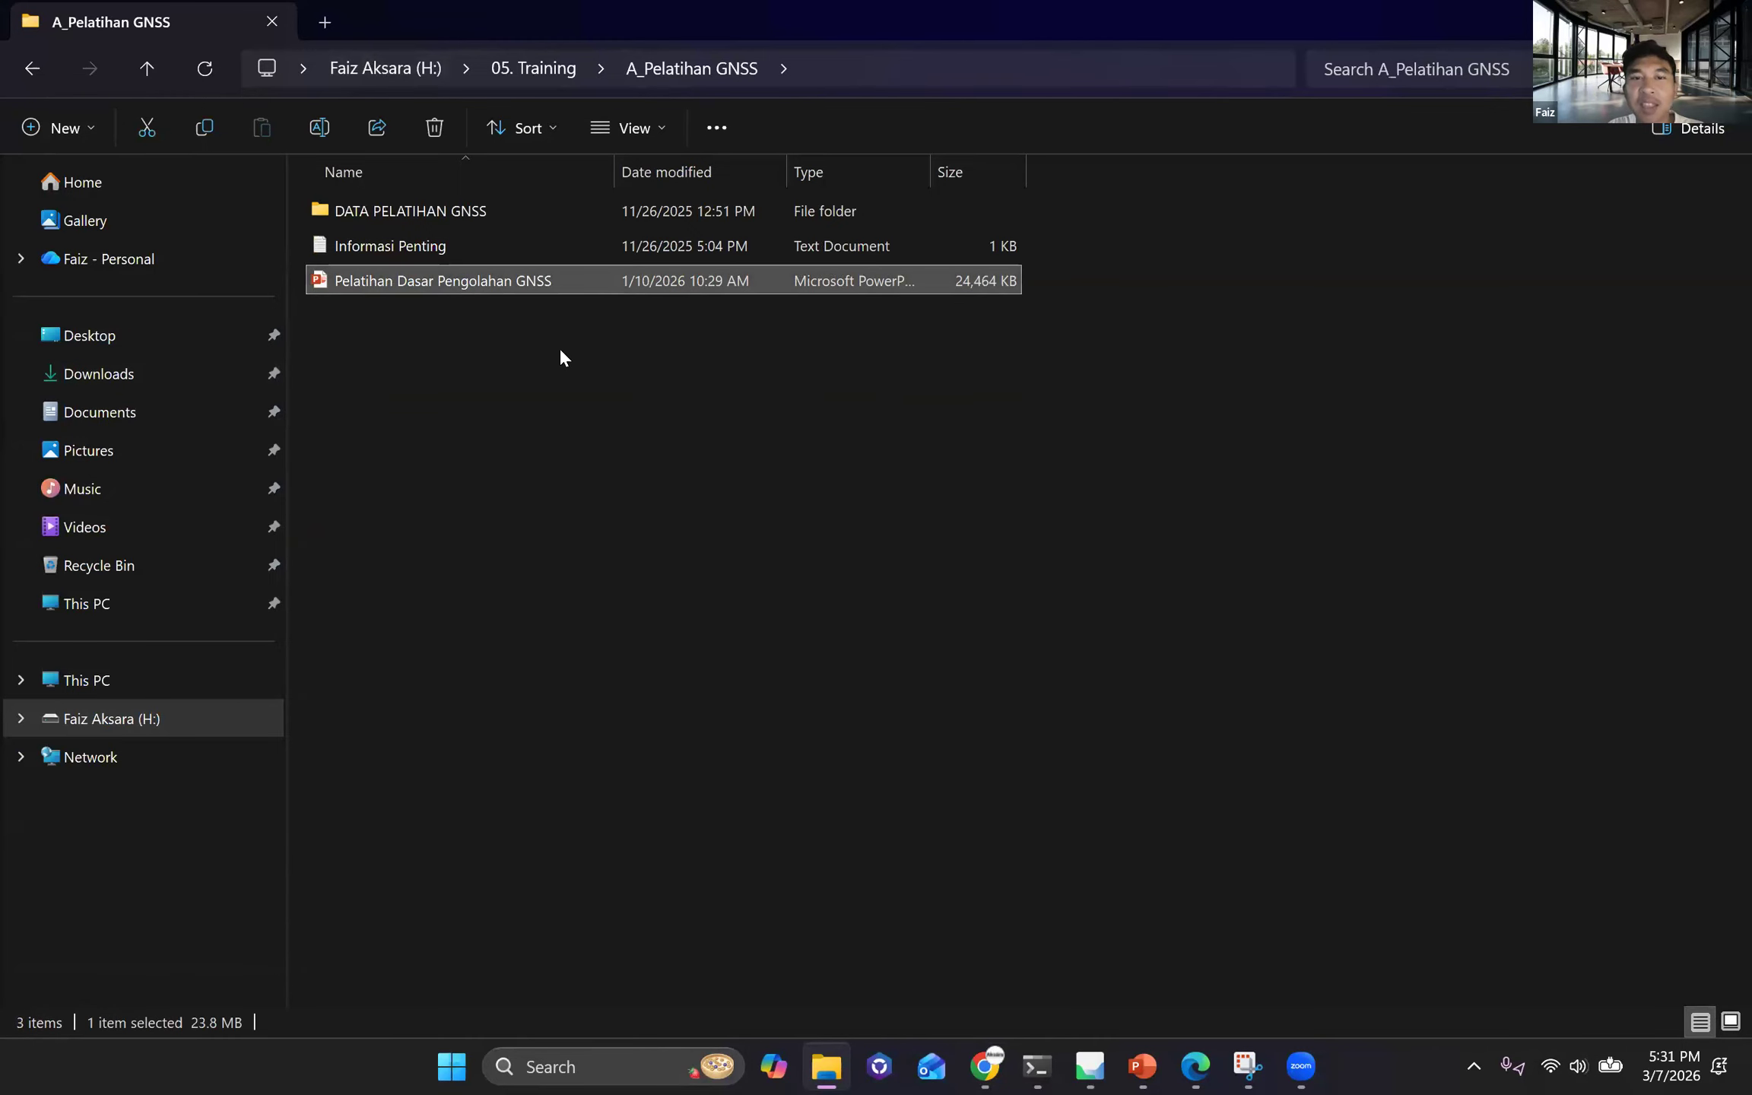
{"action": "scroll", "coordinate": [179, 655], "scroll_direction": "down", "scroll_amount": 5}
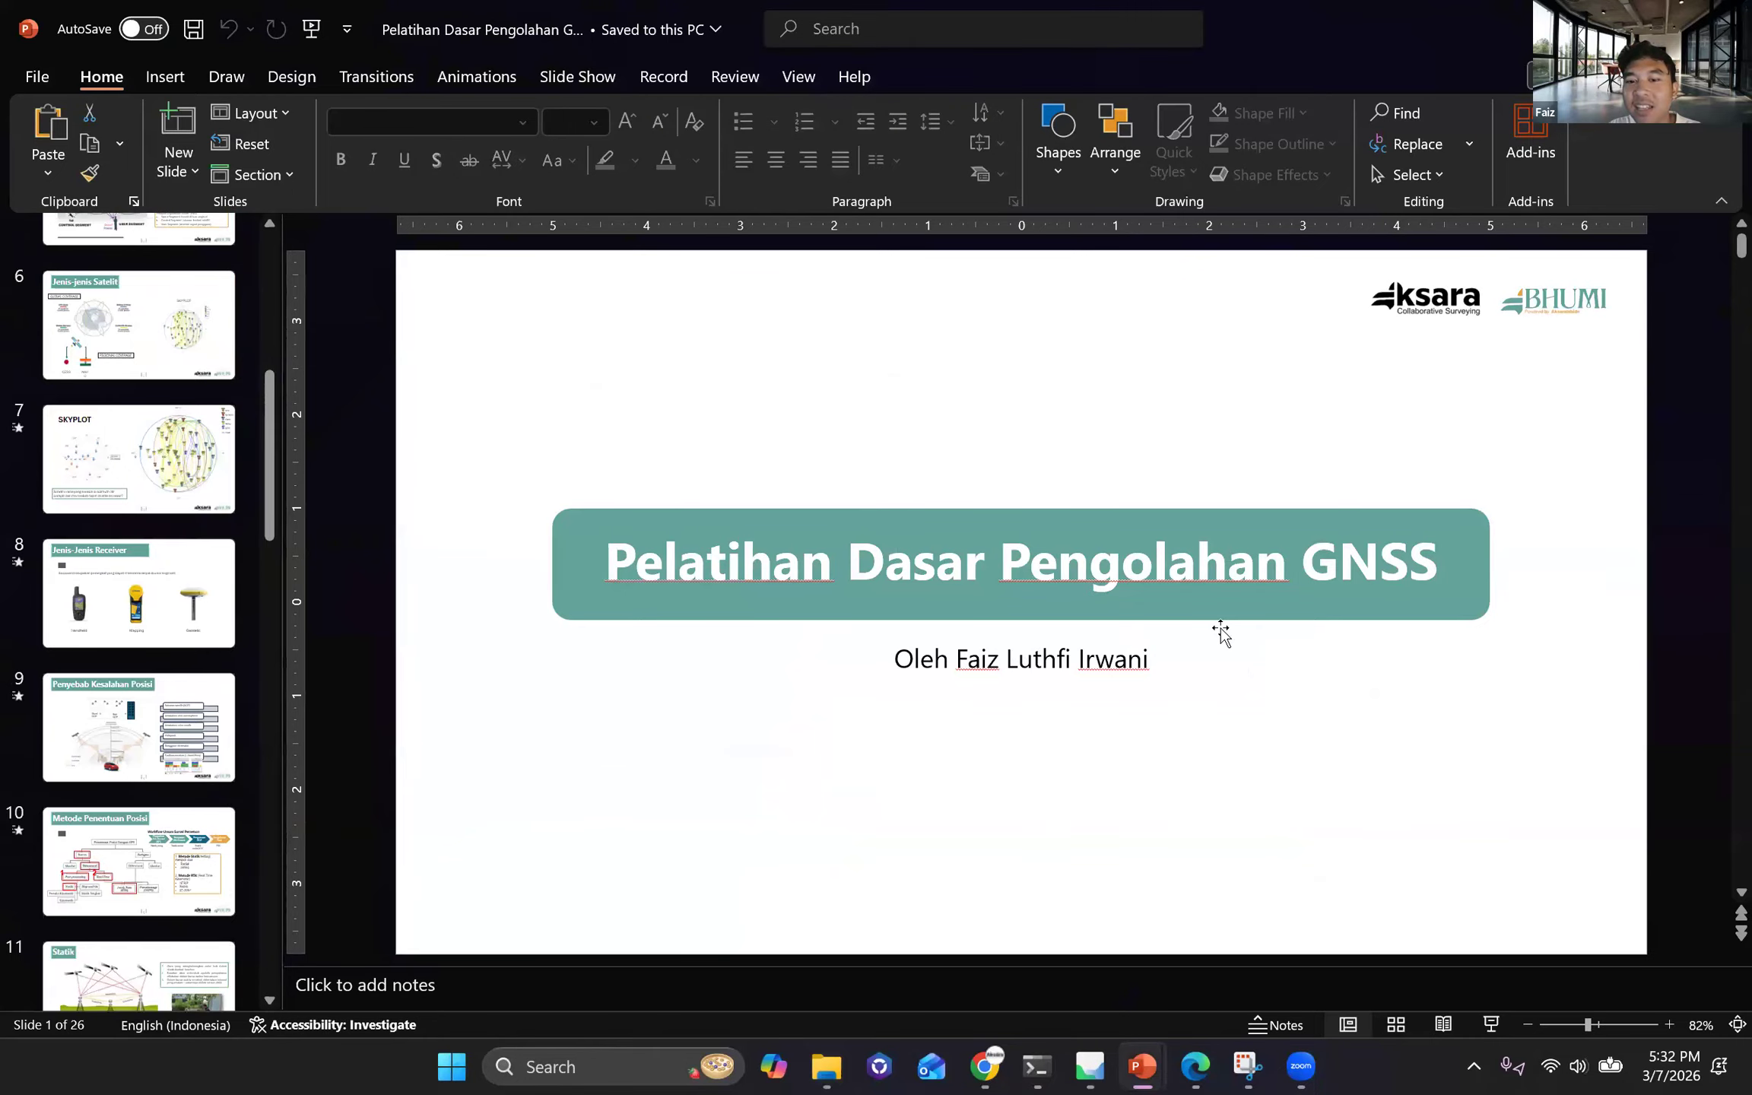
{"action": "left_click", "coordinate": [140, 595]}
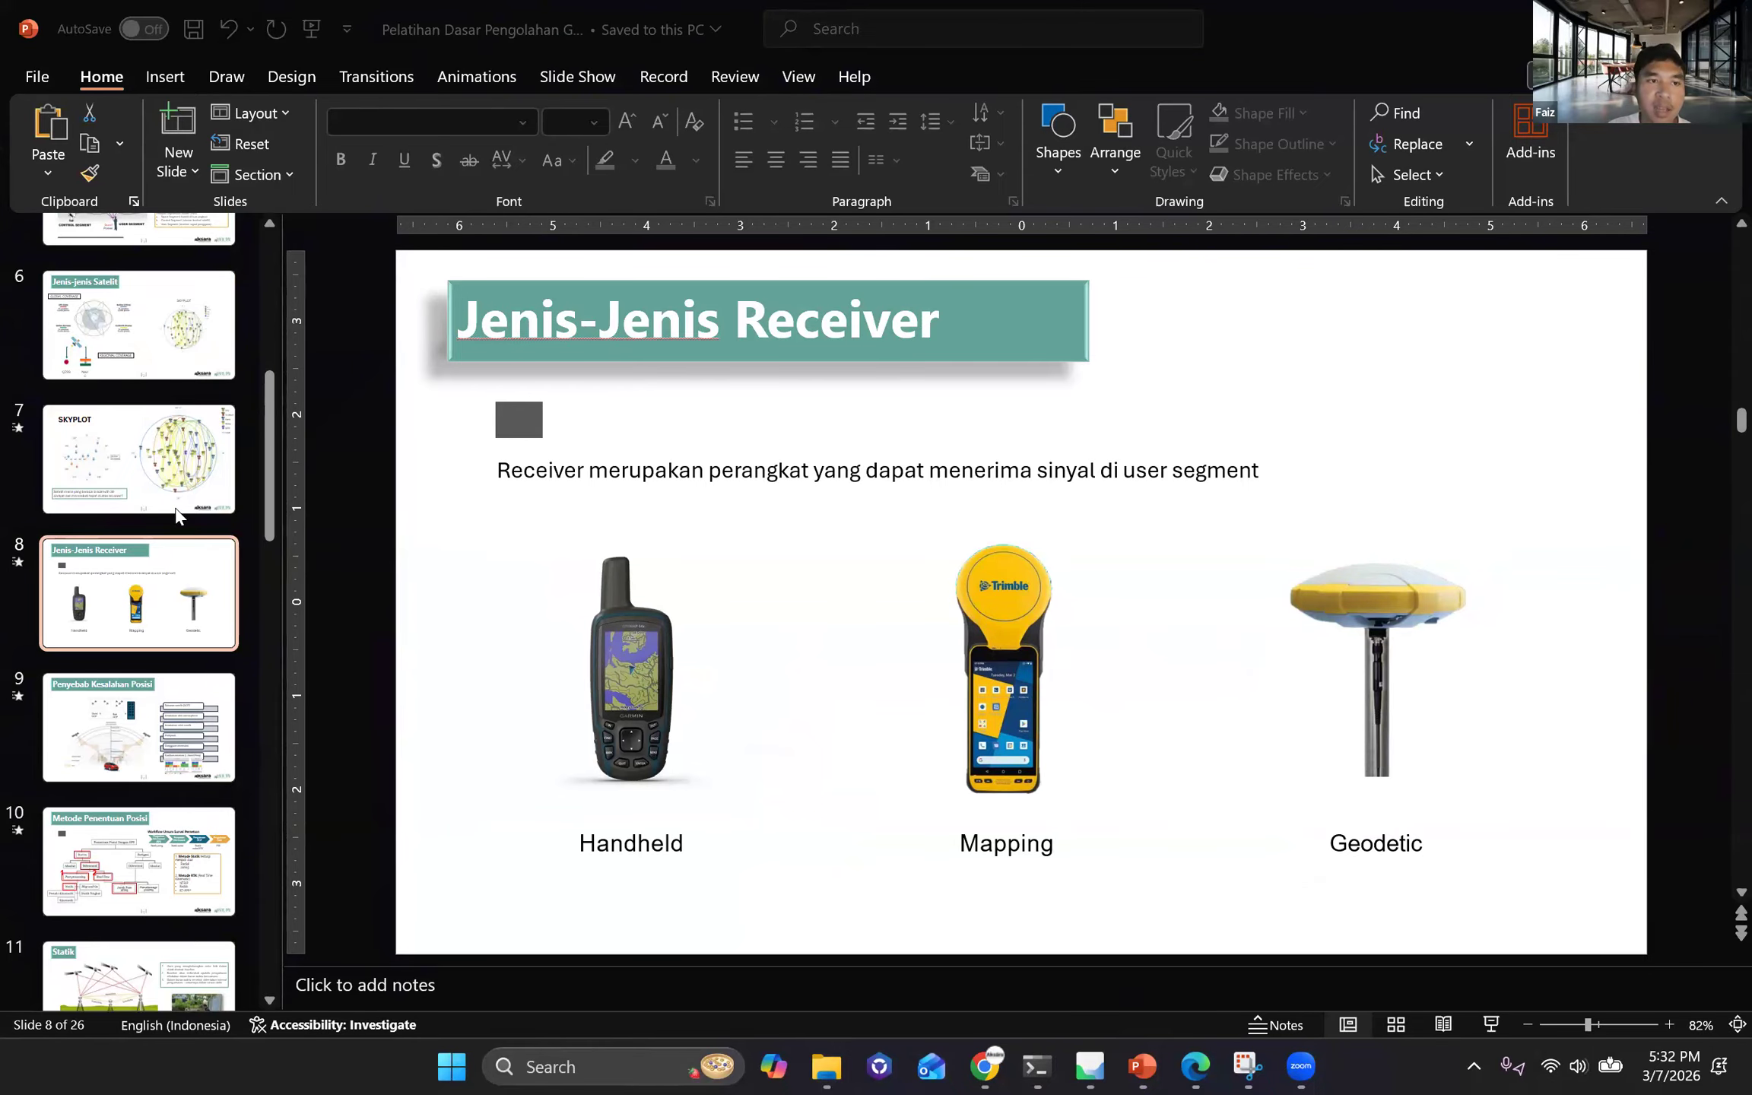
Show the Strategi Akuisisi Data Statik slide on observation time, interval and instrument height.
{"action": "scroll", "coordinate": [177, 516], "scroll_direction": "down", "scroll_amount": 5}
{"action": "scroll", "coordinate": [177, 516], "scroll_direction": "up", "scroll_amount": 3}
{"action": "scroll", "coordinate": [177, 515], "scroll_direction": "down", "scroll_amount": 2}
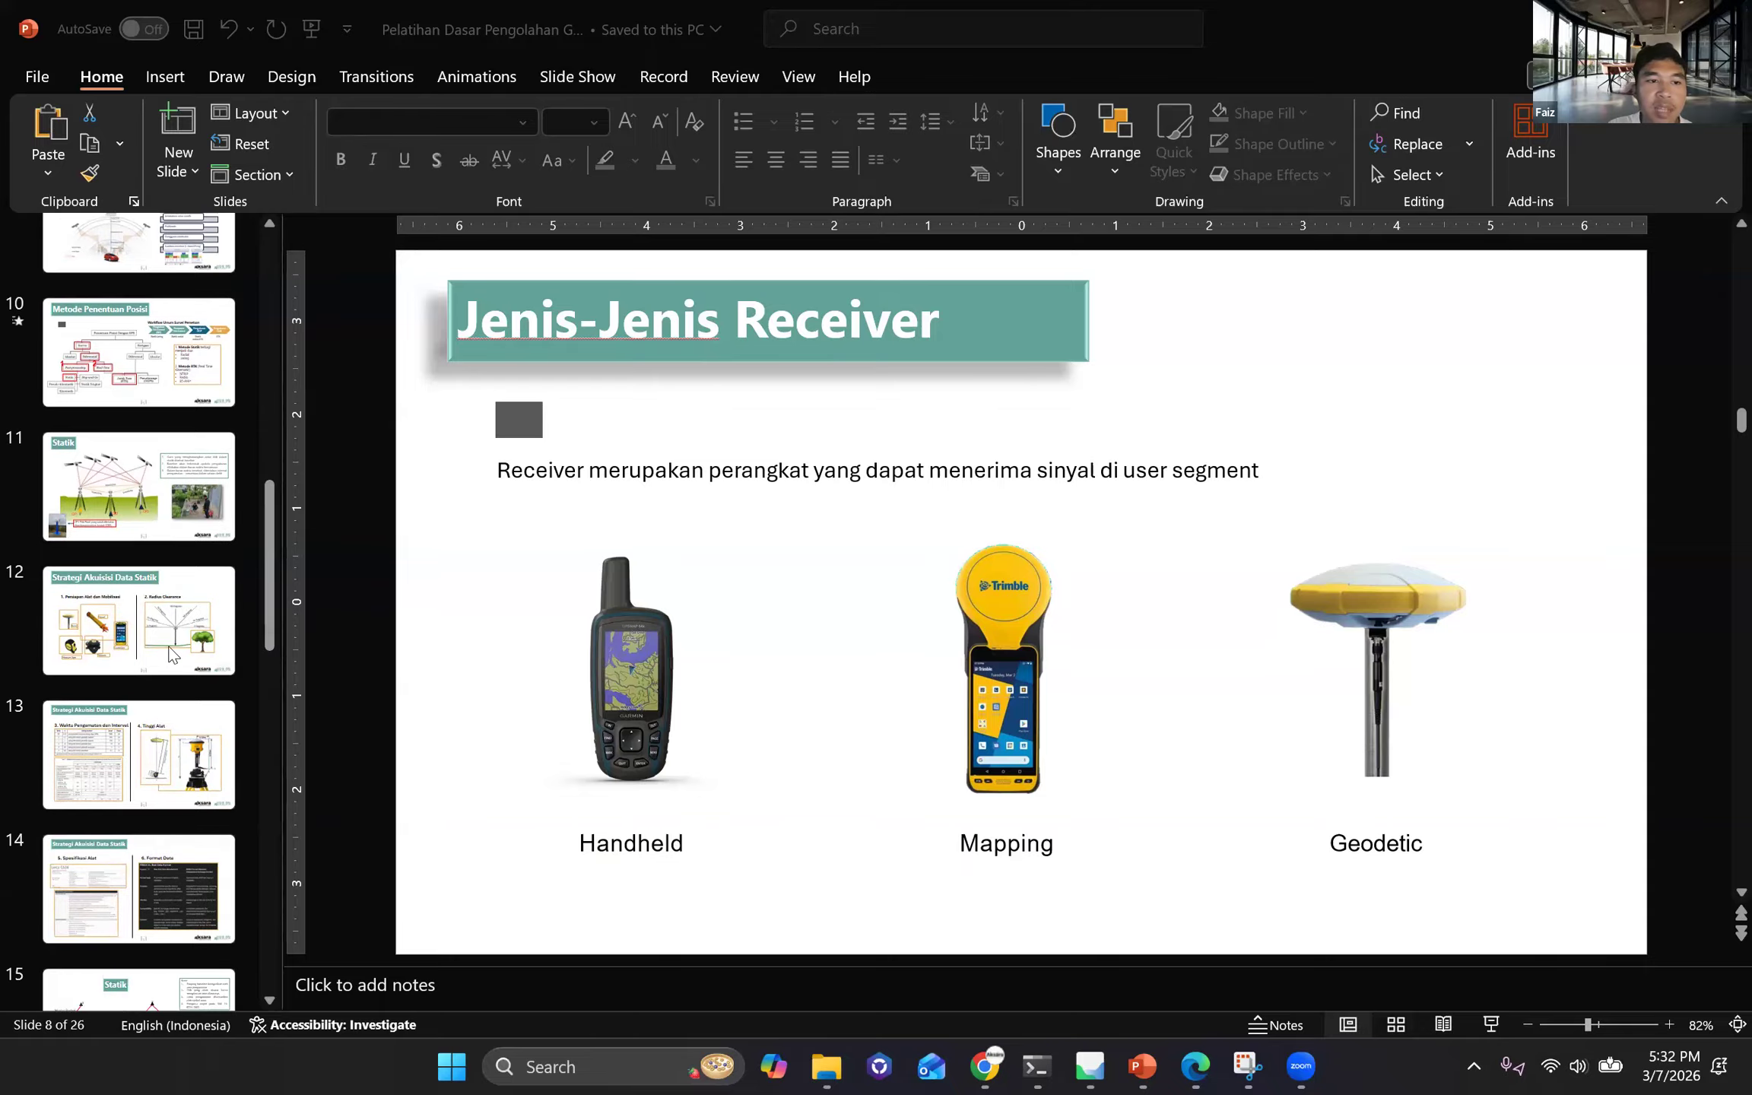
{"action": "scroll", "coordinate": [179, 532], "scroll_direction": "down", "scroll_amount": 1}
{"action": "left_click", "coordinate": [133, 647]}
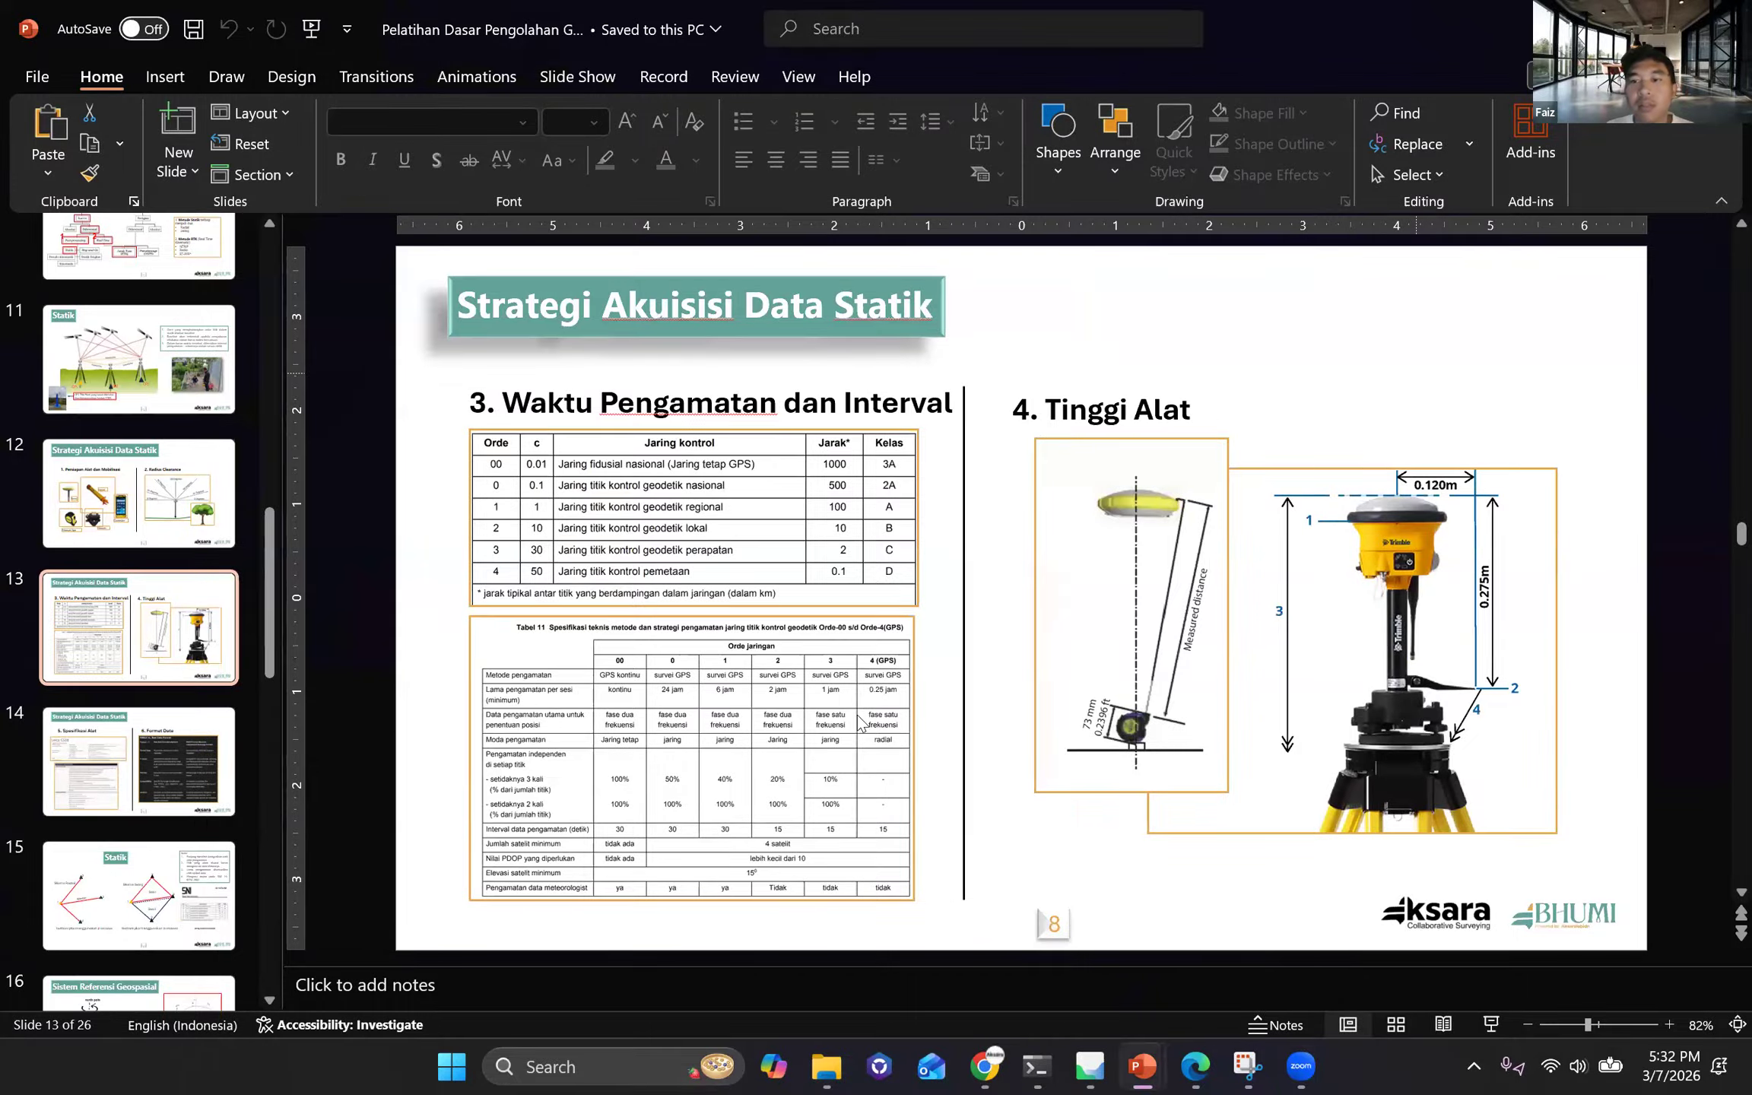
Switch back to Agisoft Metashape, open photo DJI_0949 and place the GCP2 marker on the centre of its checkerboard target.
{"action": "left_click", "coordinate": [1136, 1067]}
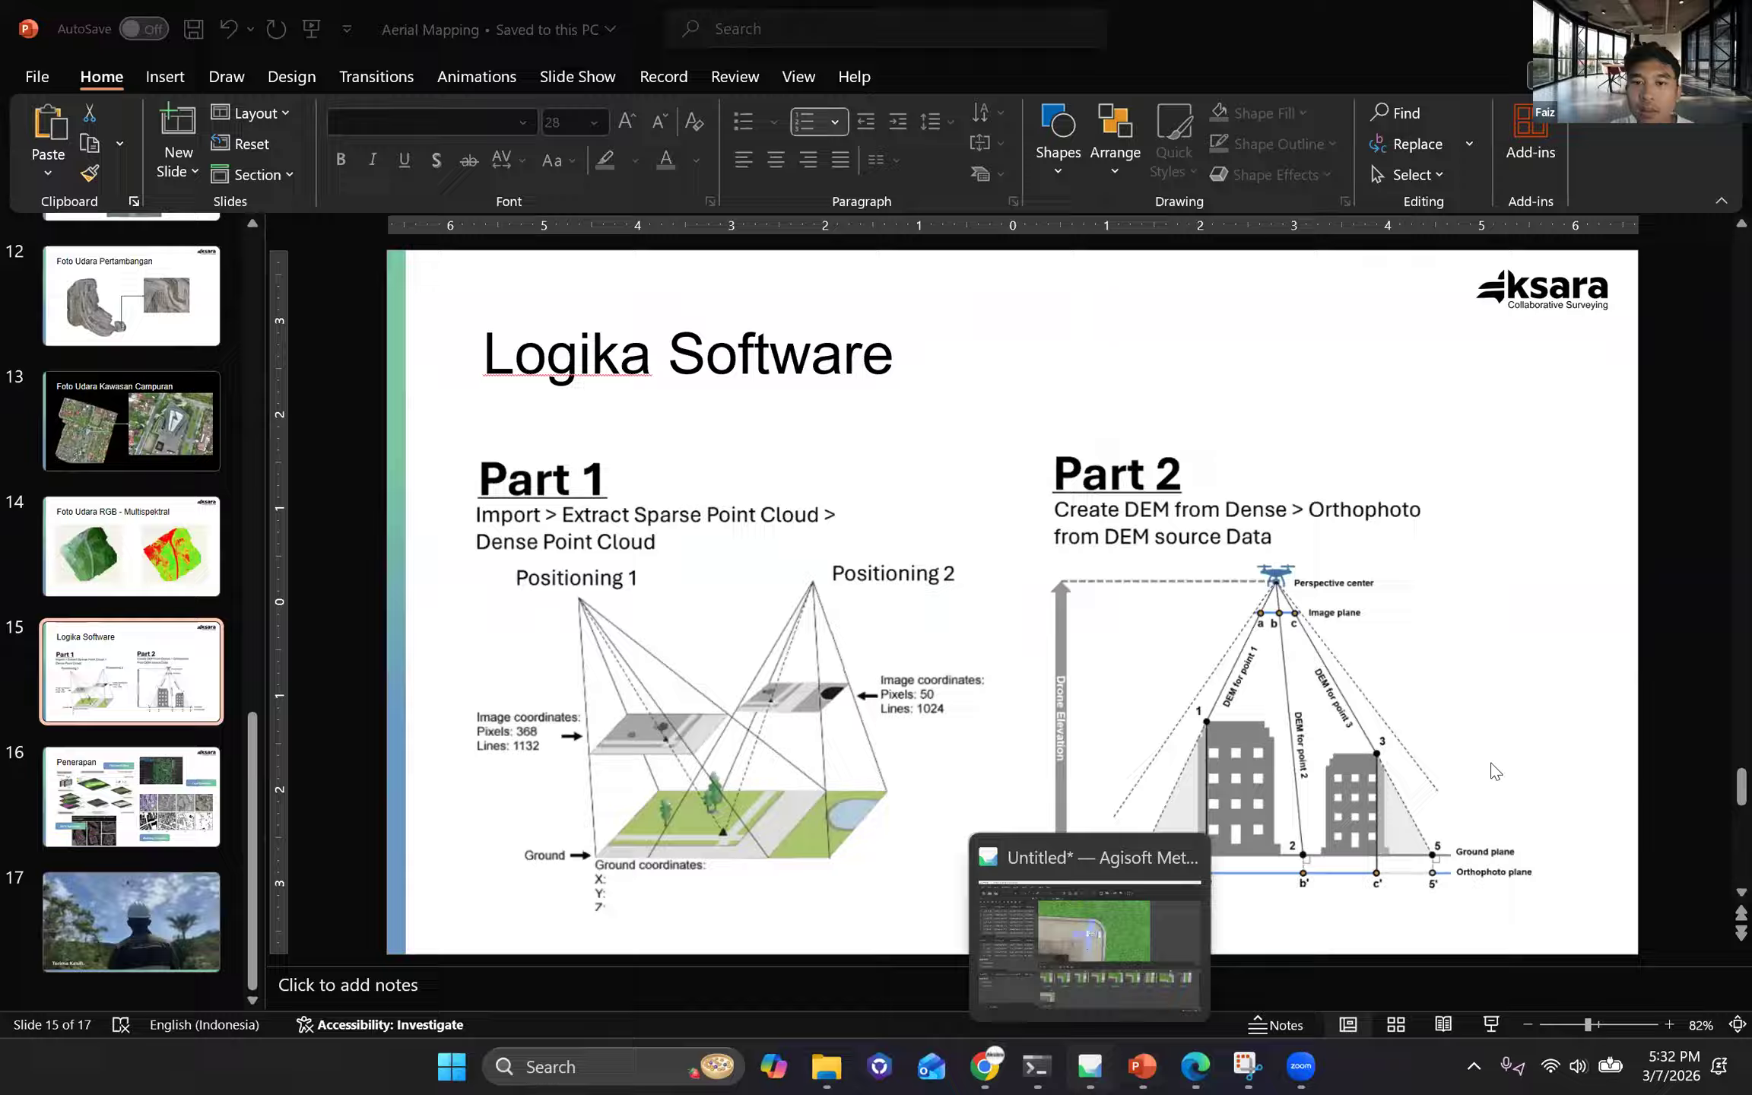
{"action": "key", "text": "alt+Tab"}
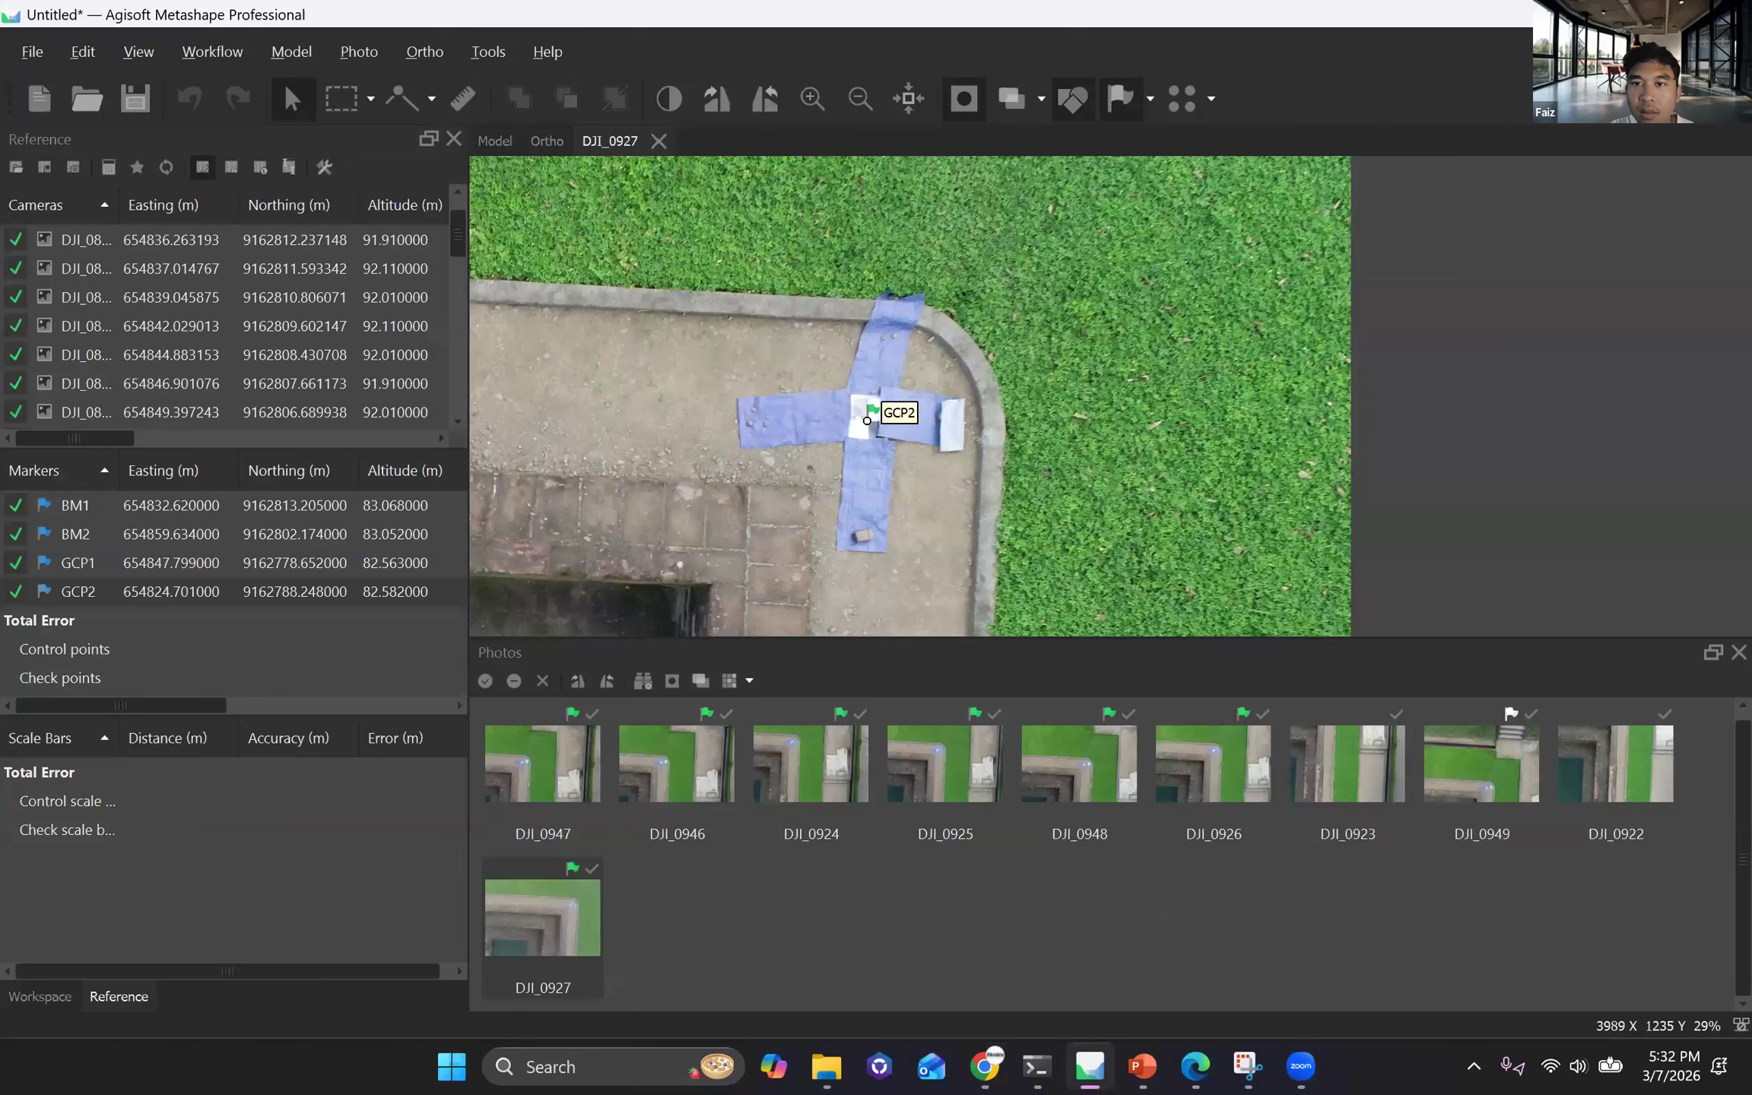
{"action": "double_click", "coordinate": [1481, 764]}
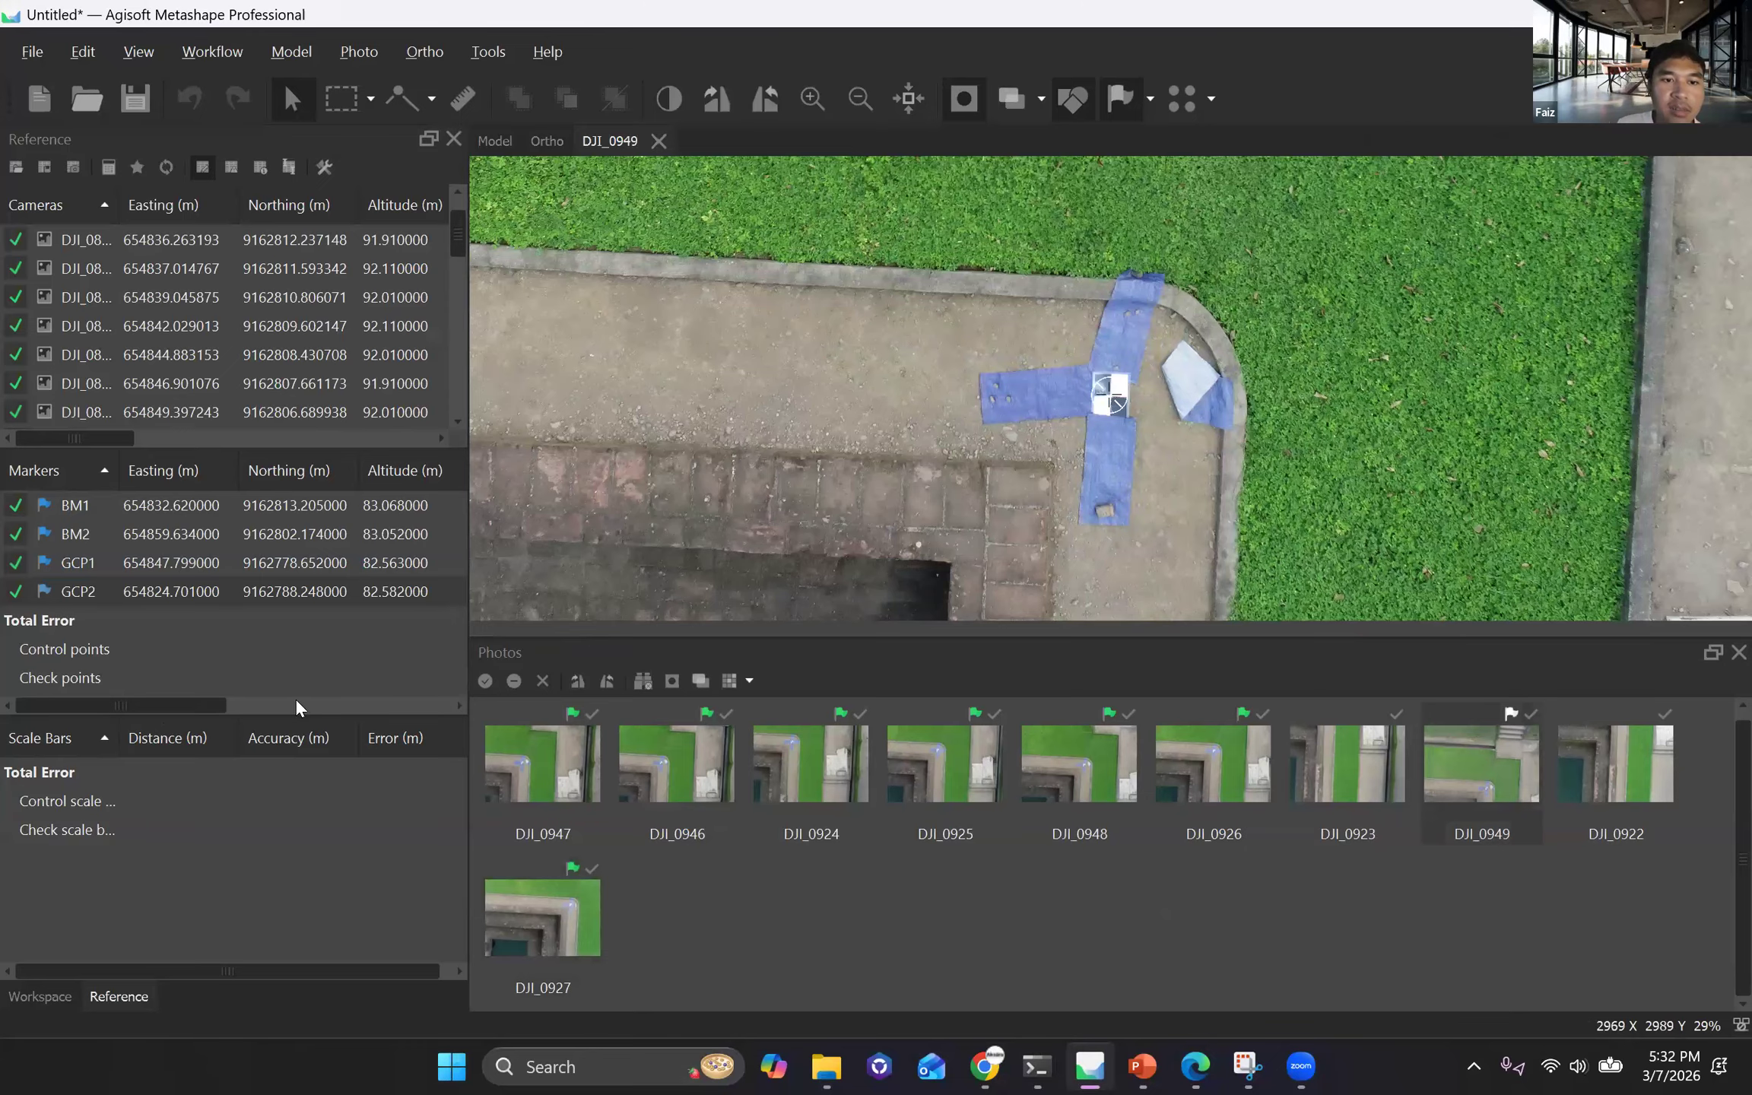
{"action": "left_click_drag", "start_coordinate": [346, 705], "coordinate": [3, 713]}
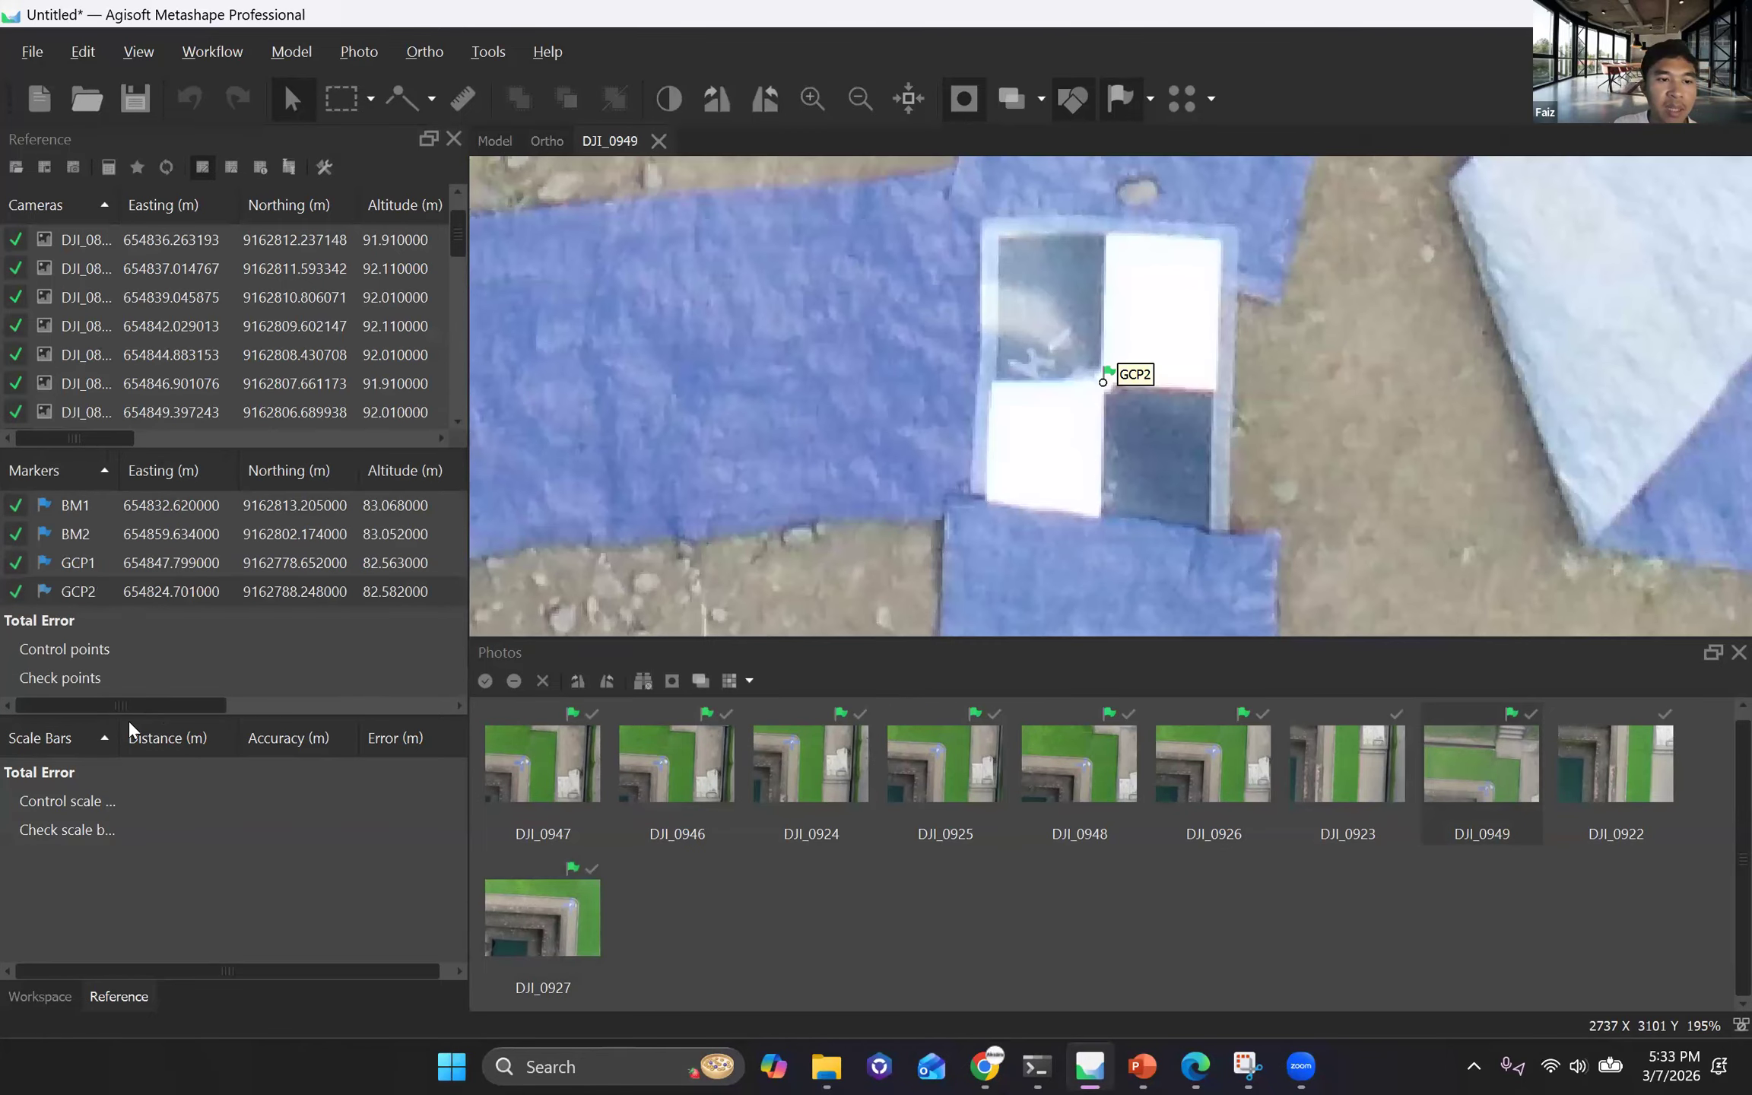
Review the accuracy, error in metres, projections and pixel error of the four markers in the reference table.
{"action": "left_click", "coordinate": [359, 707]}
{"action": "scroll", "coordinate": [358, 708], "scroll_direction": "left", "scroll_amount": 1}
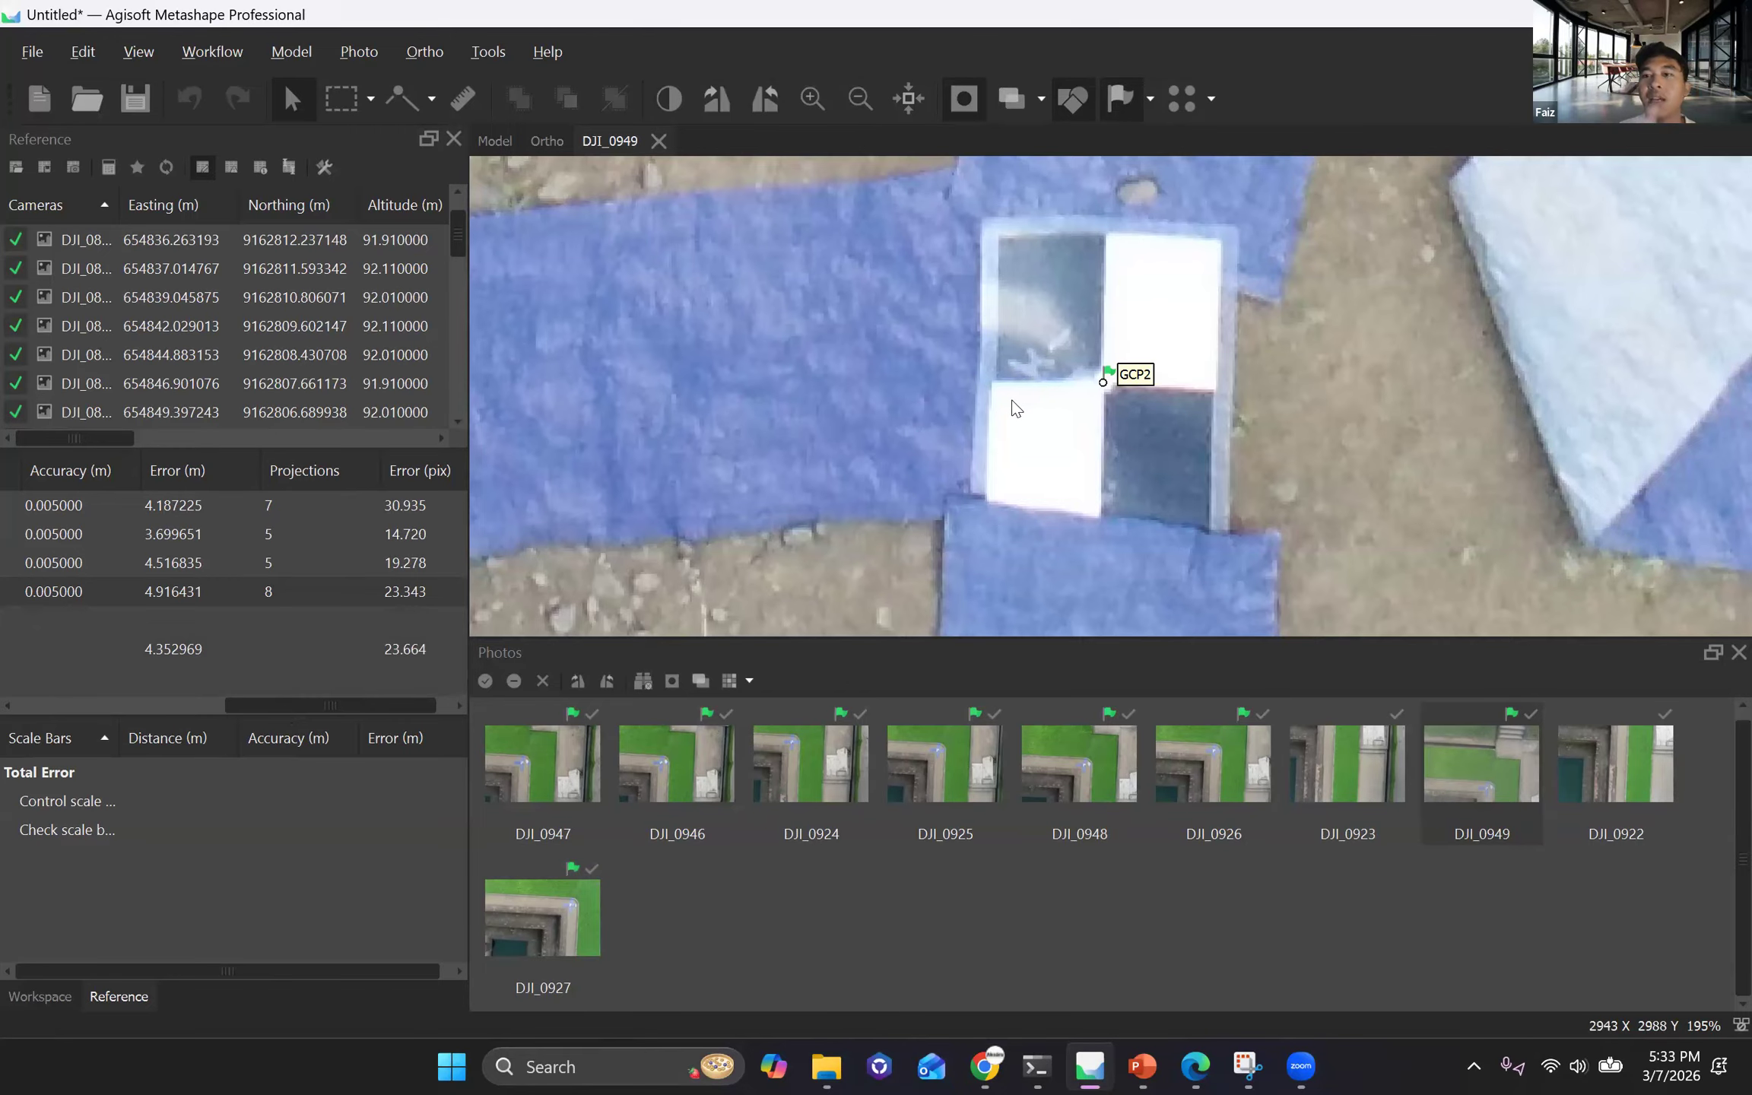
{"action": "scroll", "coordinate": [1015, 409], "scroll_direction": "down", "scroll_amount": 3}
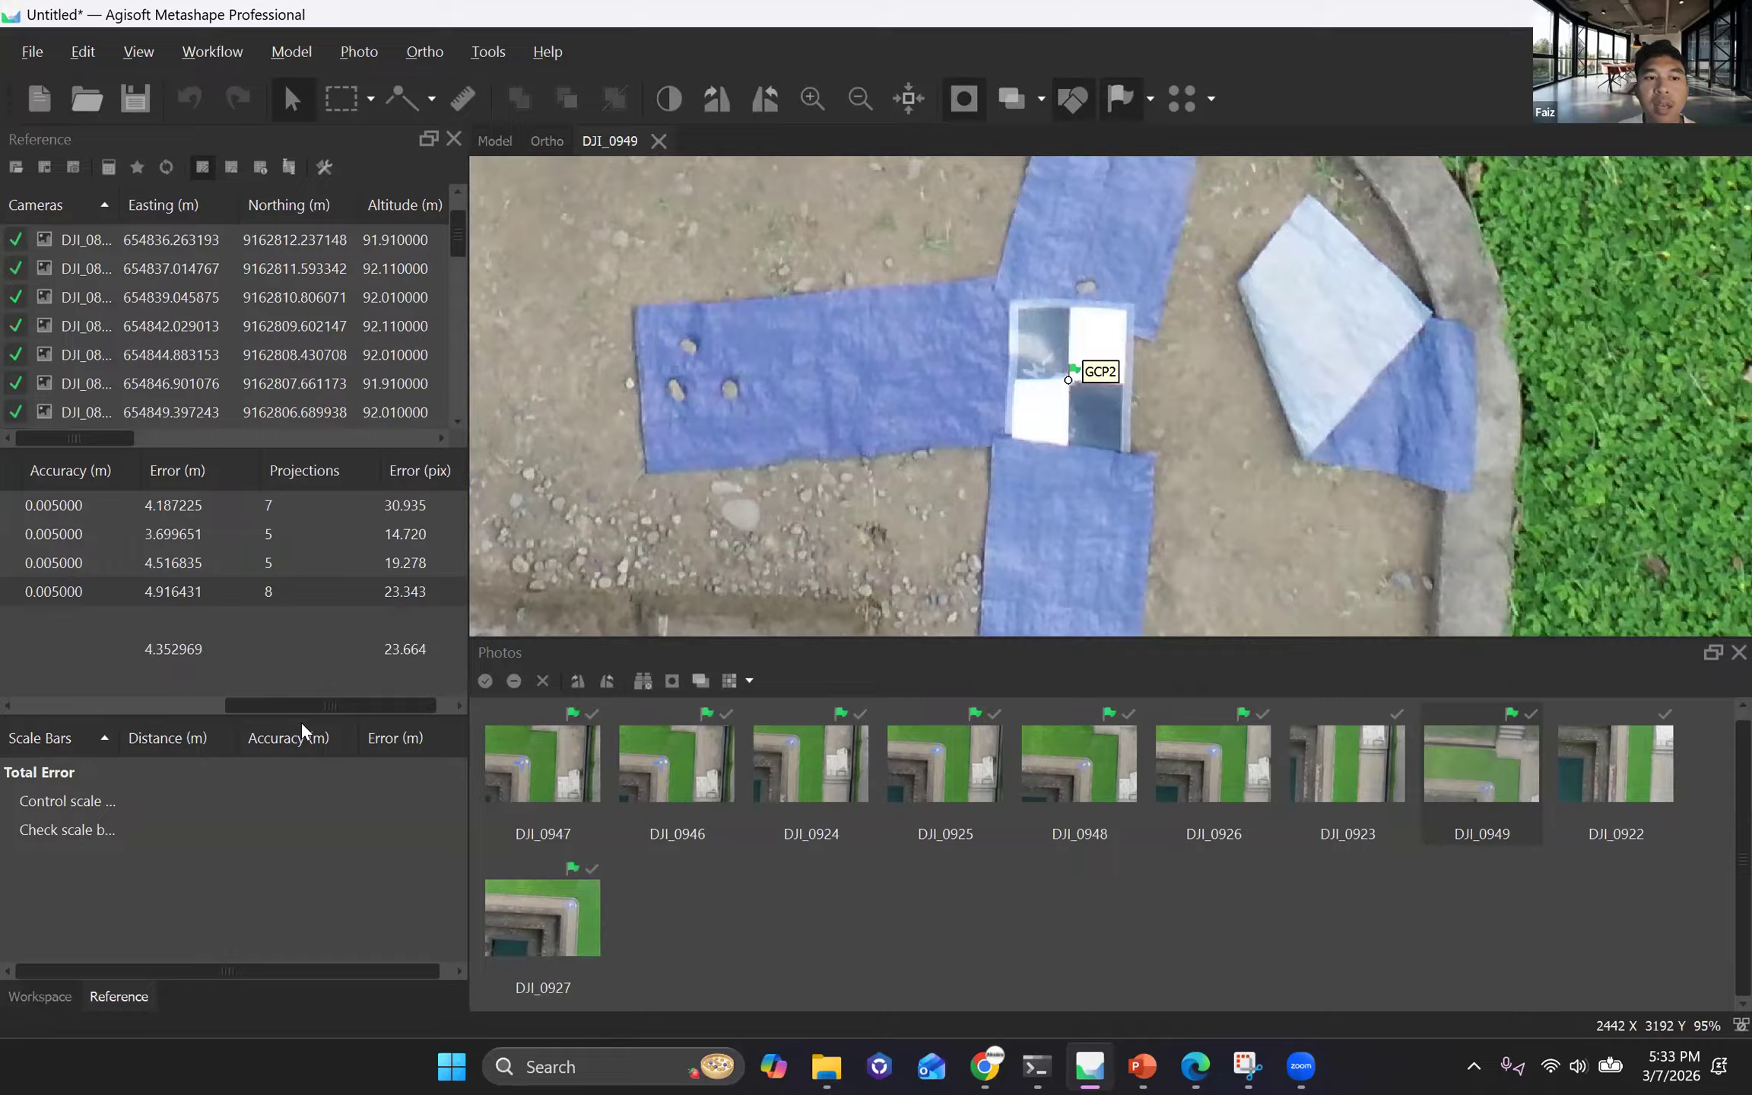
{"action": "scroll", "coordinate": [313, 711], "scroll_direction": "left", "scroll_amount": 1}
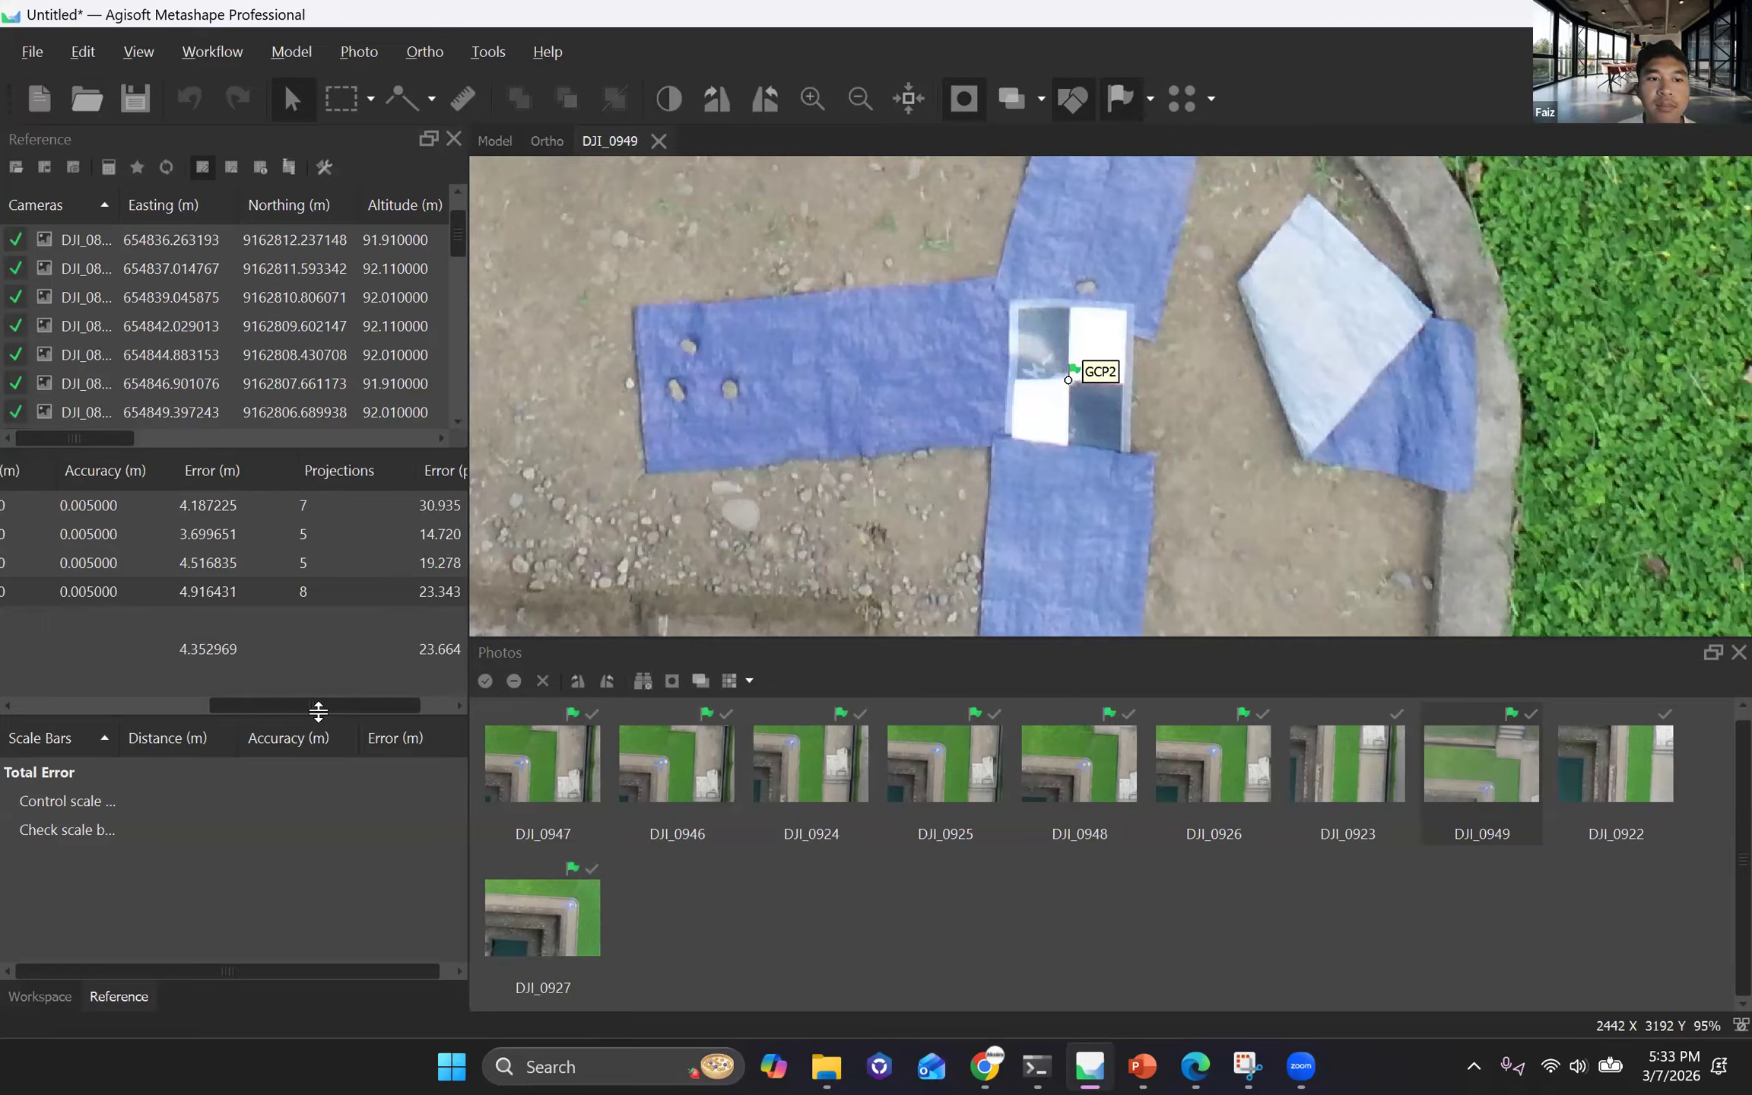
{"action": "left_click_drag", "start_coordinate": [314, 704], "coordinate": [314, 705]}
{"action": "left_click_drag", "start_coordinate": [200, 709], "coordinate": [302, 710]}
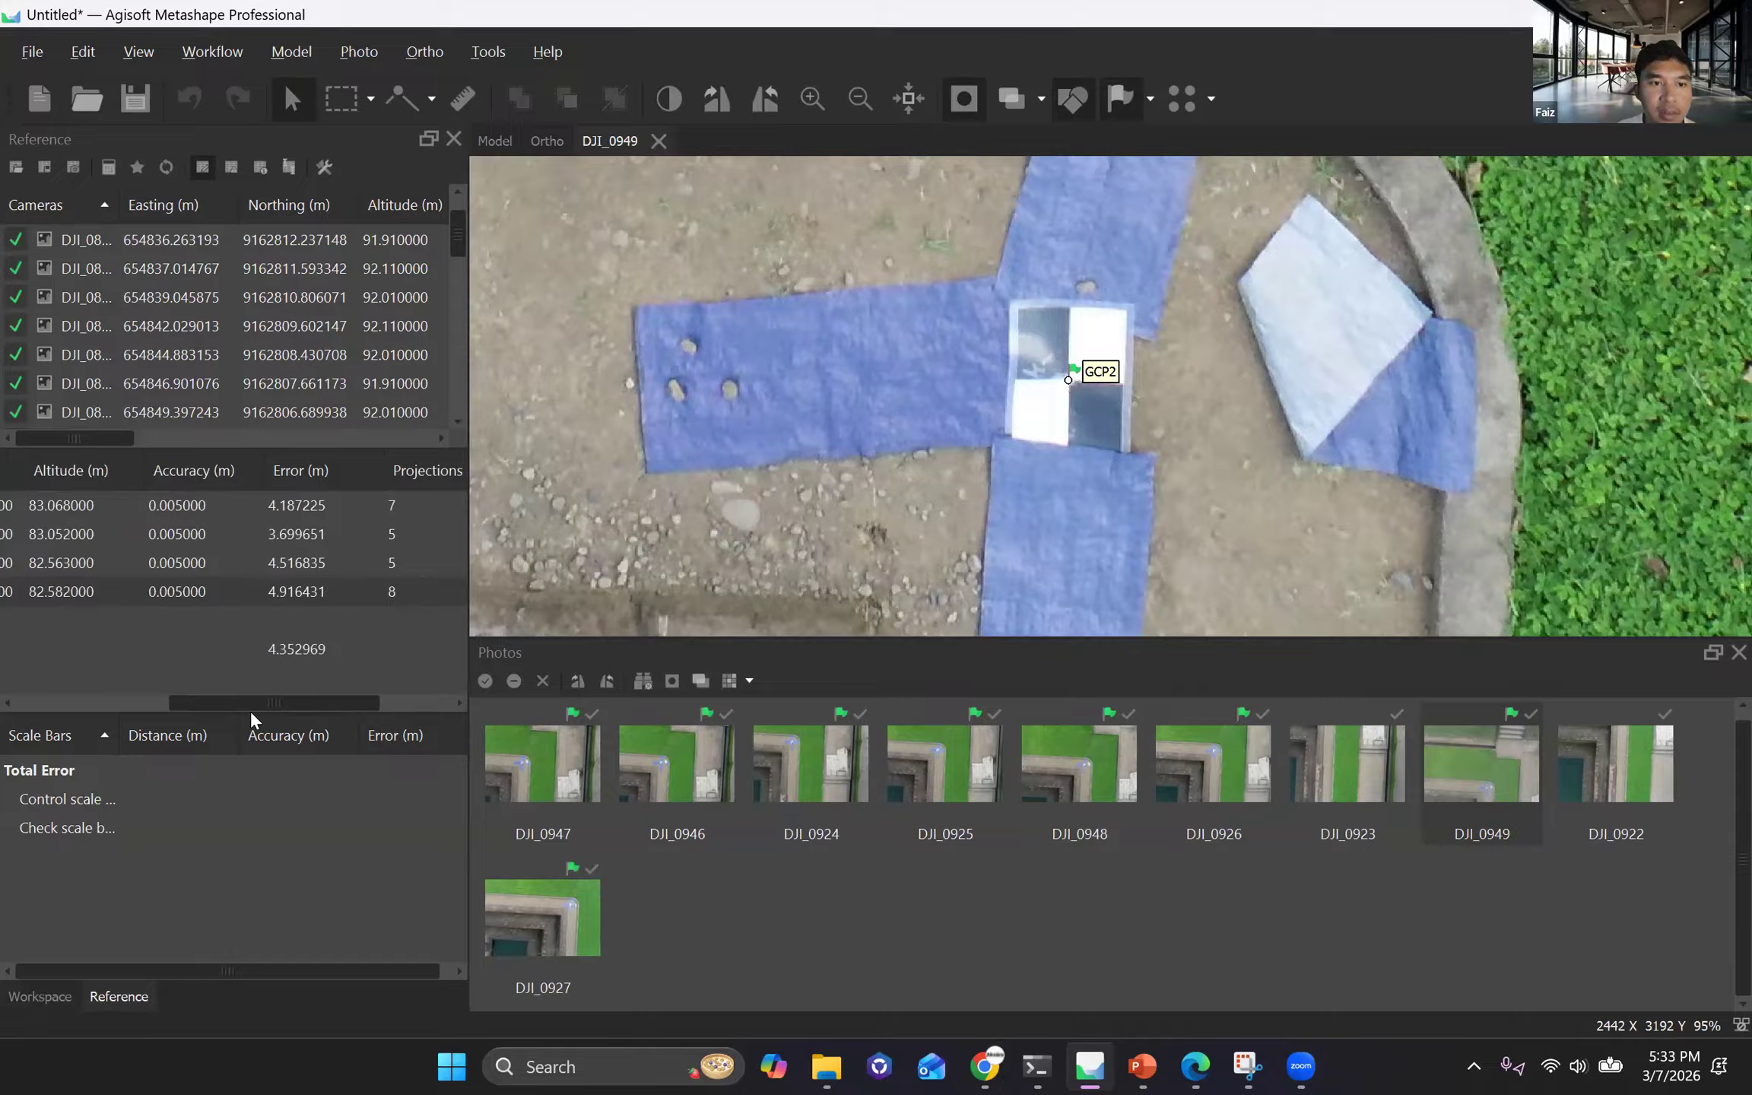
{"action": "left_click_drag", "start_coordinate": [332, 710], "coordinate": [387, 707]}
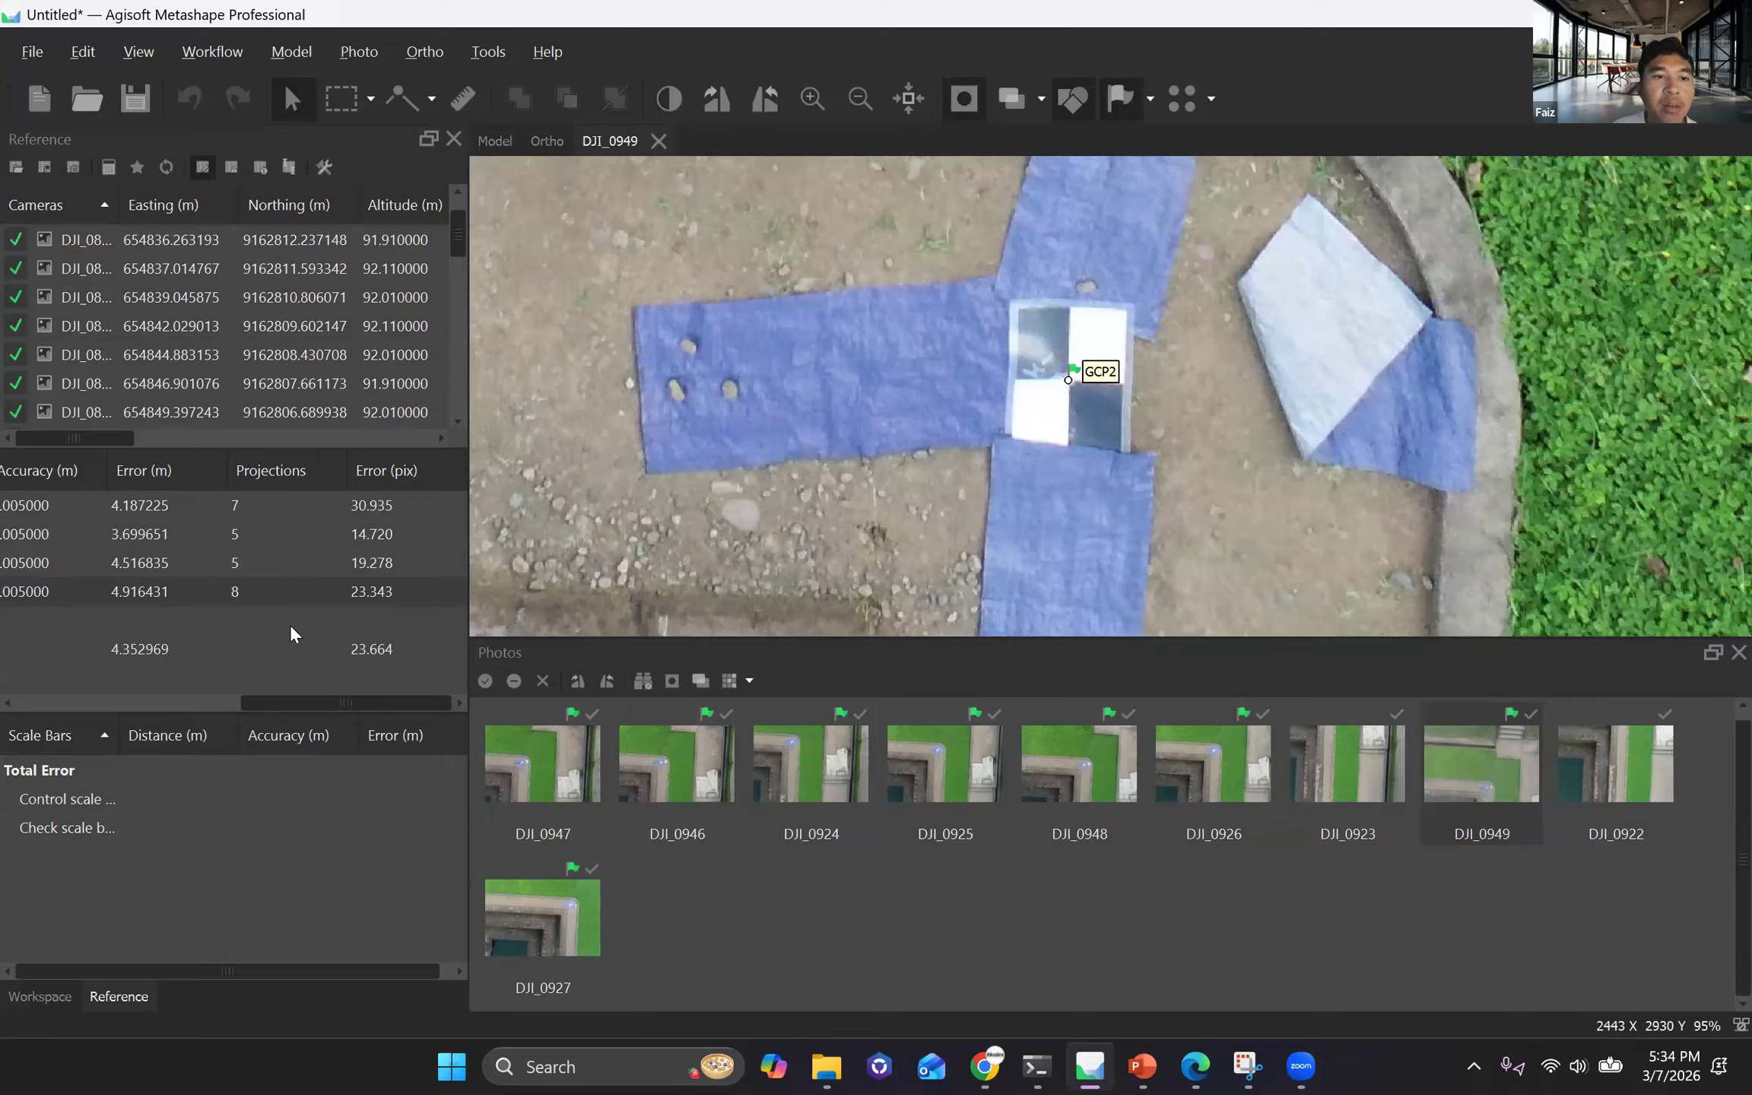
{"action": "left_click_drag", "start_coordinate": [353, 703], "coordinate": [305, 702]}
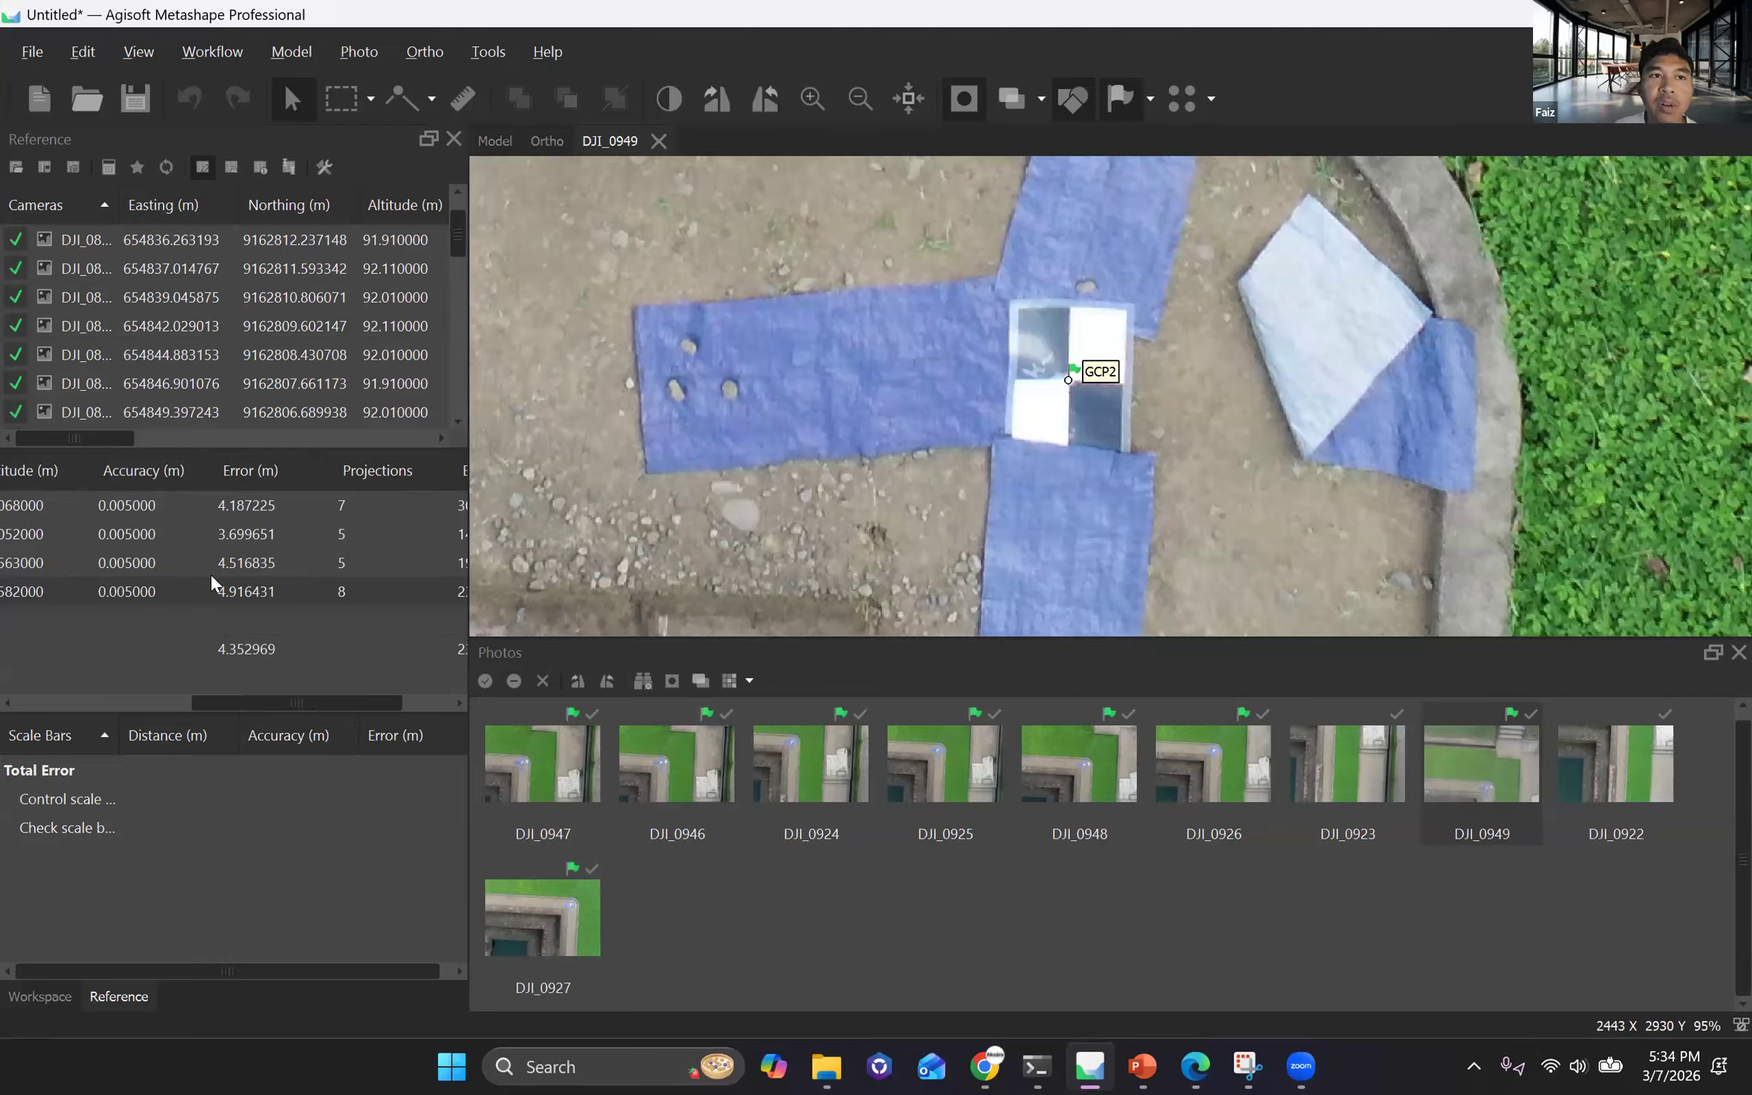
Optimize the camera alignment by fitting f, cx, cy, k1, k2, k3, p1 and p2, and check the marker errors.
{"action": "left_click", "coordinate": [137, 169]}
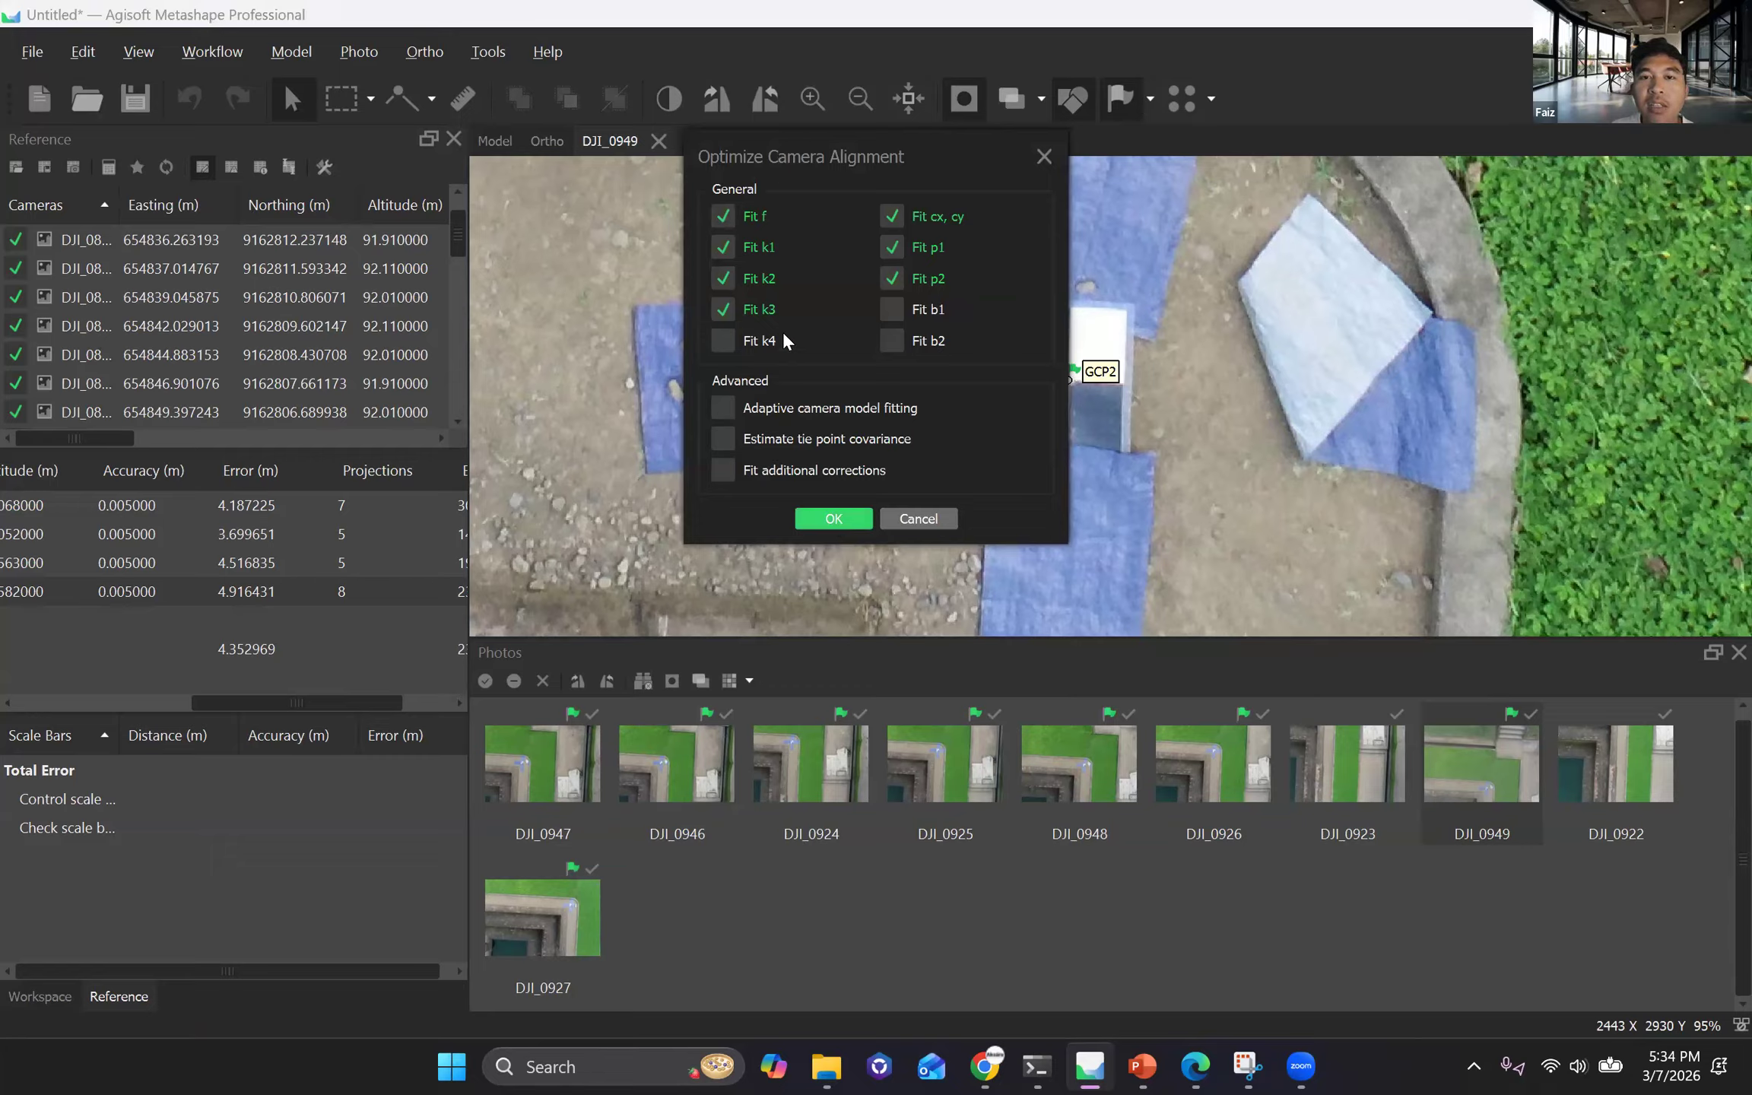
{"action": "left_click_drag", "start_coordinate": [902, 170], "coordinate": [884, 293]}
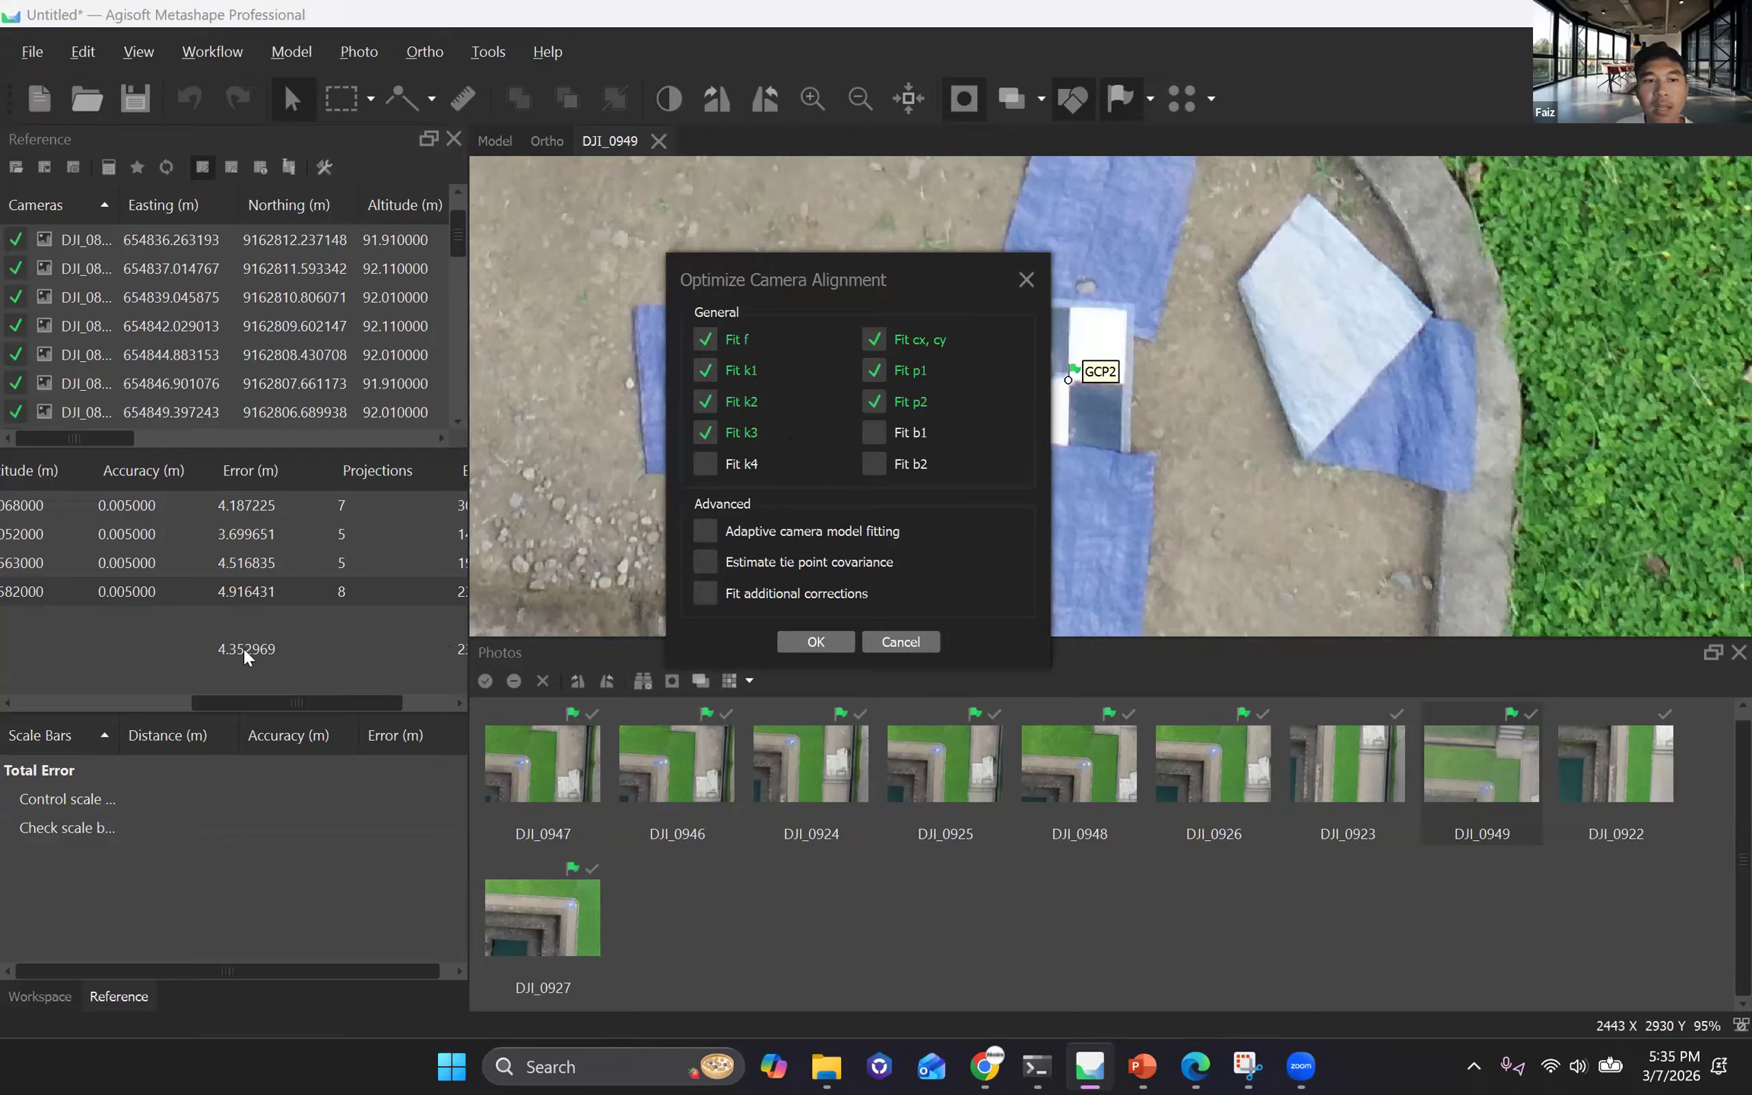
{"action": "key", "text": "Return"}
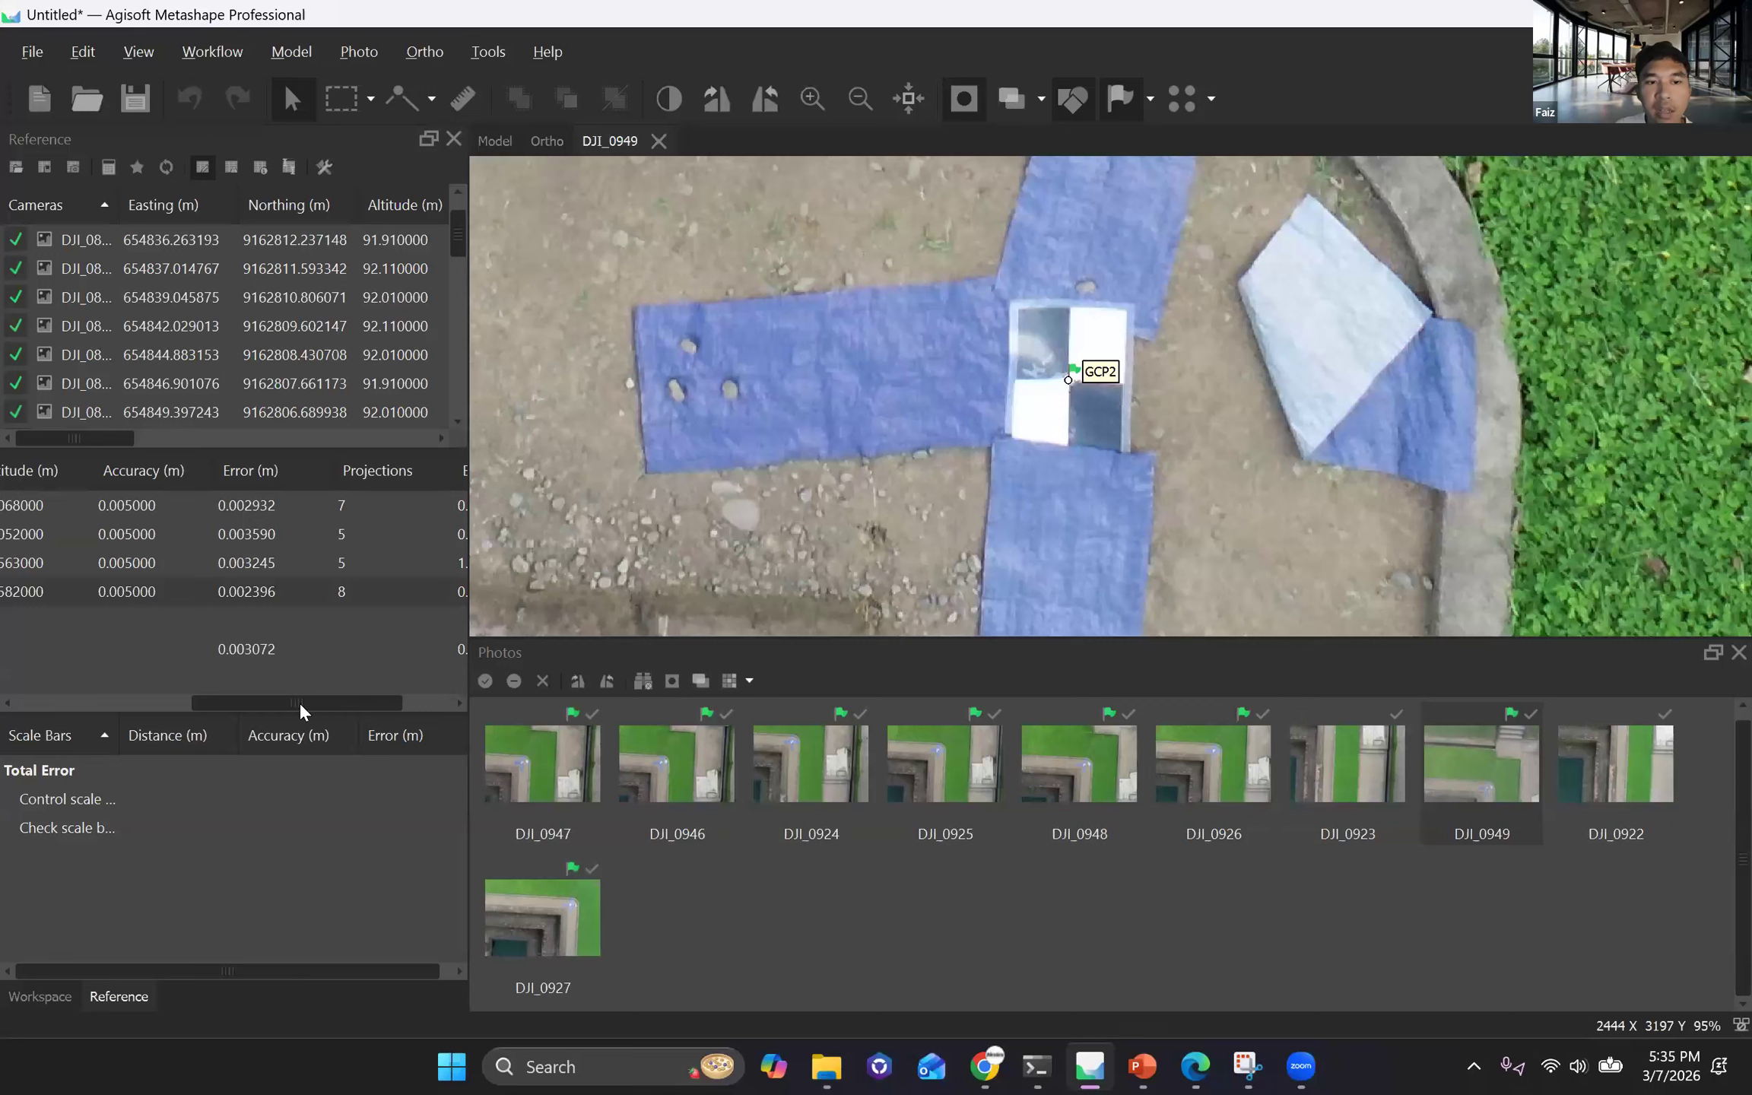
{"action": "scroll", "coordinate": [299, 703], "scroll_direction": "right", "scroll_amount": 2}
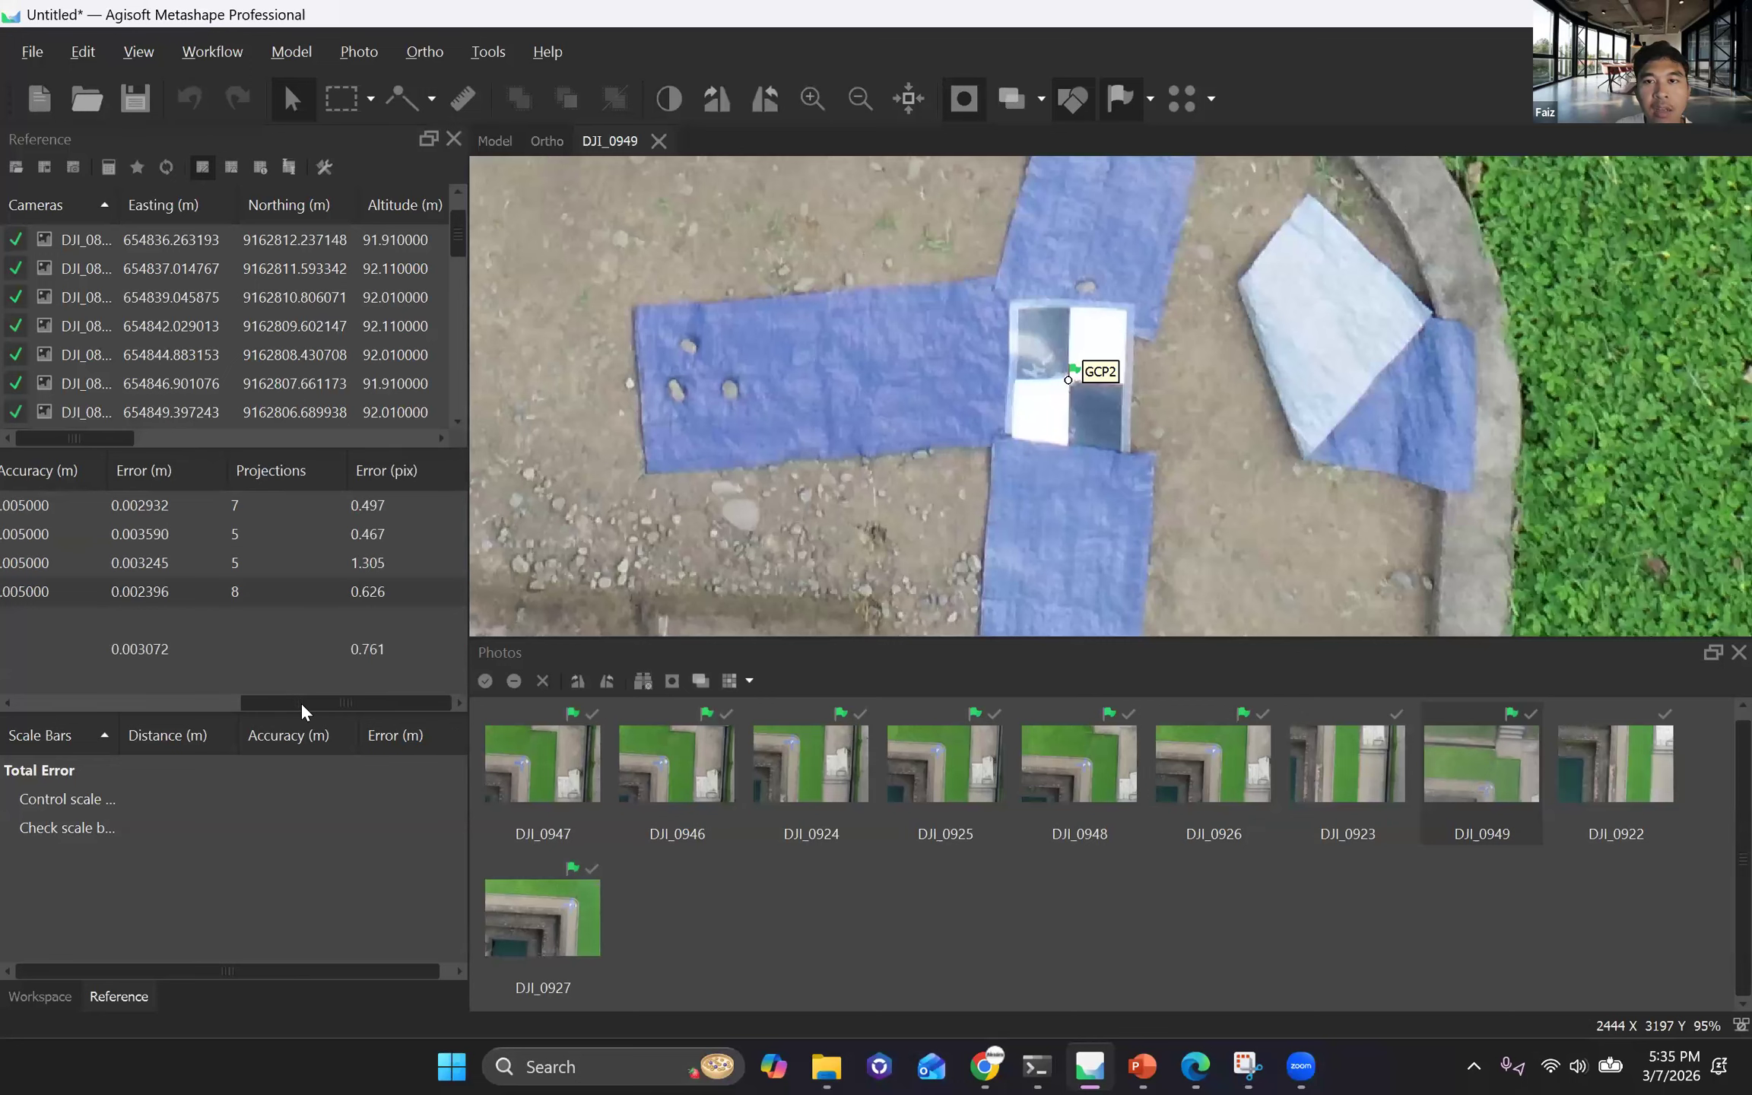
{"action": "scroll", "coordinate": [300, 702], "scroll_direction": "left", "scroll_amount": 1}
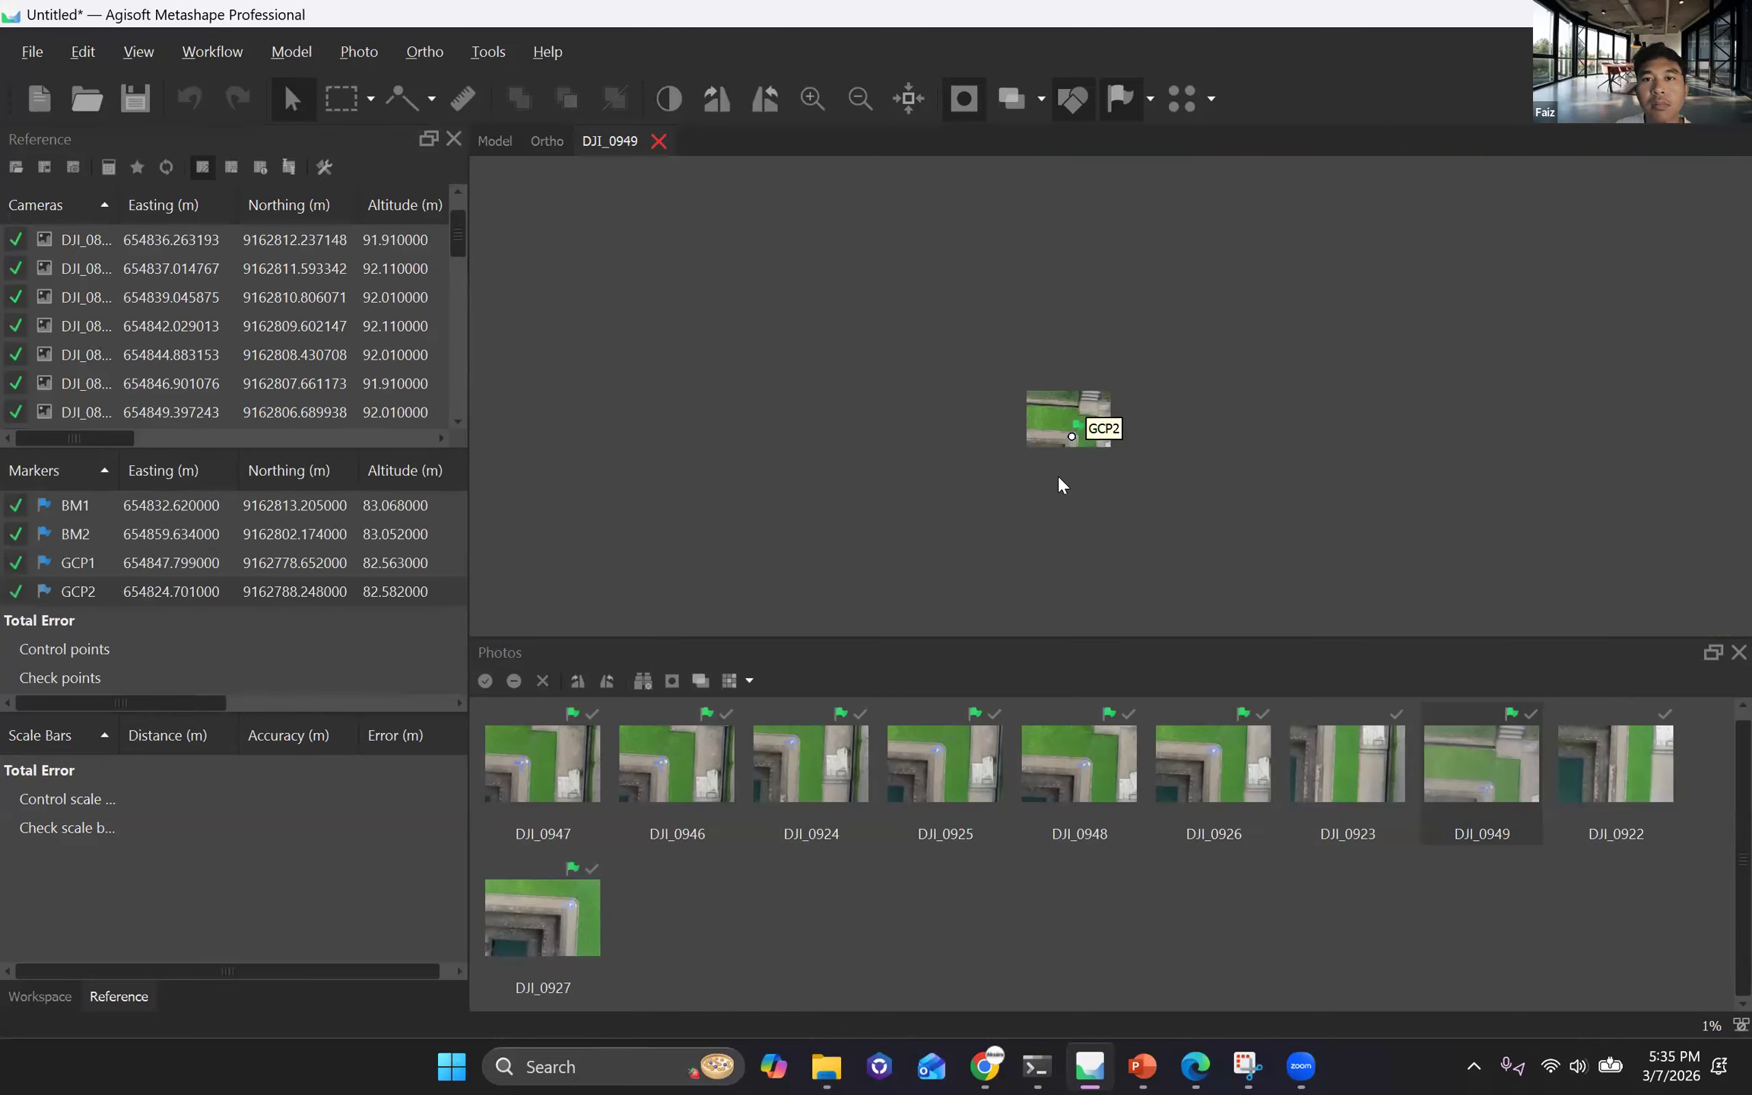
Close photo DJI_0949 and examine the marker positions on the sparse point cloud from above and at an oblique angle.
{"action": "key", "text": "Escape"}
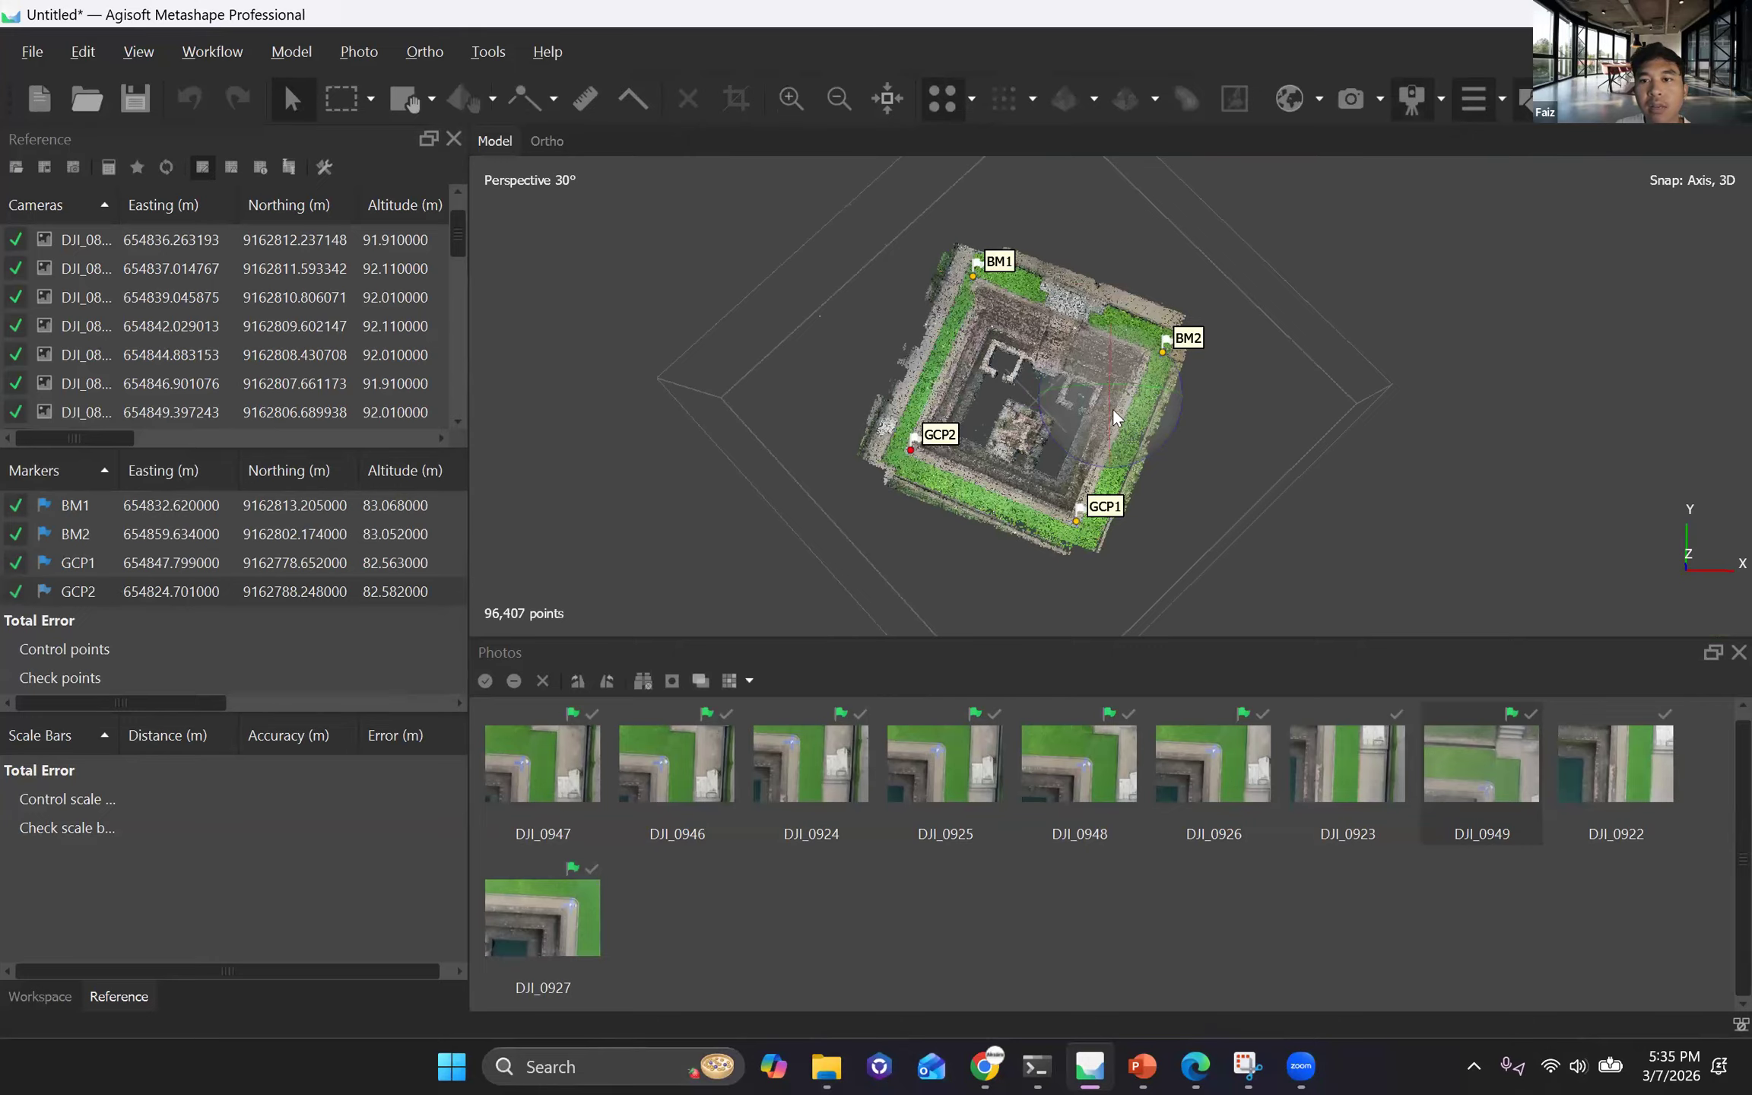
{"action": "scroll", "coordinate": [1126, 430], "scroll_direction": "up", "scroll_amount": 2}
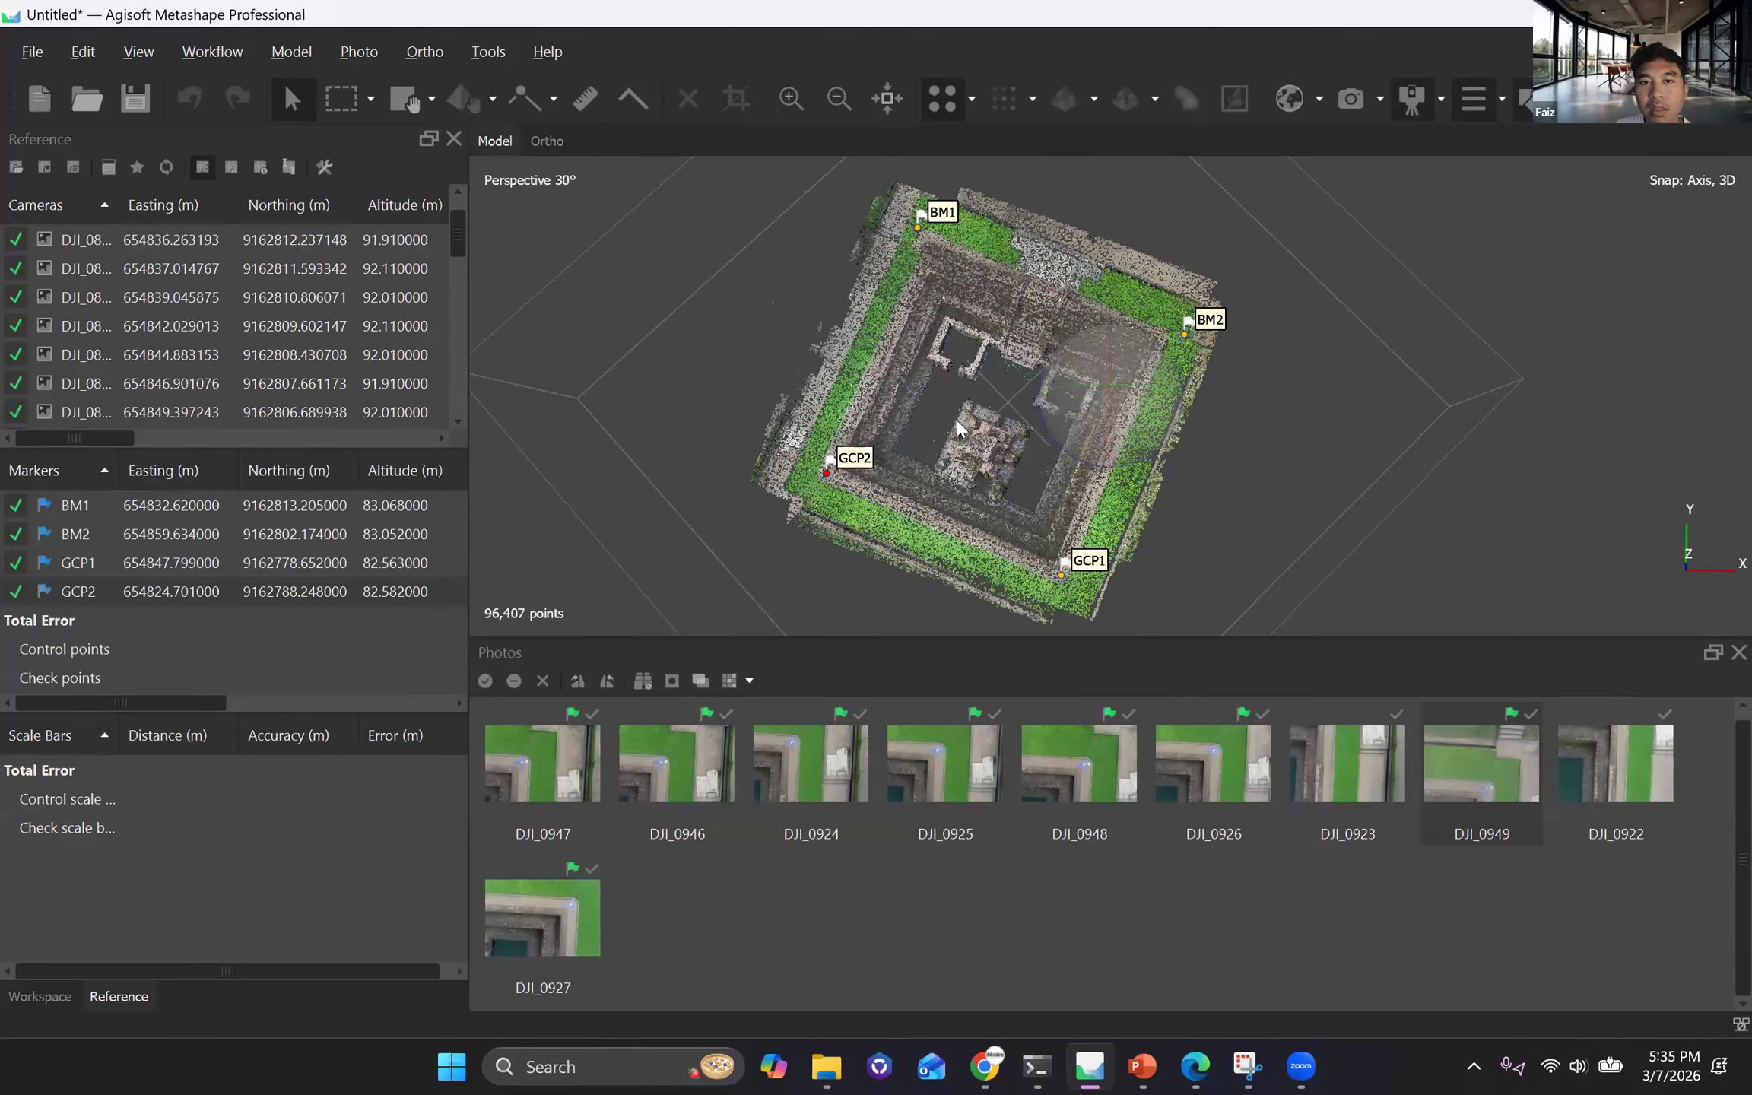
{"action": "left_click_drag", "start_coordinate": [670, 484], "coordinate": [993, 453]}
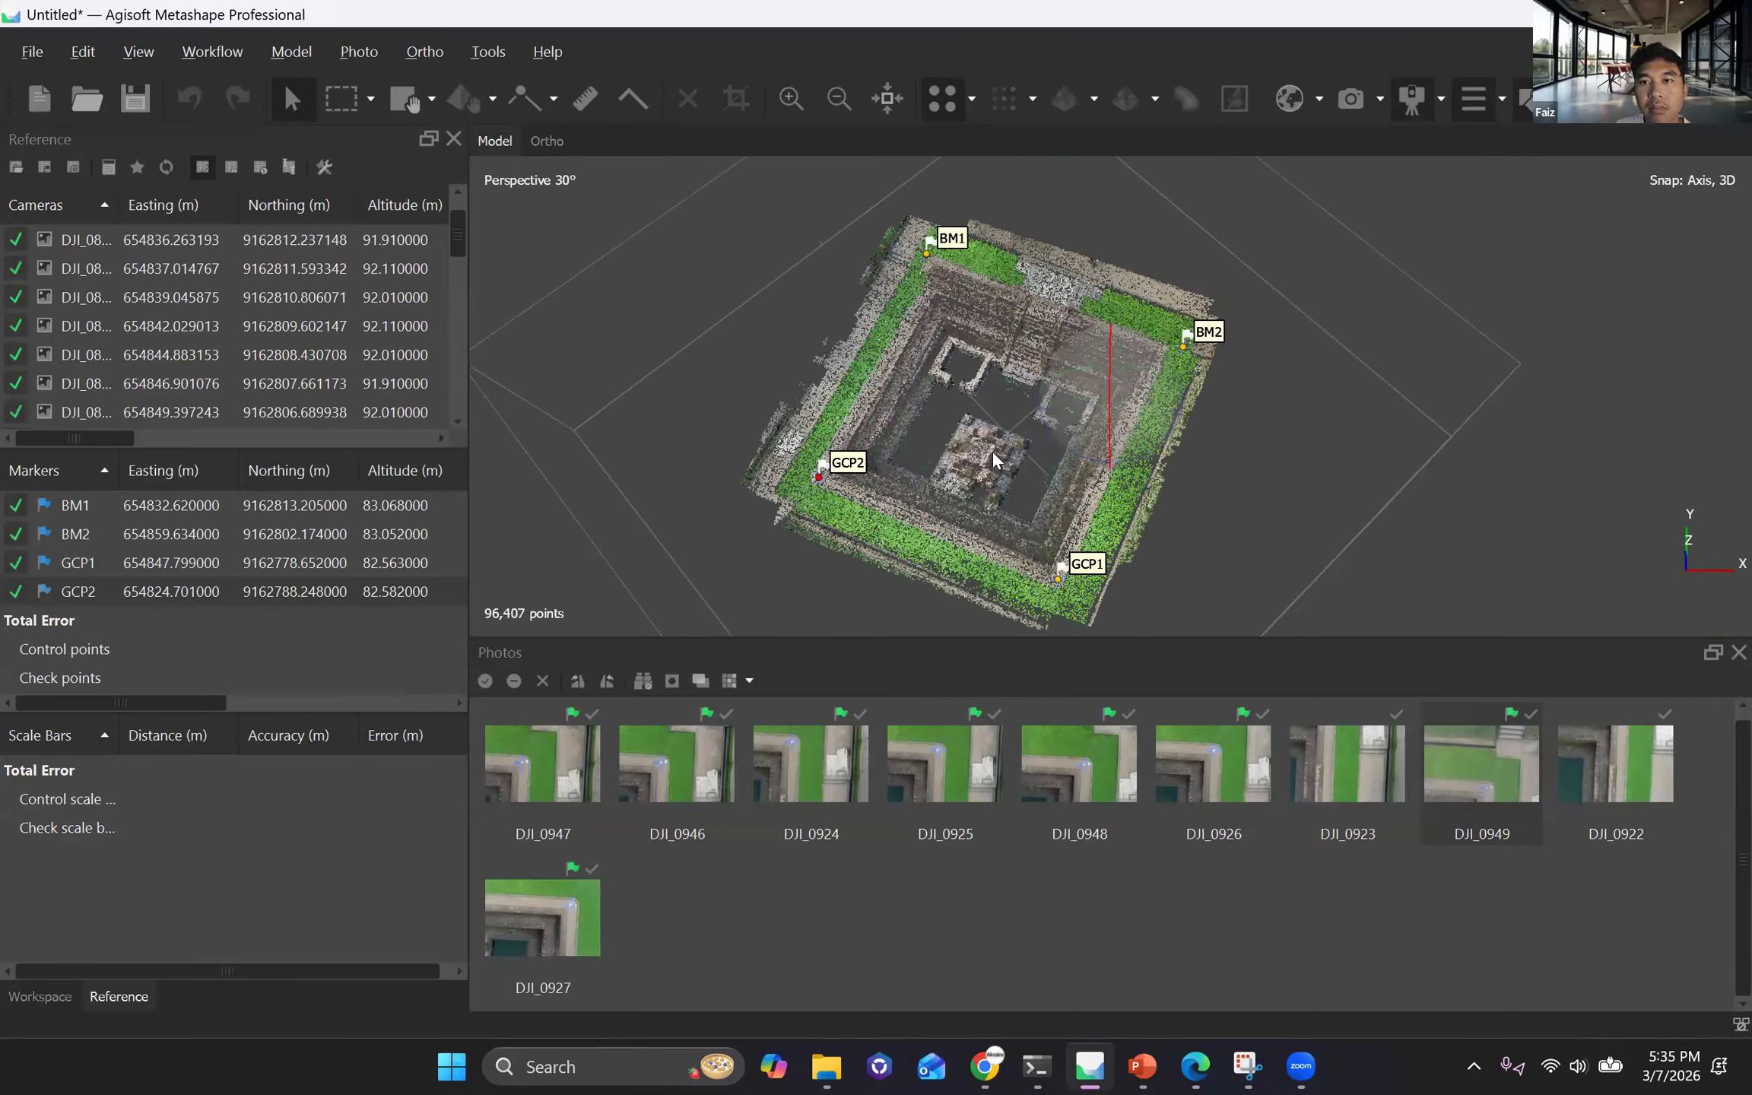
{"action": "left_click_drag", "start_coordinate": [1104, 361], "coordinate": [1105, 375]}
{"action": "scroll", "coordinate": [1105, 375], "scroll_direction": "up", "scroll_amount": 3}
{"action": "middle_click_drag", "start_coordinate": [652, 609], "coordinate": [974, 482]}
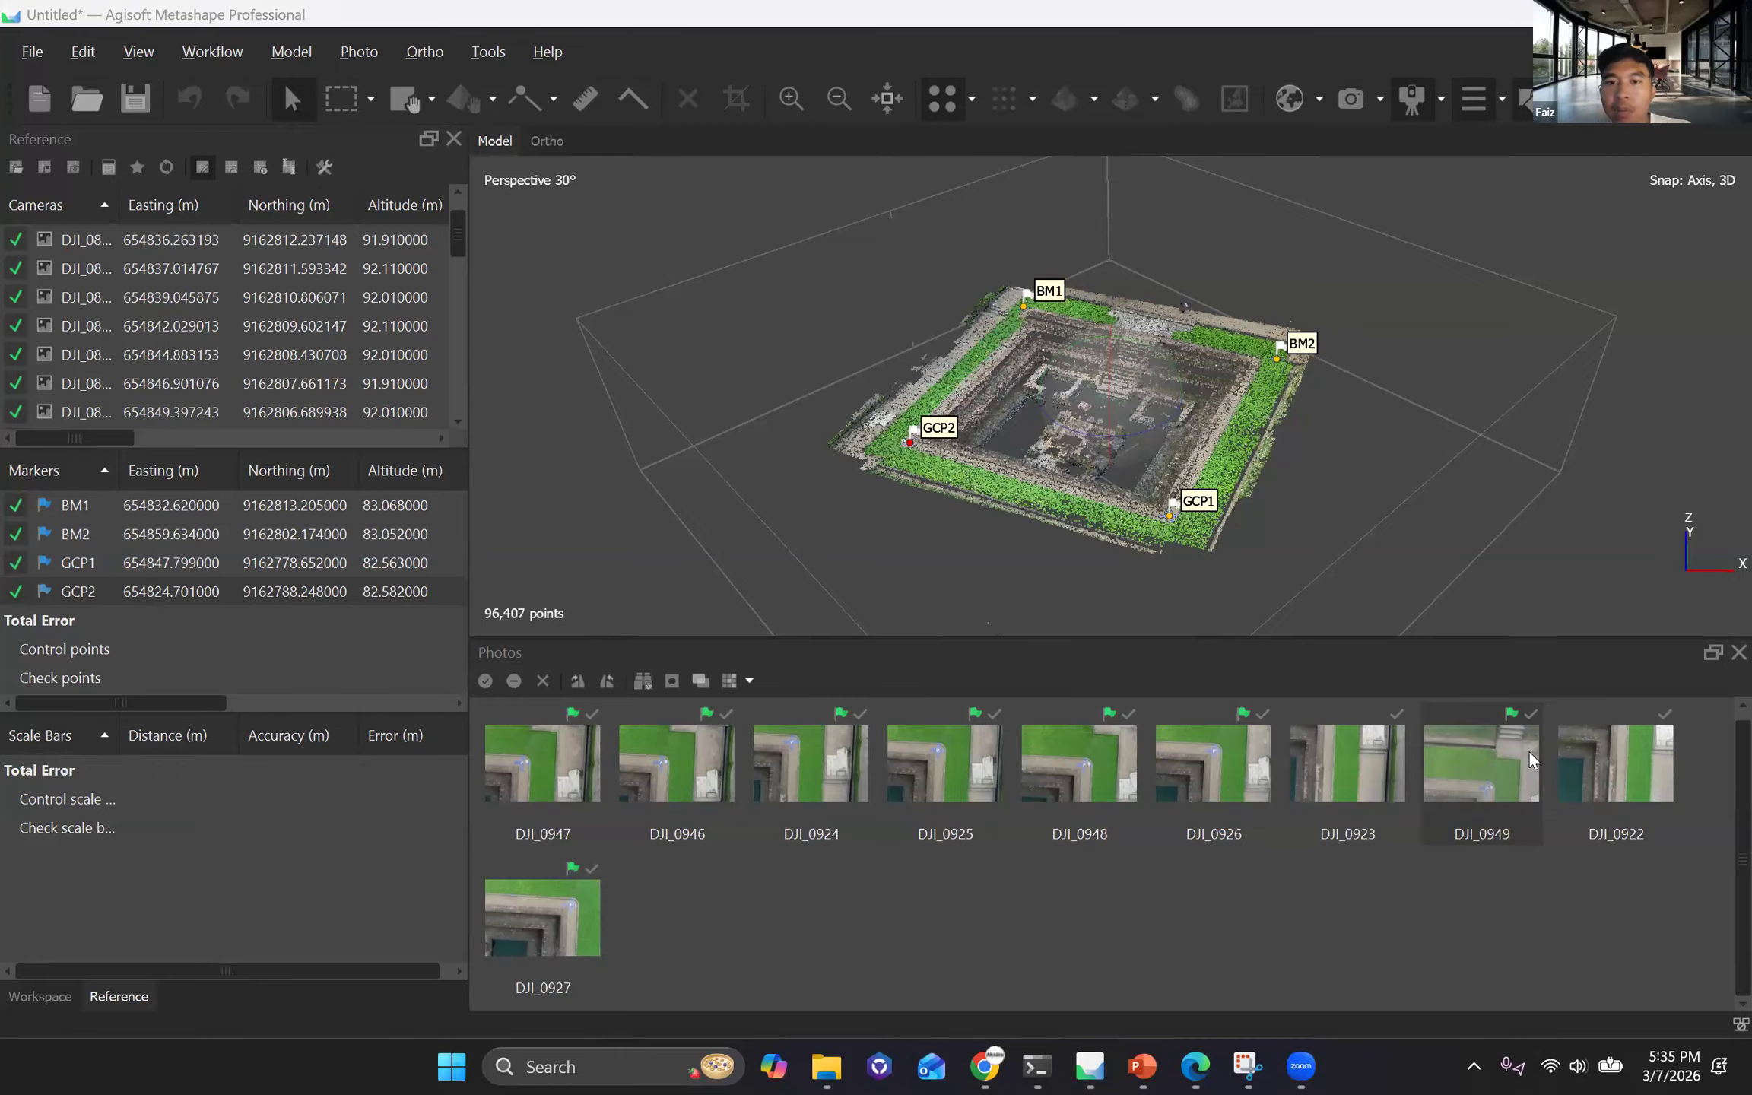
Check the GCP2 marker in photo DJI_0947 and the BM1 marker in DJI_0820 against their ground targets, and close the photo view.
{"action": "left_click", "coordinate": [563, 765]}
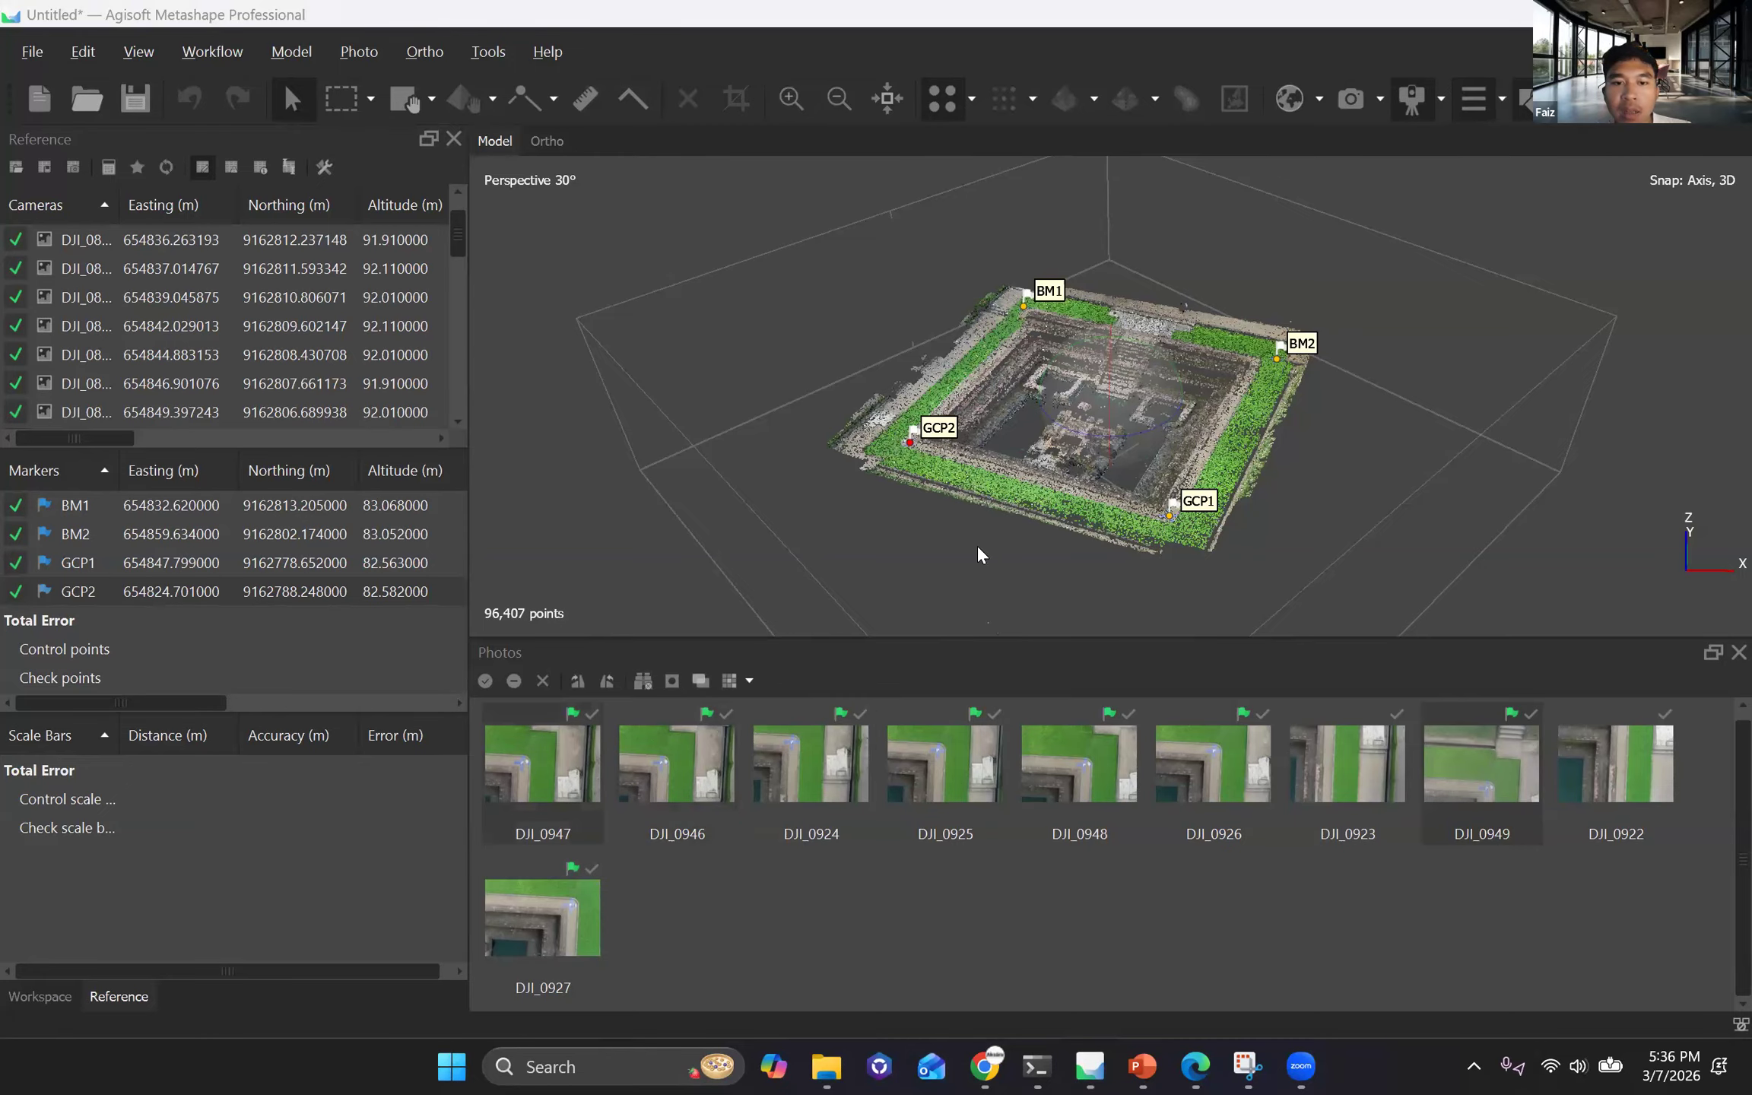
{"action": "double_click", "coordinate": [546, 717]}
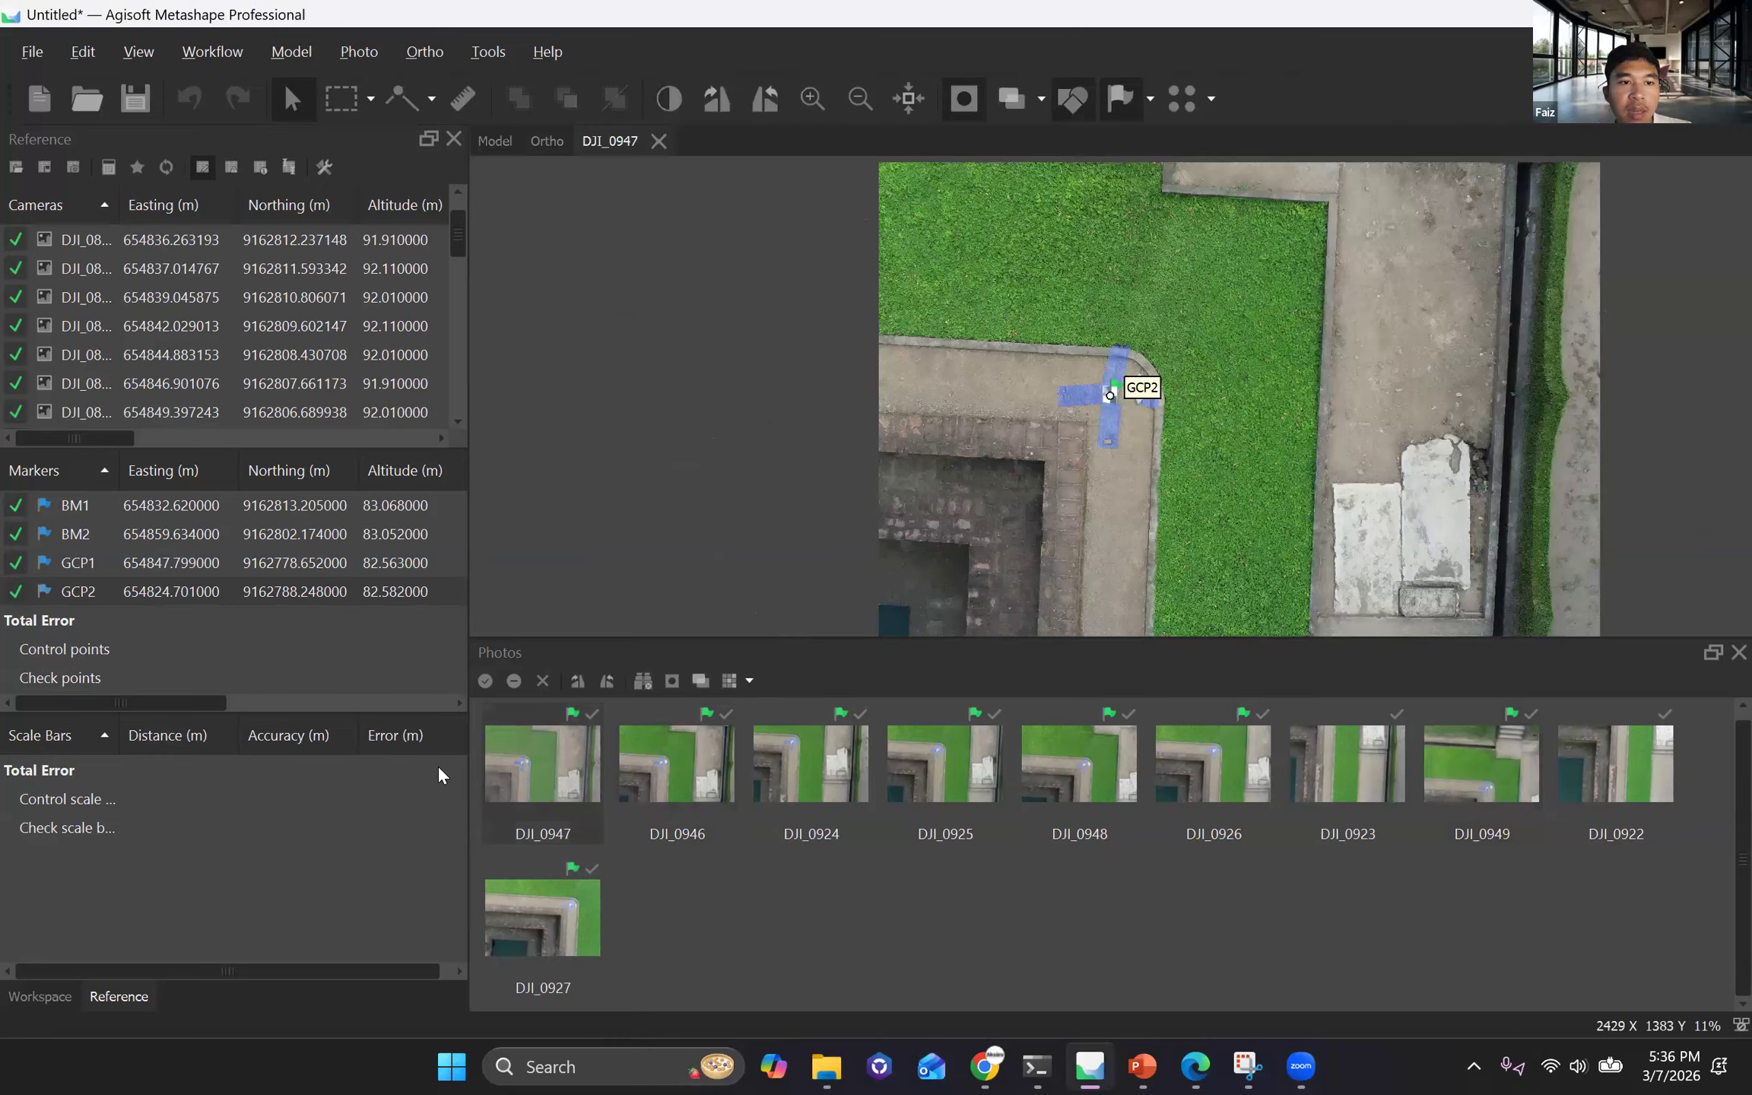
{"action": "scroll", "coordinate": [1107, 376], "scroll_direction": "up", "scroll_amount": 3}
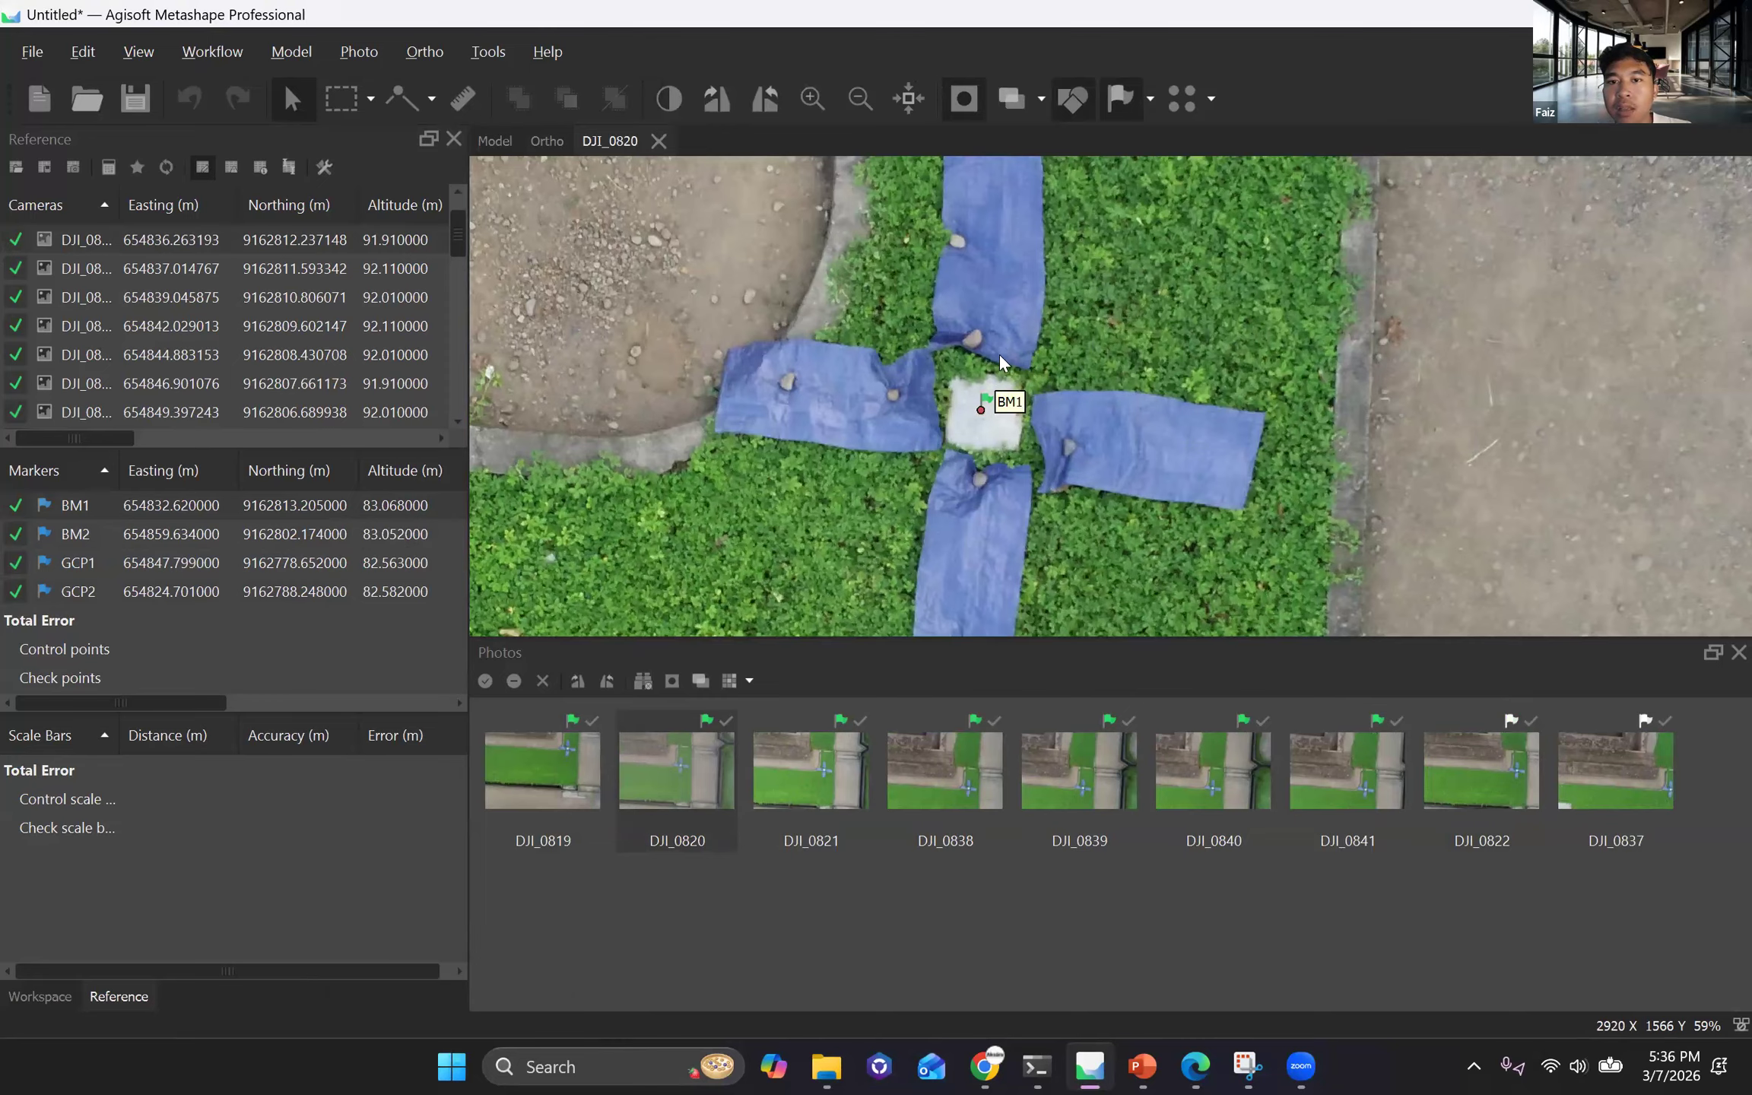
{"action": "scroll", "coordinate": [962, 408], "scroll_direction": "down", "scroll_amount": 3}
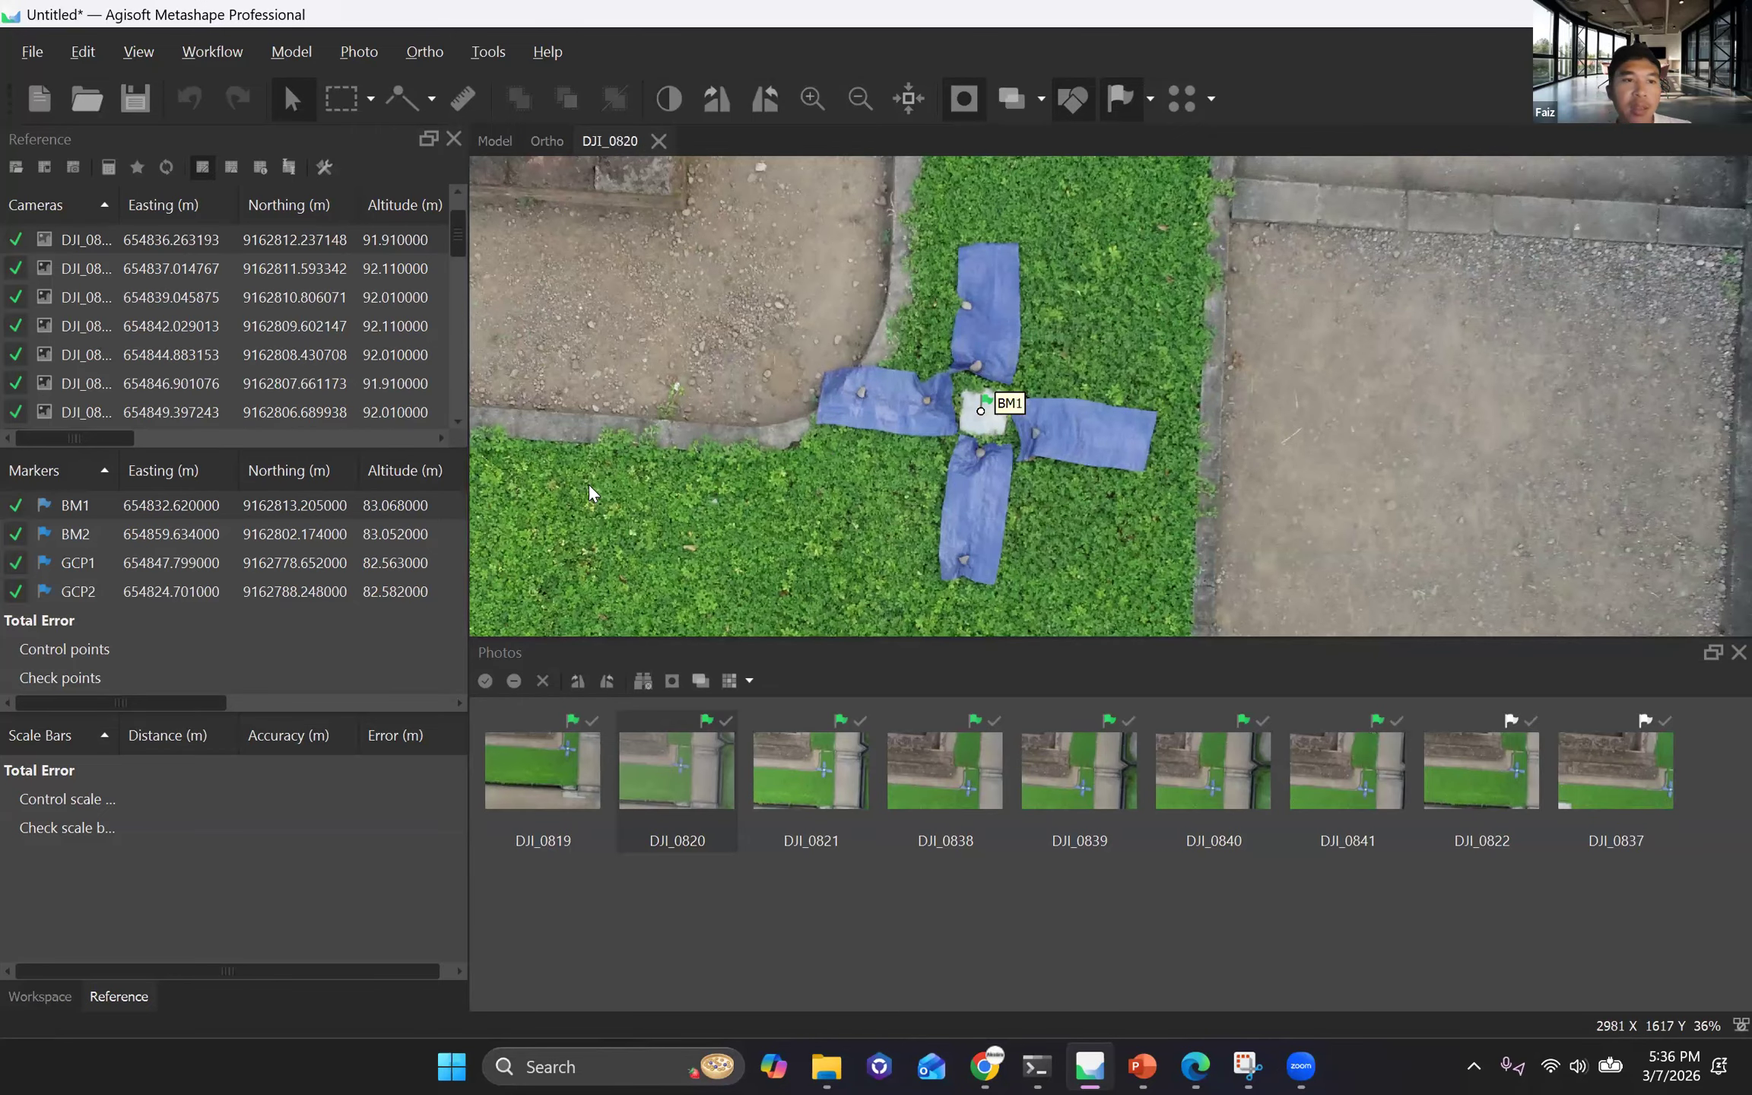
{"action": "scroll", "coordinate": [1008, 432], "scroll_direction": "up", "scroll_amount": 3}
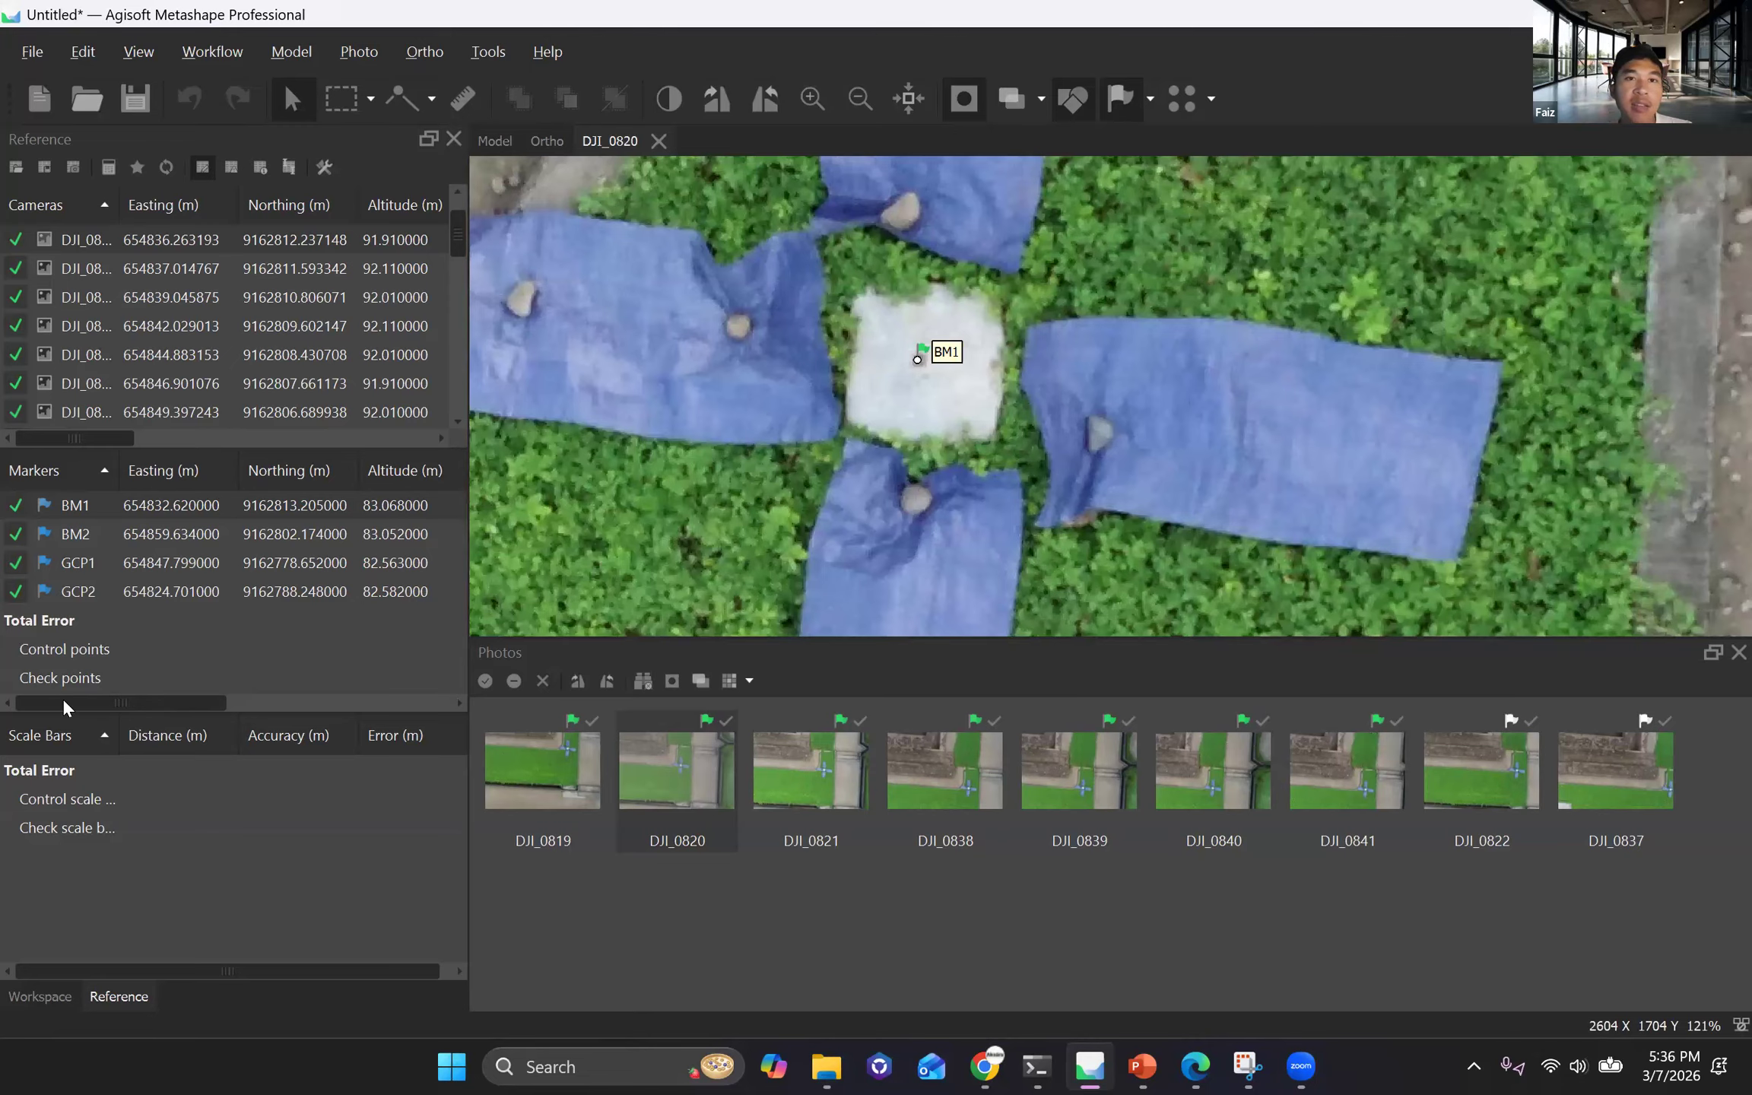
{"action": "left_click", "coordinate": [658, 140]}
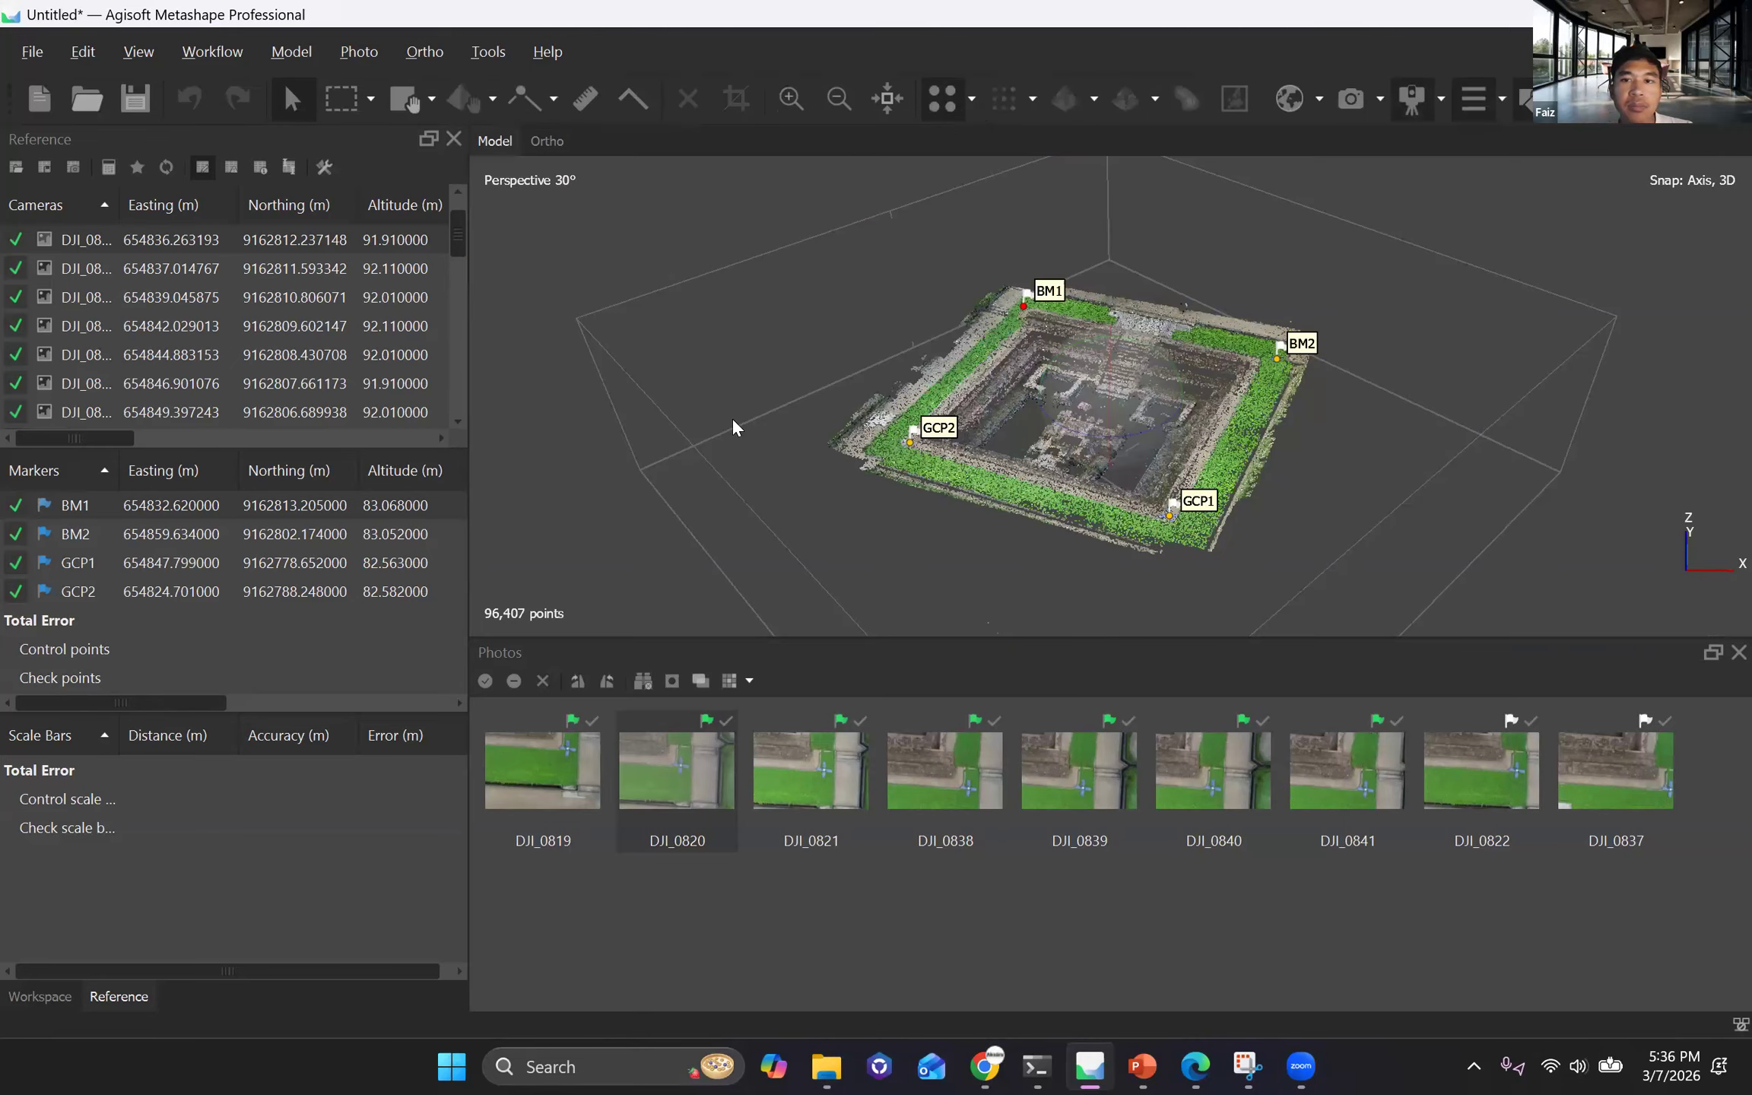
Examine the sparse tie point cloud from above and up close along its grass strip near GCP2 to judge point spacing.
{"action": "scroll", "coordinate": [1063, 450], "scroll_direction": "down", "scroll_amount": 2}
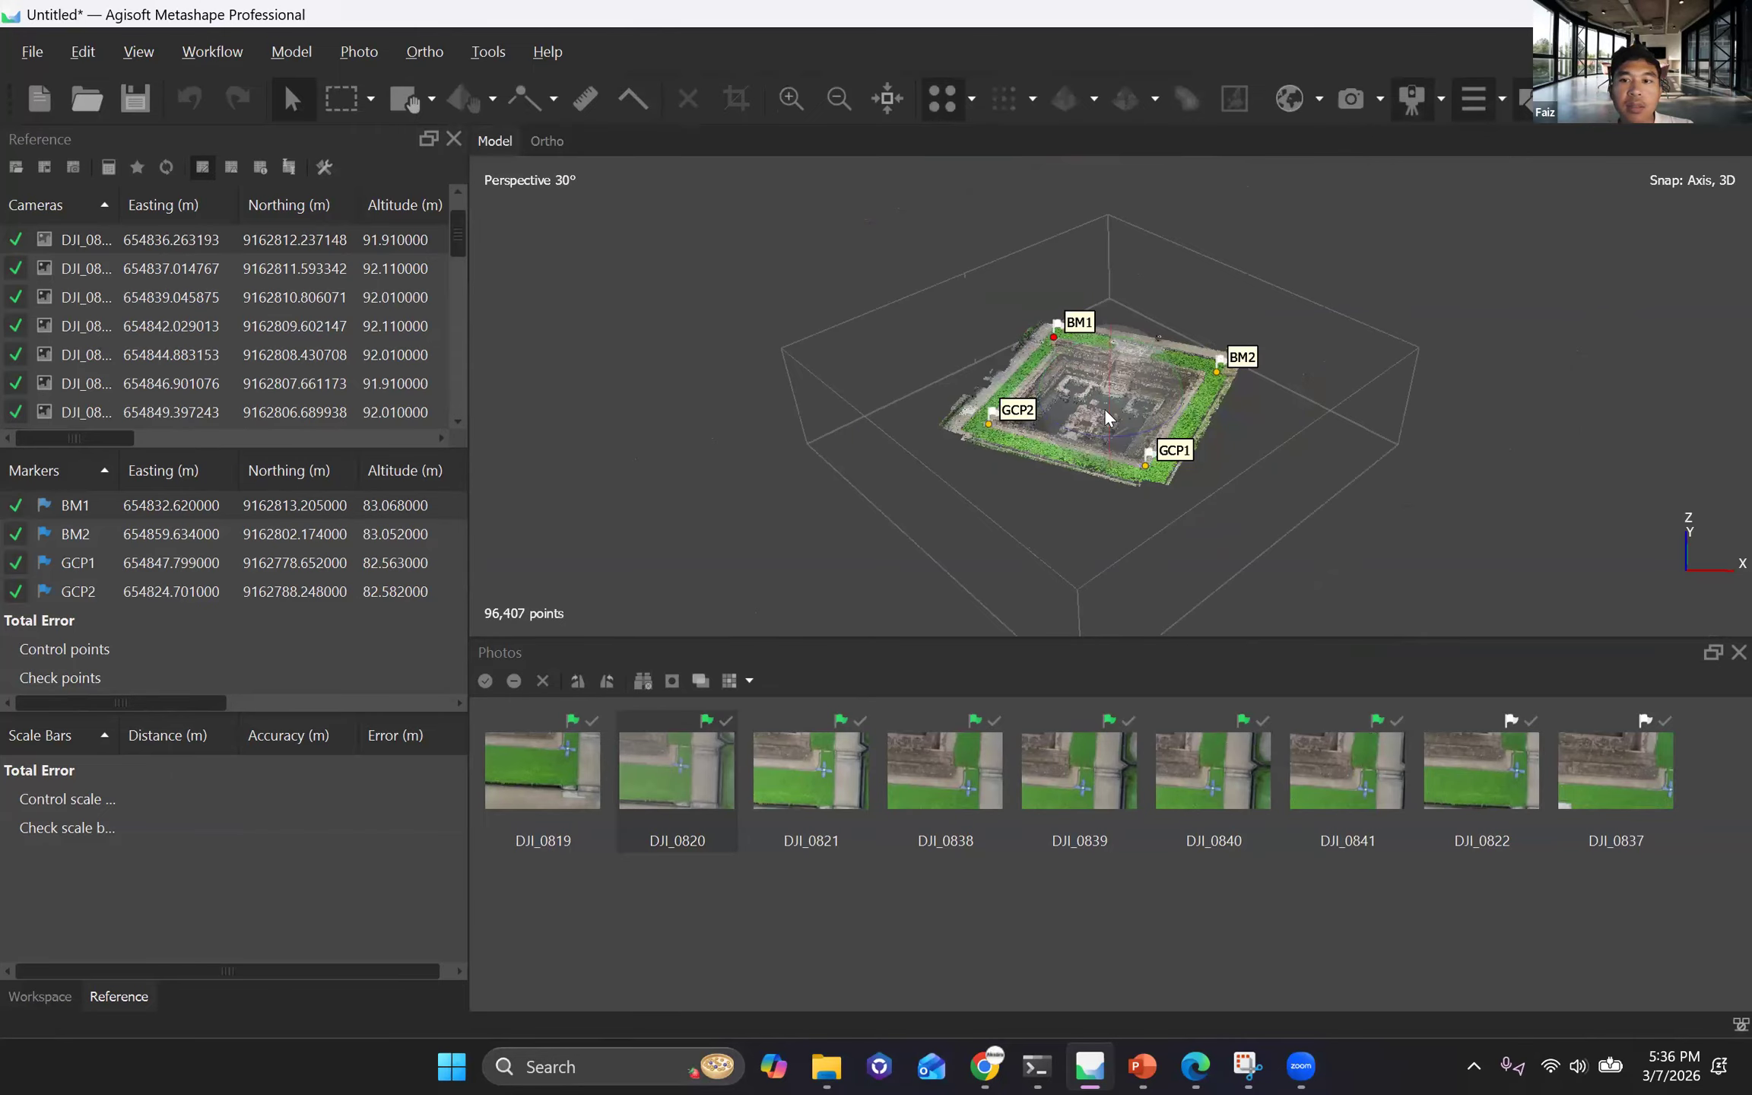
{"action": "scroll", "coordinate": [1109, 416], "scroll_direction": "up", "scroll_amount": 2}
{"action": "left_click_drag", "start_coordinate": [1112, 456], "coordinate": [859, 386]}
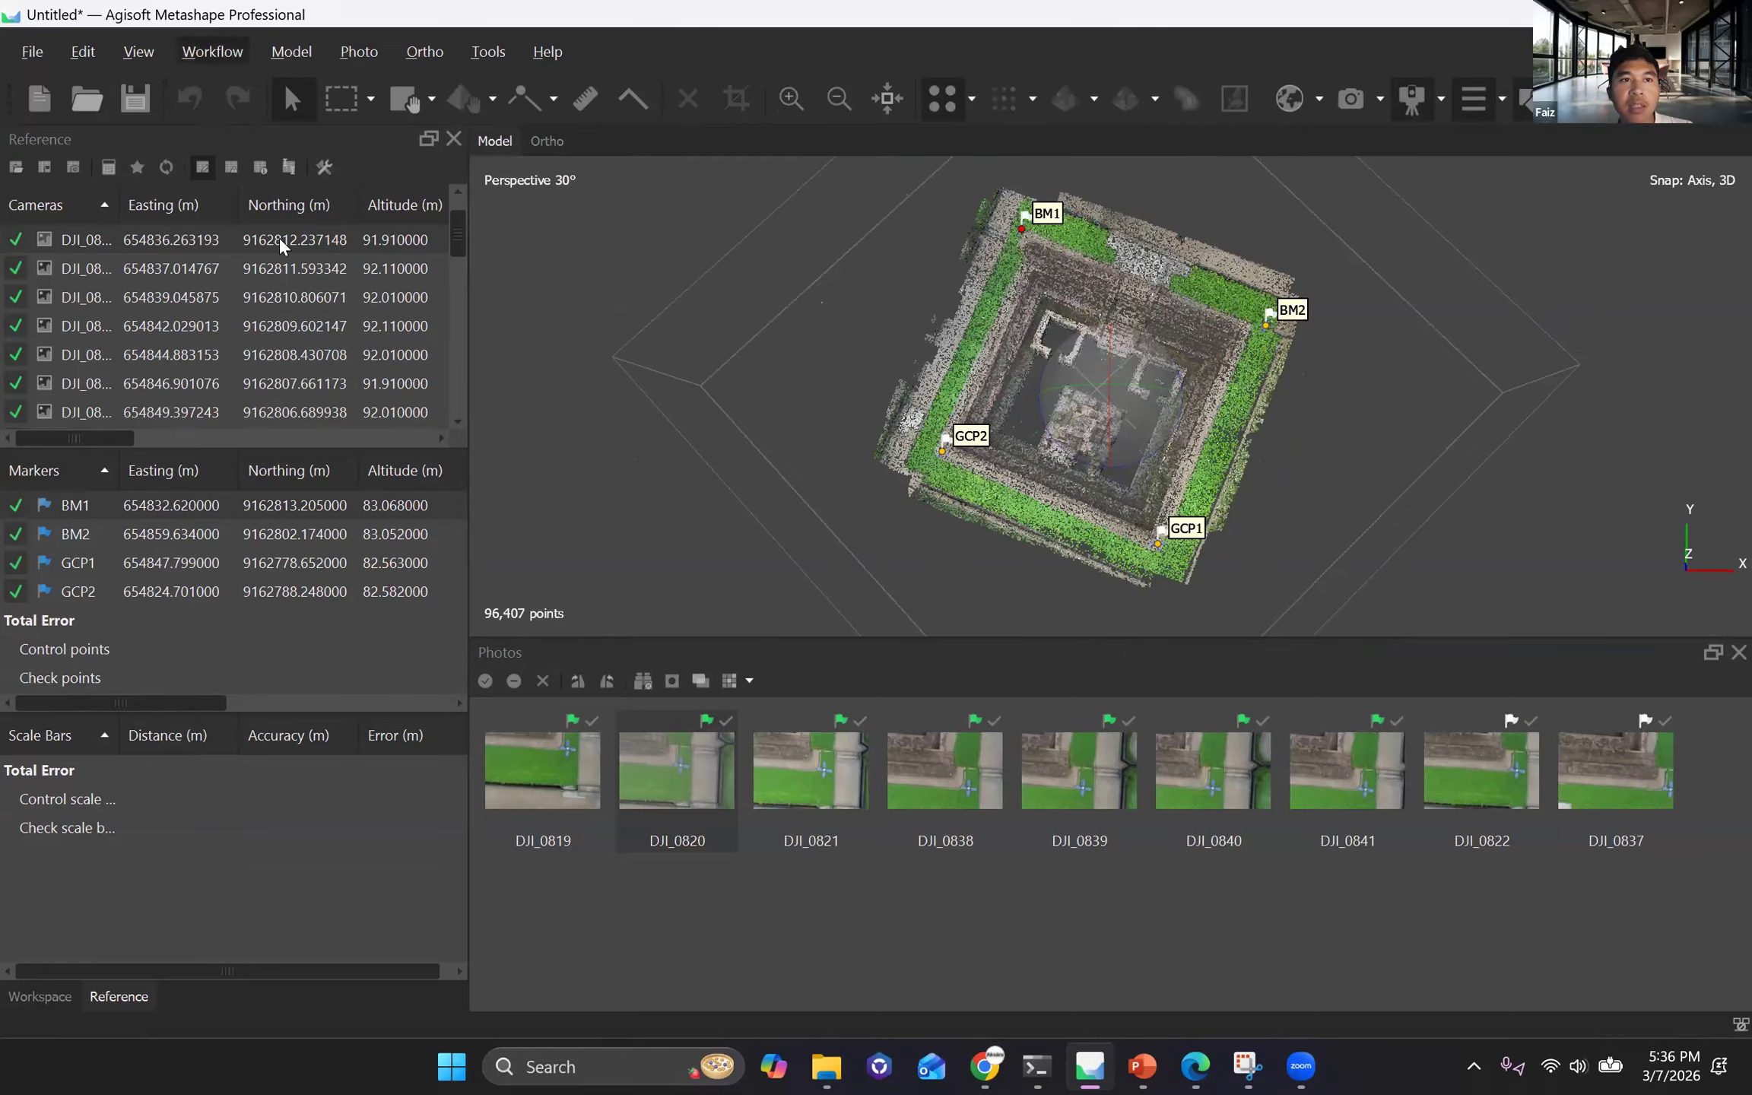
{"action": "key", "text": "alt+w"}
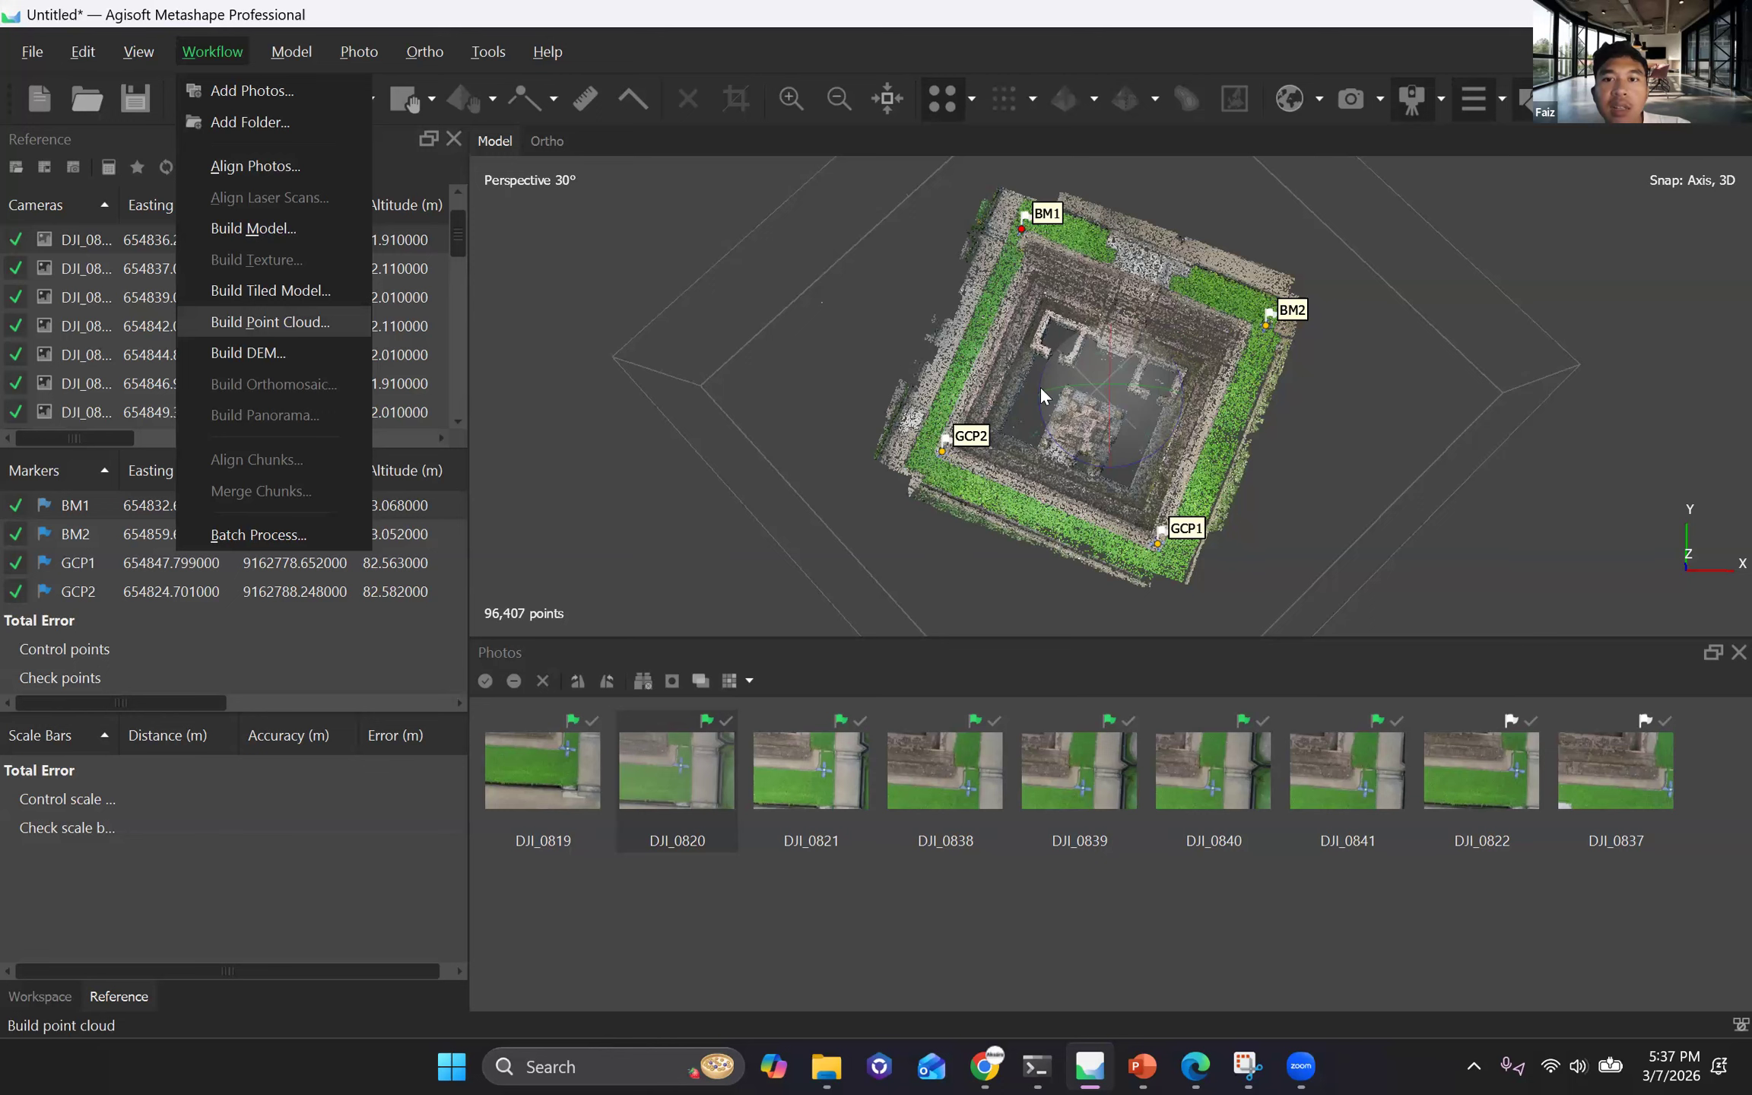
{"action": "left_click", "coordinate": [1030, 413]}
{"action": "scroll", "coordinate": [943, 354], "scroll_direction": "up", "scroll_amount": 1}
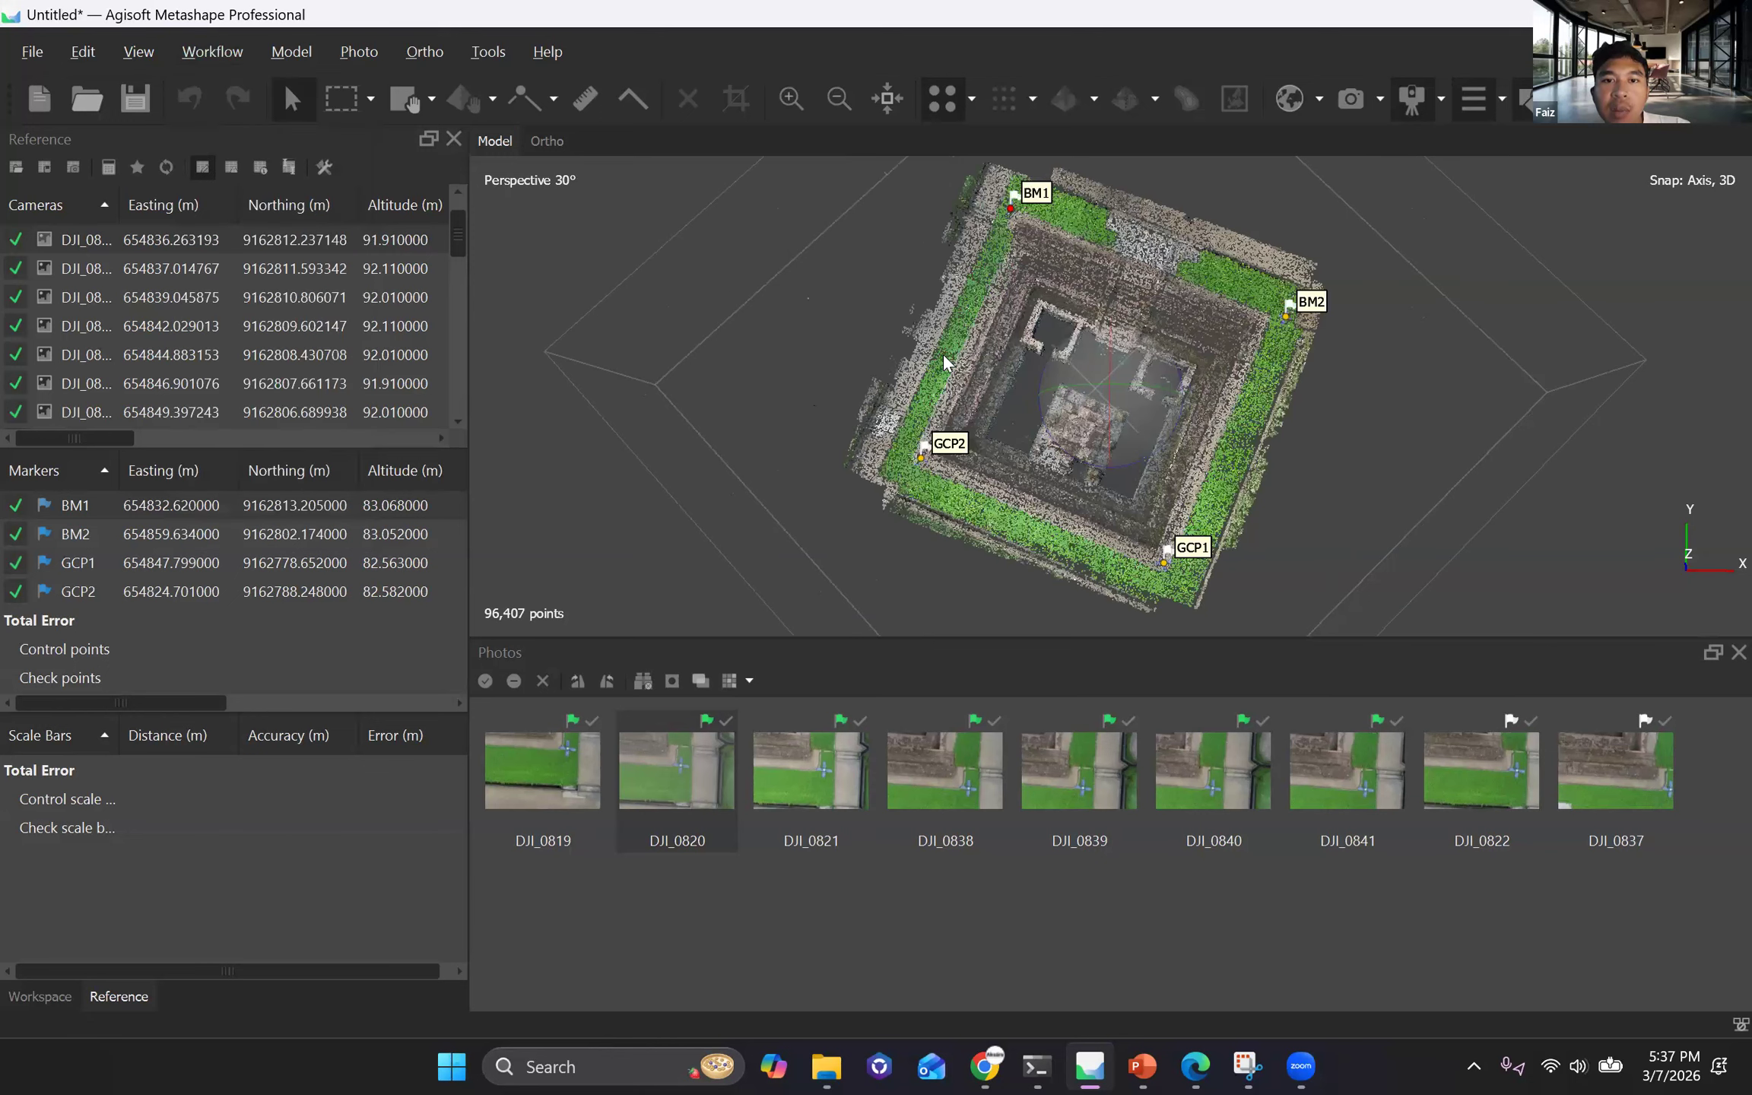
{"action": "scroll", "coordinate": [871, 396], "scroll_direction": "up", "scroll_amount": 3}
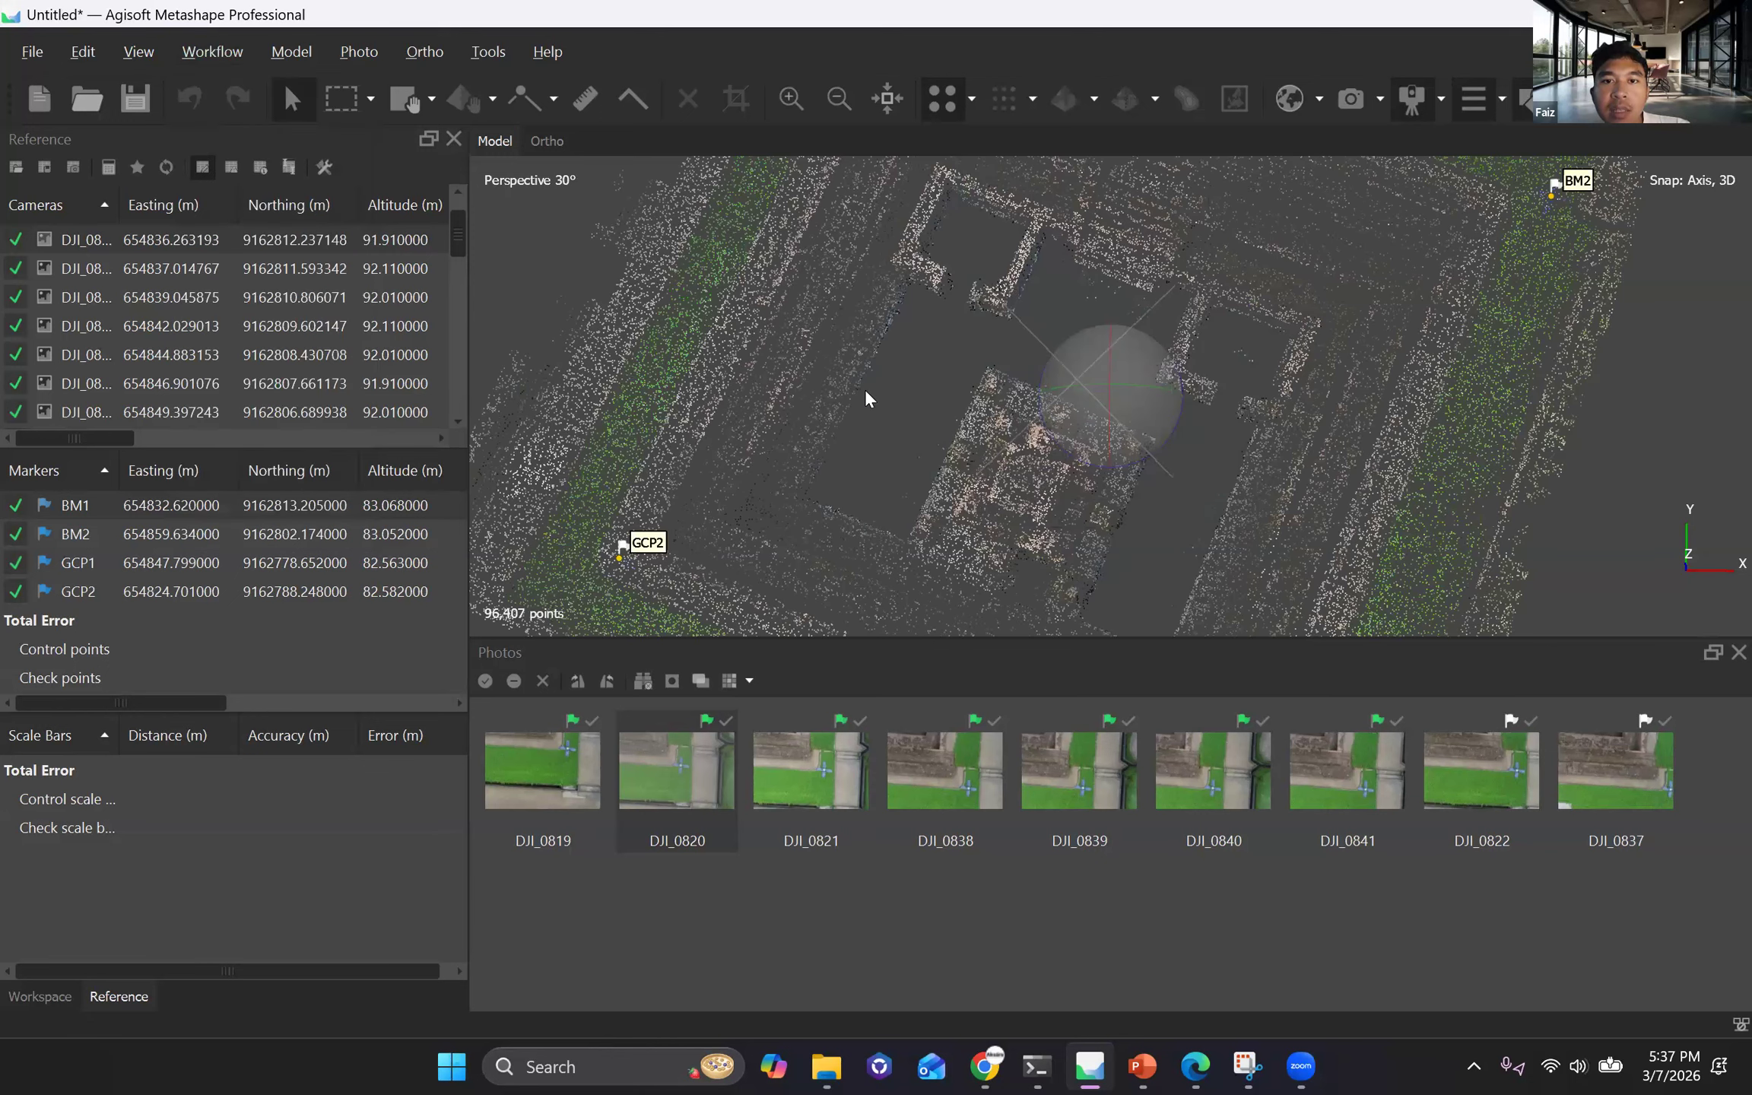
{"action": "double_click", "coordinate": [865, 401]}
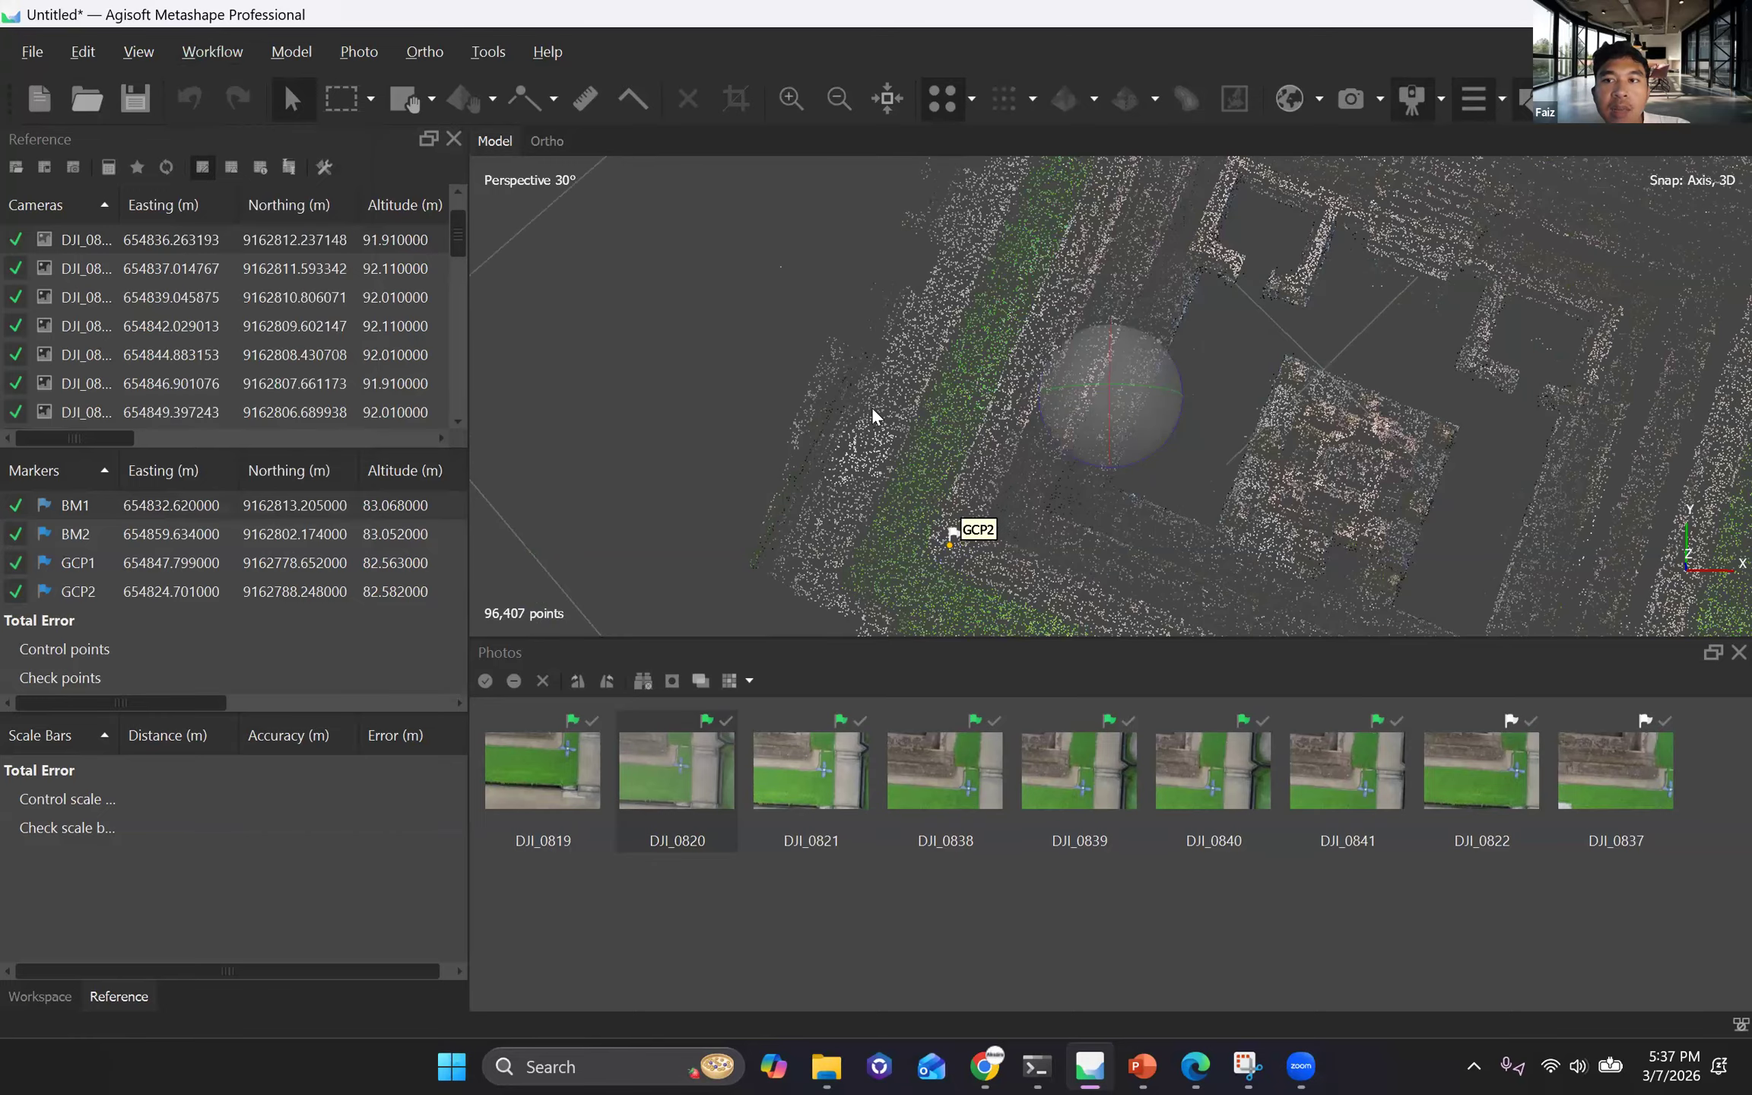
{"action": "scroll", "coordinate": [872, 407], "scroll_direction": "up", "scroll_amount": 5}
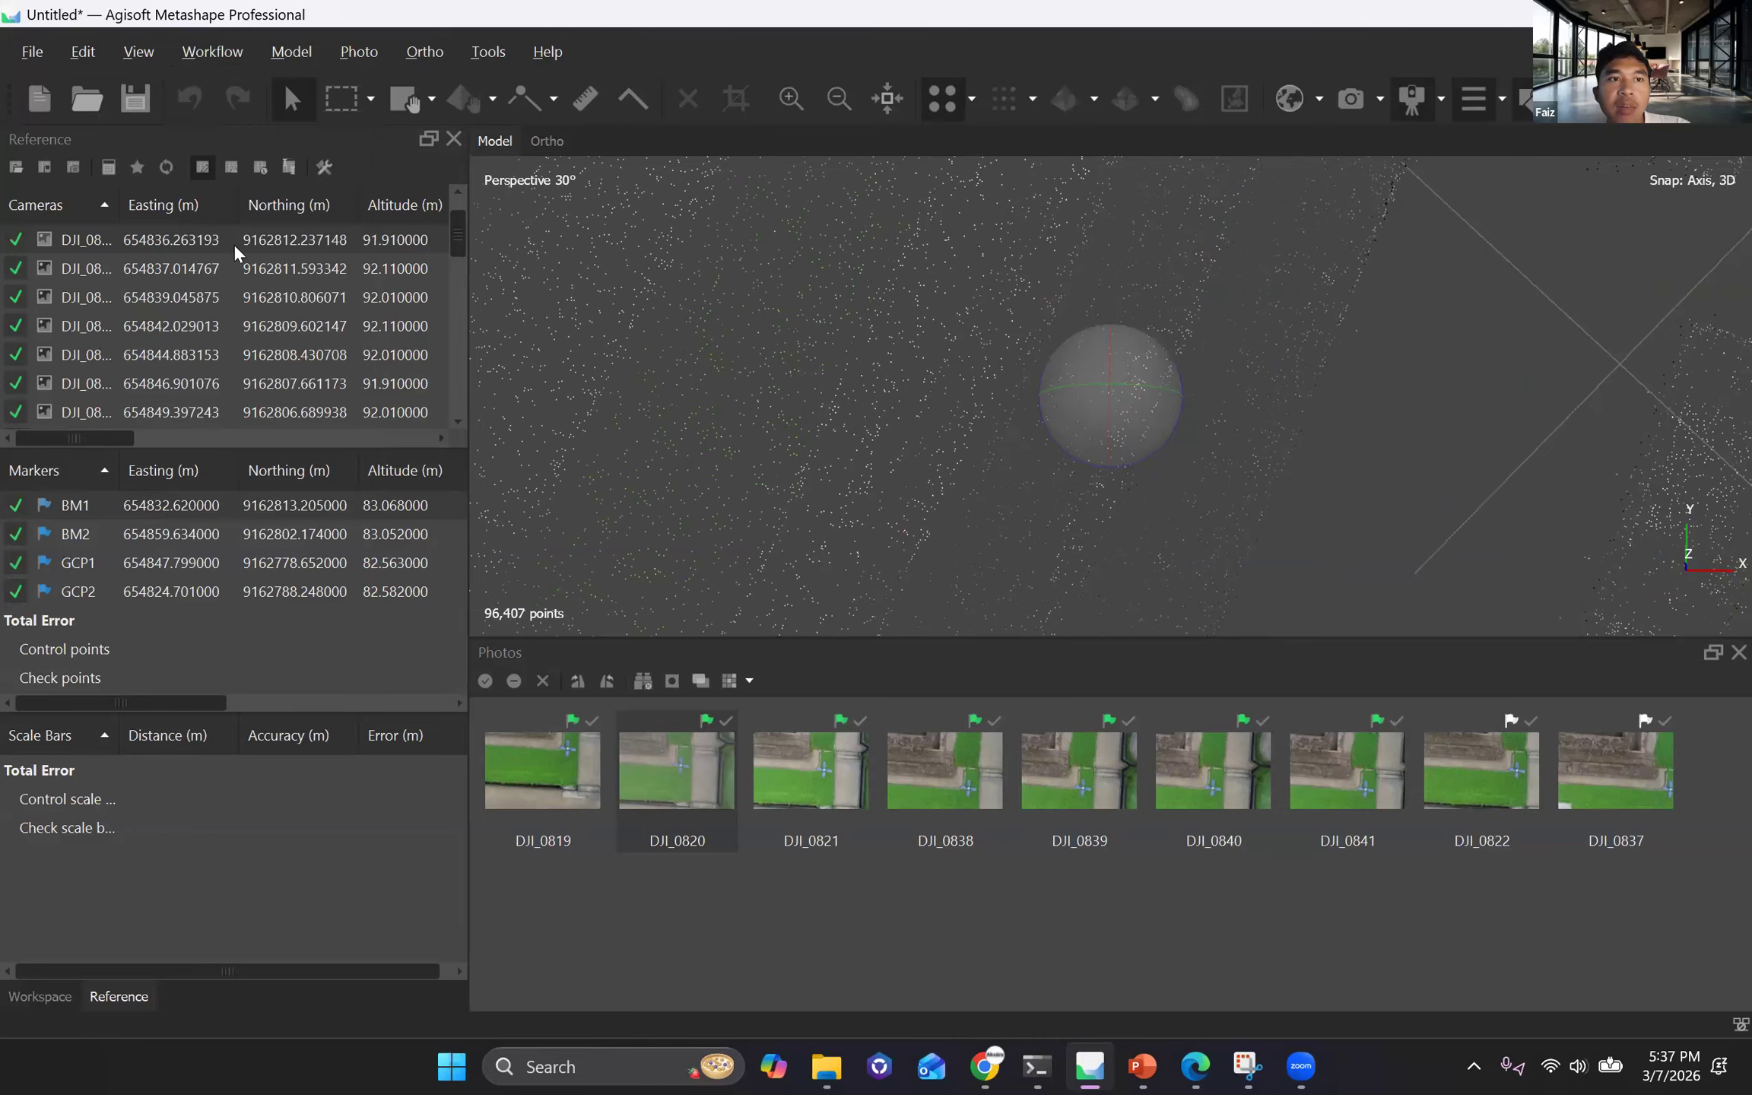
{"action": "scroll", "coordinate": [905, 494], "scroll_direction": "down", "scroll_amount": 2}
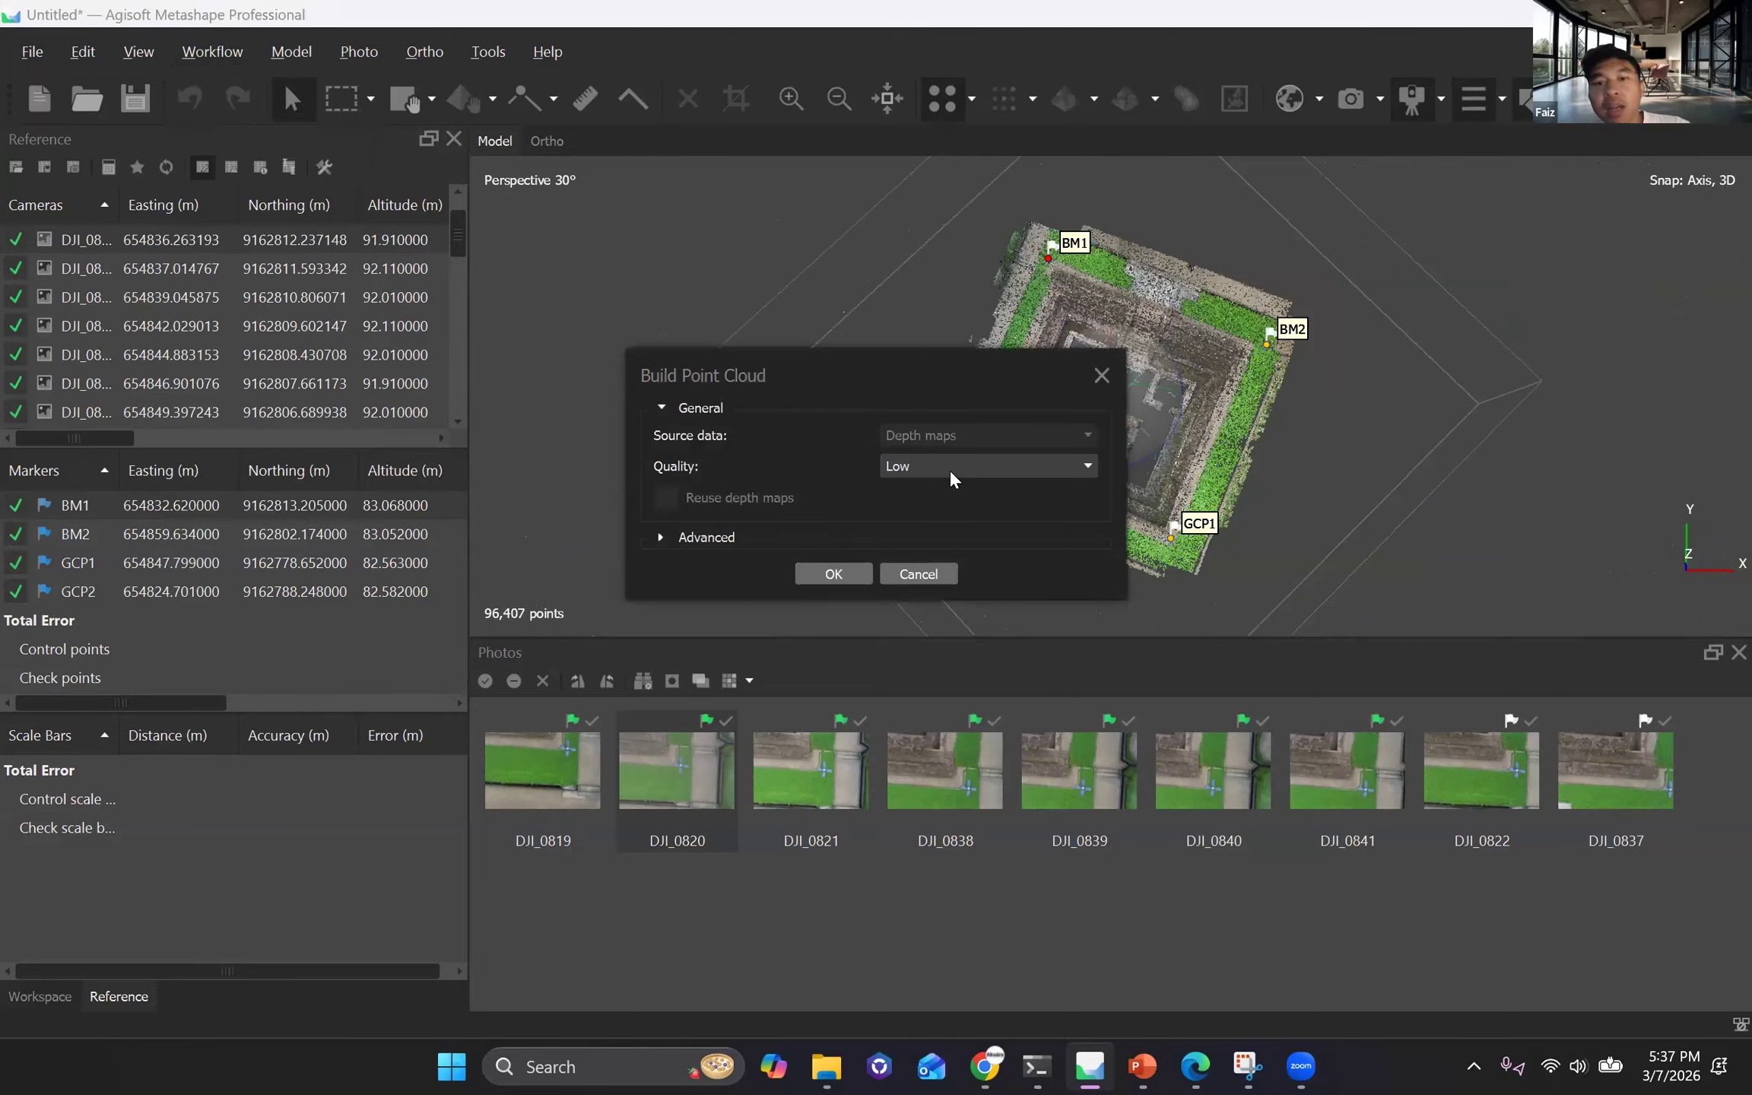
Review the quality options and build the point cloud from depth maps at Low quality.
{"action": "left_click", "coordinate": [953, 466]}
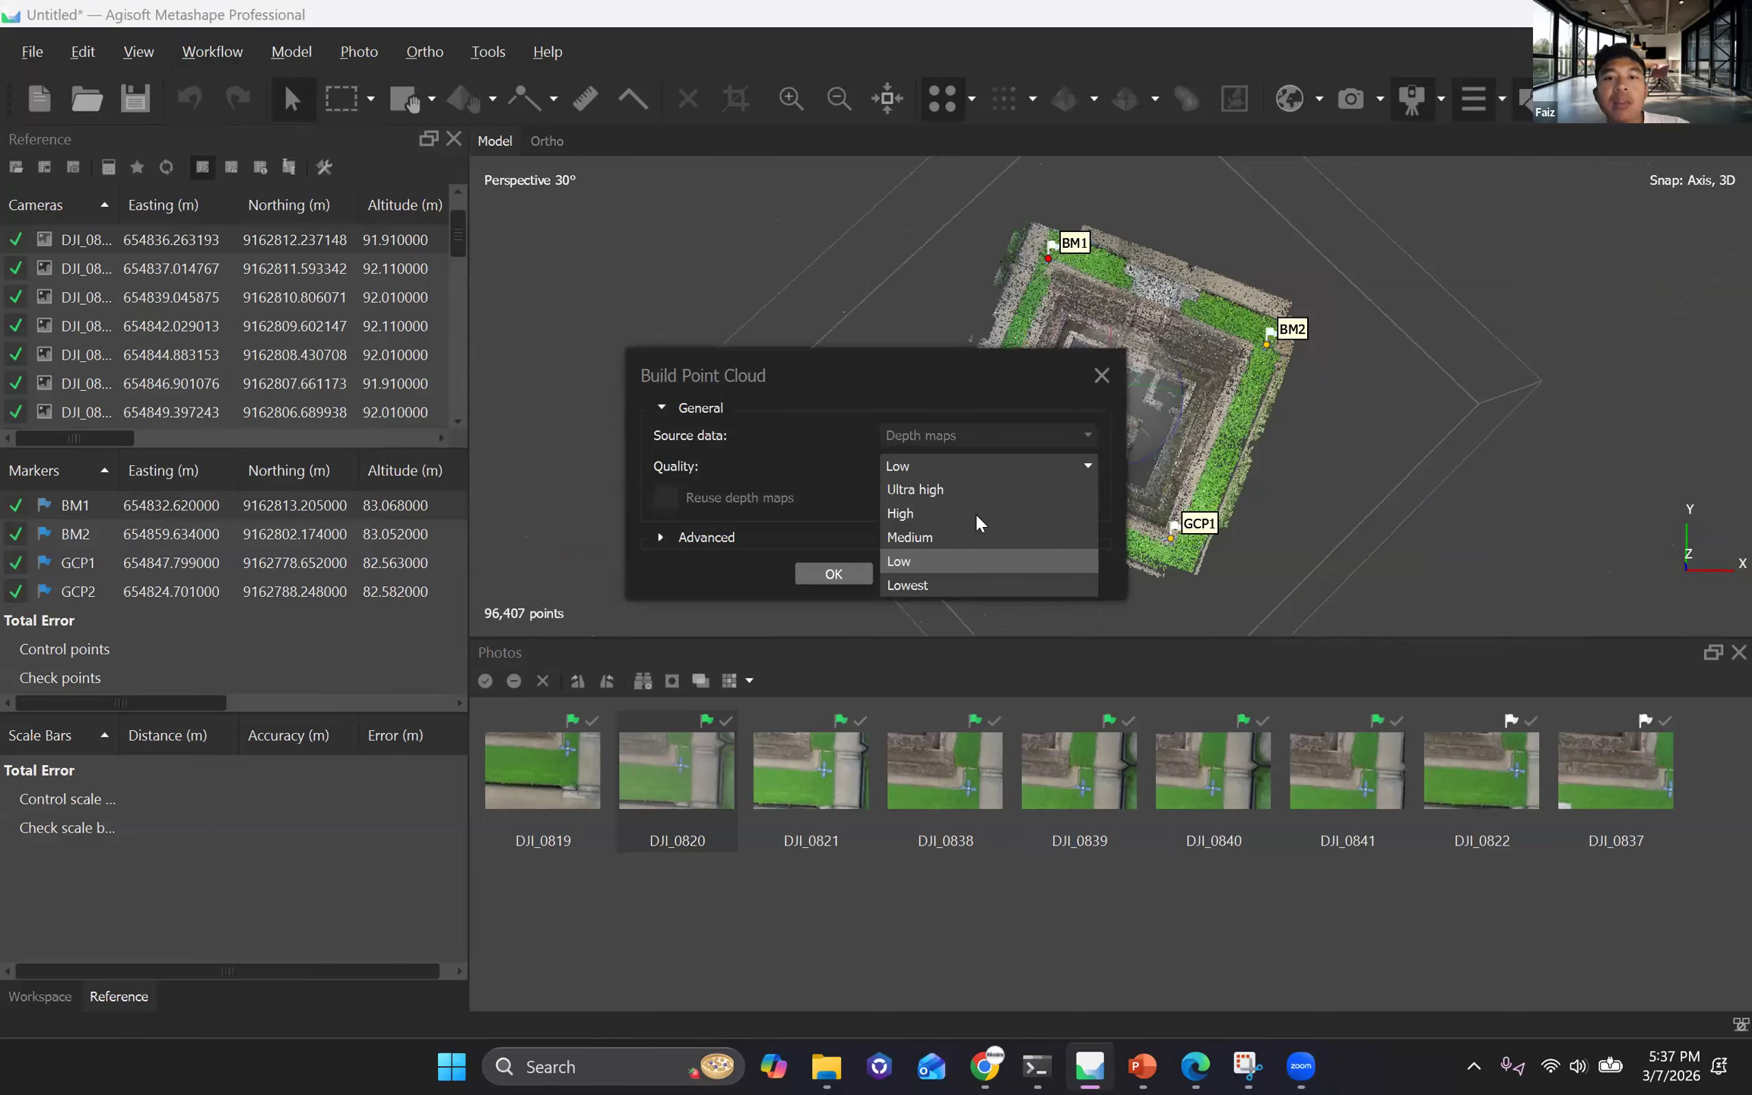
{"action": "left_click", "coordinate": [956, 467]}
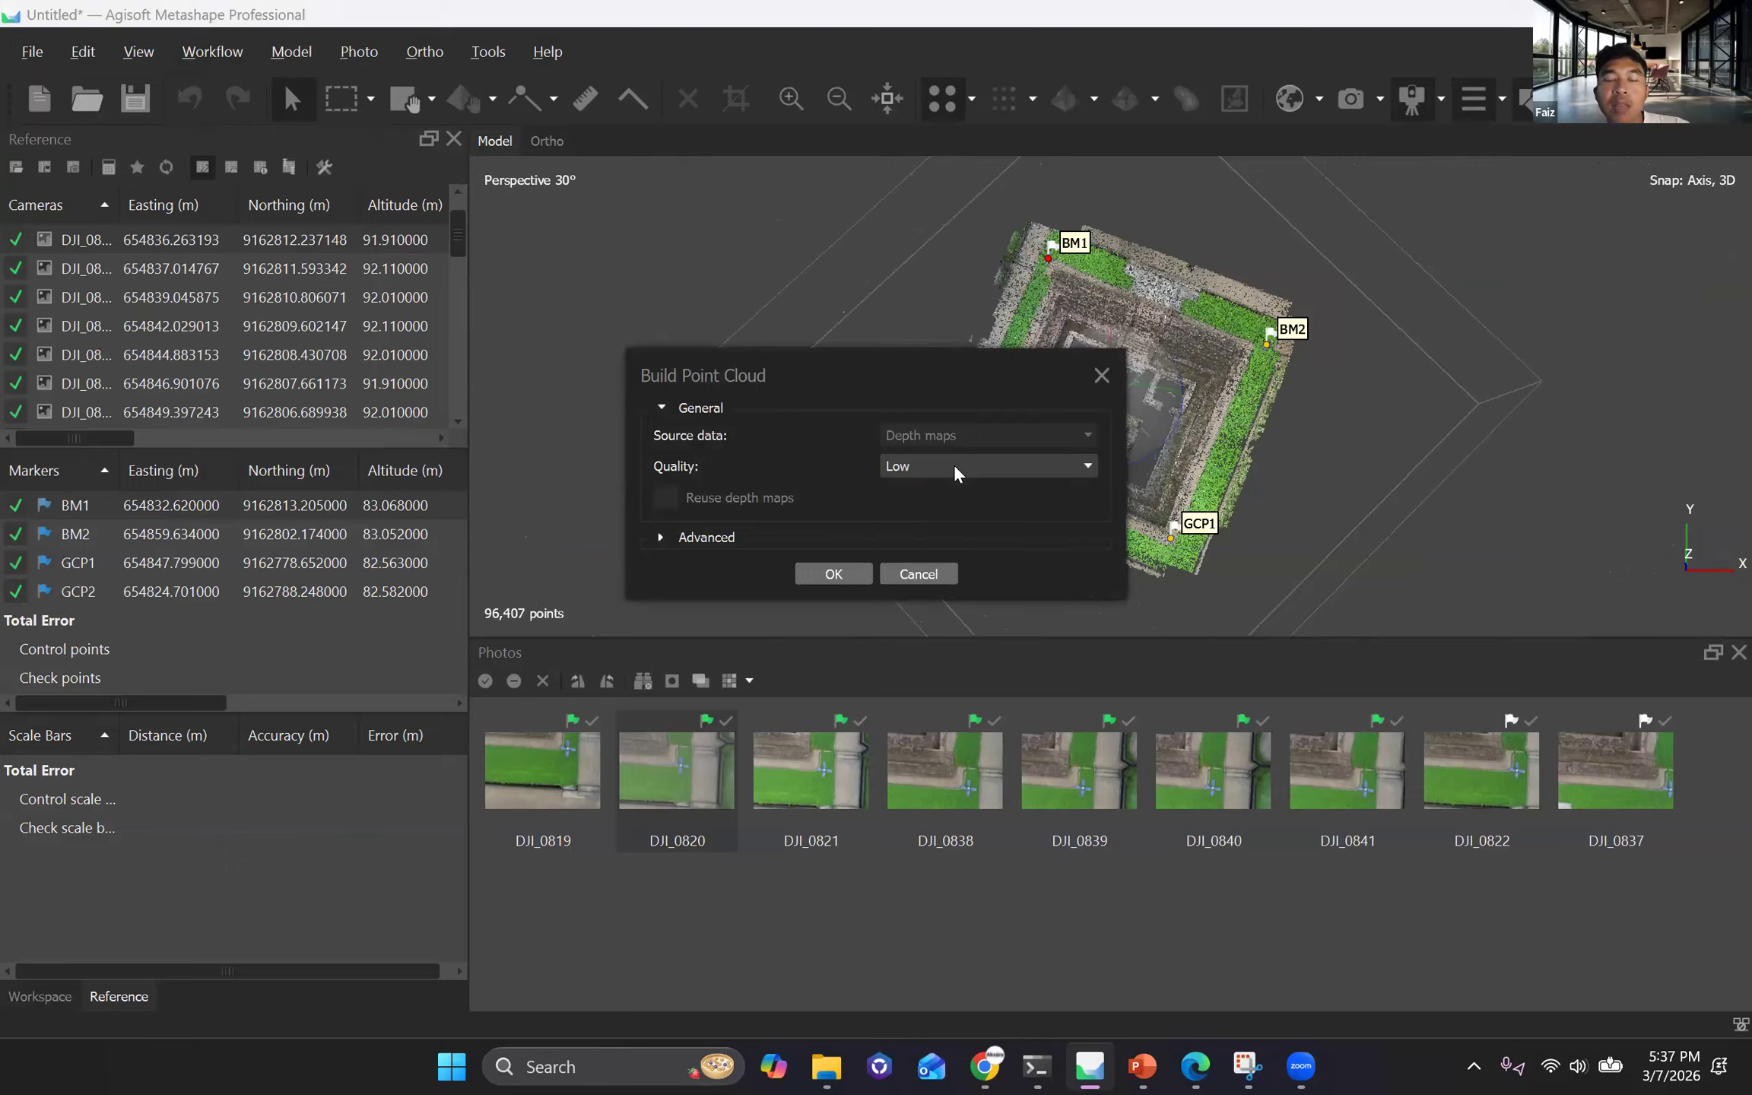
{"action": "left_click", "coordinate": [954, 467]}
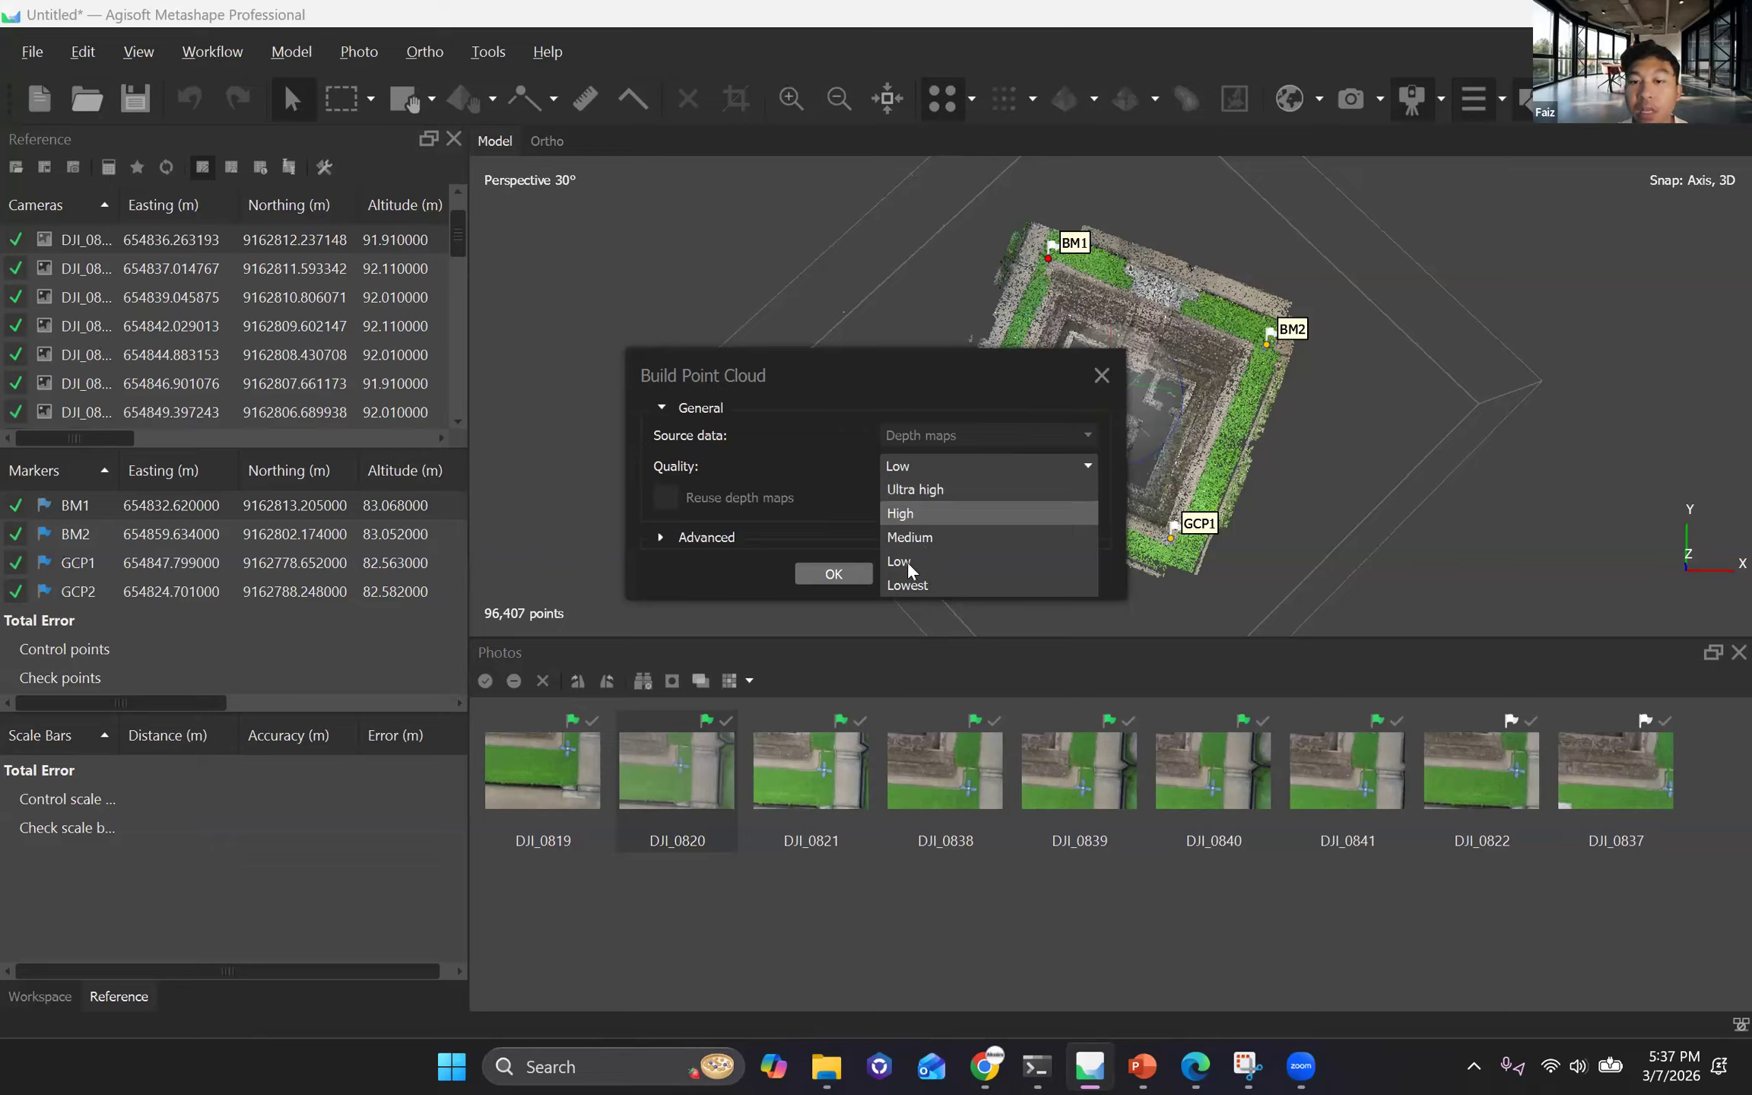
{"action": "left_click", "coordinate": [1005, 467]}
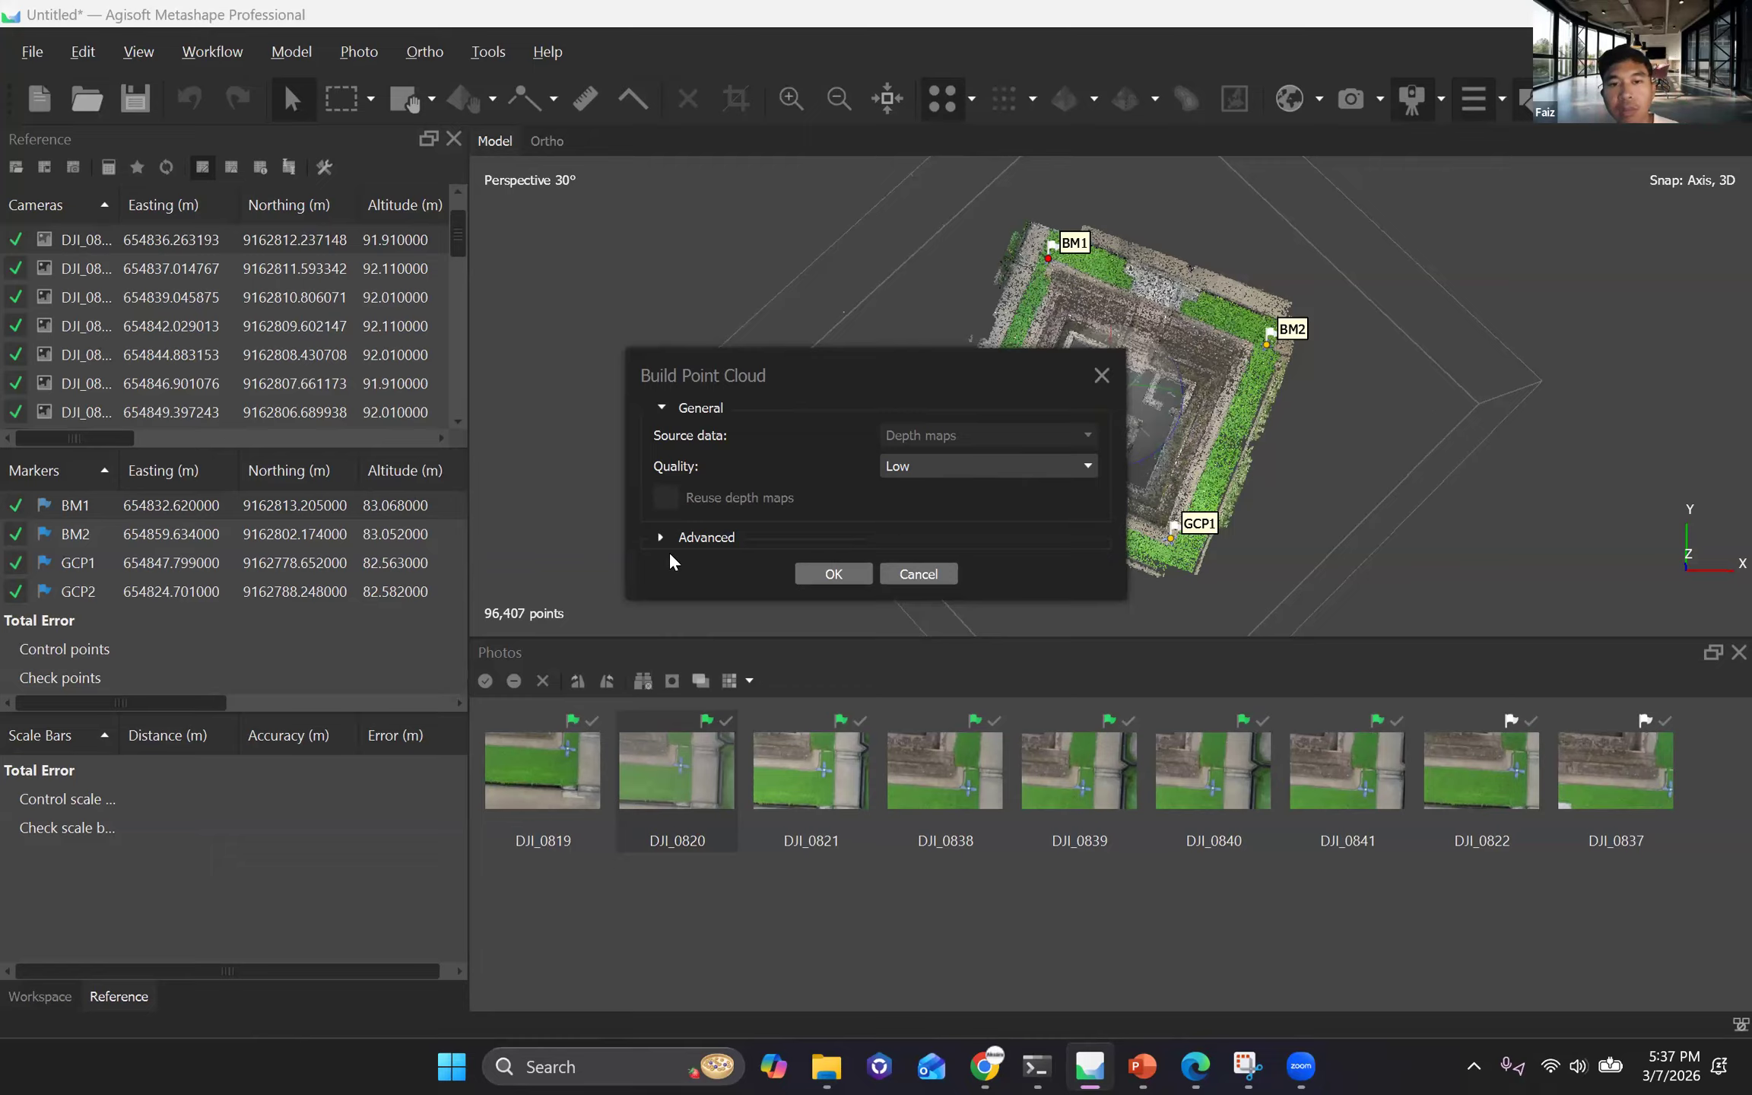
{"action": "left_click", "coordinate": [985, 466]}
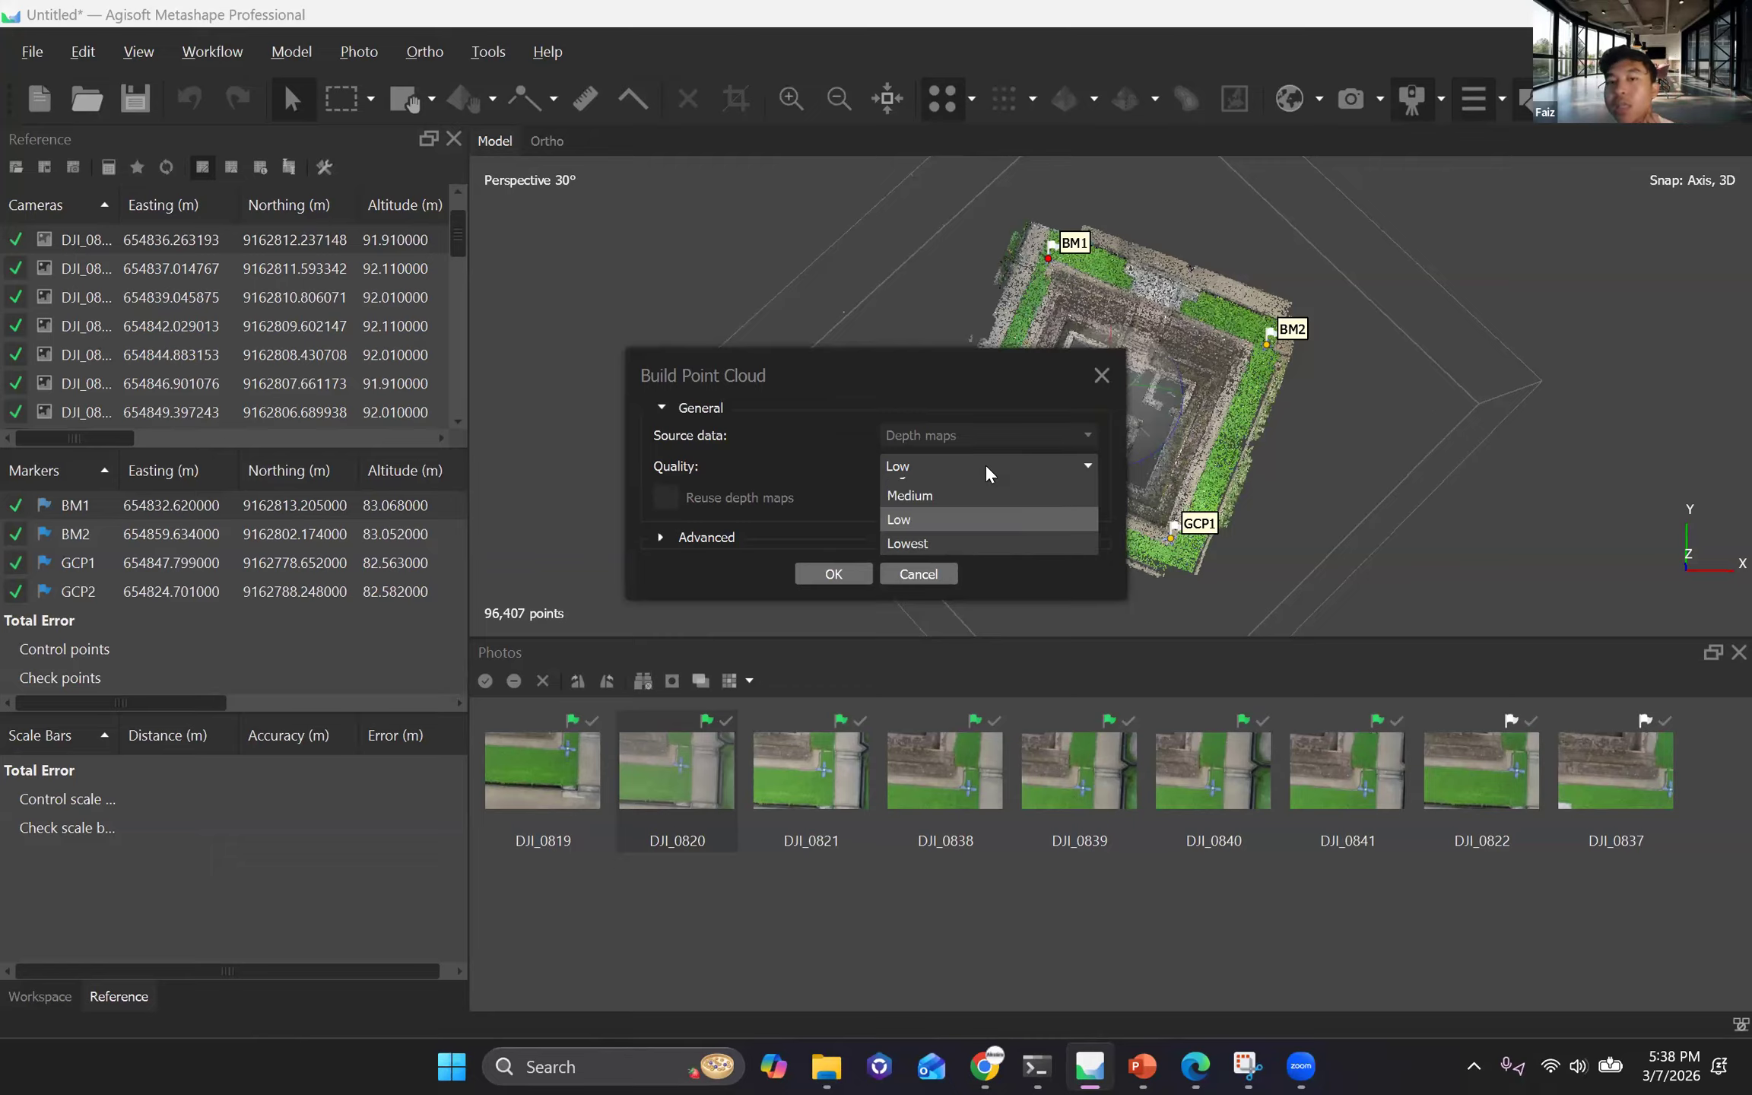
{"action": "left_click", "coordinate": [832, 576]}
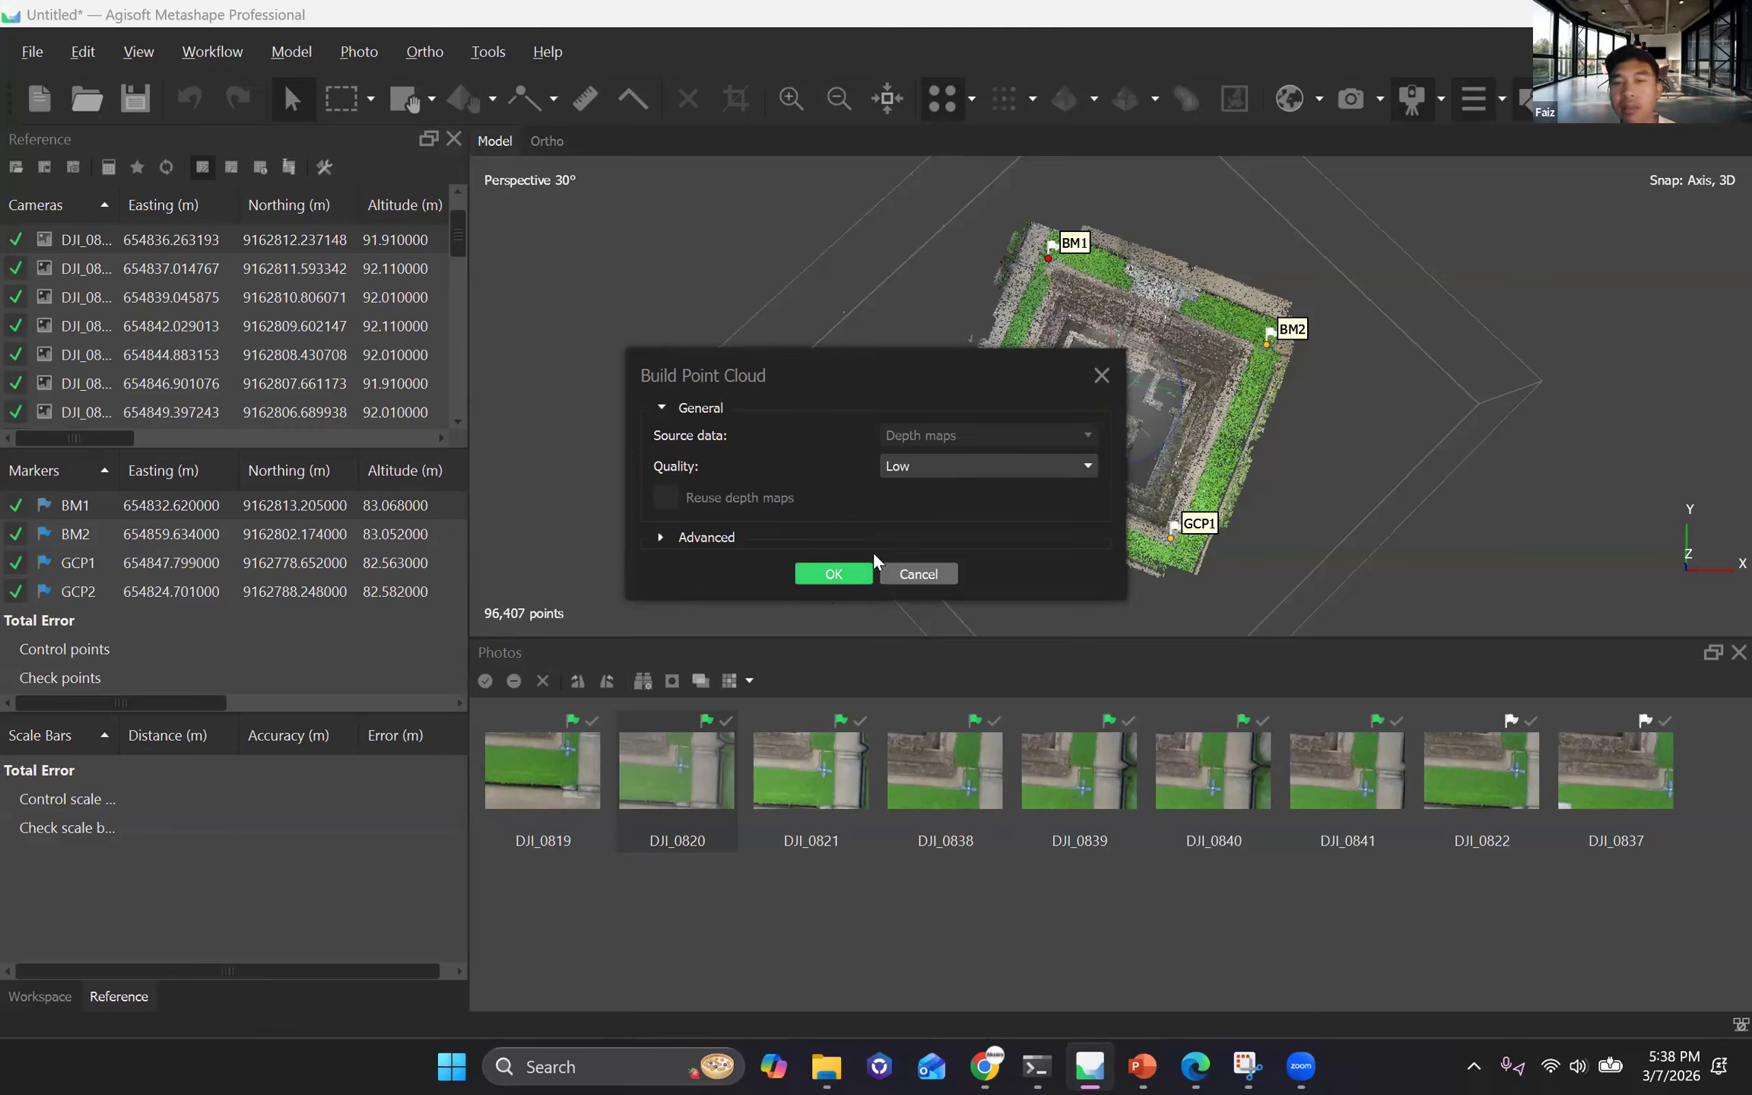
{"action": "left_click", "coordinate": [872, 557]}
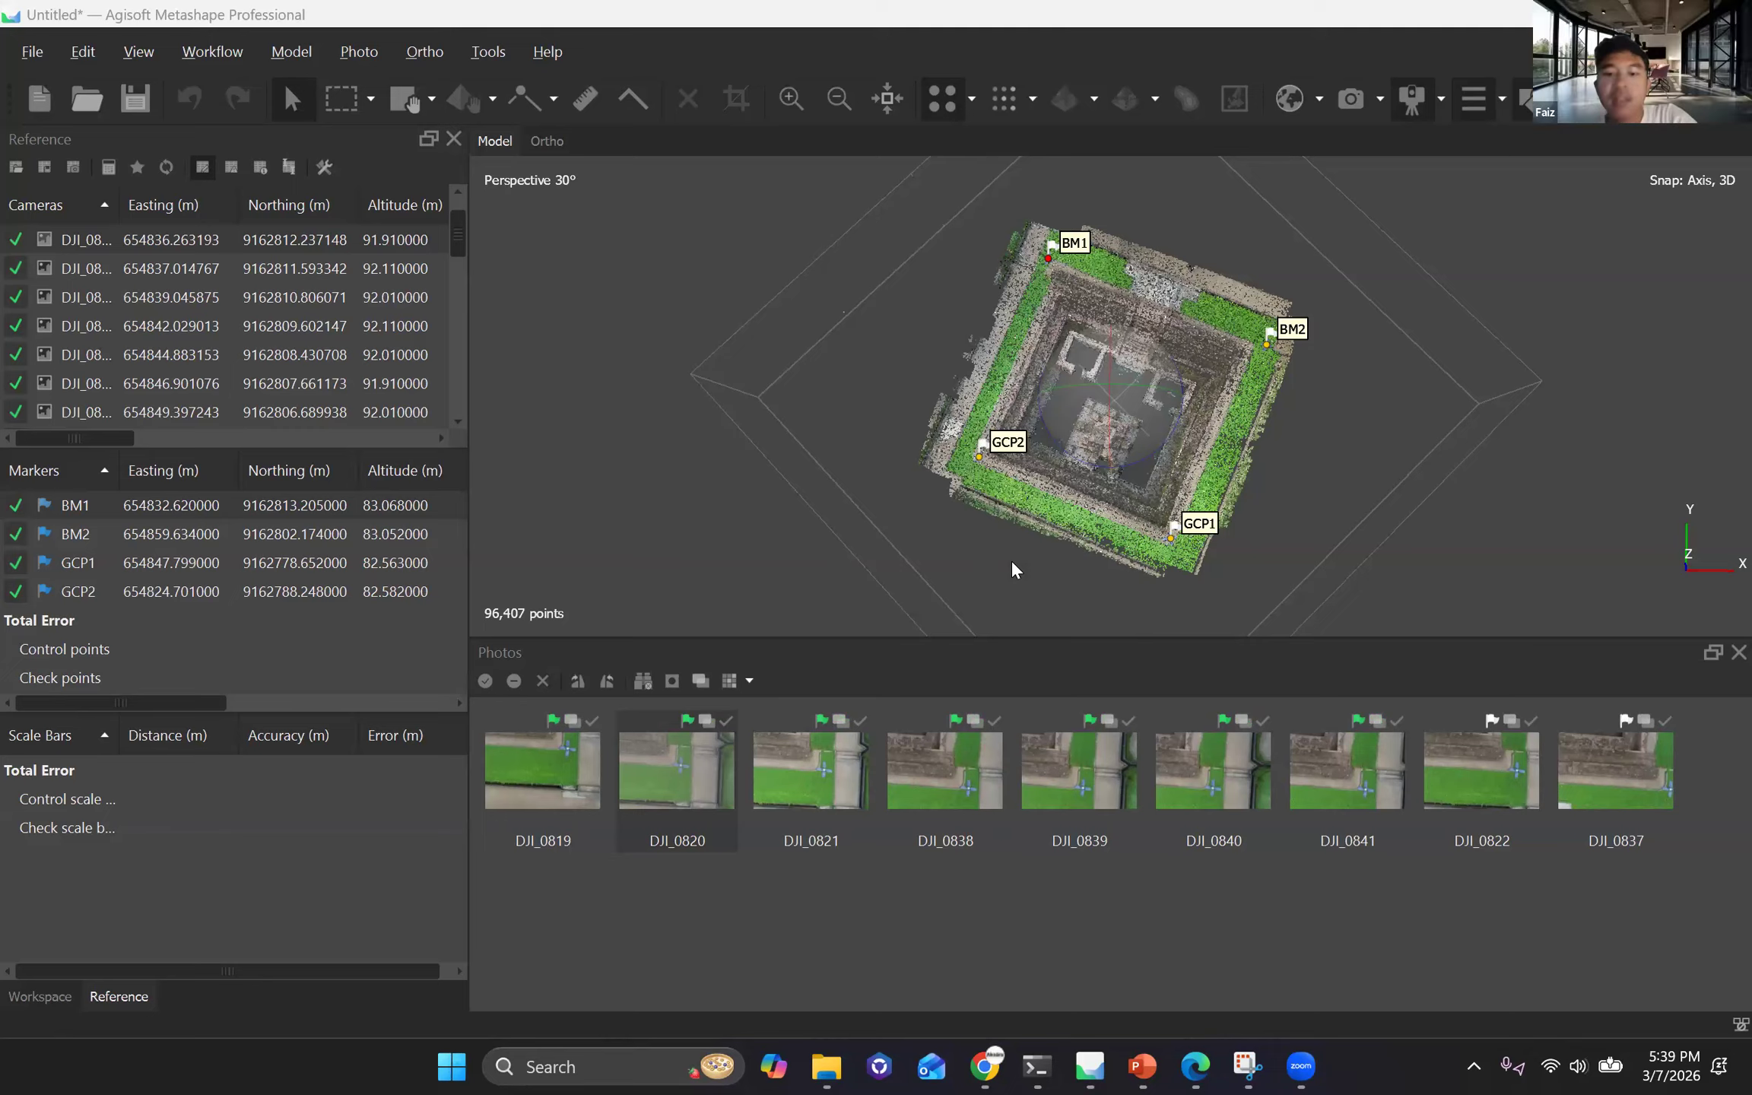
Switch to Chrome and search Google for "Perka BIG jumlah GCP".
{"action": "left_click", "coordinate": [995, 1069]}
{"action": "left_click", "coordinate": [349, 27]}
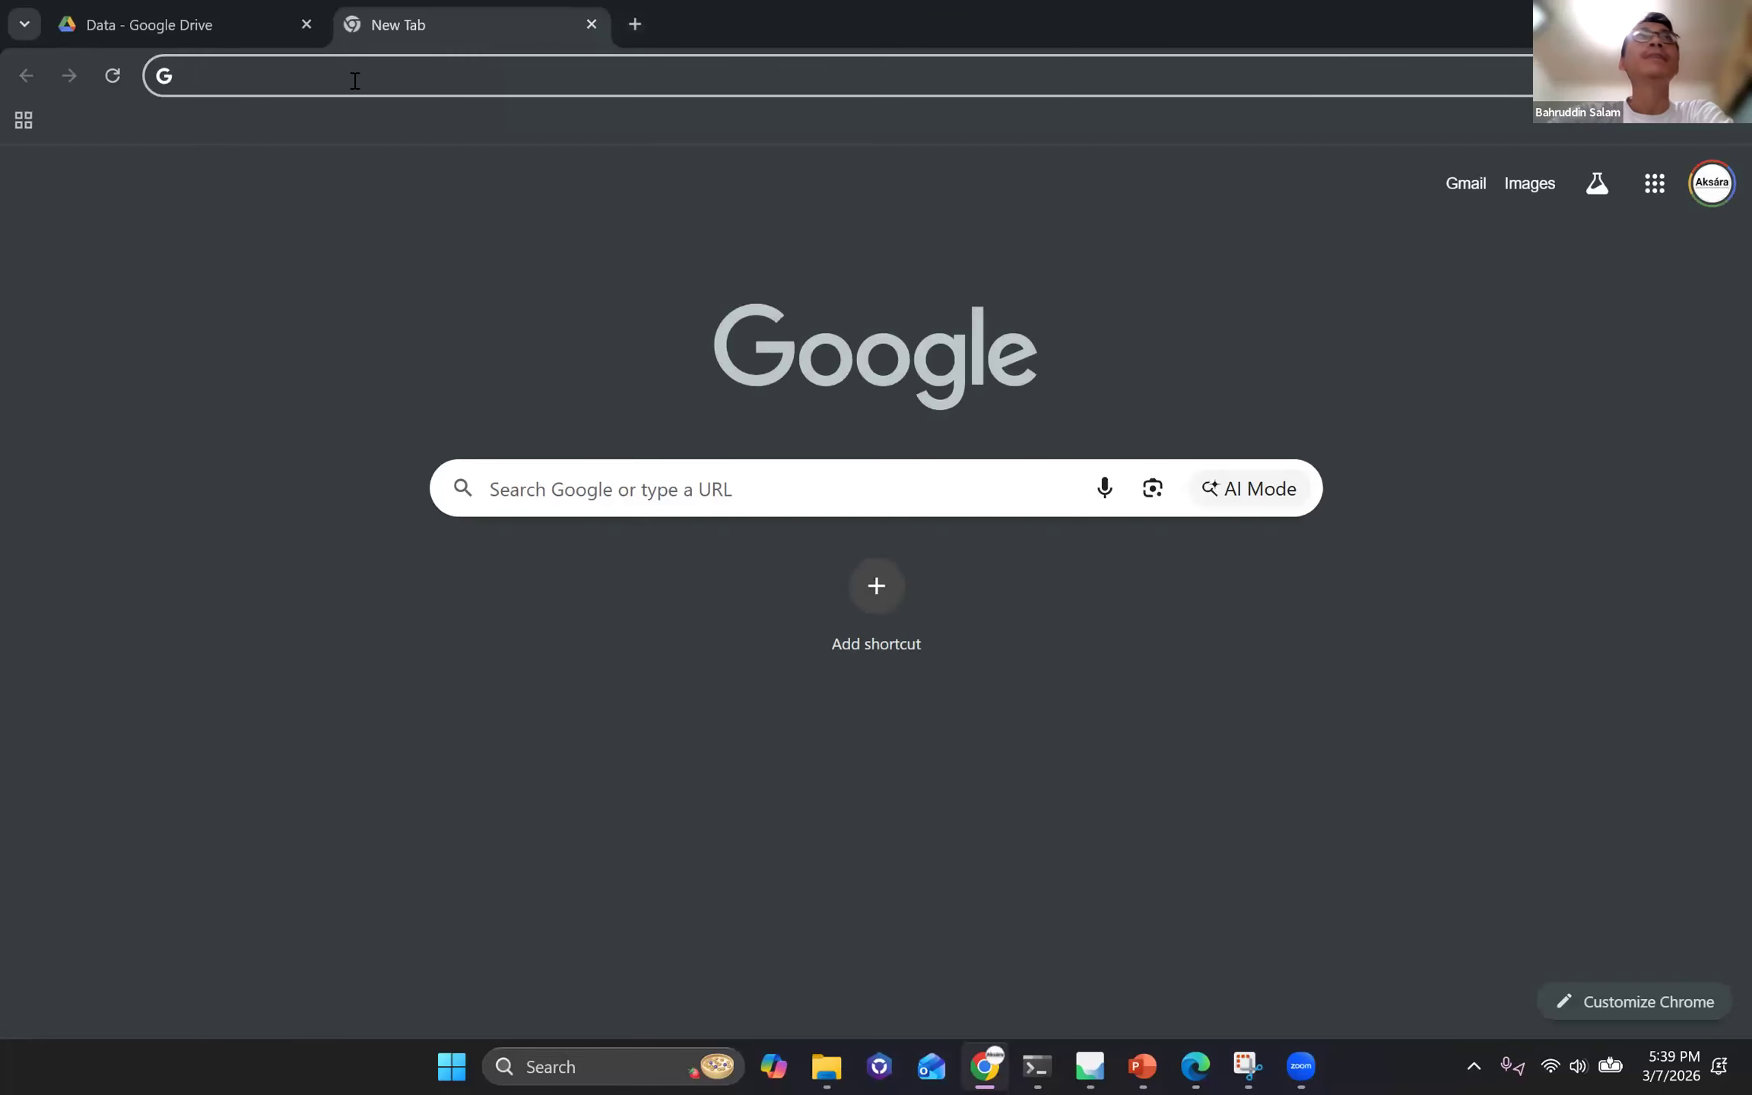
{"action": "left_click", "coordinate": [354, 76]}
{"action": "type", "text": "Perk"}
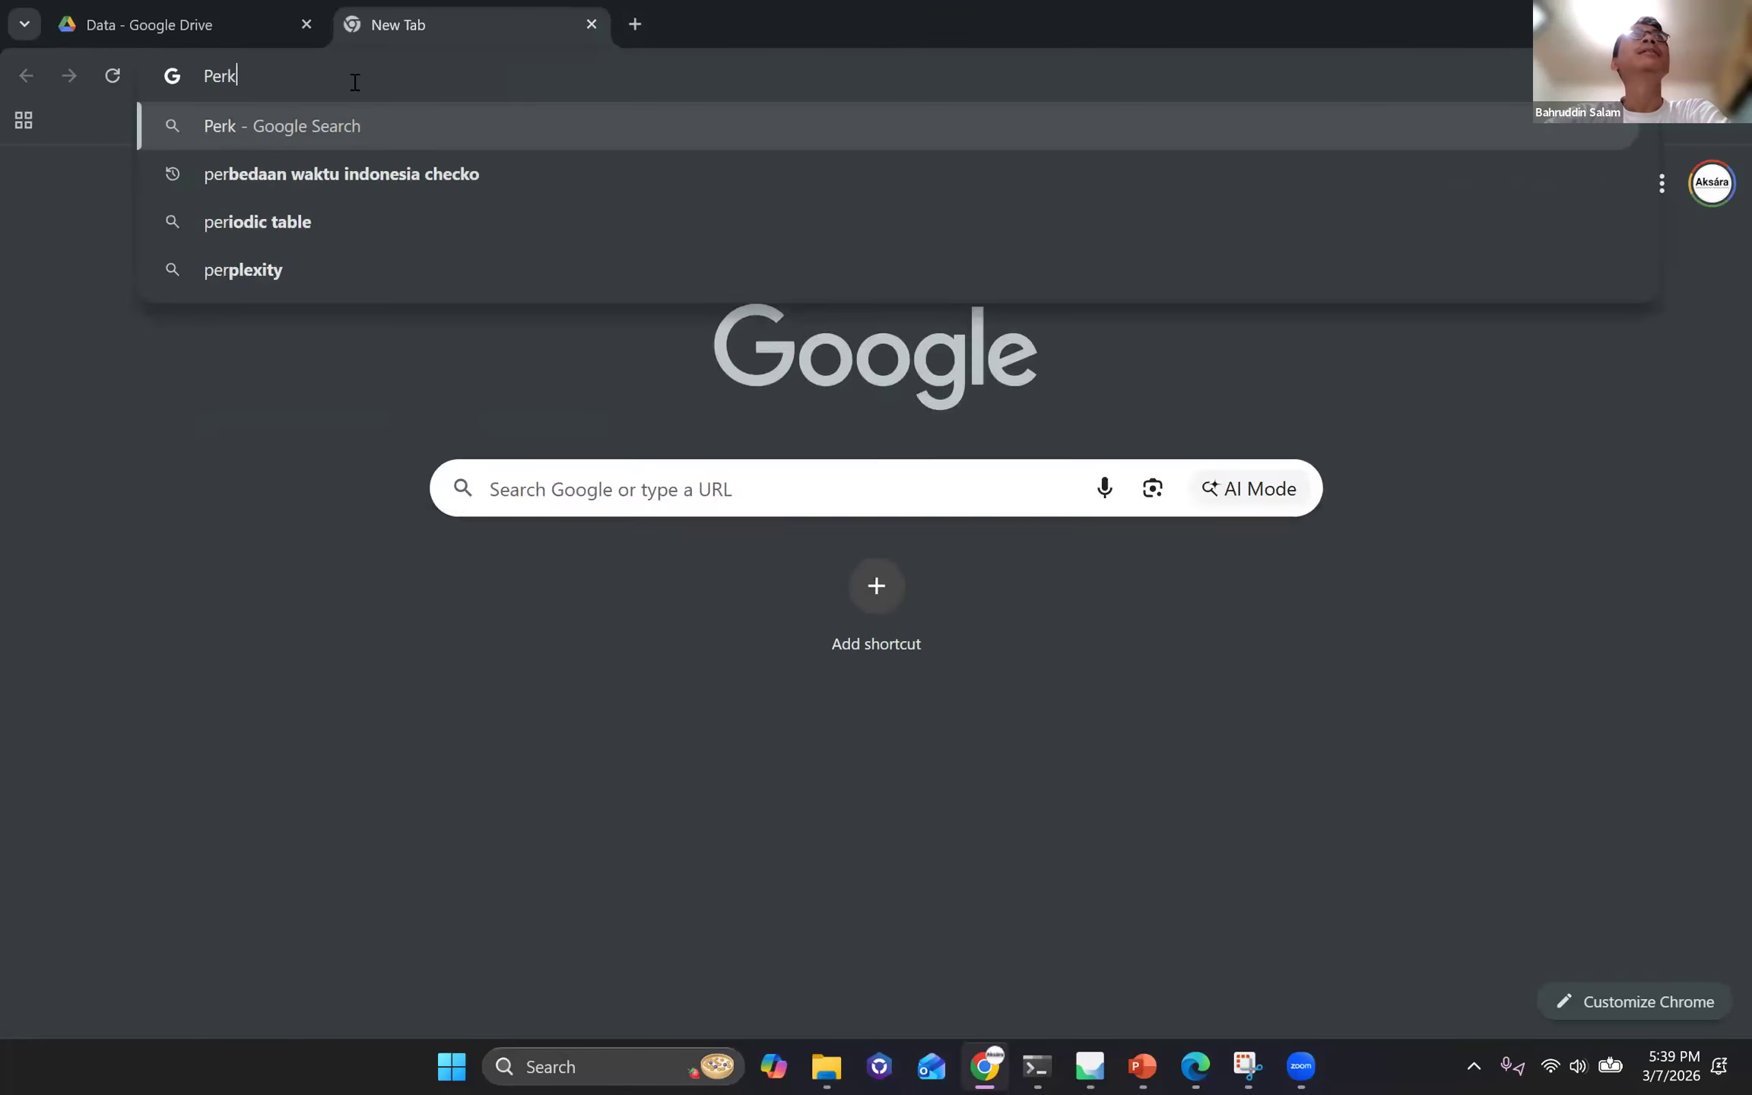
{"action": "type", "text": "a BIG jum"}
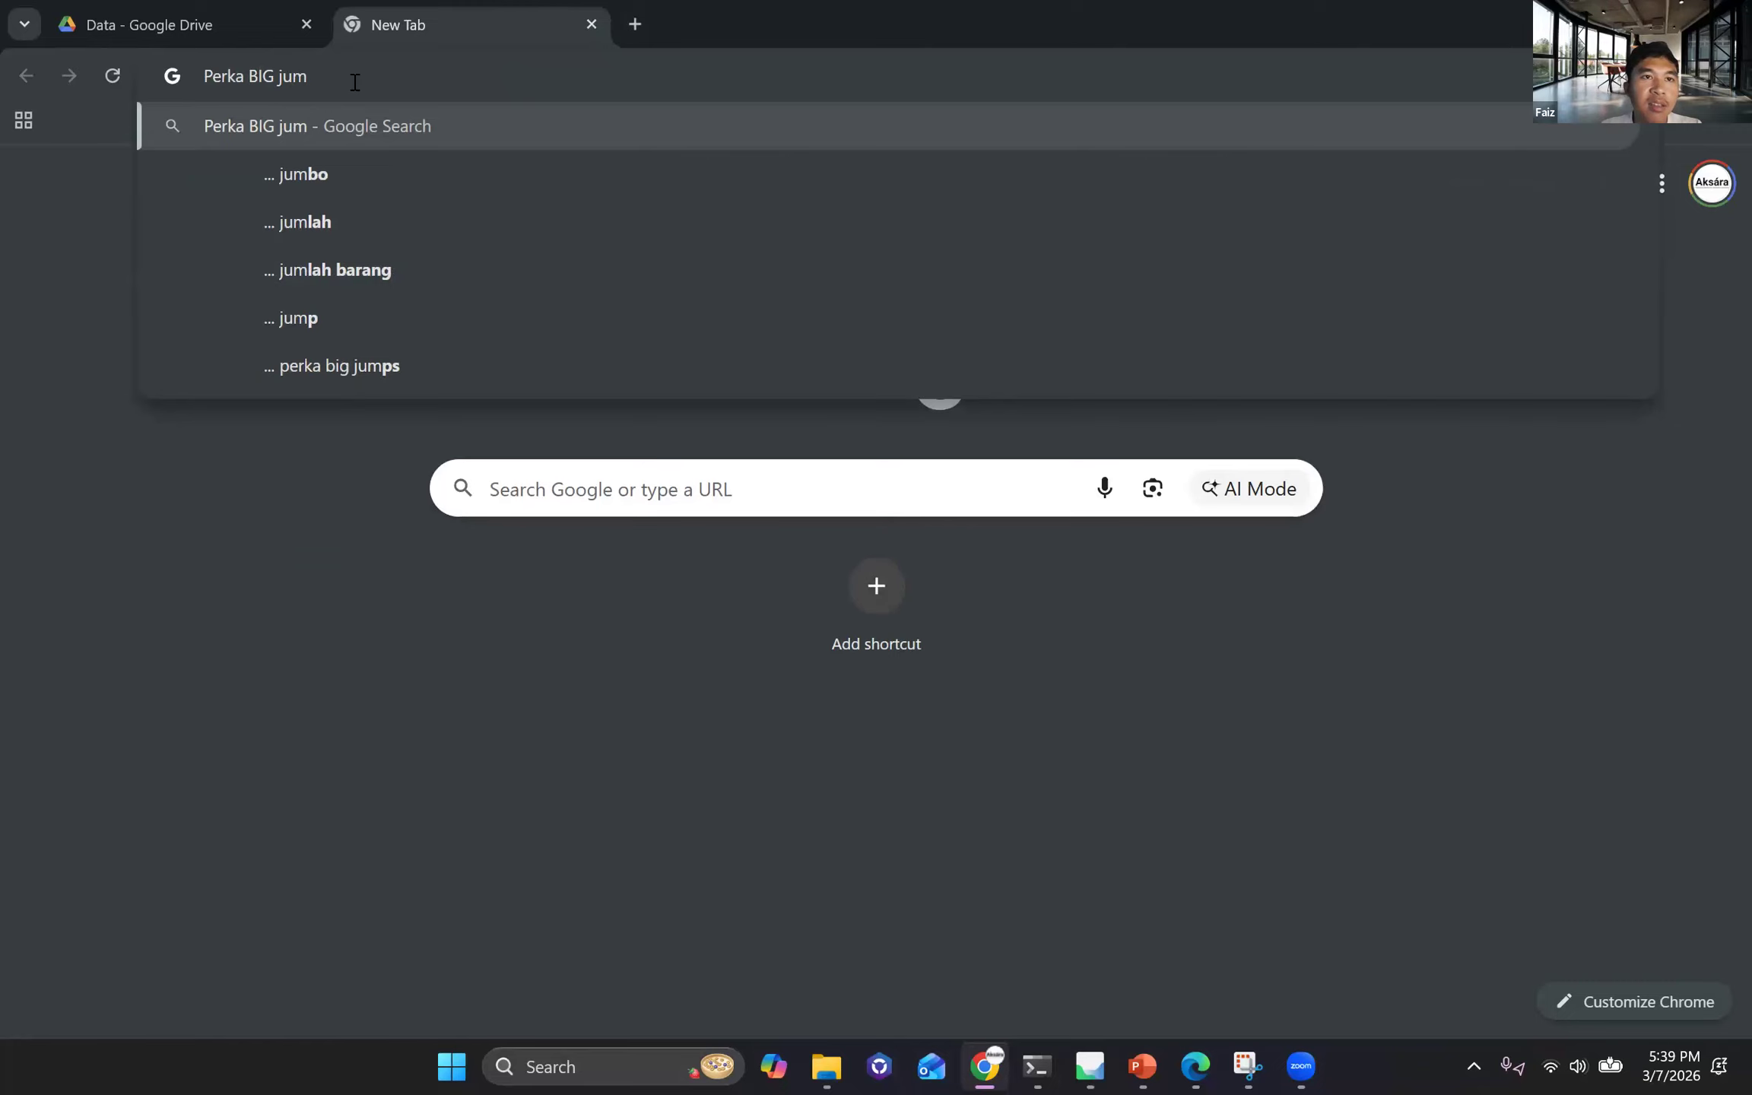
{"action": "type", "text": "lah GCP"}
{"action": "key", "text": "Return"}
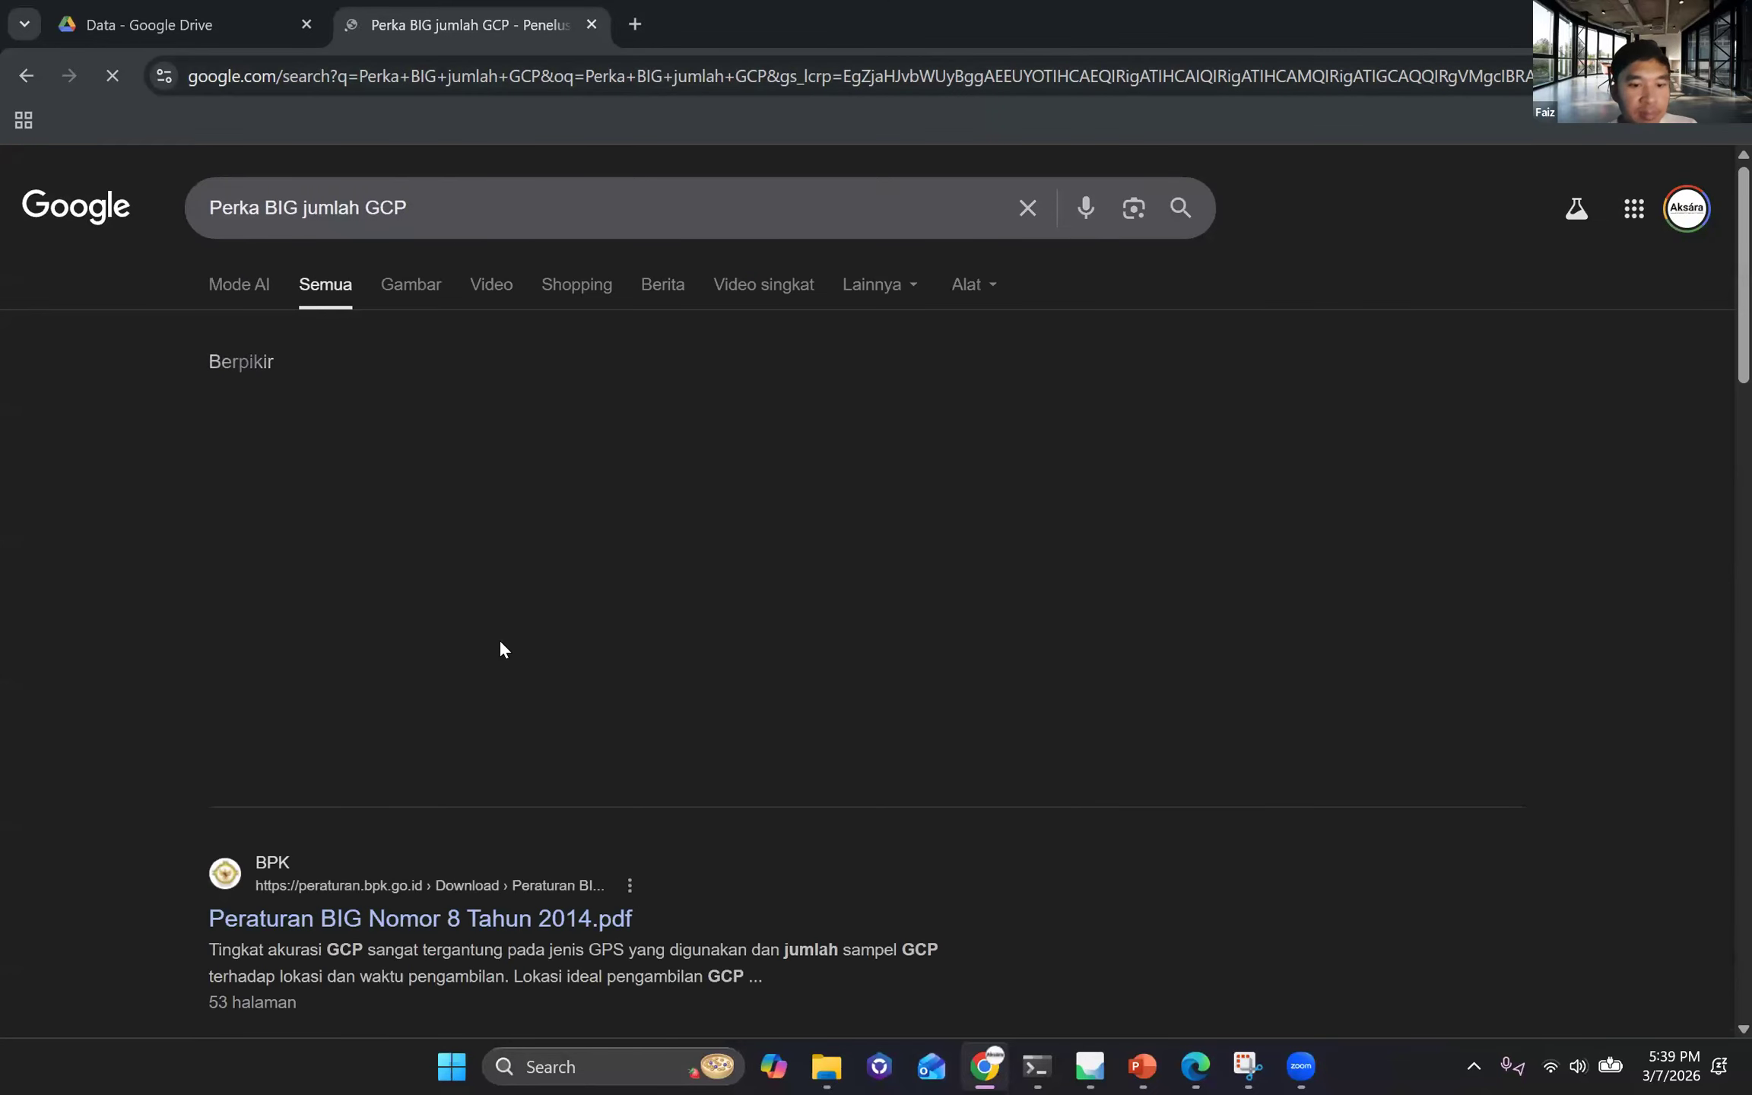
Open the PDF of PERBIG No. 1 Tahun 2020 from the search results and look through it for ground control point requirements.
{"action": "scroll", "coordinate": [487, 661], "scroll_direction": "down", "scroll_amount": 2}
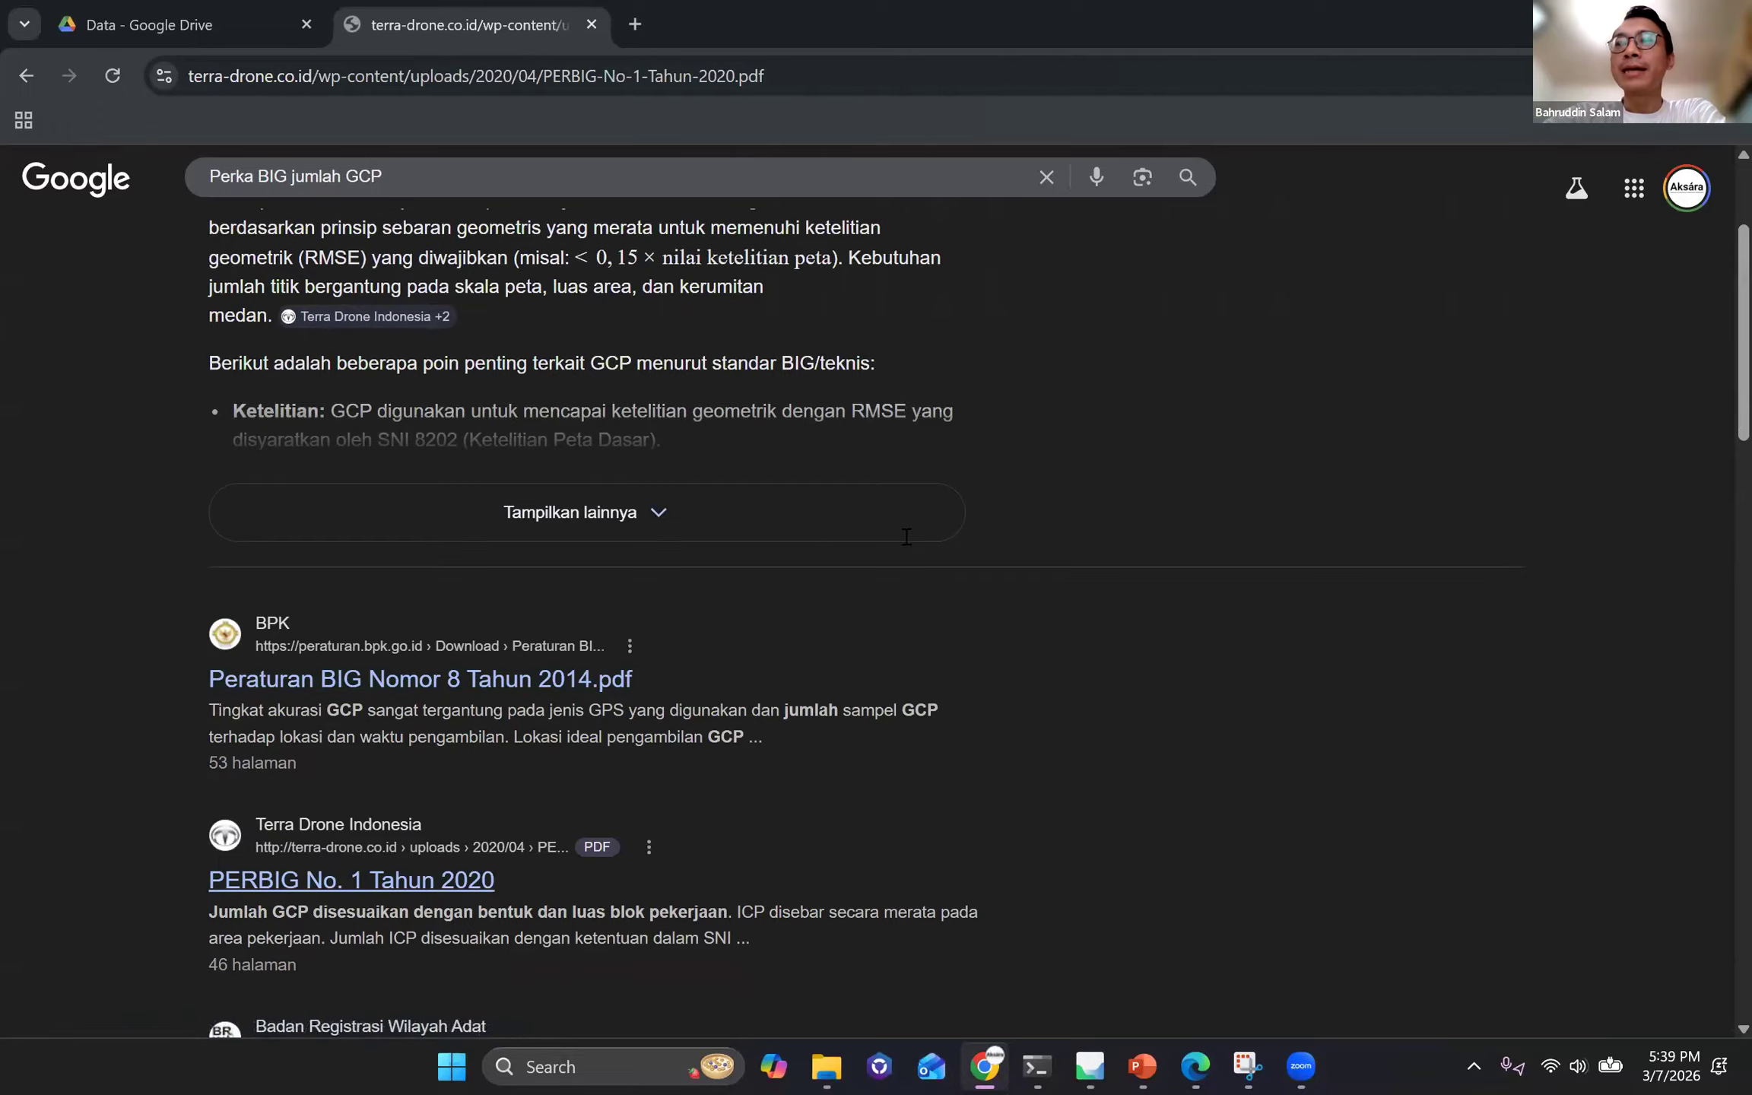
{"action": "scroll", "coordinate": [1729, 261], "scroll_direction": "down", "scroll_amount": 8}
{"action": "scroll", "coordinate": [1730, 261], "scroll_direction": "down", "scroll_amount": 20}
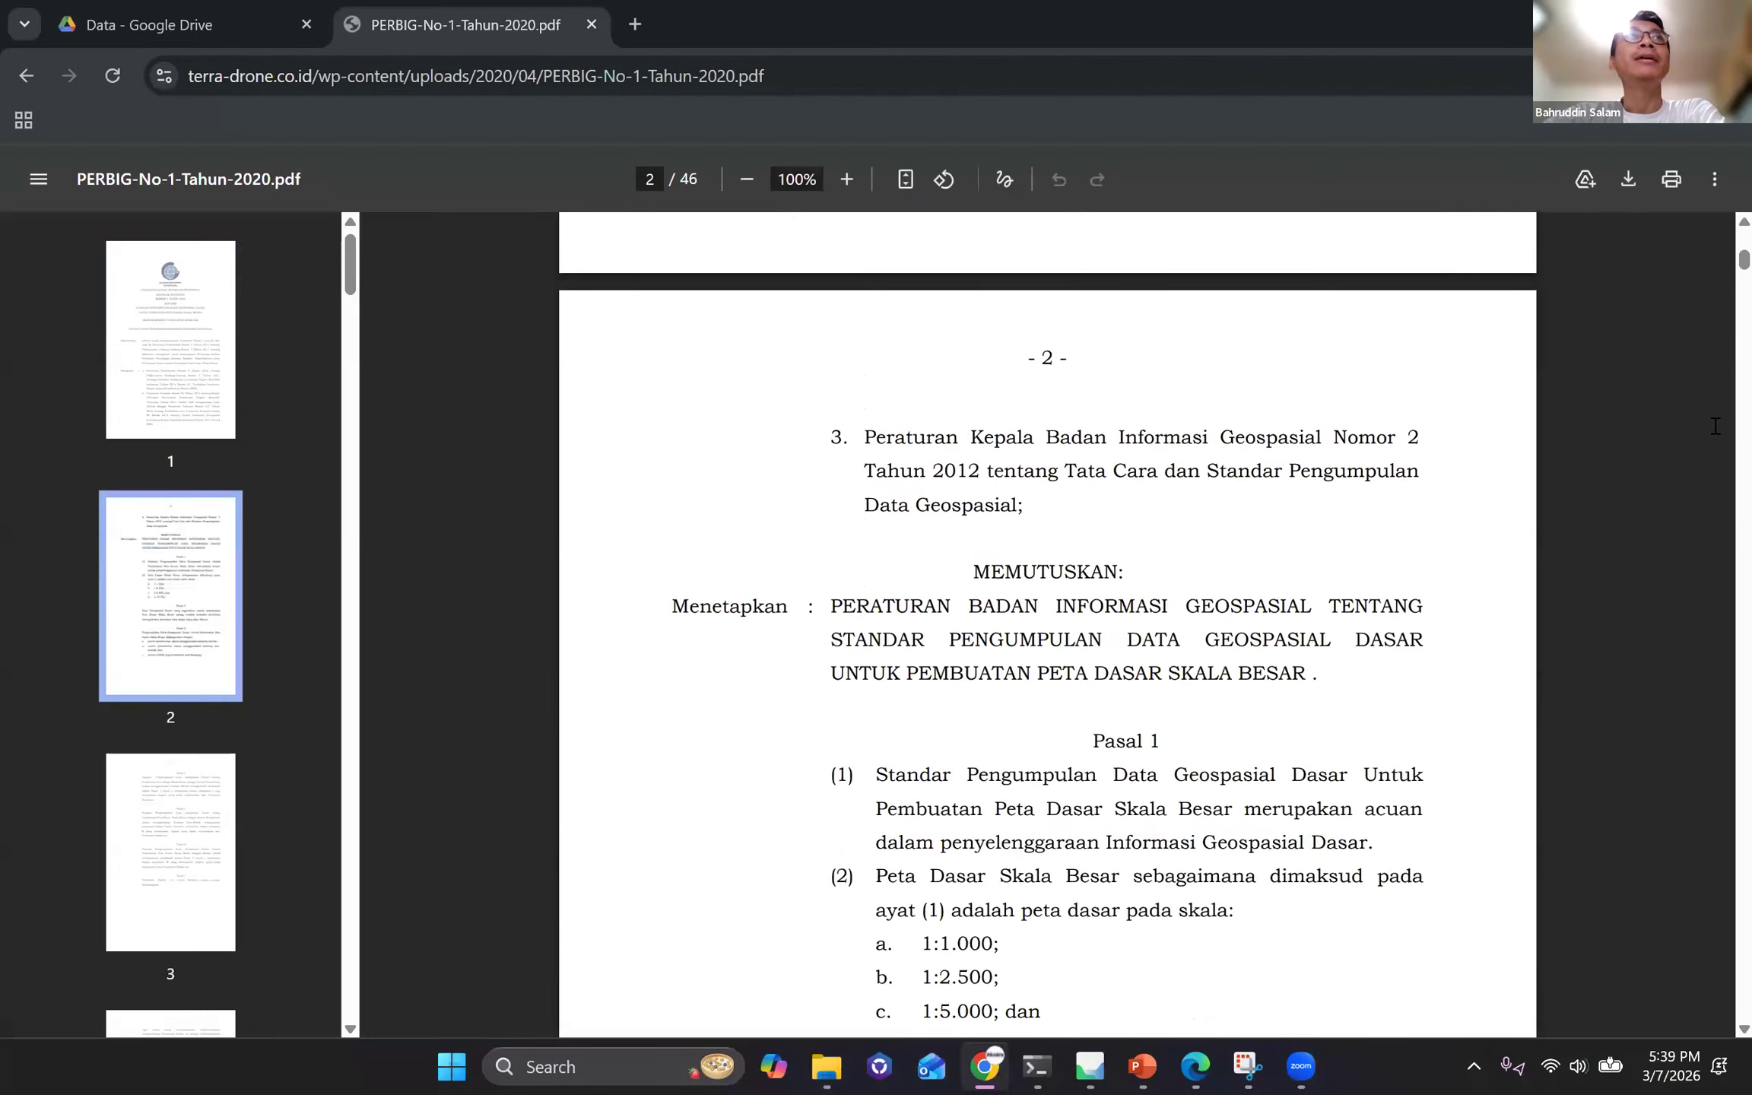
{"action": "scroll", "coordinate": [1727, 407], "scroll_direction": "down", "scroll_amount": 20}
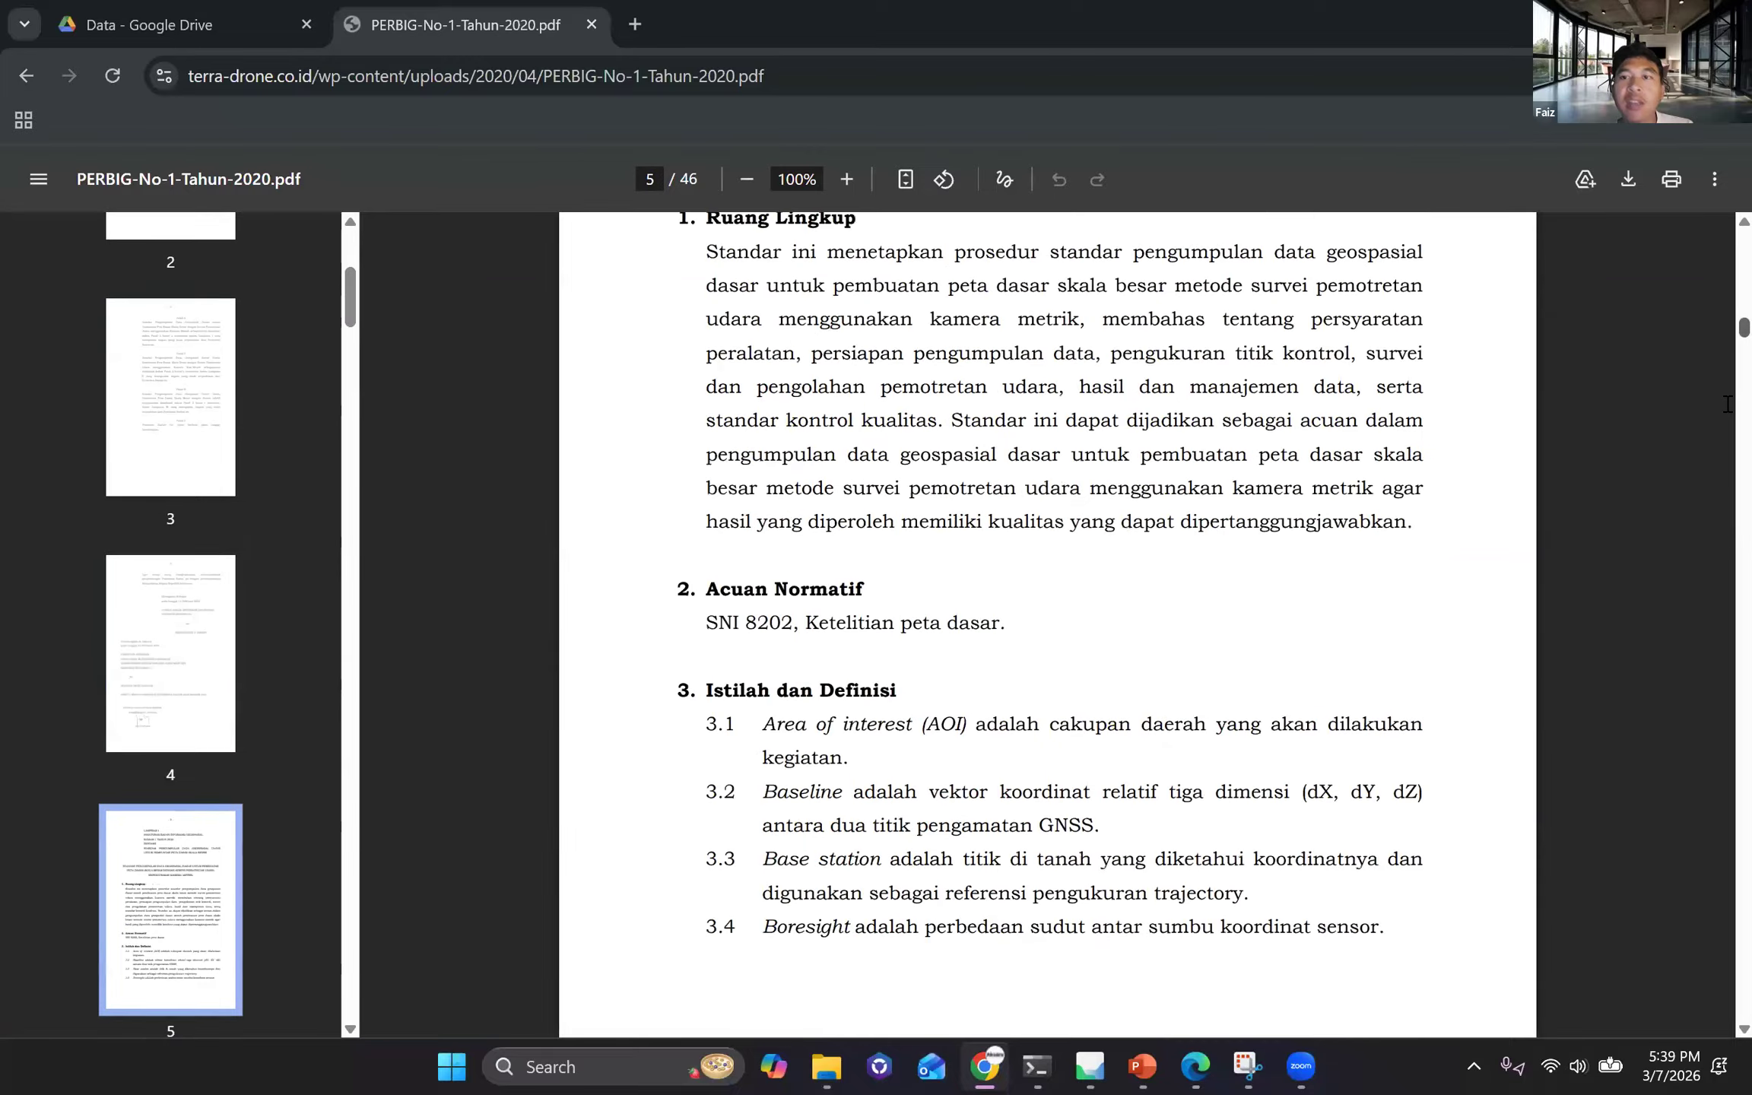
{"action": "scroll", "coordinate": [1727, 415], "scroll_direction": "down", "scroll_amount": 20}
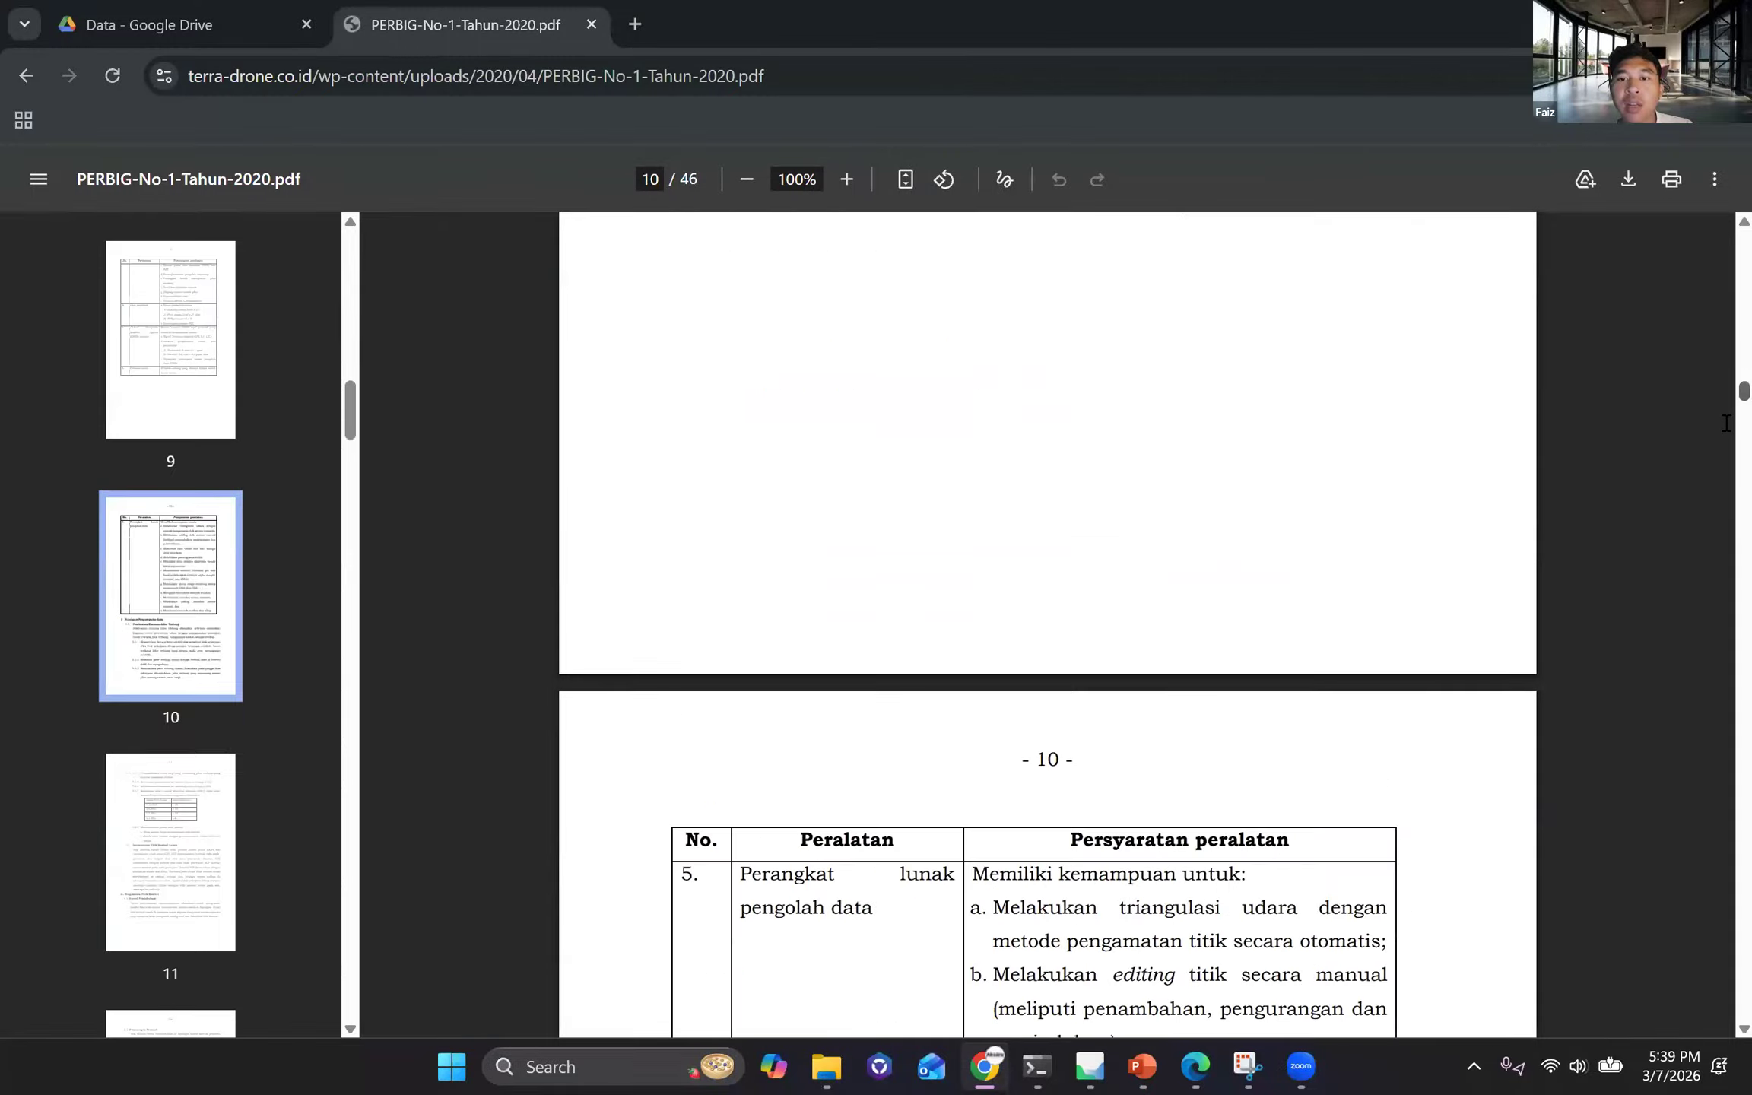
{"action": "scroll", "coordinate": [1726, 456], "scroll_direction": "down", "scroll_amount": 15}
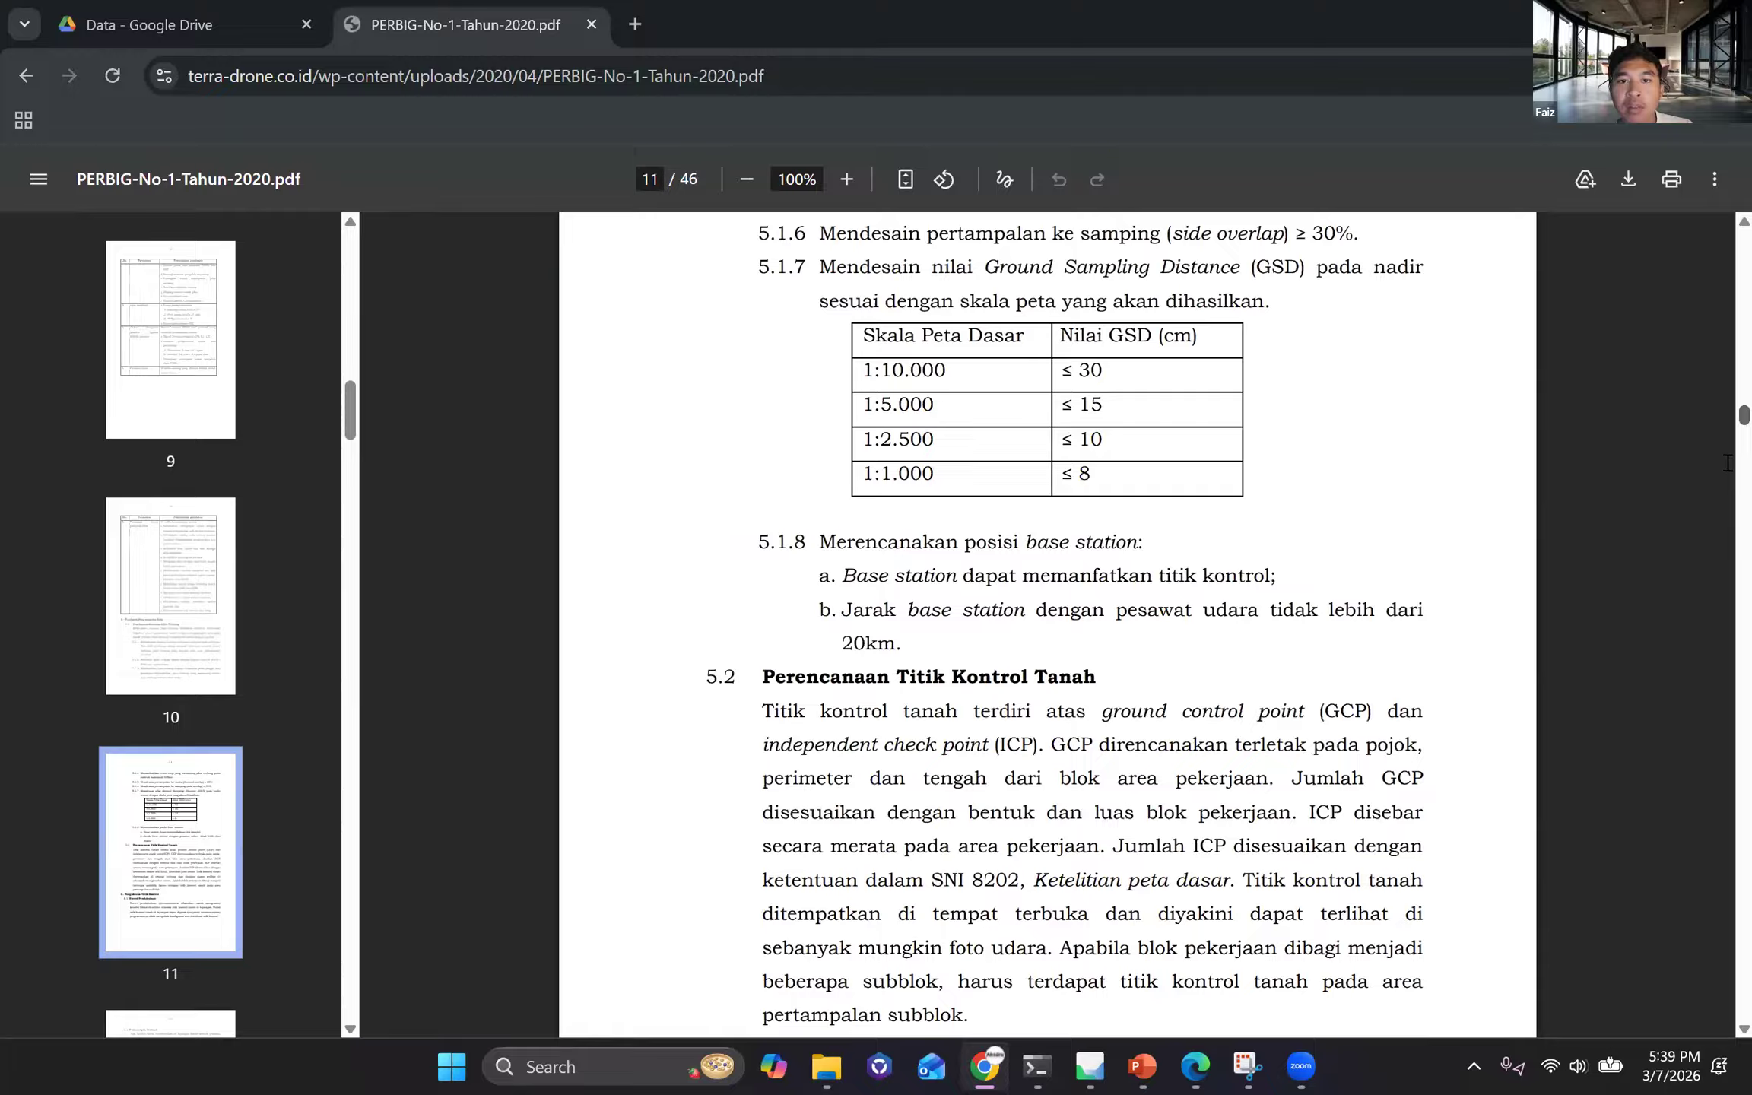
{"action": "scroll", "coordinate": [576, 38], "scroll_direction": "down", "scroll_amount": 6}
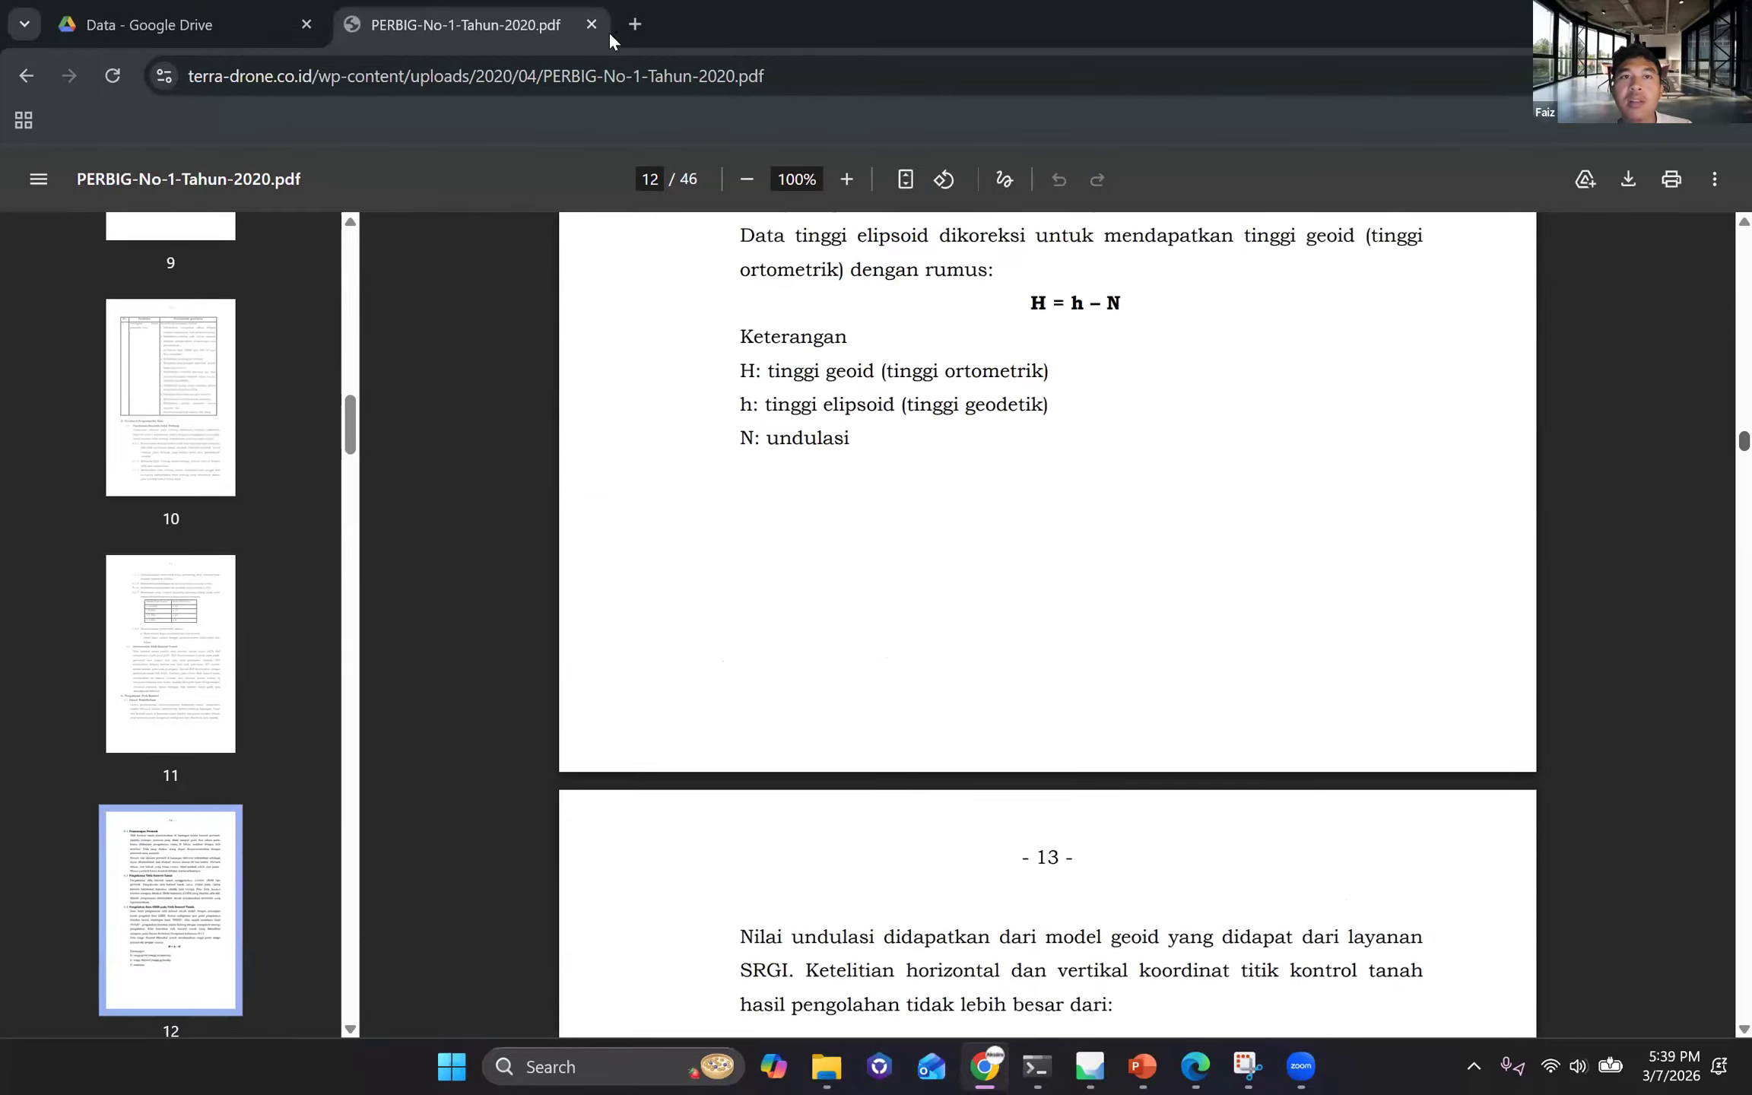
{"action": "scroll", "coordinate": [1230, 161], "scroll_direction": "down", "scroll_amount": 2}
{"action": "scroll", "coordinate": [1228, 166], "scroll_direction": "down", "scroll_amount": 20}
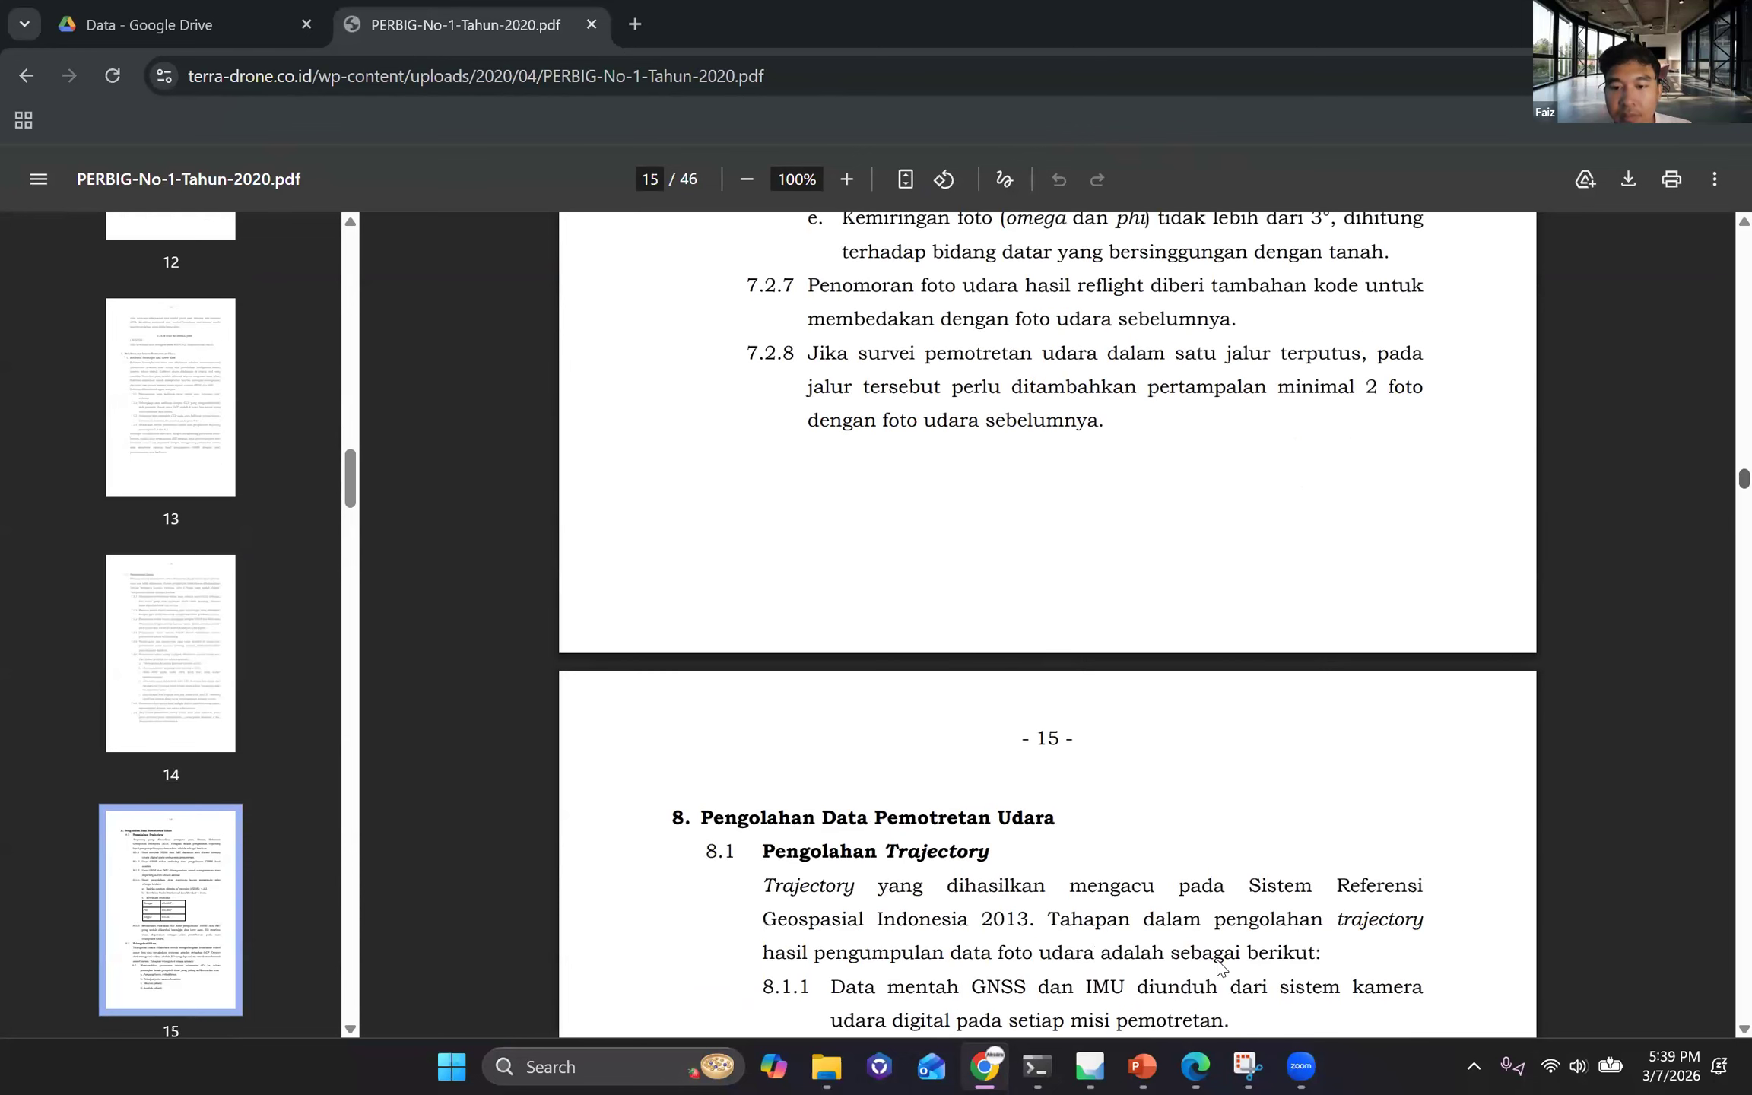
{"action": "scroll", "coordinate": [1216, 960], "scroll_direction": "down", "scroll_amount": 16}
{"action": "scroll", "coordinate": [654, 502], "scroll_direction": "down", "scroll_amount": 20}
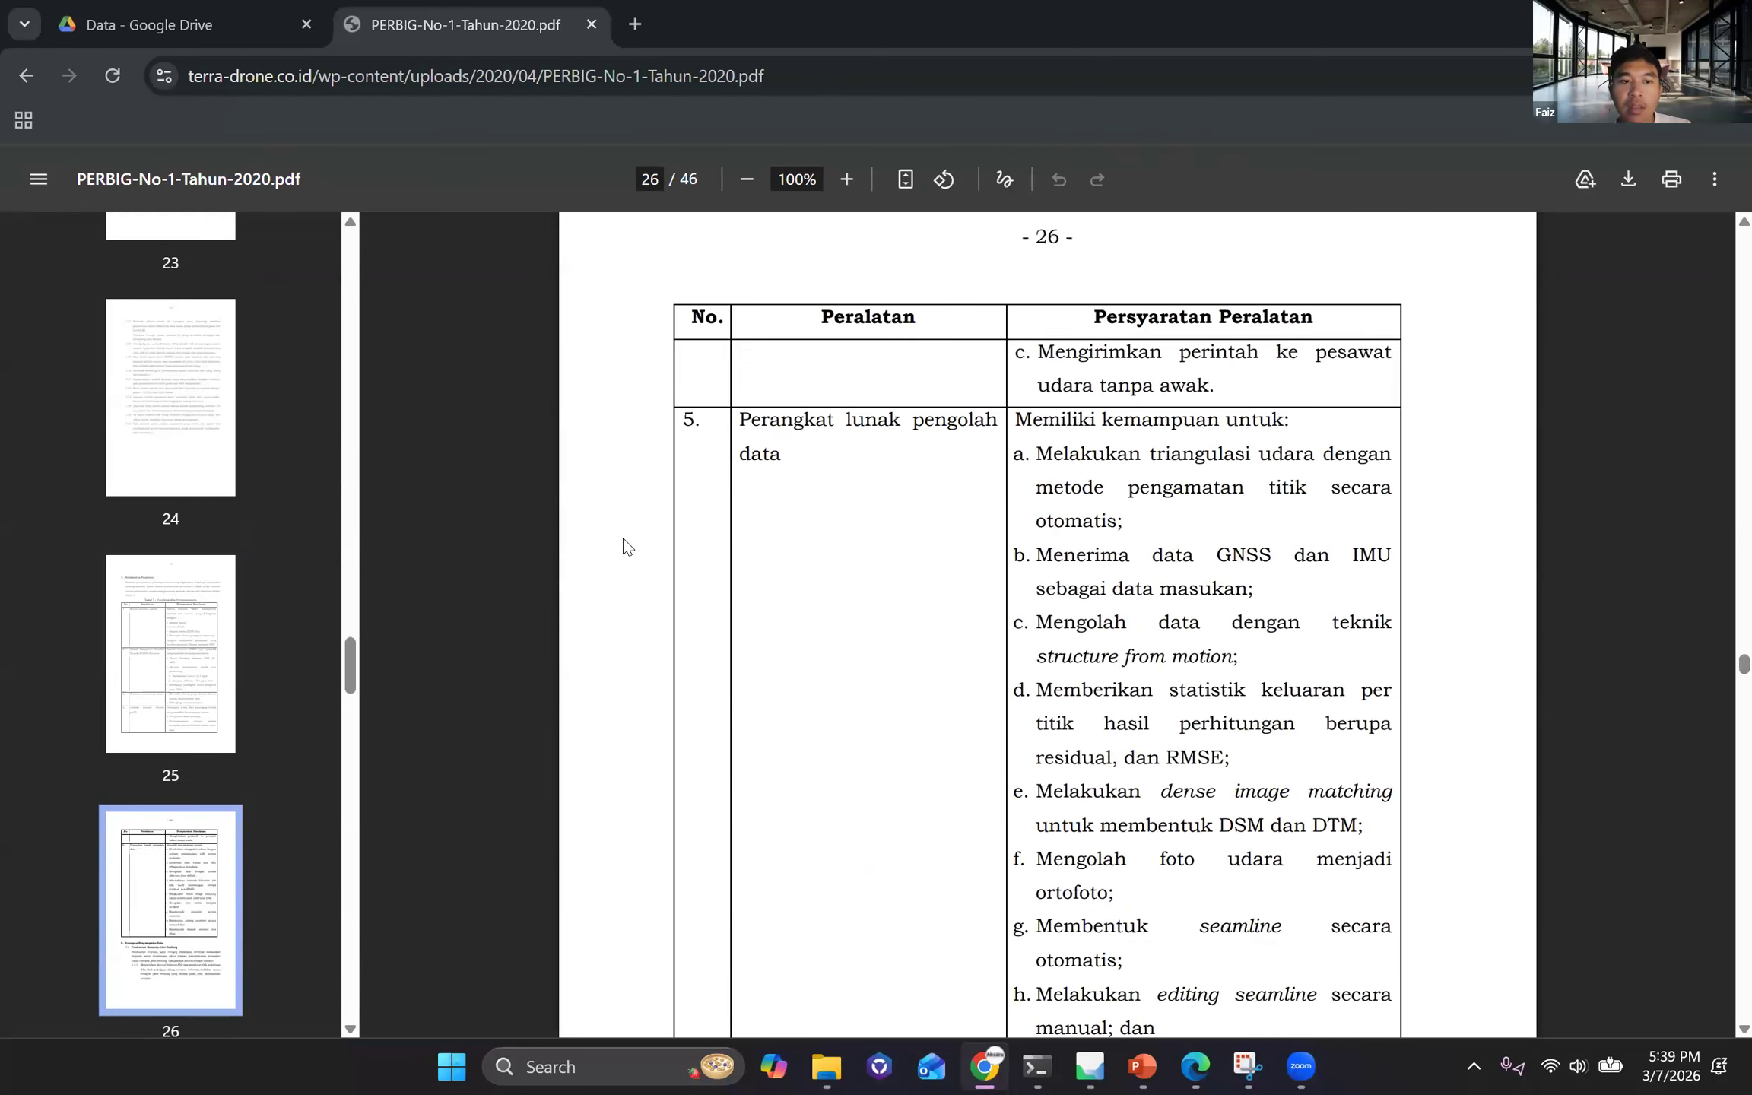
Return to Metashape and display the low-quality dense point cloud of Chunk 1 in the model view.
{"action": "key", "text": "ctrl+shift+Tab"}
{"action": "key", "text": "alt+Tab"}
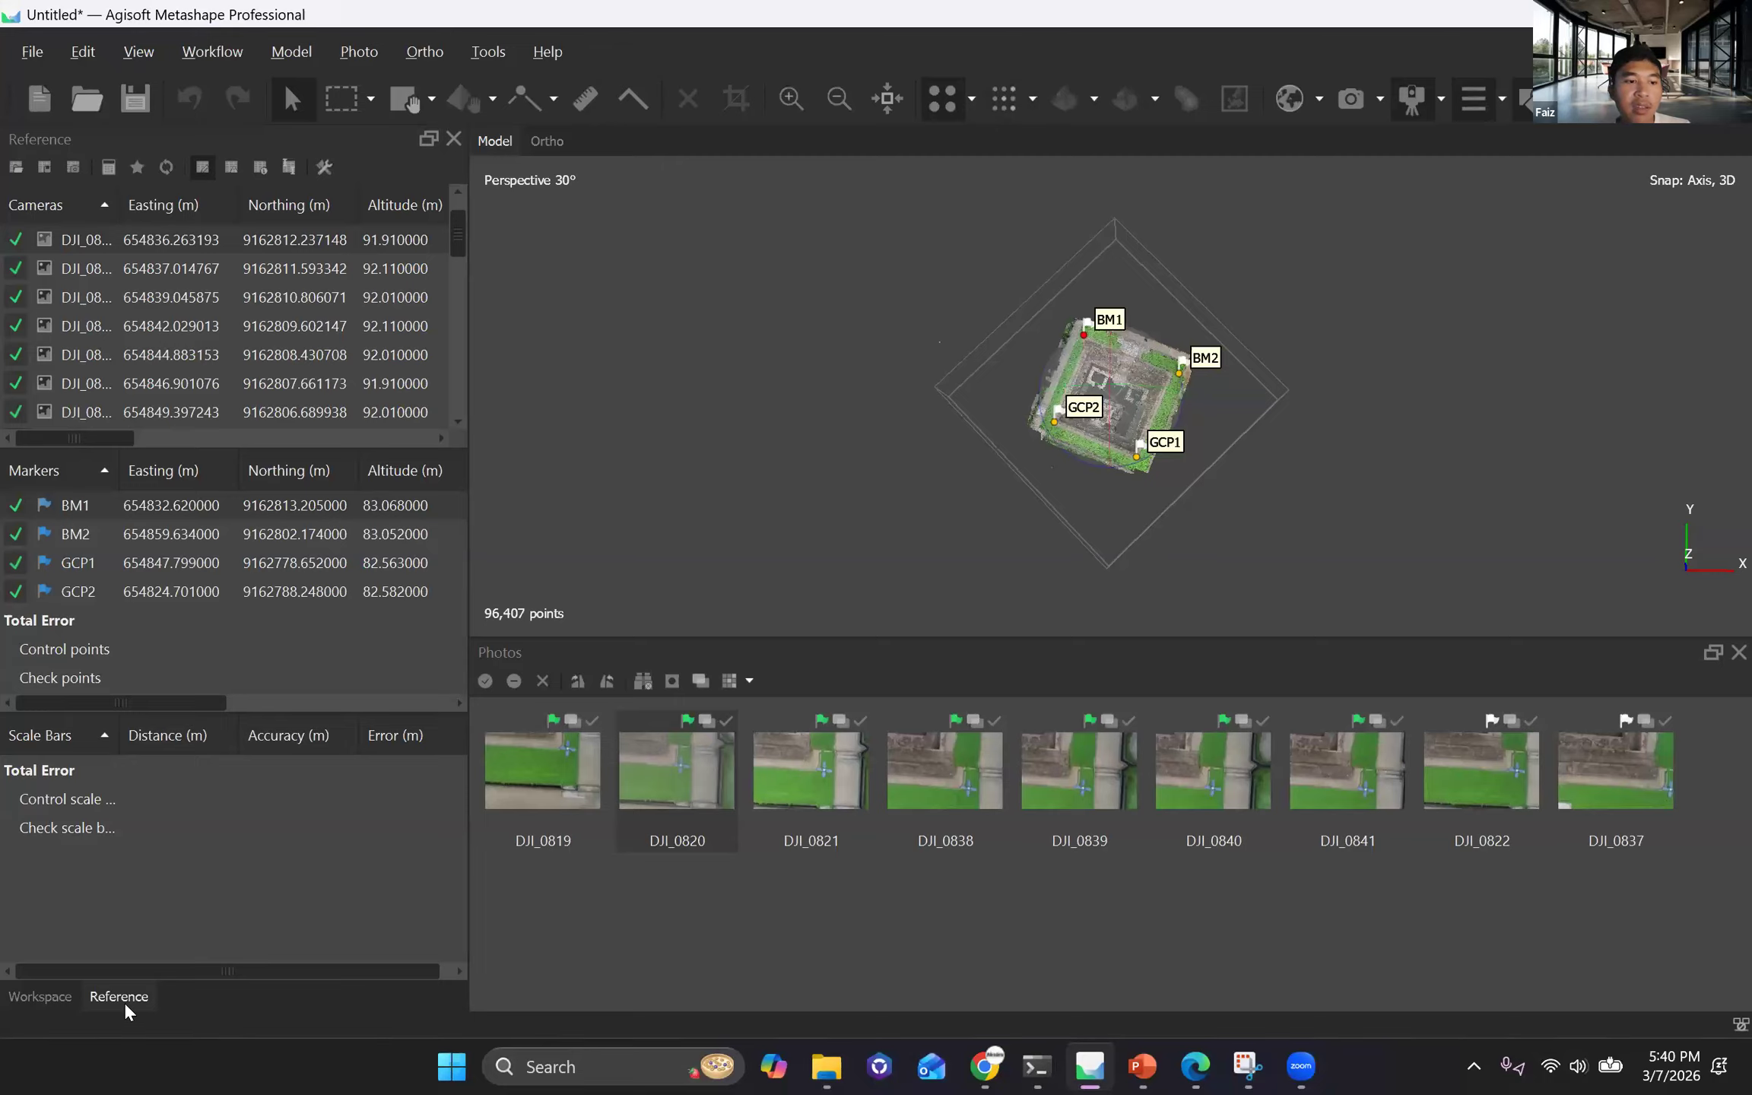
{"action": "left_click", "coordinate": [30, 996]}
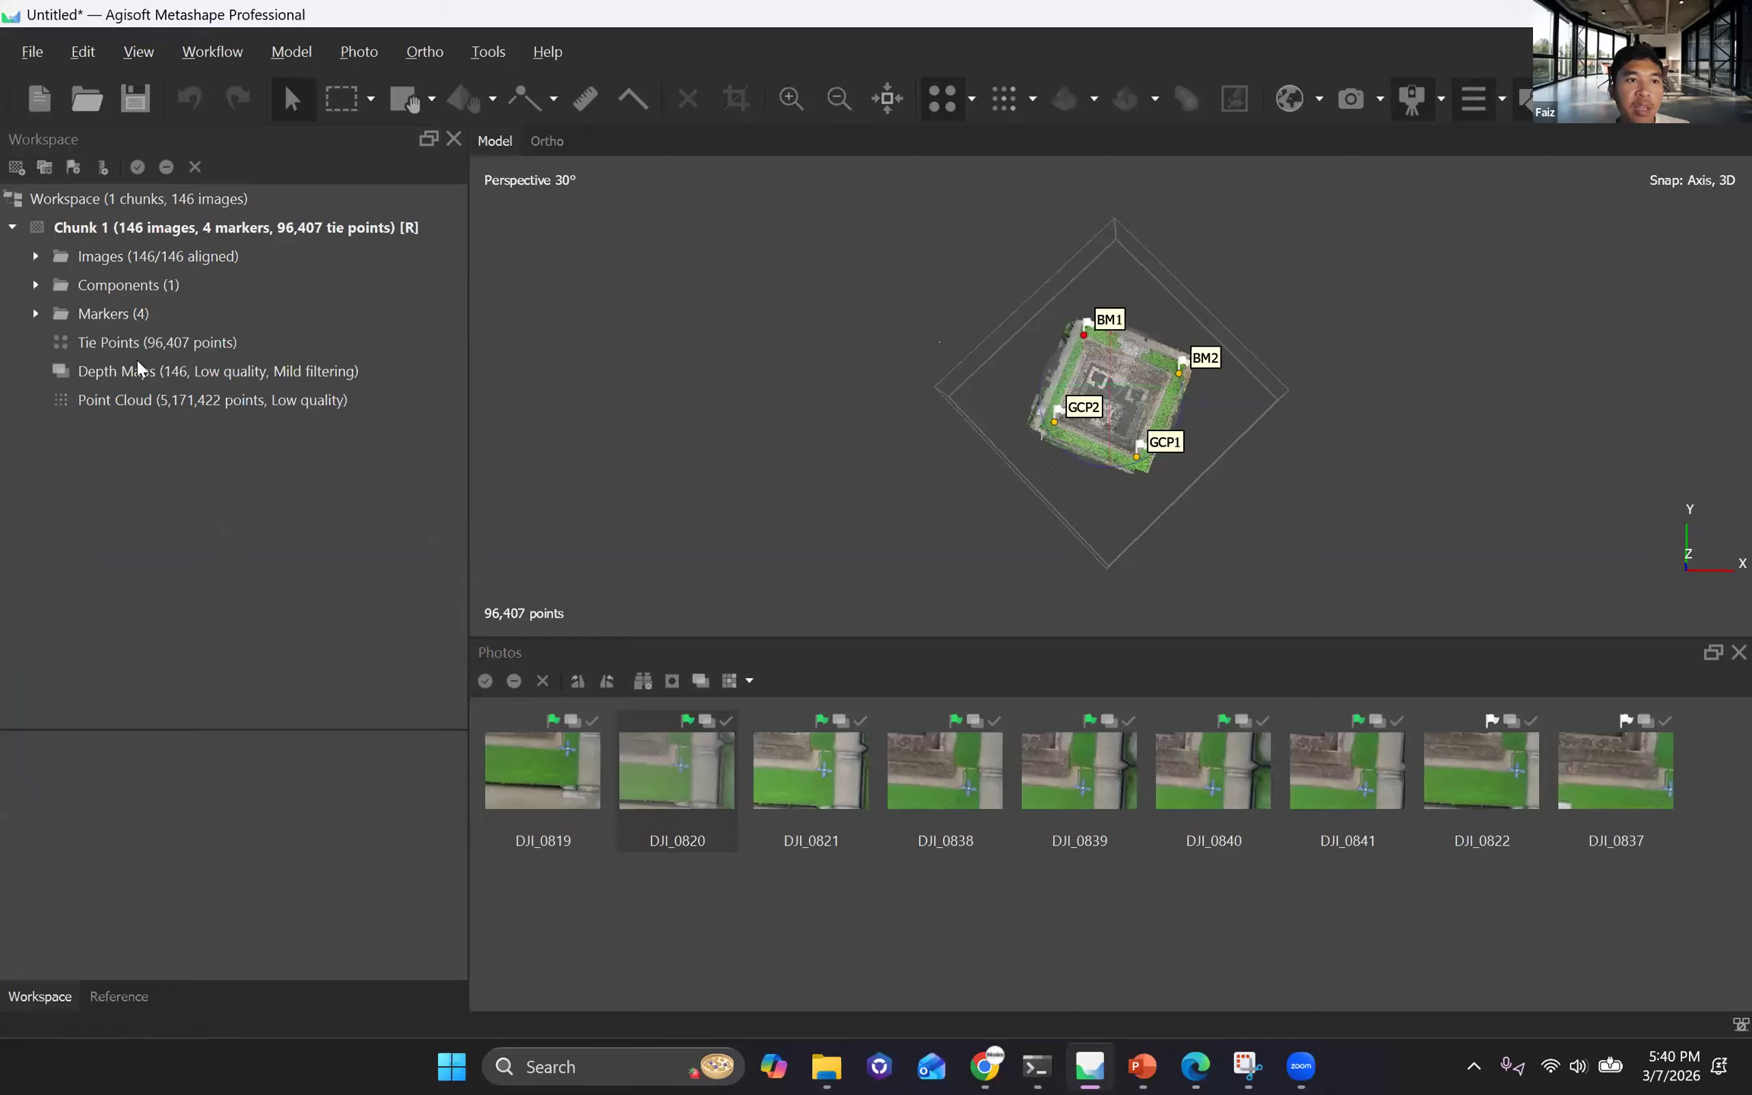
{"action": "double_click", "coordinate": [127, 400]}
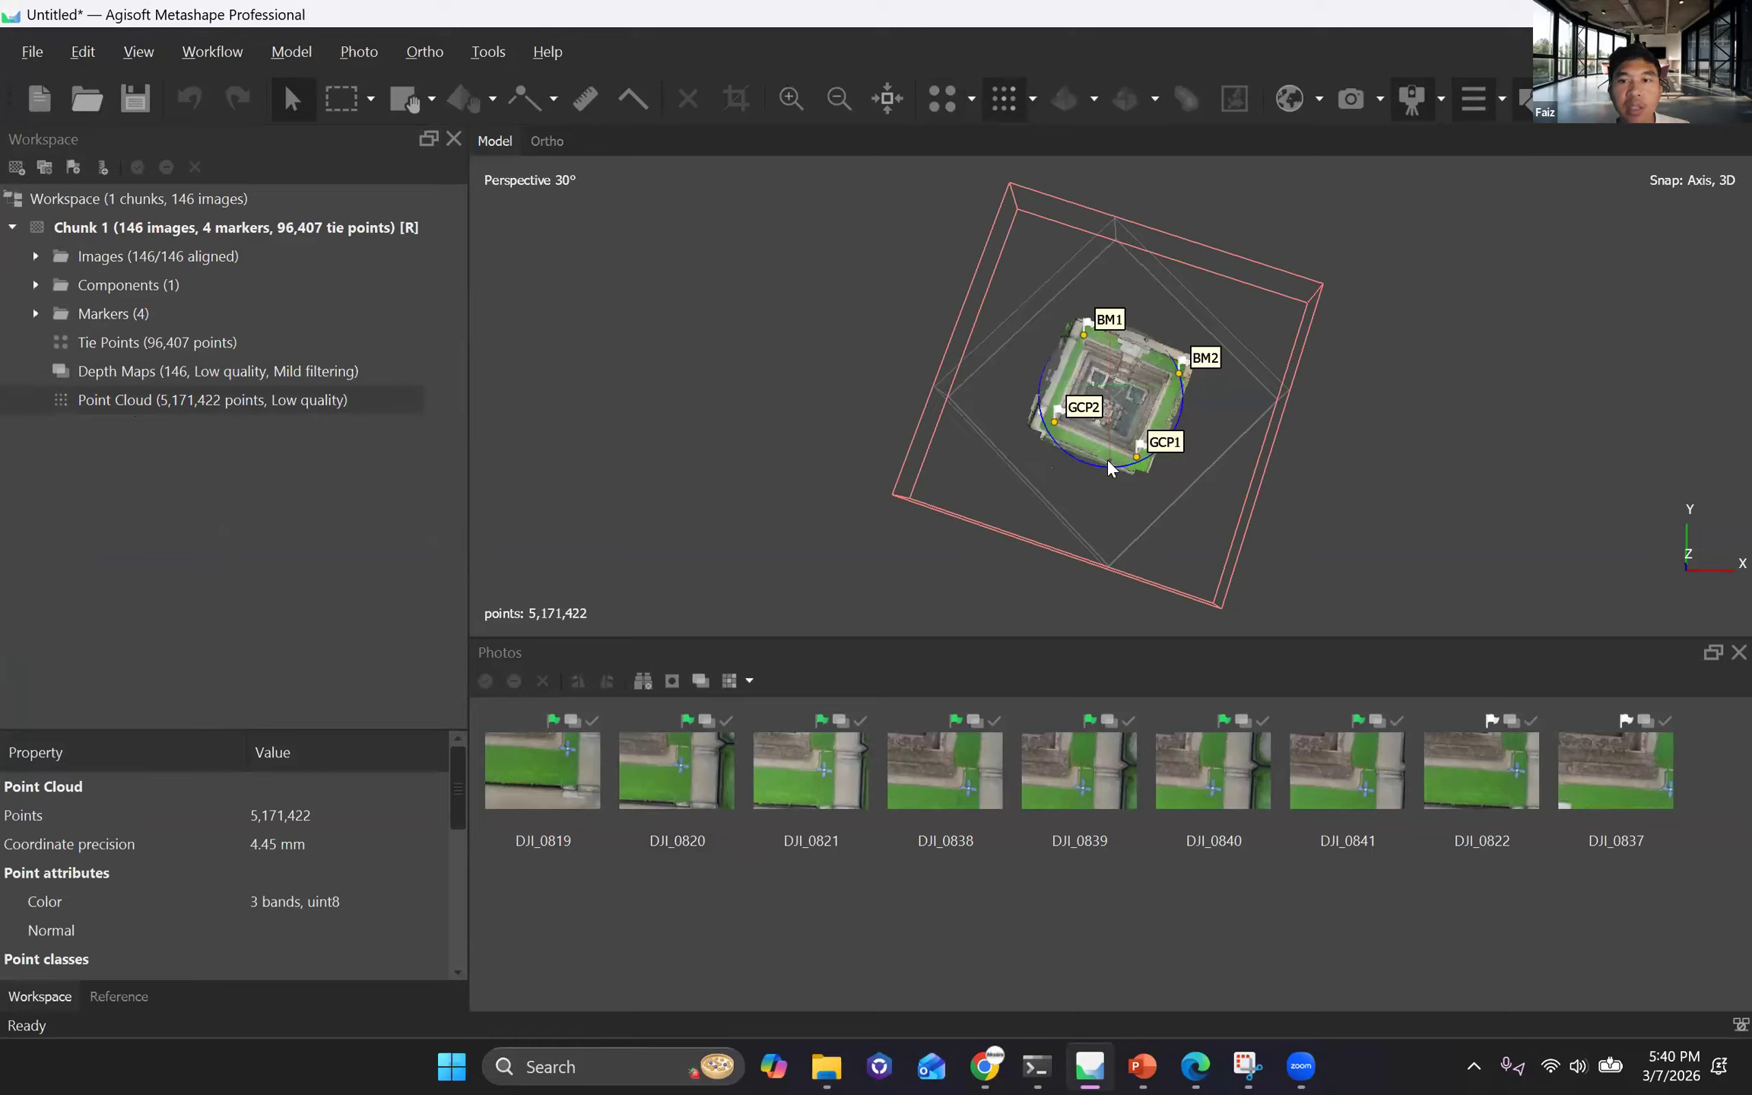
Examine the dense point cloud of the temple pool from above and up close to judge its point density.
{"action": "scroll", "coordinate": [912, 449], "scroll_direction": "up", "scroll_amount": 3}
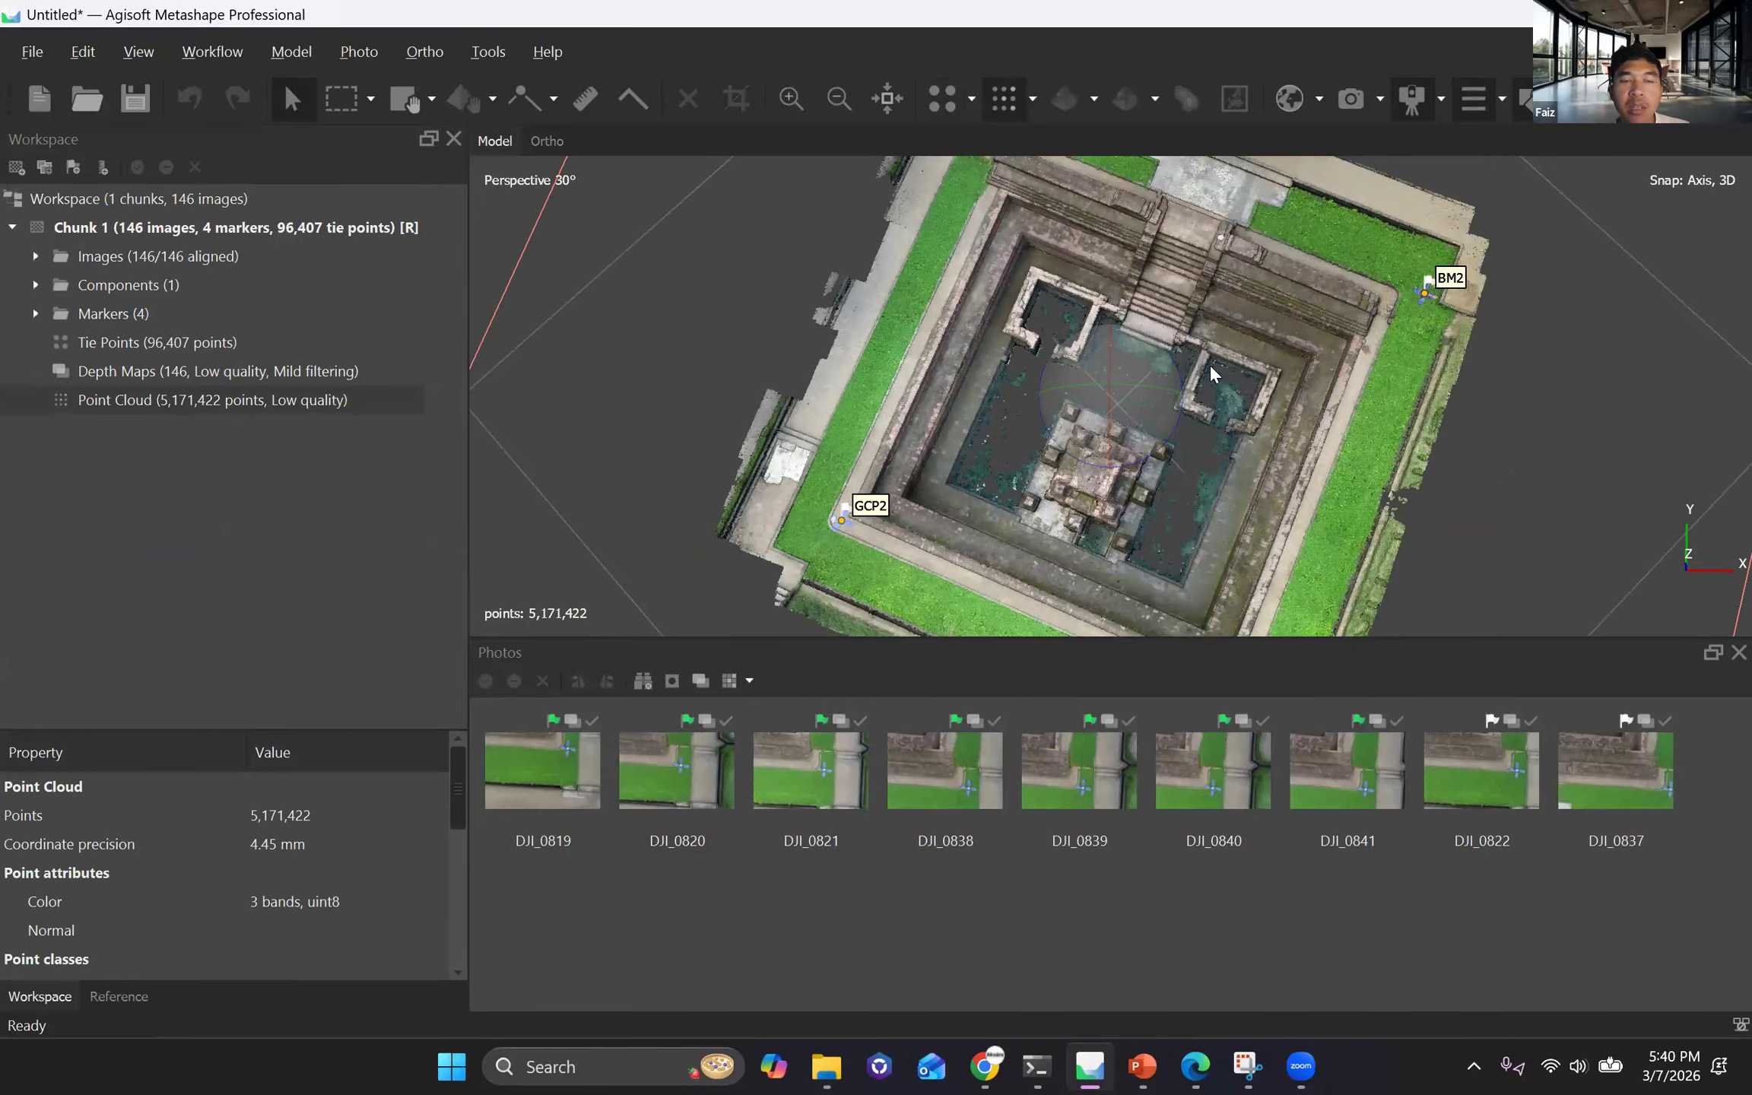
{"action": "double_click", "coordinate": [147, 400]}
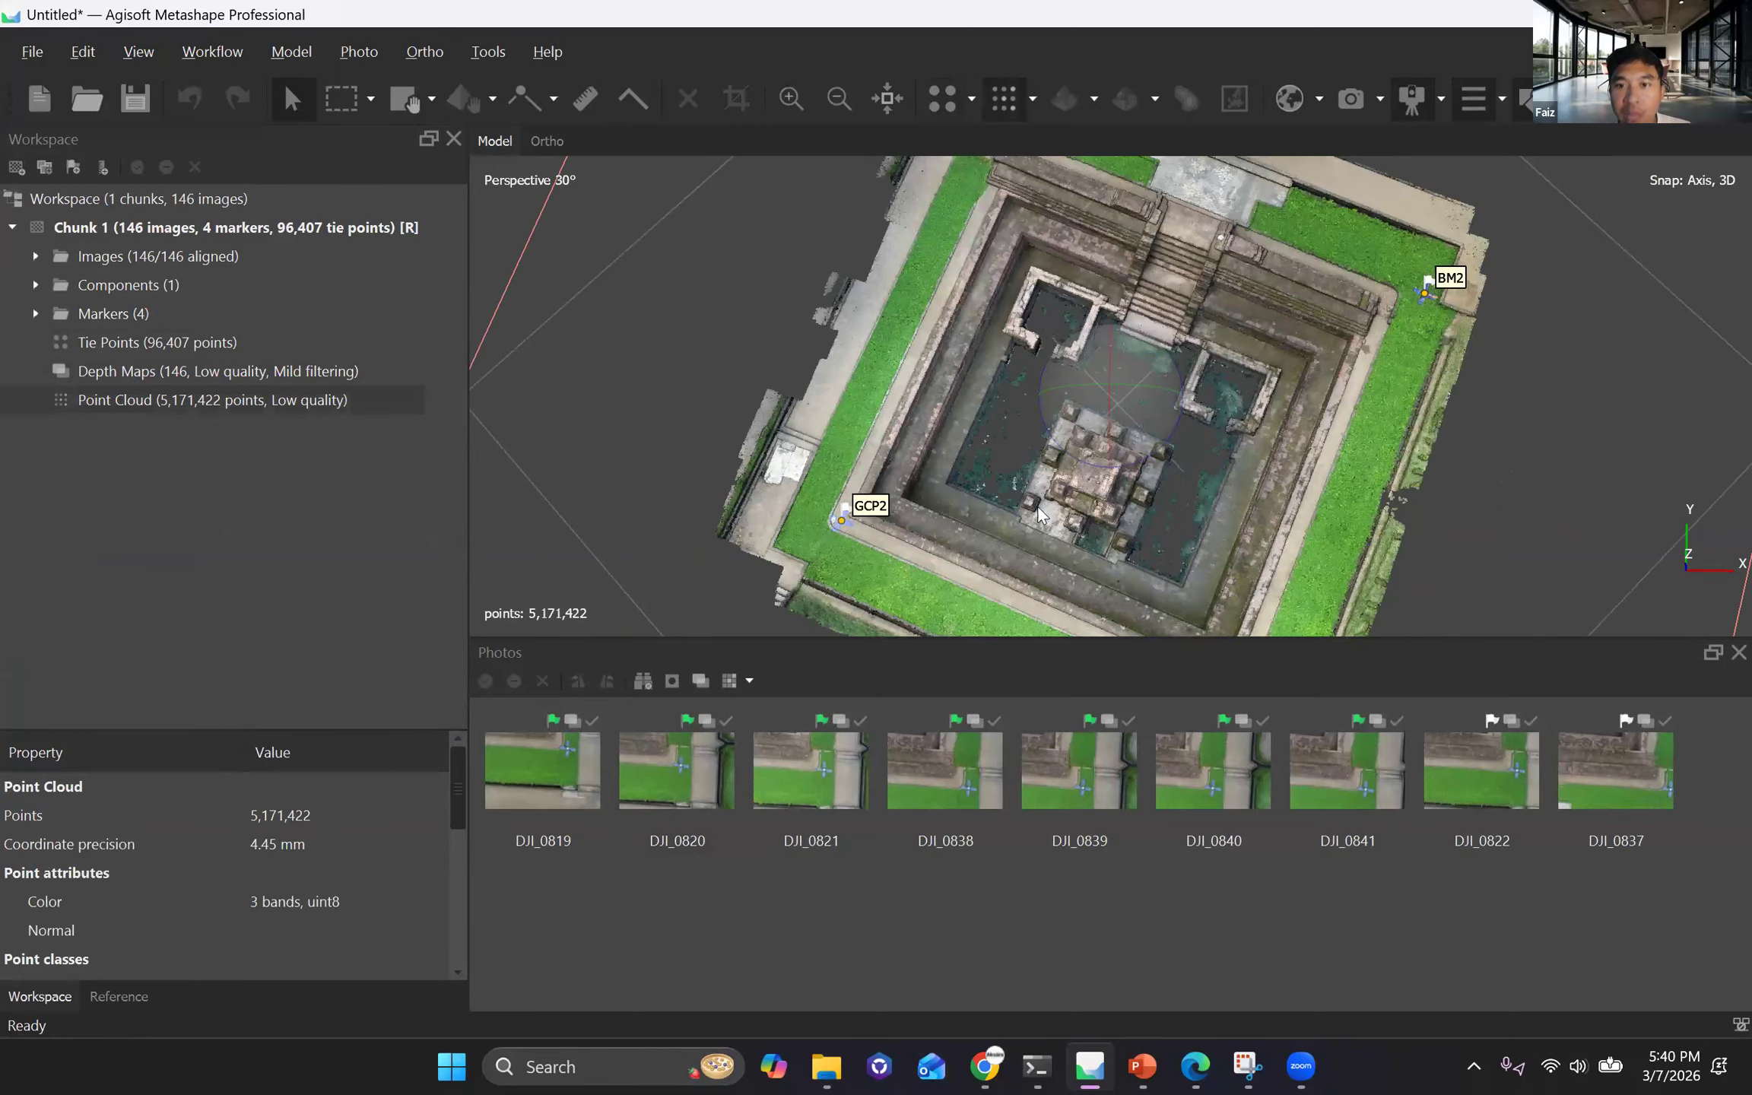
{"action": "right_click_drag", "start_coordinate": [1033, 490], "coordinate": [1119, 443]}
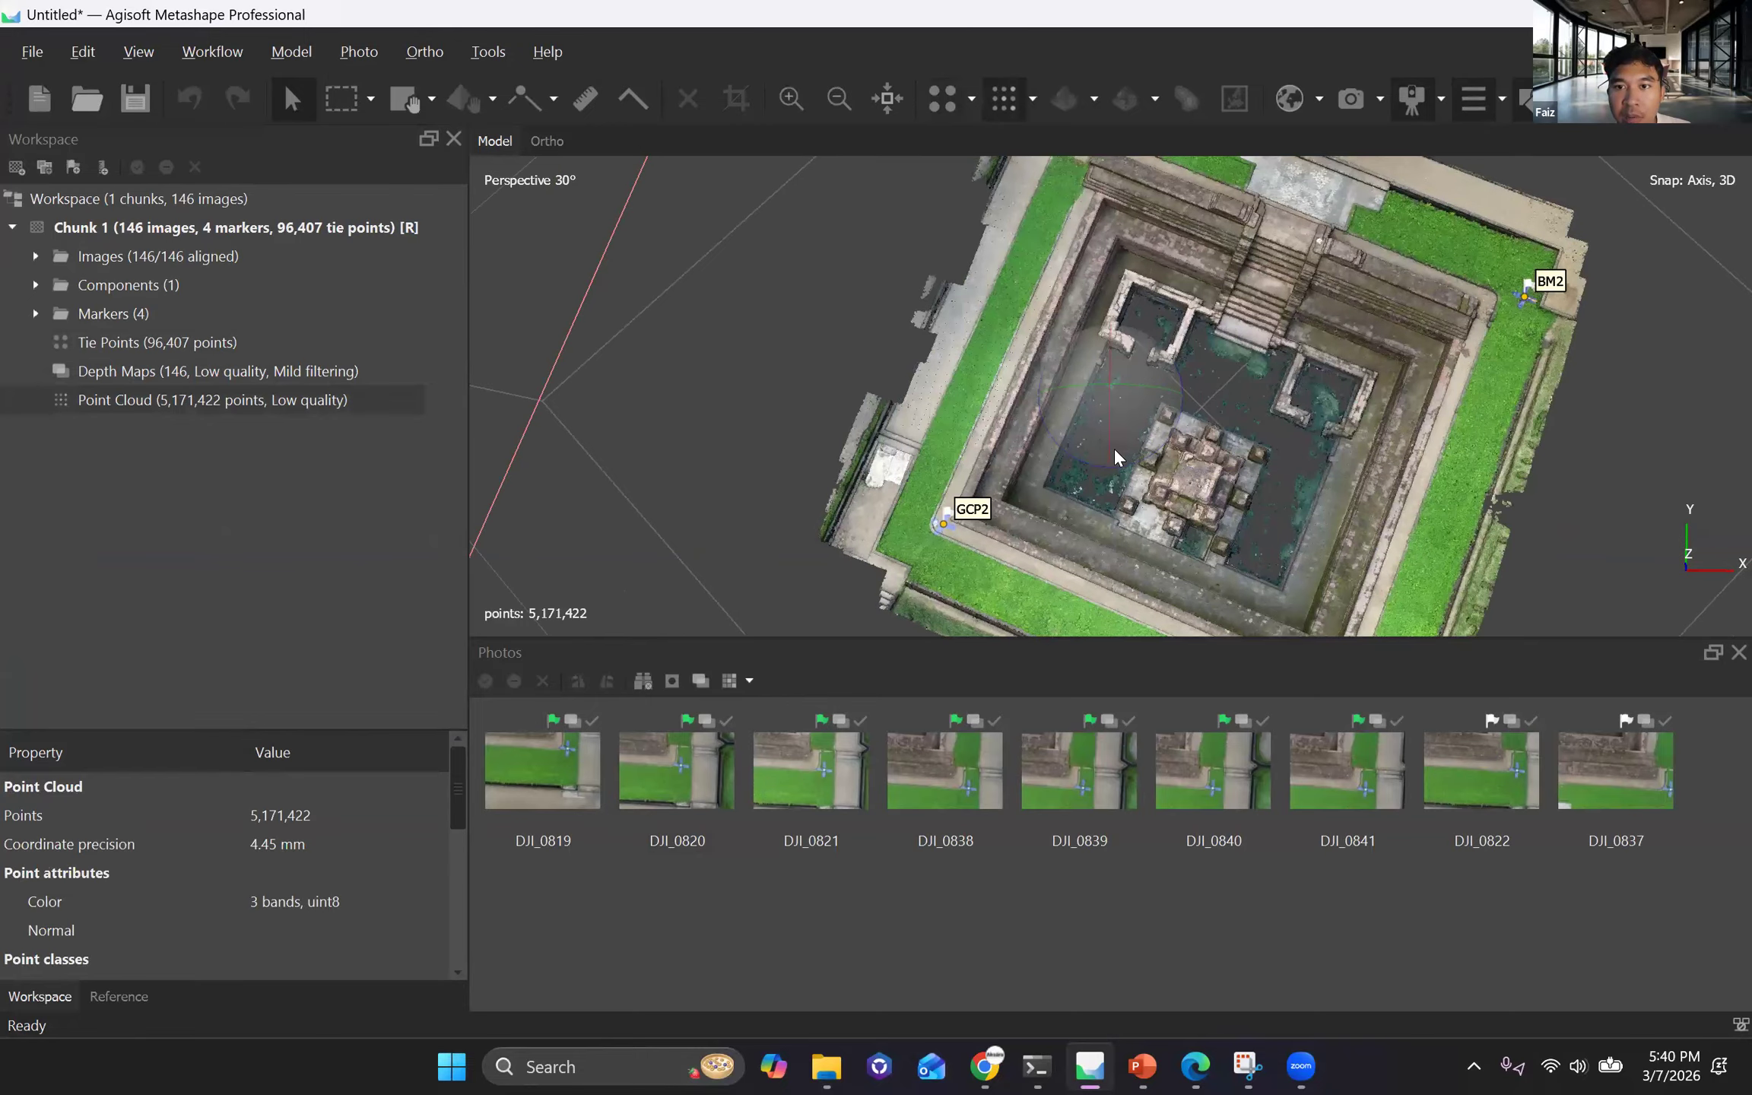
{"action": "scroll", "coordinate": [1112, 447], "scroll_direction": "up", "scroll_amount": 3}
{"action": "scroll", "coordinate": [1118, 393], "scroll_direction": "up", "scroll_amount": 5}
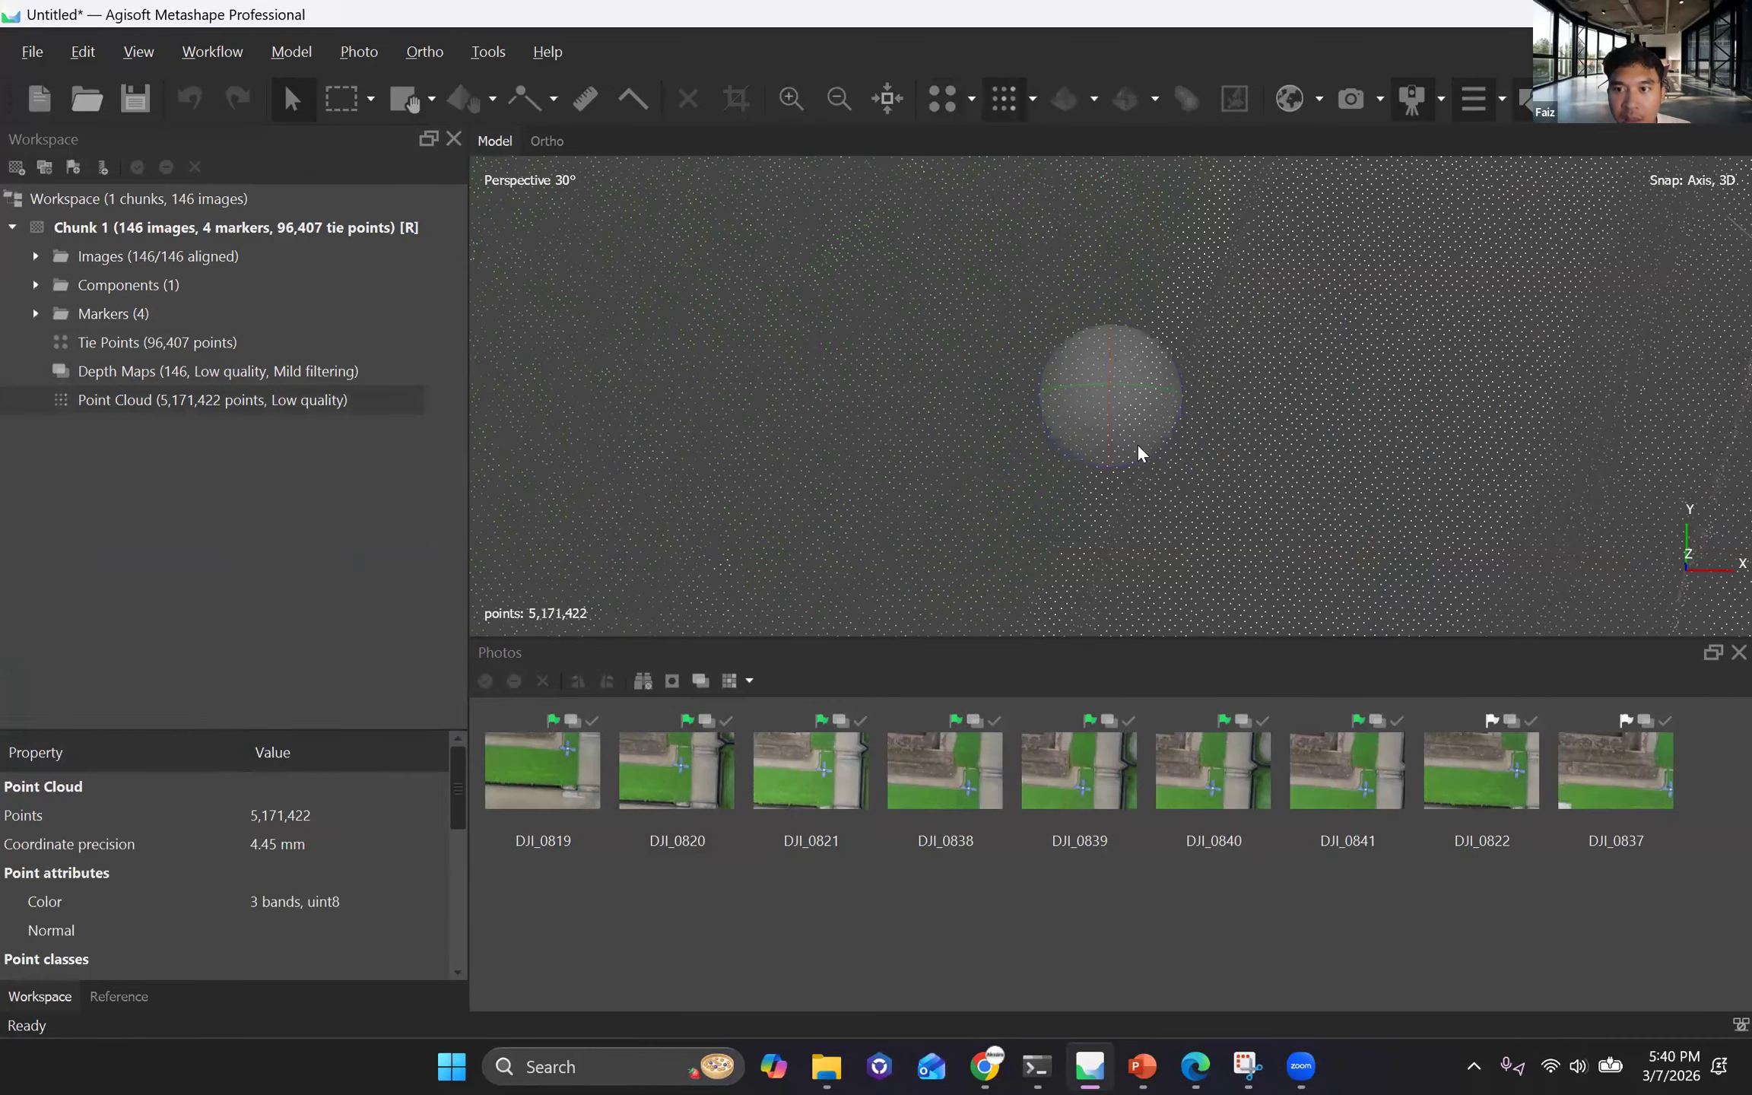
{"action": "left_click_drag", "start_coordinate": [1150, 462], "coordinate": [940, 525]}
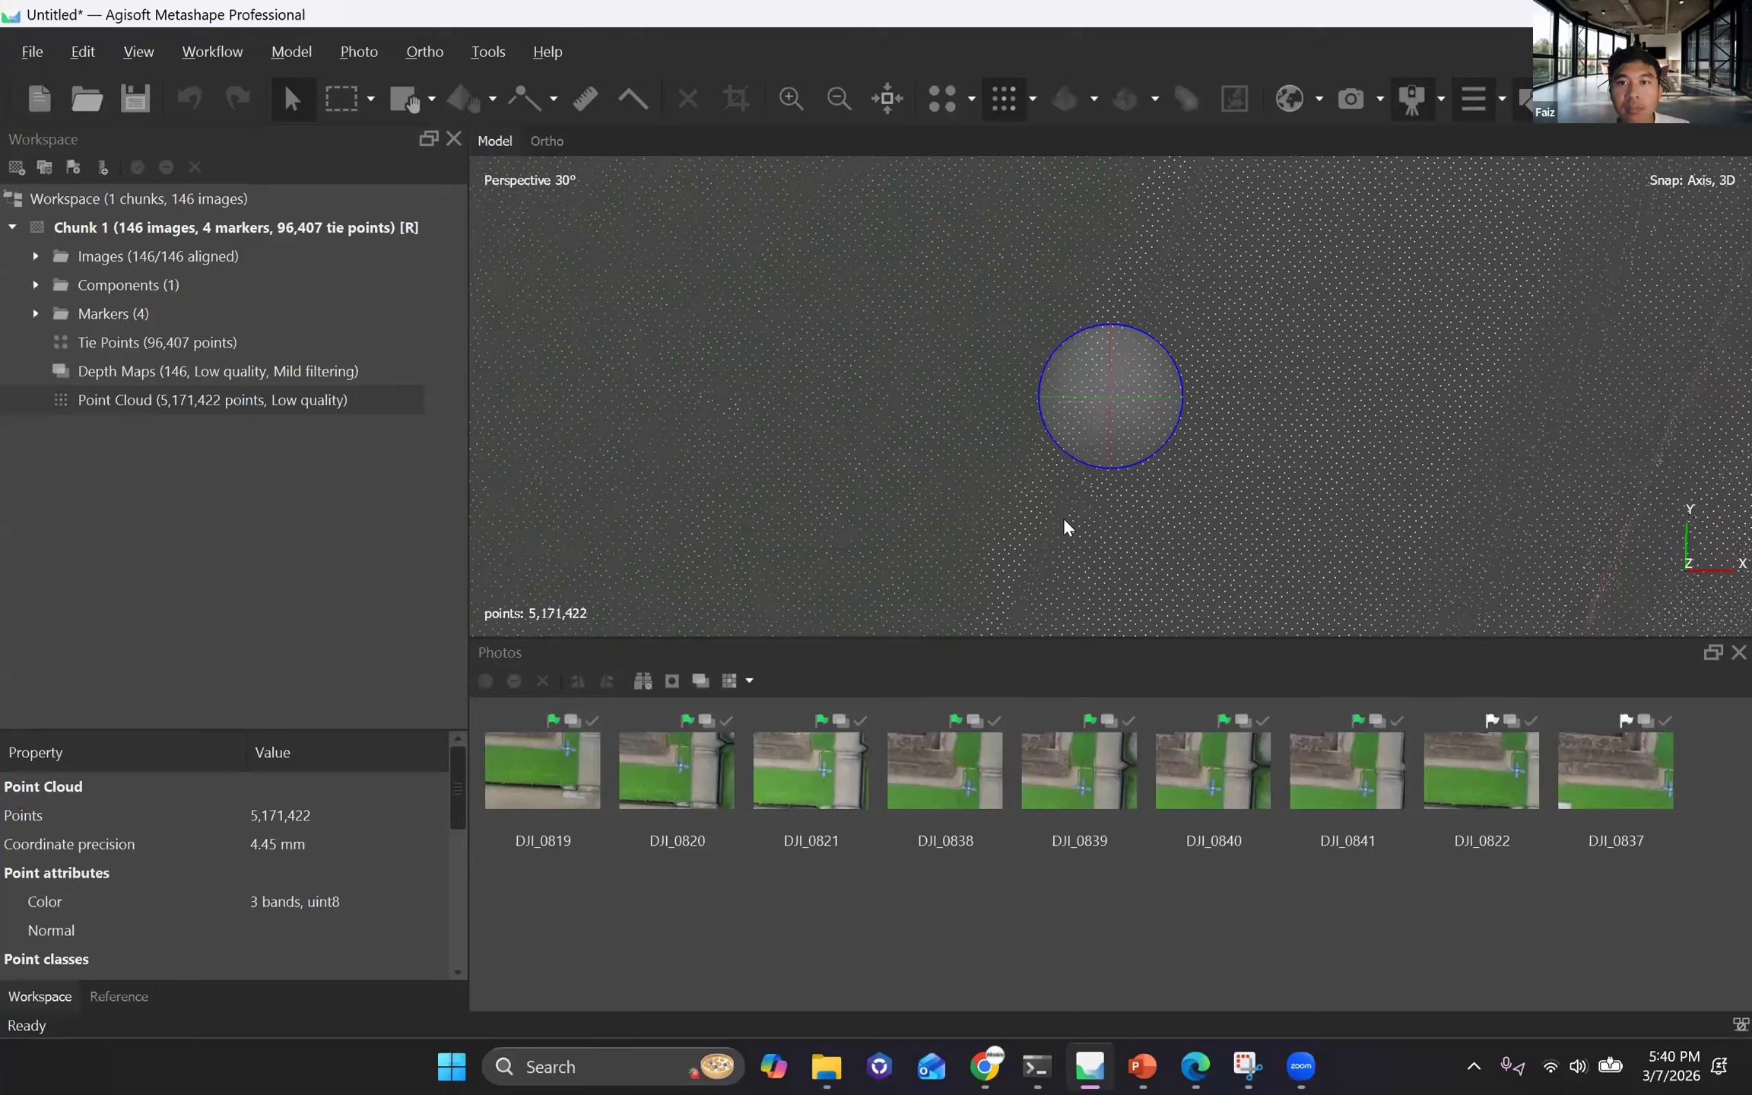
Examine the dense point cloud of the temple pool from above, at oblique angles and close up around the central stone structure.
{"action": "scroll", "coordinate": [1064, 526], "scroll_direction": "down", "scroll_amount": 10}
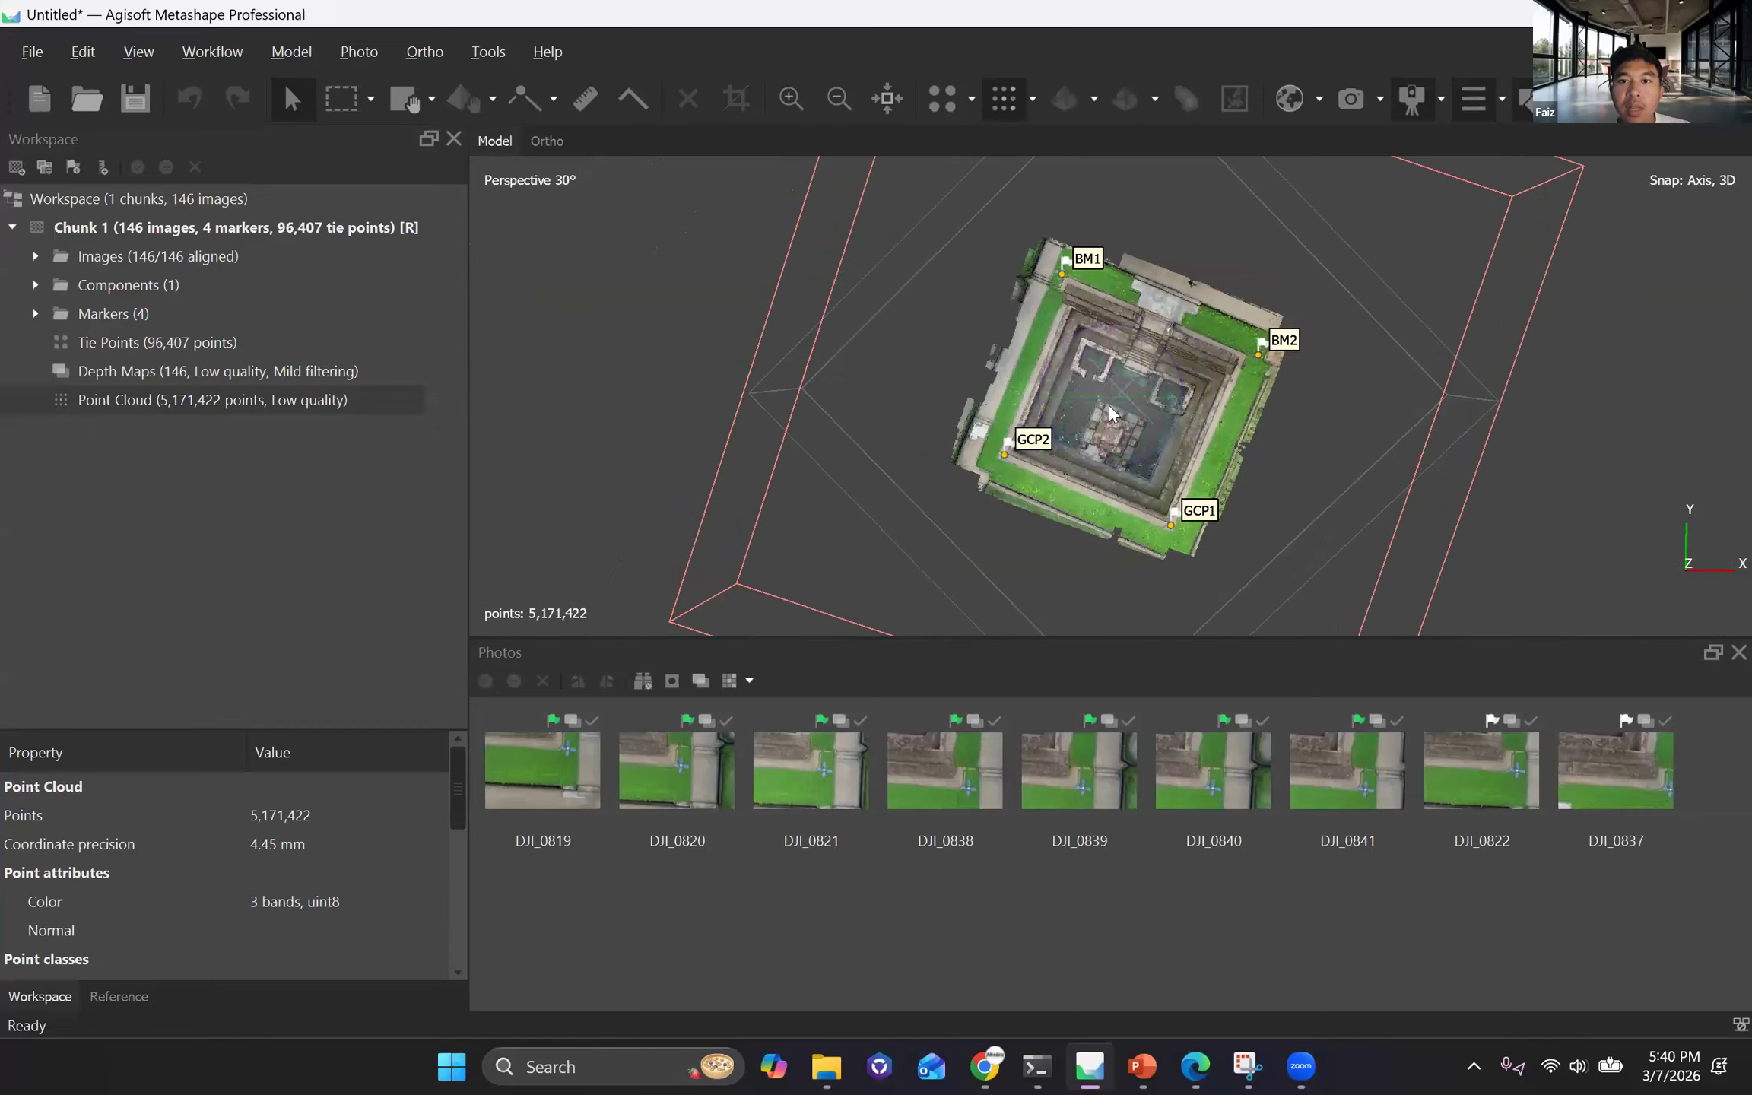
{"action": "scroll", "coordinate": [1049, 456], "scroll_direction": "up", "scroll_amount": 5}
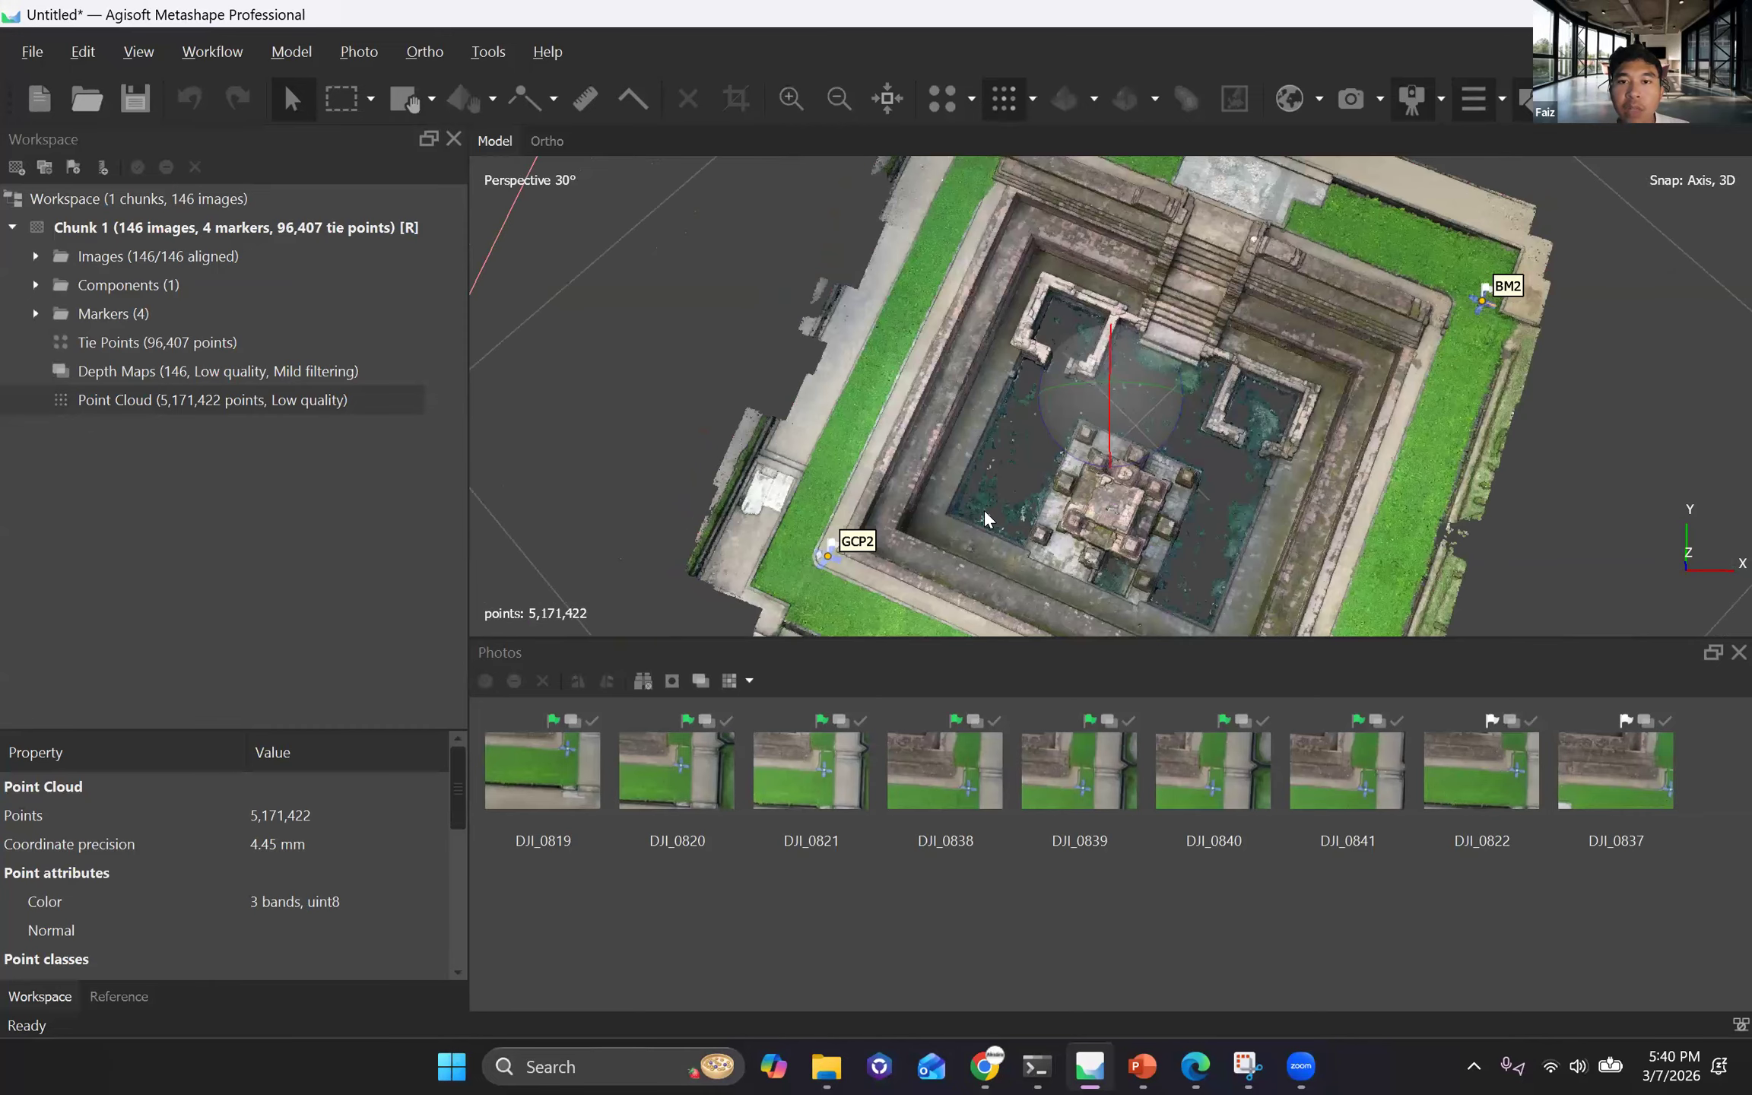
{"action": "left_click_drag", "start_coordinate": [1105, 423], "coordinate": [1111, 407]}
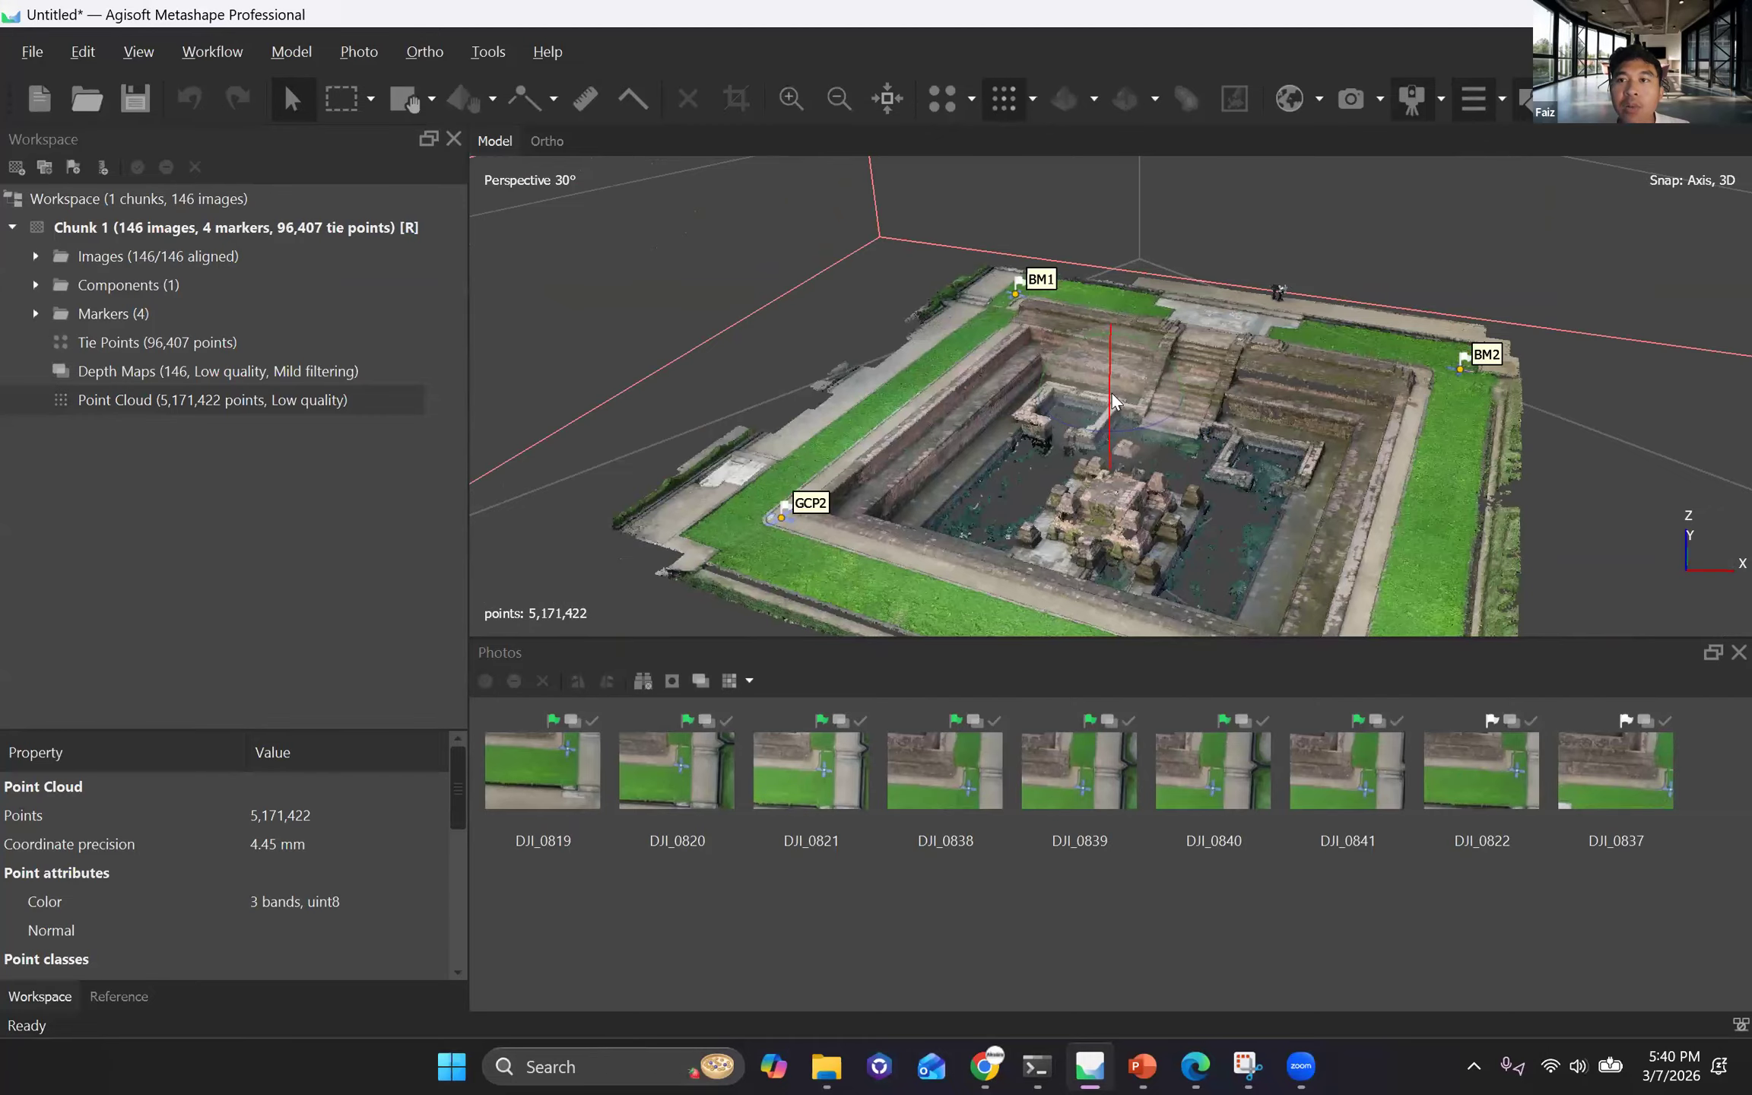
{"action": "scroll", "coordinate": [1104, 424], "scroll_direction": "up", "scroll_amount": 3}
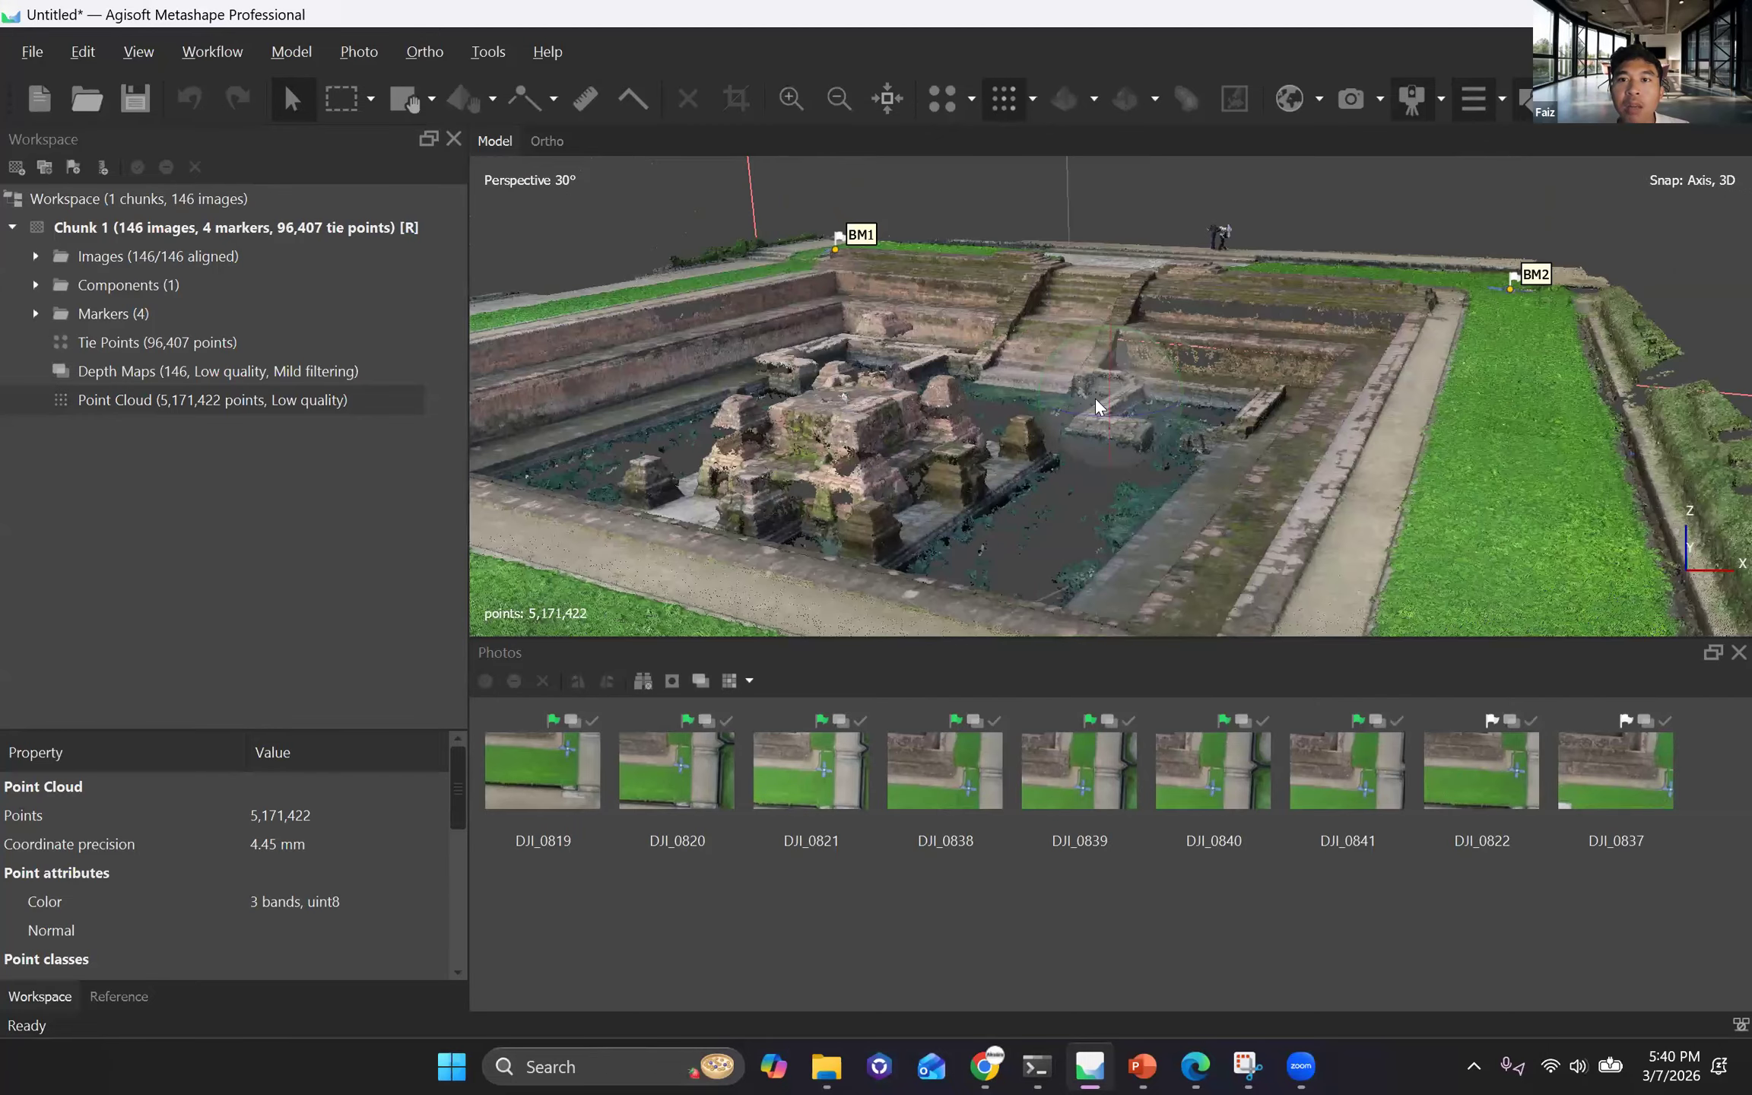
{"action": "scroll", "coordinate": [1108, 394], "scroll_direction": "up", "scroll_amount": 2}
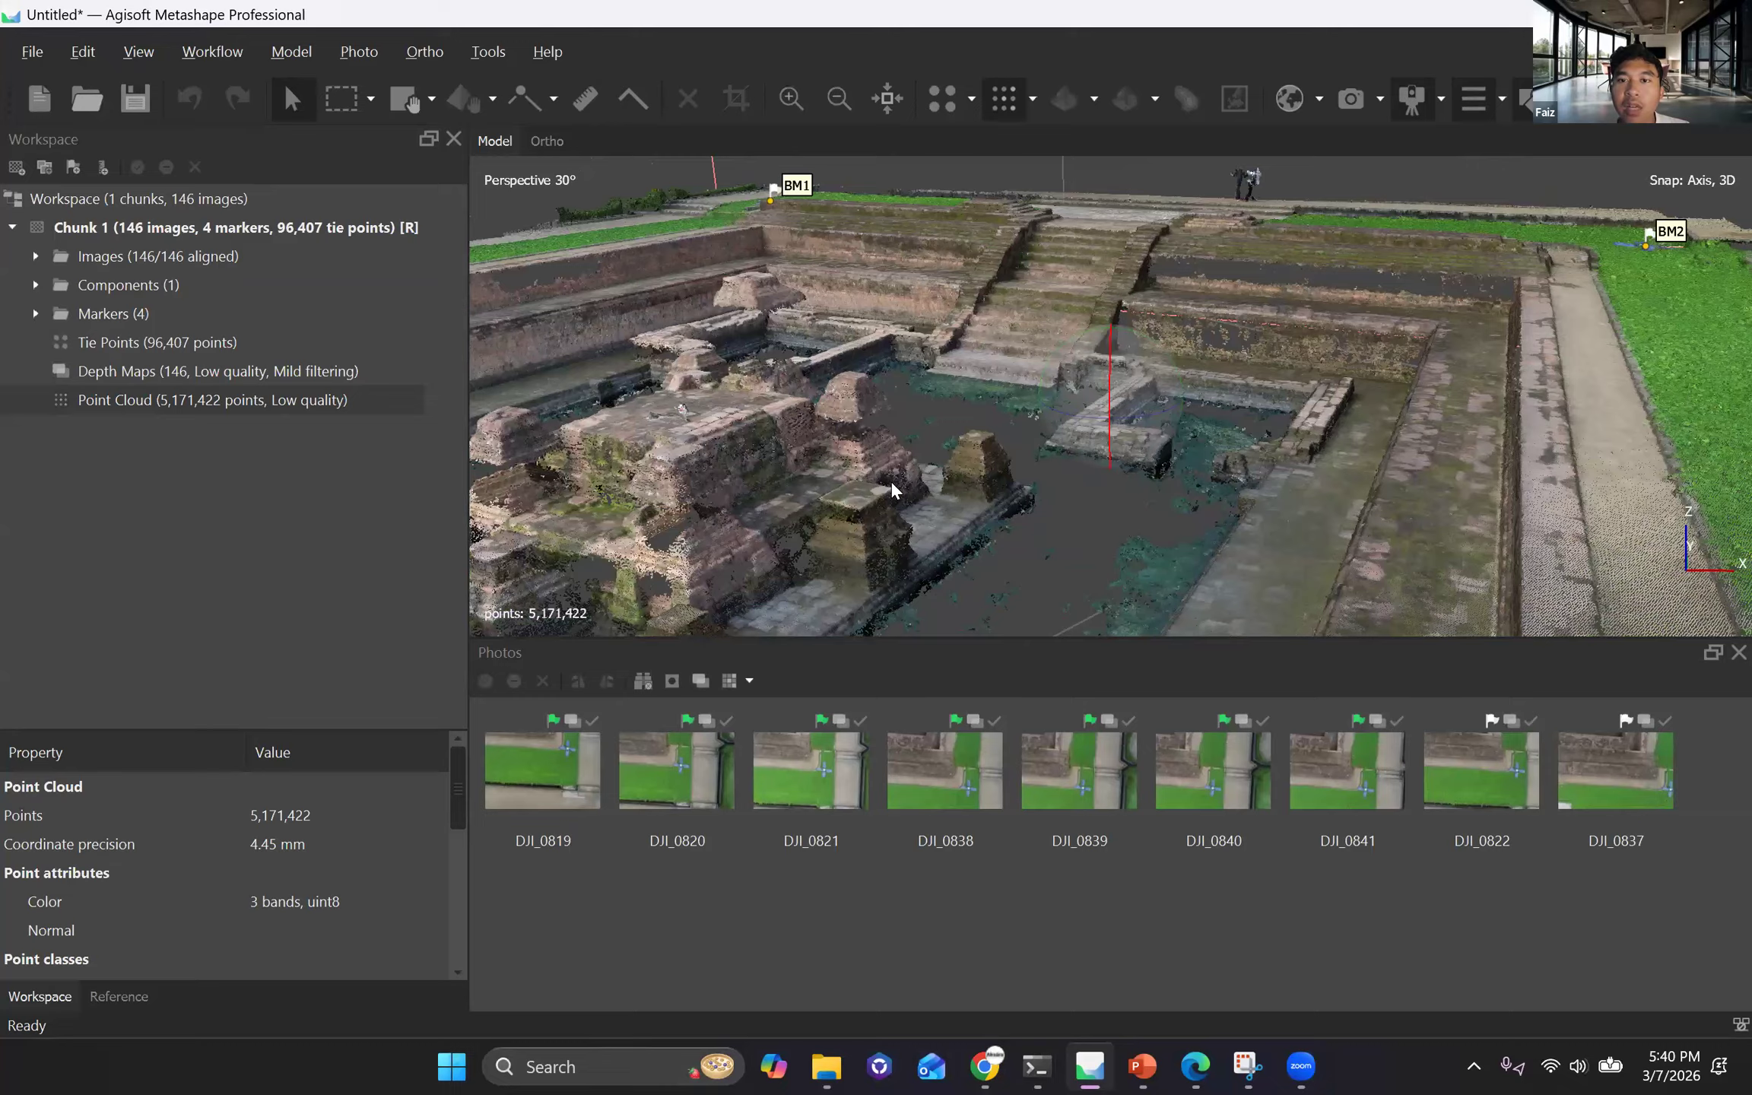
{"action": "left_click_drag", "start_coordinate": [956, 480], "coordinate": [1010, 497]}
{"action": "scroll", "coordinate": [1120, 396], "scroll_direction": "down", "scroll_amount": 5}
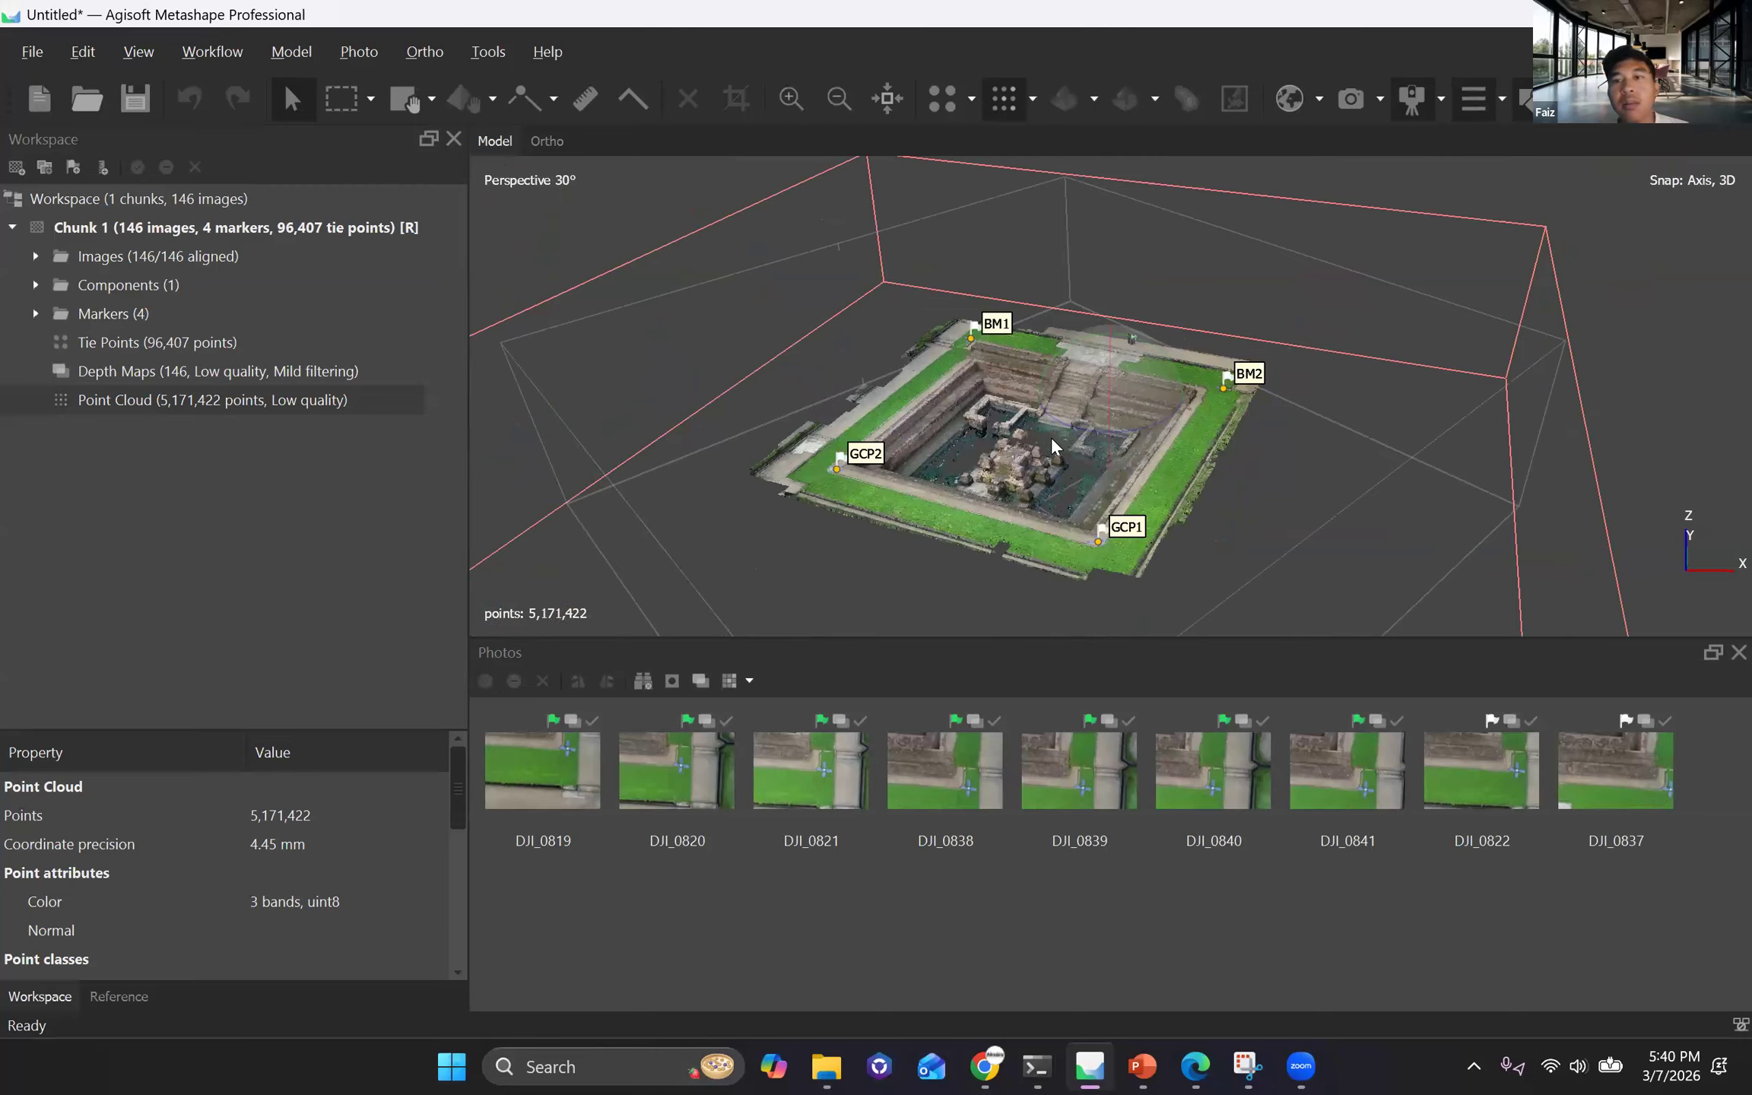
{"action": "scroll", "coordinate": [1109, 409], "scroll_direction": "up", "scroll_amount": 8}
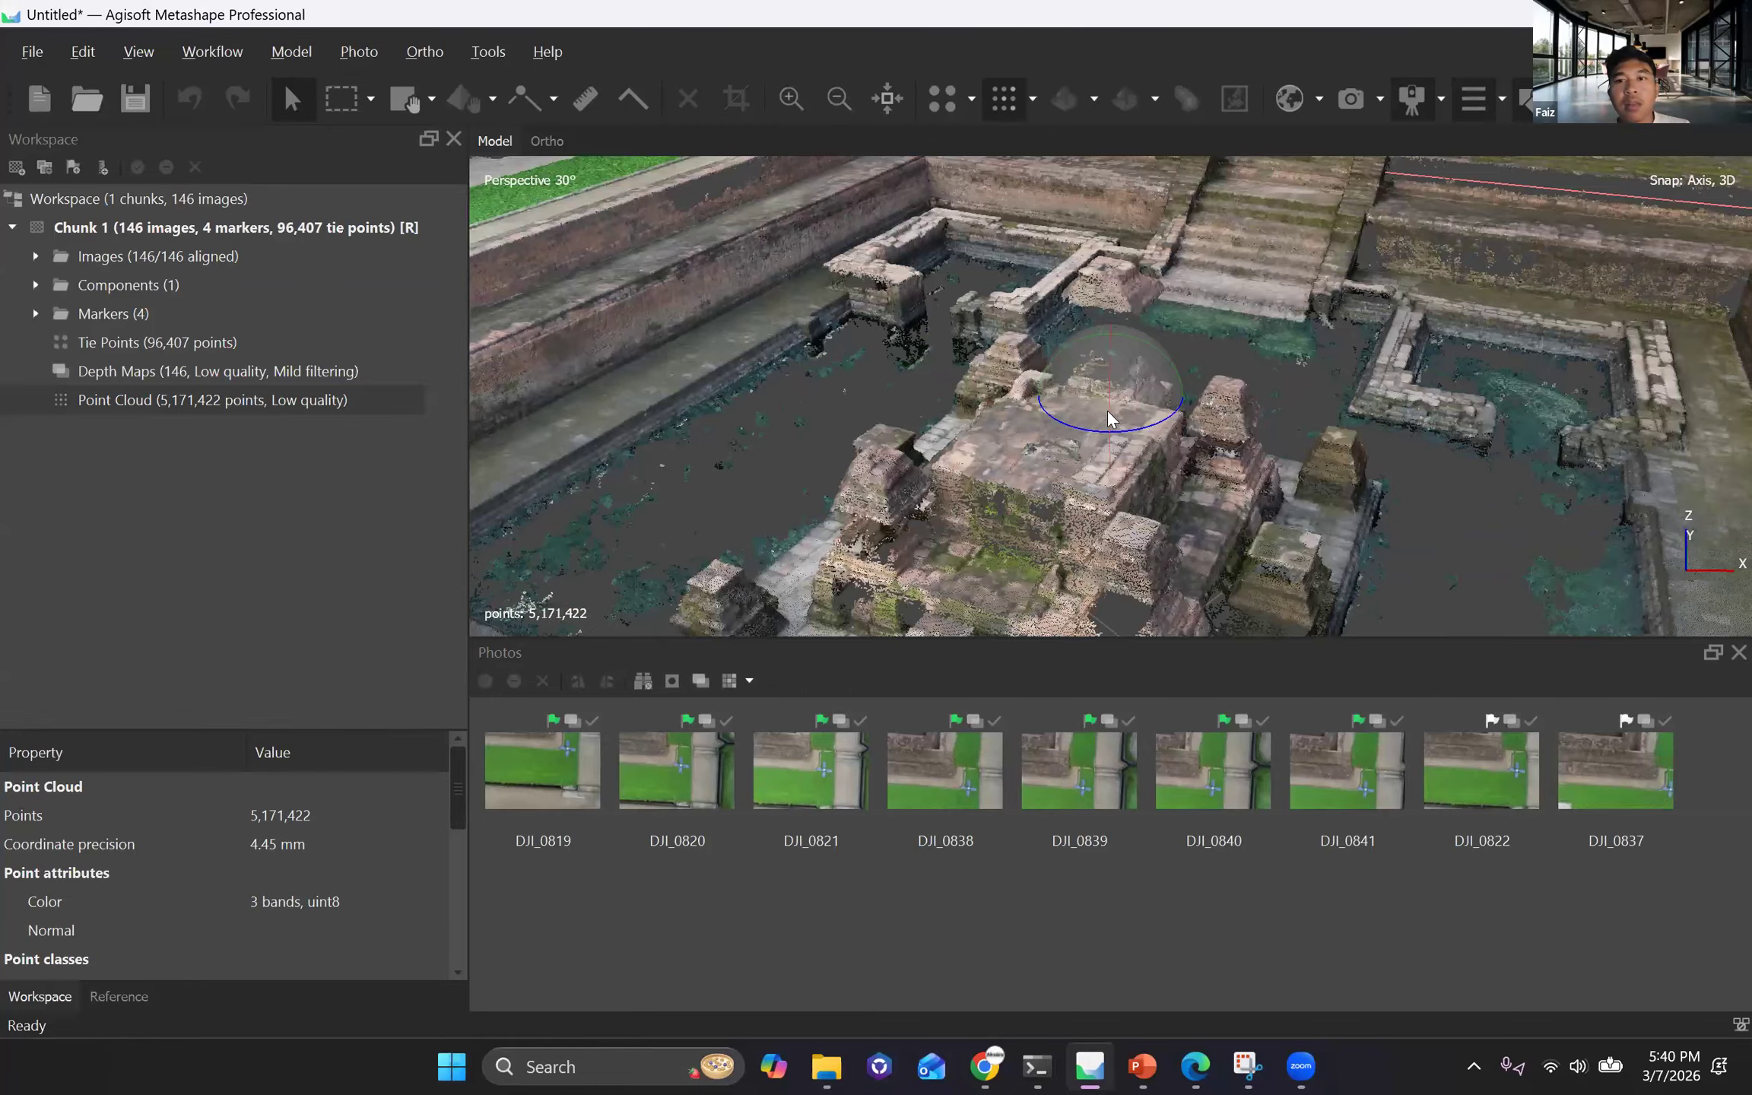
{"action": "scroll", "coordinate": [1110, 441], "scroll_direction": "down", "scroll_amount": 3}
{"action": "scroll", "coordinate": [1112, 484], "scroll_direction": "down", "scroll_amount": 5}
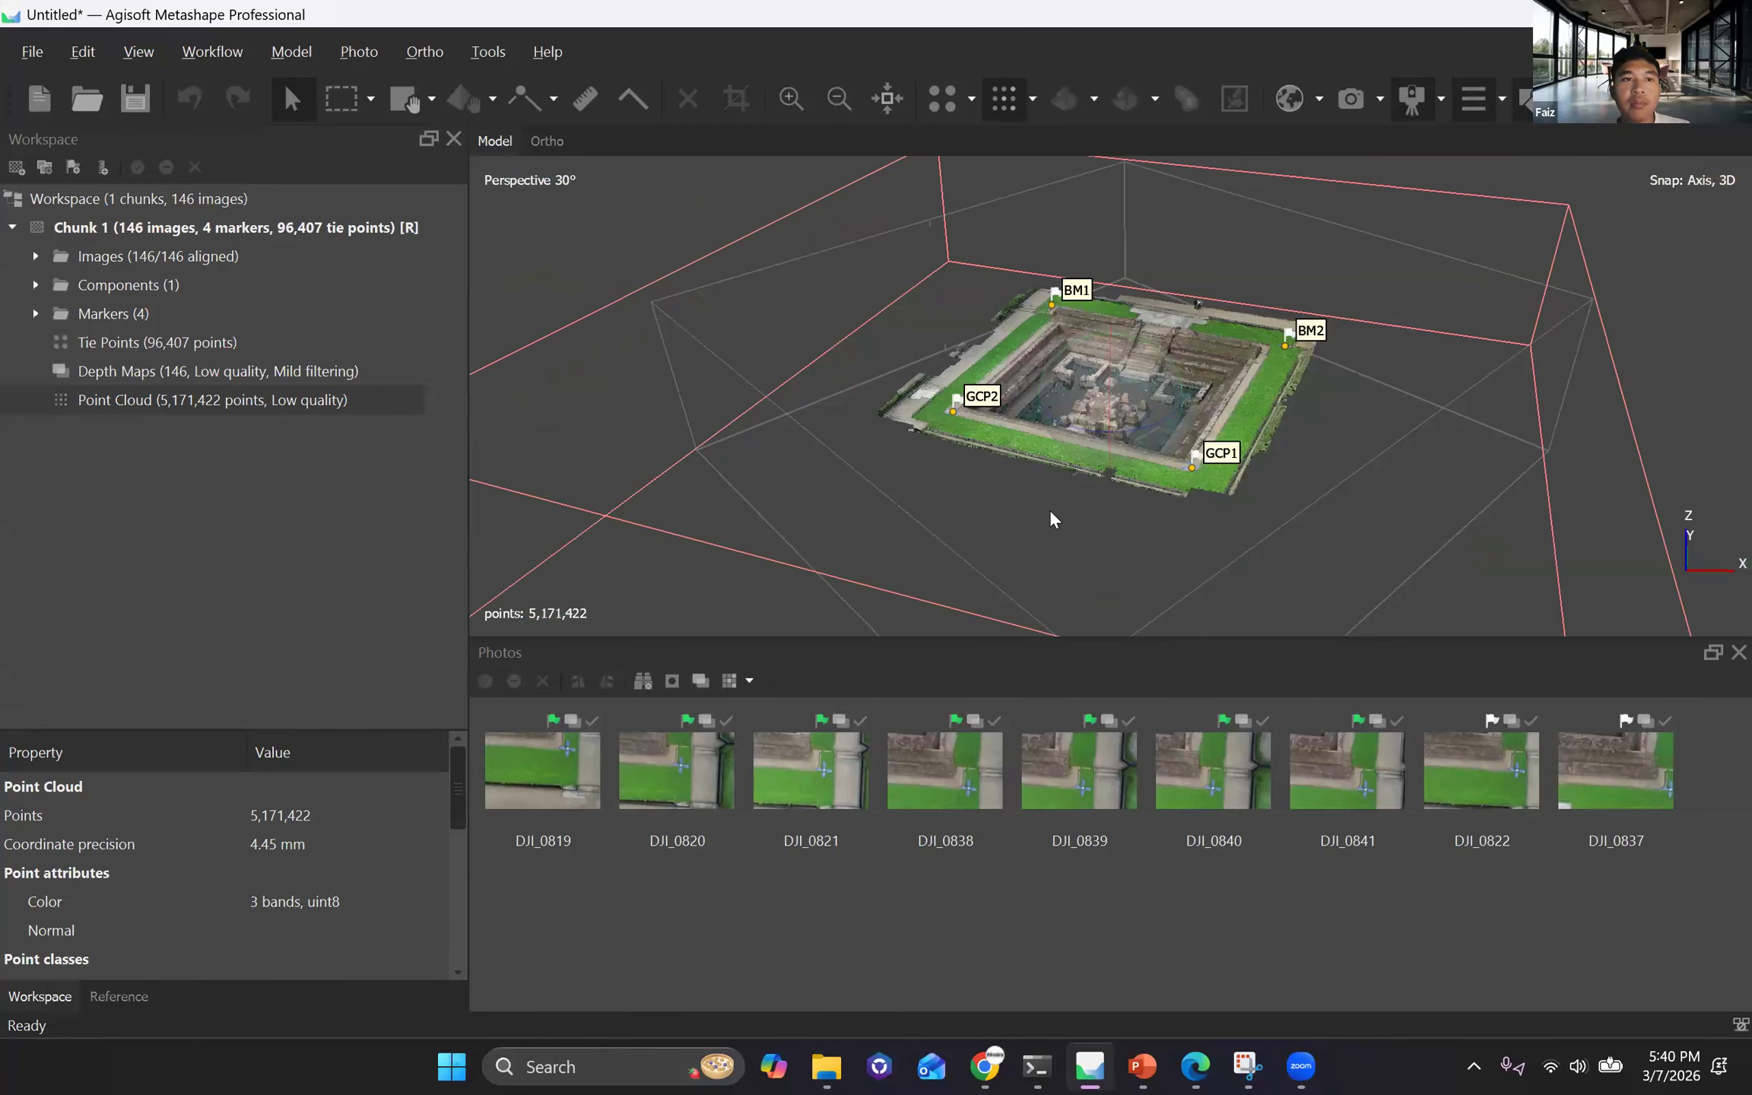
{"action": "key", "text": "KP_7"}
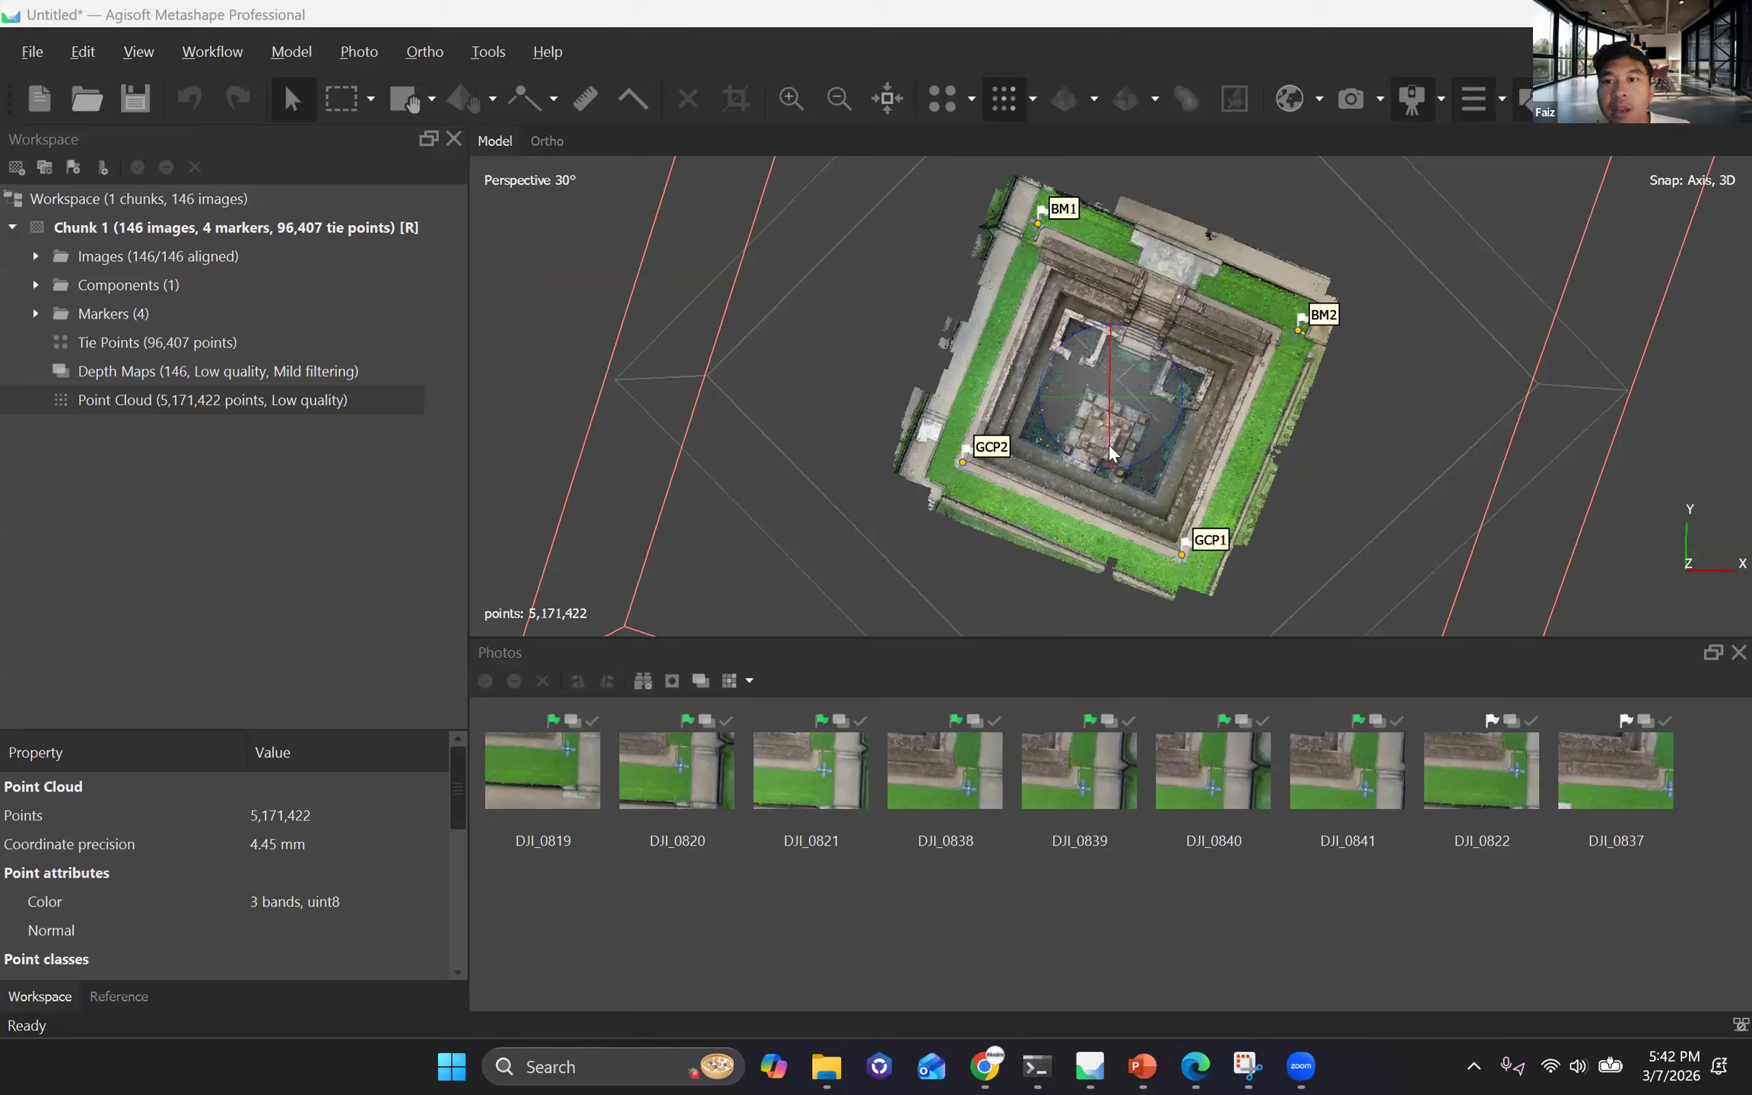
{"action": "mouse_move", "coordinate": [1112, 421]}
{"action": "left_mouse_down"}
{"action": "mouse_move", "coordinate": [1119, 392]}
{"action": "mouse_move", "coordinate": [1109, 418]}
{"action": "left_mouse_up"}
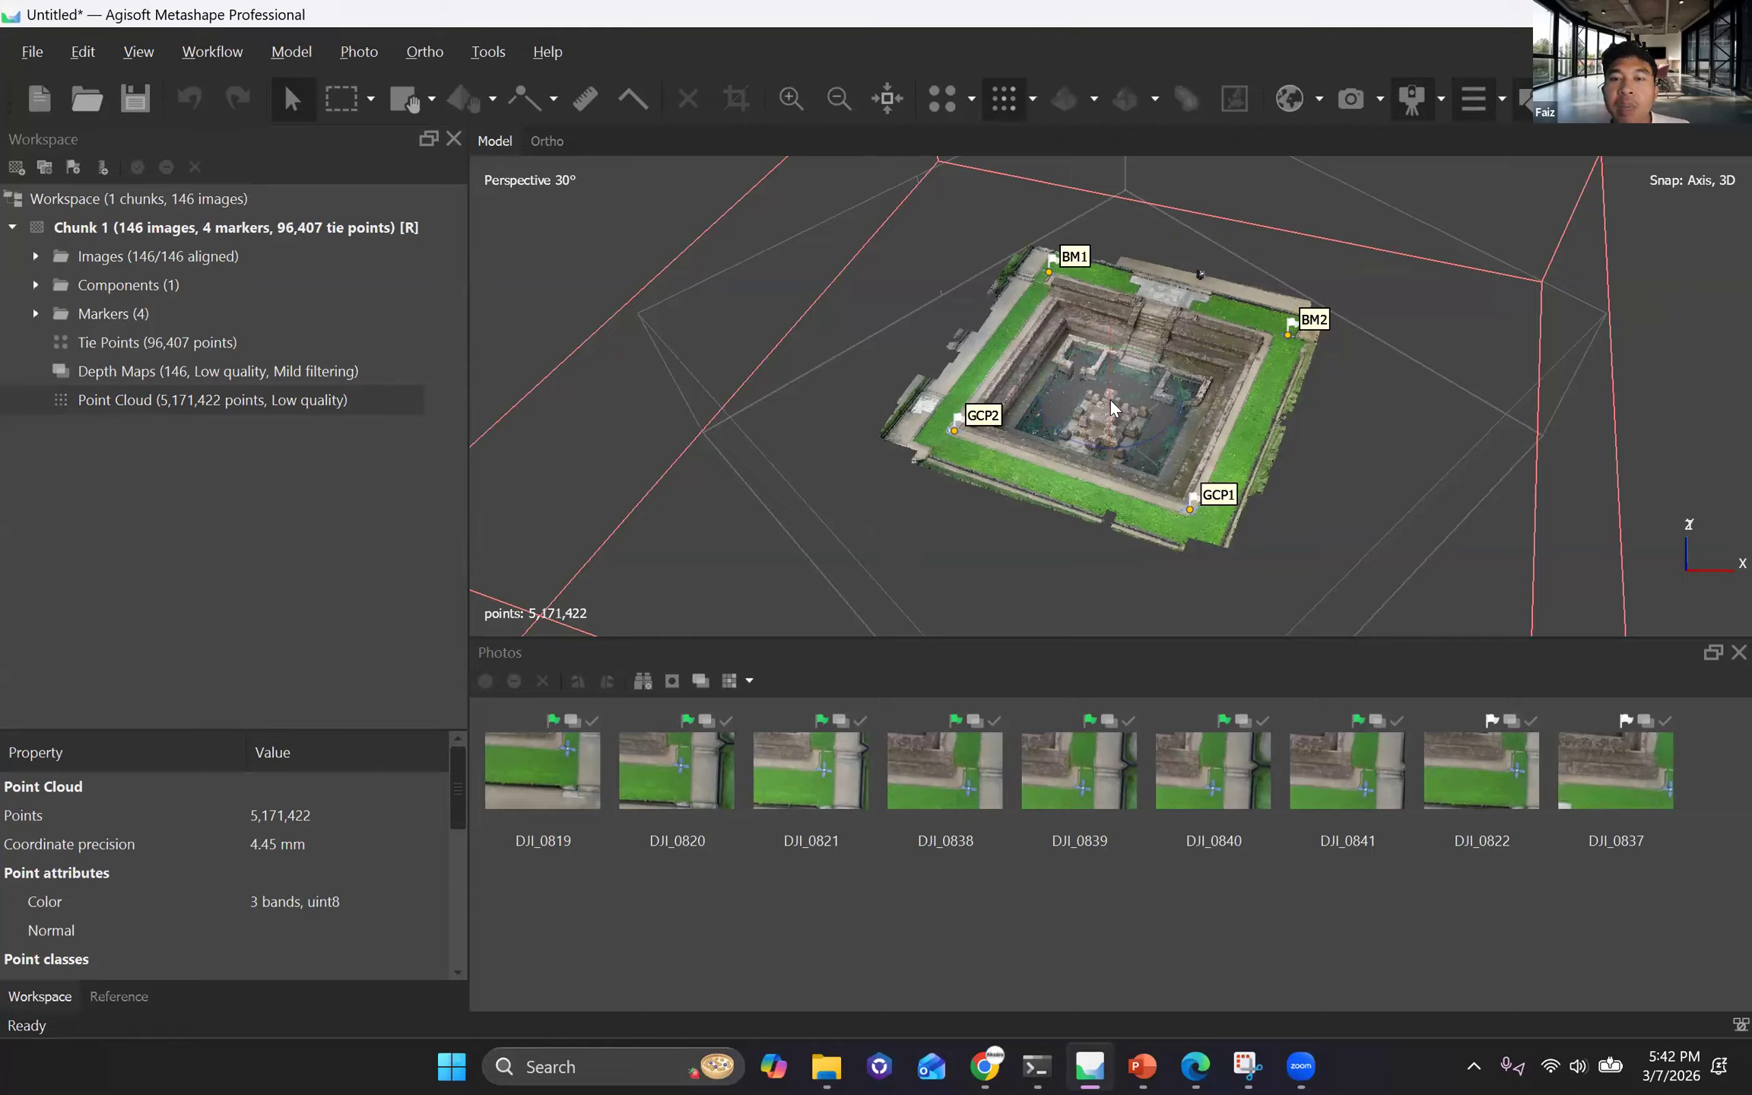
{"action": "left_click_drag", "start_coordinate": [1107, 462], "coordinate": [1102, 399]}
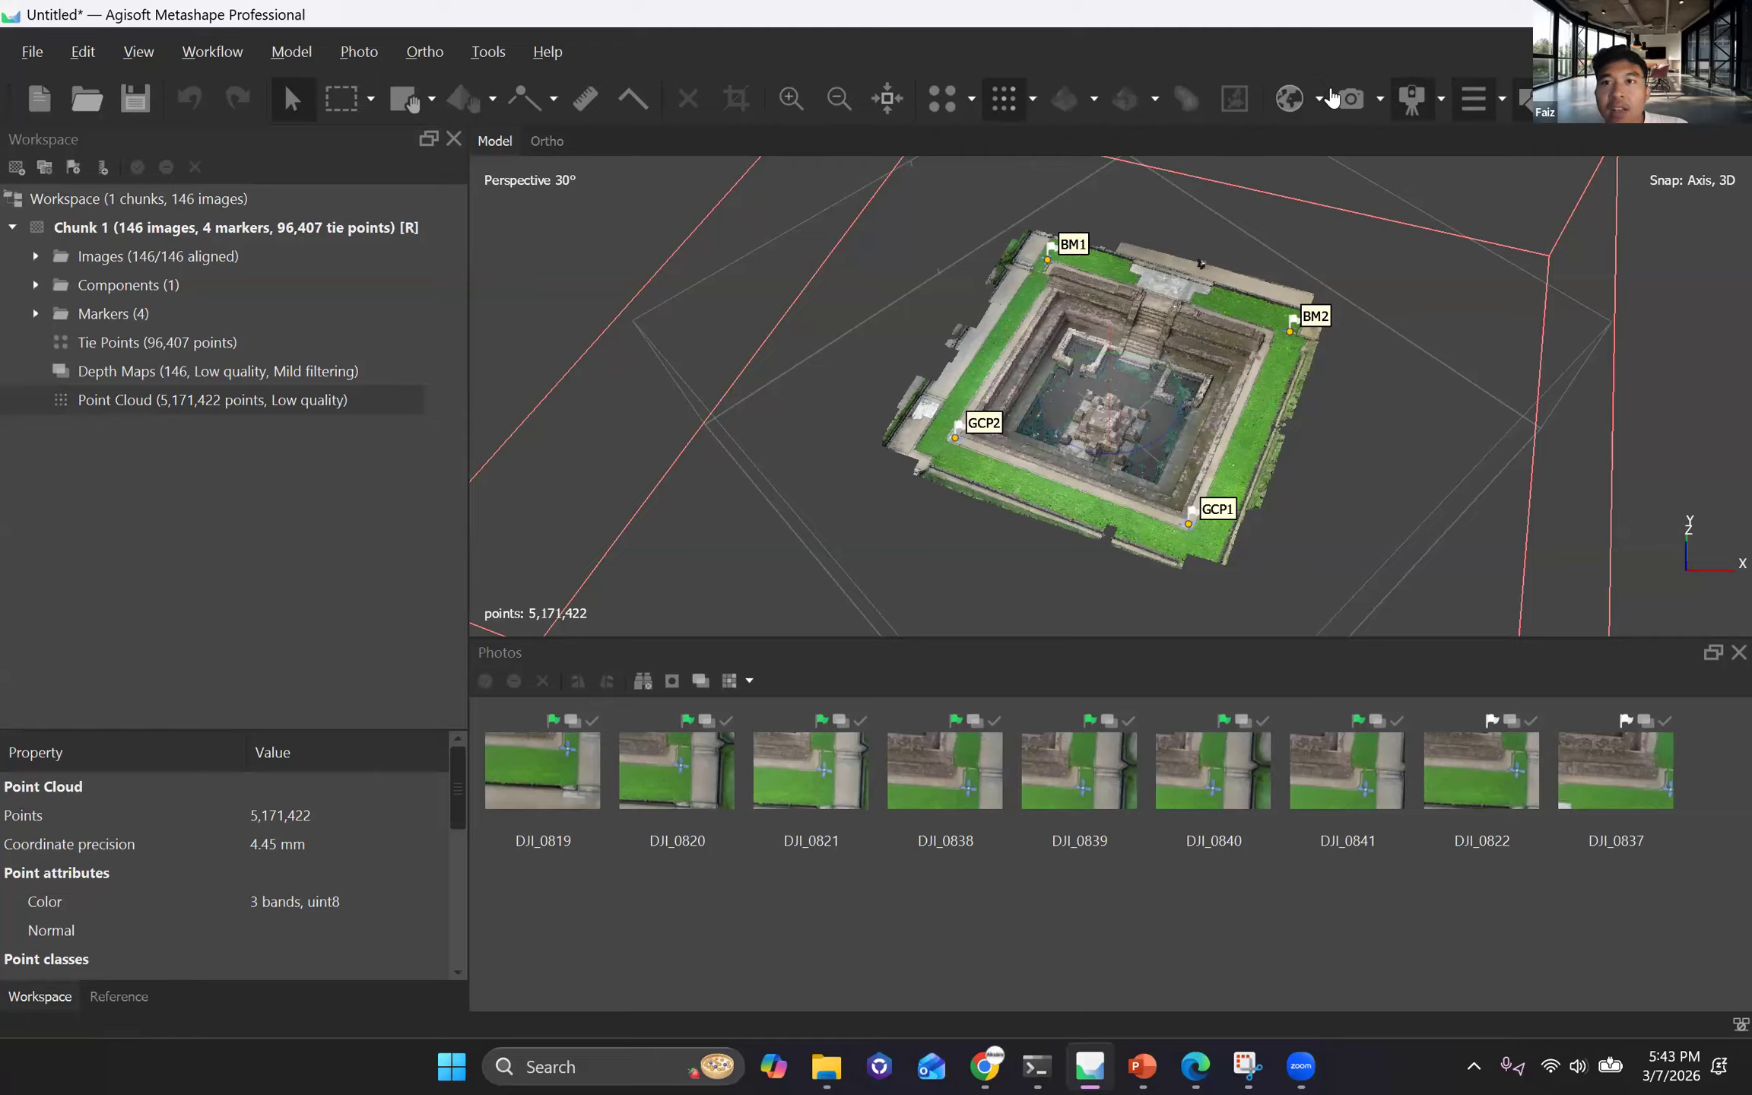
Show the camera positions over the point cloud to view the photo coverage, and hide them again.
{"action": "left_click", "coordinate": [1287, 98]}
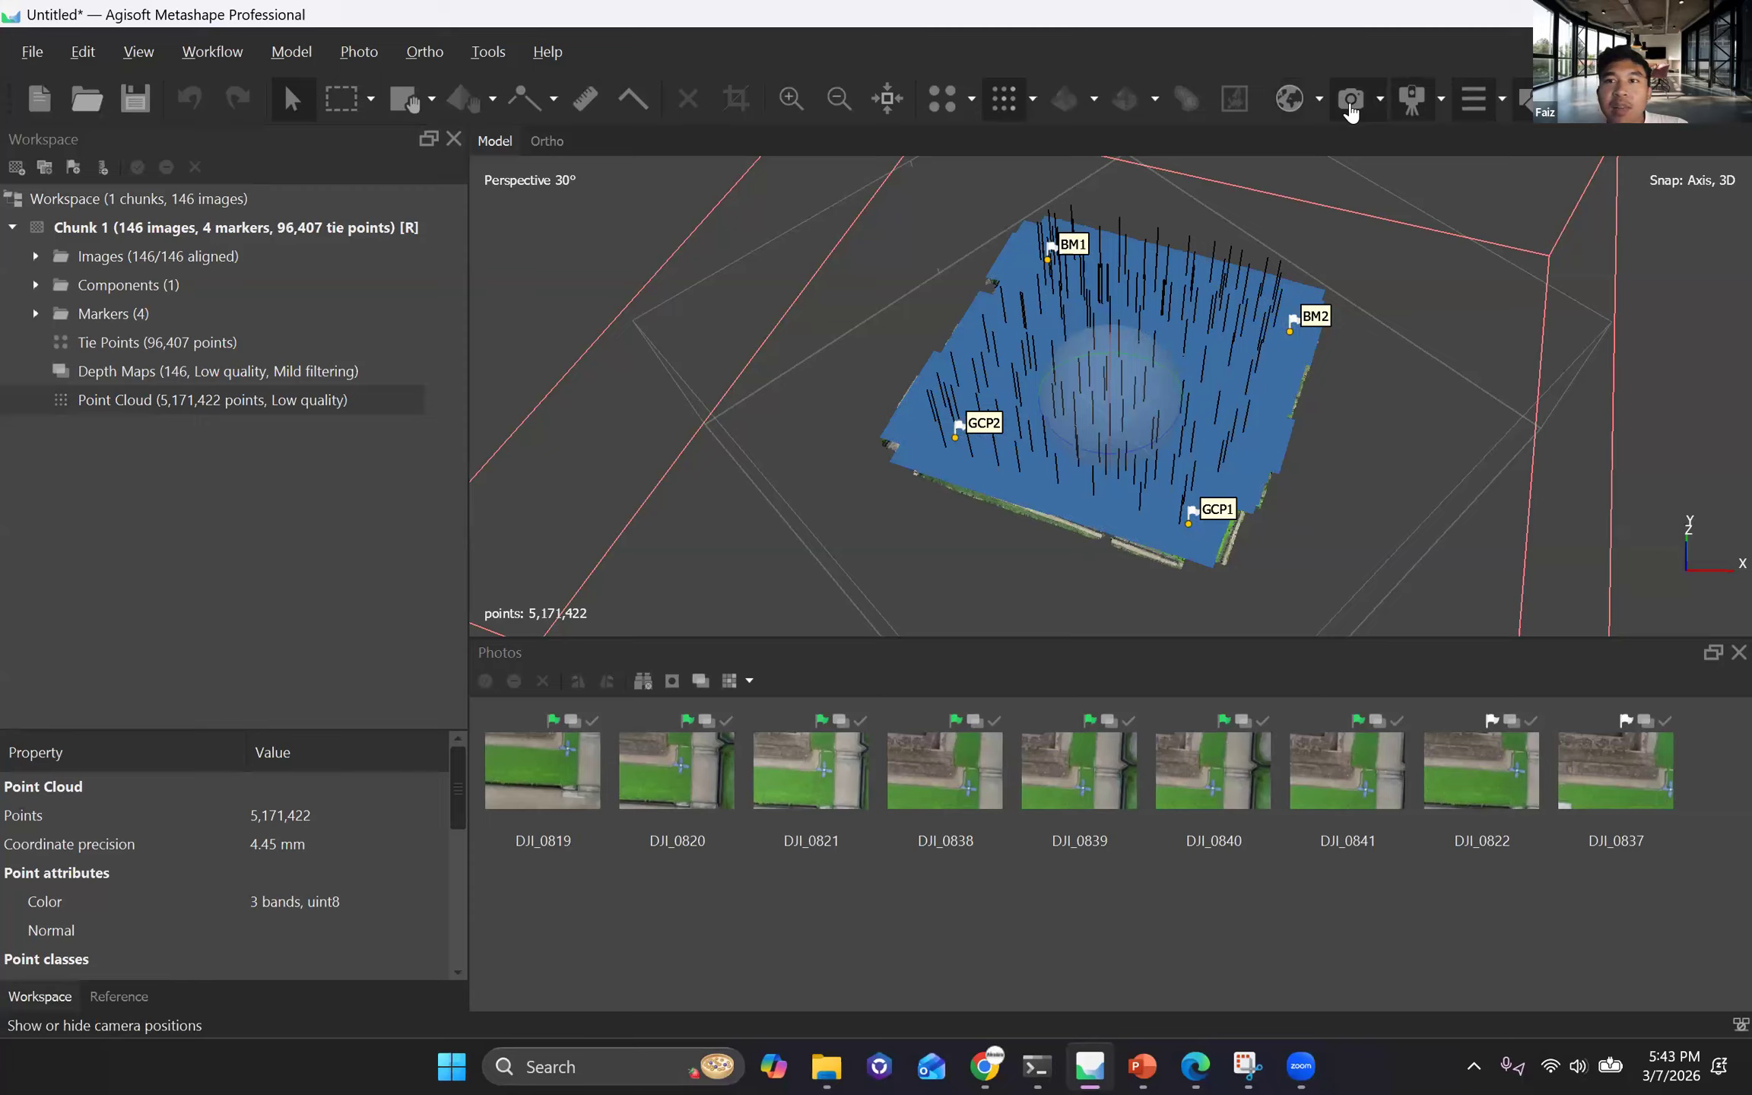
{"action": "left_click", "coordinate": [1350, 111]}
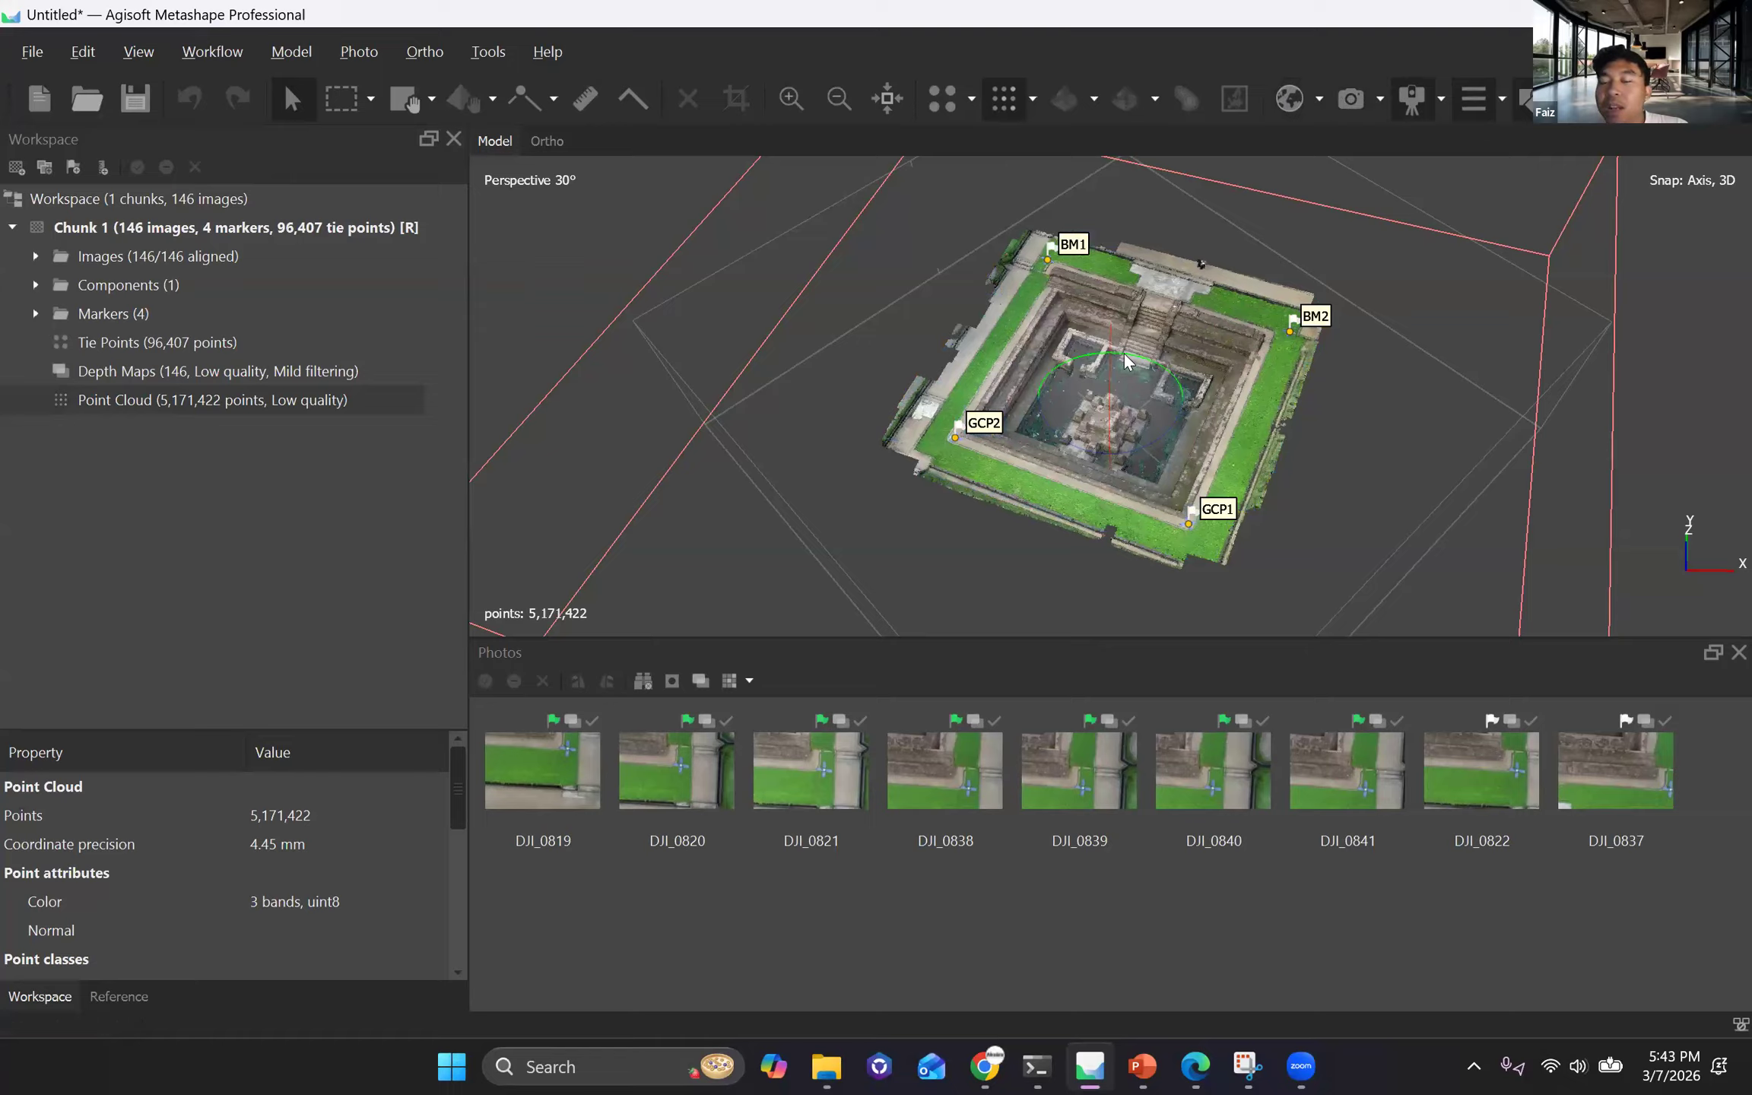
{"action": "left_click", "coordinate": [1353, 99]}
{"action": "left_click", "coordinate": [1353, 99]}
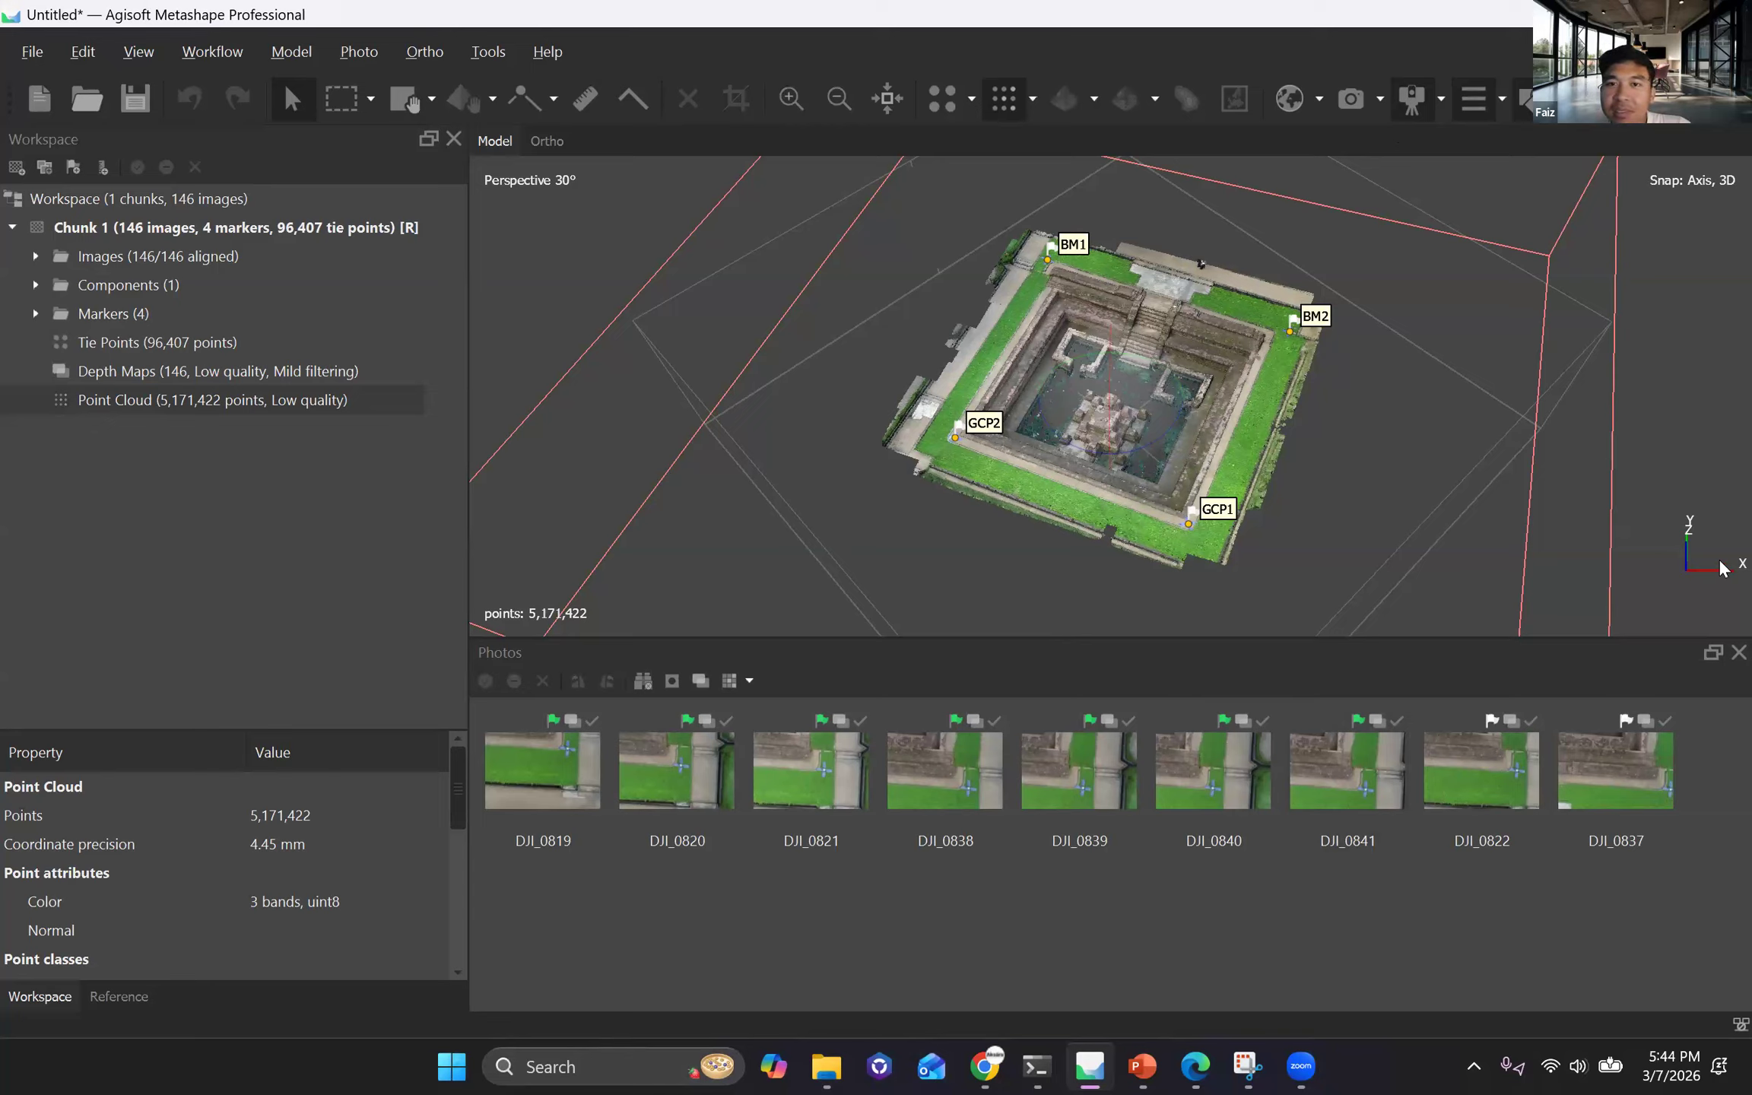
{"action": "left_click_drag", "start_coordinate": [770, 485], "coordinate": [1117, 474]}
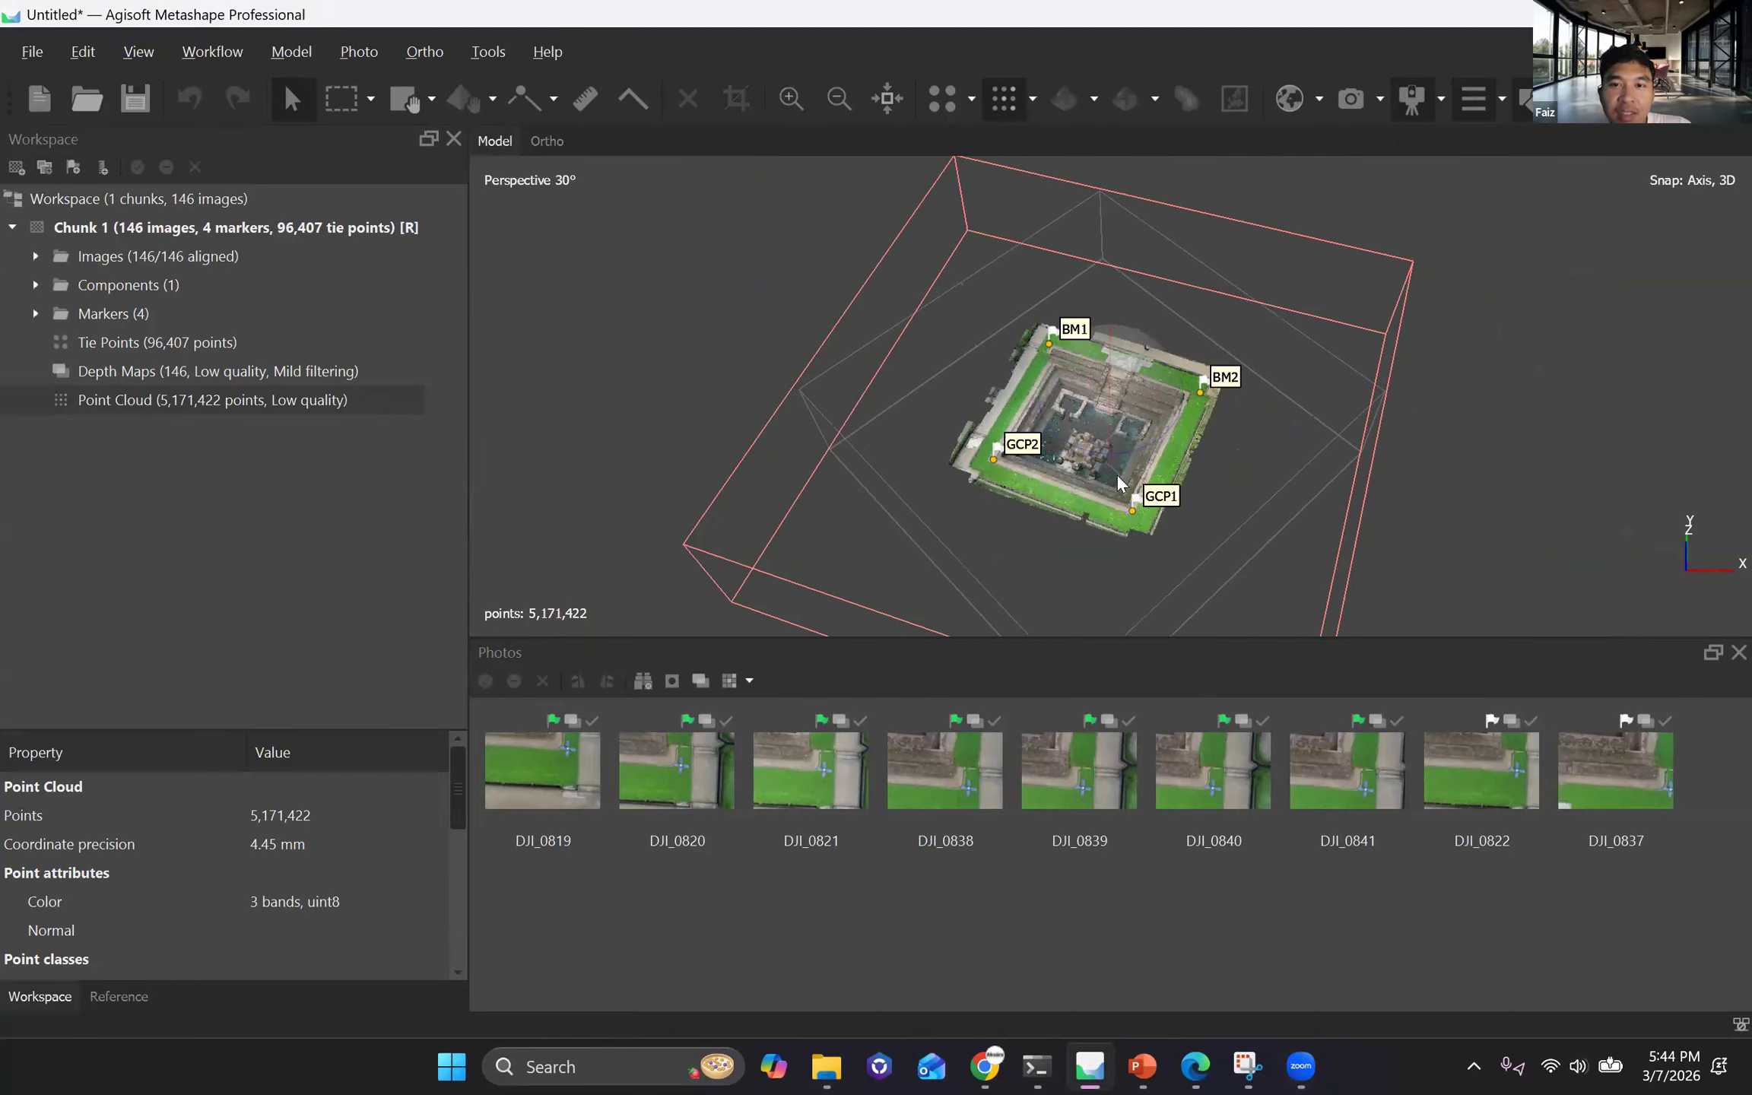
{"action": "scroll", "coordinate": [1117, 474], "scroll_direction": "up", "scroll_amount": 2}
{"action": "middle_click_drag", "start_coordinate": [1076, 438], "coordinate": [1109, 426]}
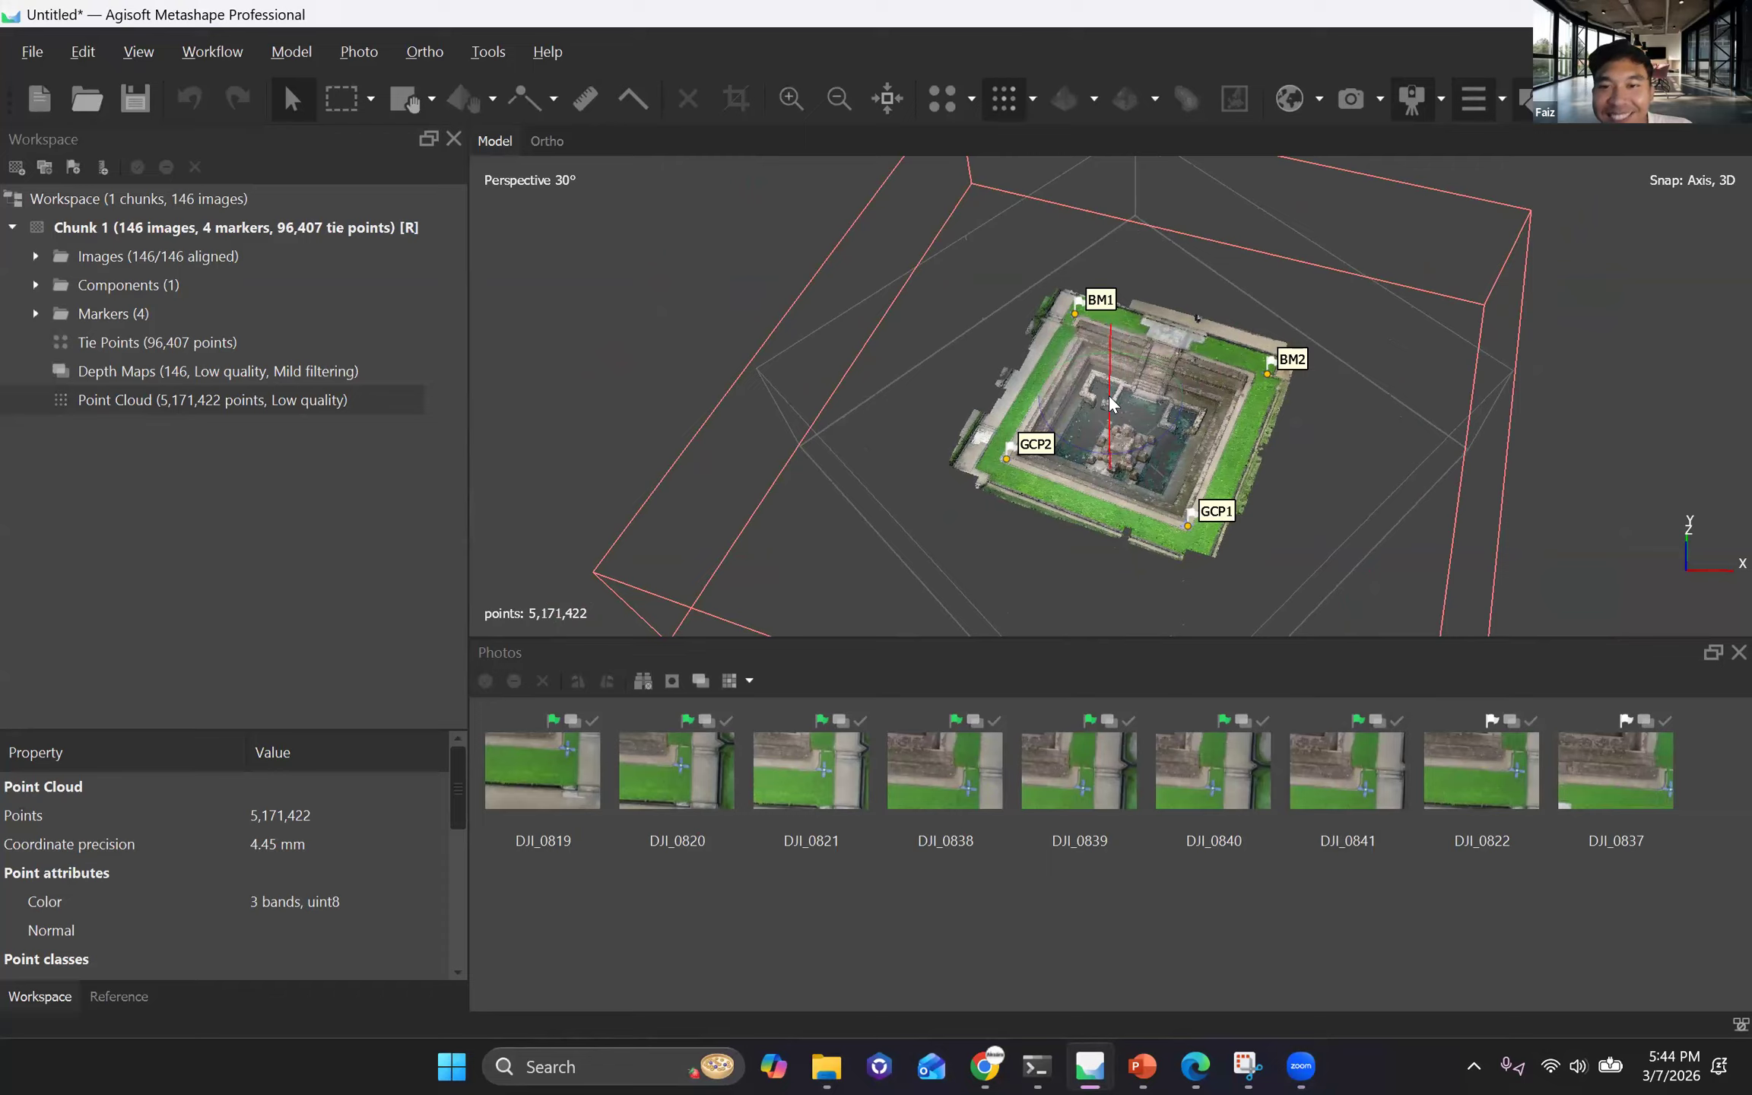
{"action": "mouse_move", "coordinate": [1110, 403]}
{"action": "left_mouse_down"}
{"action": "mouse_move", "coordinate": [1116, 448]}
{"action": "mouse_move", "coordinate": [1106, 398]}
{"action": "left_mouse_up"}
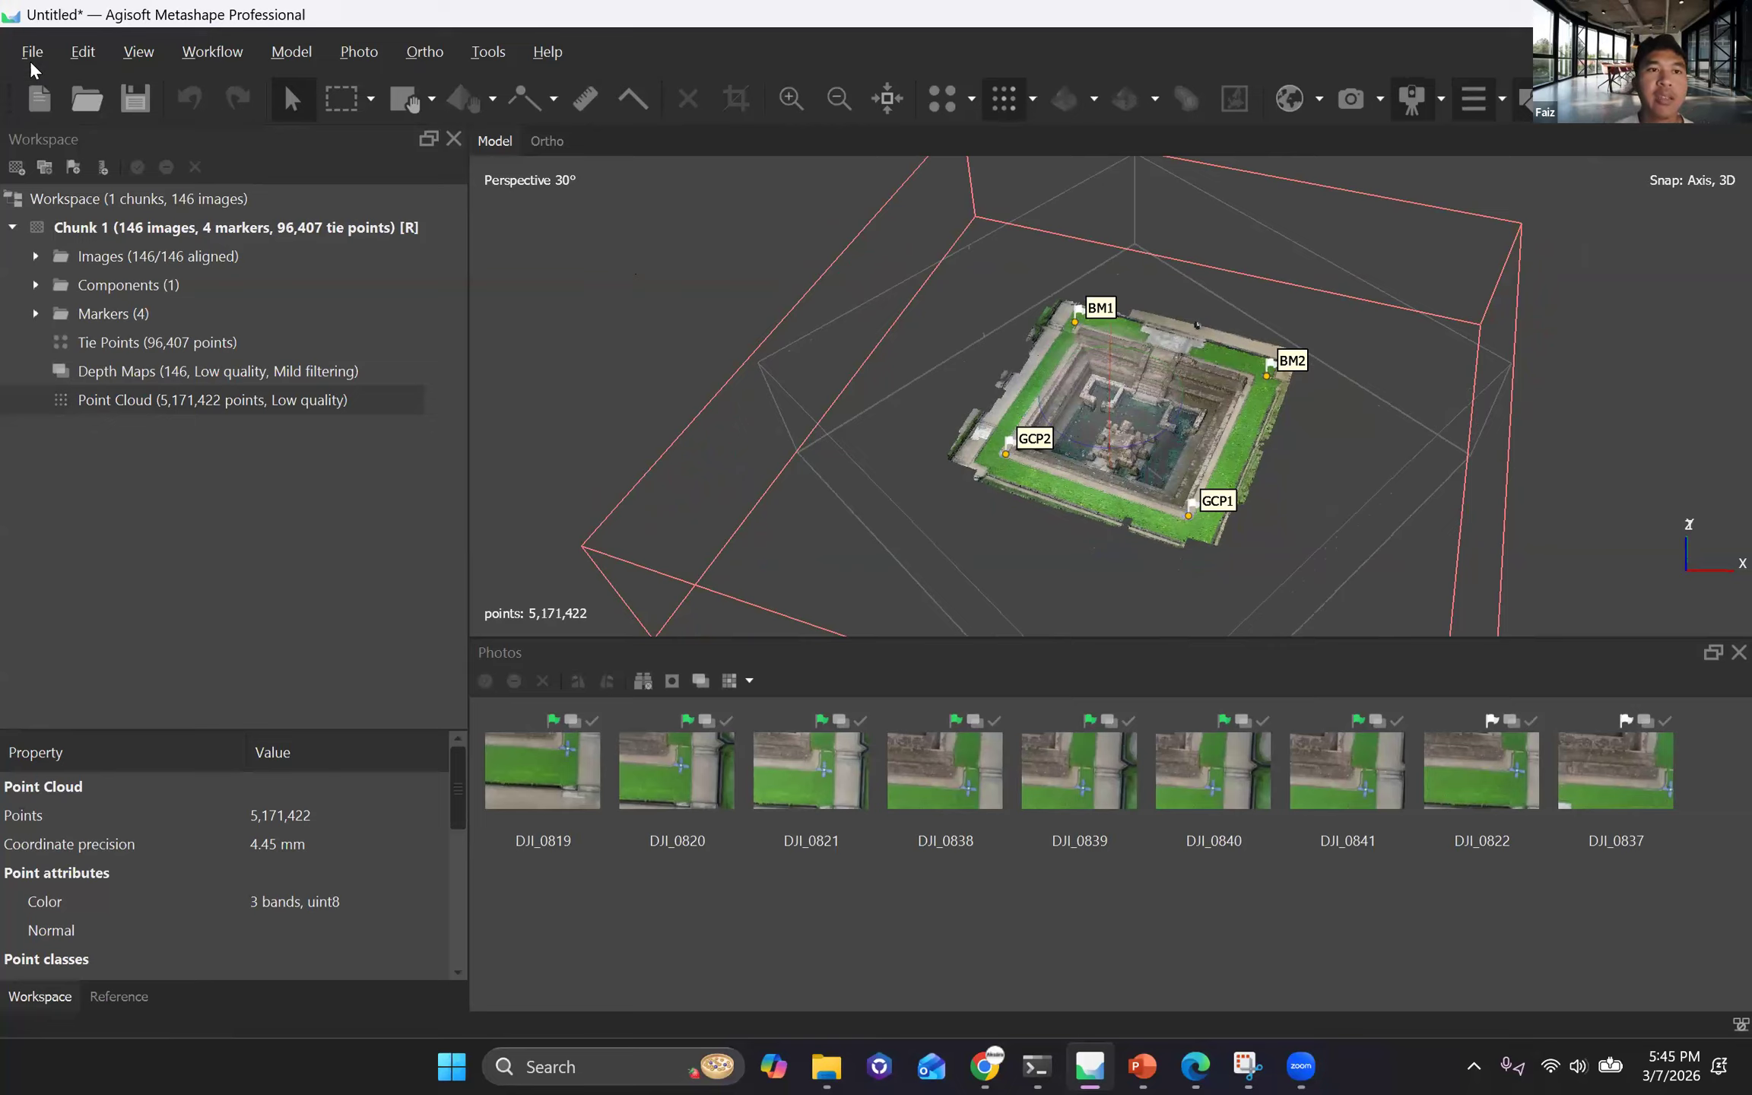
Try to build a DEM from the point cloud in WGS 84 / UTM zone 49S with default interpolation and all point classes.
{"action": "left_click", "coordinate": [221, 50]}
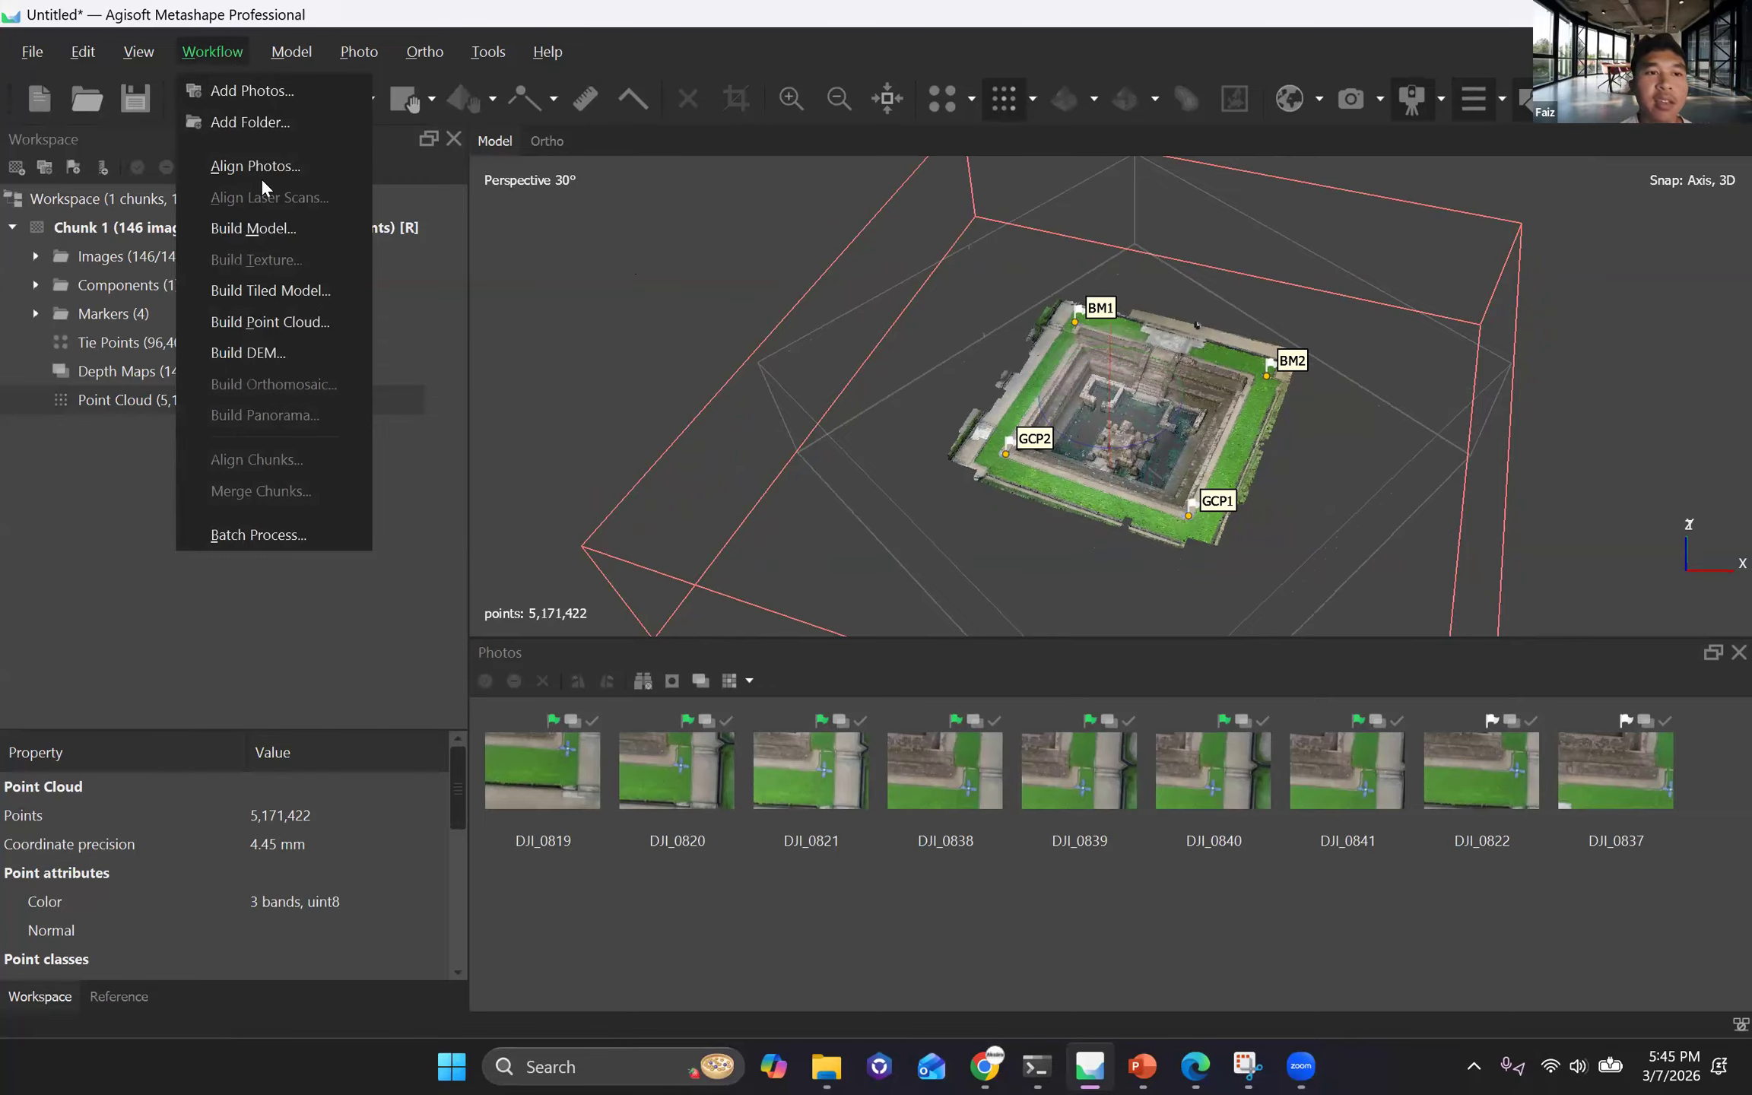
{"action": "left_click", "coordinate": [264, 354]}
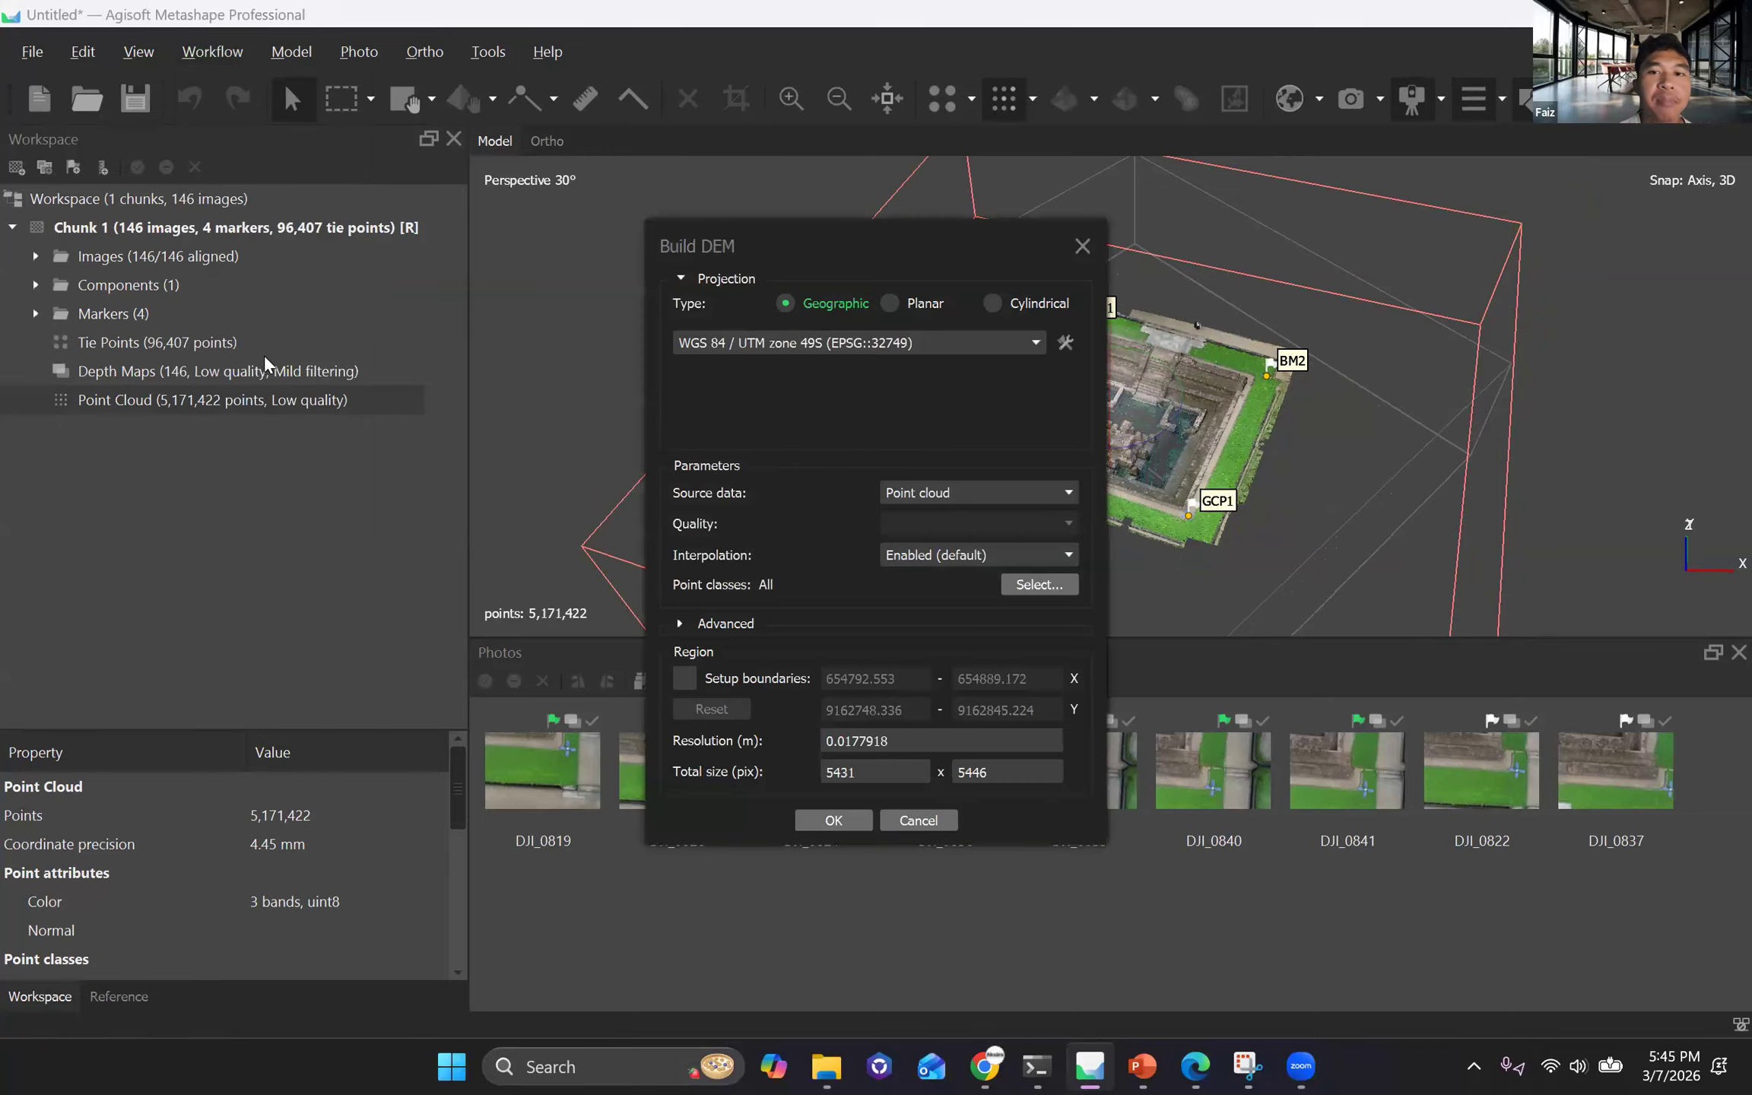
{"action": "left_click_drag", "start_coordinate": [723, 241], "coordinate": [541, 176]}
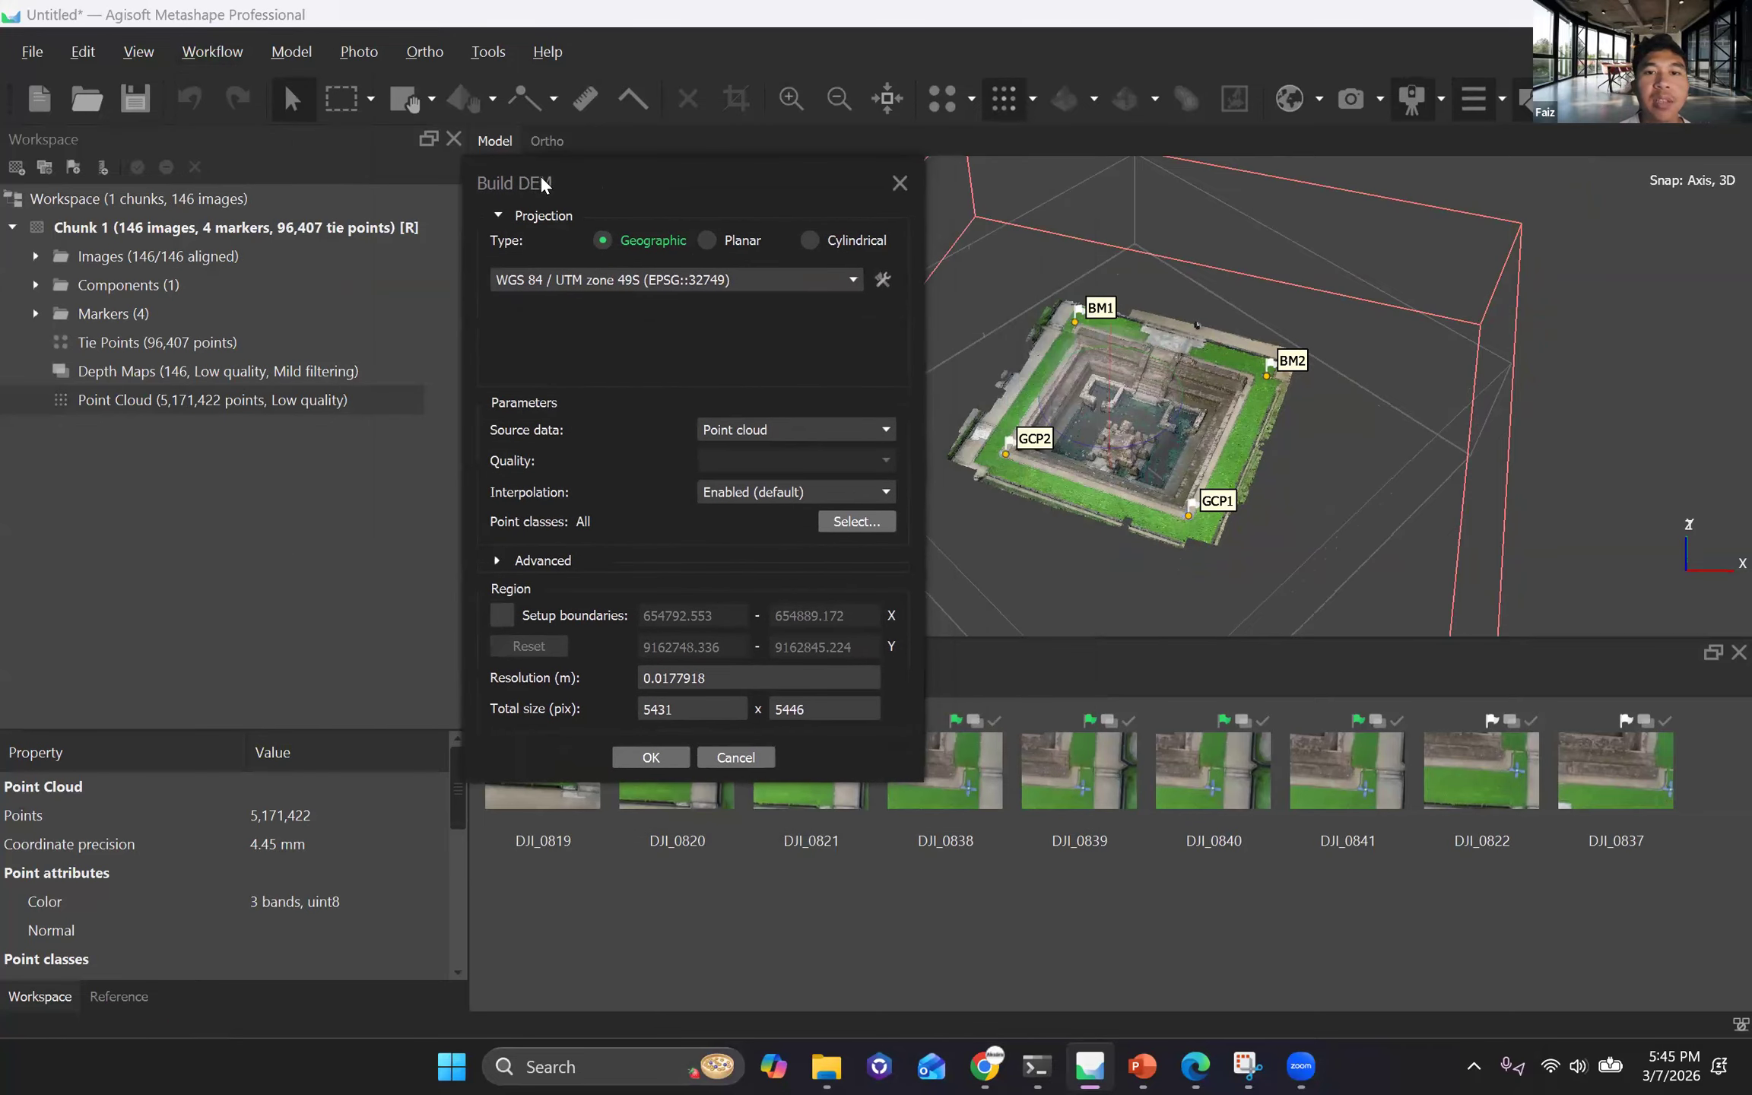
{"action": "left_click", "coordinate": [784, 433]}
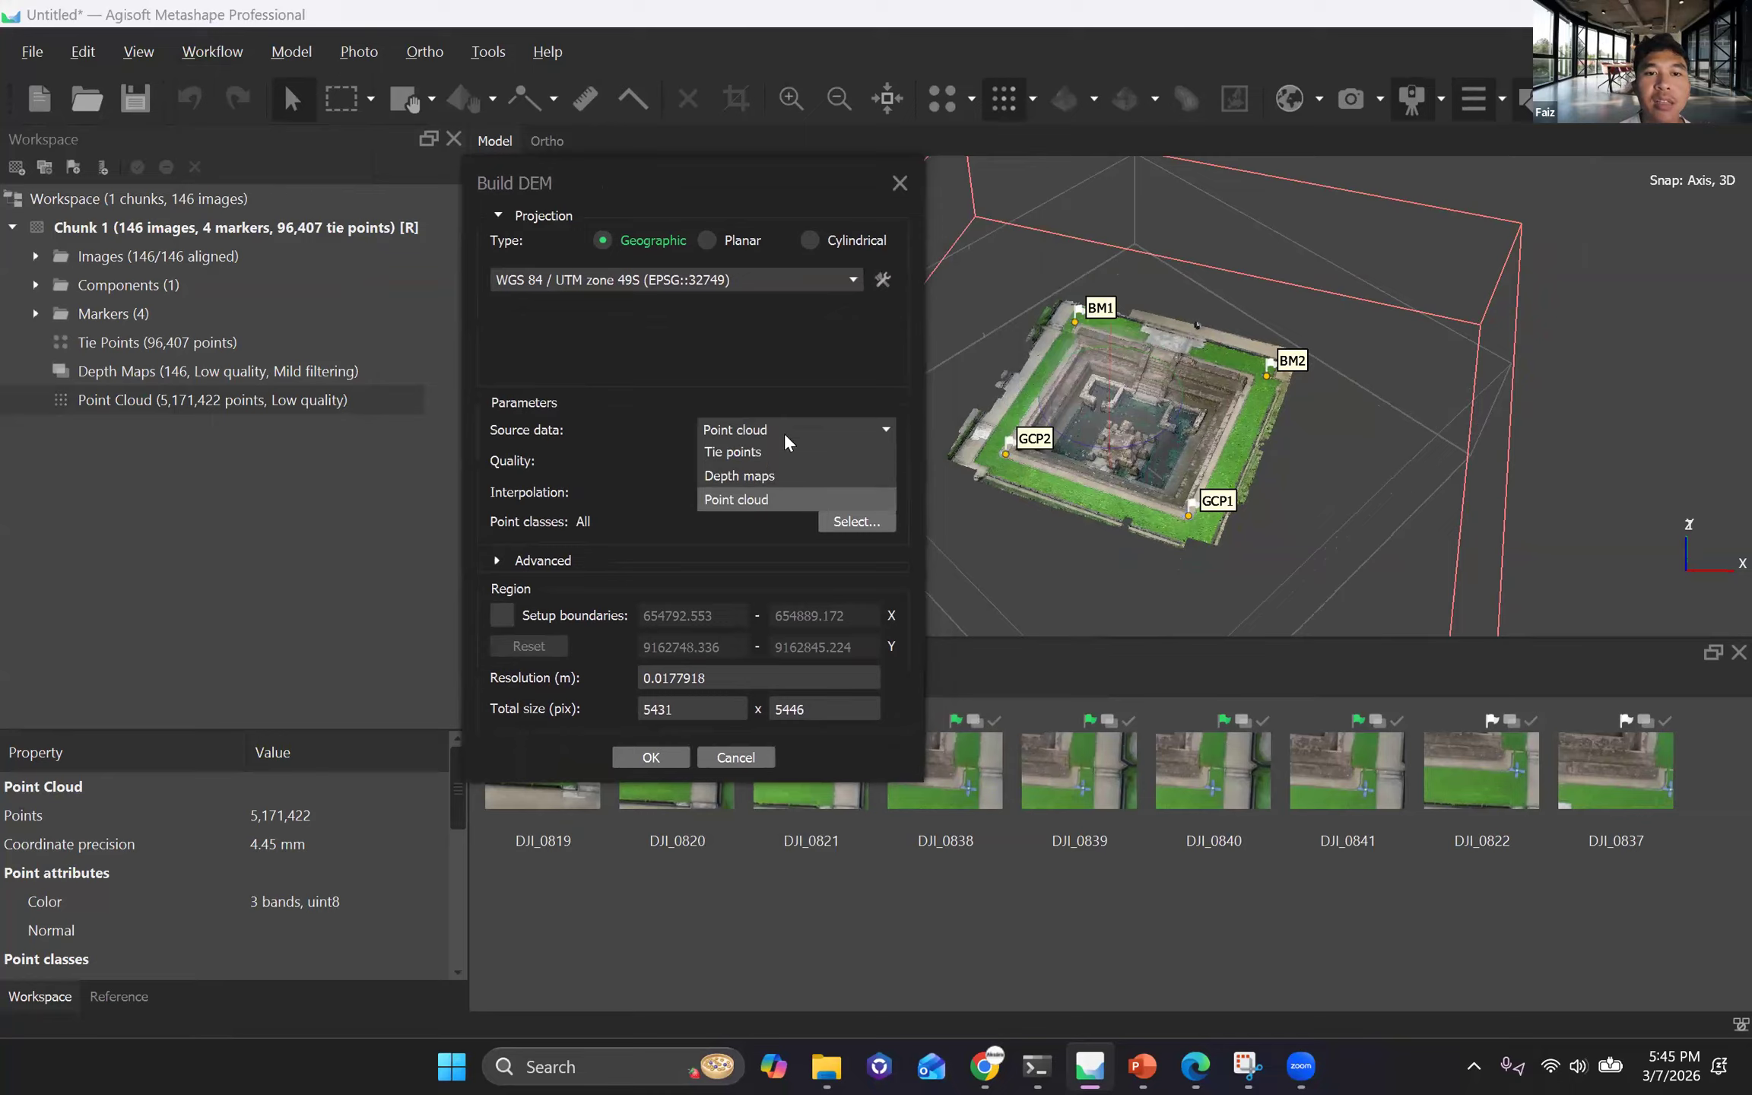
{"action": "left_click", "coordinate": [776, 501]}
{"action": "left_click_drag", "start_coordinate": [630, 177], "coordinate": [635, 192]}
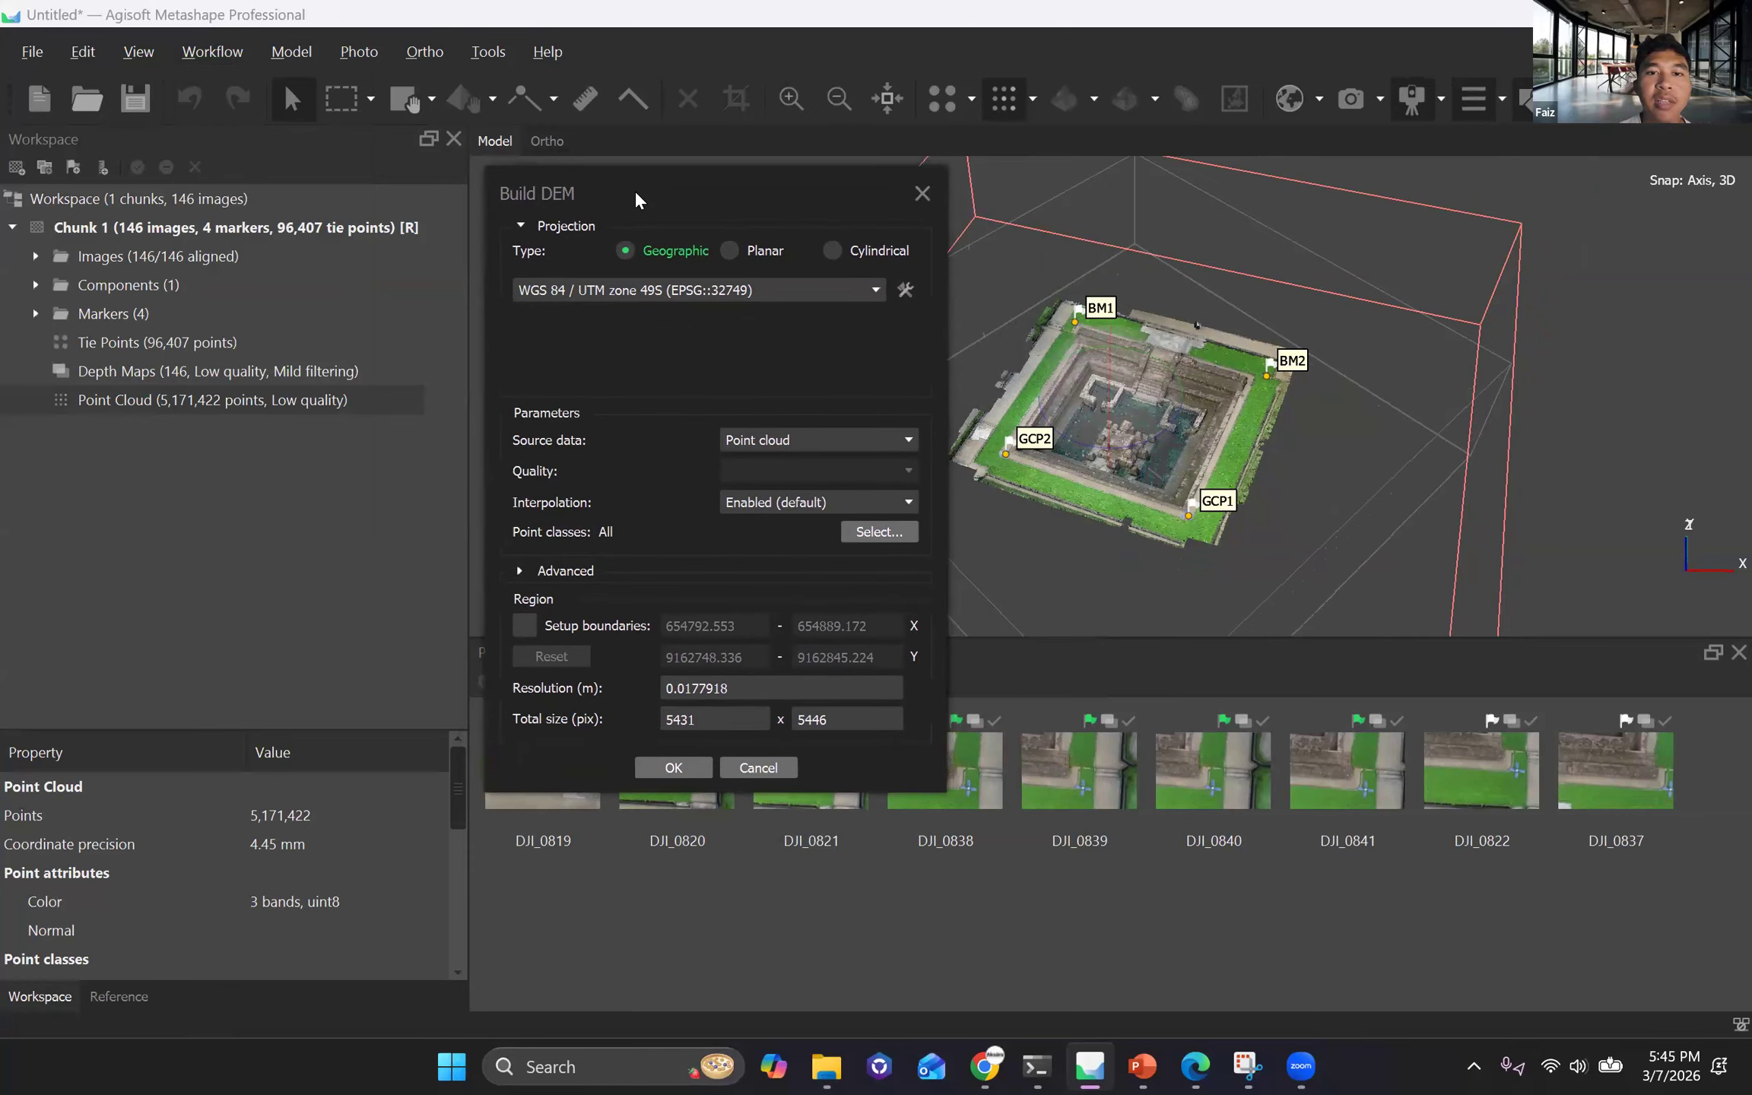
{"action": "left_click", "coordinate": [798, 438]}
{"action": "left_click", "coordinate": [825, 441]}
{"action": "left_click", "coordinate": [825, 441]}
{"action": "left_click", "coordinate": [825, 441]}
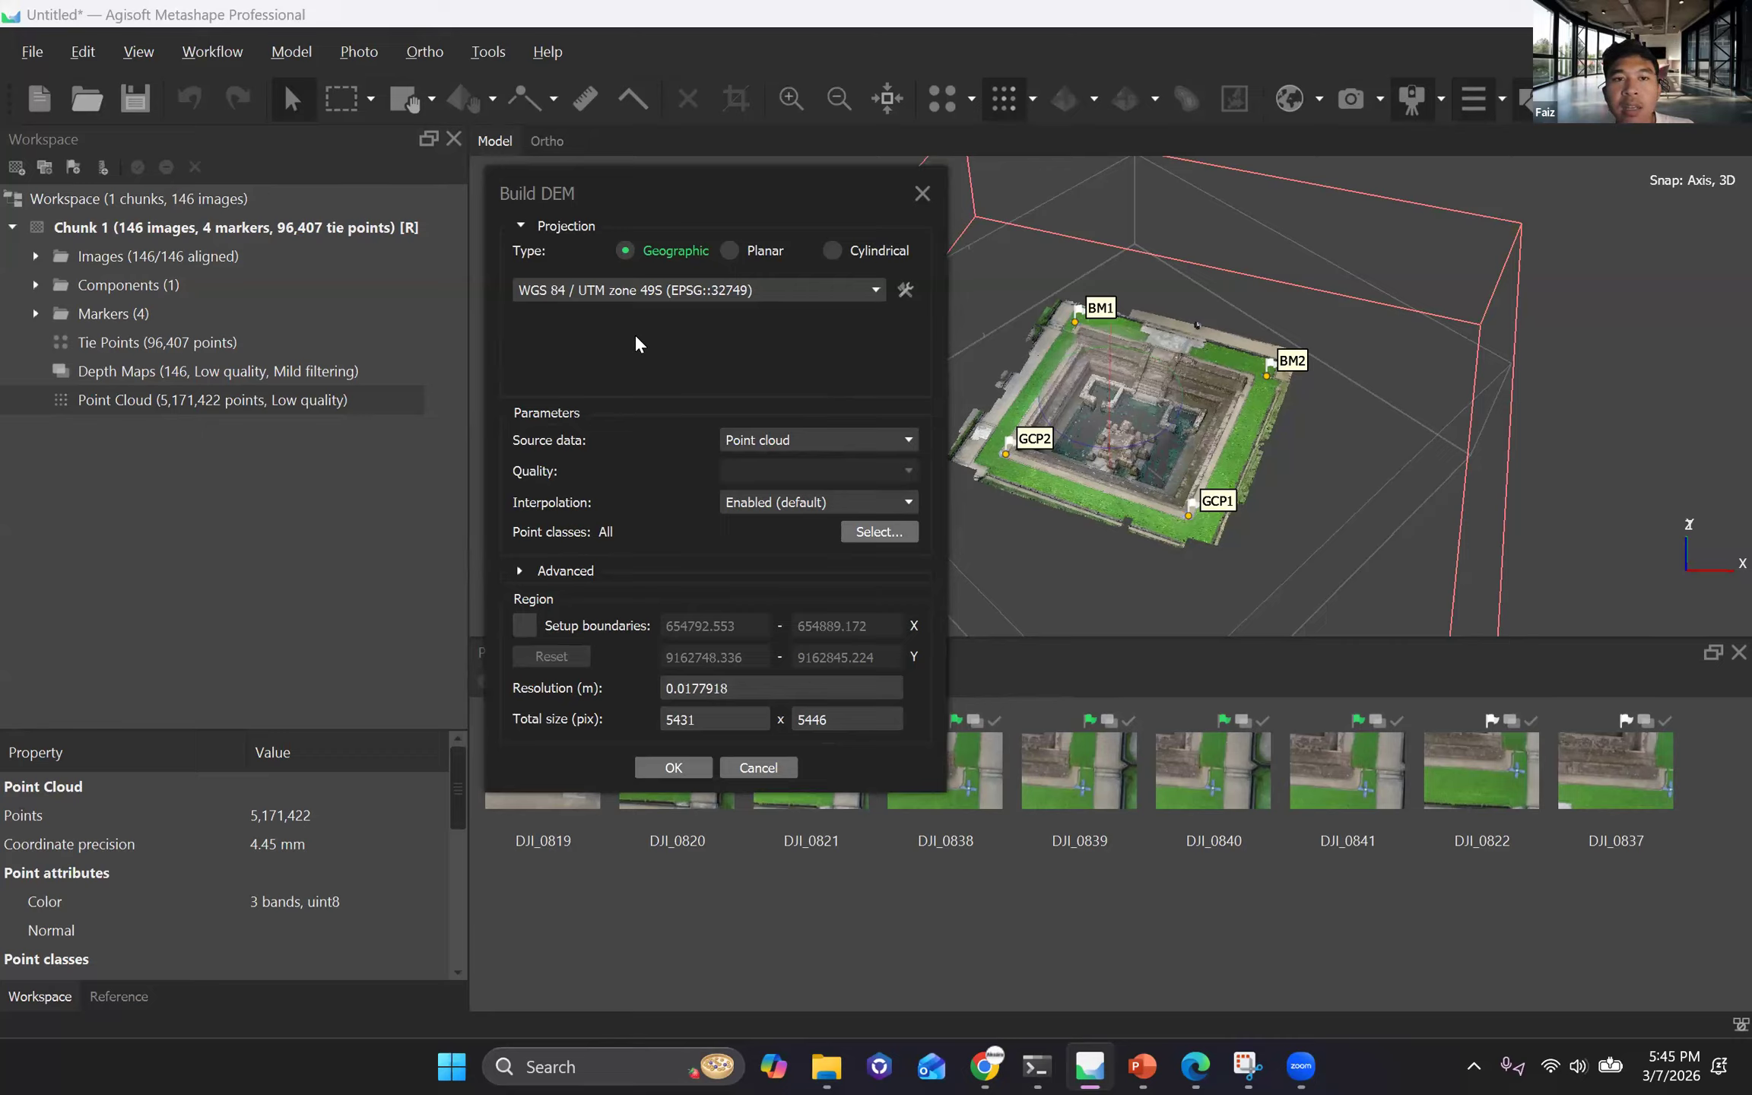
{"action": "left_click", "coordinate": [812, 444]}
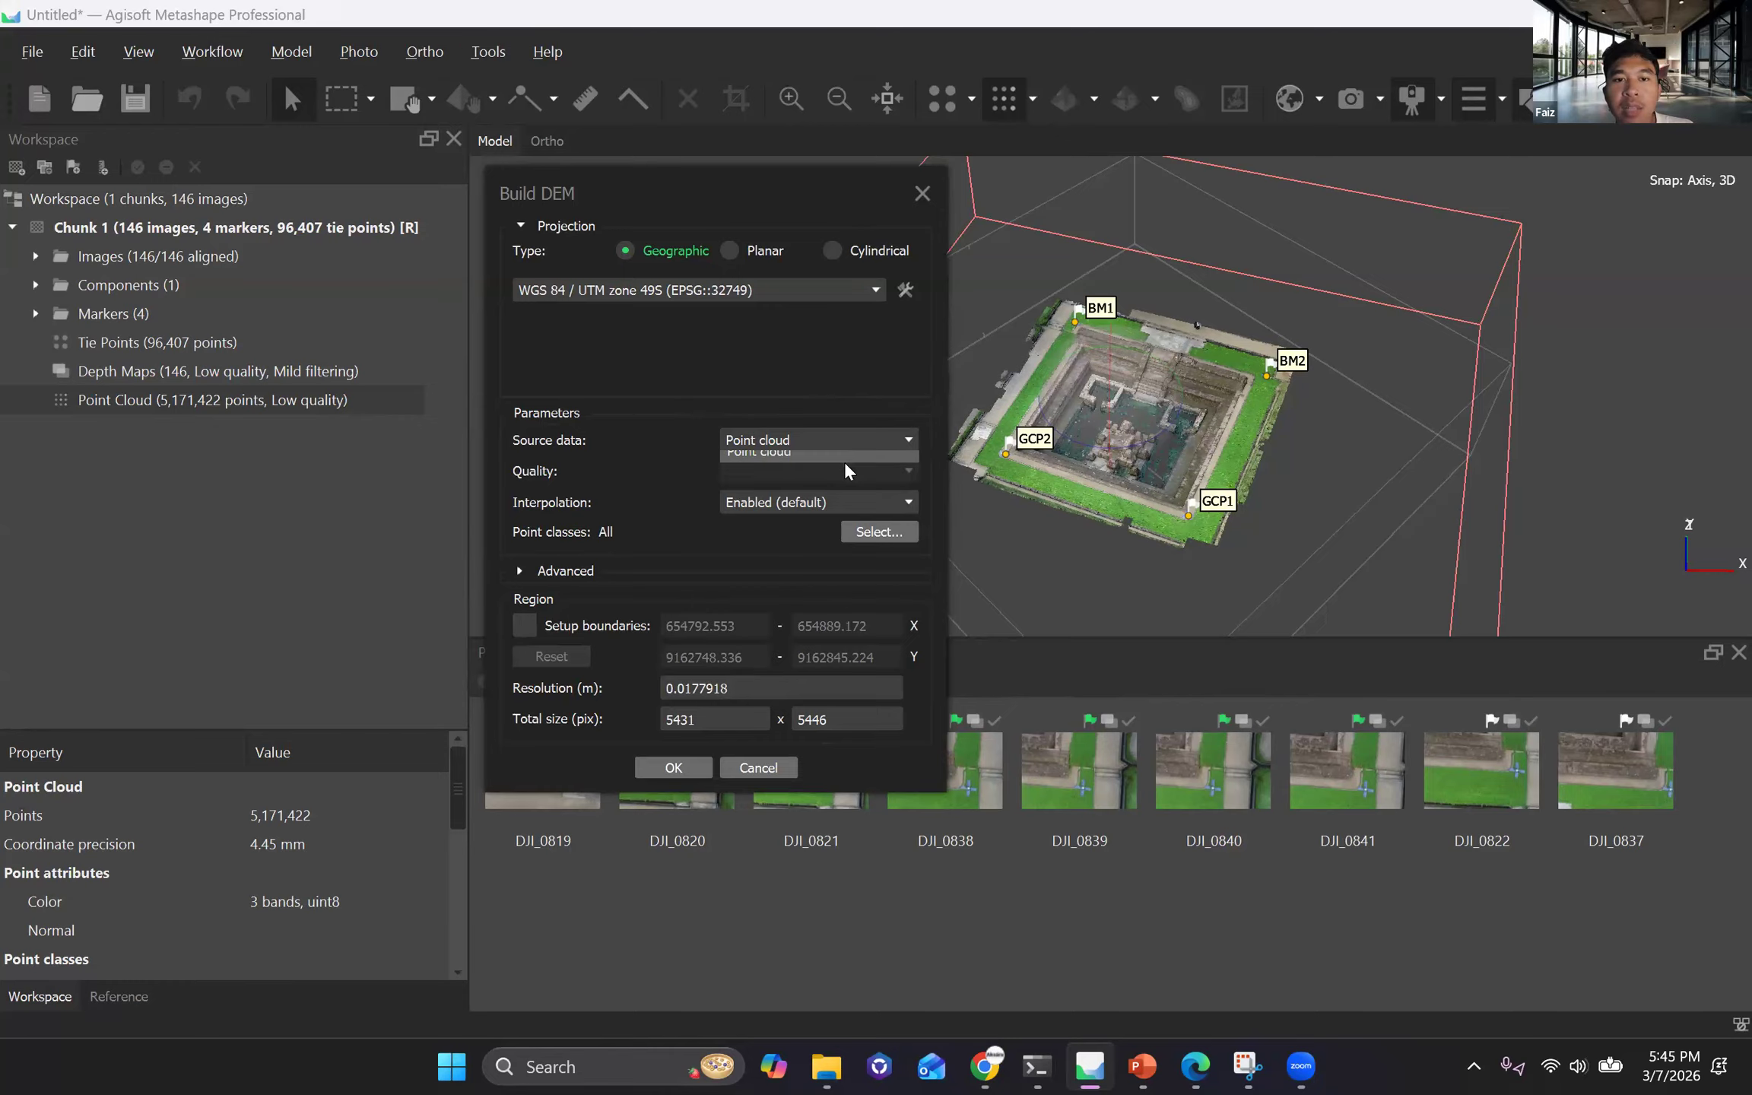
{"action": "left_click", "coordinate": [847, 437]}
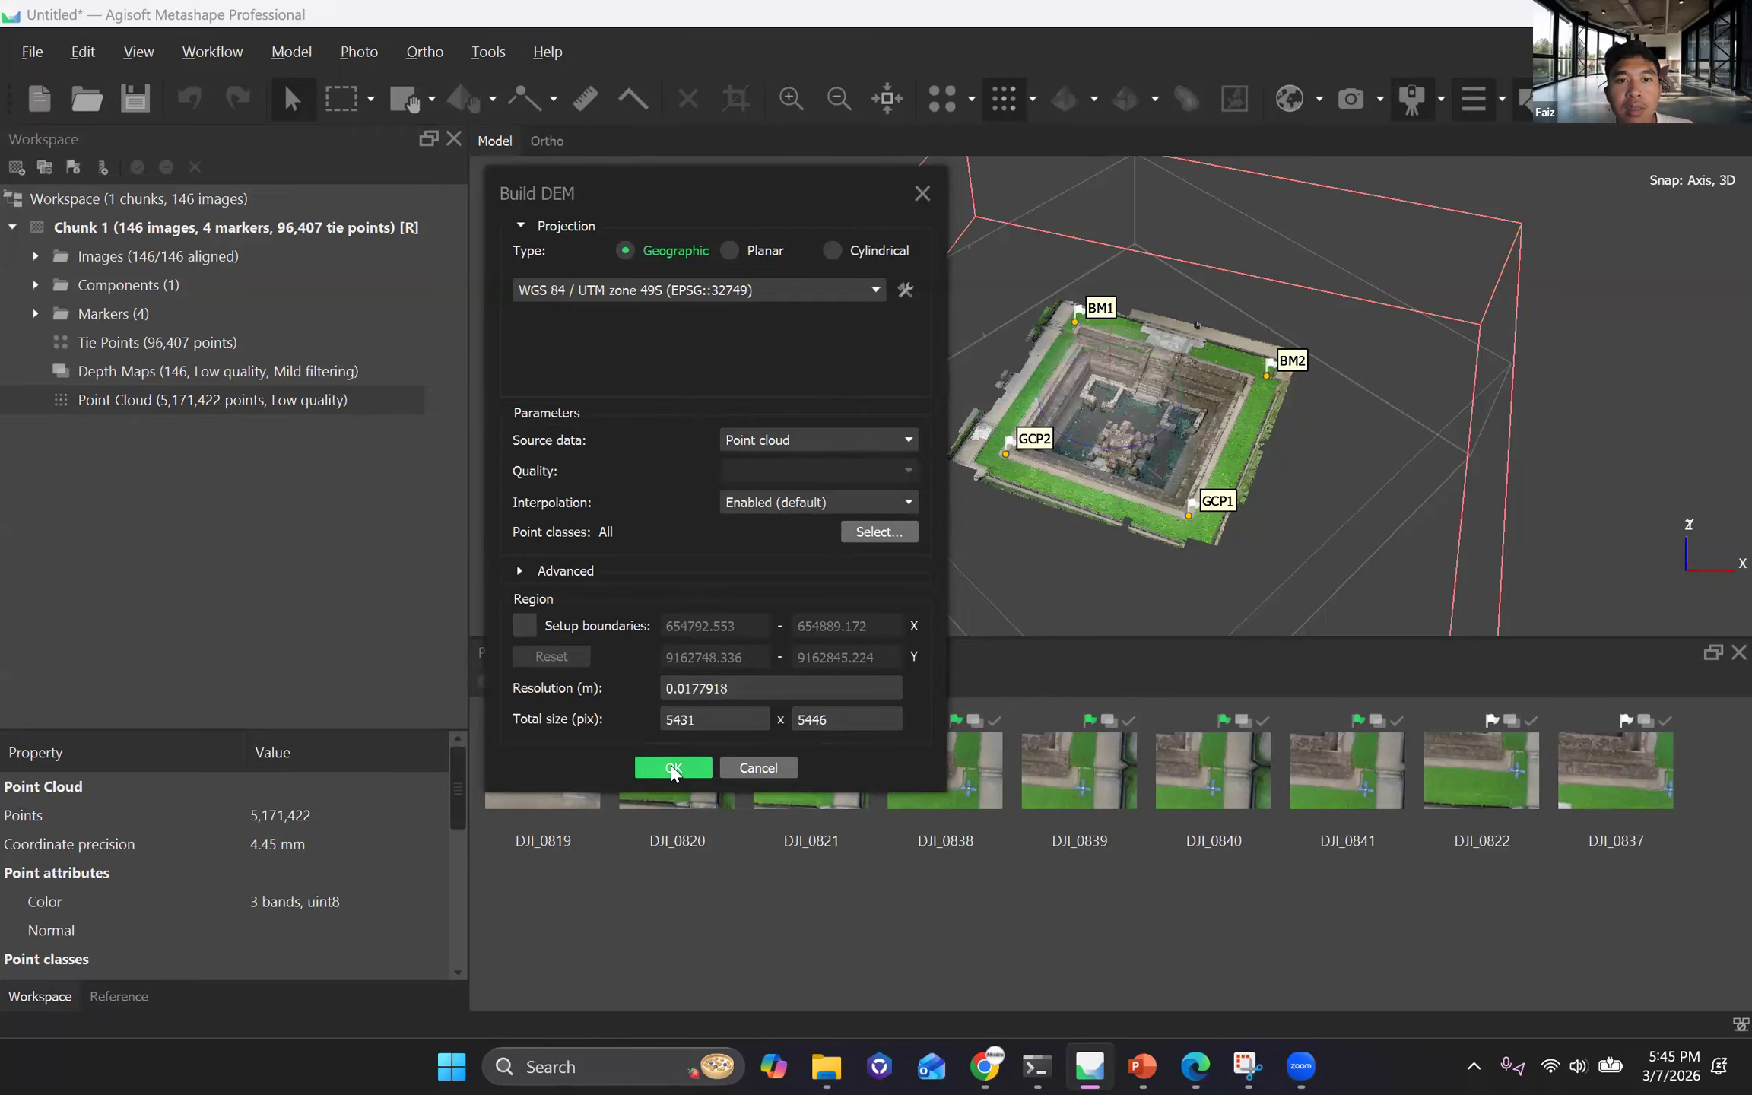
{"action": "left_click", "coordinate": [673, 768]}
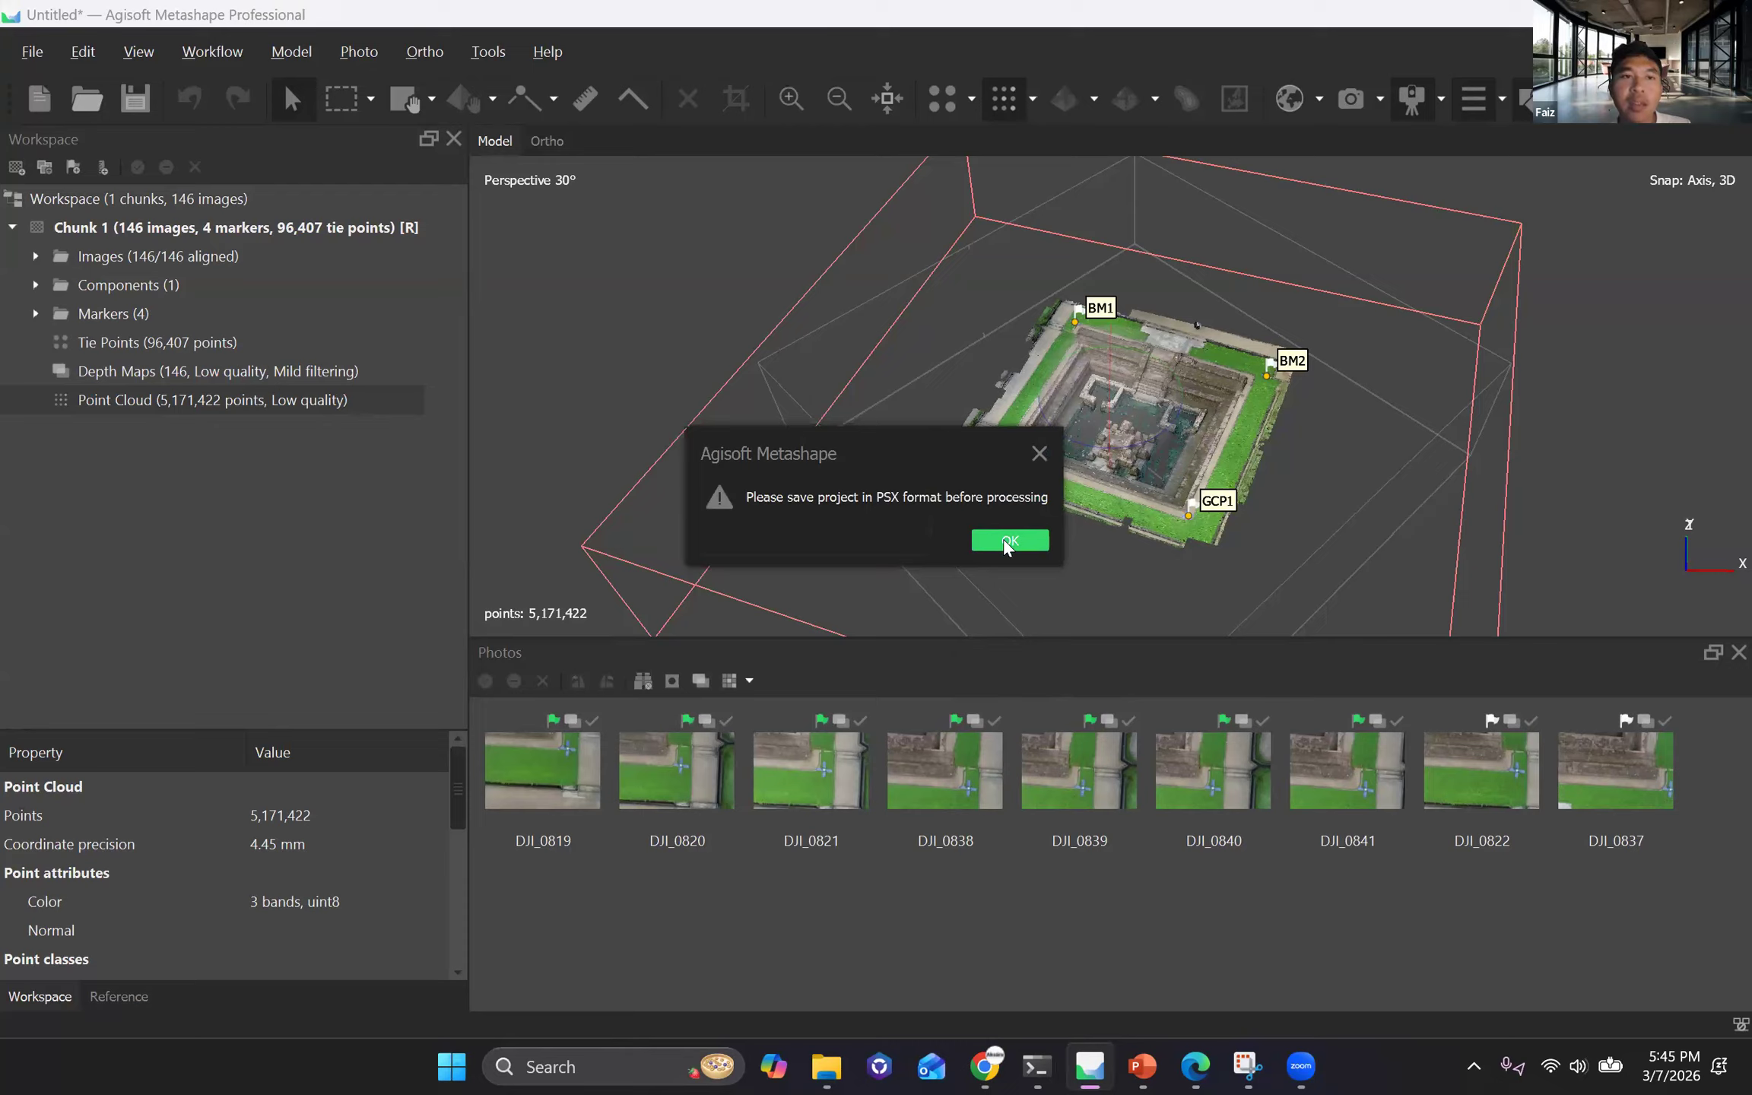
{"action": "left_click", "coordinate": [1008, 541]}
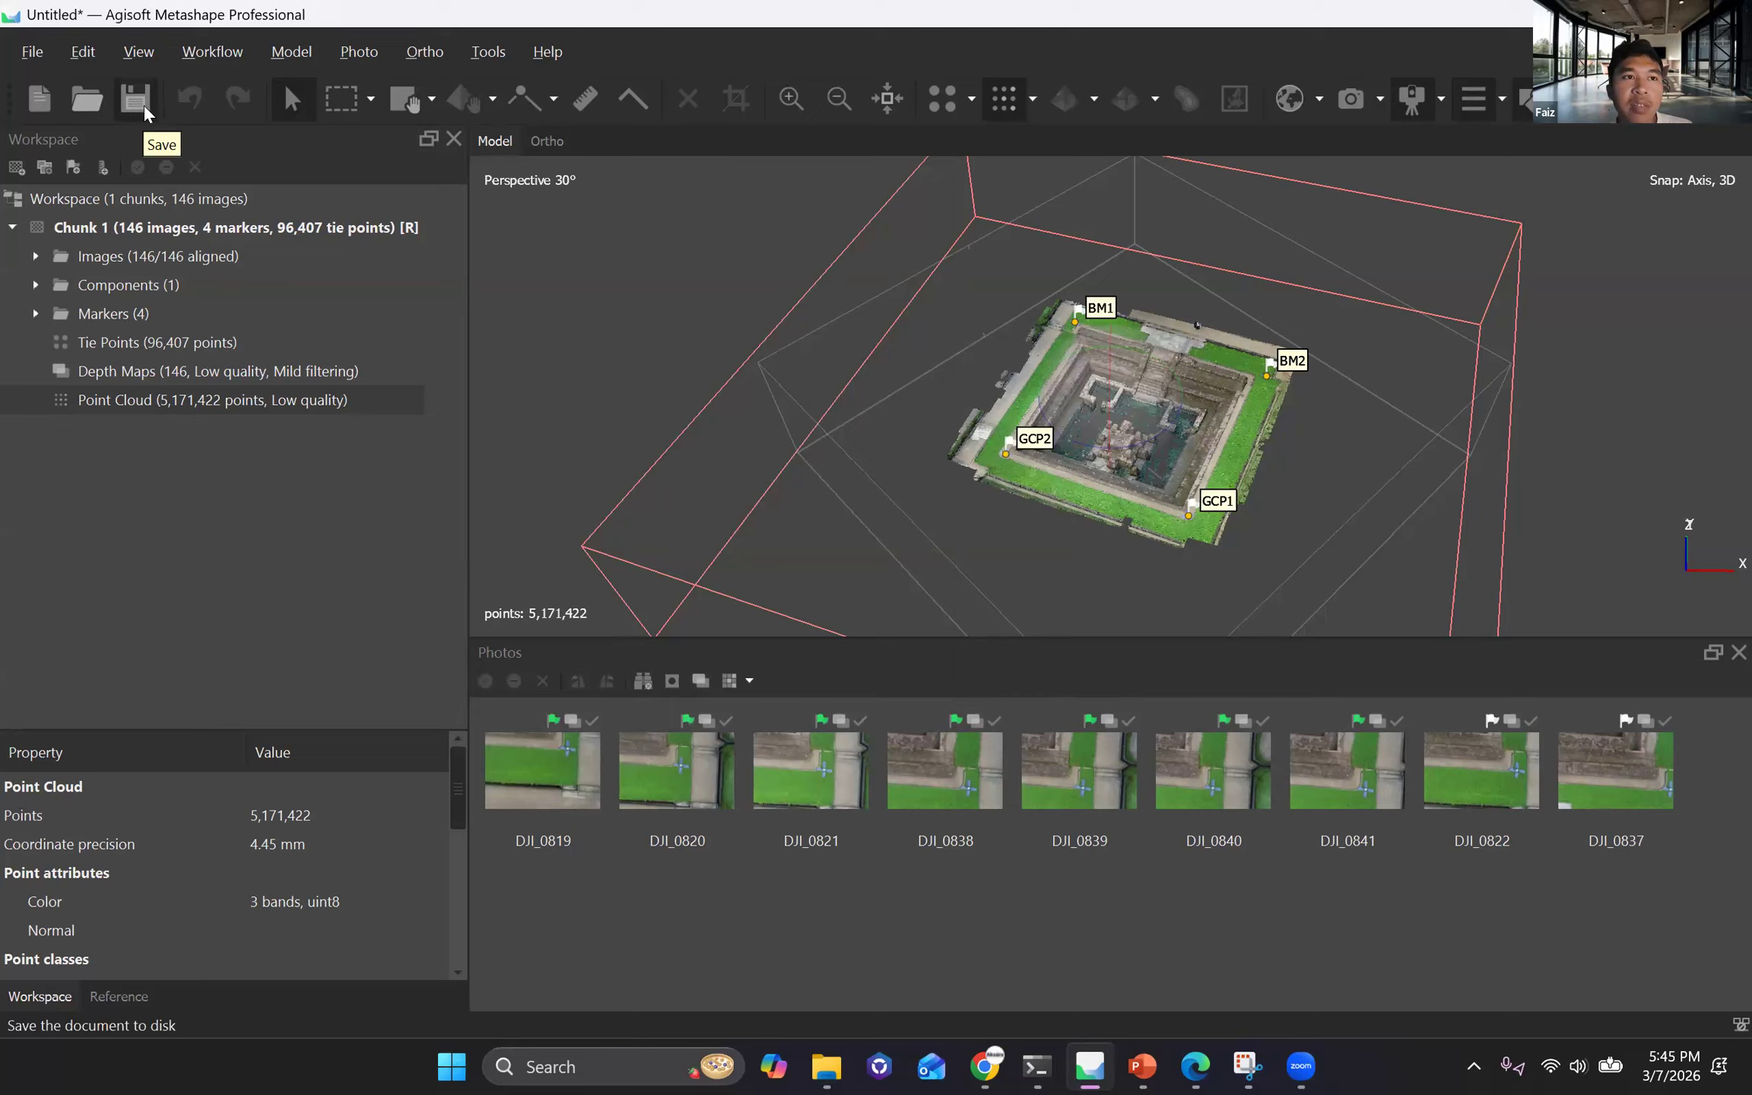
Save the project in PSX format as Project in the Pelatihan_Fotri_Donation_based folder under Downloads.
{"action": "left_click", "coordinate": [140, 104]}
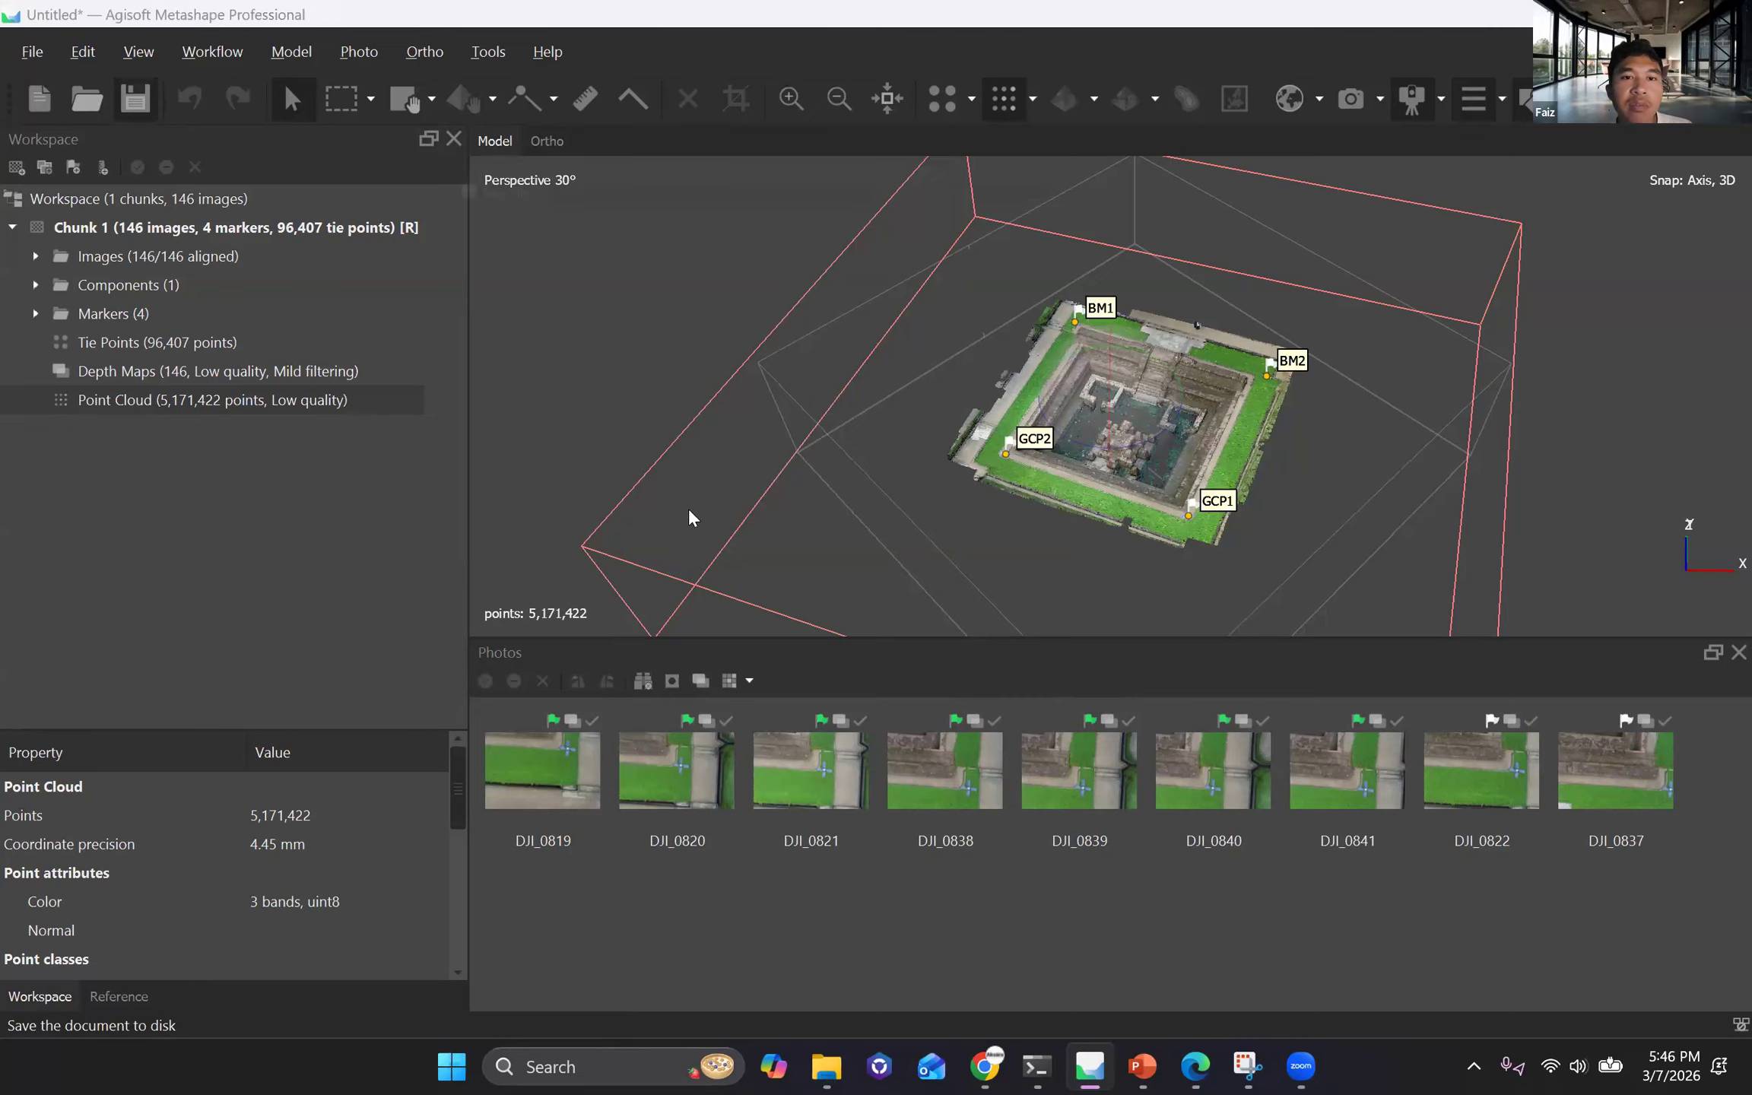
{"action": "double_click", "coordinate": [708, 346]}
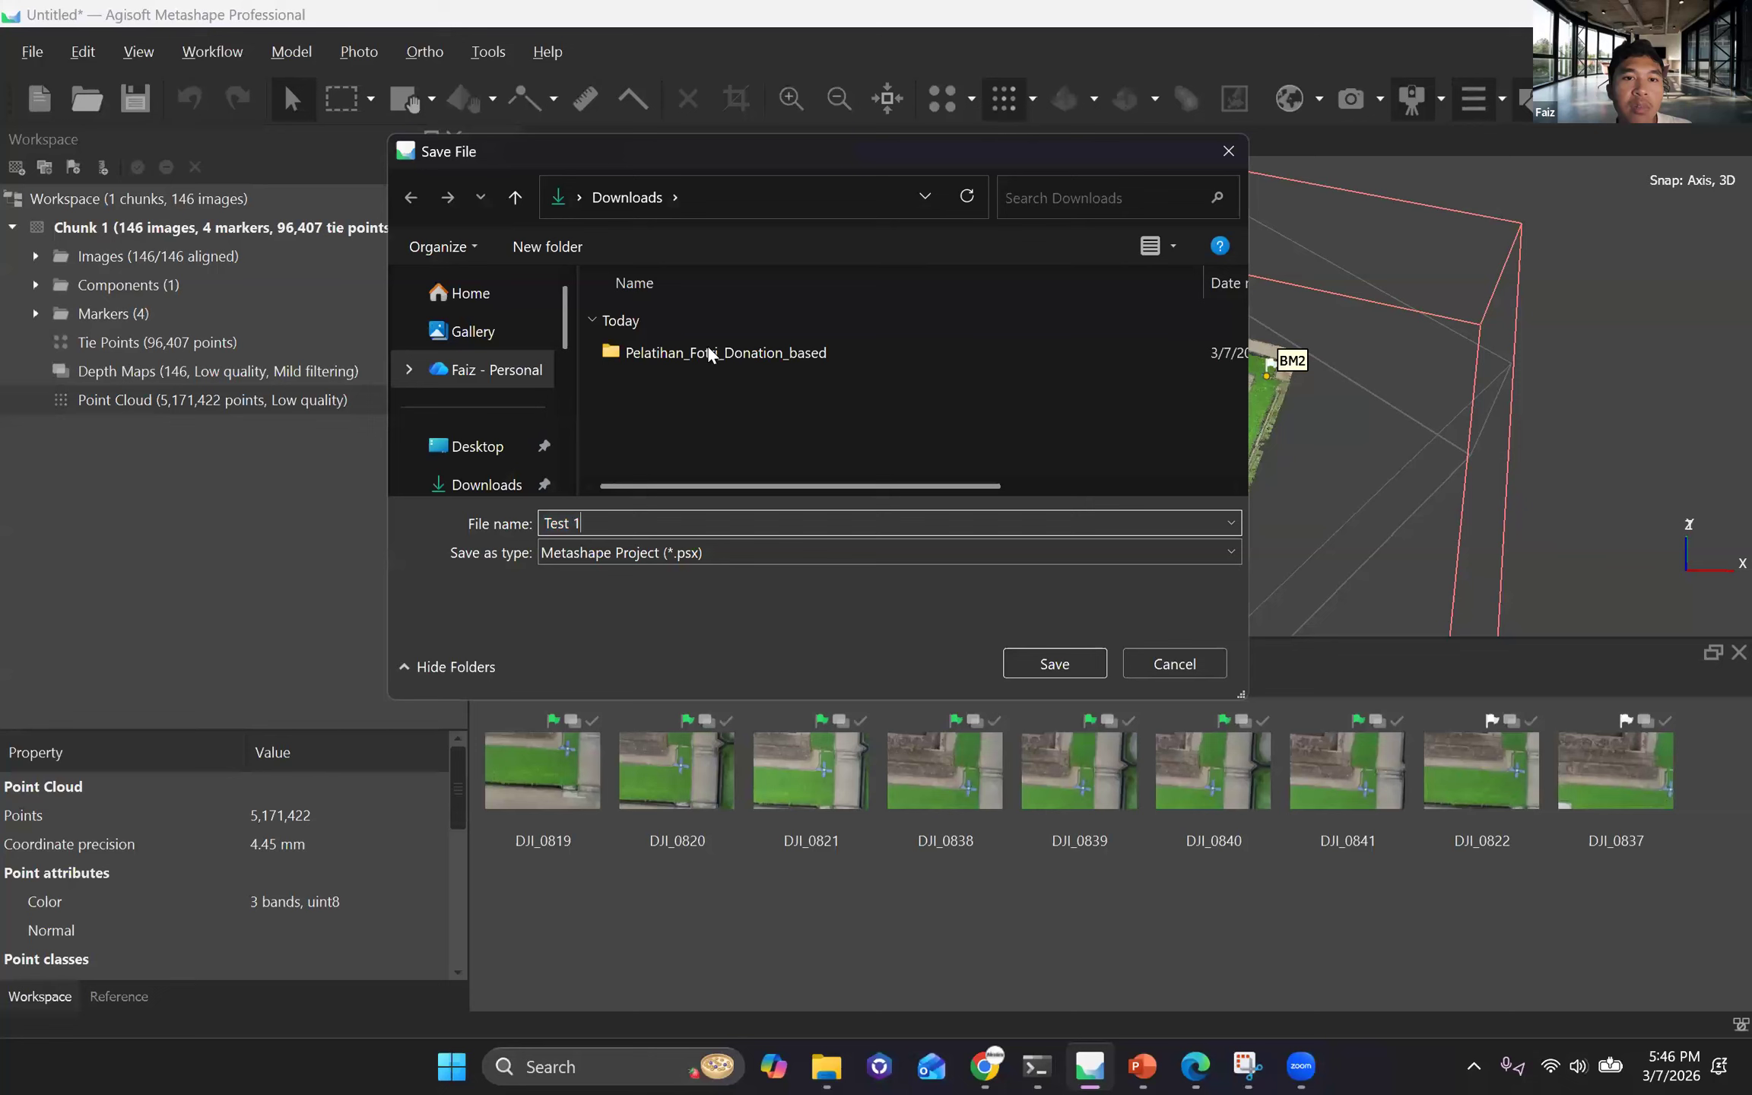
{"action": "left_click", "coordinate": [617, 516]}
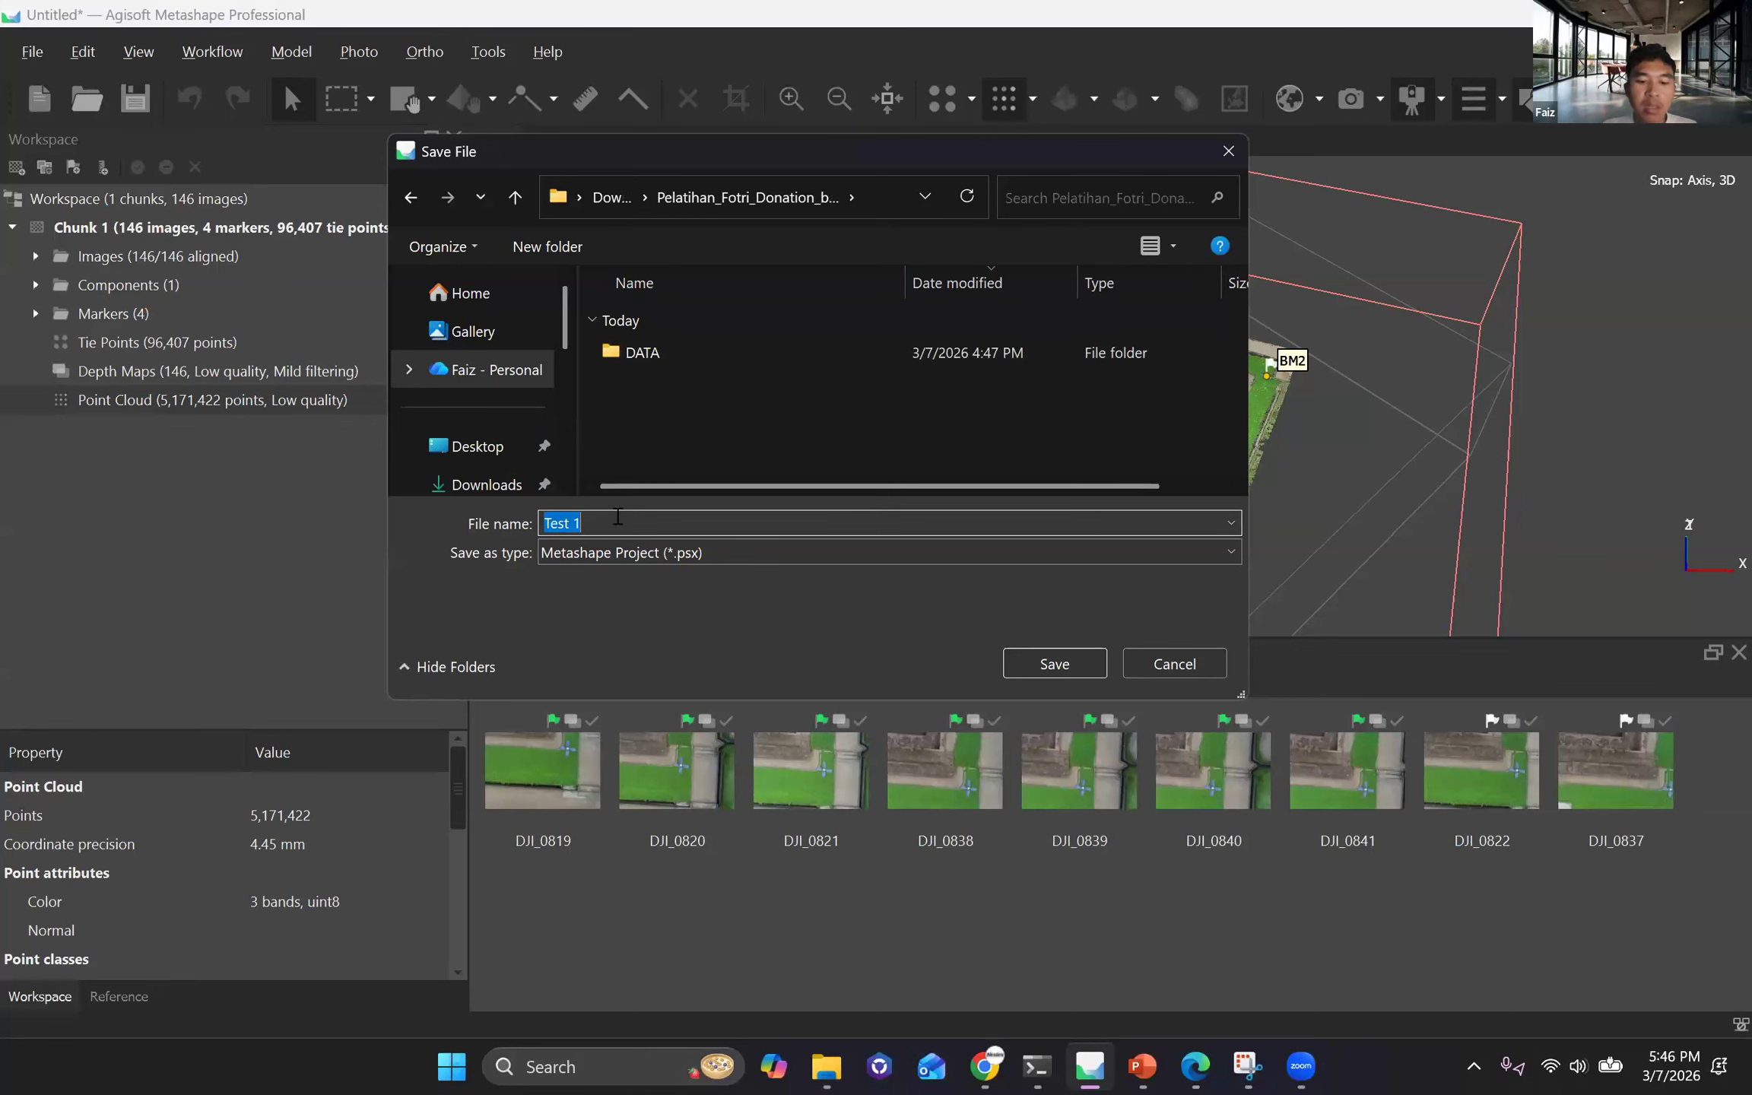
{"action": "type", "text": "pR"}
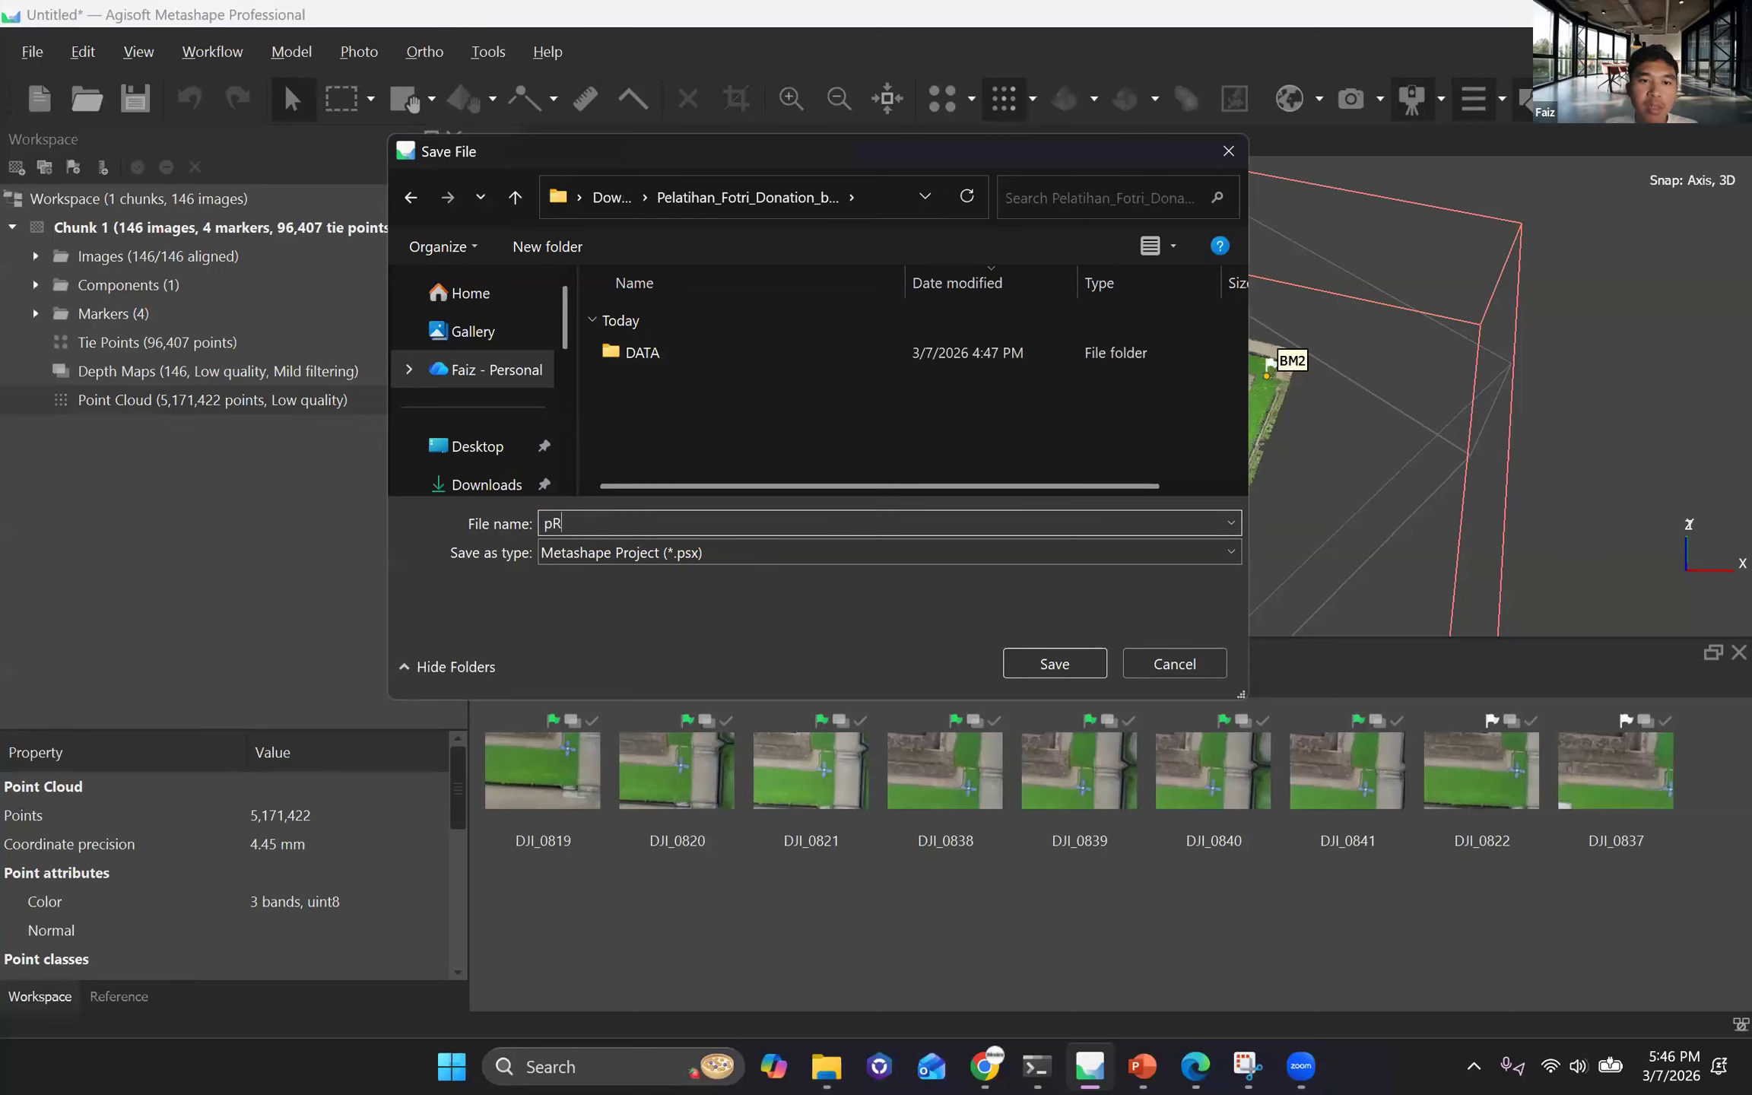
{"action": "key", "text": "BackSpace"}
{"action": "key", "text": "BackSpace"}
{"action": "type", "text": "Project"}
{"action": "left_click", "coordinate": [1080, 675]}
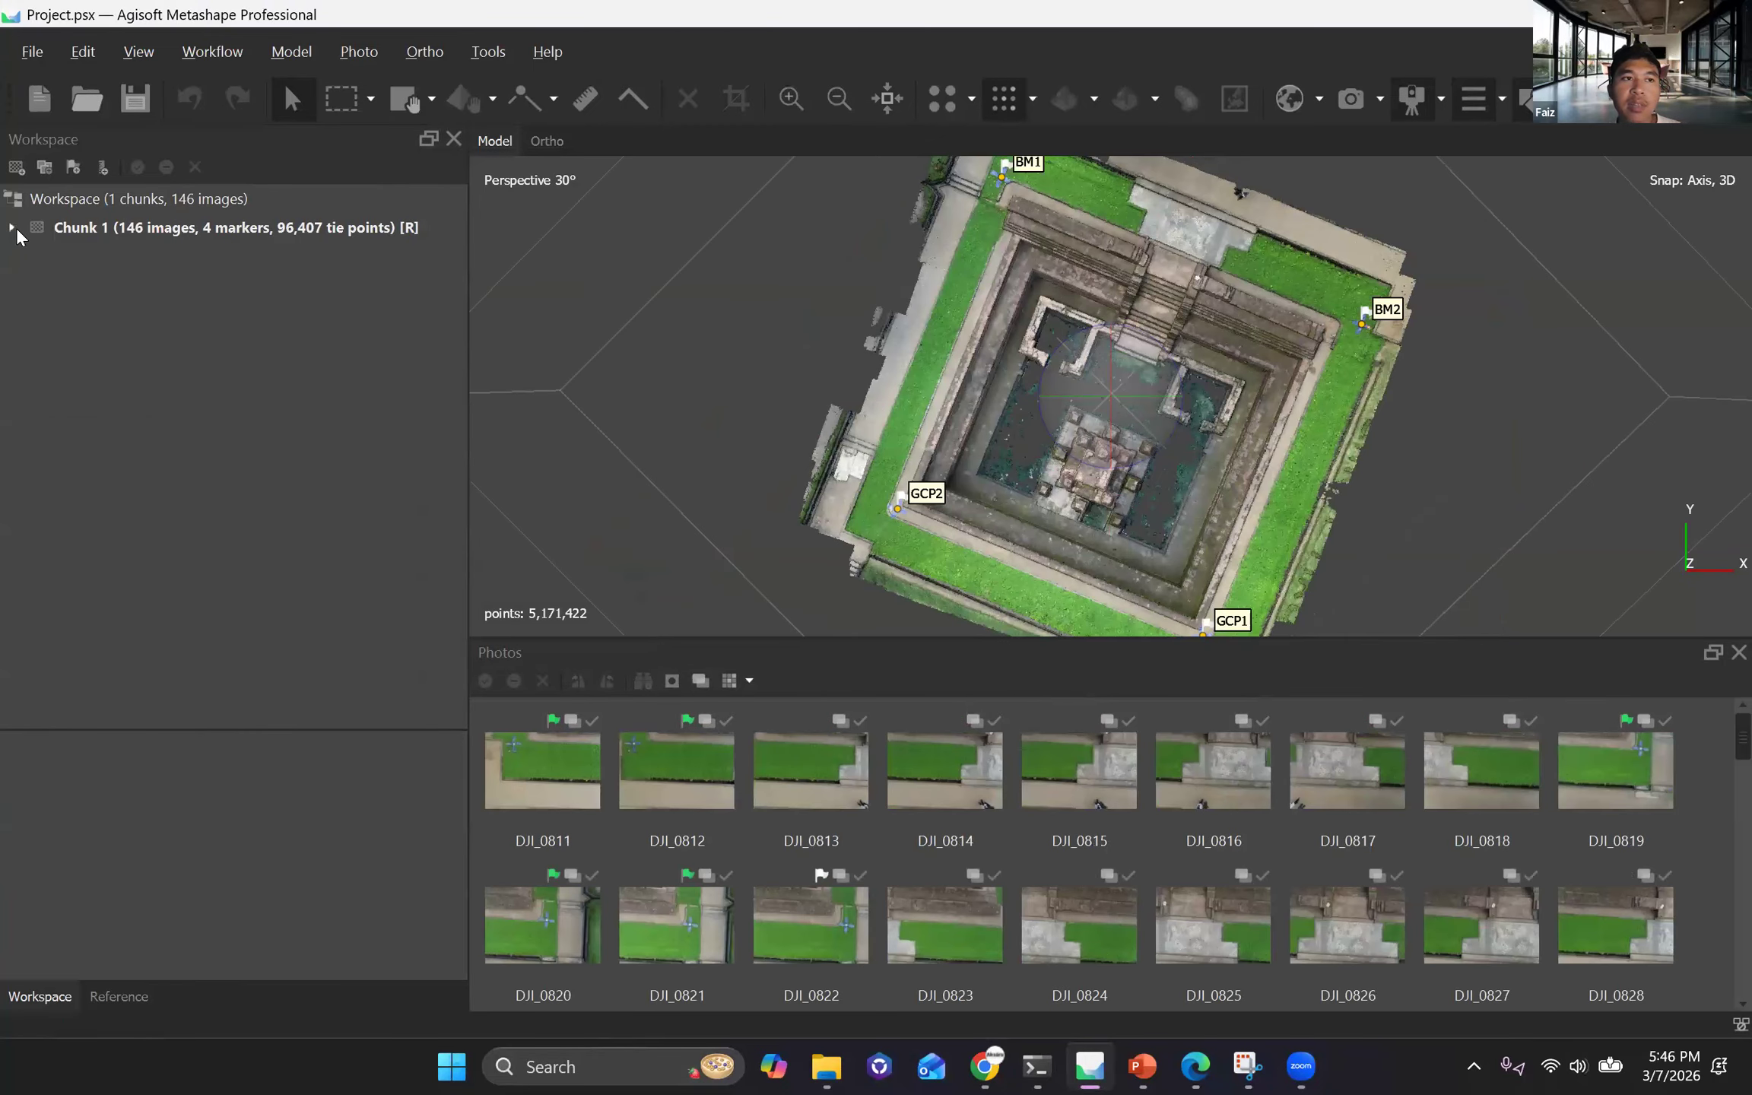
Expand Chunk 1 and build a DEM from the point cloud in WGS 84 / UTM zone 49S with interpolation enabled.
{"action": "left_click", "coordinate": [12, 231]}
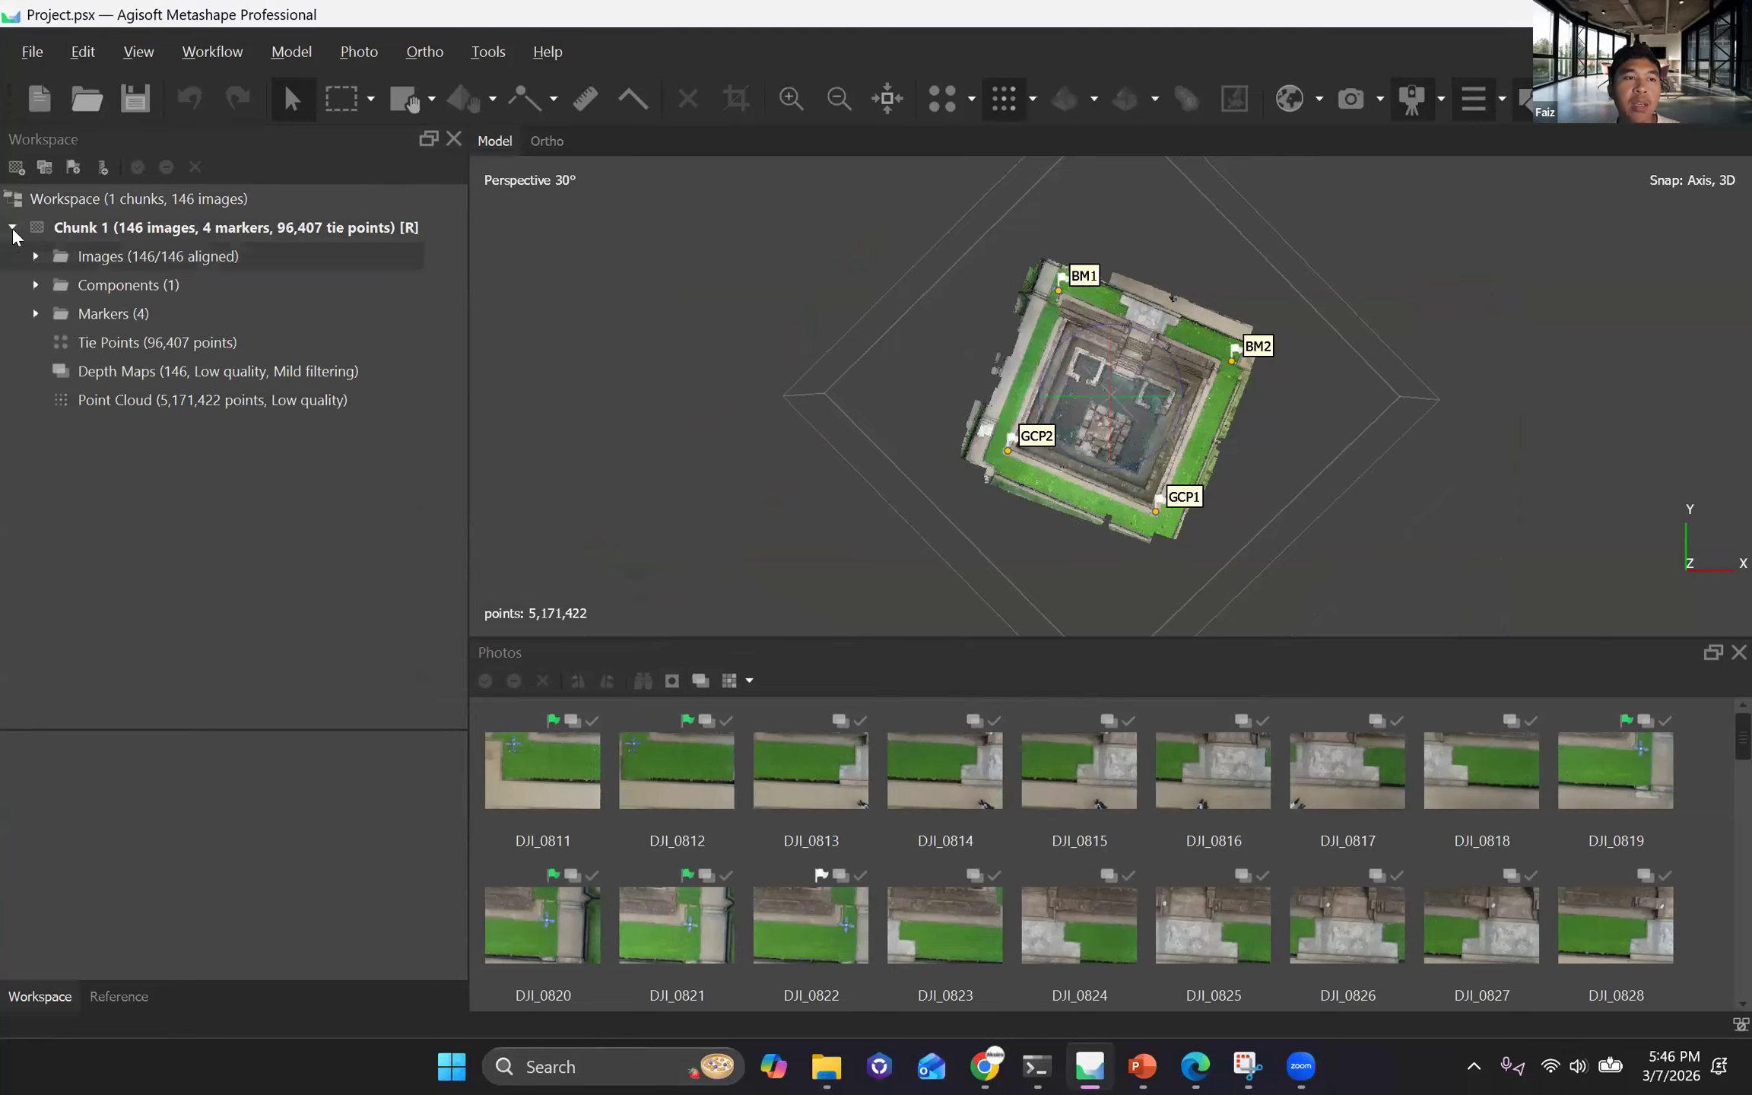
{"action": "left_click", "coordinate": [12, 228]}
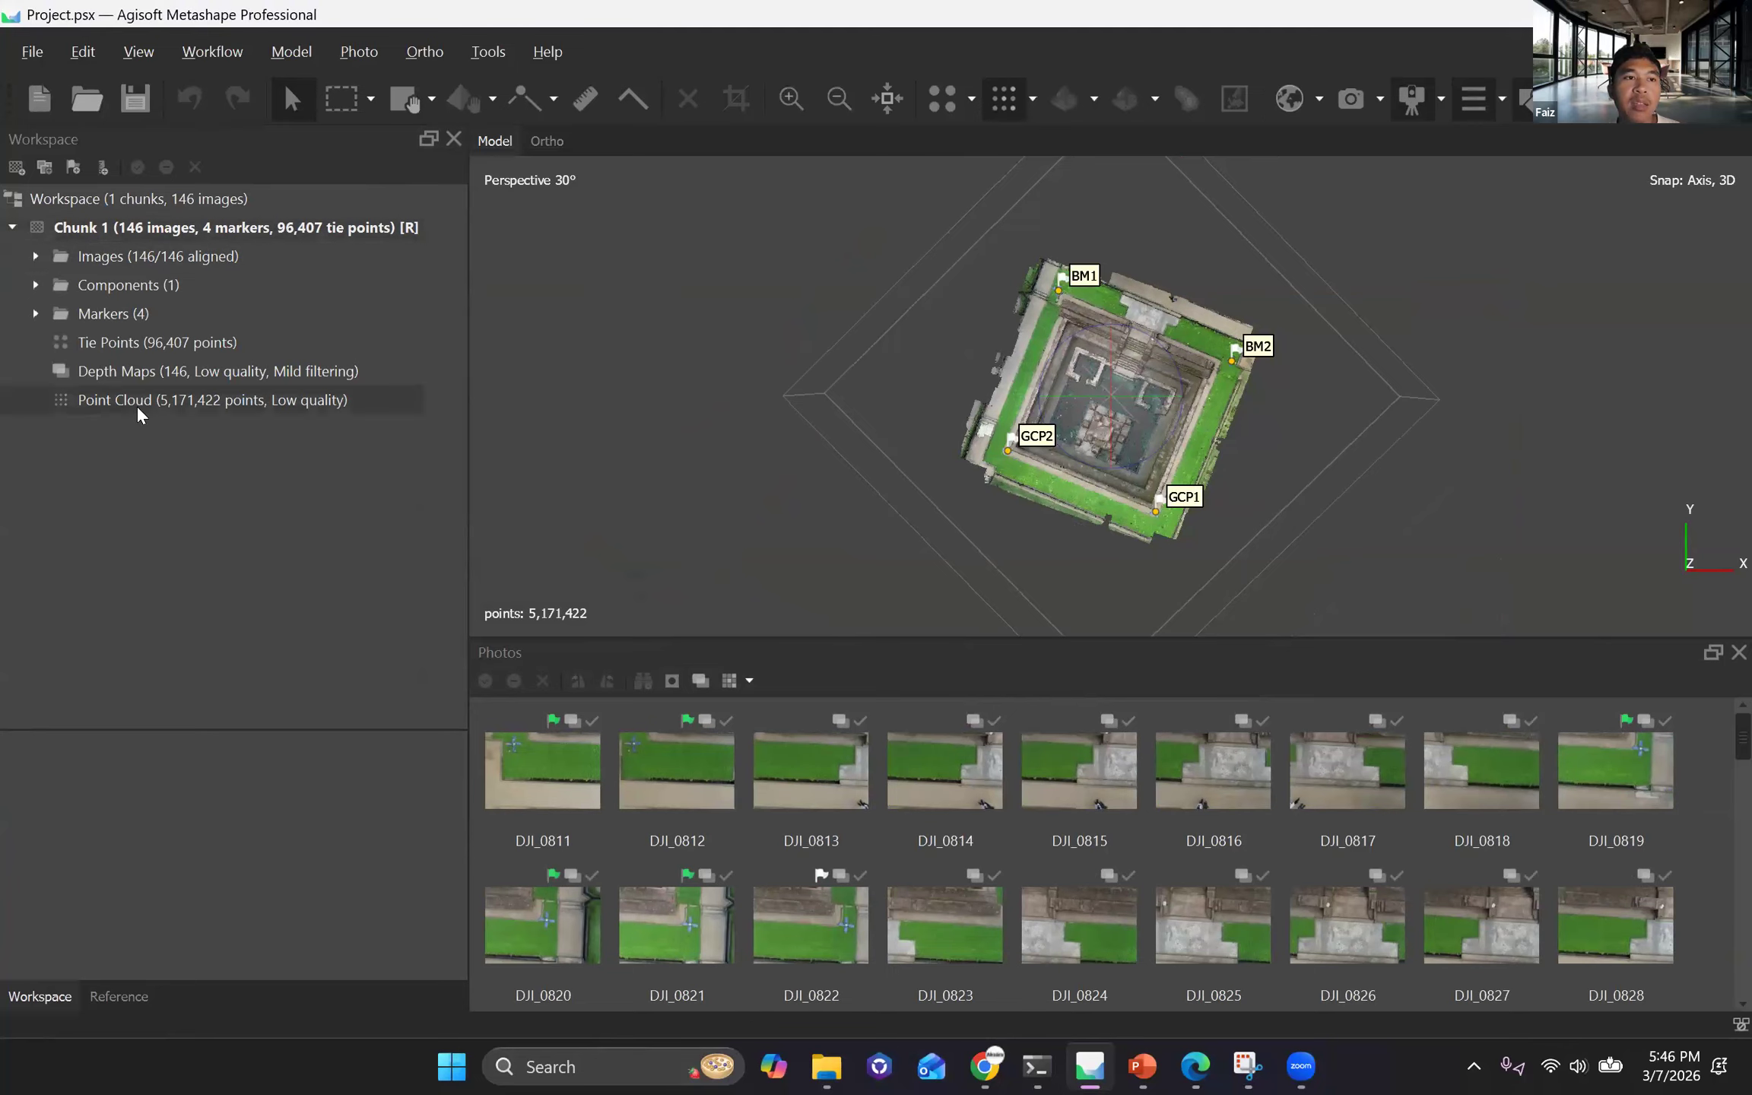
{"action": "left_click", "coordinate": [210, 52]}
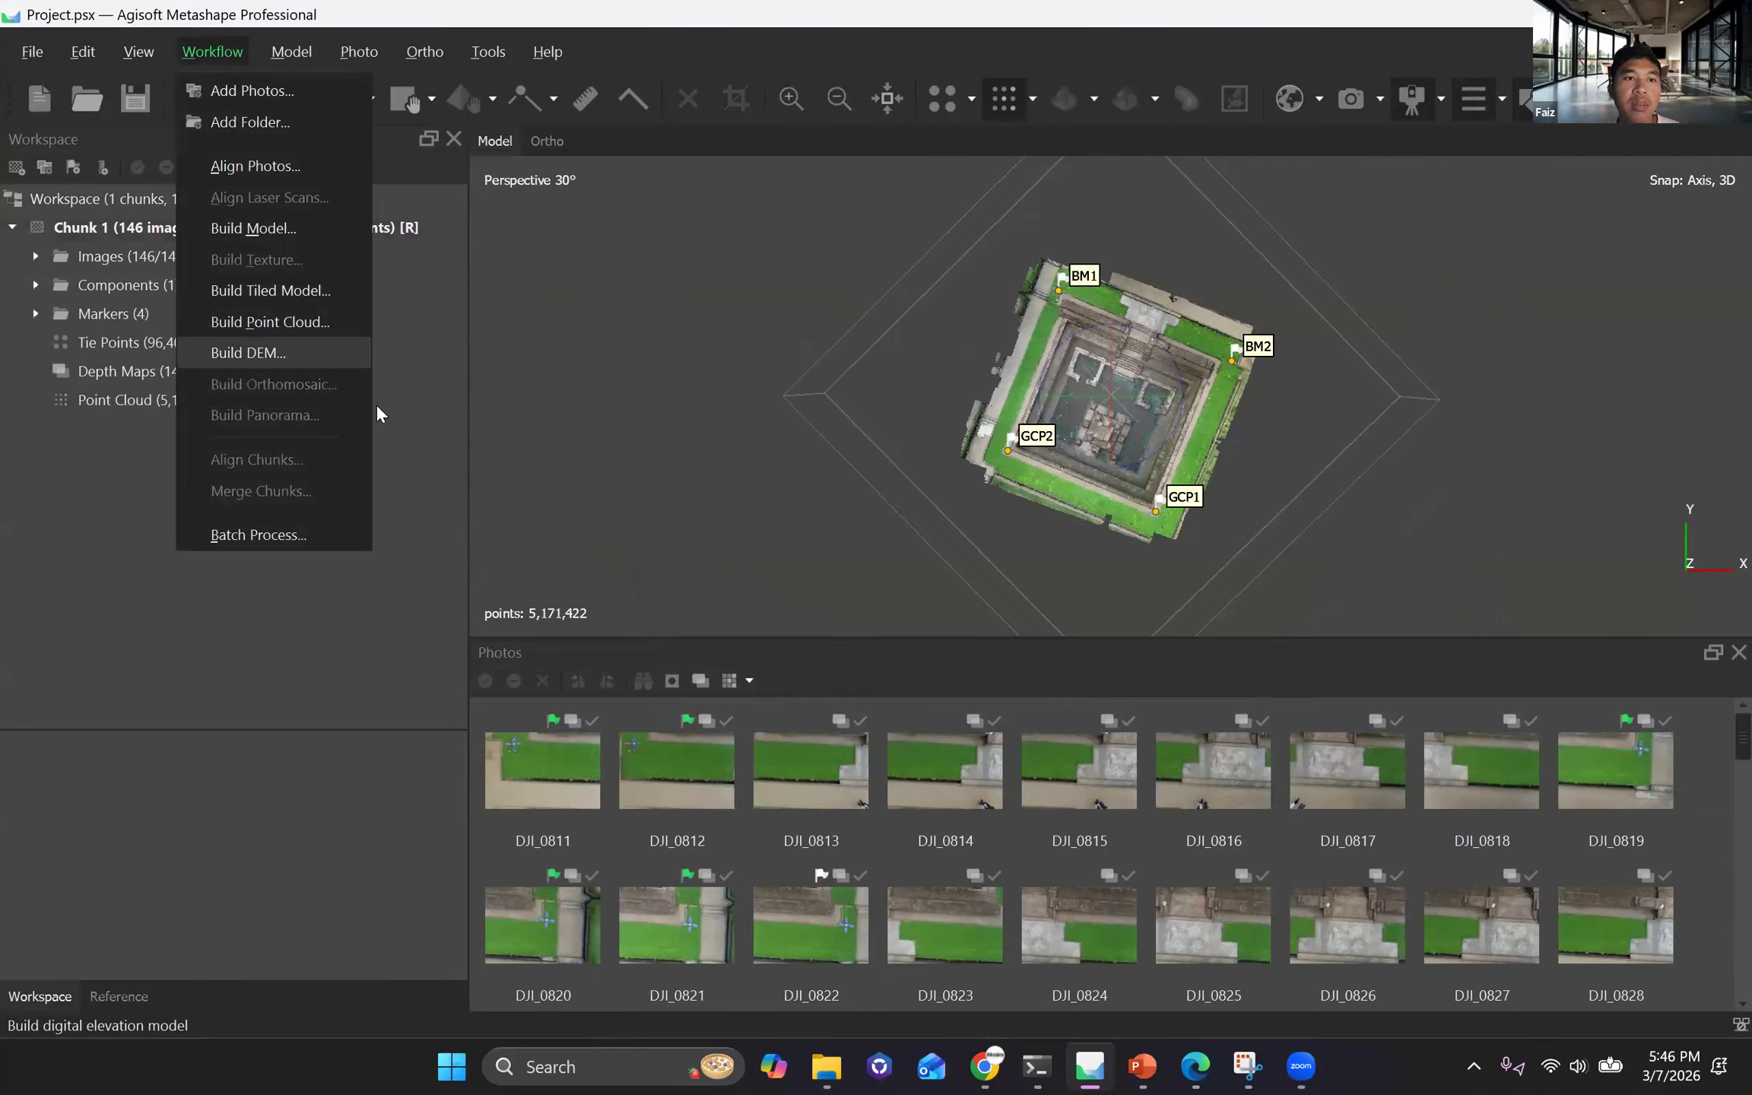
{"action": "left_click", "coordinate": [251, 352]}
{"action": "left_click", "coordinate": [968, 494]}
{"action": "left_click", "coordinate": [982, 490]}
{"action": "left_click", "coordinate": [834, 820]}
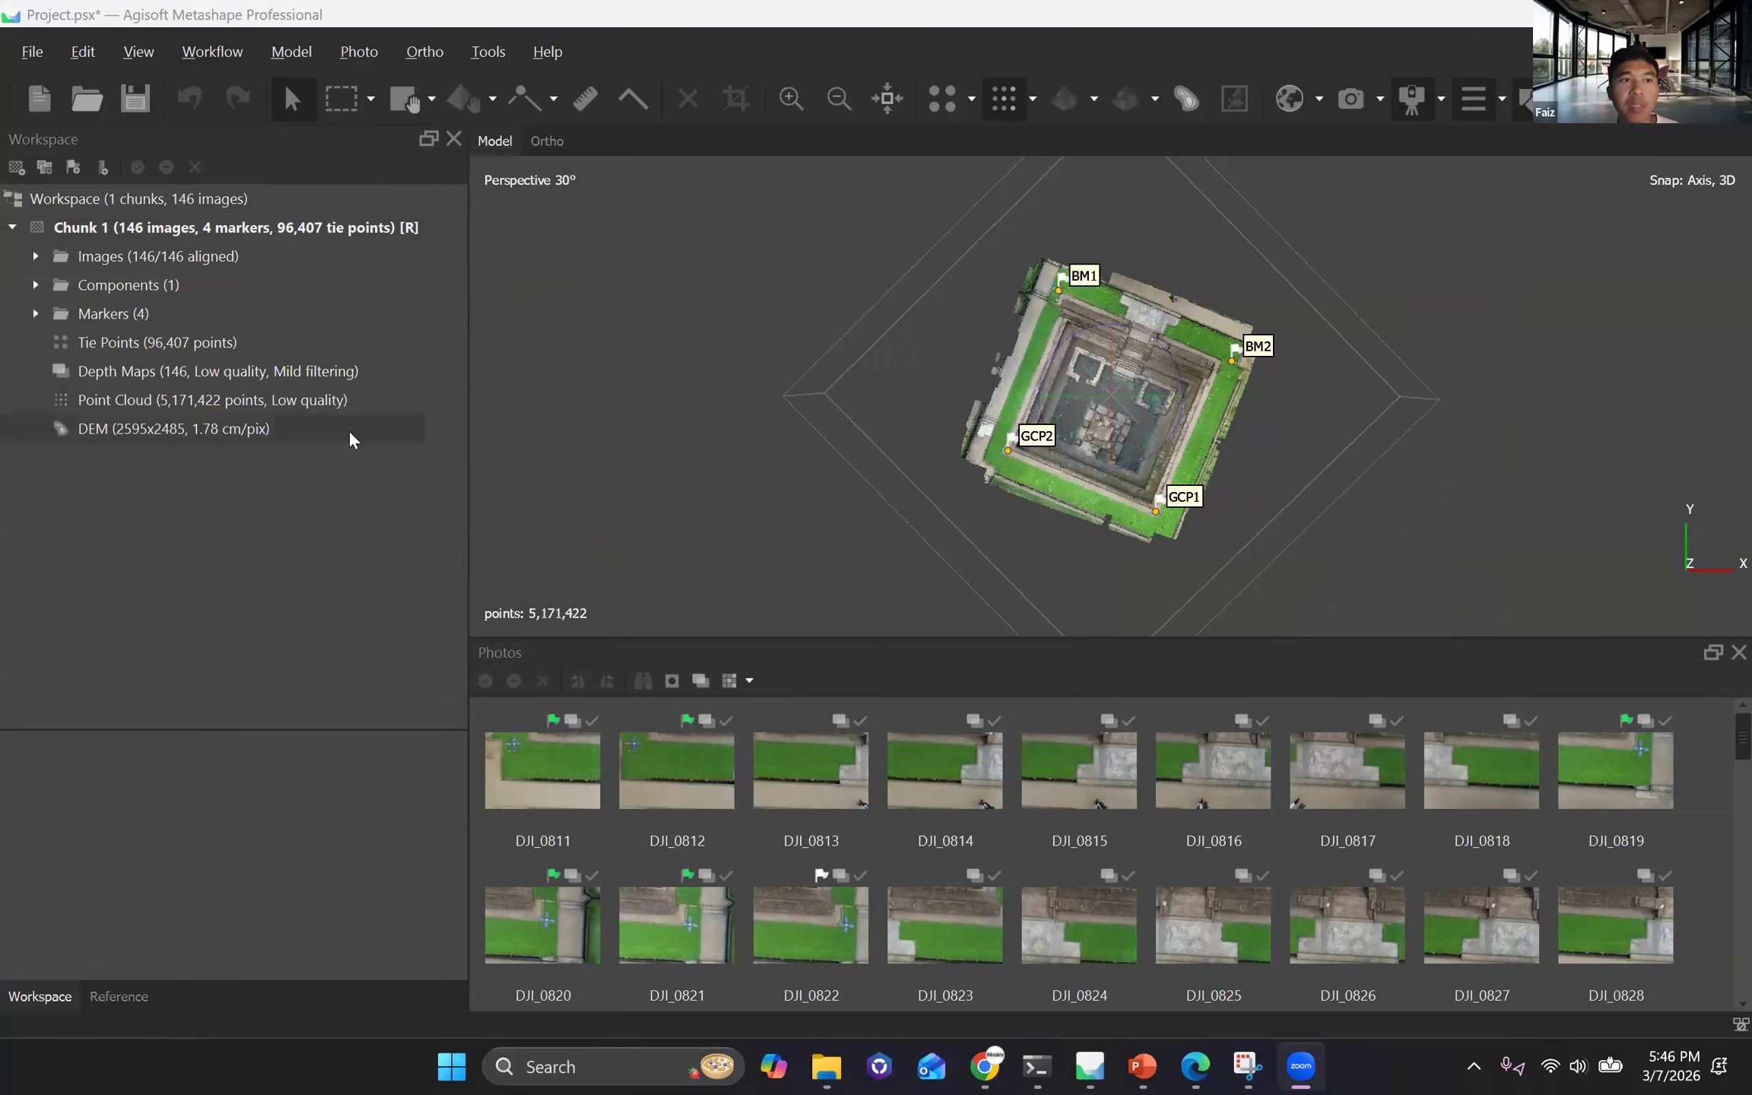
Open the DEM in the ortho view and examine its elevation colours over the whole site and close up around the central pool structure.
{"action": "double_click", "coordinate": [134, 430]}
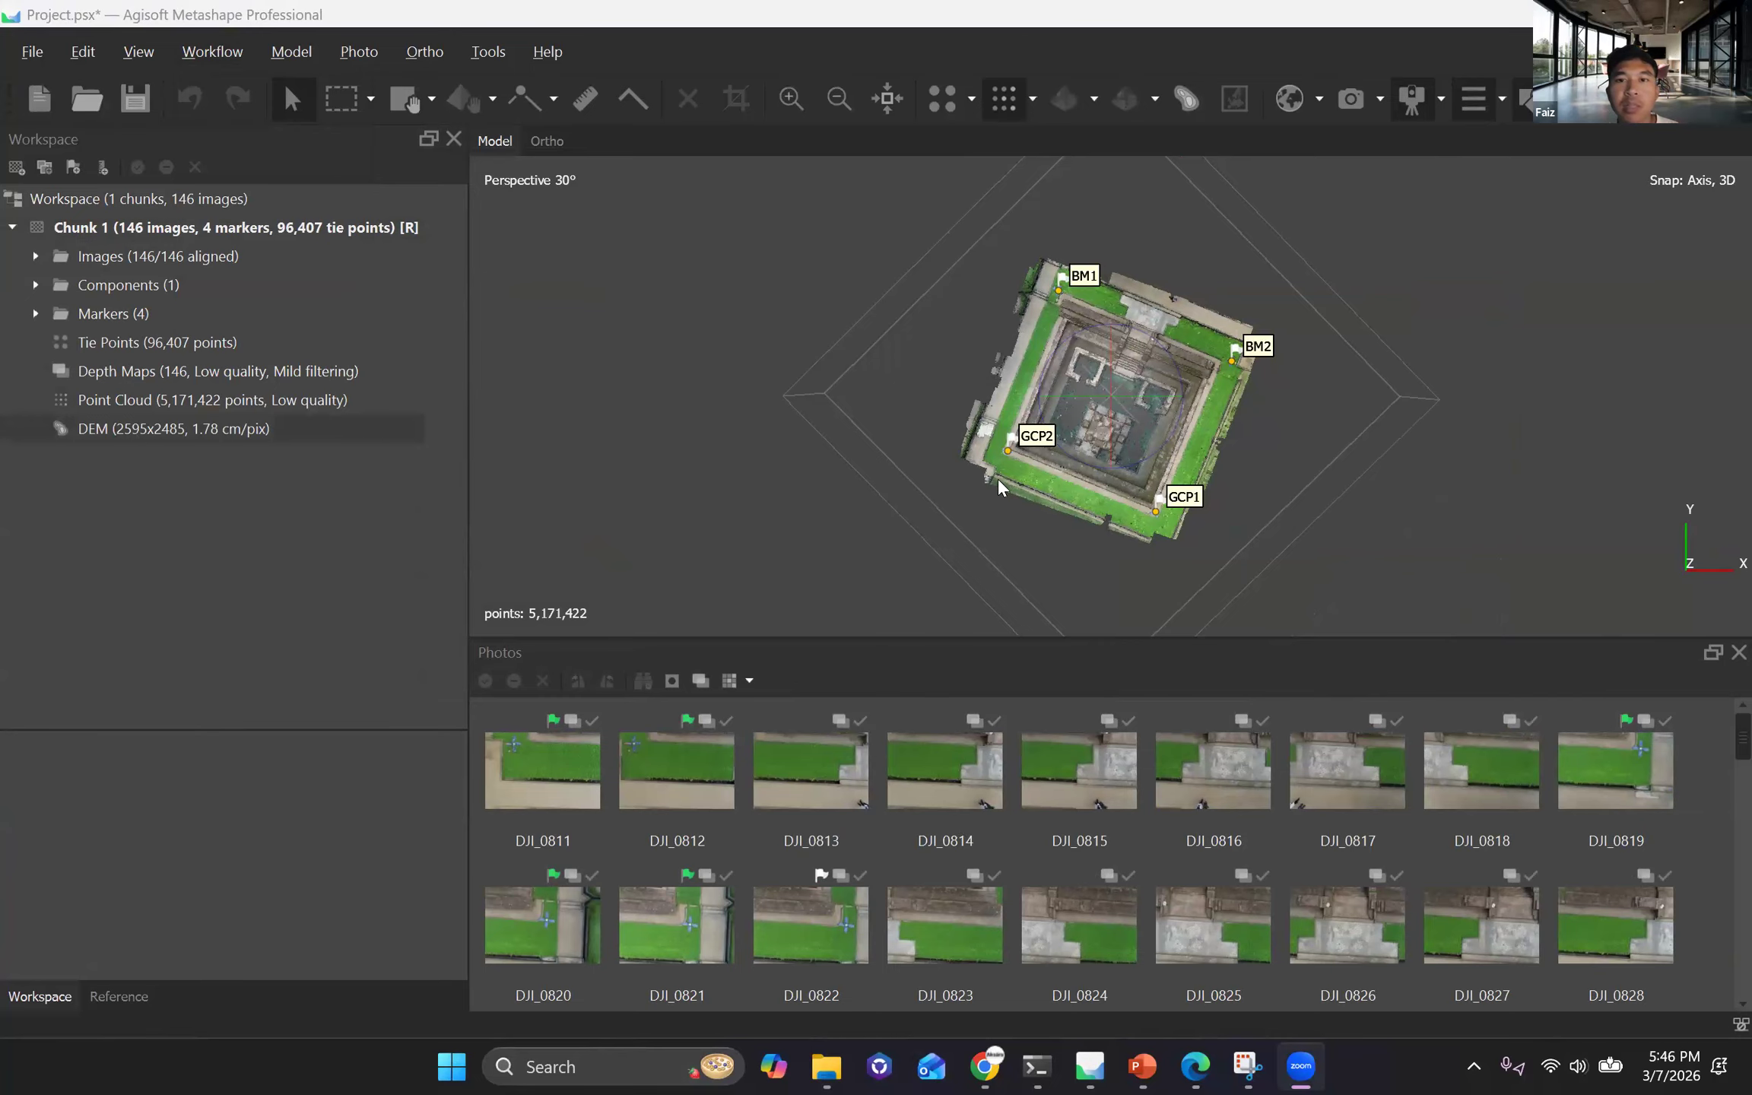
{"action": "scroll", "coordinate": [996, 476], "scroll_direction": "up", "scroll_amount": 3}
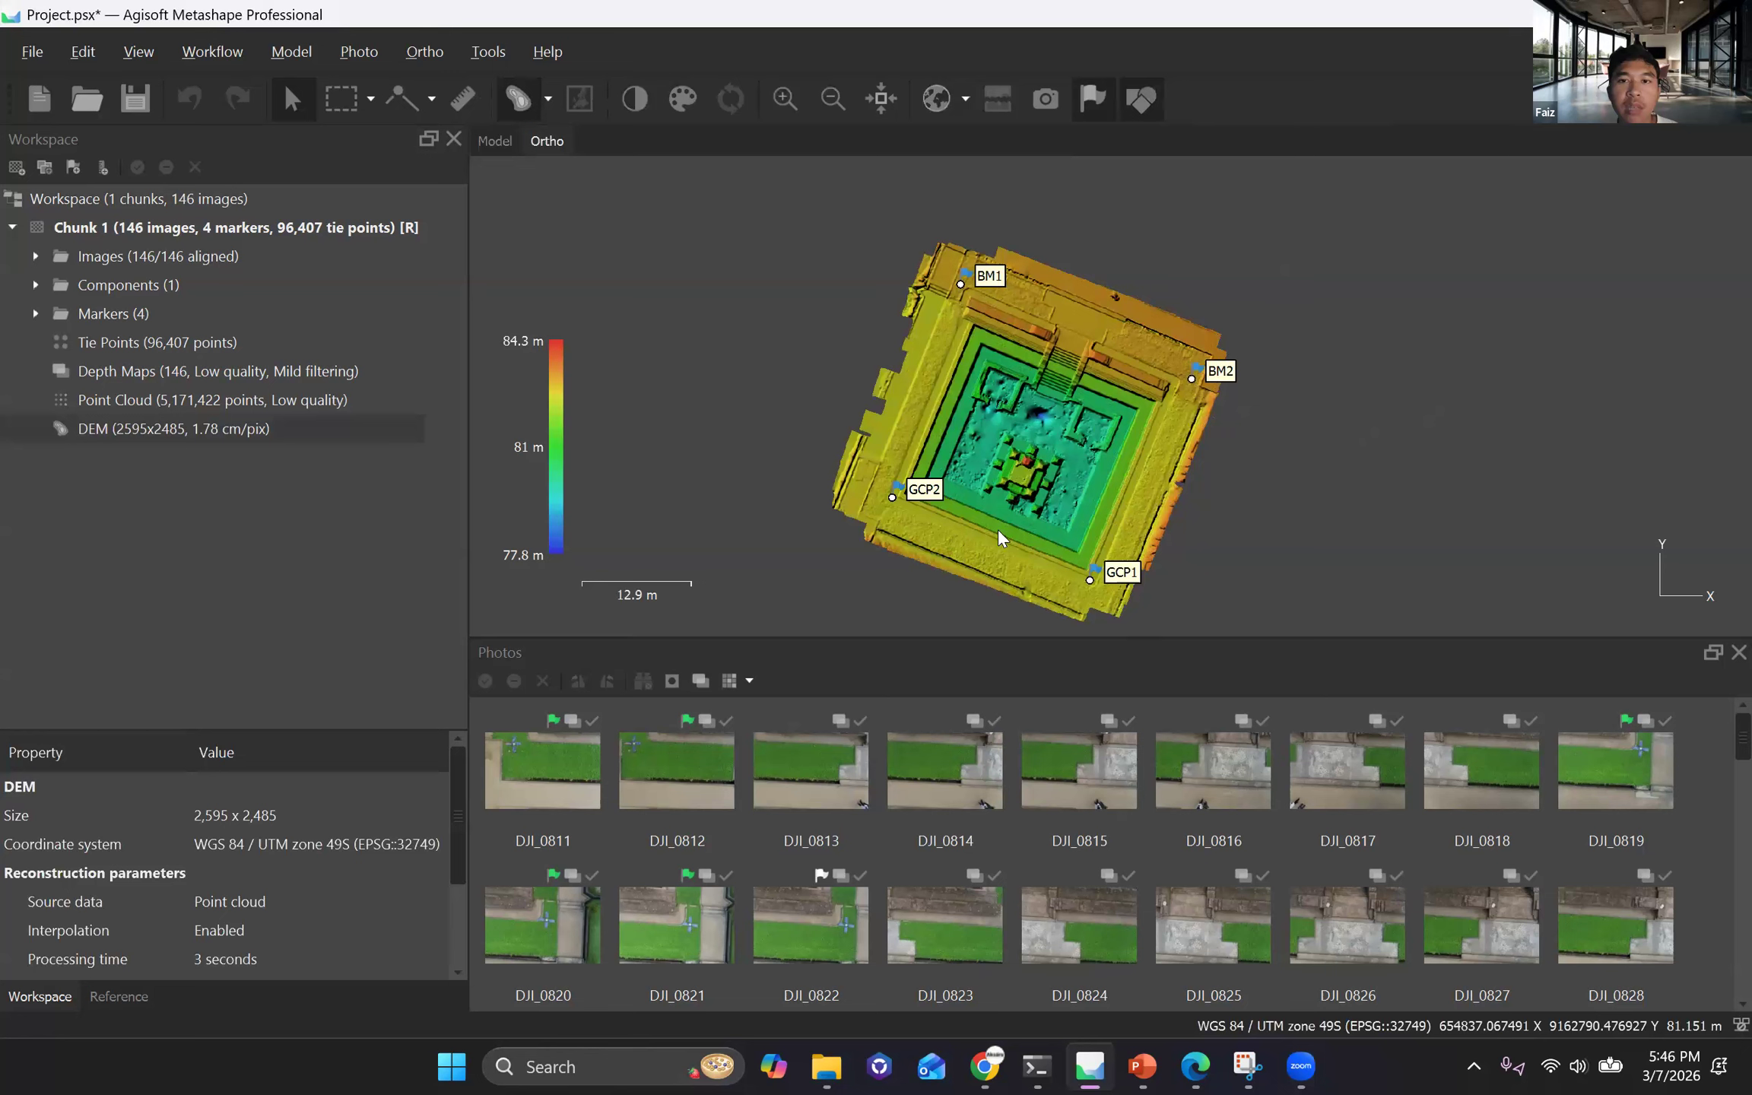
{"action": "scroll", "coordinate": [874, 486], "scroll_direction": "up", "scroll_amount": 2}
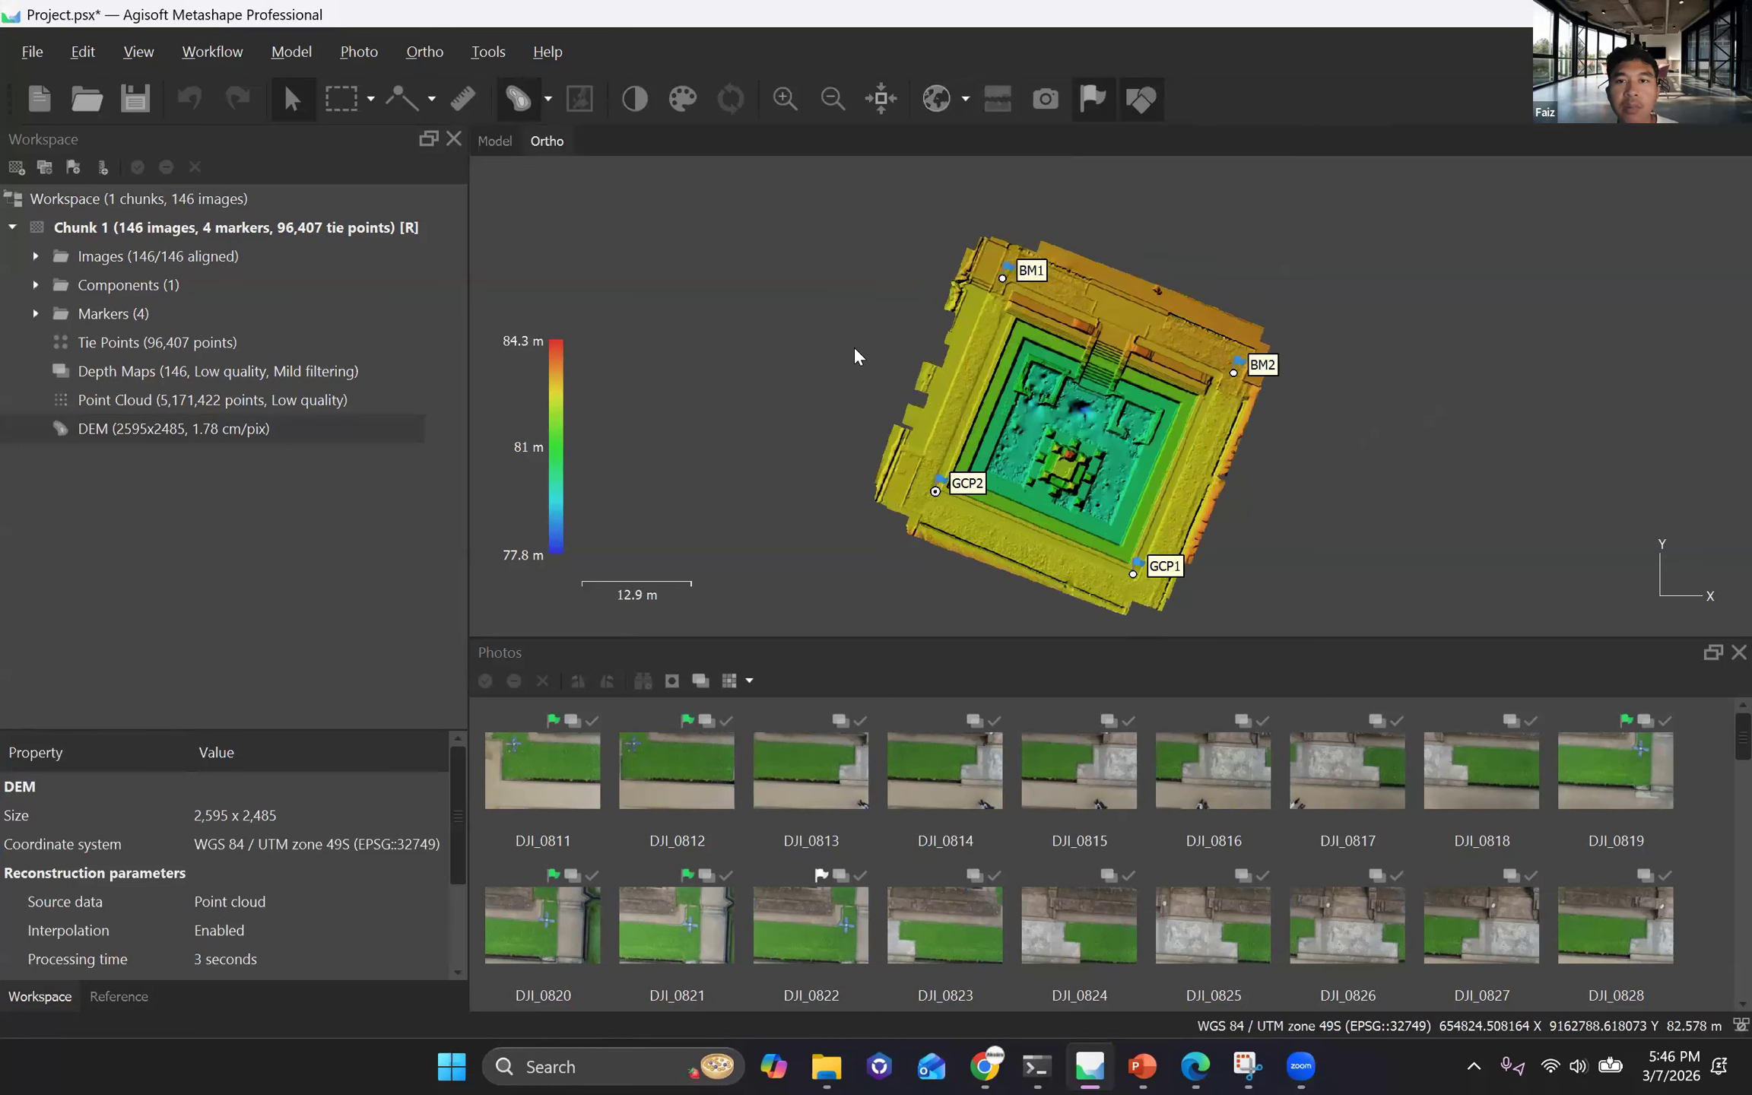
{"action": "scroll", "coordinate": [964, 460], "scroll_direction": "down", "scroll_amount": 2}
{"action": "scroll", "coordinate": [998, 528], "scroll_direction": "up", "scroll_amount": 2}
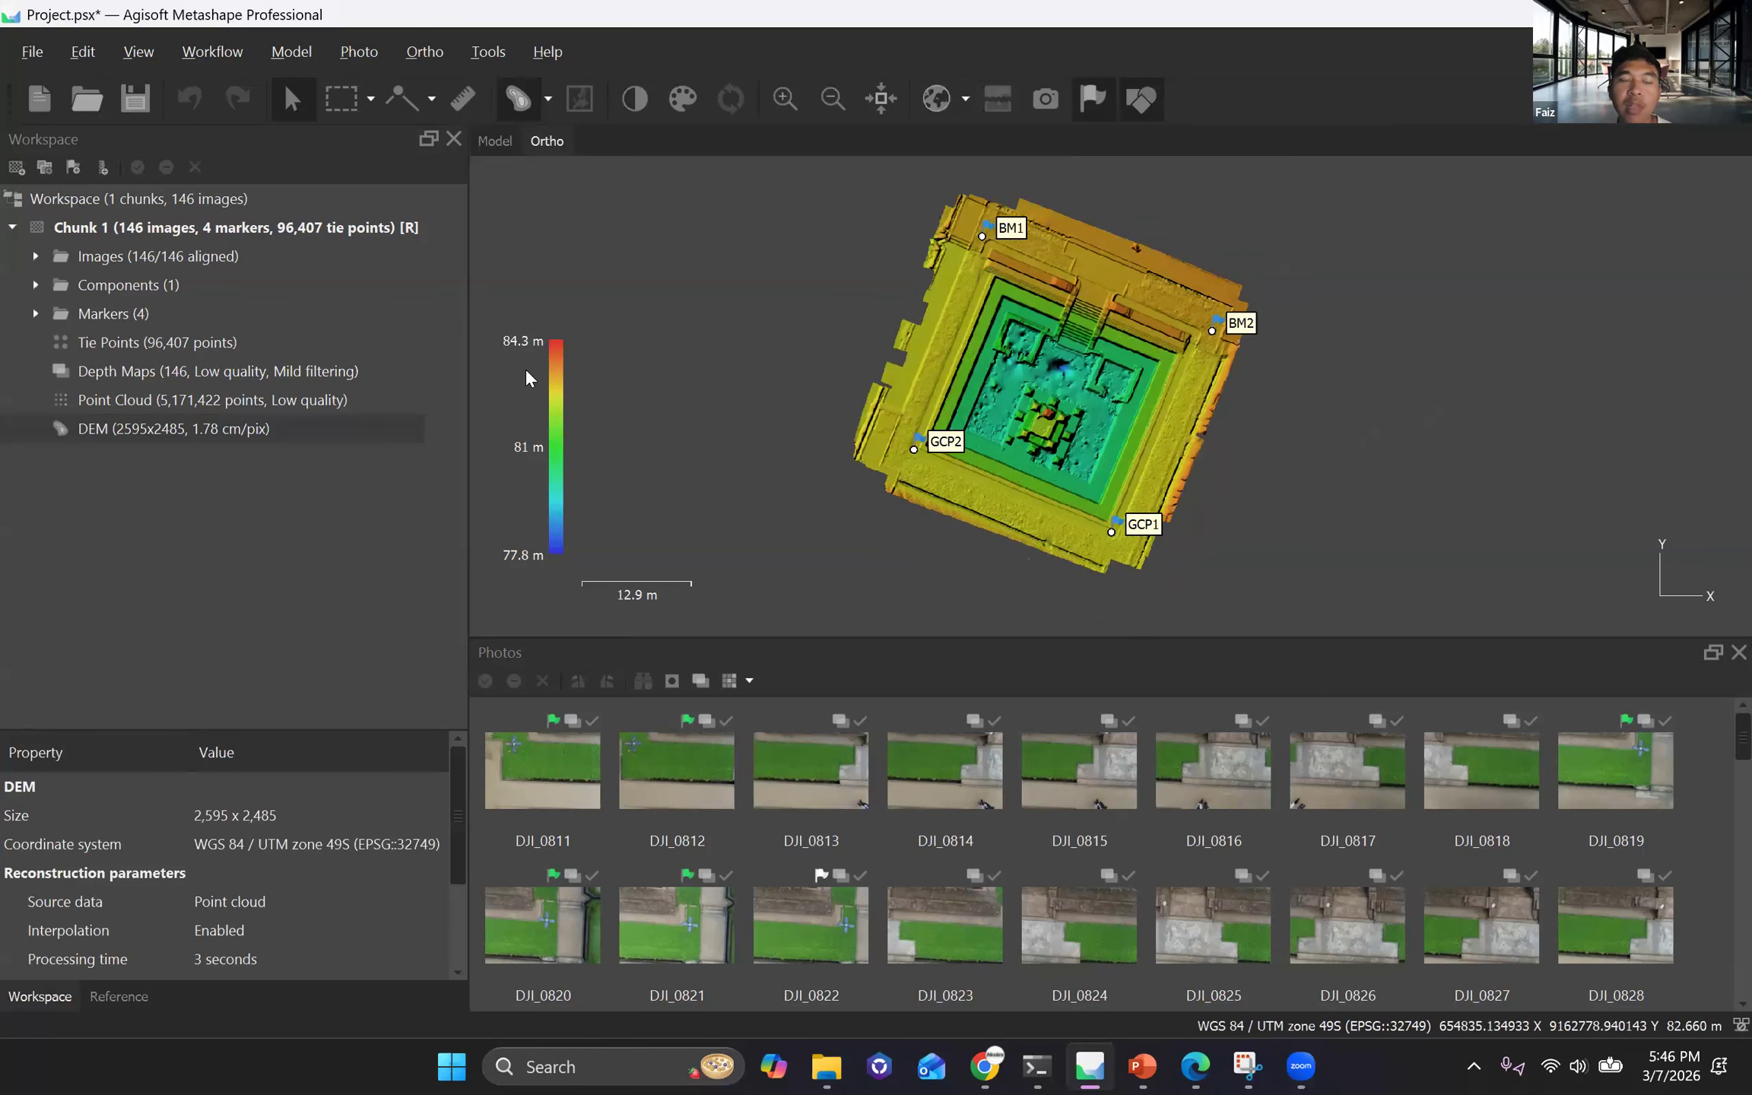
{"action": "key", "text": "ctrl+plus"}
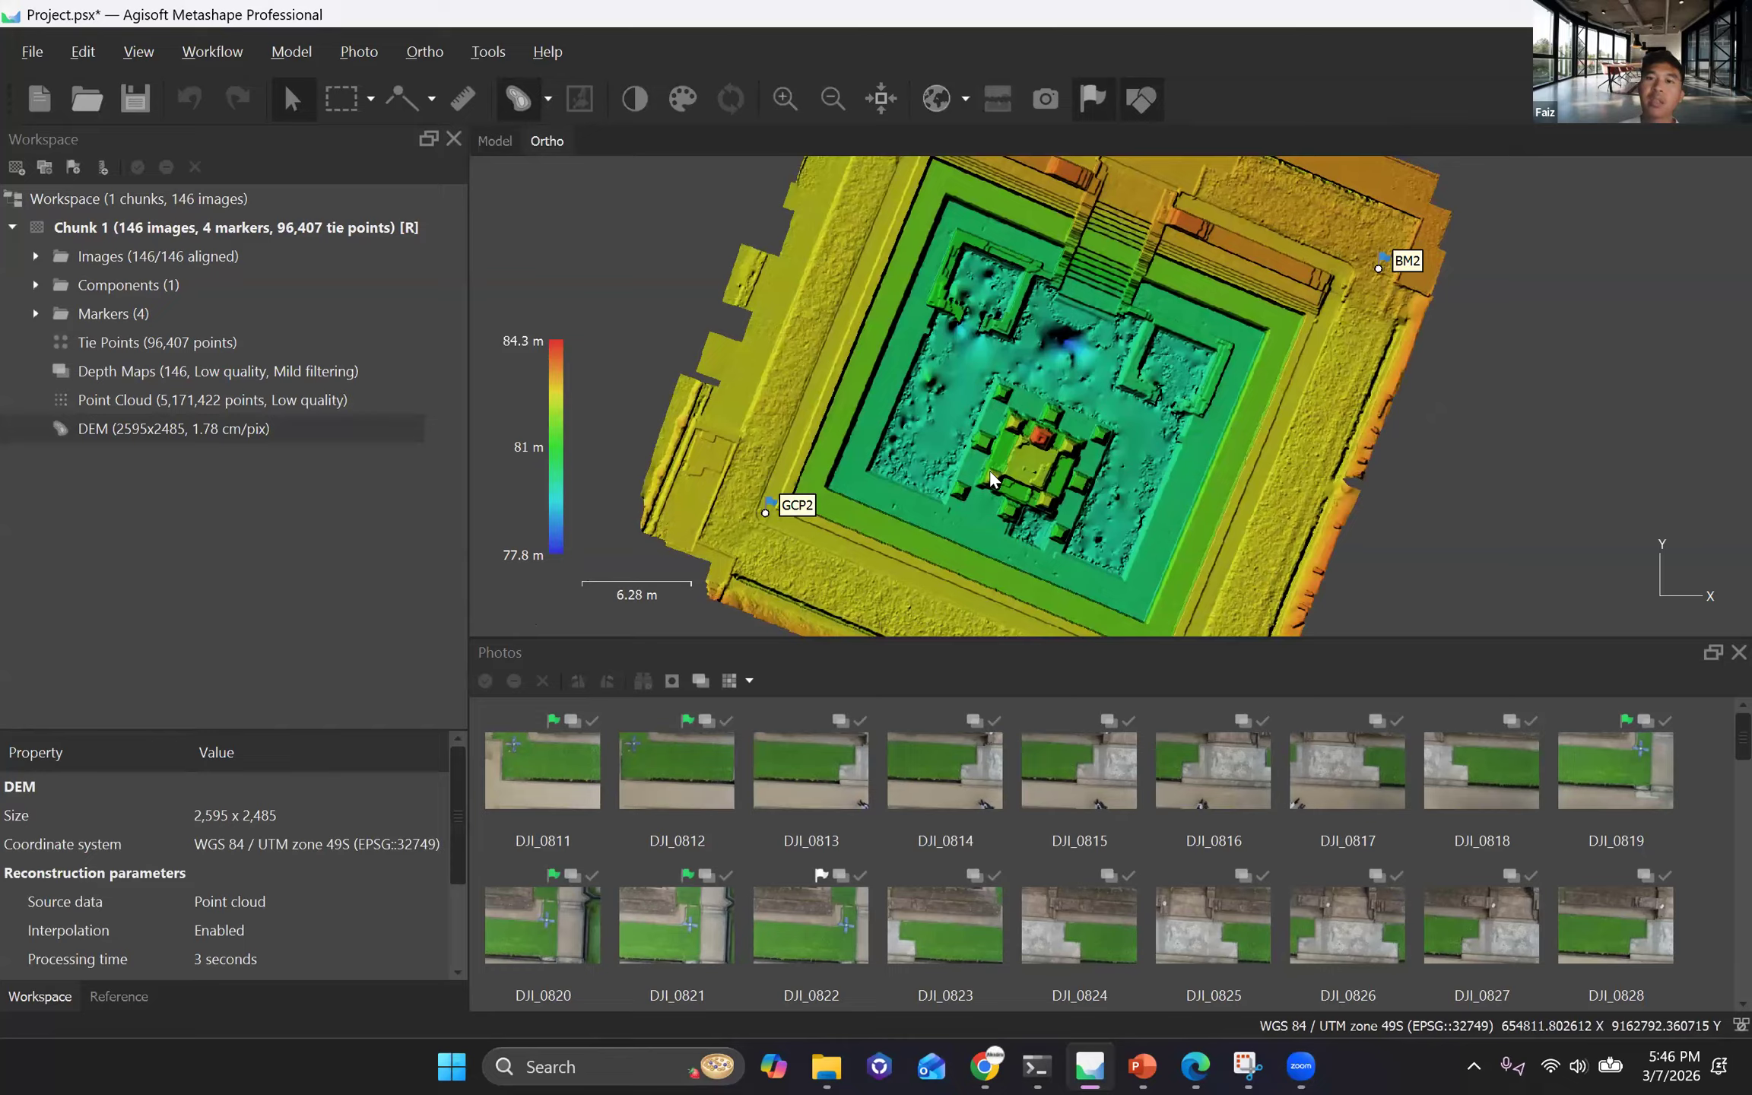
{"action": "scroll", "coordinate": [977, 525], "scroll_direction": "down", "scroll_amount": 3}
{"action": "scroll", "coordinate": [920, 539], "scroll_direction": "down", "scroll_amount": 1}
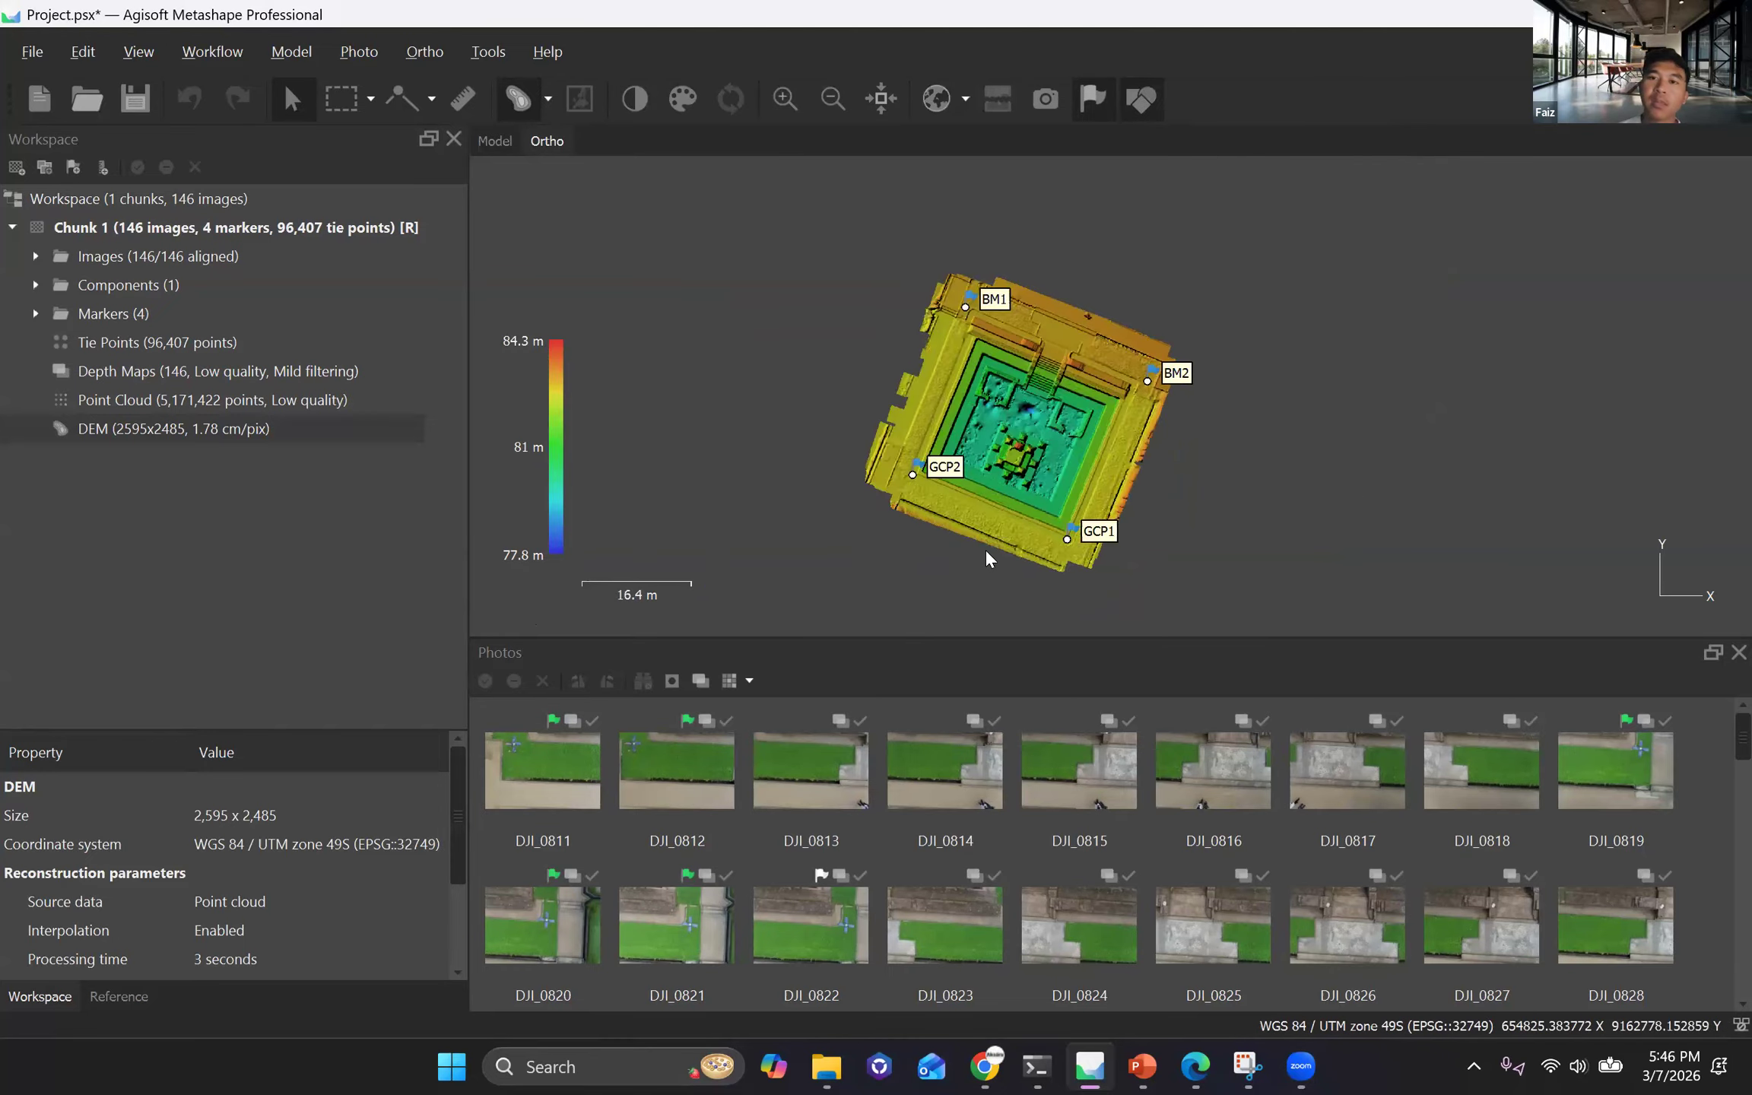
{"action": "scroll", "coordinate": [977, 549], "scroll_direction": "down", "scroll_amount": 1}
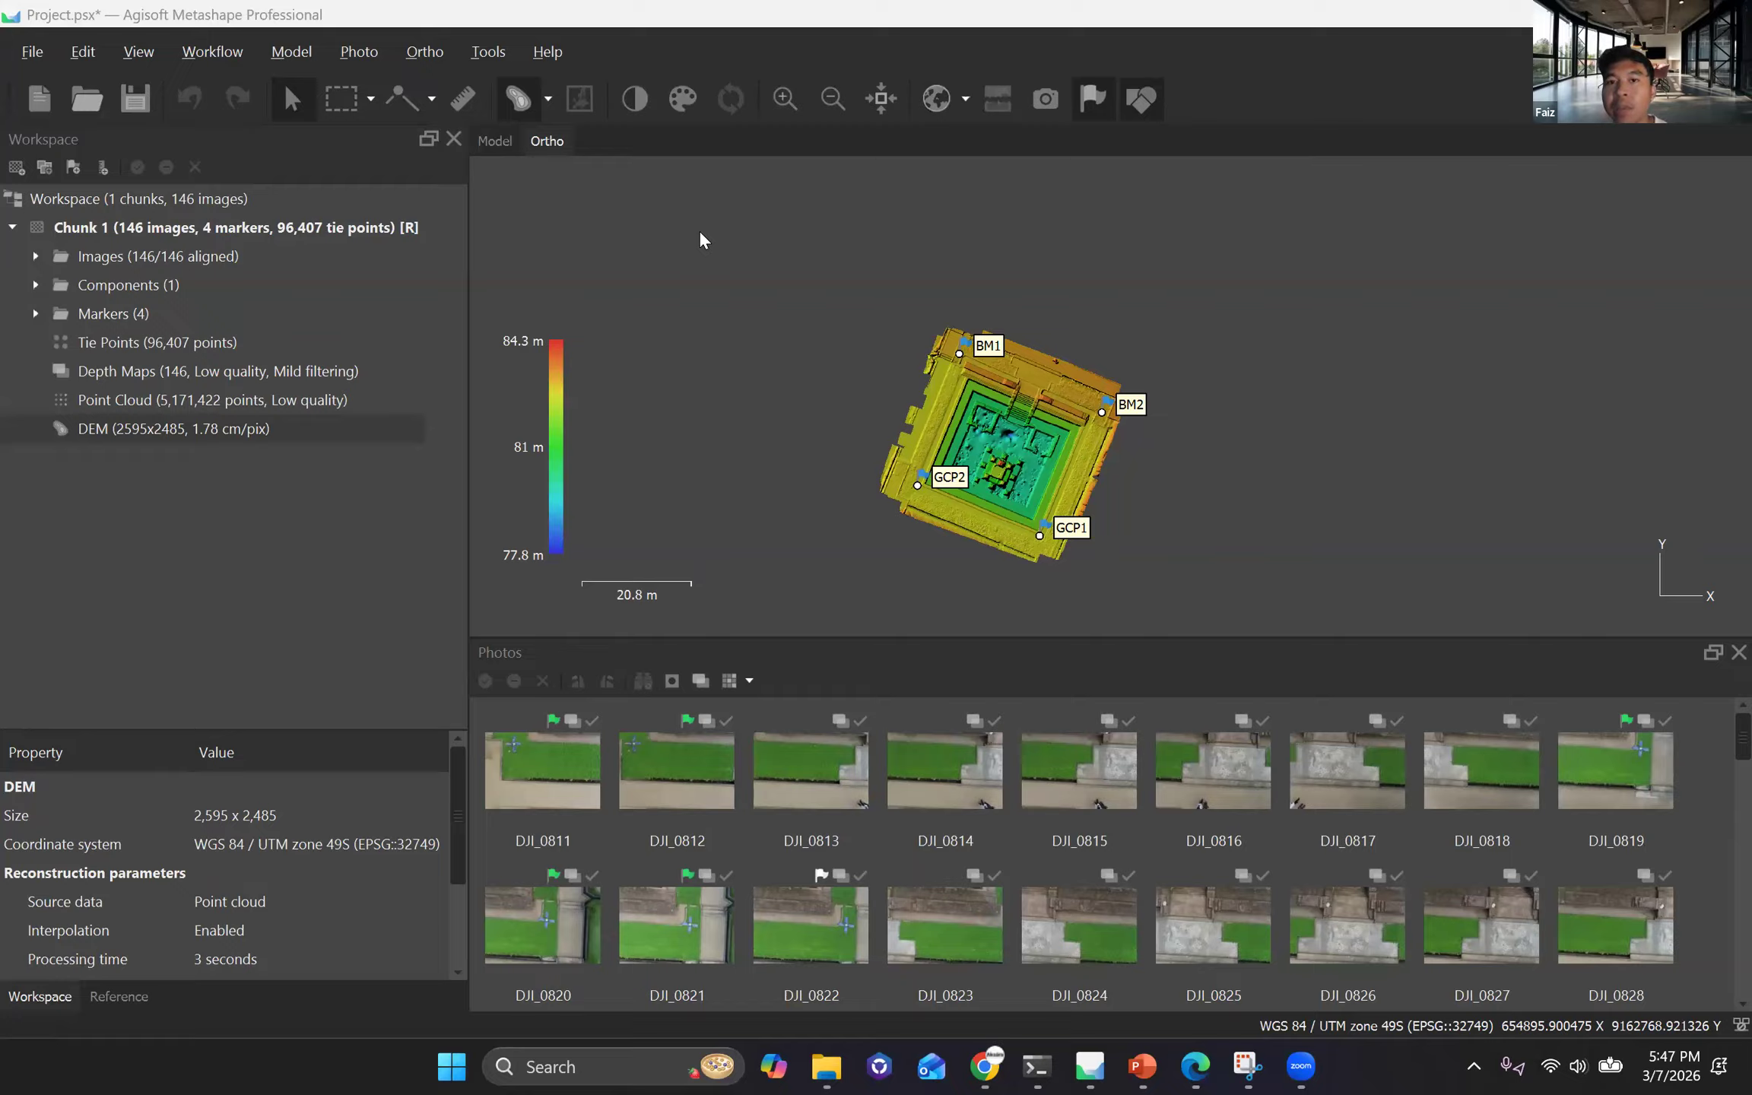
{"action": "scroll", "coordinate": [955, 453], "scroll_direction": "up", "scroll_amount": 2}
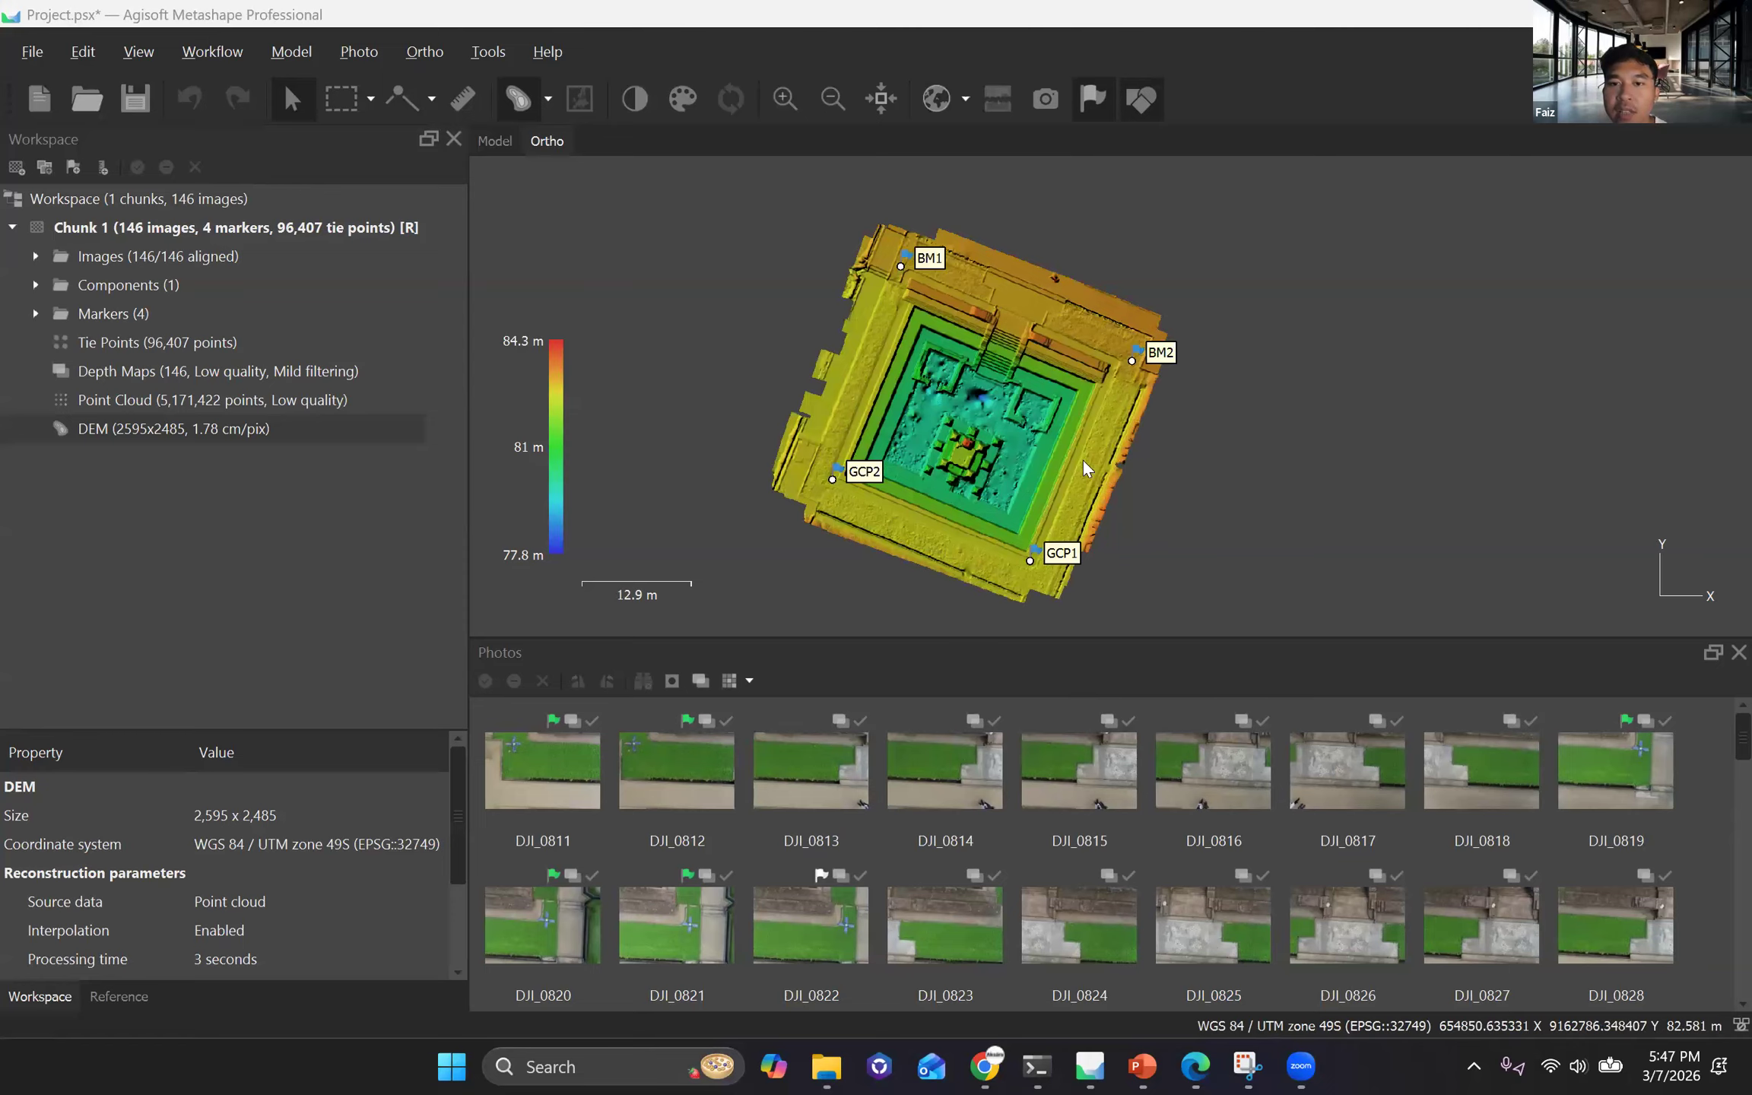
{"action": "scroll", "coordinate": [1083, 460], "scroll_direction": "up", "scroll_amount": 1}
{"action": "scroll", "coordinate": [1122, 513], "scroll_direction": "up", "scroll_amount": 1}
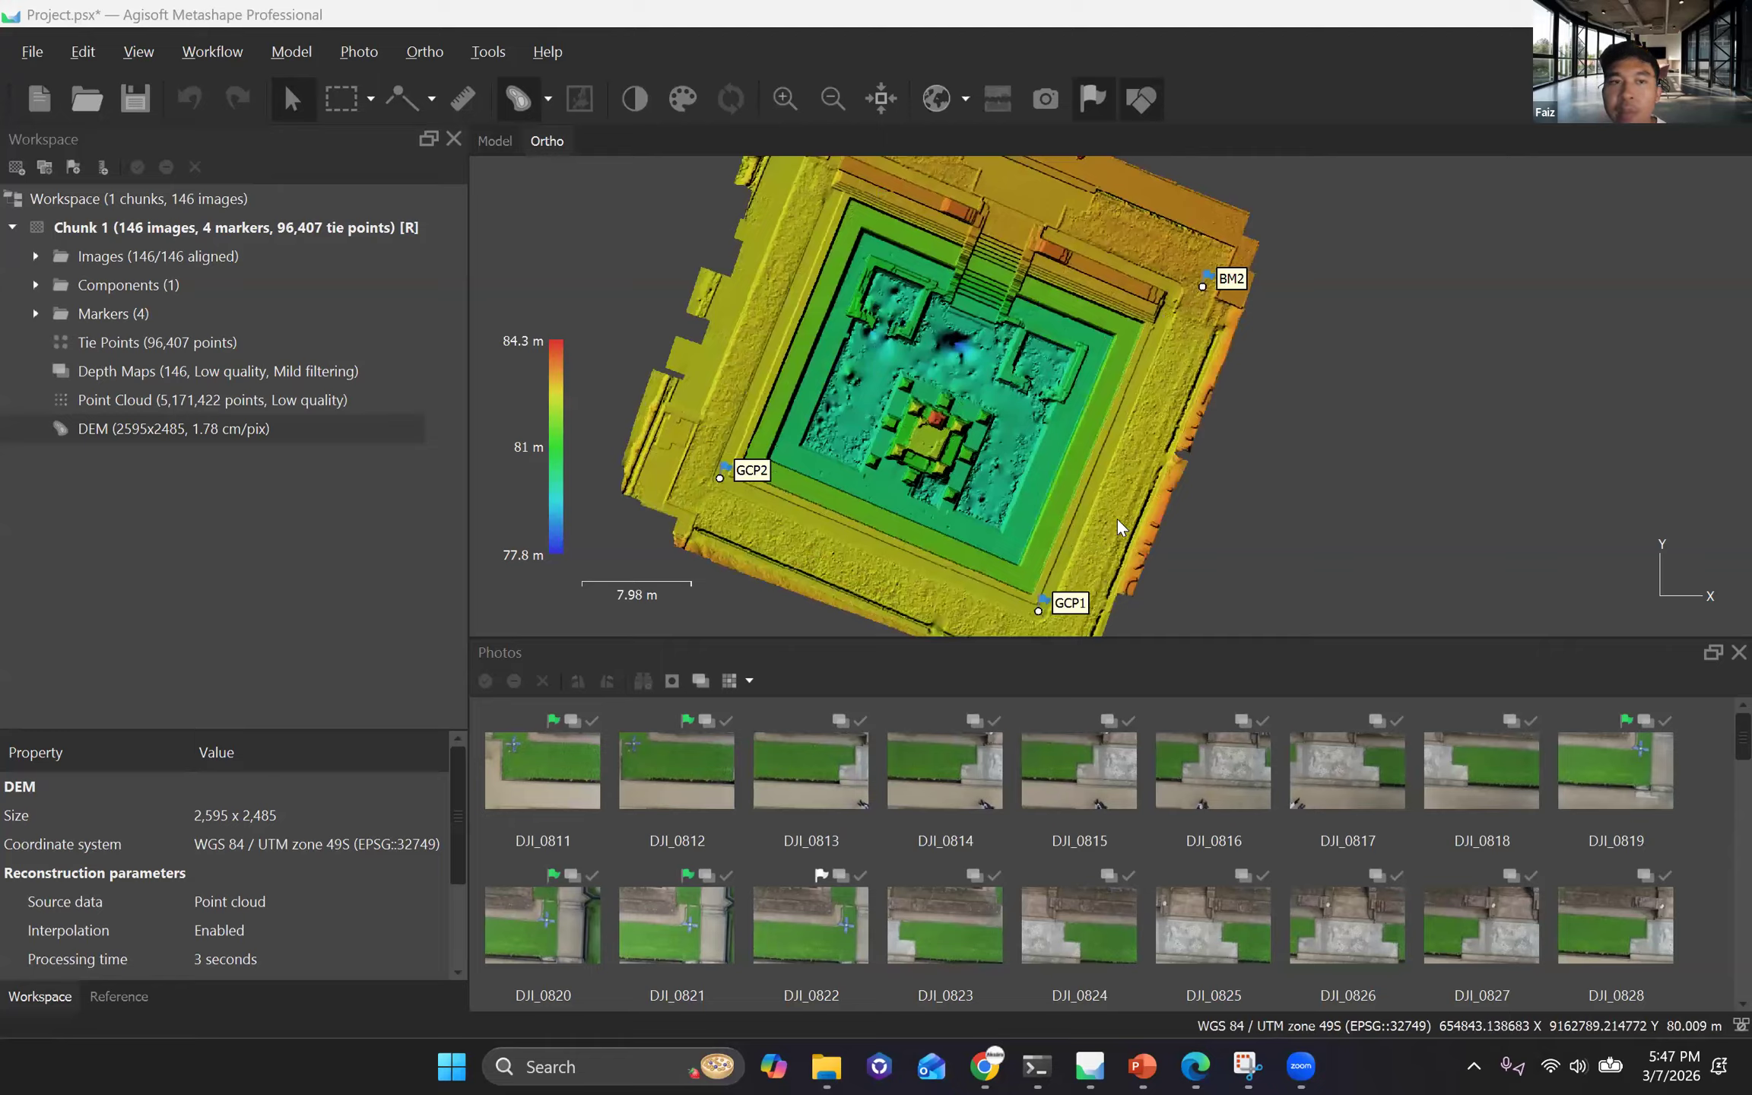
{"action": "scroll", "coordinate": [1075, 563], "scroll_direction": "up", "scroll_amount": 1}
{"action": "scroll", "coordinate": [1071, 559], "scroll_direction": "up", "scroll_amount": 1}
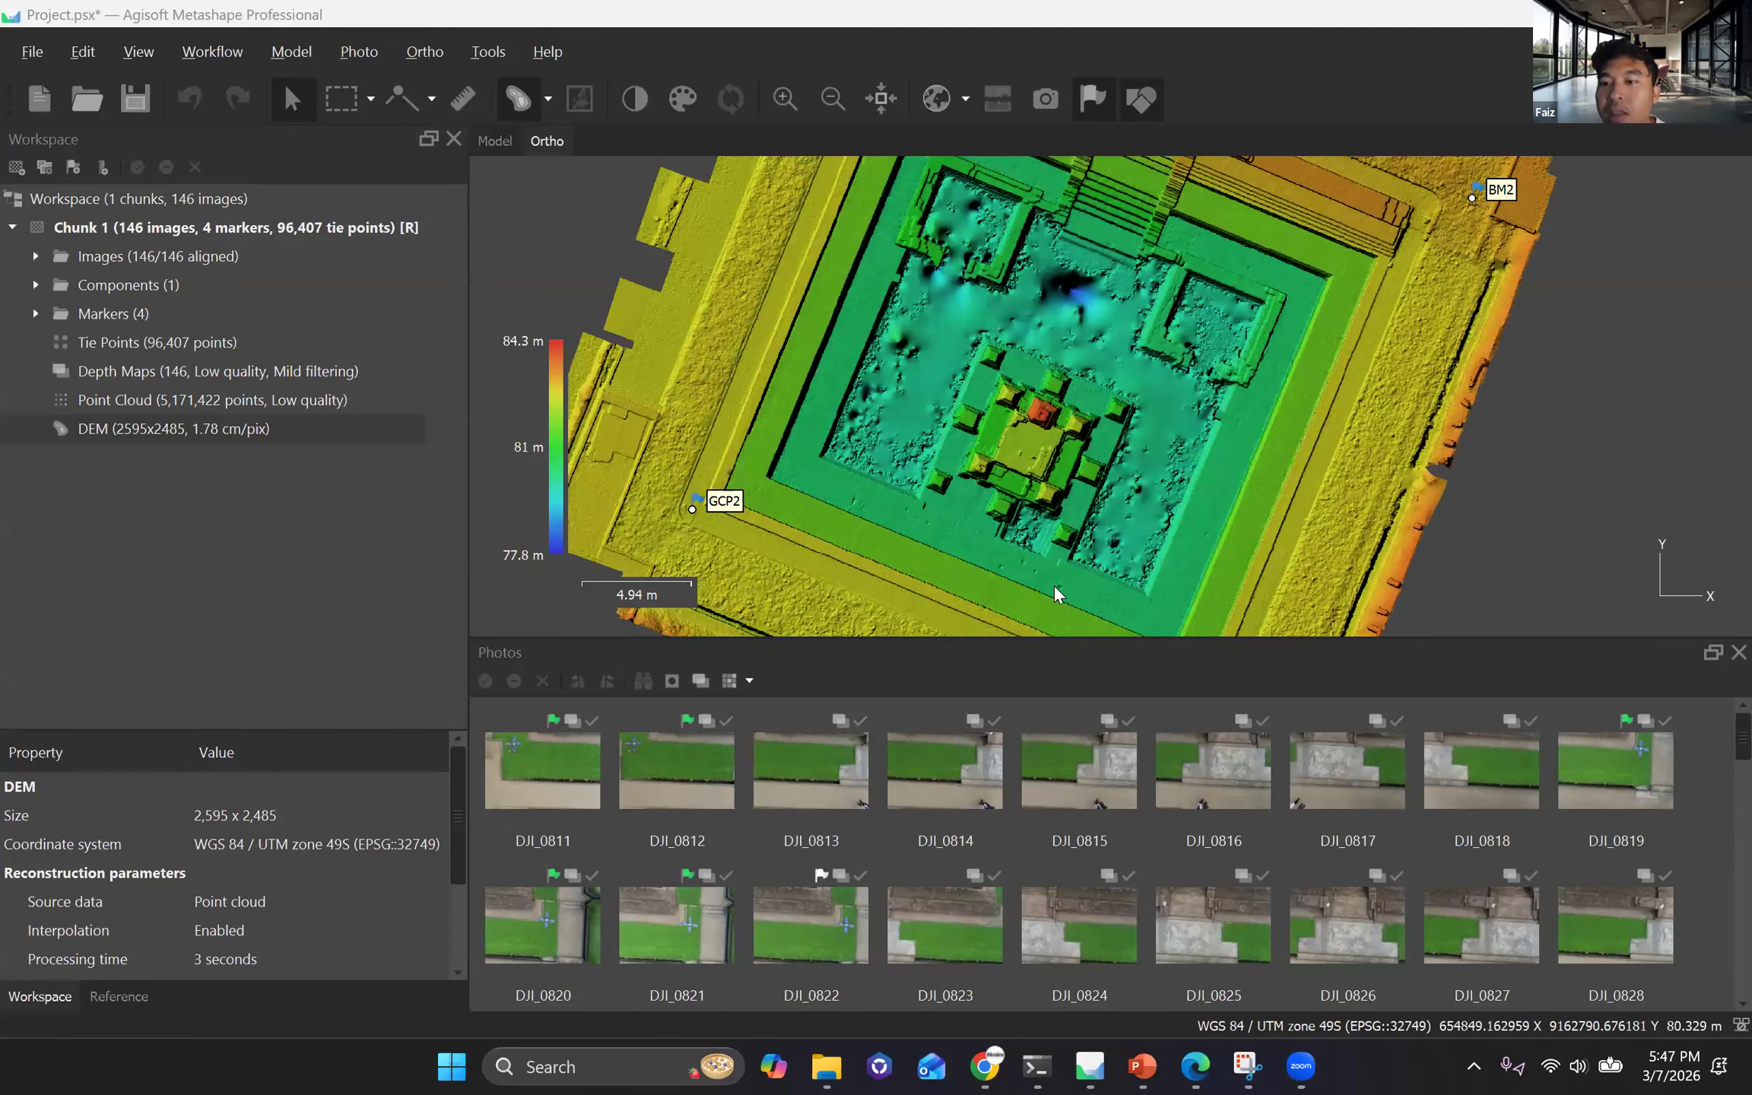
{"action": "scroll", "coordinate": [1056, 589], "scroll_direction": "down", "scroll_amount": 2}
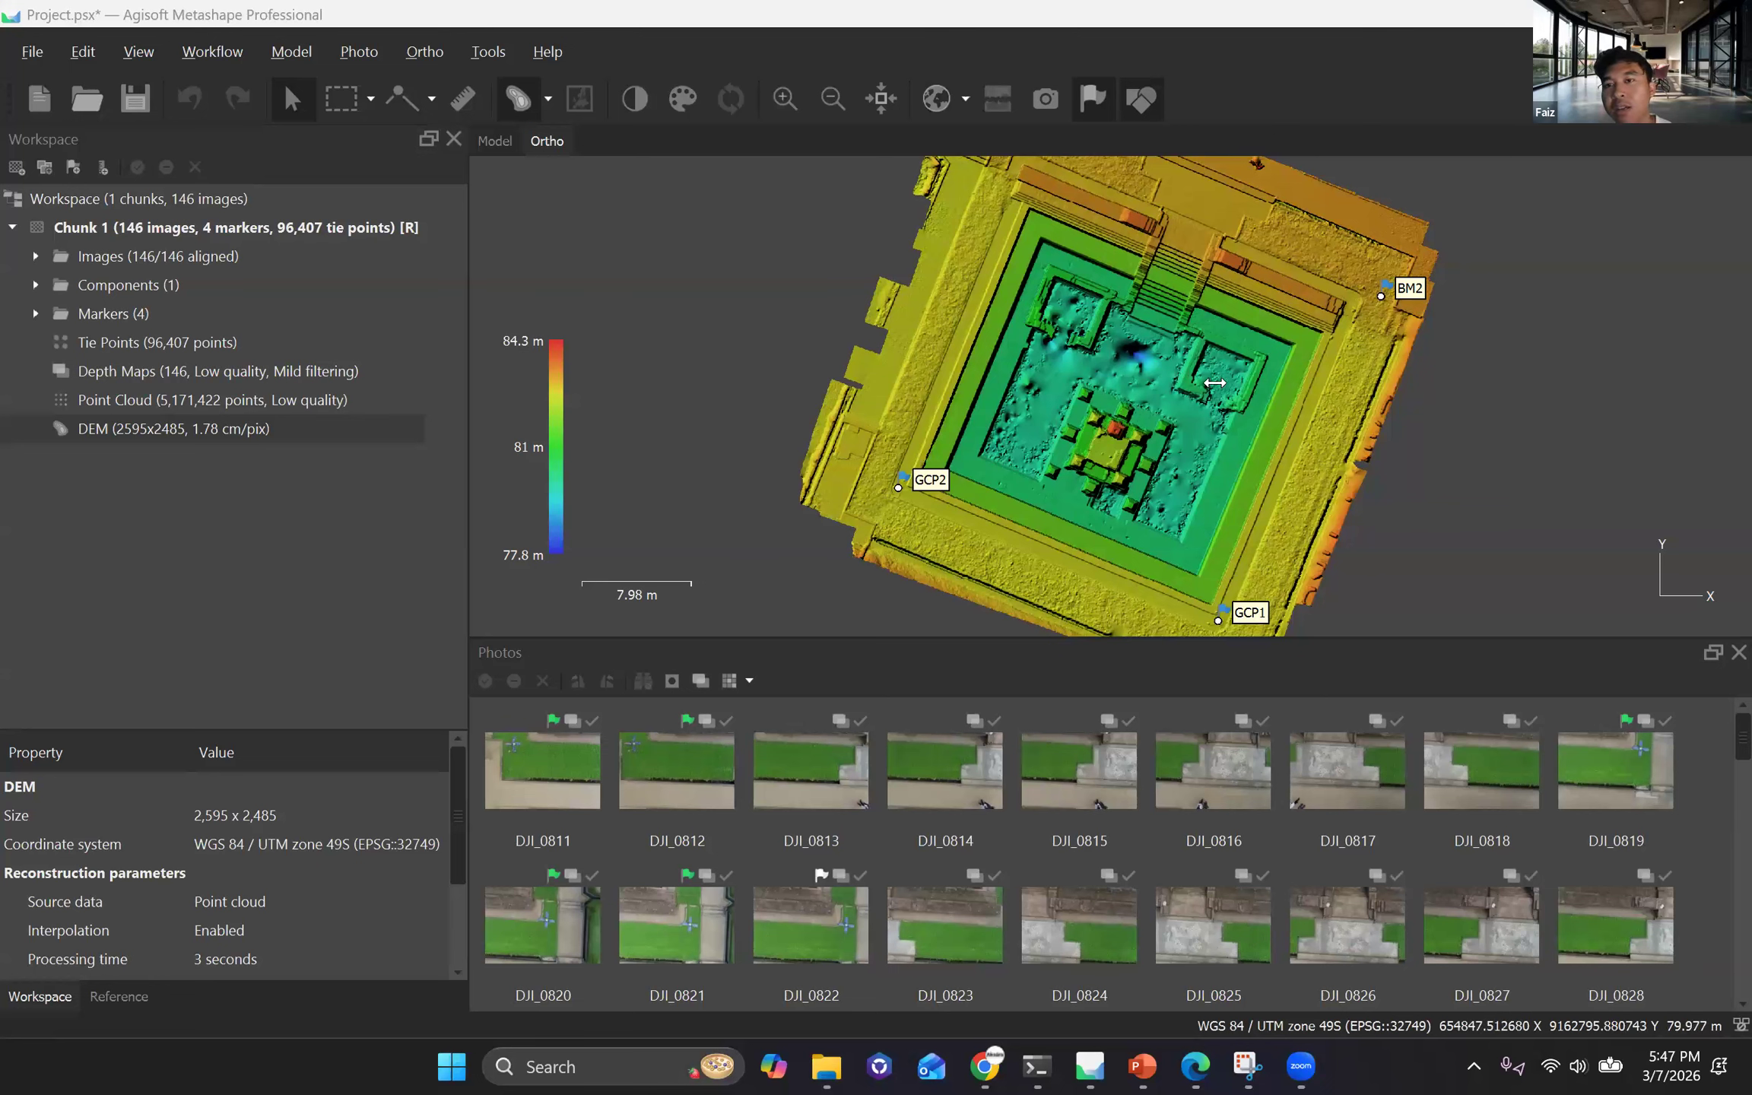
{"action": "scroll", "coordinate": [1048, 471], "scroll_direction": "down", "scroll_amount": 2}
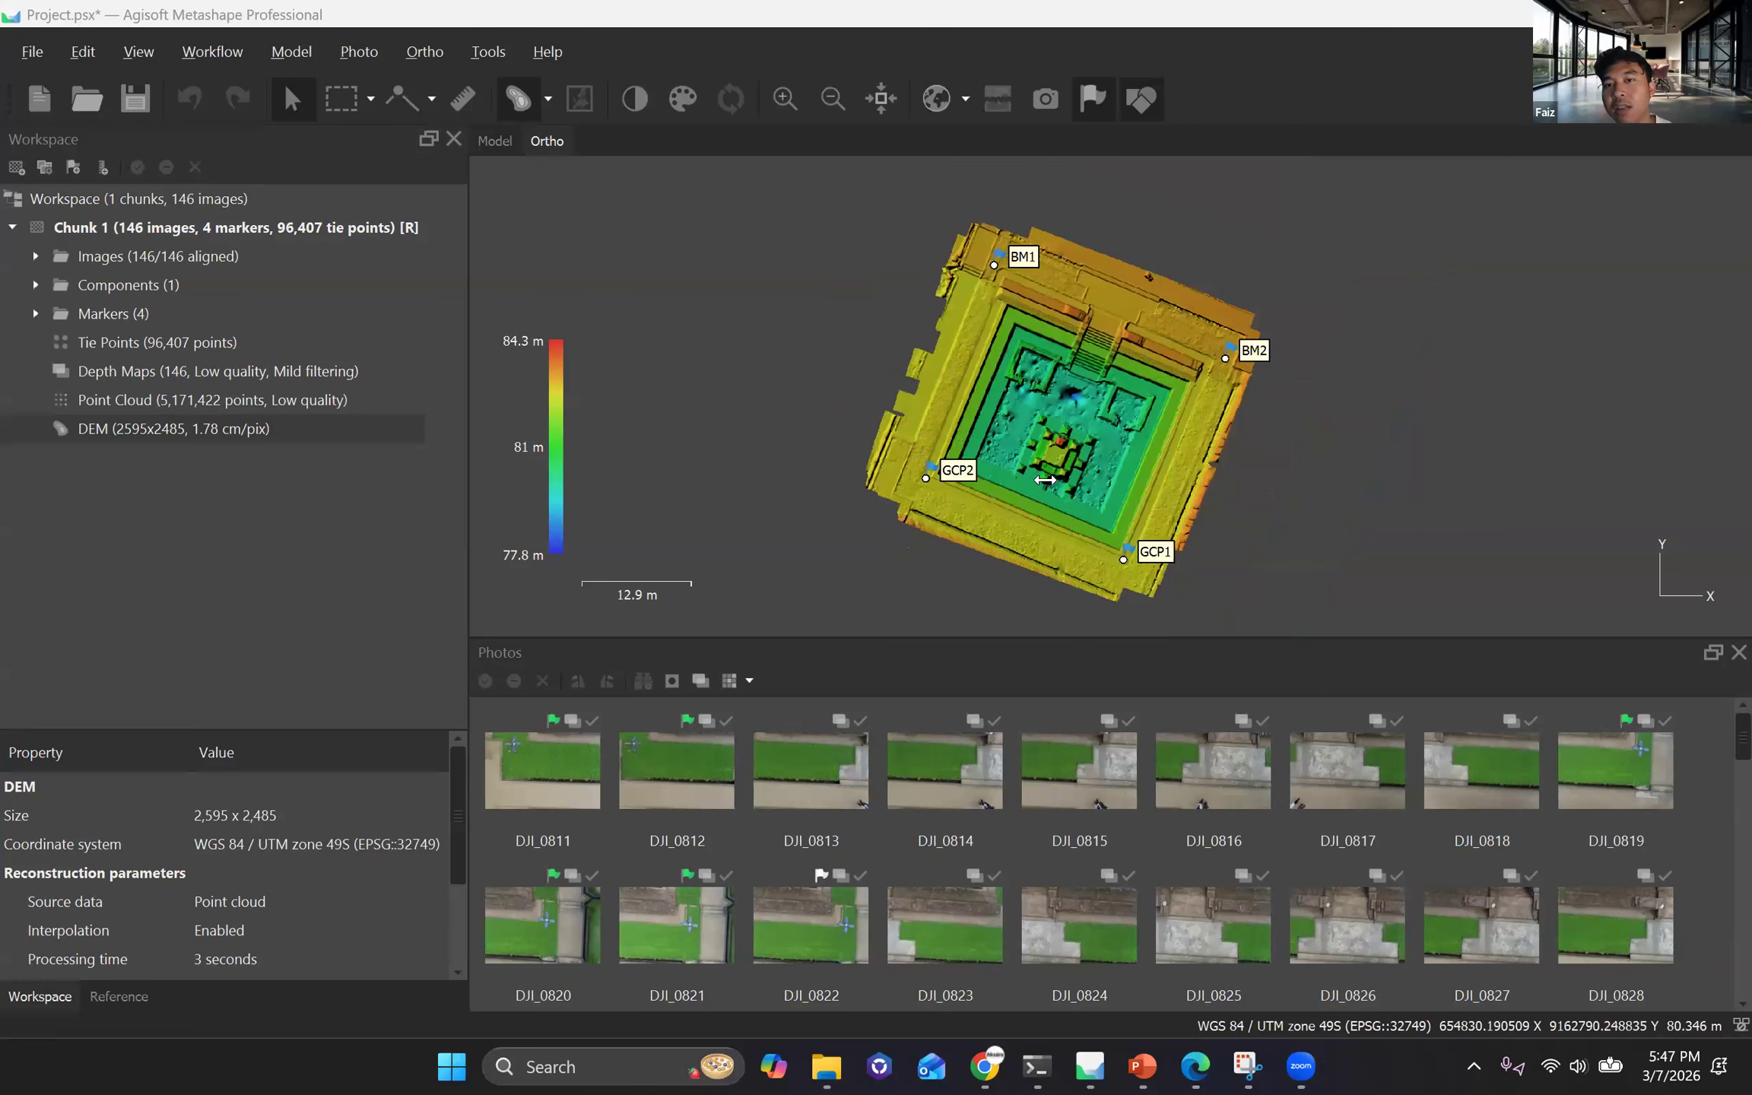
{"action": "left_click_drag", "start_coordinate": [1098, 436], "coordinate": [1060, 425]}
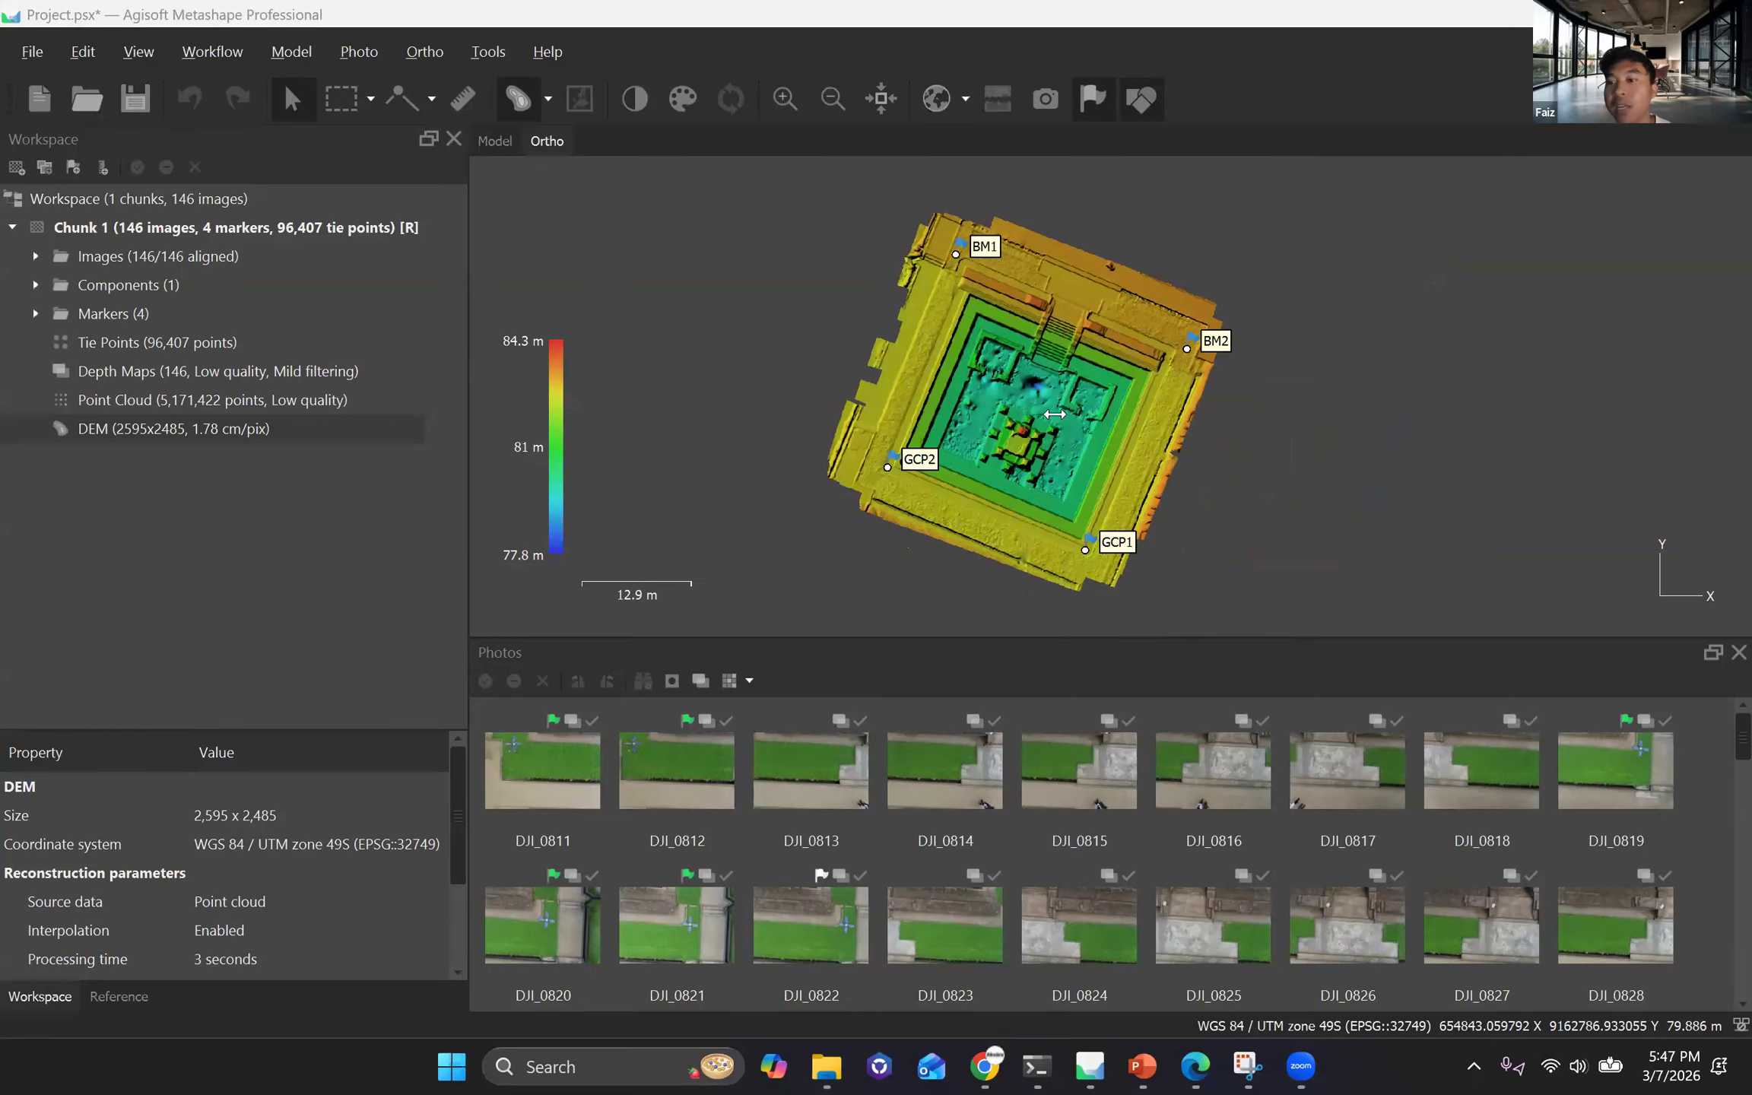
{"action": "scroll", "coordinate": [1055, 414], "scroll_direction": "up", "scroll_amount": 2}
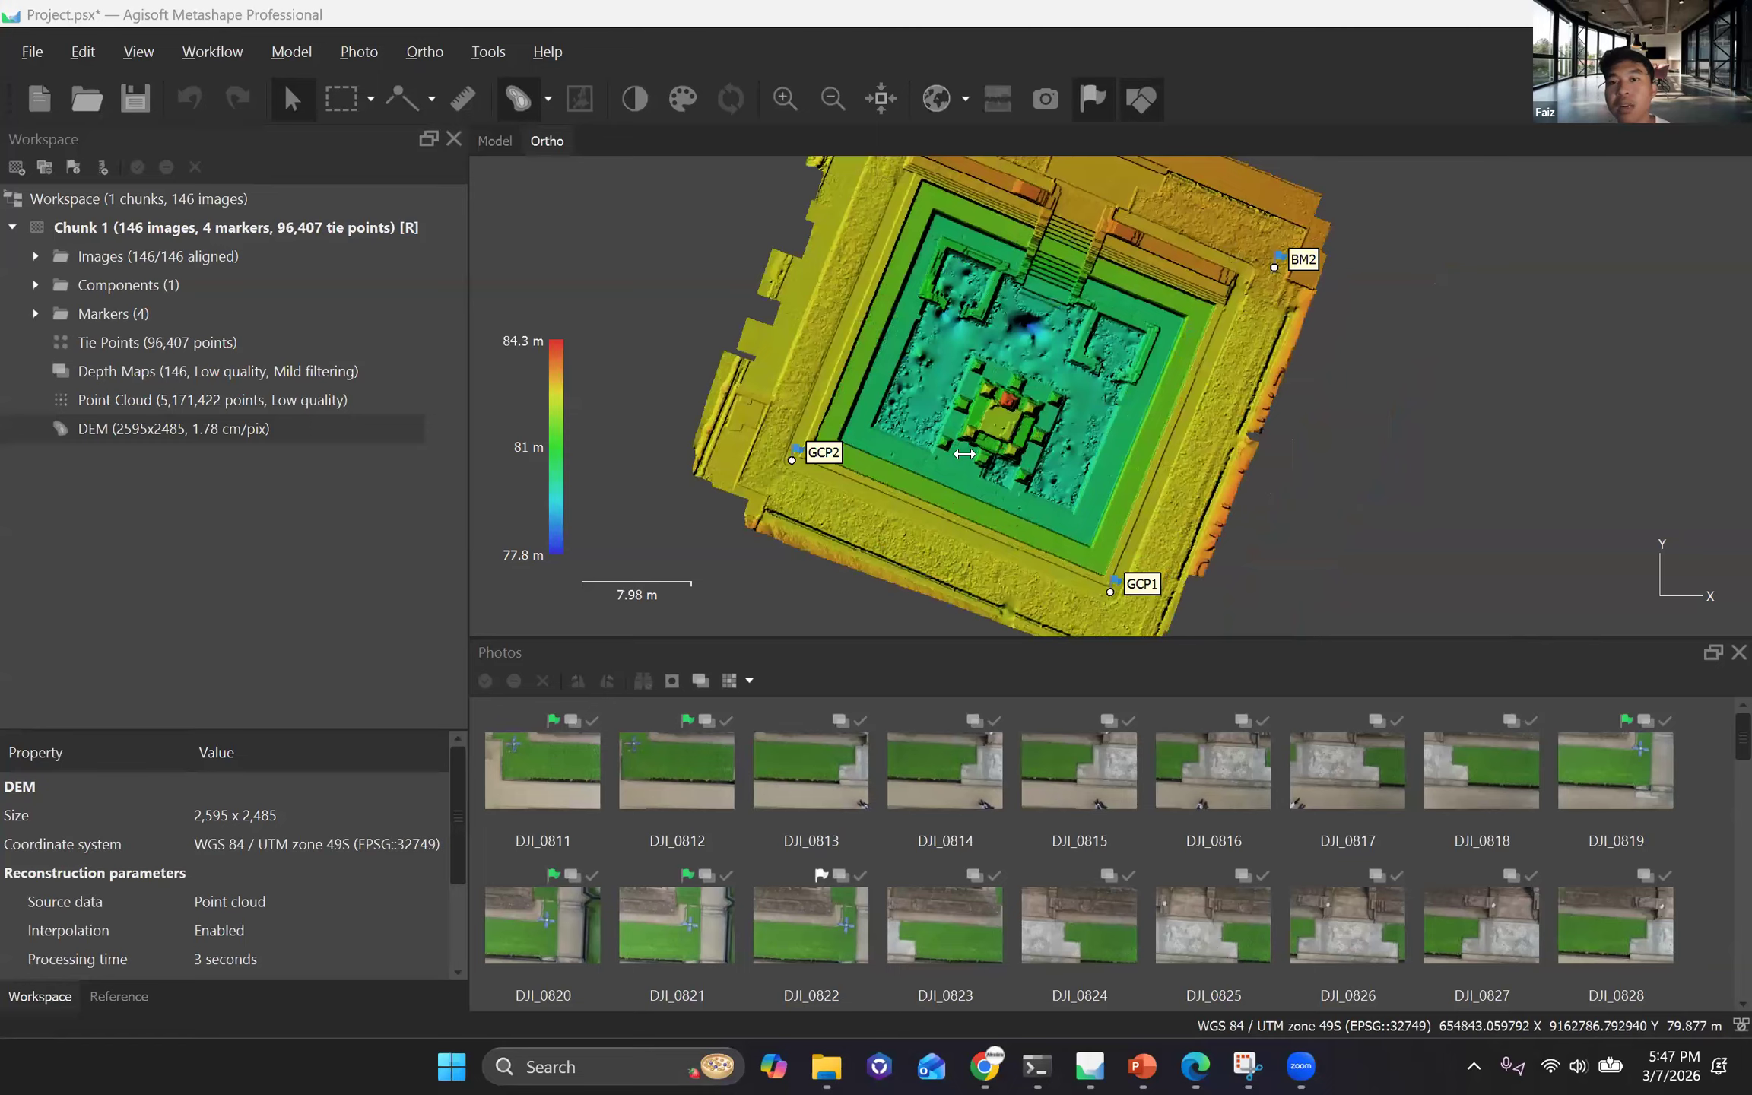
{"action": "scroll", "coordinate": [1043, 448], "scroll_direction": "down", "scroll_amount": 1}
{"action": "scroll", "coordinate": [1025, 449], "scroll_direction": "up", "scroll_amount": 2}
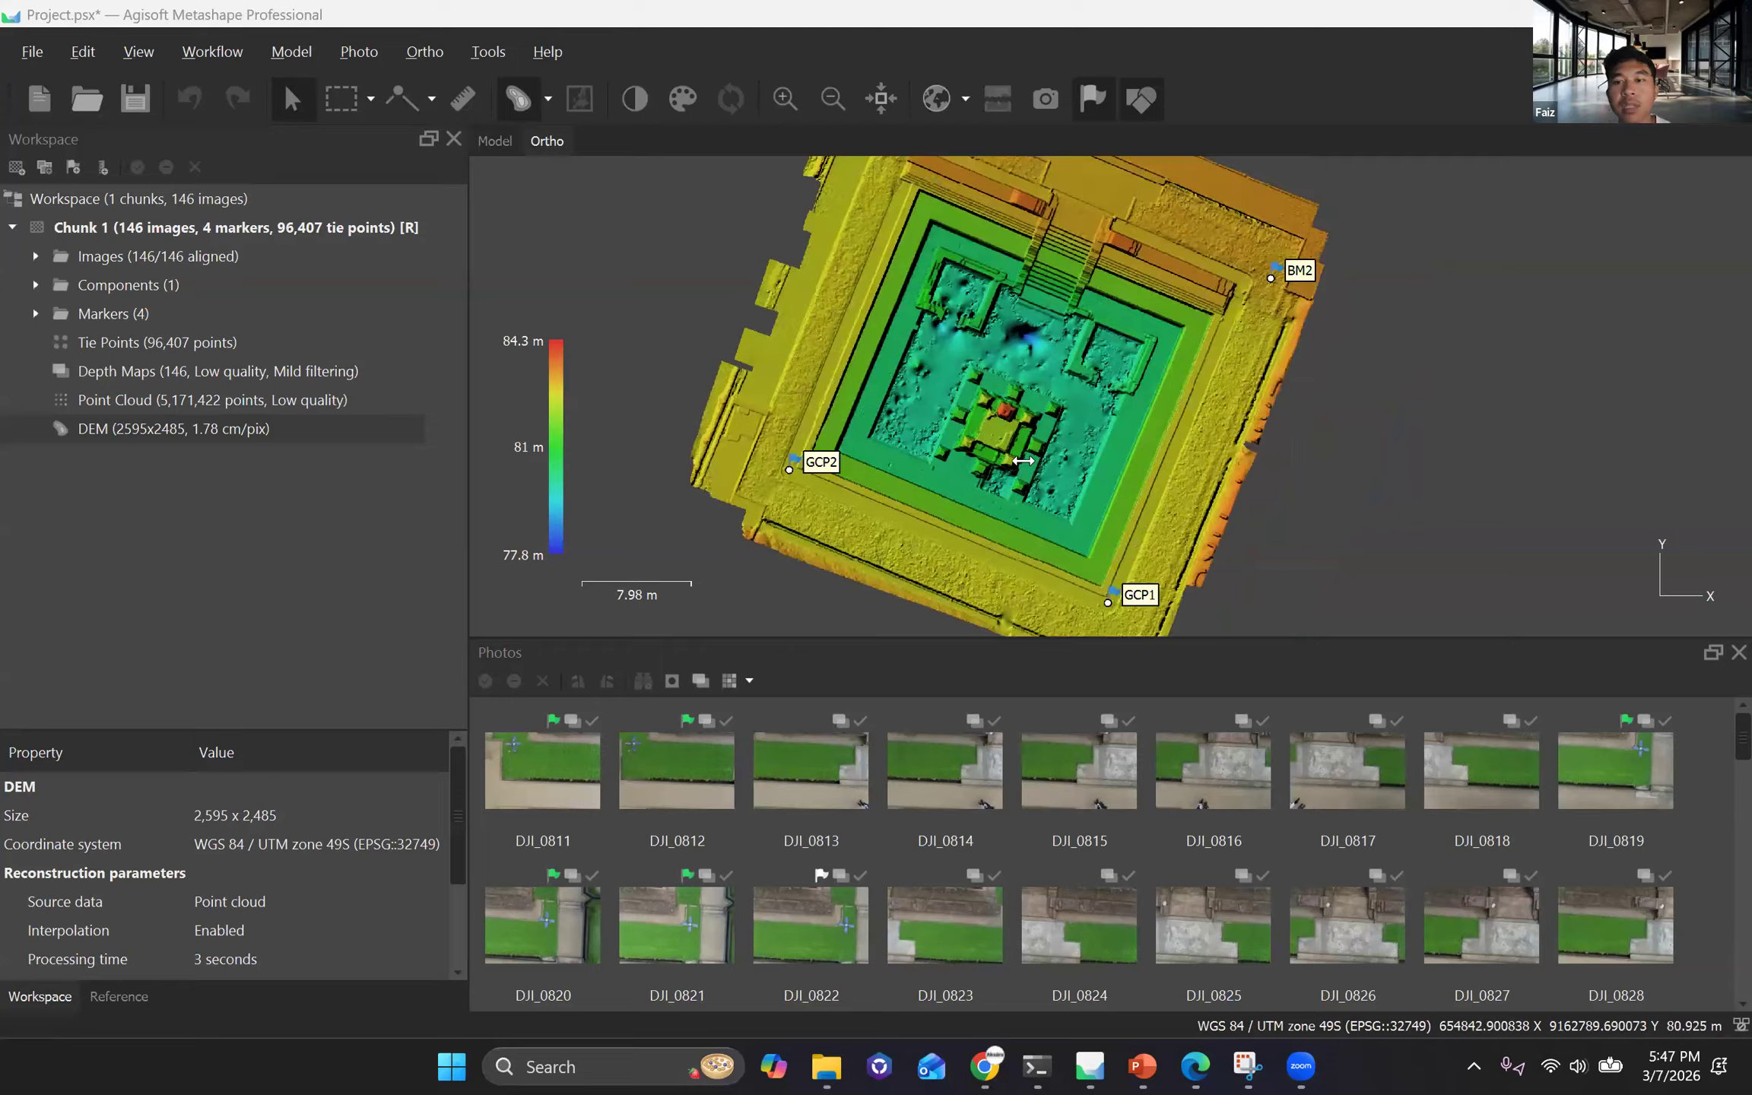
{"action": "scroll", "coordinate": [1015, 458], "scroll_direction": "down", "scroll_amount": 3}
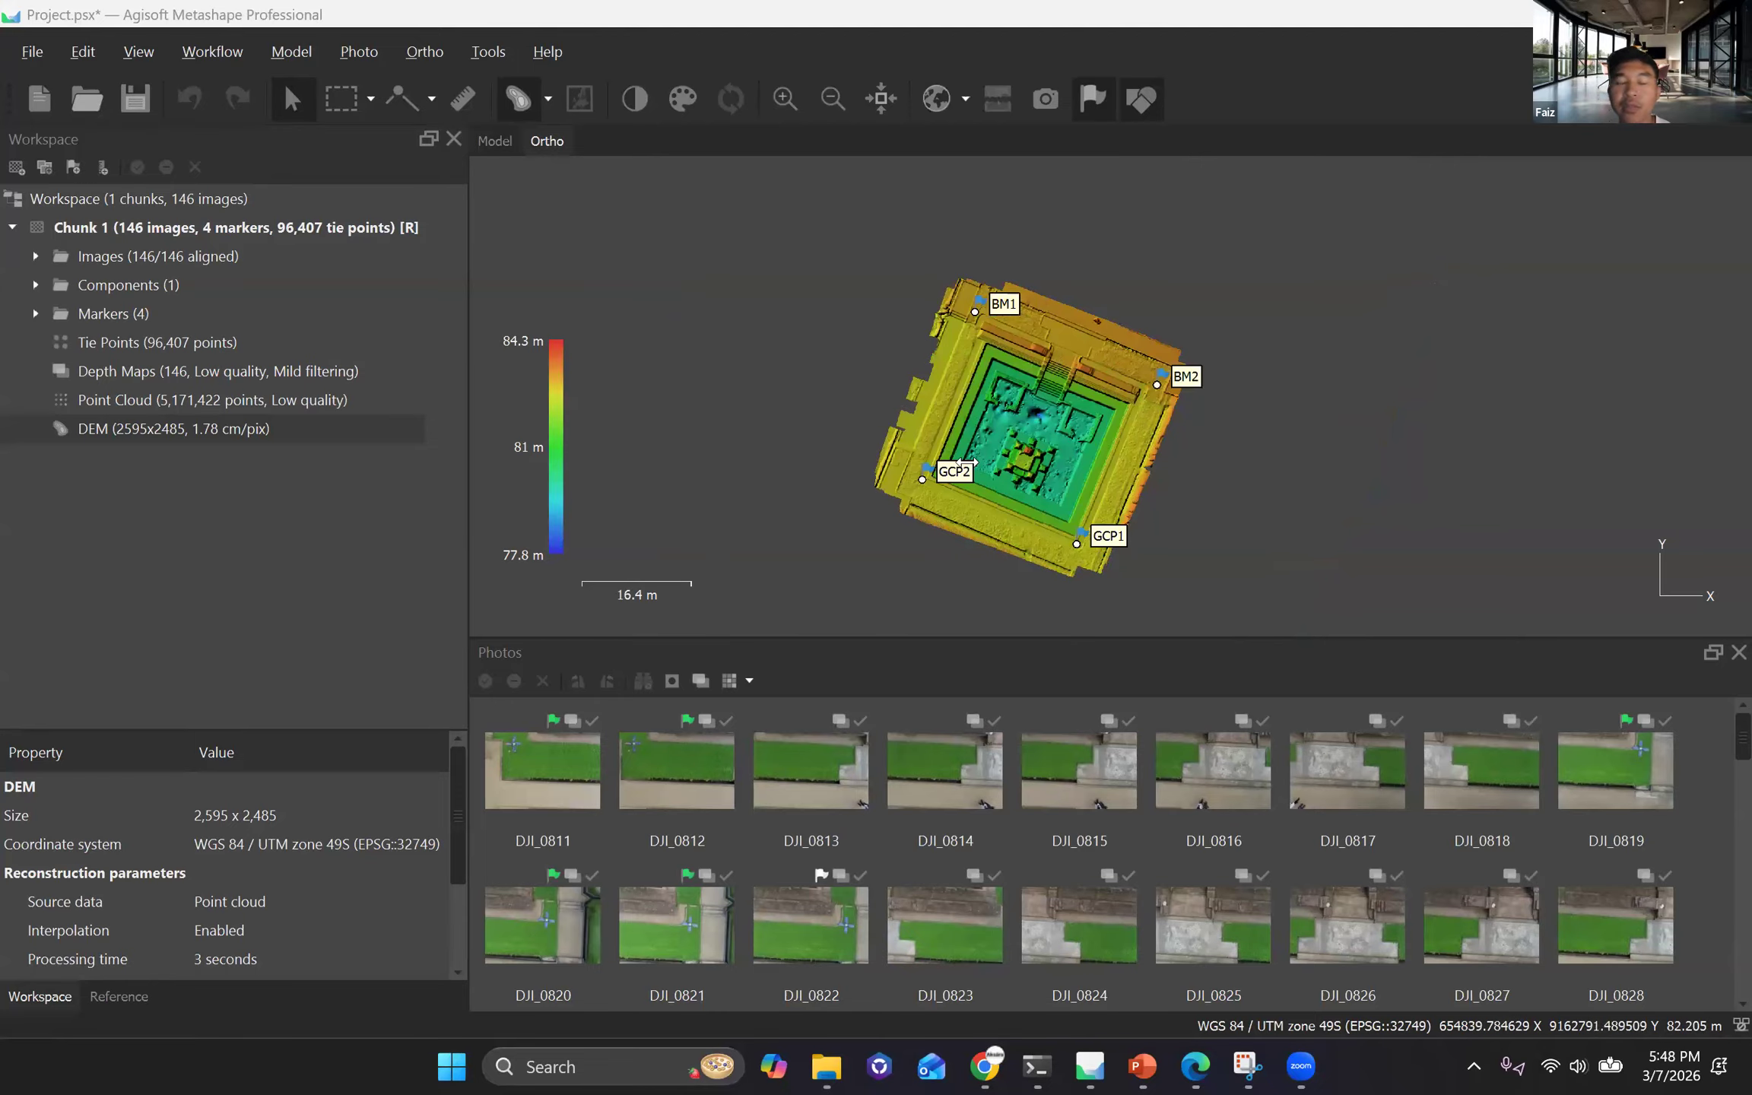
{"action": "scroll", "coordinate": [977, 460], "scroll_direction": "down", "scroll_amount": 1}
{"action": "scroll", "coordinate": [982, 458], "scroll_direction": "up", "scroll_amount": 2}
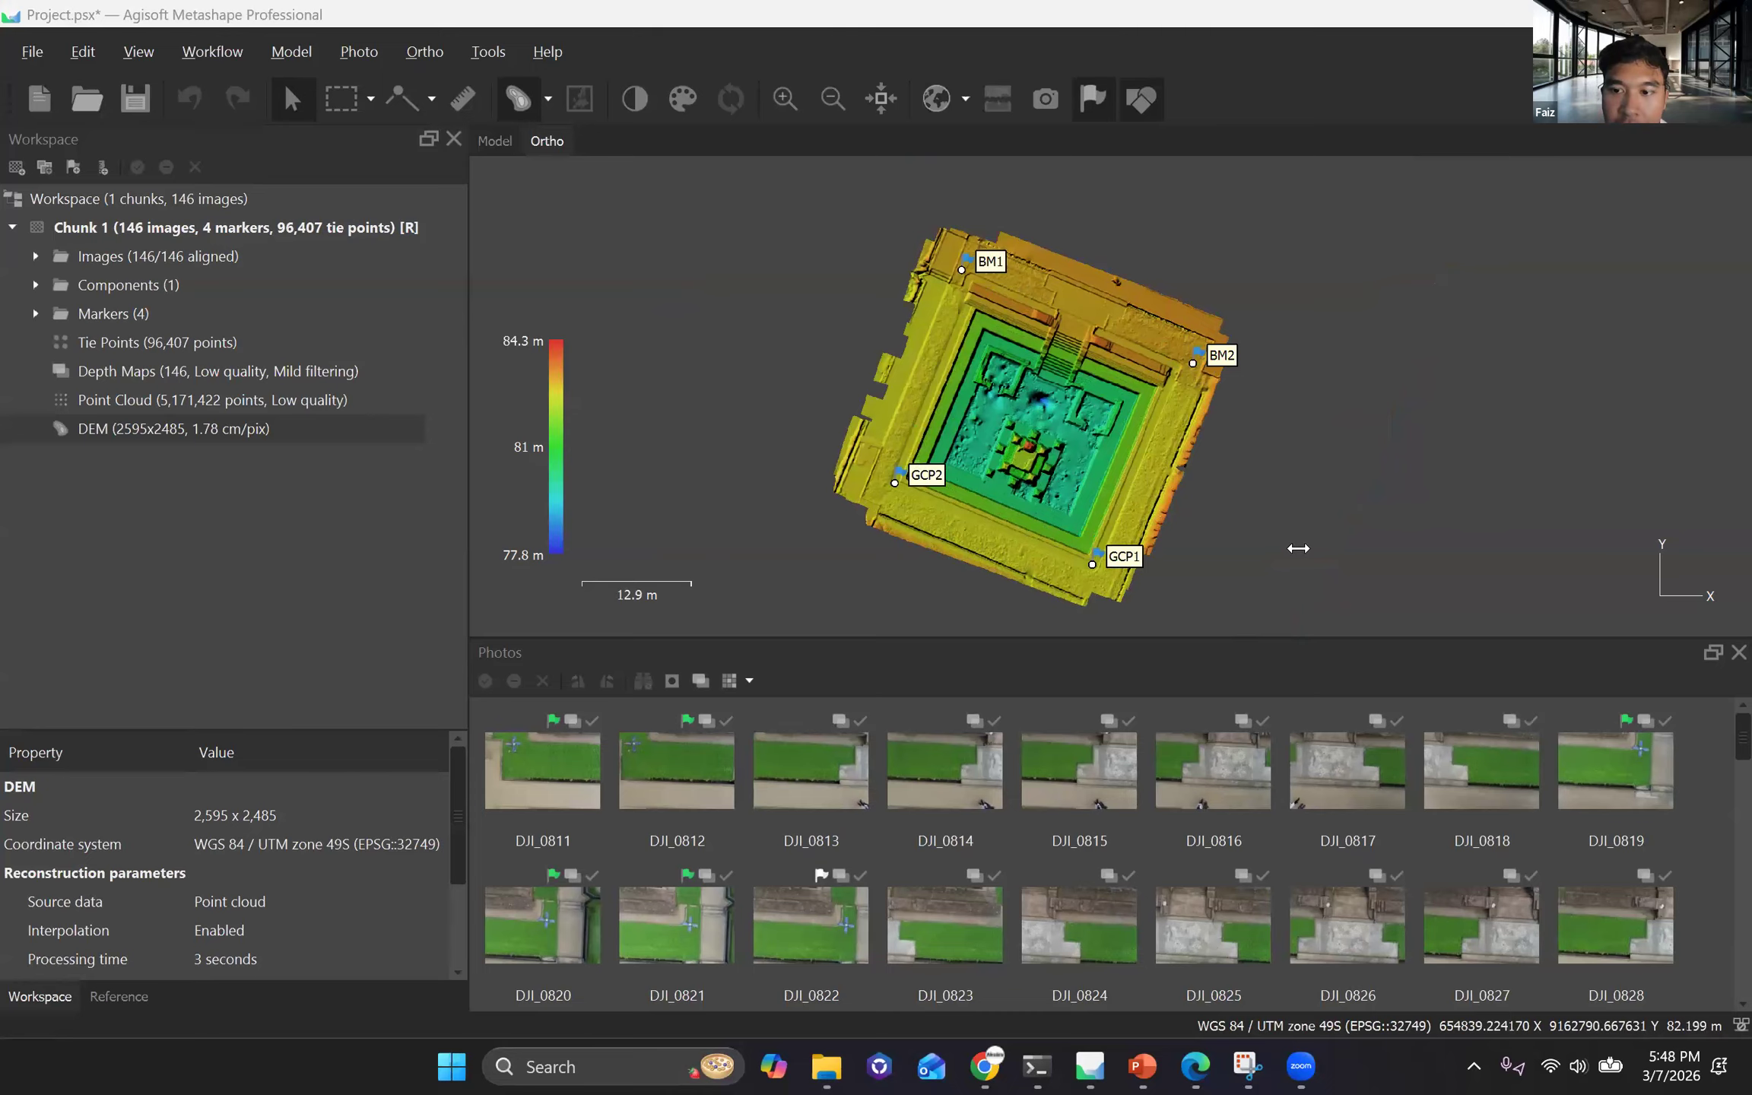
{"action": "scroll", "coordinate": [1298, 547], "scroll_direction": "up", "scroll_amount": 1}
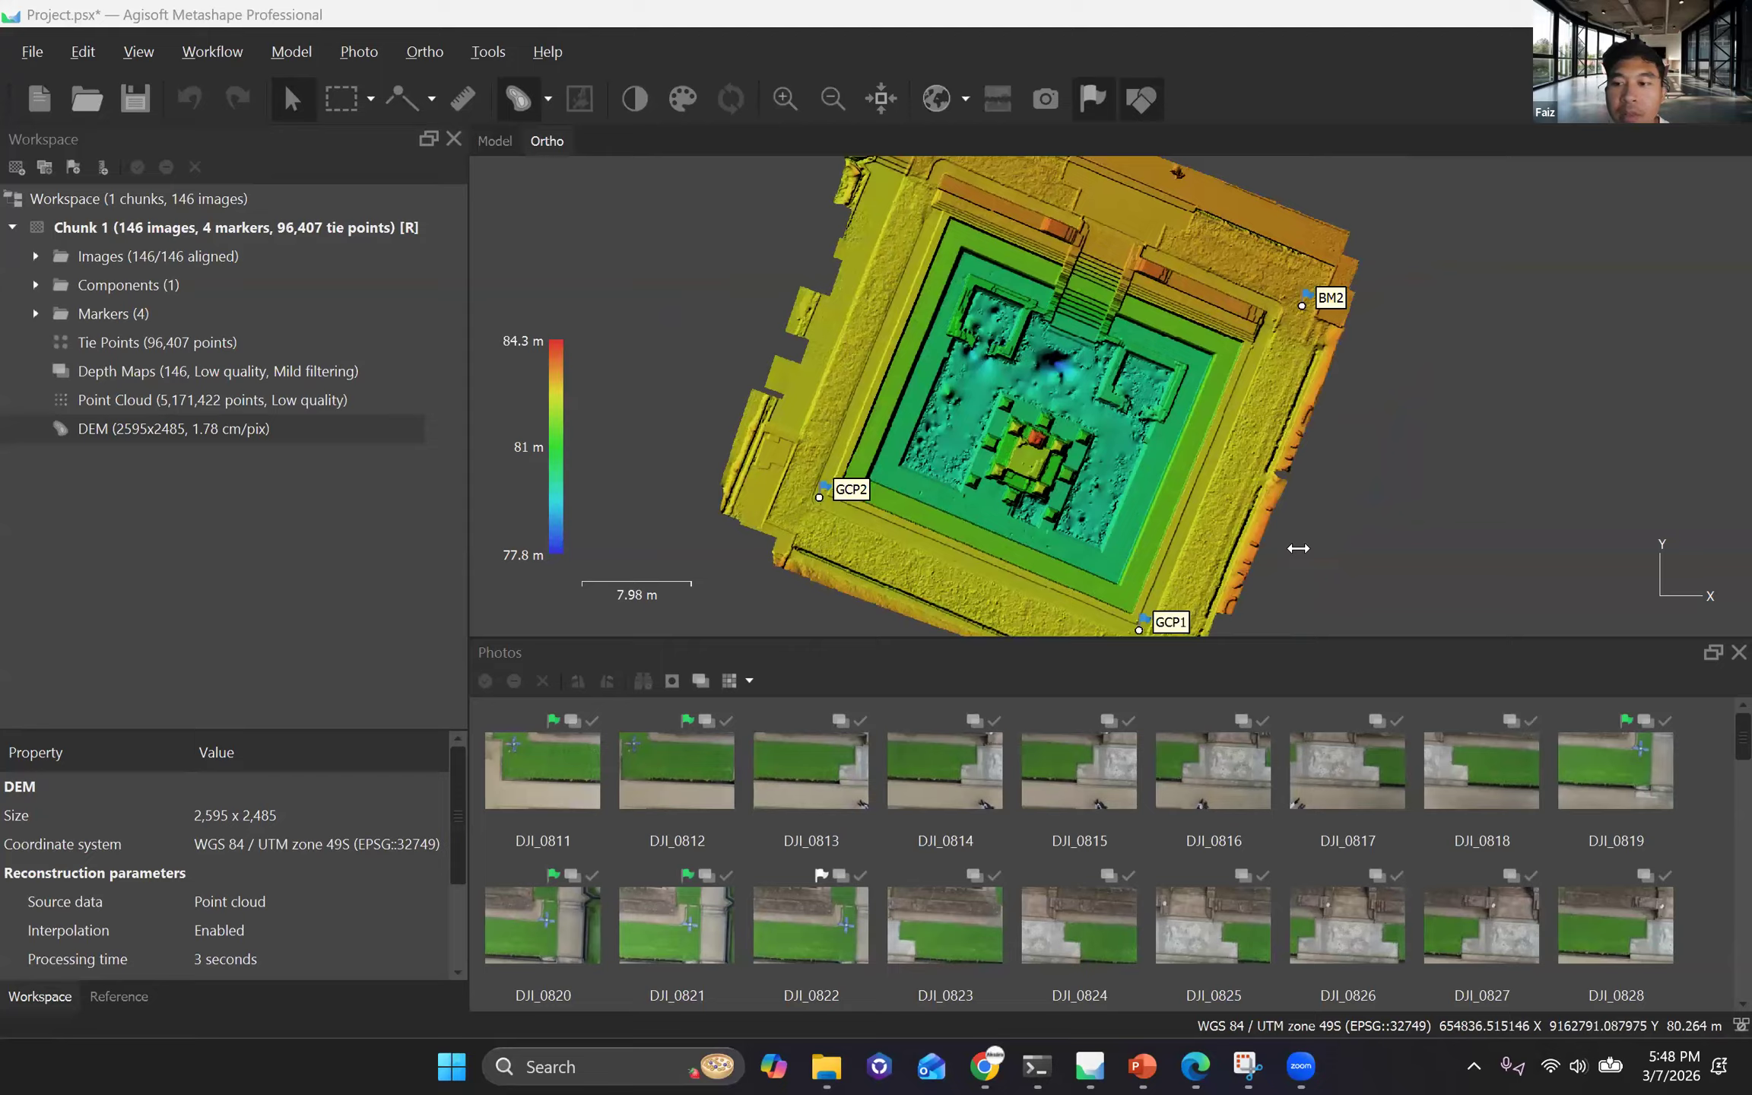
{"action": "left_click_drag", "start_coordinate": [1298, 548], "coordinate": [1296, 551]}
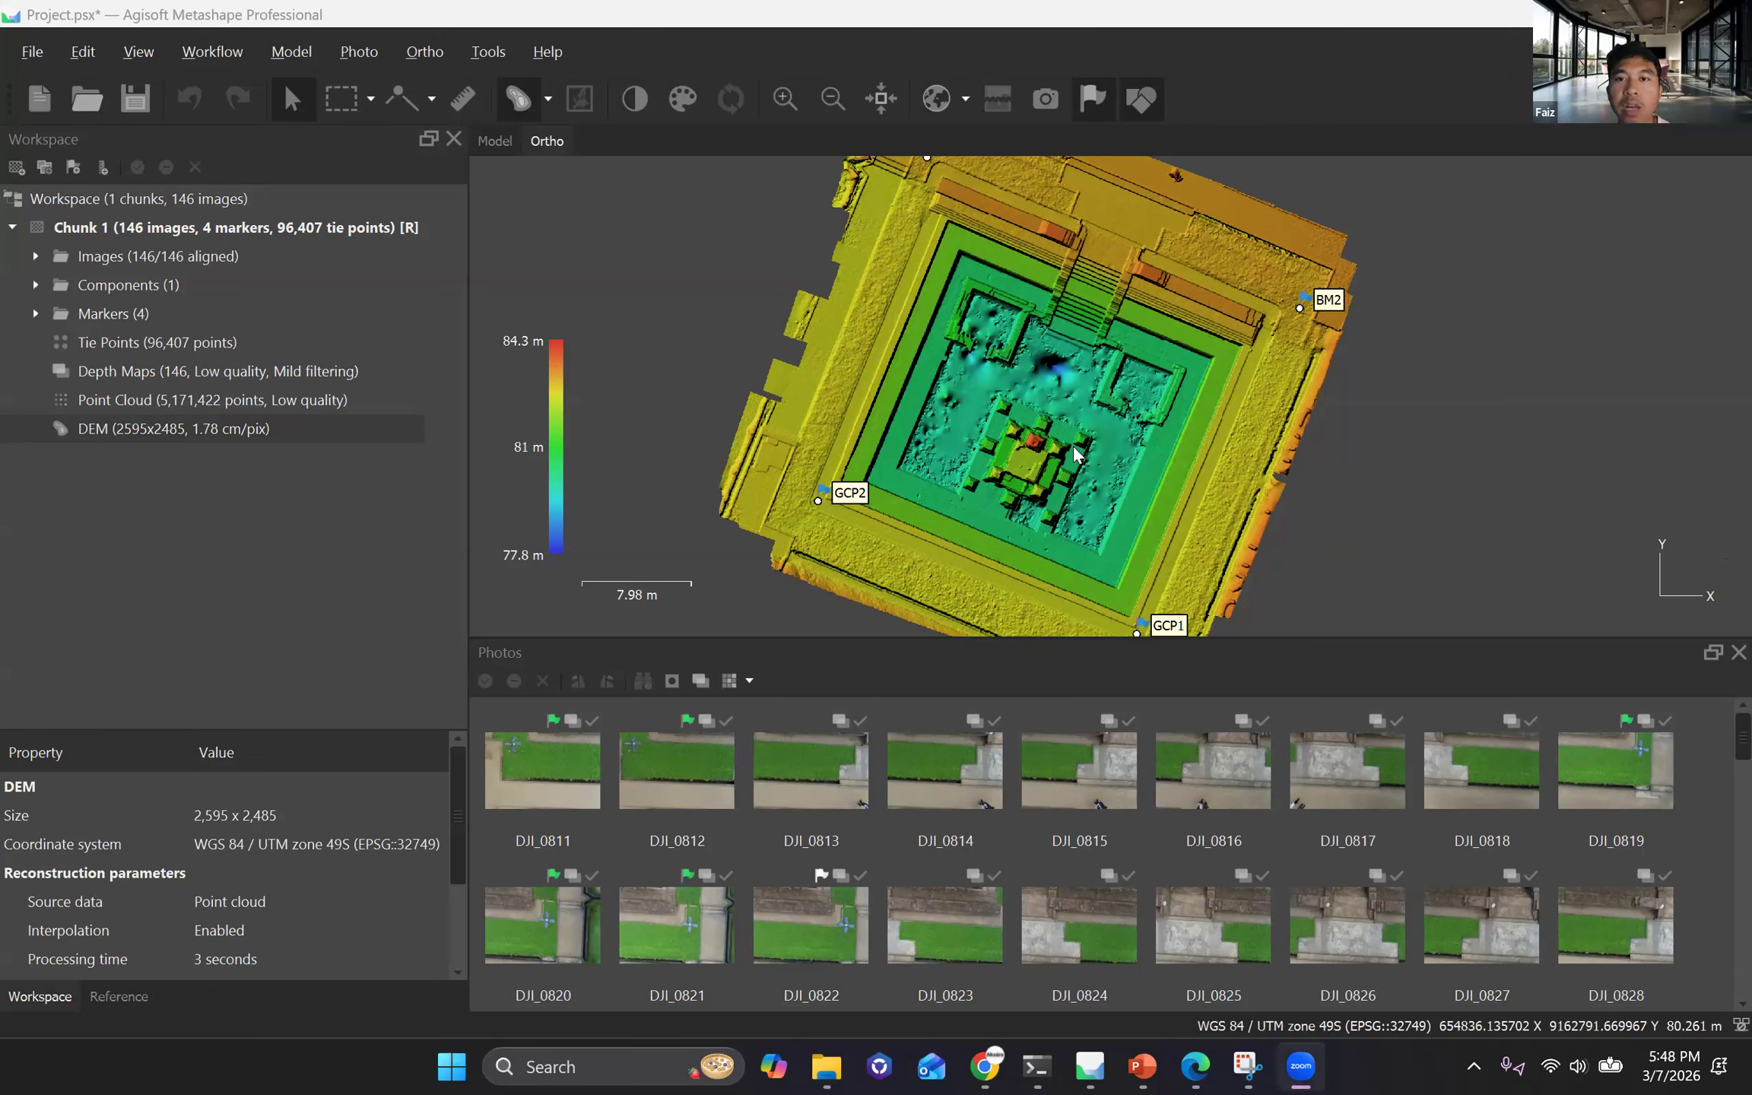
{"action": "scroll", "coordinate": [754, 490], "scroll_direction": "down", "scroll_amount": 2}
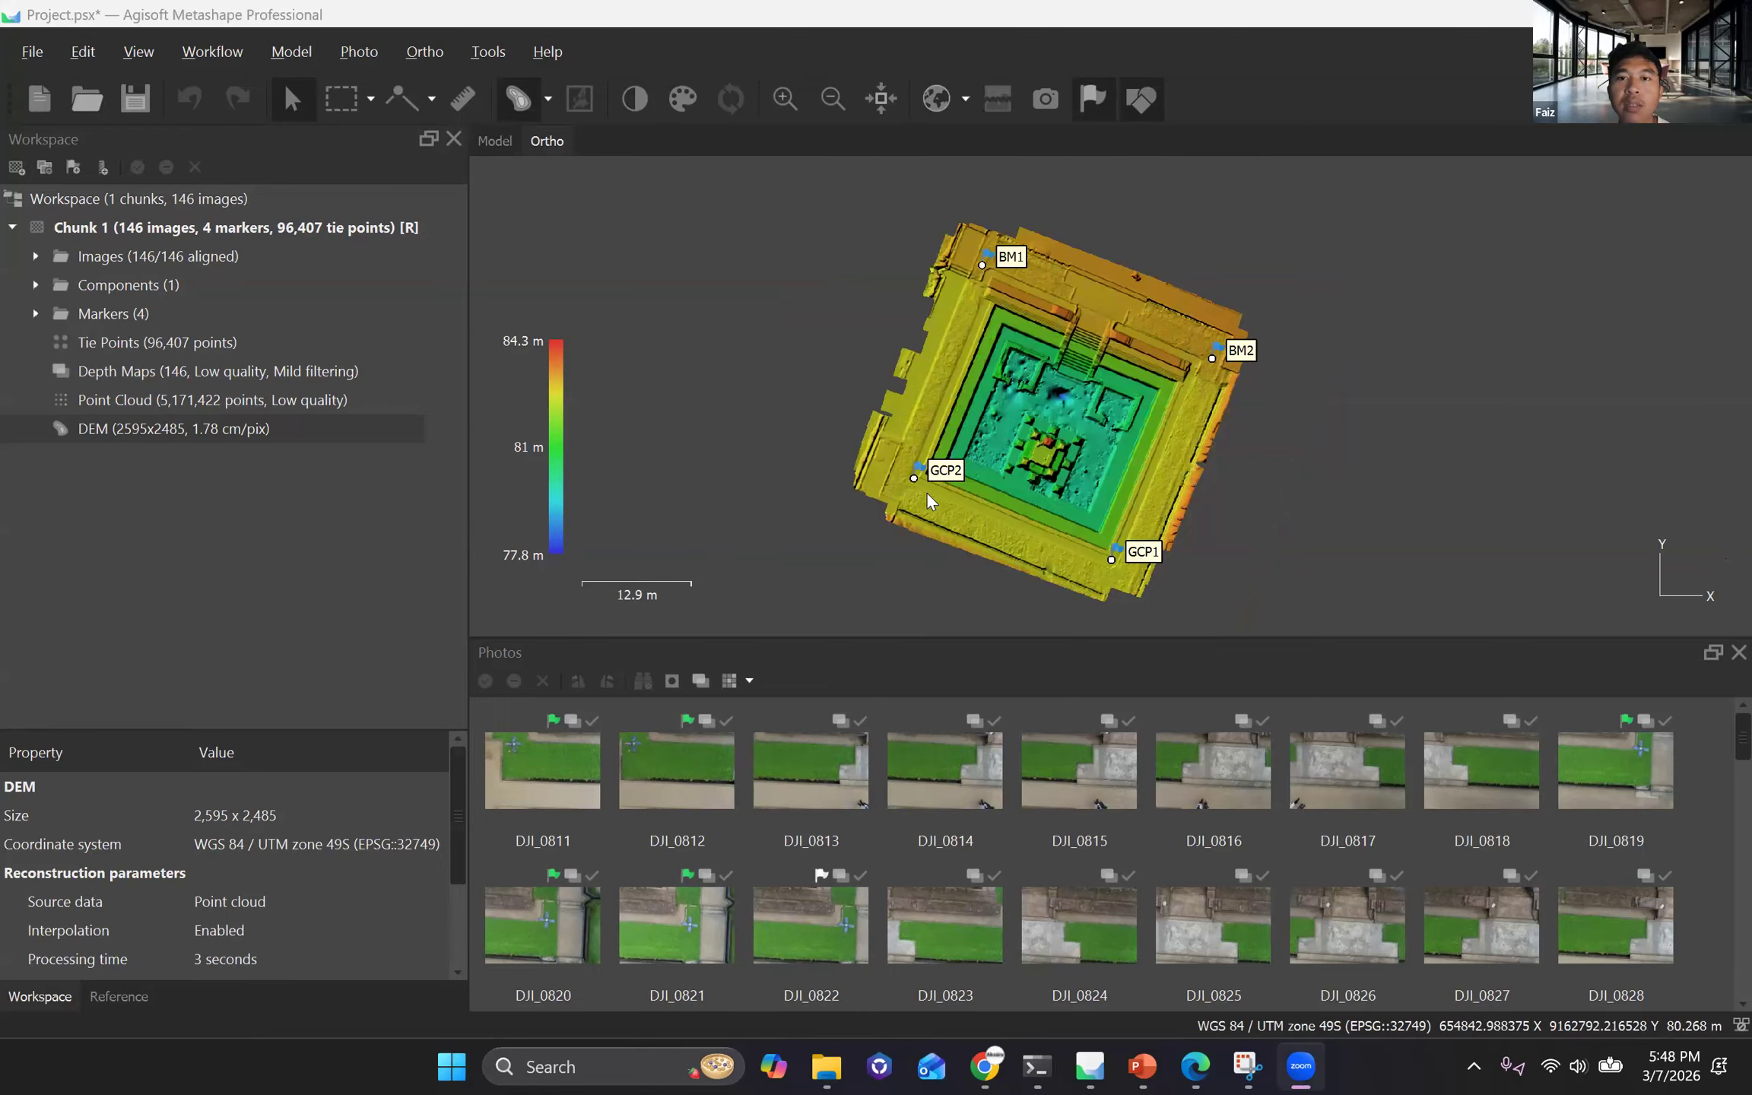
{"action": "scroll", "coordinate": [937, 486], "scroll_direction": "up", "scroll_amount": 2}
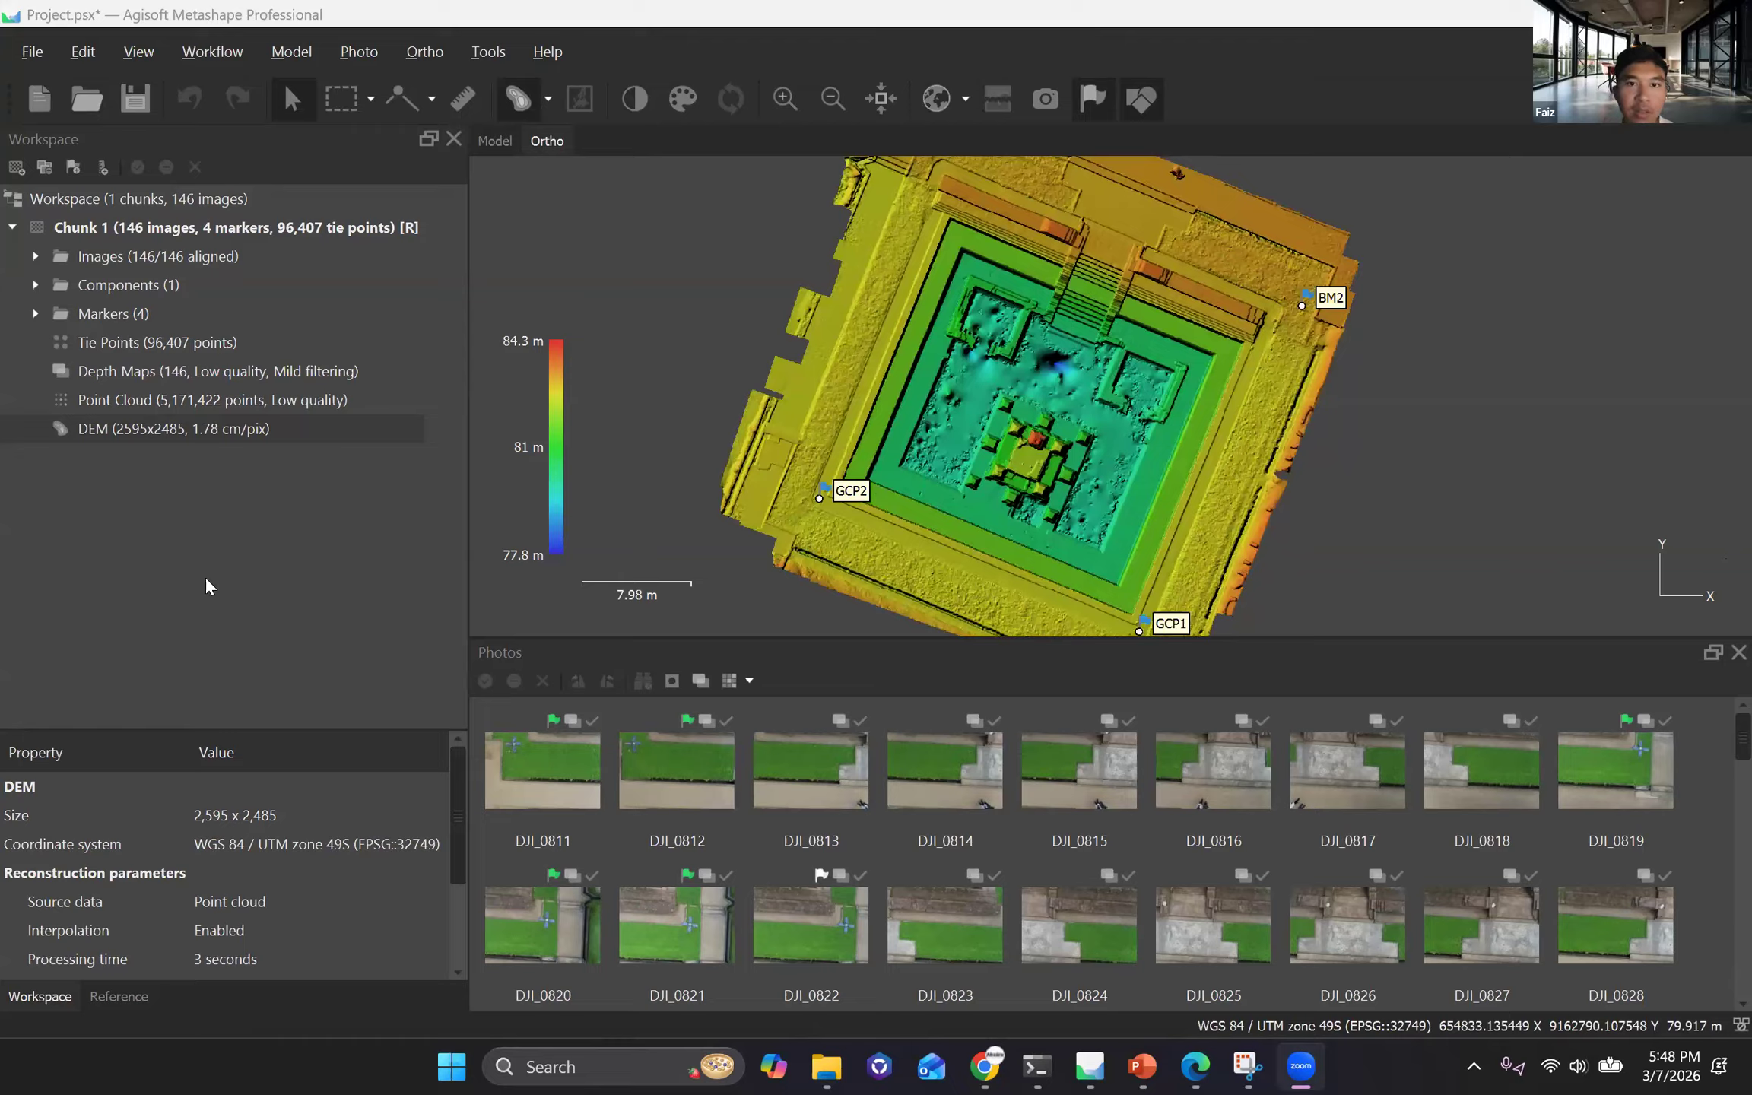
Build an orthomosaic with the DEM as surface, Mosaic blending, hole filling enabled and a pixel size of 0.00222375 m.
{"action": "left_click", "coordinate": [420, 646]}
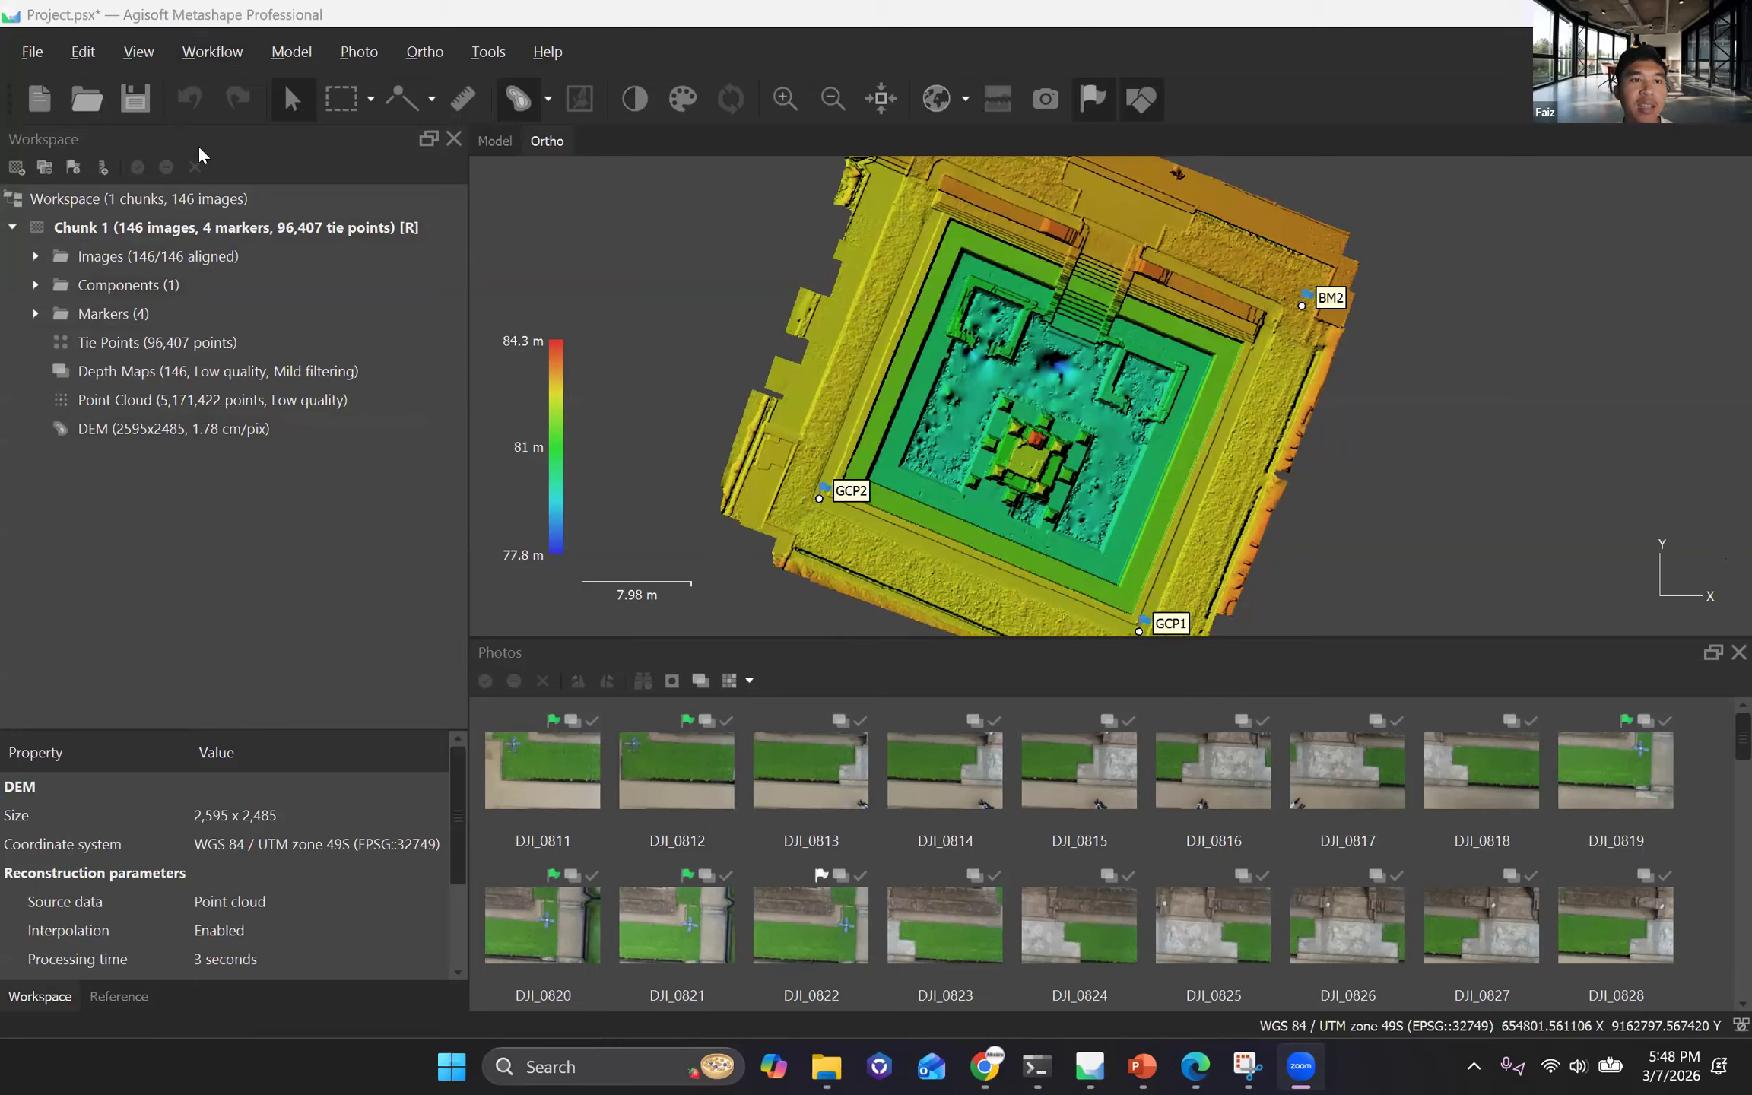
{"action": "key", "text": "alt+w"}
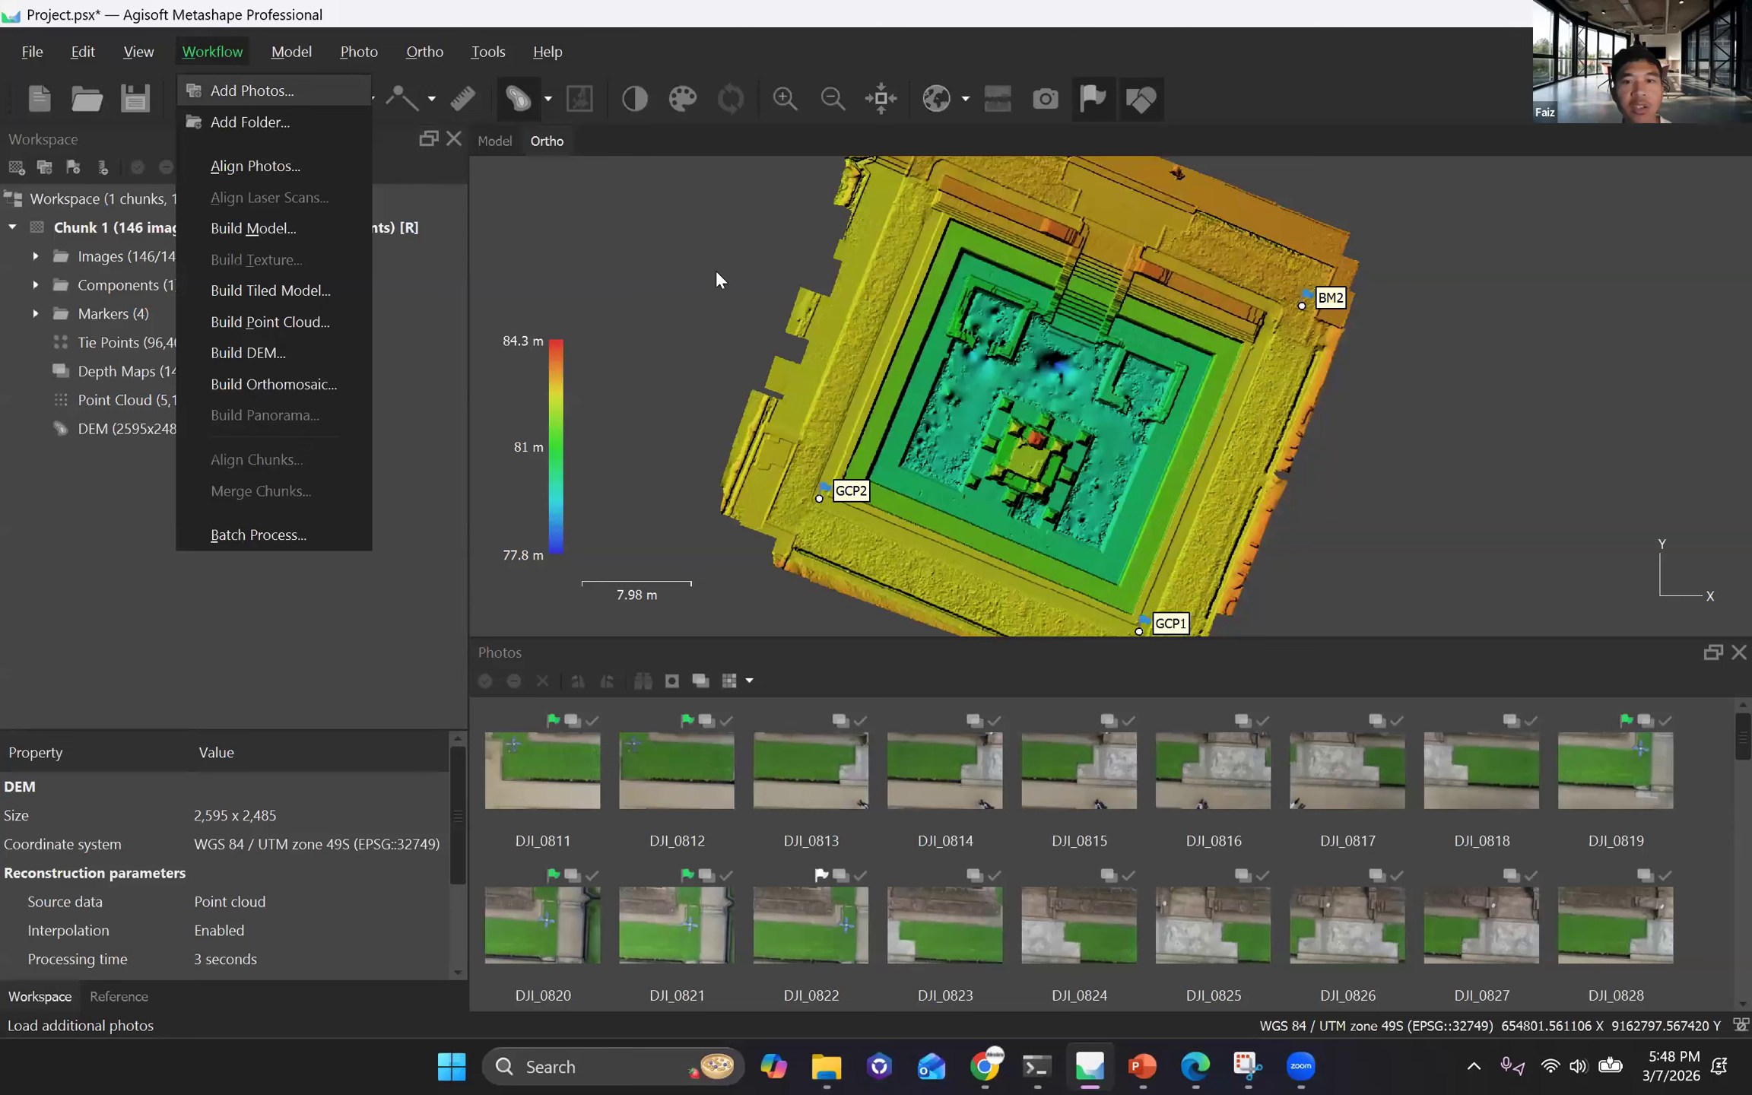
{"action": "key", "text": "Return"}
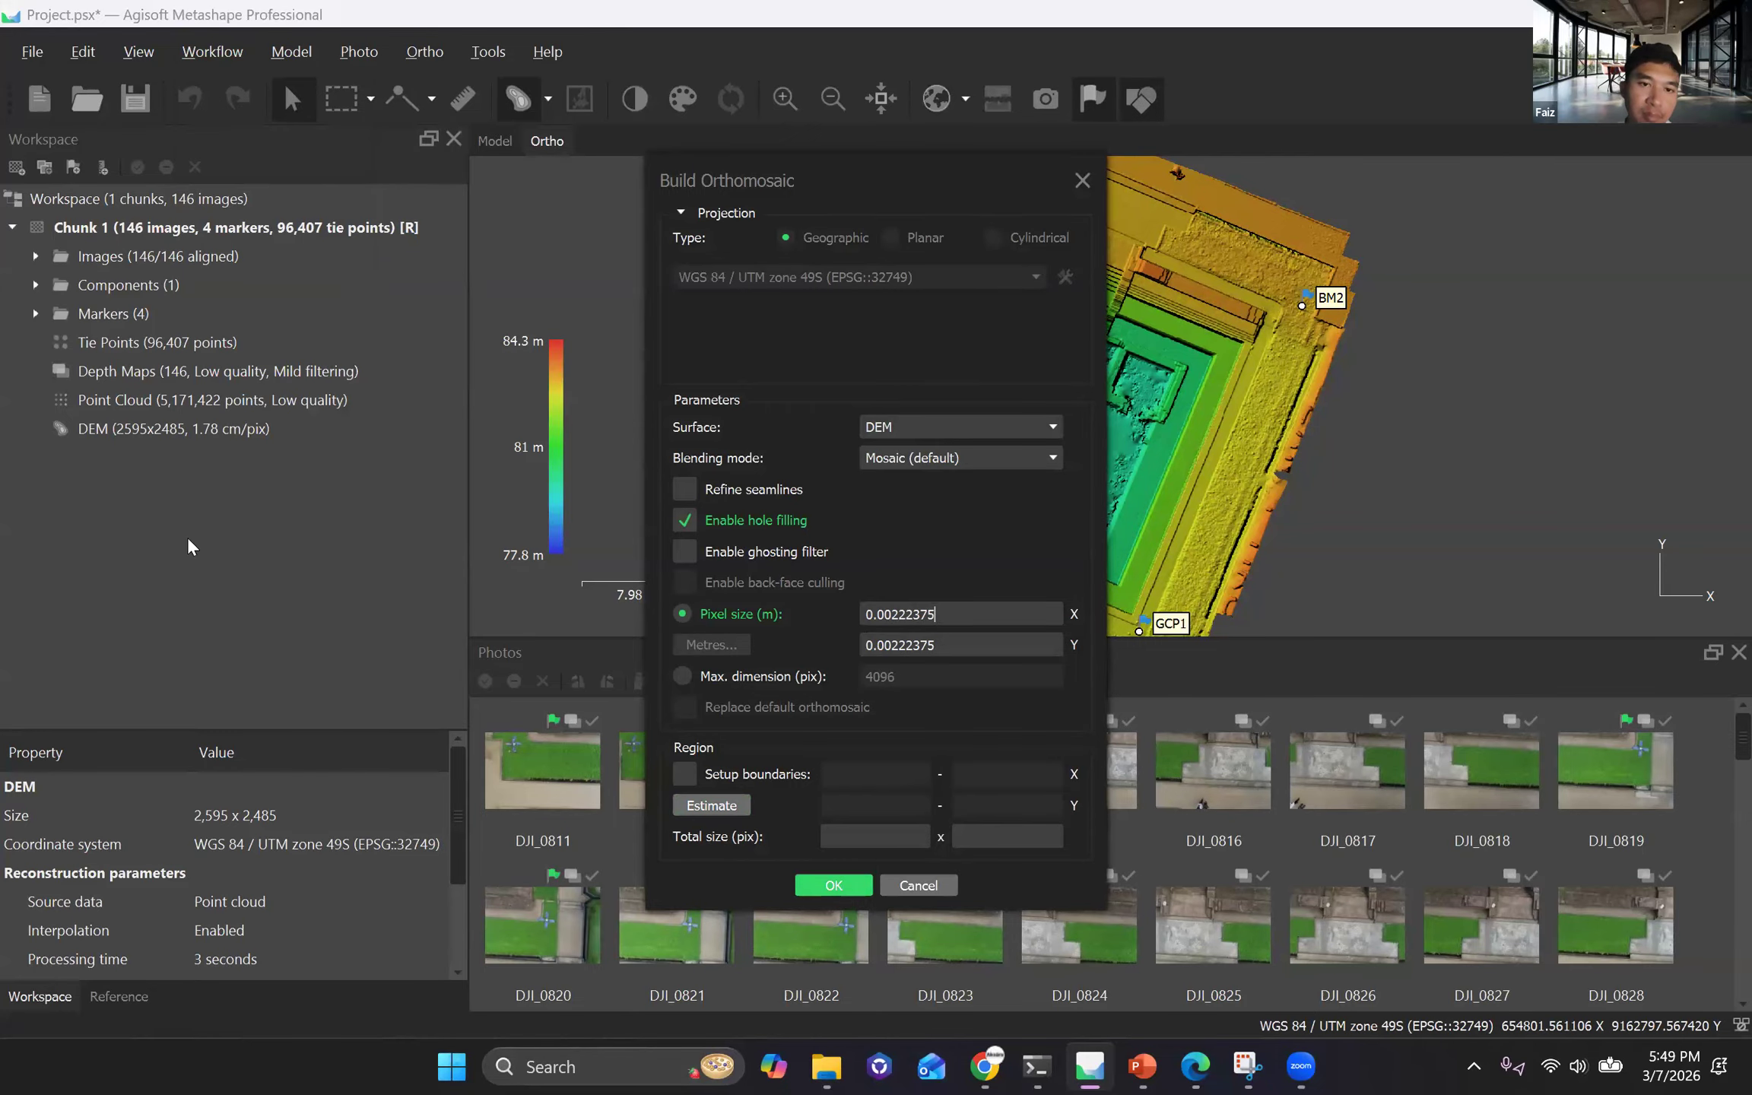
{"action": "key", "text": "Return"}
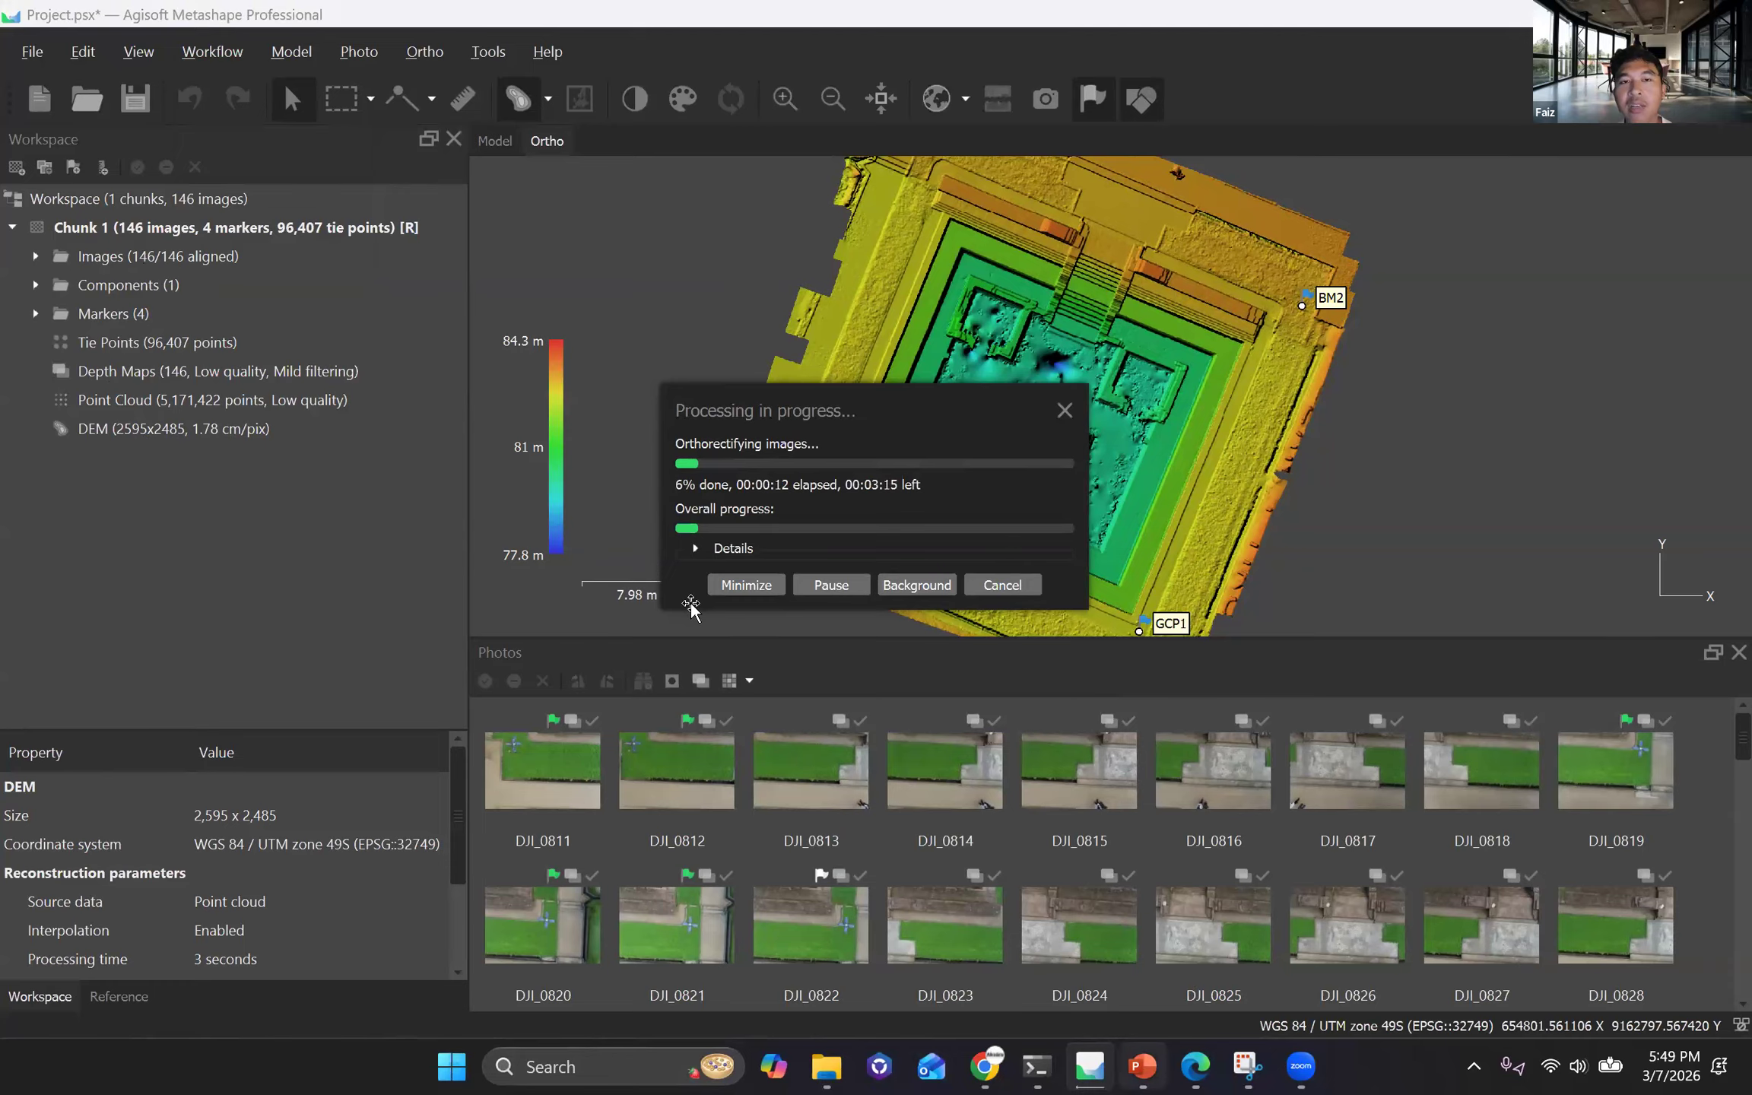
Switch to the Aerial Mapping presentation in PowerPoint to view the Logika Software slide.
{"action": "key", "text": "alt+Tab"}
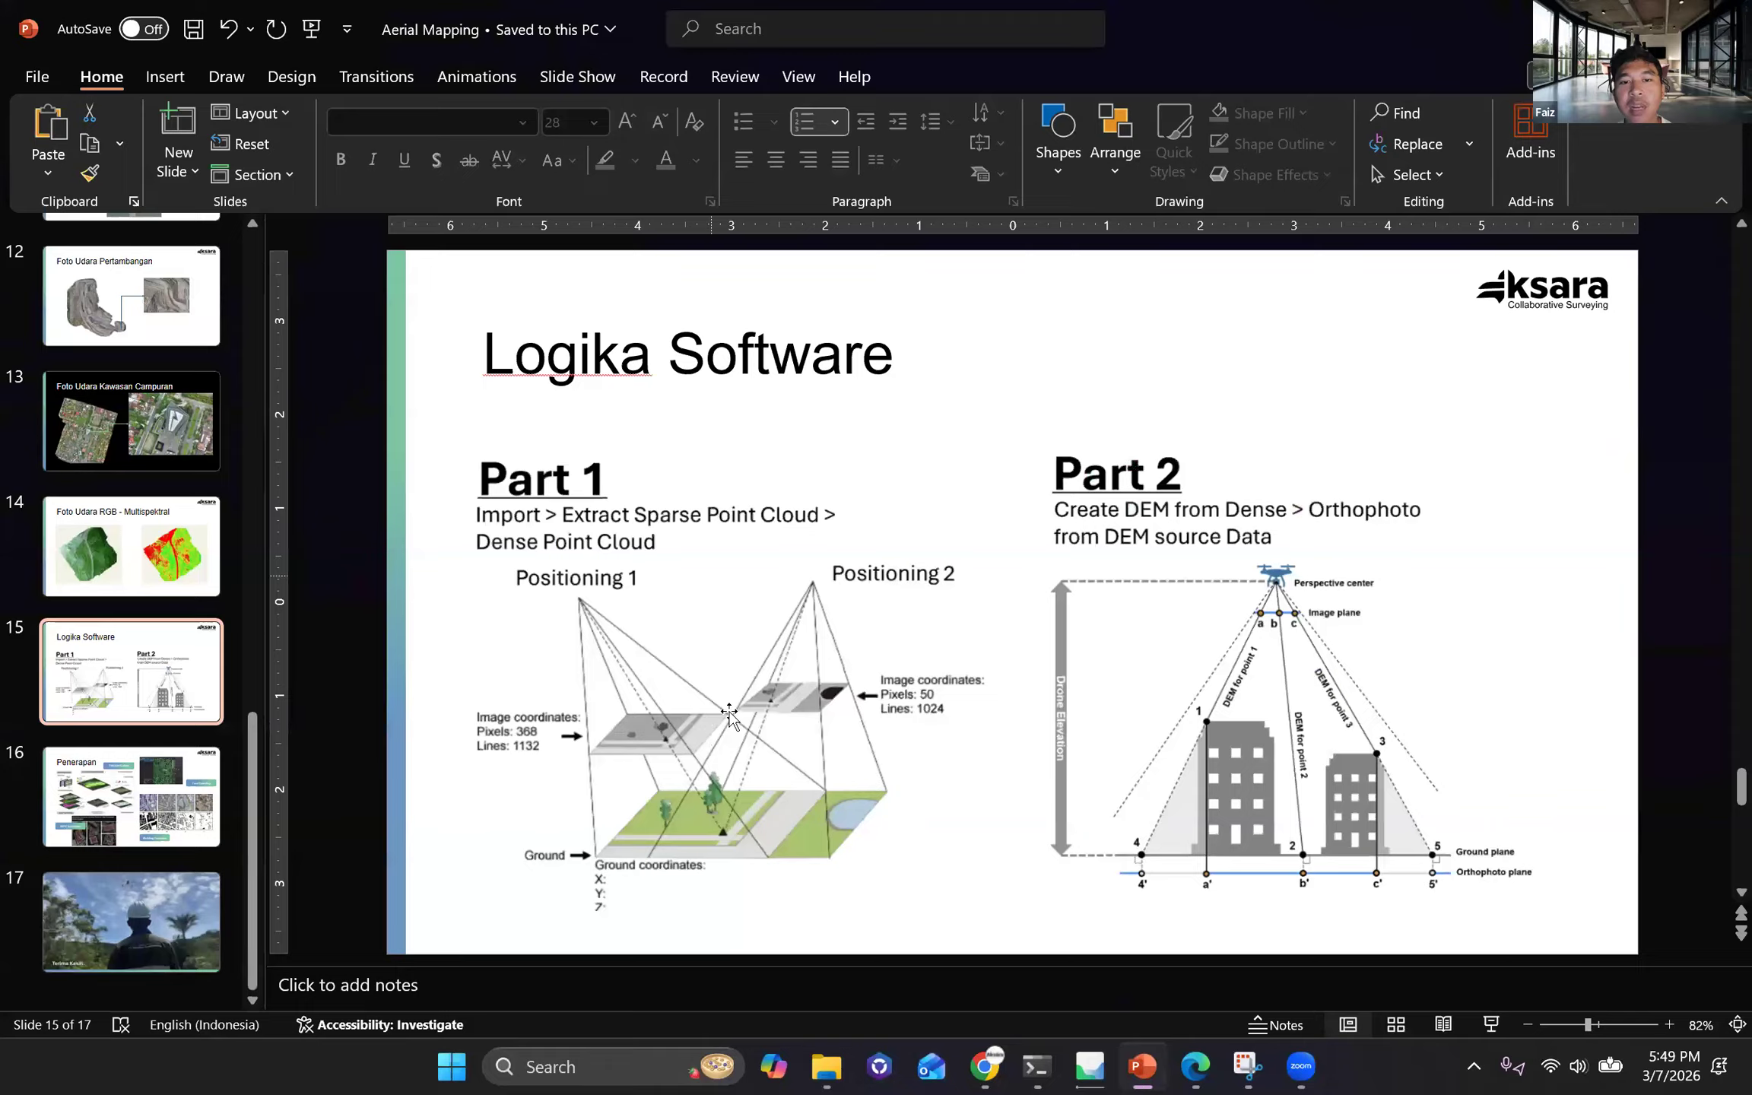
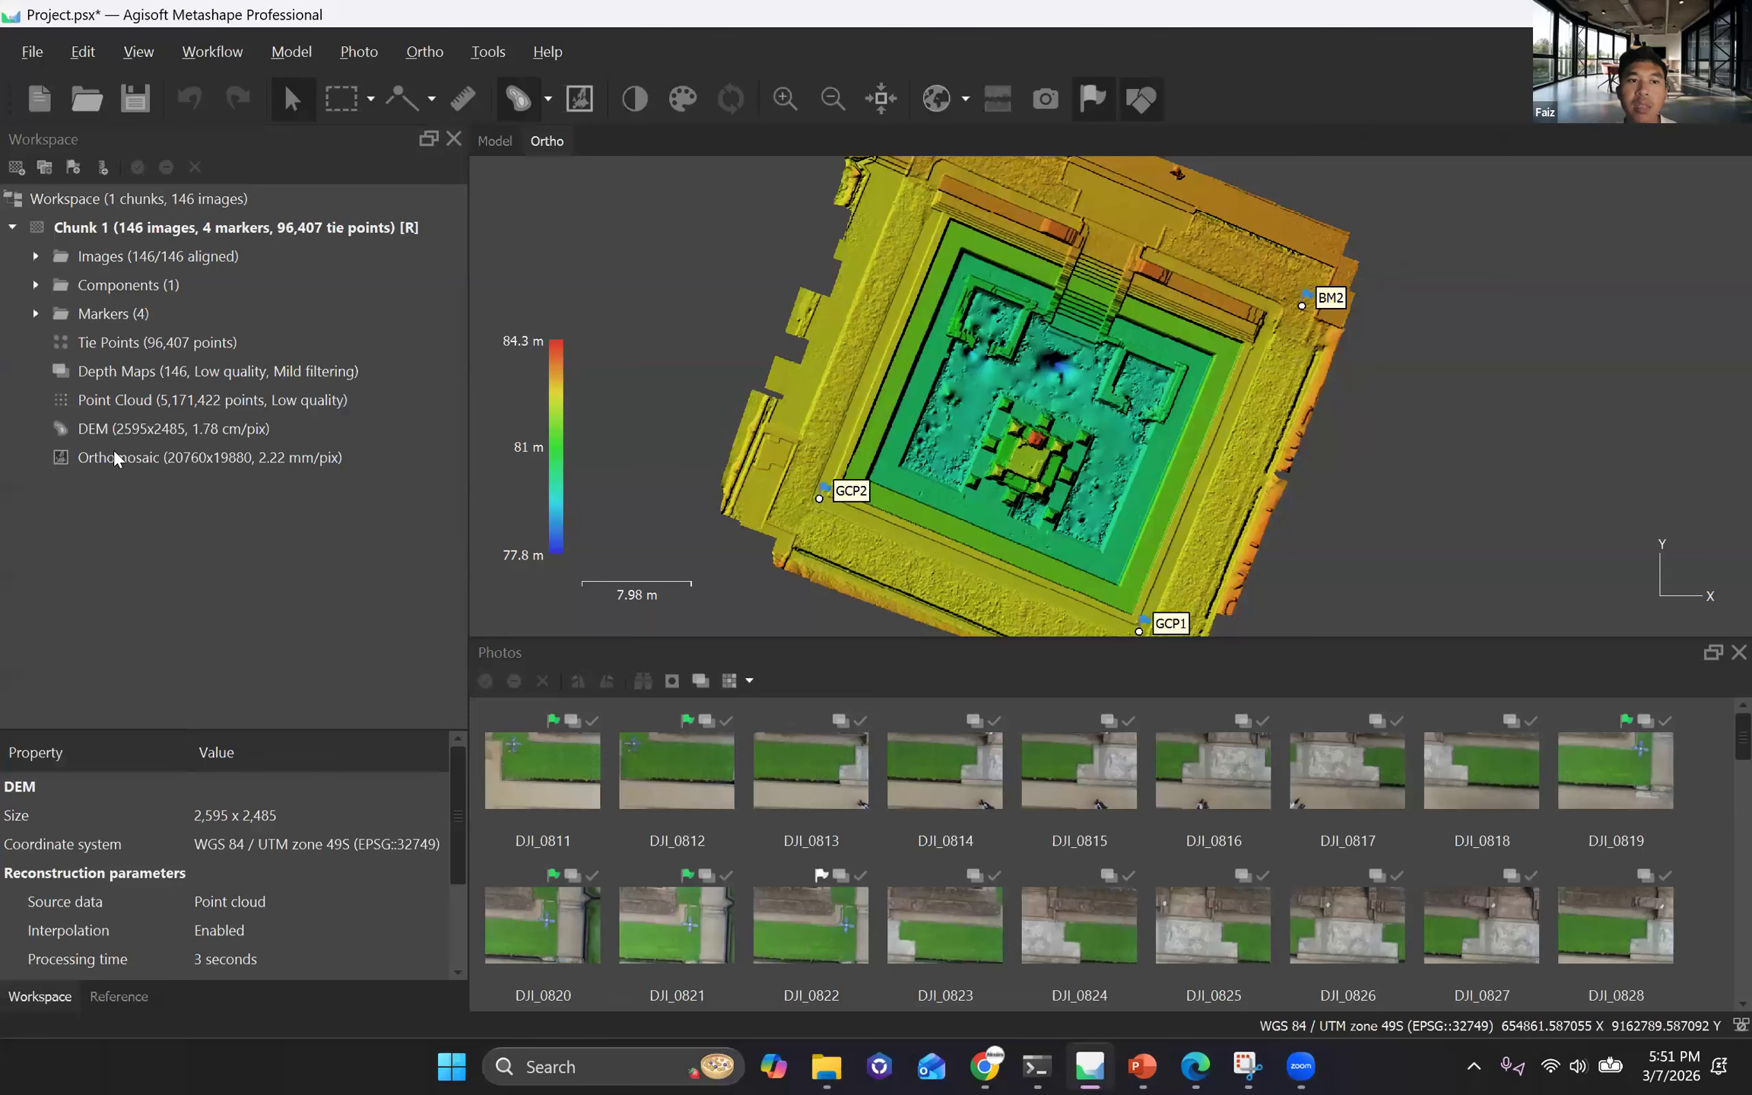
Open the orthomosaic in the ortho view and examine it from the whole site down to pixel level in the grass.
{"action": "left_click", "coordinate": [130, 458]}
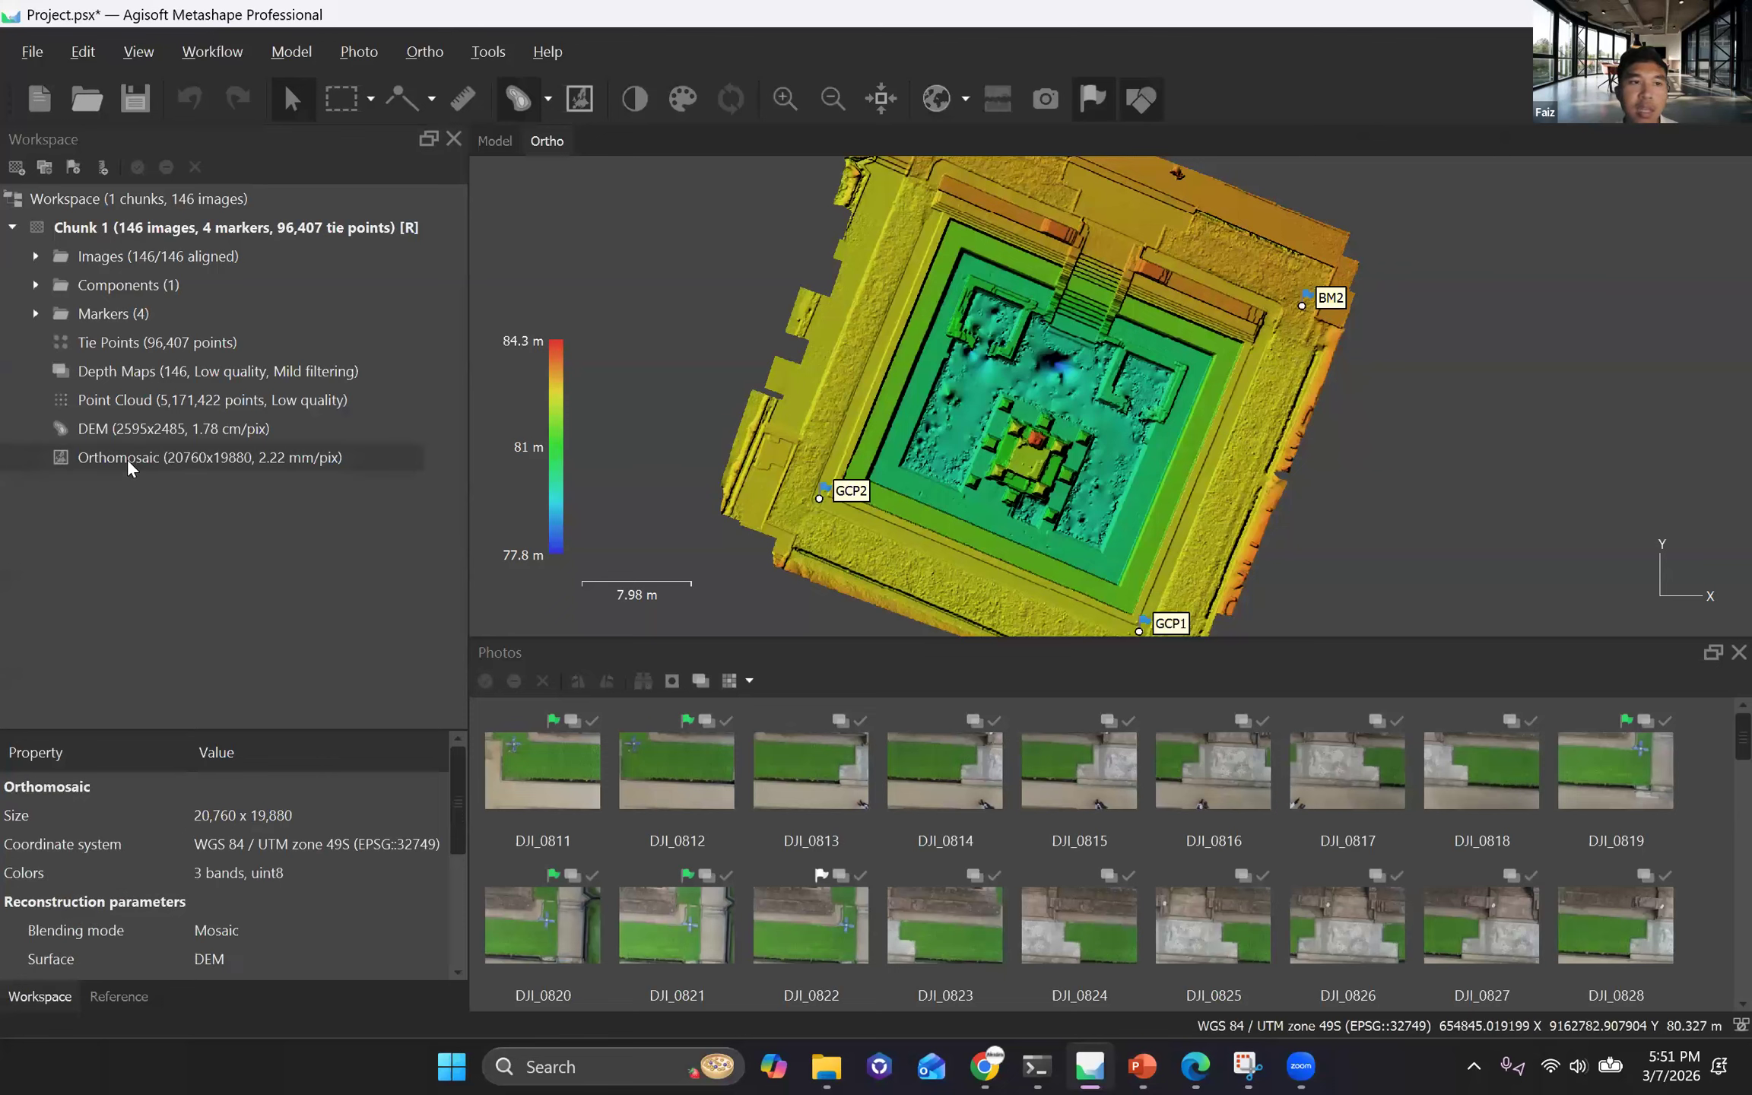
{"action": "double_click", "coordinate": [140, 456]}
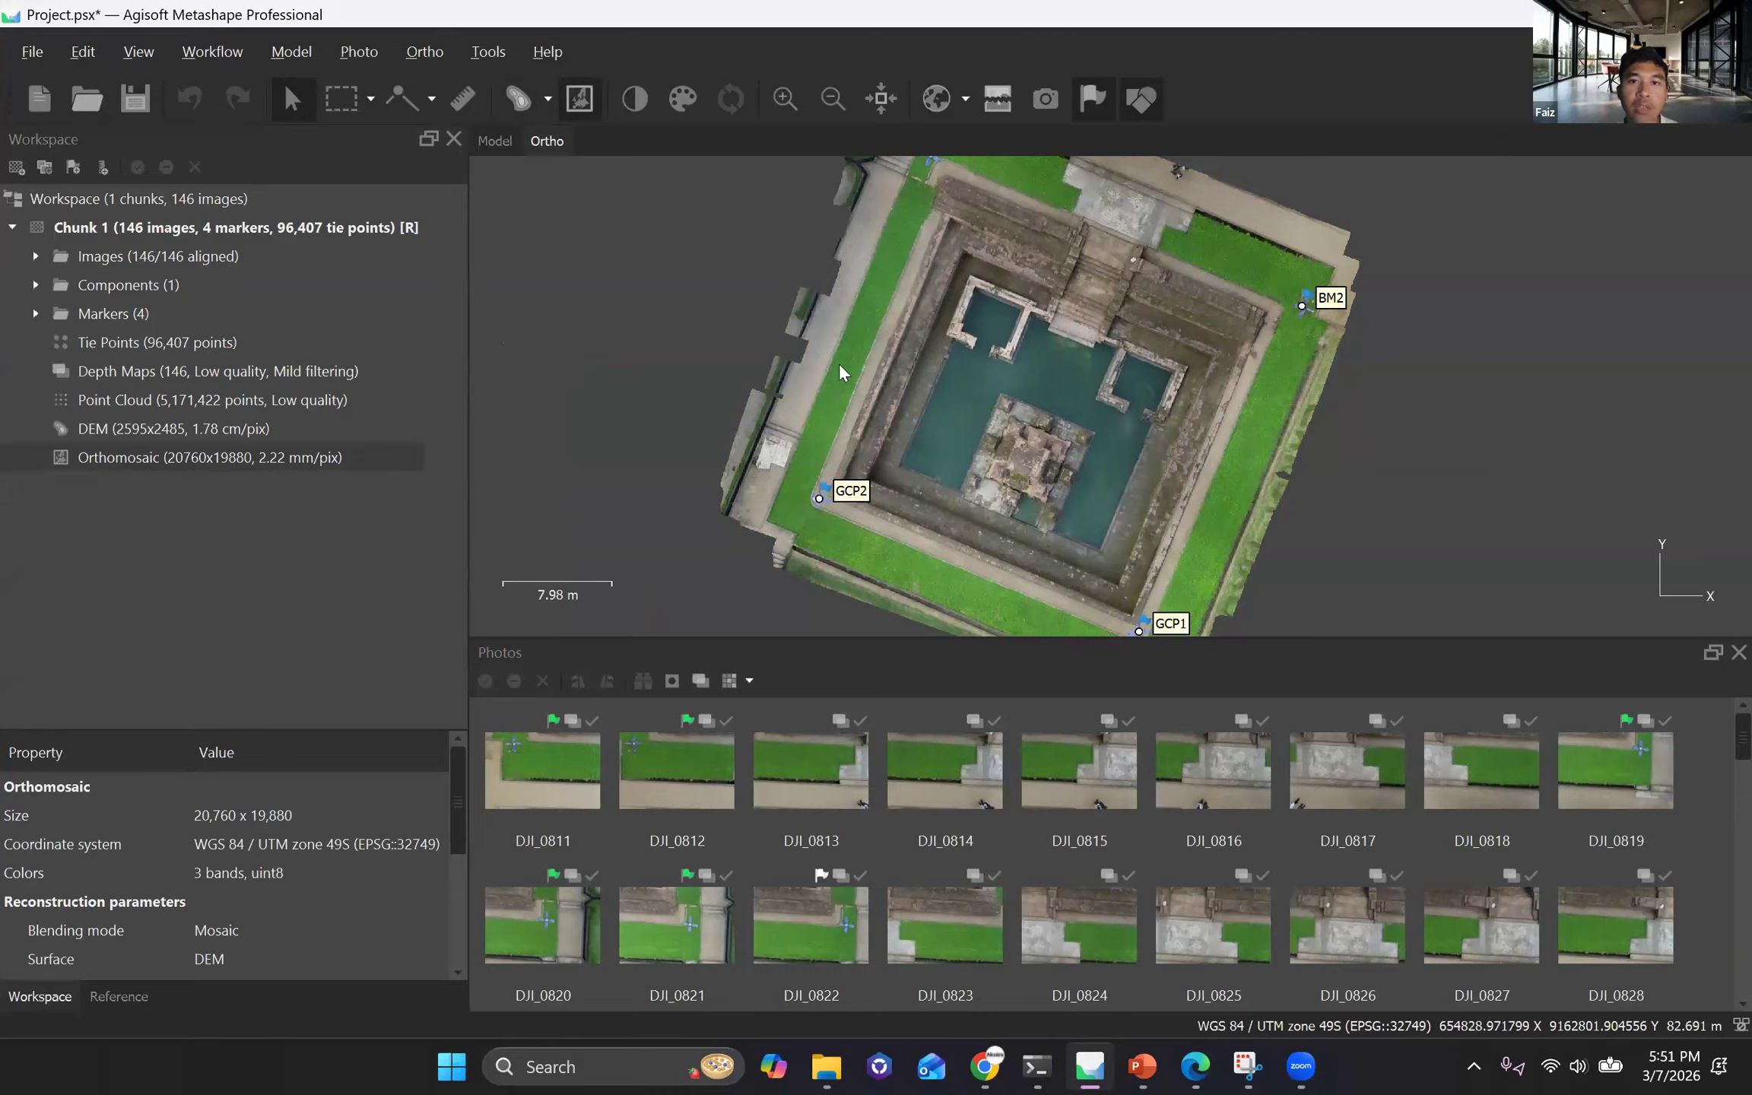
{"action": "scroll", "coordinate": [839, 363], "scroll_direction": "up", "scroll_amount": 2}
{"action": "scroll", "coordinate": [932, 376], "scroll_direction": "up", "scroll_amount": 4}
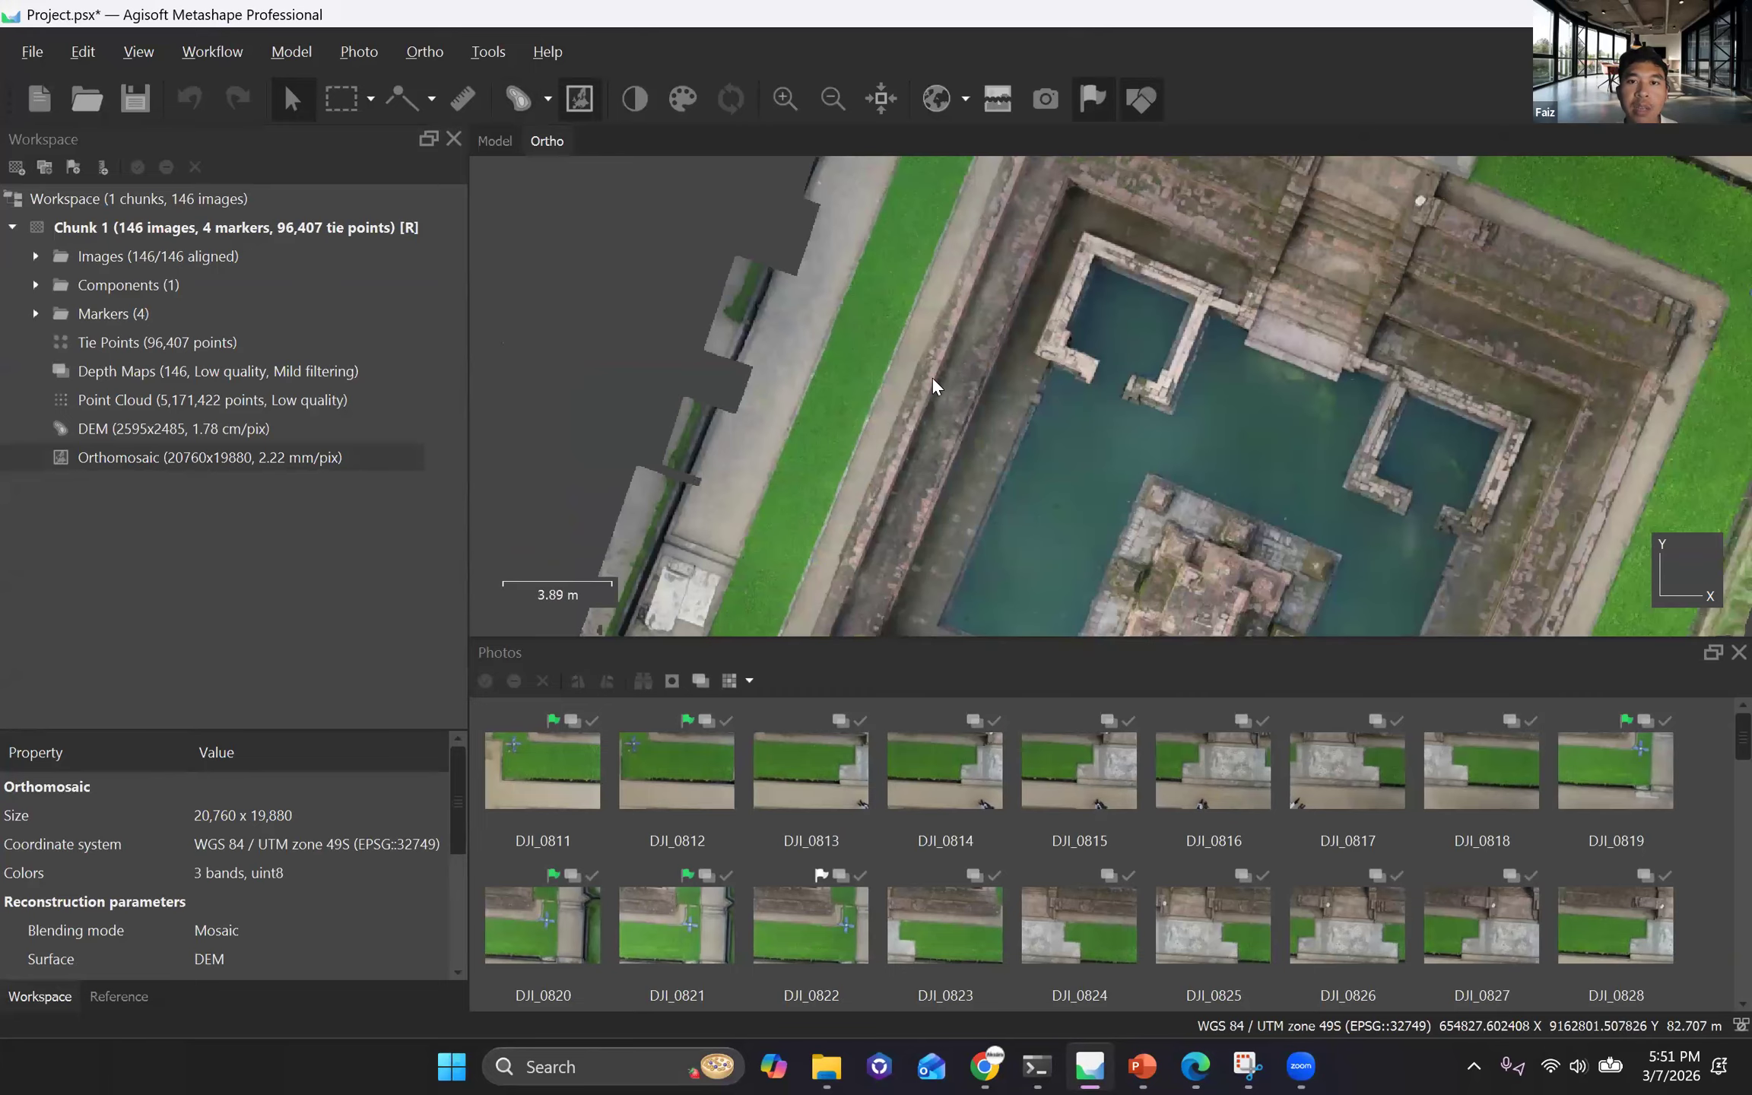
{"action": "scroll", "coordinate": [885, 428], "scroll_direction": "up", "scroll_amount": 15}
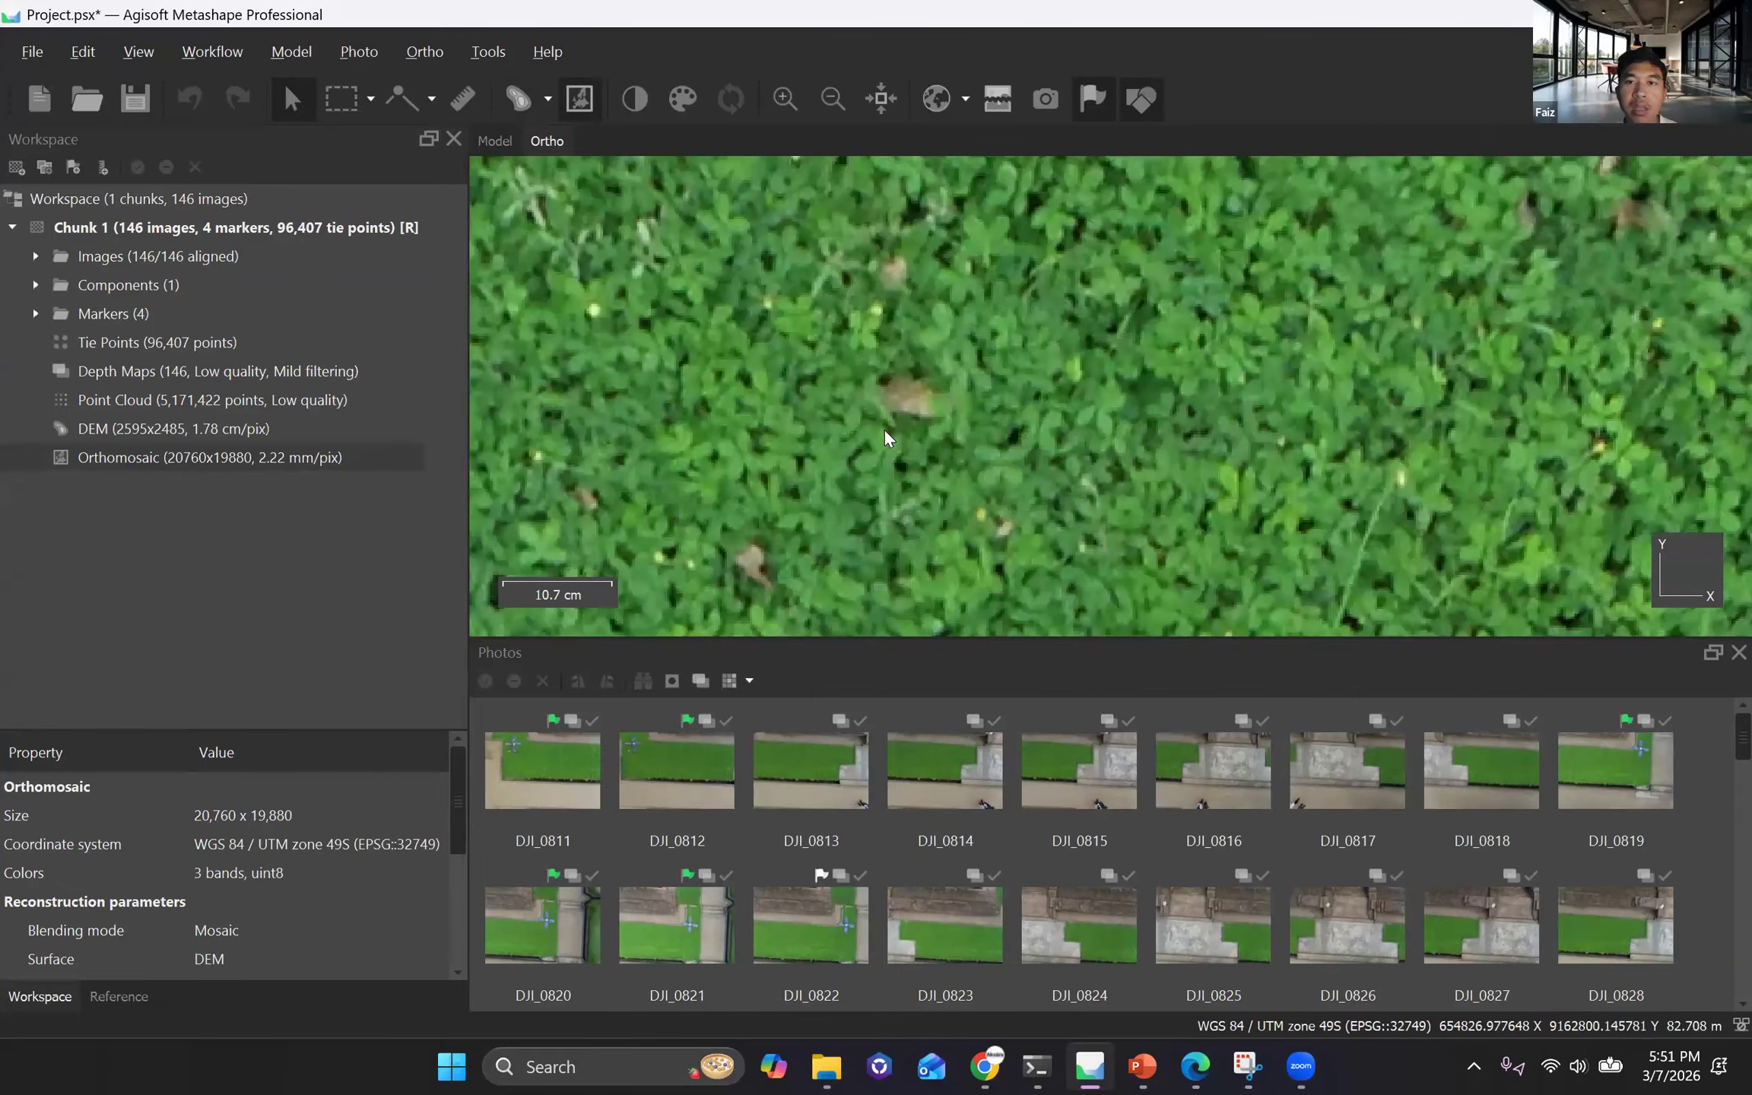
{"action": "scroll", "coordinate": [927, 471], "scroll_direction": "up", "scroll_amount": 8}
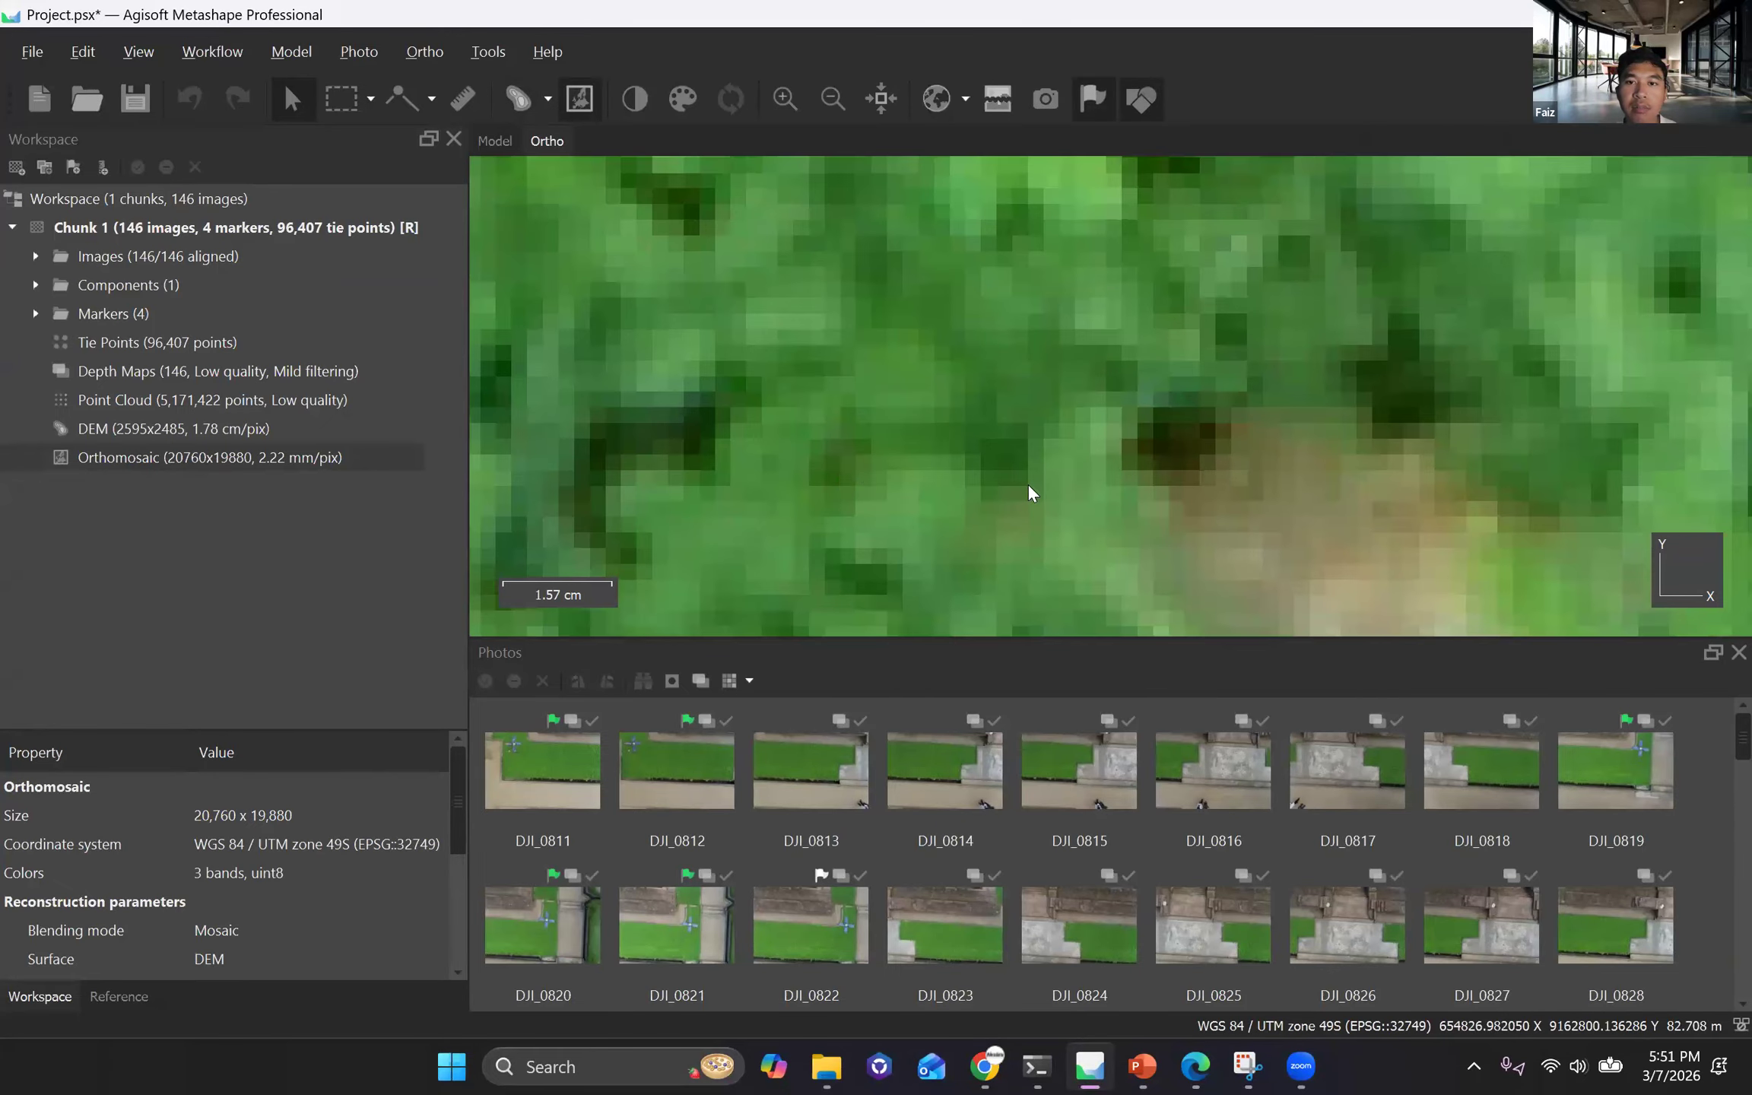
{"action": "scroll", "coordinate": [846, 476], "scroll_direction": "down", "scroll_amount": 20}
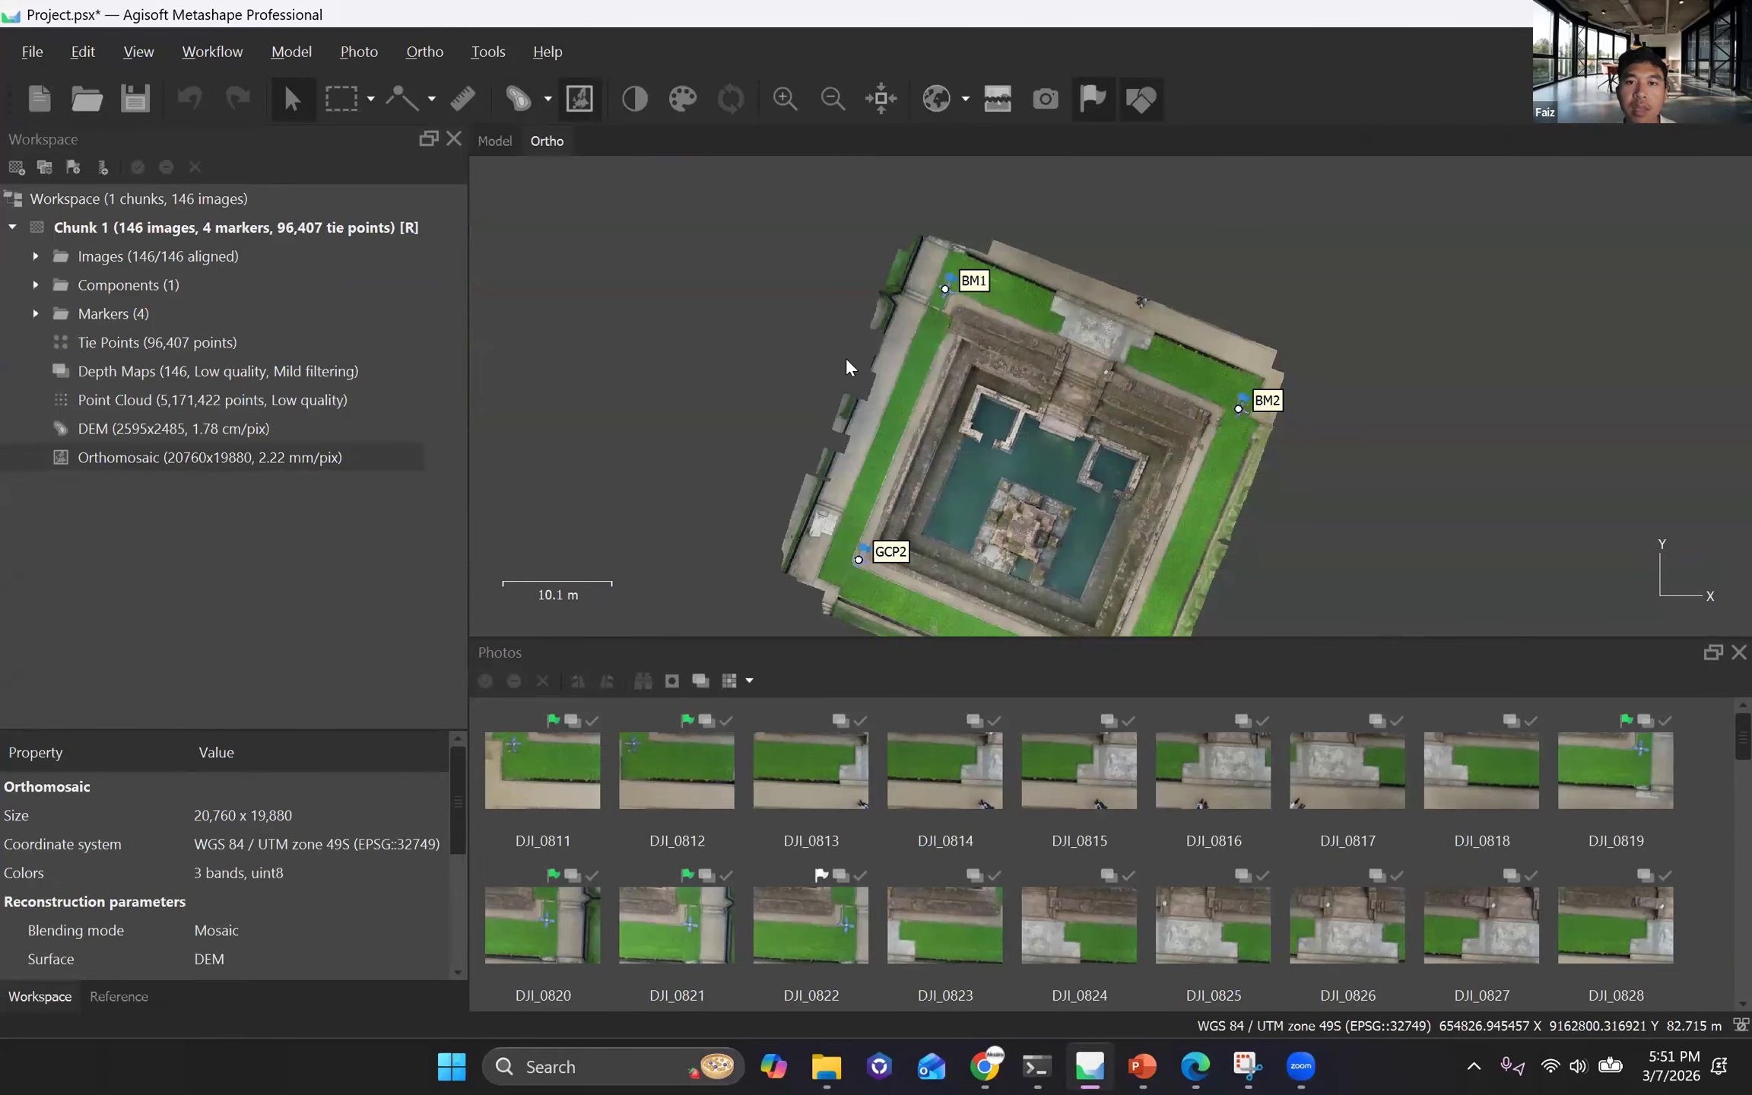
{"action": "scroll", "coordinate": [1202, 381], "scroll_direction": "up", "scroll_amount": 2}
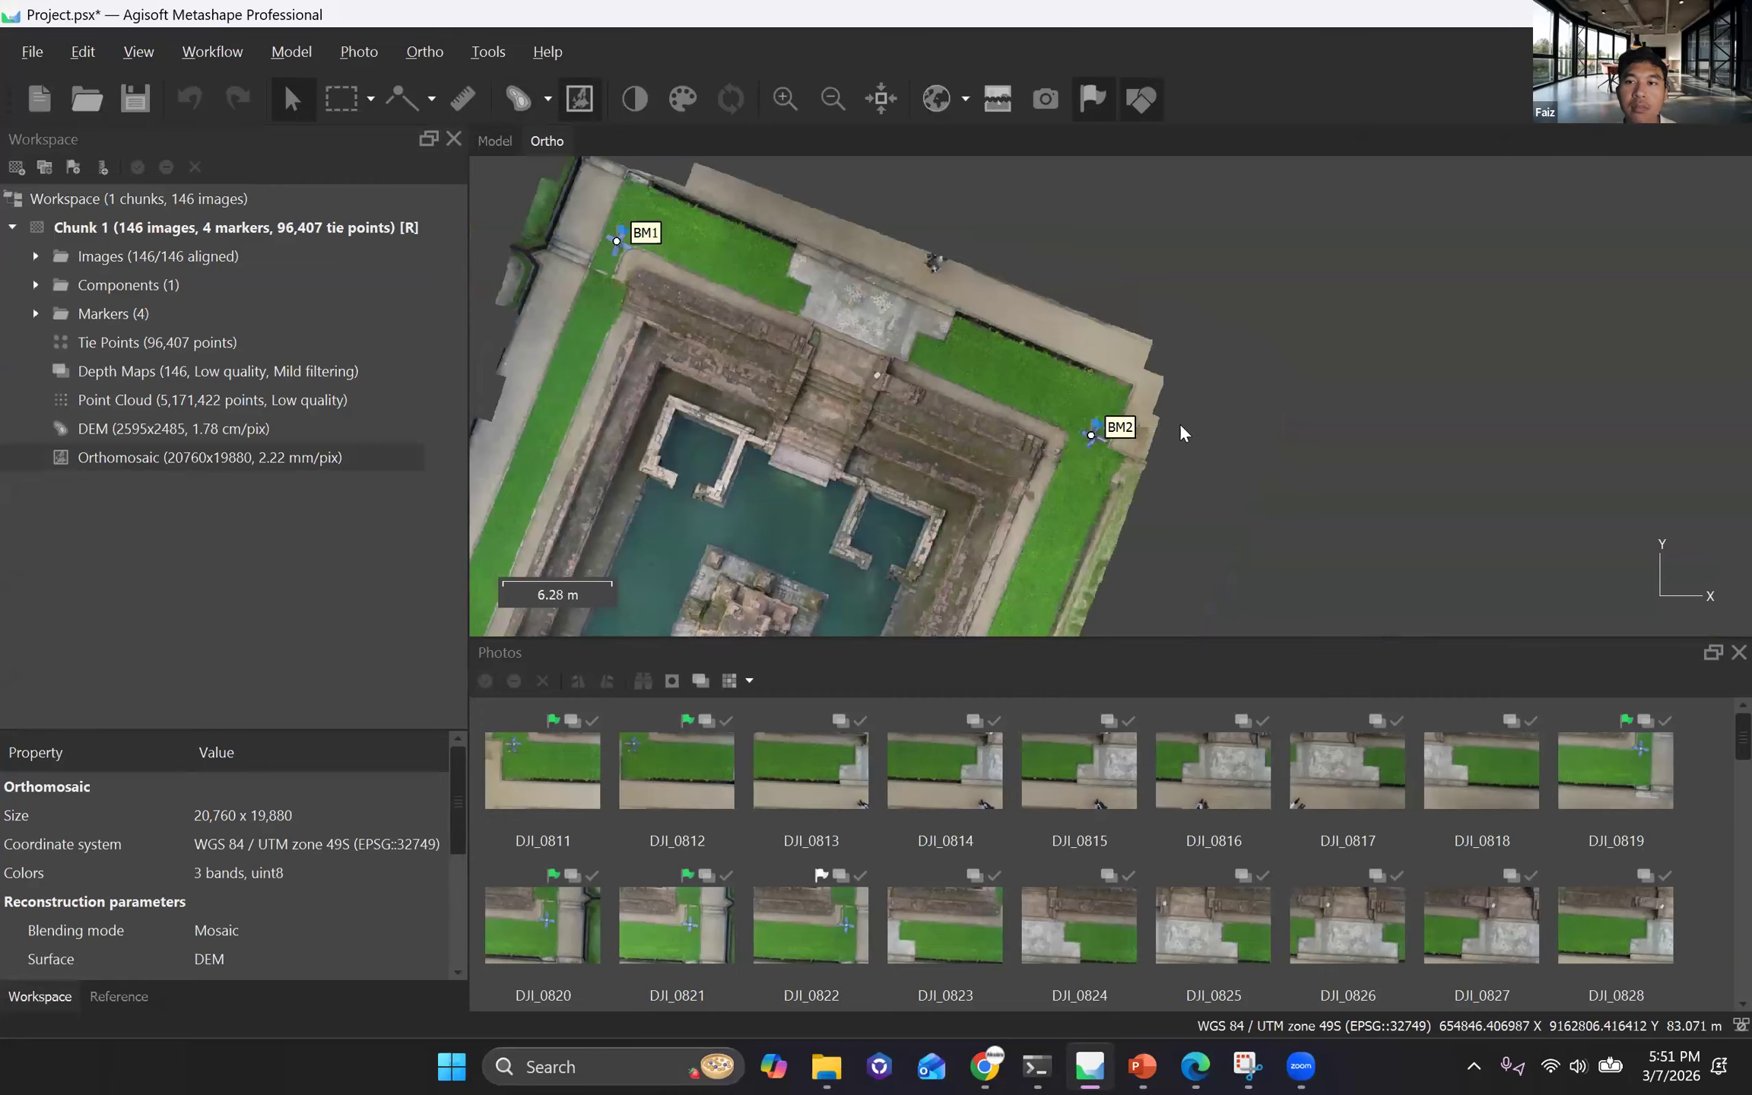
{"action": "scroll", "coordinate": [1108, 397], "scroll_direction": "up", "scroll_amount": 3}
{"action": "scroll", "coordinate": [1110, 395], "scroll_direction": "down", "scroll_amount": 8}
{"action": "scroll", "coordinate": [686, 419], "scroll_direction": "up", "scroll_amount": 3}
{"action": "scroll", "coordinate": [682, 408], "scroll_direction": "up", "scroll_amount": 1}
{"action": "scroll", "coordinate": [682, 407], "scroll_direction": "down", "scroll_amount": 3}
{"action": "scroll", "coordinate": [682, 407], "scroll_direction": "up", "scroll_amount": 2}
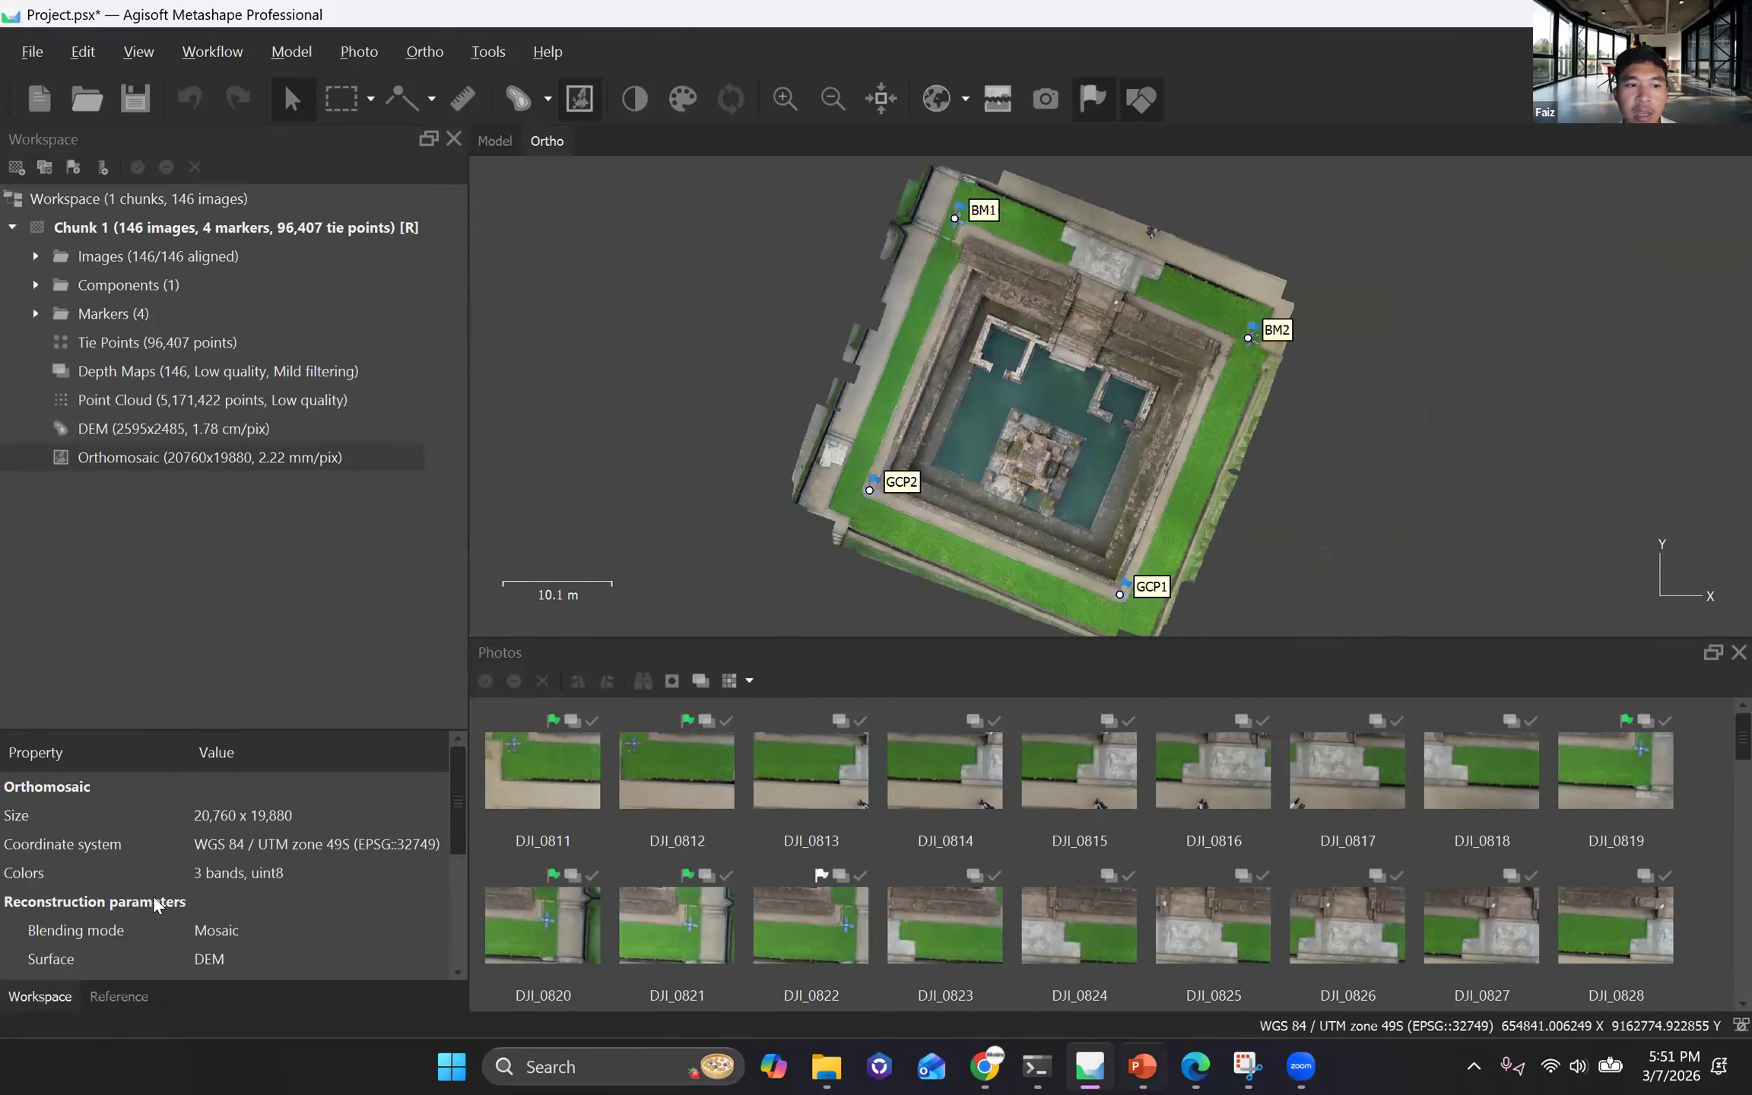
Switch to the Aerial Mapping presentation in PowerPoint and browse the aerial photo examples up to the Foto Udara Kawasan Campuran slide.
{"action": "key", "text": "alt+Tab"}
{"action": "scroll", "coordinate": [133, 874], "scroll_direction": "down", "scroll_amount": 3}
{"action": "scroll", "coordinate": [129, 878], "scroll_direction": "down", "scroll_amount": 7}
{"action": "left_click", "coordinate": [134, 608]}
{"action": "left_click", "coordinate": [121, 718]}
{"action": "left_click", "coordinate": [111, 829]}
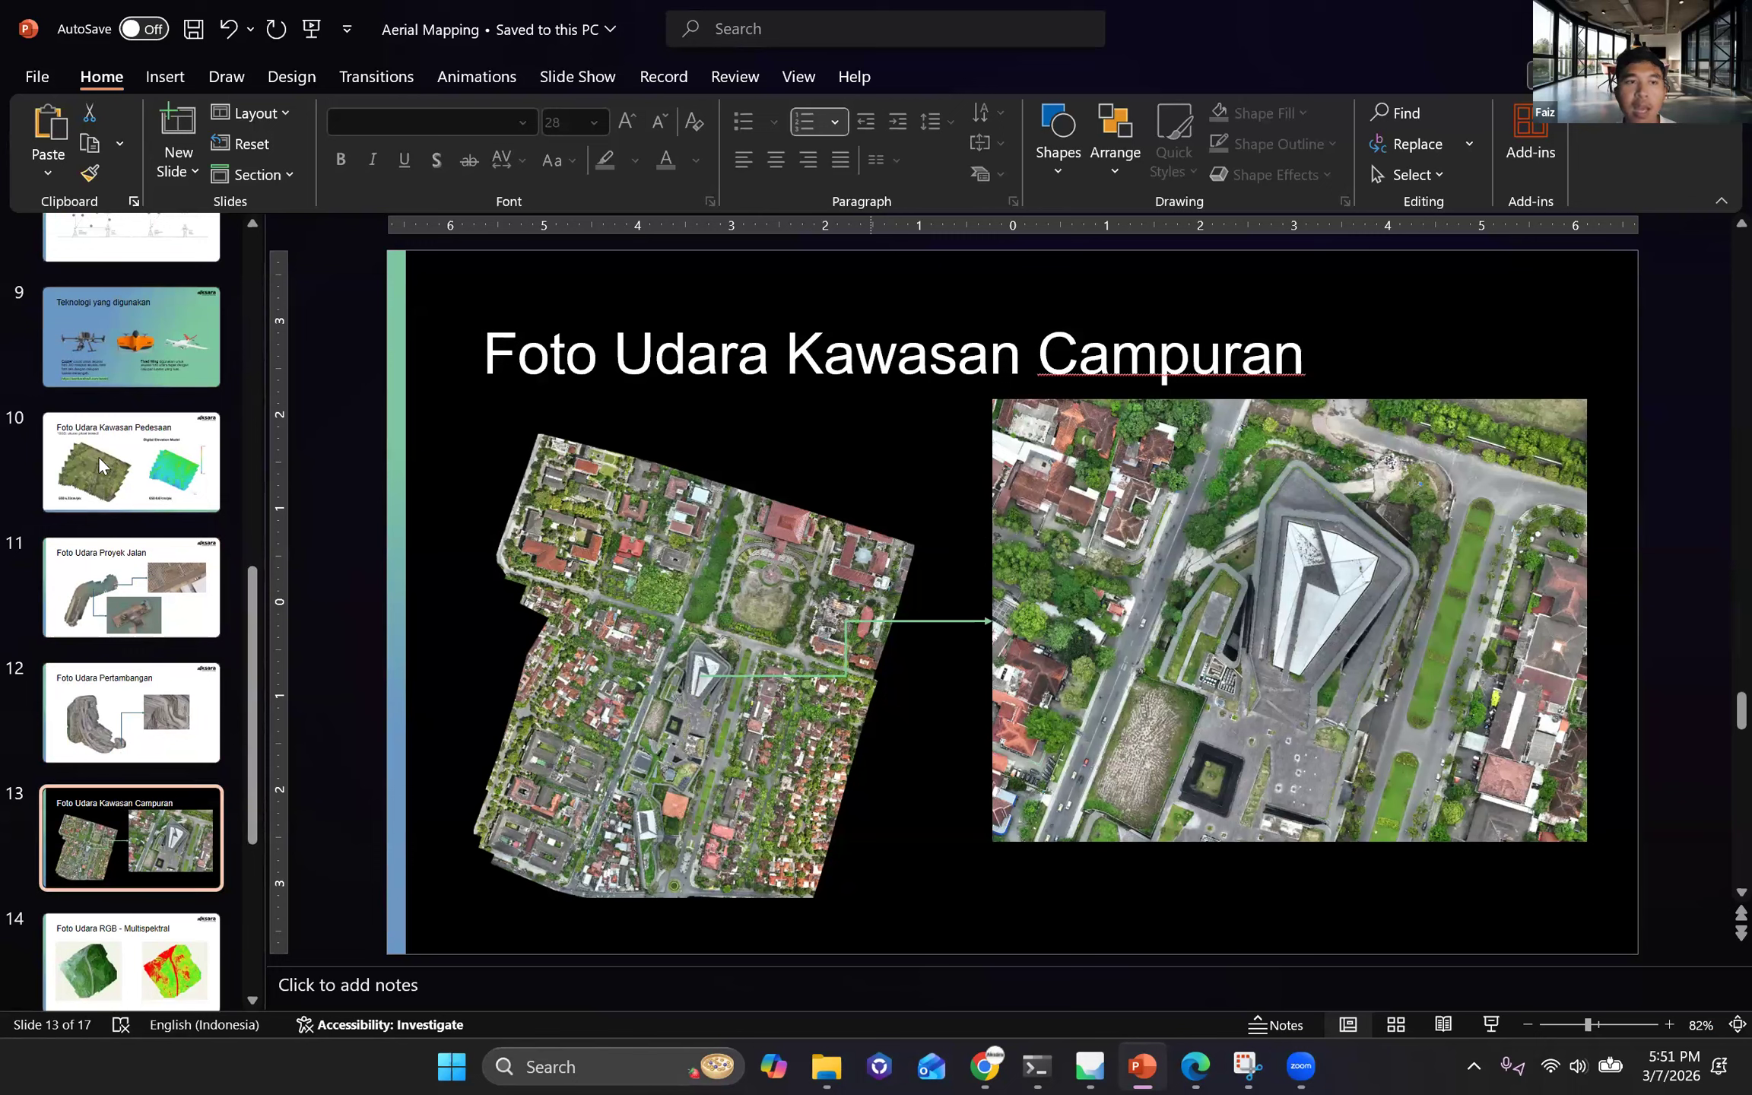
Return to Metashape and export the orthomosaic as the GeoTIFF Orthomosaic in WGS 84 / UTM zone 49S with pixel size 0.00222375 m and LZW compression.
{"action": "key", "text": "alt+Tab"}
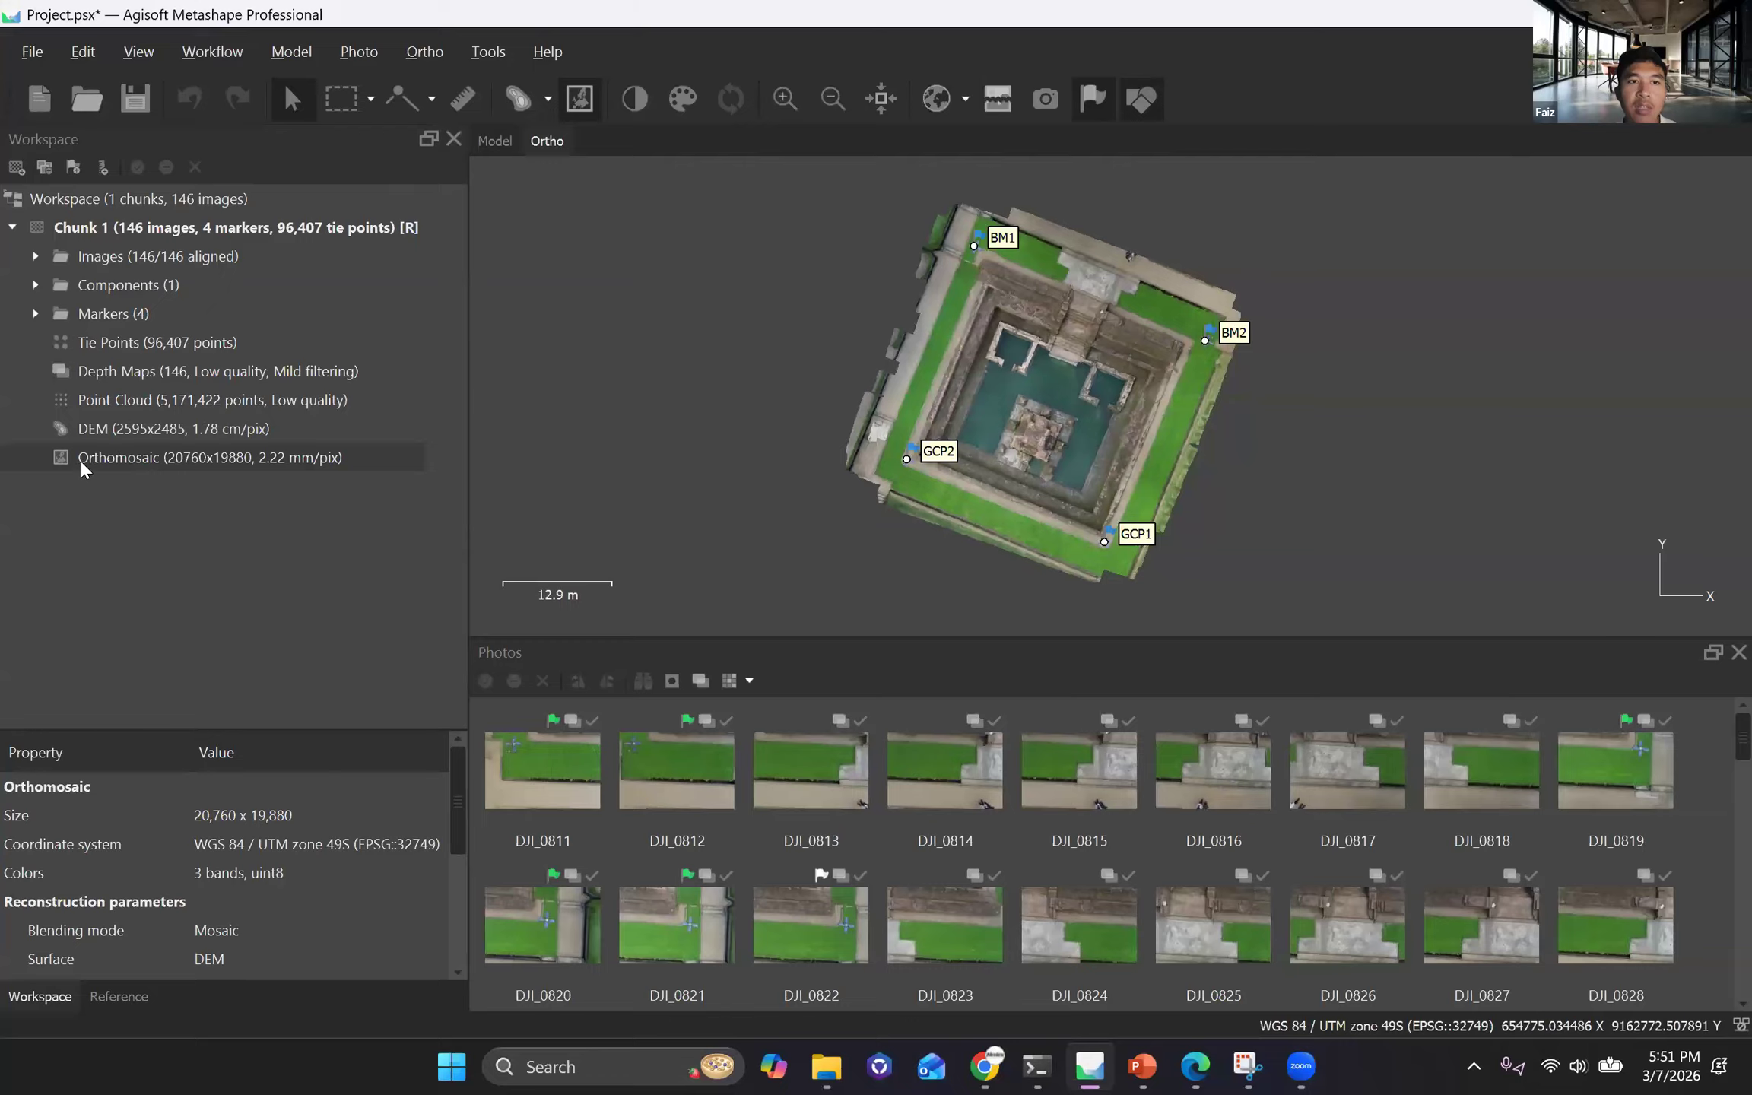
{"action": "right_click", "coordinate": [80, 457]}
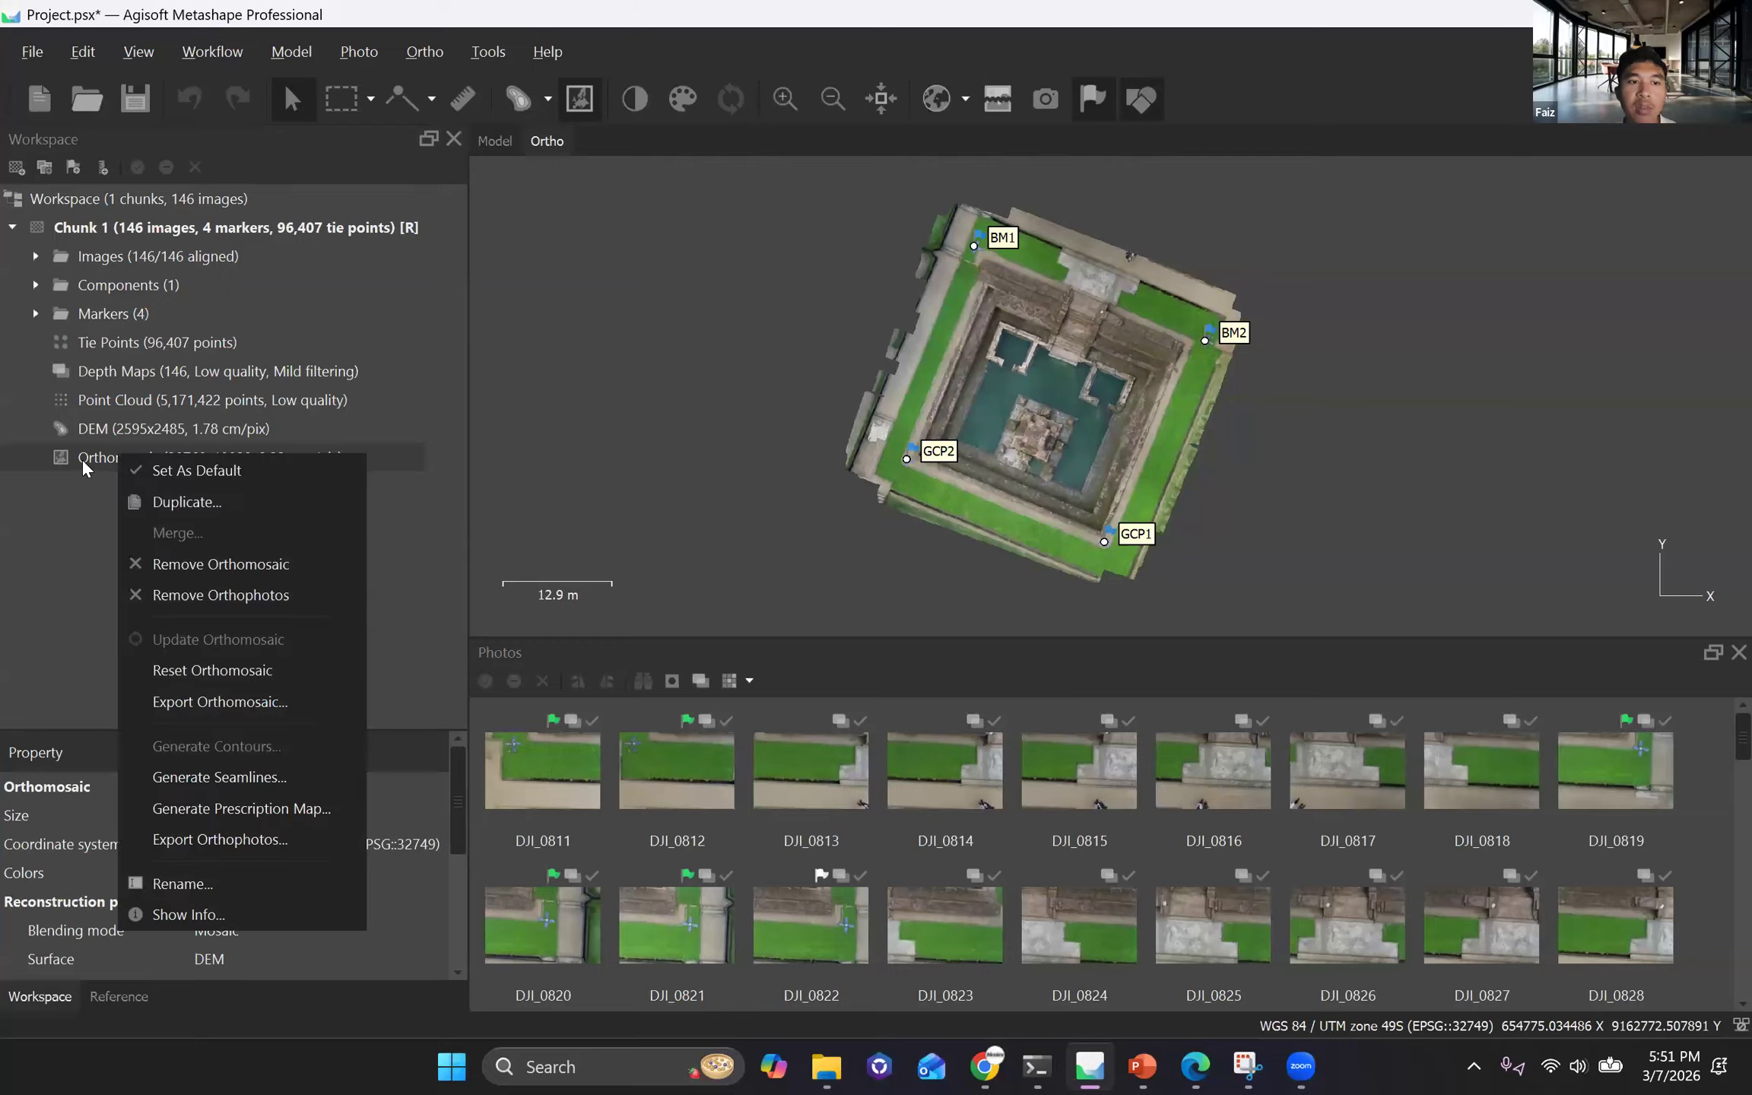
{"action": "left_click", "coordinate": [270, 709]}
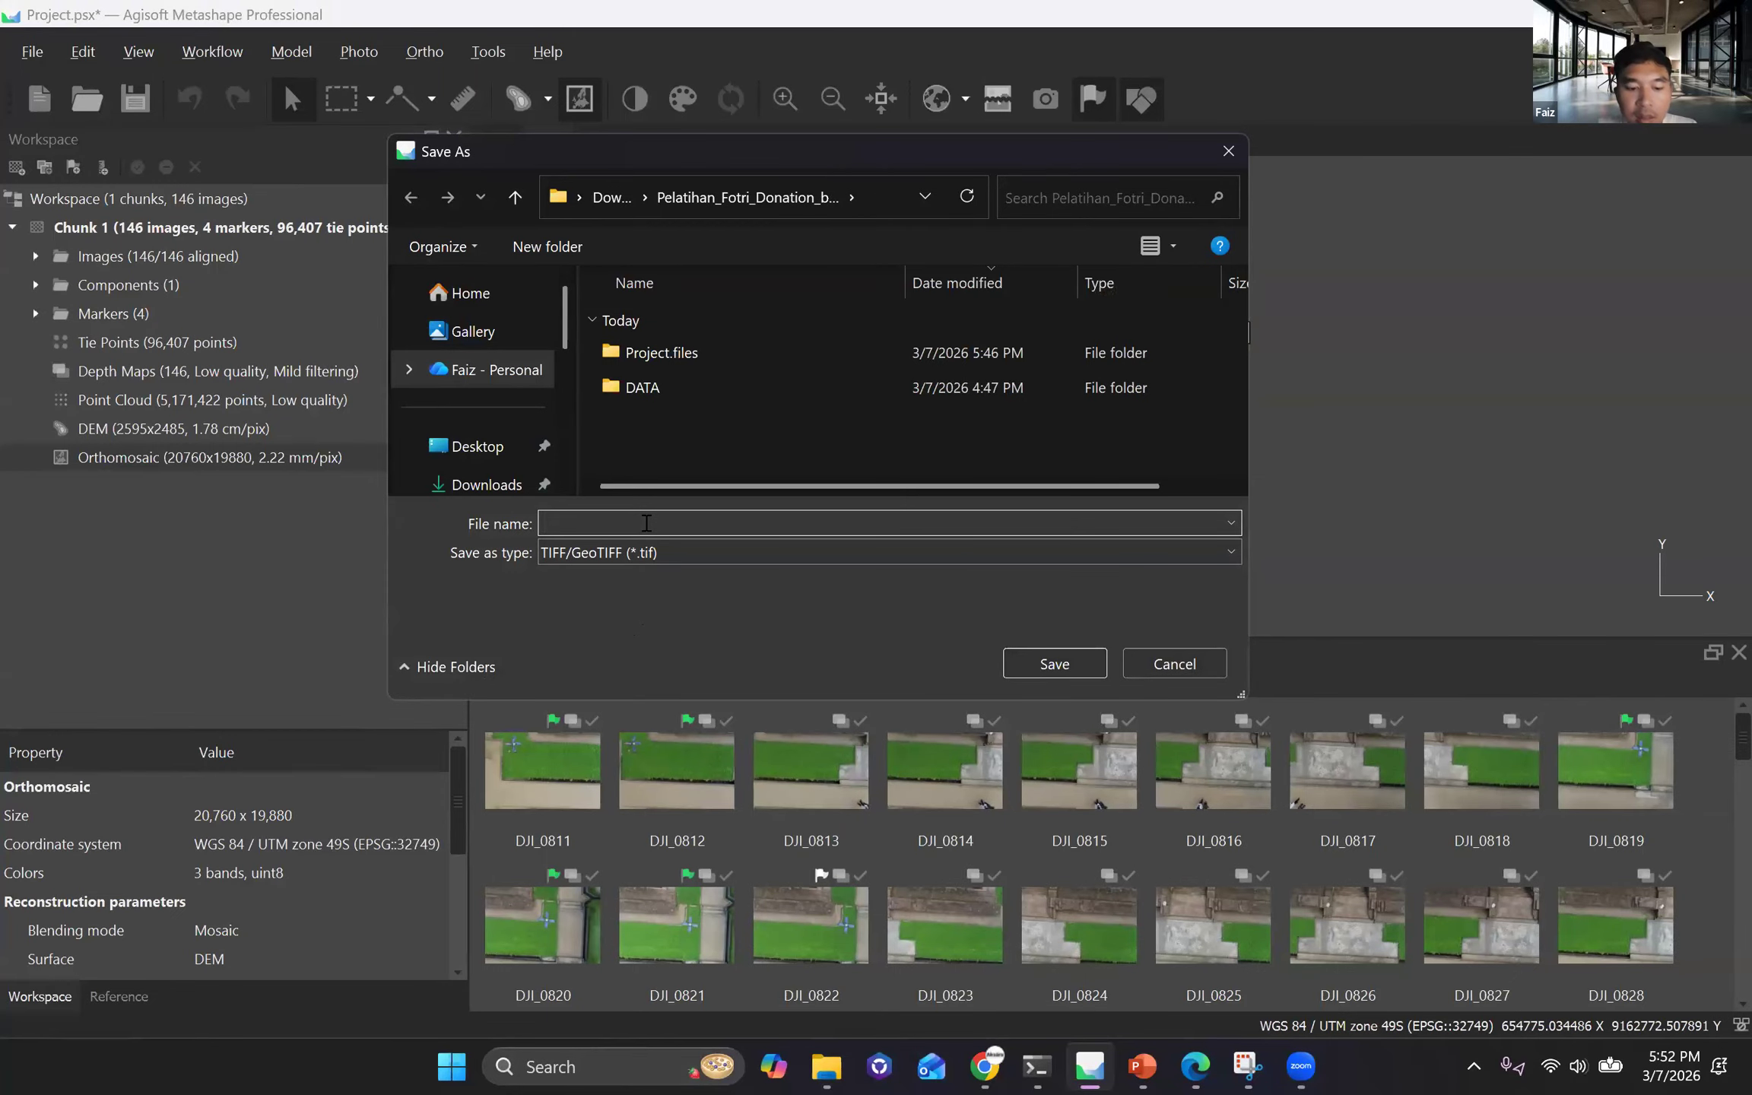
{"action": "type", "text": "Ort"}
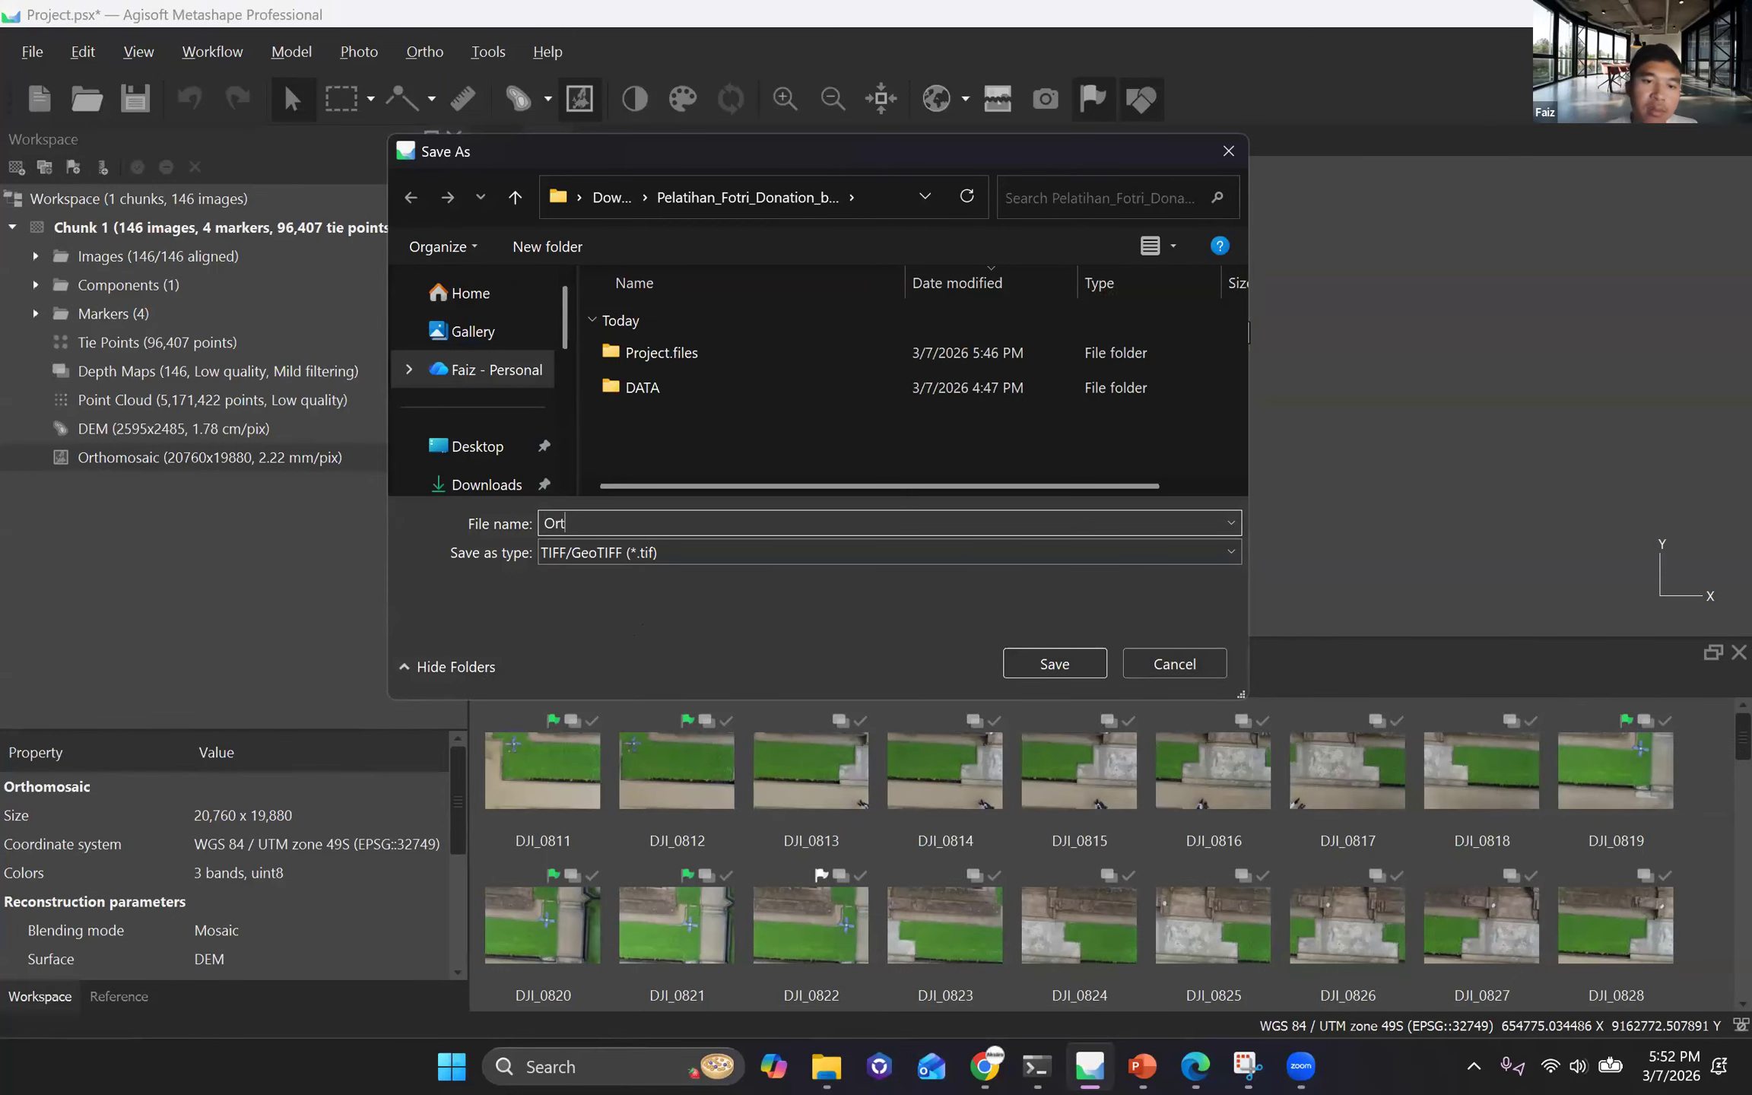
{"action": "type", "text": "homosaic"}
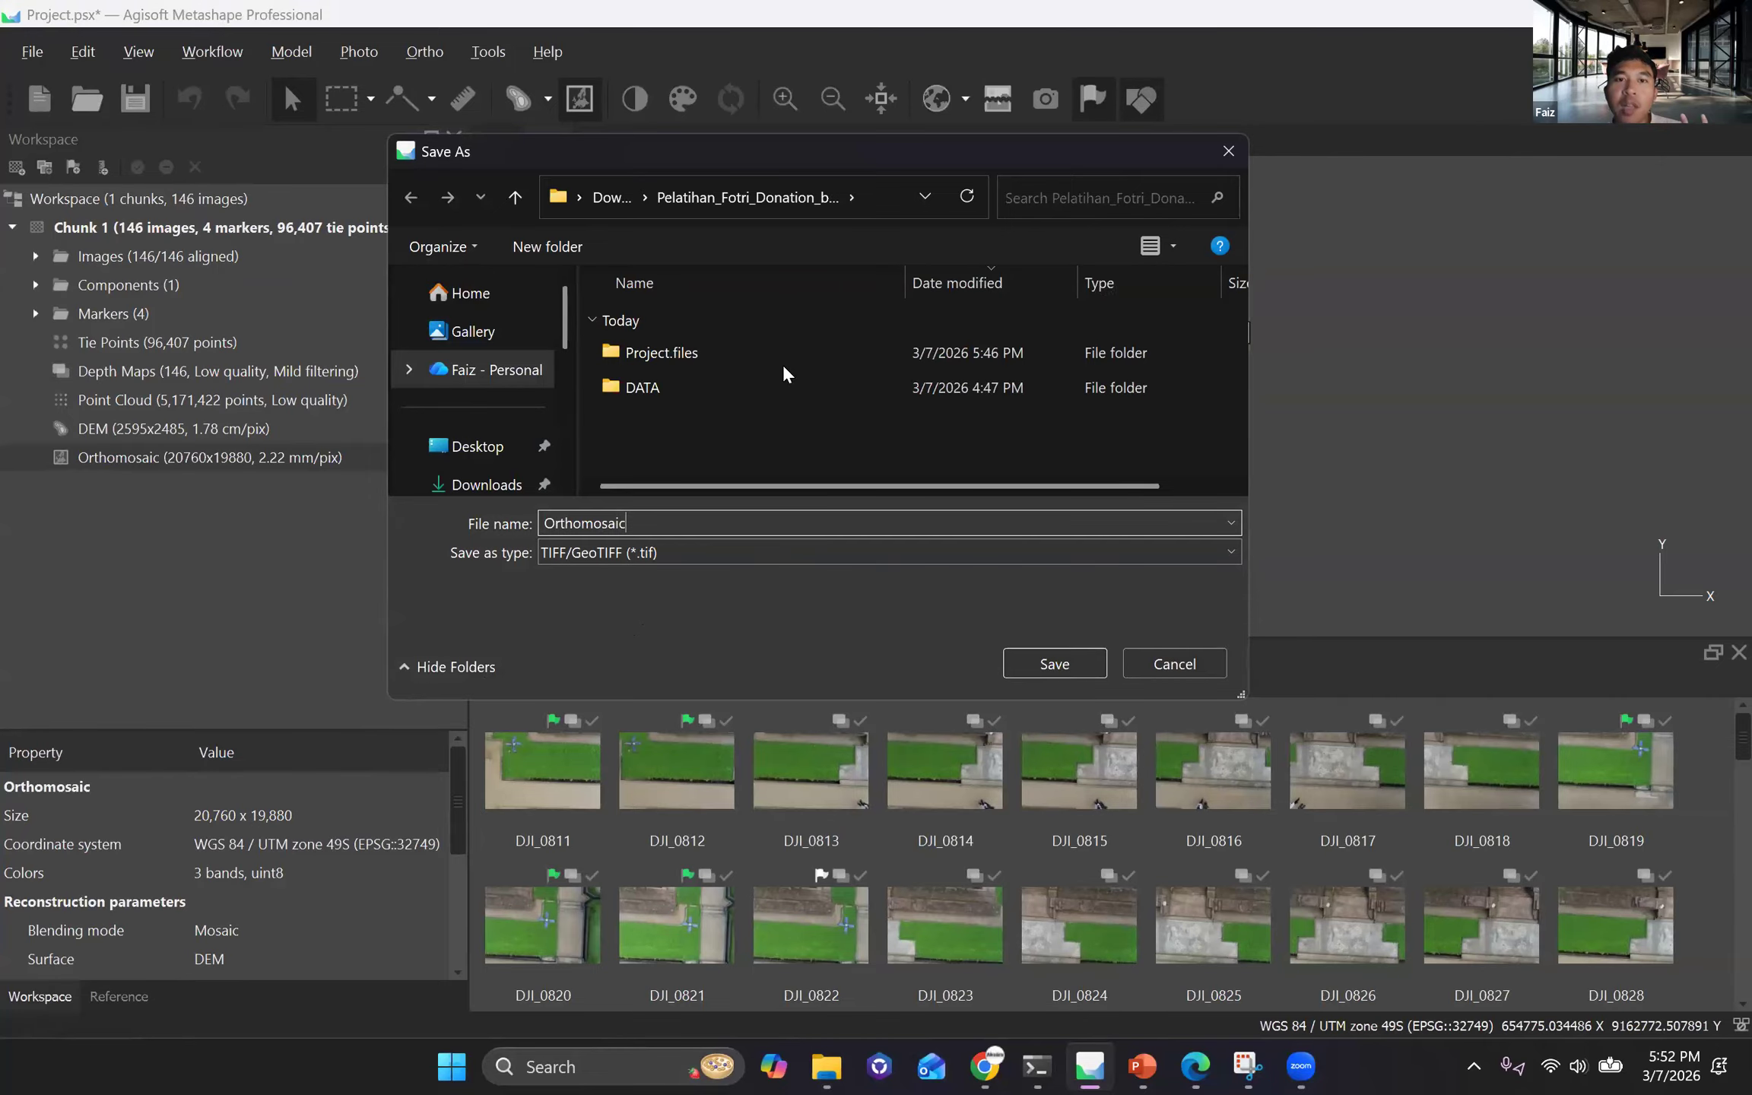
{"action": "key", "text": "Return"}
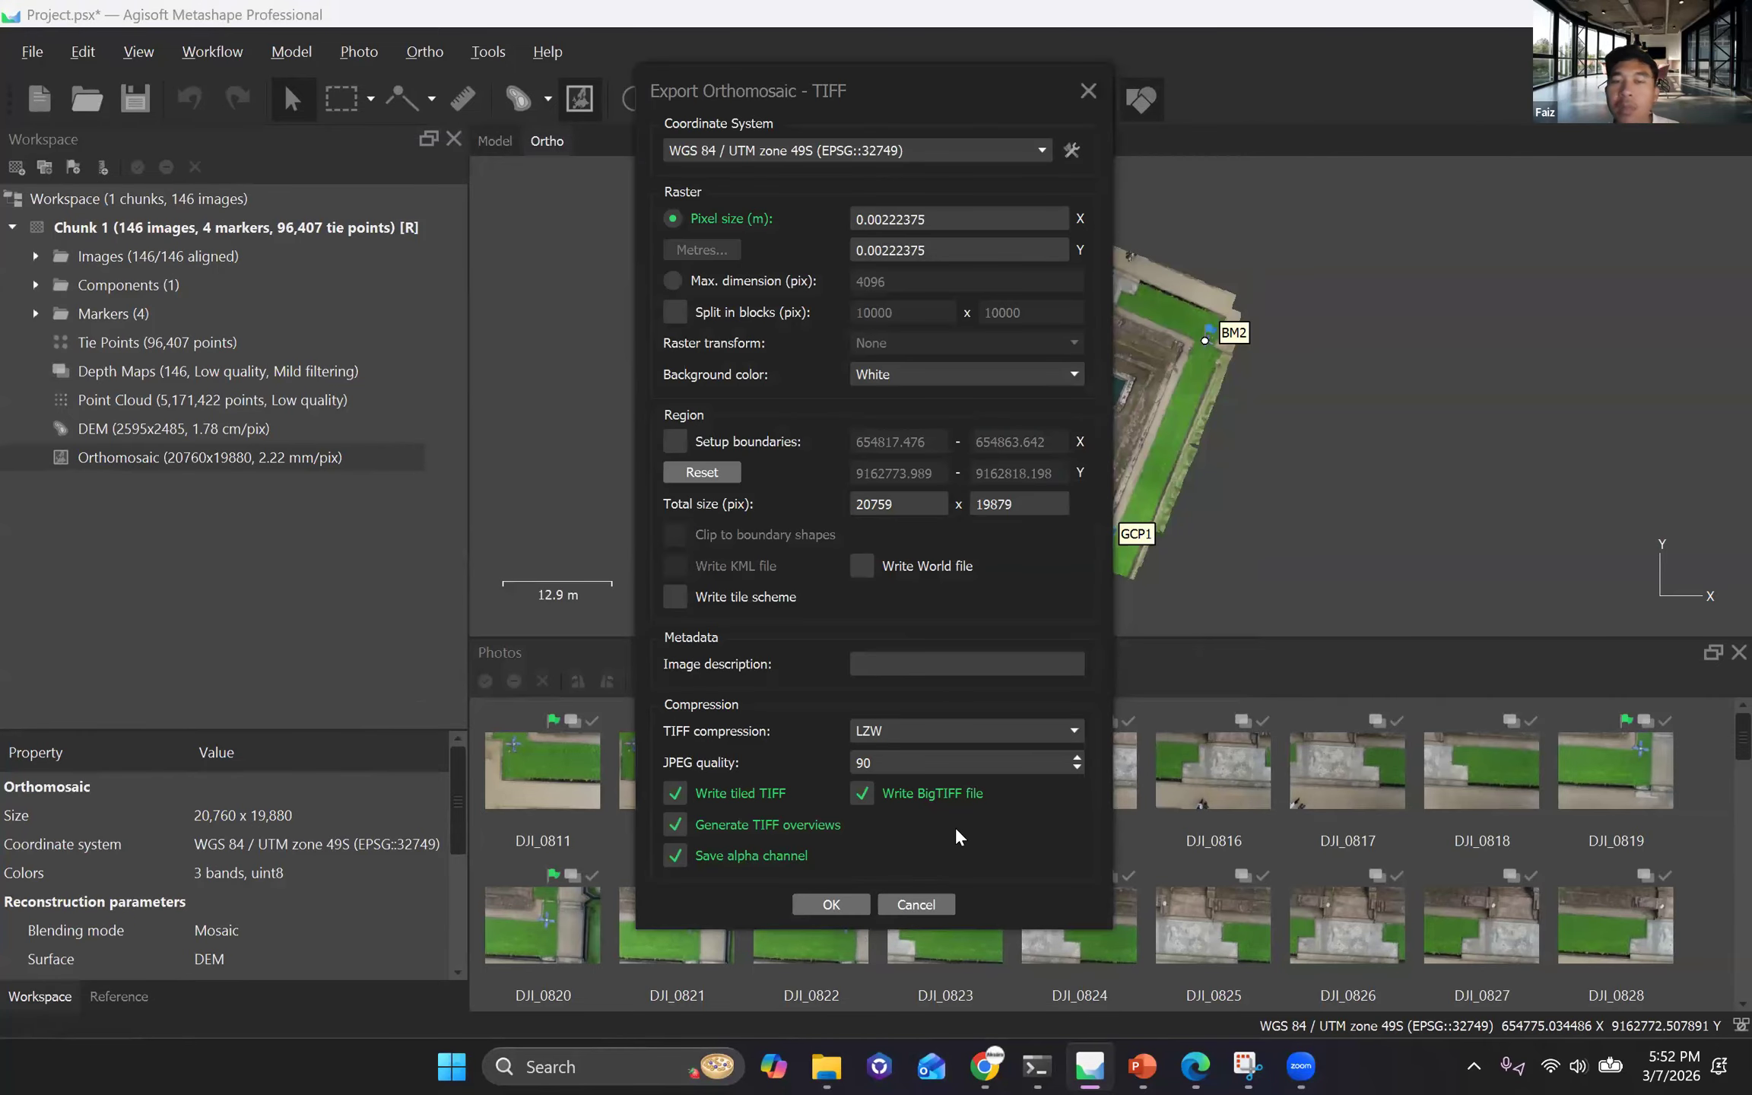
{"action": "key", "text": "Return"}
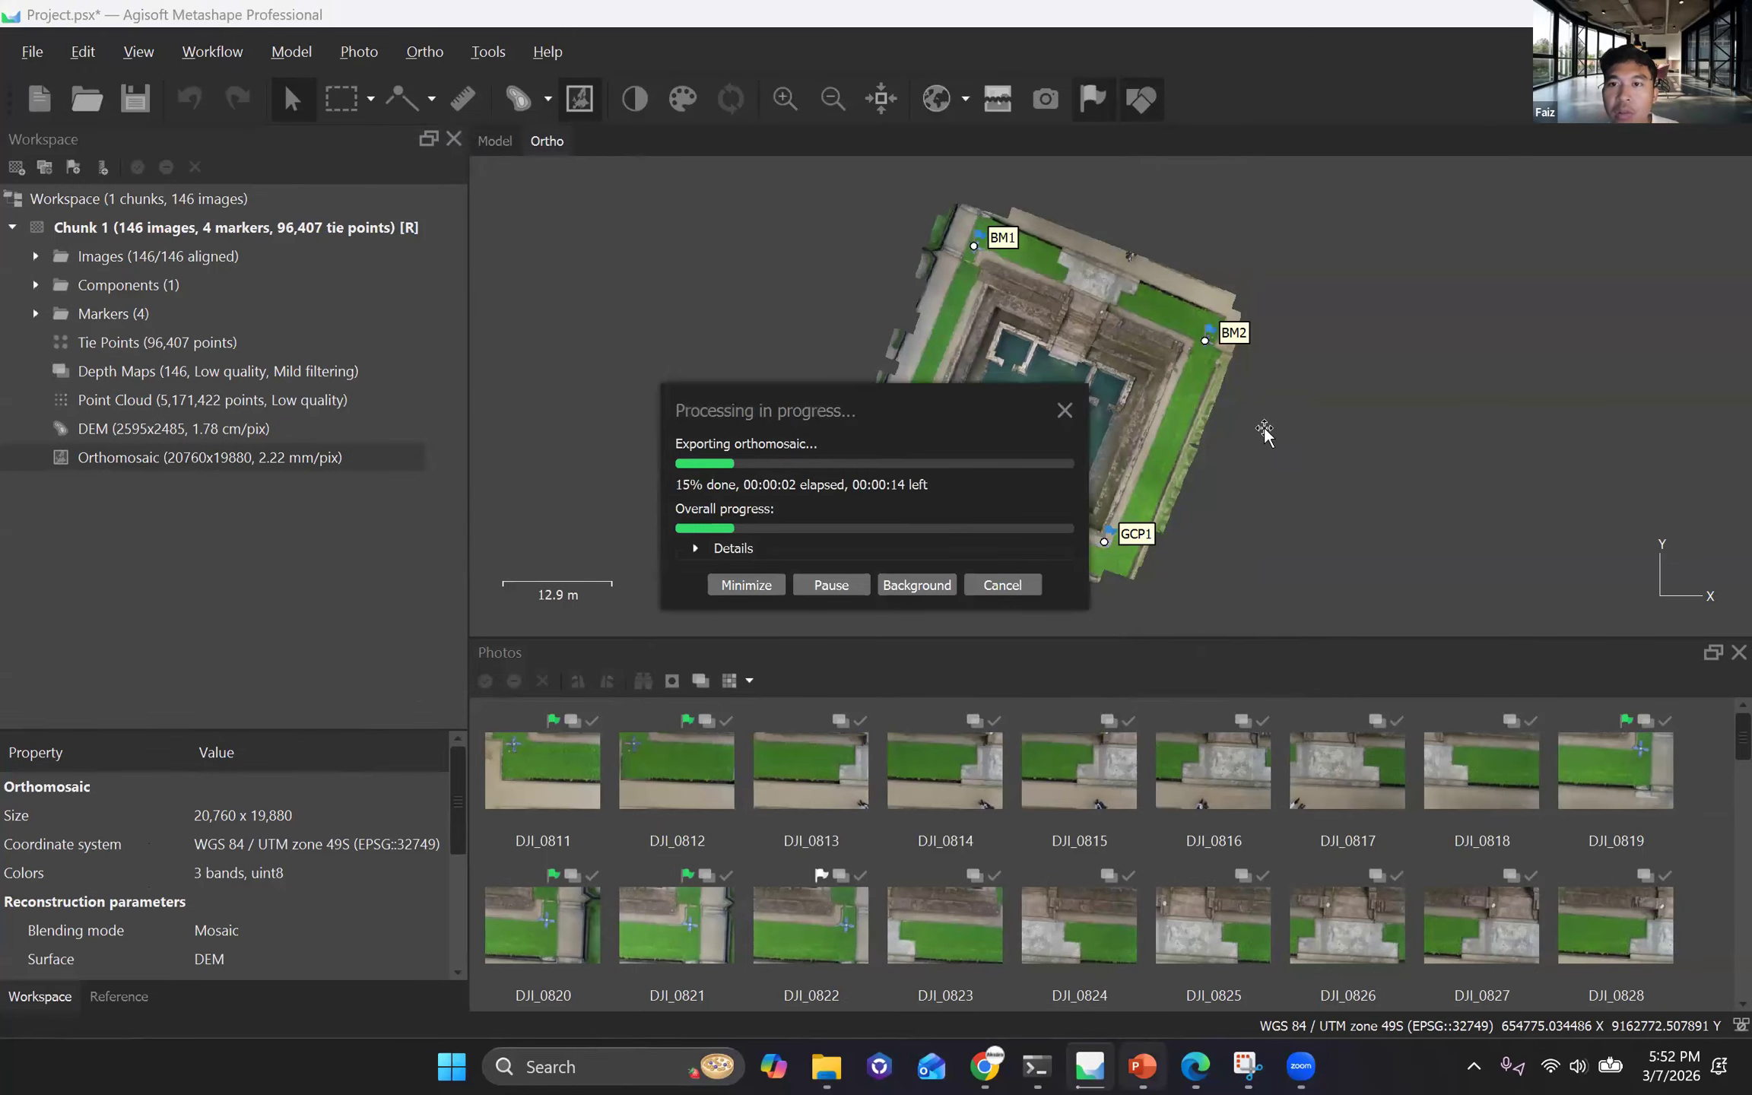
Switch to PowerPoint to view the Penerapan slide and return to Metashape to check the export progress.
{"action": "key", "text": "alt+Tab"}
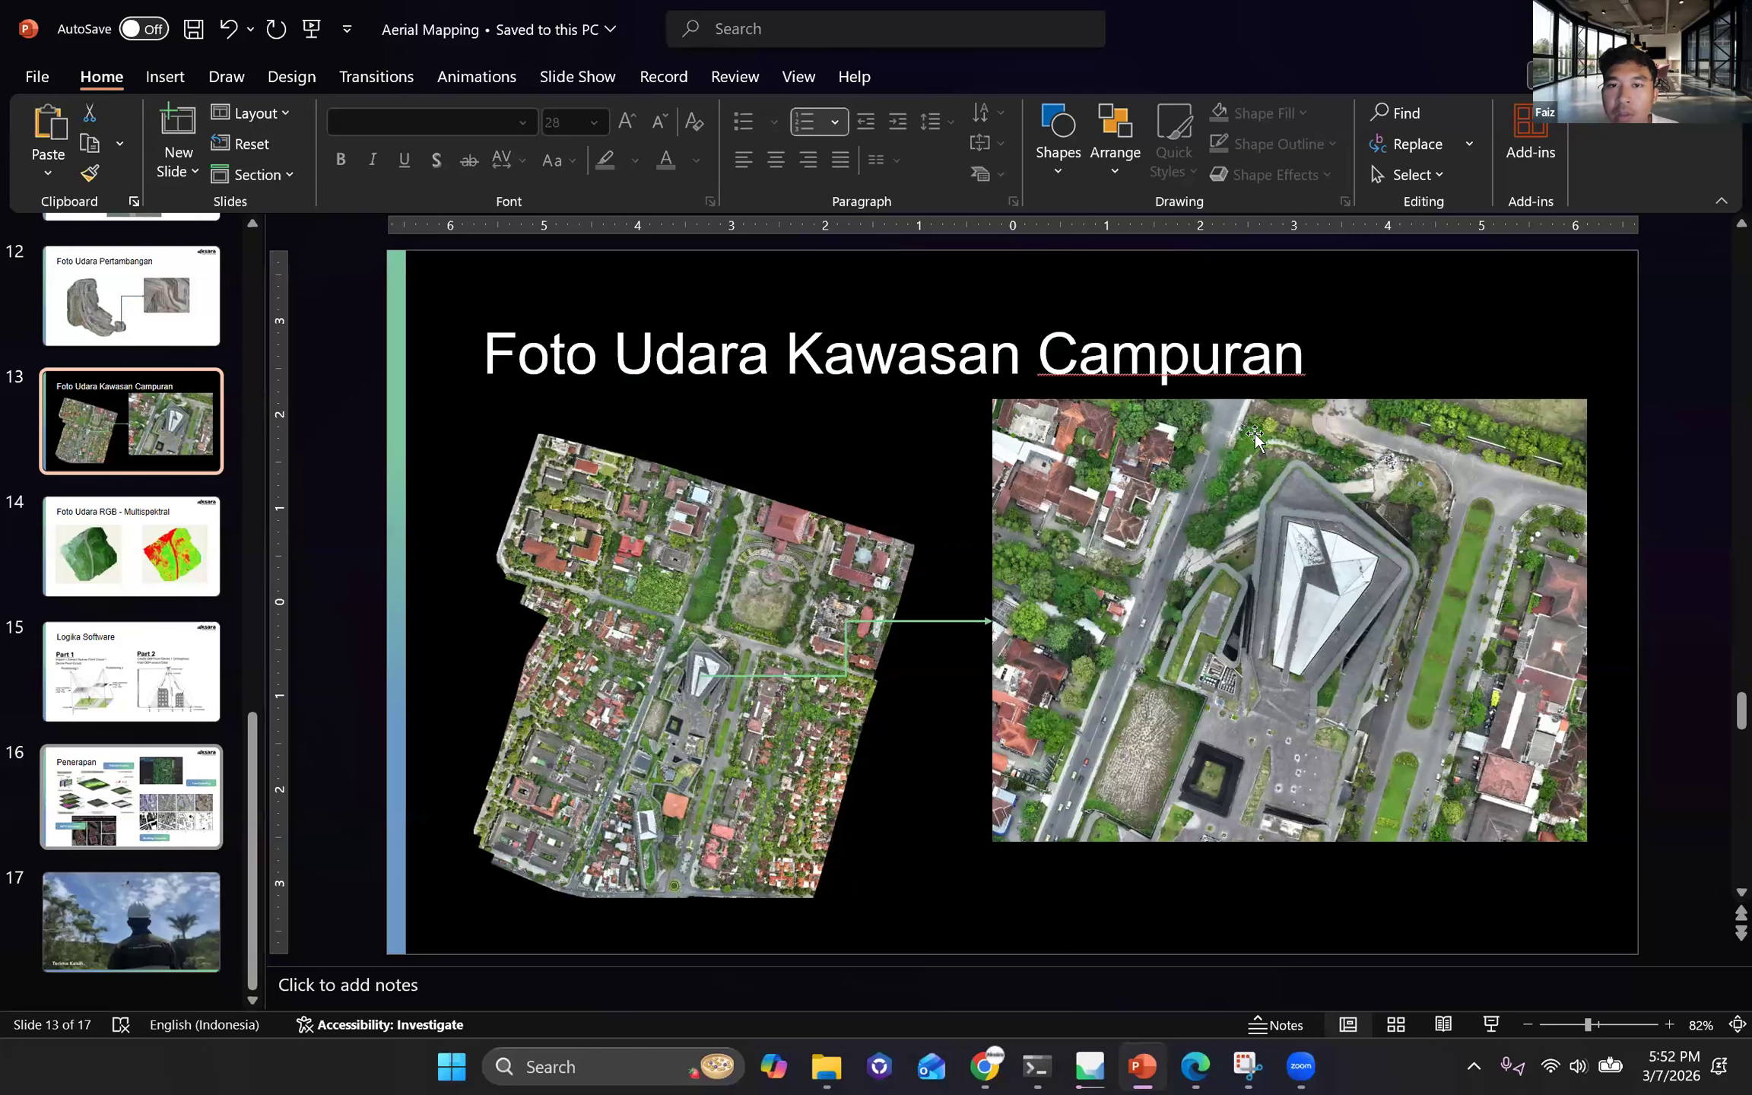
{"action": "scroll", "coordinate": [1057, 531], "scroll_direction": "down", "scroll_amount": 3}
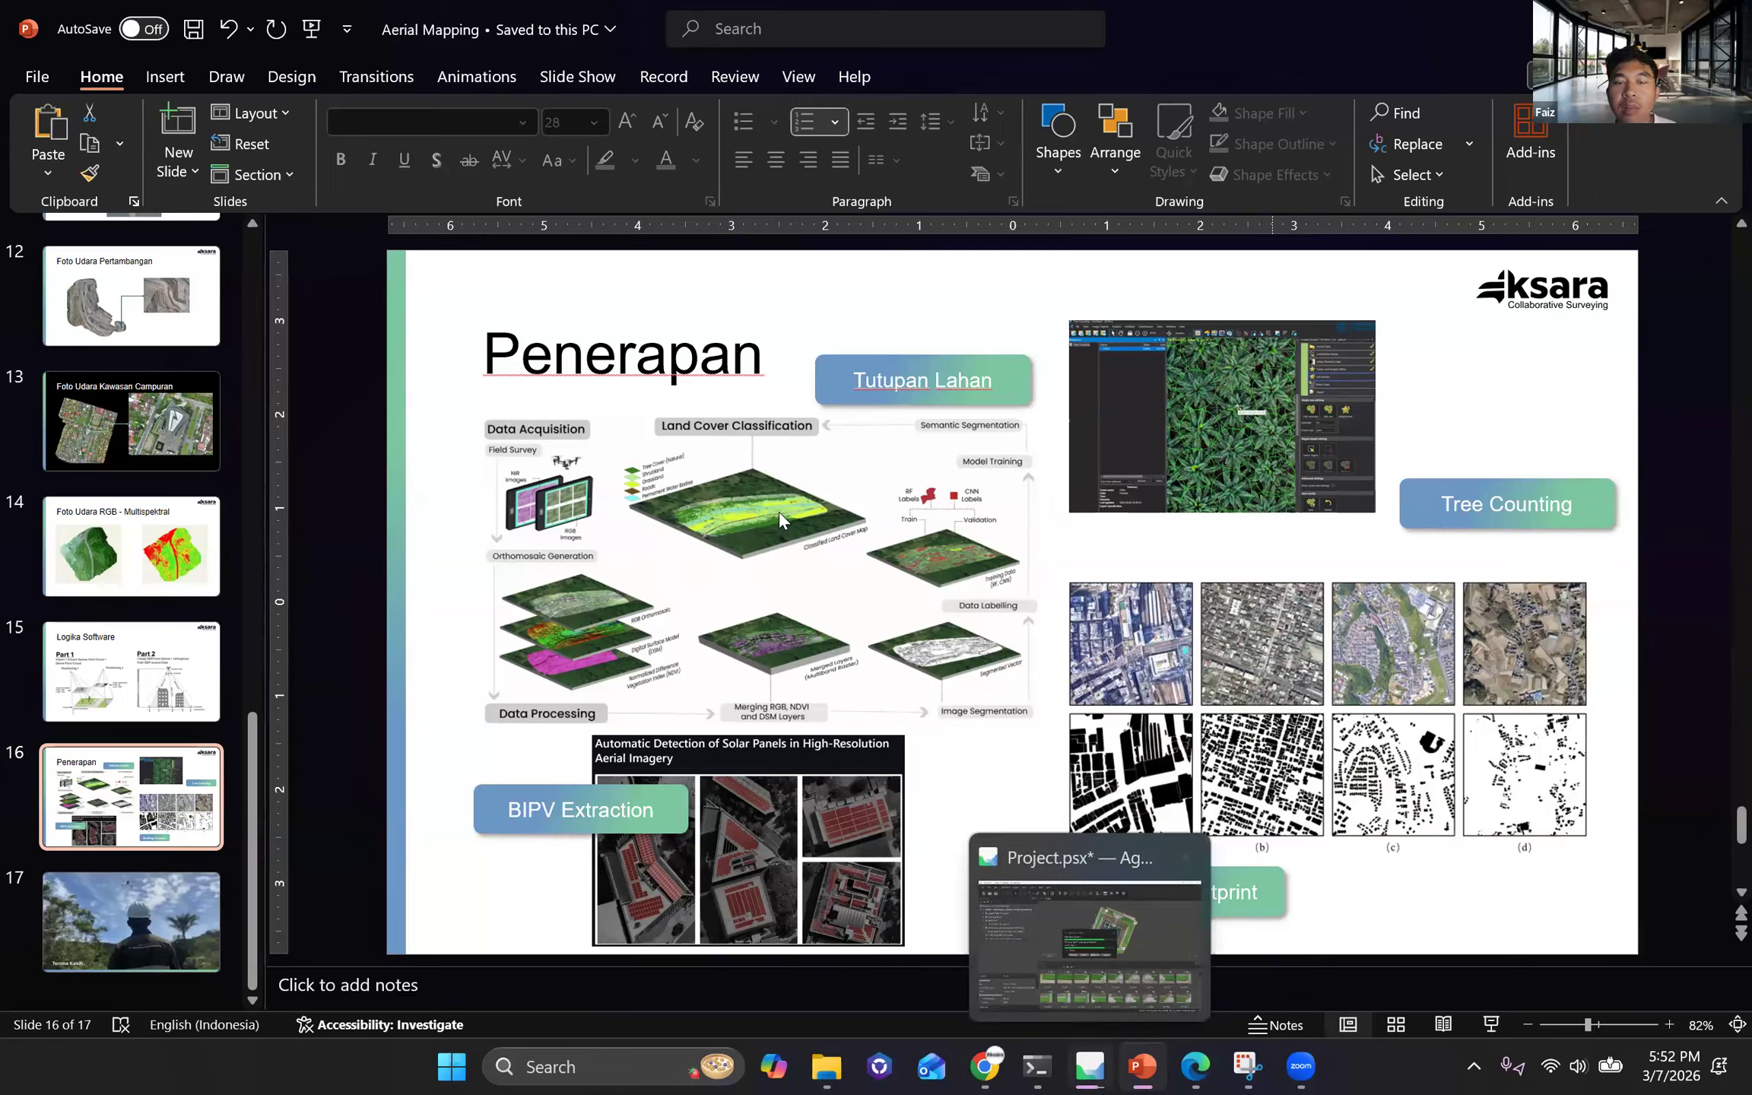
{"action": "key", "text": "alt+Tab"}
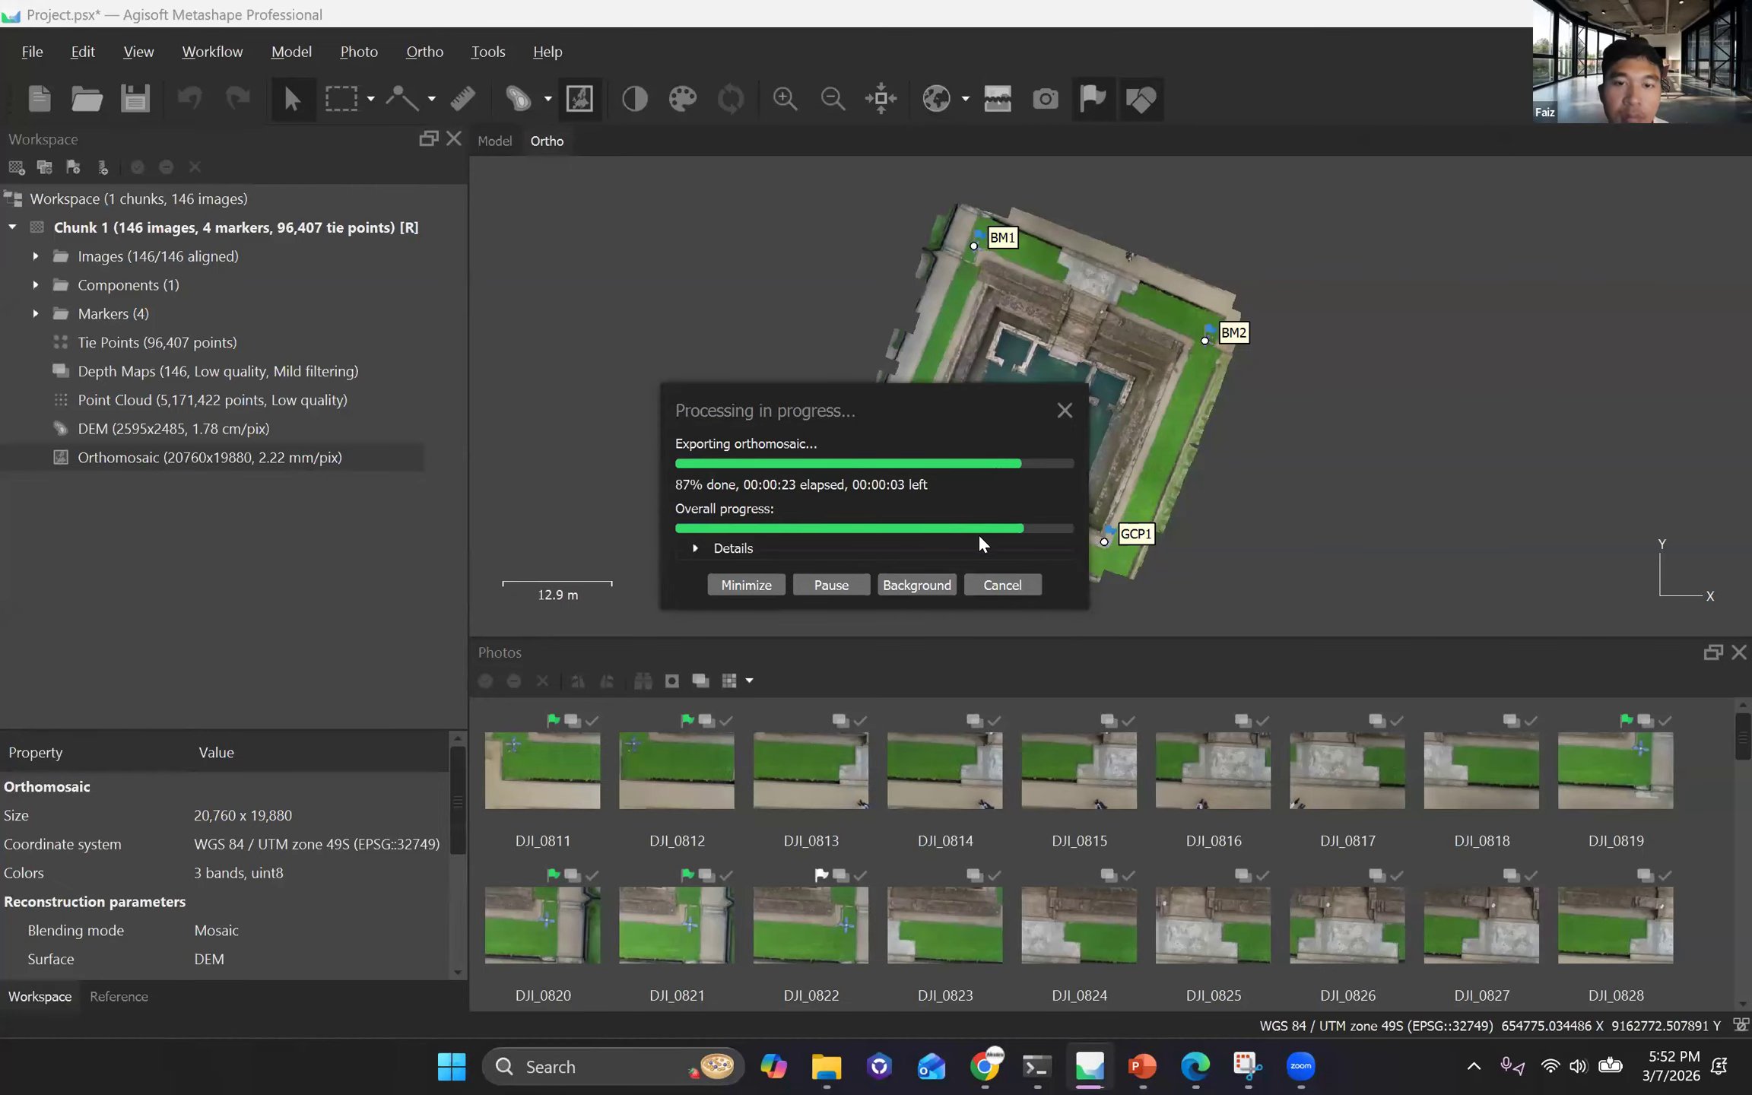
Show the reference data with the easting, northing and altitude of the cameras and markers.
{"action": "scroll", "coordinate": [905, 537], "scroll_direction": "down", "scroll_amount": 2}
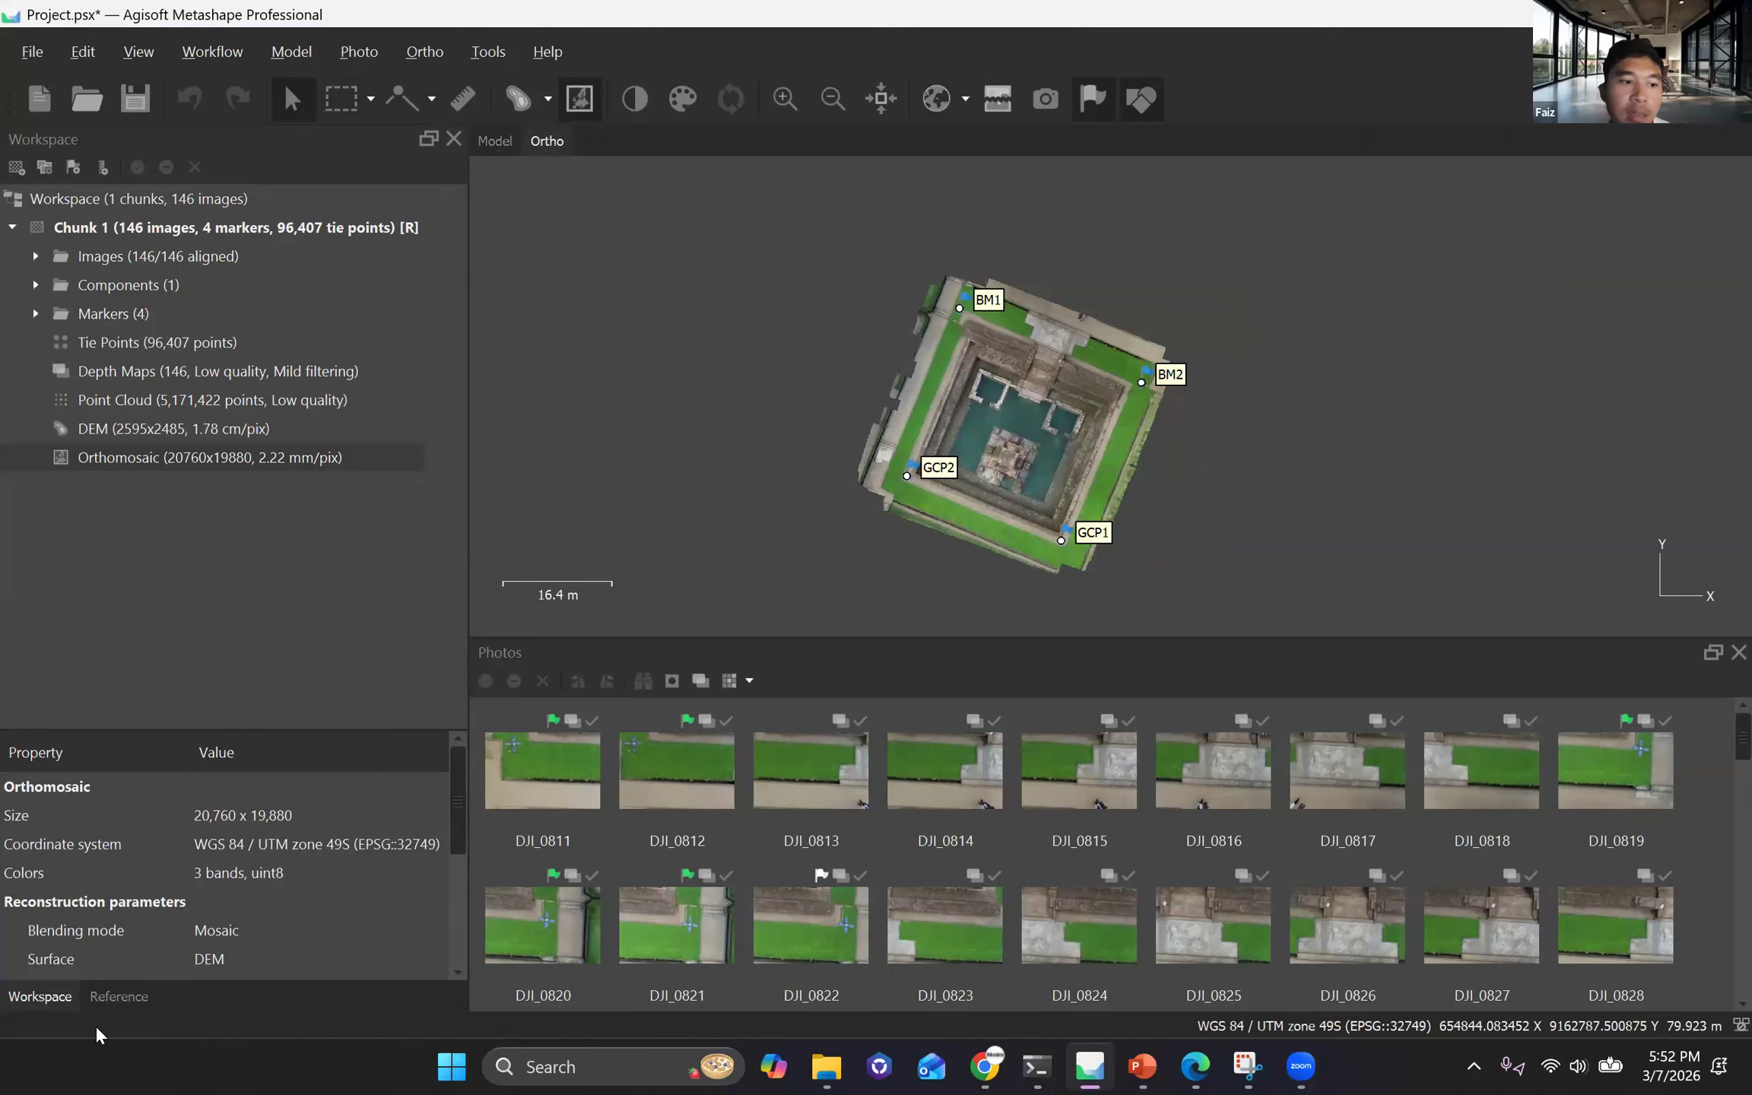
{"action": "scroll", "coordinate": [1026, 495], "scroll_direction": "down", "scroll_amount": 3}
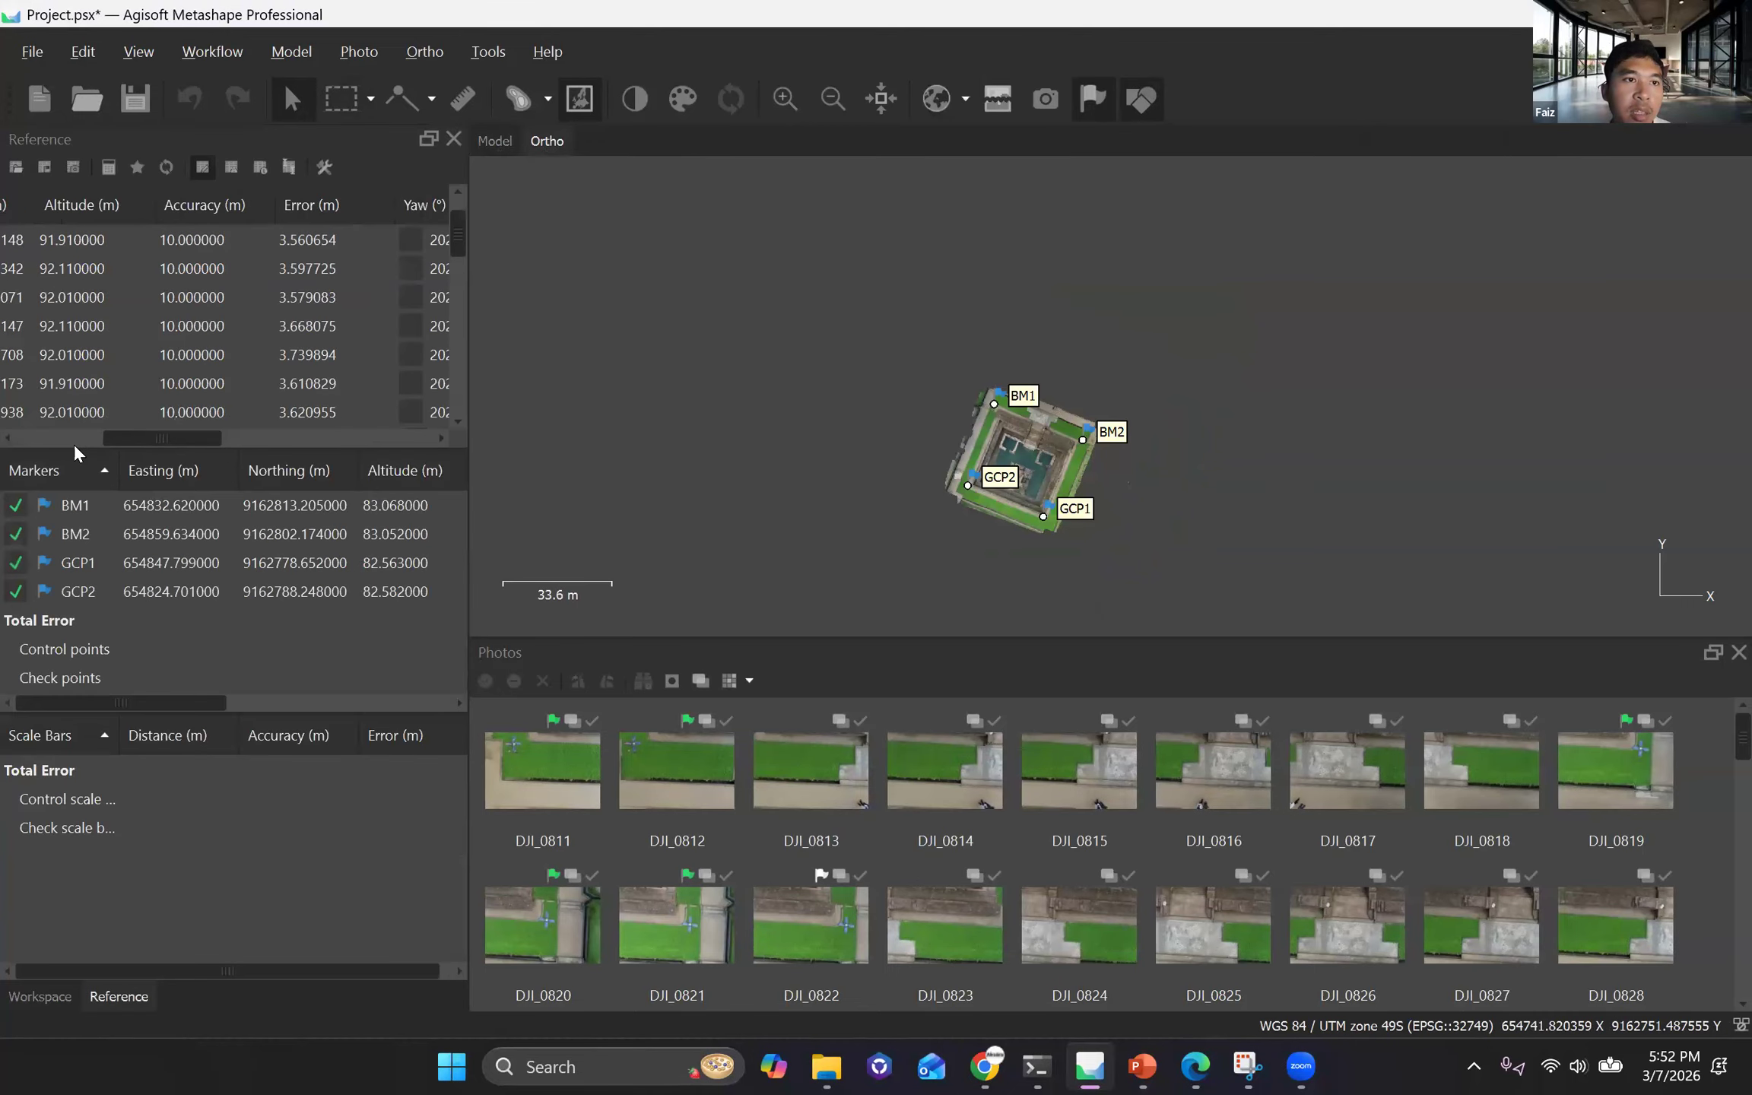
{"action": "left_click", "coordinate": [70, 439]}
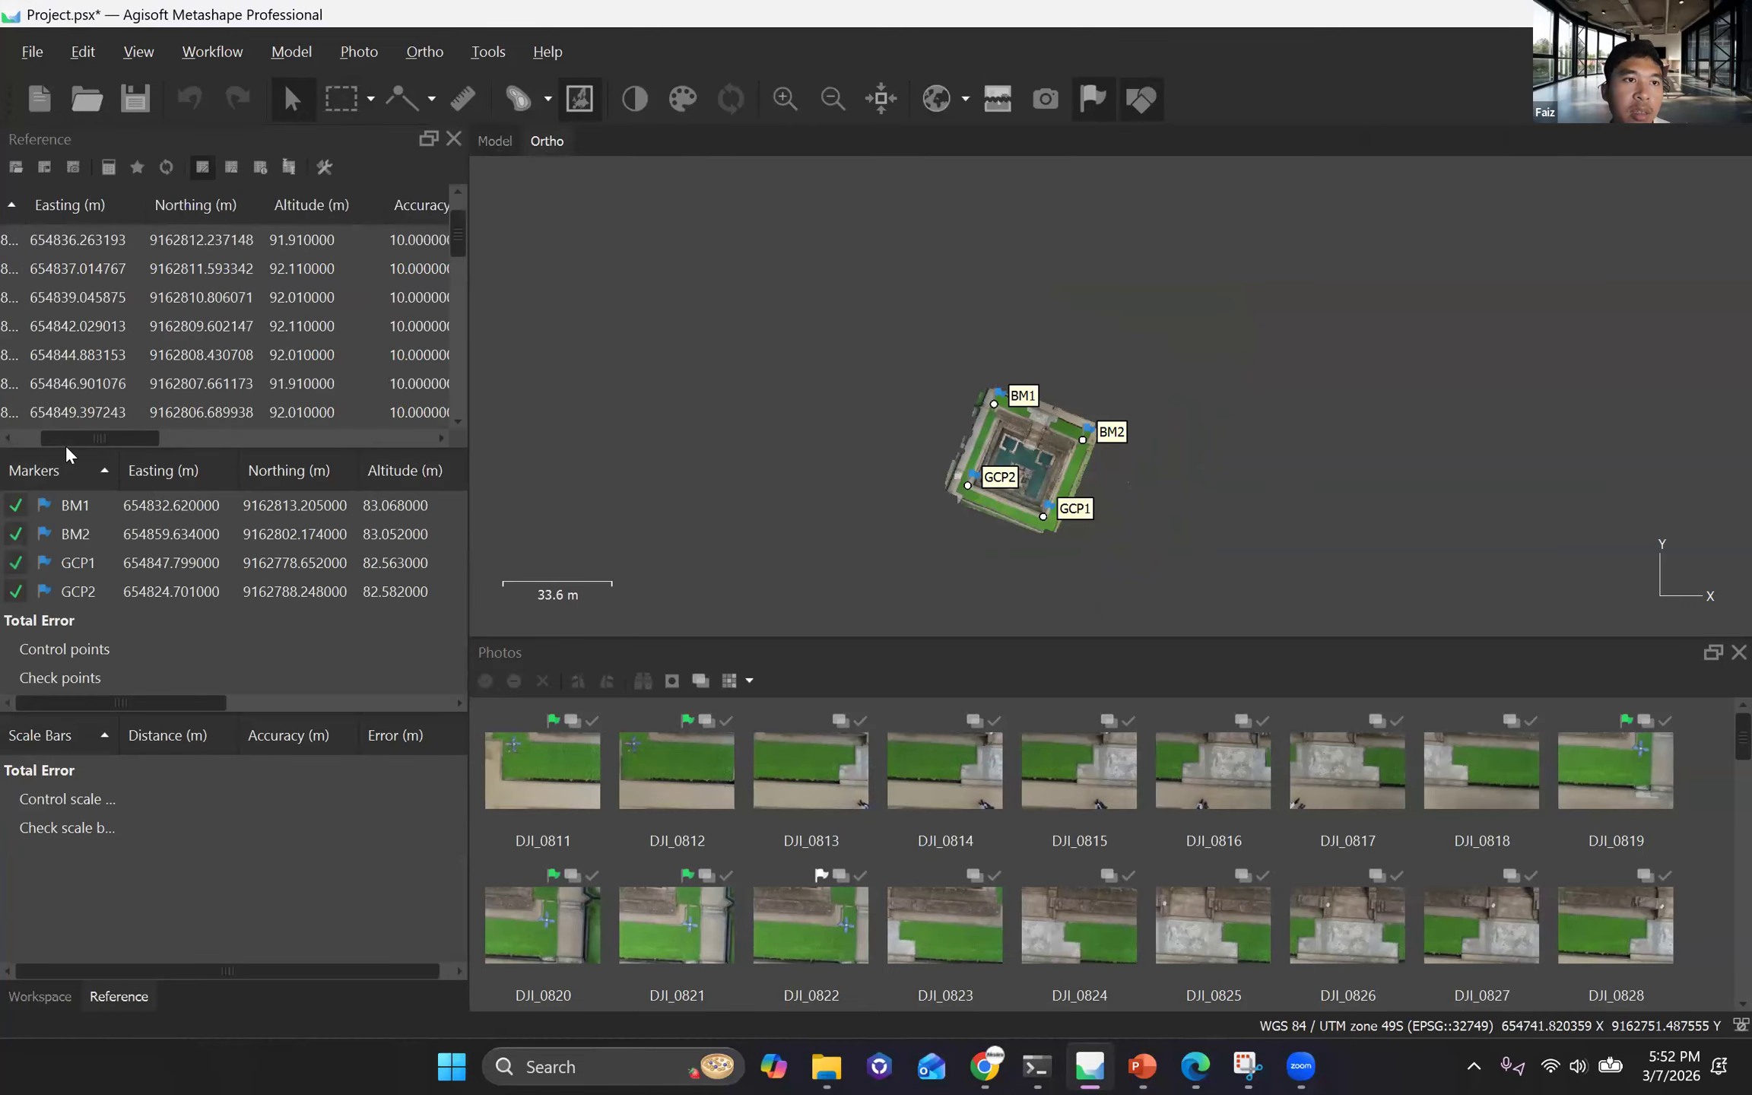
{"action": "left_click_drag", "start_coordinate": [99, 439], "coordinate": [80, 440]}
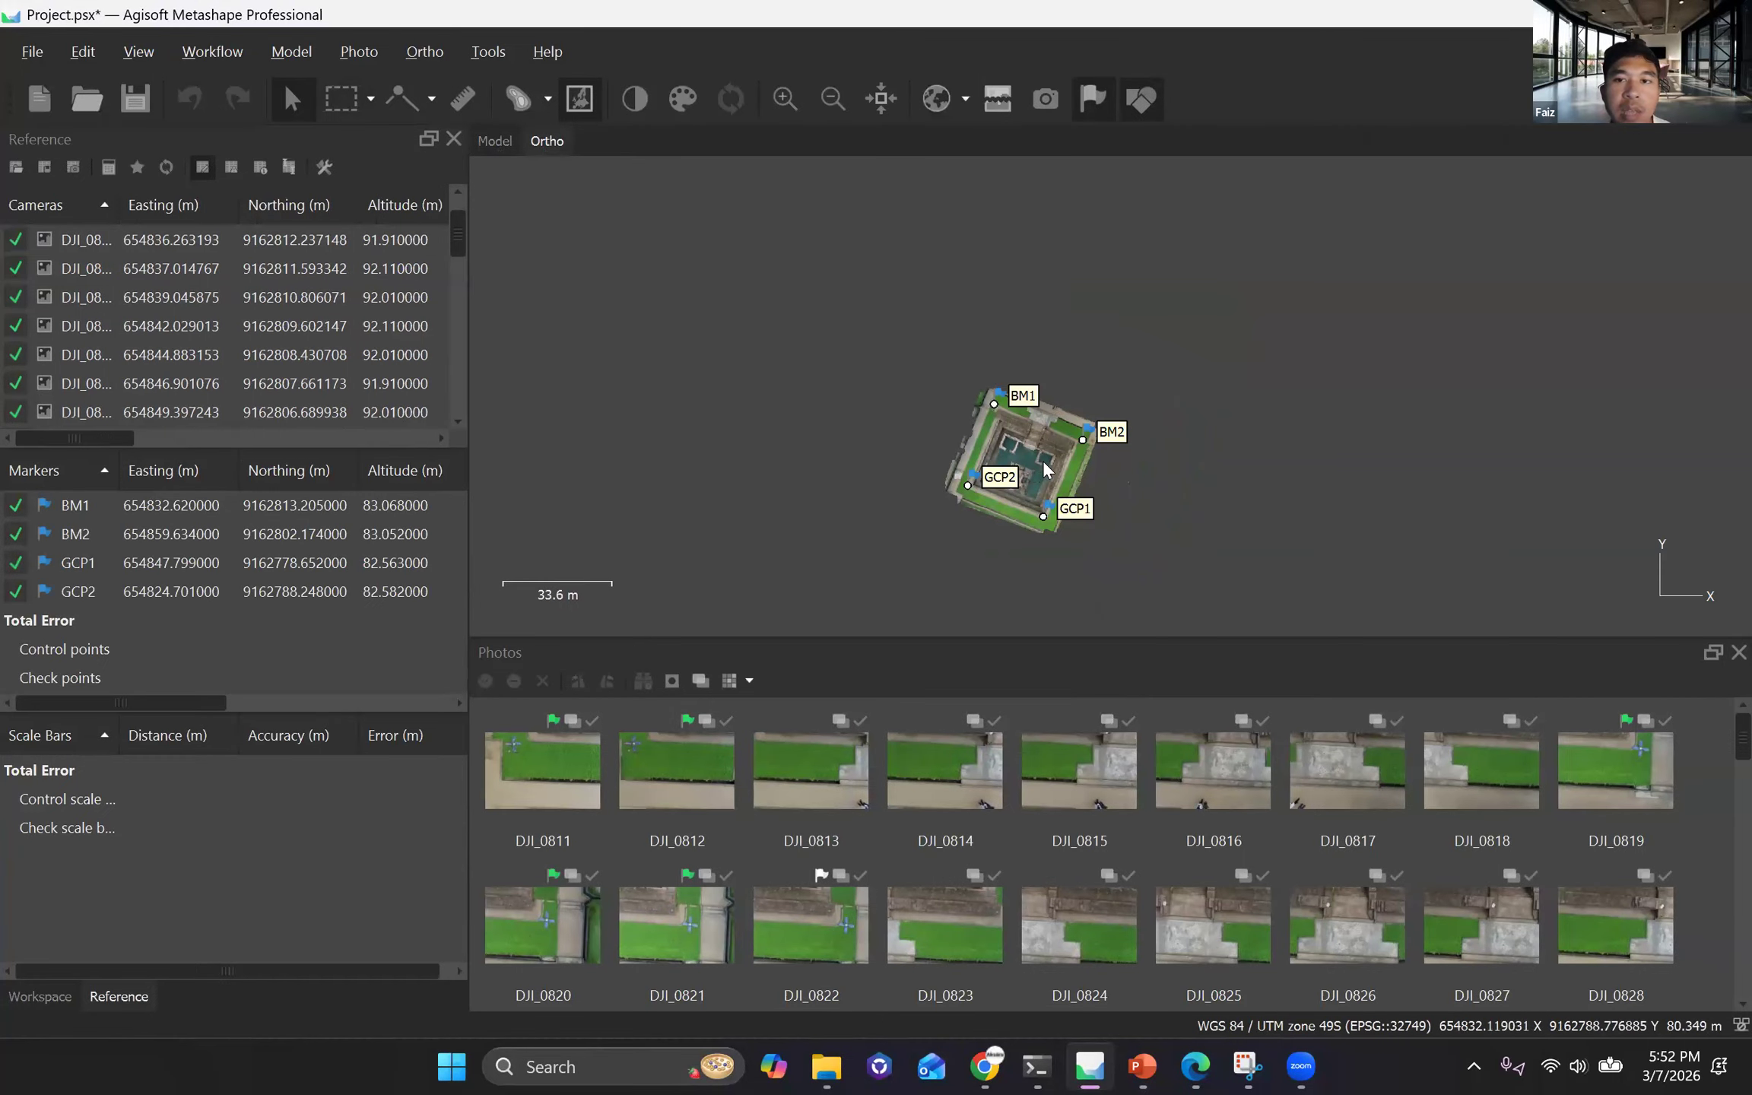
Examine the positions of markers BM1, BM2, GCP1 and GCP2 around the pool on the orthomosaic.
{"action": "scroll", "coordinate": [1062, 465], "scroll_direction": "up", "scroll_amount": 3}
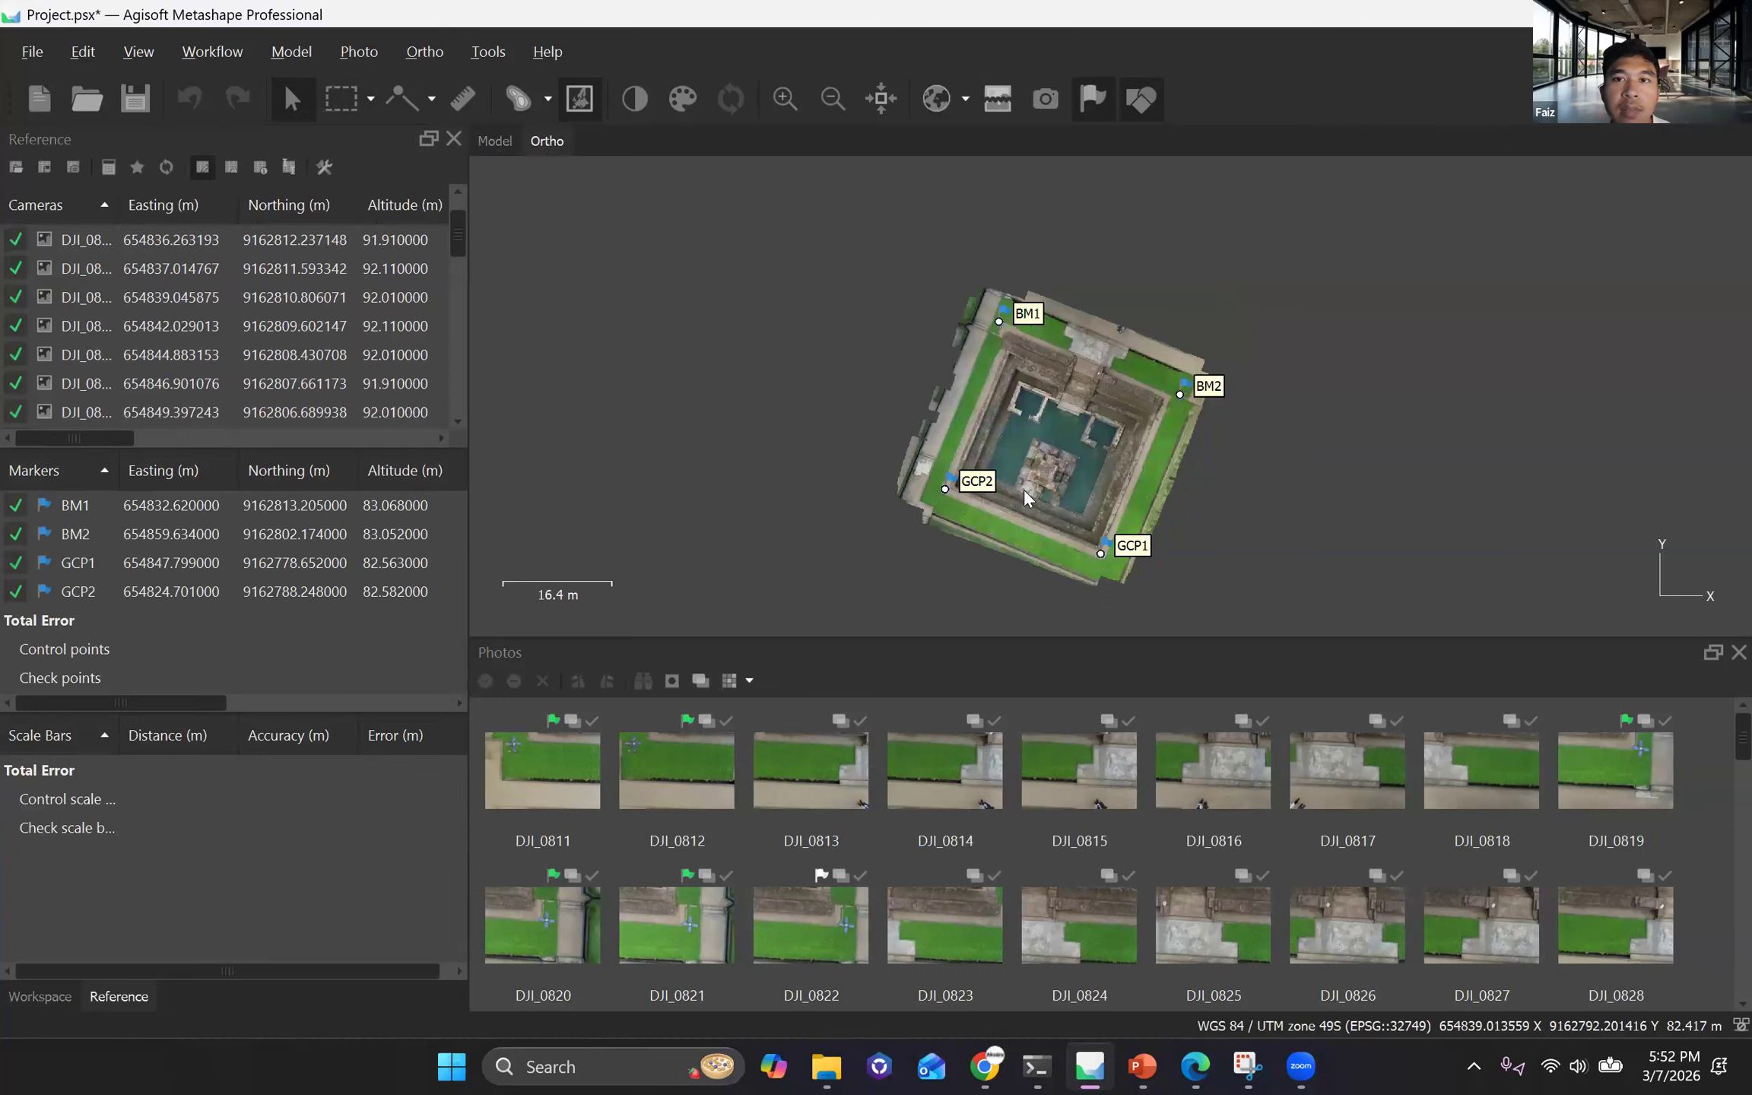
{"action": "scroll", "coordinate": [1010, 493], "scroll_direction": "up", "scroll_amount": 3}
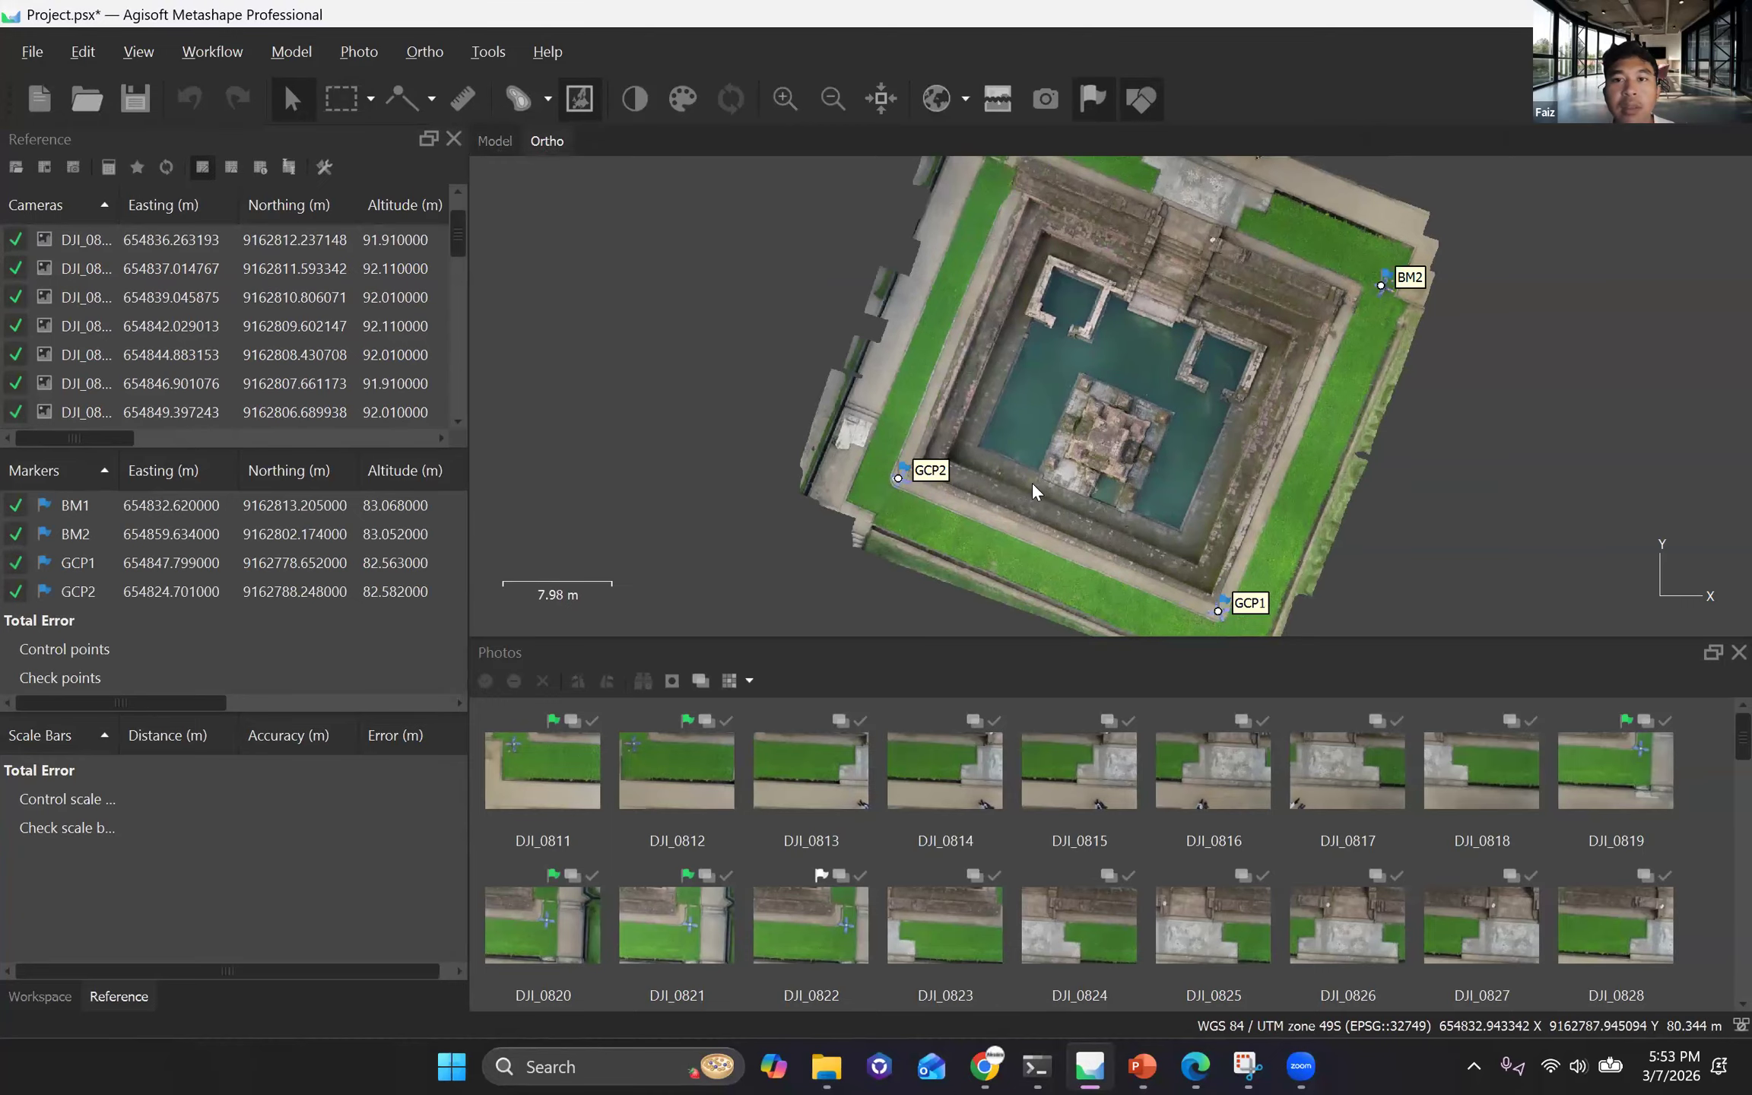
{"action": "scroll", "coordinate": [1032, 486], "scroll_direction": "down", "scroll_amount": 3}
{"action": "scroll", "coordinate": [1179, 517], "scroll_direction": "up", "scroll_amount": 2}
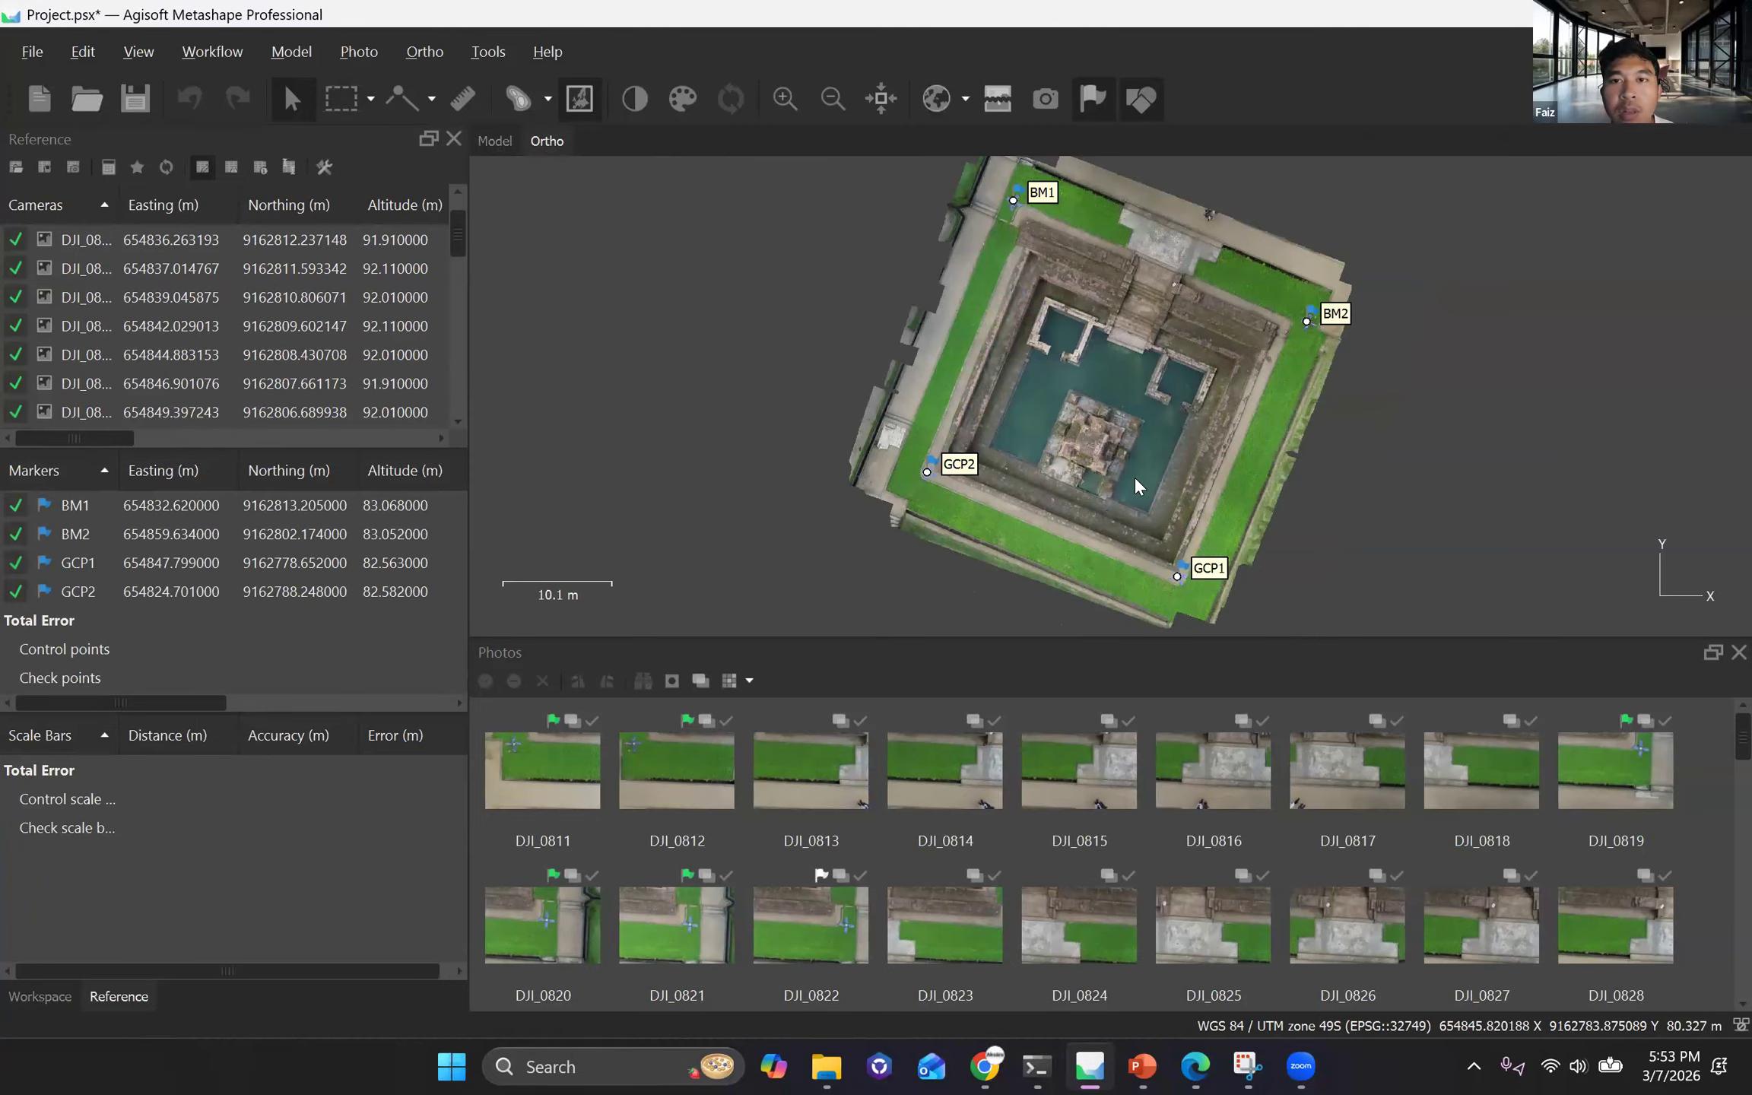
{"action": "left_click_drag", "start_coordinate": [1134, 477], "coordinate": [1154, 514]}
{"action": "scroll", "coordinate": [1140, 524], "scroll_direction": "up", "scroll_amount": 2}
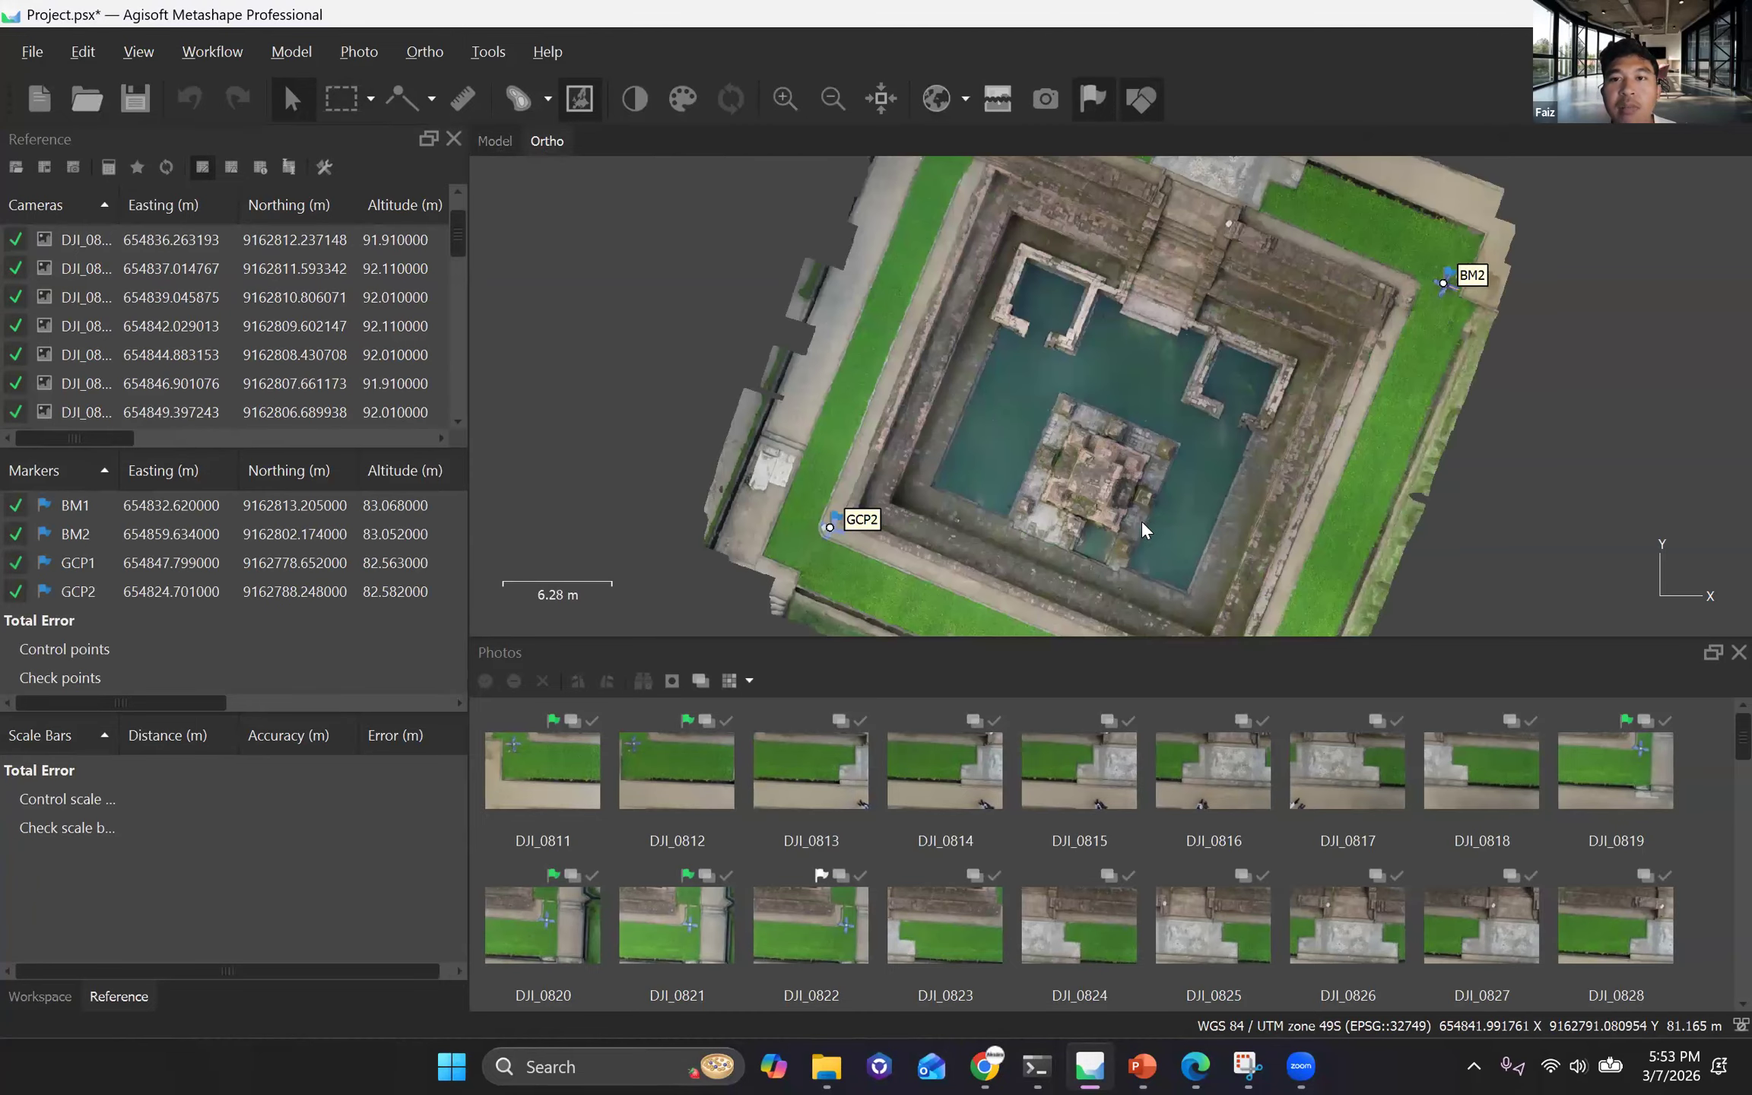
{"action": "scroll", "coordinate": [1151, 524], "scroll_direction": "down", "scroll_amount": 3}
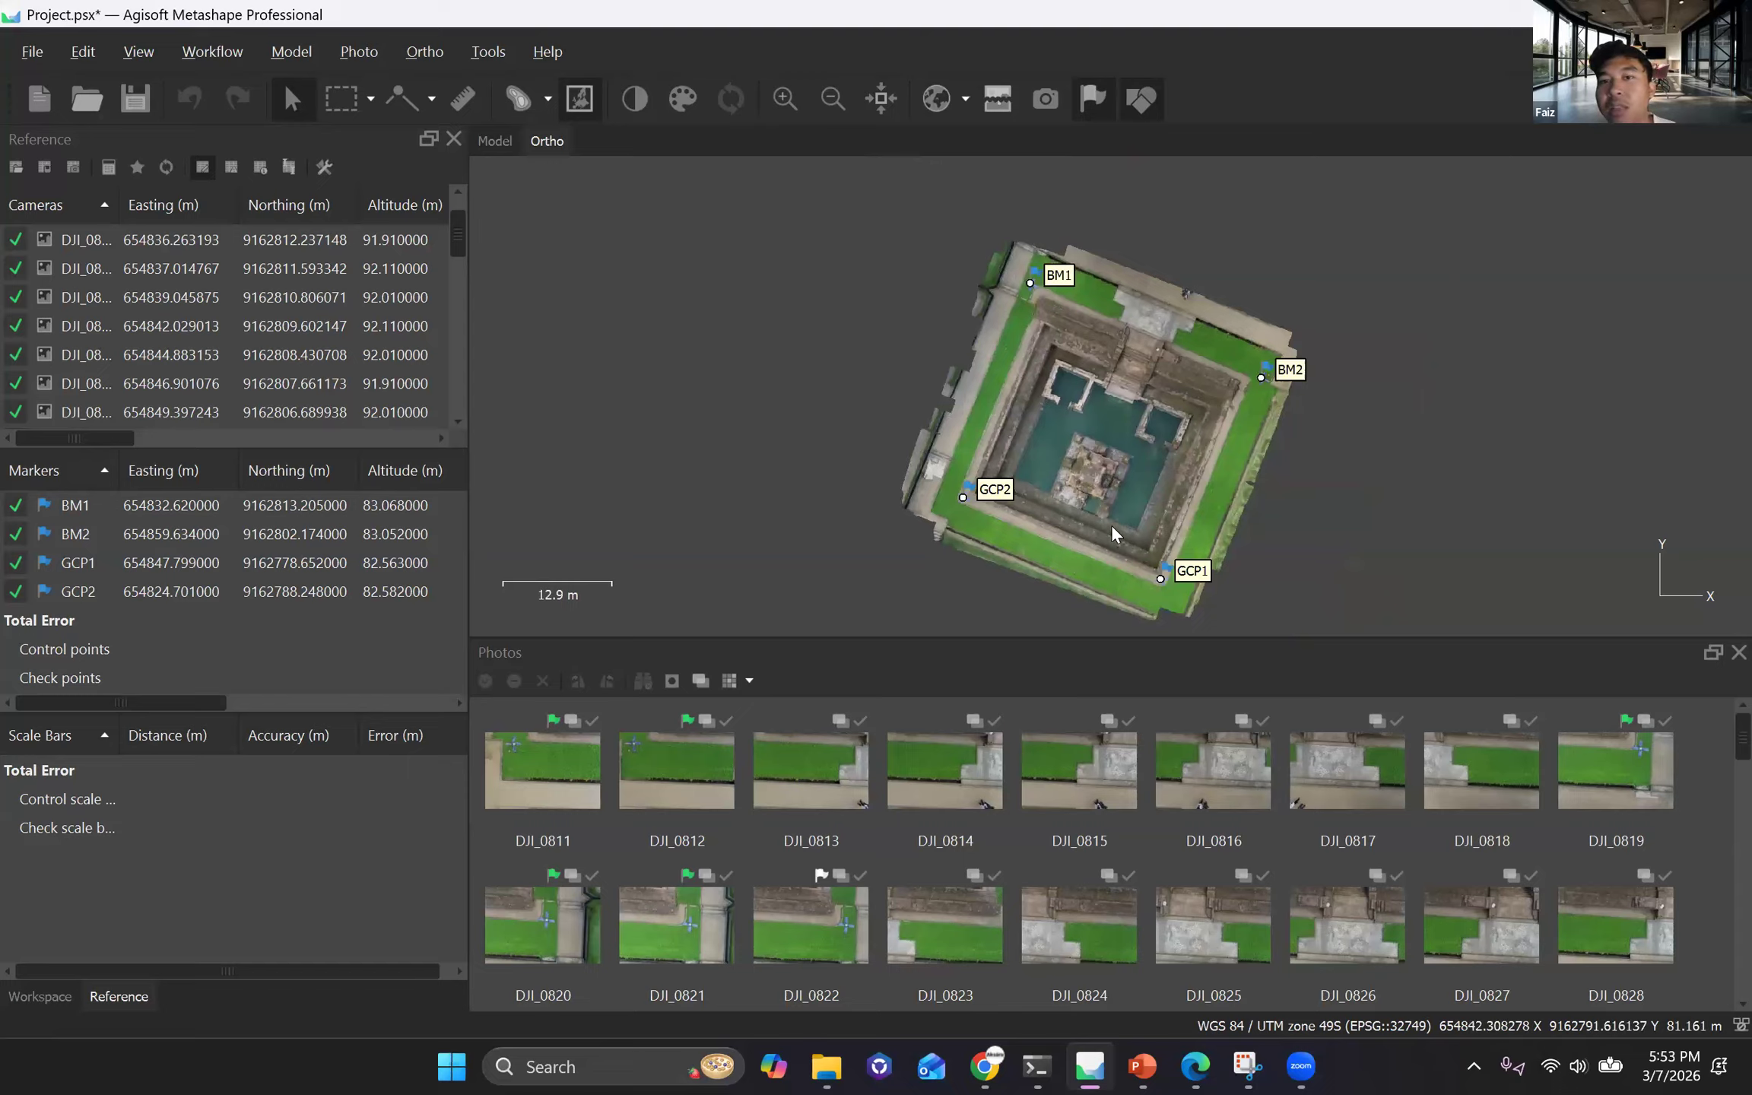
{"action": "left_click_drag", "start_coordinate": [1112, 524], "coordinate": [1112, 510]}
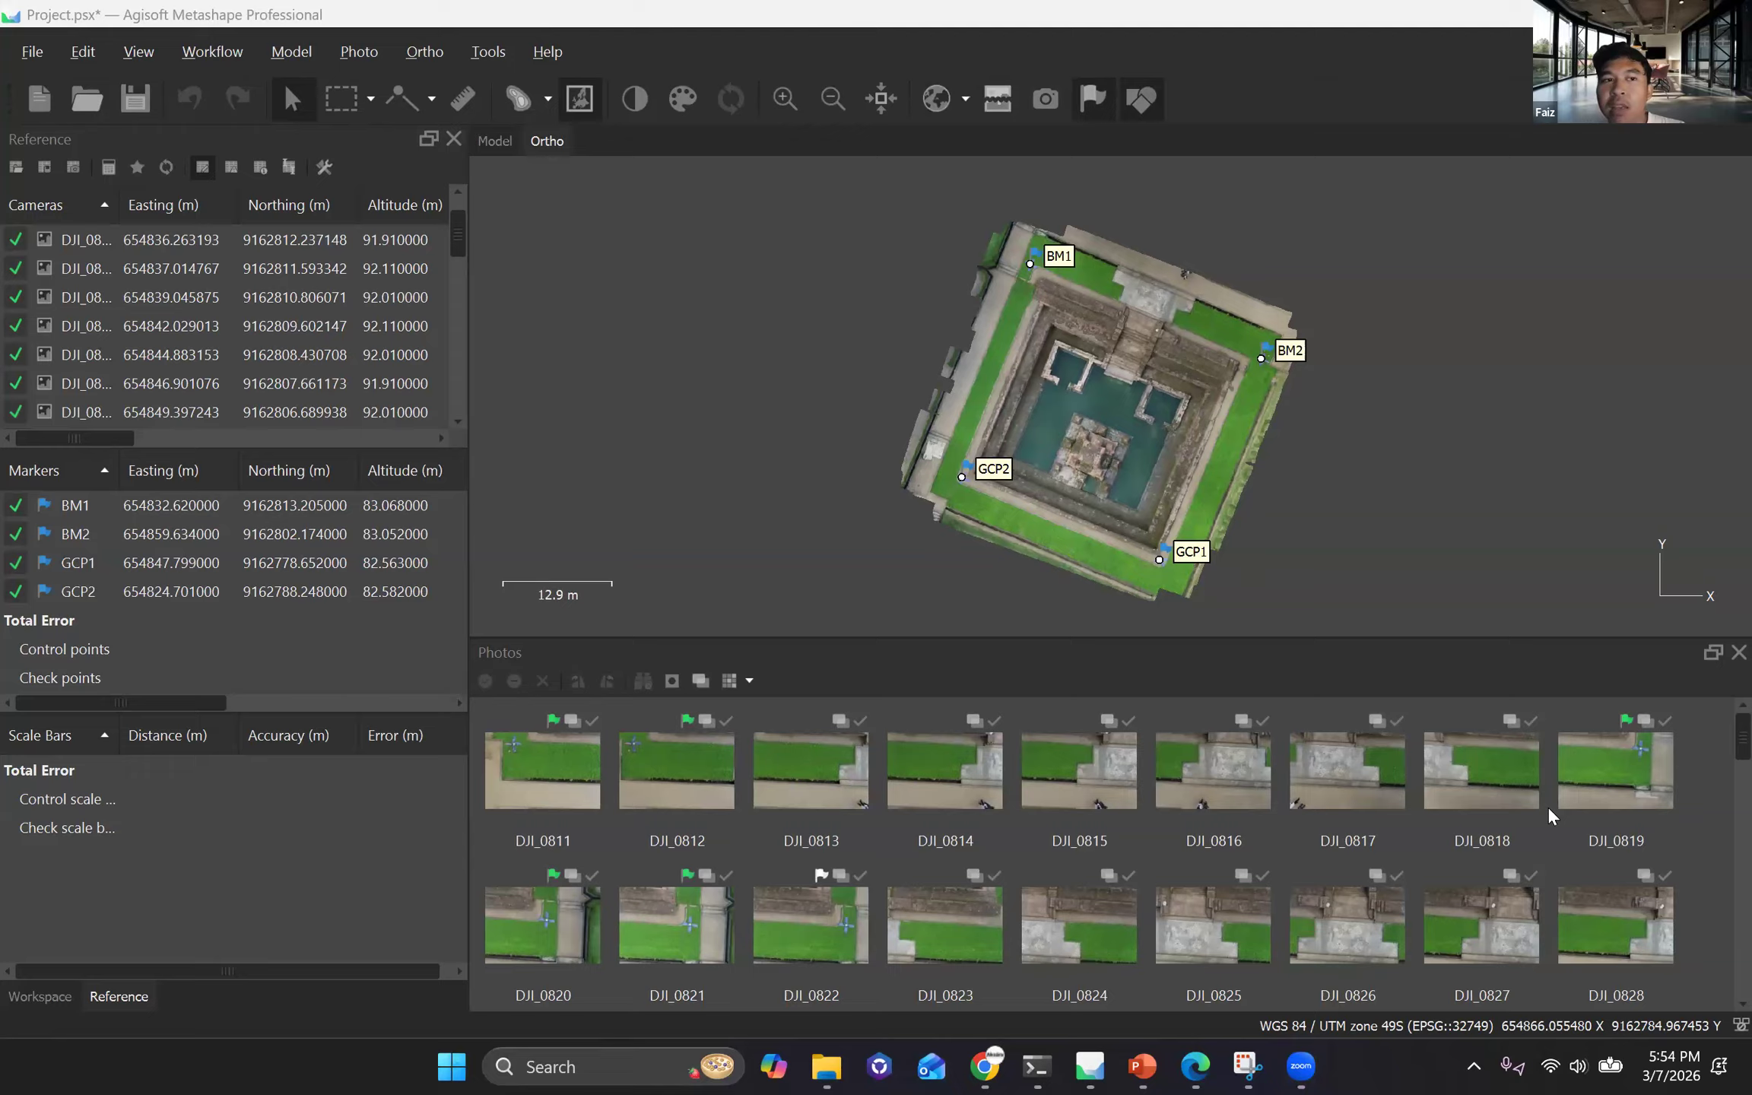
Review the markers' accuracy, error in metres, projections and pixel error in the reference table, including the control points total.
{"action": "left_click", "coordinate": [196, 52]}
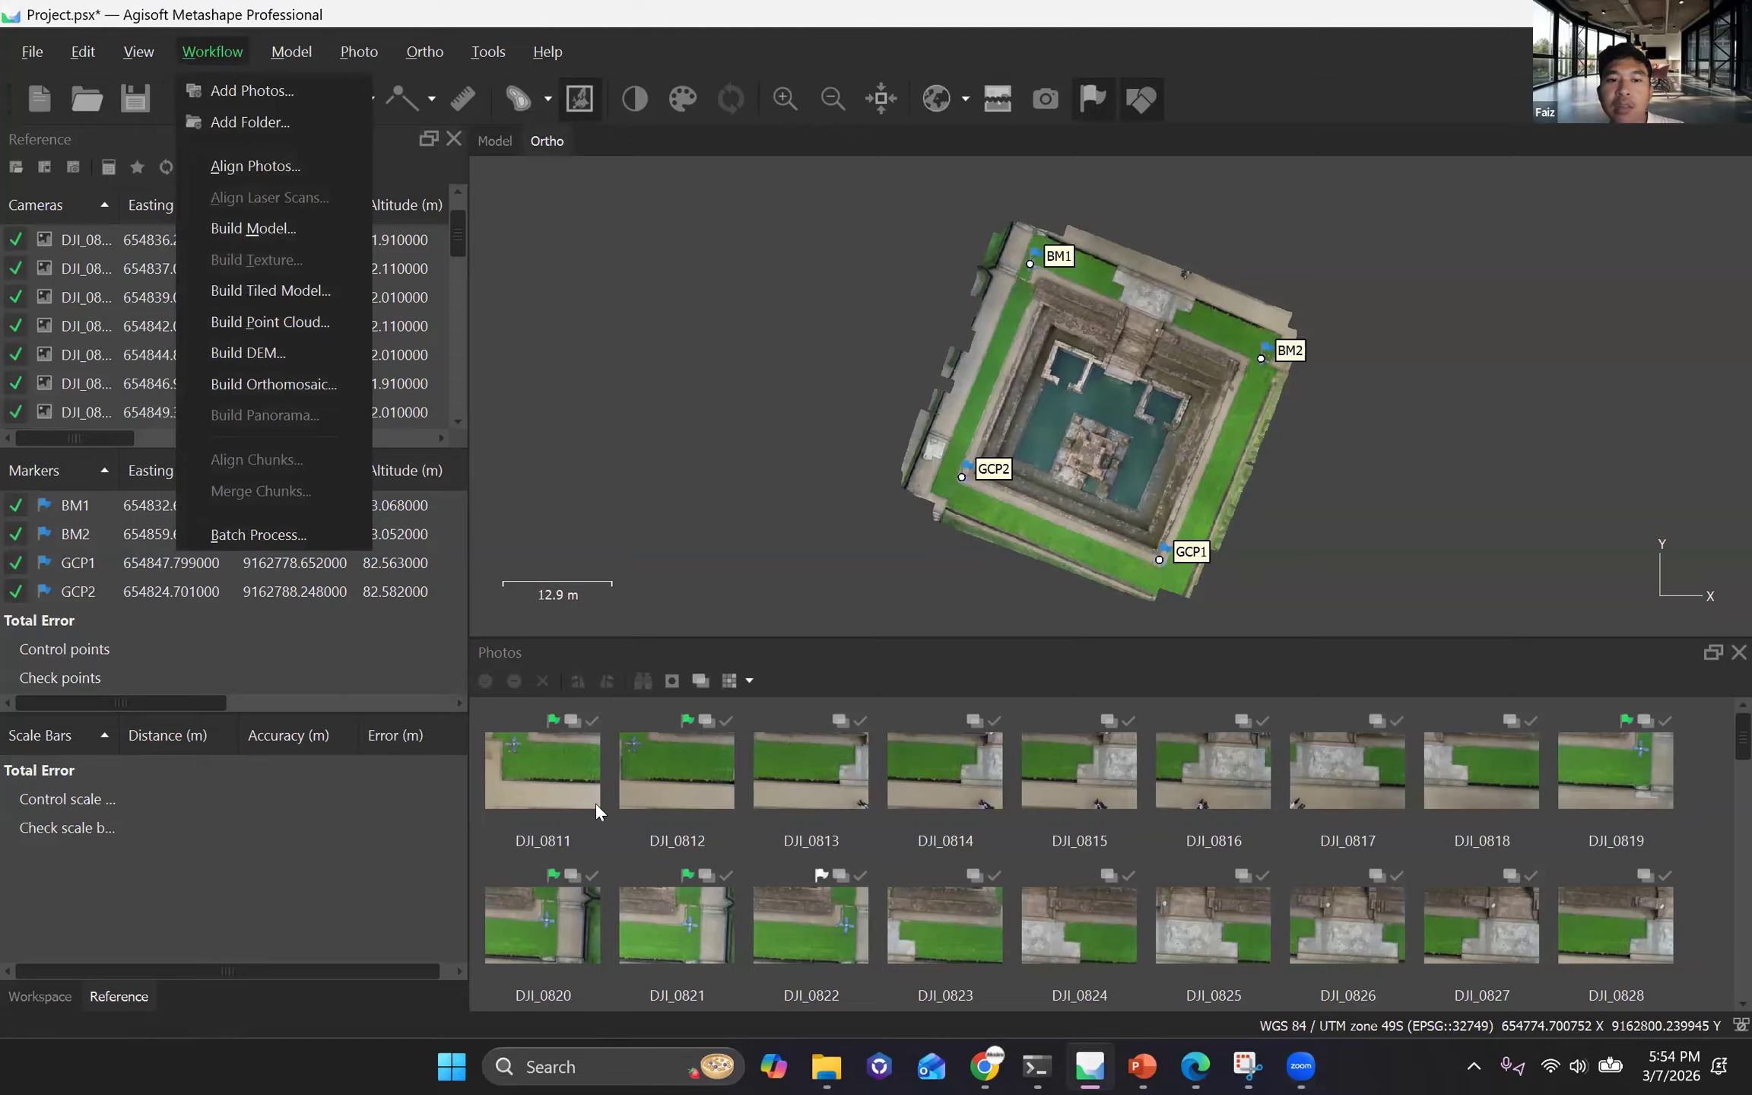
{"action": "left_click", "coordinate": [166, 694]}
{"action": "scroll", "coordinate": [313, 571], "scroll_direction": "right", "scroll_amount": 5}
{"action": "mouse_move", "coordinate": [275, 706]}
{"action": "left_mouse_down"}
{"action": "mouse_move", "coordinate": [131, 695]}
{"action": "mouse_move", "coordinate": [378, 729]}
{"action": "left_mouse_up"}
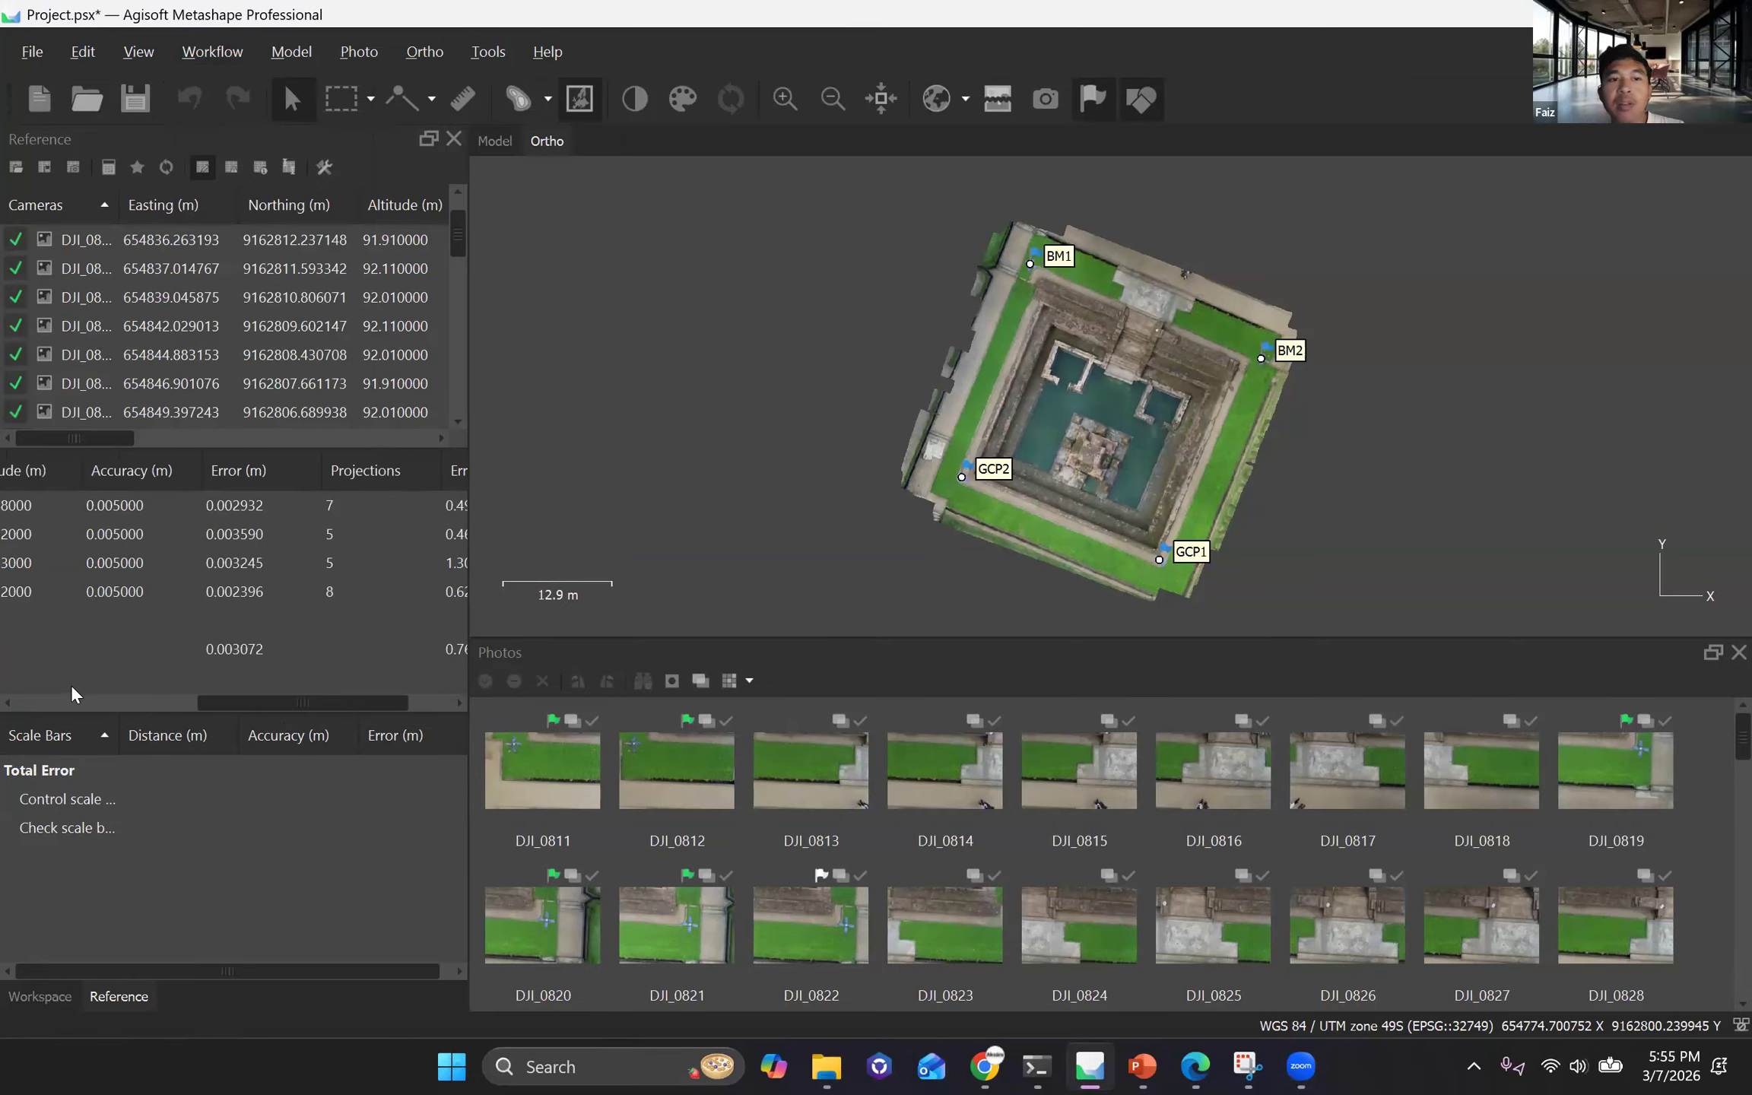
{"action": "scroll", "coordinate": [298, 508], "scroll_direction": "left", "scroll_amount": 5}
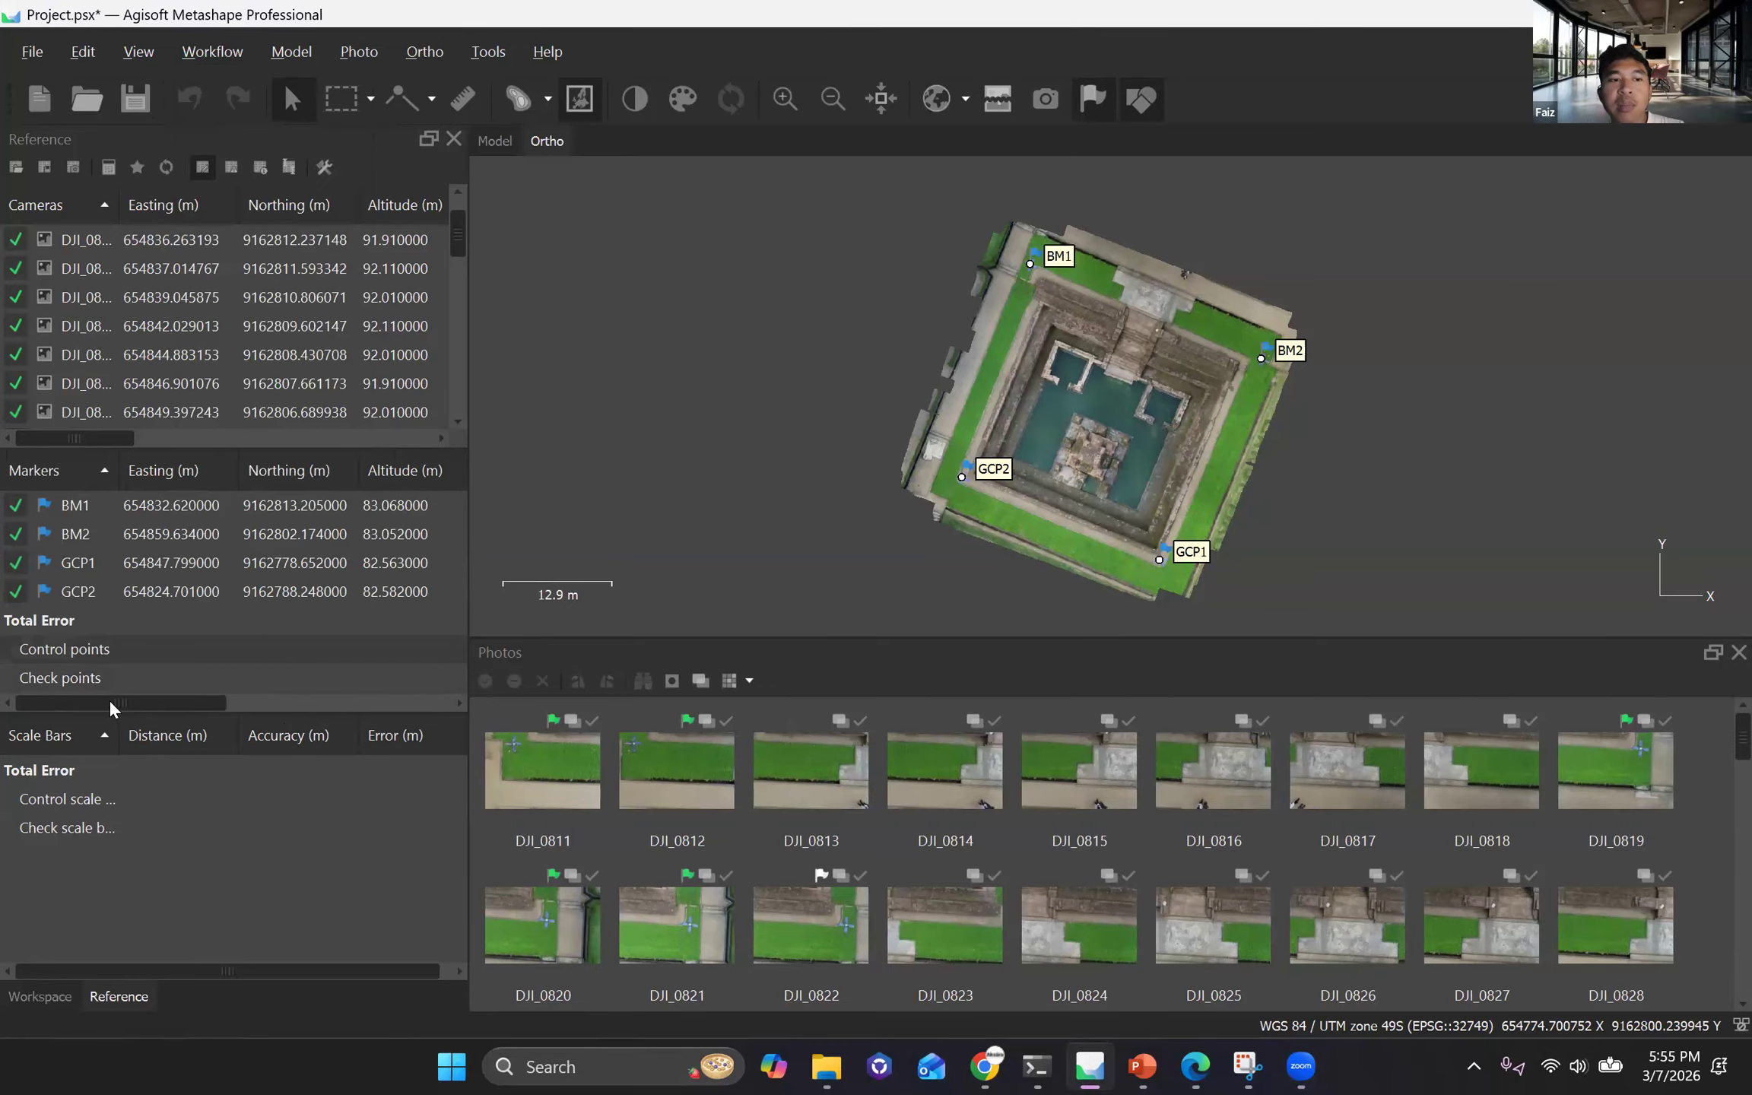
{"action": "scroll", "coordinate": [141, 708], "scroll_direction": "right", "scroll_amount": 5}
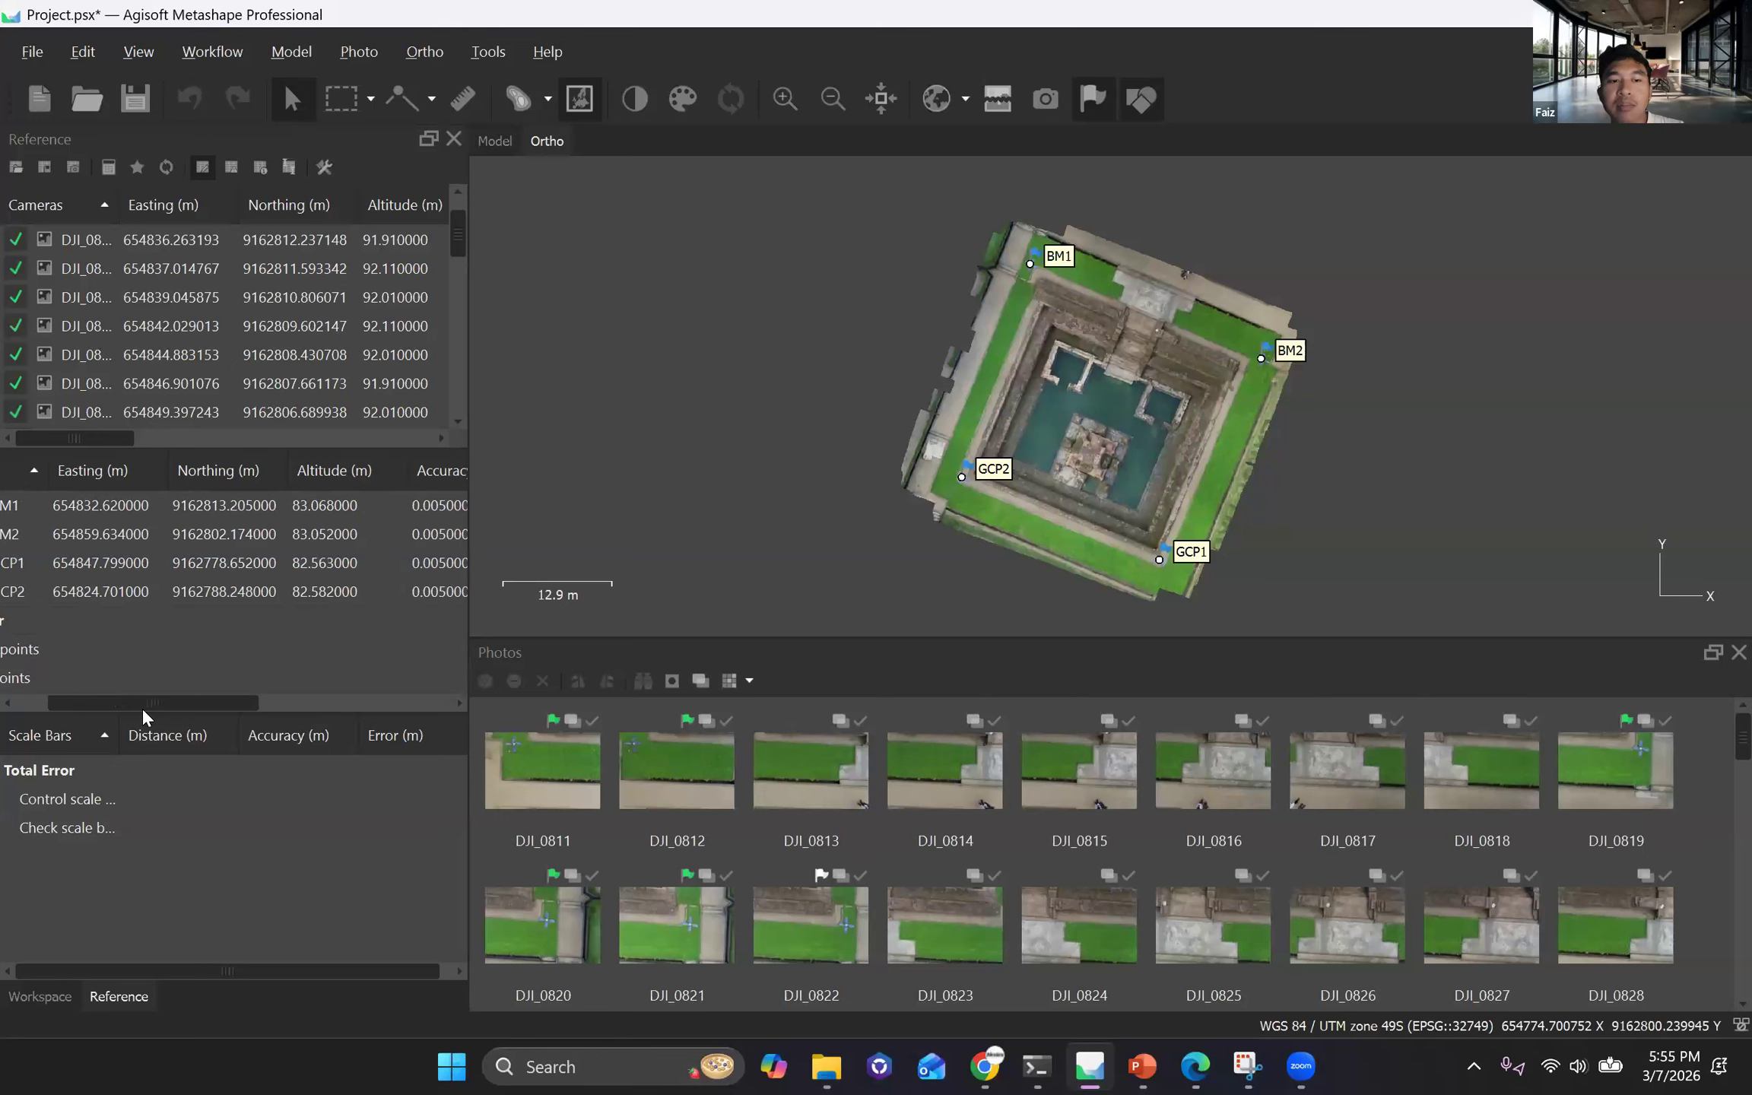
{"action": "scroll", "coordinate": [107, 708], "scroll_direction": "right", "scroll_amount": 2}
{"action": "scroll", "coordinate": [175, 709], "scroll_direction": "left", "scroll_amount": 6}
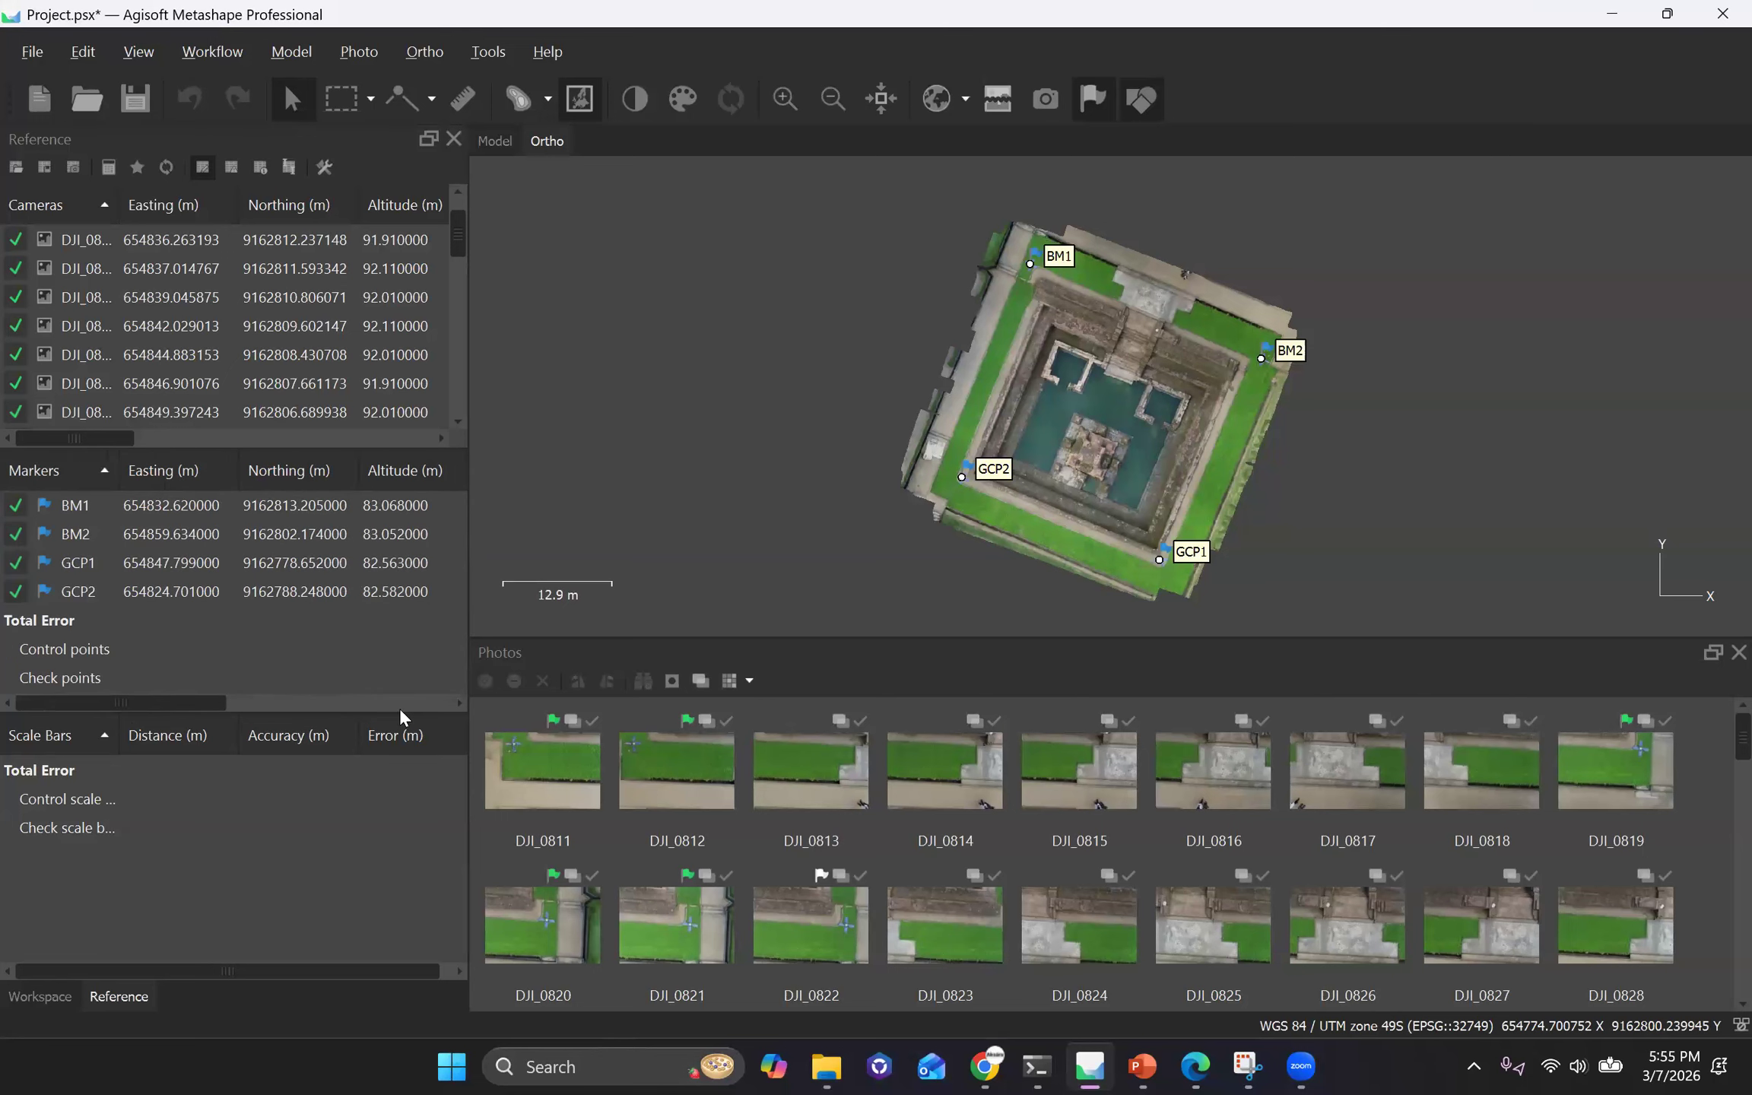
{"action": "scroll", "coordinate": [355, 708], "scroll_direction": "right", "scroll_amount": 7}
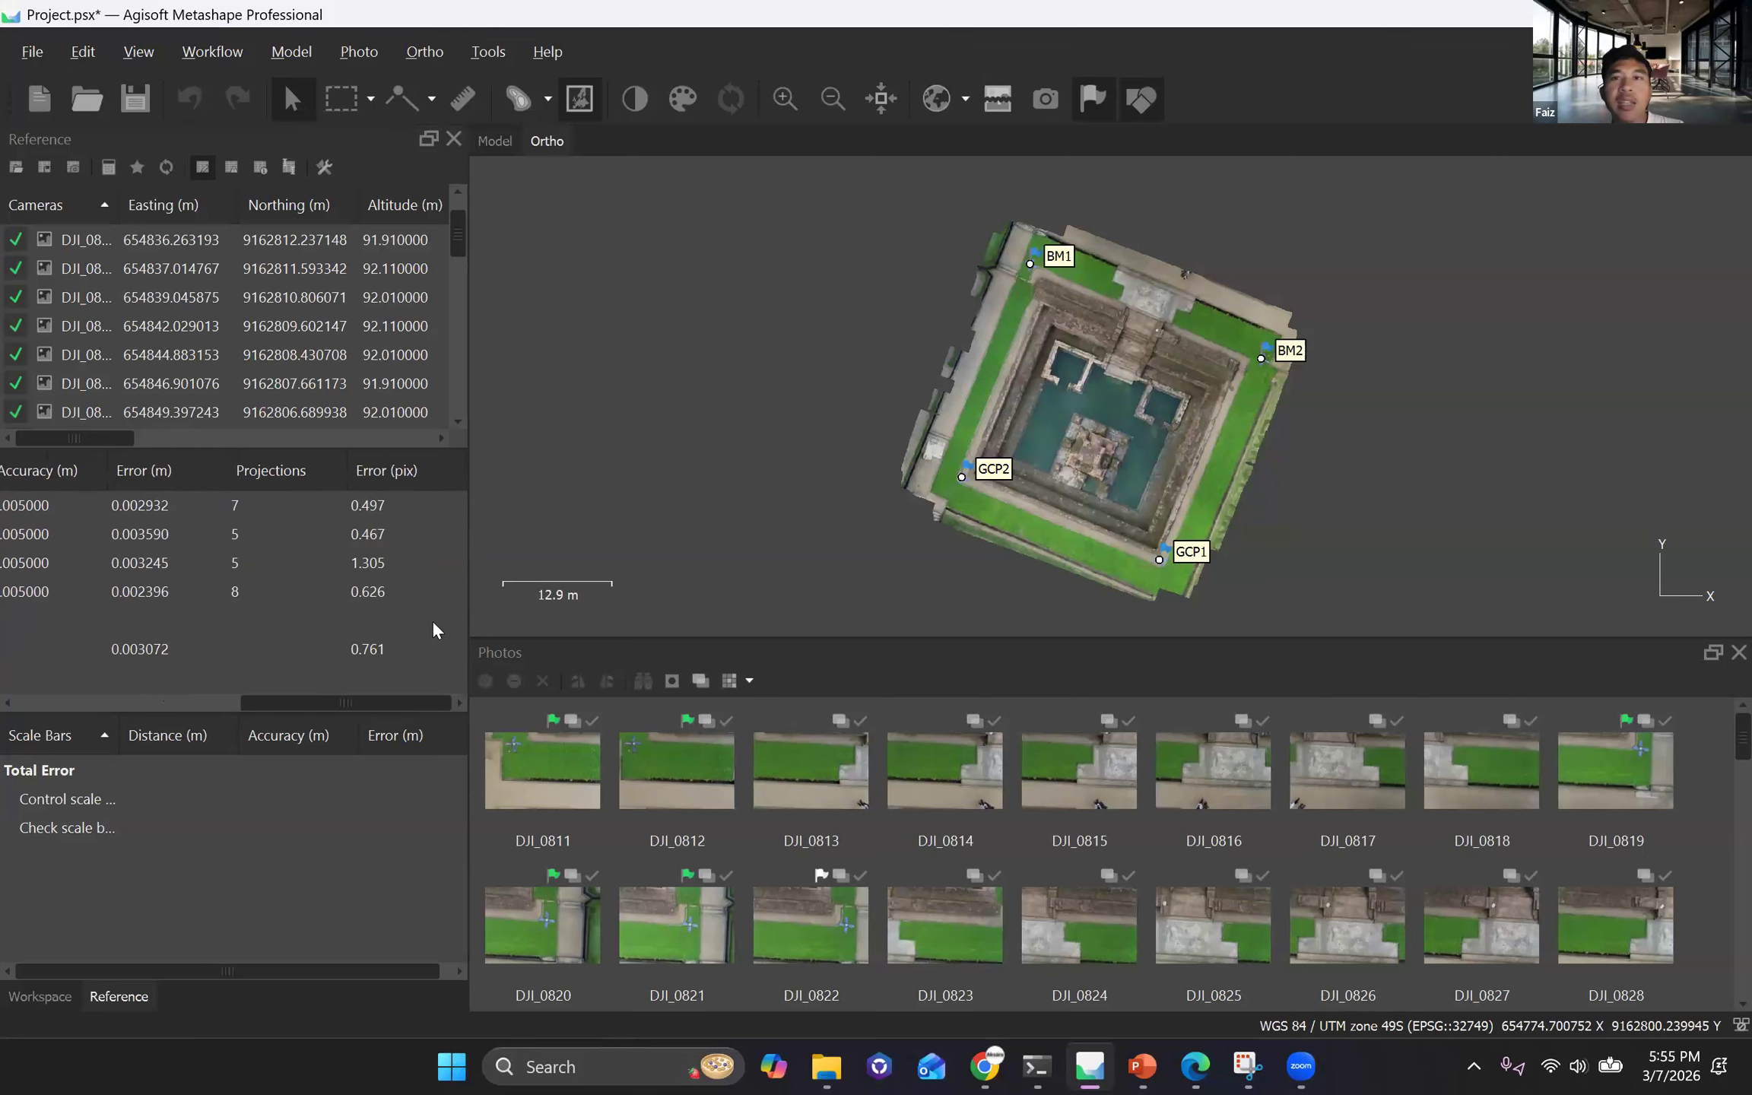
Save the current project and start a new empty project.
{"action": "scroll", "coordinate": [434, 622], "scroll_direction": "left", "scroll_amount": 6}
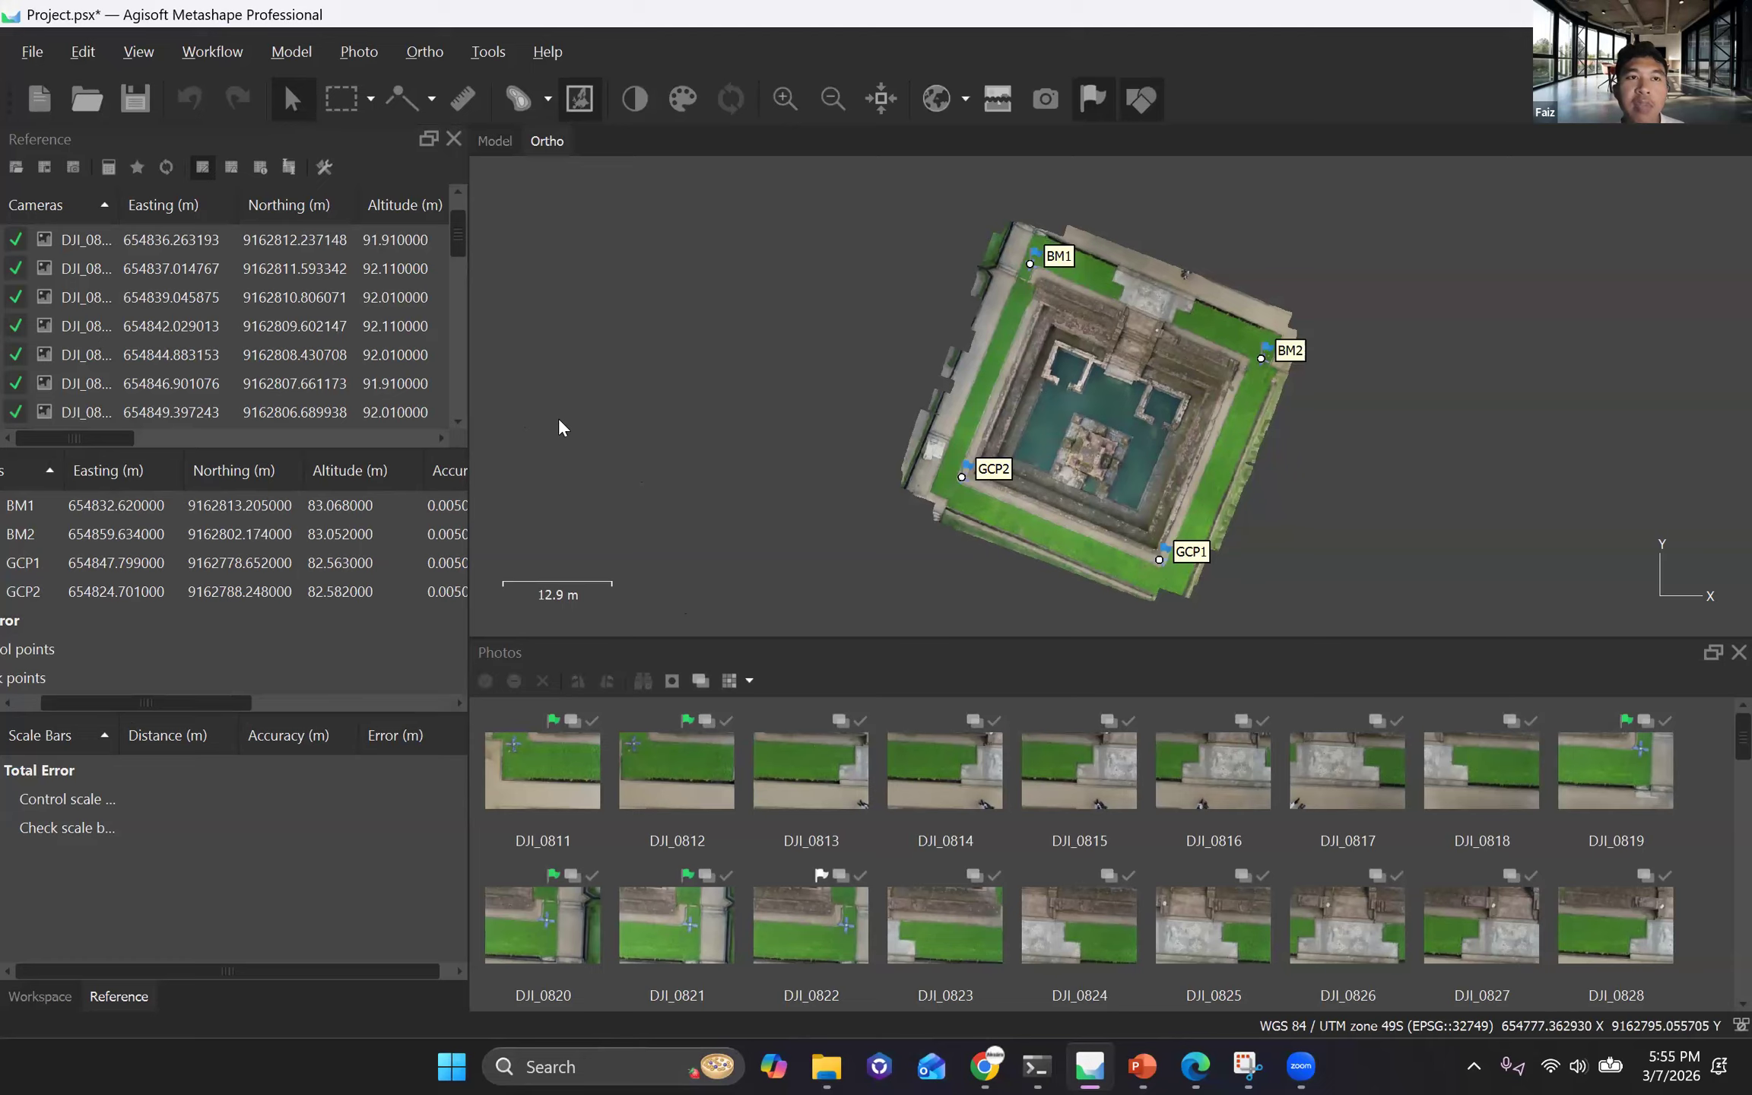
{"action": "left_click", "coordinate": [224, 46]}
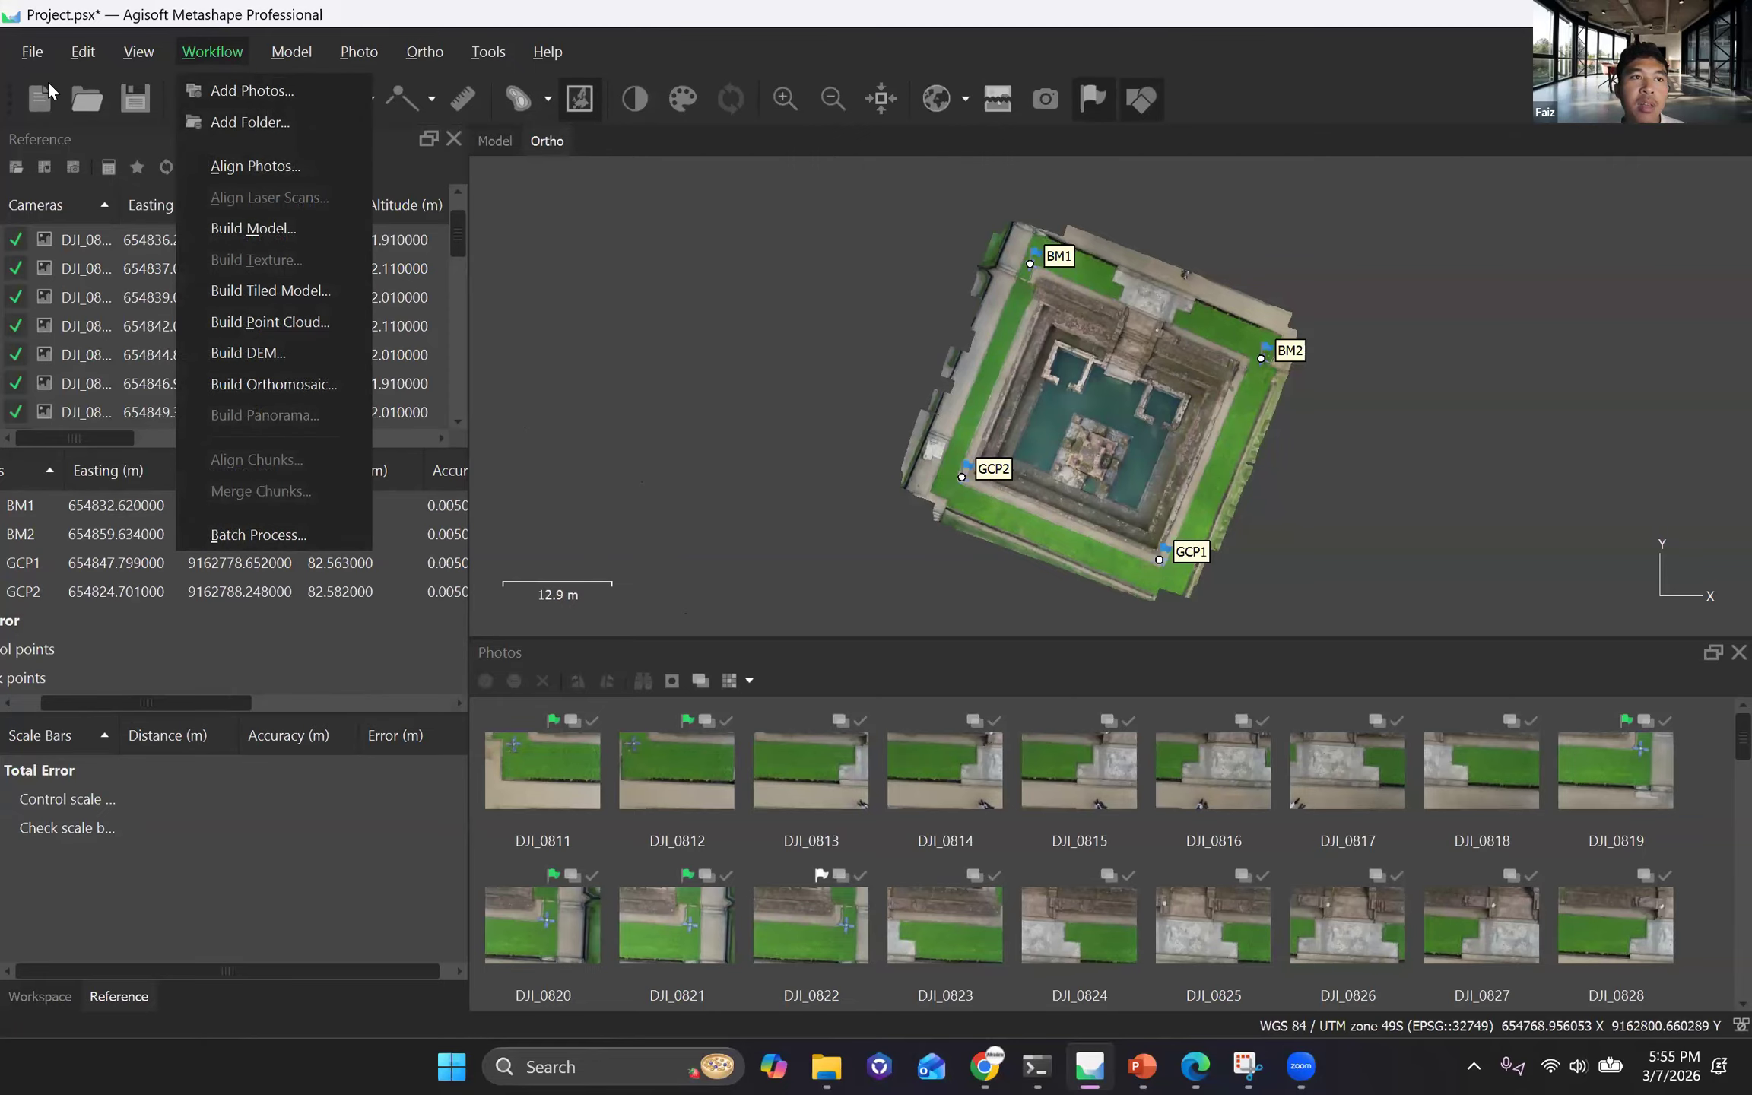
{"action": "left_click", "coordinate": [33, 53]}
{"action": "key", "text": "ctrl+s"}
{"action": "left_click", "coordinate": [24, 53]}
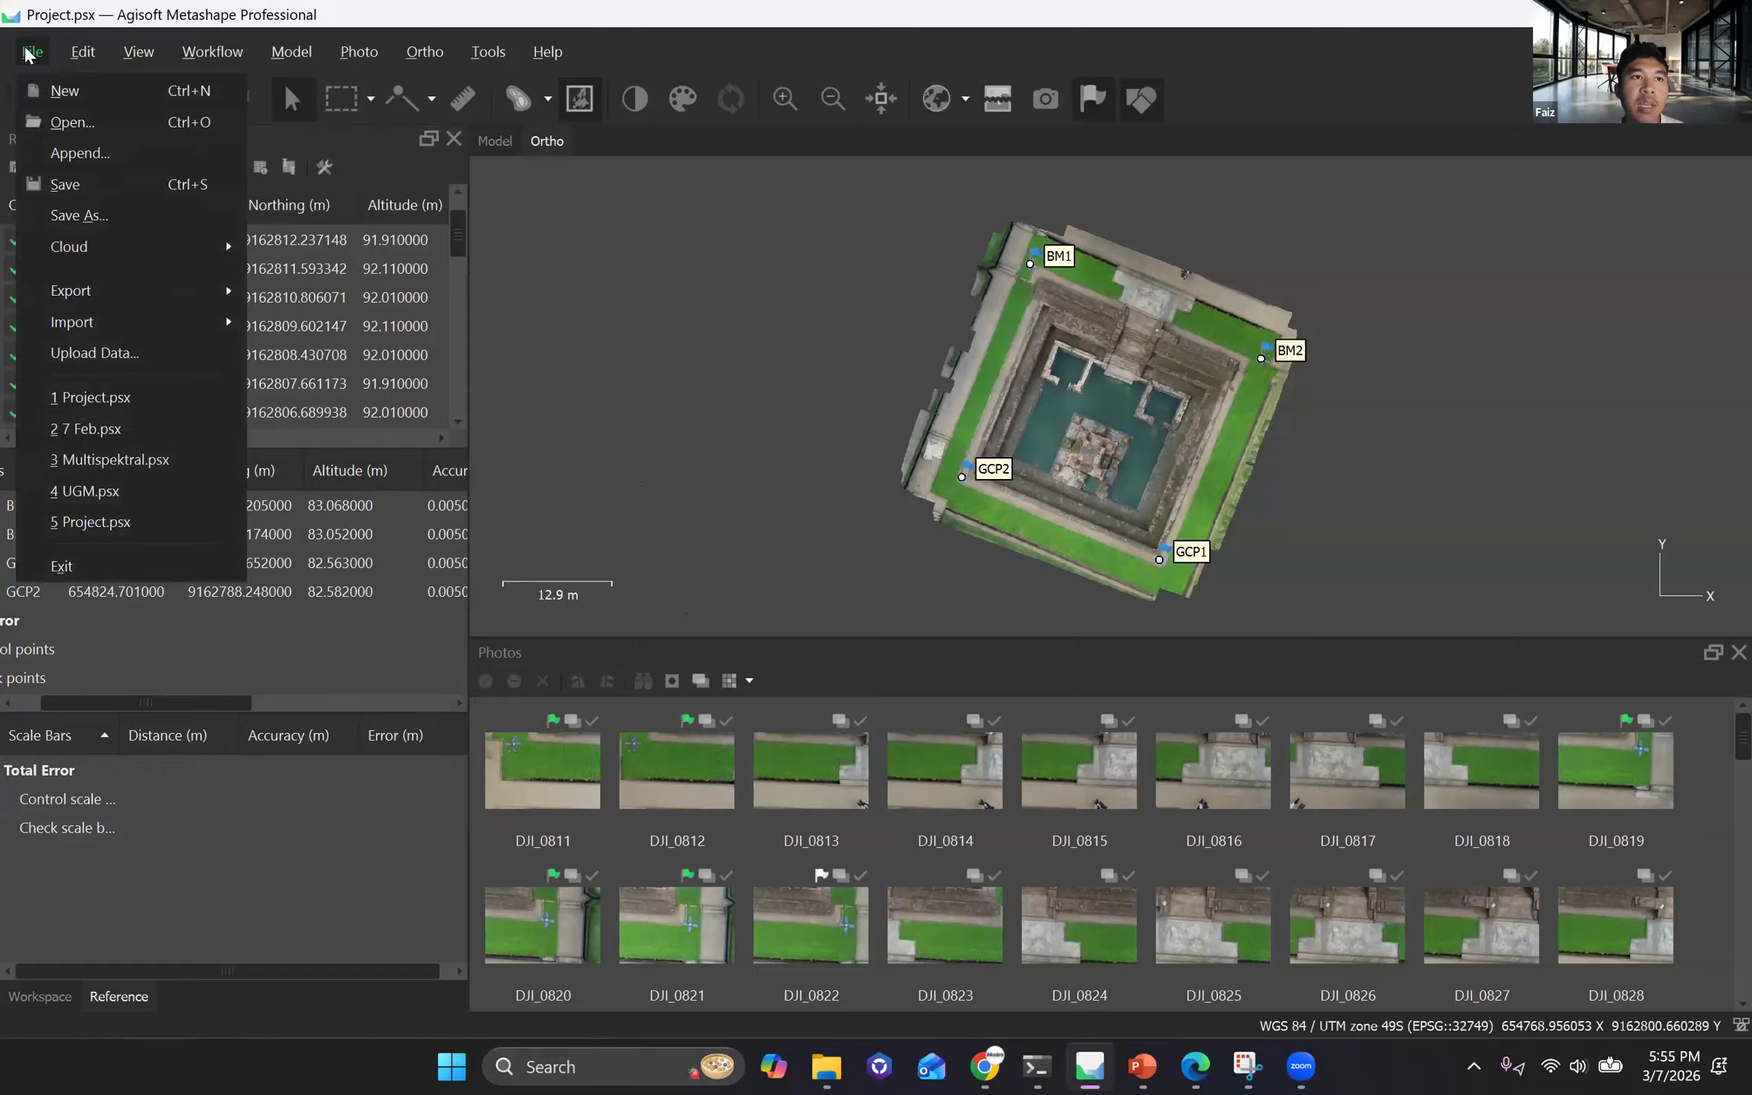
{"action": "left_click", "coordinate": [90, 91]}
{"action": "left_click", "coordinate": [212, 51]}
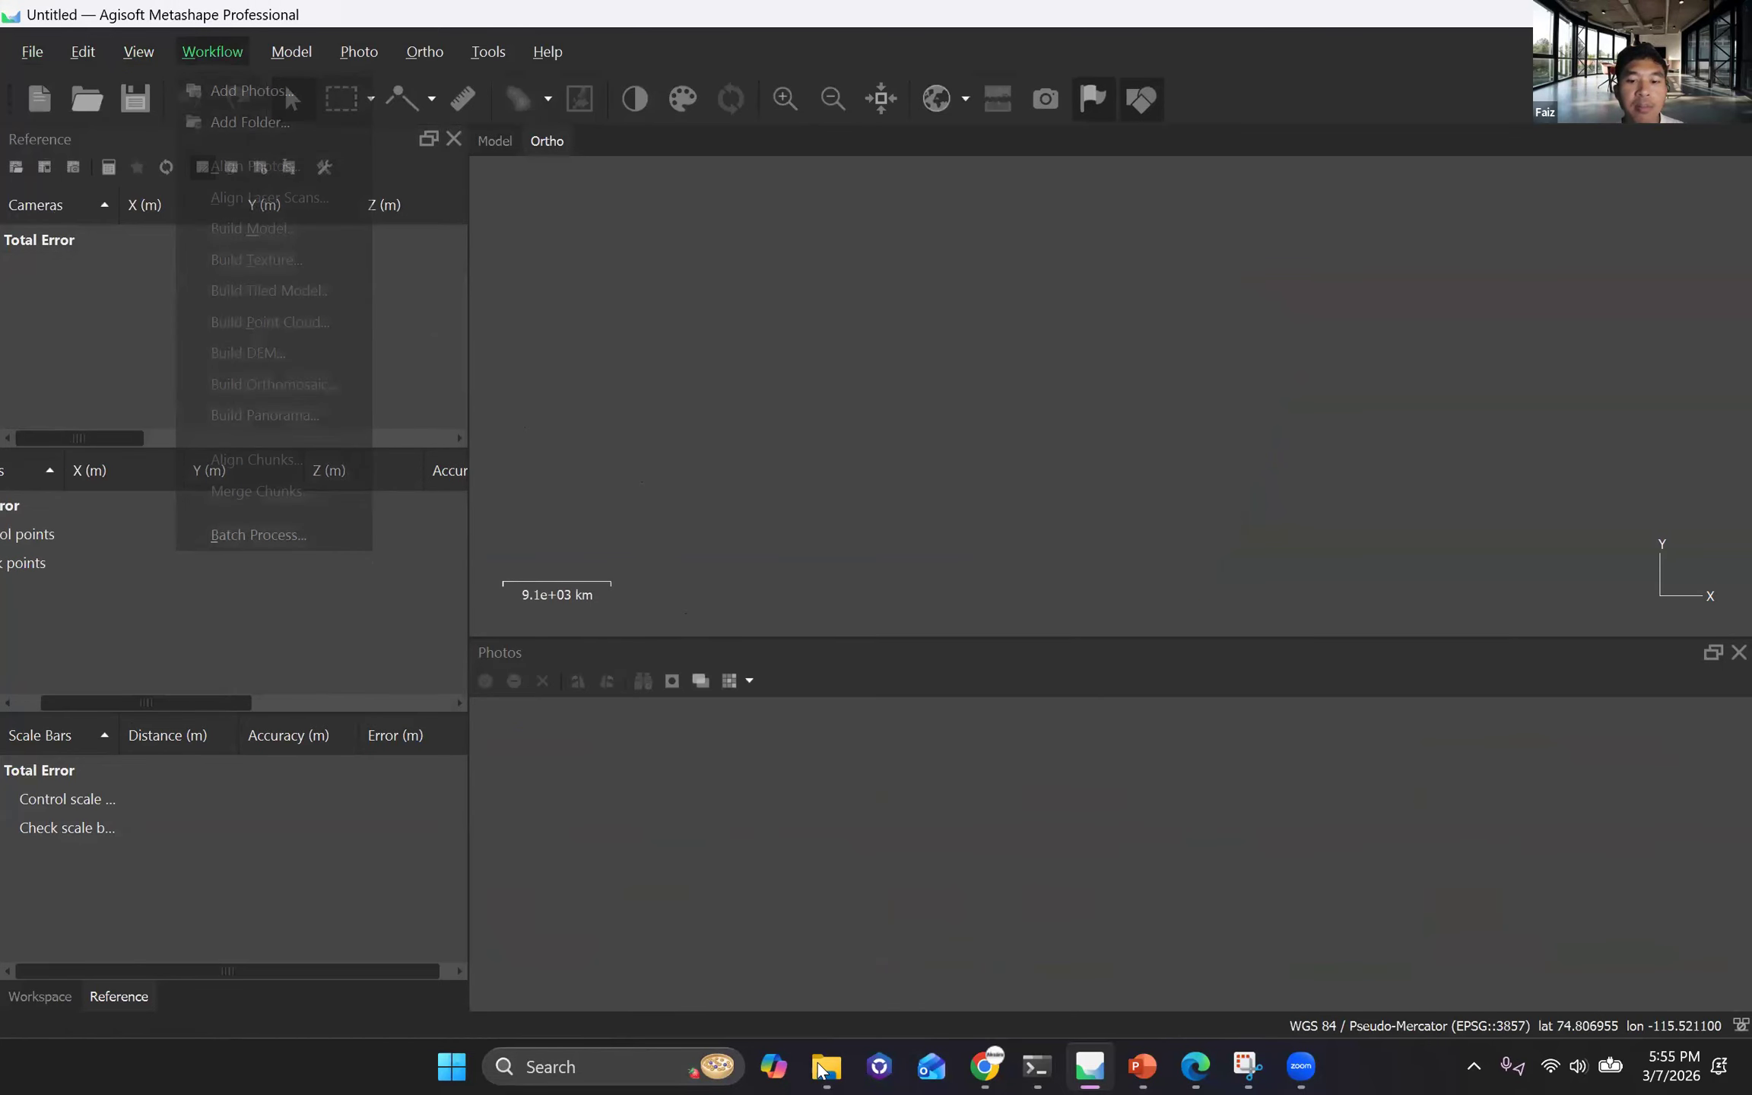
{"action": "left_click", "coordinate": [231, 92]}
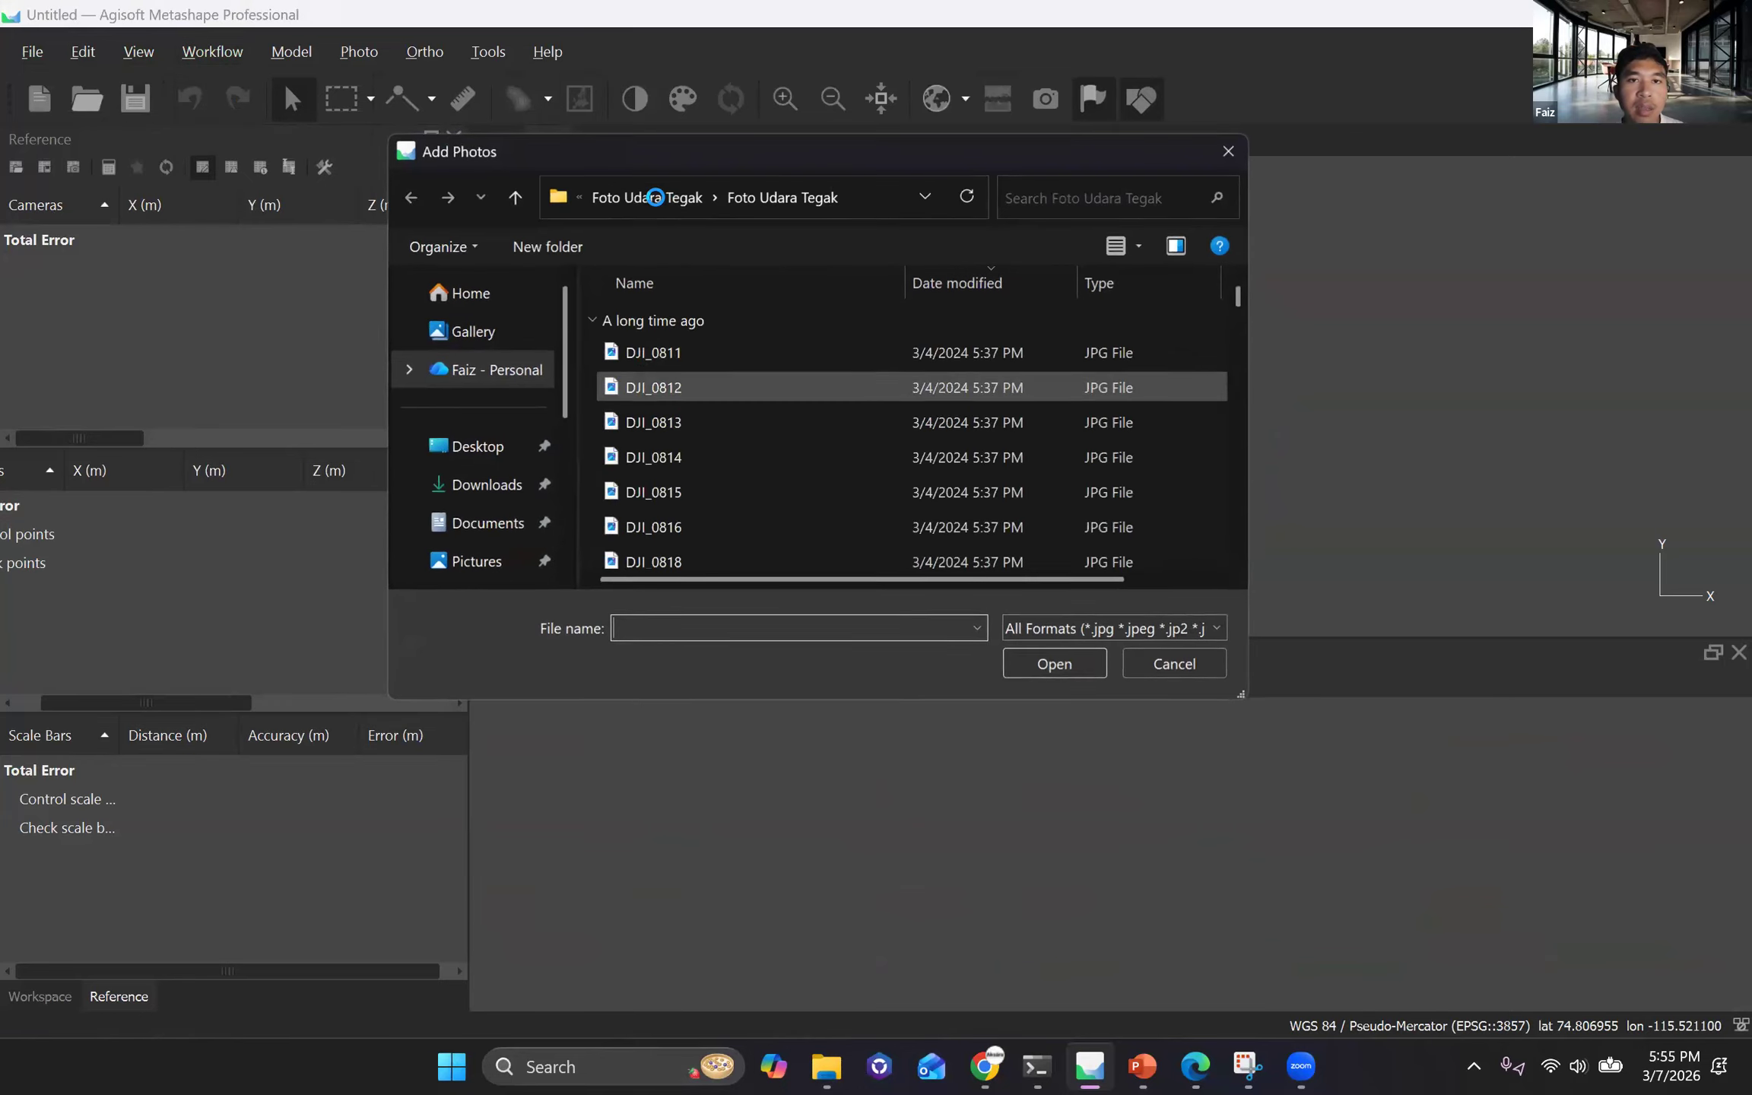
{"action": "left_click", "coordinate": [510, 198]}
{"action": "left_click", "coordinate": [510, 198]}
{"action": "left_click", "coordinate": [509, 198]}
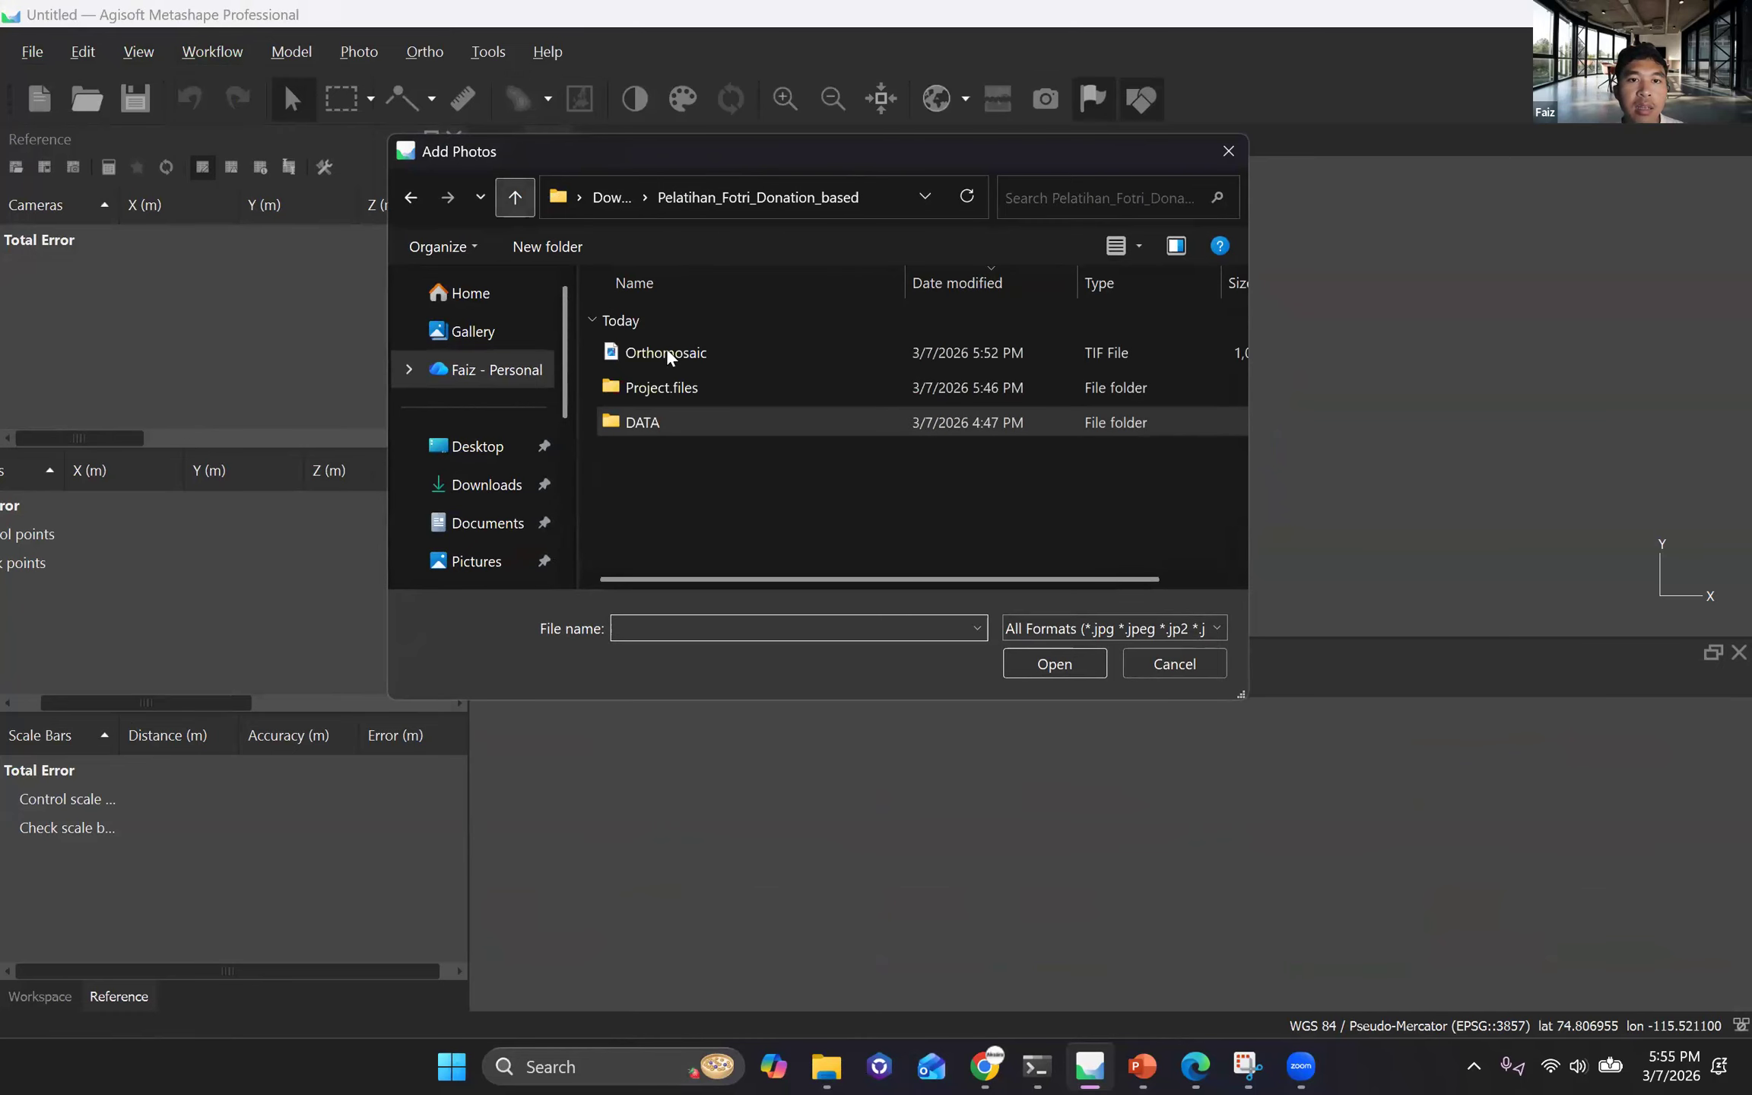
{"action": "left_click", "coordinate": [528, 202]}
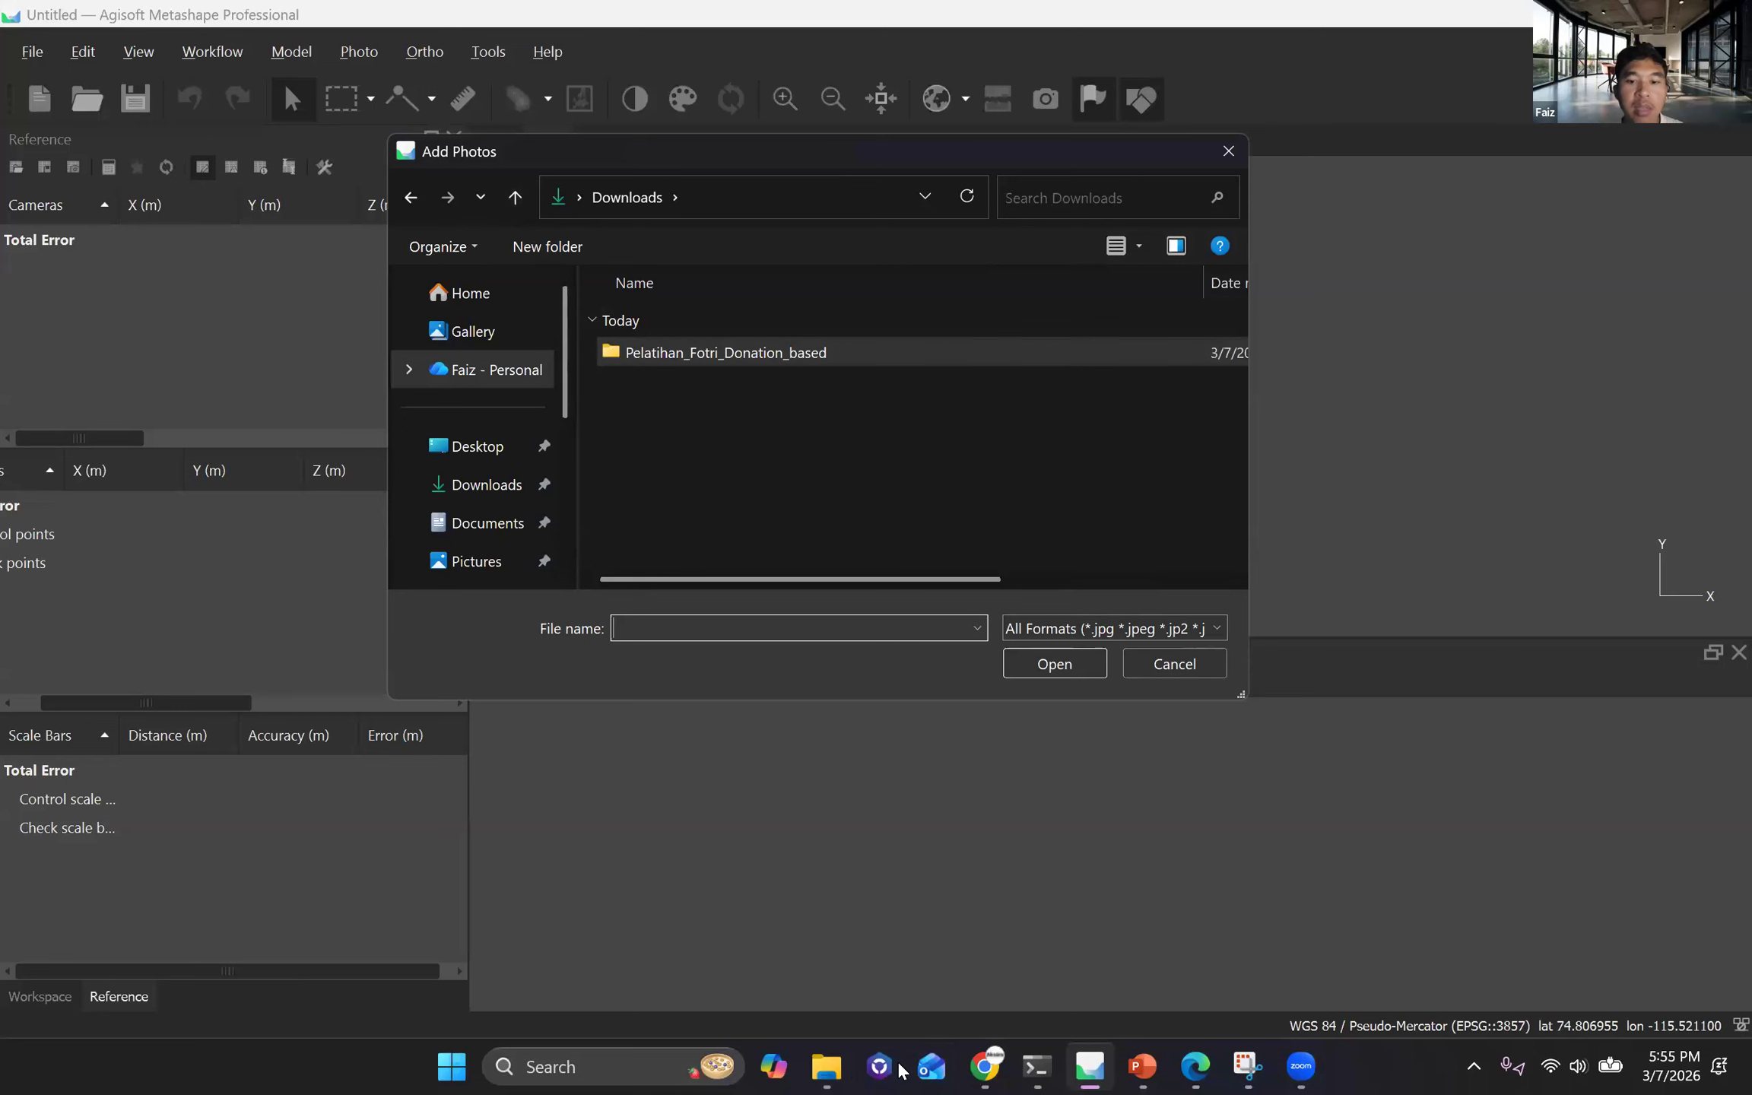
Switch to File Explorer and look through the 05. Training, Documents and 00. Aksara folders for another drone dataset.
{"action": "left_click", "coordinate": [826, 1066]}
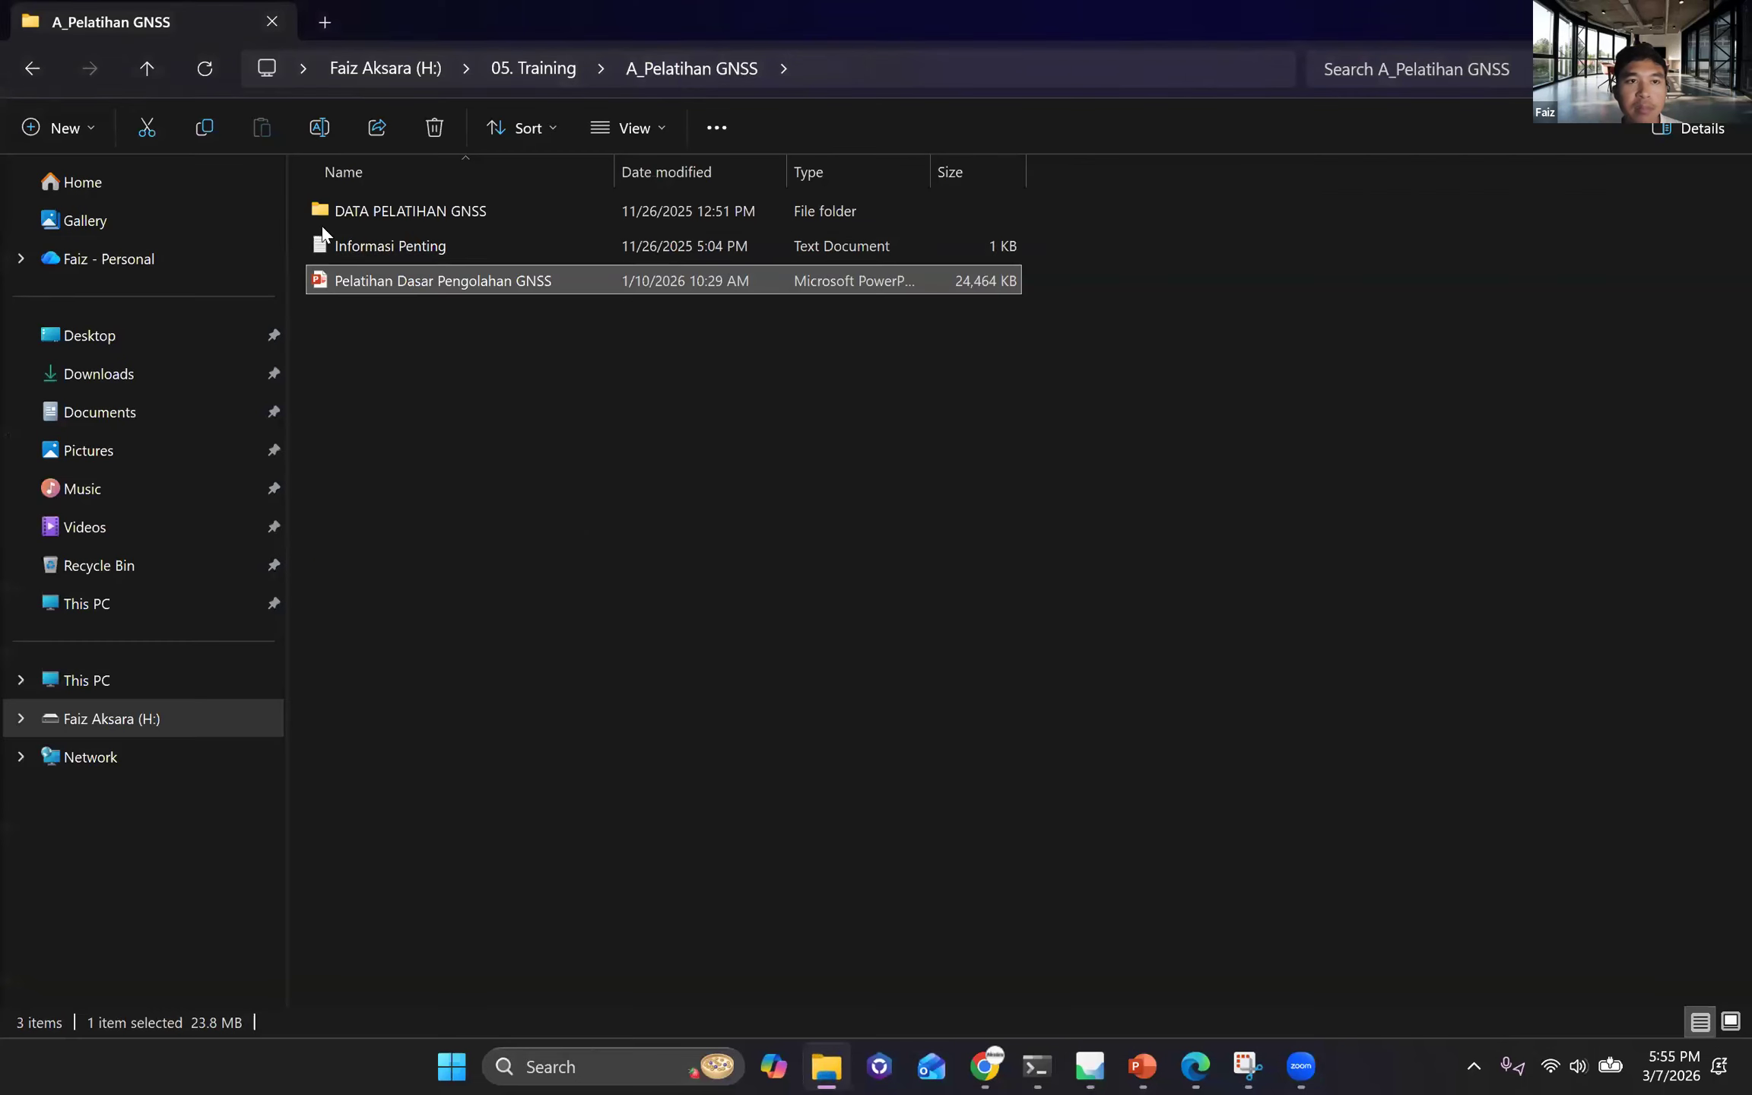
{"action": "left_click", "coordinate": [533, 67]}
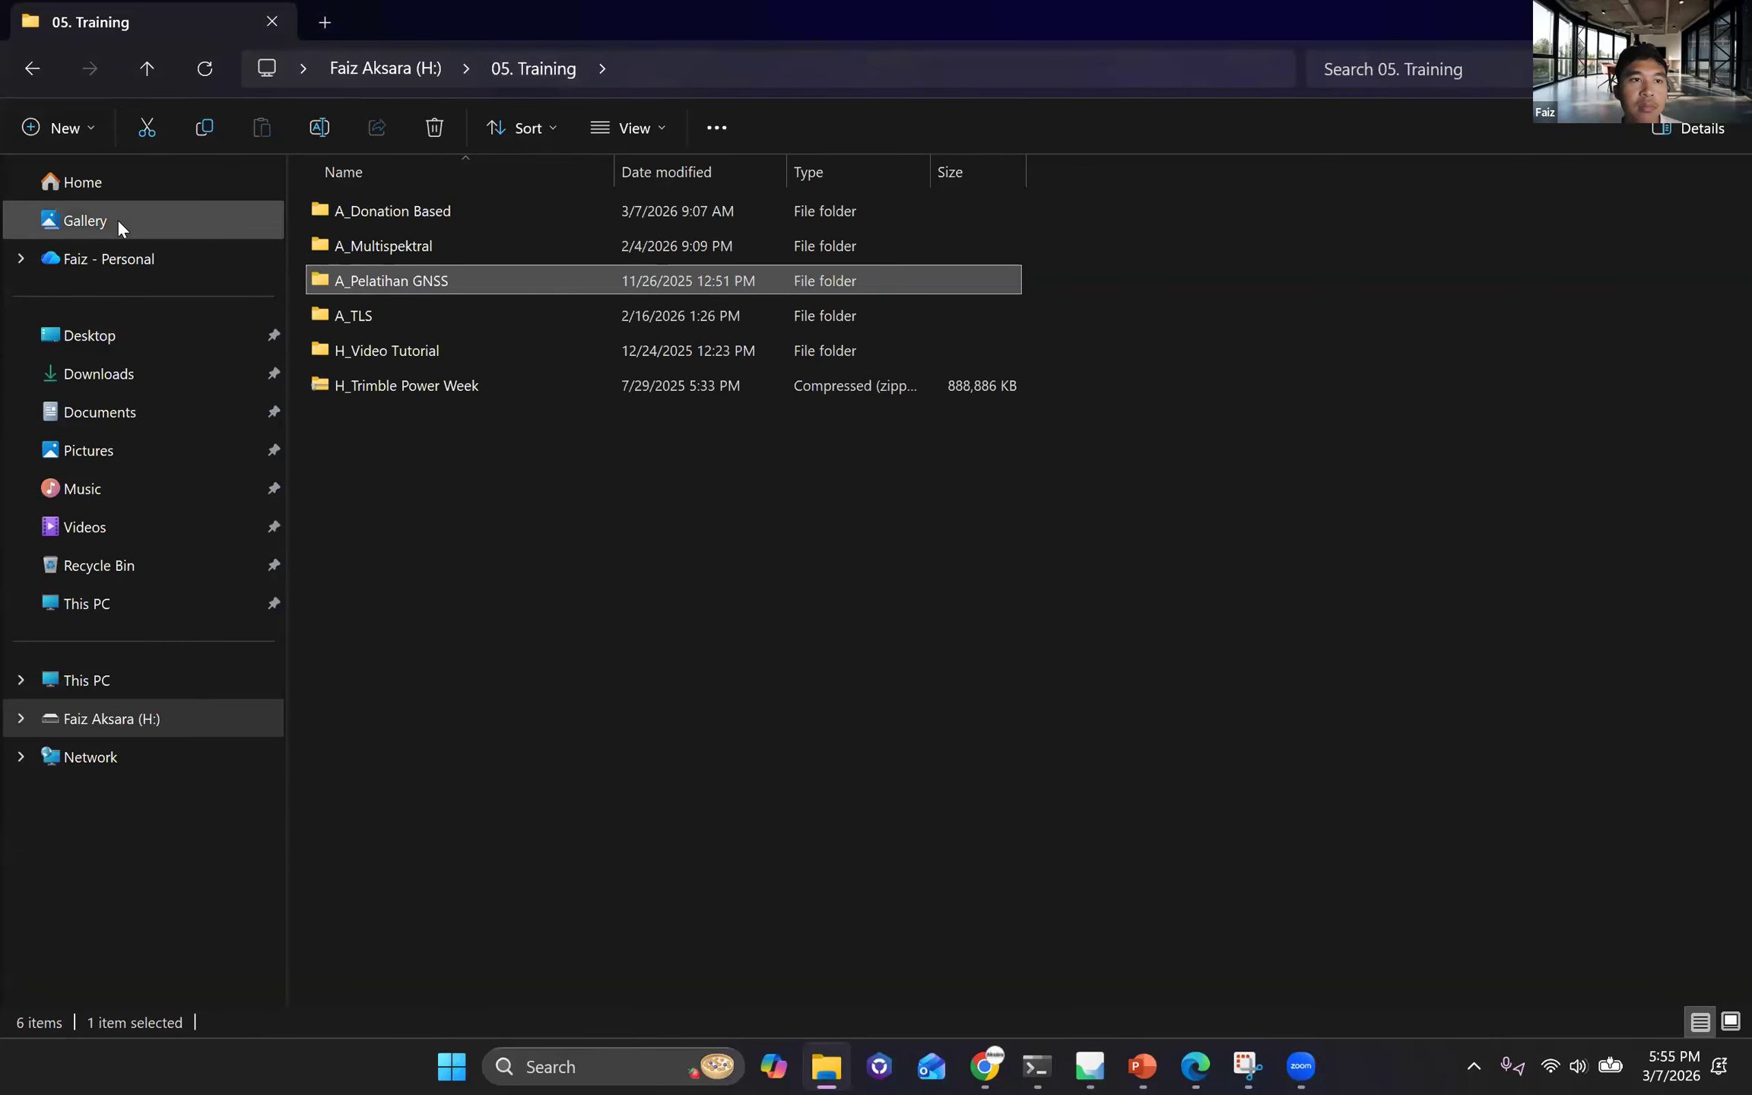
{"action": "left_click", "coordinate": [135, 428]}
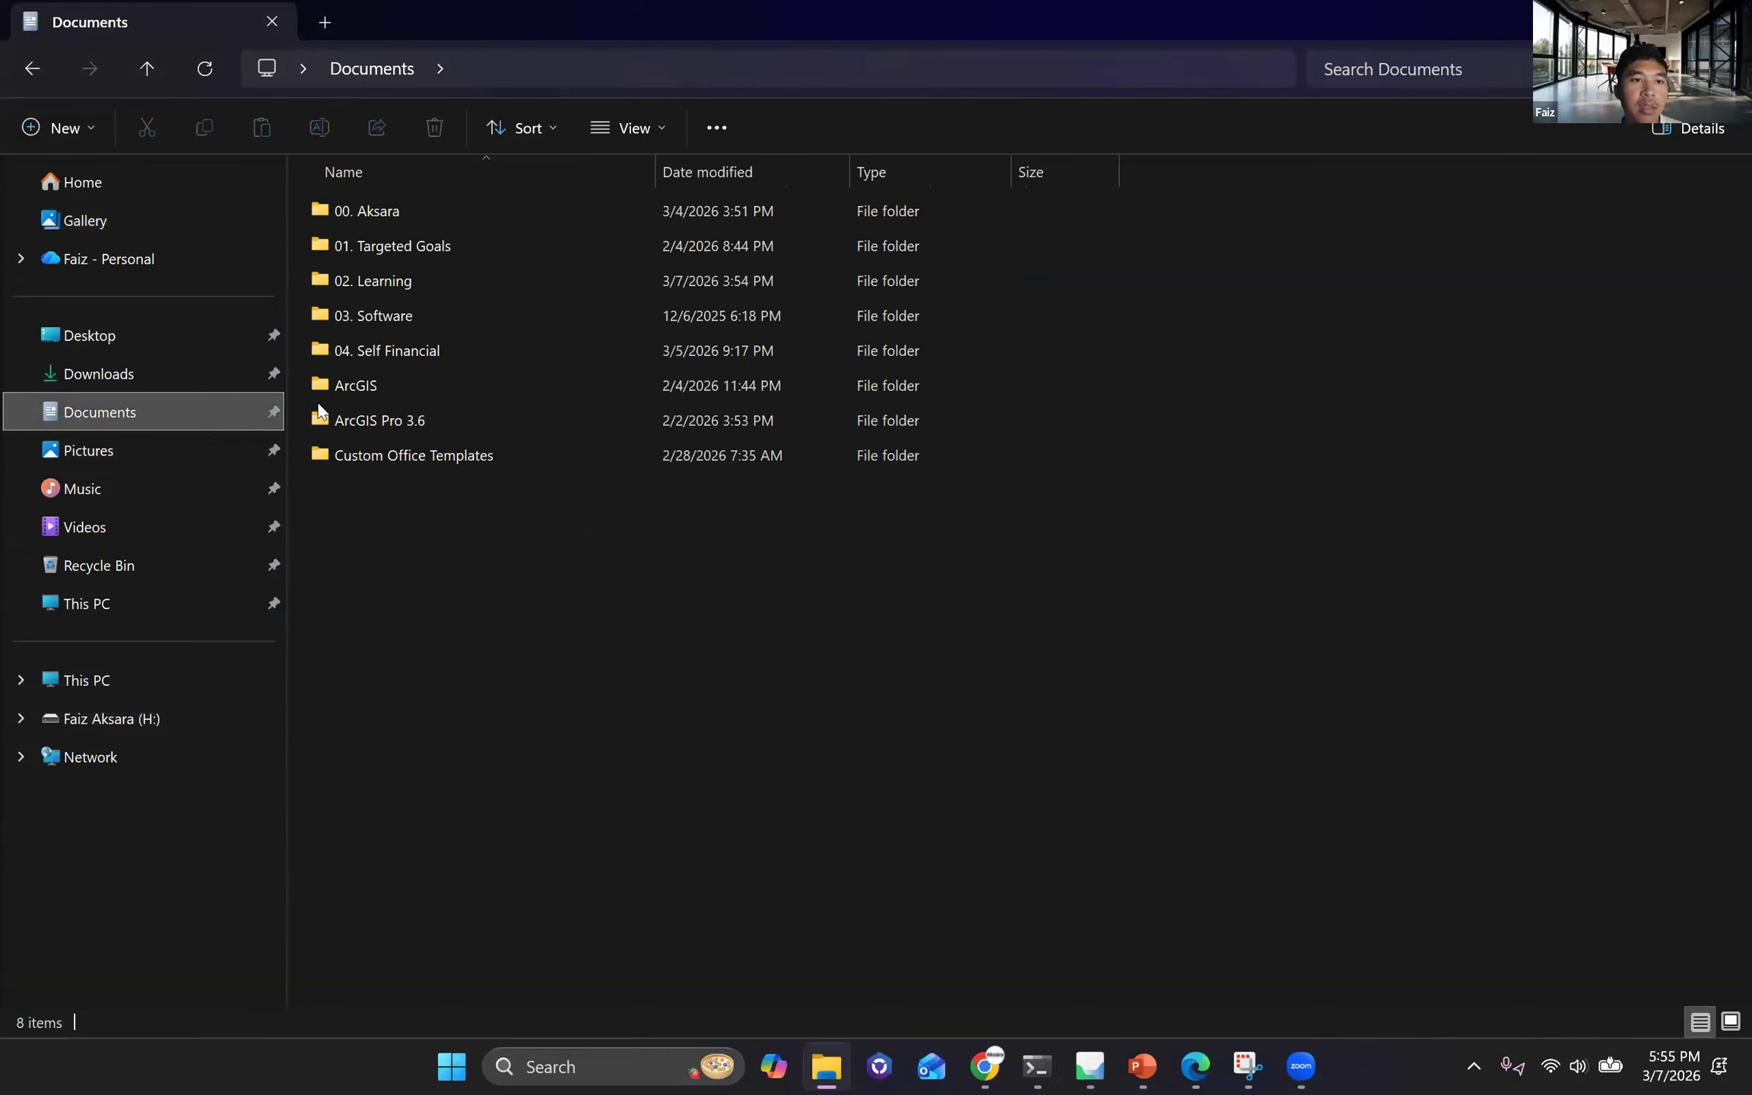
{"action": "double_click", "coordinate": [428, 212]}
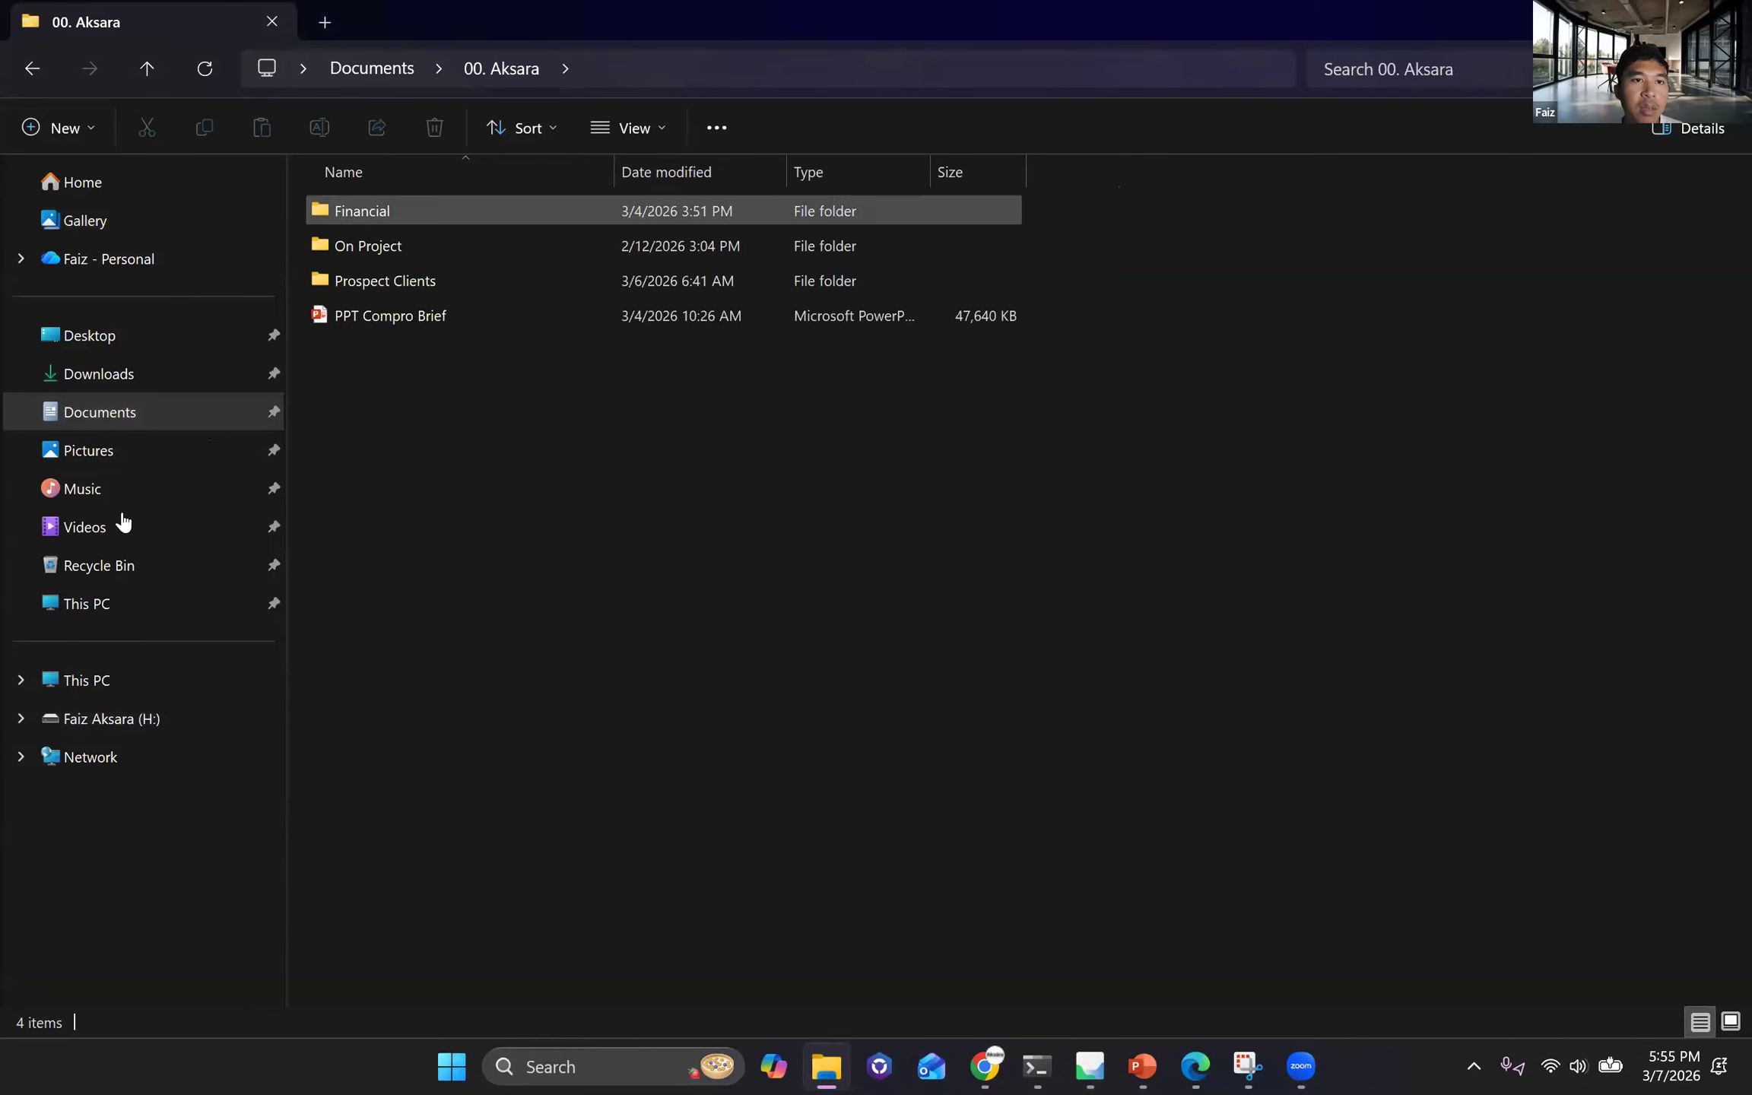
Open the OUTPUT folder of 20250417_1440 Flight 01 on drive H:, under 98. Data Geospasial, Wingtra, Demo Wingtra Ancol.
{"action": "left_click", "coordinate": [114, 721]}
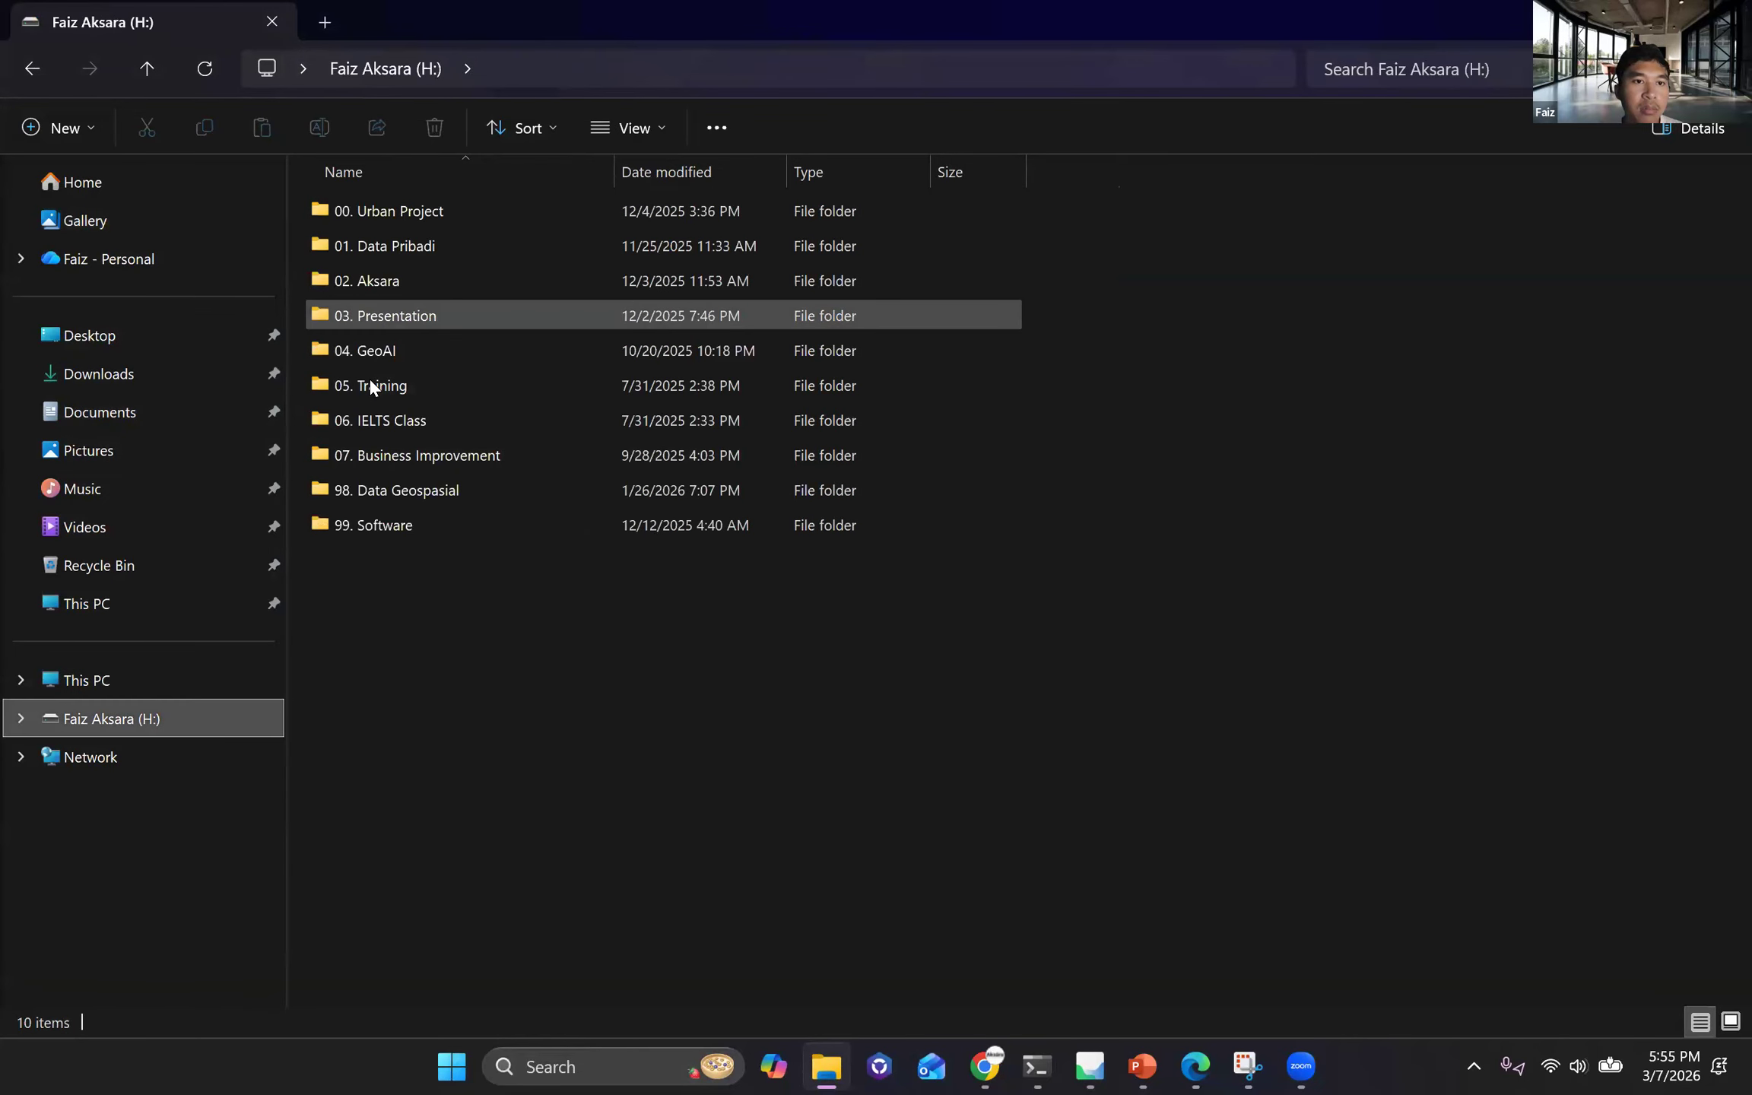
{"action": "left_click", "coordinate": [368, 379]}
{"action": "left_click", "coordinate": [387, 487]}
{"action": "key", "text": "Return"}
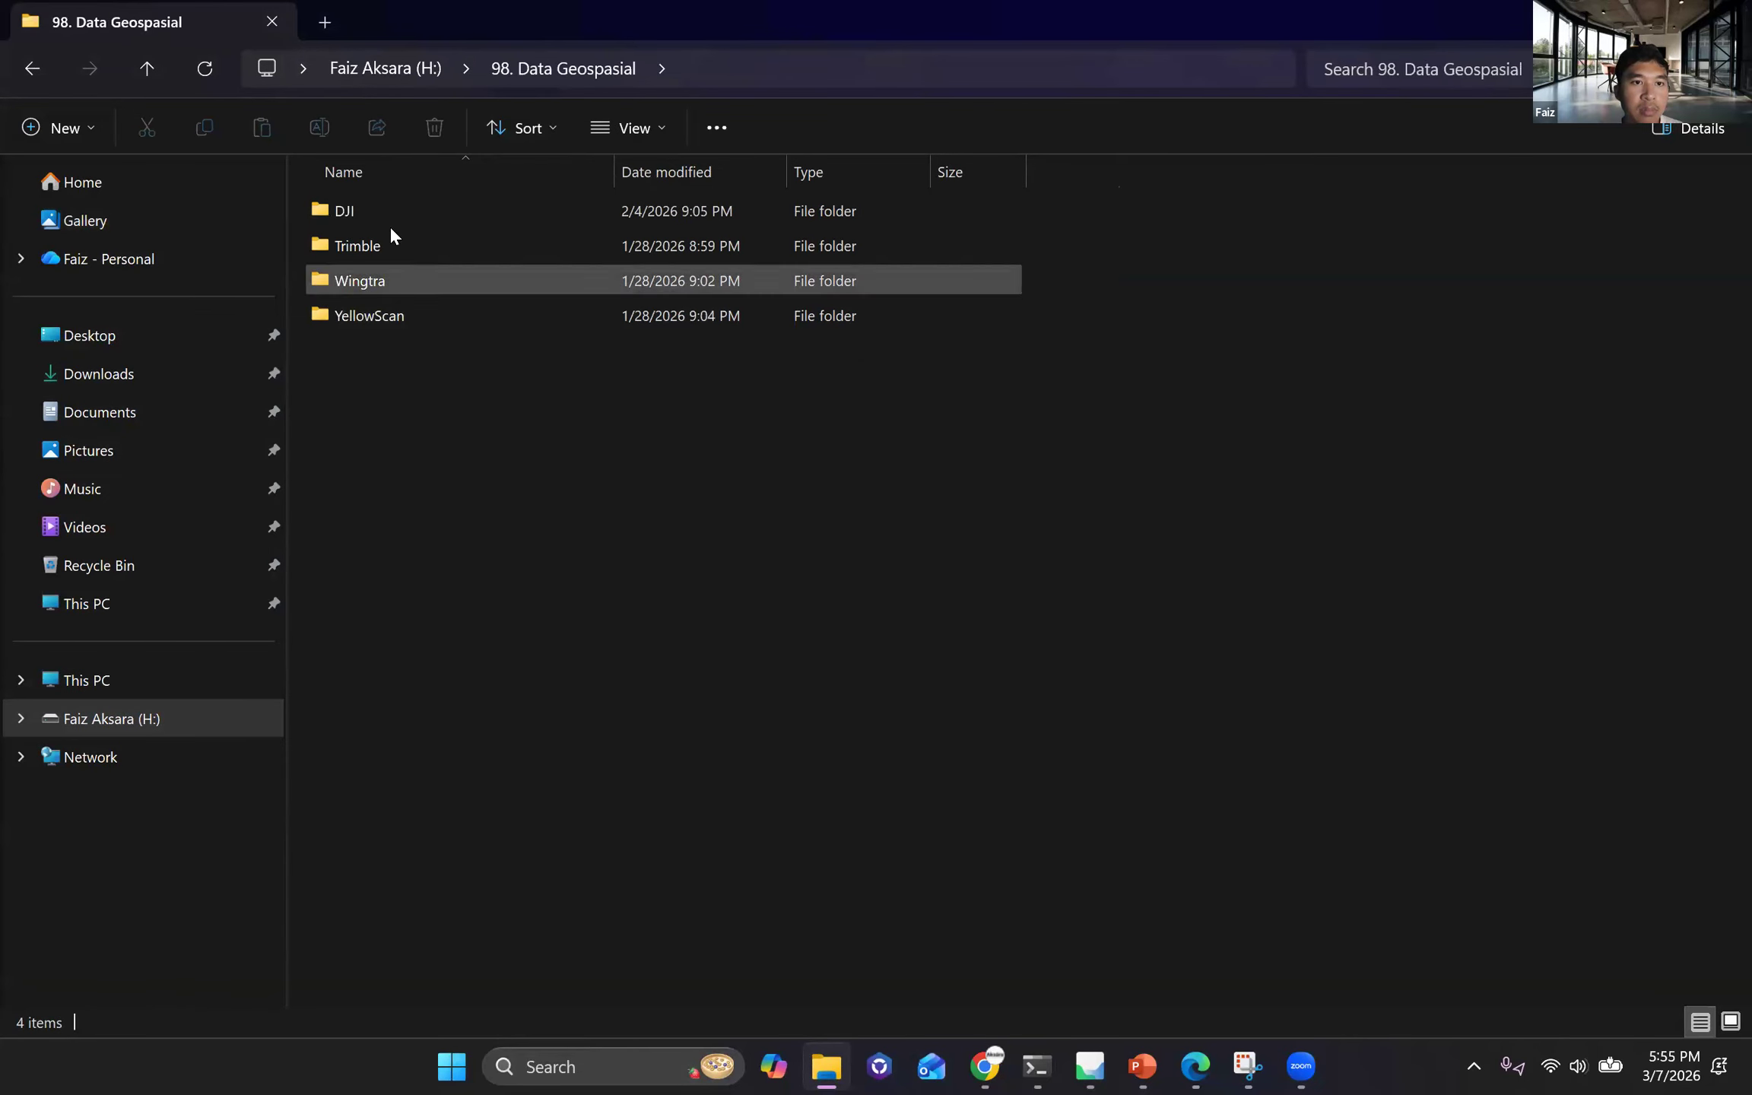
{"action": "left_click", "coordinate": [387, 212]}
{"action": "key", "text": "Return"}
{"action": "left_click", "coordinate": [568, 70]}
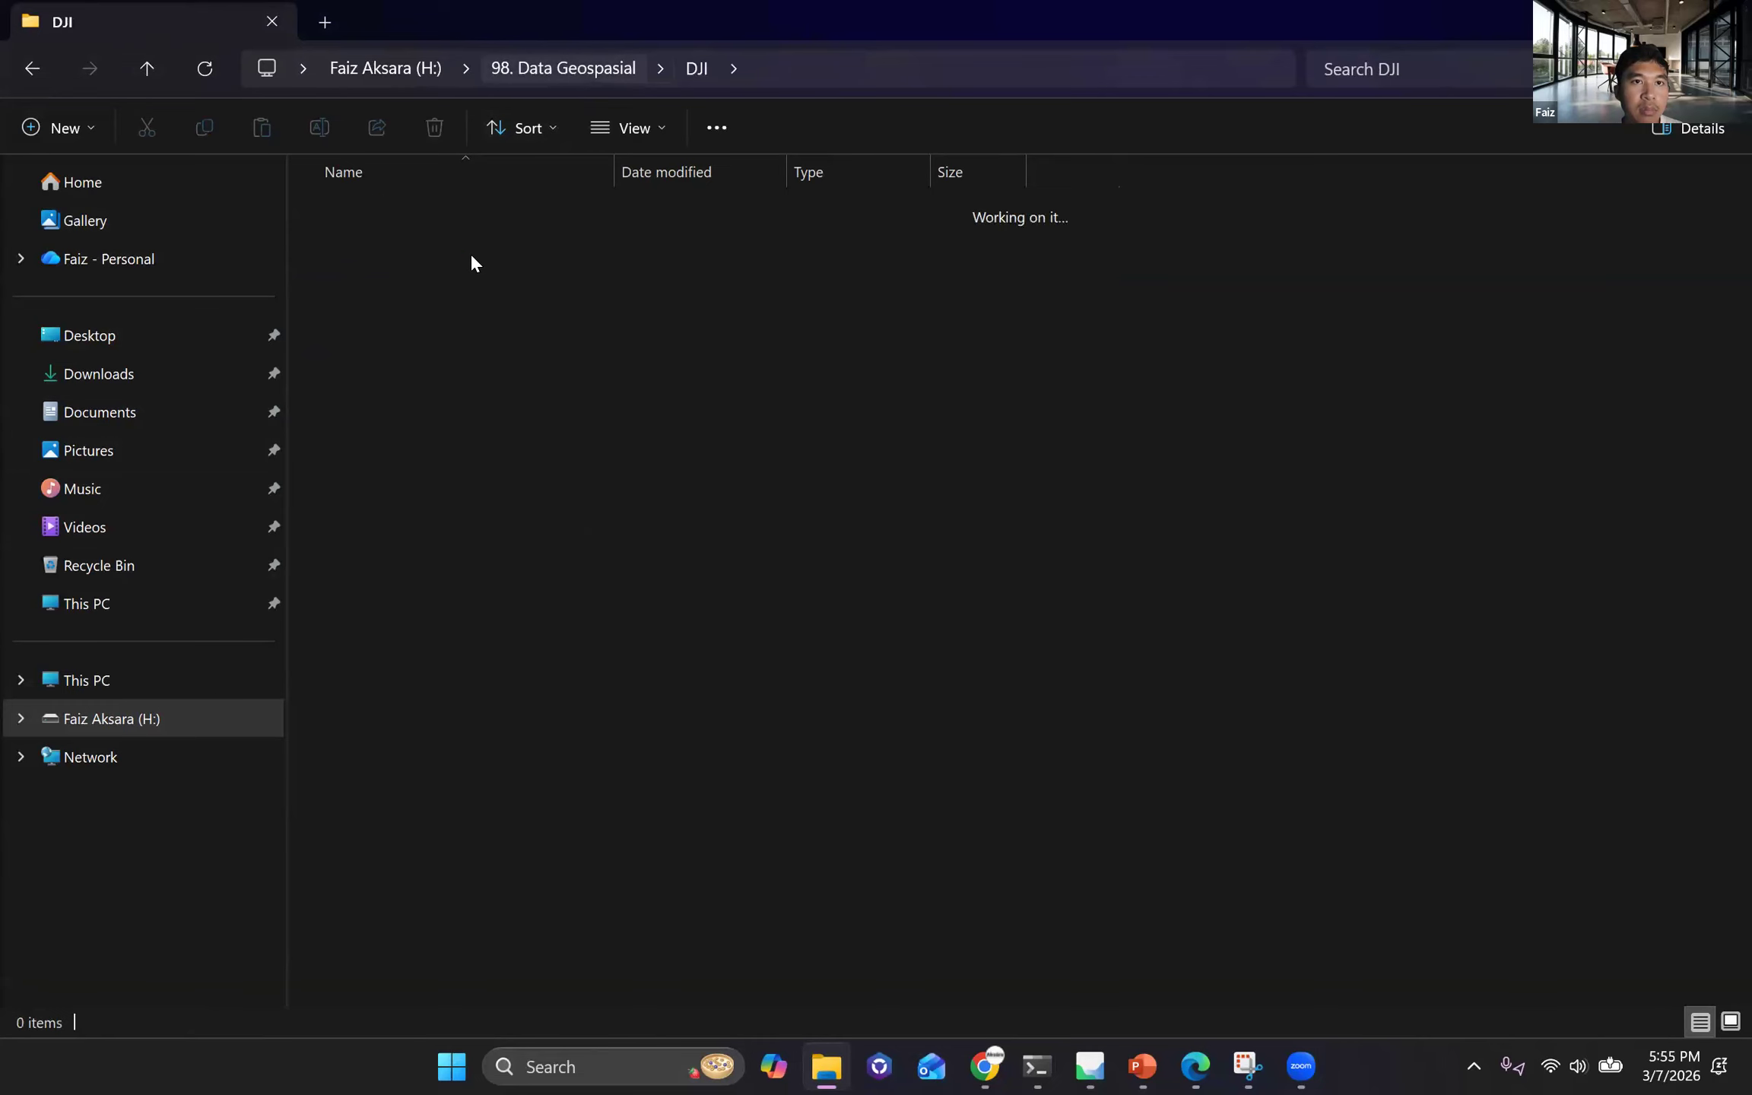
{"action": "double_click", "coordinate": [428, 275]}
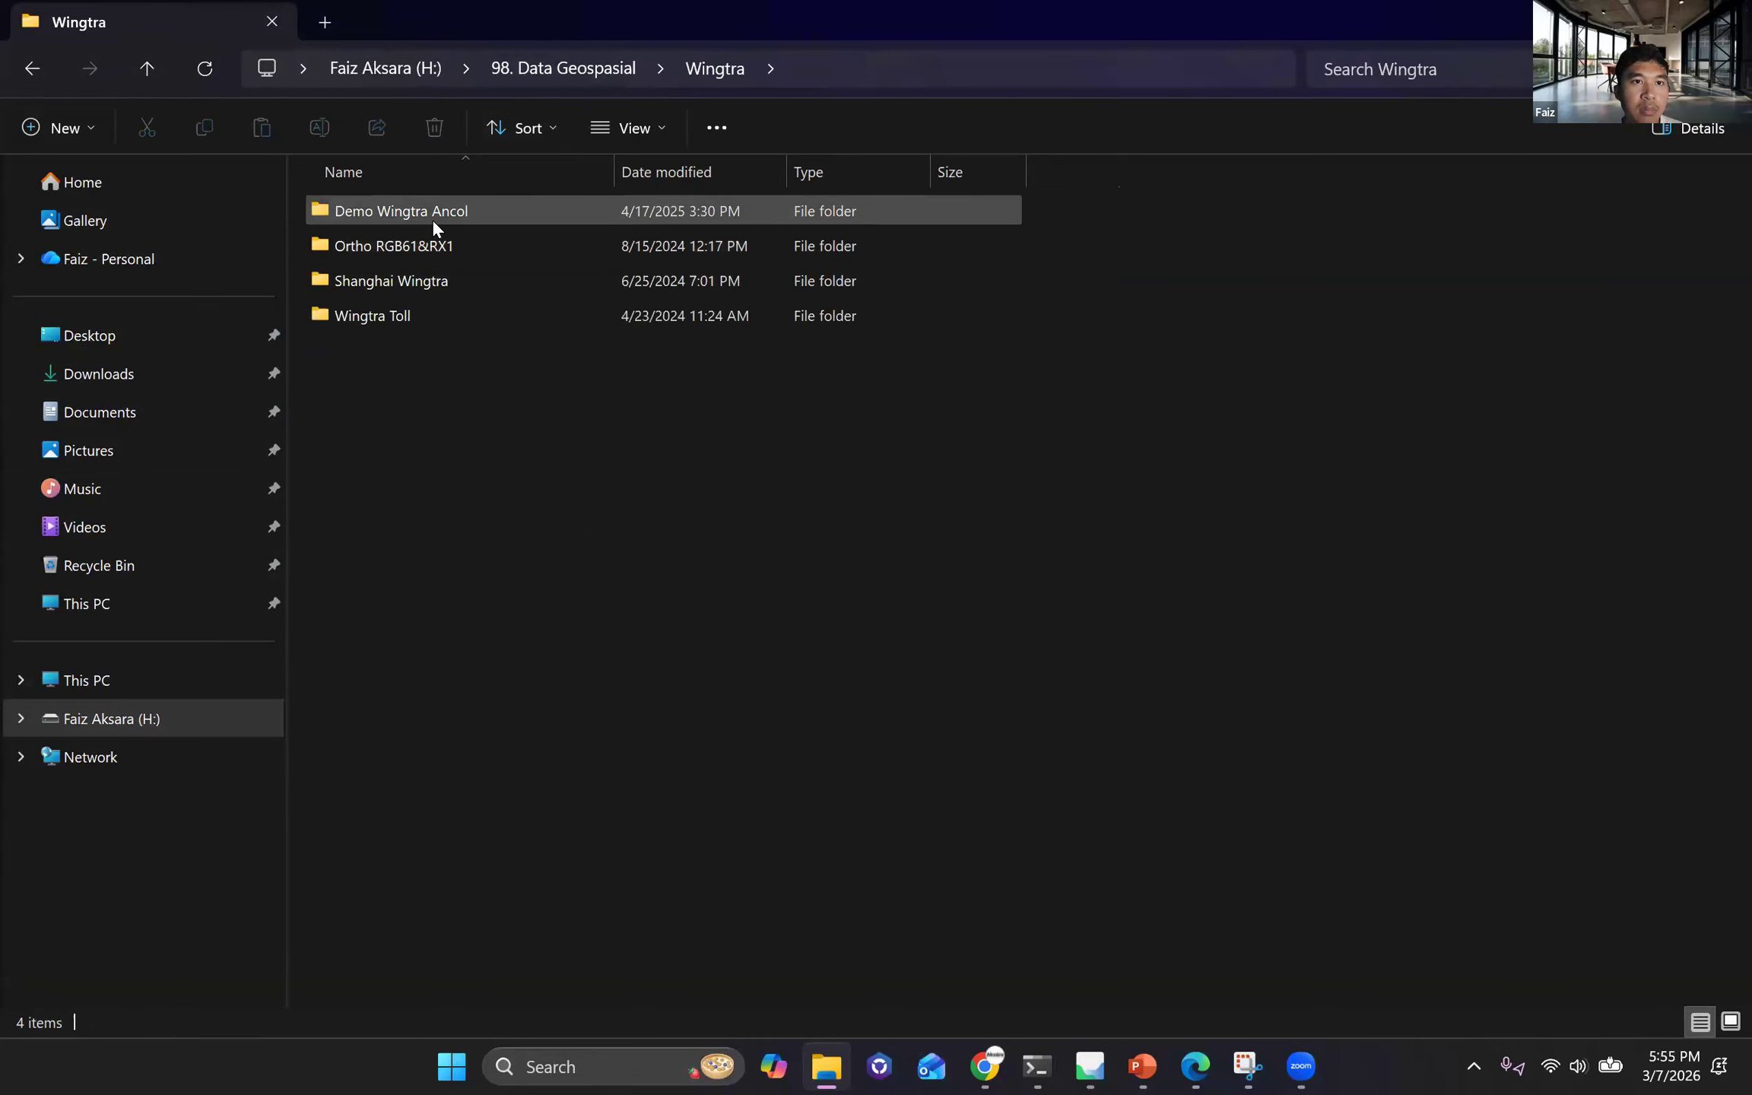
{"action": "double_click", "coordinate": [433, 218]}
{"action": "double_click", "coordinate": [428, 216]}
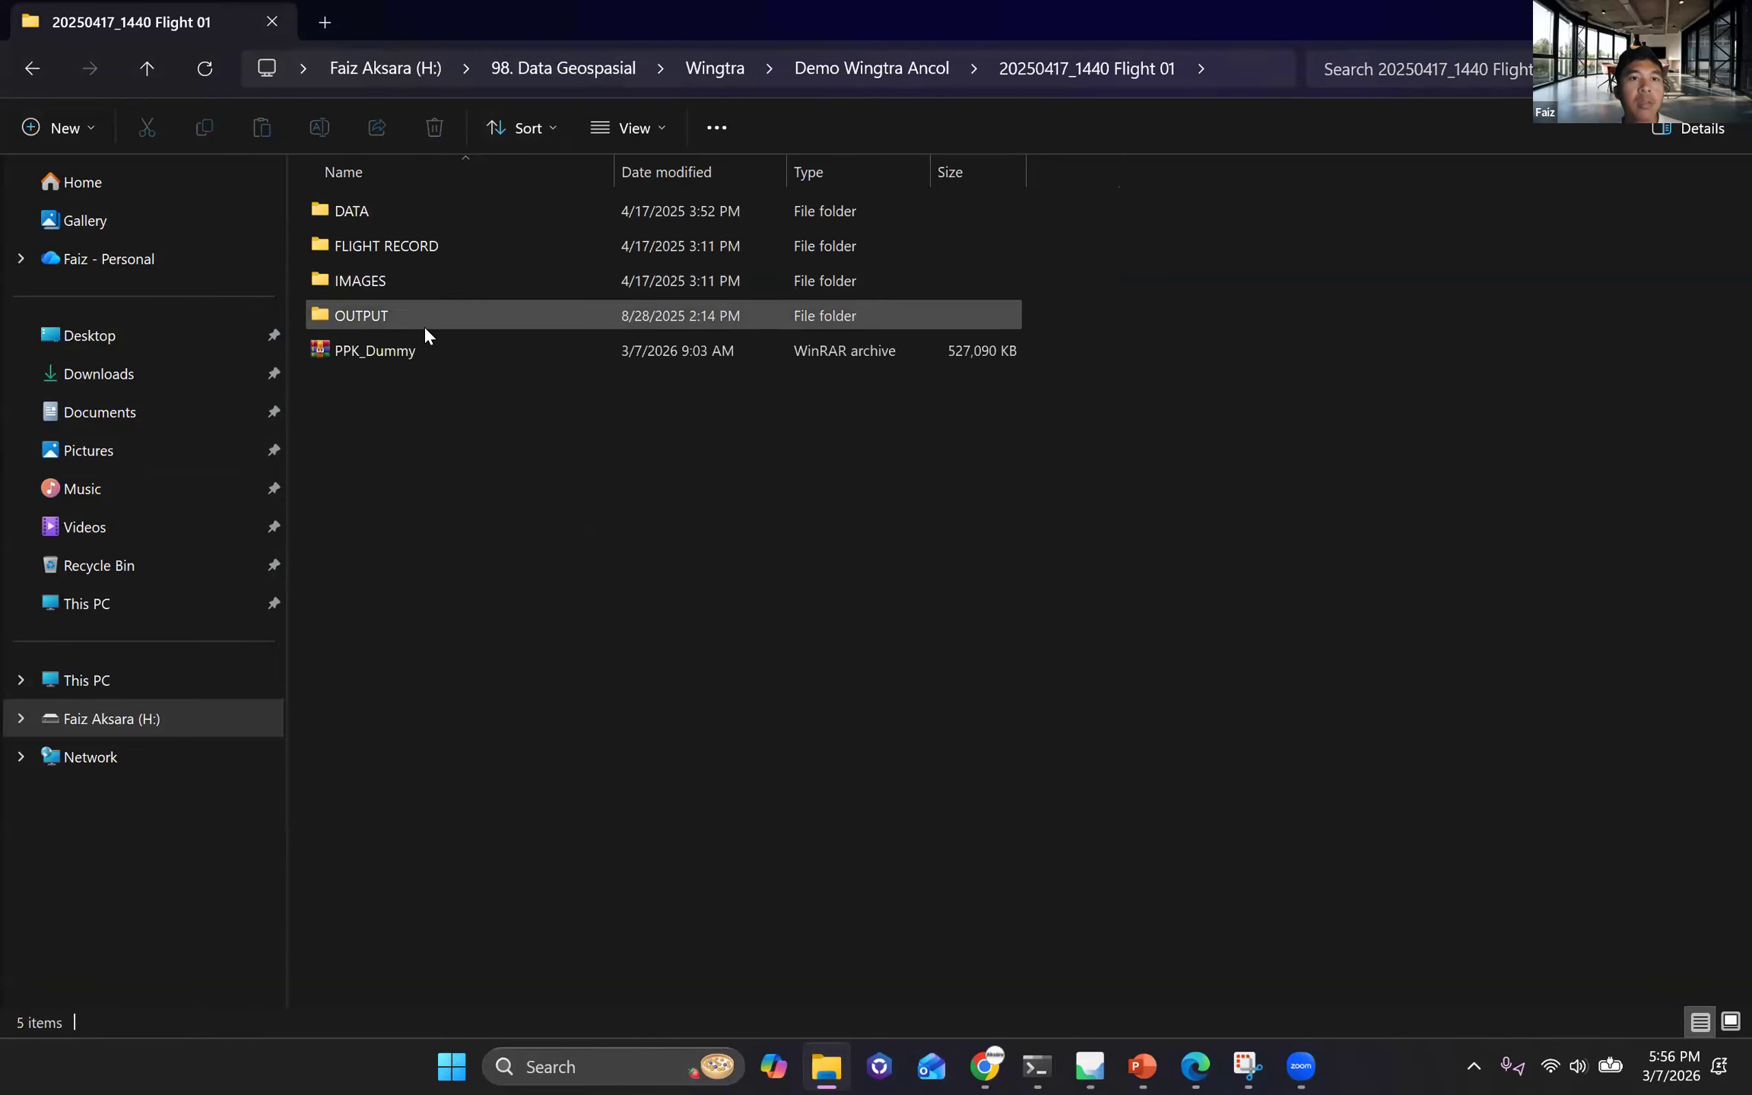
{"action": "double_click", "coordinate": [423, 316]}
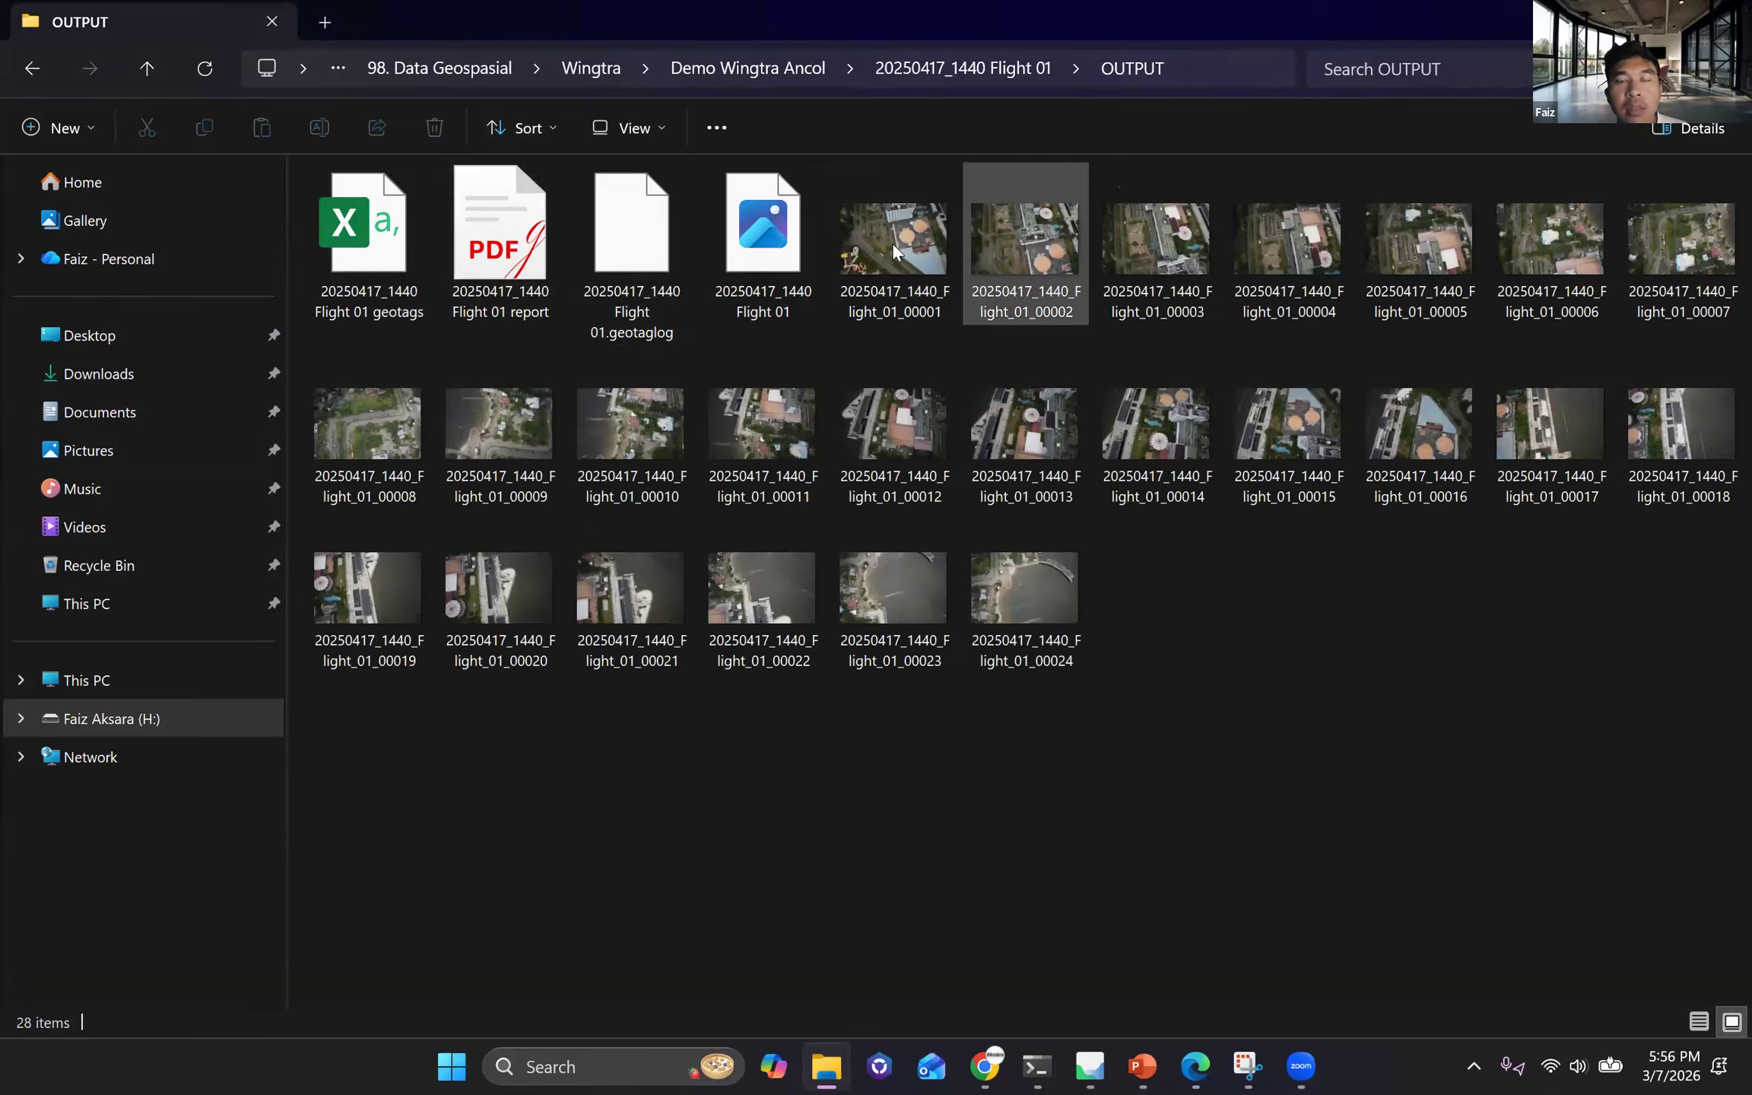
Switch to Metashape to close the open Add Photos dialog and return to the flight's OUTPUT folder in File Explorer.
{"action": "left_click", "coordinate": [892, 243]}
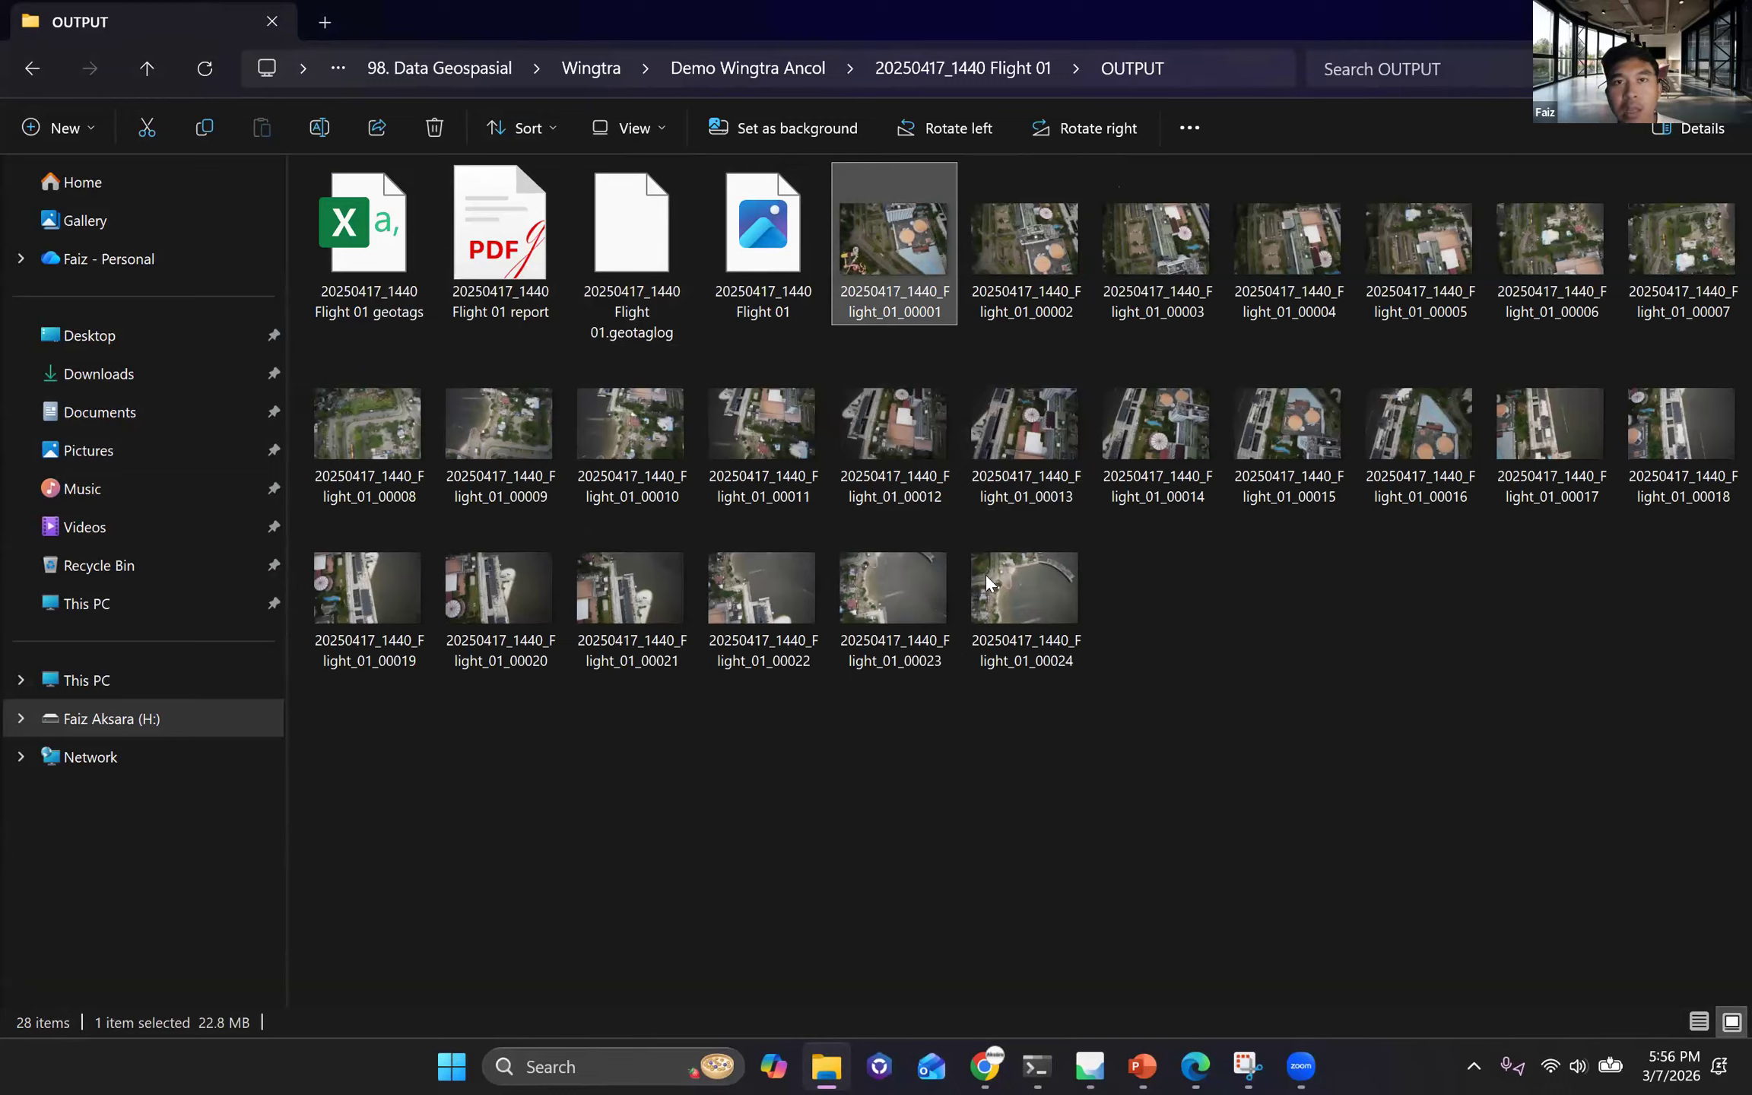
{"action": "left_click", "coordinate": [1088, 1065]}
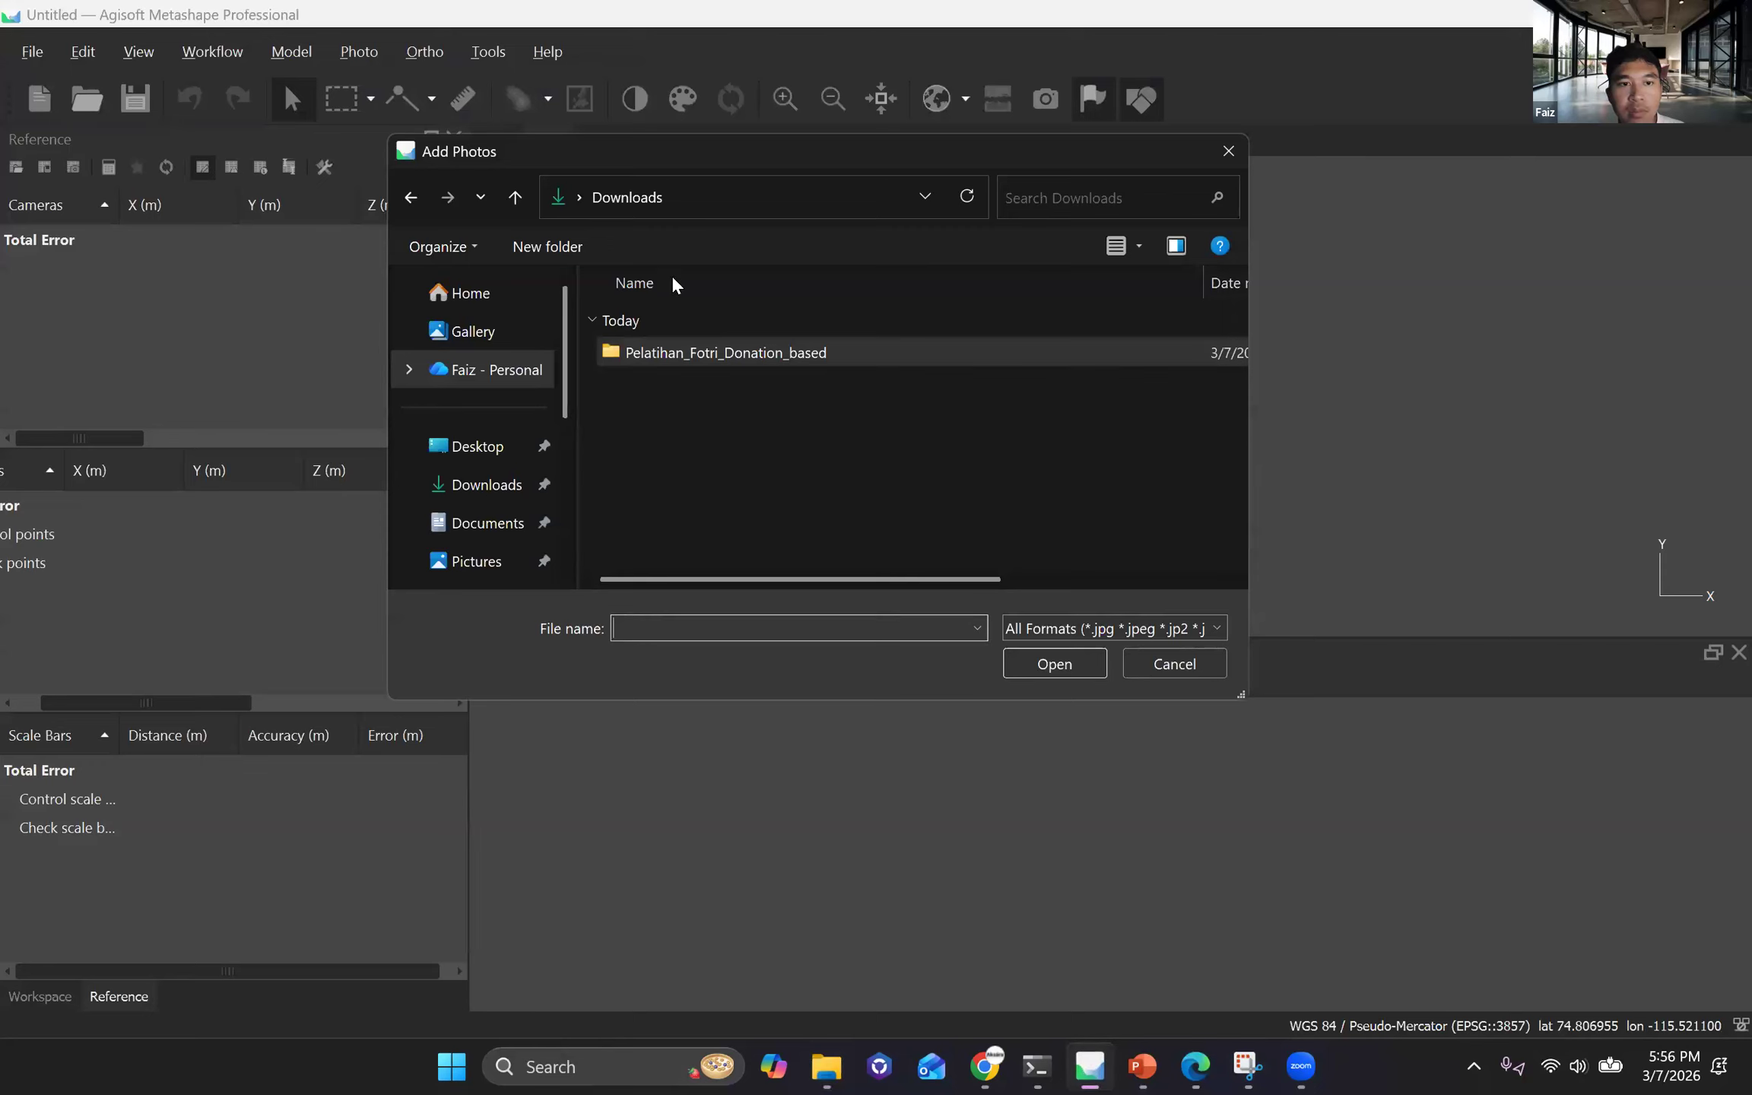
{"action": "left_click", "coordinate": [1229, 151]}
{"action": "left_click", "coordinate": [823, 1056]}
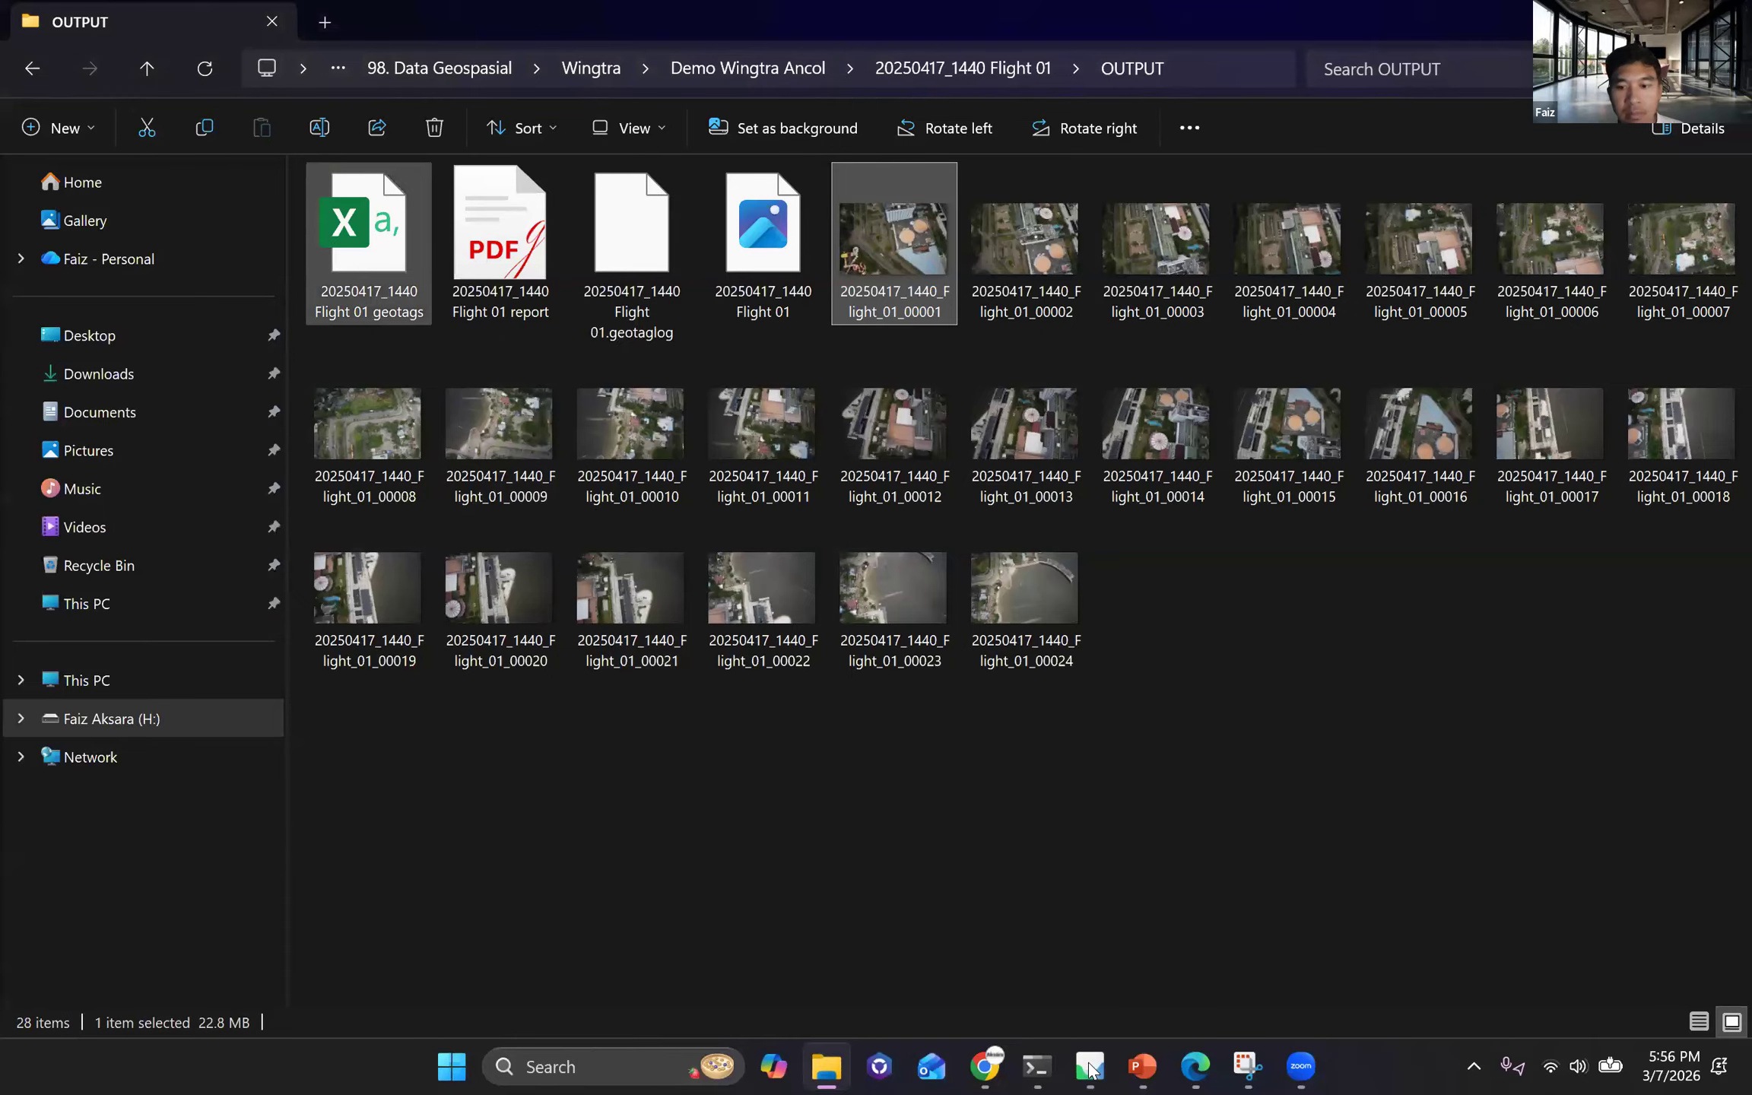
Switch to Metashape and add all images from the OUTPUT folder of 20250417_1440 Flight 01 to the project.
{"action": "key", "text": "alt+Tab"}
{"action": "left_click", "coordinate": [188, 54]}
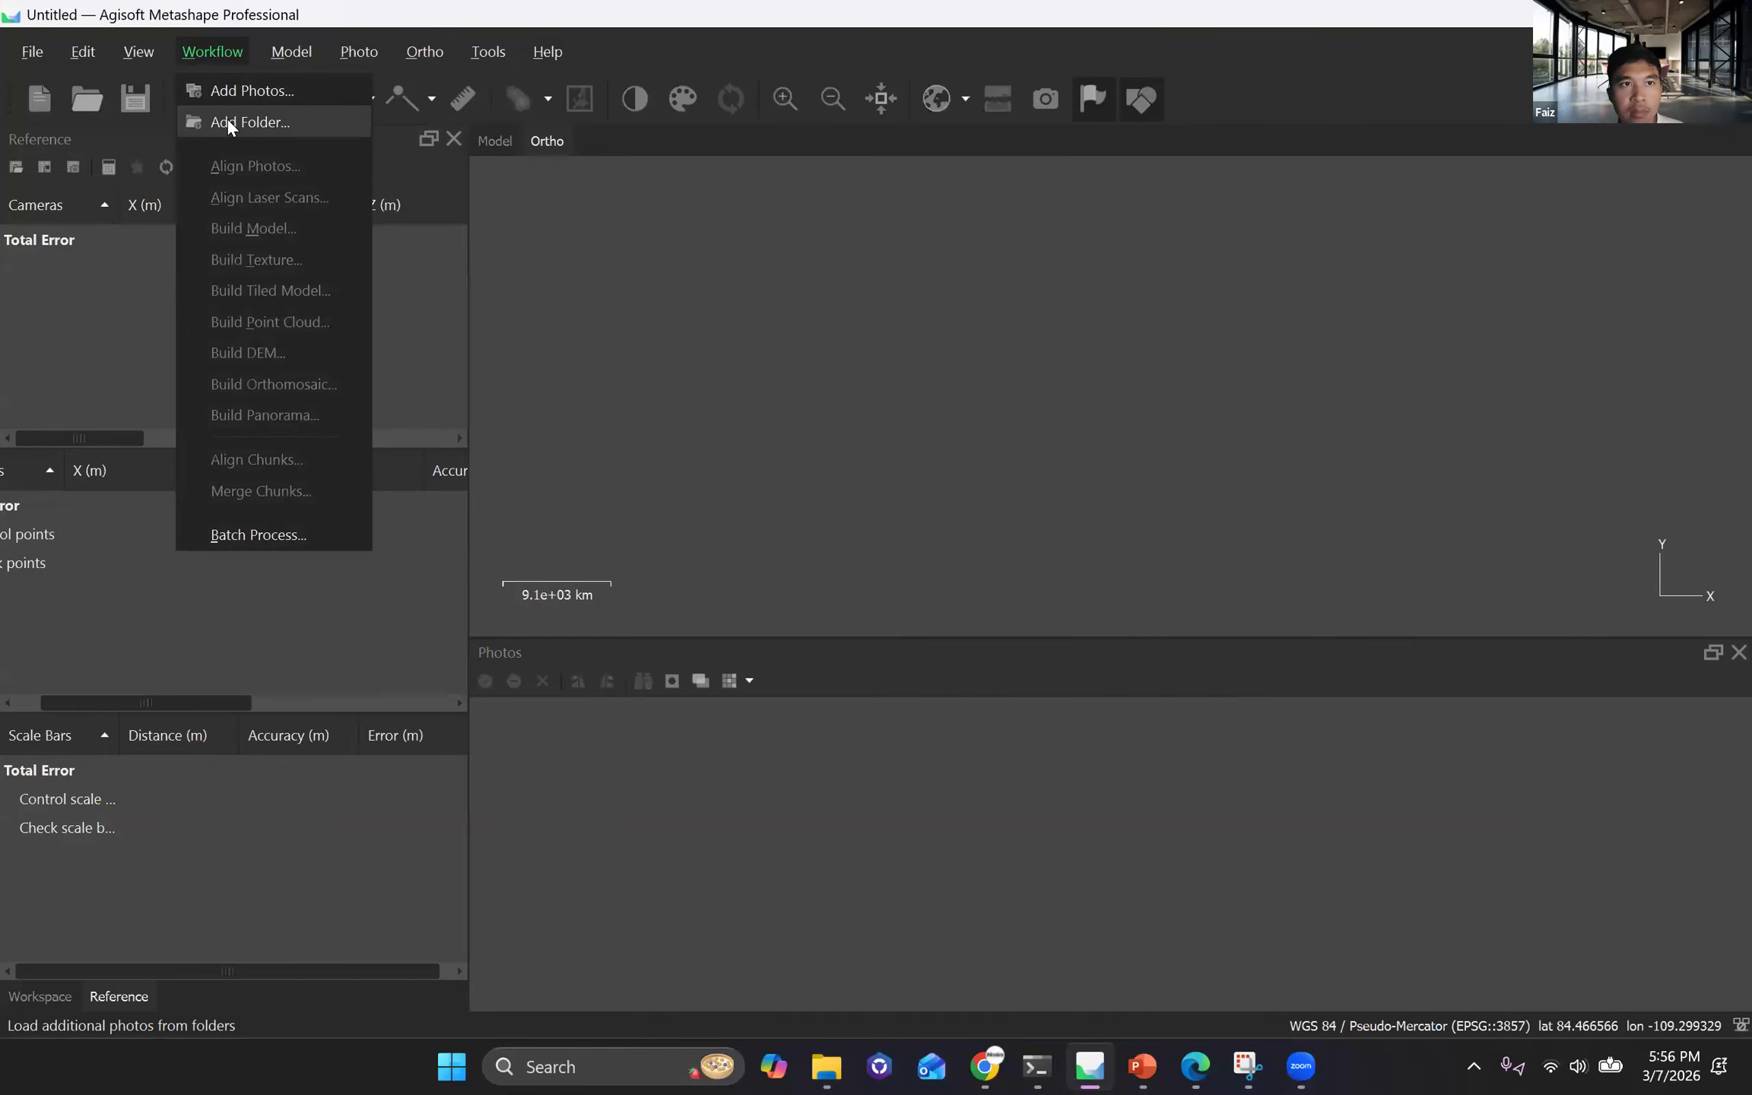
{"action": "left_click", "coordinate": [320, 93]}
{"action": "left_click", "coordinate": [876, 191]}
{"action": "key", "text": "Return"}
{"action": "left_click", "coordinate": [825, 366]}
{"action": "key", "text": "ctrl+a"}
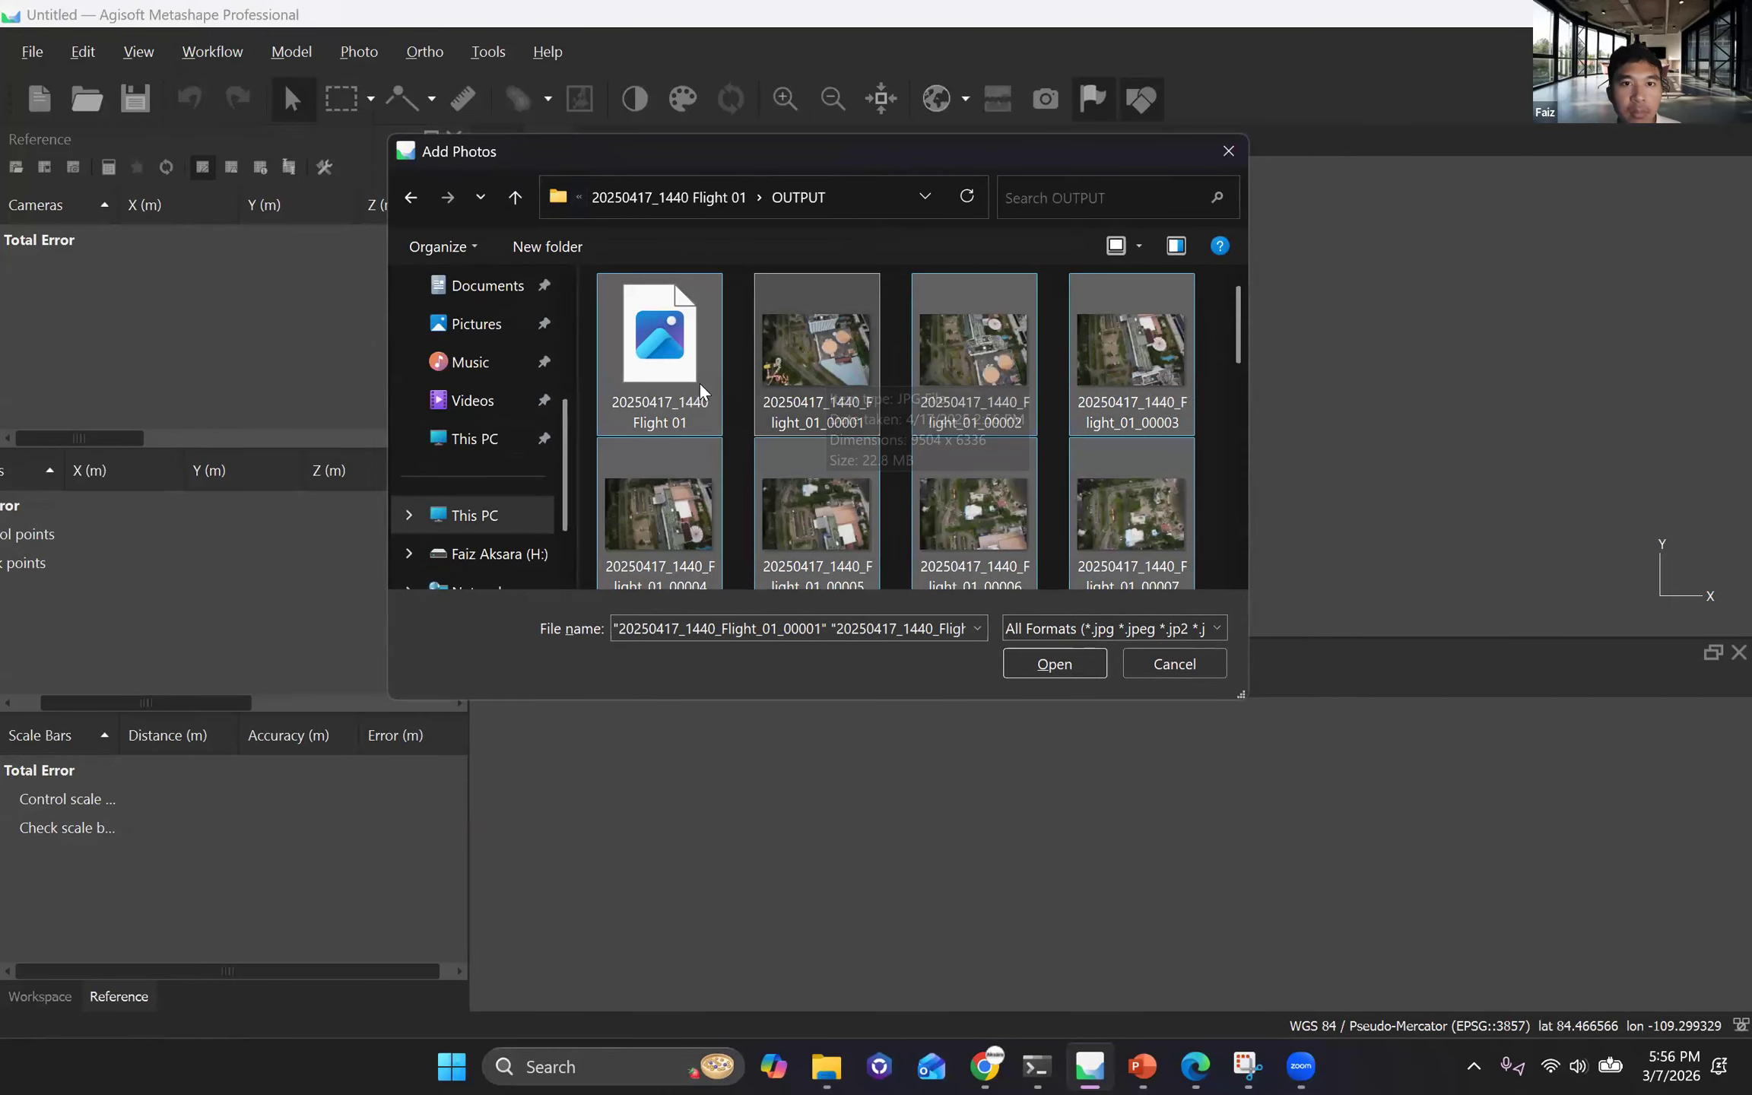
{"action": "scroll", "coordinate": [1240, 377], "scroll_direction": "down", "scroll_amount": 2}
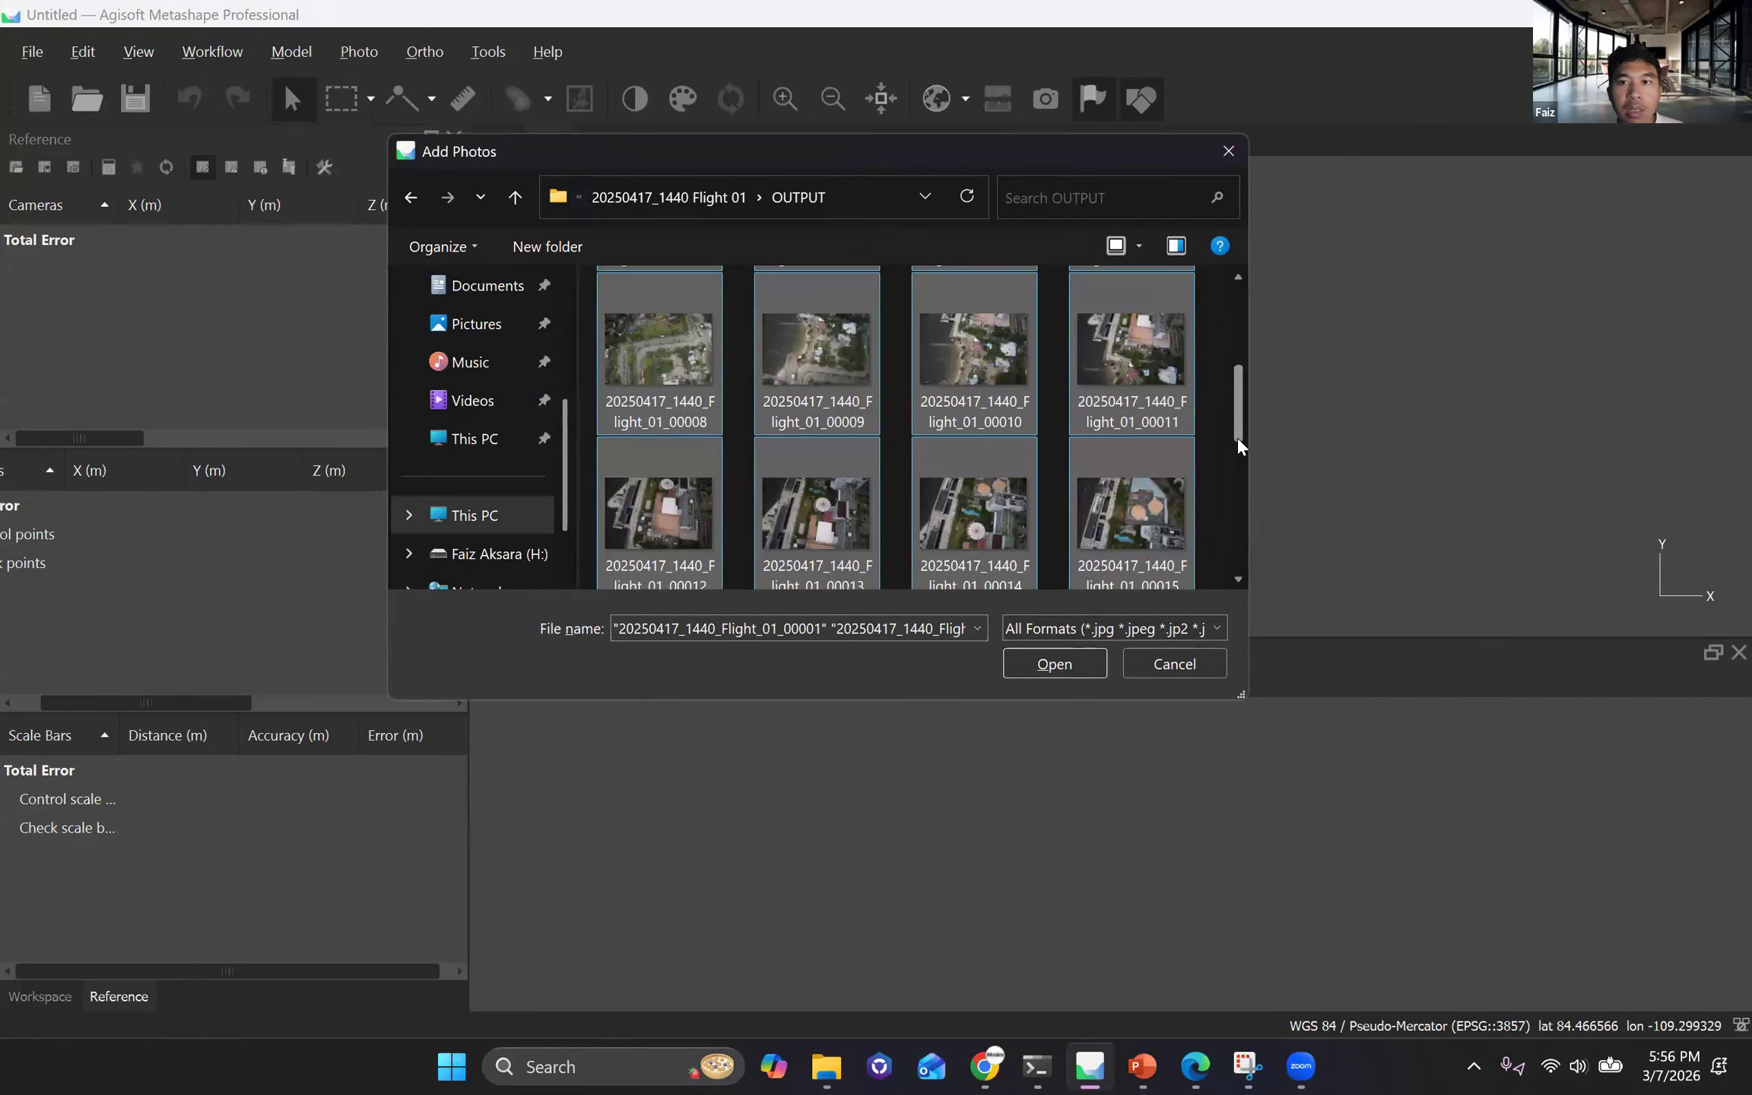
{"action": "left_click", "coordinate": [1066, 673]}
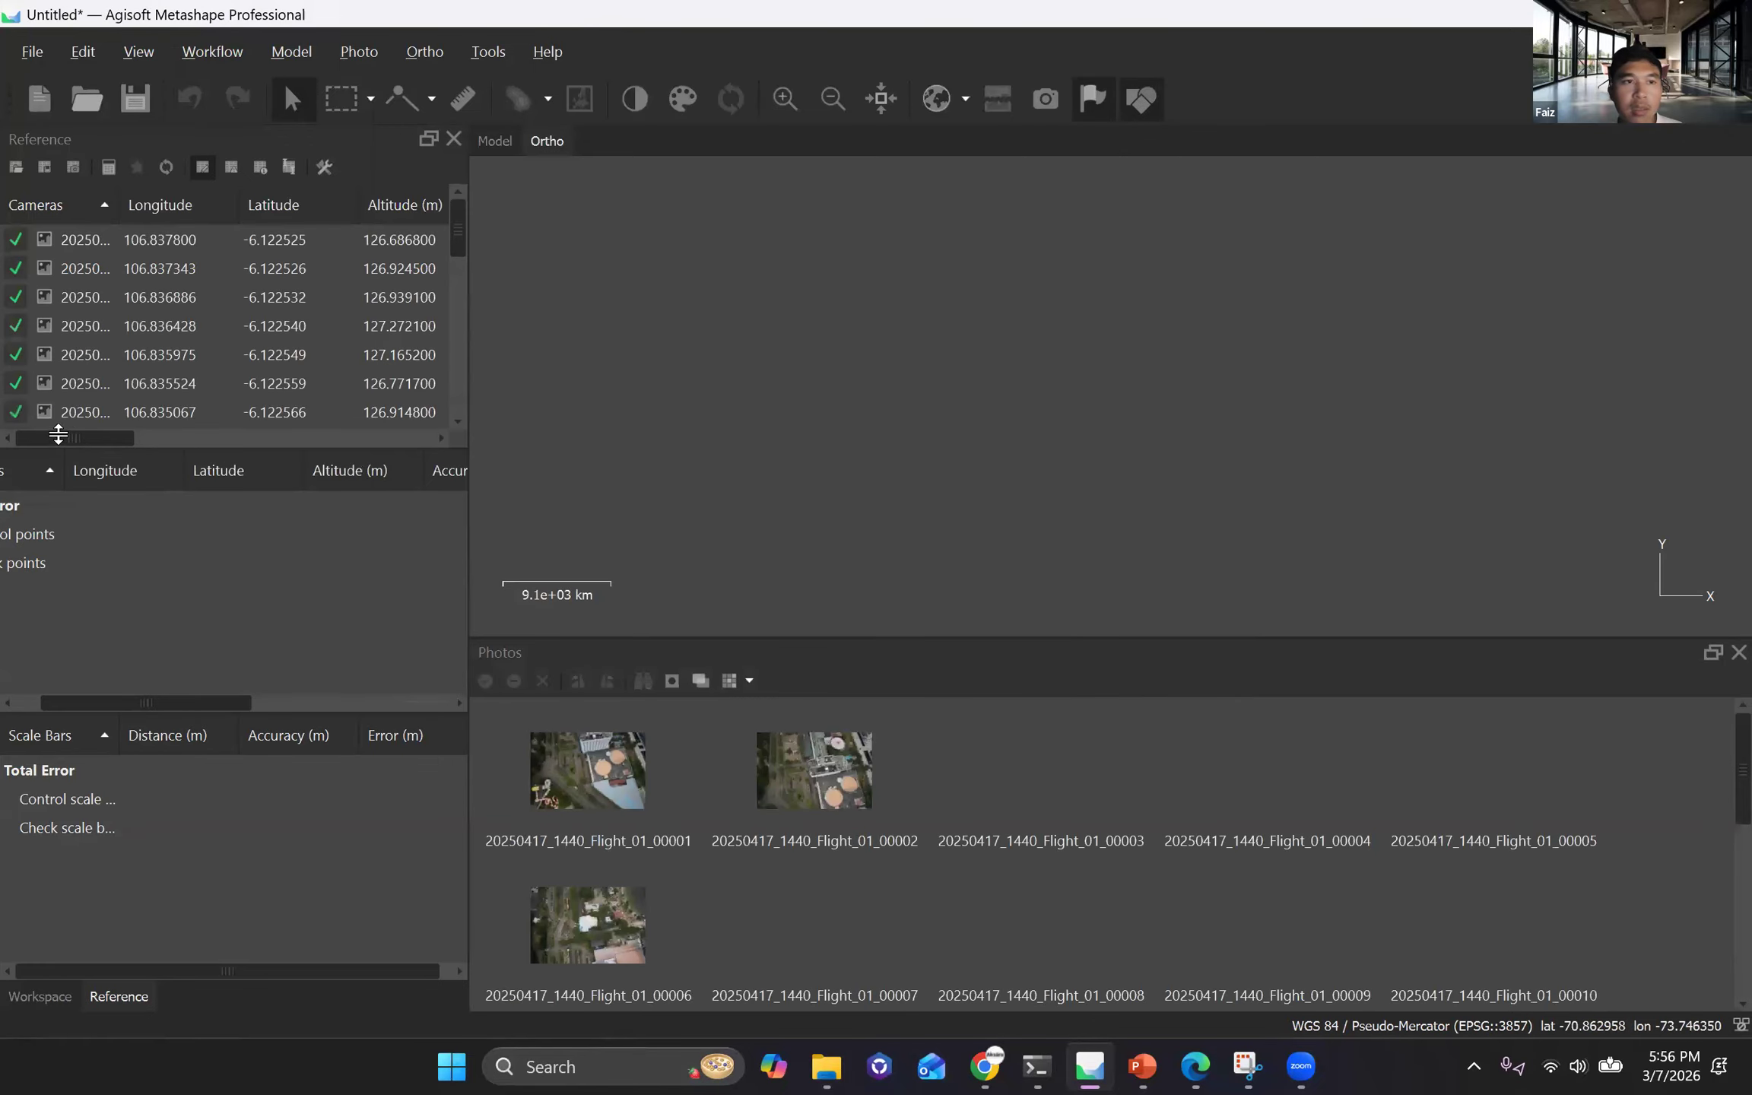
Examine the longitude, latitude, altitude, accuracy and yaw values of the added cameras in the reference table.
{"action": "mouse_move", "coordinate": [122, 440]}
{"action": "left_mouse_down"}
{"action": "mouse_move", "coordinate": [266, 442]}
{"action": "mouse_move", "coordinate": [150, 446]}
{"action": "left_mouse_up"}
{"action": "scroll", "coordinate": [160, 446], "scroll_direction": "left", "scroll_amount": 2}
{"action": "scroll", "coordinate": [160, 445], "scroll_direction": "right", "scroll_amount": 5}
{"action": "scroll", "coordinate": [352, 208], "scroll_direction": "left", "scroll_amount": 5}
{"action": "scroll", "coordinate": [354, 205], "scroll_direction": "right", "scroll_amount": 4}
{"action": "scroll", "coordinate": [354, 205], "scroll_direction": "right", "scroll_amount": 1}
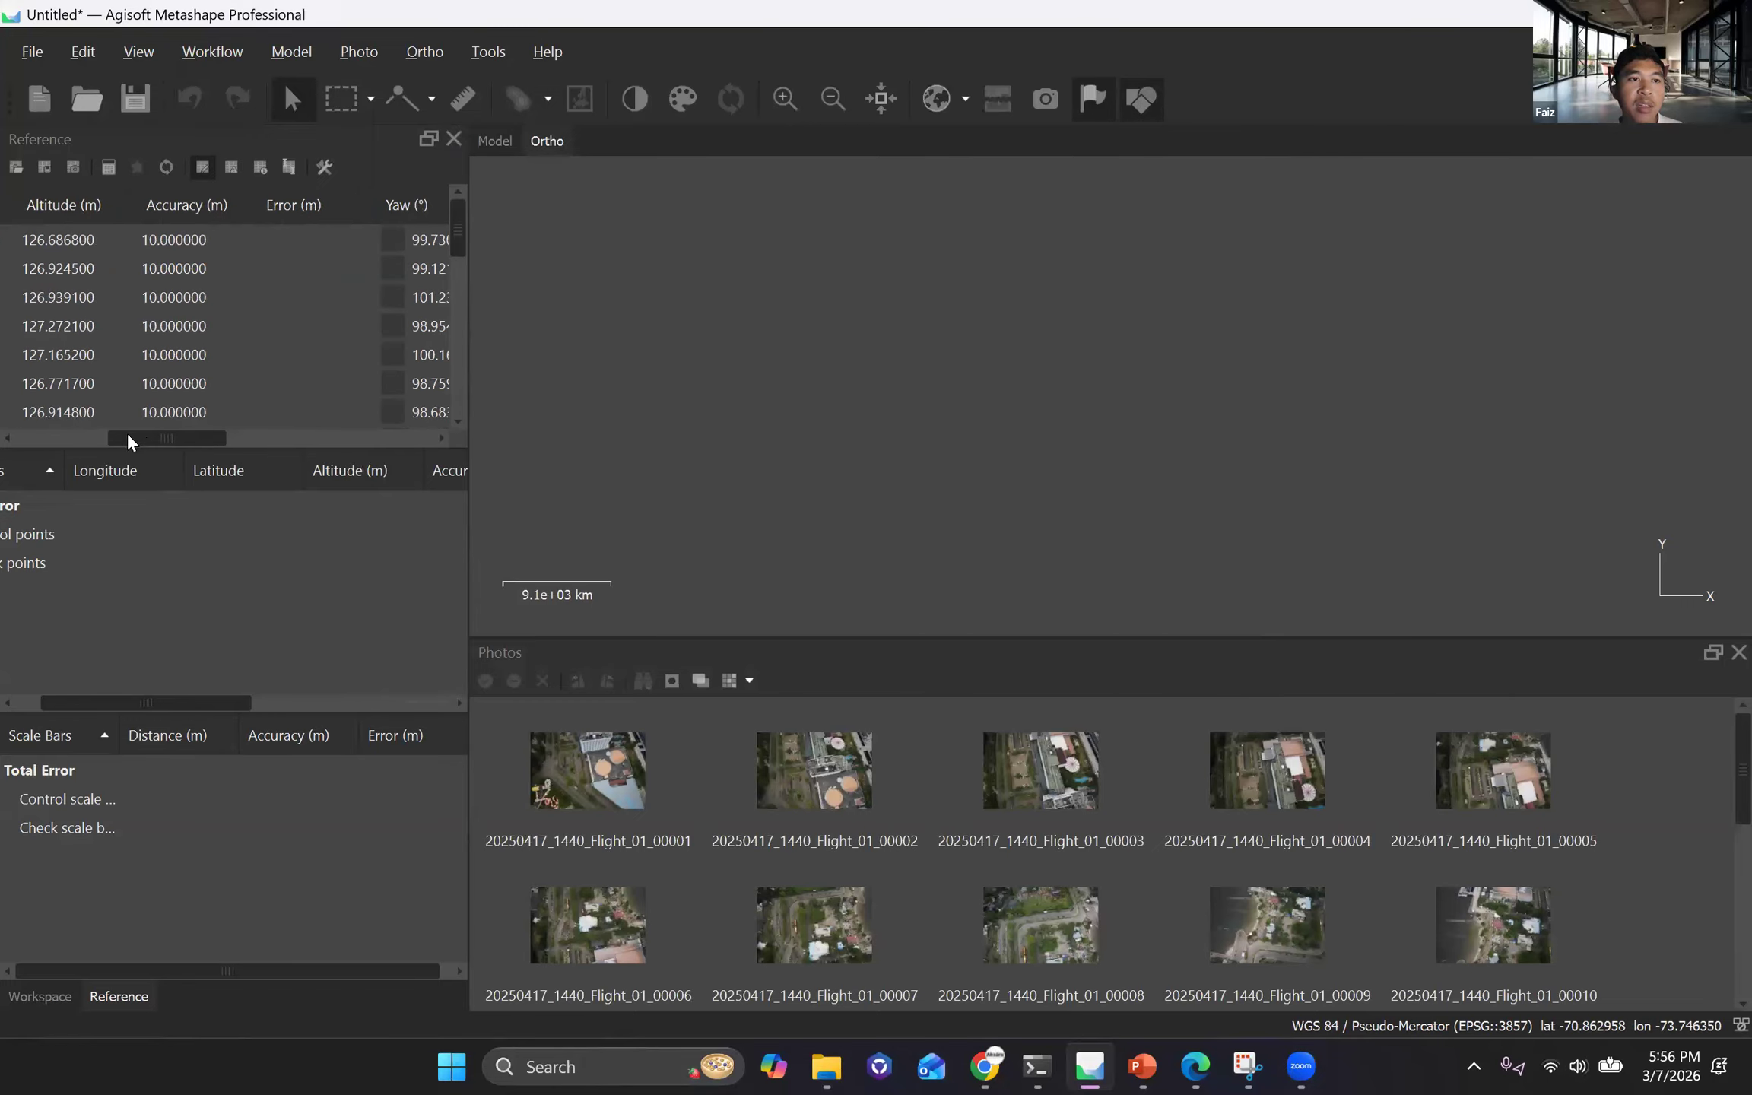
{"action": "scroll", "coordinate": [92, 442], "scroll_direction": "right", "scroll_amount": 2}
{"action": "scroll", "coordinate": [173, 441], "scroll_direction": "left", "scroll_amount": 6}
{"action": "scroll", "coordinate": [192, 304], "scroll_direction": "right", "scroll_amount": 2}
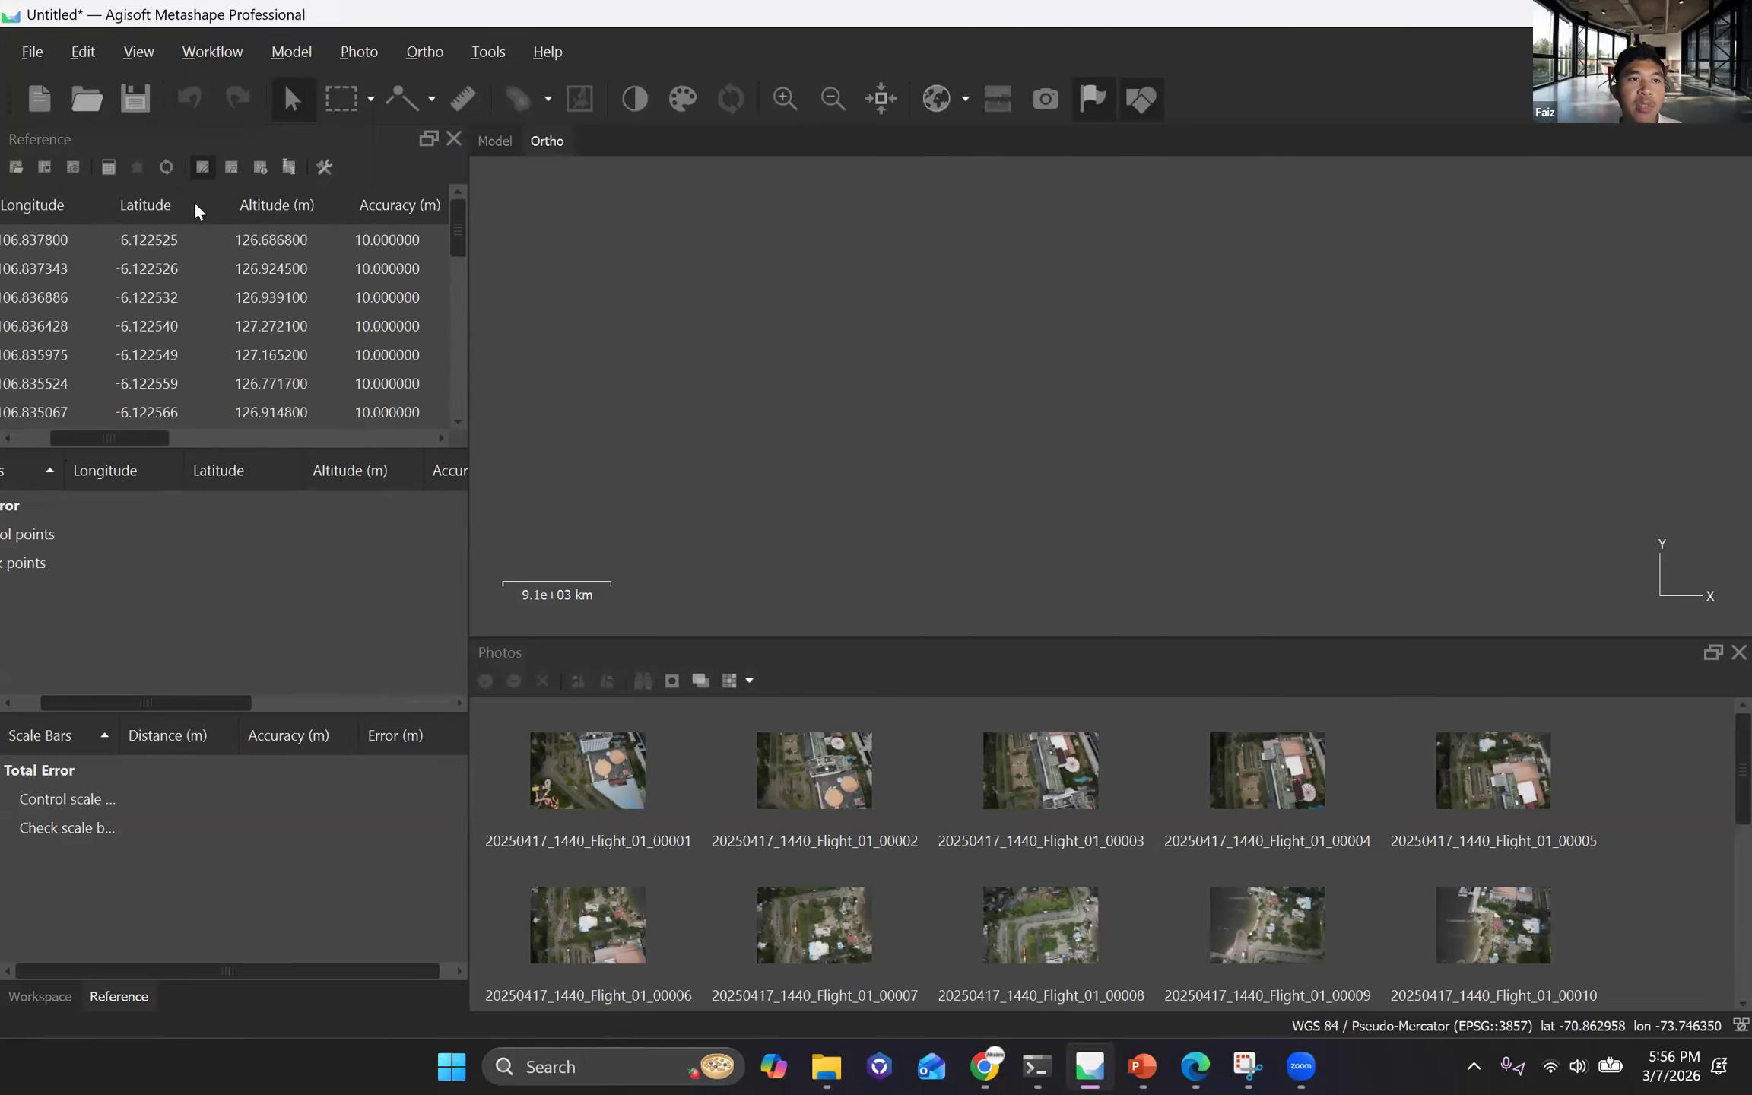
{"action": "scroll", "coordinate": [195, 202], "scroll_direction": "right", "scroll_amount": 3}
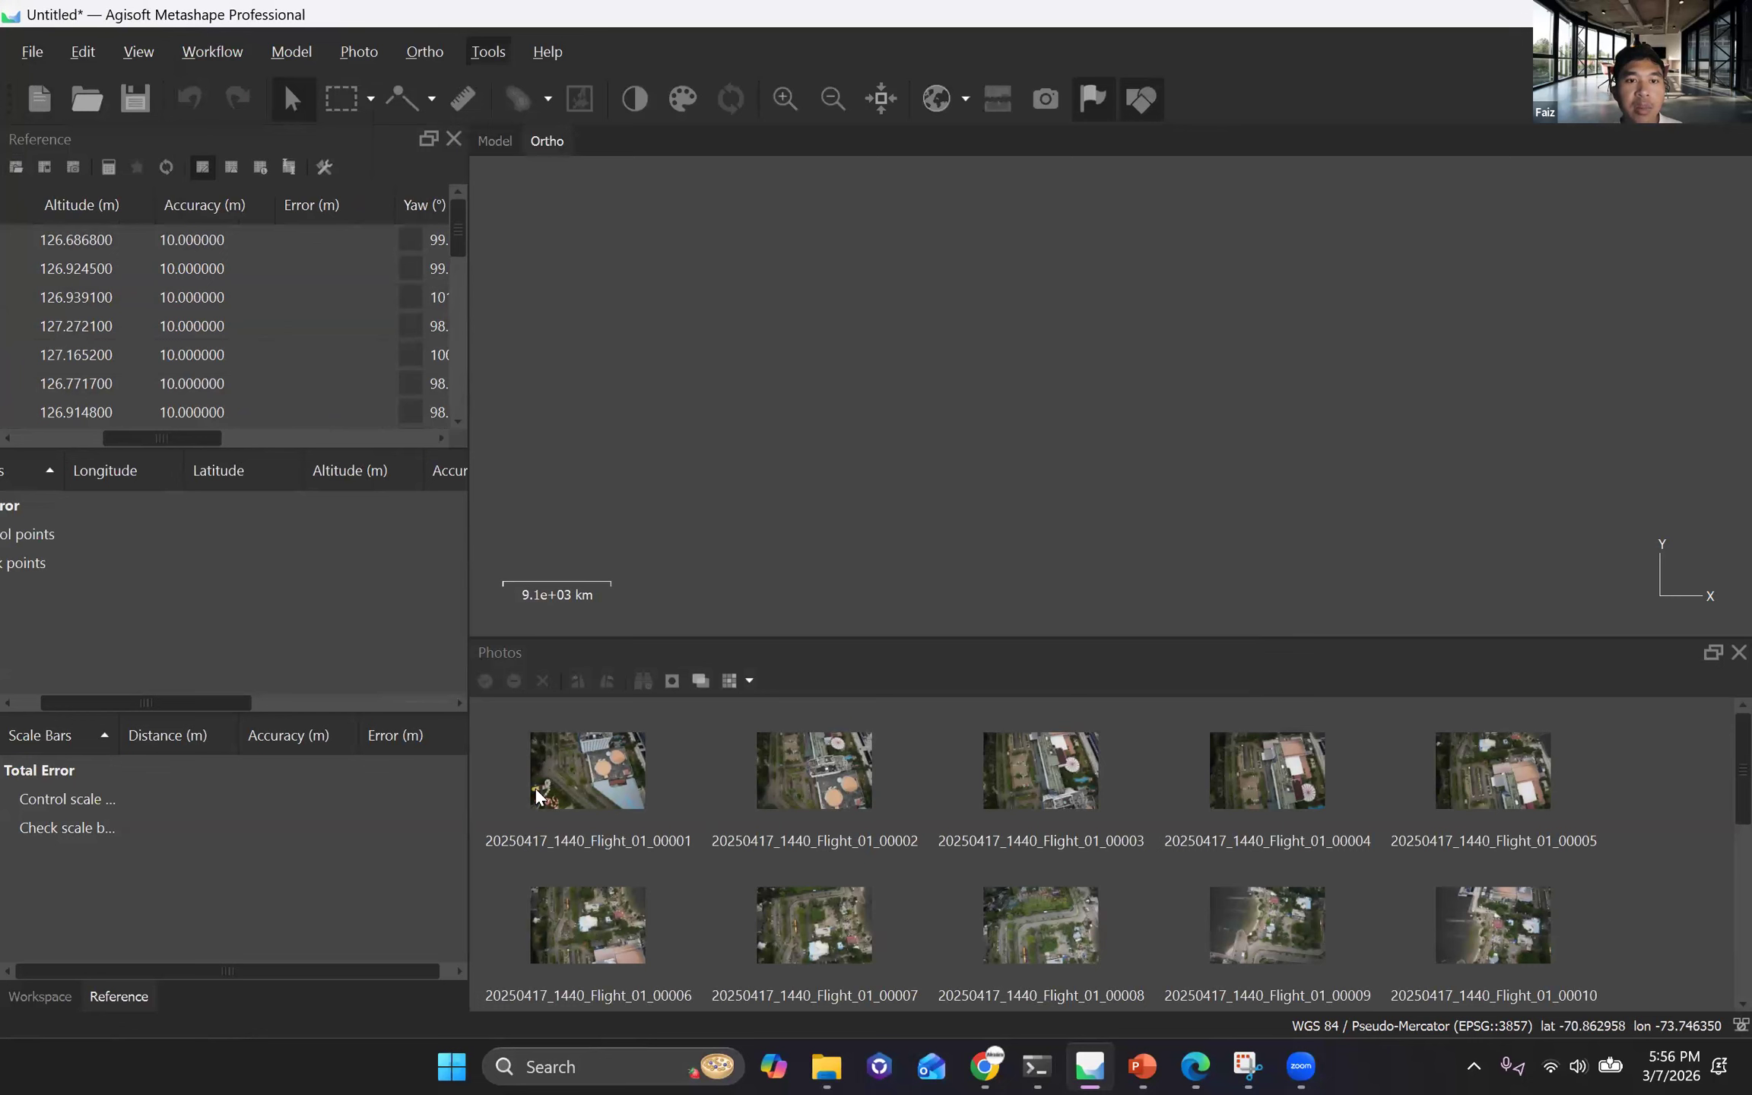
Enable loading camera location accuracy and GPS/INS offset from XMP meta data in the advanced preferences.
{"action": "key", "text": "alt+t"}
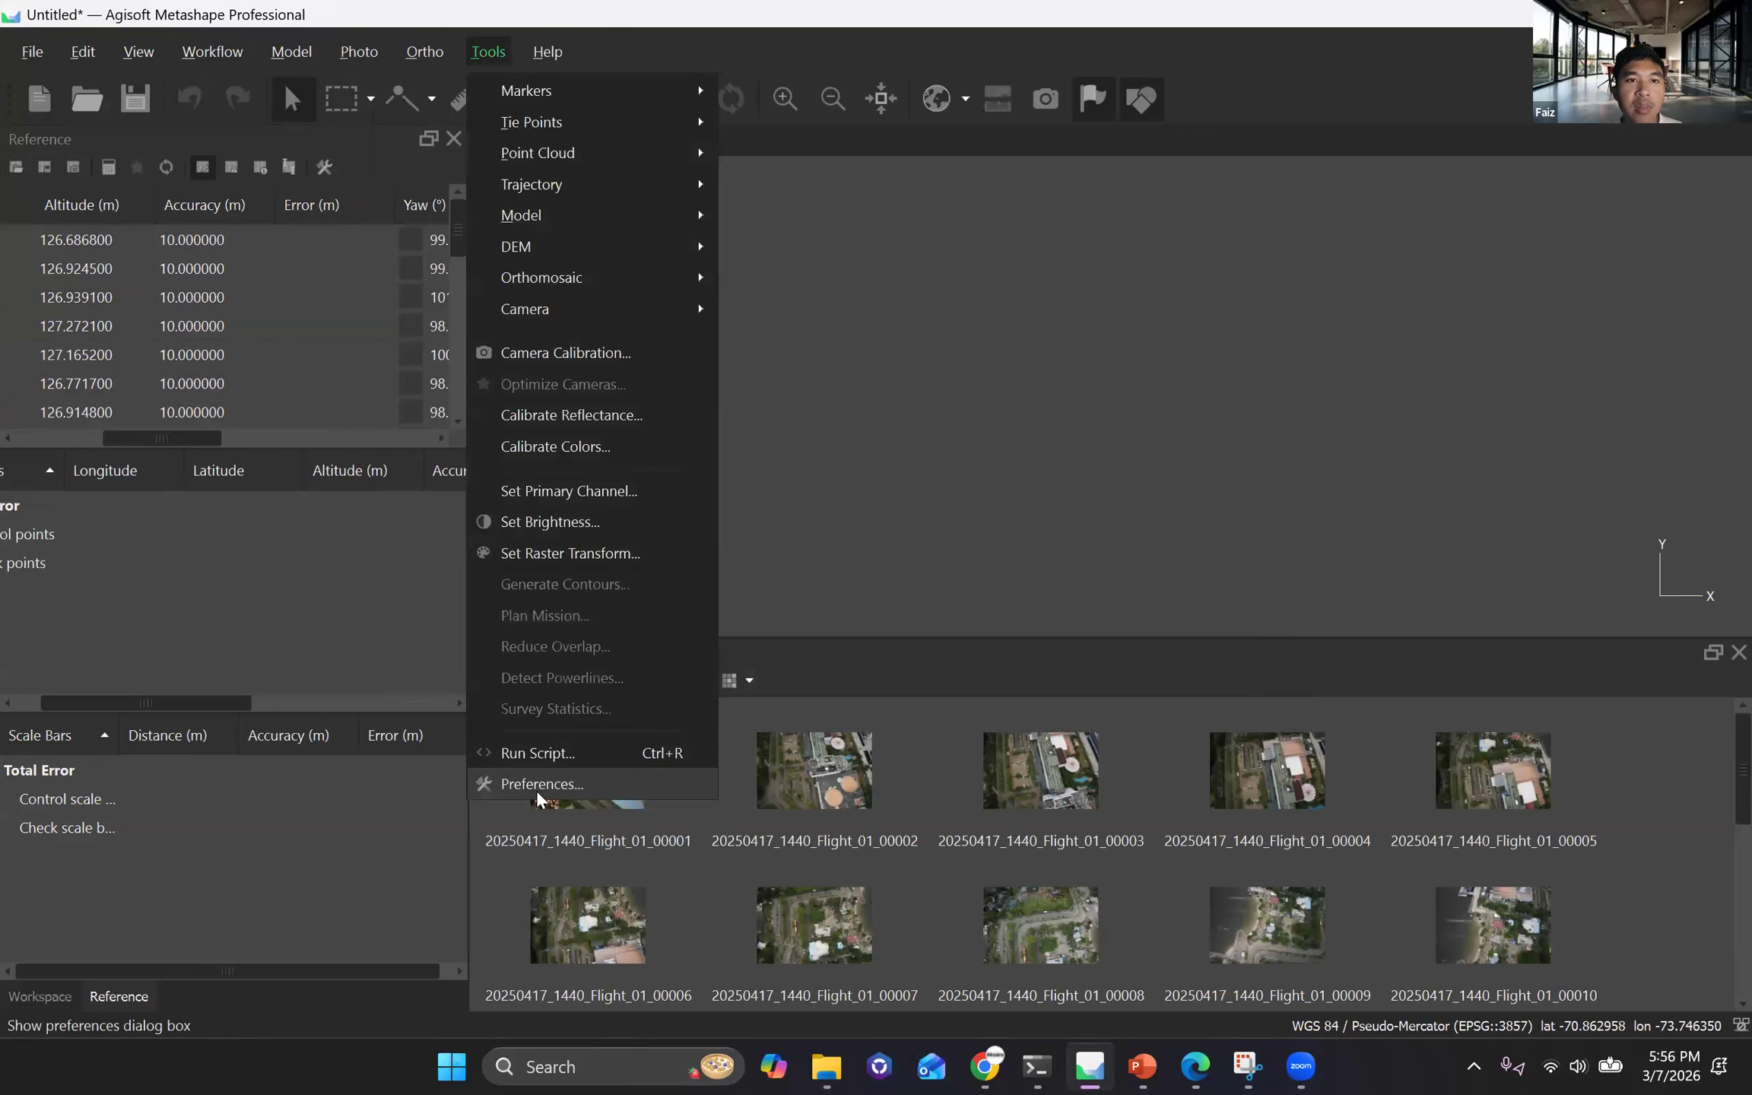
{"action": "left_click", "coordinate": [537, 790]}
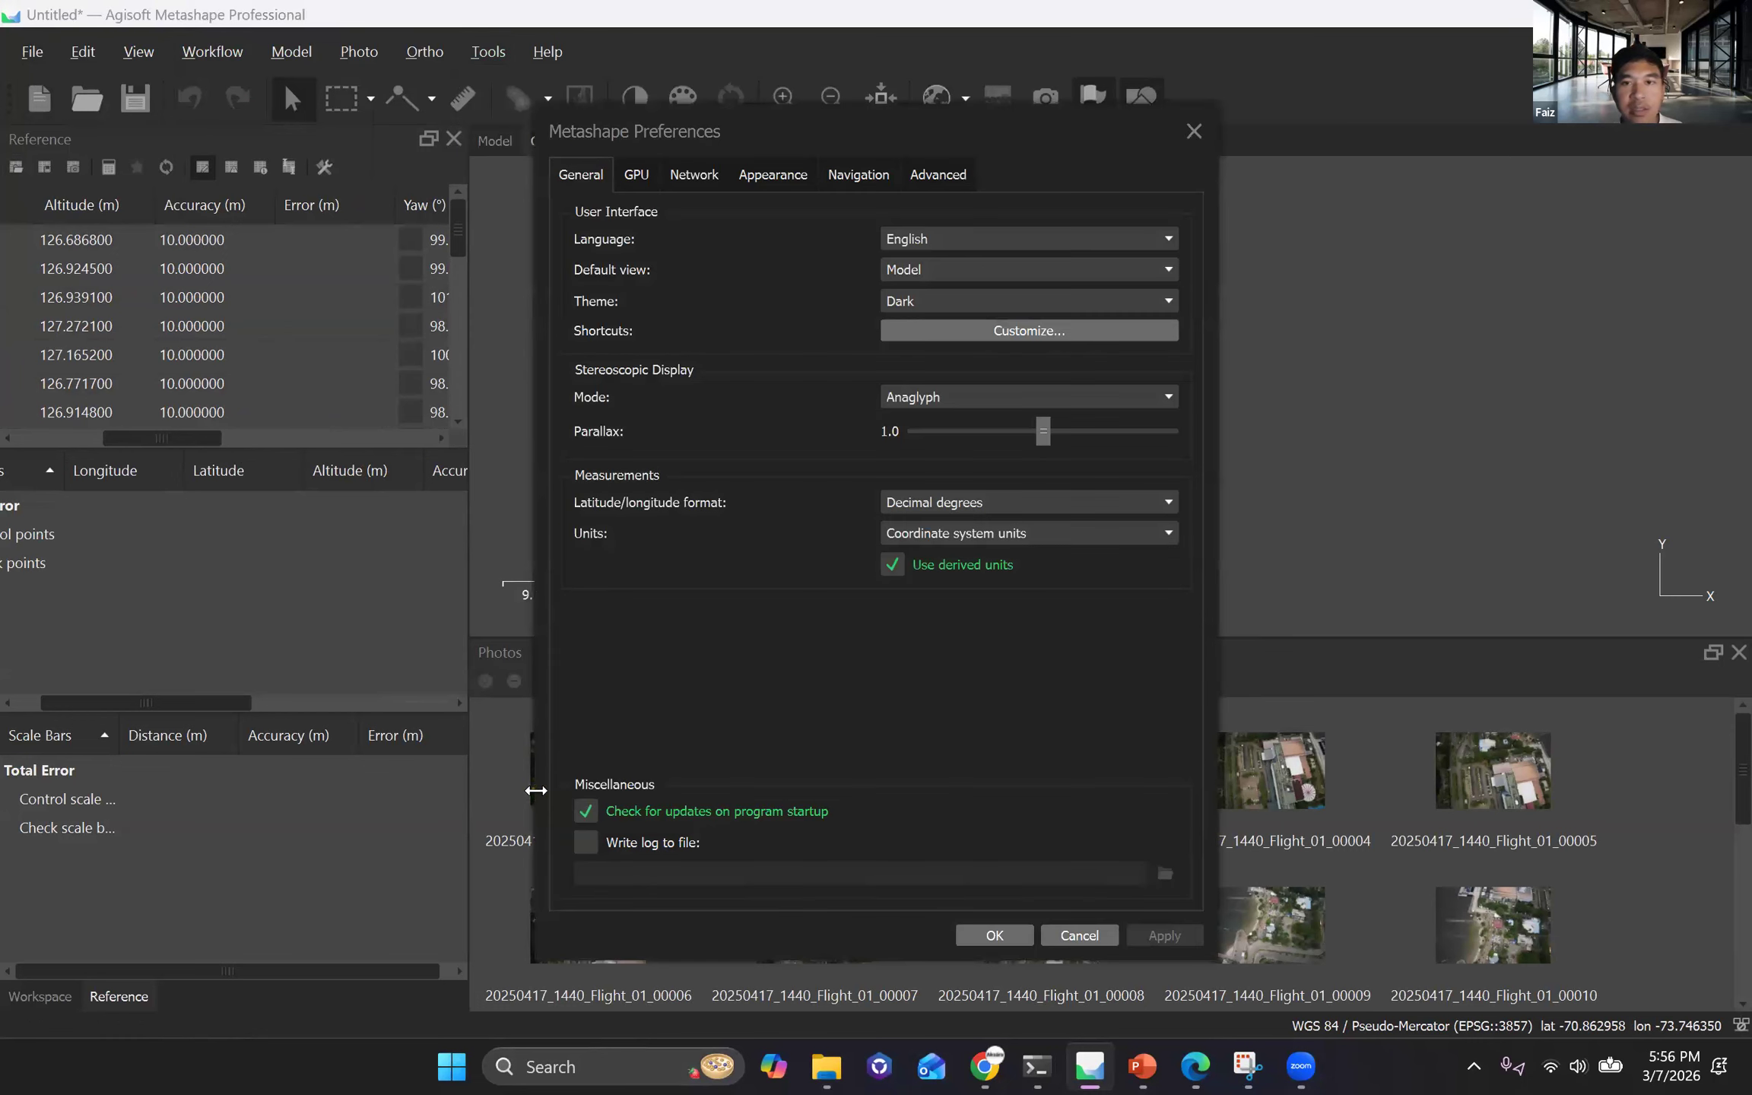
{"action": "left_click", "coordinate": [936, 175]}
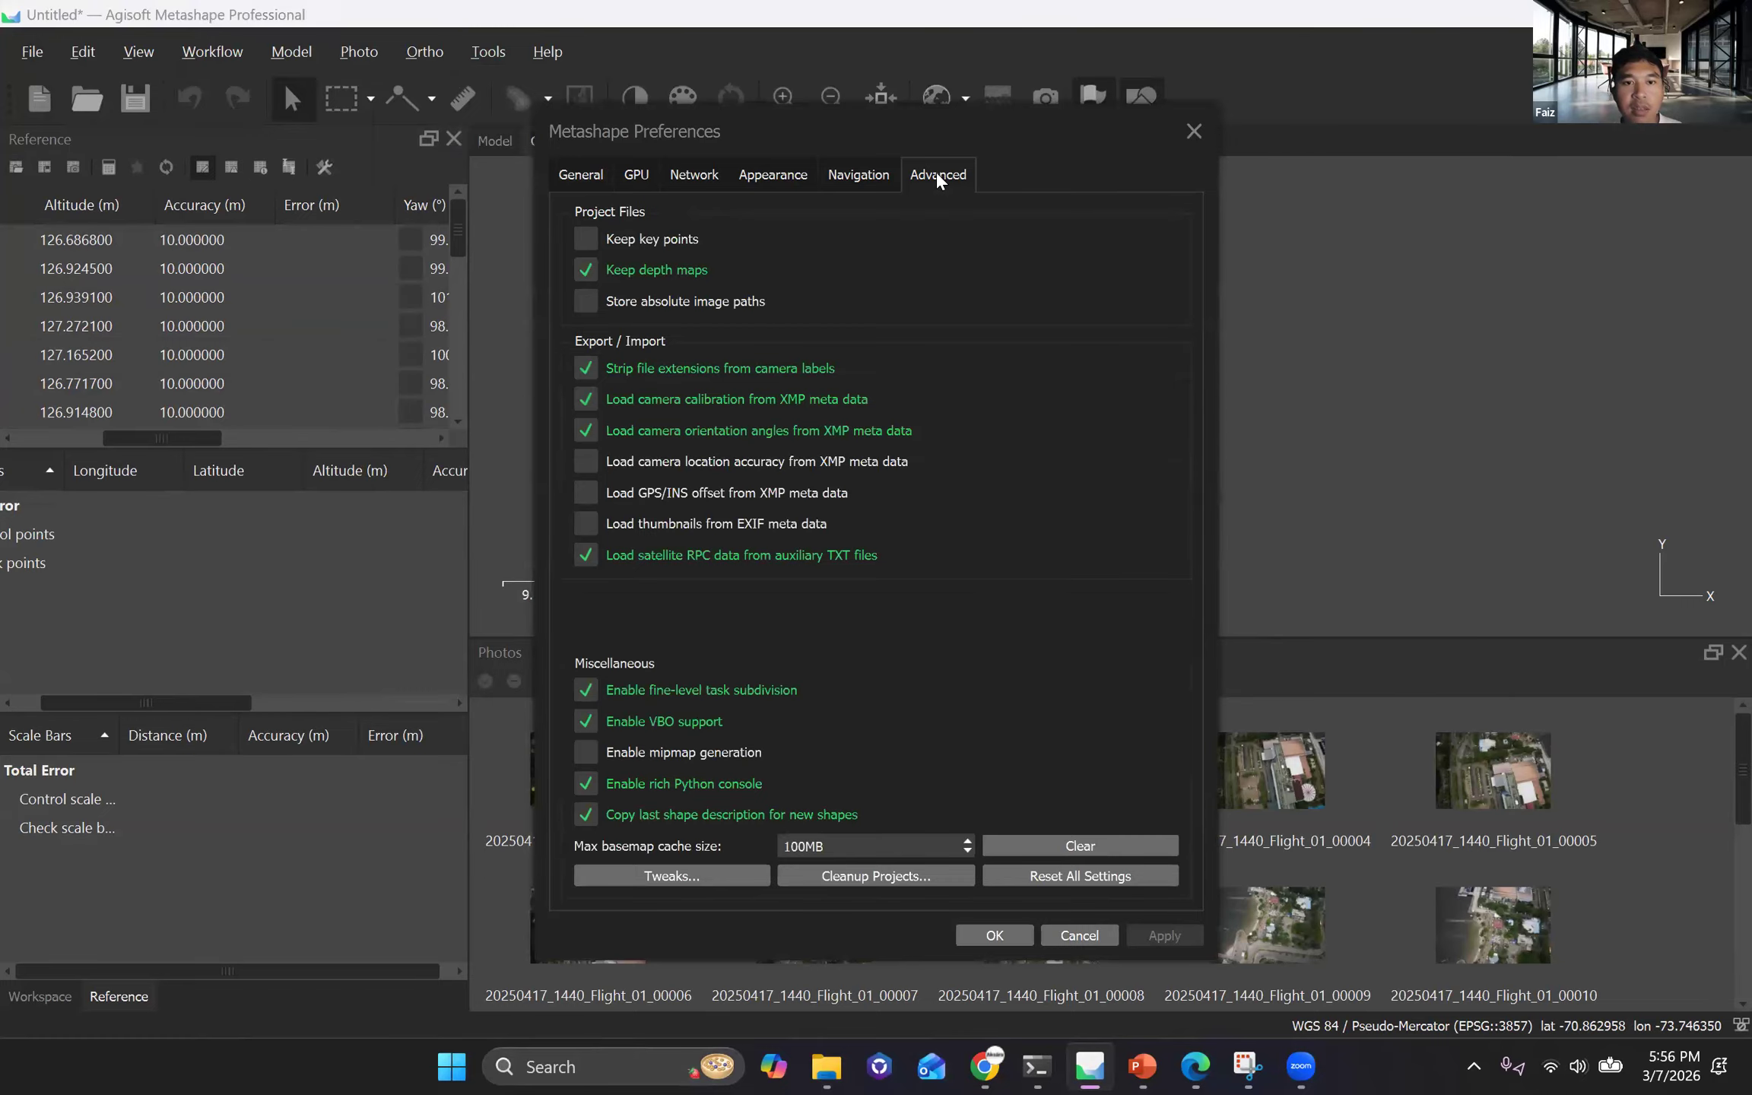
{"action": "left_click", "coordinate": [583, 467]}
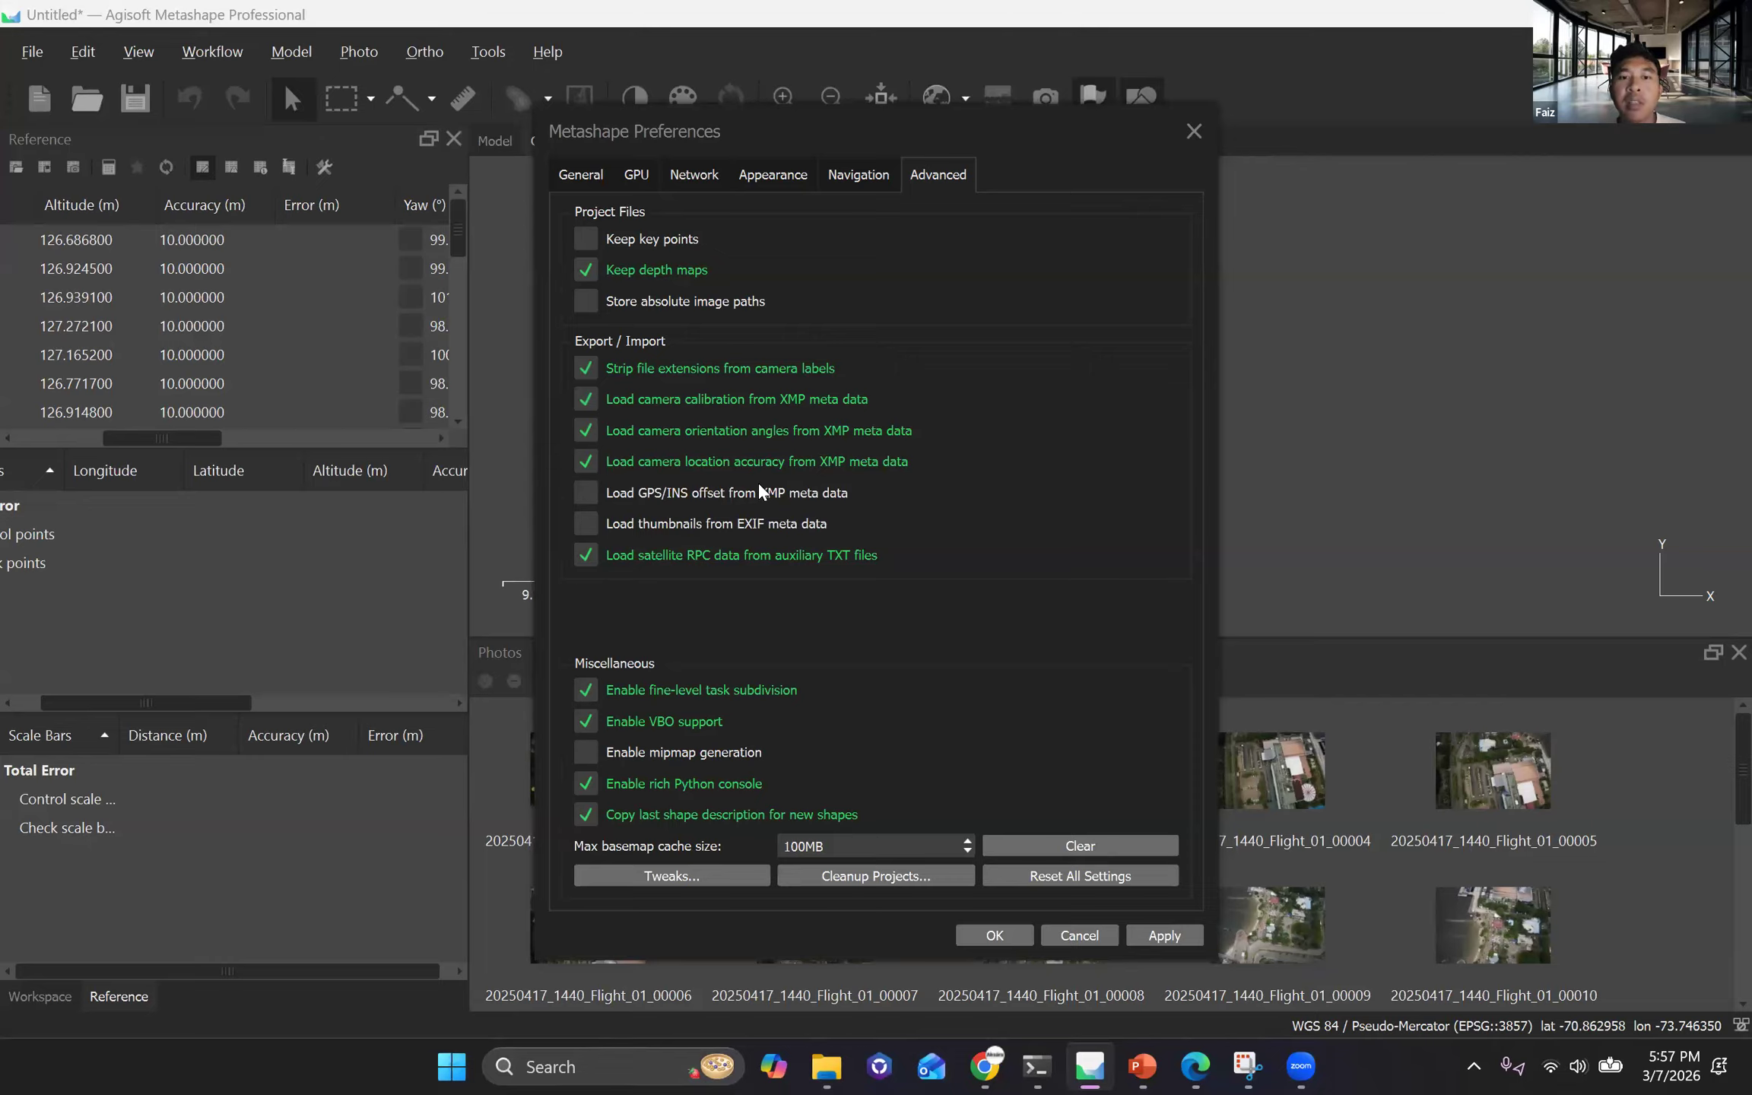
{"action": "left_click", "coordinate": [583, 494]}
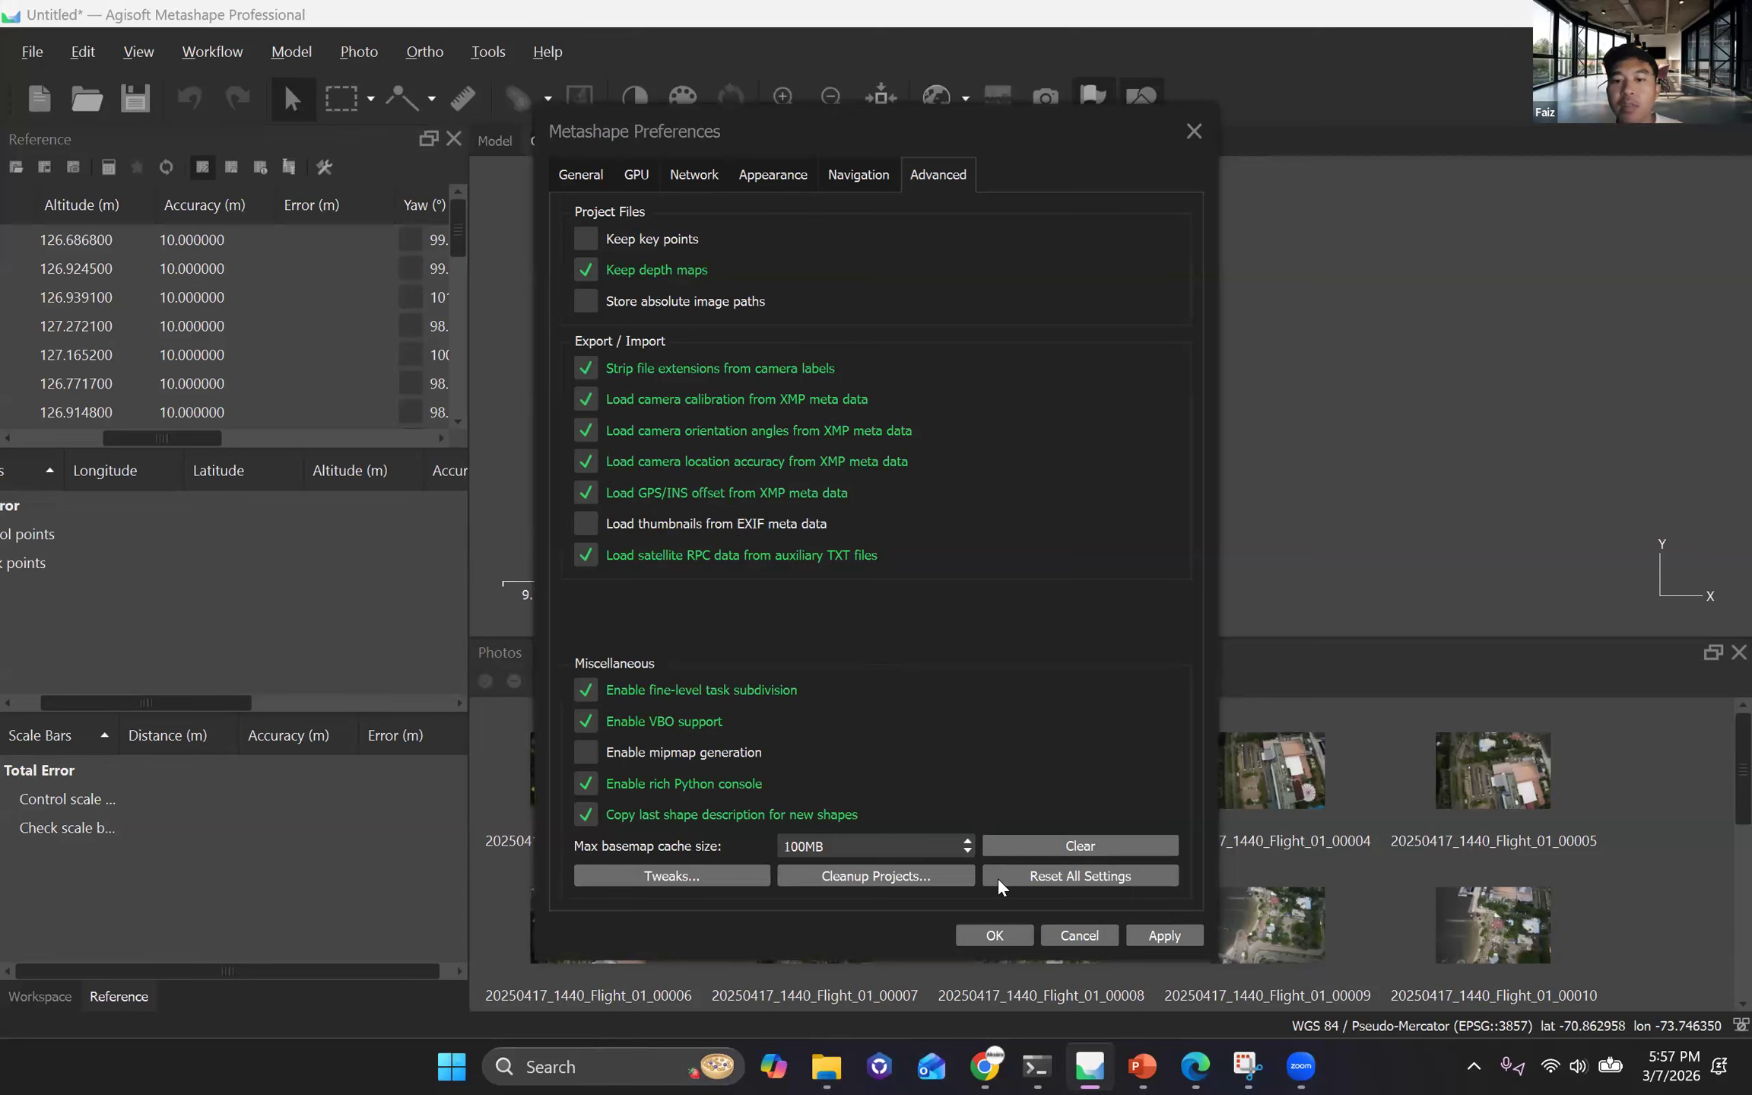
{"action": "left_click", "coordinate": [1009, 931]}
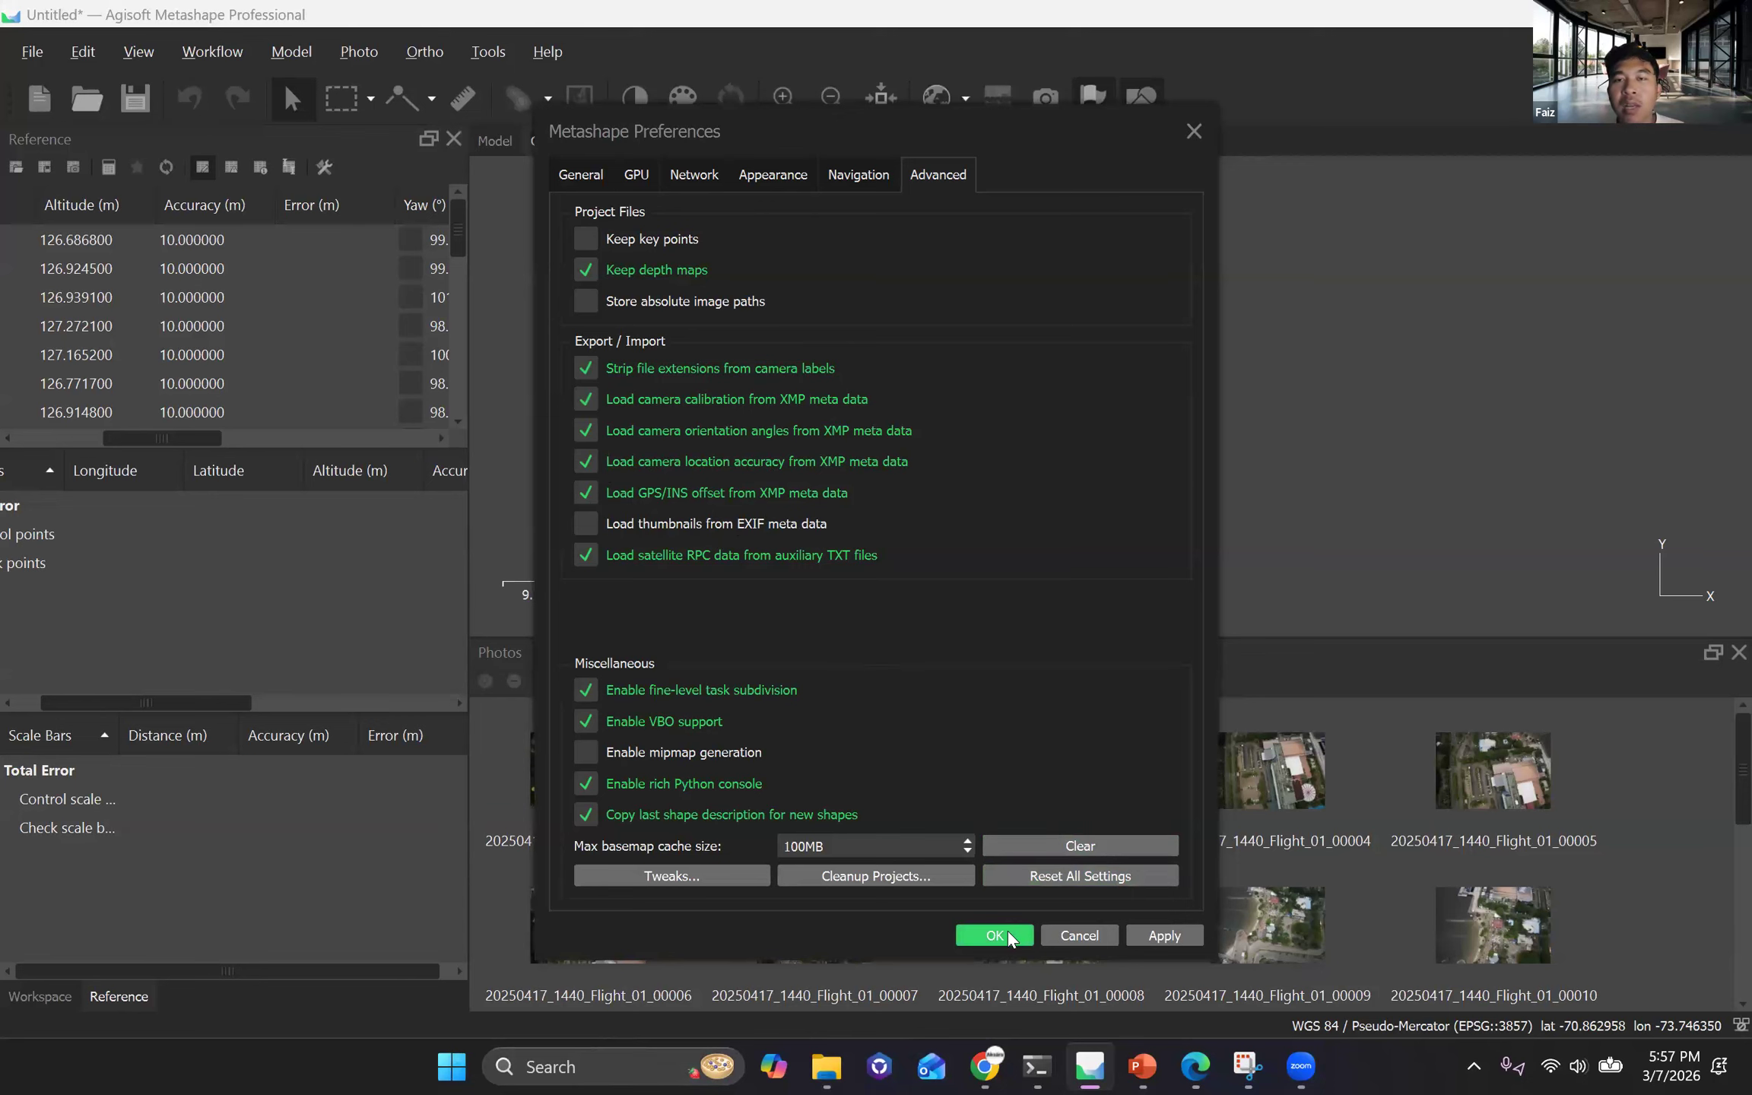
{"action": "left_click", "coordinate": [994, 935]}
Start another new empty project in place of the unsaved one containing the flight photos.
{"action": "left_click", "coordinate": [33, 52]}
{"action": "left_click", "coordinate": [38, 85]}
{"action": "left_click", "coordinate": [882, 540]}
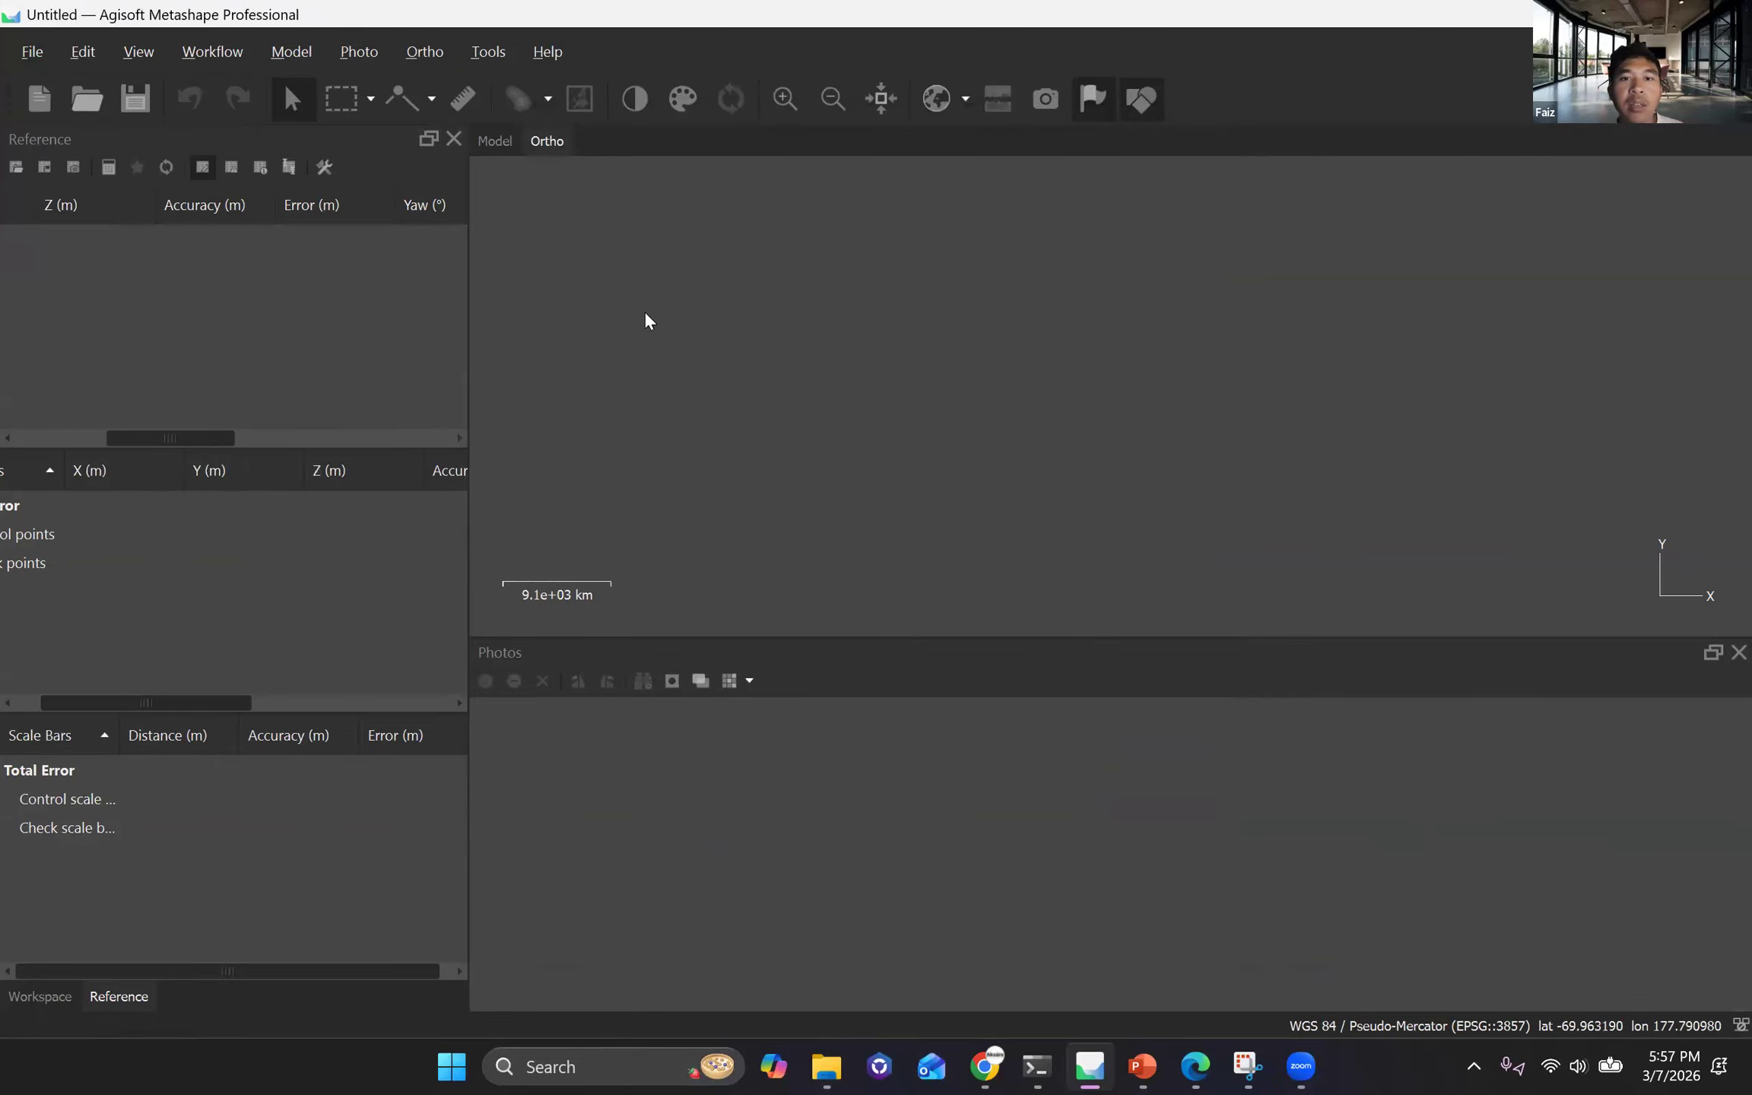
Add images 20250417_1440_Flight_01_00001 to 00024 from the OUTPUT folder to the new project.
{"action": "left_click", "coordinate": [213, 52]}
{"action": "left_click", "coordinate": [228, 88]}
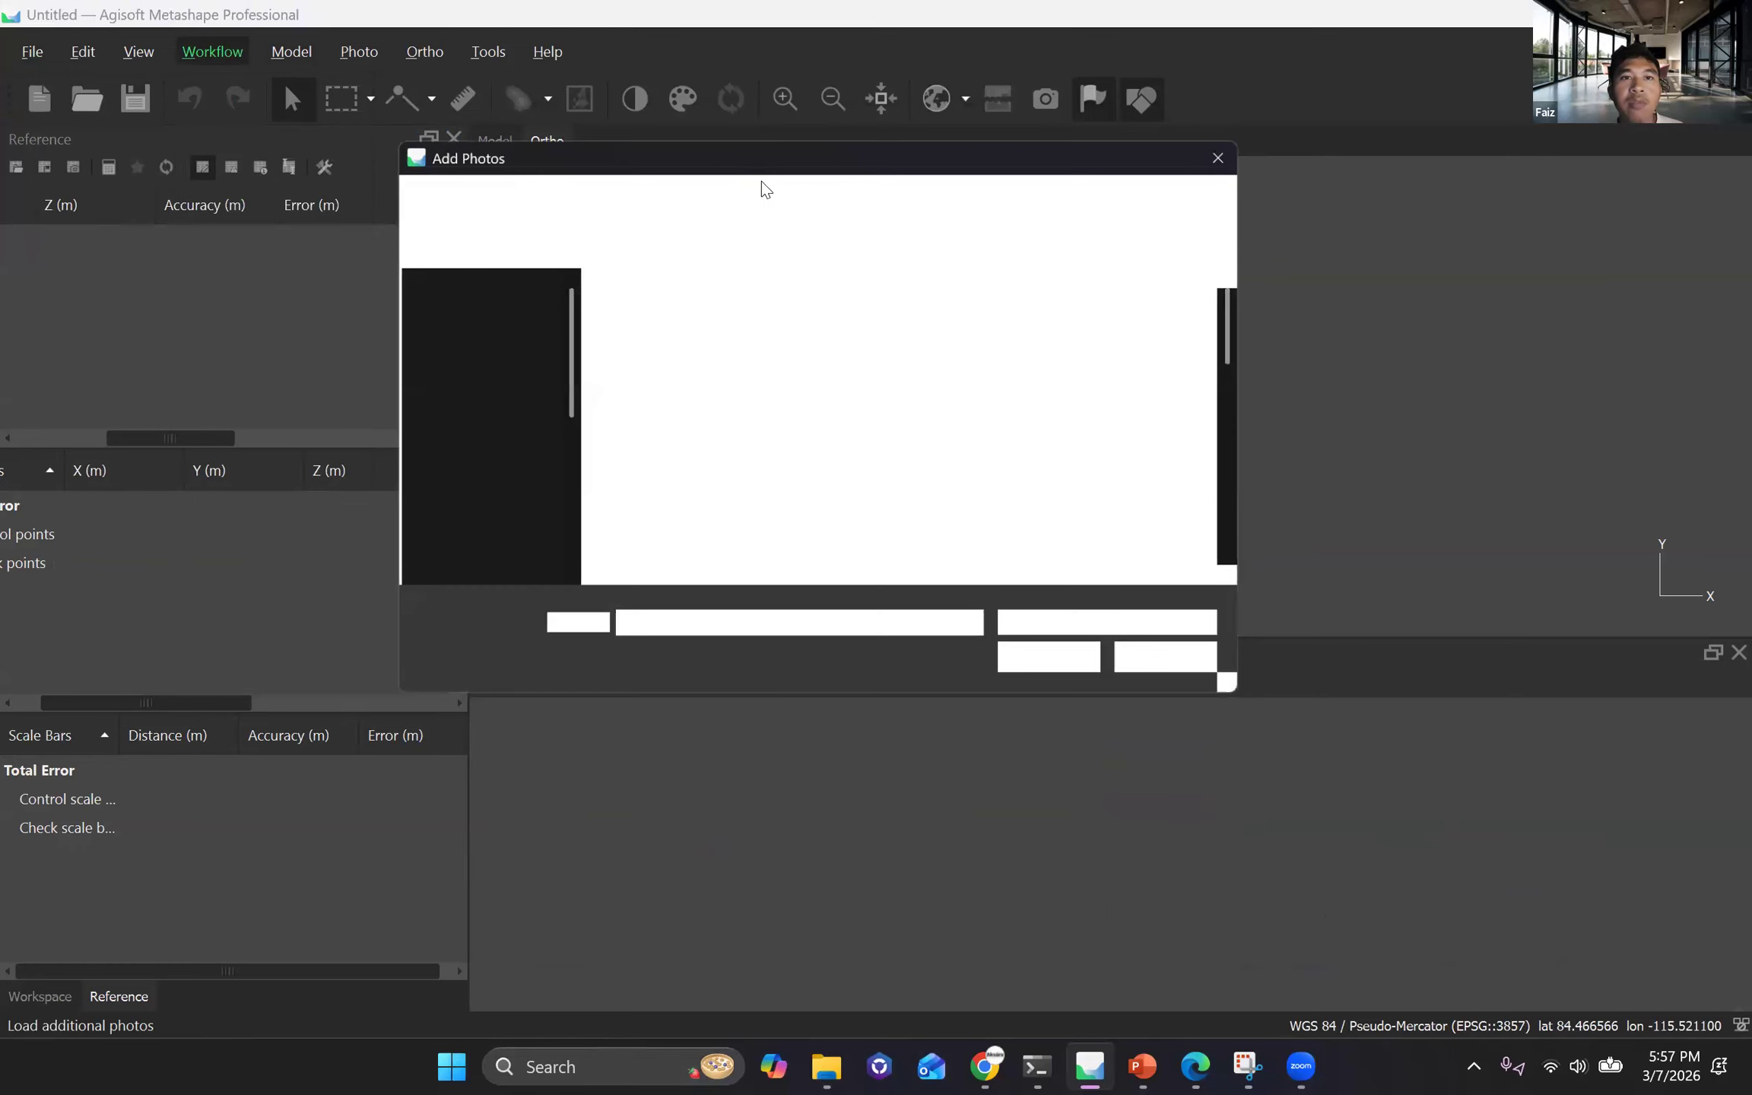
{"action": "left_click", "coordinate": [853, 407]}
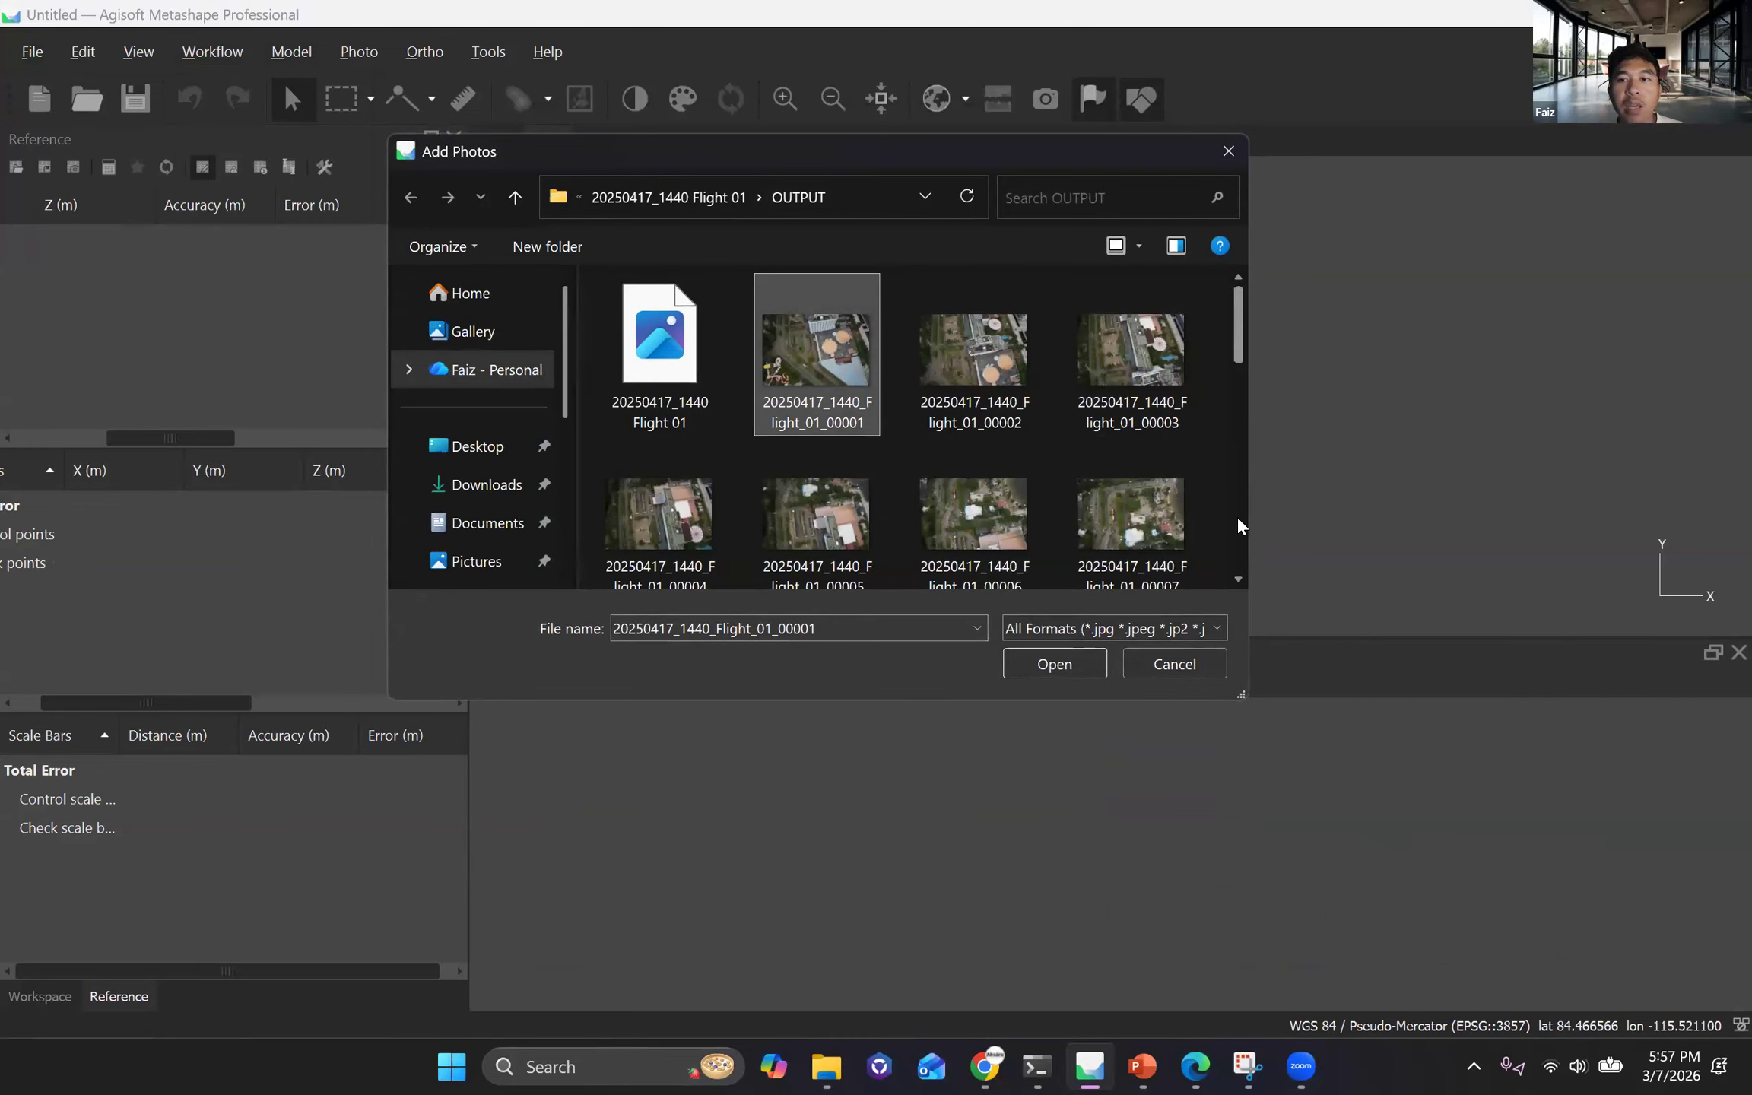
{"action": "scroll", "coordinate": [1254, 329], "scroll_direction": "down", "scroll_amount": 5}
{"action": "scroll", "coordinate": [1044, 537], "scroll_direction": "down", "scroll_amount": 4}
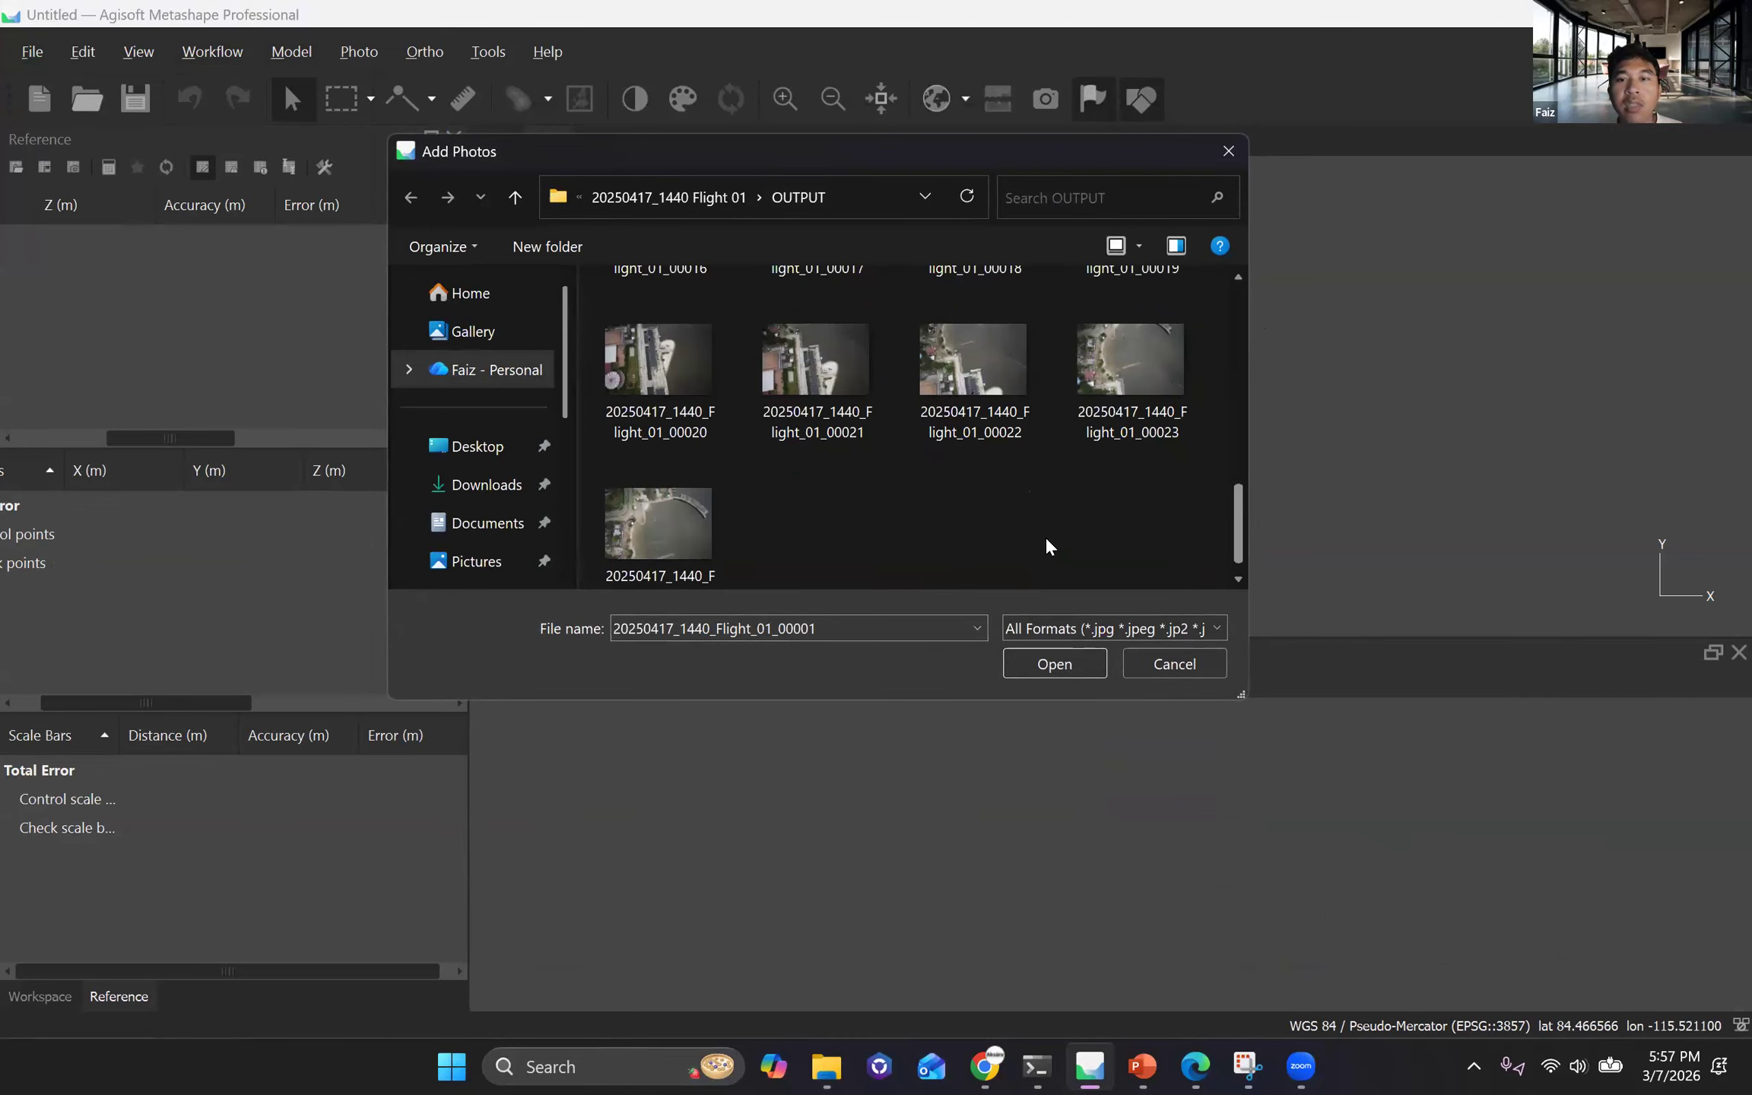
{"action": "left_click", "coordinate": [659, 526], "text": "shift"}
{"action": "scroll", "coordinate": [659, 526], "scroll_direction": "up", "scroll_amount": 4}
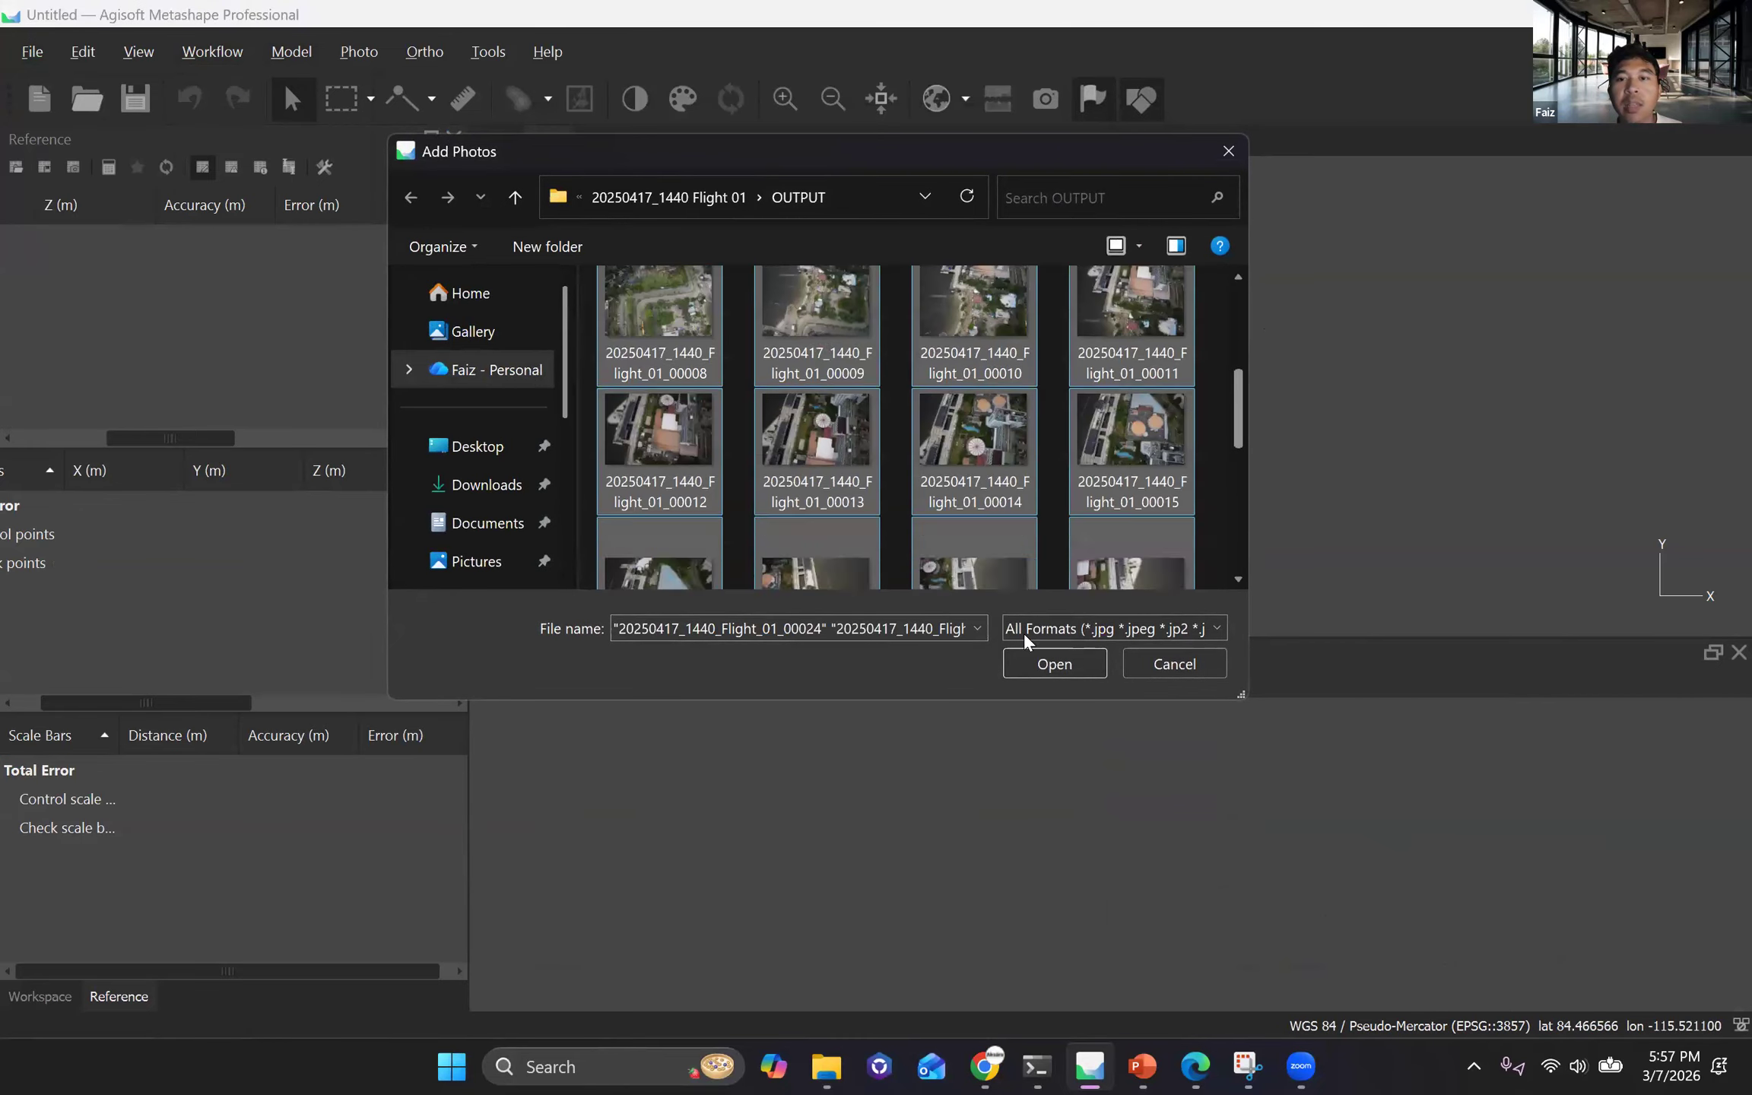
{"action": "left_click", "coordinate": [1054, 663]}
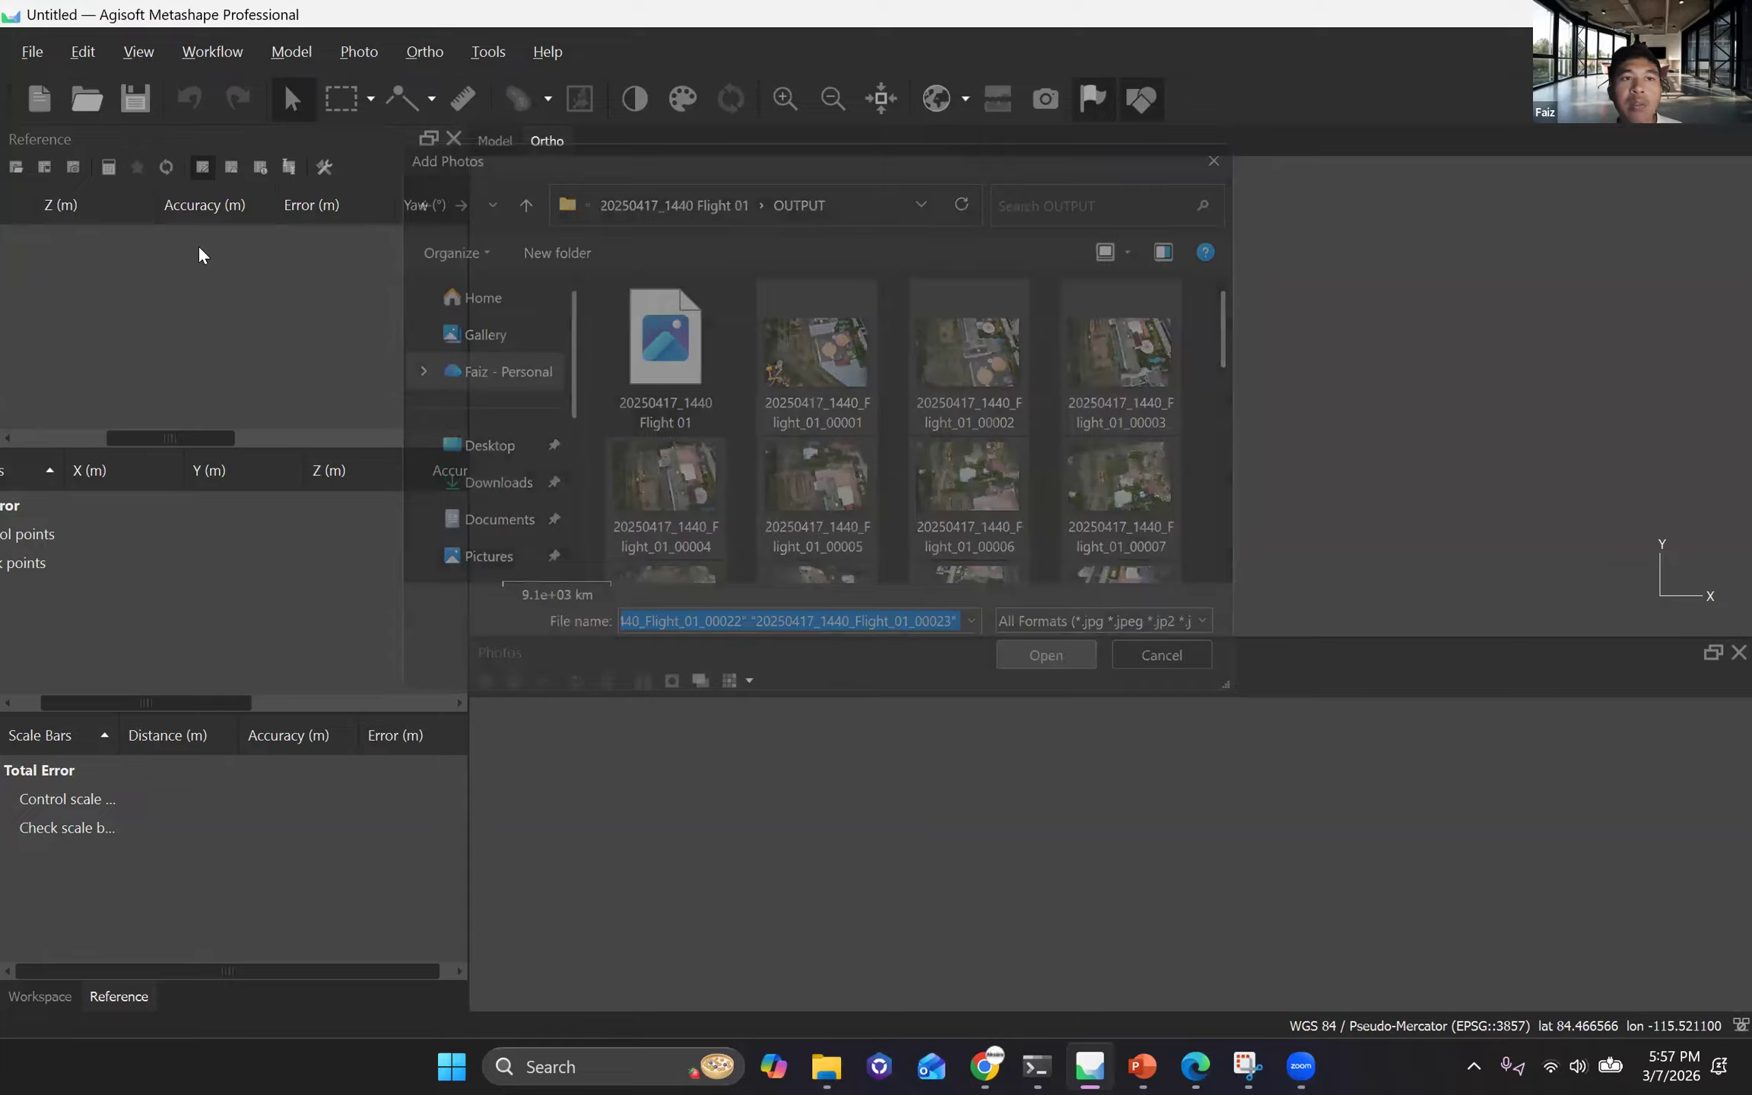
Examine the coordinates, altitude, accuracy and yaw of the newly added cameras in the reference table.
{"action": "left_click_drag", "start_coordinate": [461, 240], "coordinate": [455, 257]}
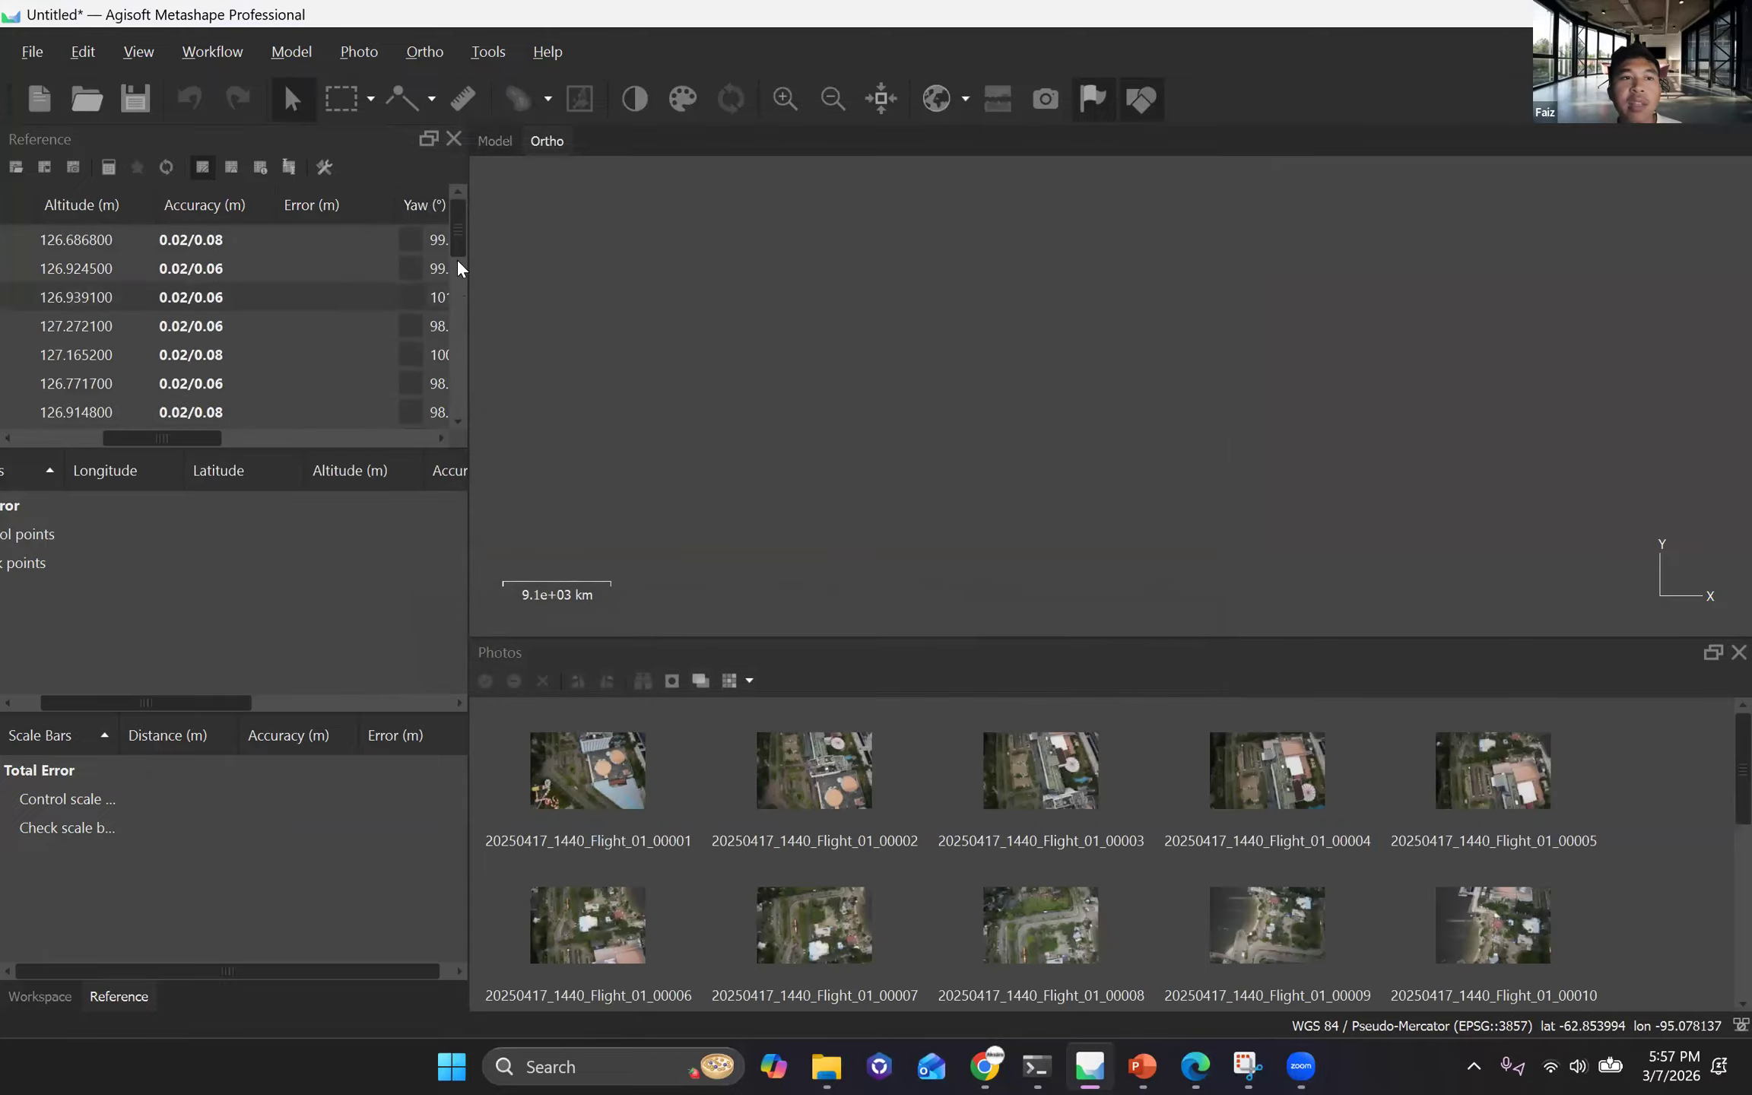
{"action": "left_click_drag", "start_coordinate": [450, 359], "coordinate": [443, 240]}
{"action": "mouse_move", "coordinate": [190, 441]}
{"action": "left_mouse_down"}
{"action": "mouse_move", "coordinate": [216, 433]}
{"action": "mouse_move", "coordinate": [146, 248]}
{"action": "mouse_move", "coordinate": [184, 427]}
{"action": "left_mouse_up"}
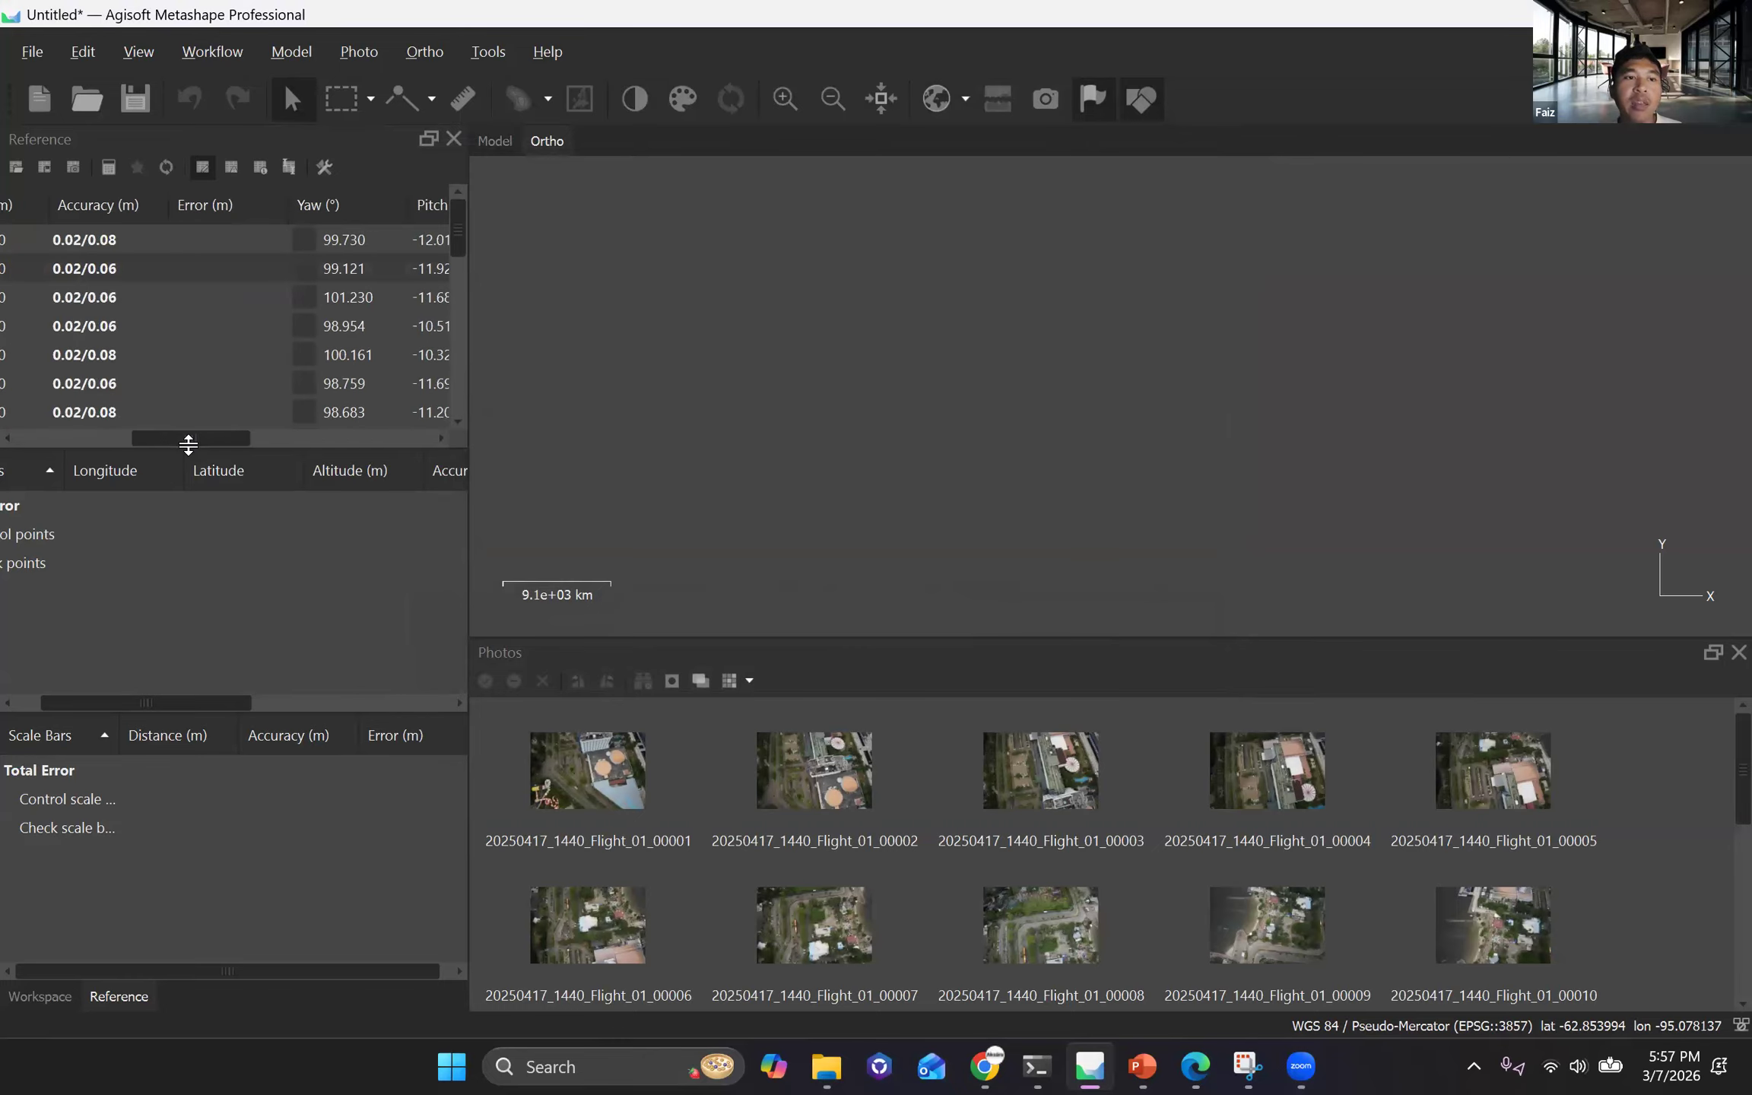
{"action": "left_click_drag", "start_coordinate": [127, 701], "coordinate": [17, 706]}
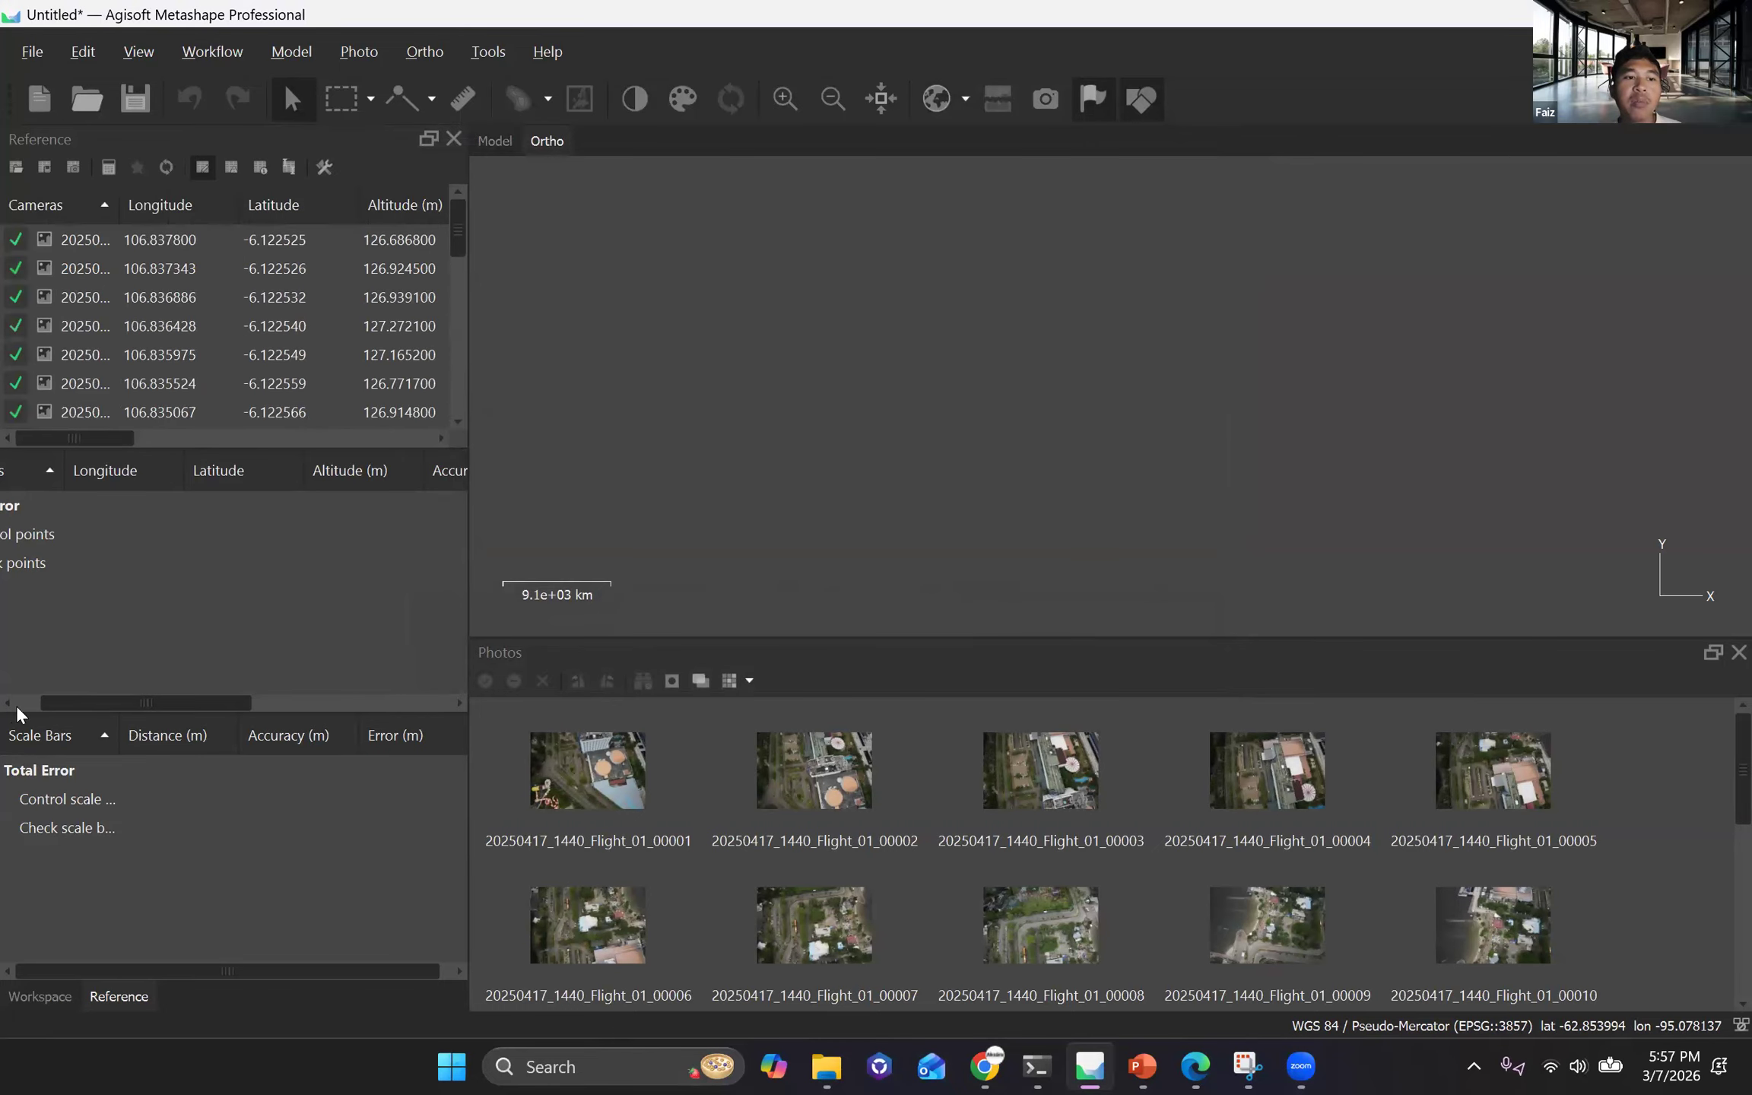
{"action": "scroll", "coordinate": [294, 639], "scroll_direction": "left", "scroll_amount": 2}
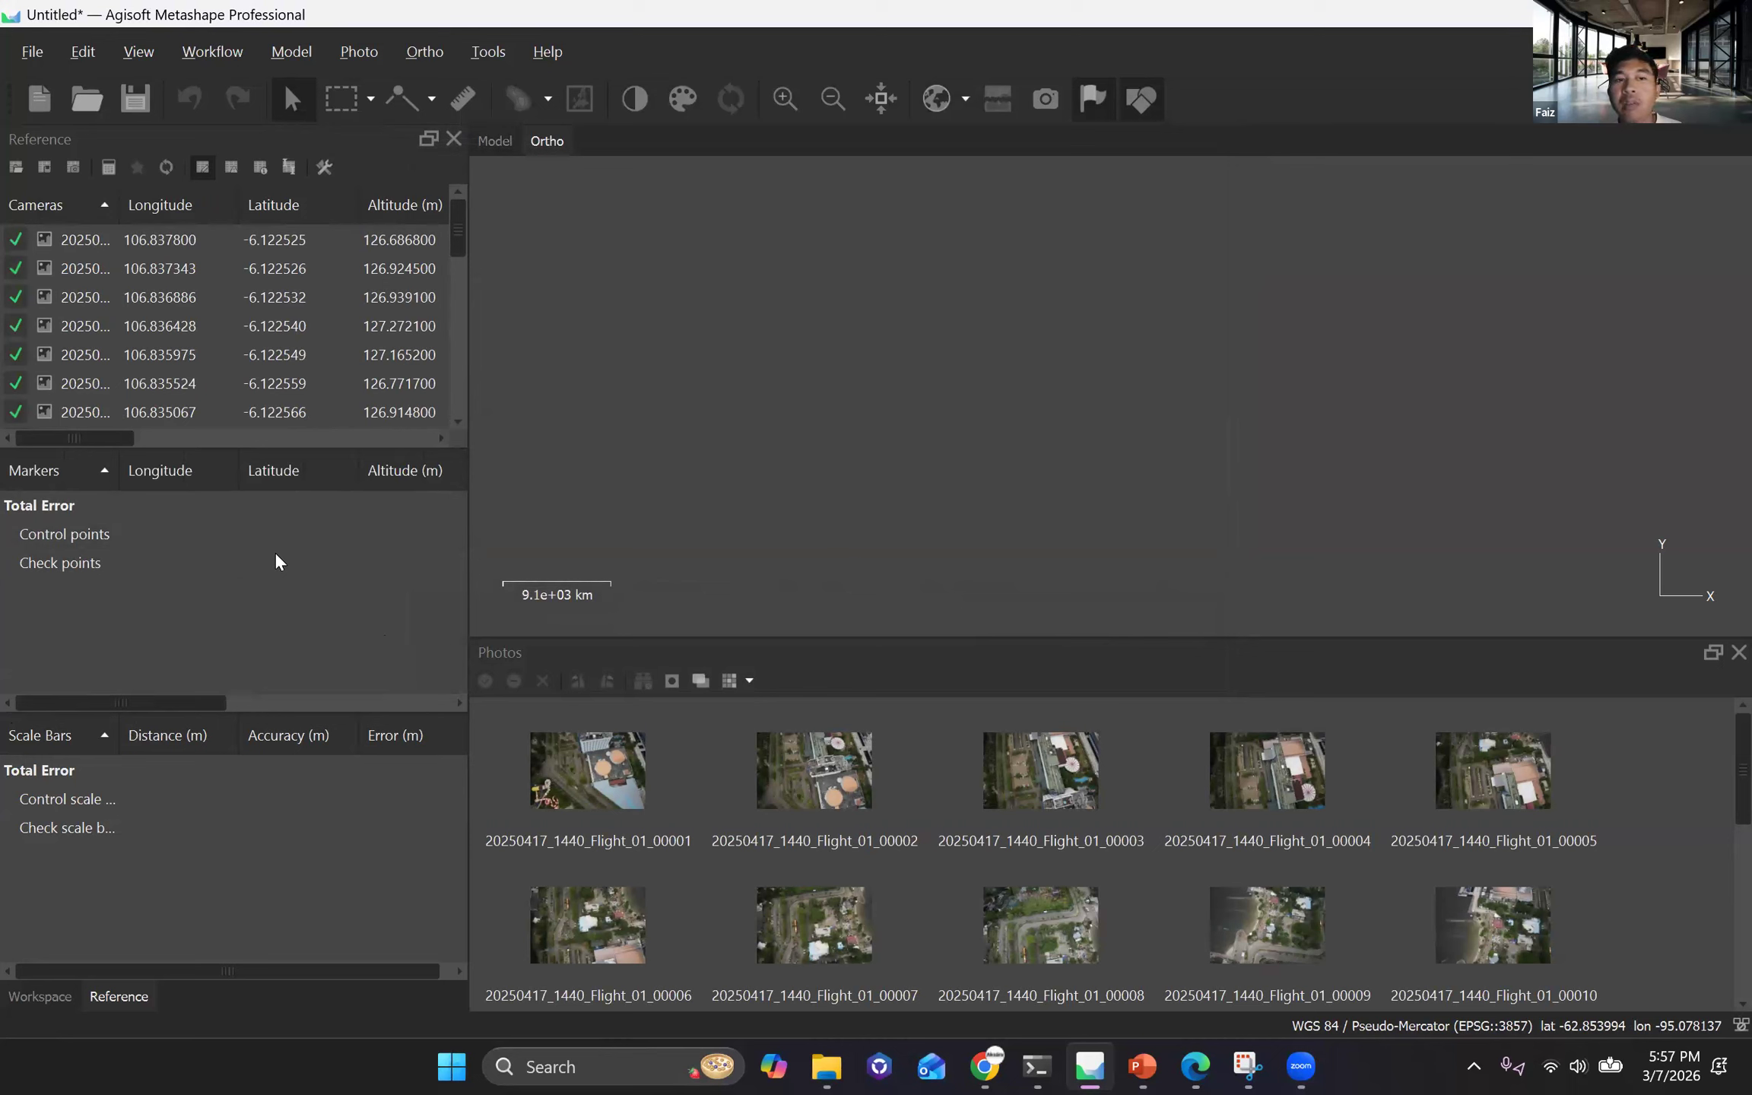
{"action": "left_click", "coordinate": [220, 47]}
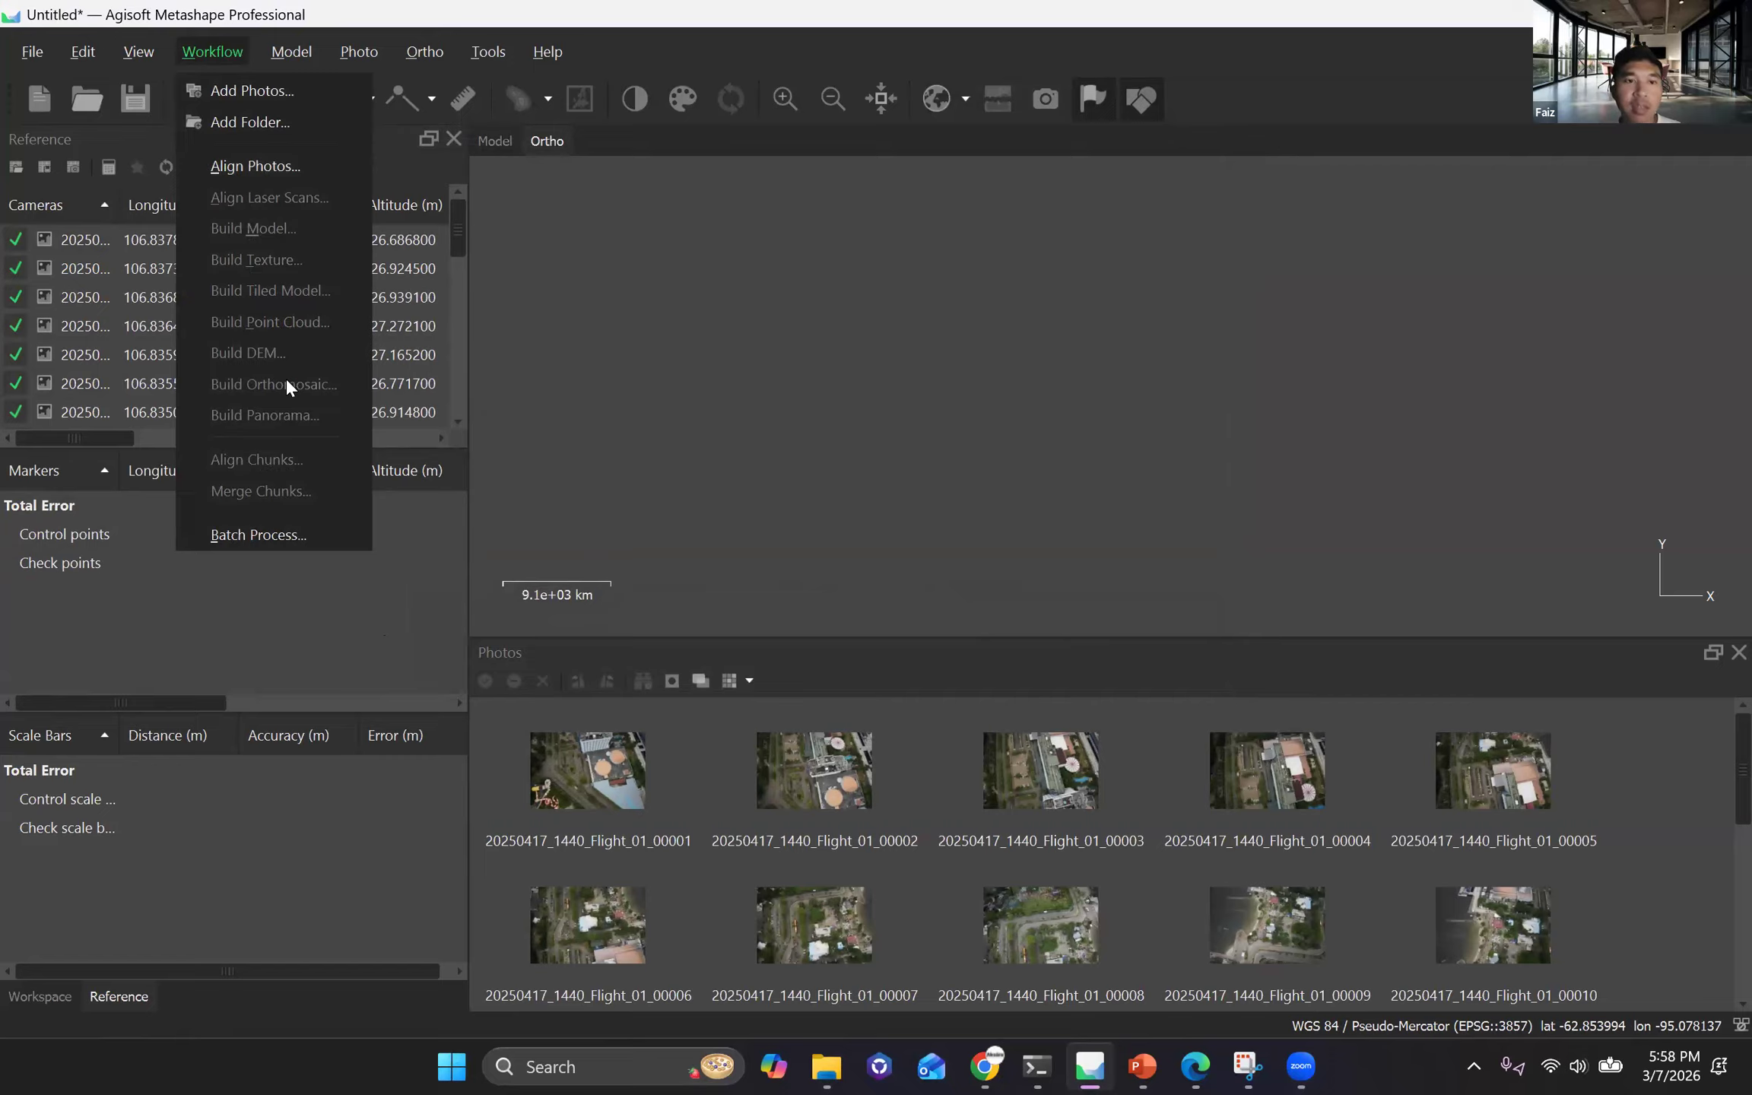
{"action": "left_click", "coordinate": [458, 471]}
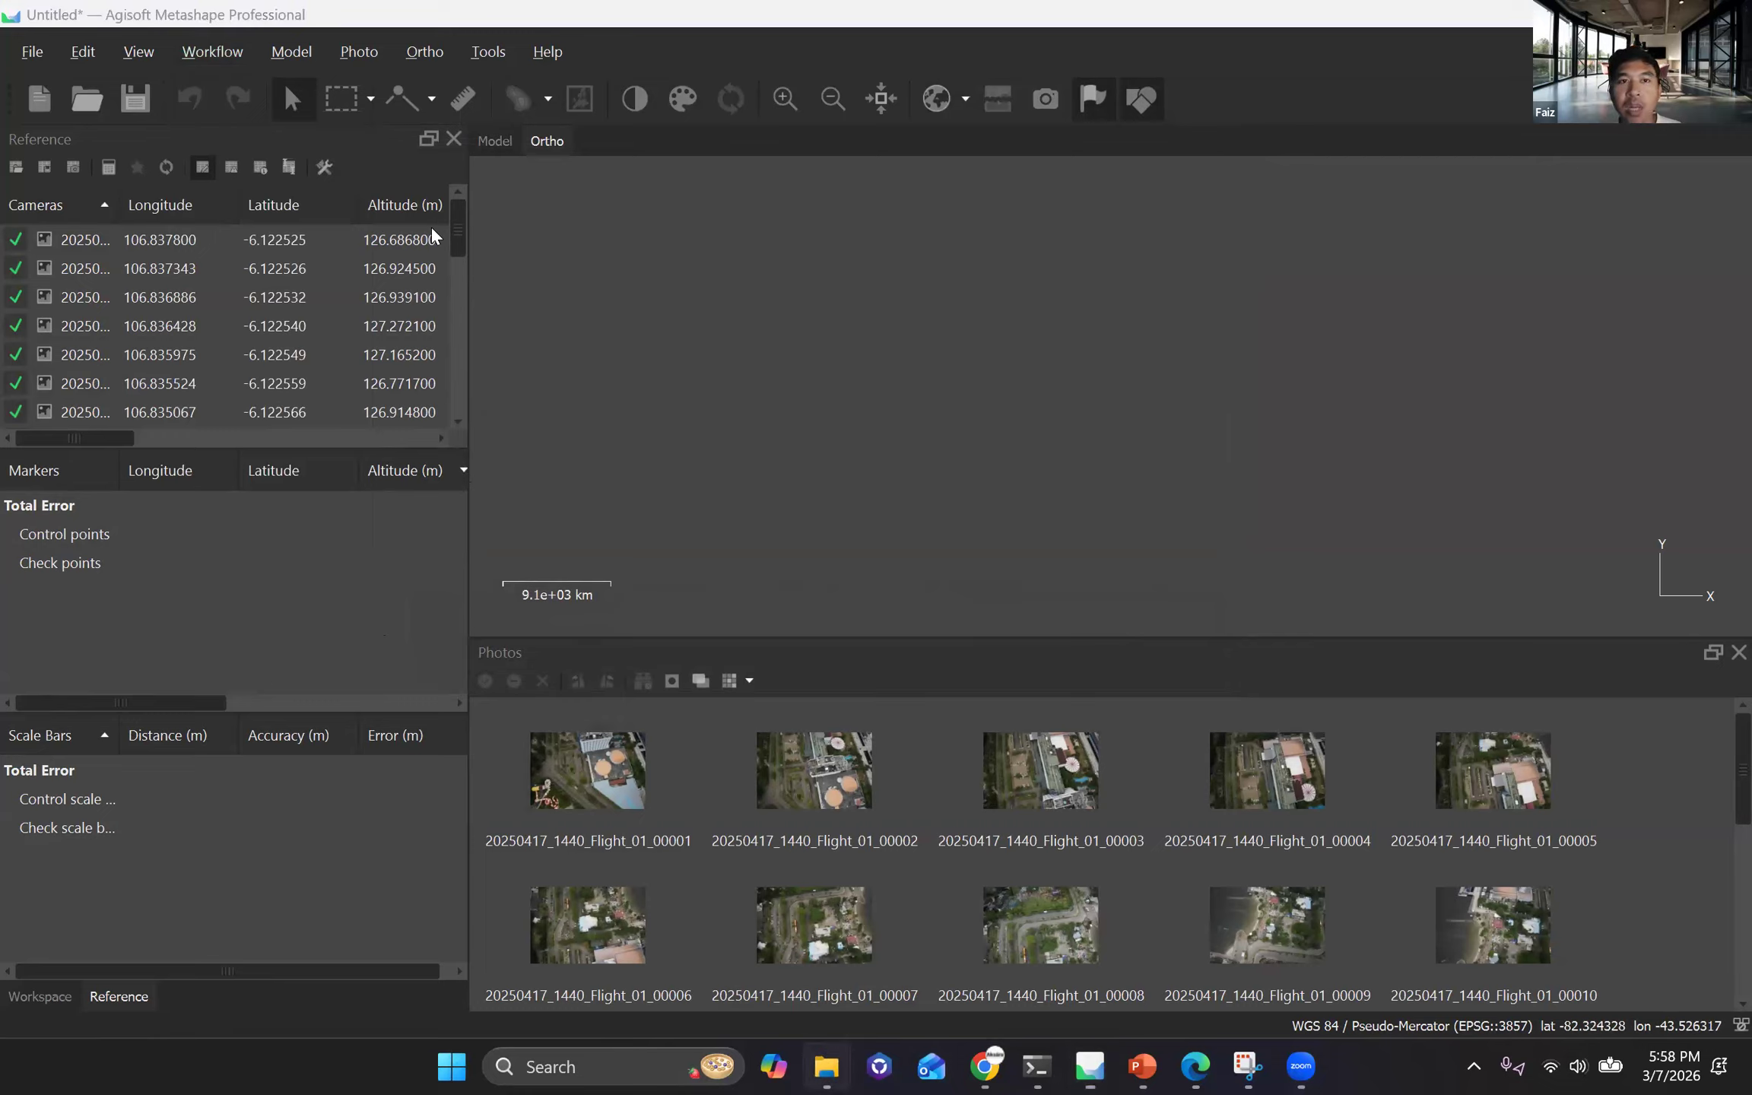
Locate the Flight 01 geotags file in the OUTPUT folder in File Explorer and check the camera reference values in Metashape.
{"action": "key", "text": "alt+Tab"}
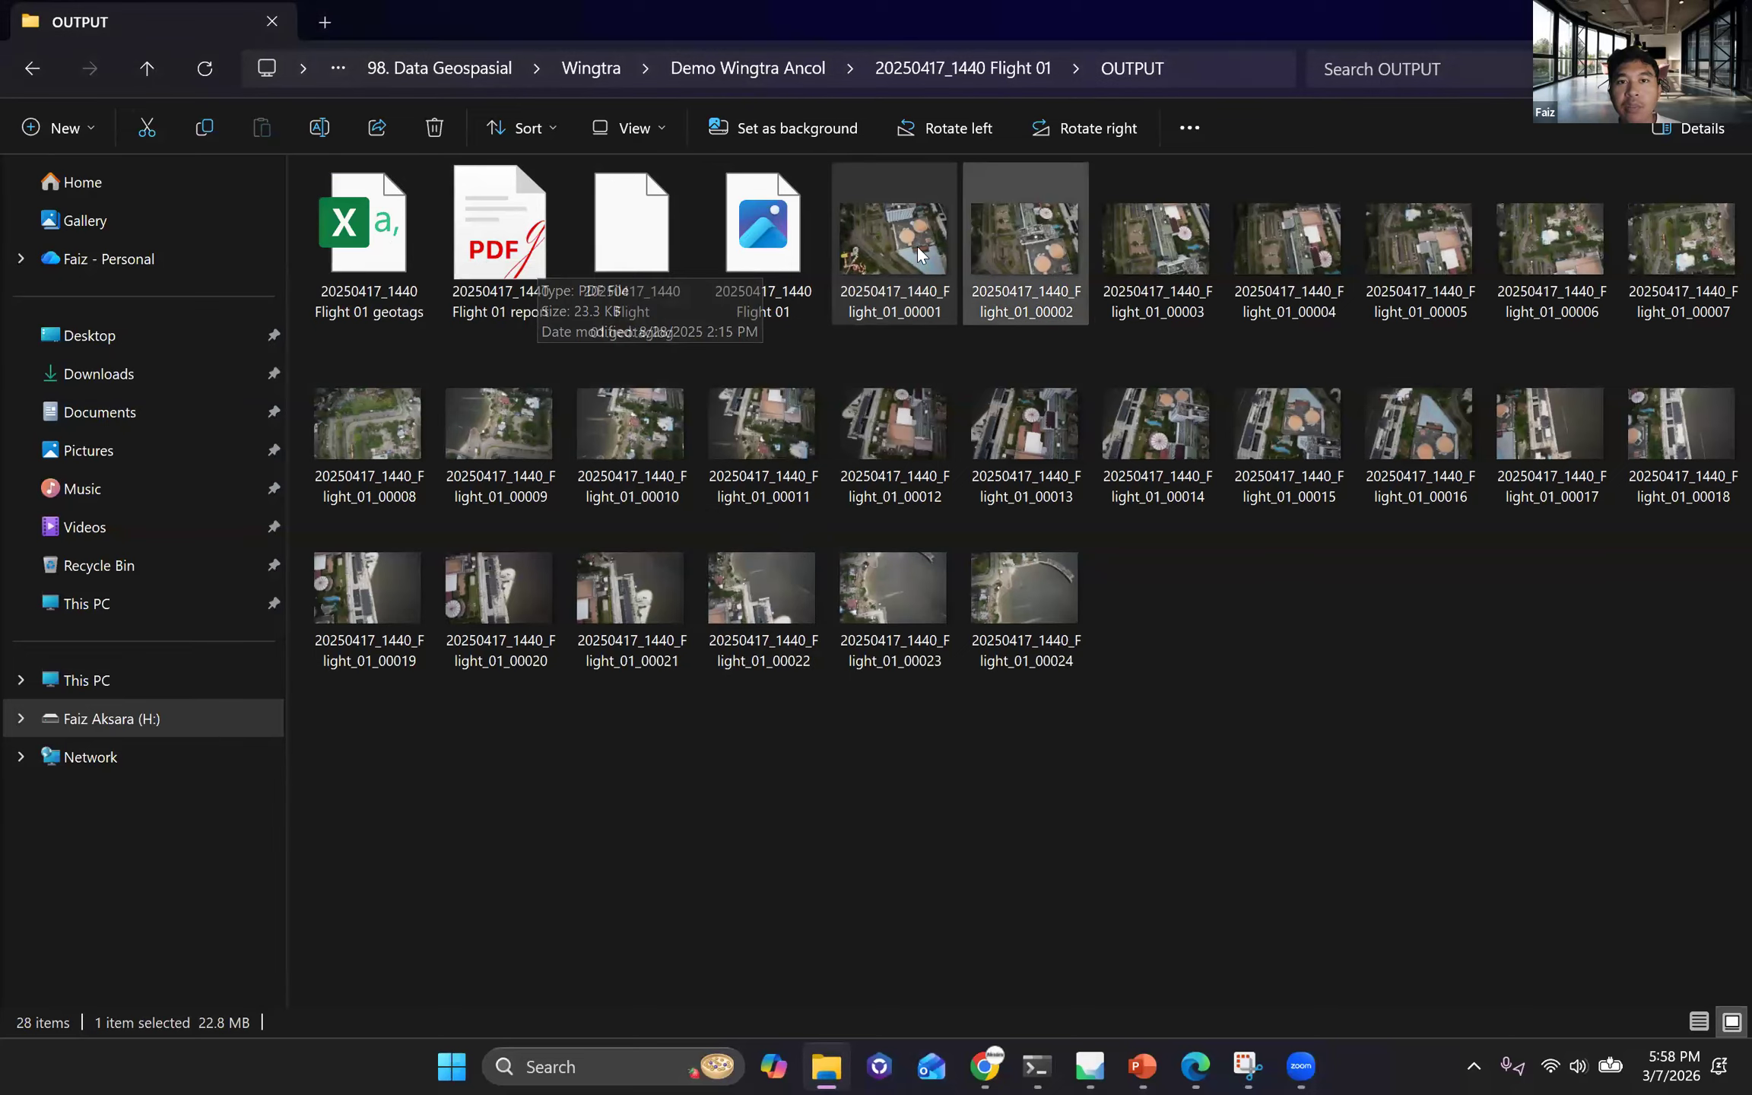
{"action": "mouse_move", "coordinate": [898, 255]}
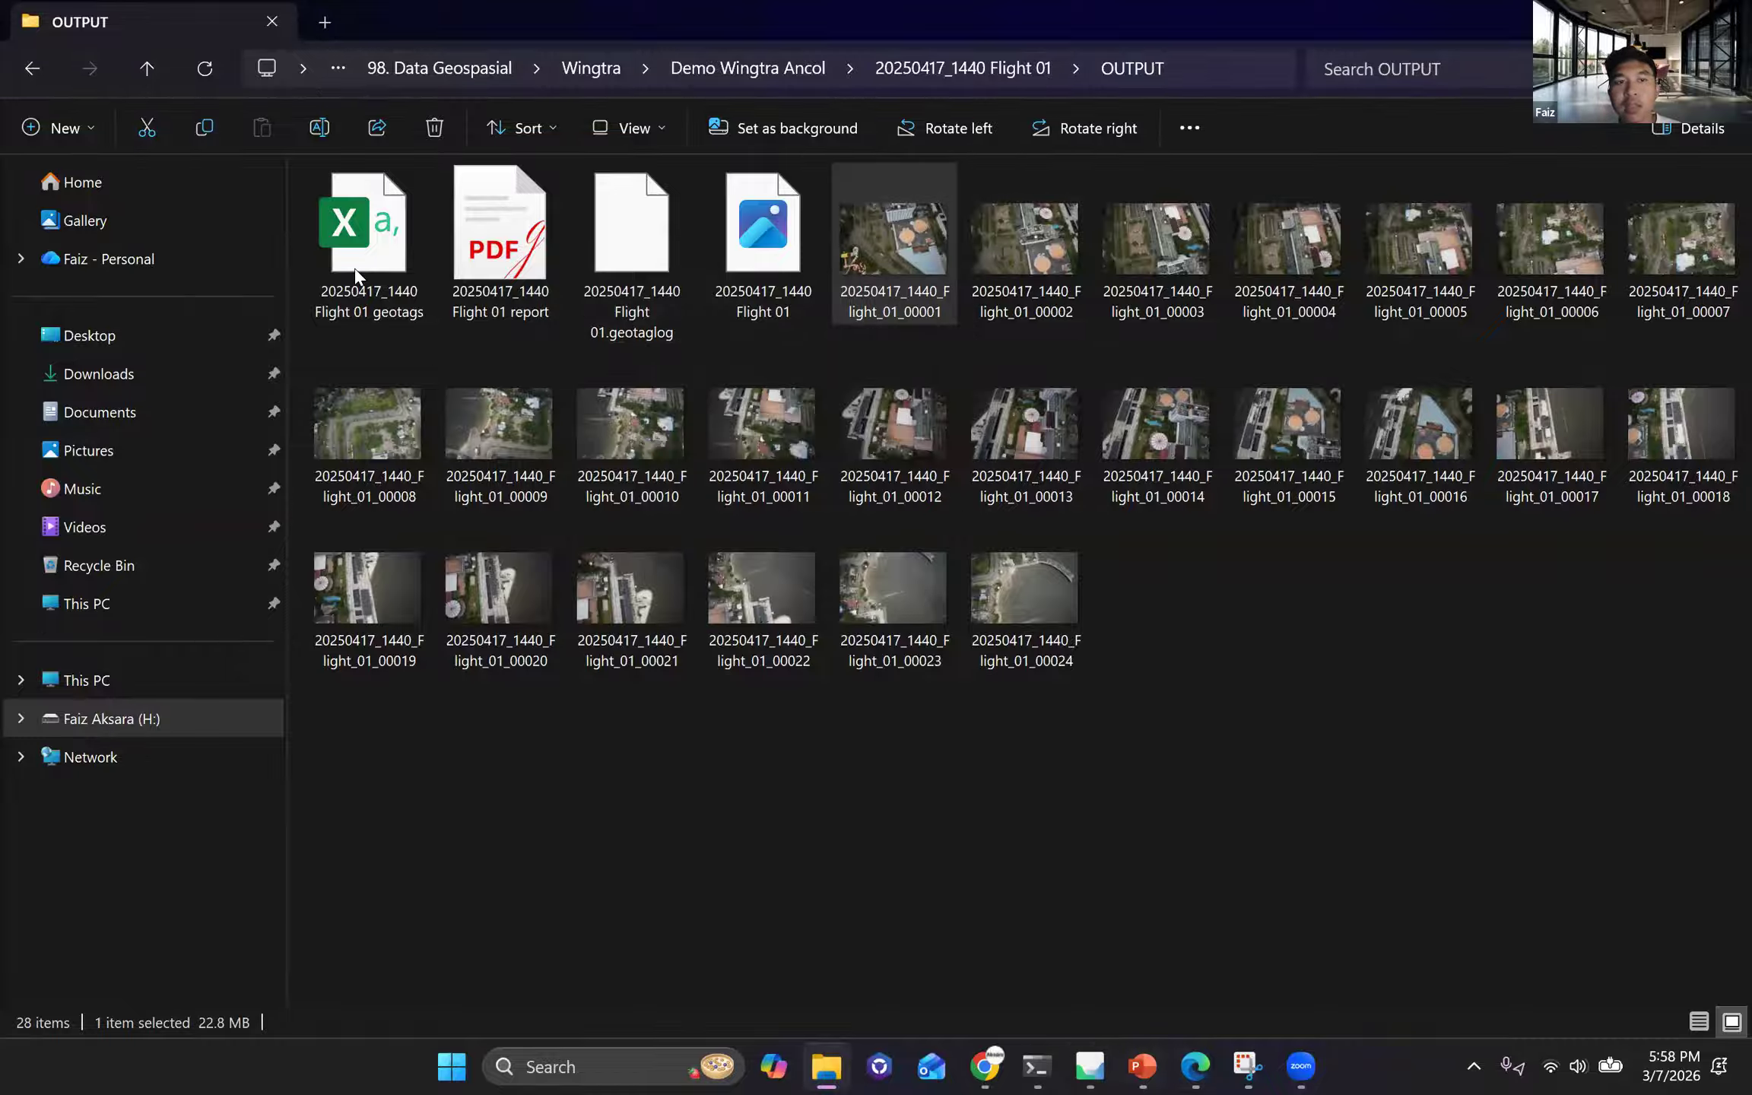
{"action": "left_click", "coordinate": [363, 228]}
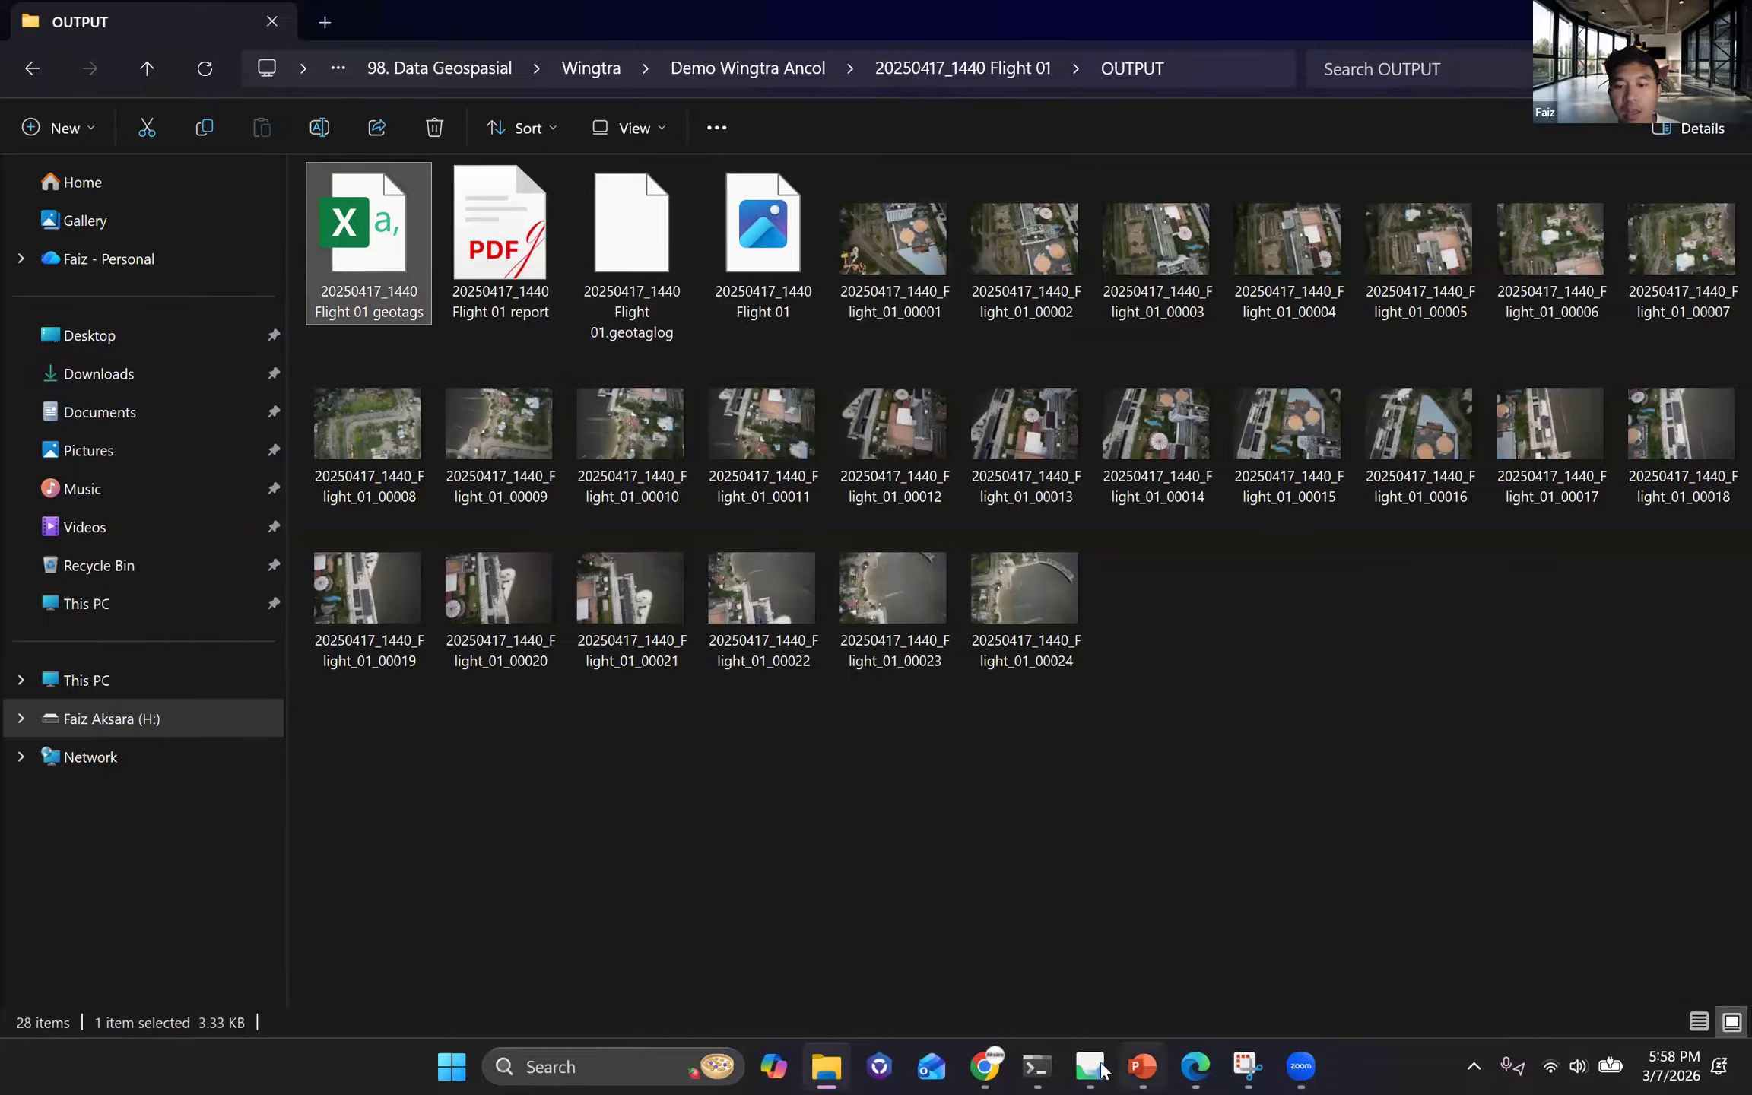
{"action": "mouse_move", "coordinate": [1095, 1068]}
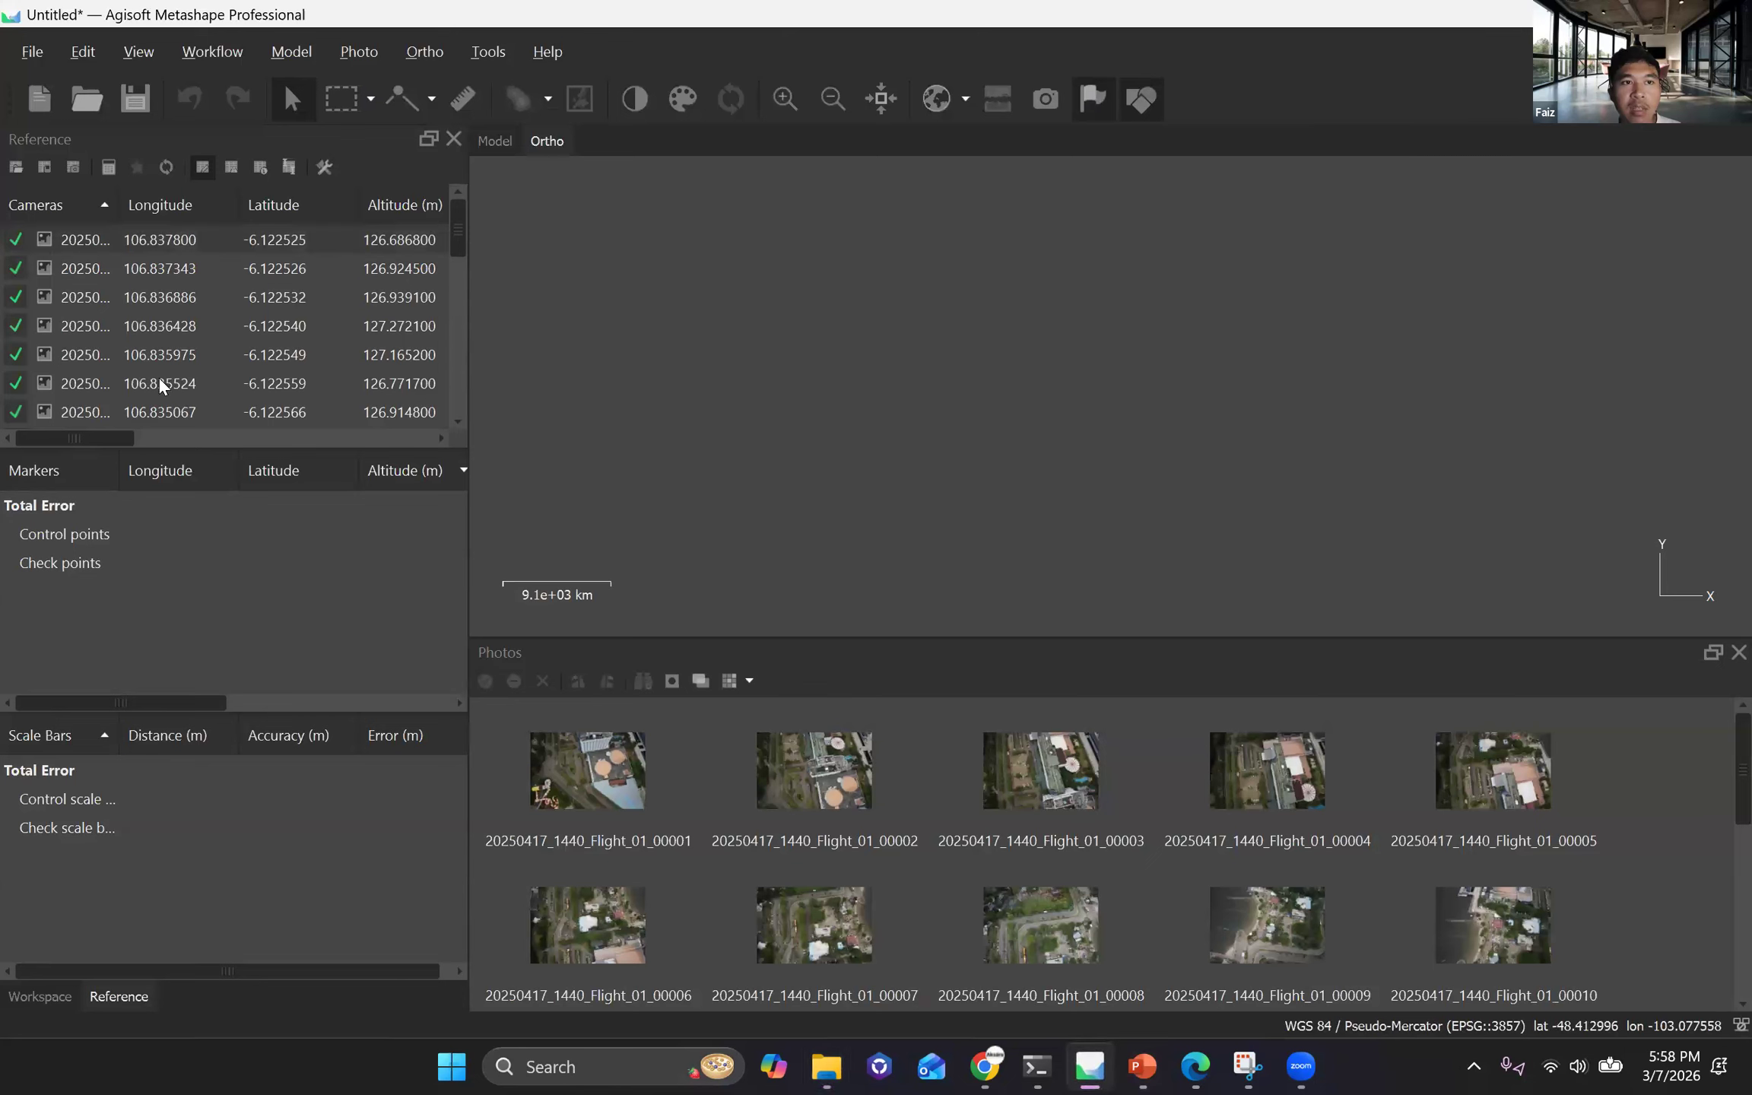
{"action": "left_click", "coordinate": [148, 437]}
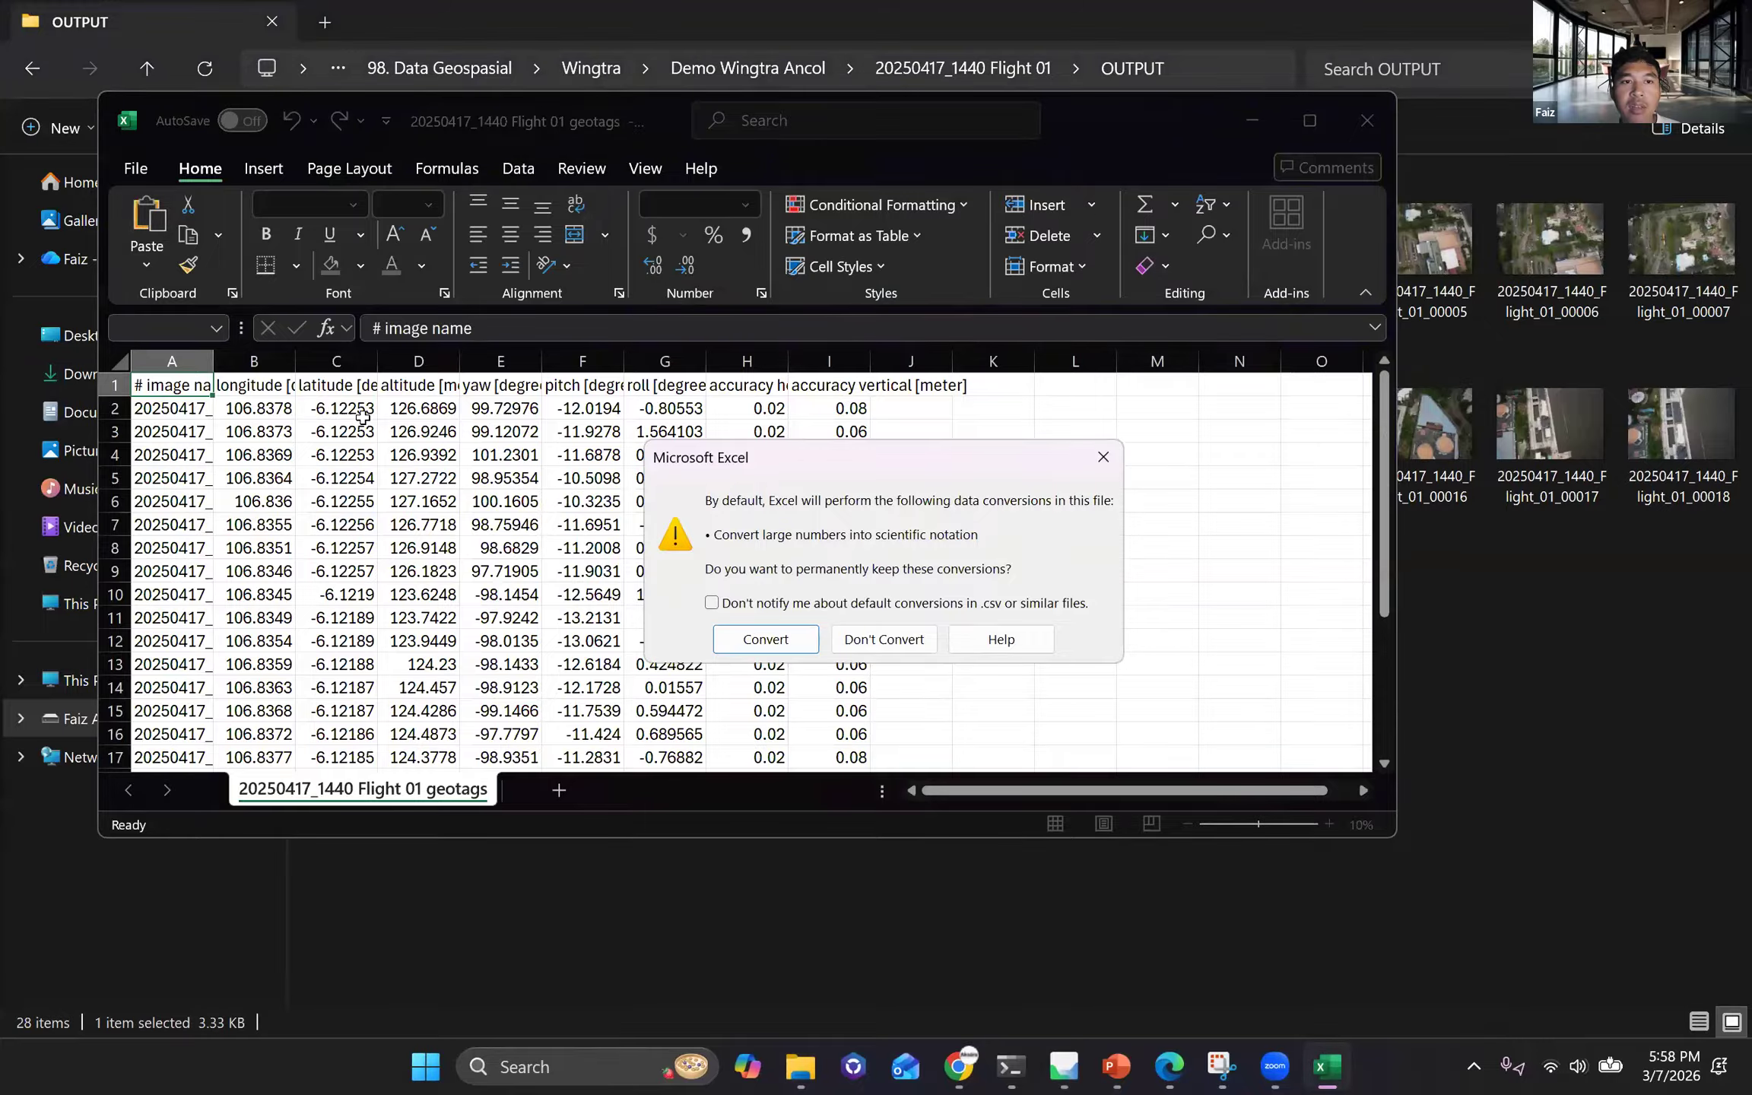
Accept Excel's data conversion, examine the longitude, latitude, altitude and accuracy columns of the geotags file, close it and return to Metashape.
{"action": "left_click", "coordinate": [766, 638]}
{"action": "left_click_drag", "start_coordinate": [746, 408], "coordinate": [746, 478]}
{"action": "left_click_drag", "start_coordinate": [242, 410], "coordinate": [418, 432]}
{"action": "key", "text": "shift+Down"}
{"action": "key", "text": "shift+Down"}
{"action": "key", "text": "shift+Down"}
{"action": "key", "text": "shift+Down"}
{"action": "key", "text": "shift+Down"}
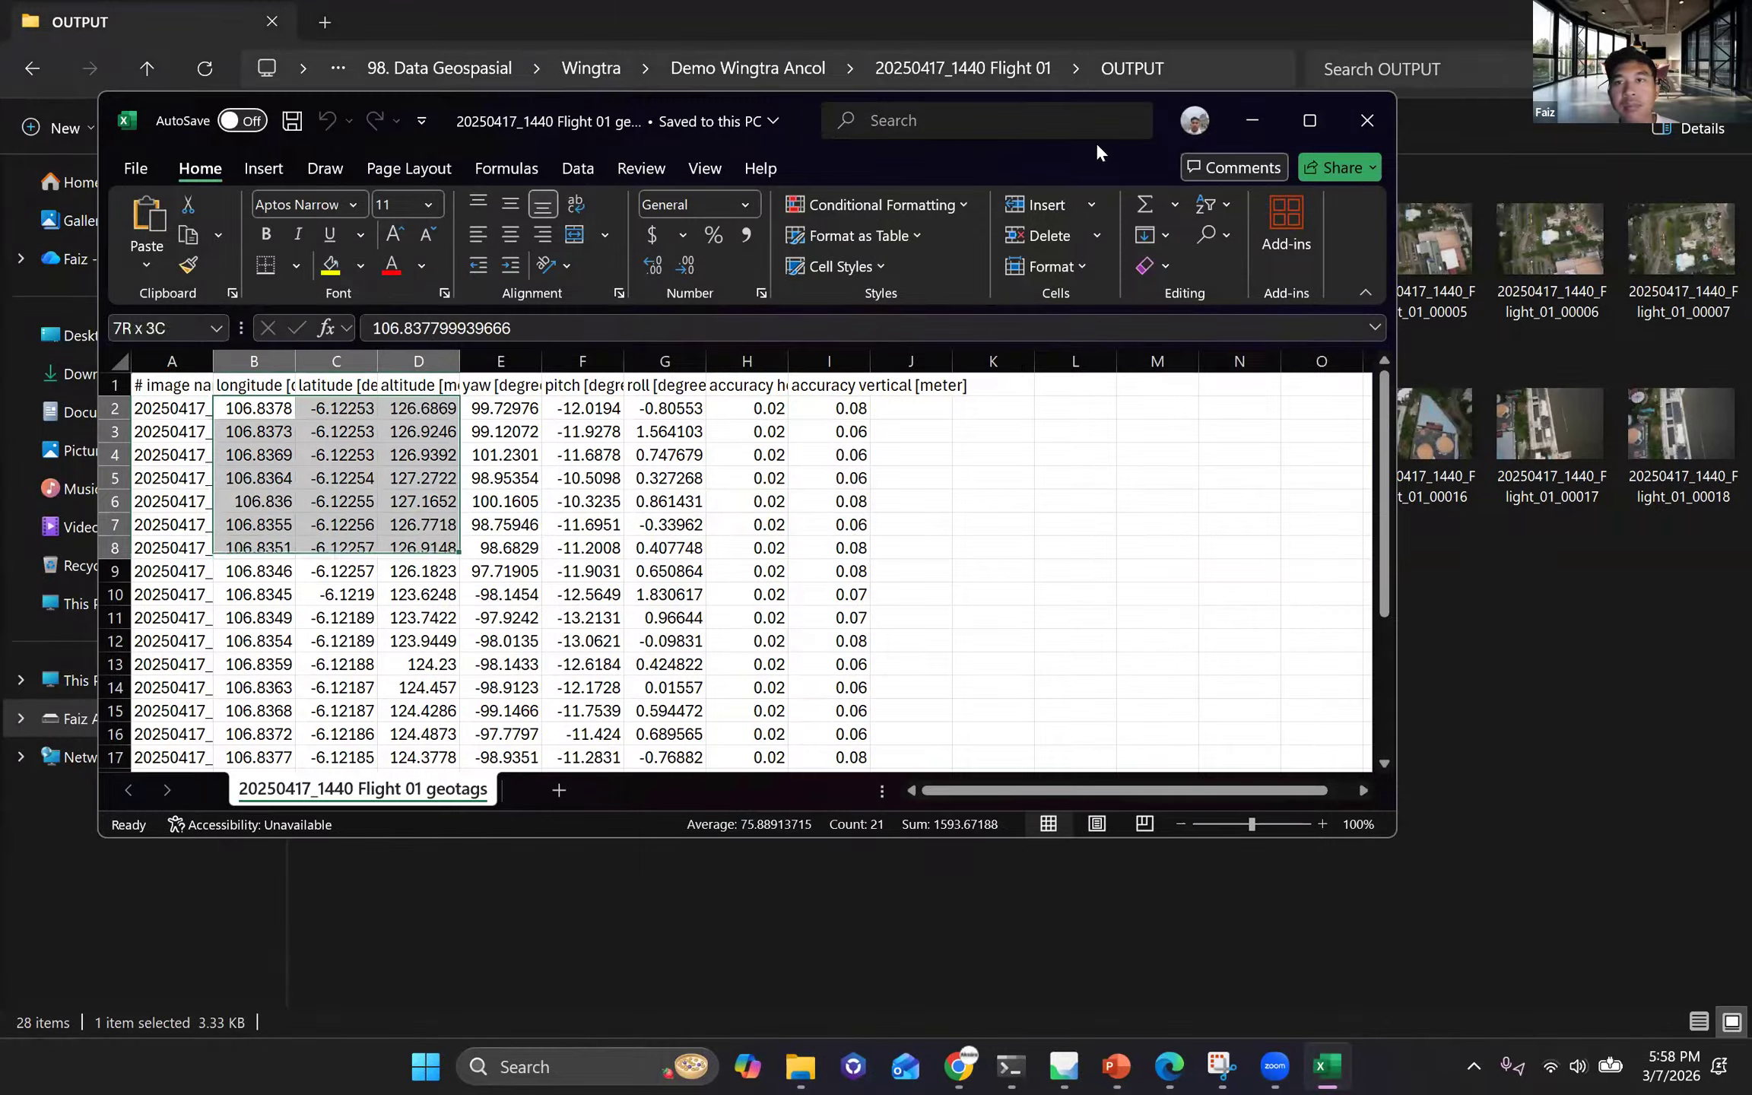
{"action": "left_click", "coordinate": [1368, 120]}
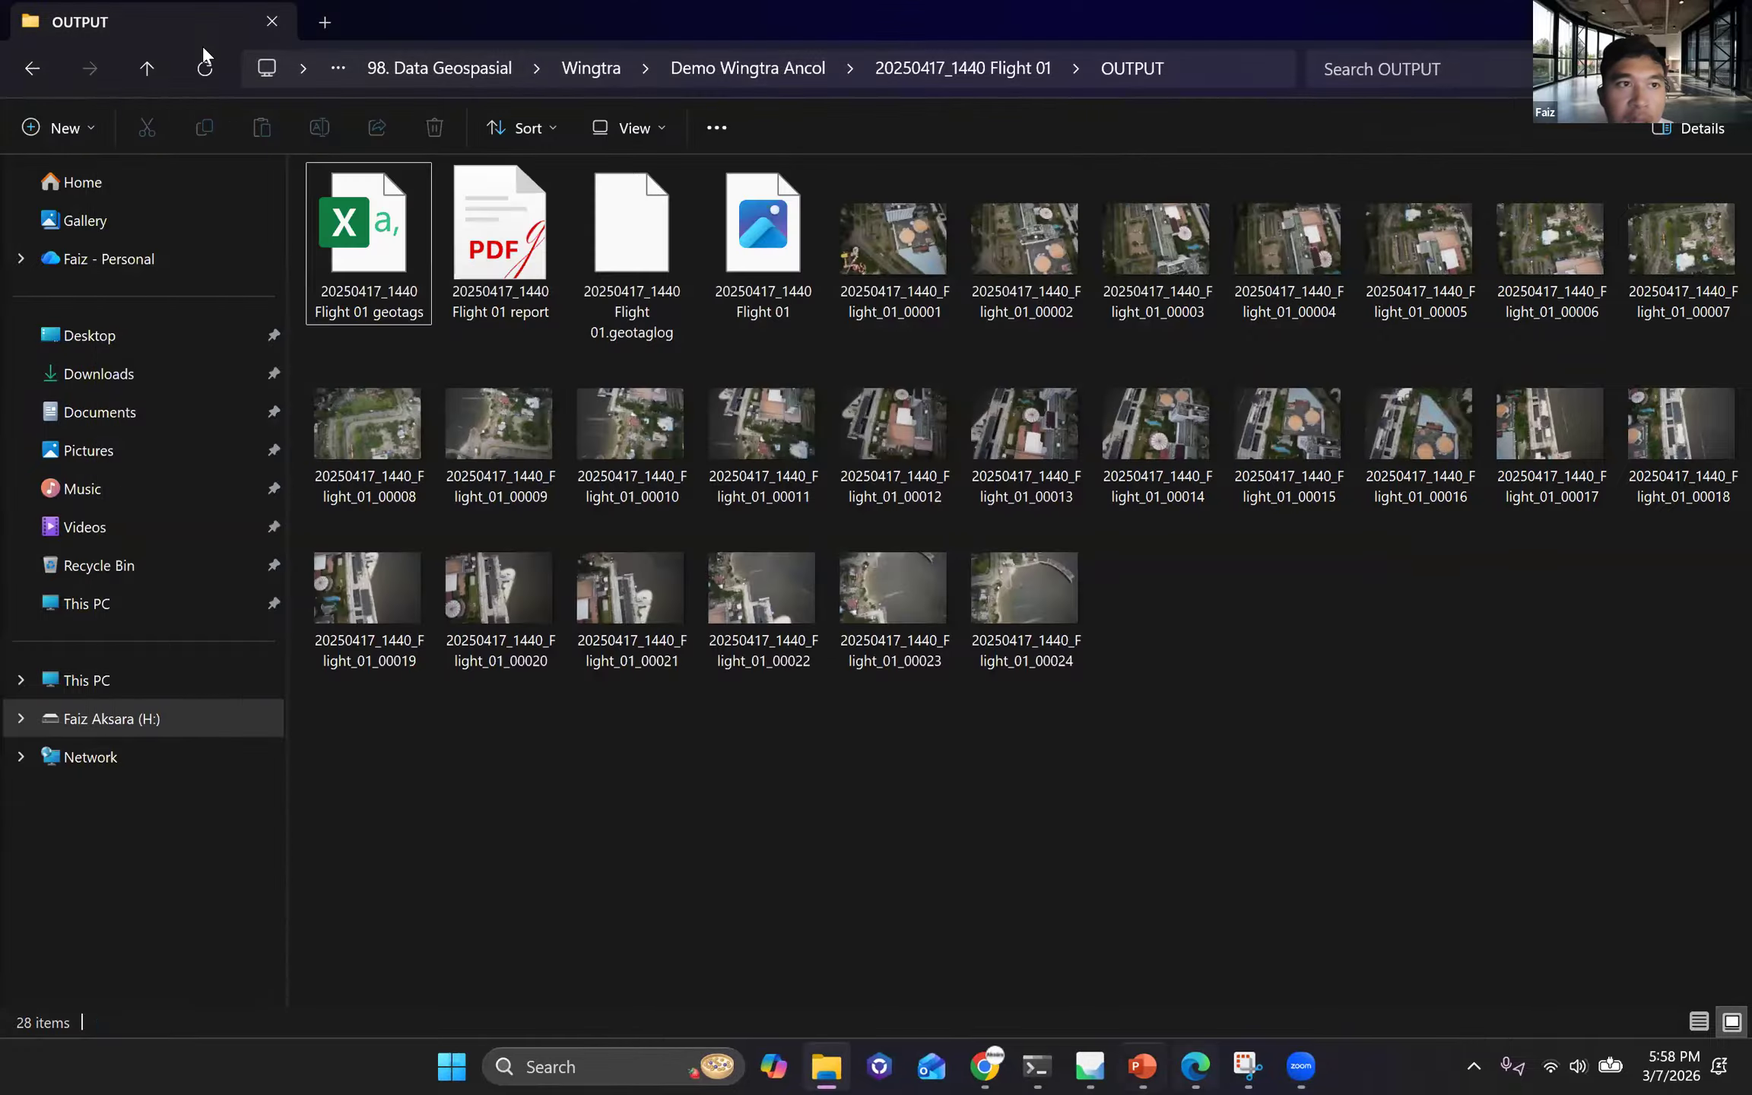
{"action": "key", "text": "alt+Tab"}
{"action": "left_click", "coordinate": [205, 53]}
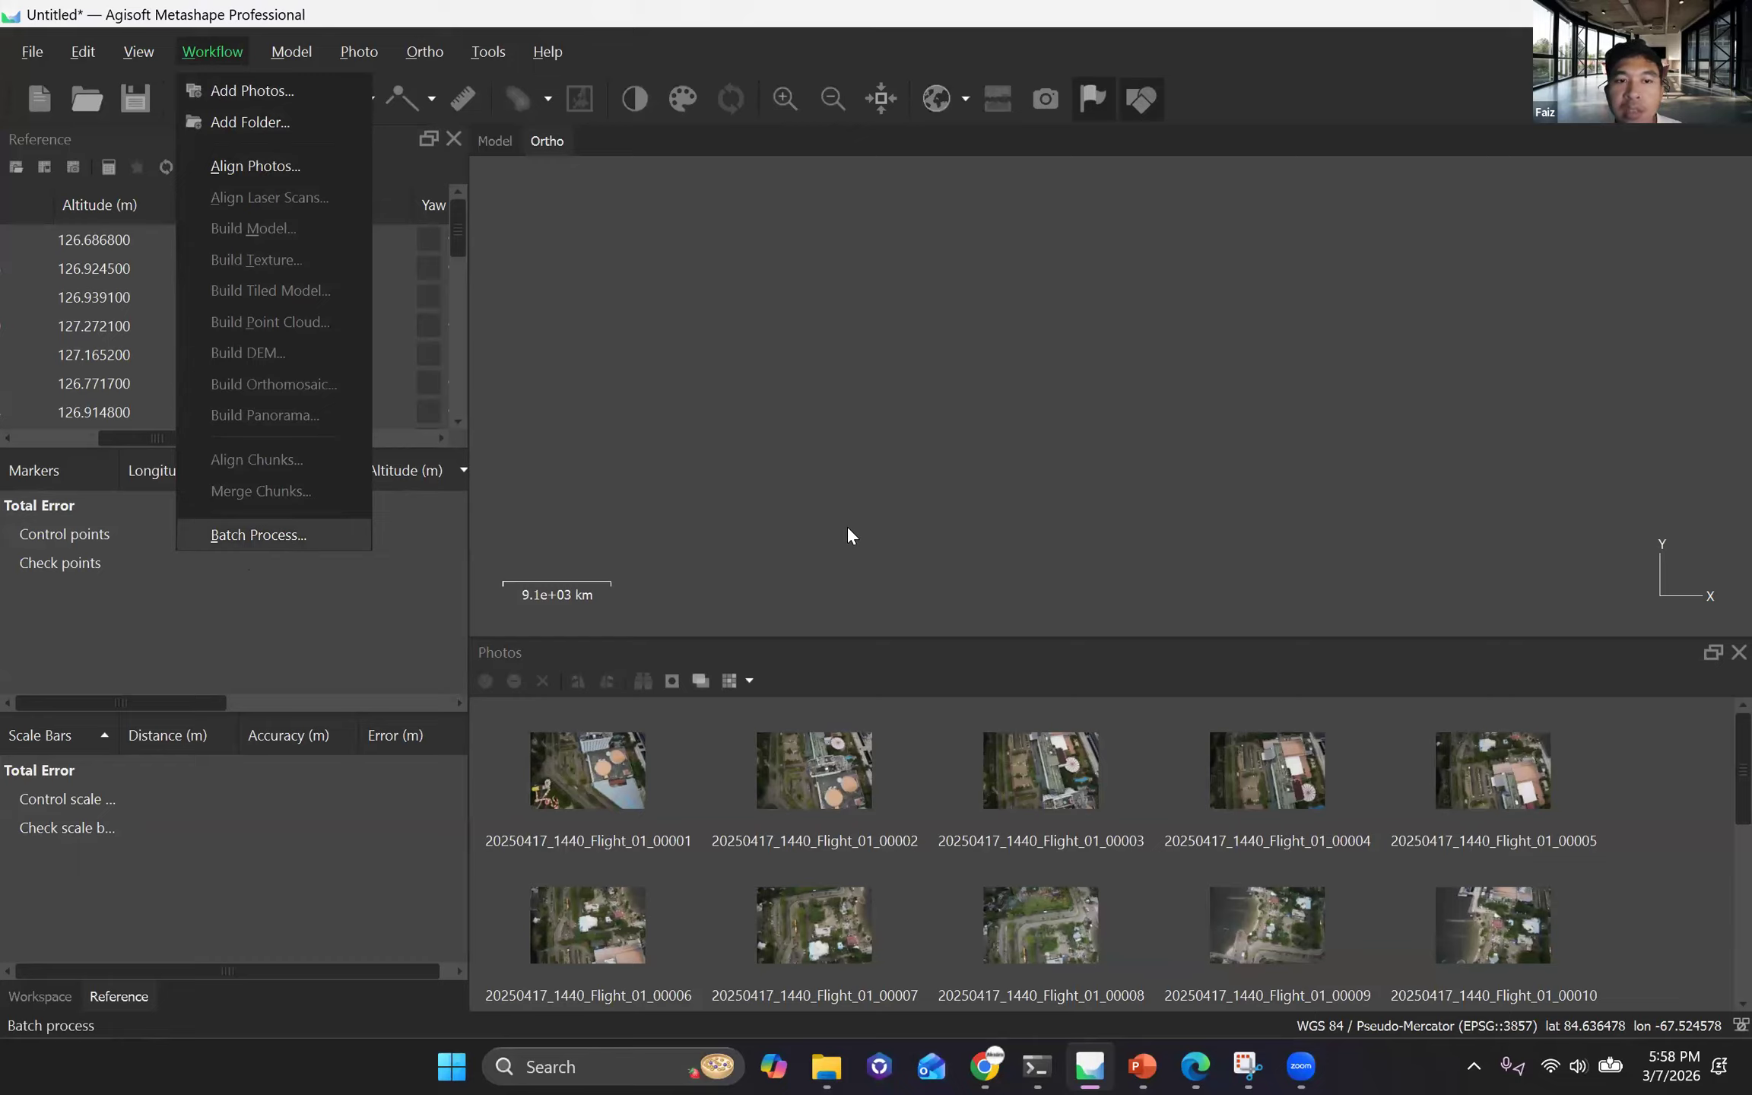
{"action": "key", "text": "Return"}
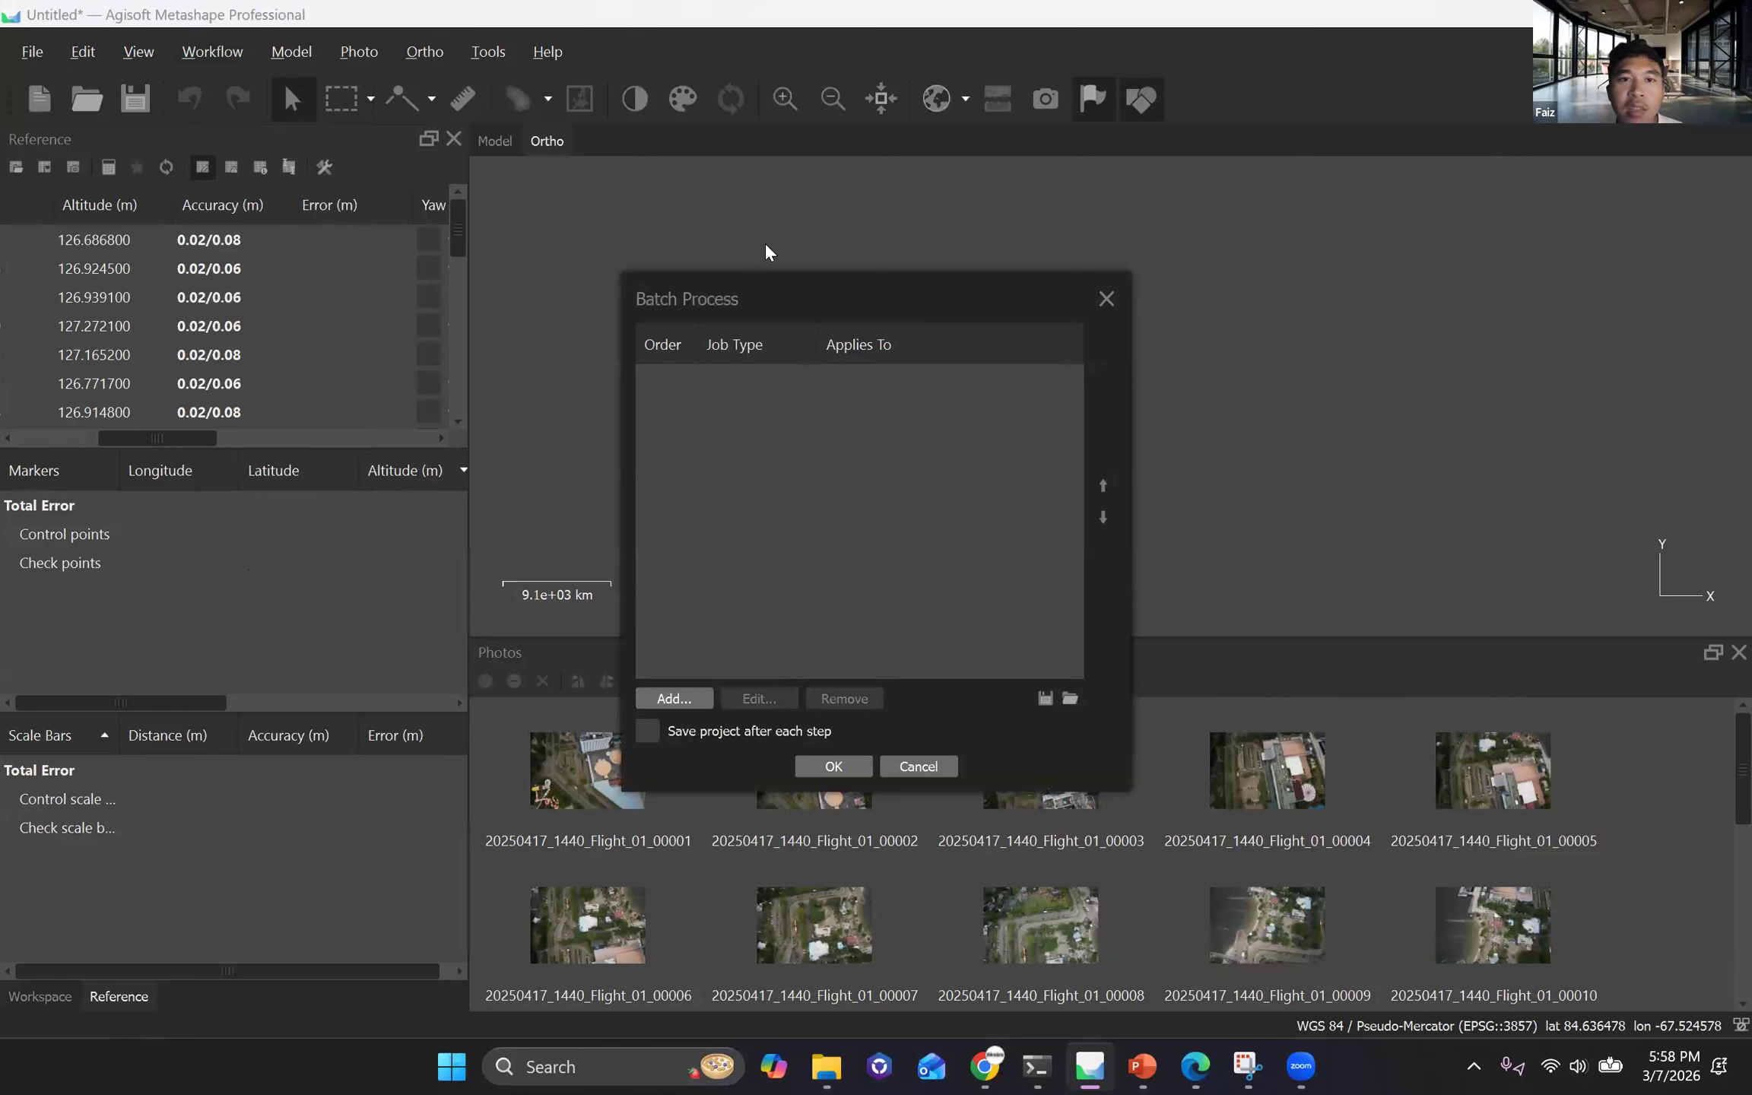
{"action": "key", "text": "Return"}
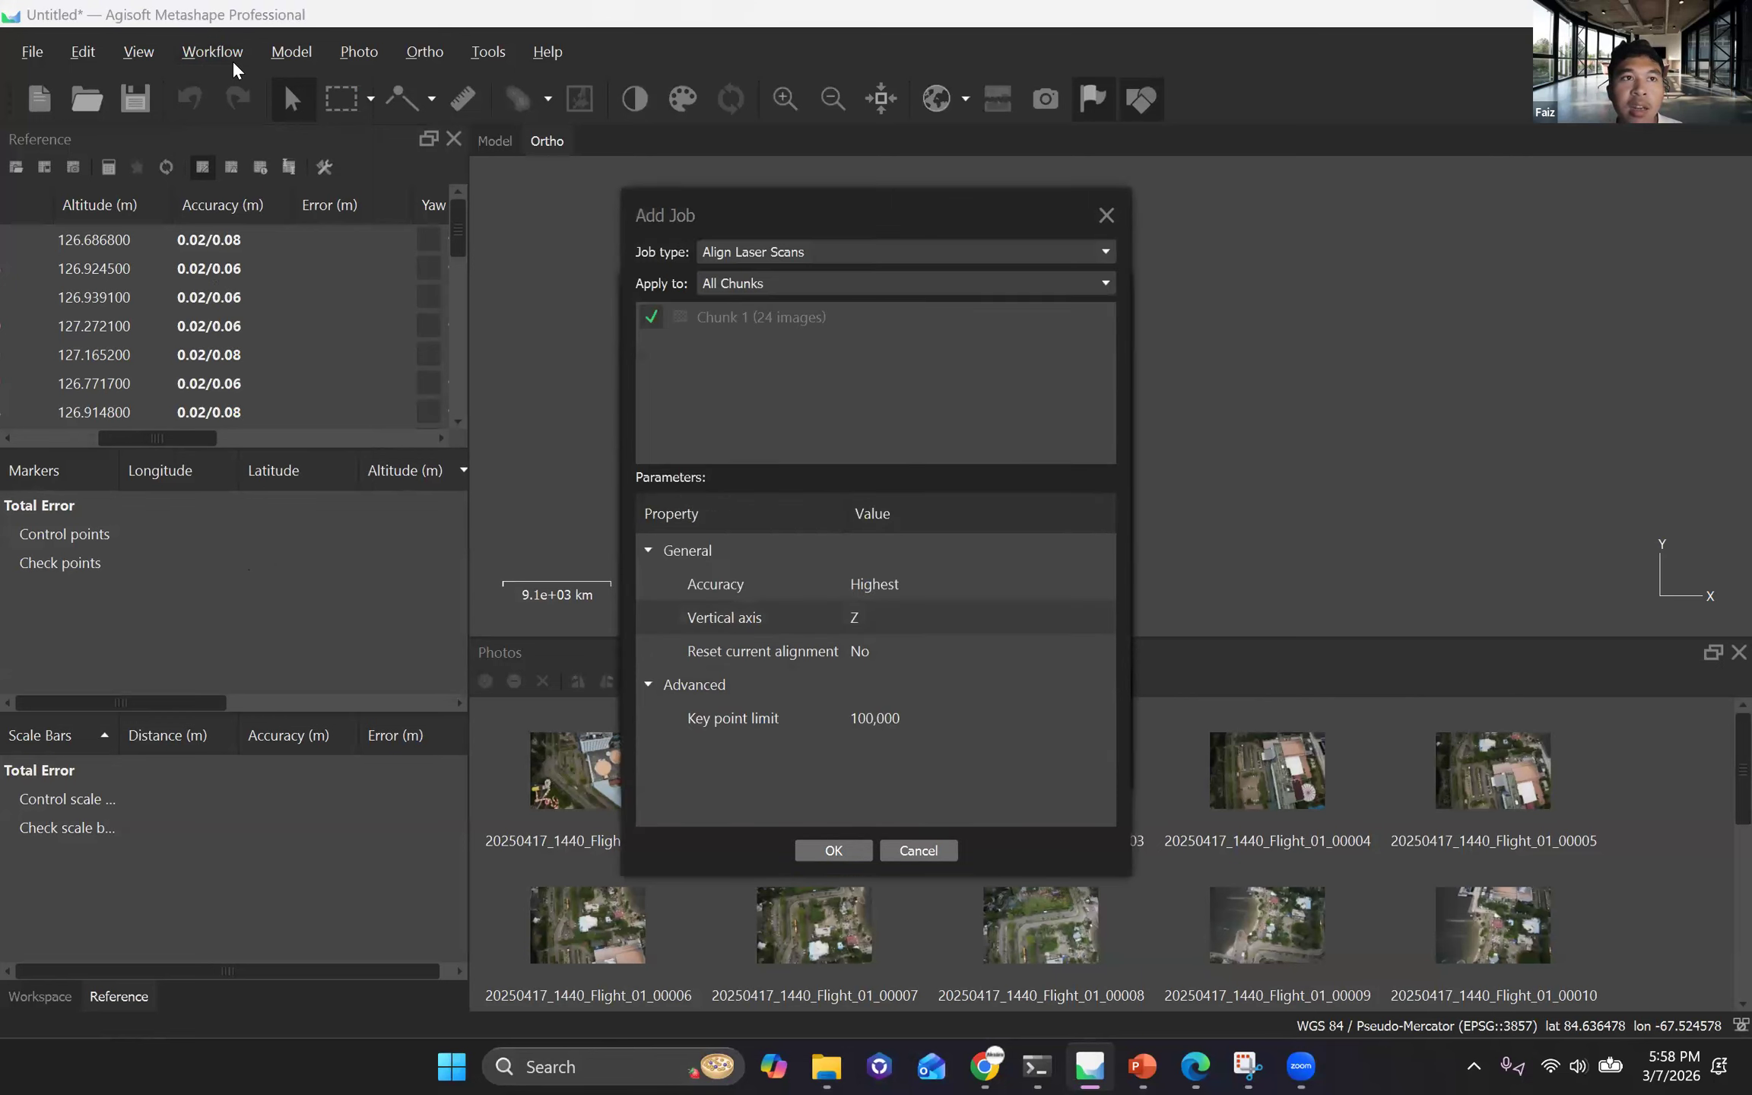
{"action": "key", "text": "Escape"}
{"action": "key", "text": "Escape"}
Start a batch process and add an Align Photos job applied to all chunks.
{"action": "left_click", "coordinate": [196, 52]}
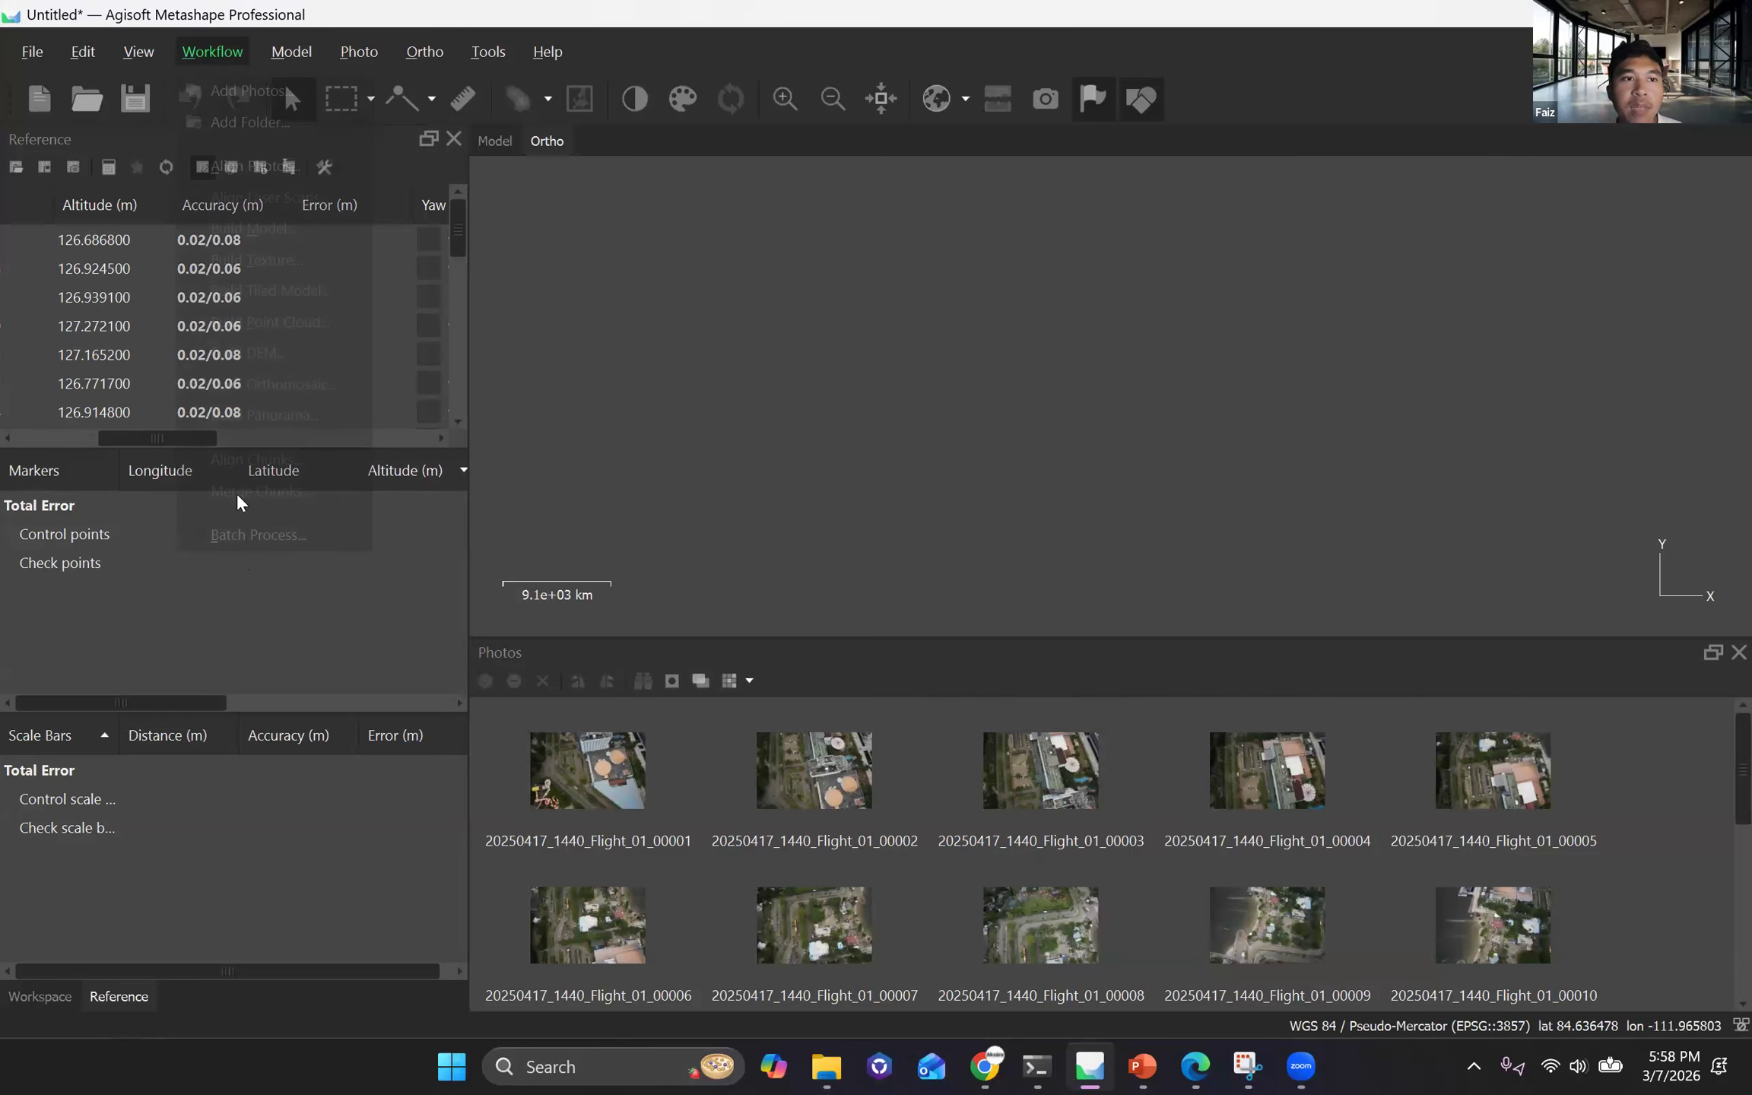
{"action": "key", "text": "Up"}
{"action": "key", "text": "Return"}
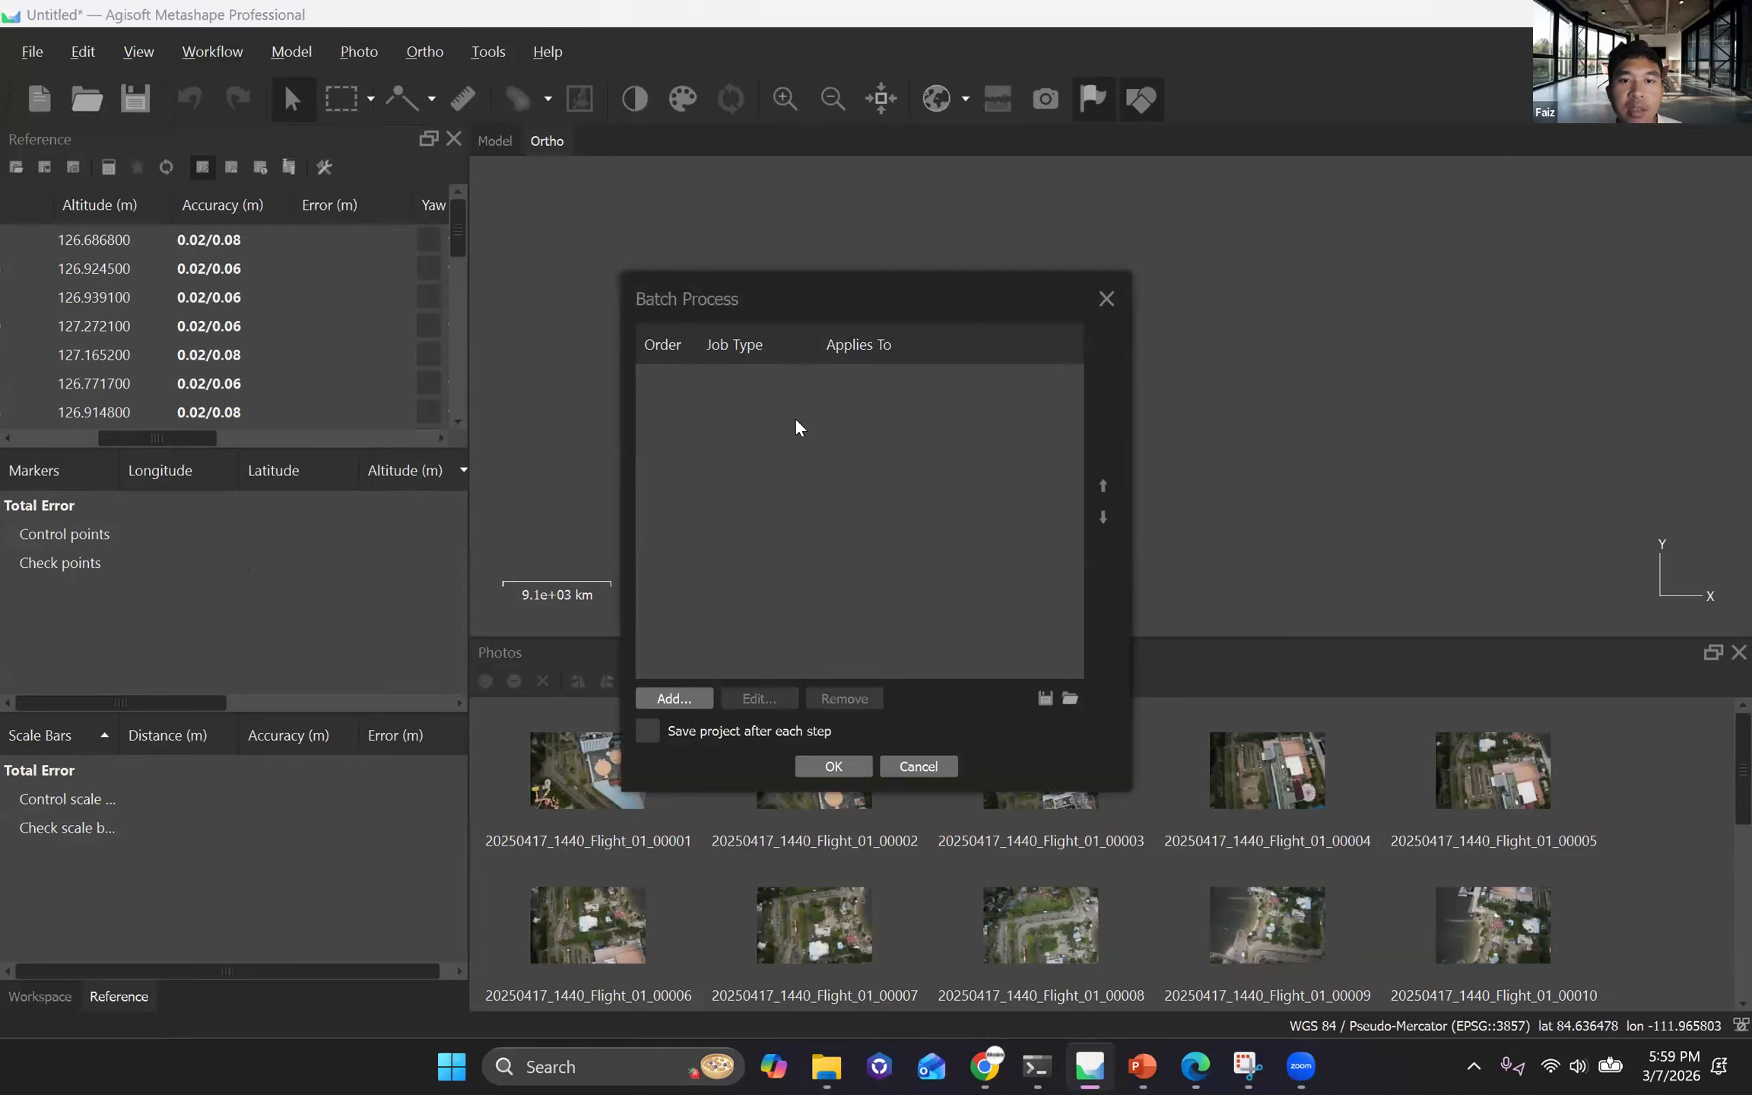
{"action": "key", "text": "Return"}
{"action": "key", "text": "alt+Down"}
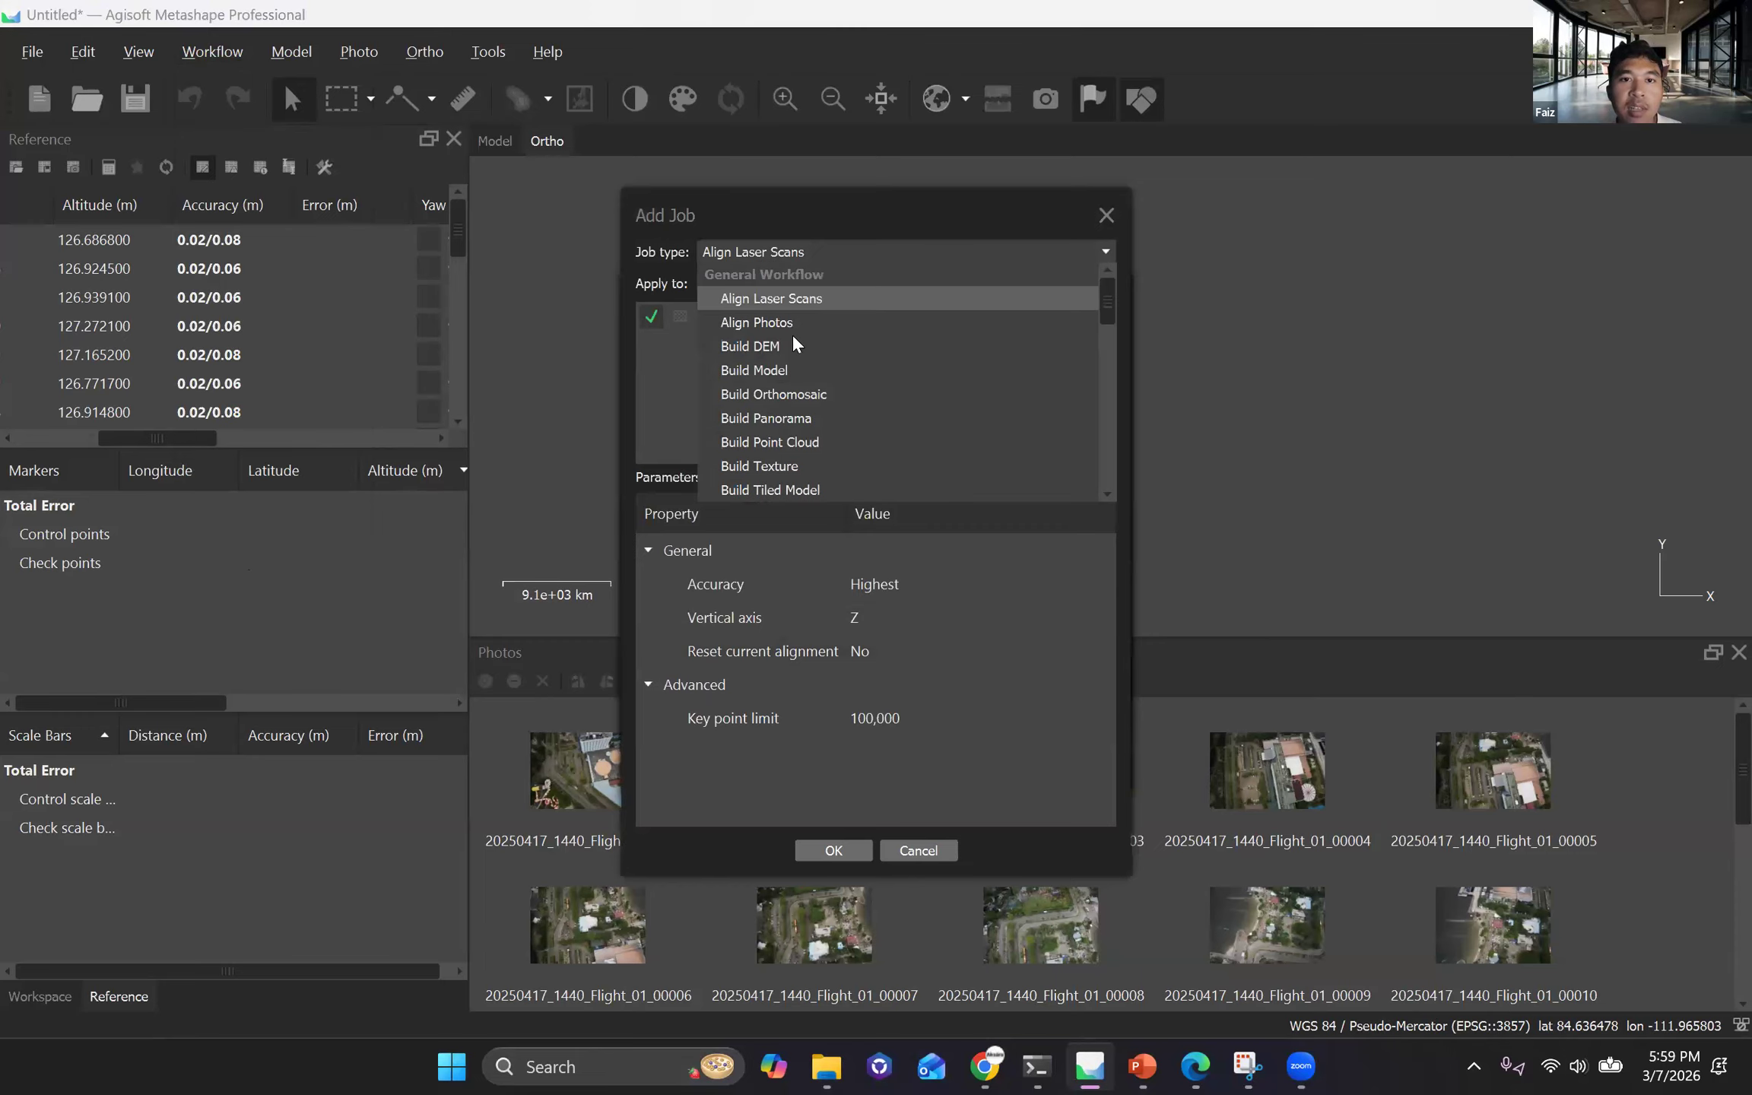
{"action": "key", "text": "Down"}
{"action": "key", "text": "Down"}
{"action": "key", "text": "Up"}
{"action": "key", "text": "Return"}
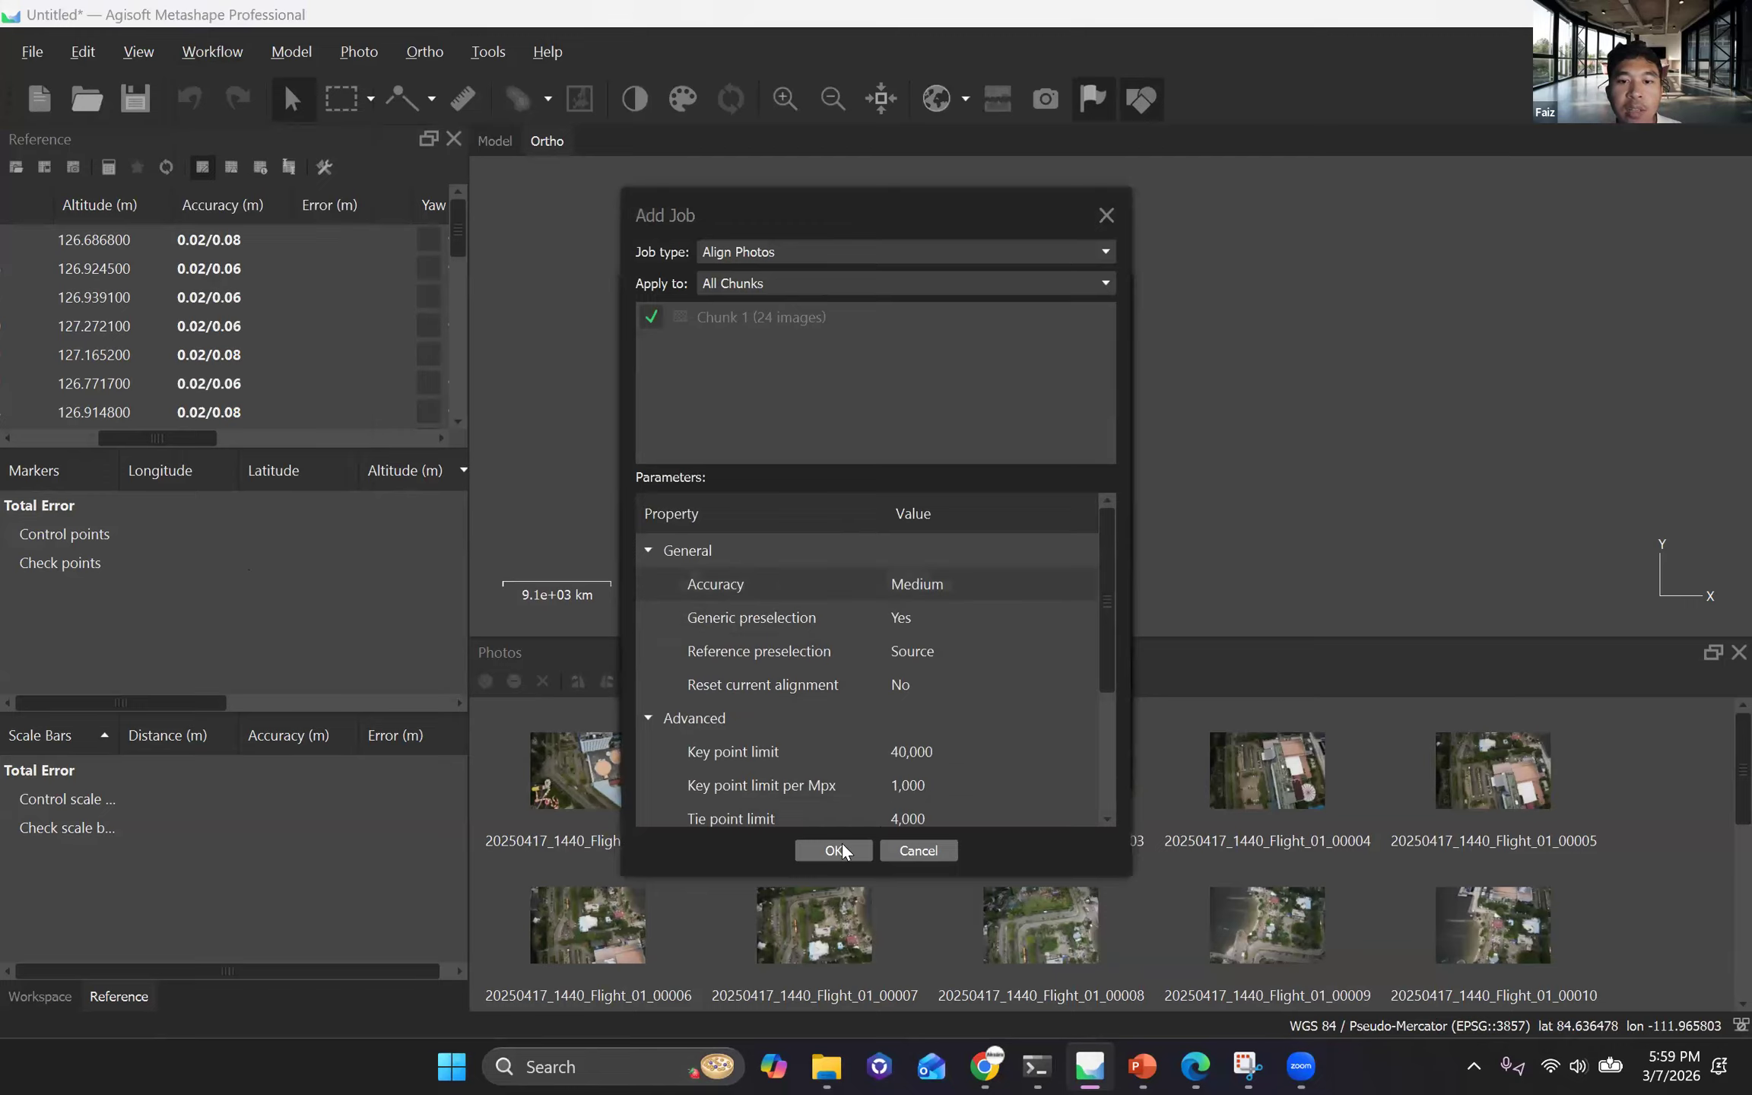
{"action": "key", "text": "alt+Down"}
{"action": "key", "text": "Down"}
{"action": "key", "text": "Return"}
{"action": "left_click", "coordinate": [841, 850]}
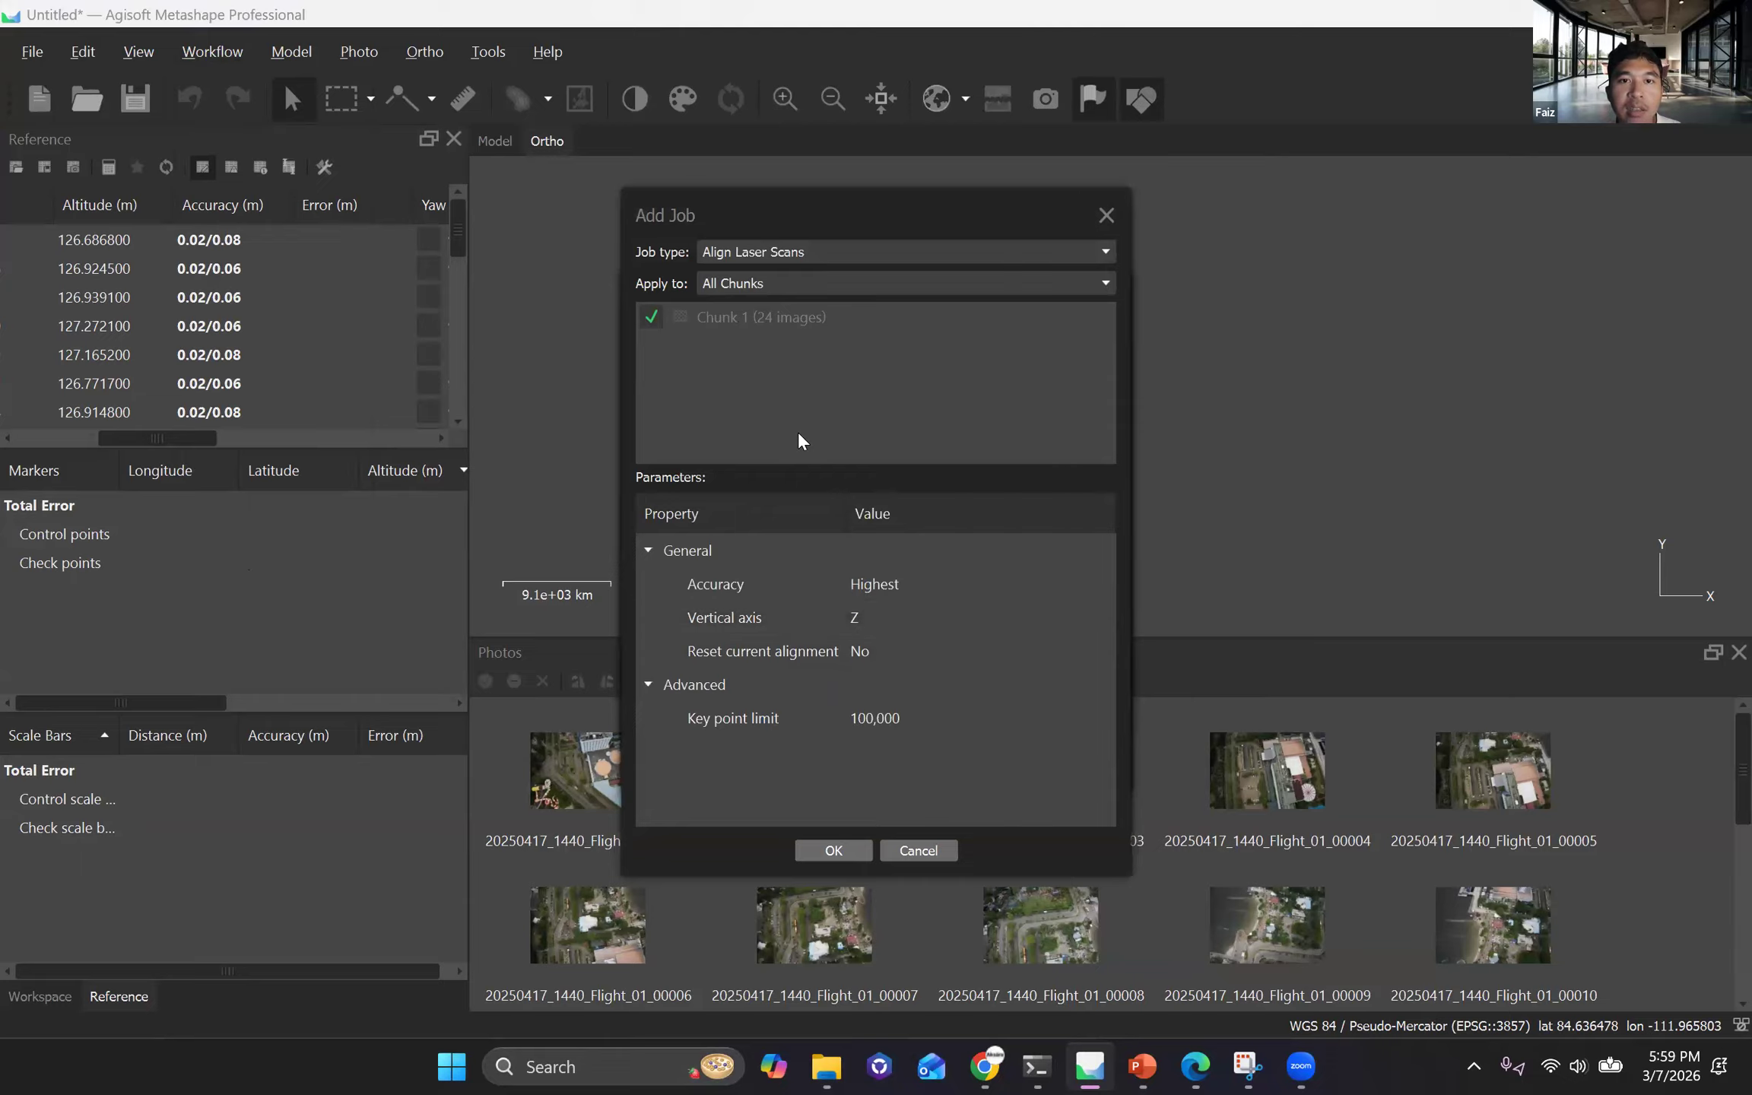
Add a Build Point Cloud job for all chunks to the batch process.
{"action": "left_click", "coordinate": [802, 252]}
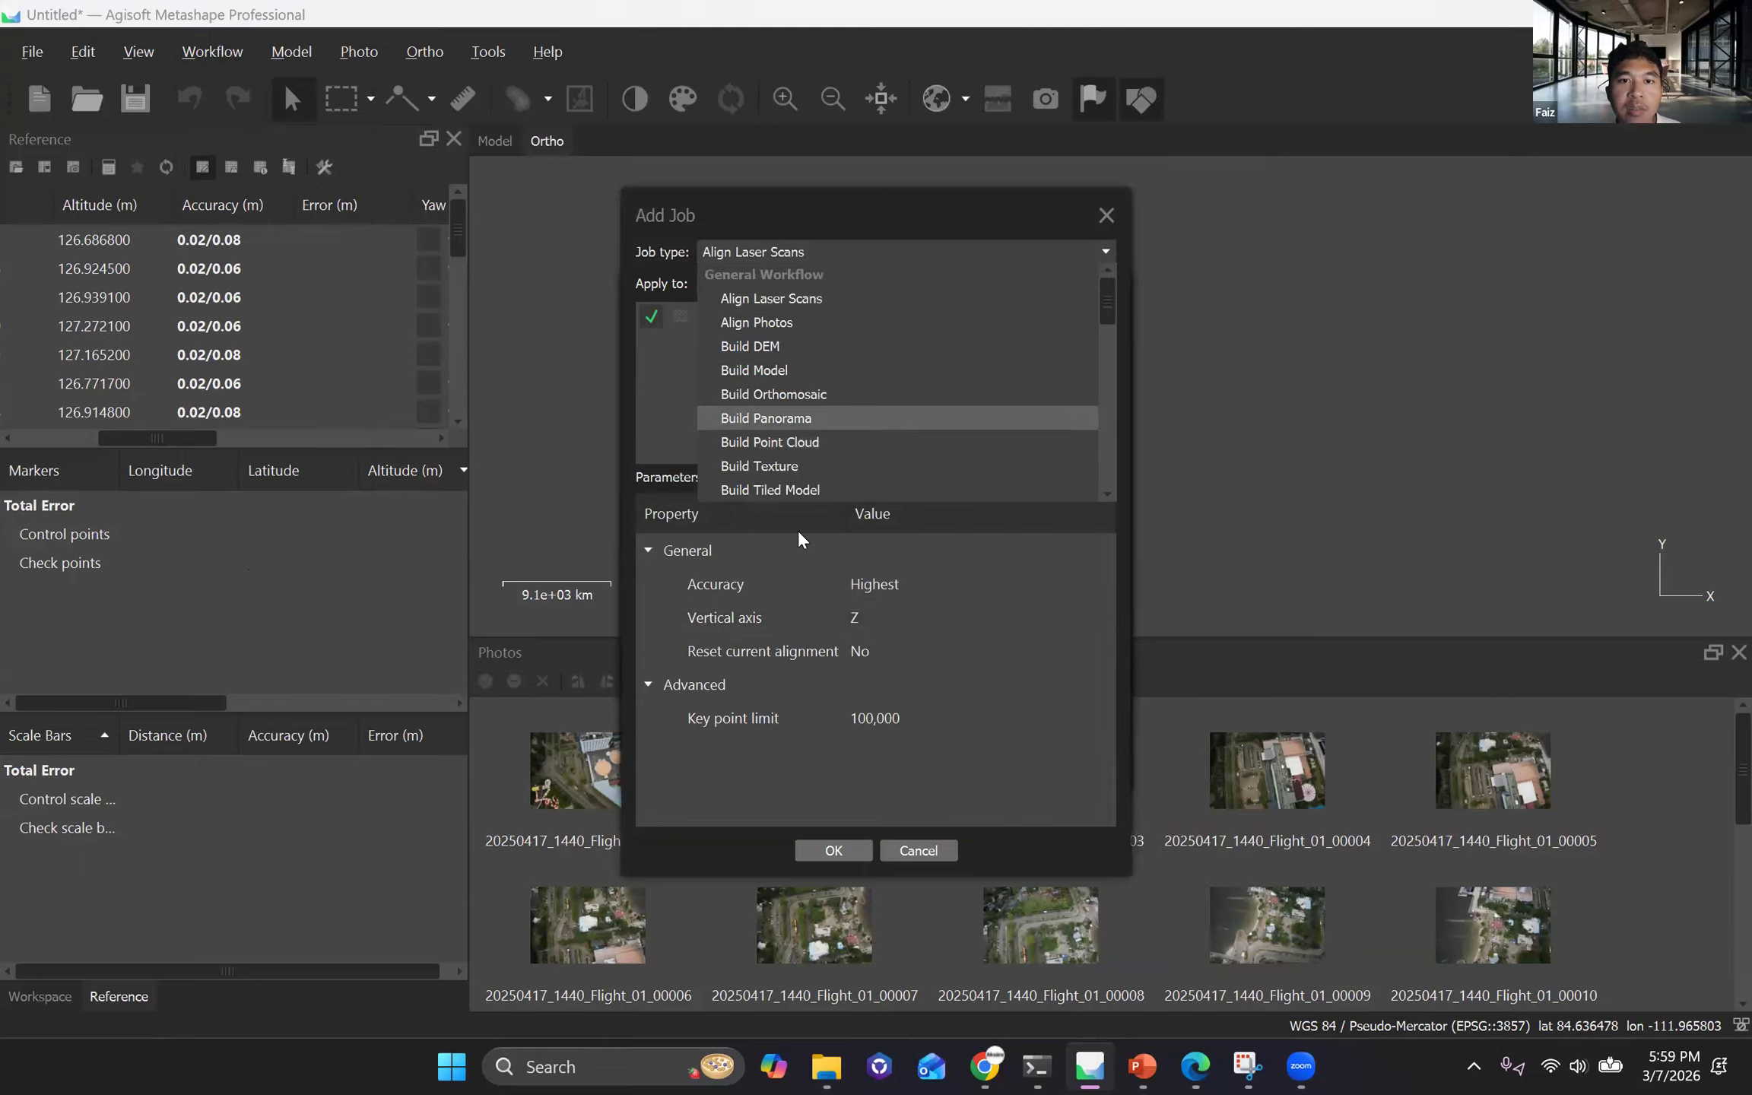
{"action": "left_click", "coordinate": [769, 441]}
{"action": "left_click", "coordinate": [834, 850]}
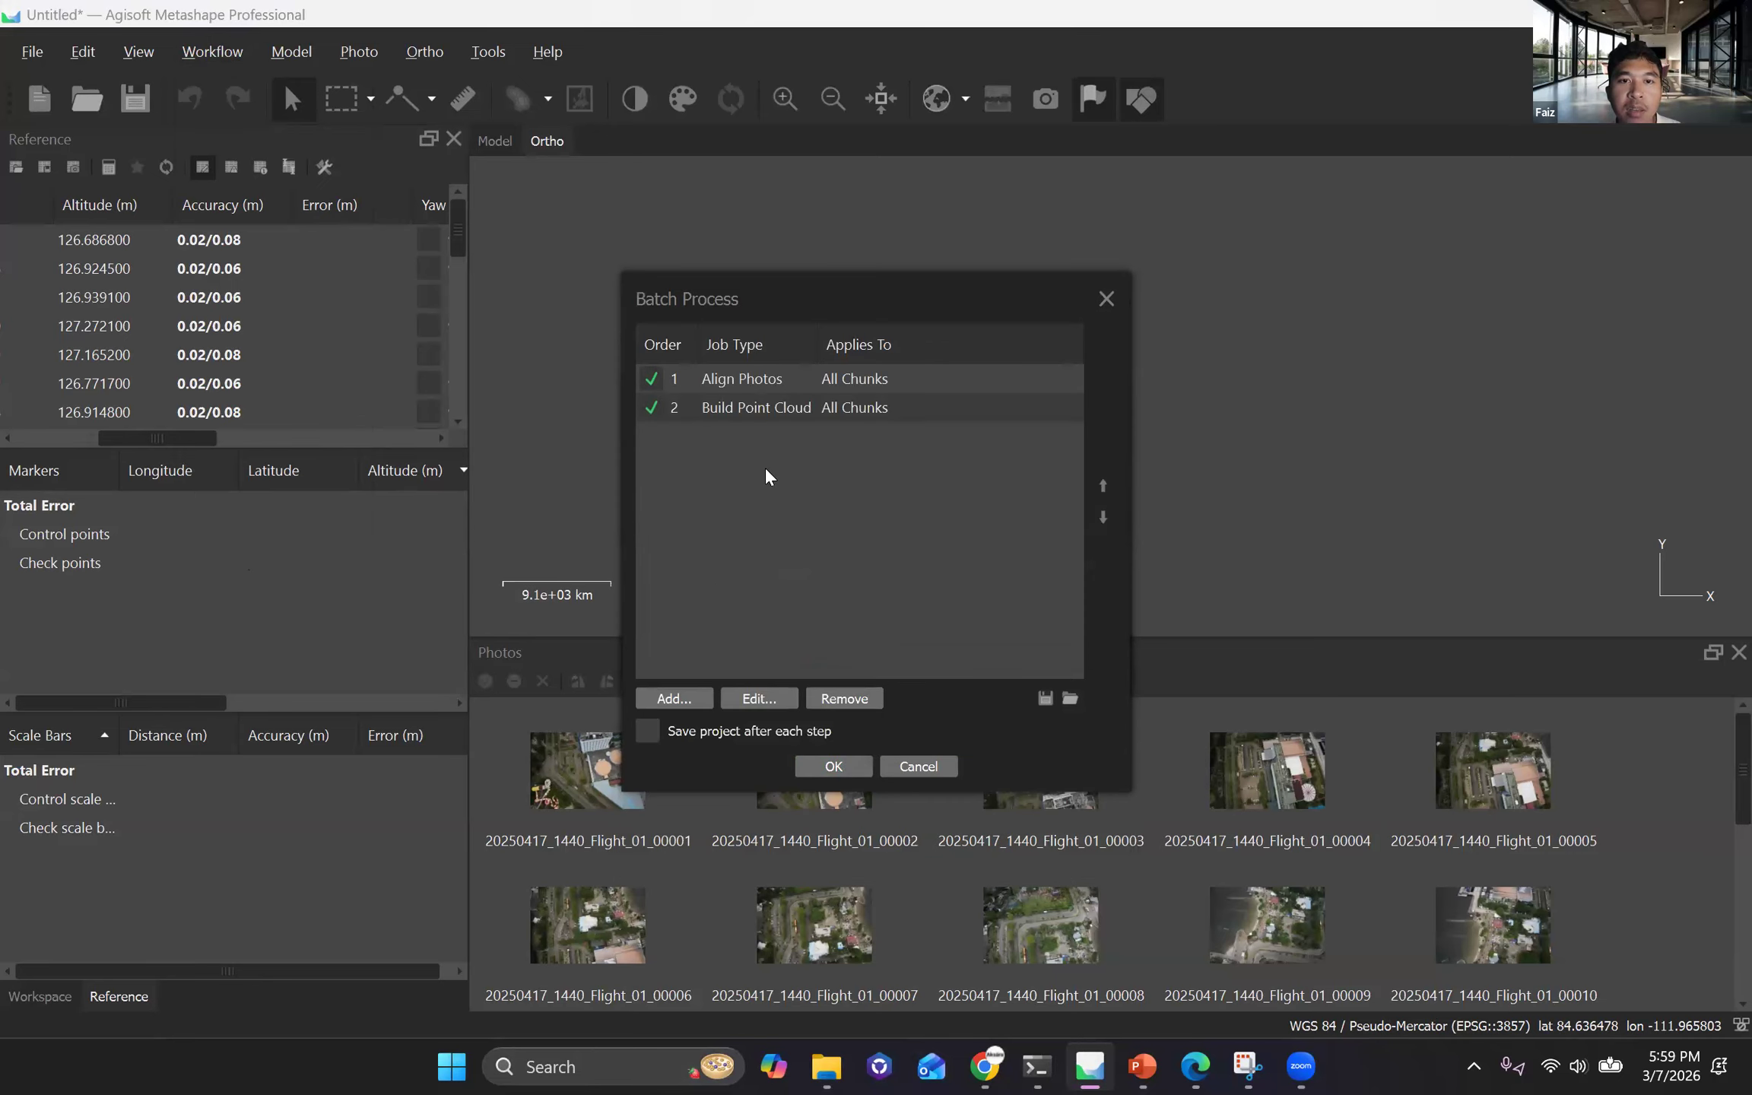
Add a Build DEM job for all chunks to the batch, using the point cloud as source data.
{"action": "left_click", "coordinate": [674, 698]}
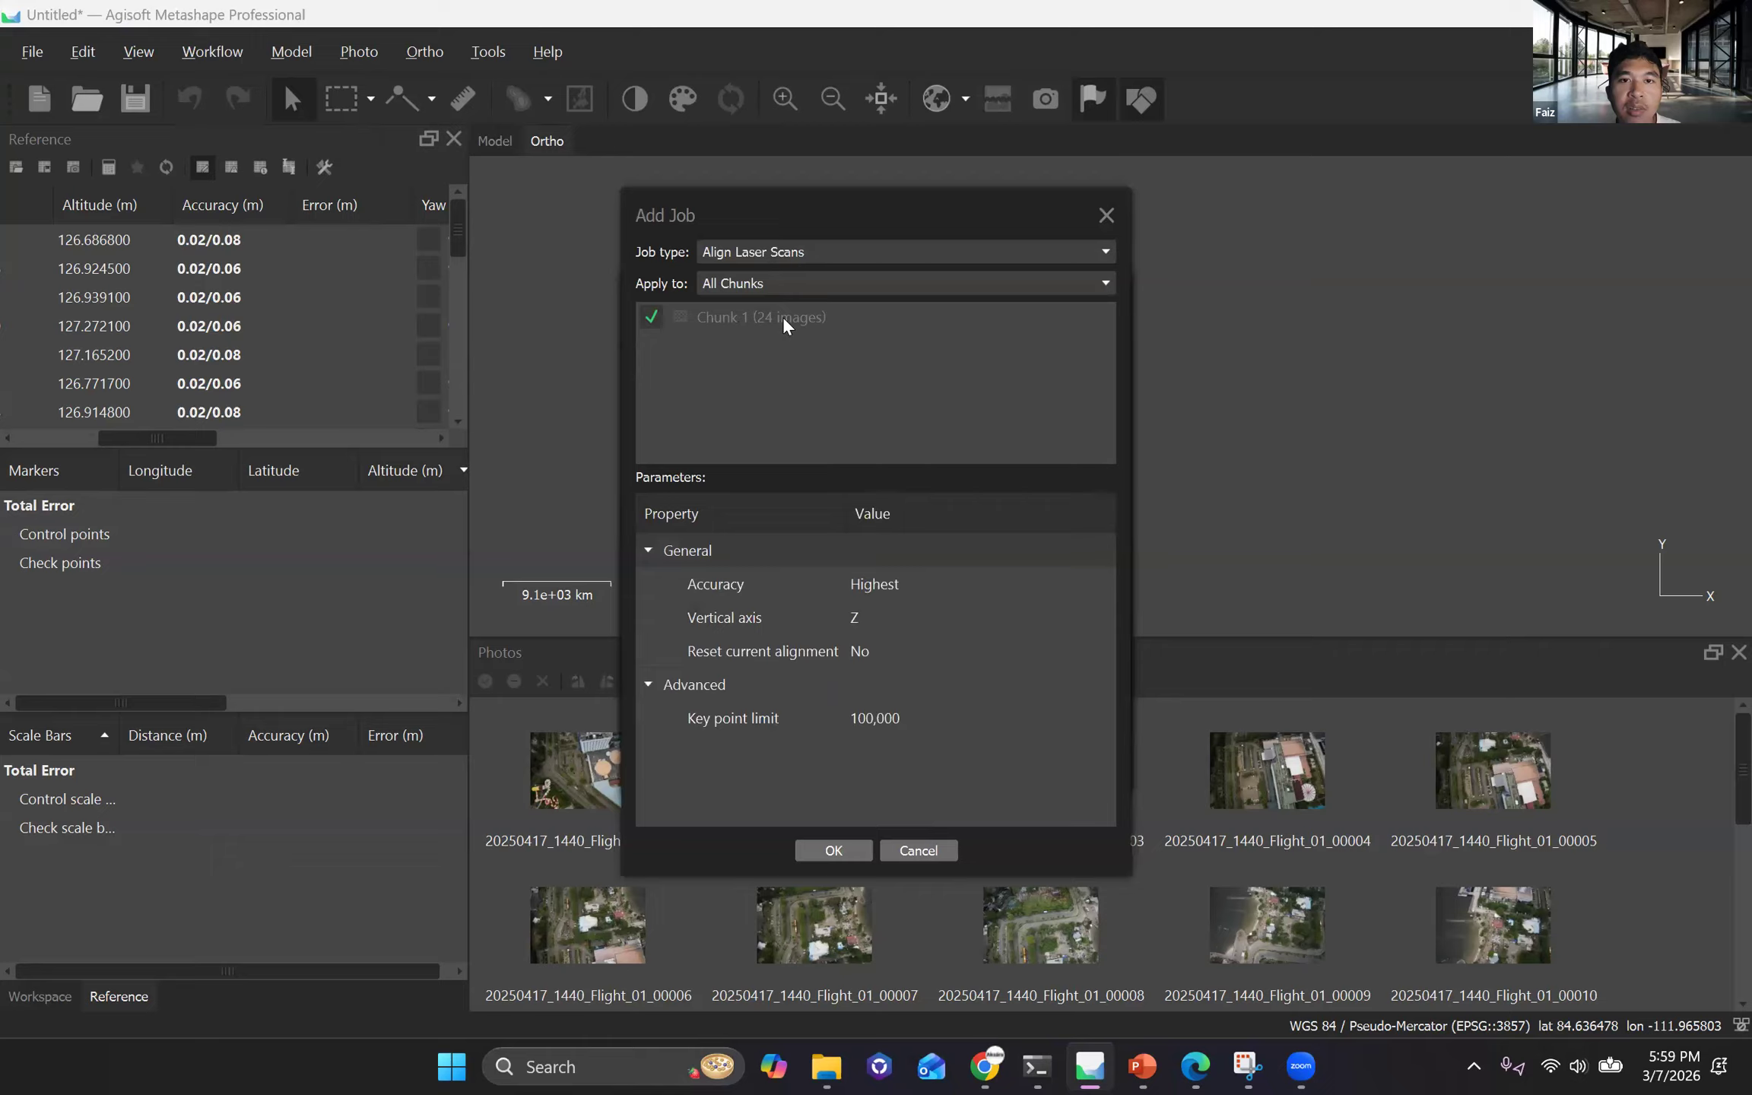
{"action": "left_click", "coordinate": [783, 252]}
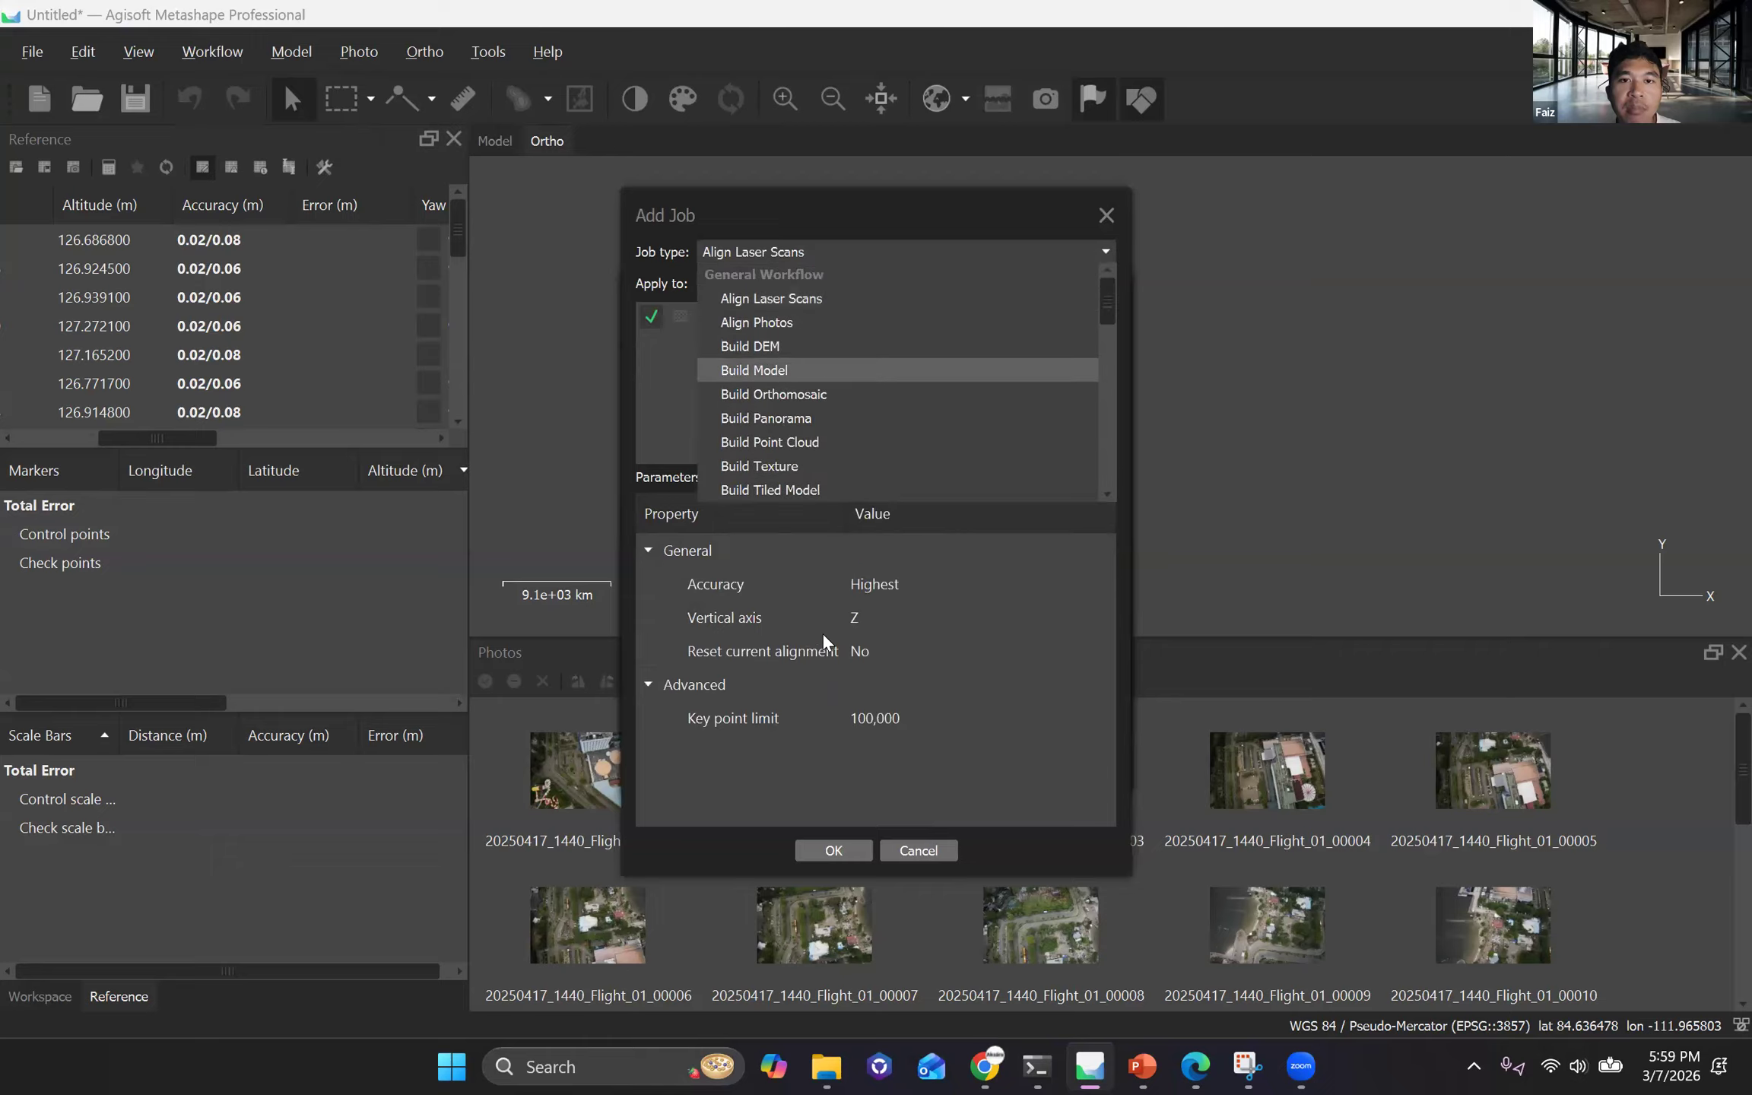
{"action": "key", "text": "Return"}
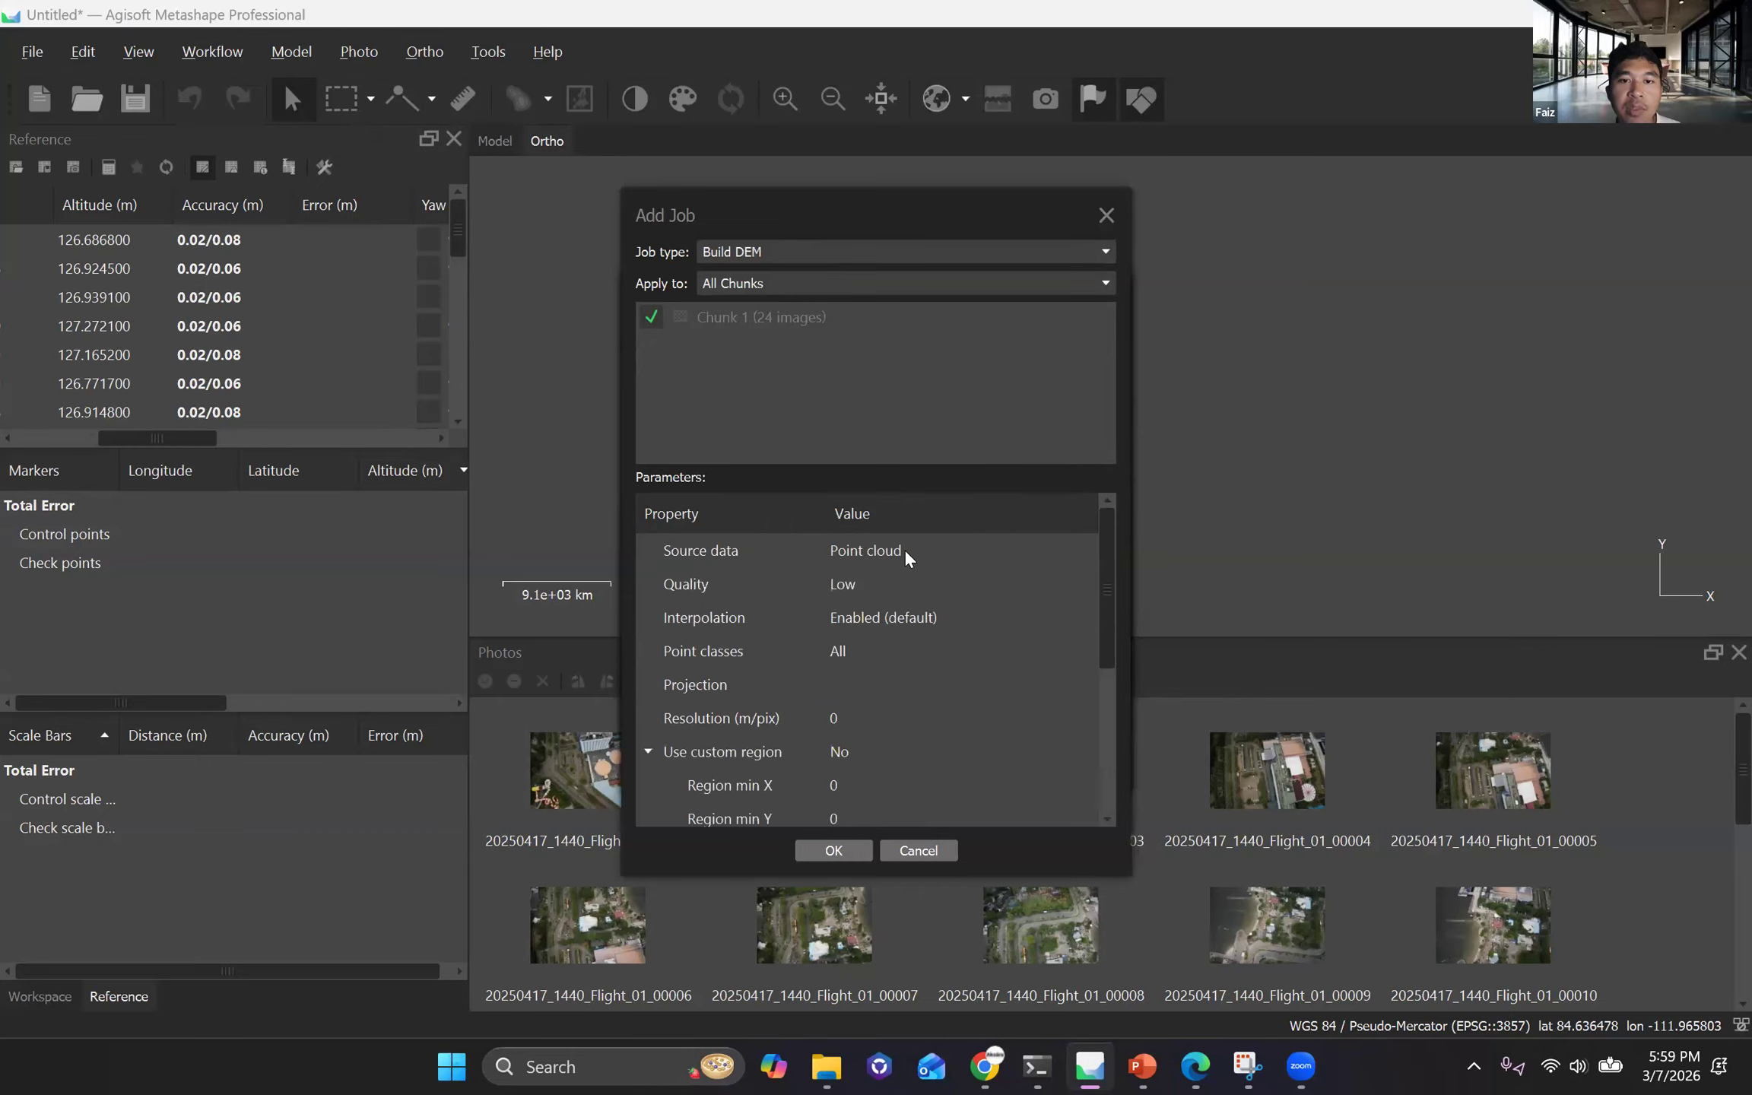
{"action": "key", "text": "Return"}
Review the Build Orthomosaic job's parameters and add it to the batch process for all chunks.
{"action": "left_click", "coordinate": [688, 698]}
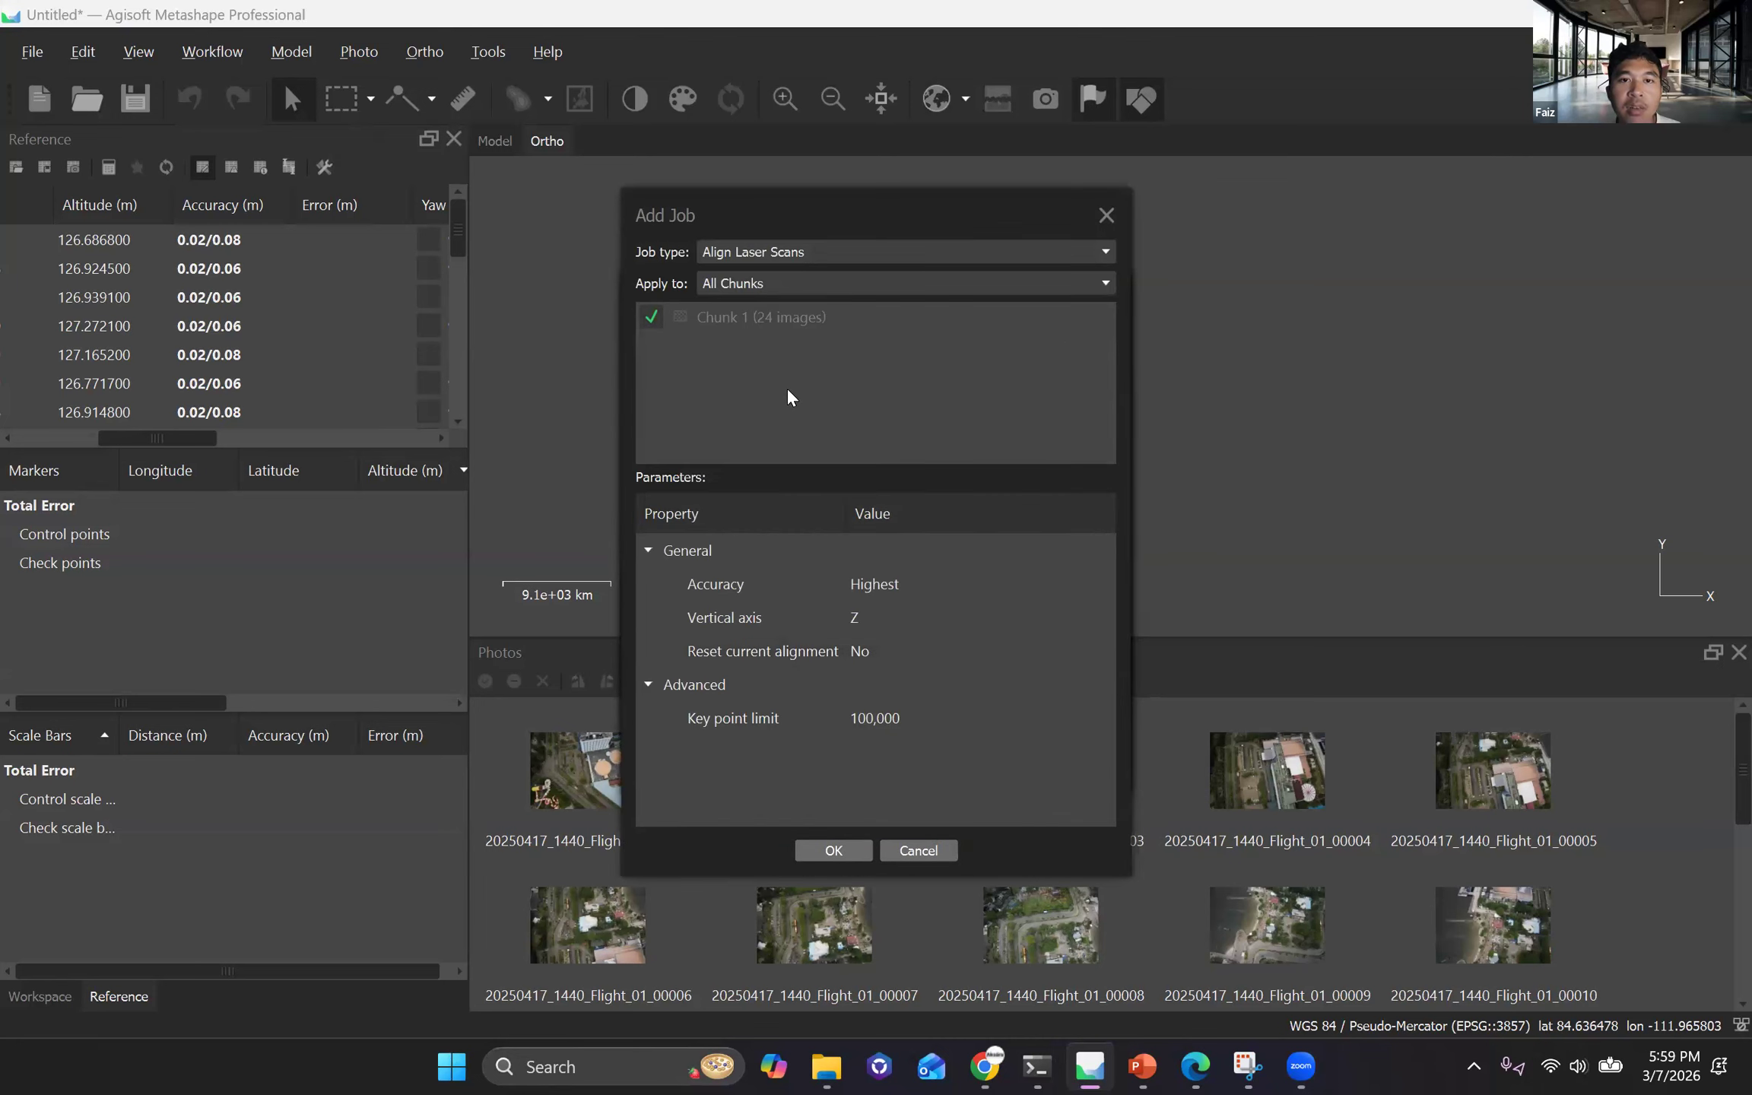
{"action": "left_click", "coordinate": [916, 252]}
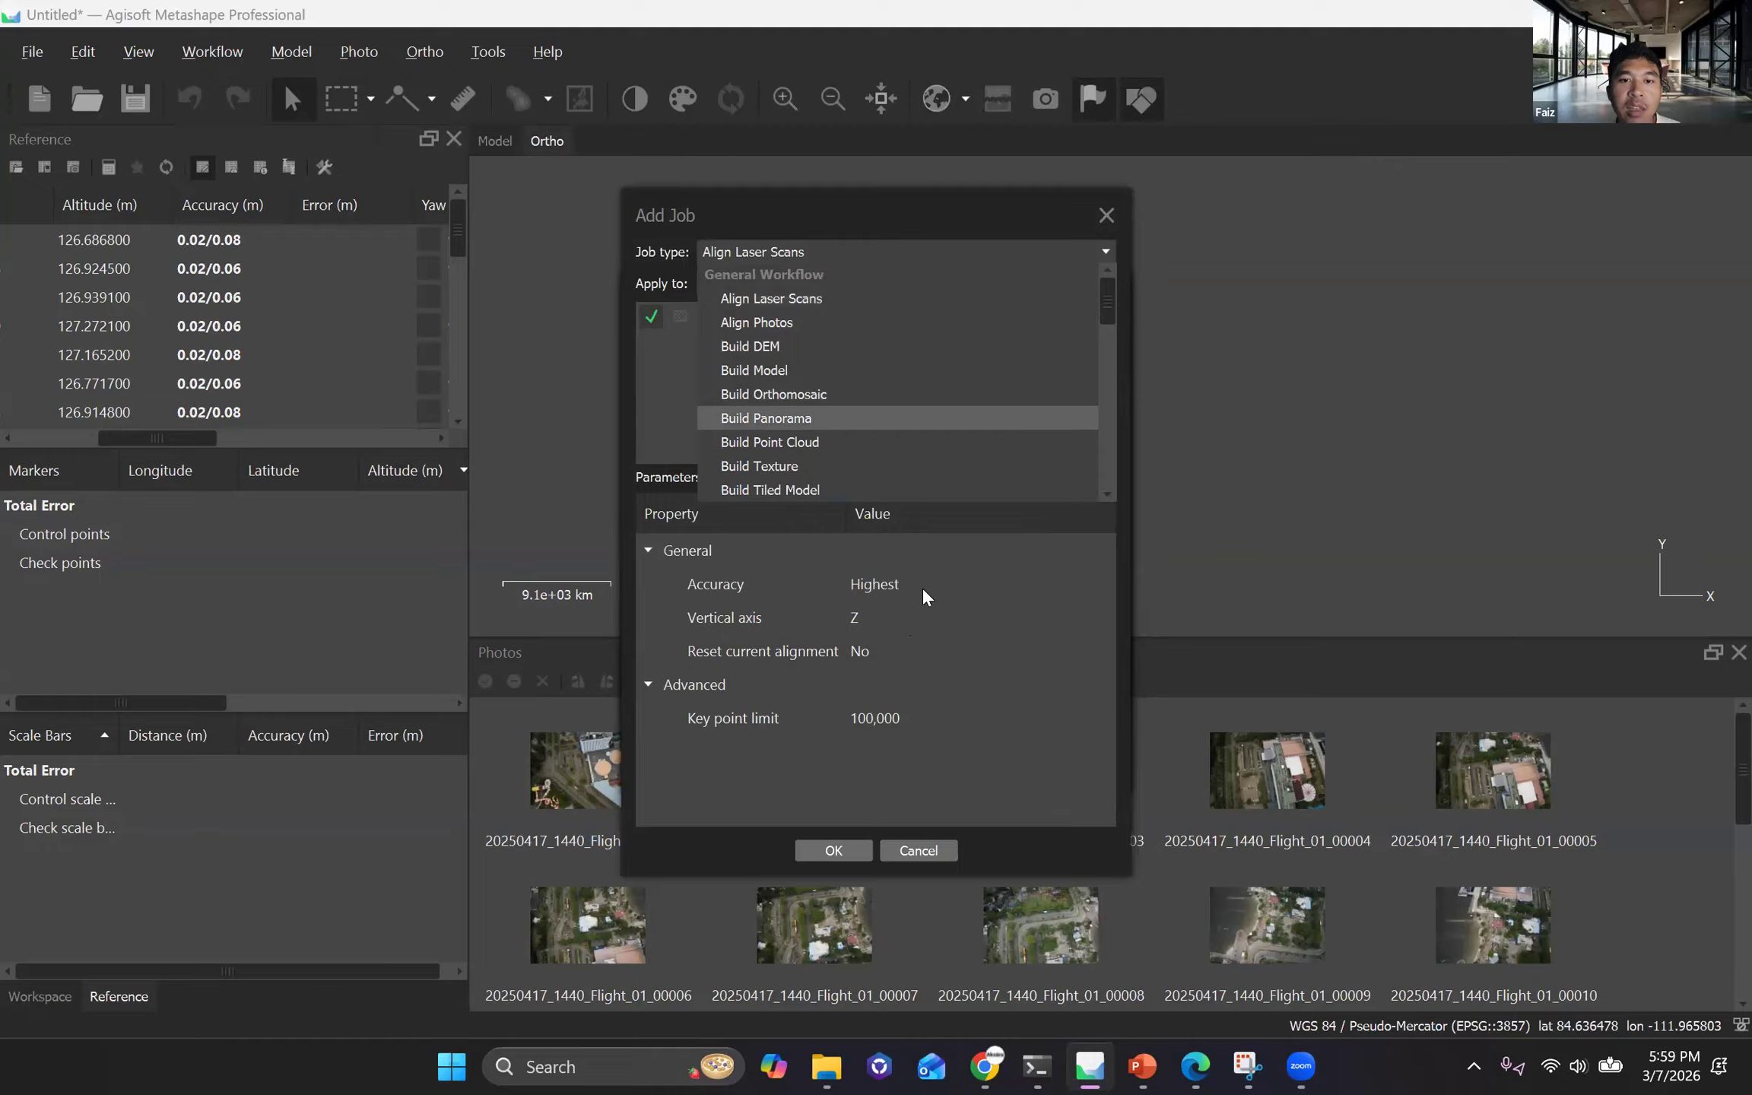
{"action": "left_click", "coordinate": [916, 394]}
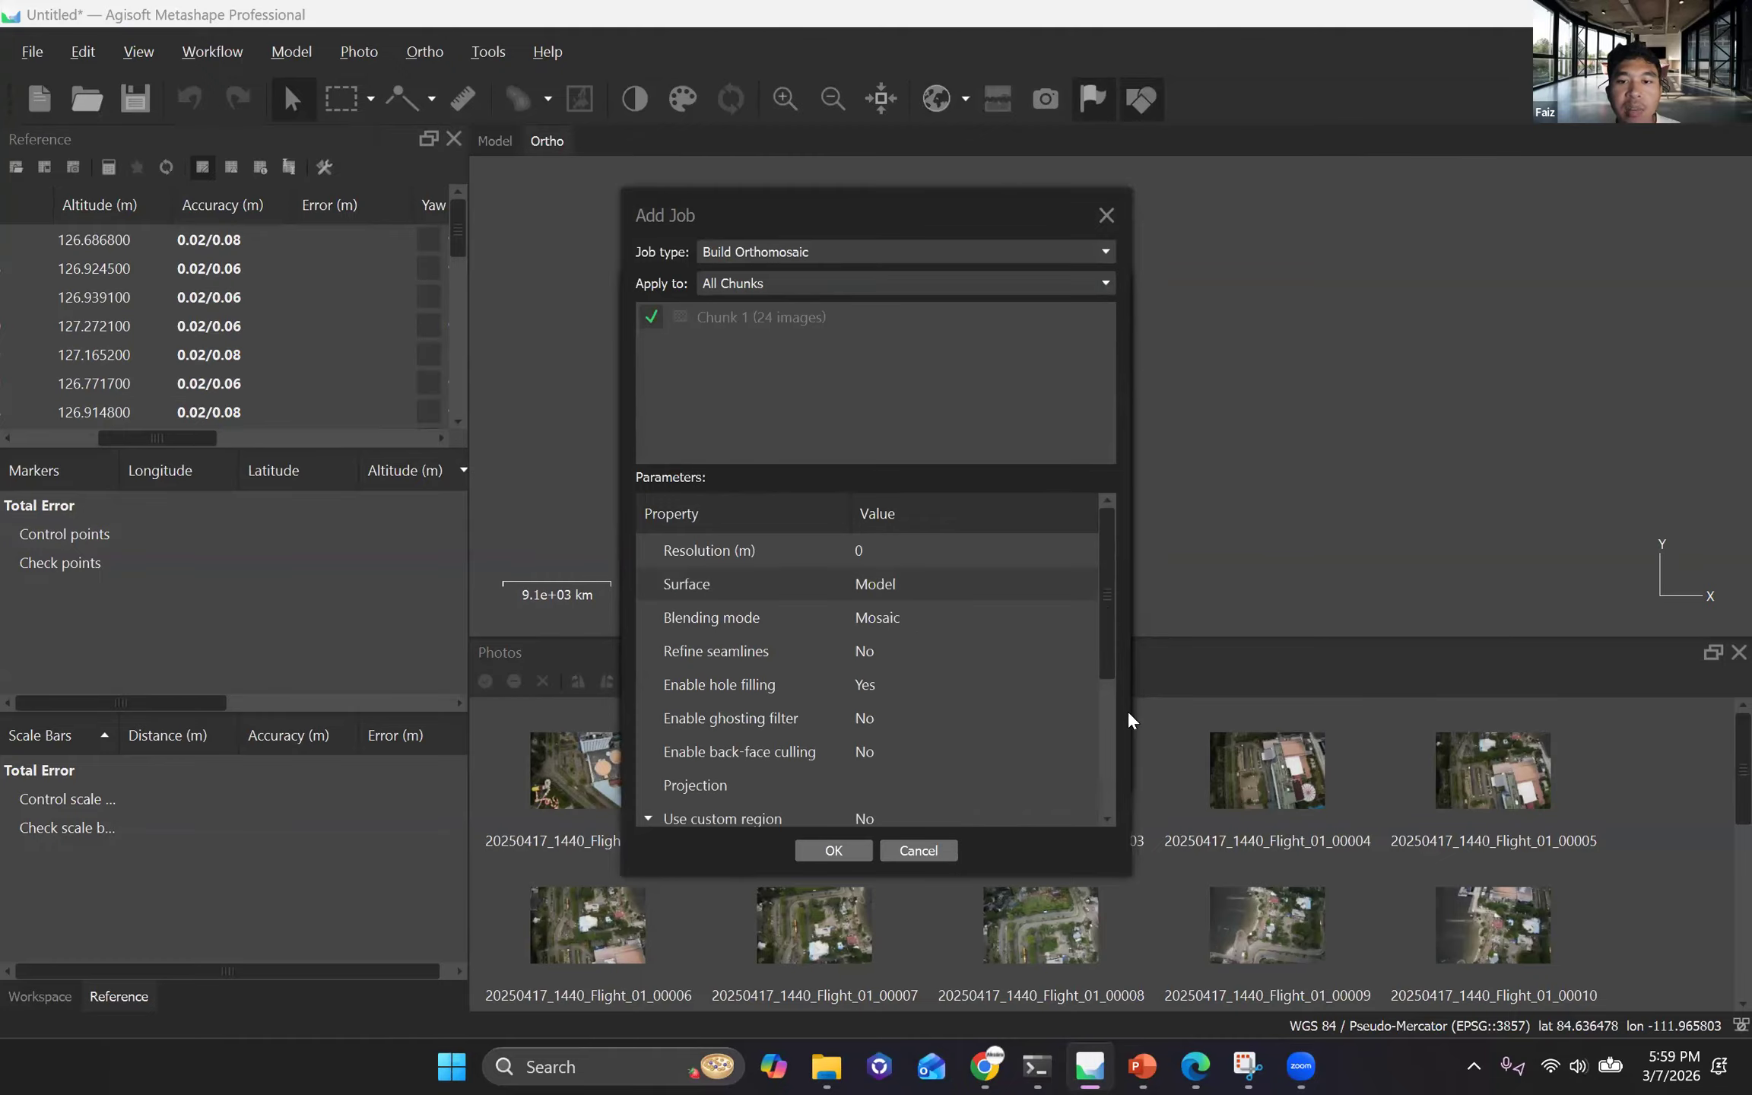
{"action": "scroll", "coordinate": [850, 770], "scroll_direction": "down", "scroll_amount": 3}
{"action": "scroll", "coordinate": [829, 761], "scroll_direction": "up", "scroll_amount": 3}
{"action": "key", "text": "Return"}
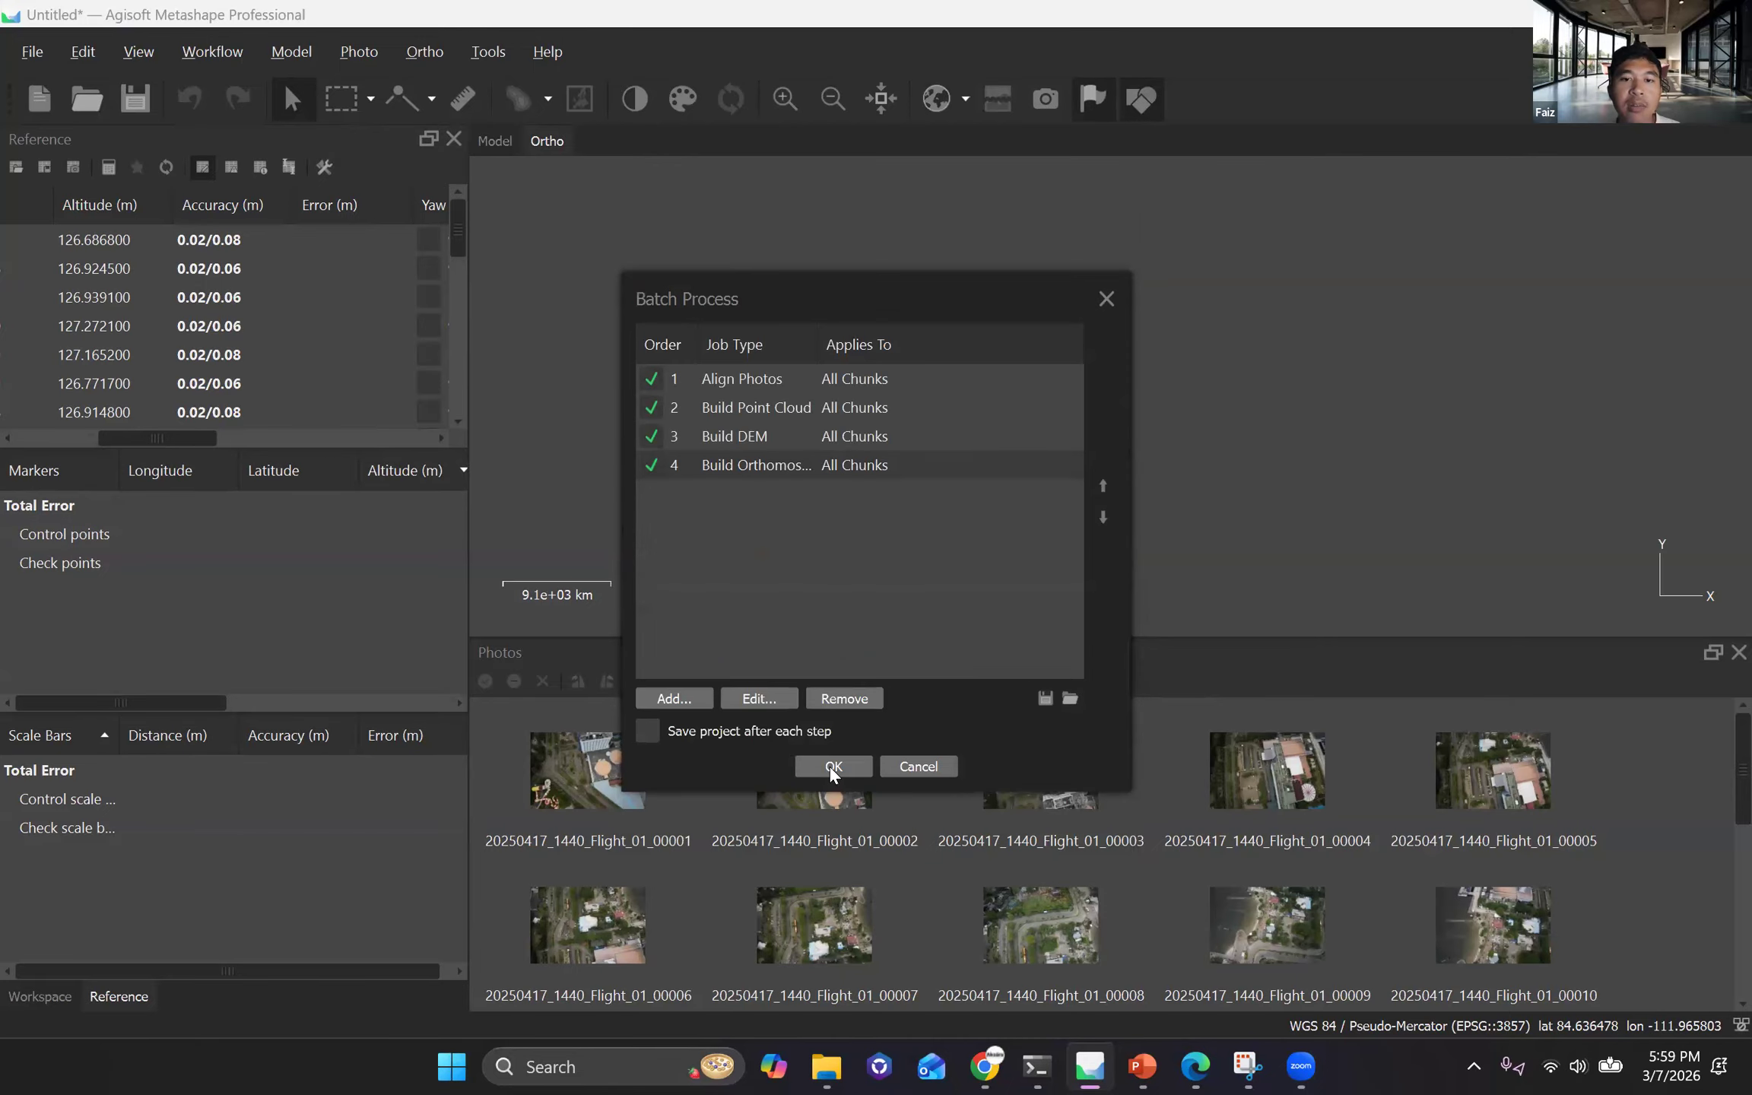
Run the batch with the Align Photos, Point Cloud, DEM and Orthomosaic jobs, close the processing report, and view the point cloud.
{"action": "left_click", "coordinate": [832, 766]}
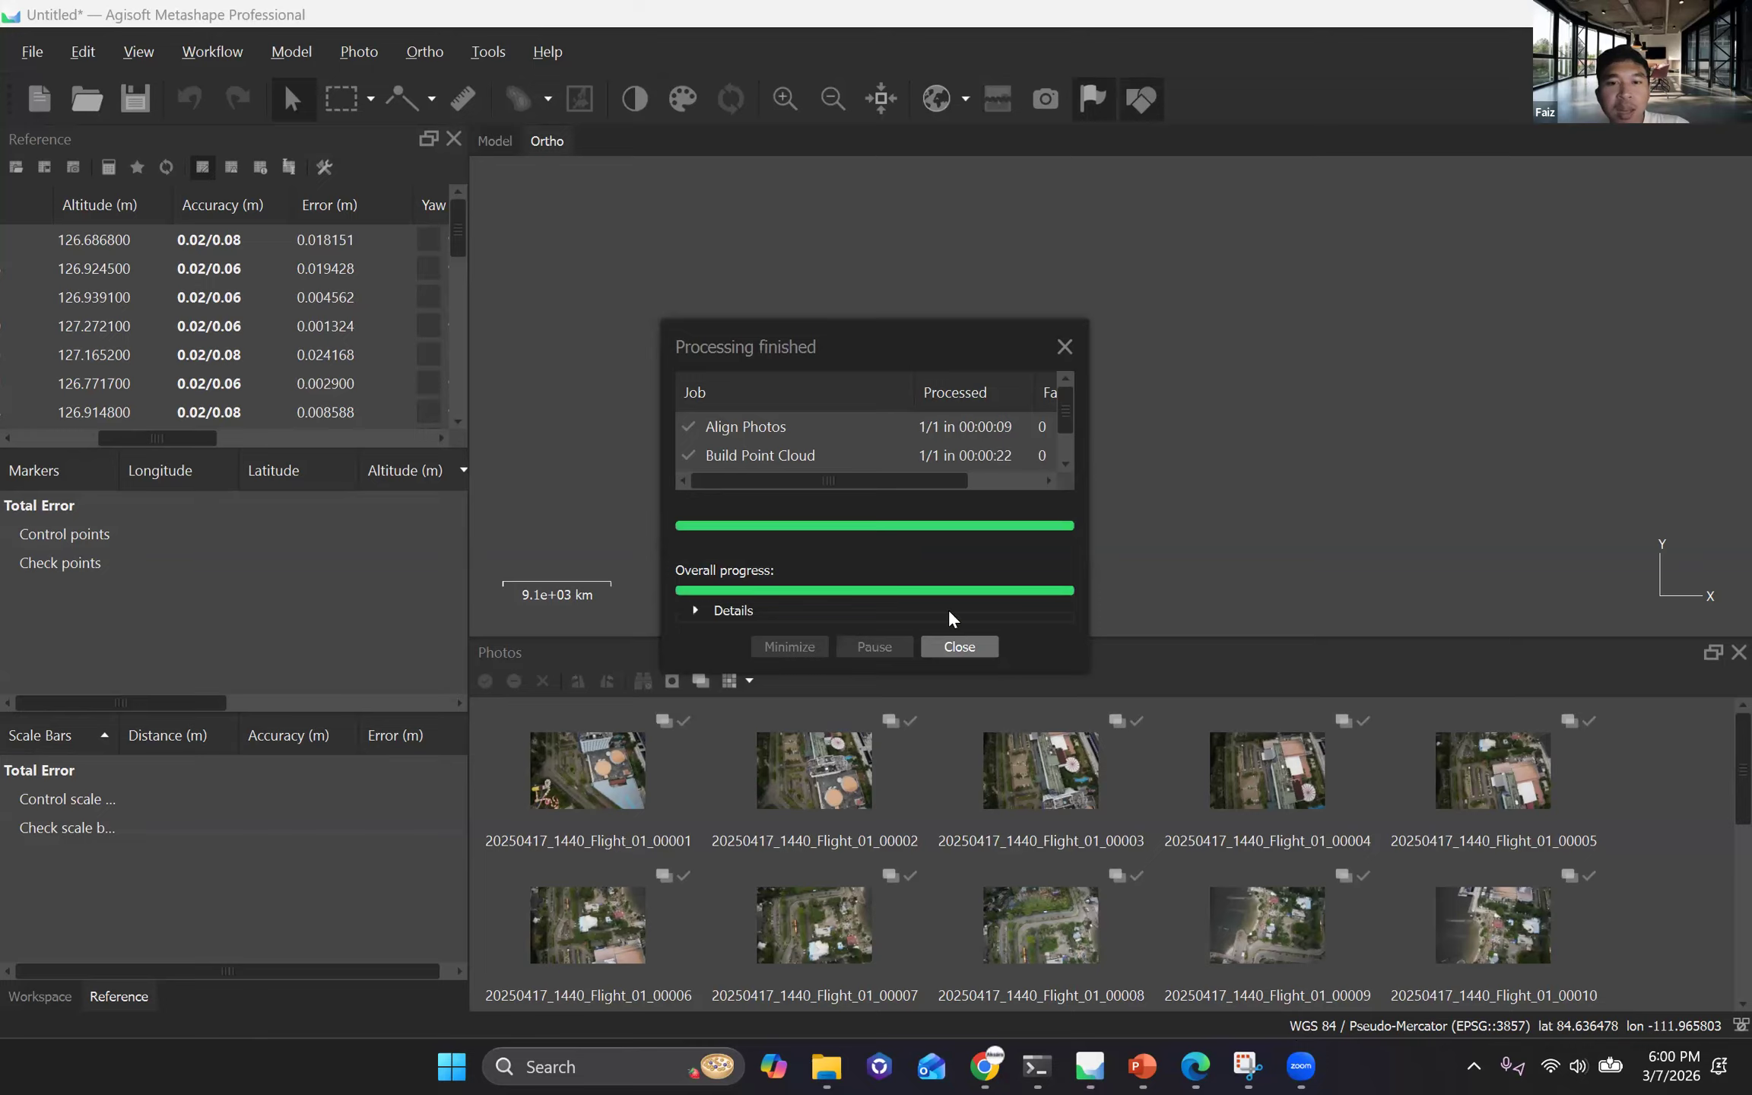
{"action": "left_click", "coordinate": [950, 646]}
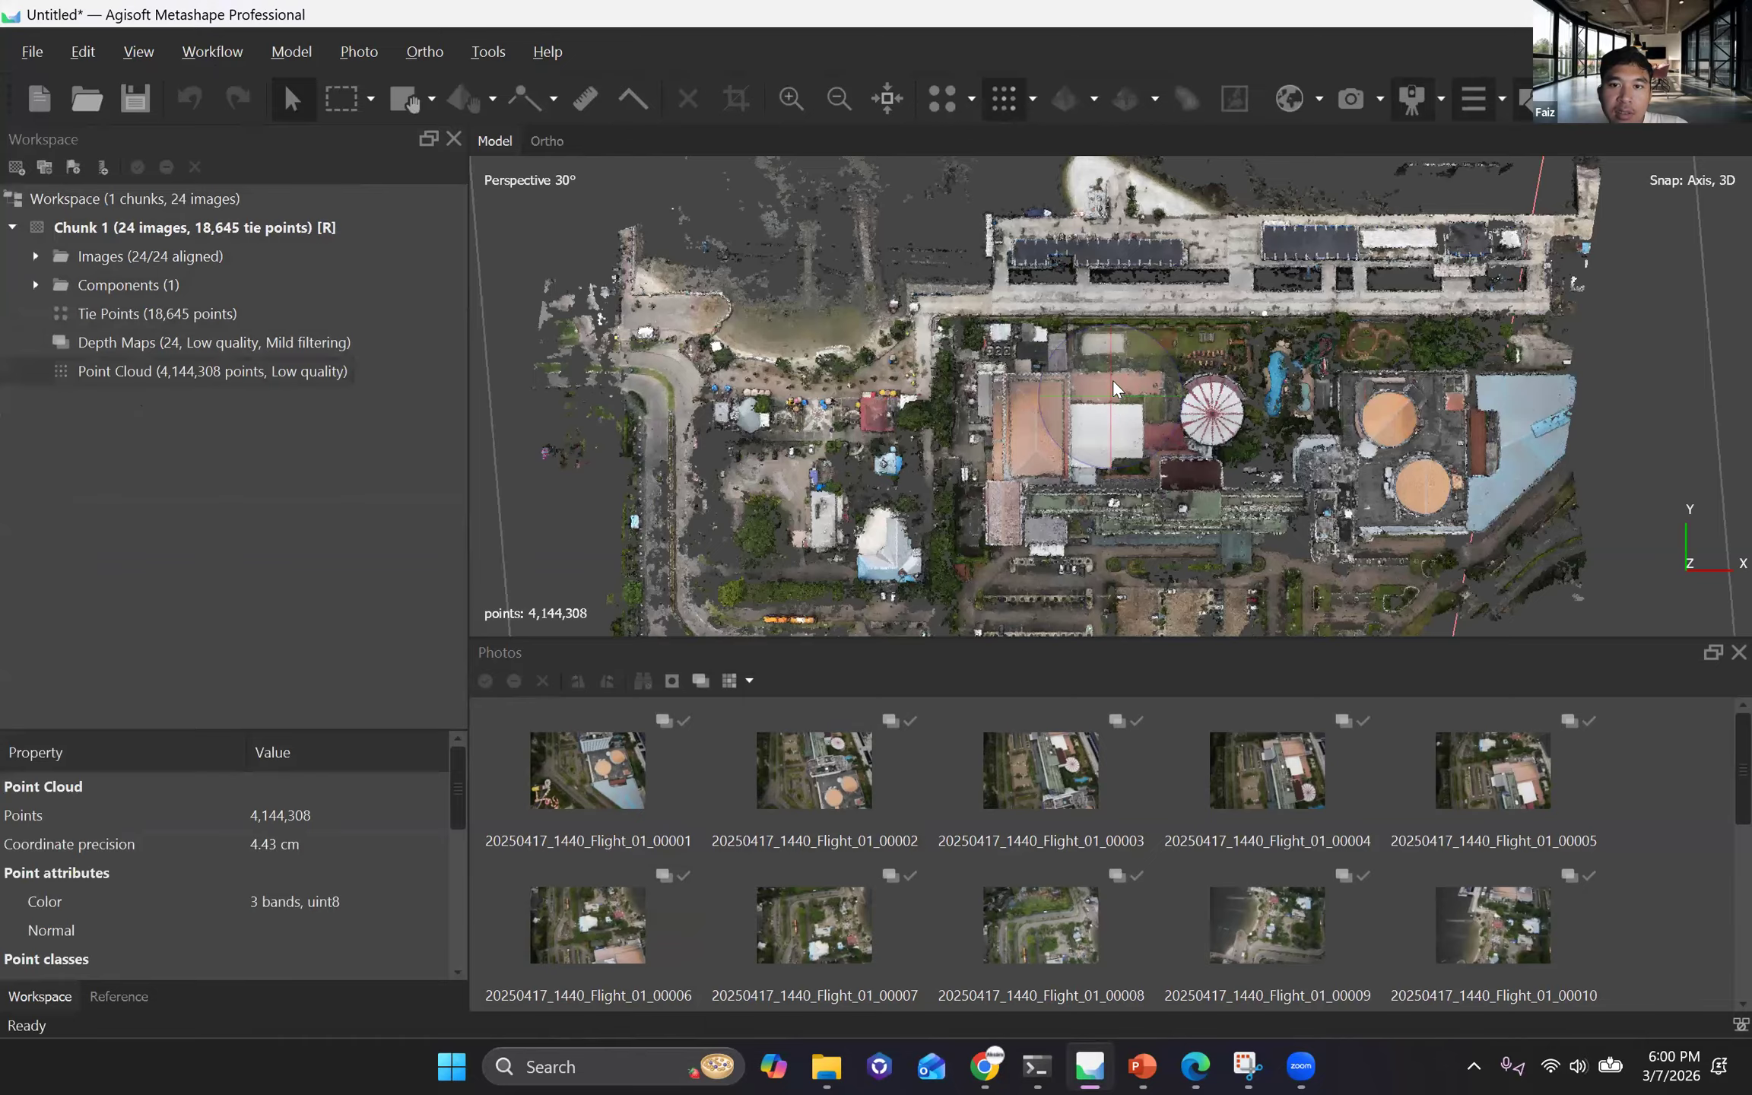
{"action": "scroll", "coordinate": [1113, 381], "scroll_direction": "down", "scroll_amount": 2}
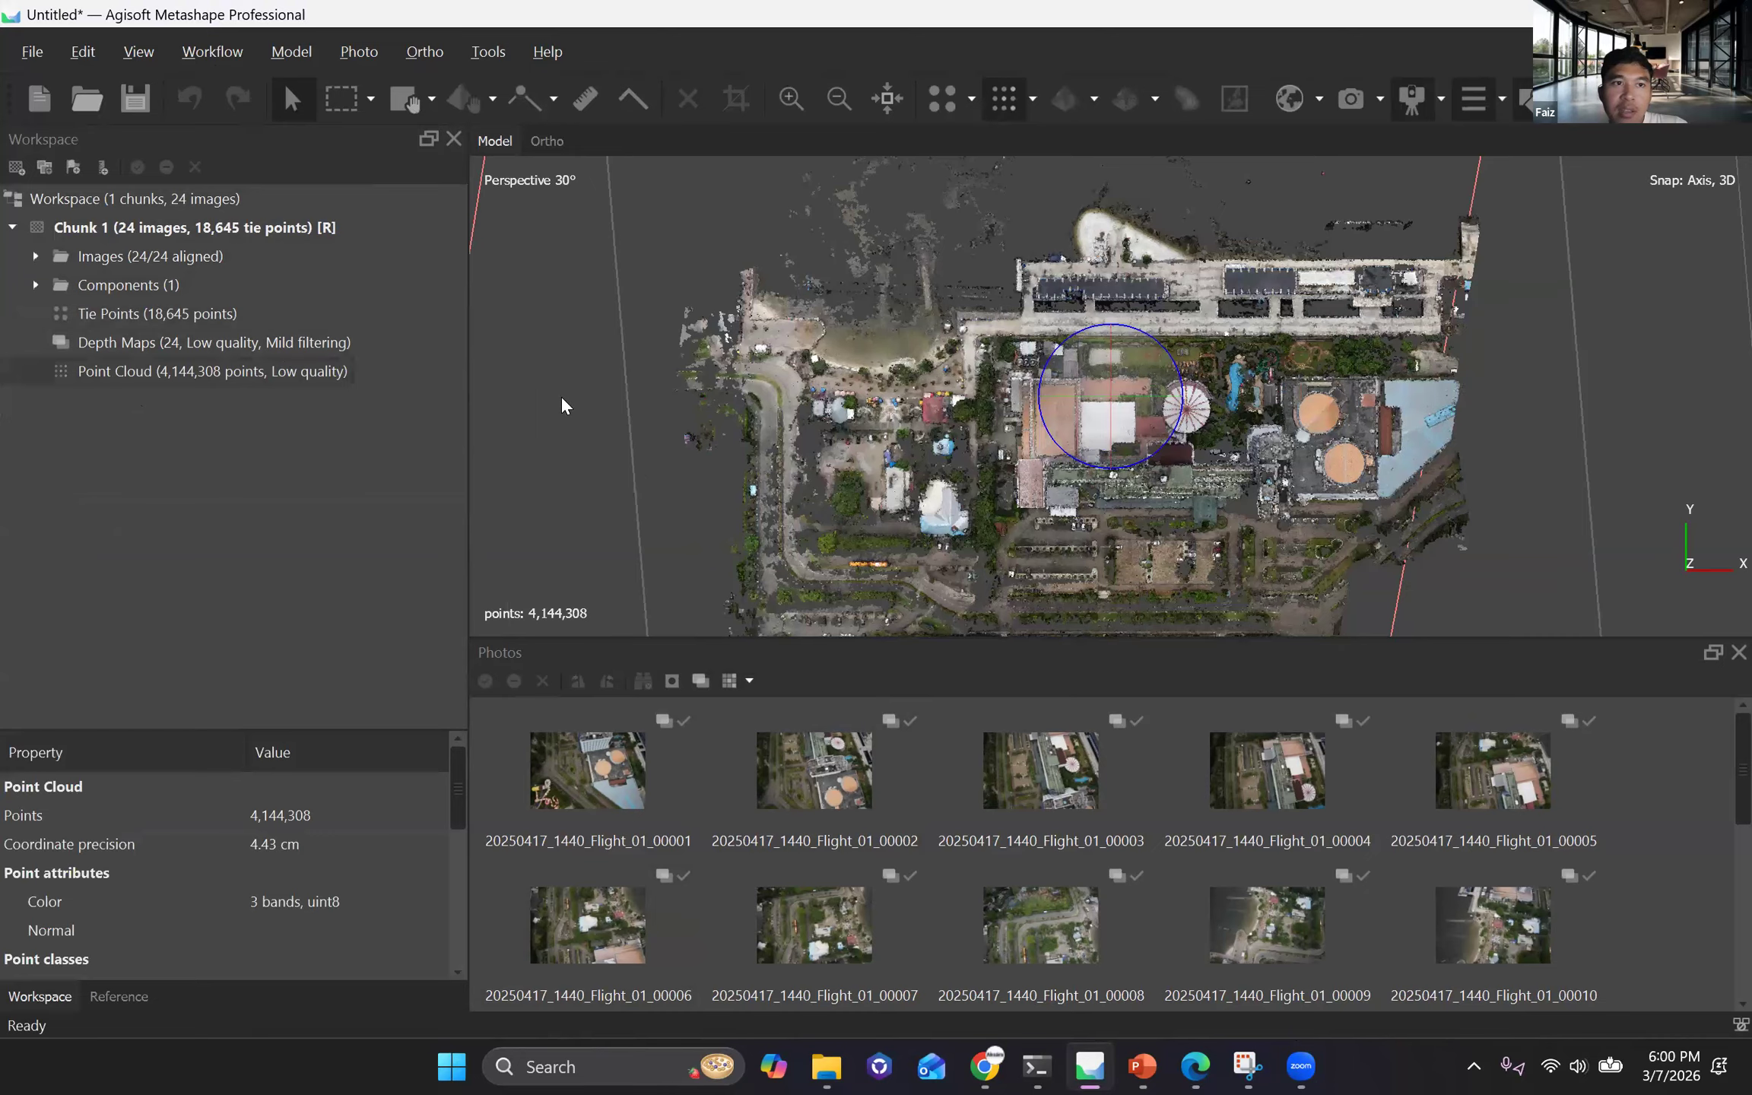
Try to build a DEM from the point cloud in geographic projection WGS 84 (EPSG::4326) with interpolation enabled.
{"action": "left_click_drag", "start_coordinate": [963, 604], "coordinate": [847, 818]}
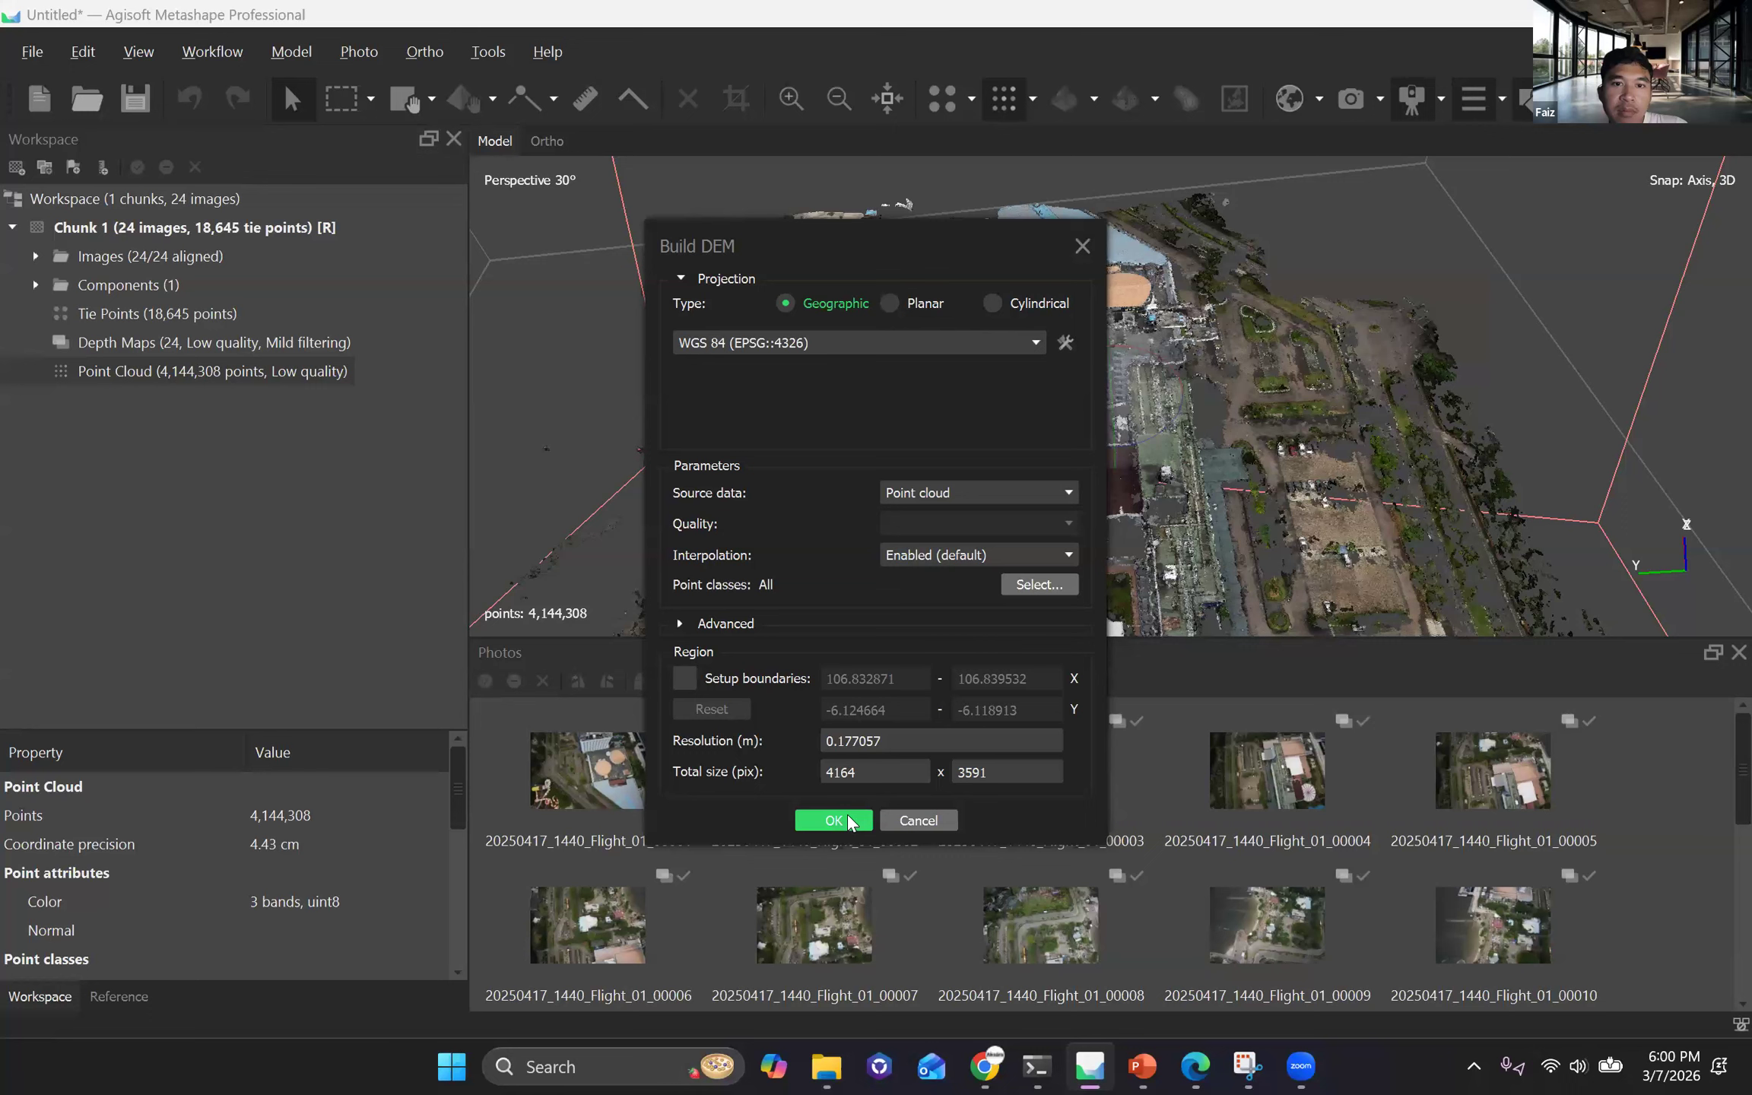
{"action": "key", "text": "Return"}
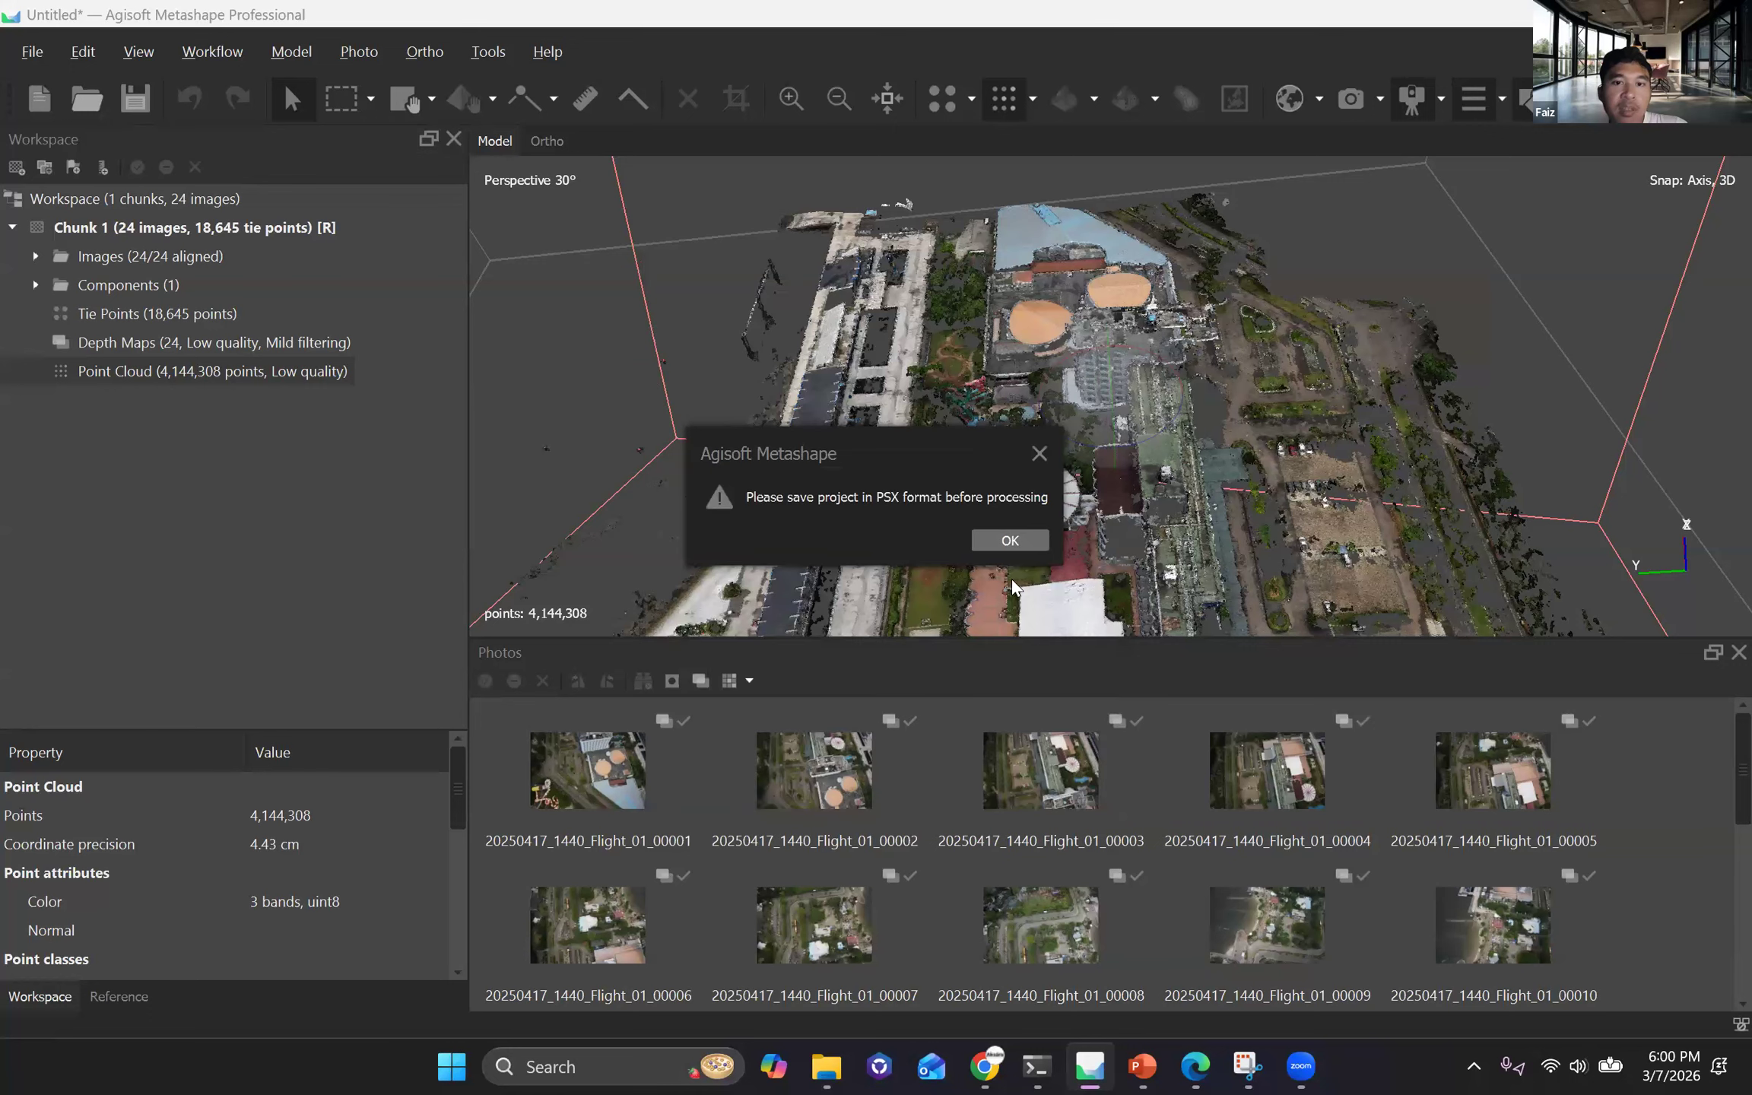
{"action": "key", "text": "Return"}
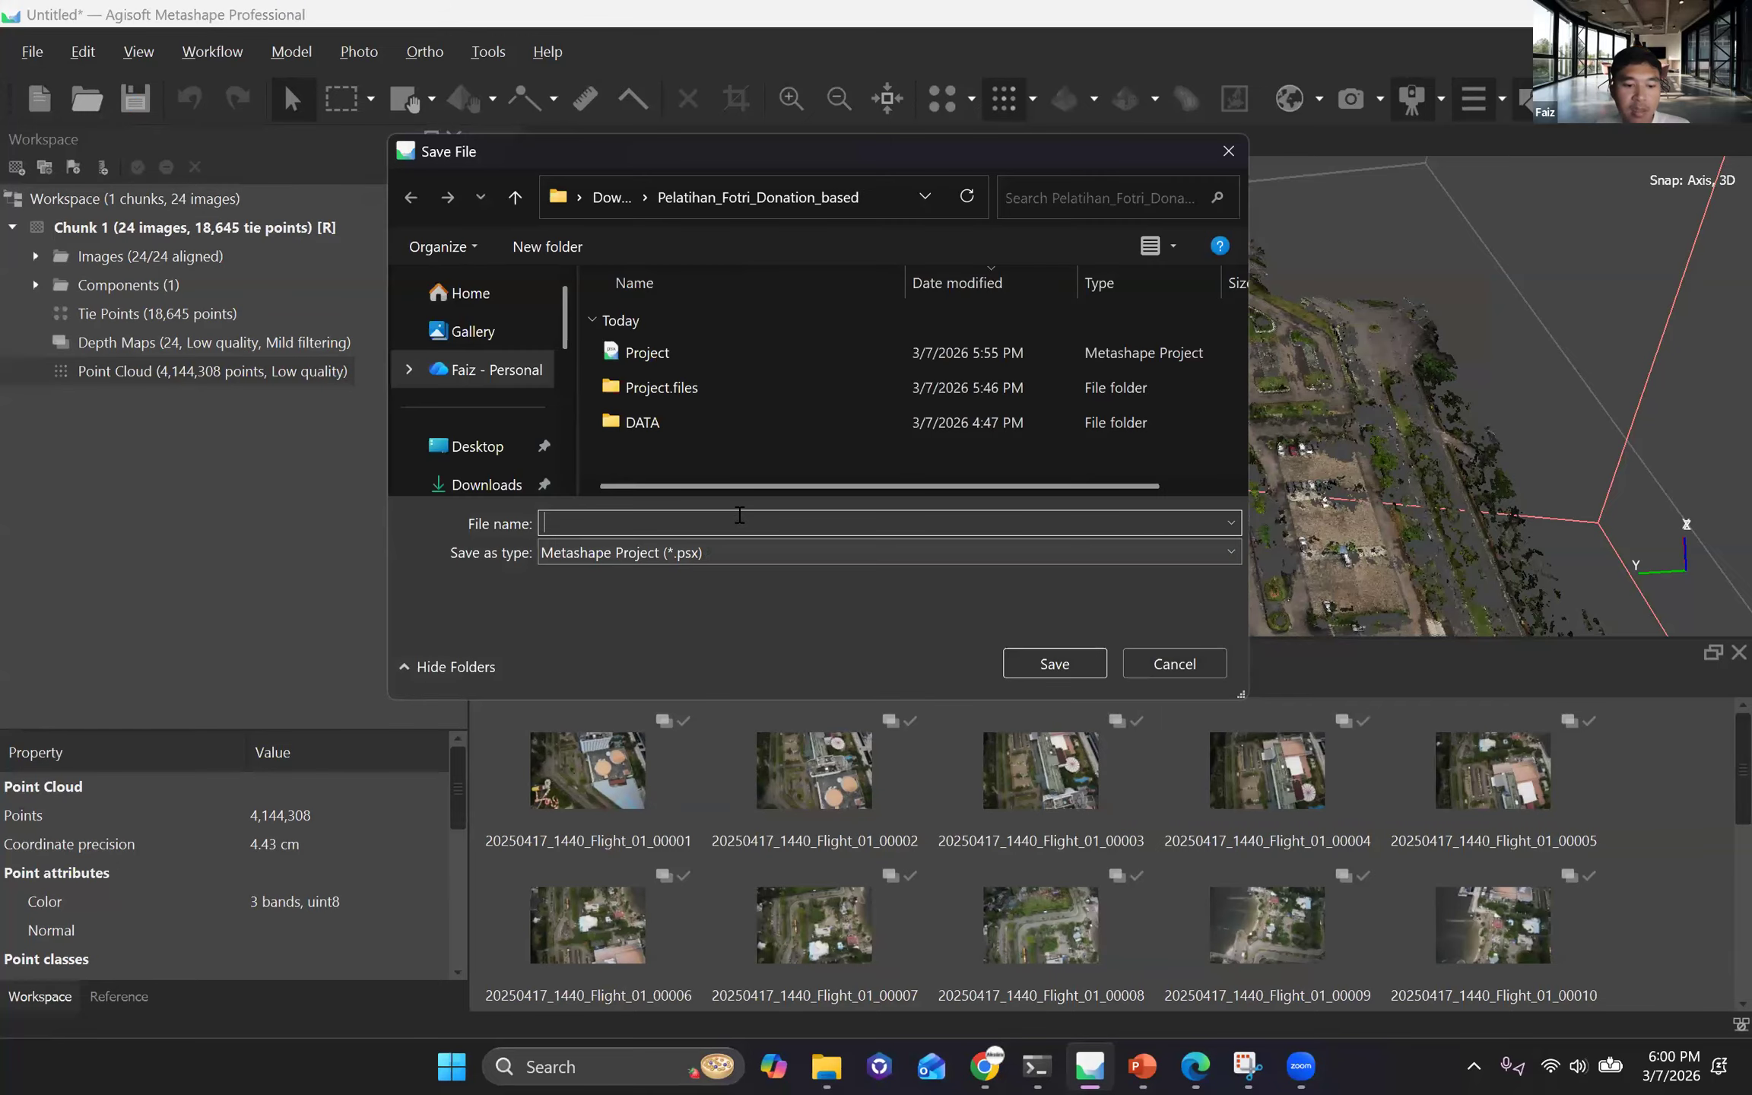
Save the project as PPK in Metashape Project (*.psx) format in the Pelatihan_Fotri_Donation_based folder.
{"action": "type", "text": "Et"}
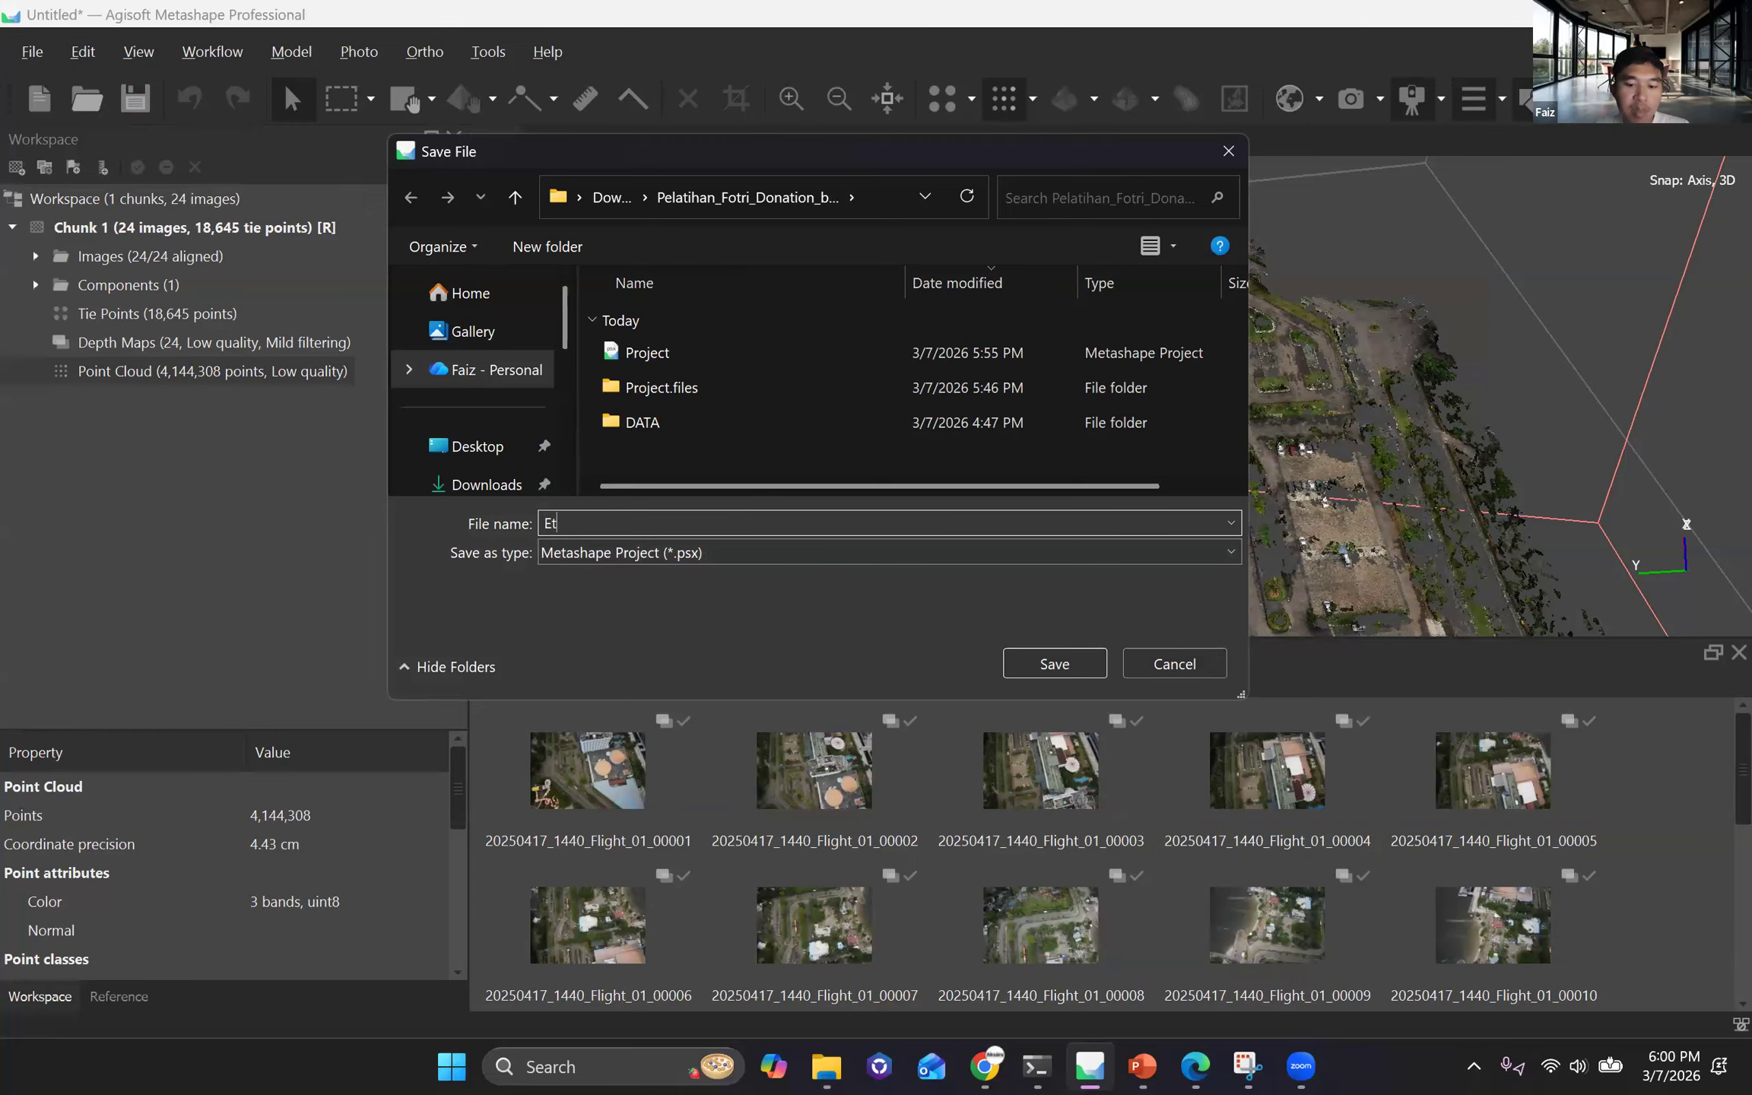
{"action": "key", "text": "BackSpace"}
{"action": "key", "text": "BackSpace"}
{"action": "type", "text": "PPK"}
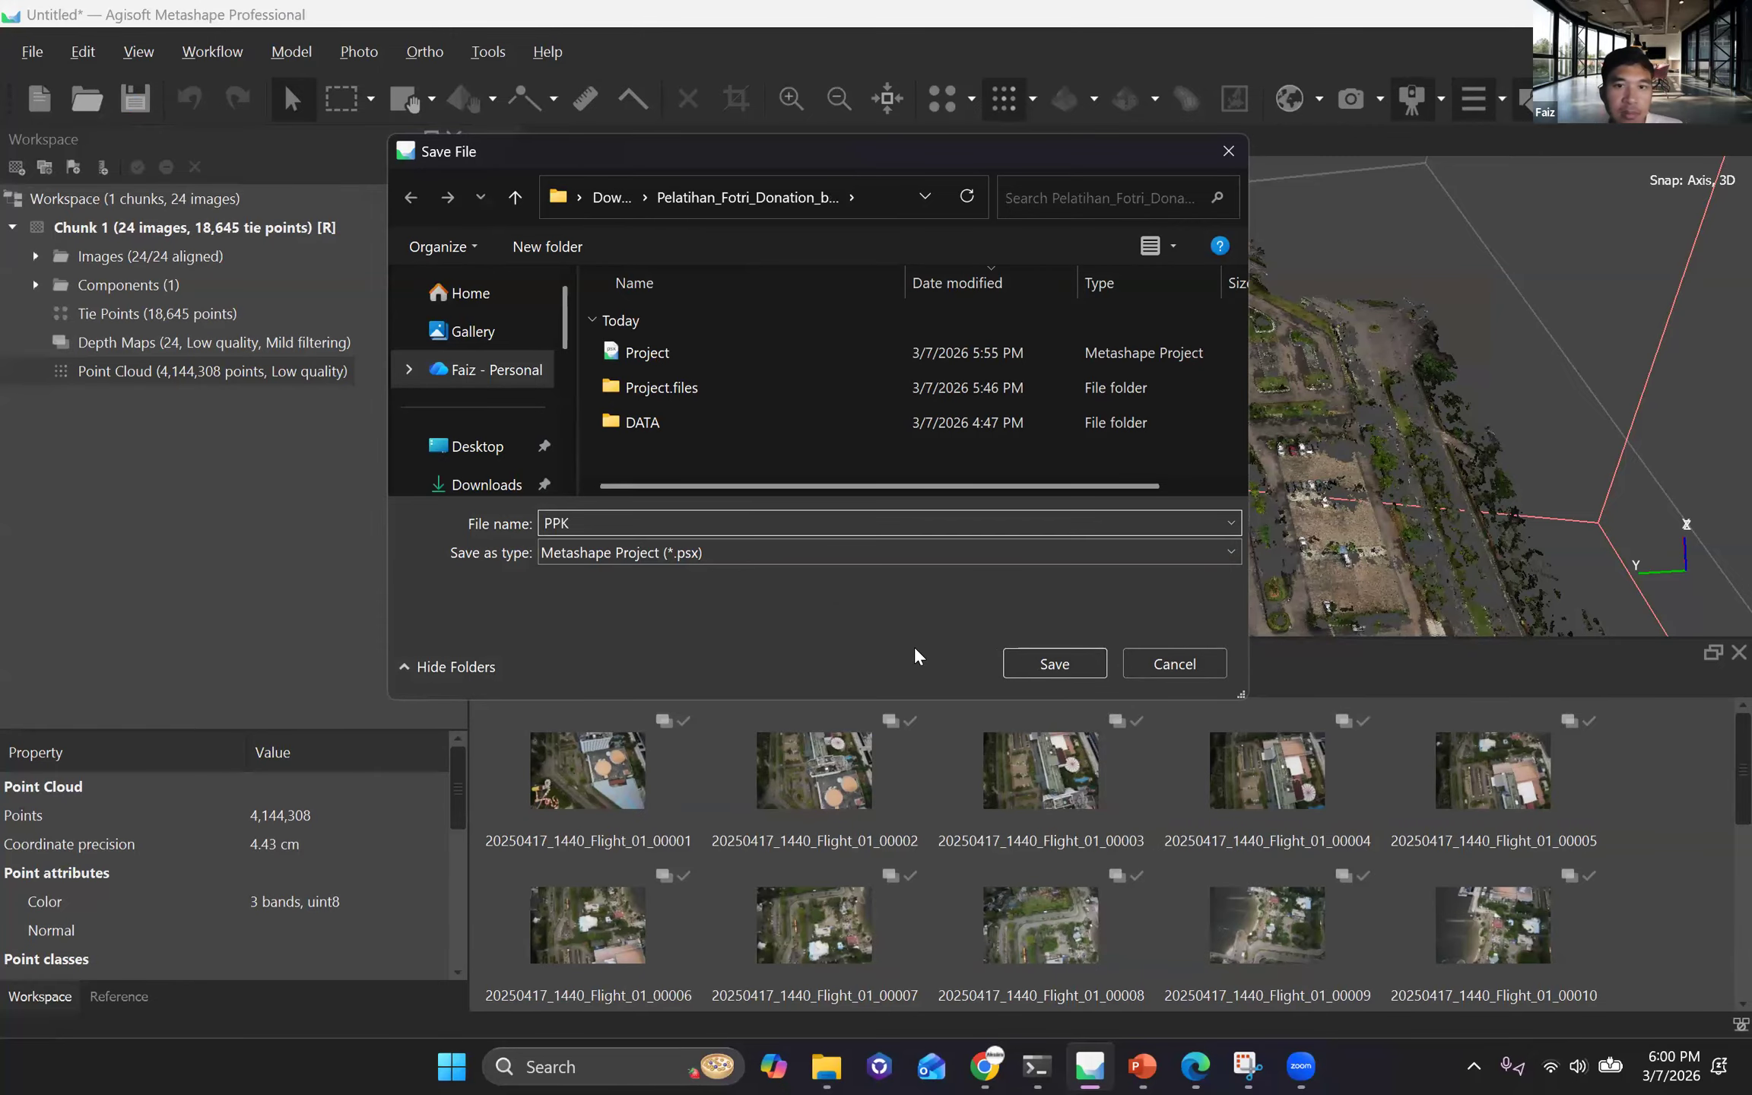
{"action": "key", "text": "Return"}
Build the DEM for Chunk 1, accepting the offered settings.
{"action": "left_click", "coordinate": [200, 49]}
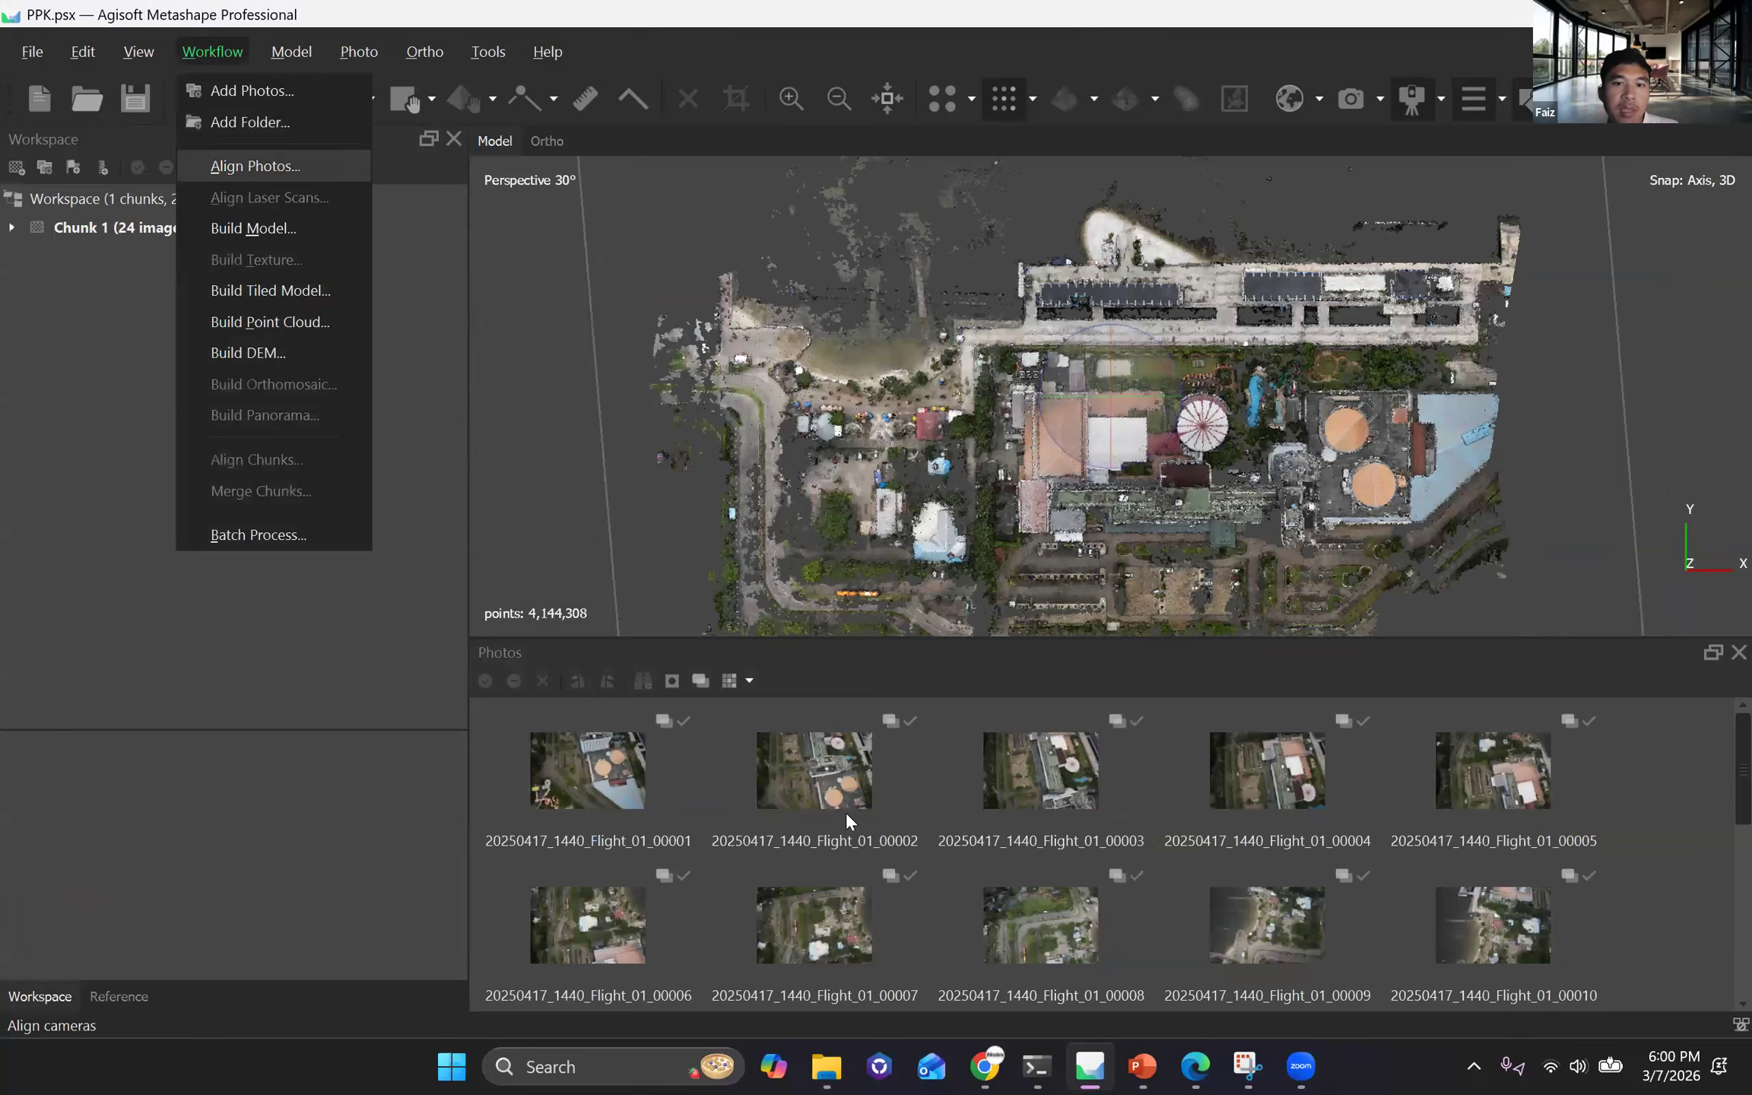
{"action": "left_click", "coordinate": [248, 352]}
{"action": "key", "text": "Return"}
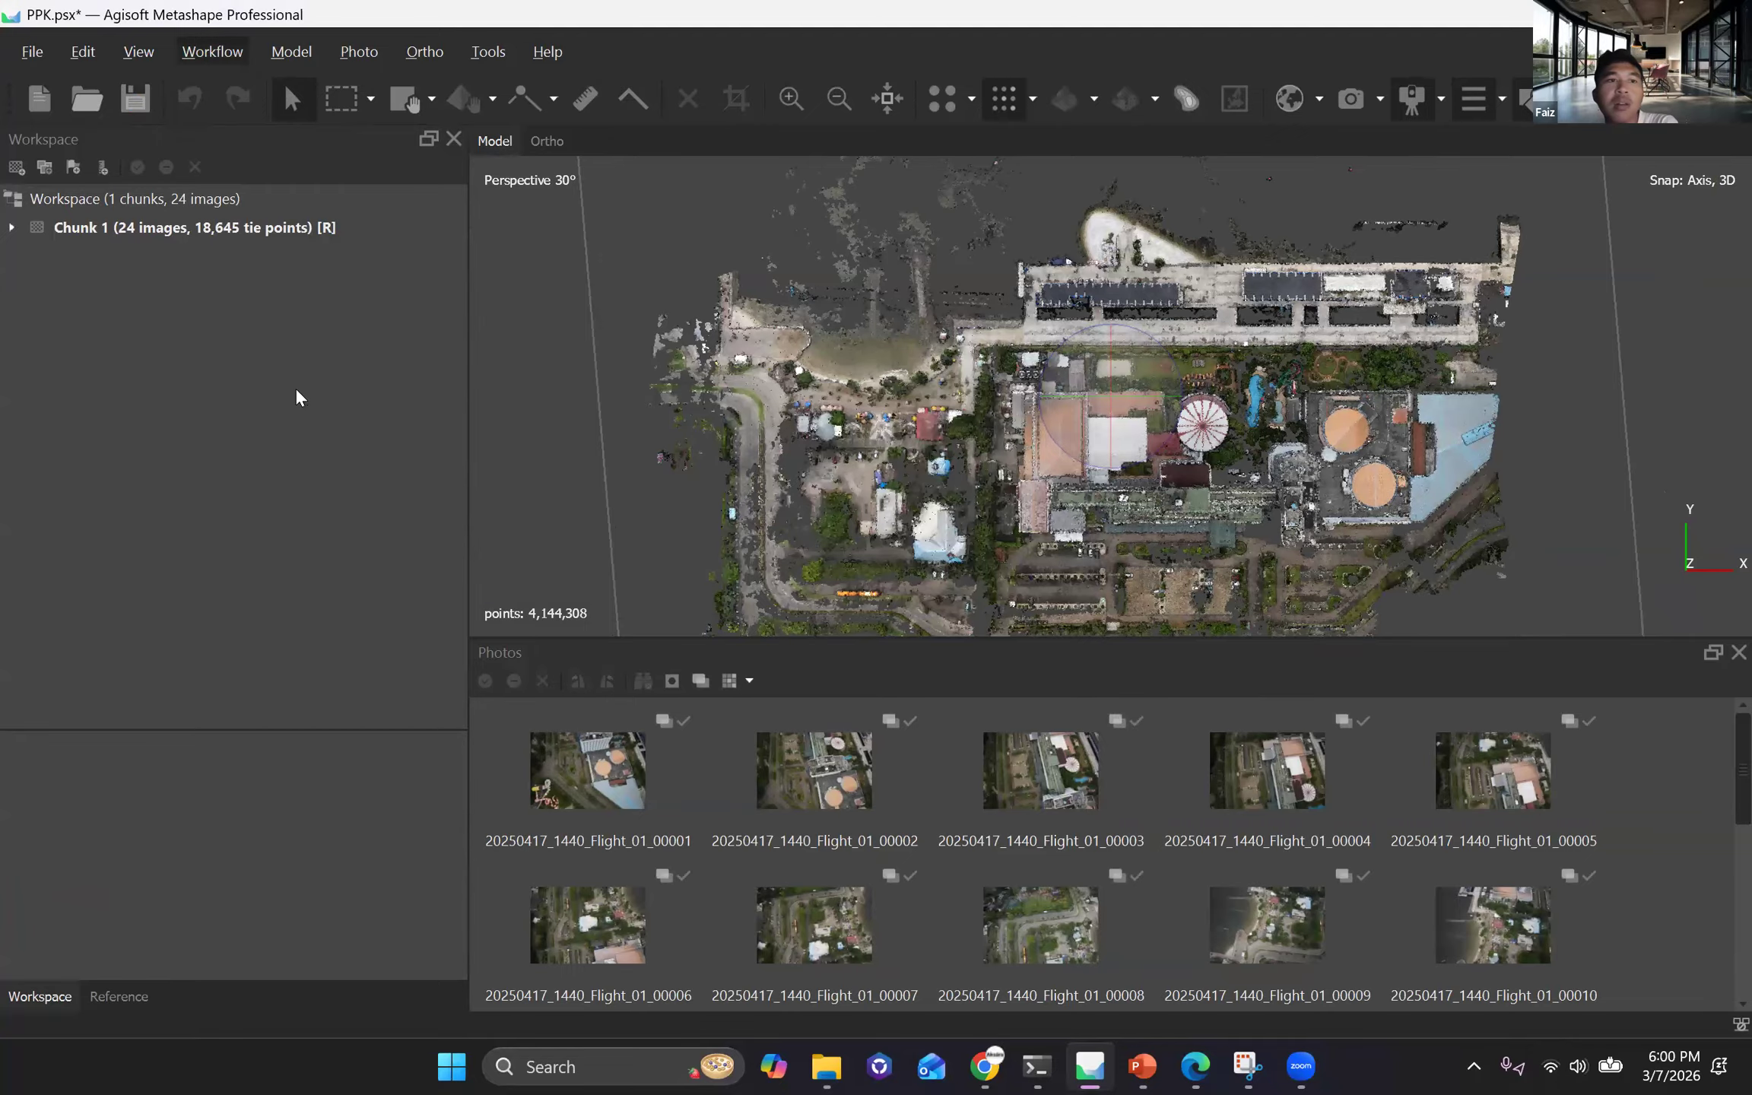
Start building the orthomosaic for Chunk 1, accepting the offered settings.
{"action": "key", "text": "alt+w"}
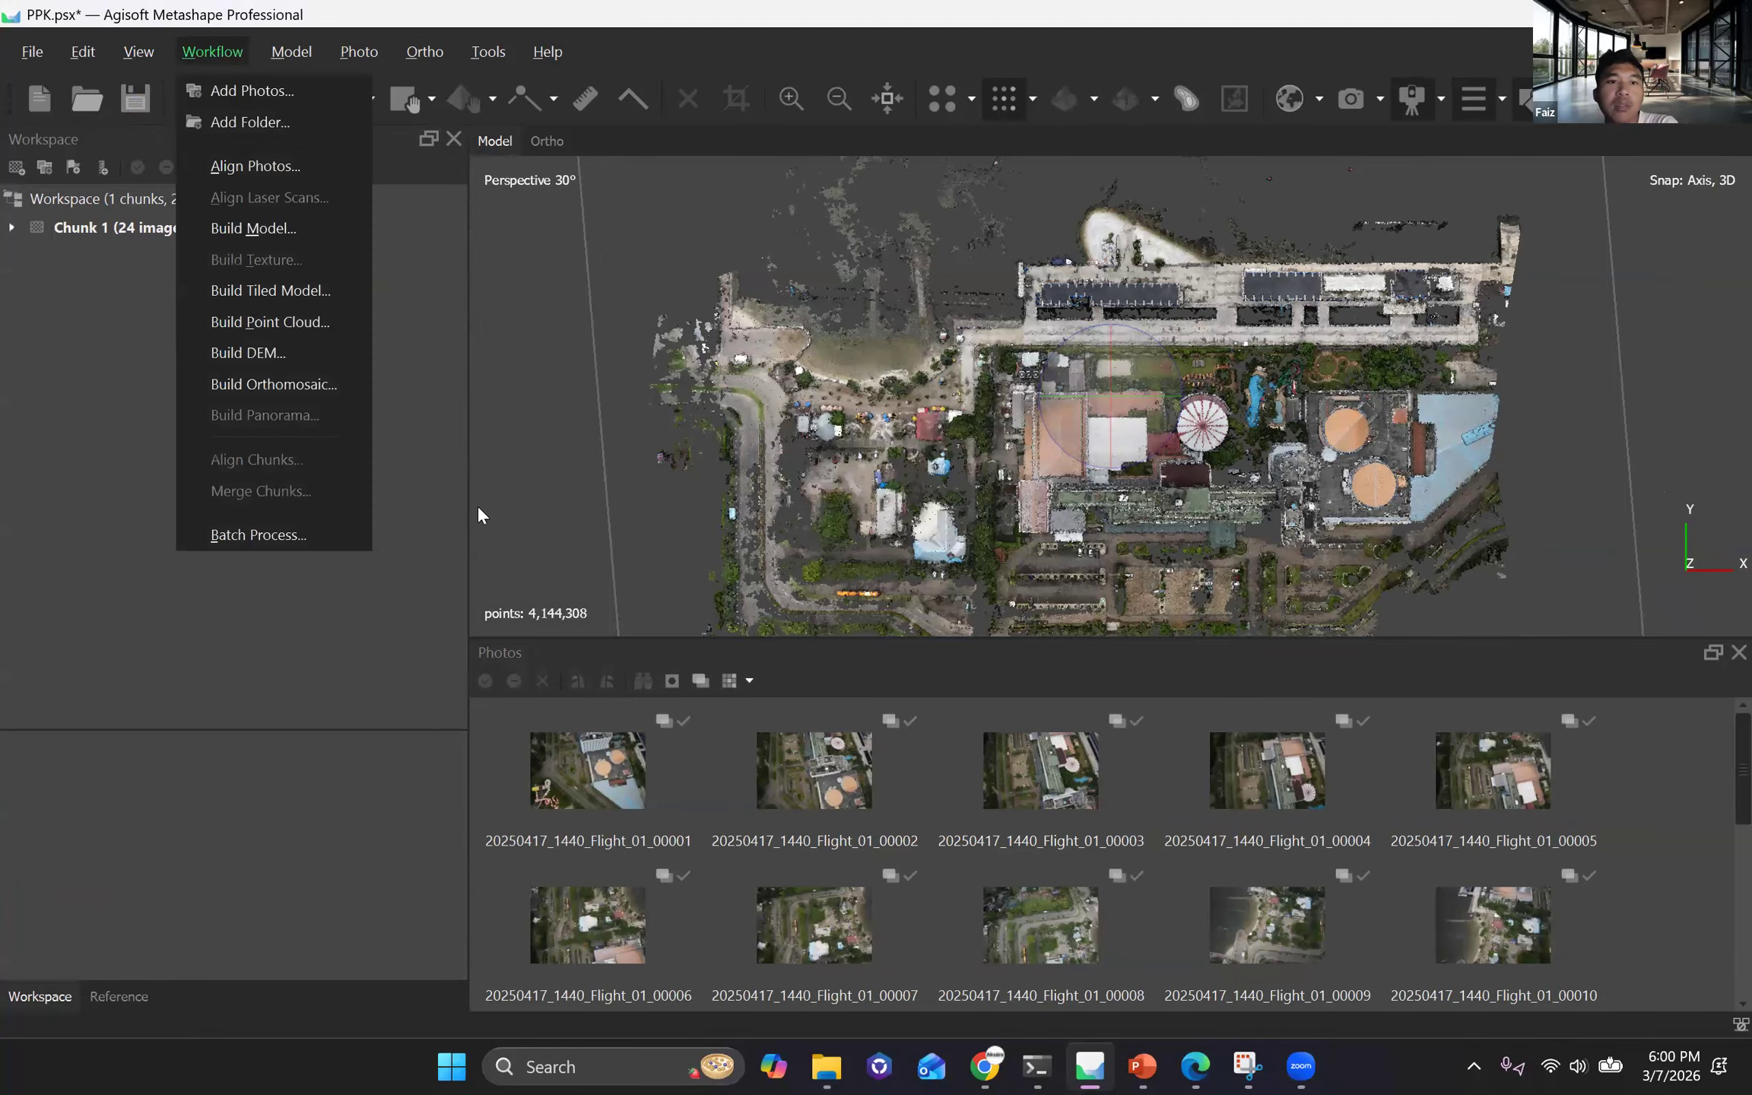
{"action": "left_click", "coordinate": [273, 384]}
{"action": "key", "text": "Return"}
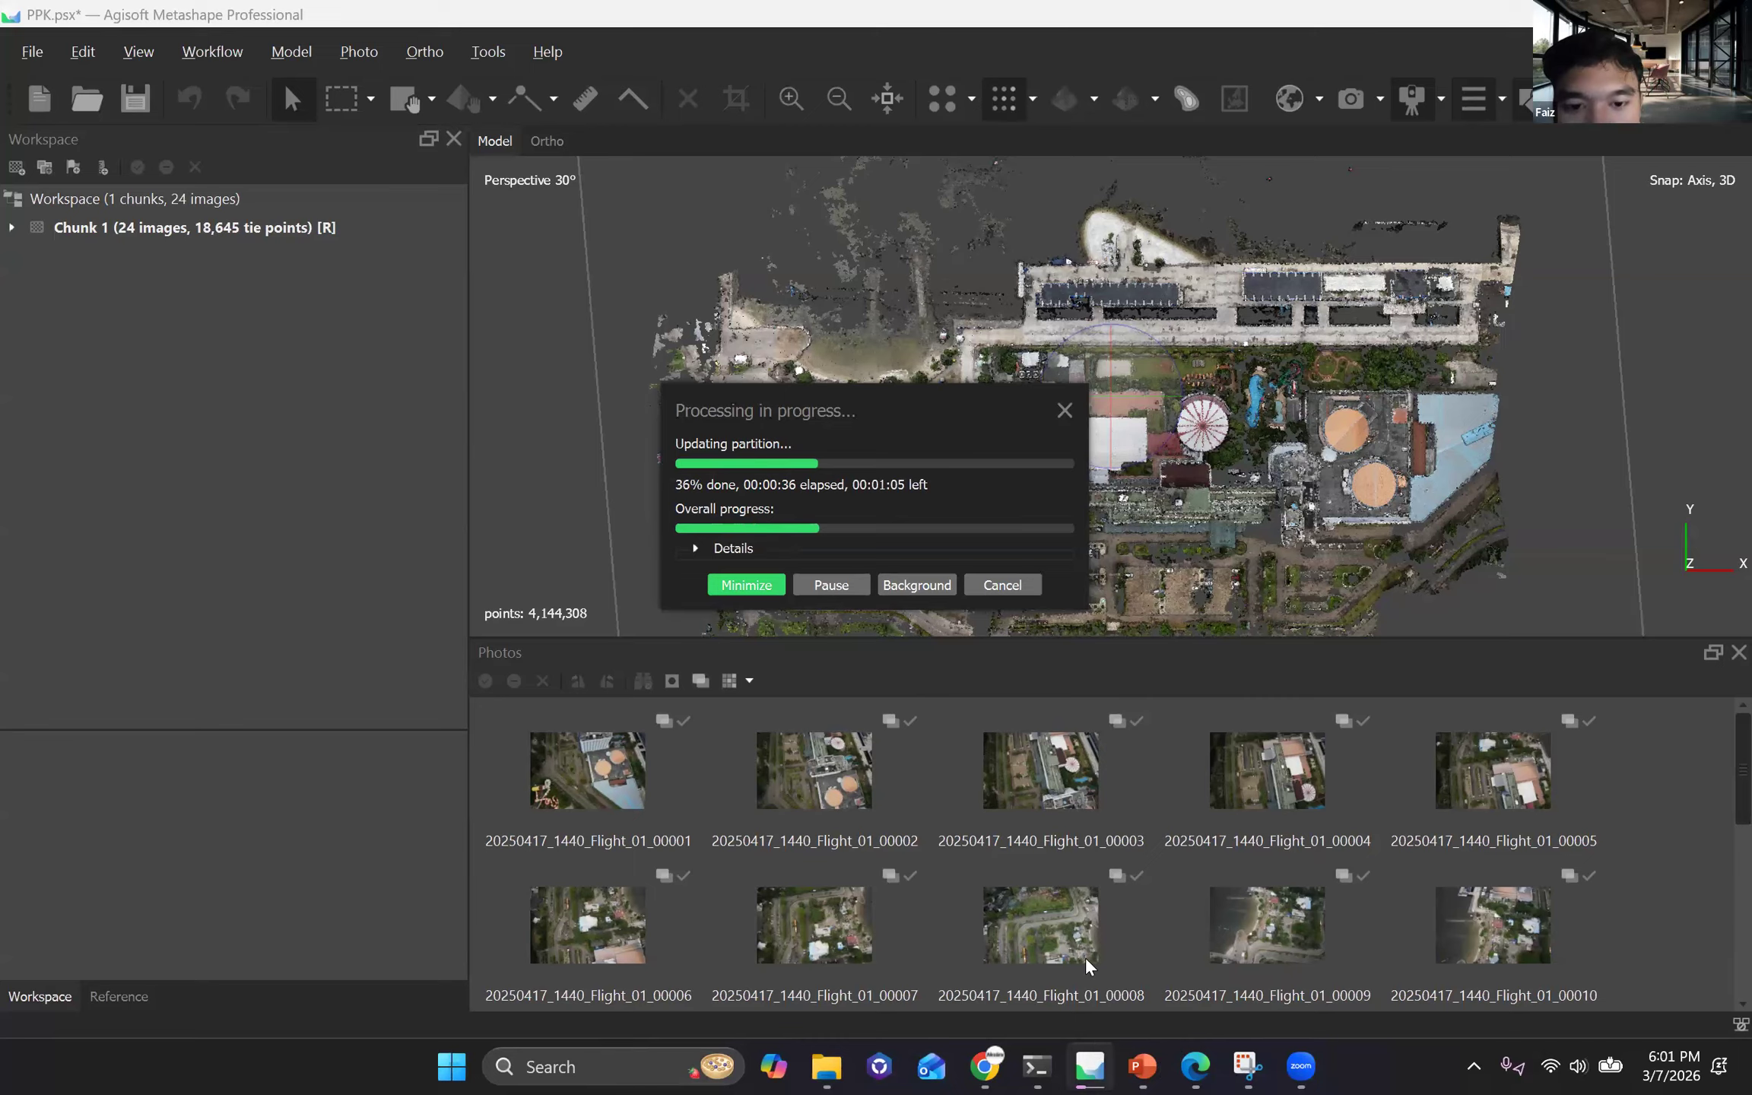
{"action": "key", "text": "alt+Tab"}
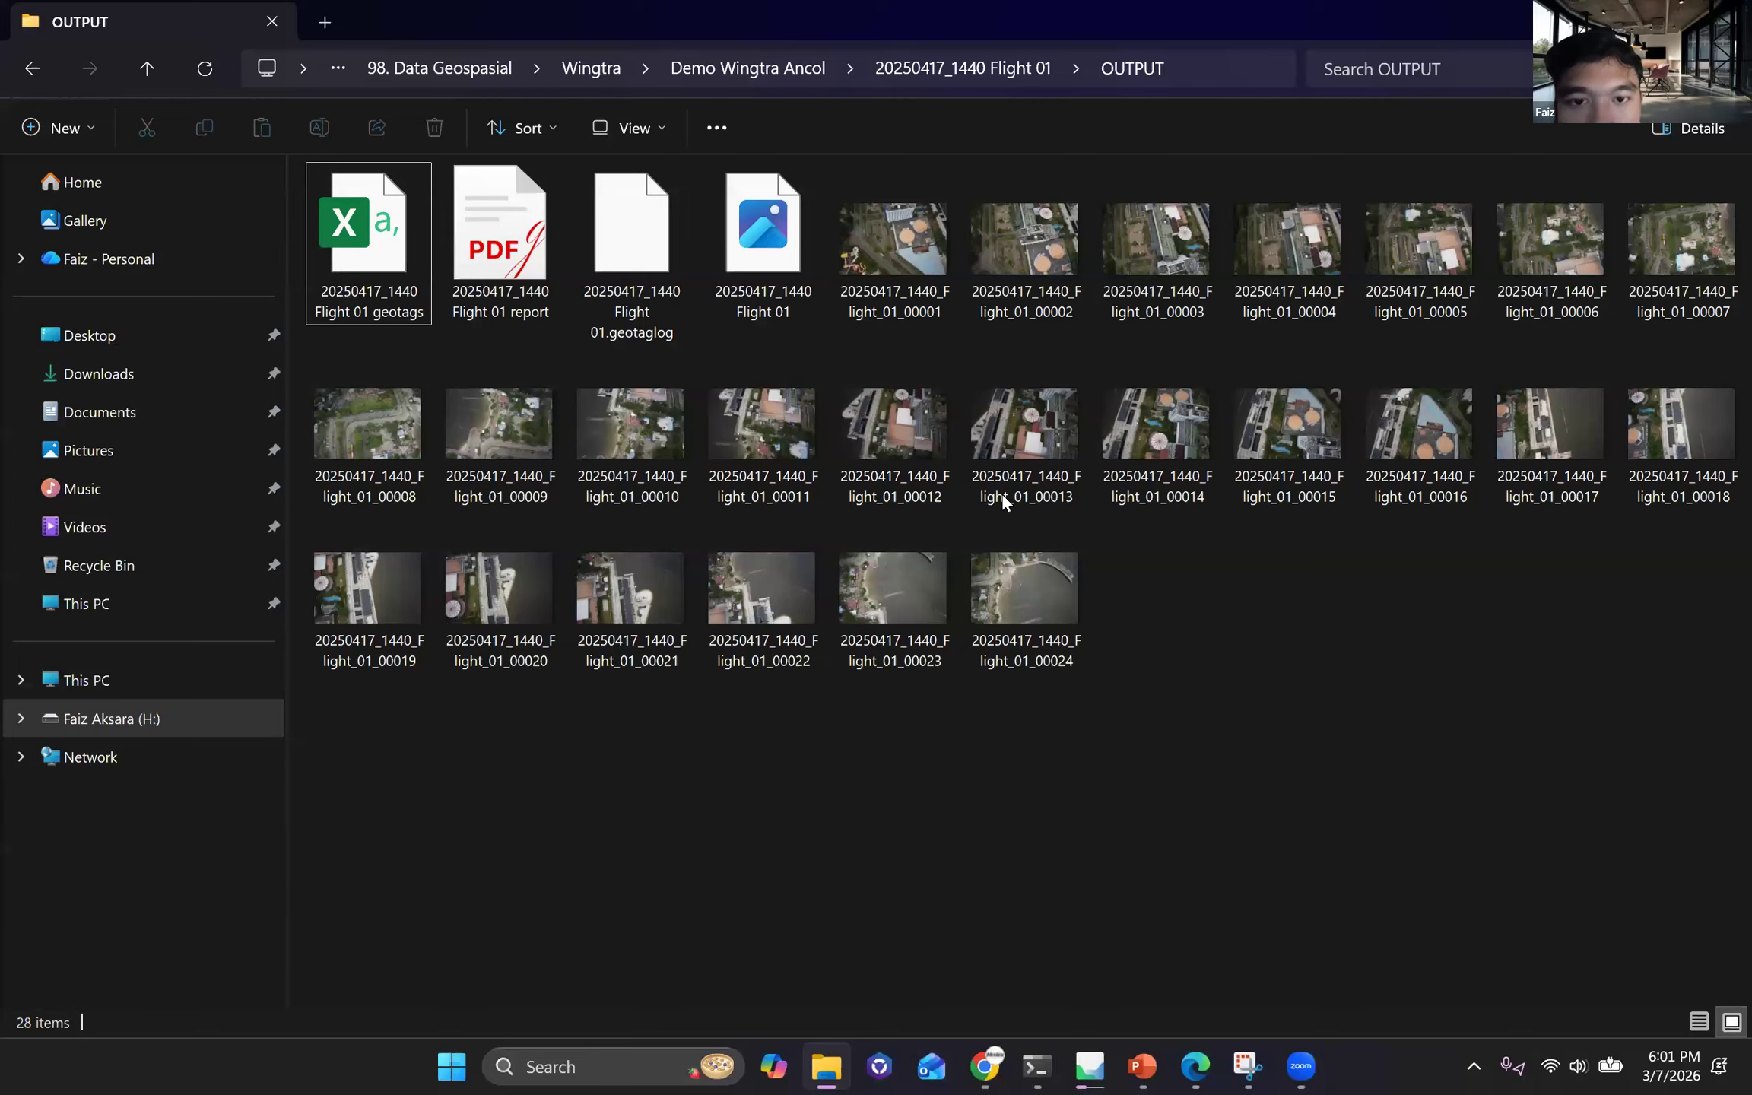
{"action": "key", "text": "alt+Tab"}
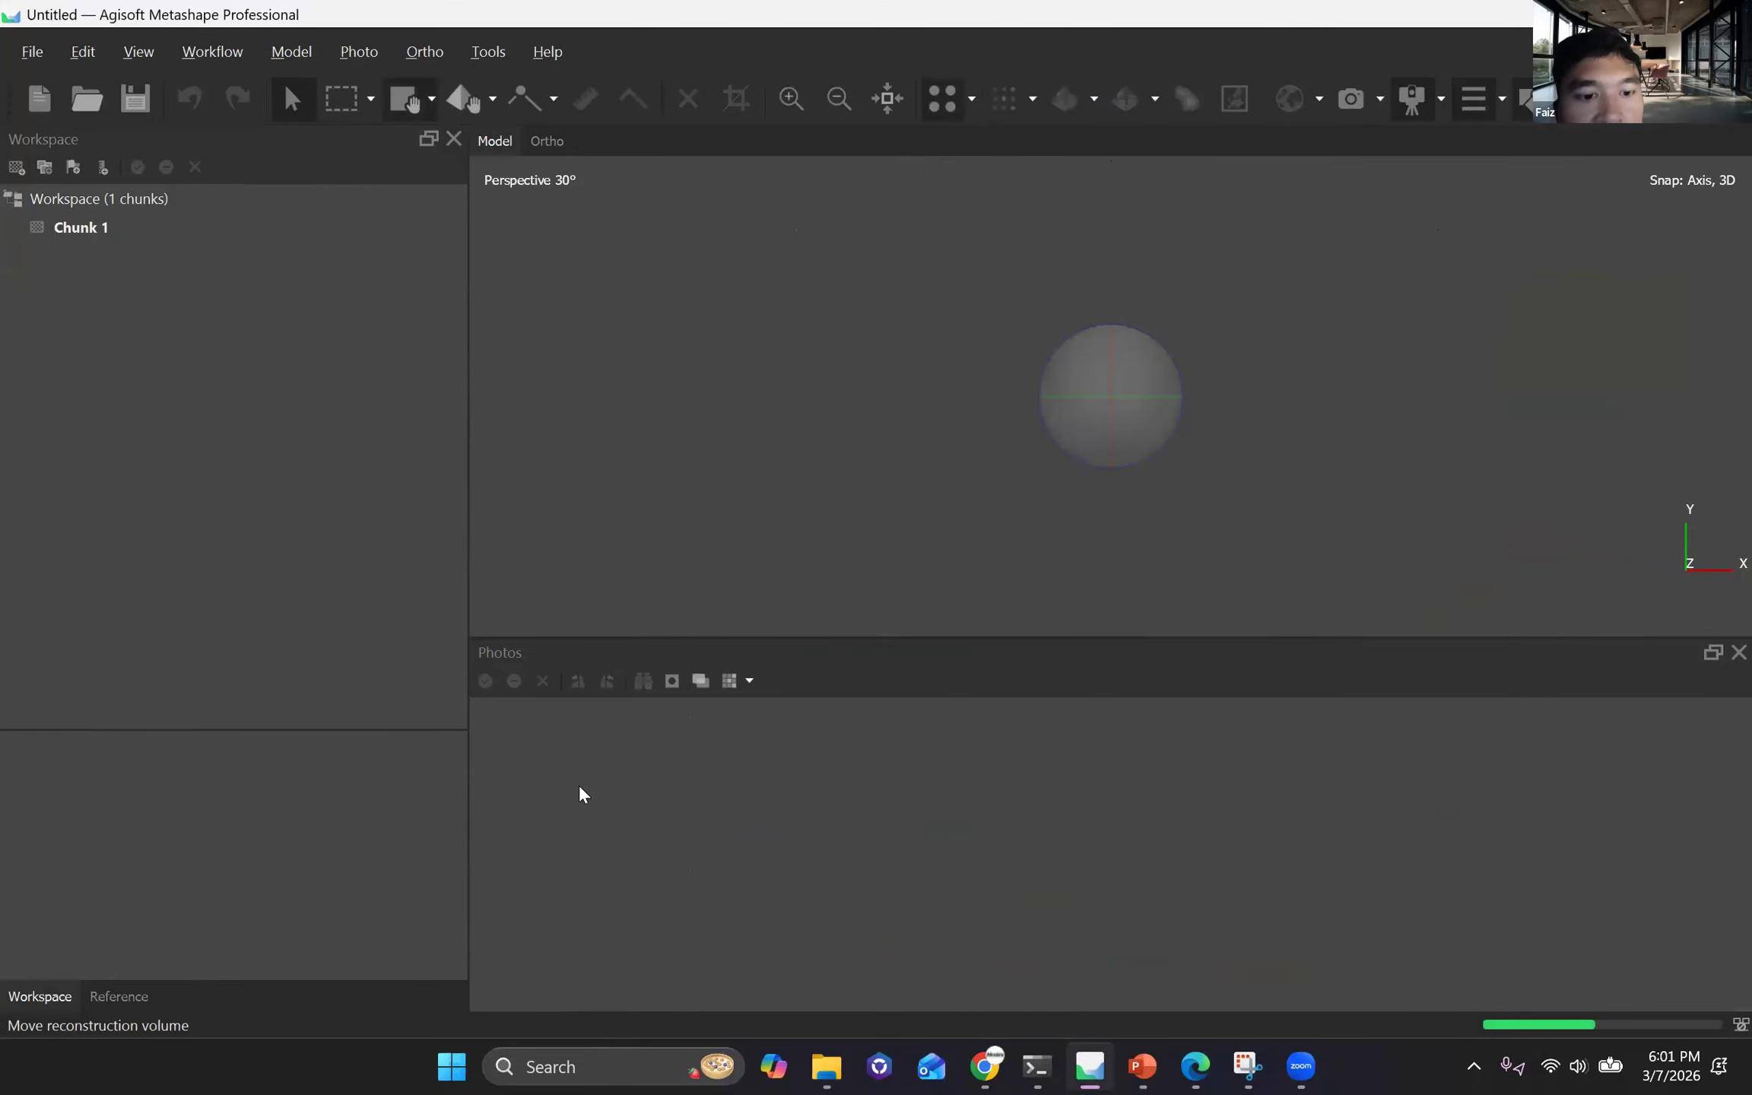
Review the Advanced preferences for loading camera calibration, orientation, location accuracy and GPS/INS offset from XMP metadata, and close them without changes.
{"action": "key", "text": "alt+t"}
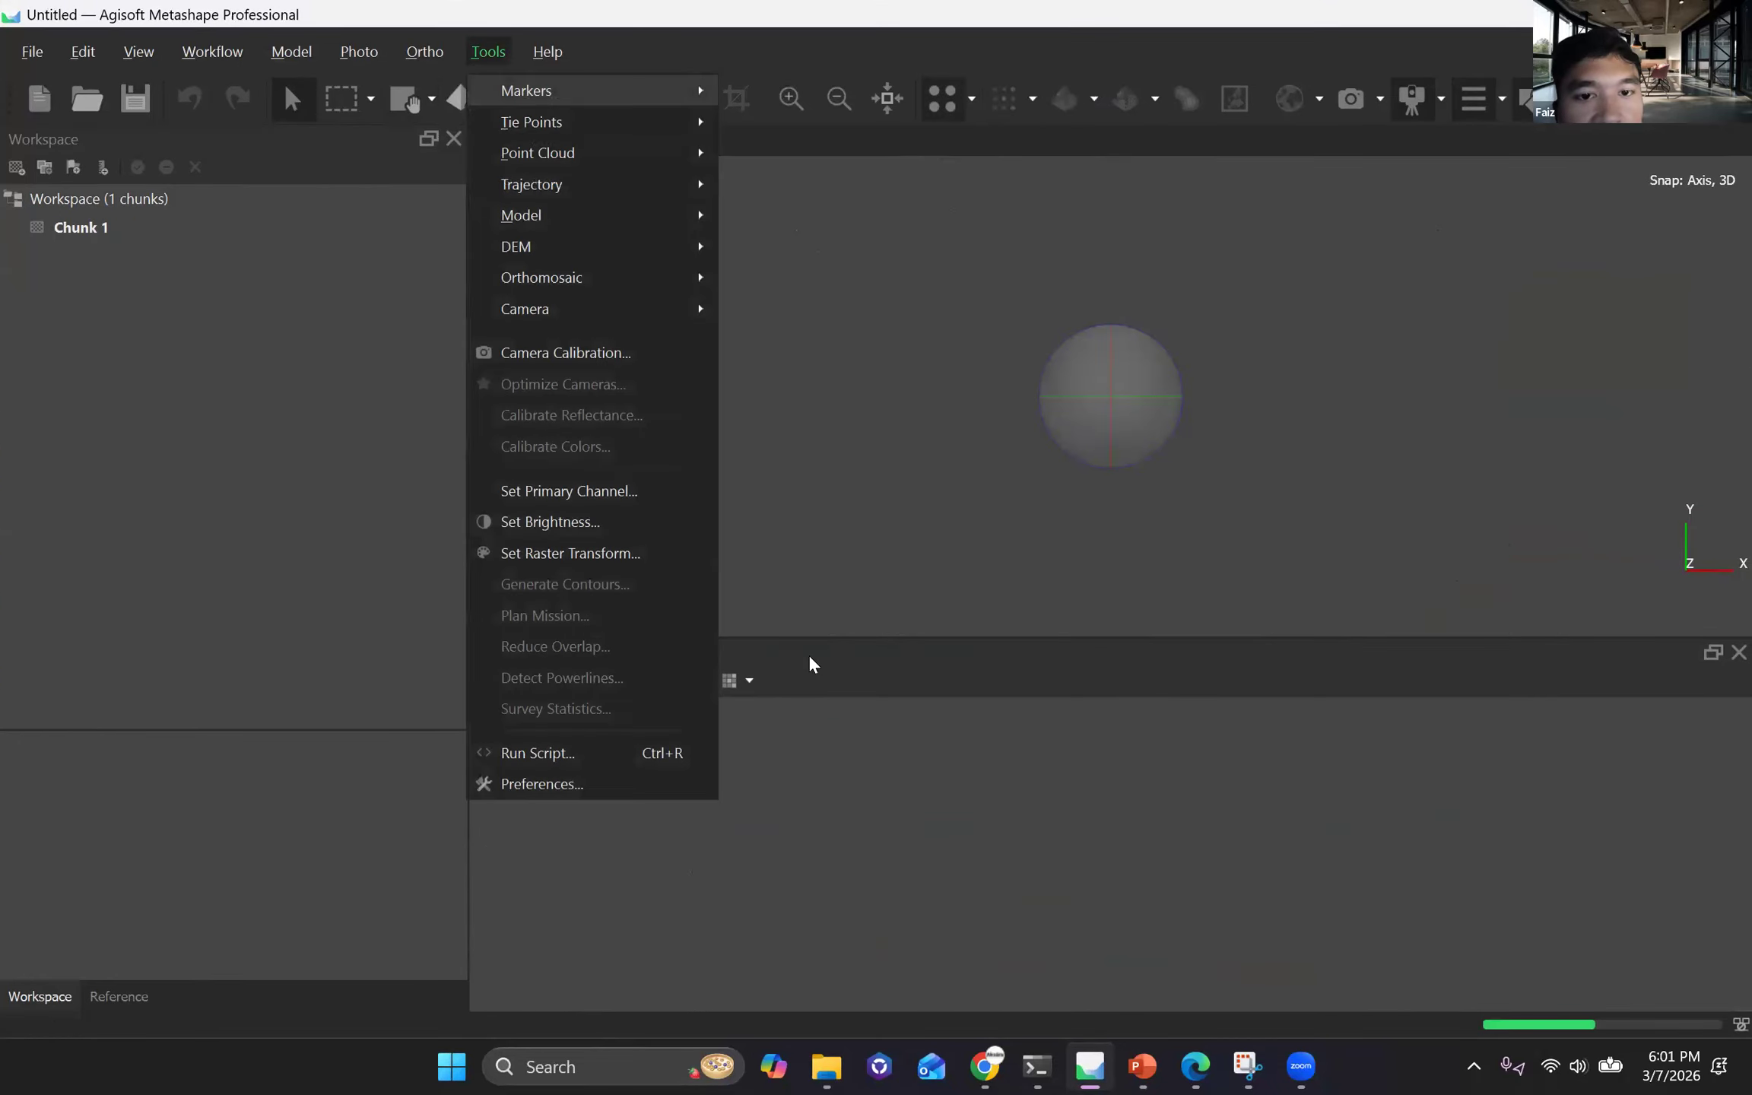
{"action": "key", "text": "Return"}
{"action": "left_click", "coordinate": [943, 175]}
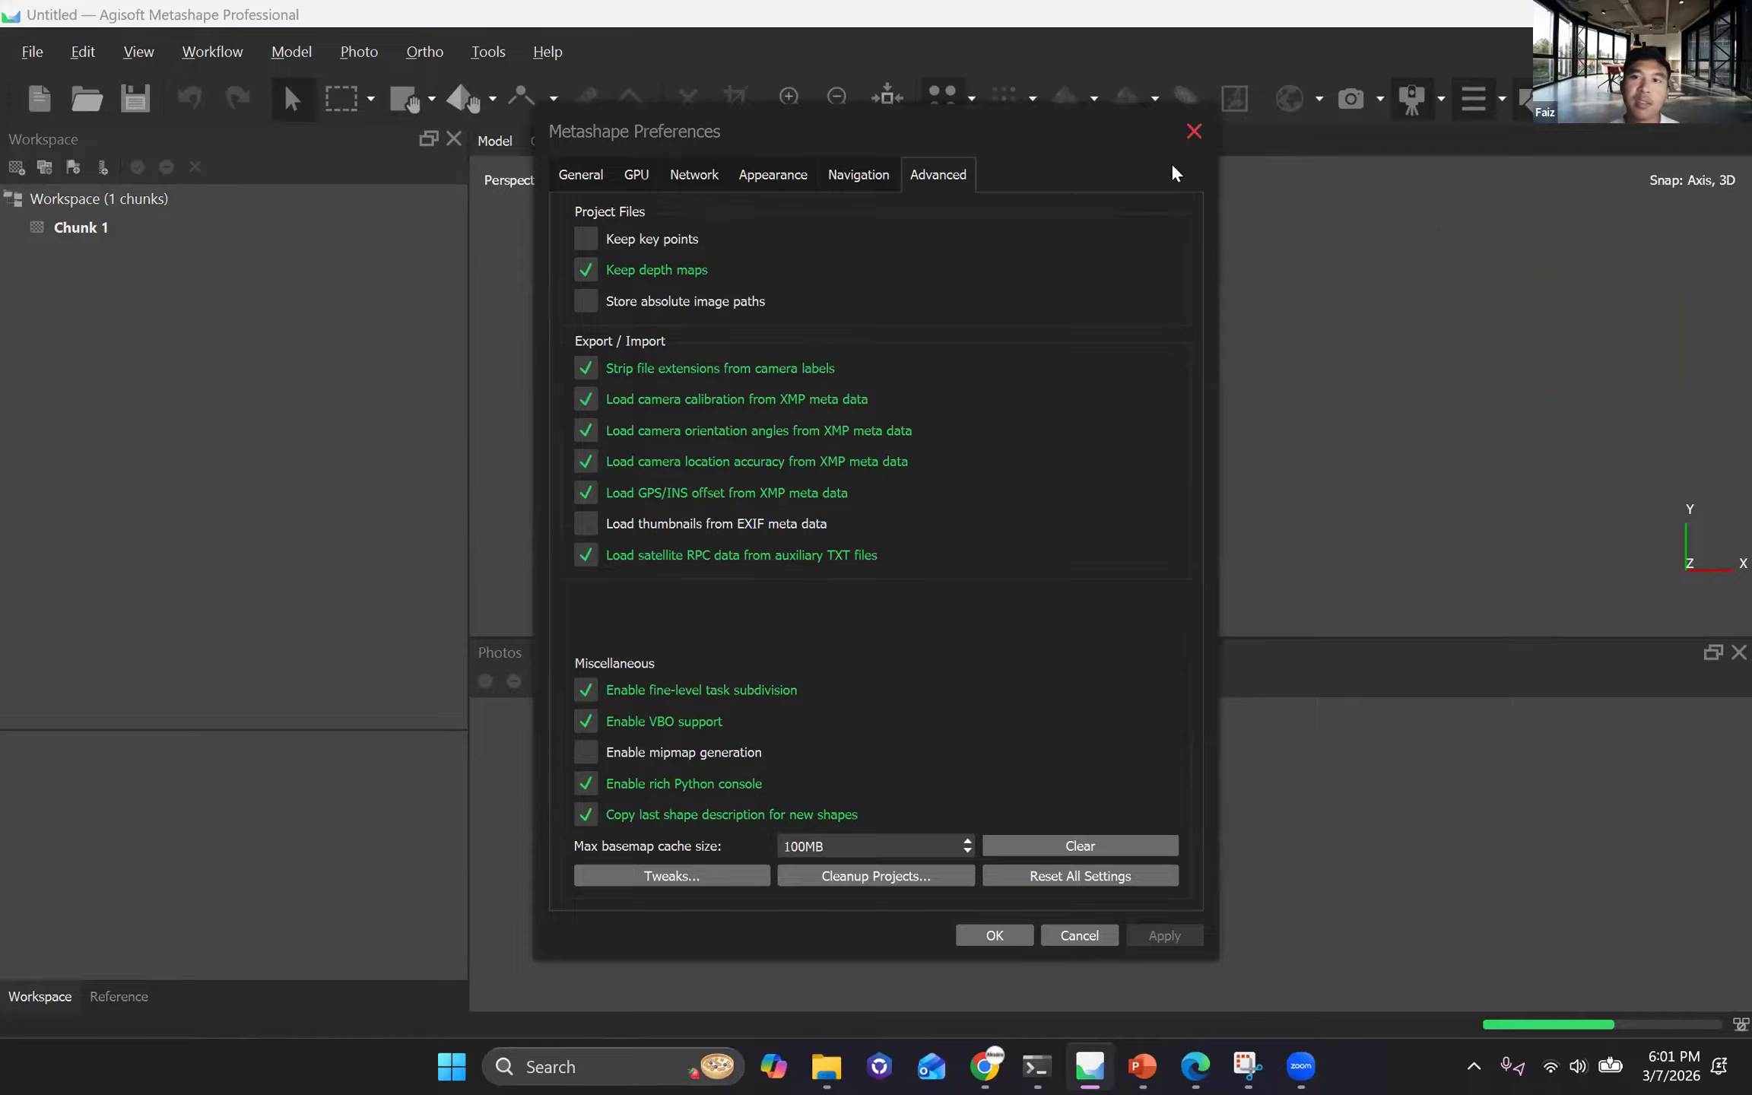
{"action": "left_click", "coordinate": [1192, 134]}
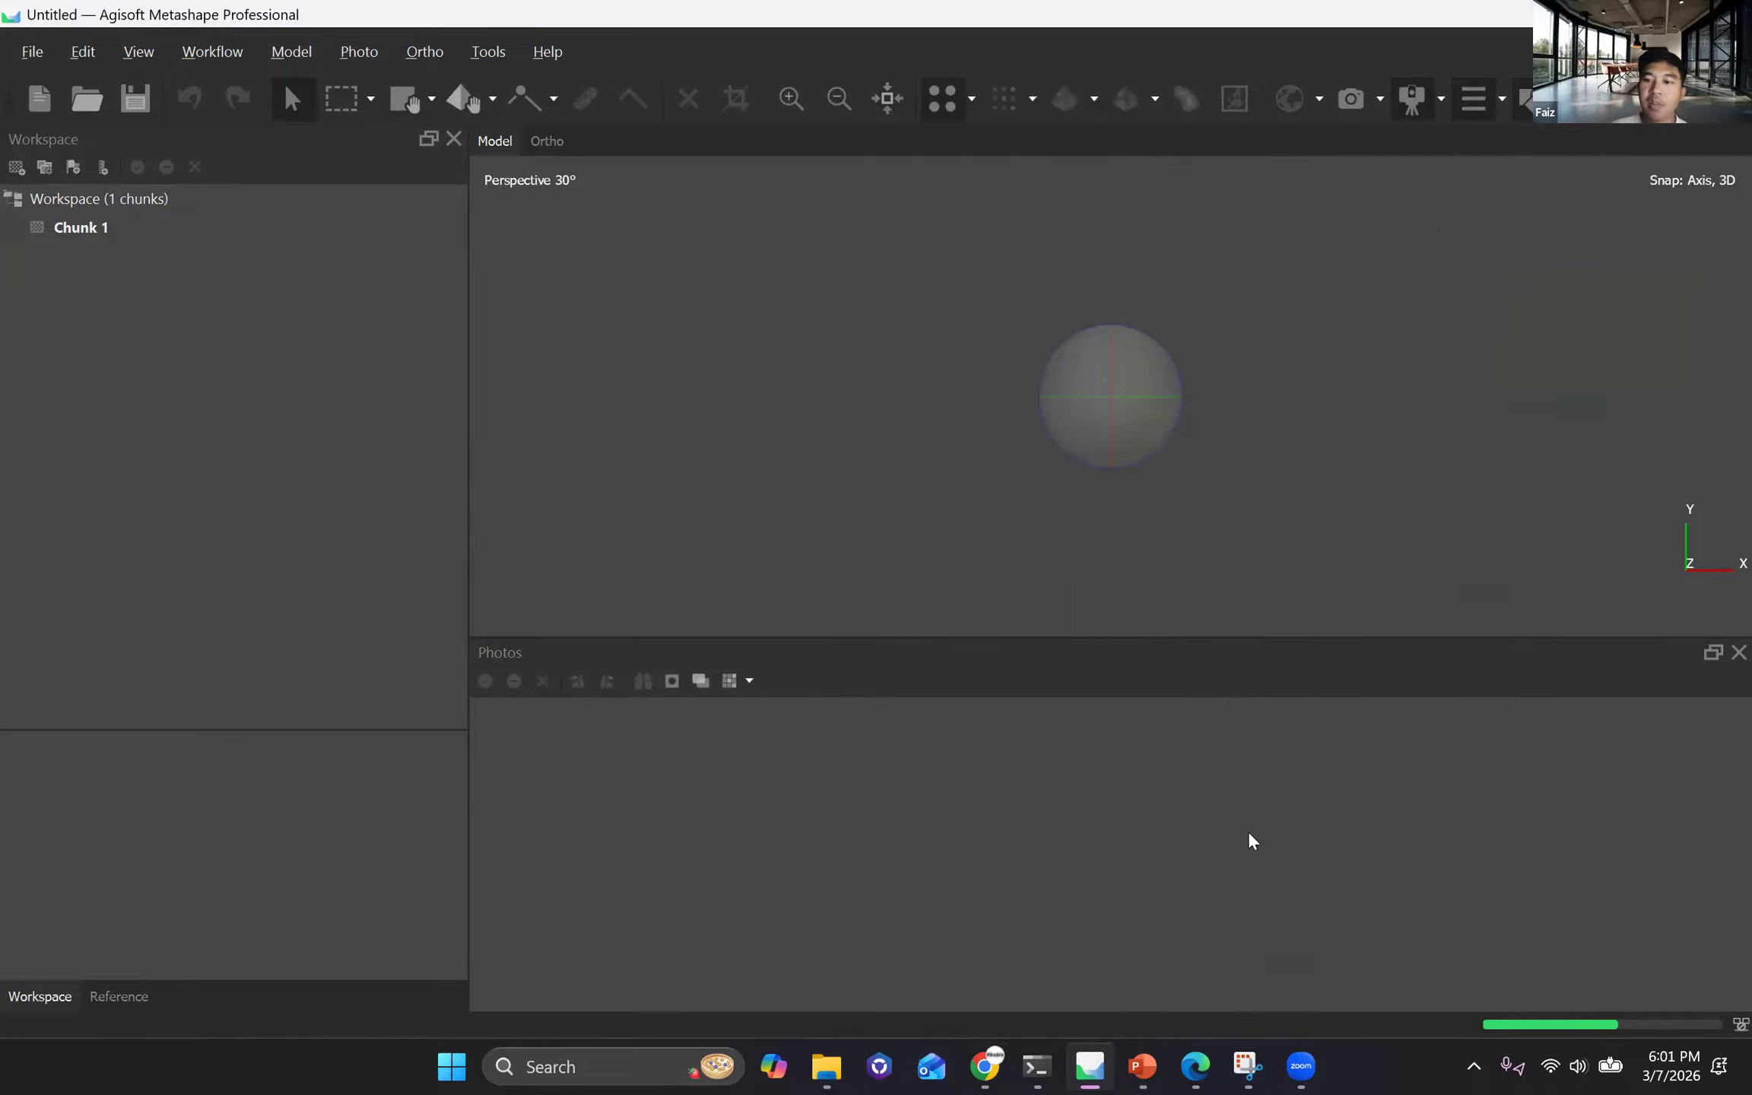